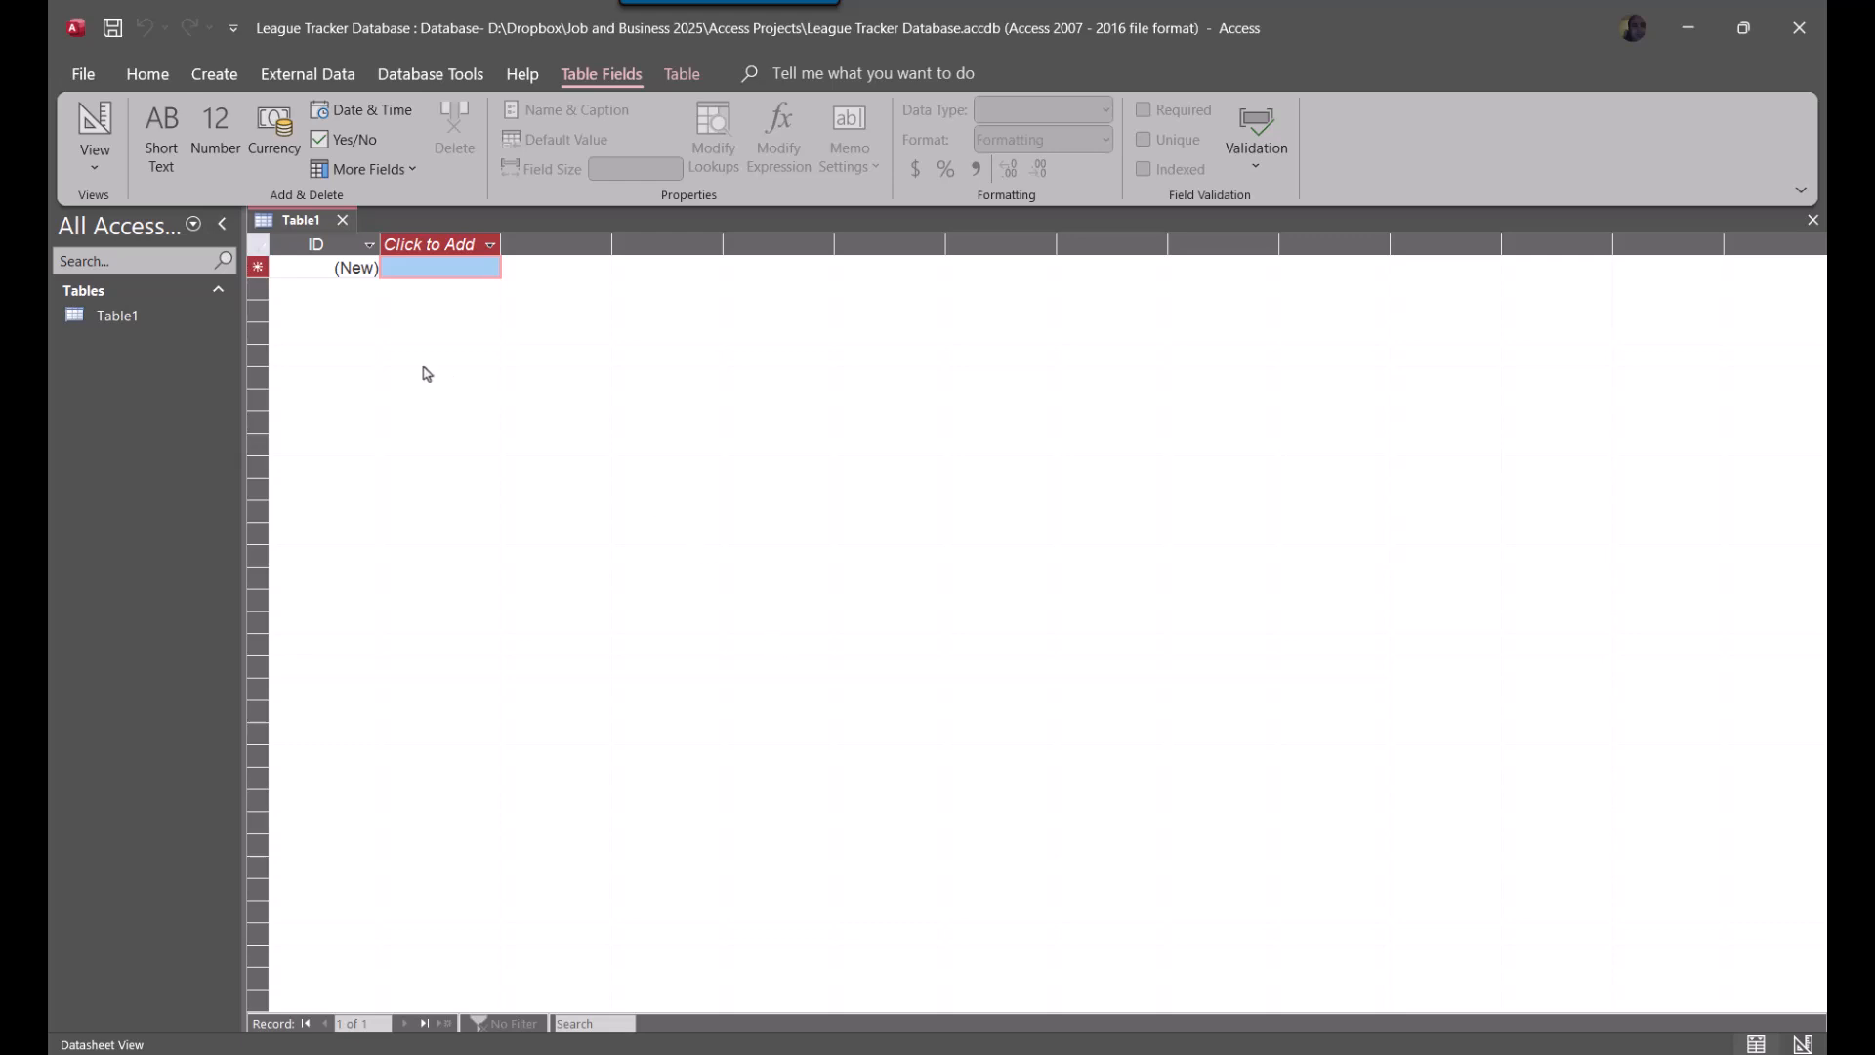
Set the current database's document window option to Overlapping Windows, apply the options and dismiss the reopen notice
click(129, 322)
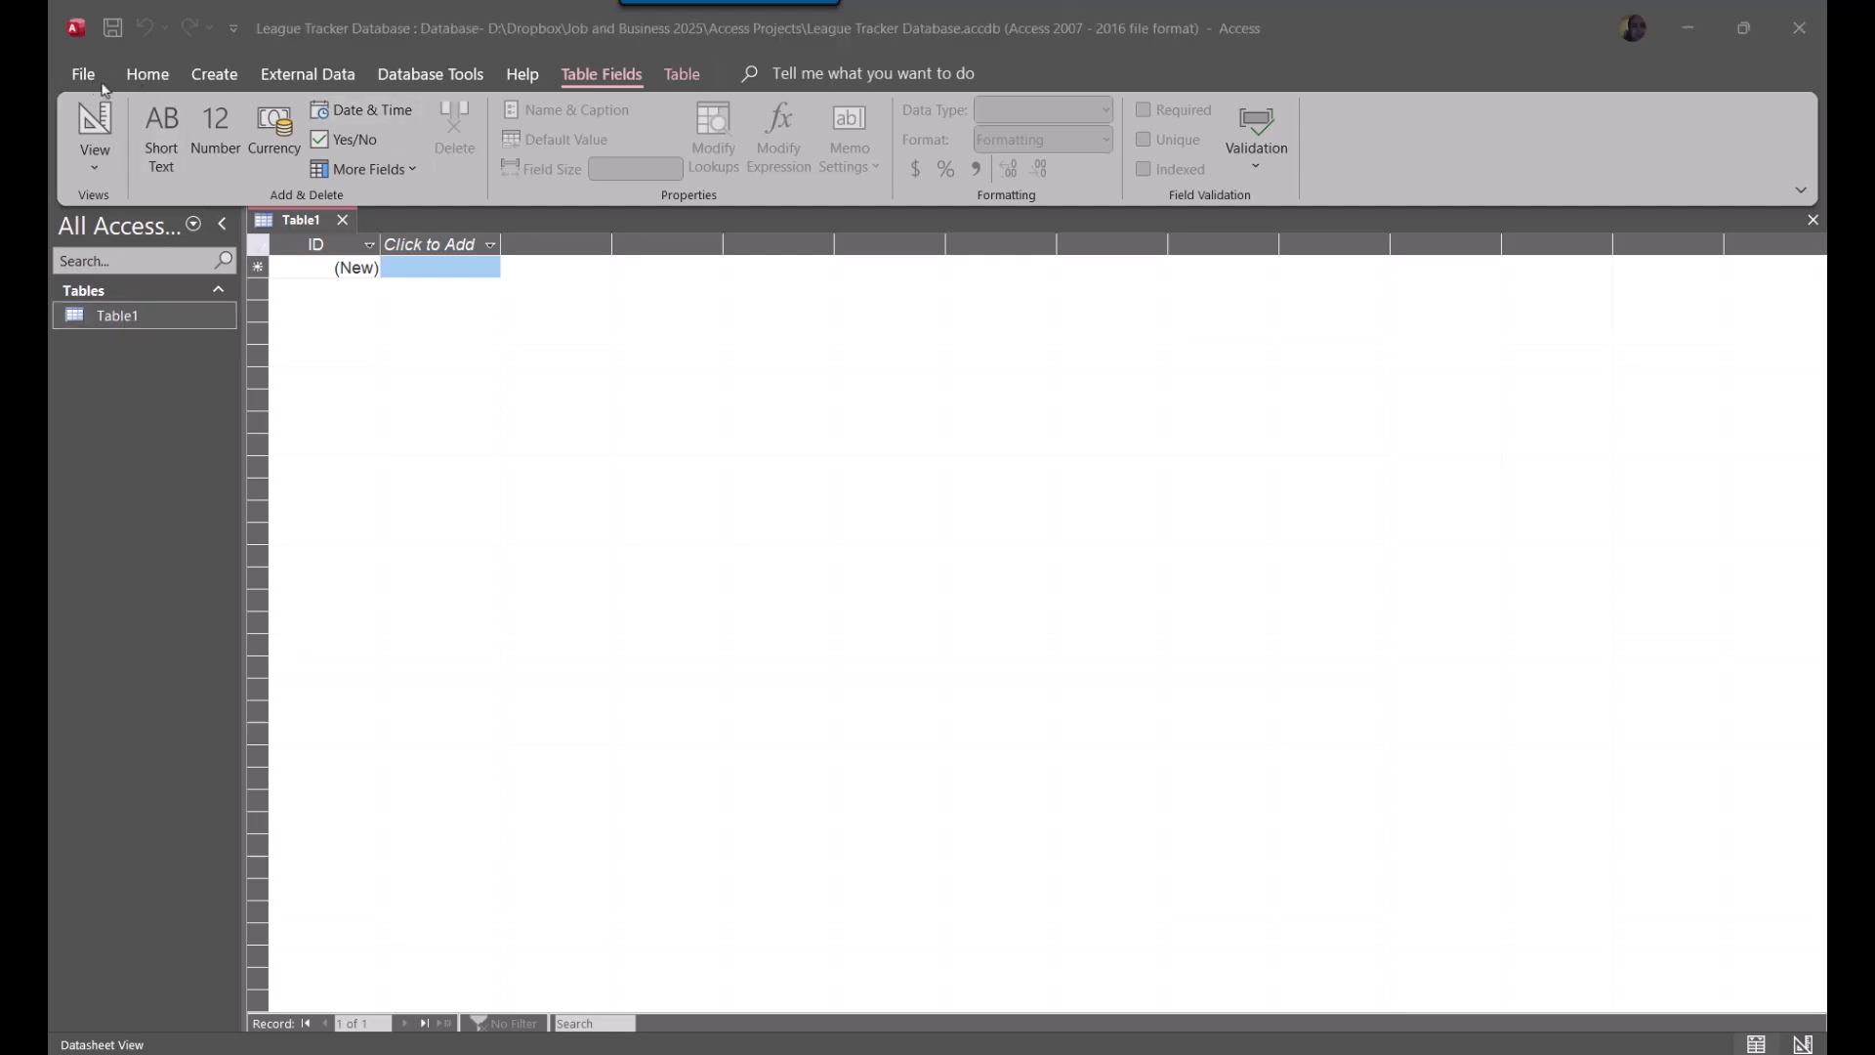
click(102, 82)
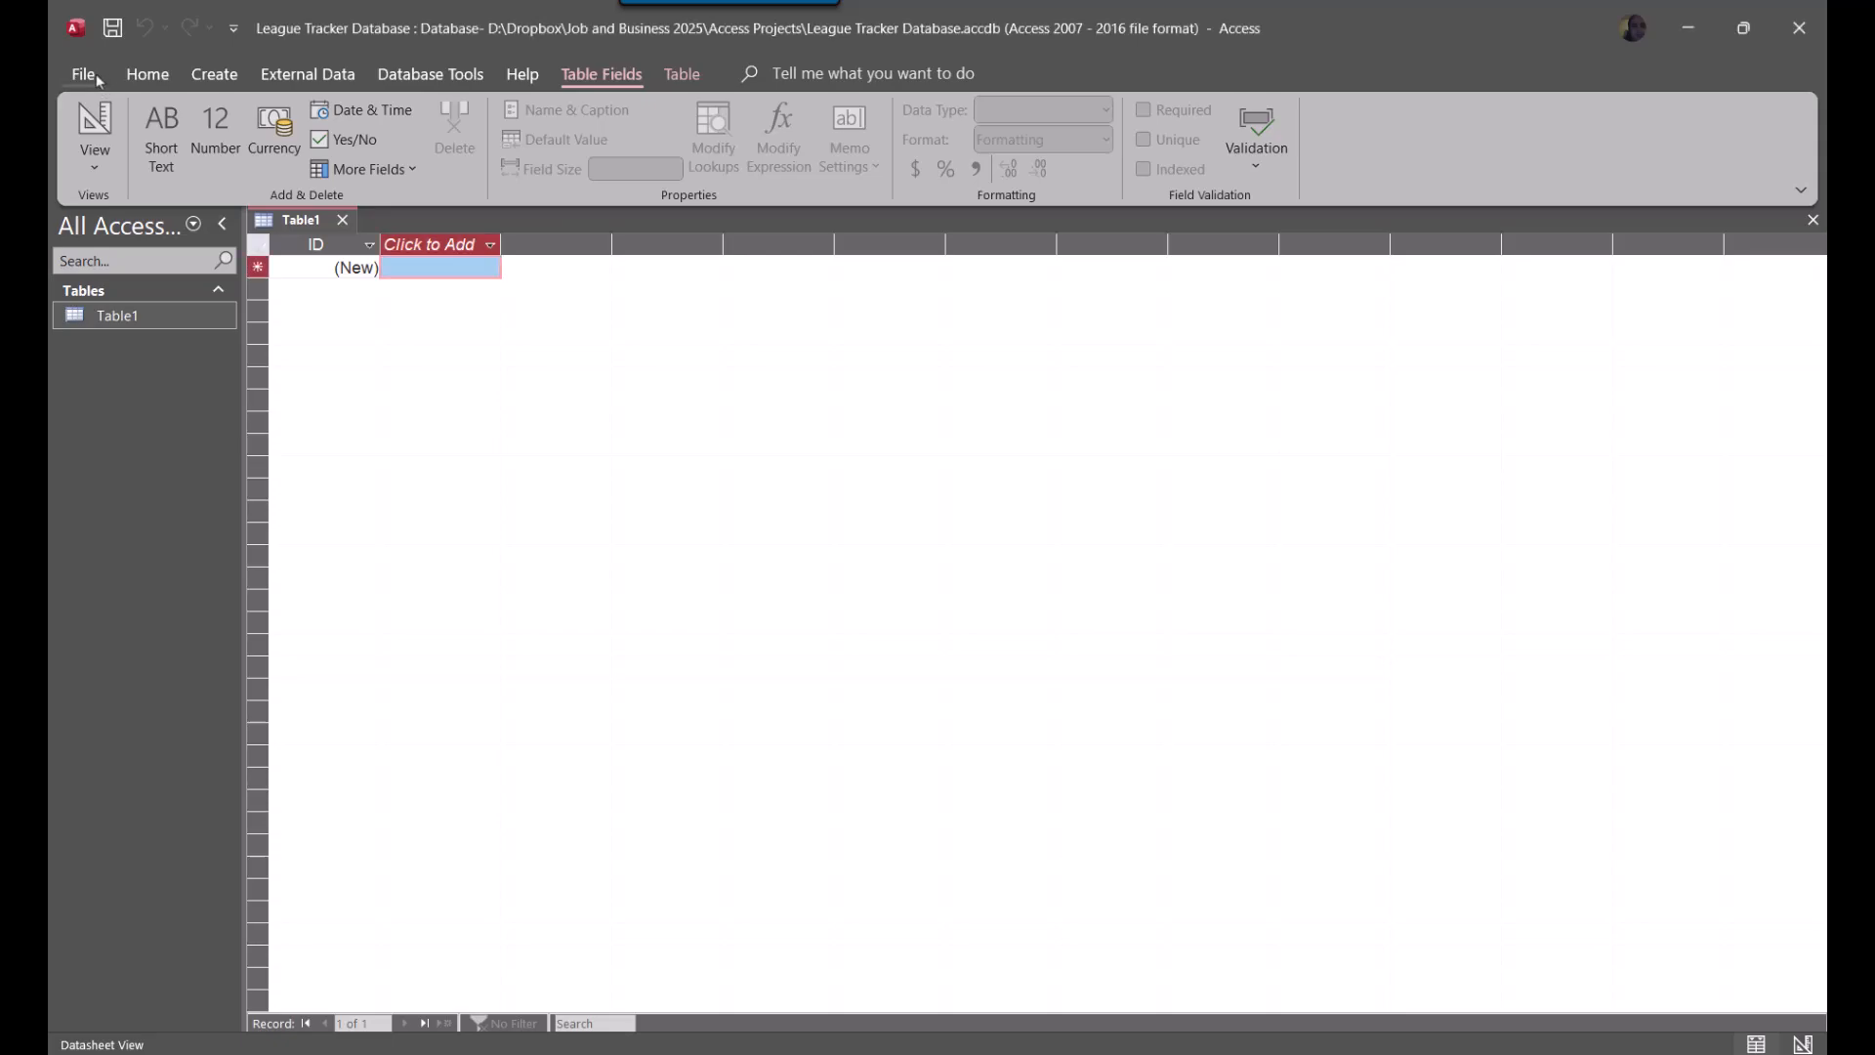
click(102, 82)
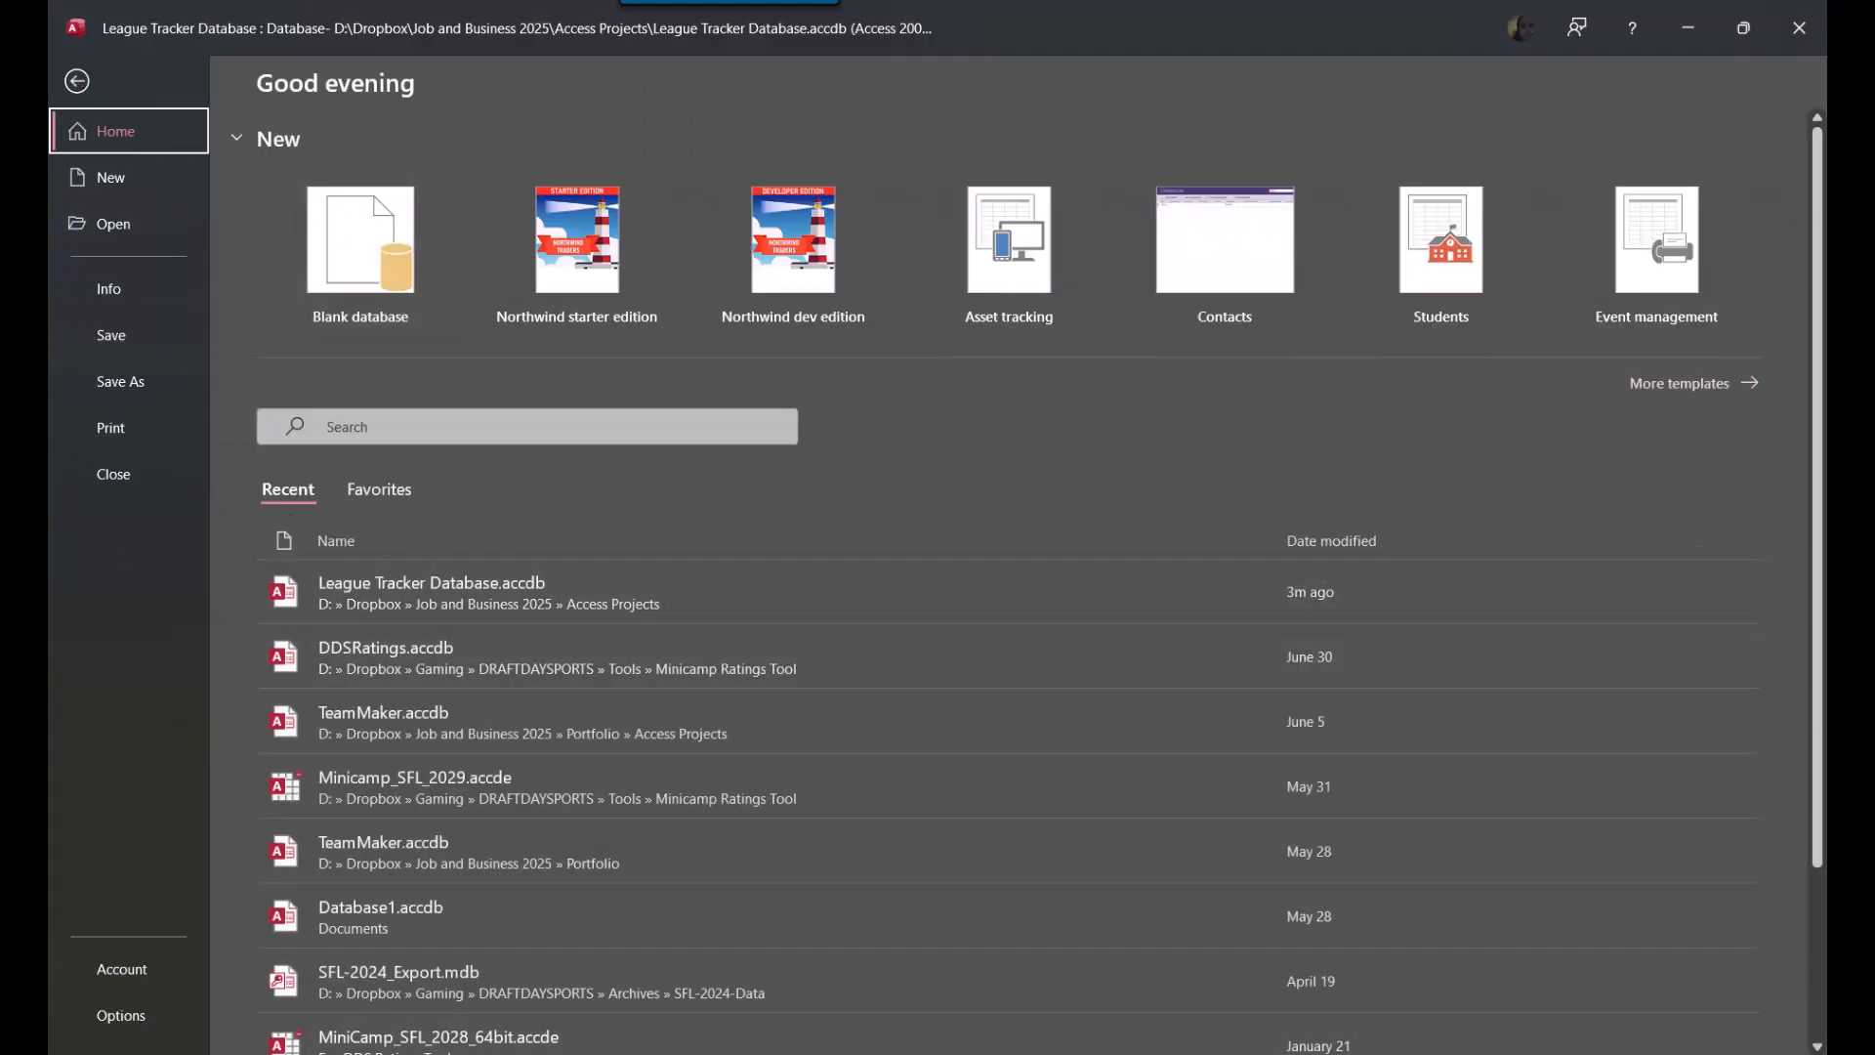
click(113, 1016)
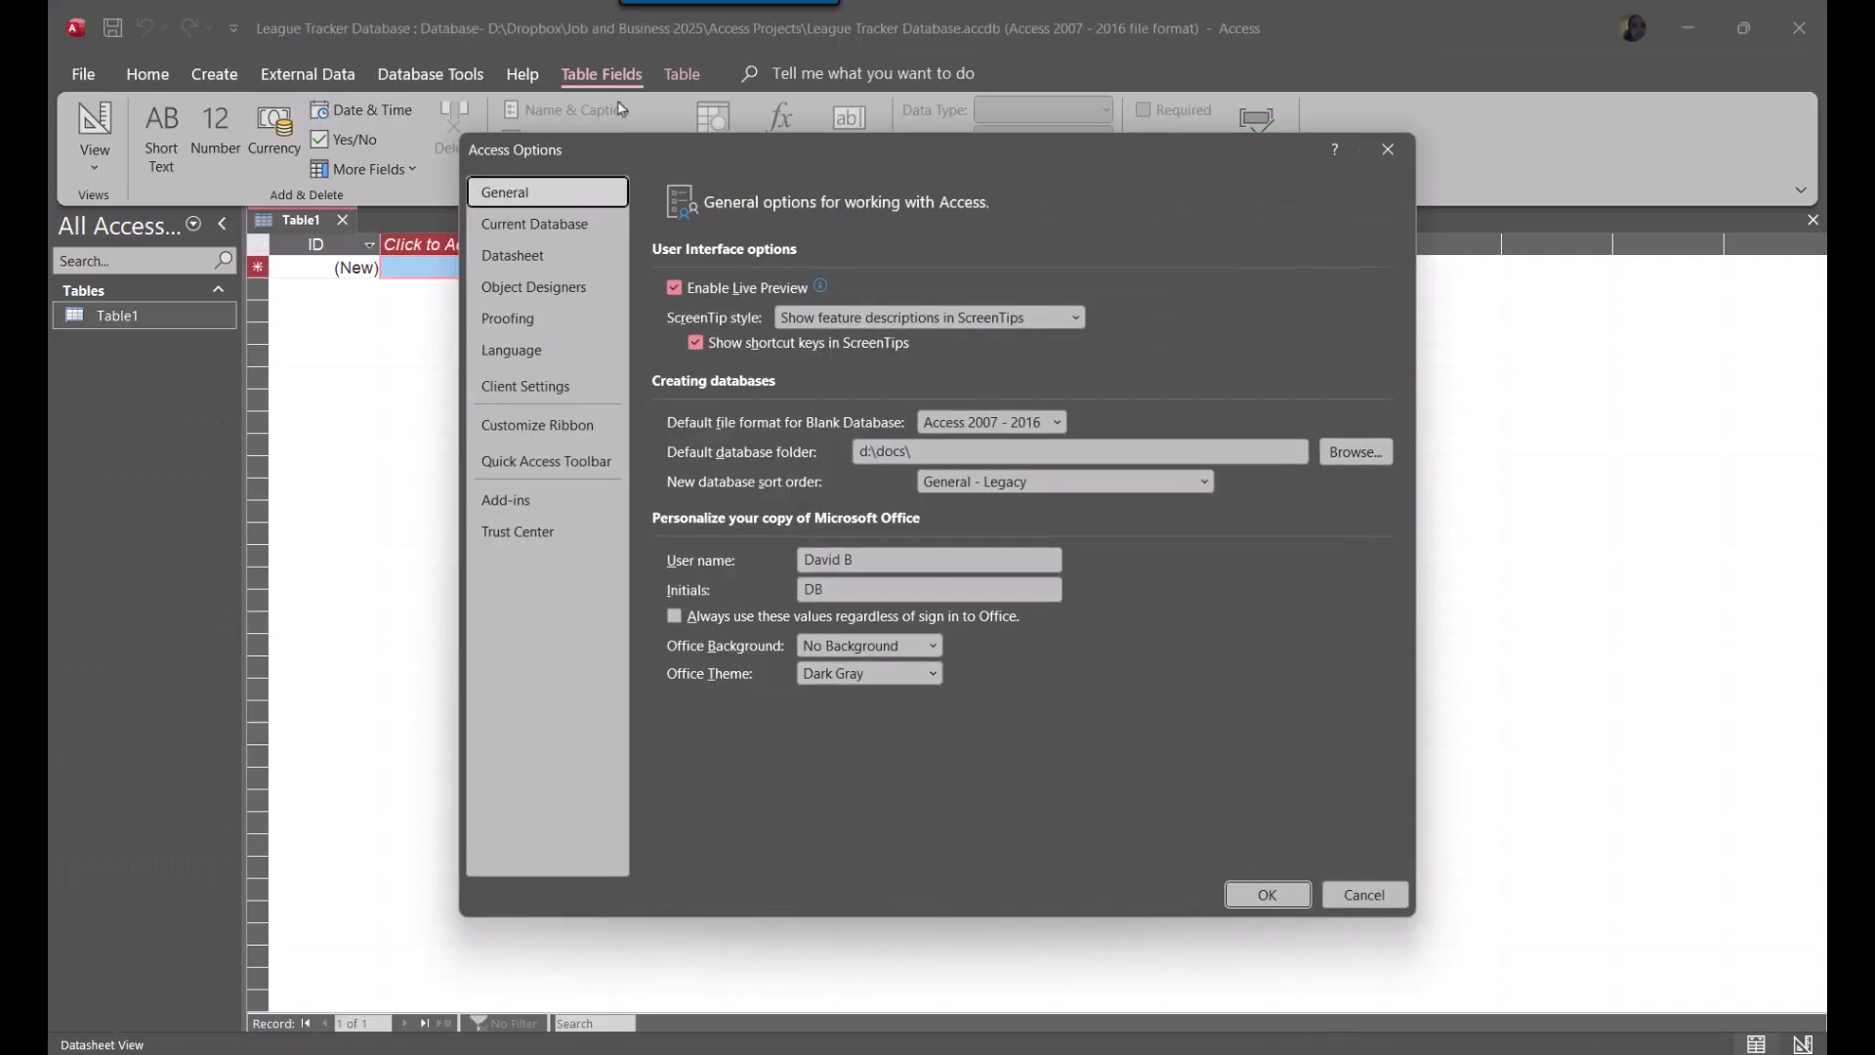
click(534, 224)
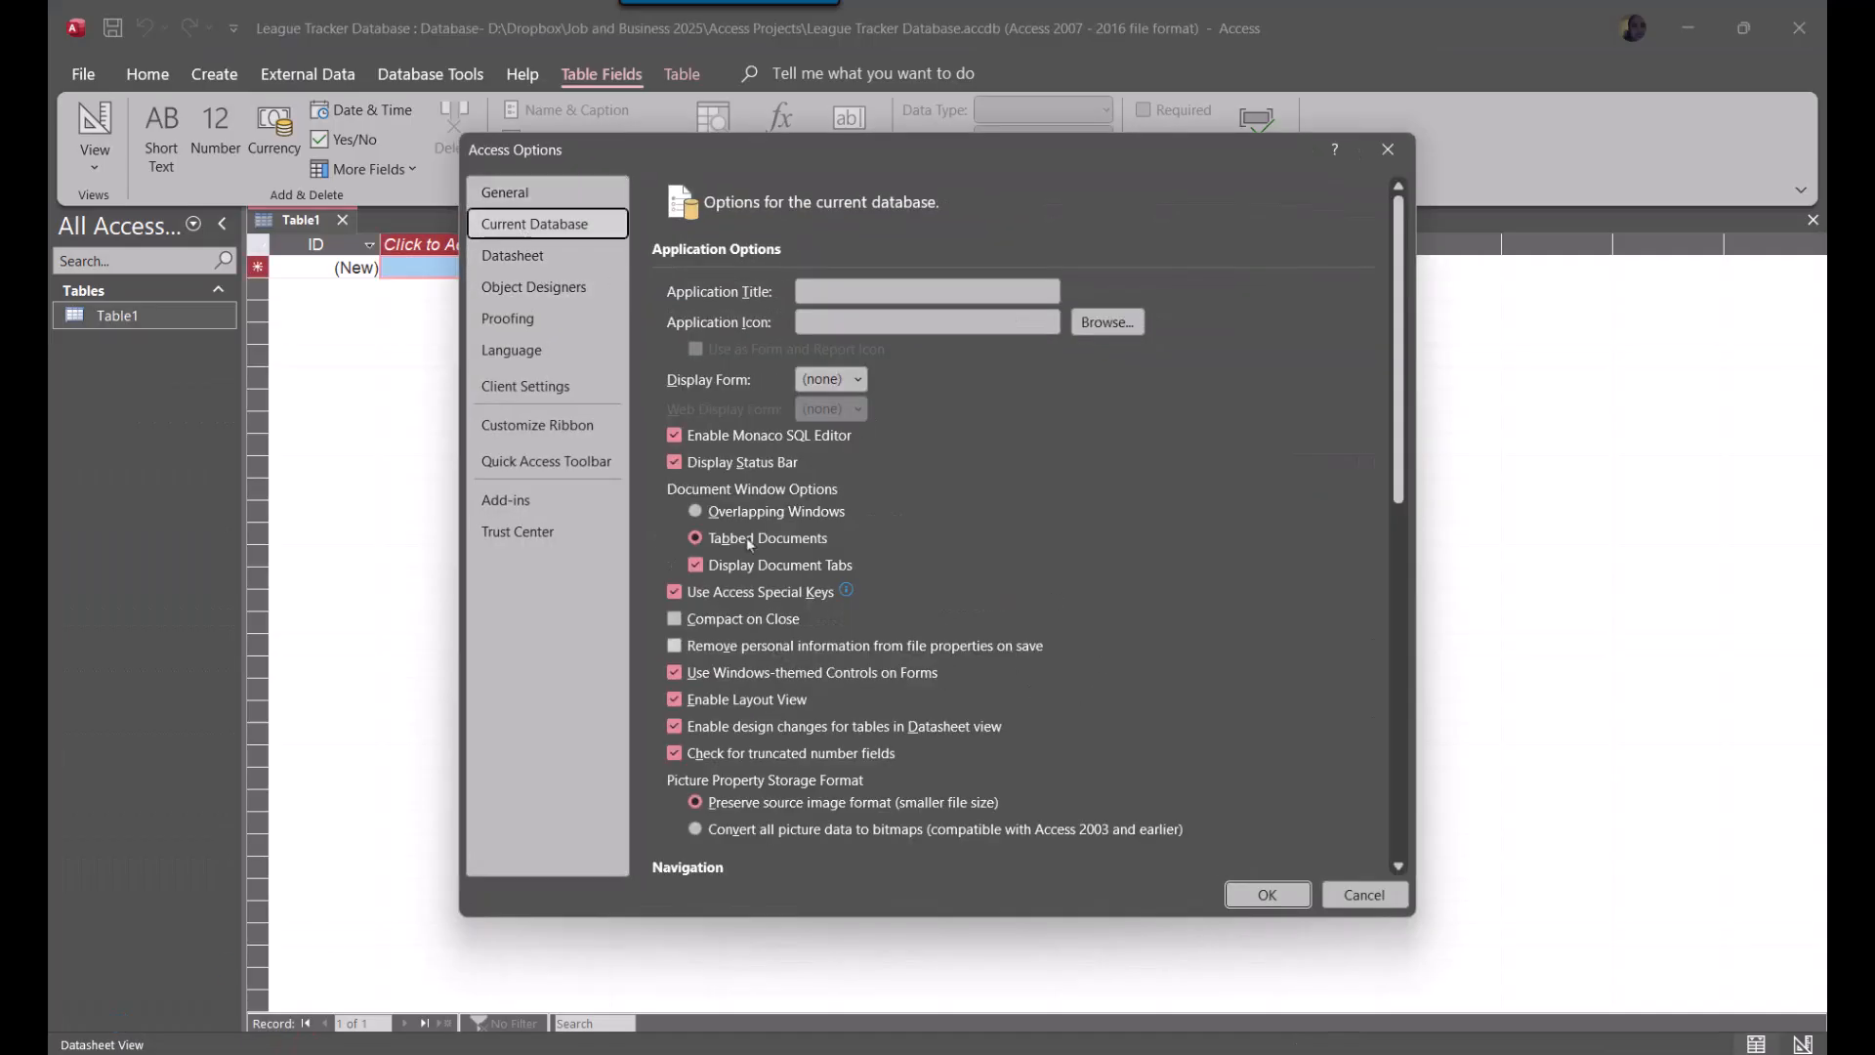
click(718, 512)
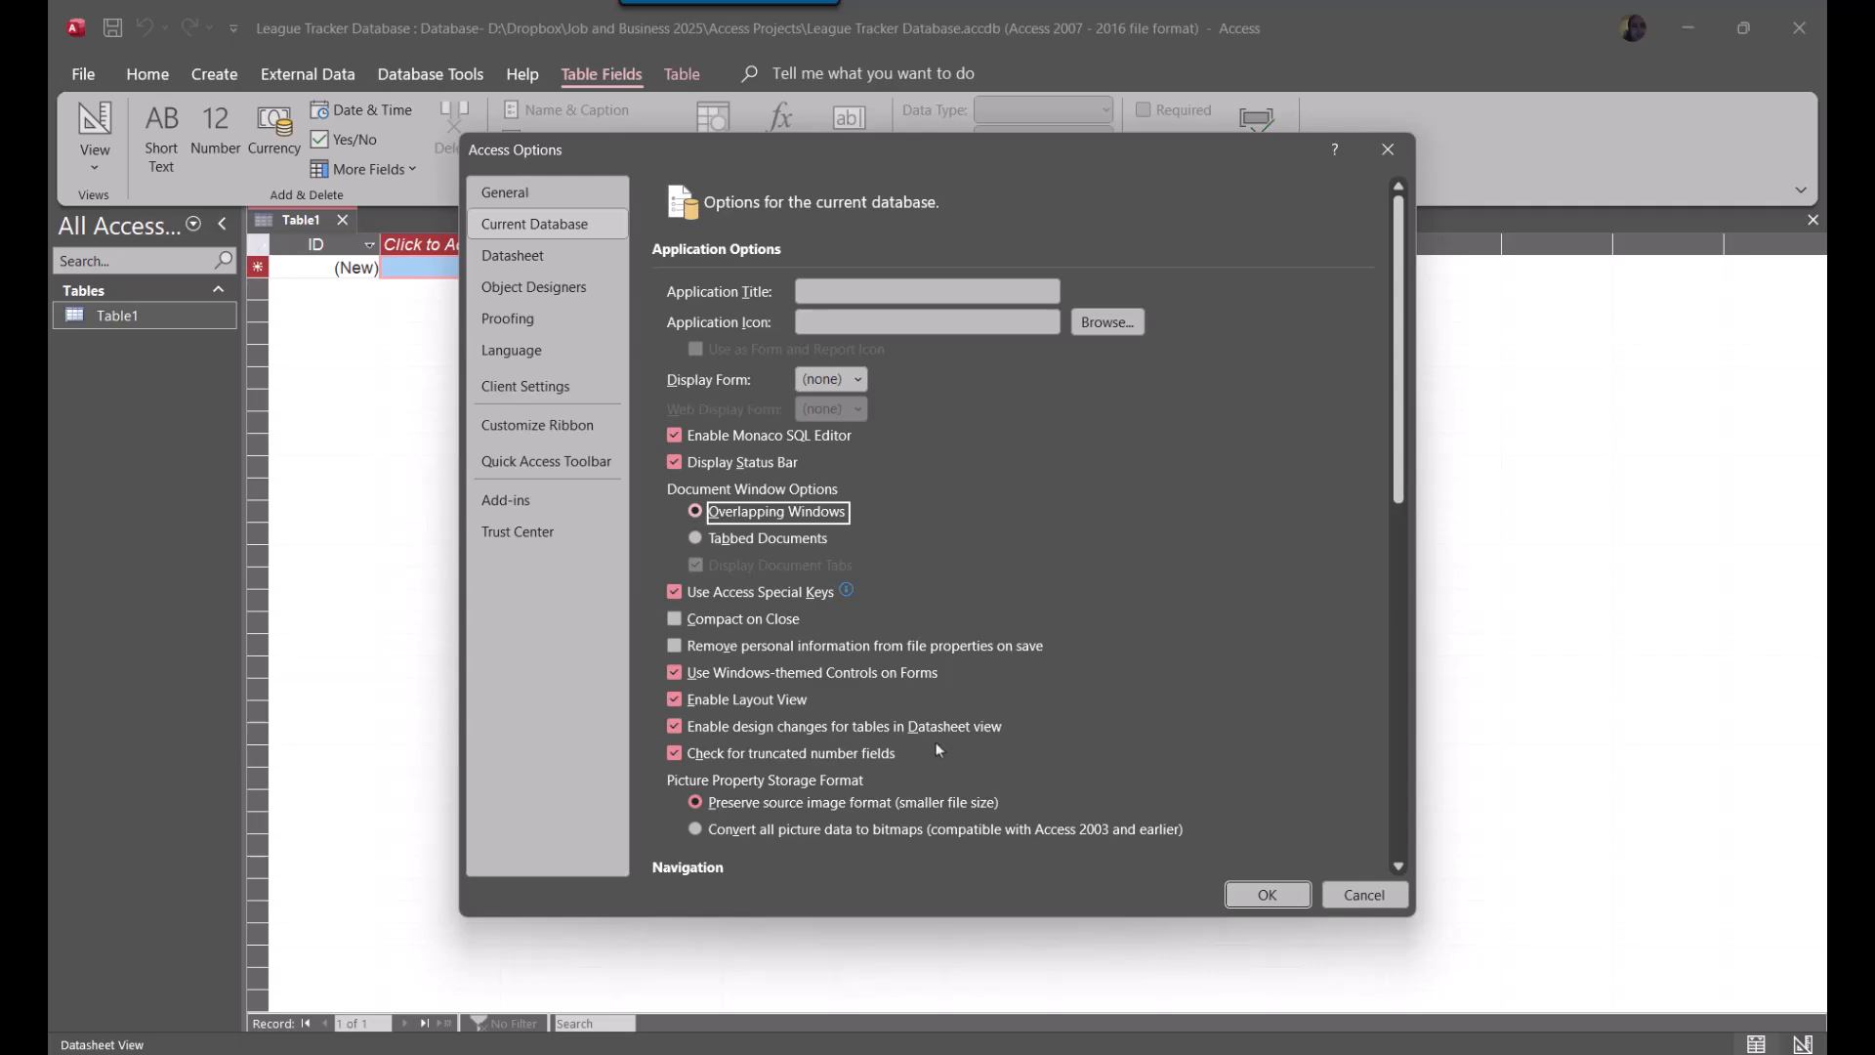
scroll(937, 750, down, 5)
click(518, 532)
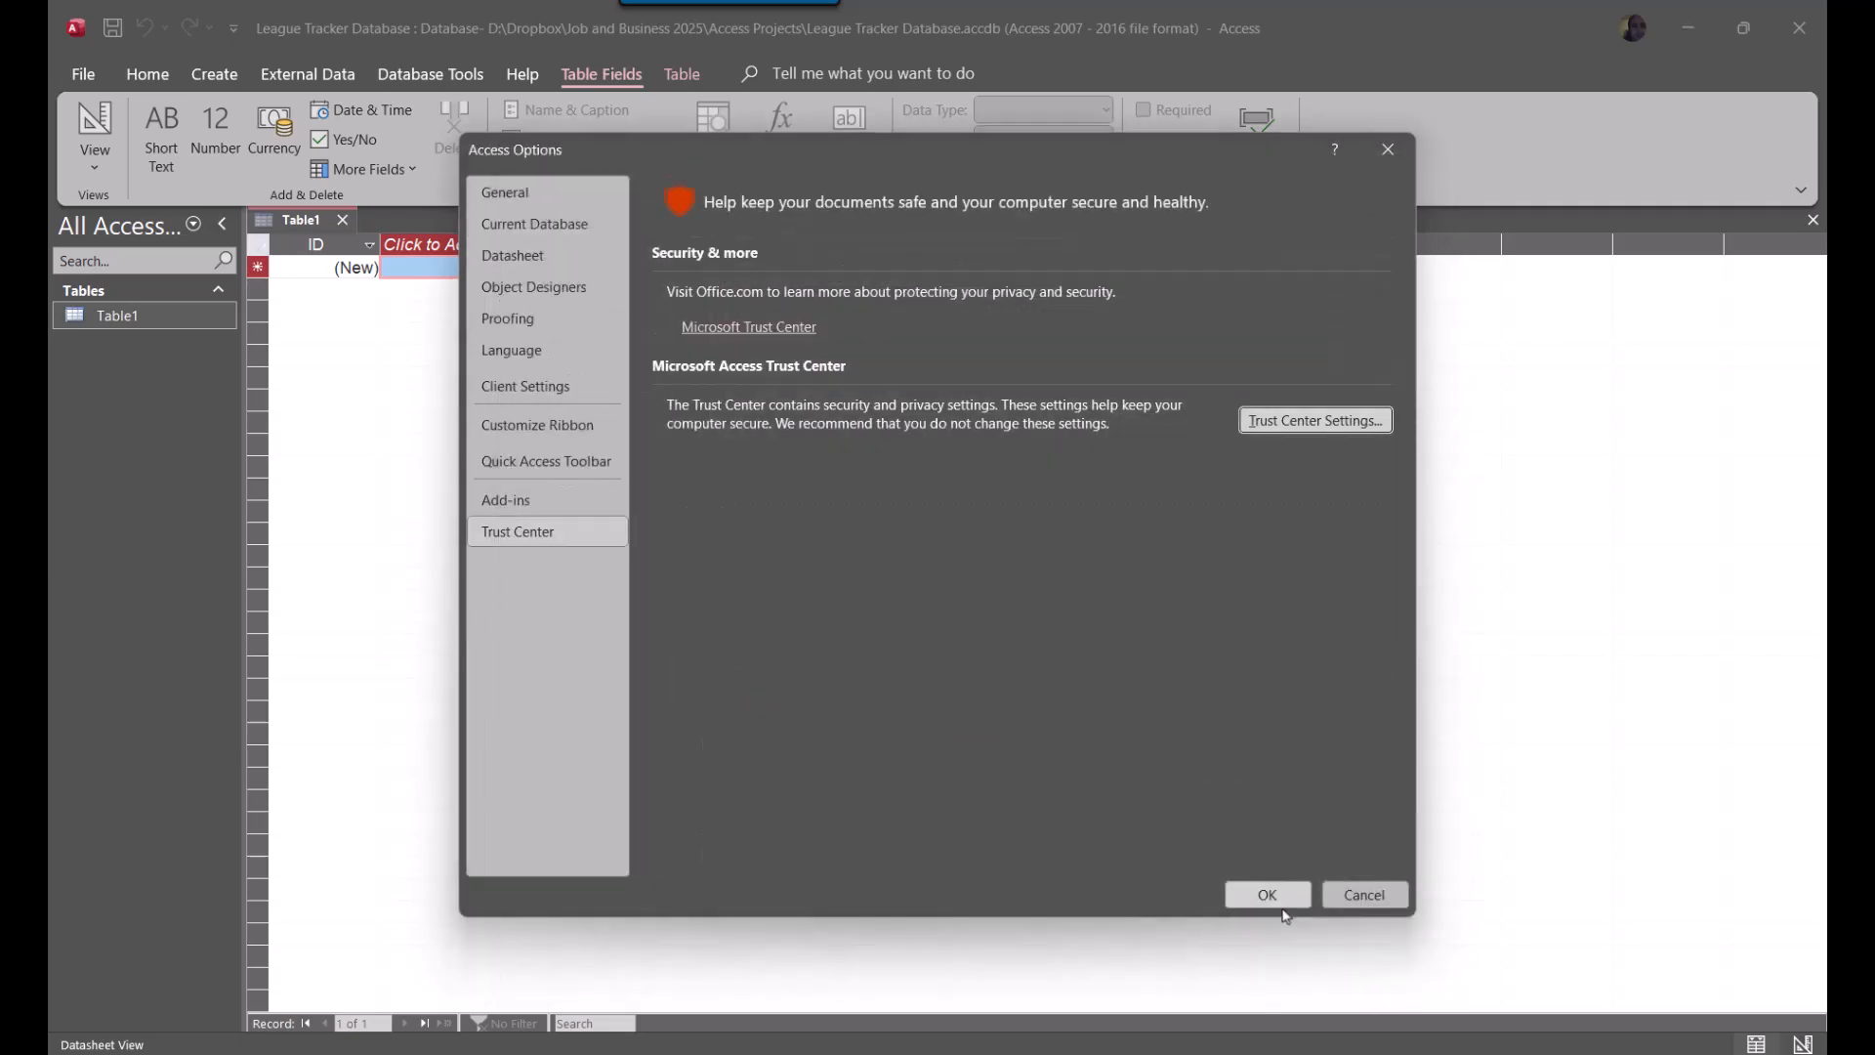
click(1282, 904)
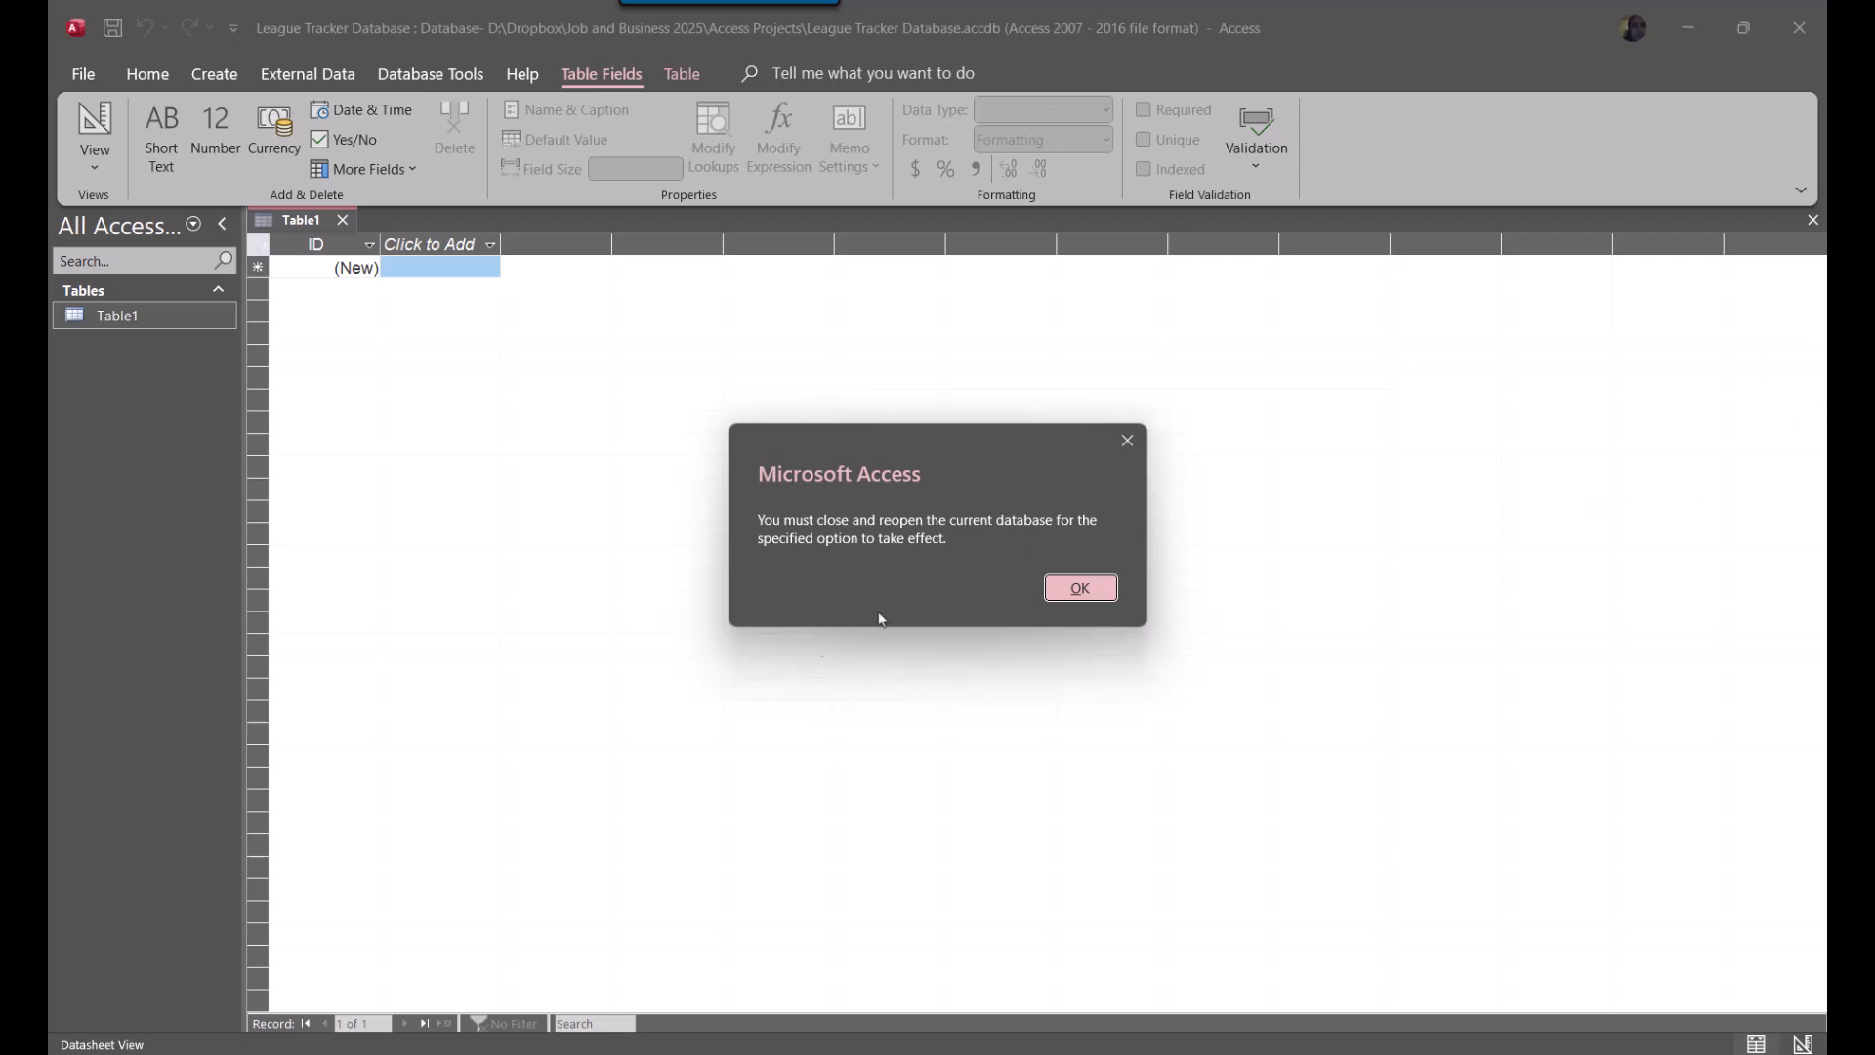
click(1078, 589)
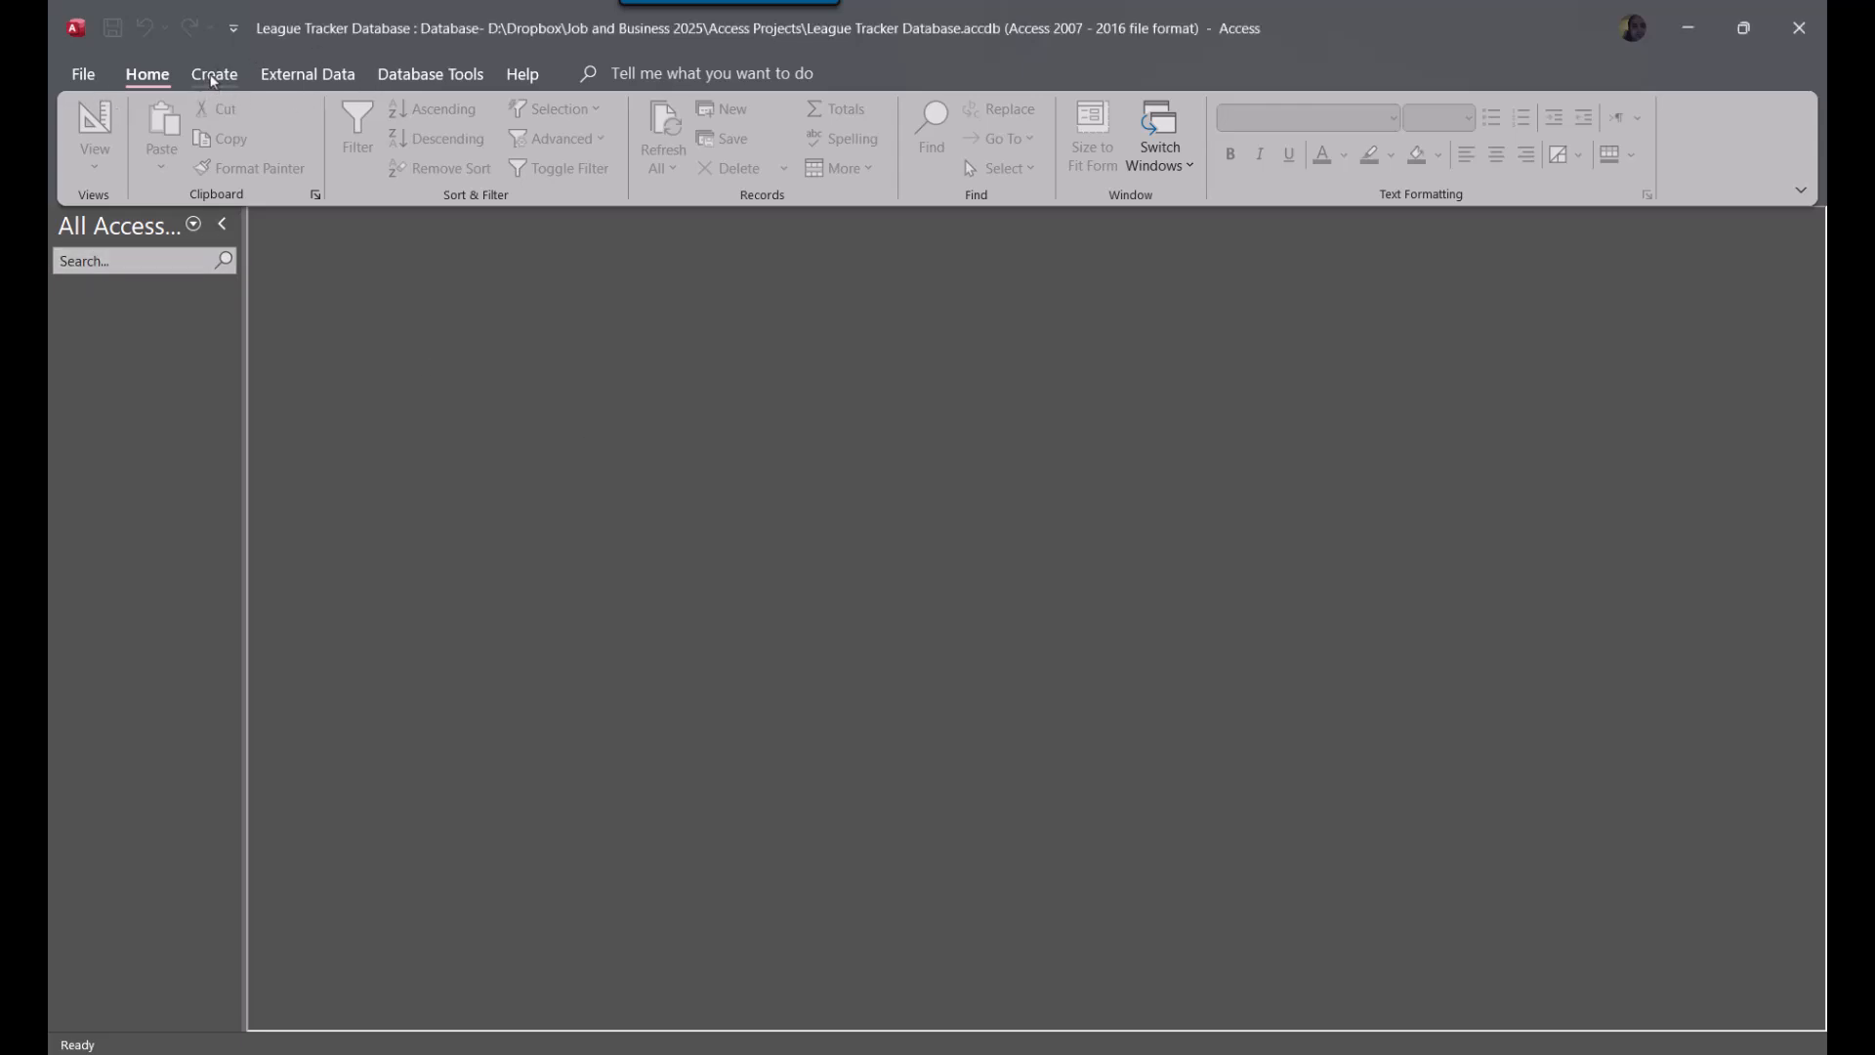
Create a new table in design view and add TeamID as its first field
click(215, 81)
click(147, 76)
click(215, 78)
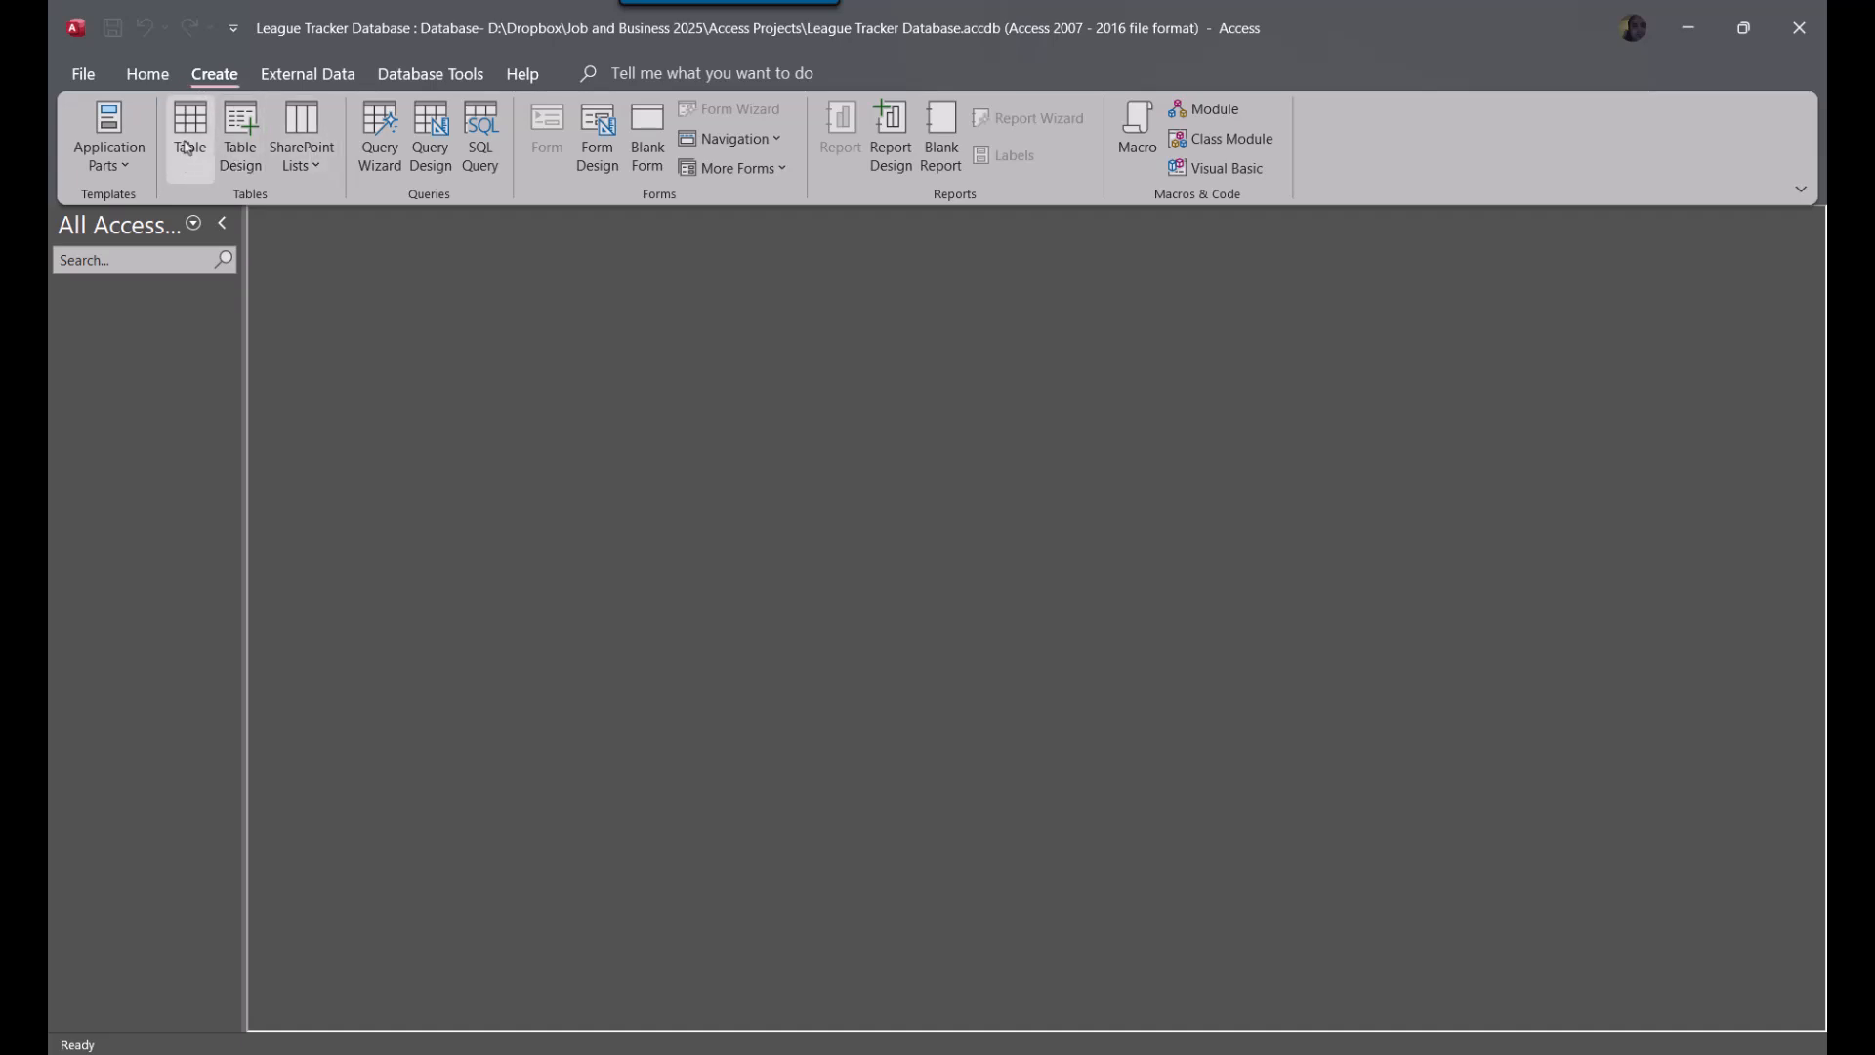
click(237, 122)
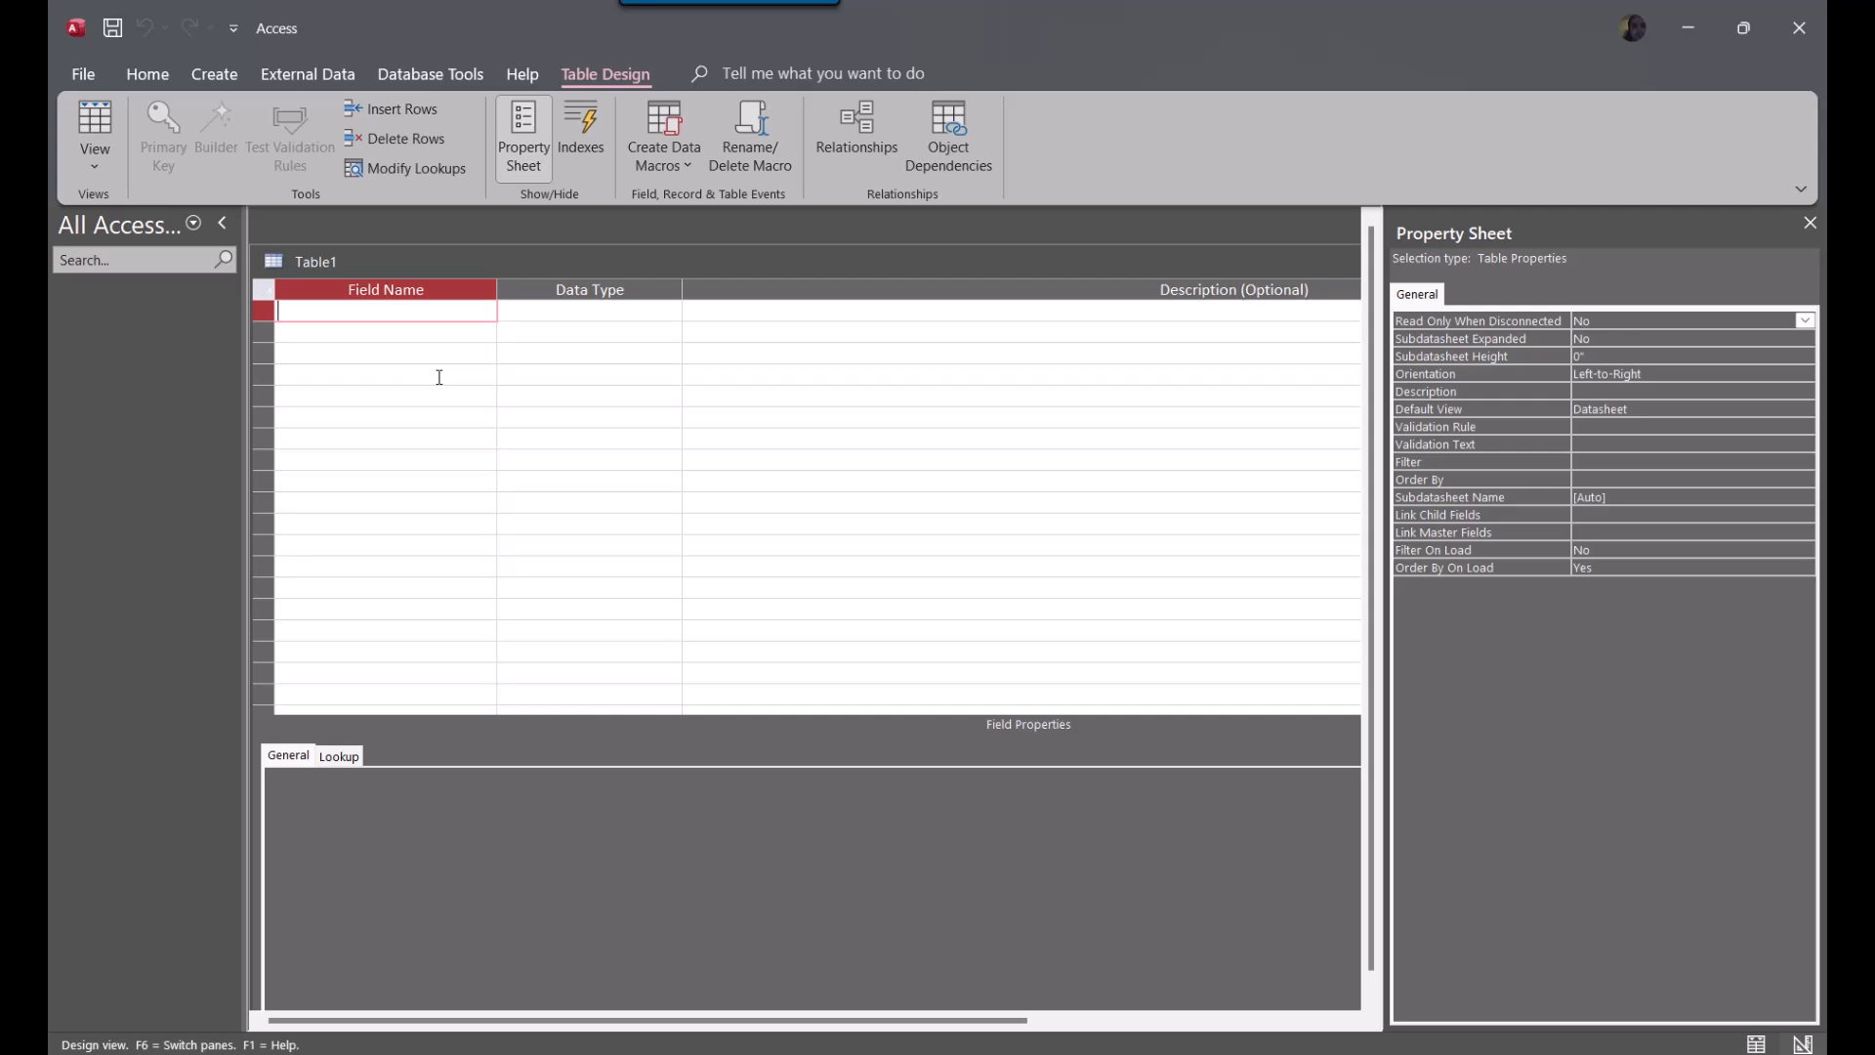
text(TeamID)
key(Down)
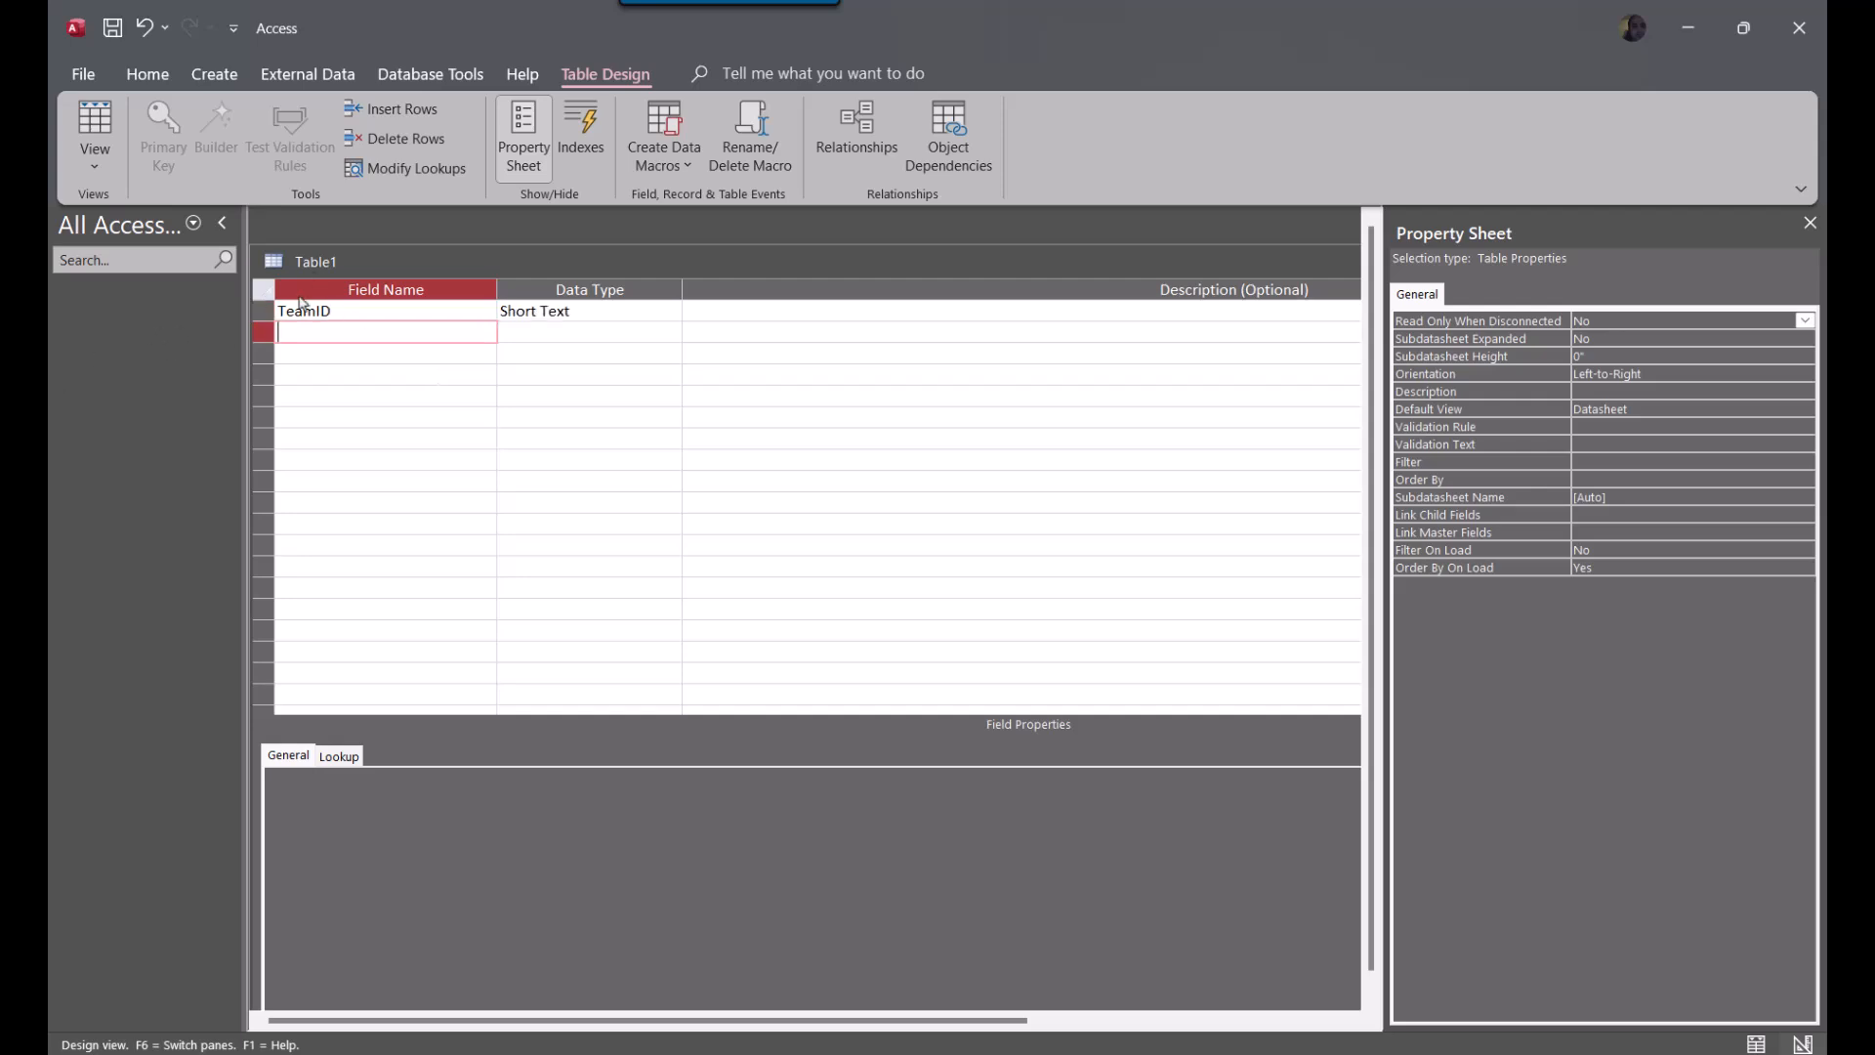
Make the TeamID field the table's primary key
right_click(262, 311)
click(323, 322)
click(355, 461)
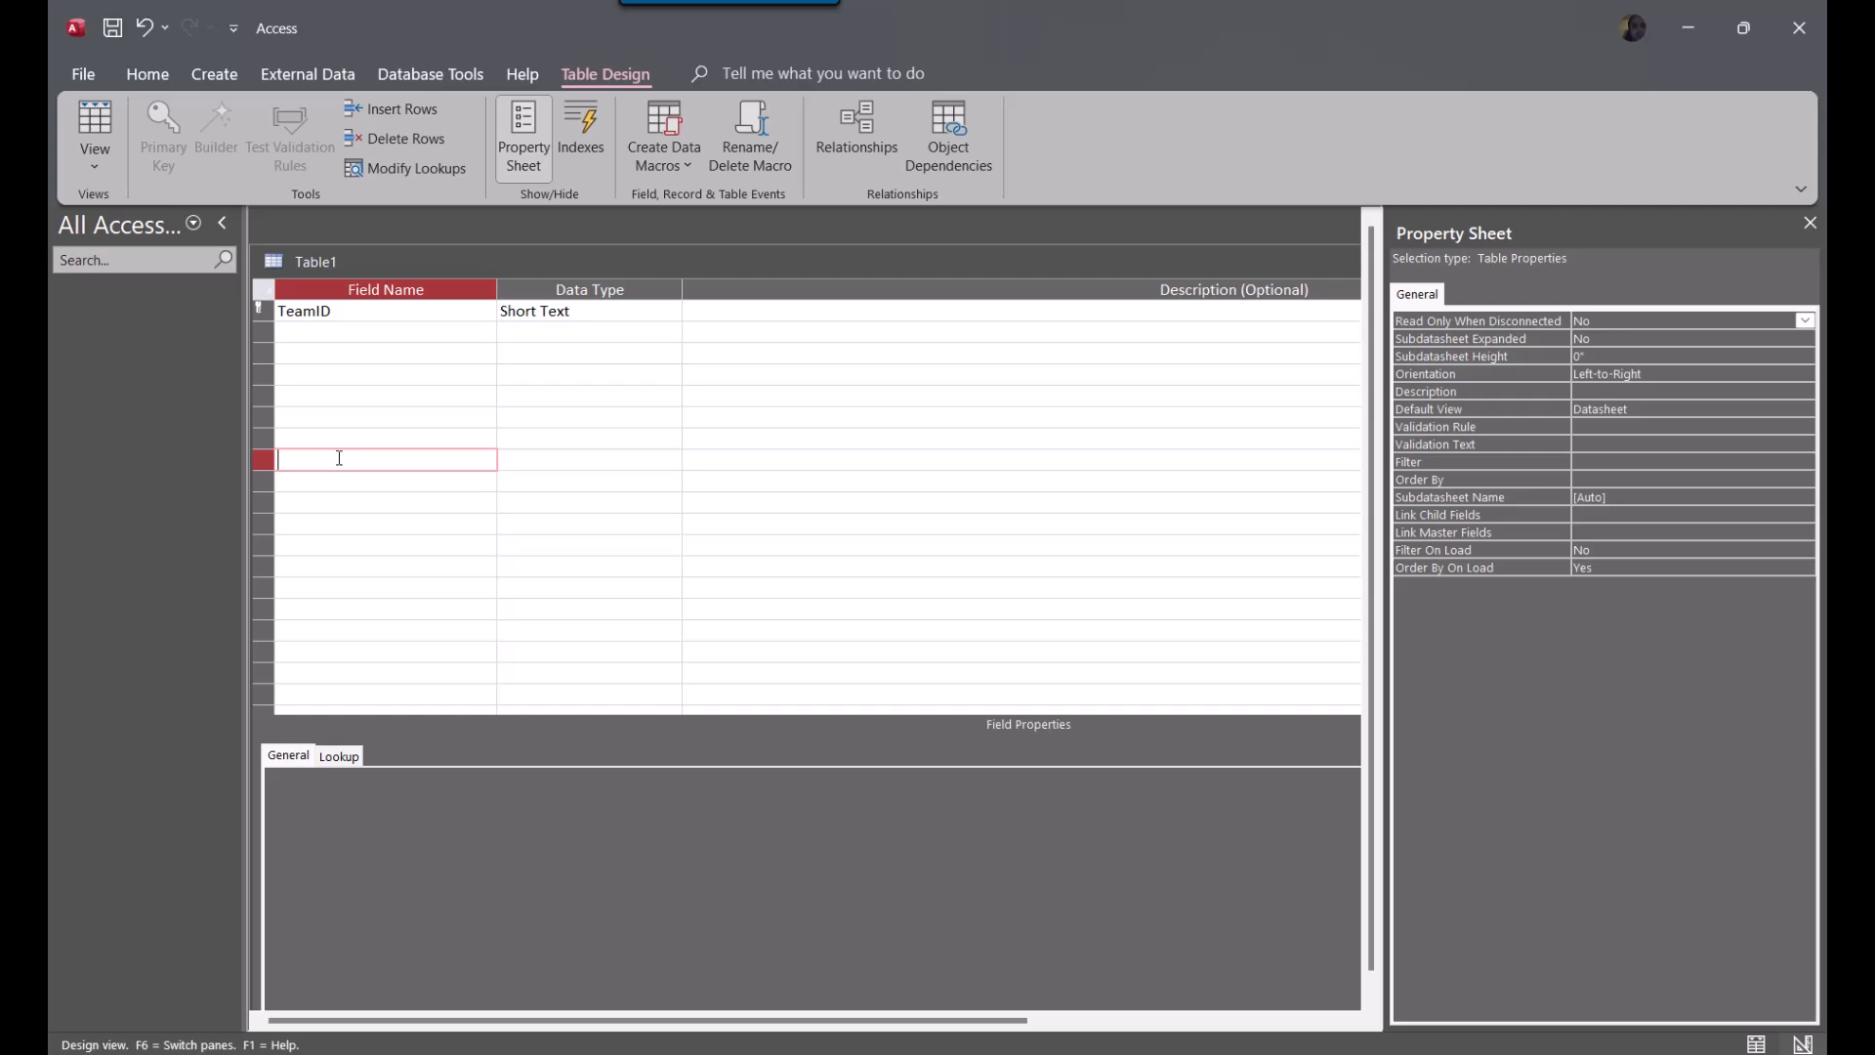
click(262, 309)
Add the fields TeamCity and TeamName below TeamID
click(363, 334)
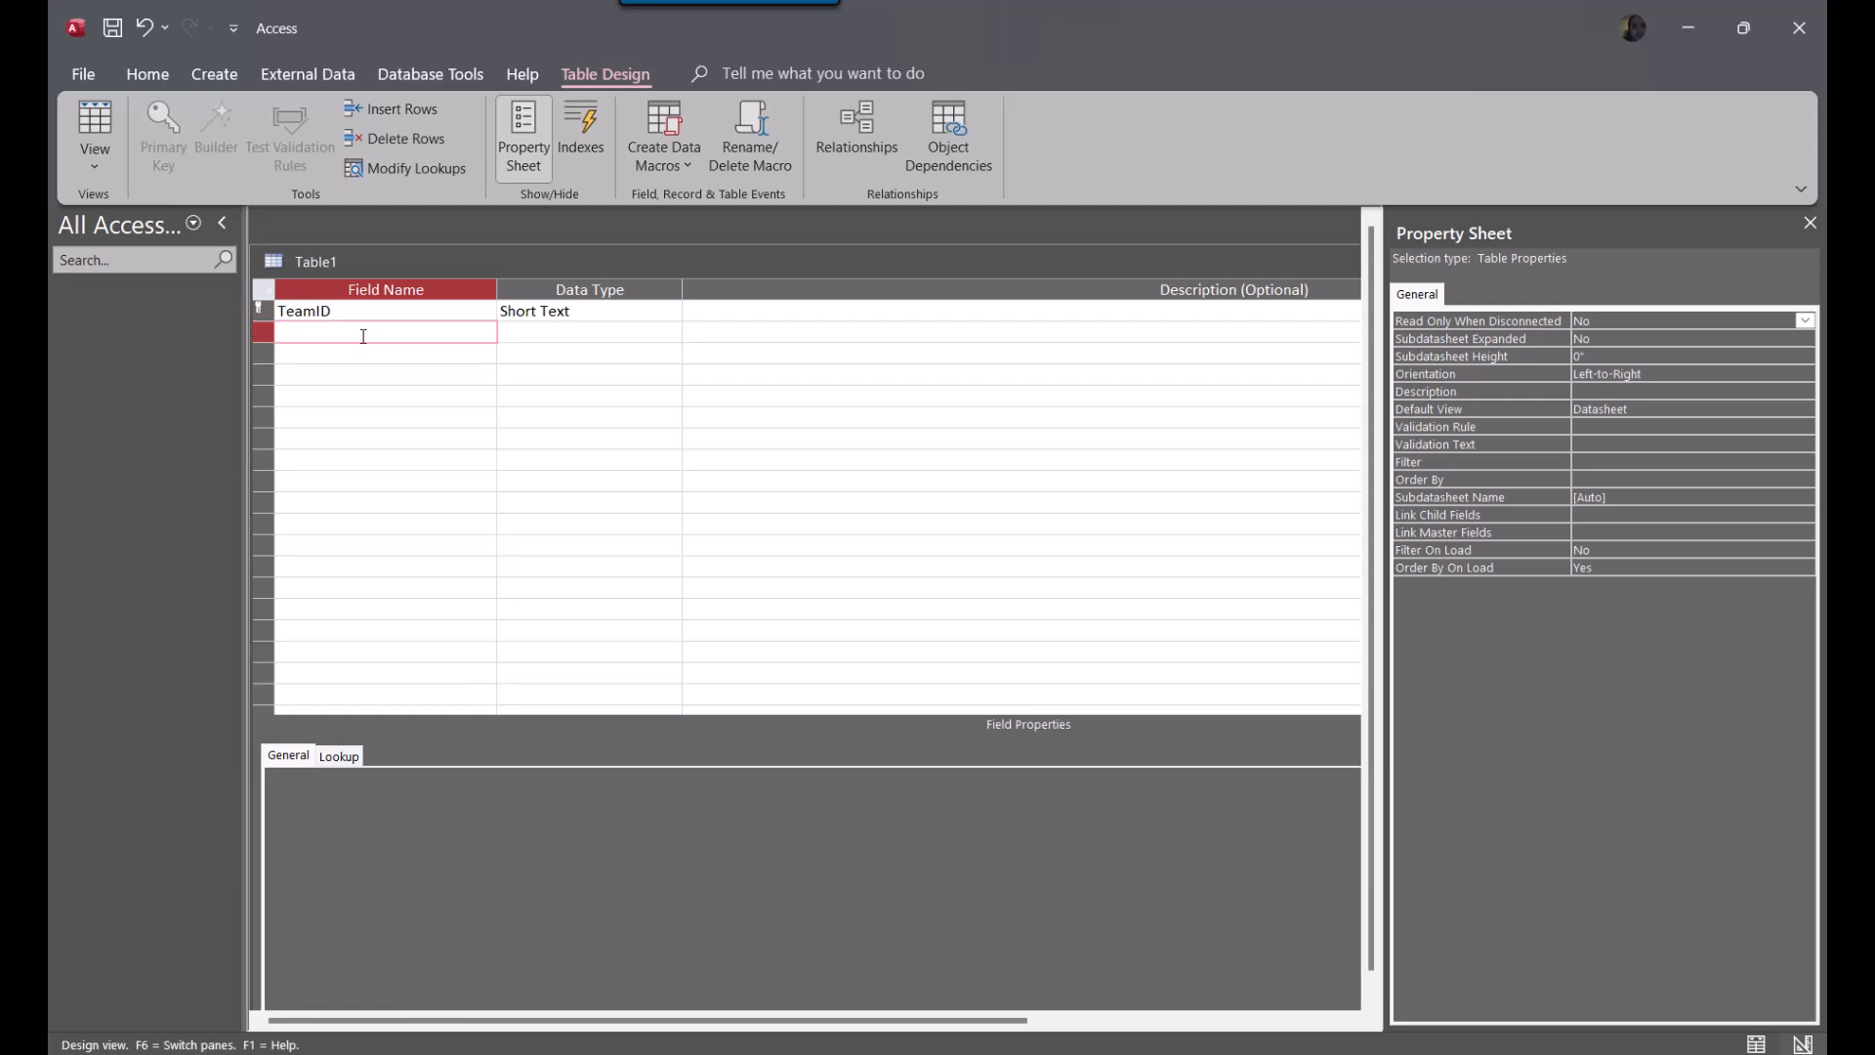
text(TeamCity)
key(Return)
text(TeamName)
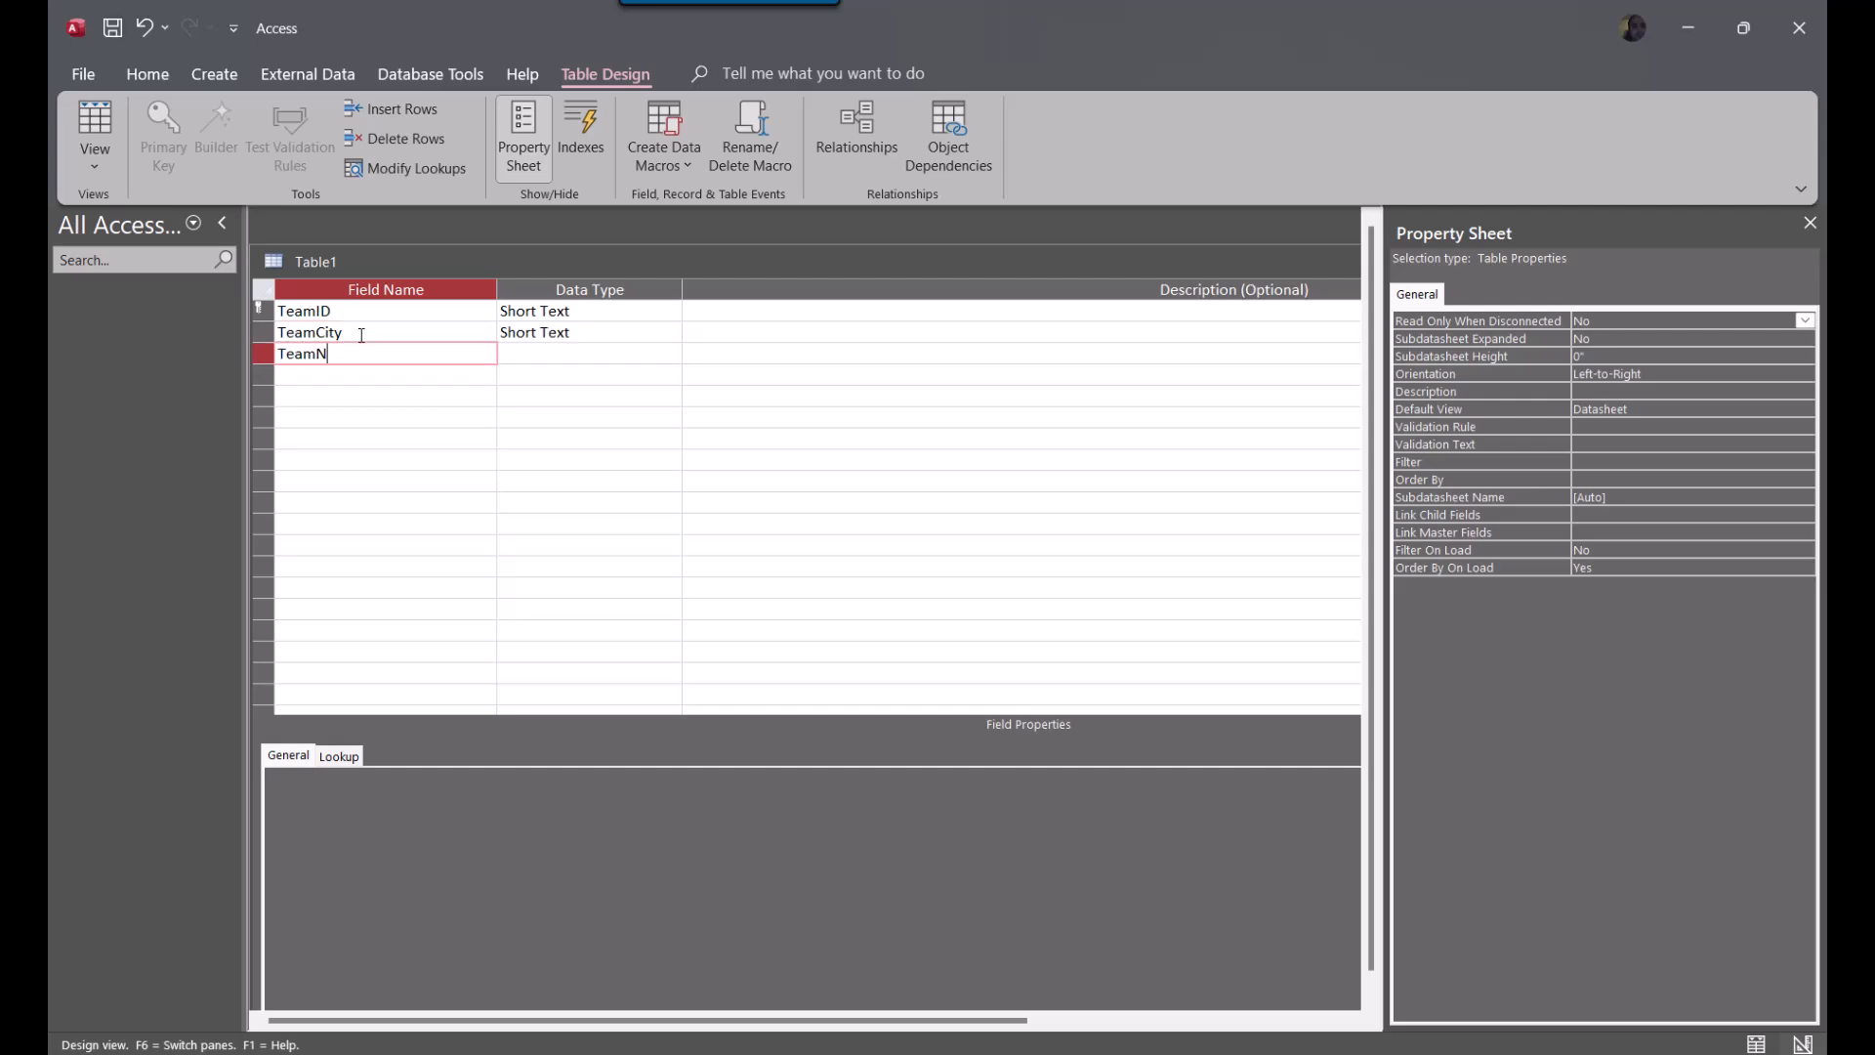
key(Return)
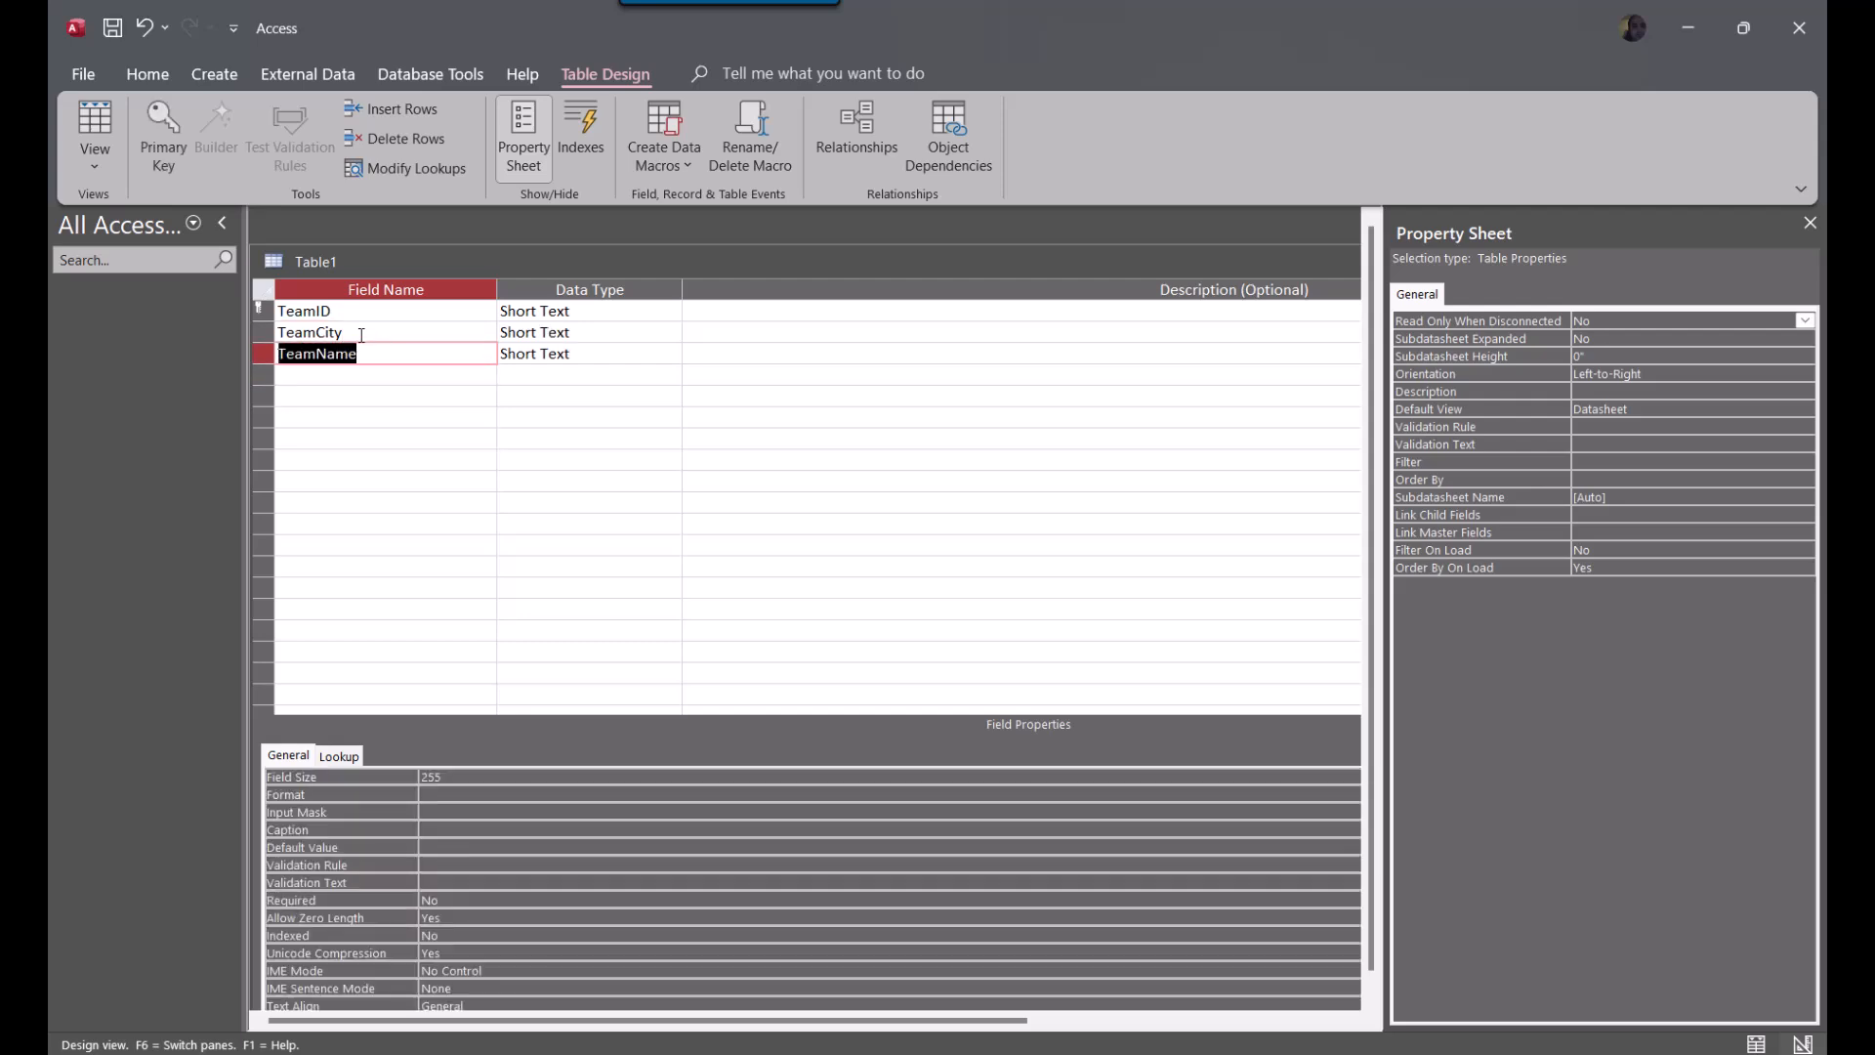
Set the data type of the TeamID field to AutoNumber
click(640, 310)
click(672, 311)
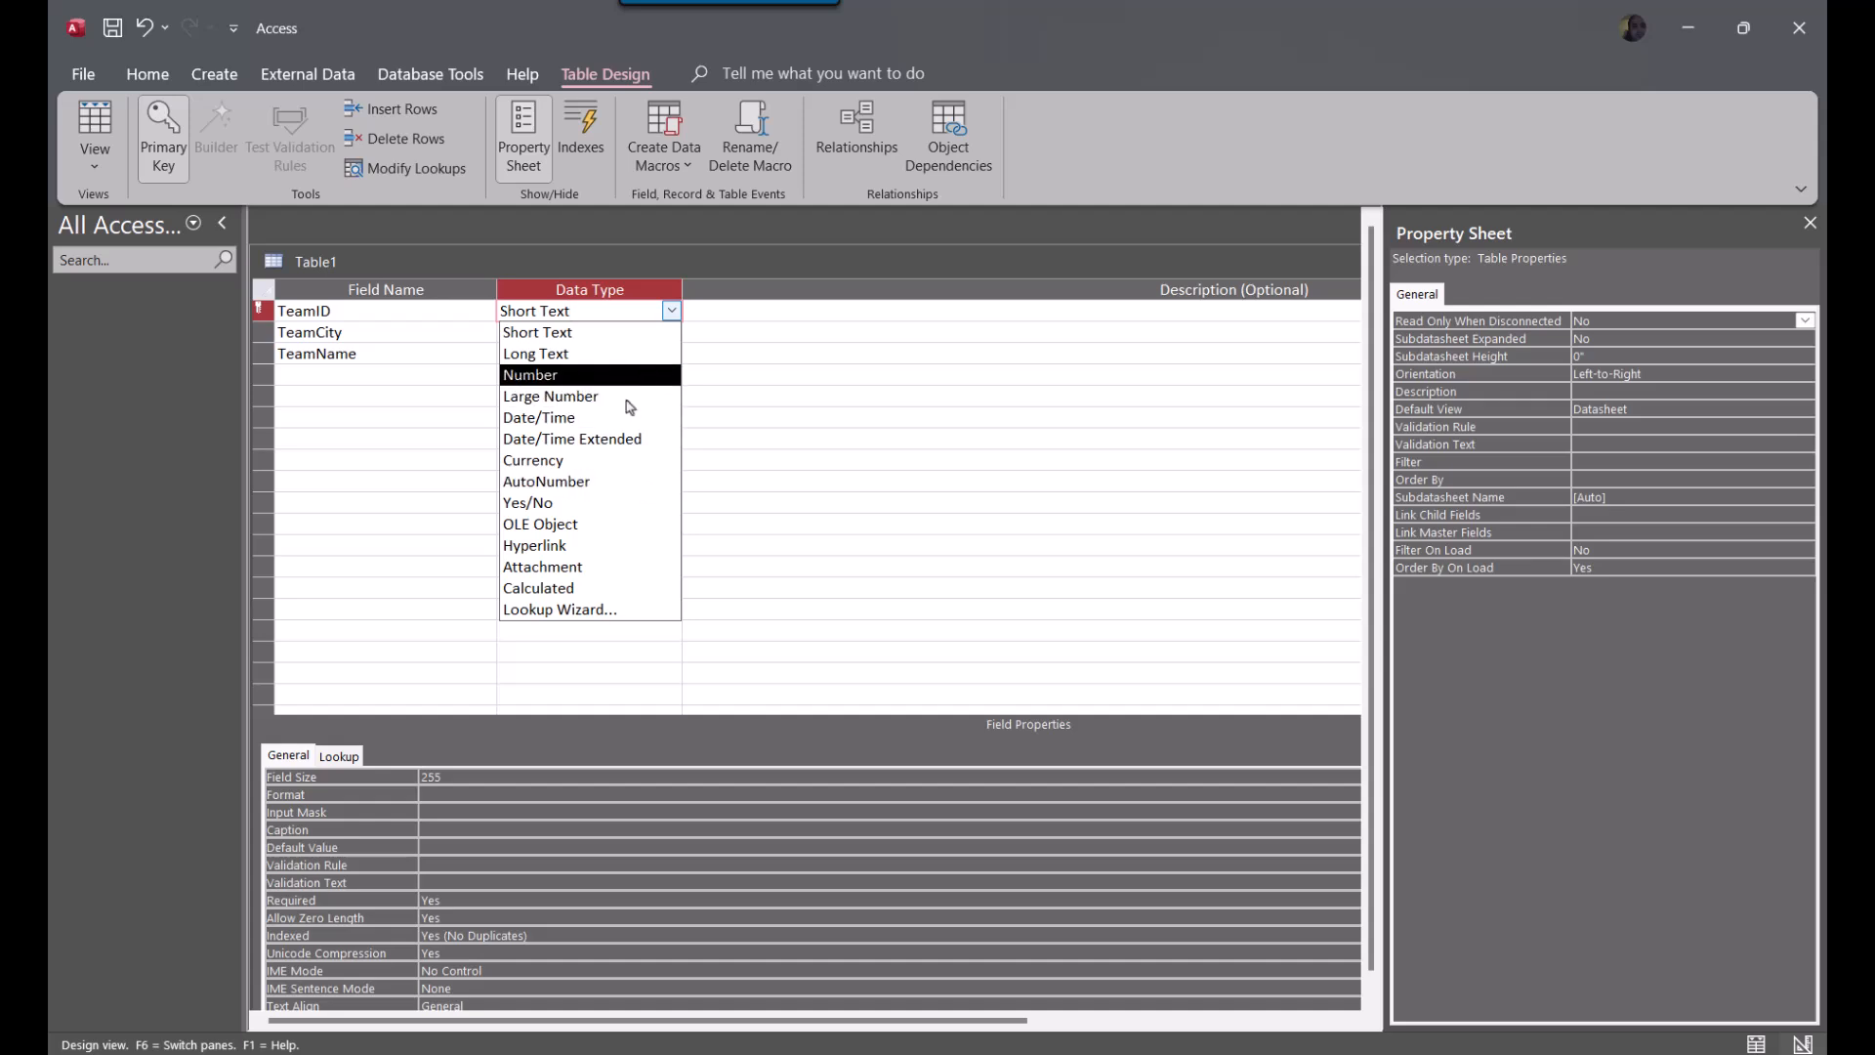
click(590, 482)
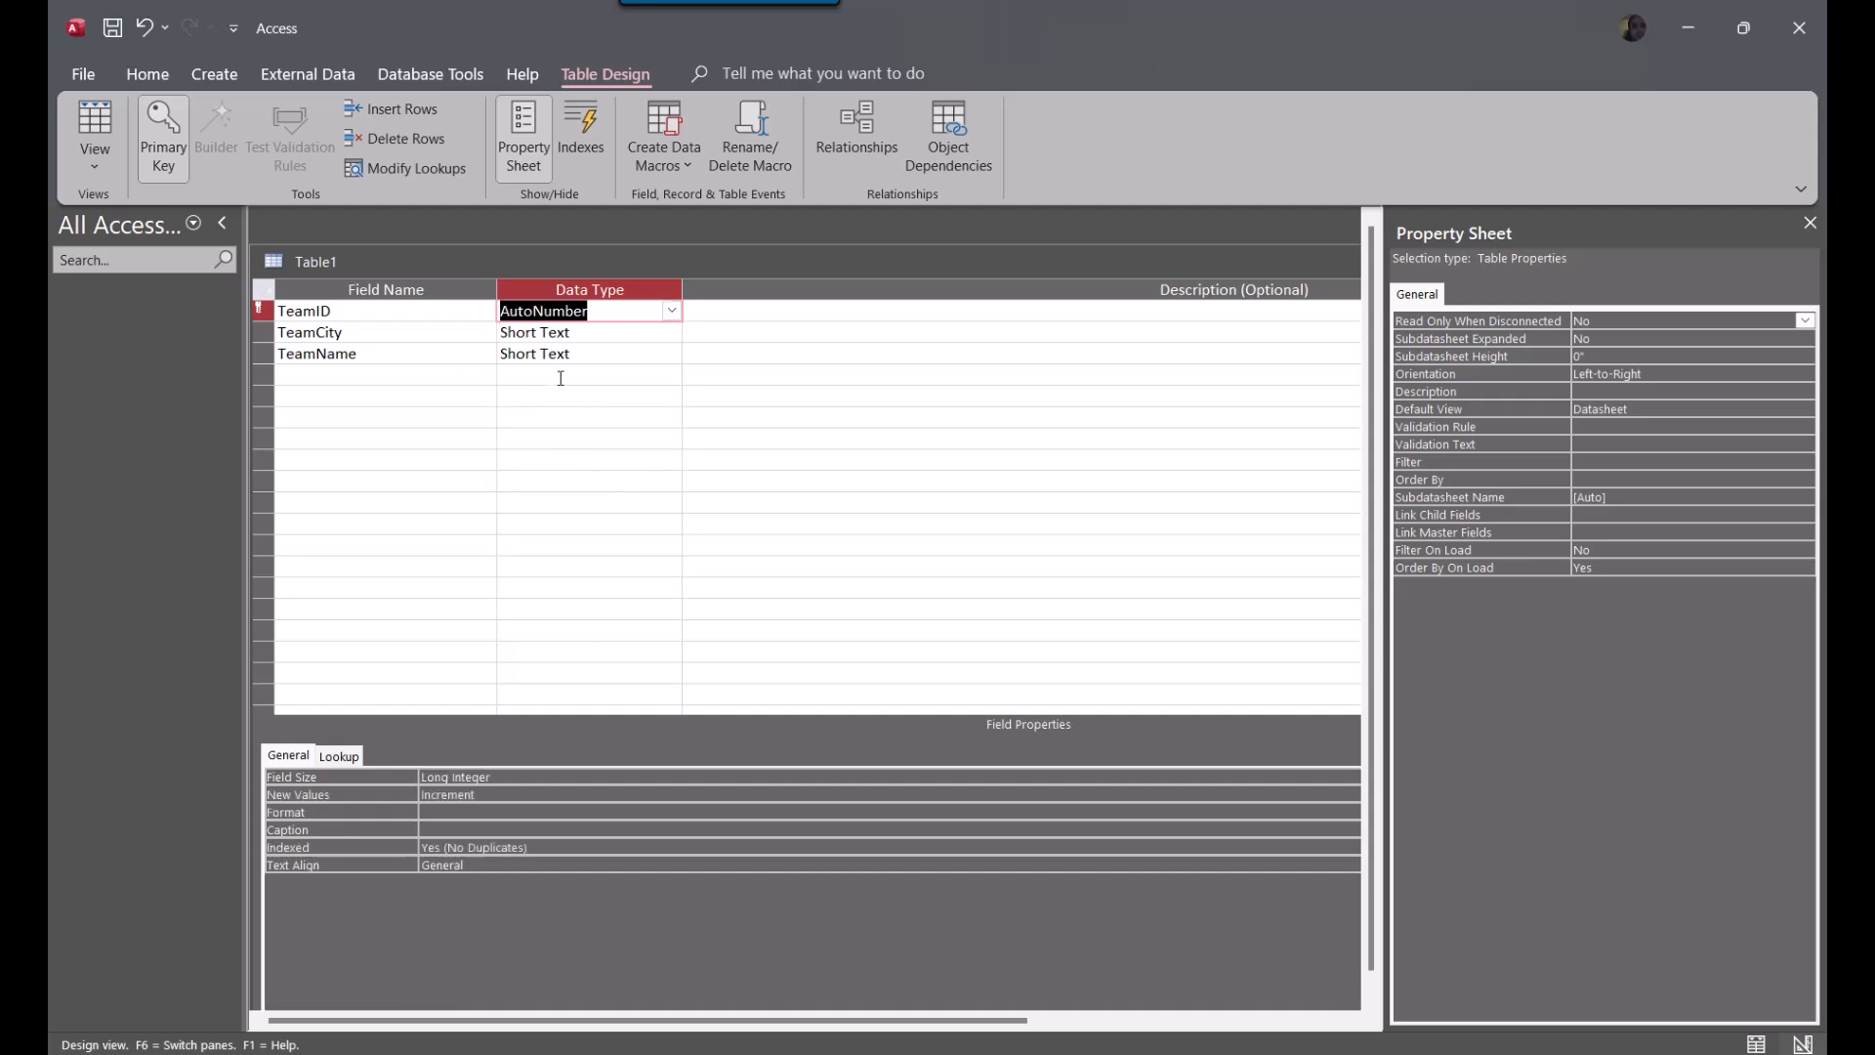
Add a field named Division below TeamName
click(368, 381)
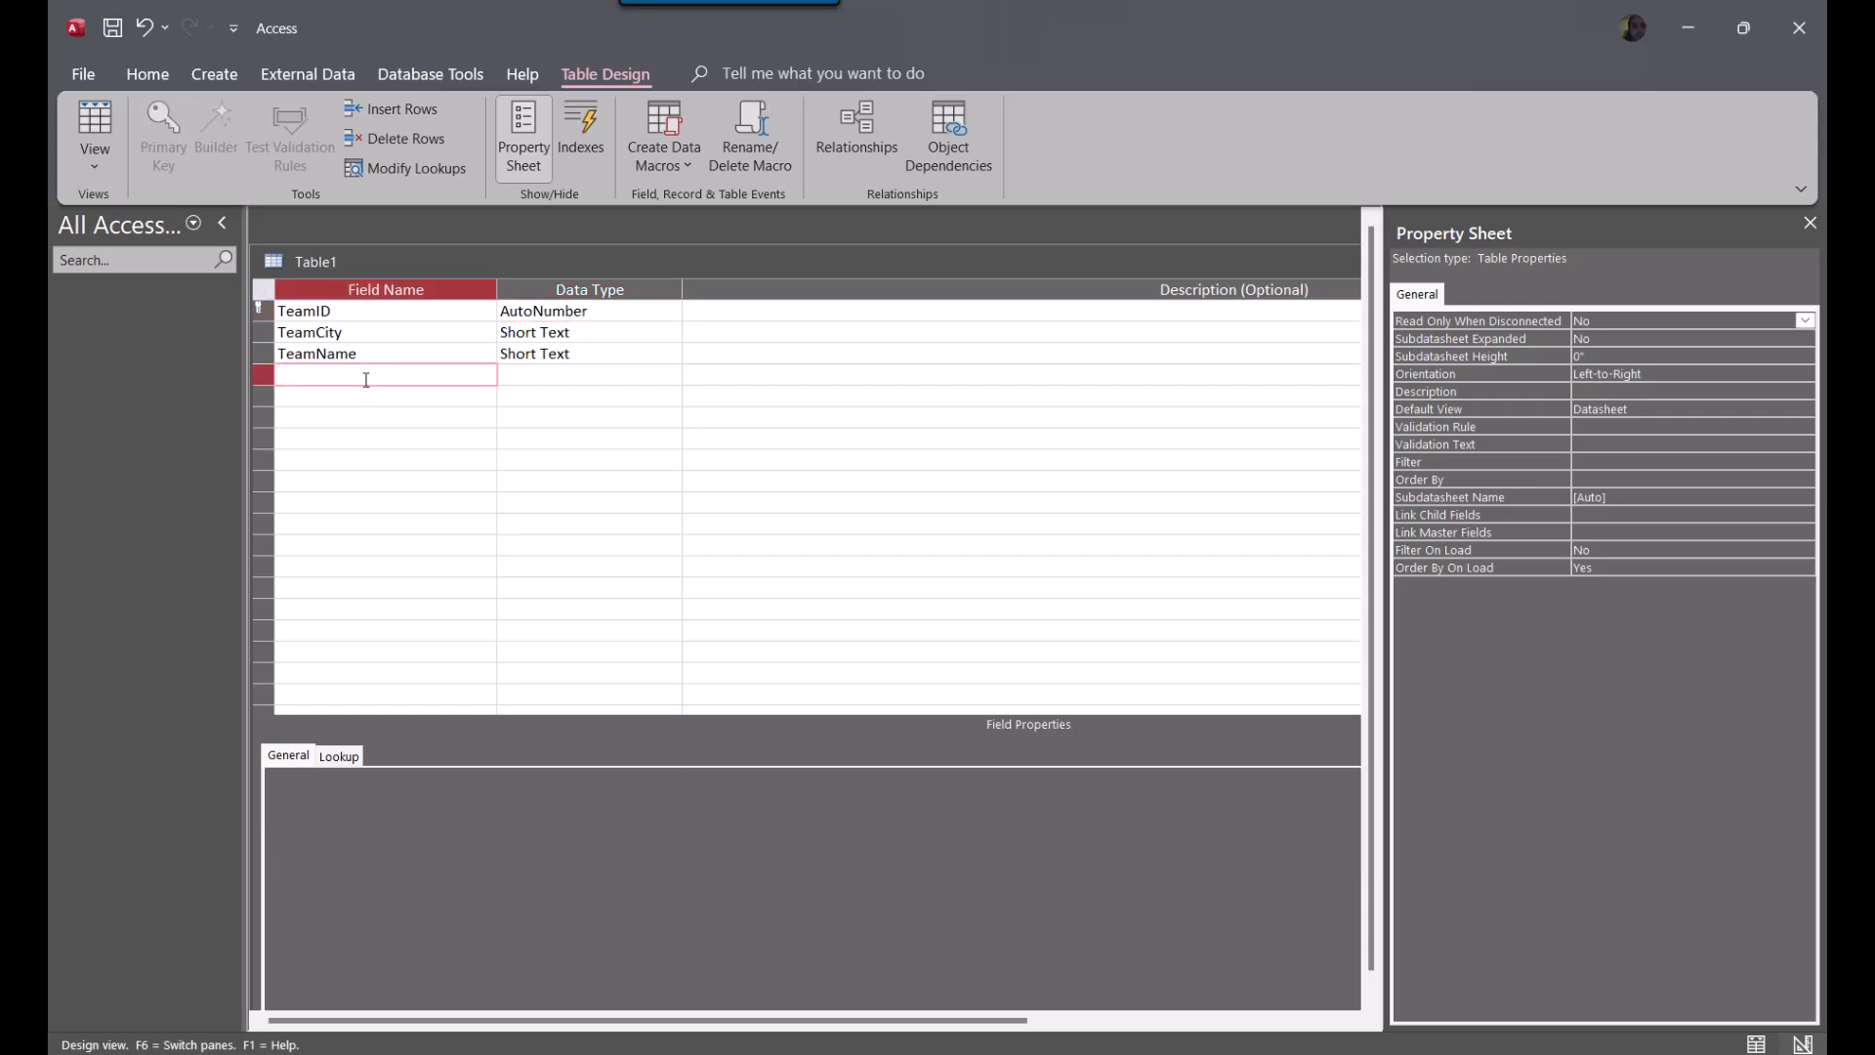
text(Division)
key(Down)
Add a field named Conference below Division
text(Confernc)
key(BackSpace)
key(BackSpace)
key(BackSpace)
text(rence)
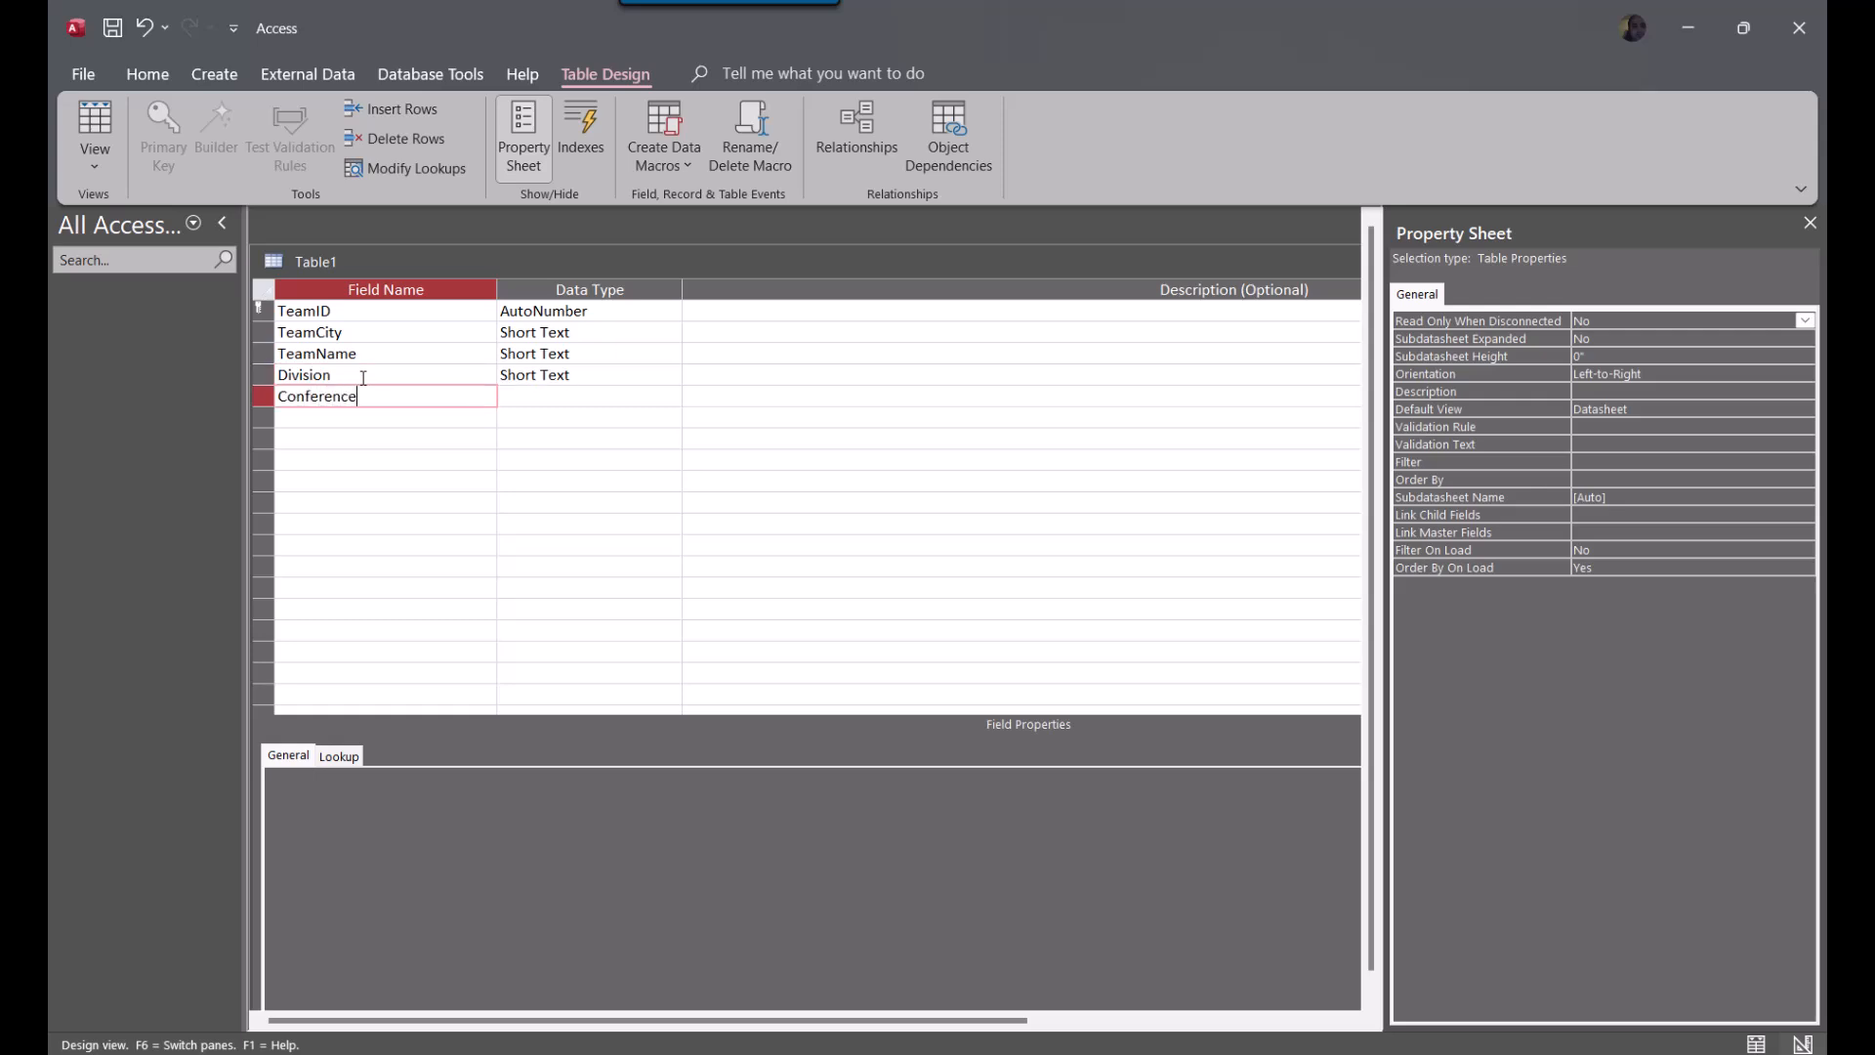
click(599, 376)
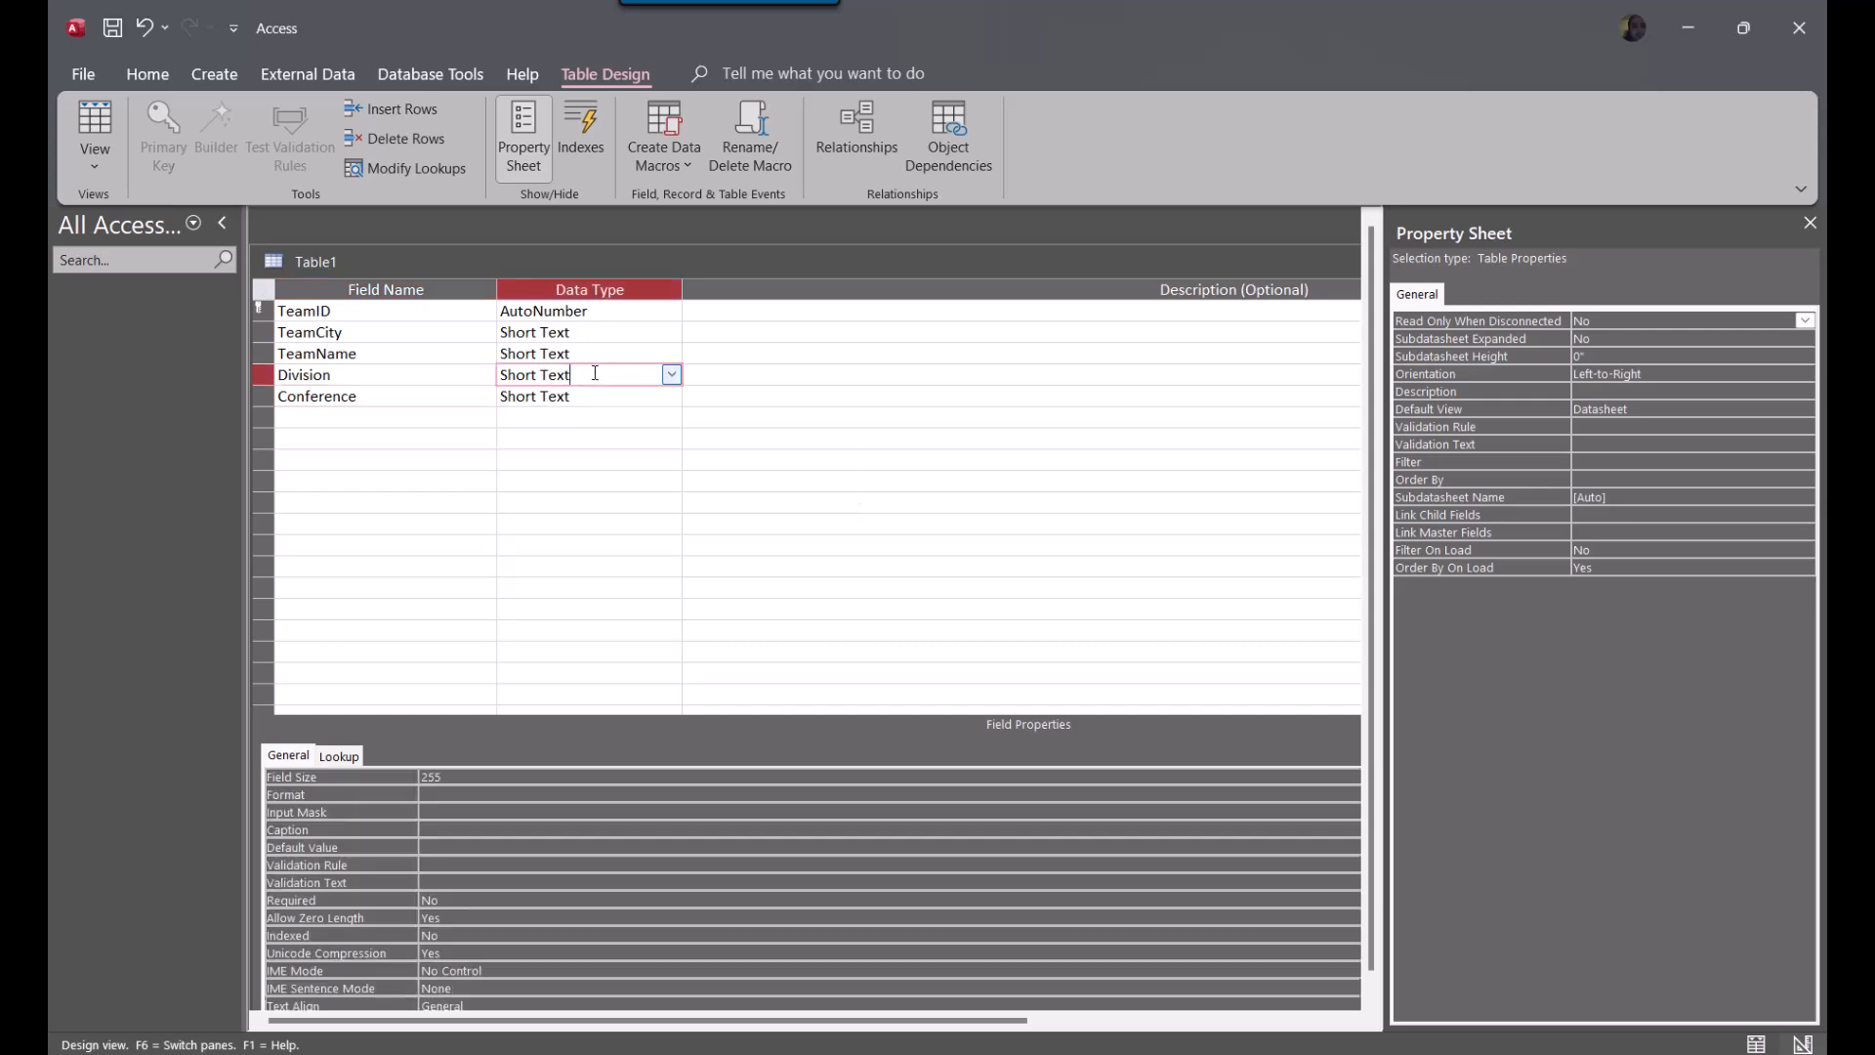
click(672, 374)
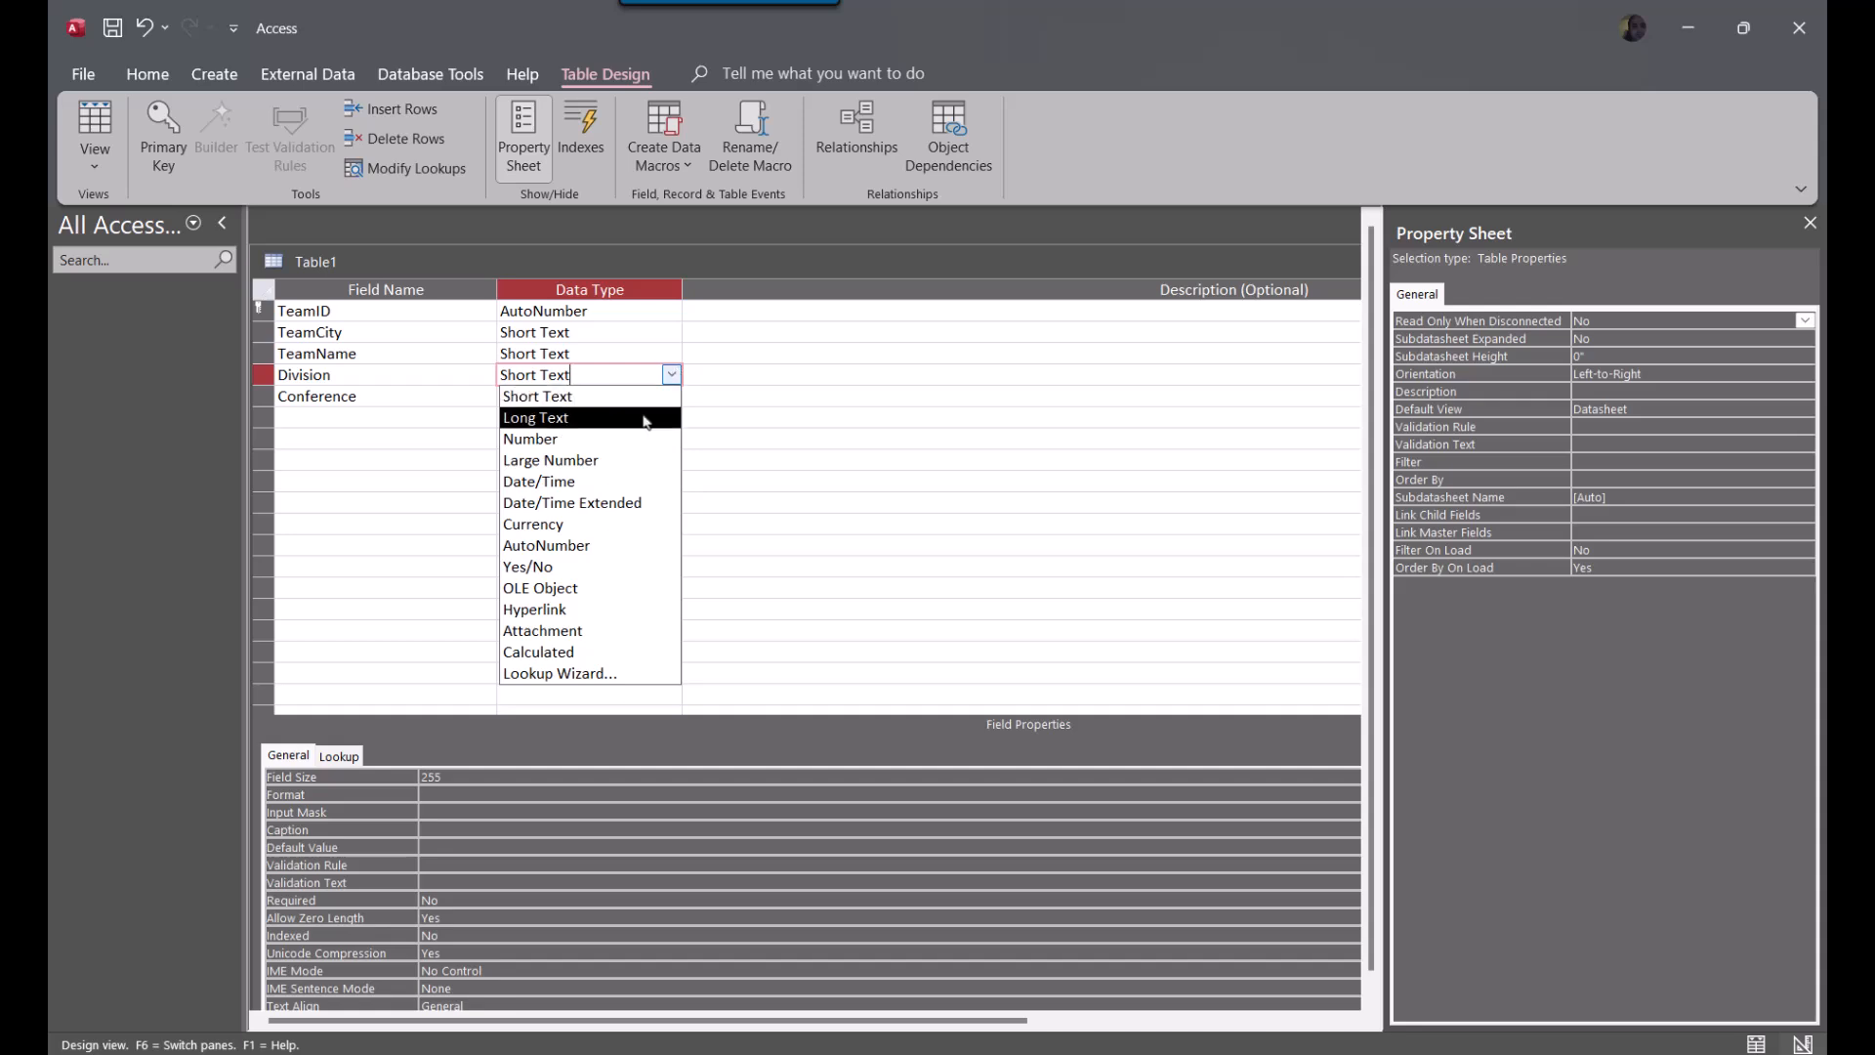
click(915, 482)
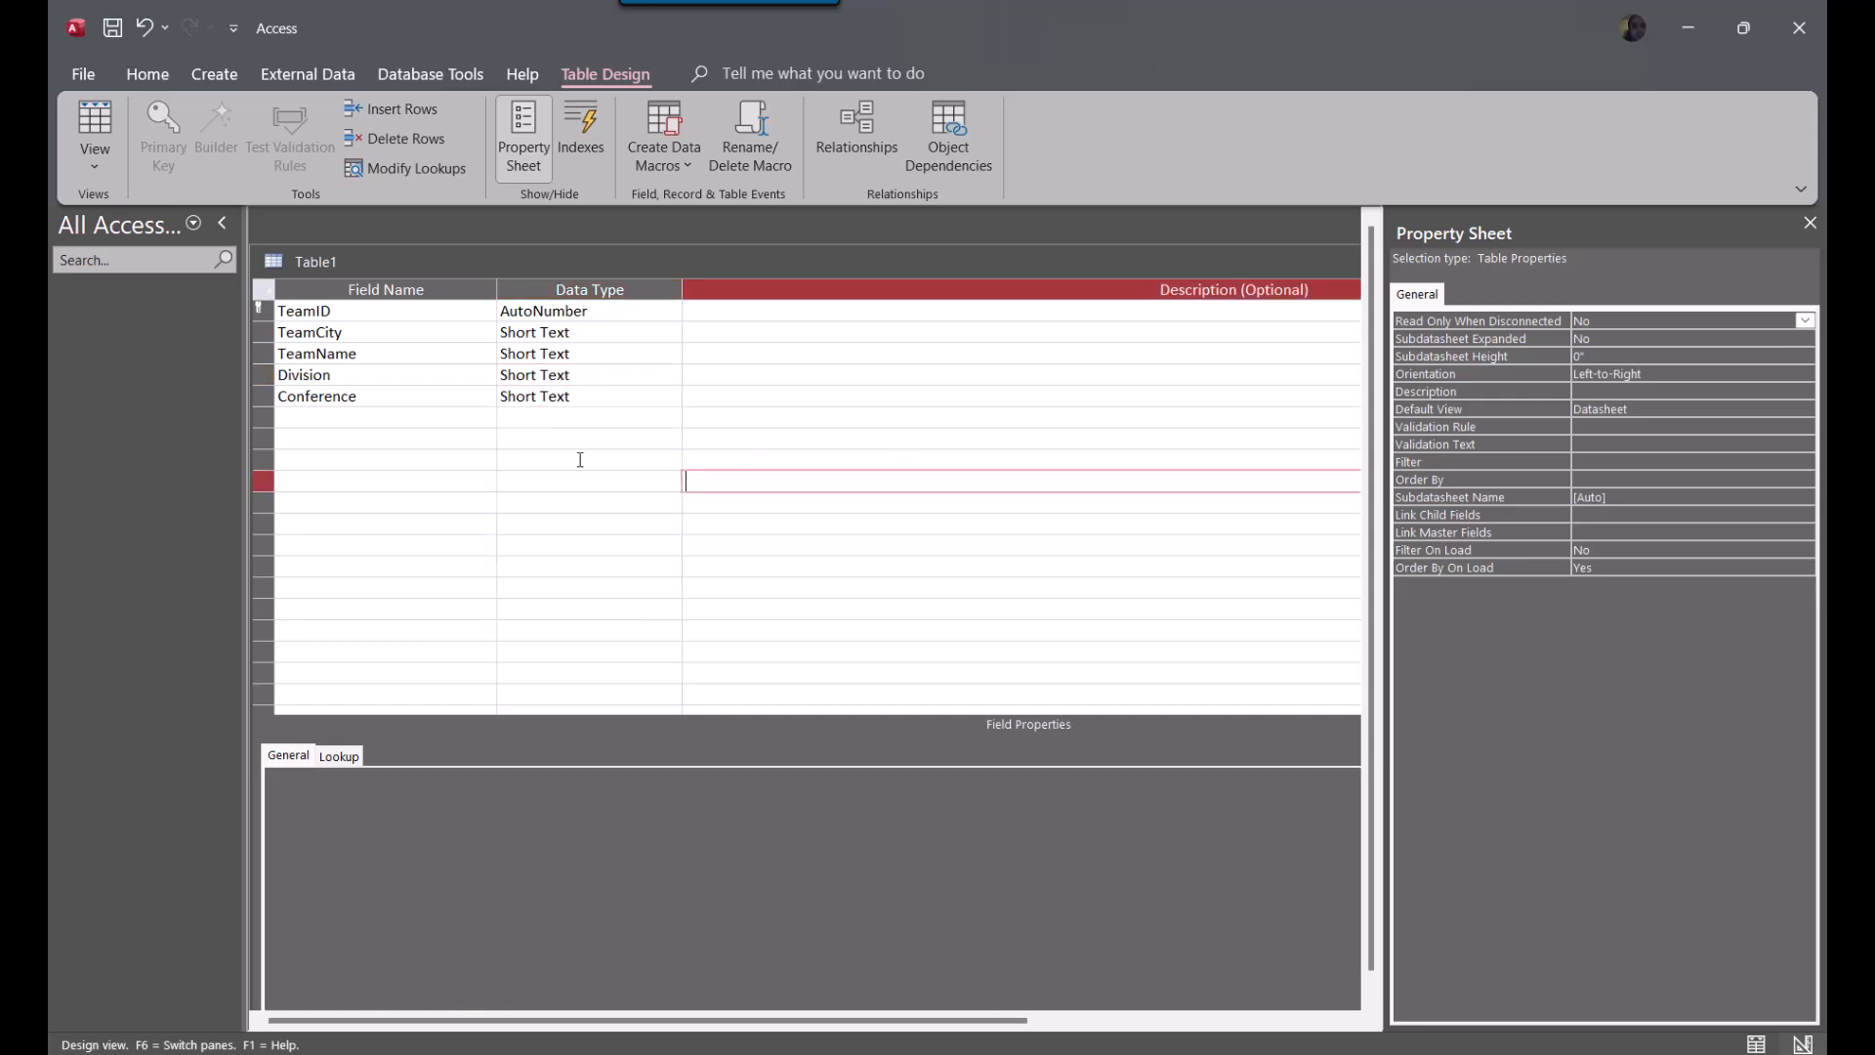
Delete the Conference field's row from the table design
click(261, 395)
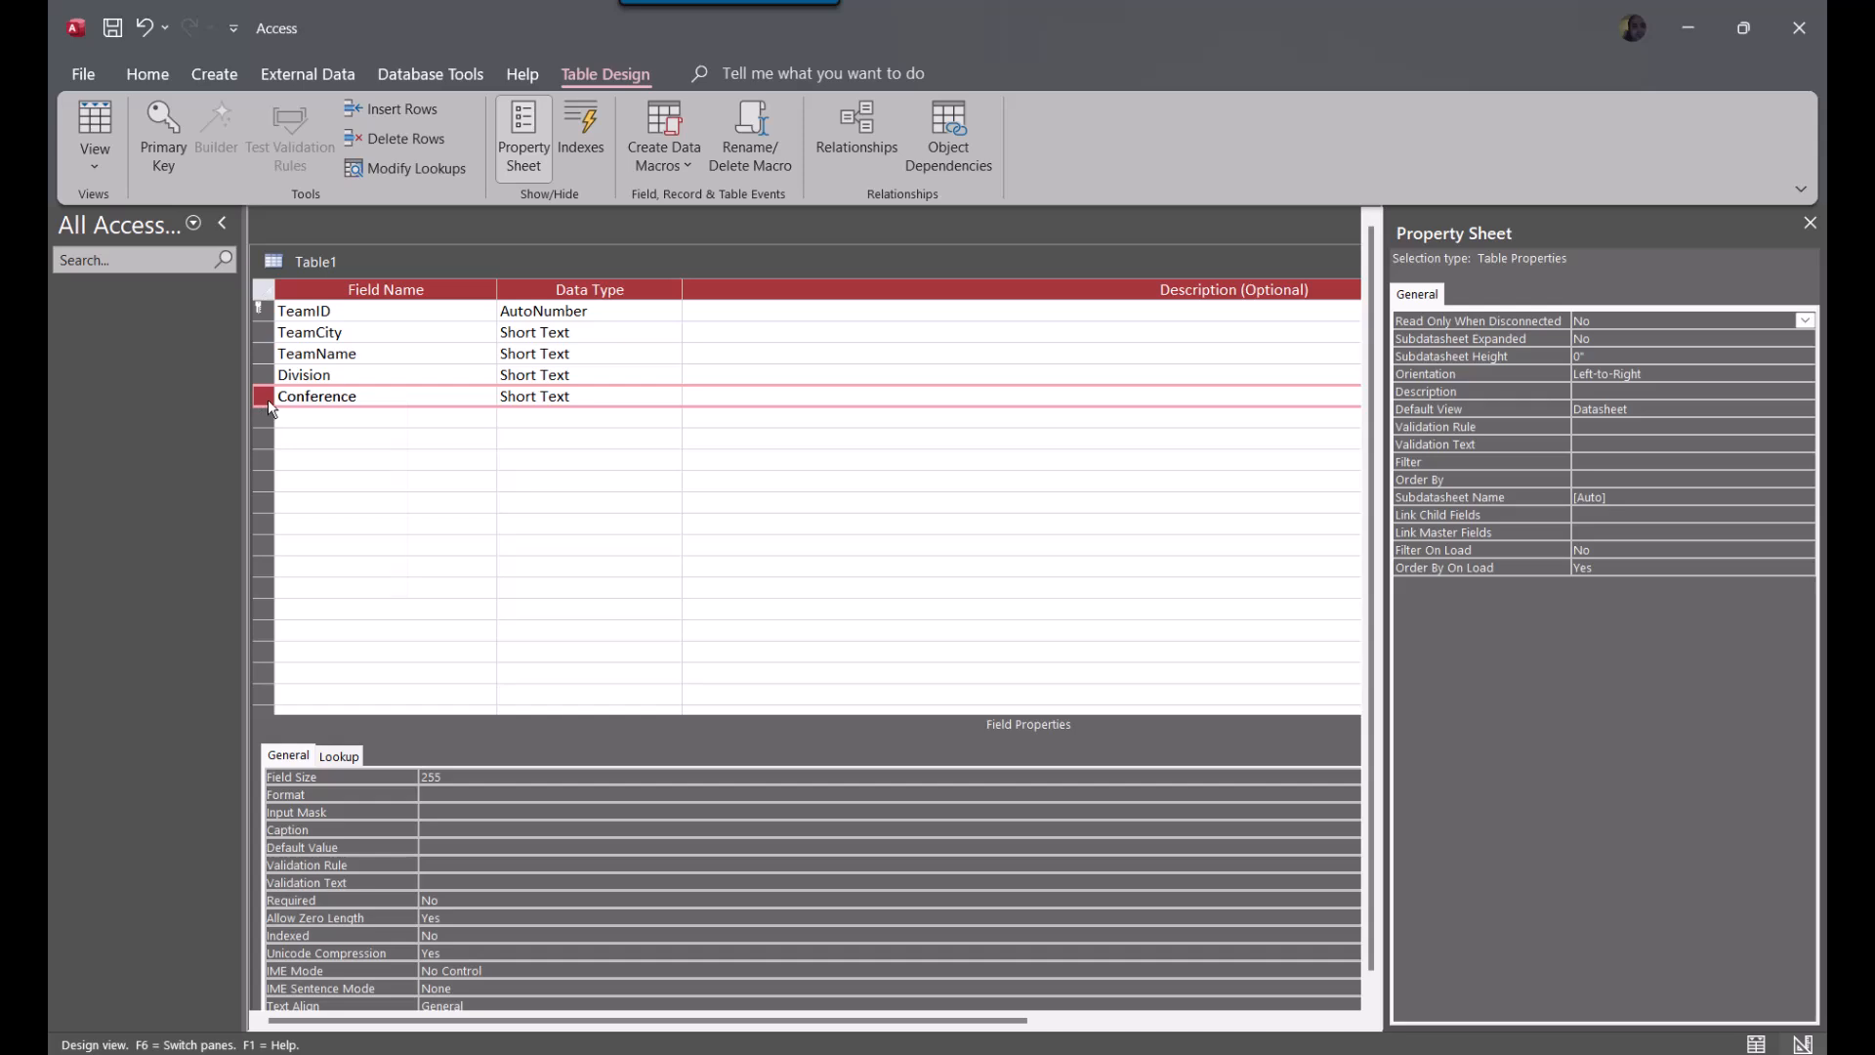
right_click(269, 401)
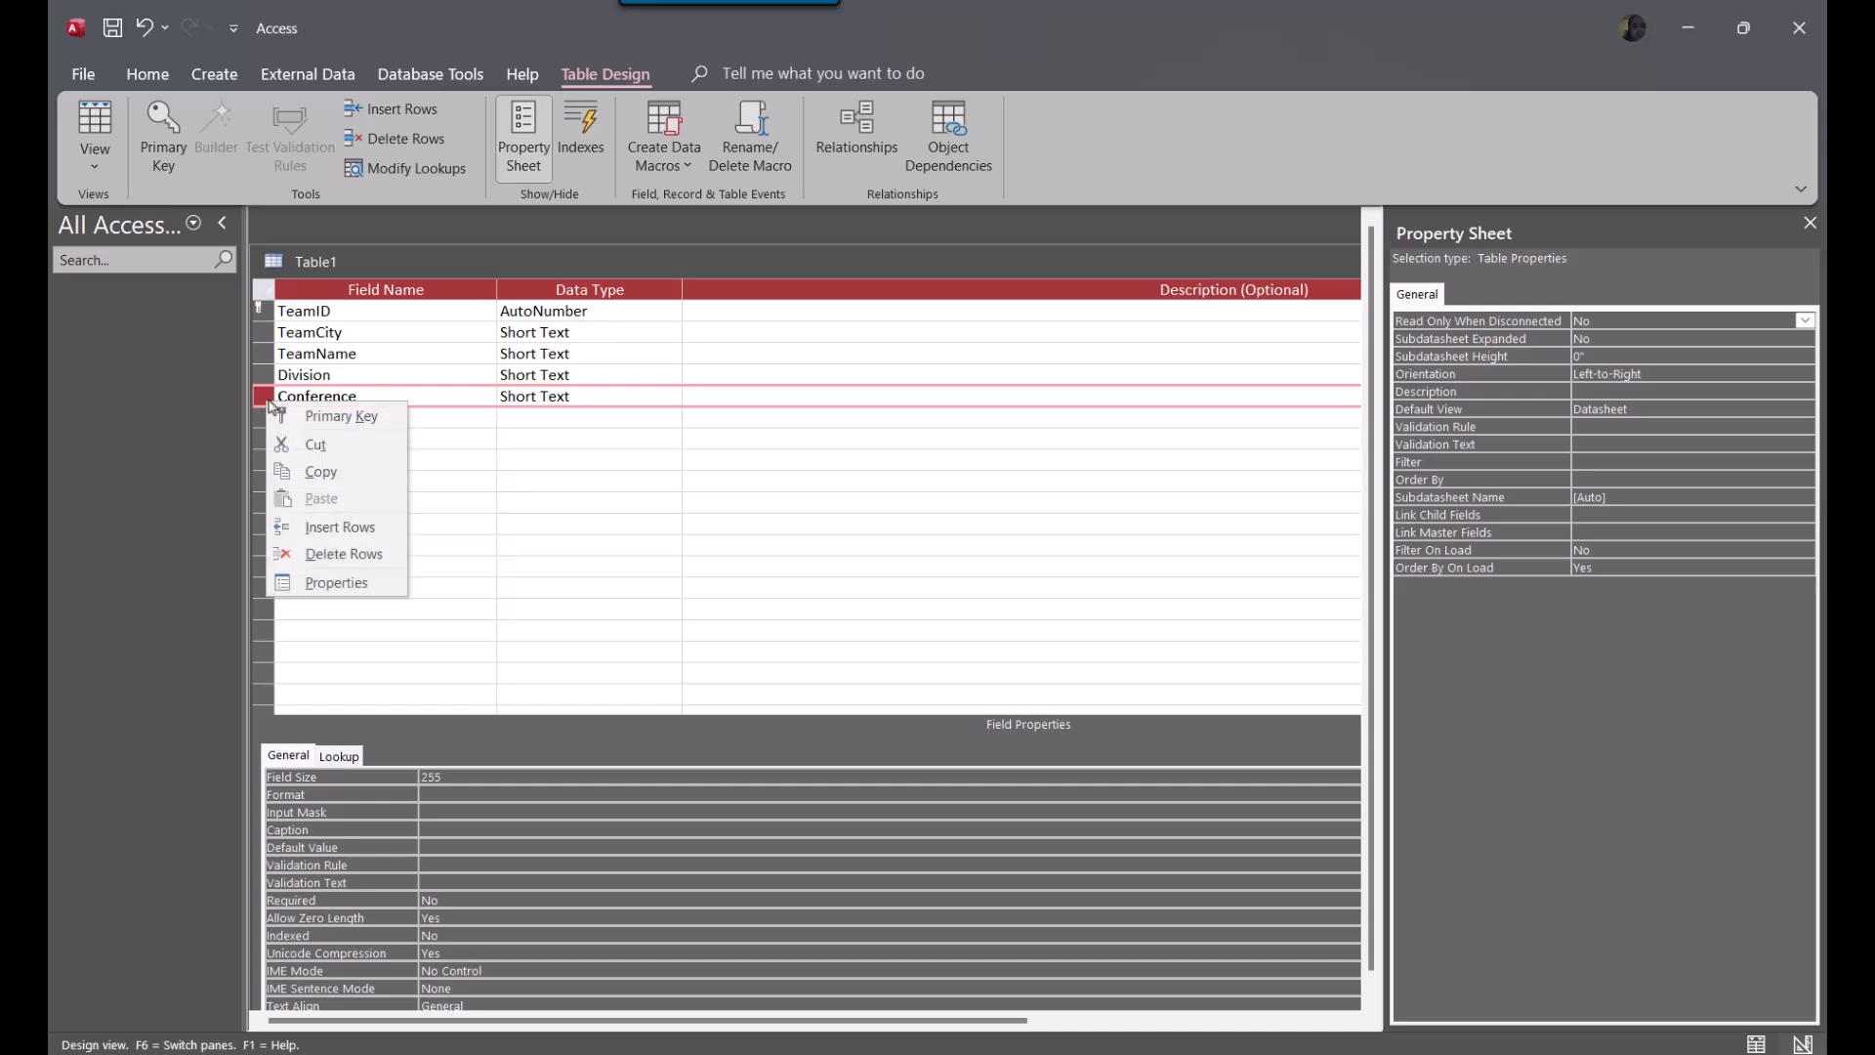
click(338, 553)
Set the data type of the Division field to Number
click(655, 379)
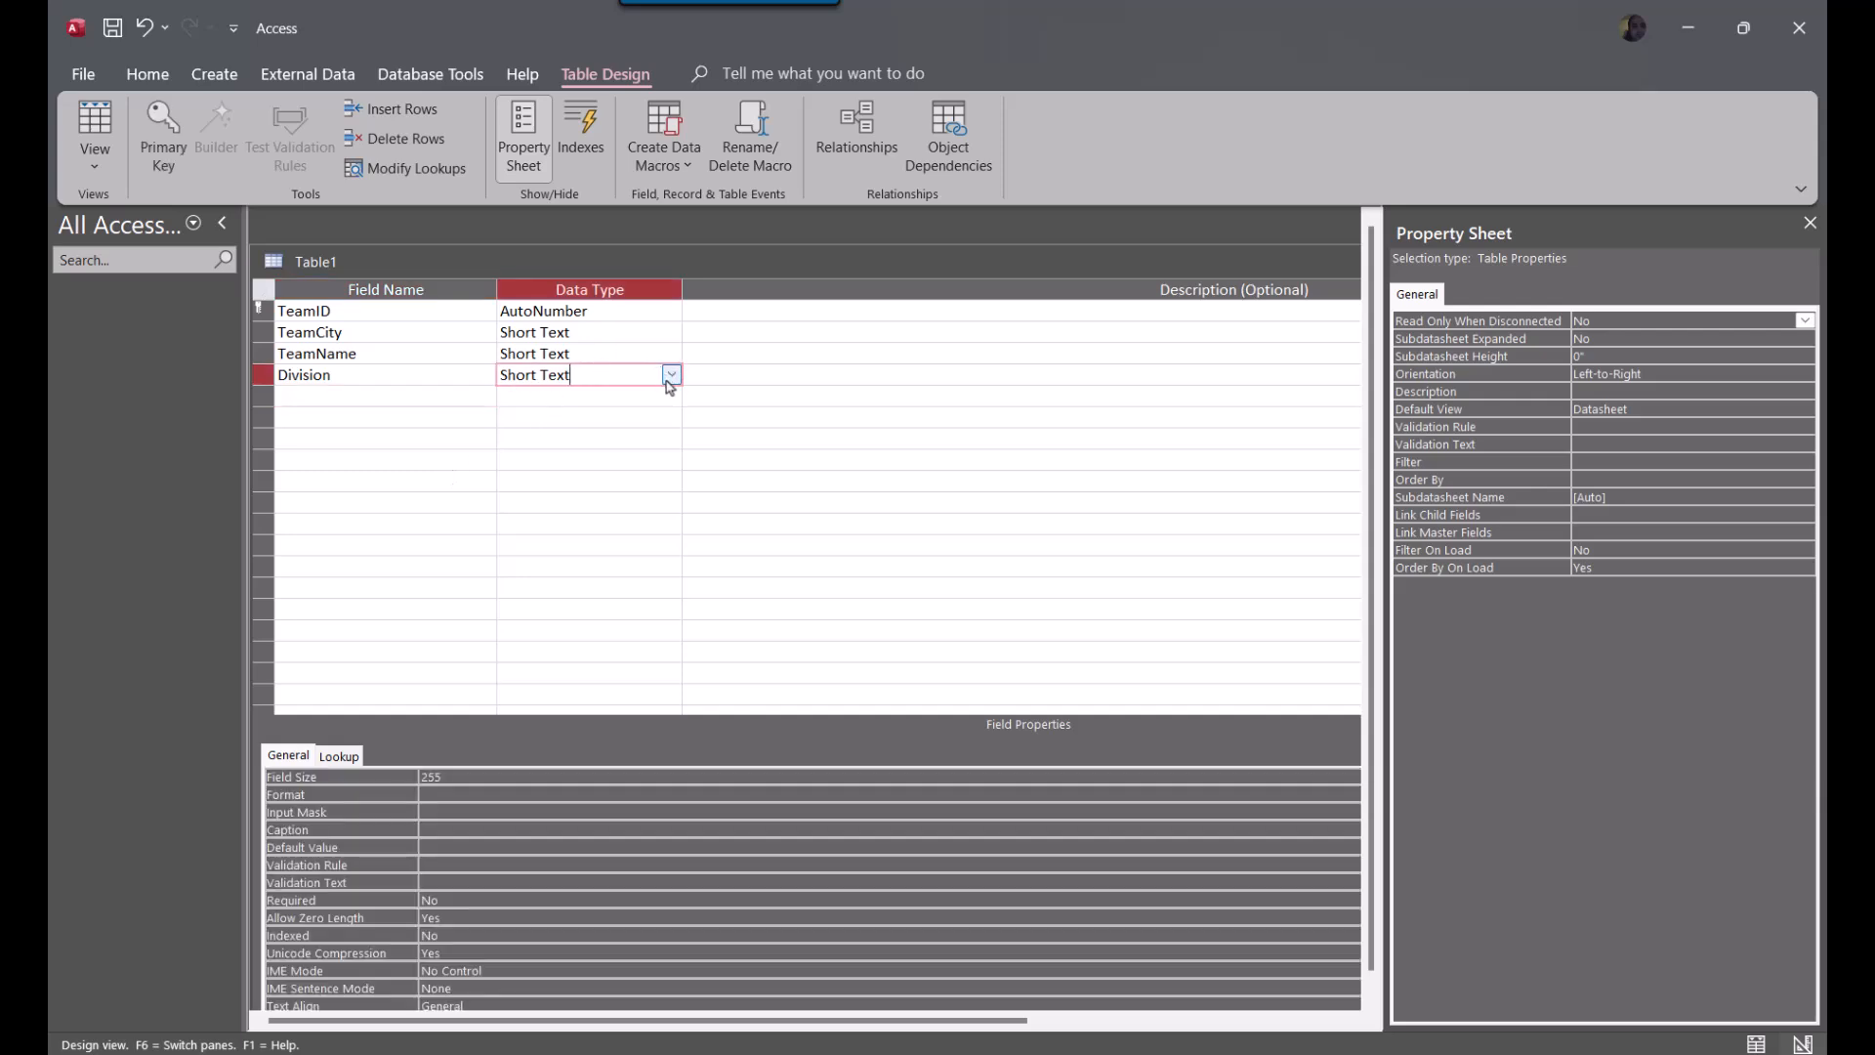
click(671, 375)
click(635, 438)
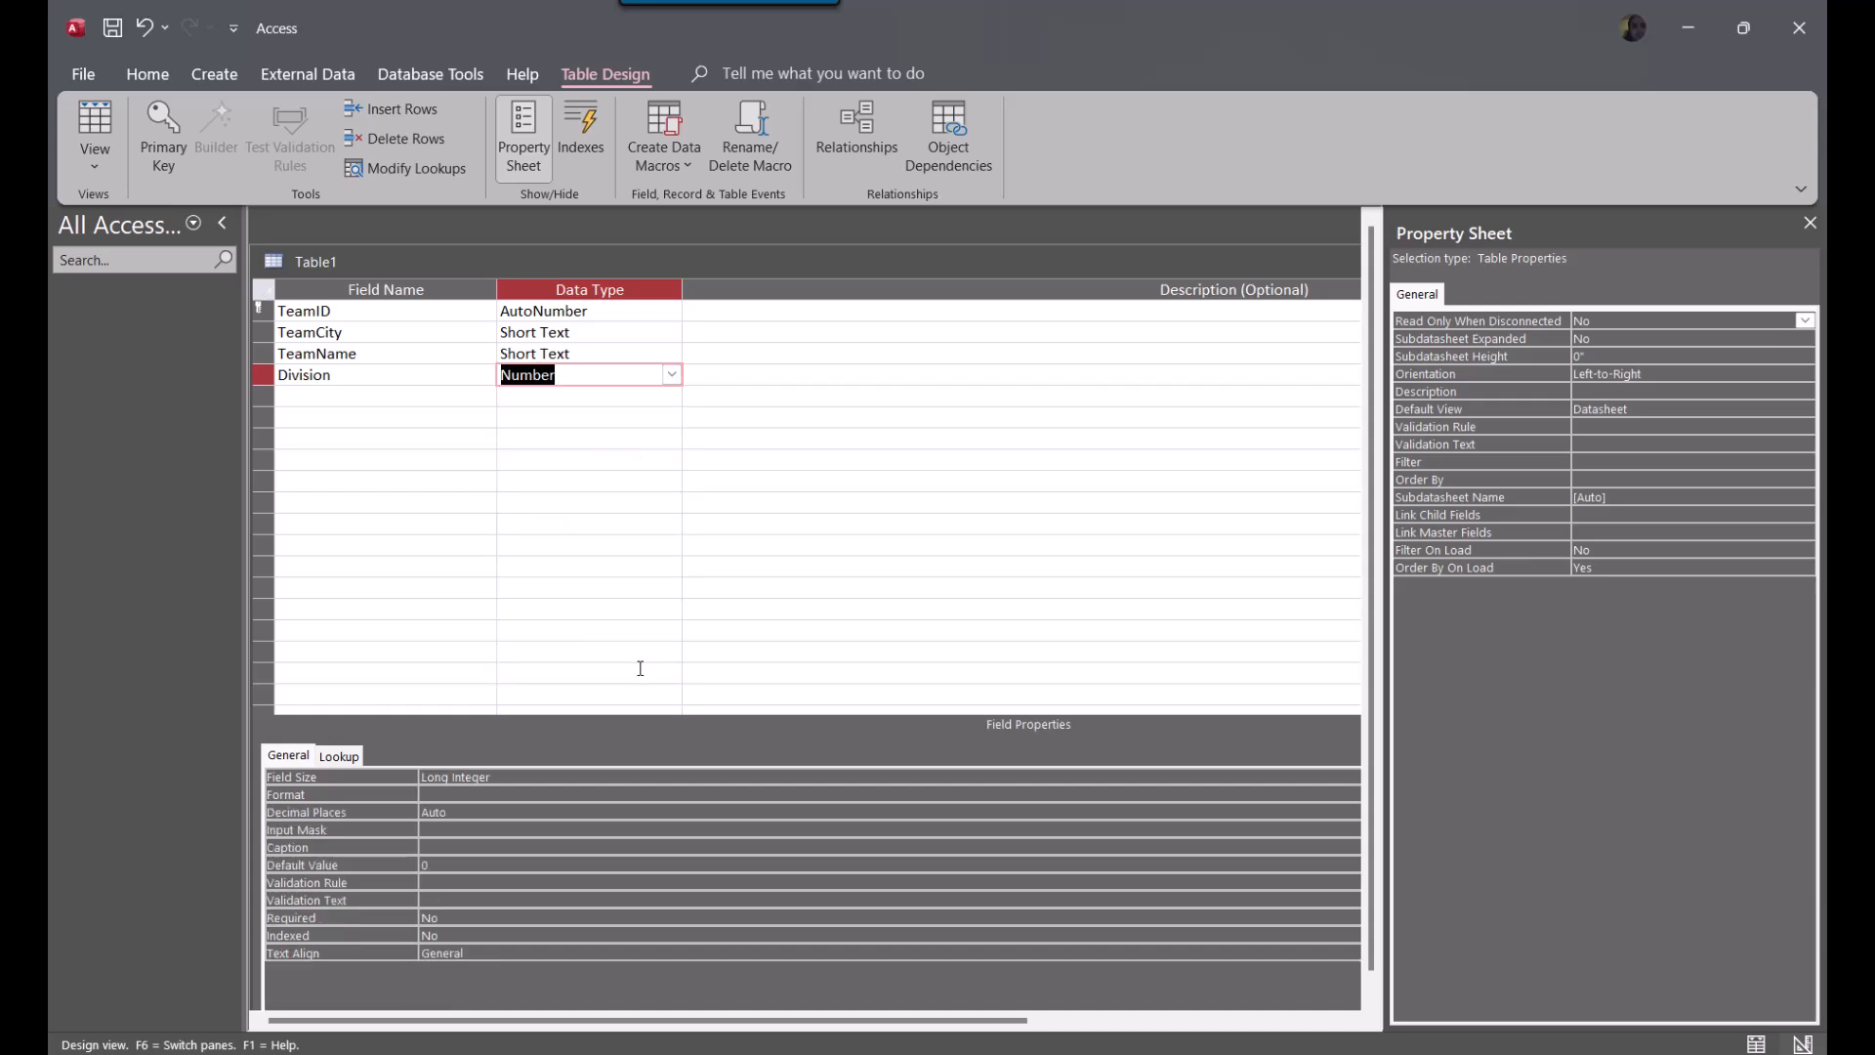
click(635, 673)
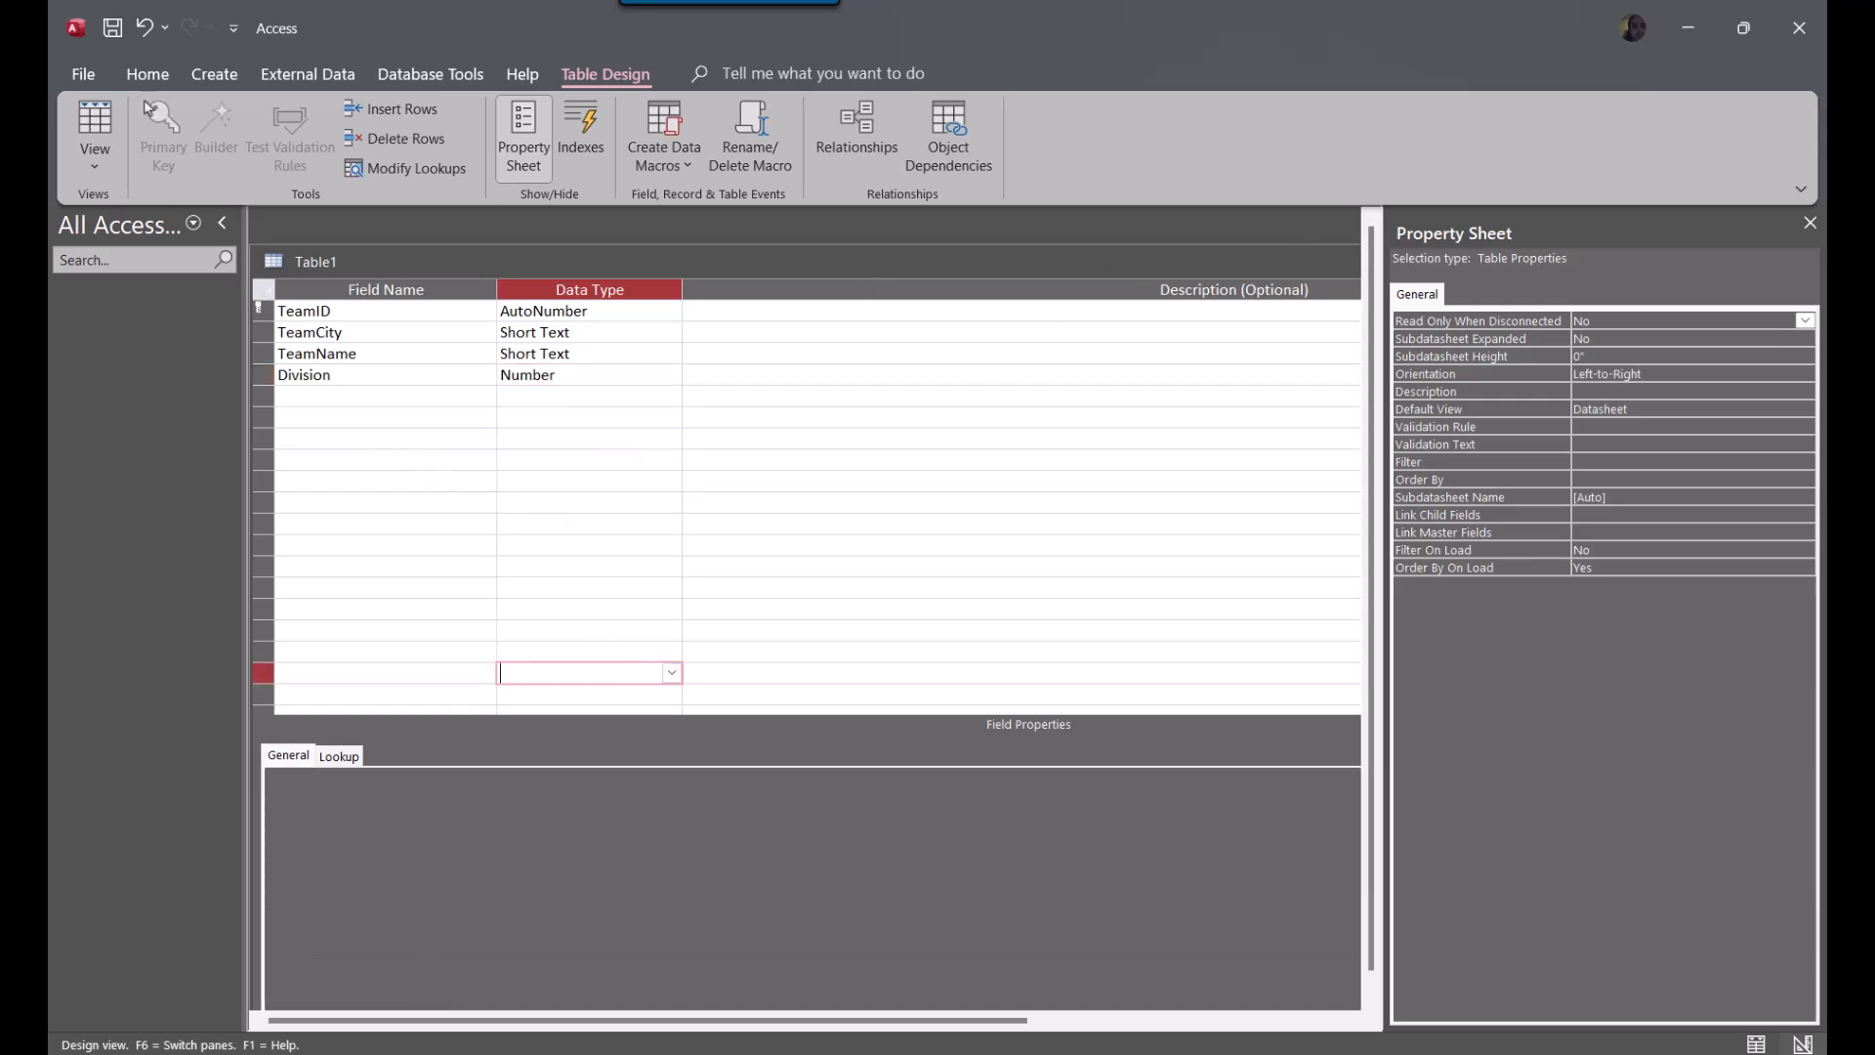
Close the table design and save the table under the name tblTeams
double_click(1109, 250)
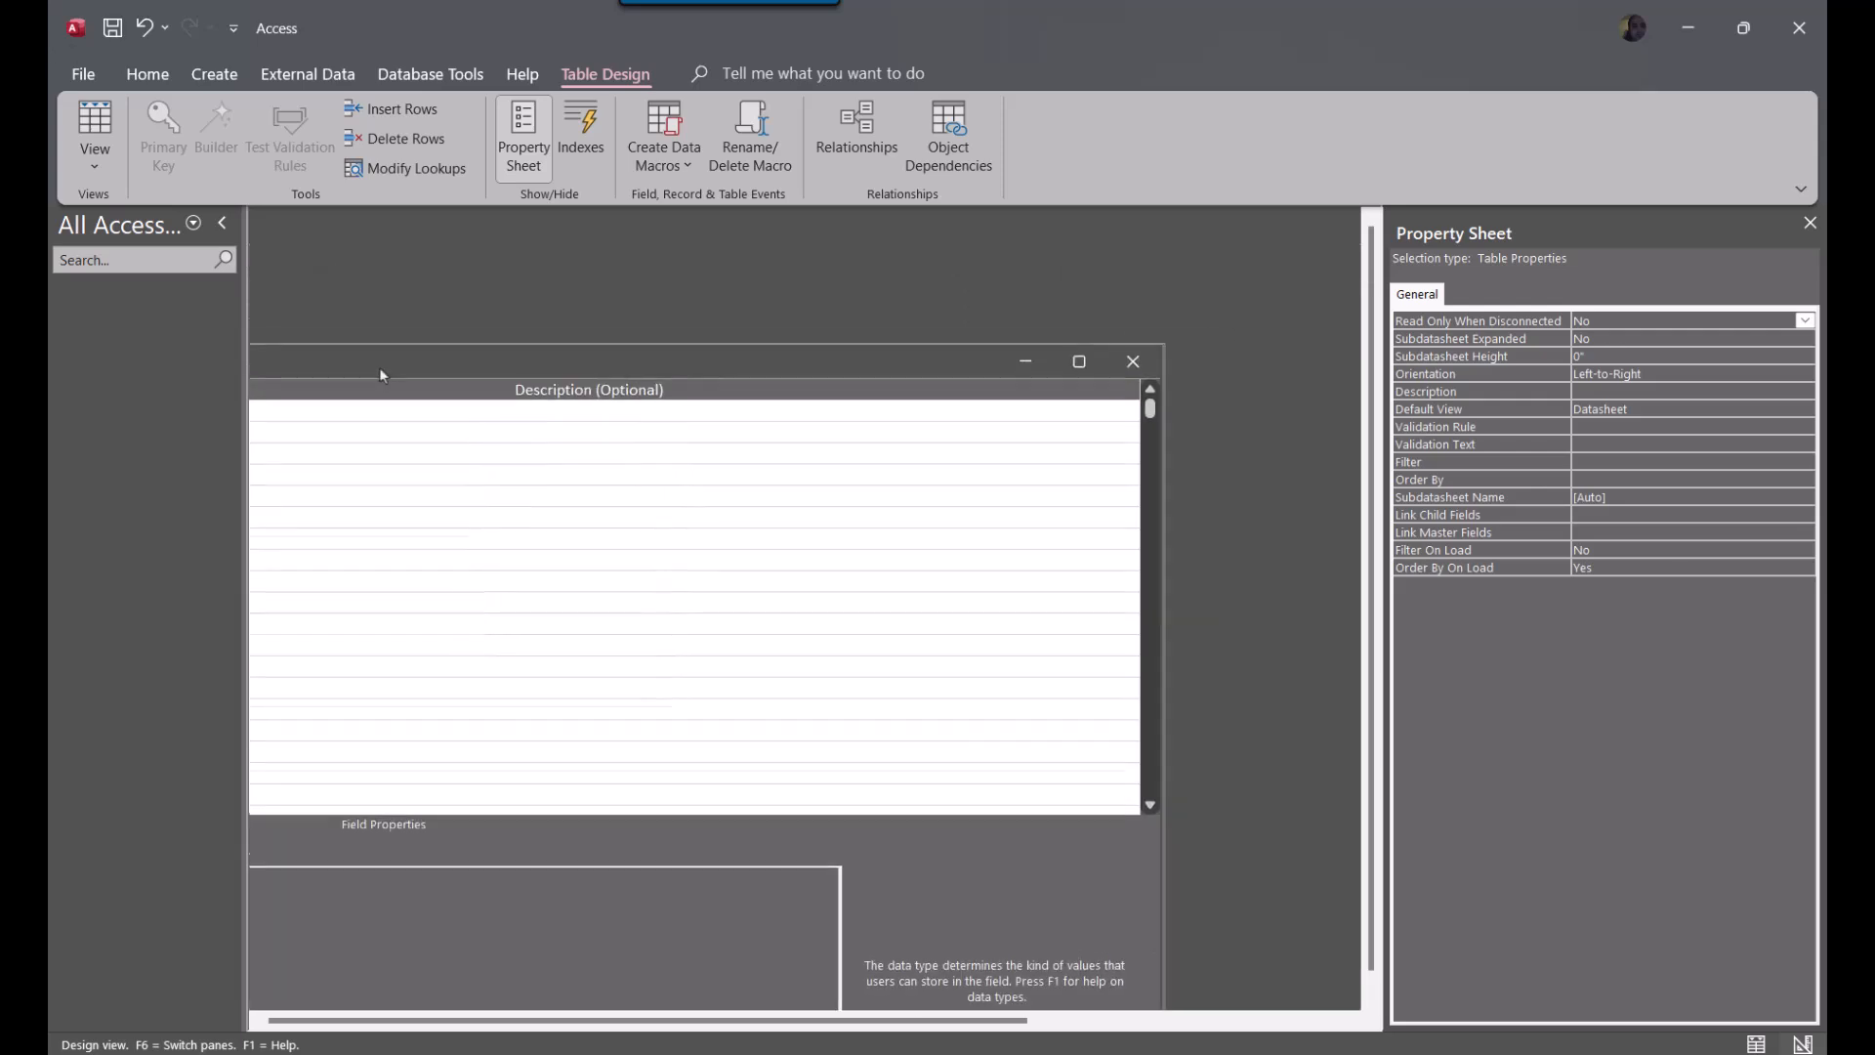
click(1133, 362)
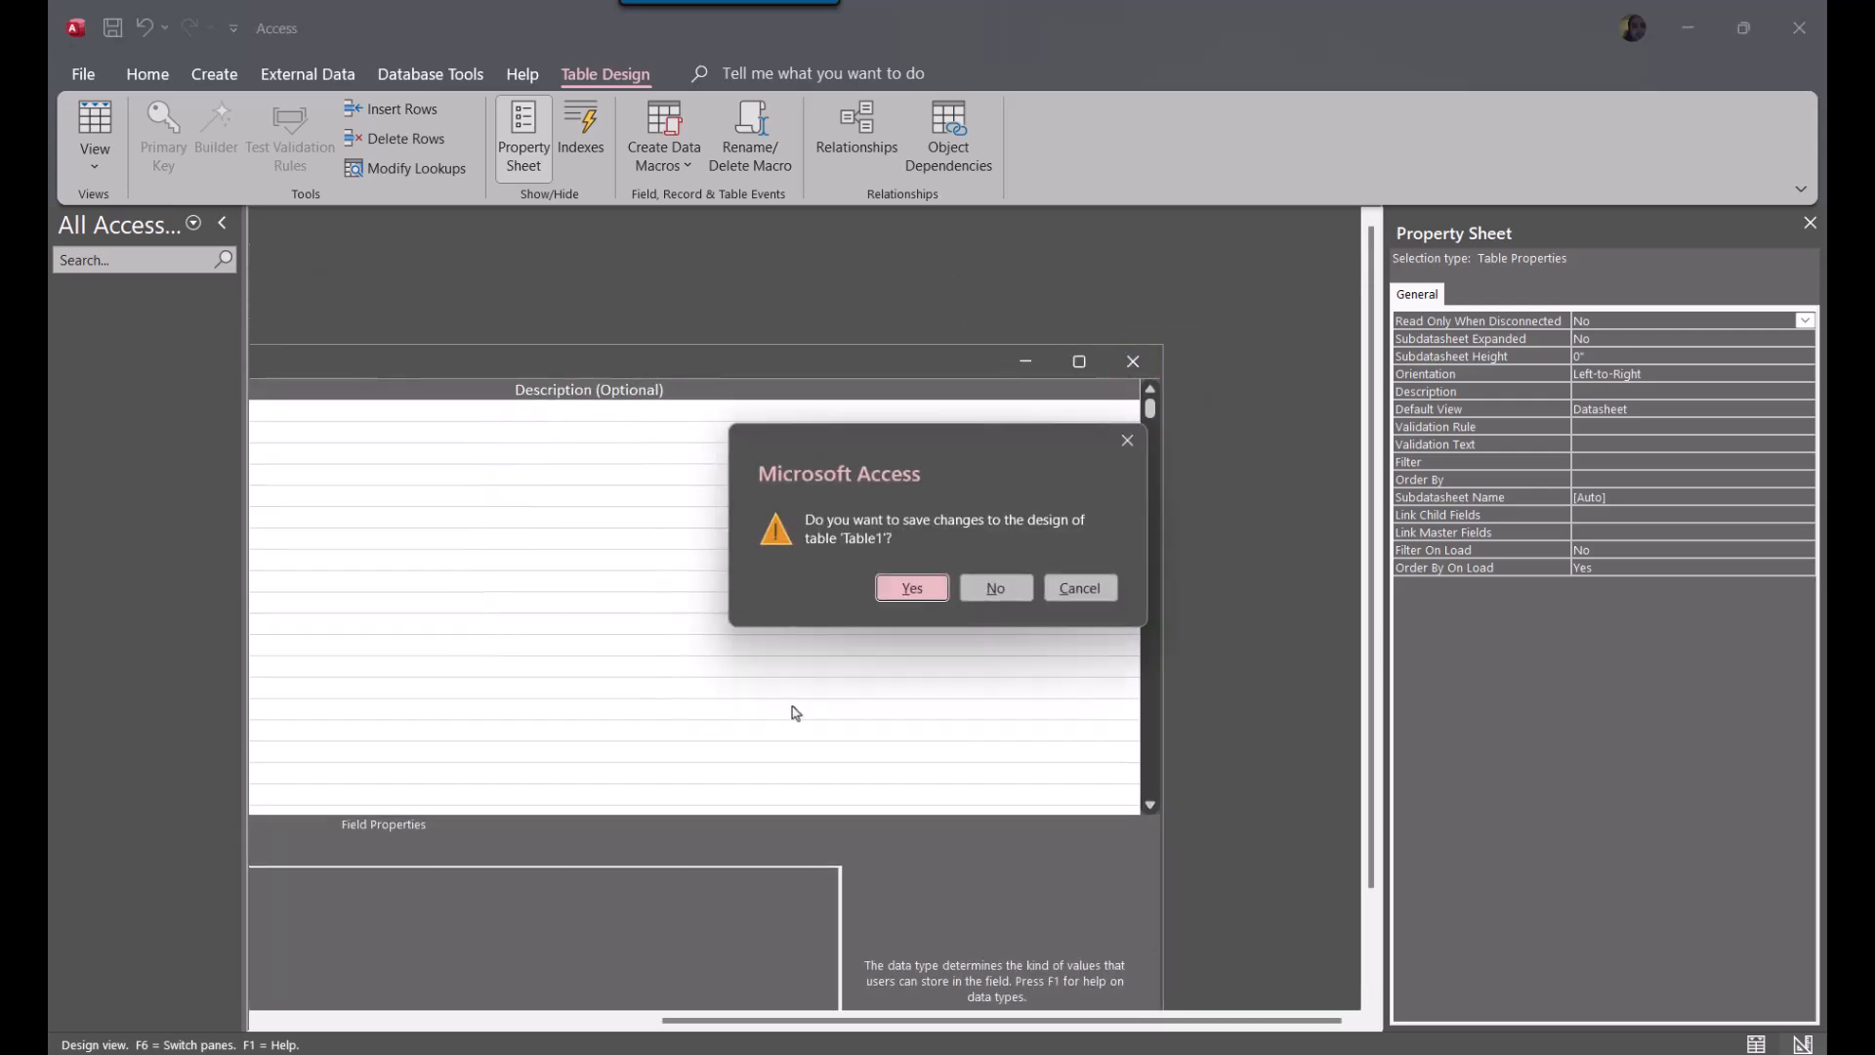
click(911, 587)
text(tblTeams)
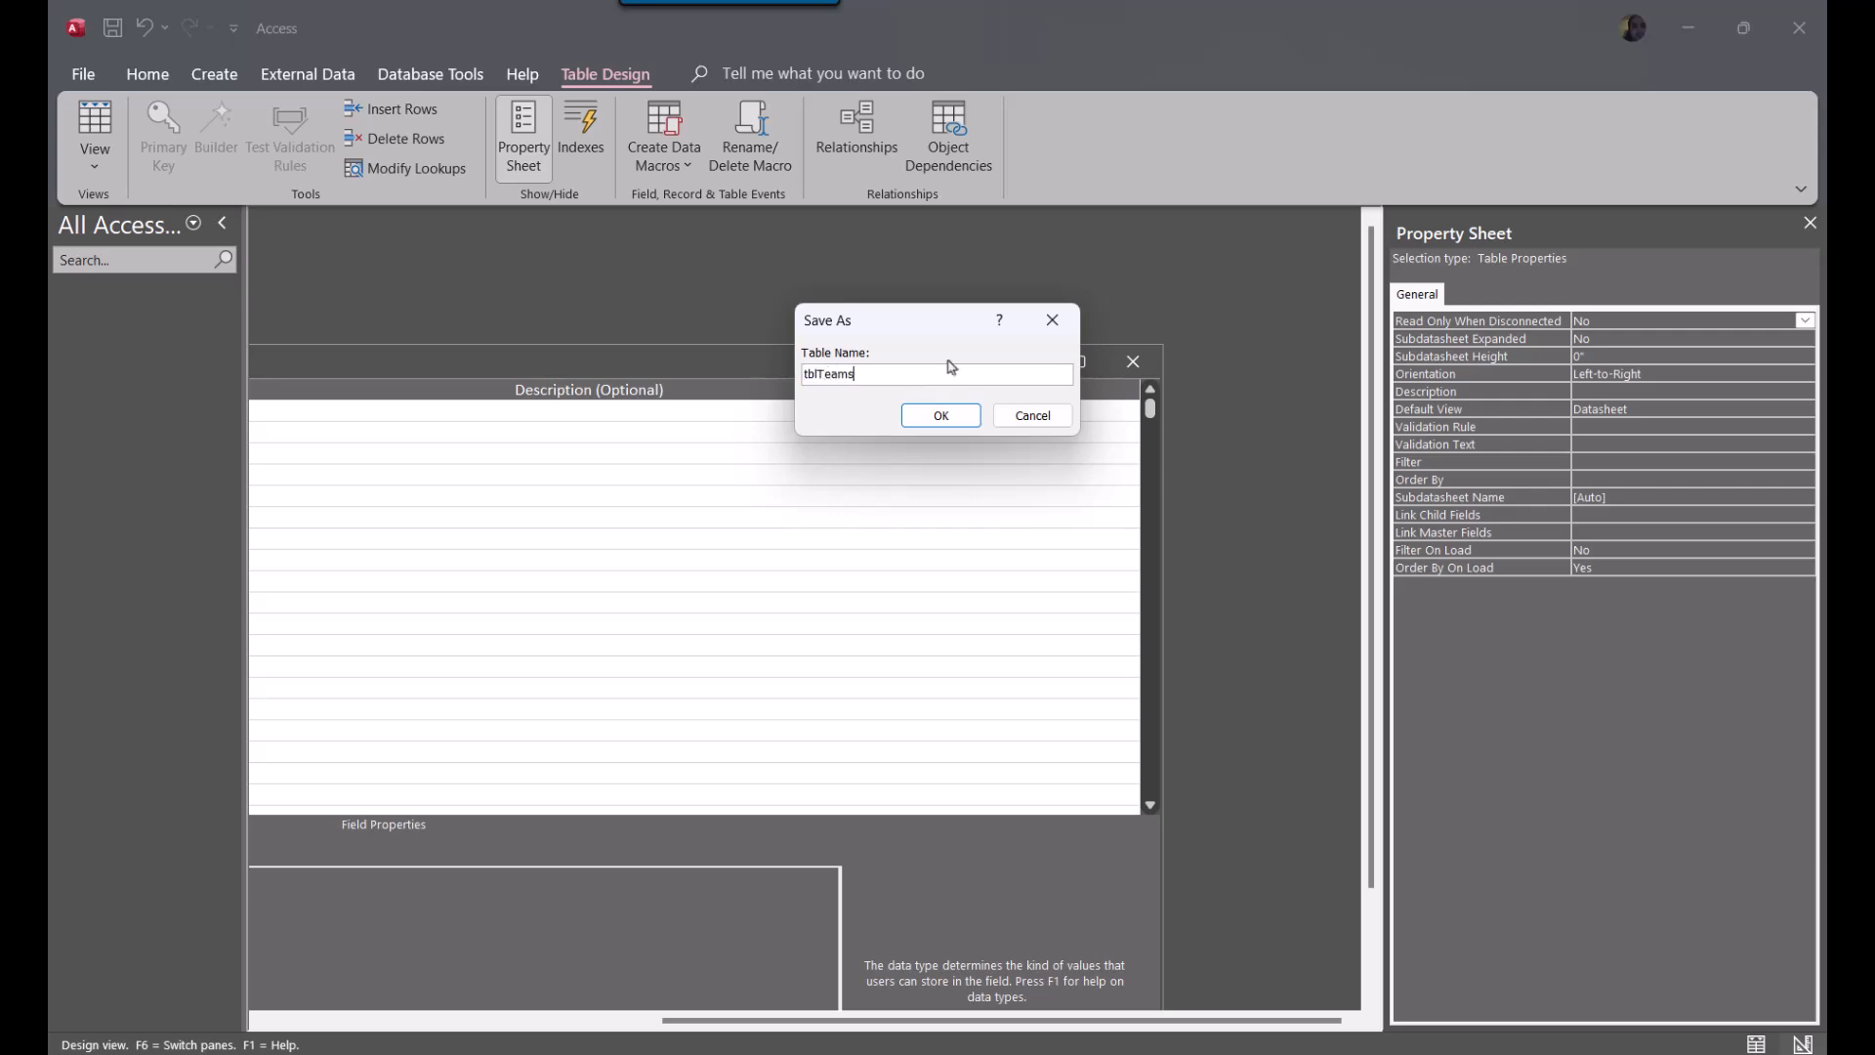
click(941, 415)
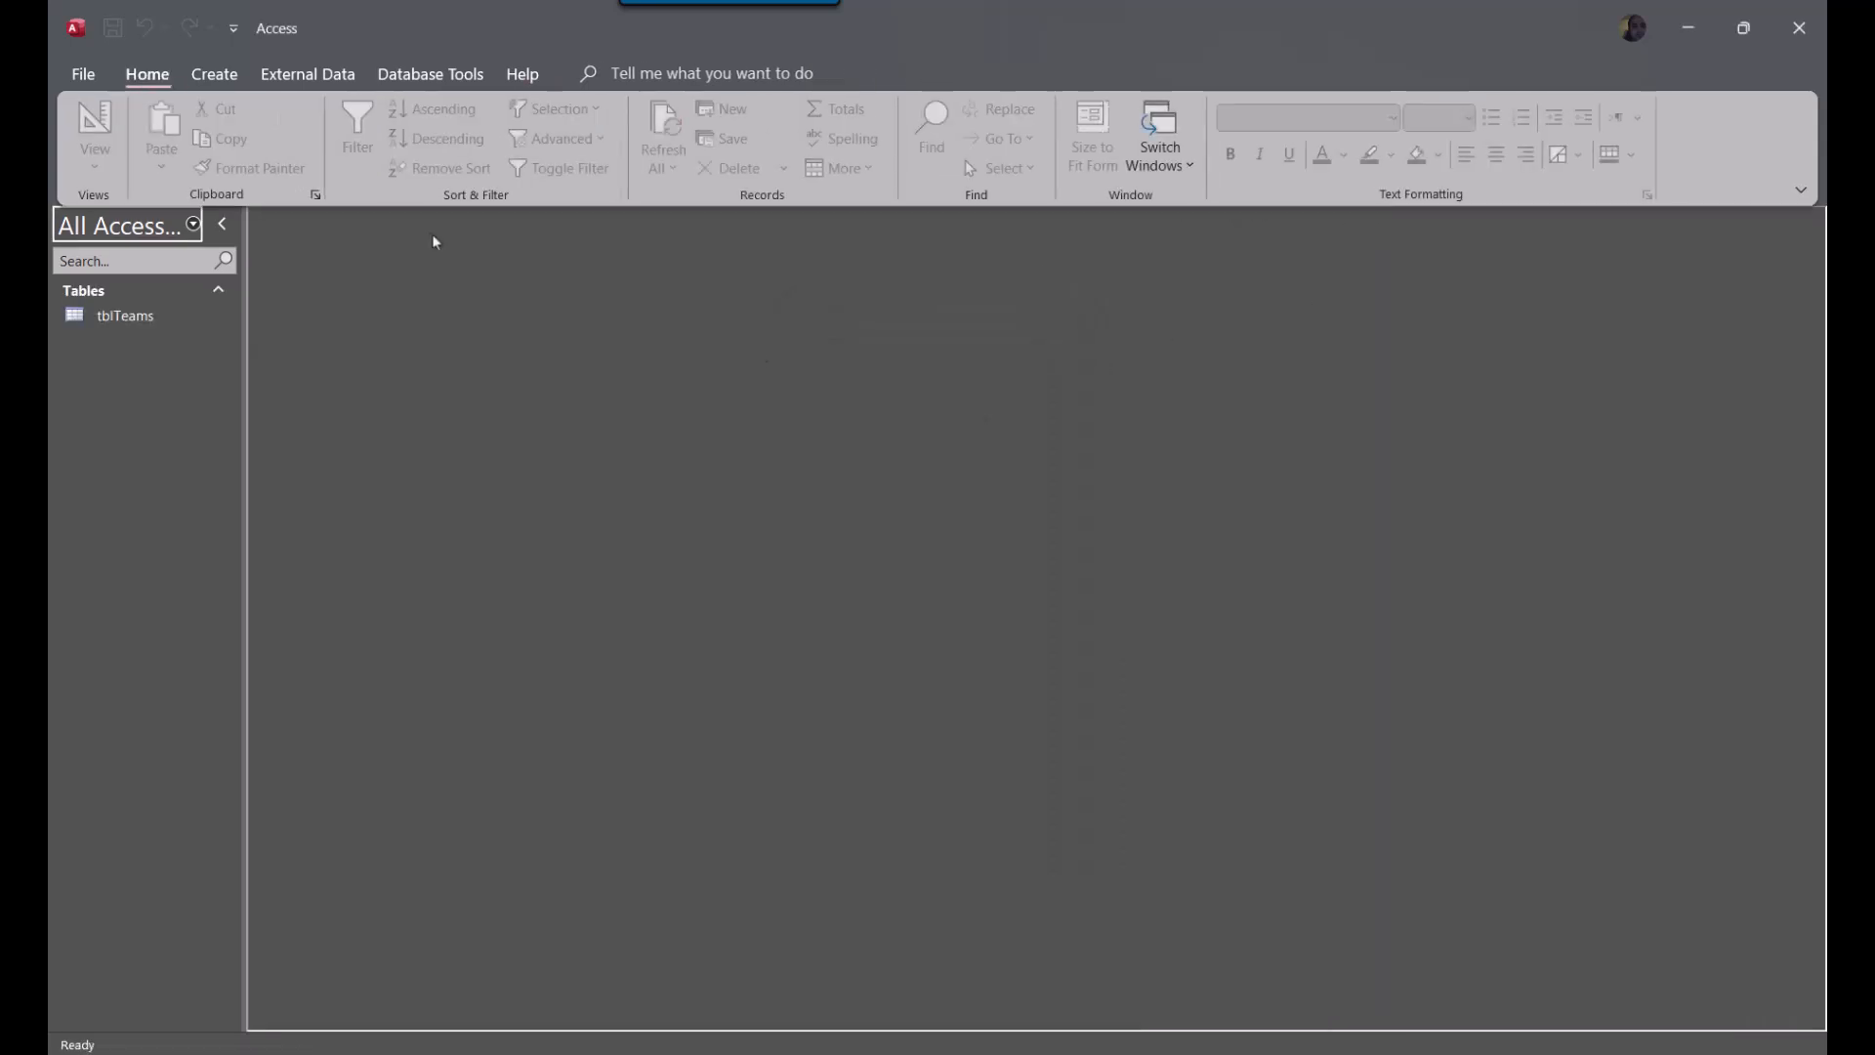
Start a new table in design view with the fields DivisionID and ConferenceID
click(203, 79)
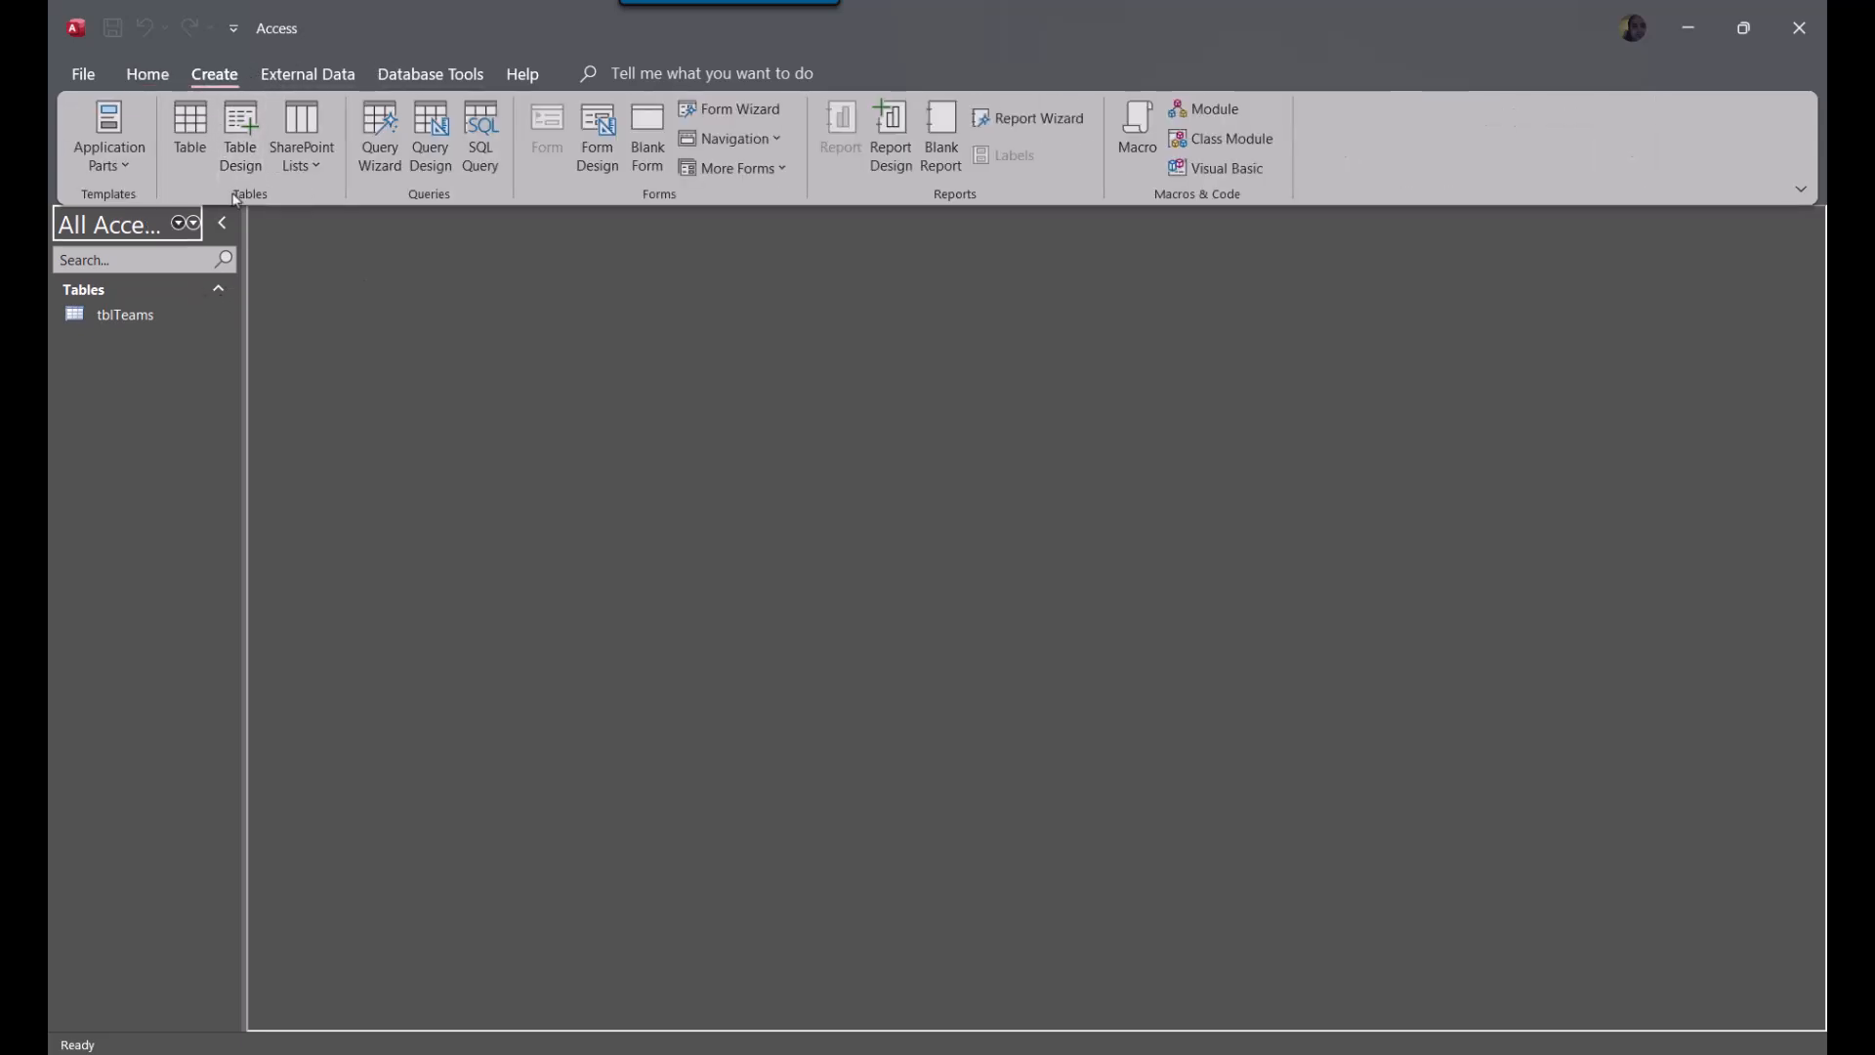
click(242, 135)
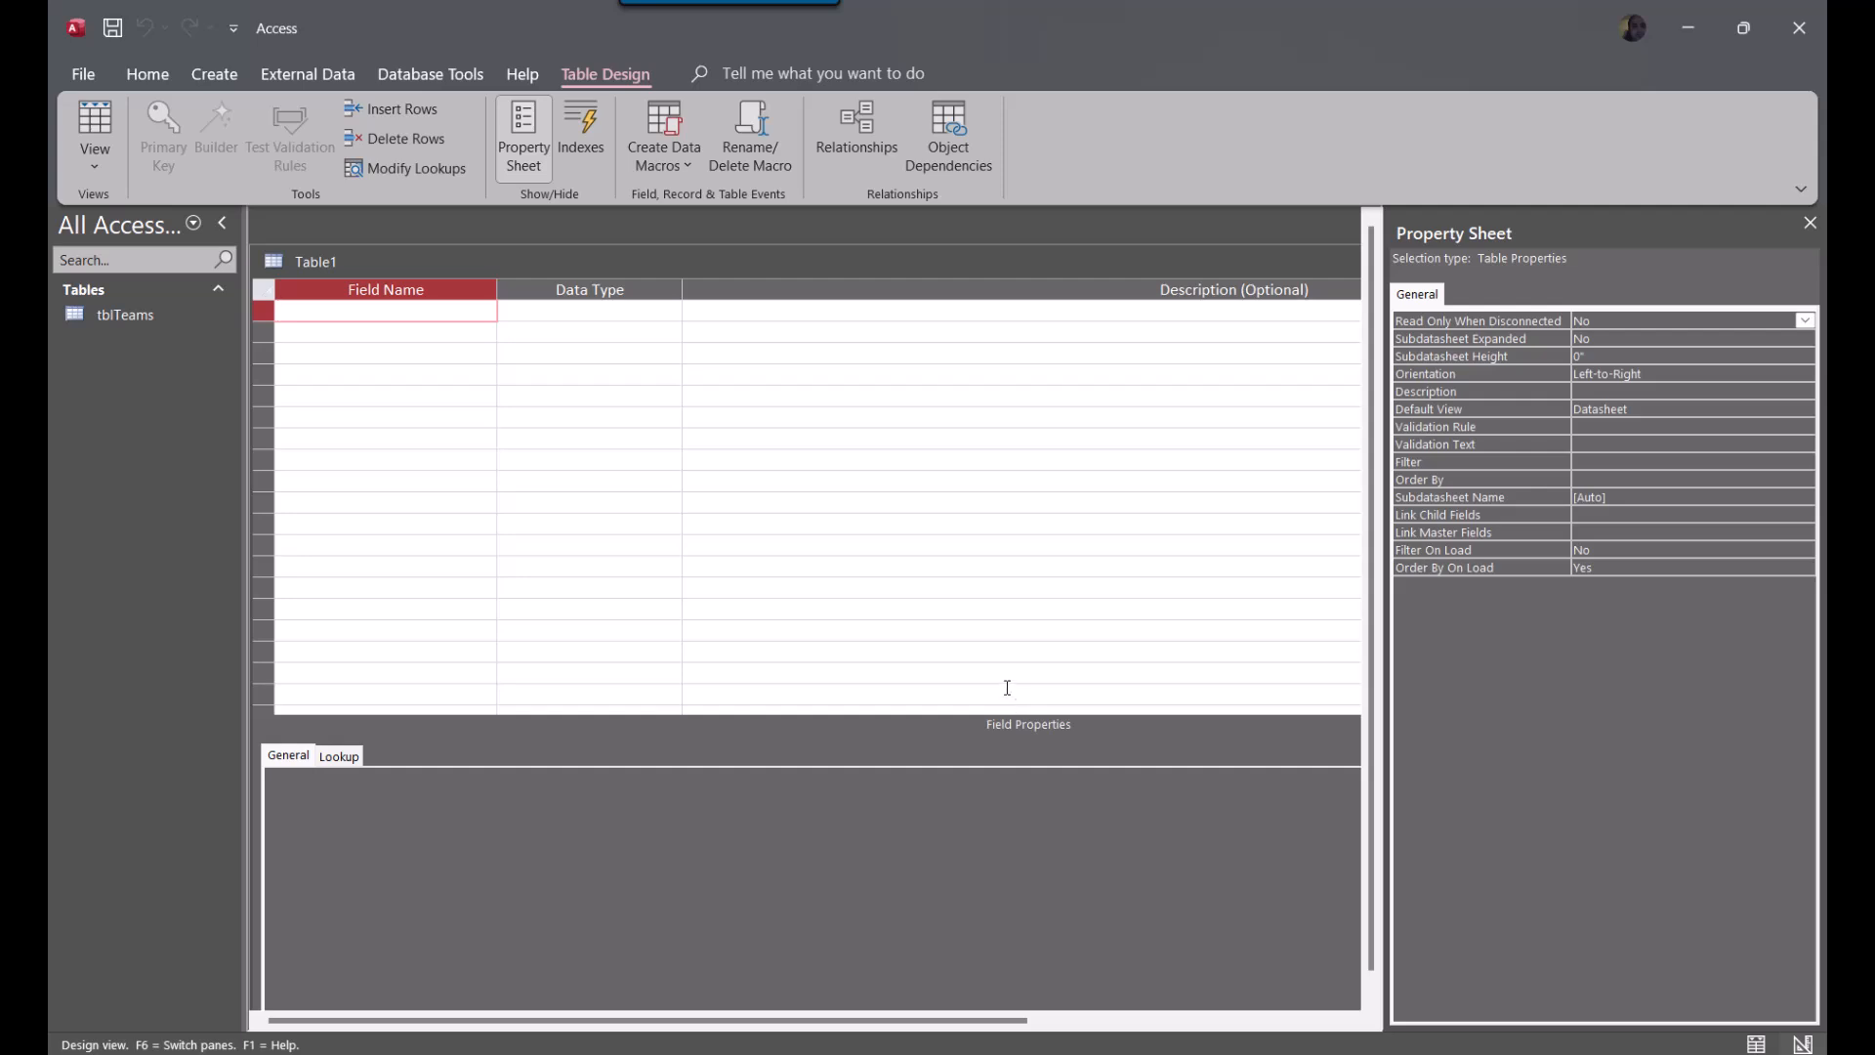
text(DivisionID)
key(Down)
text(Co)
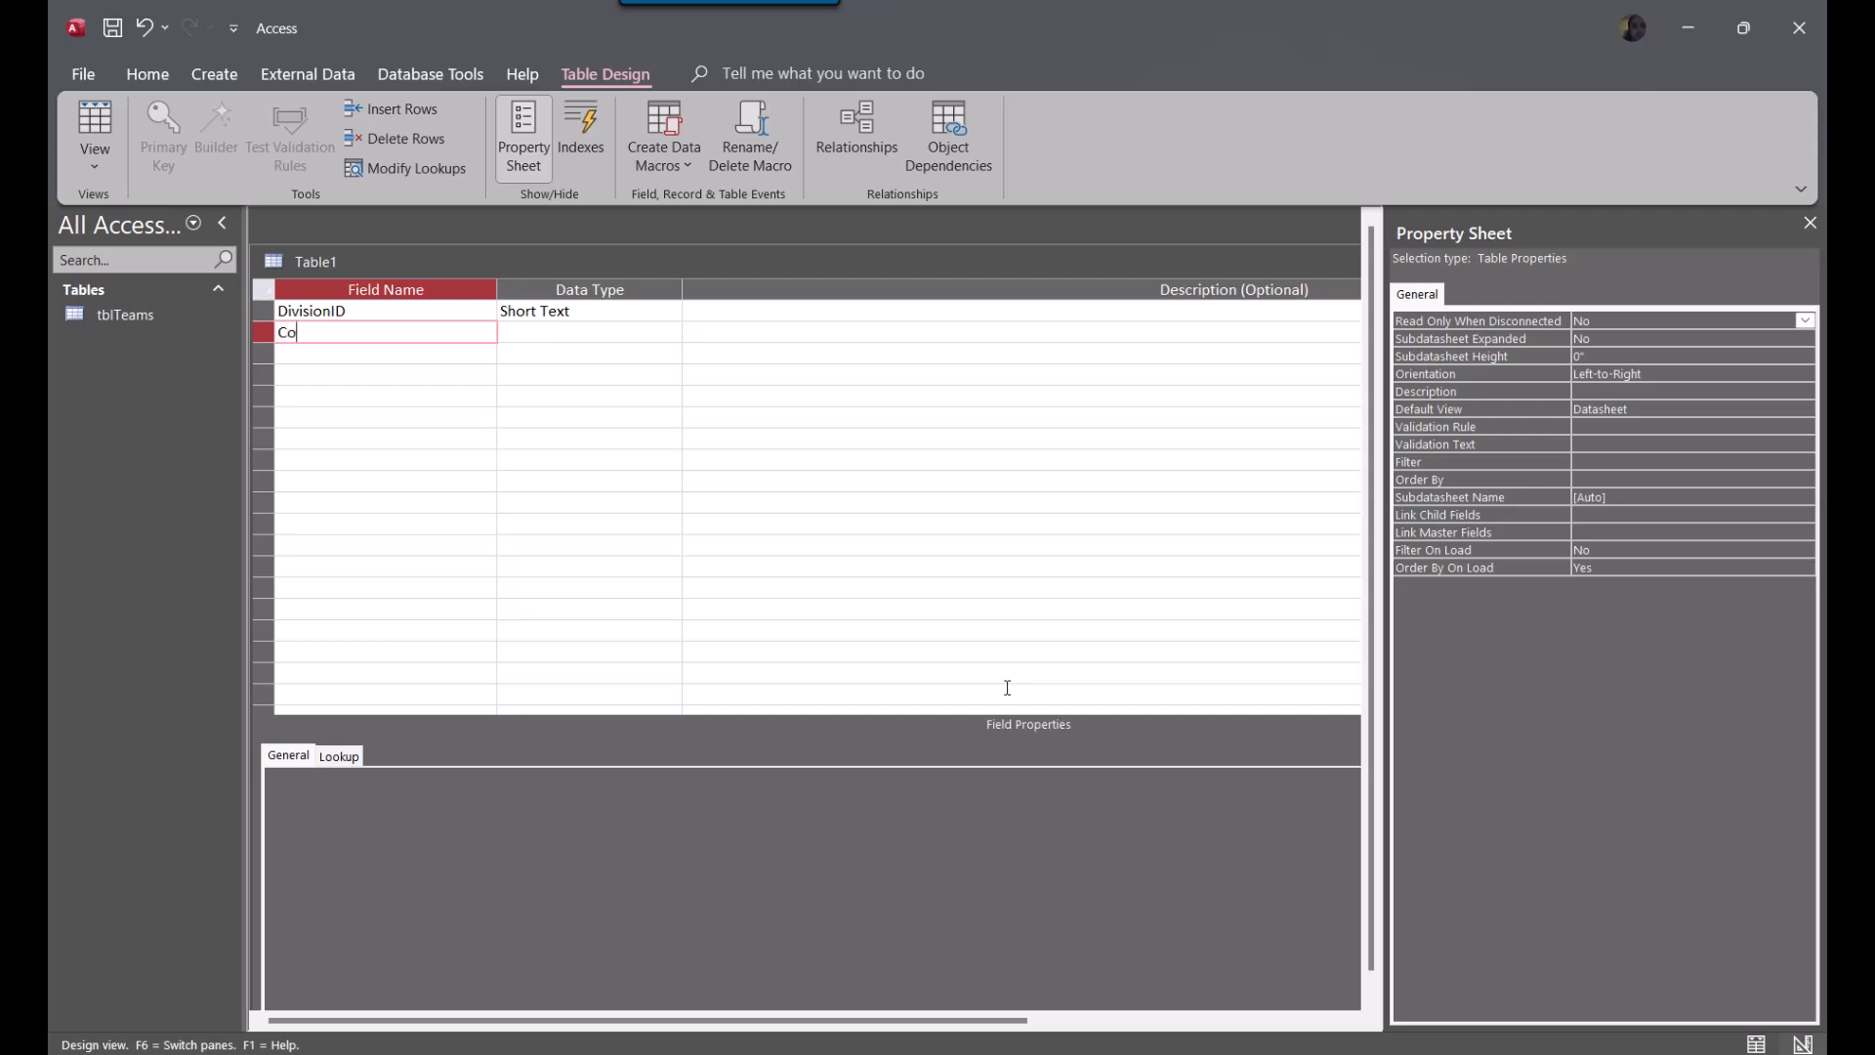
text(nferenceID)
key(Down)
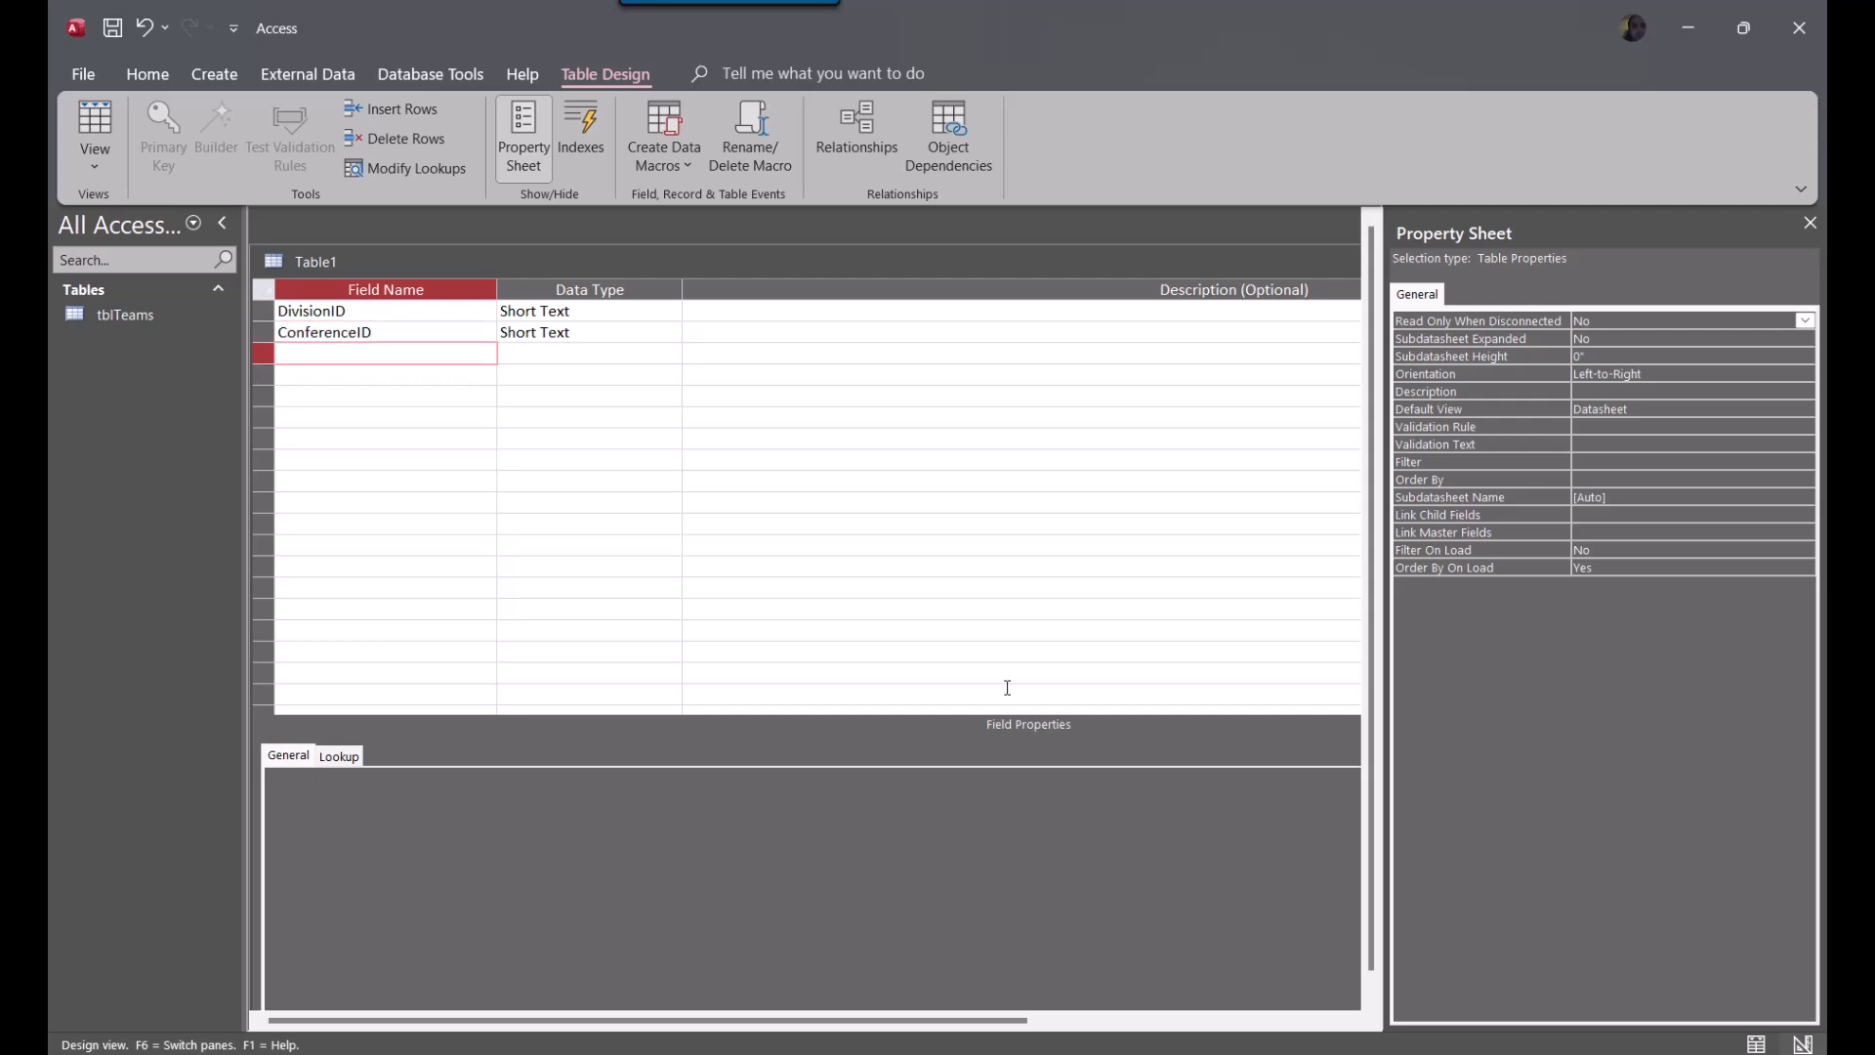
Set the DivisionID field's data type to AutoNumber and make it the primary key
click(628, 313)
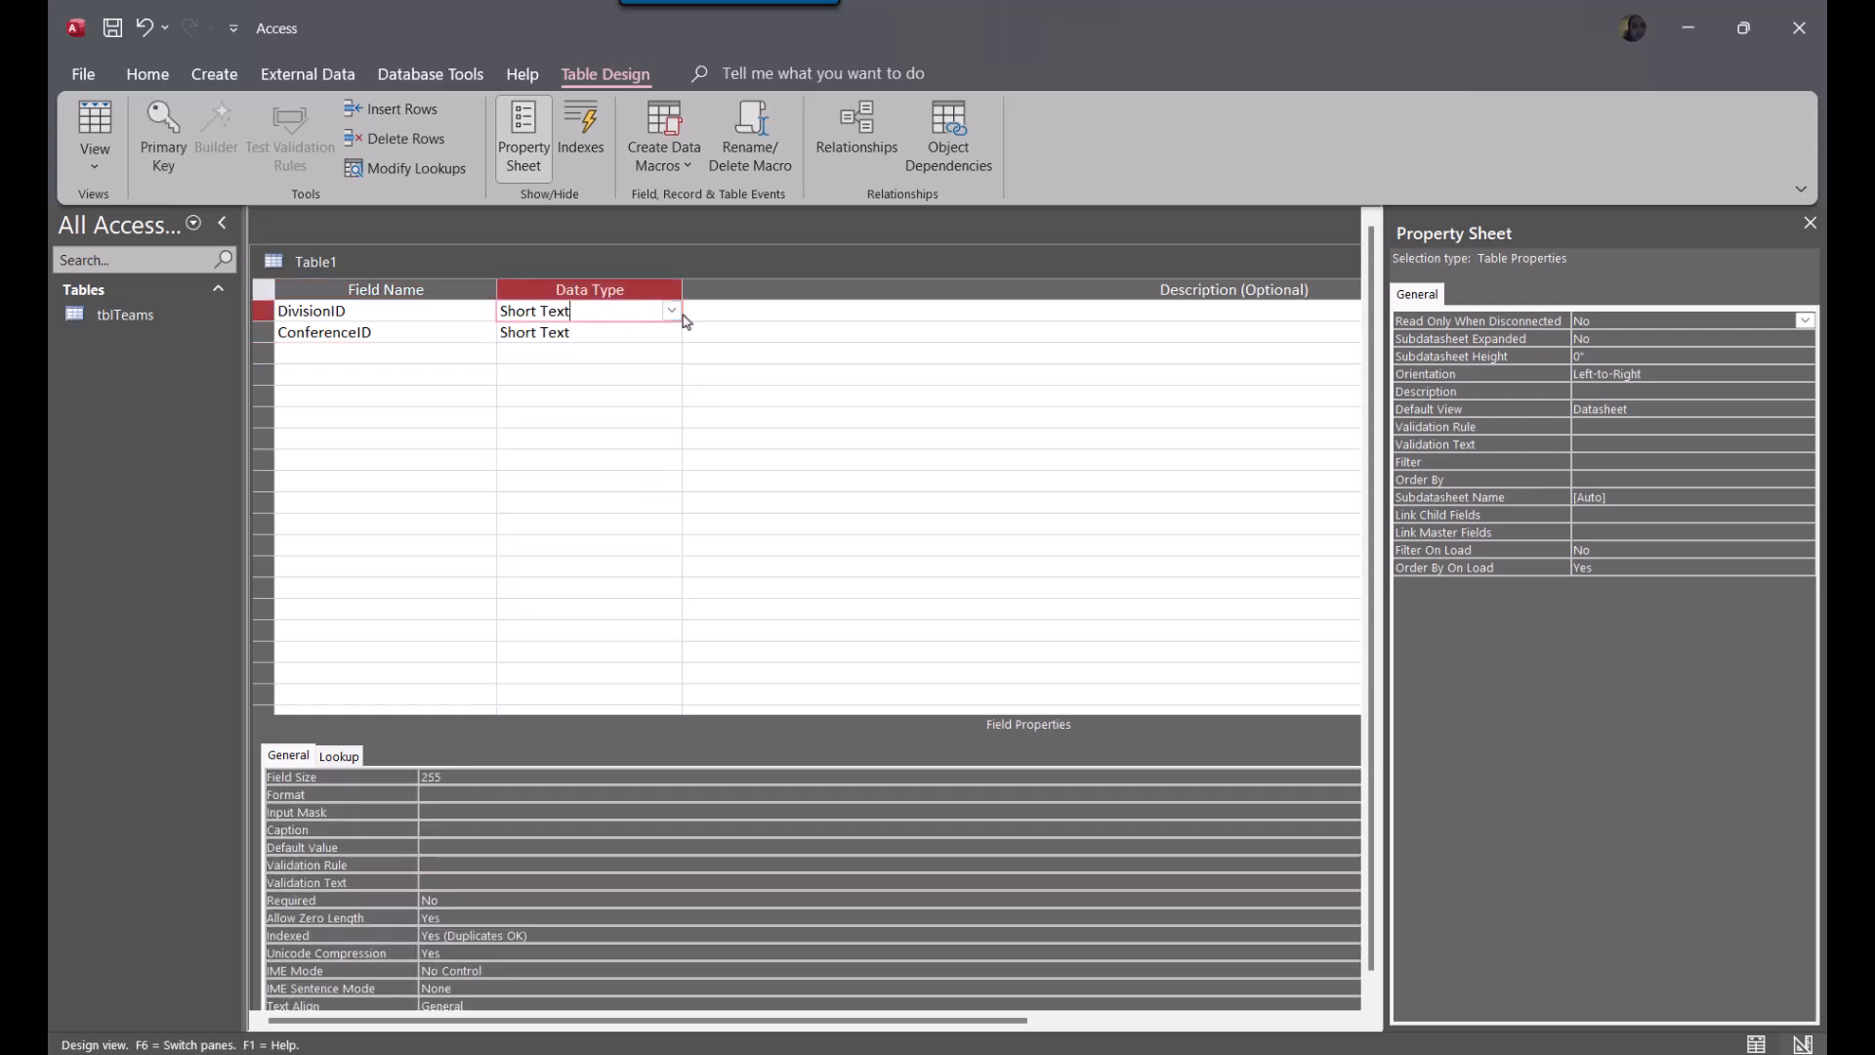
click(673, 311)
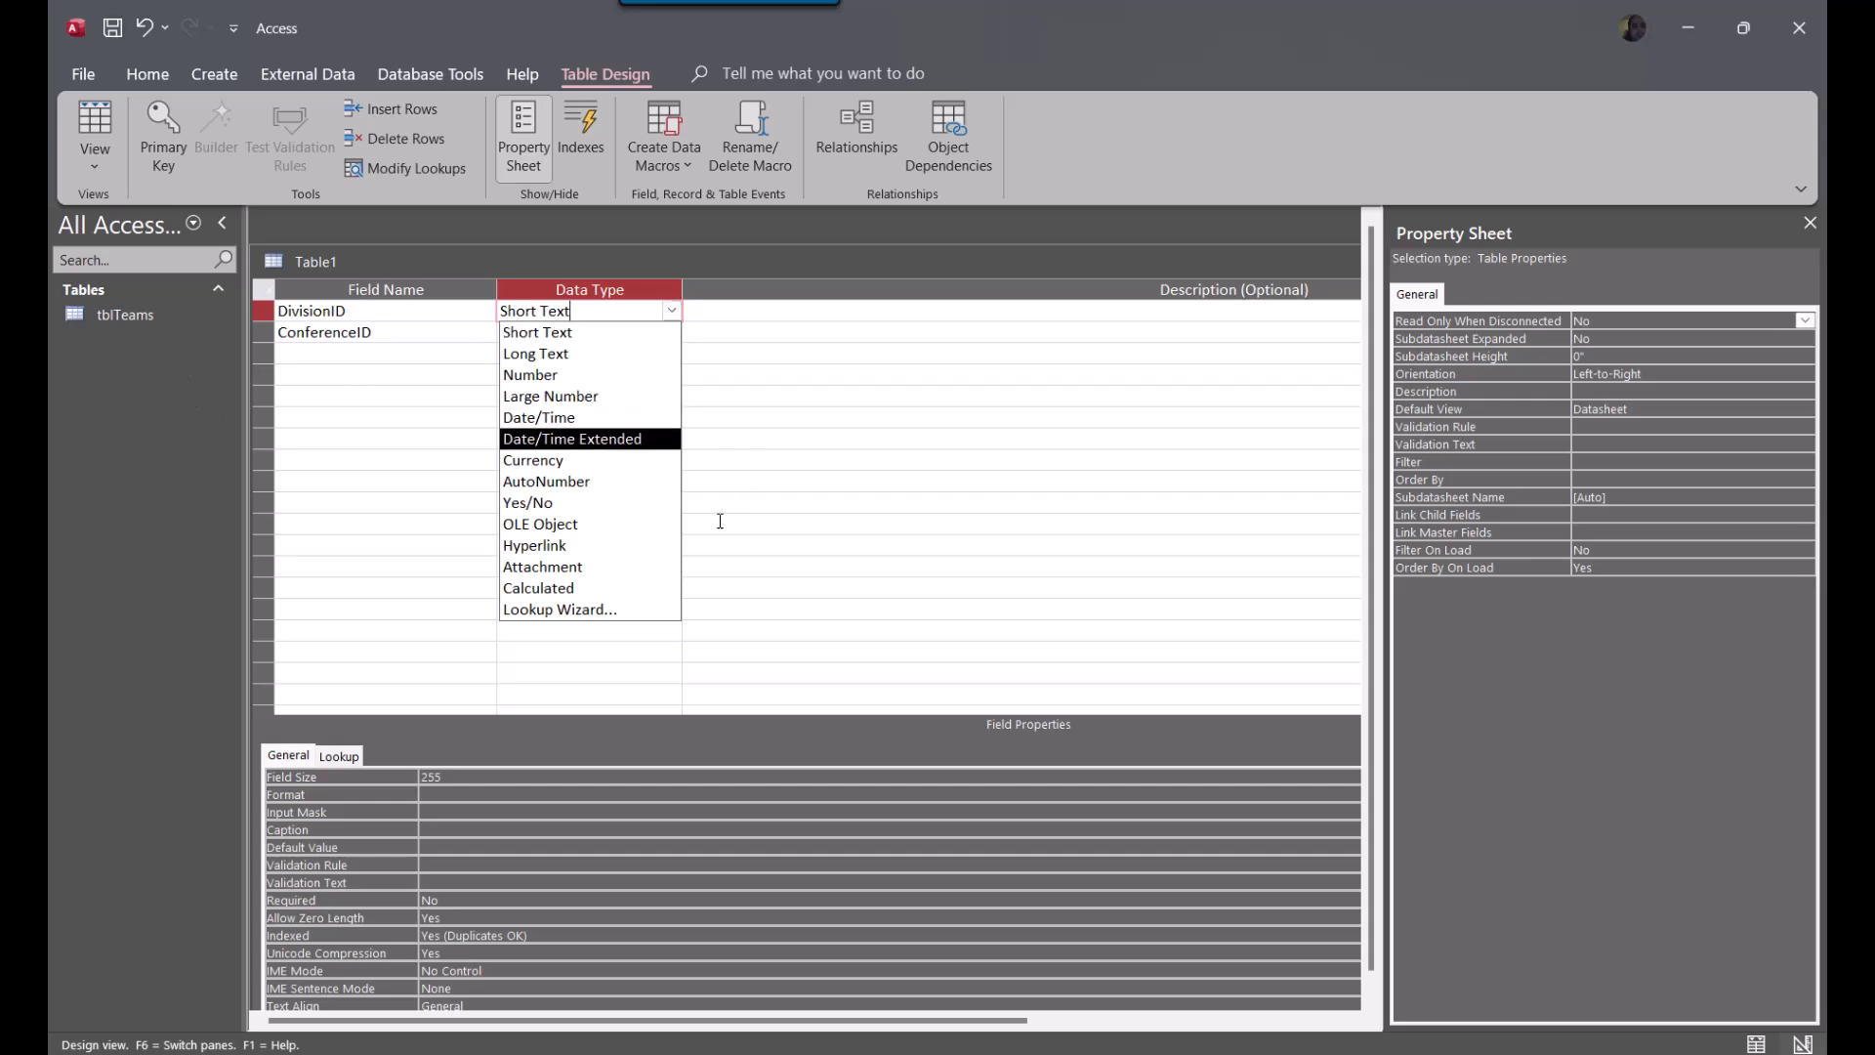
click(600, 483)
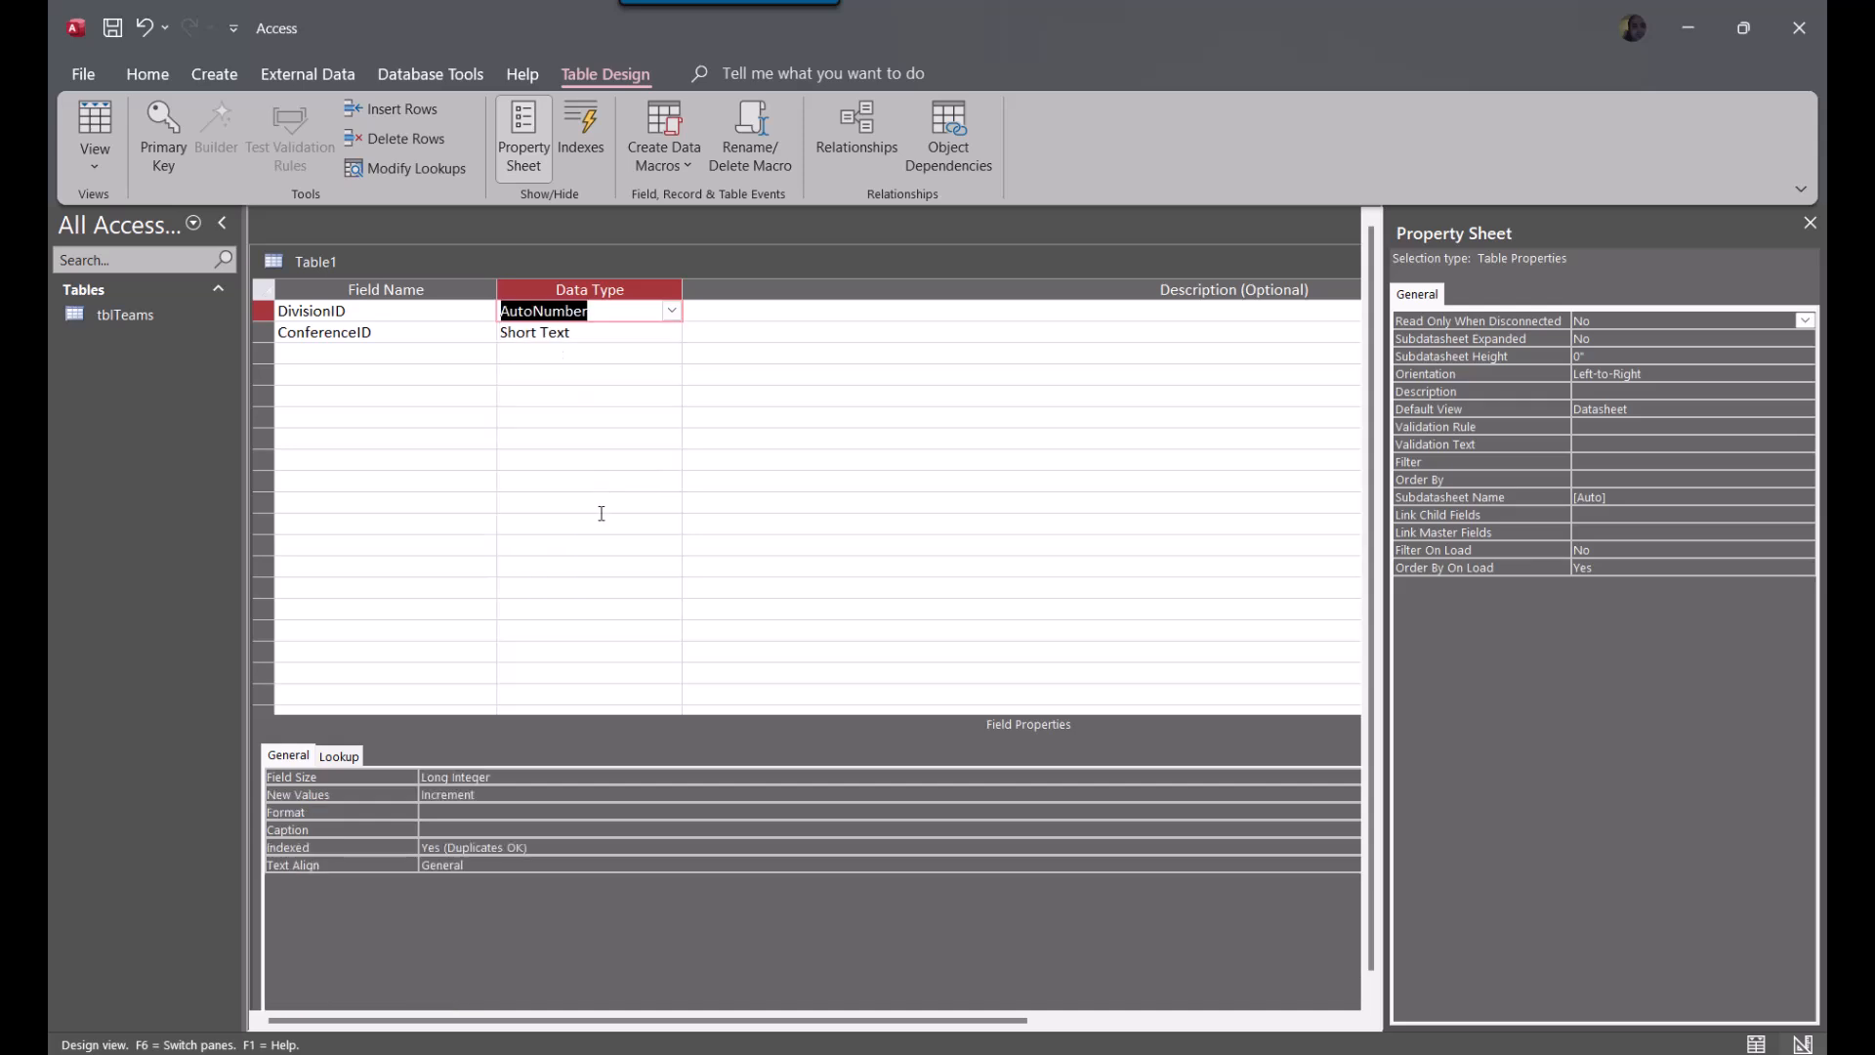
click(264, 311)
right_click(268, 308)
click(366, 321)
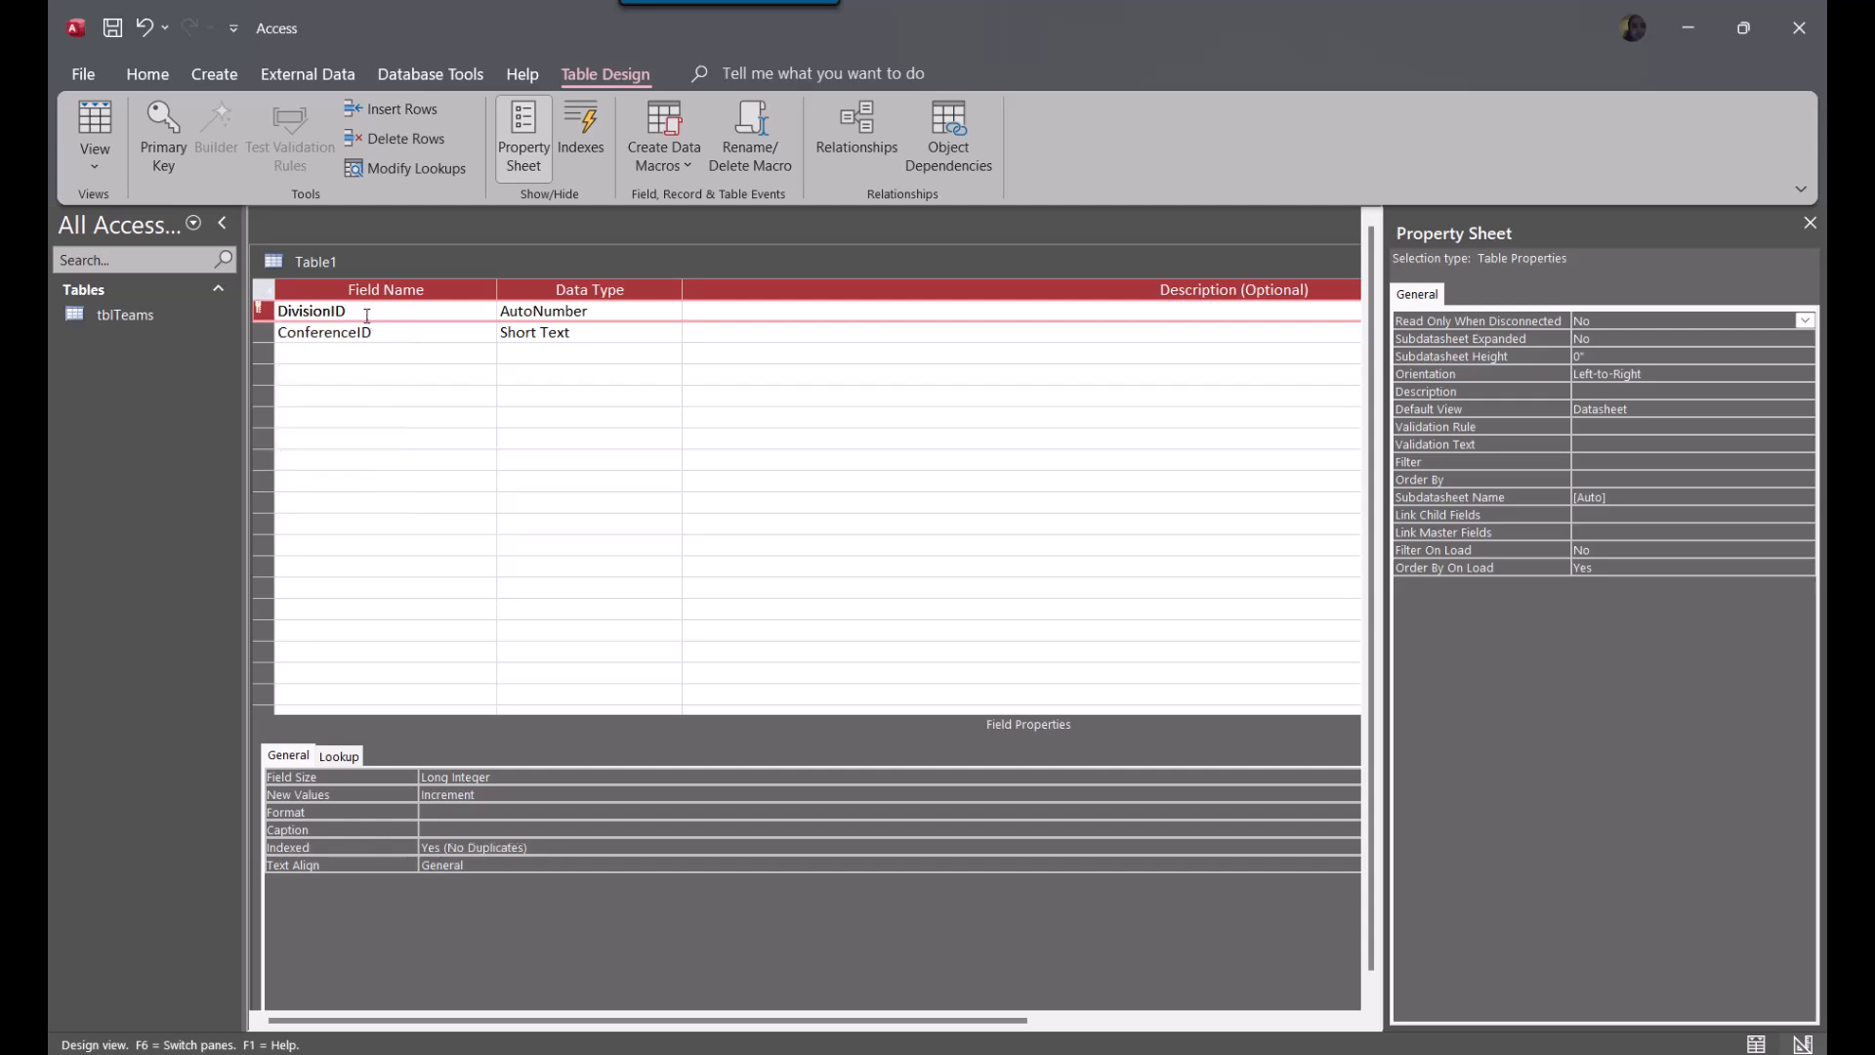
Set the data type of the ConferenceID field to Number
click(402, 330)
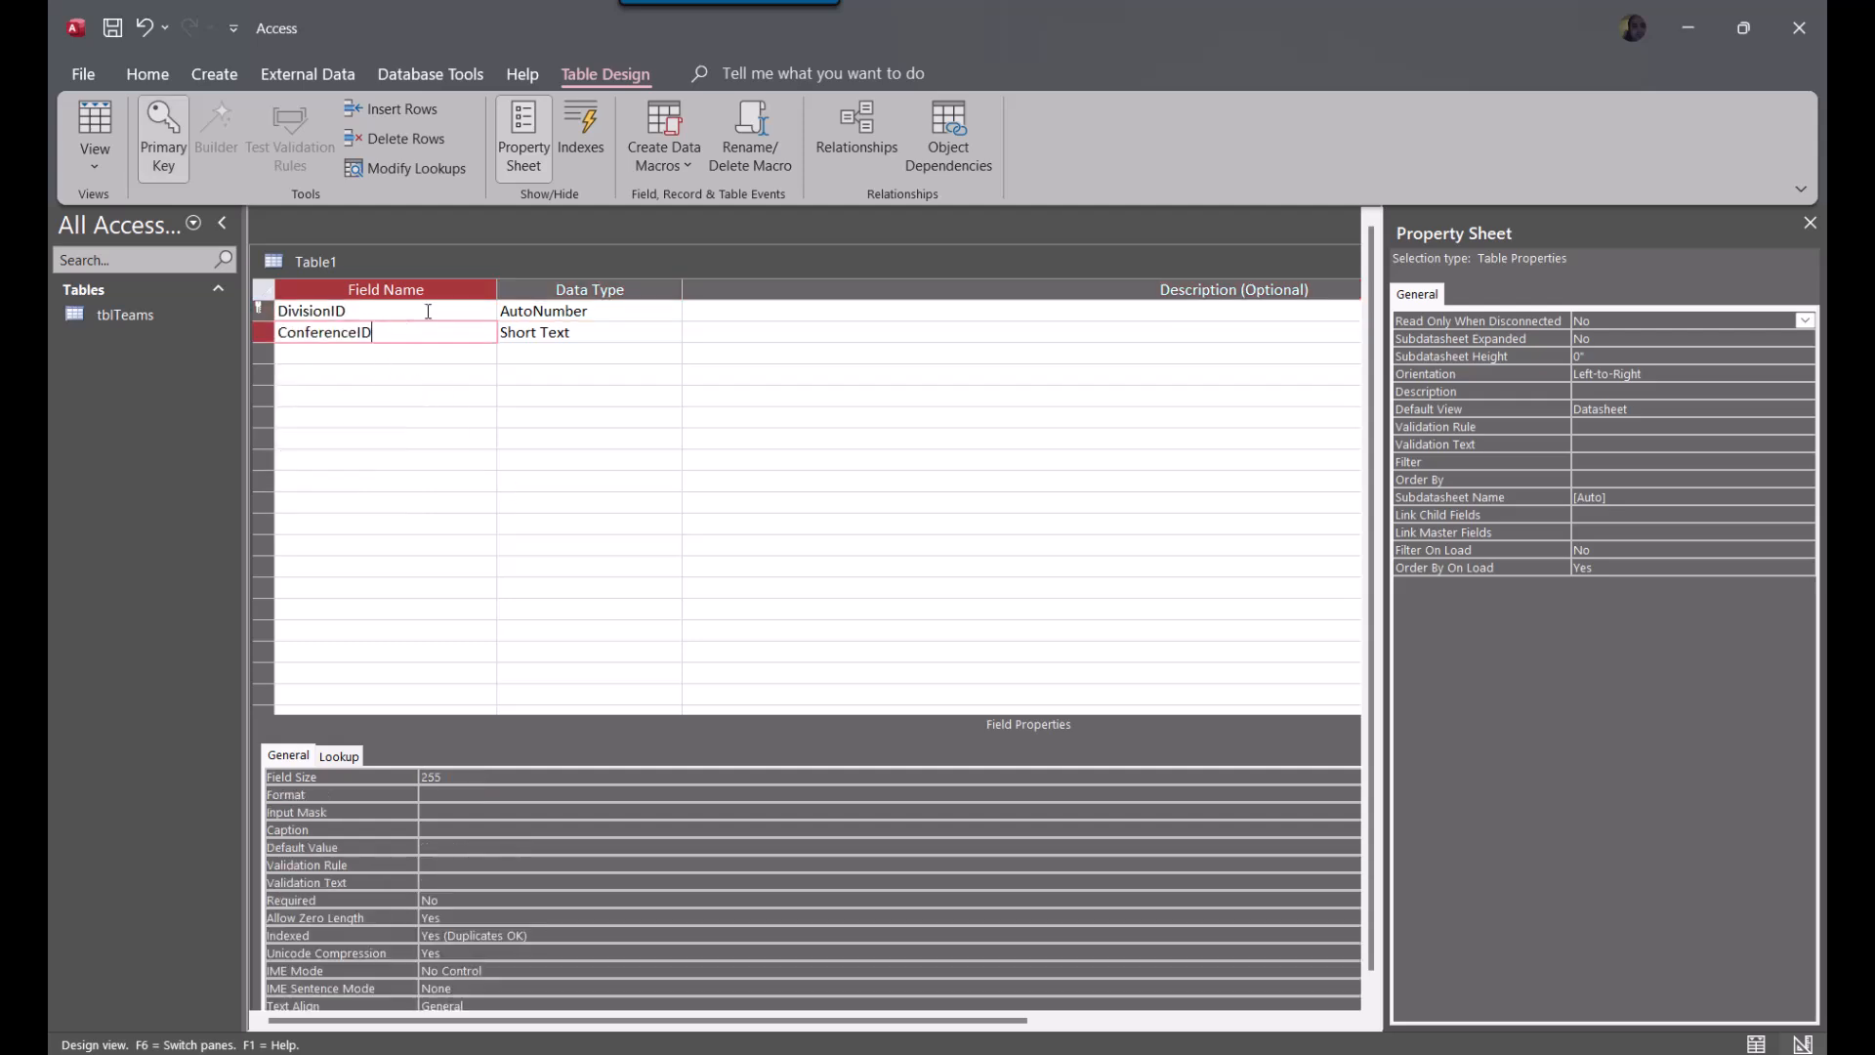
click(652, 311)
click(654, 334)
click(672, 332)
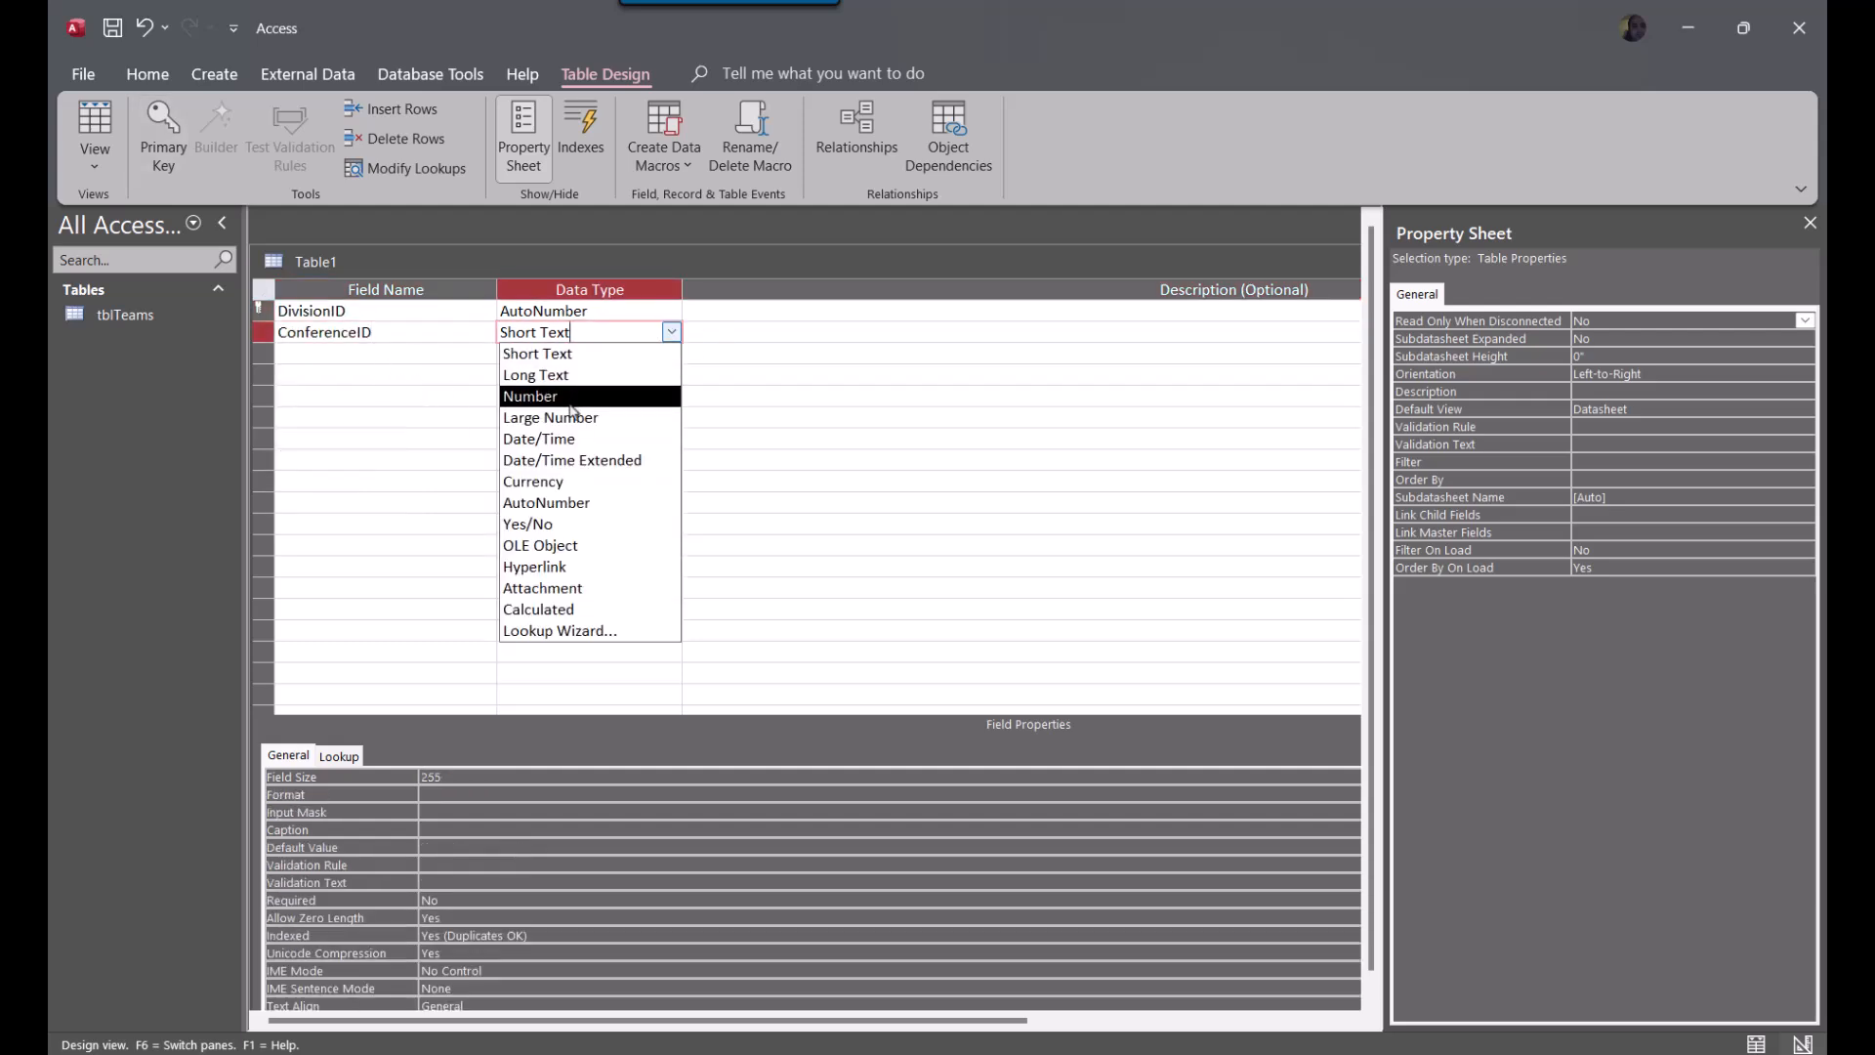
click(574, 404)
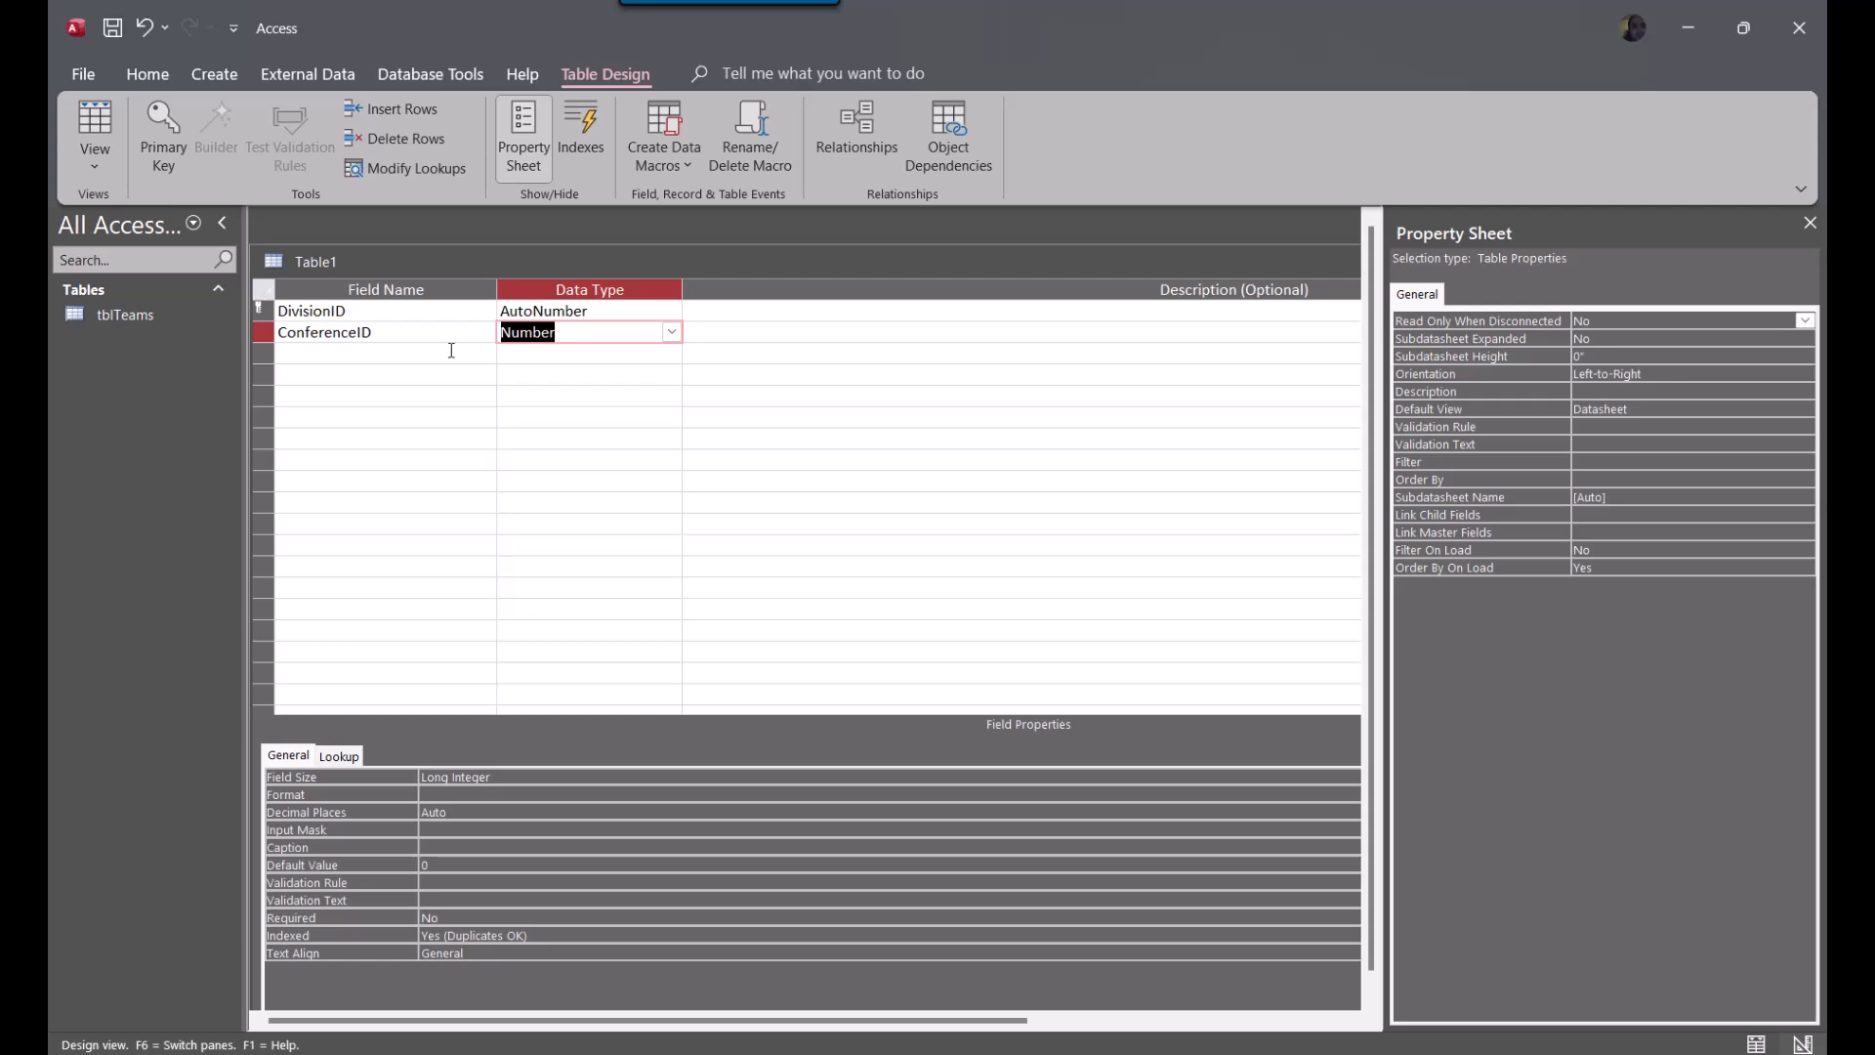
Add a Short Text field named DivisionName below ConferenceID
click(339, 355)
text(DivisionName)
key(Tab)
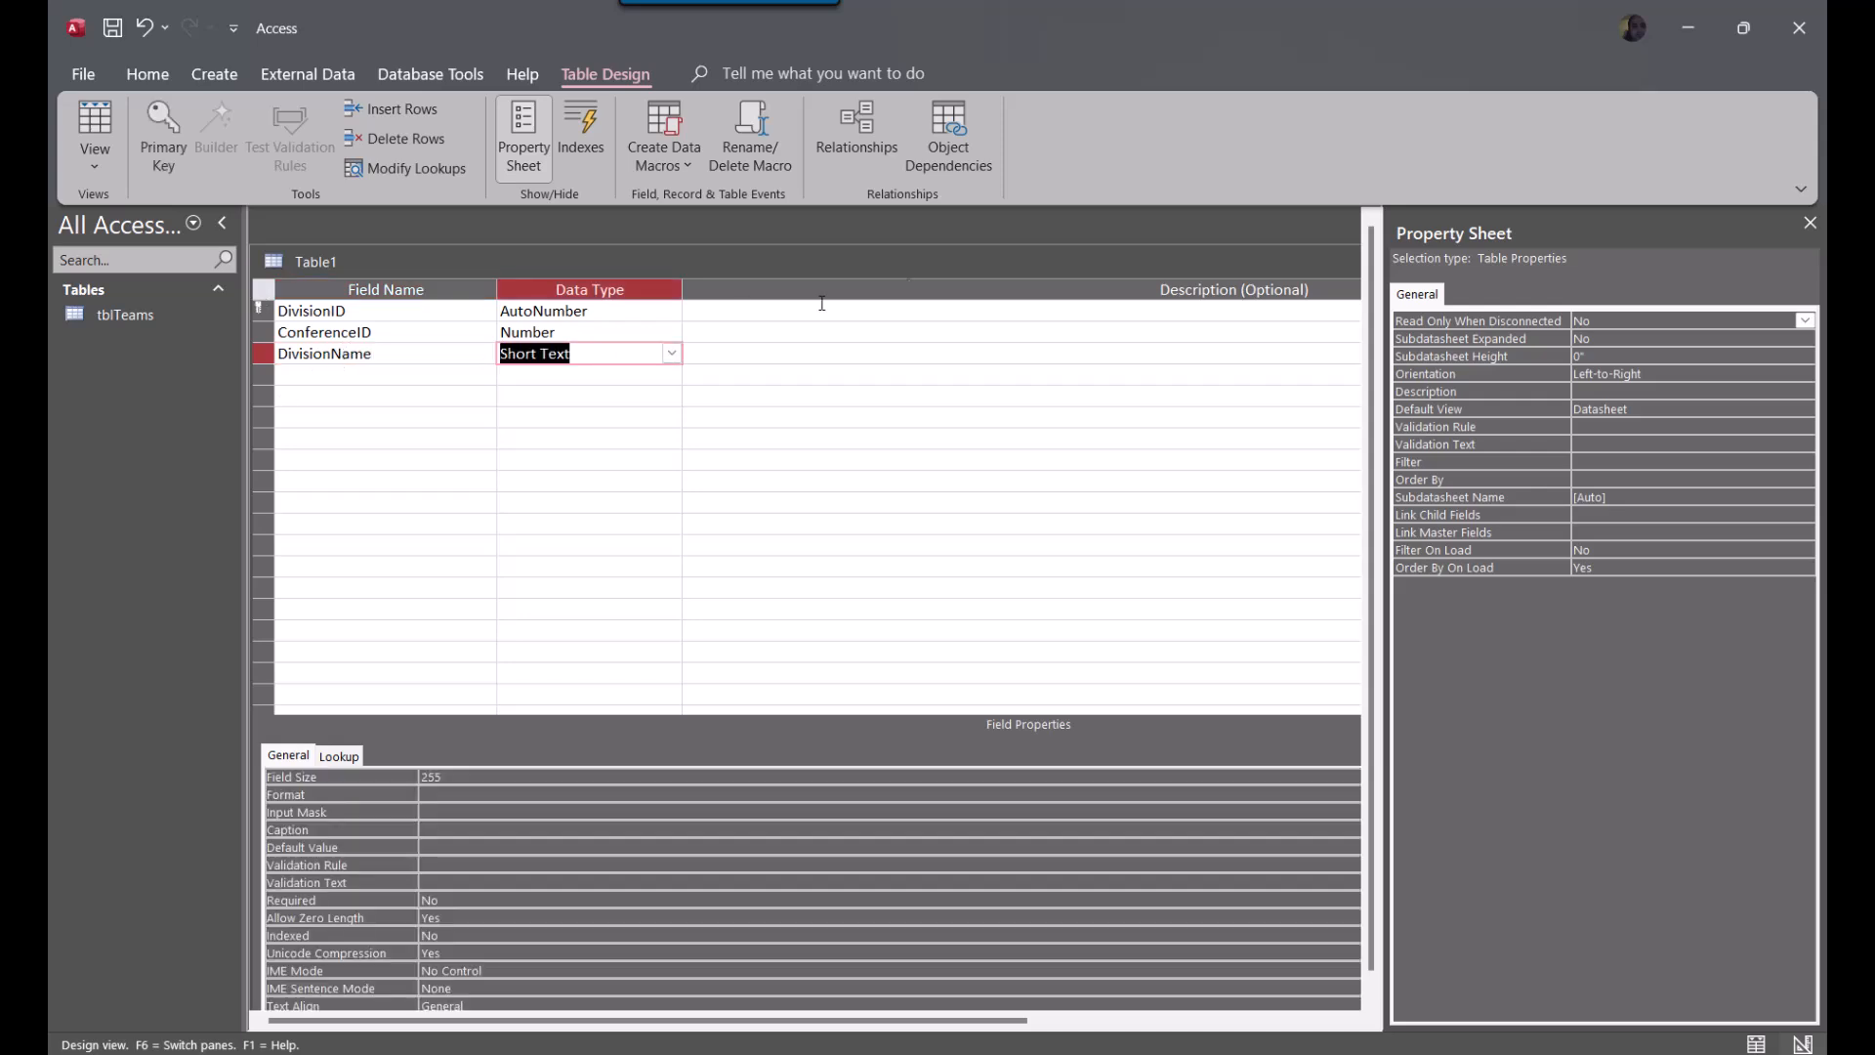
Close the table design and save the table under the name tblDivisions
drag(1188, 266, 654, 420)
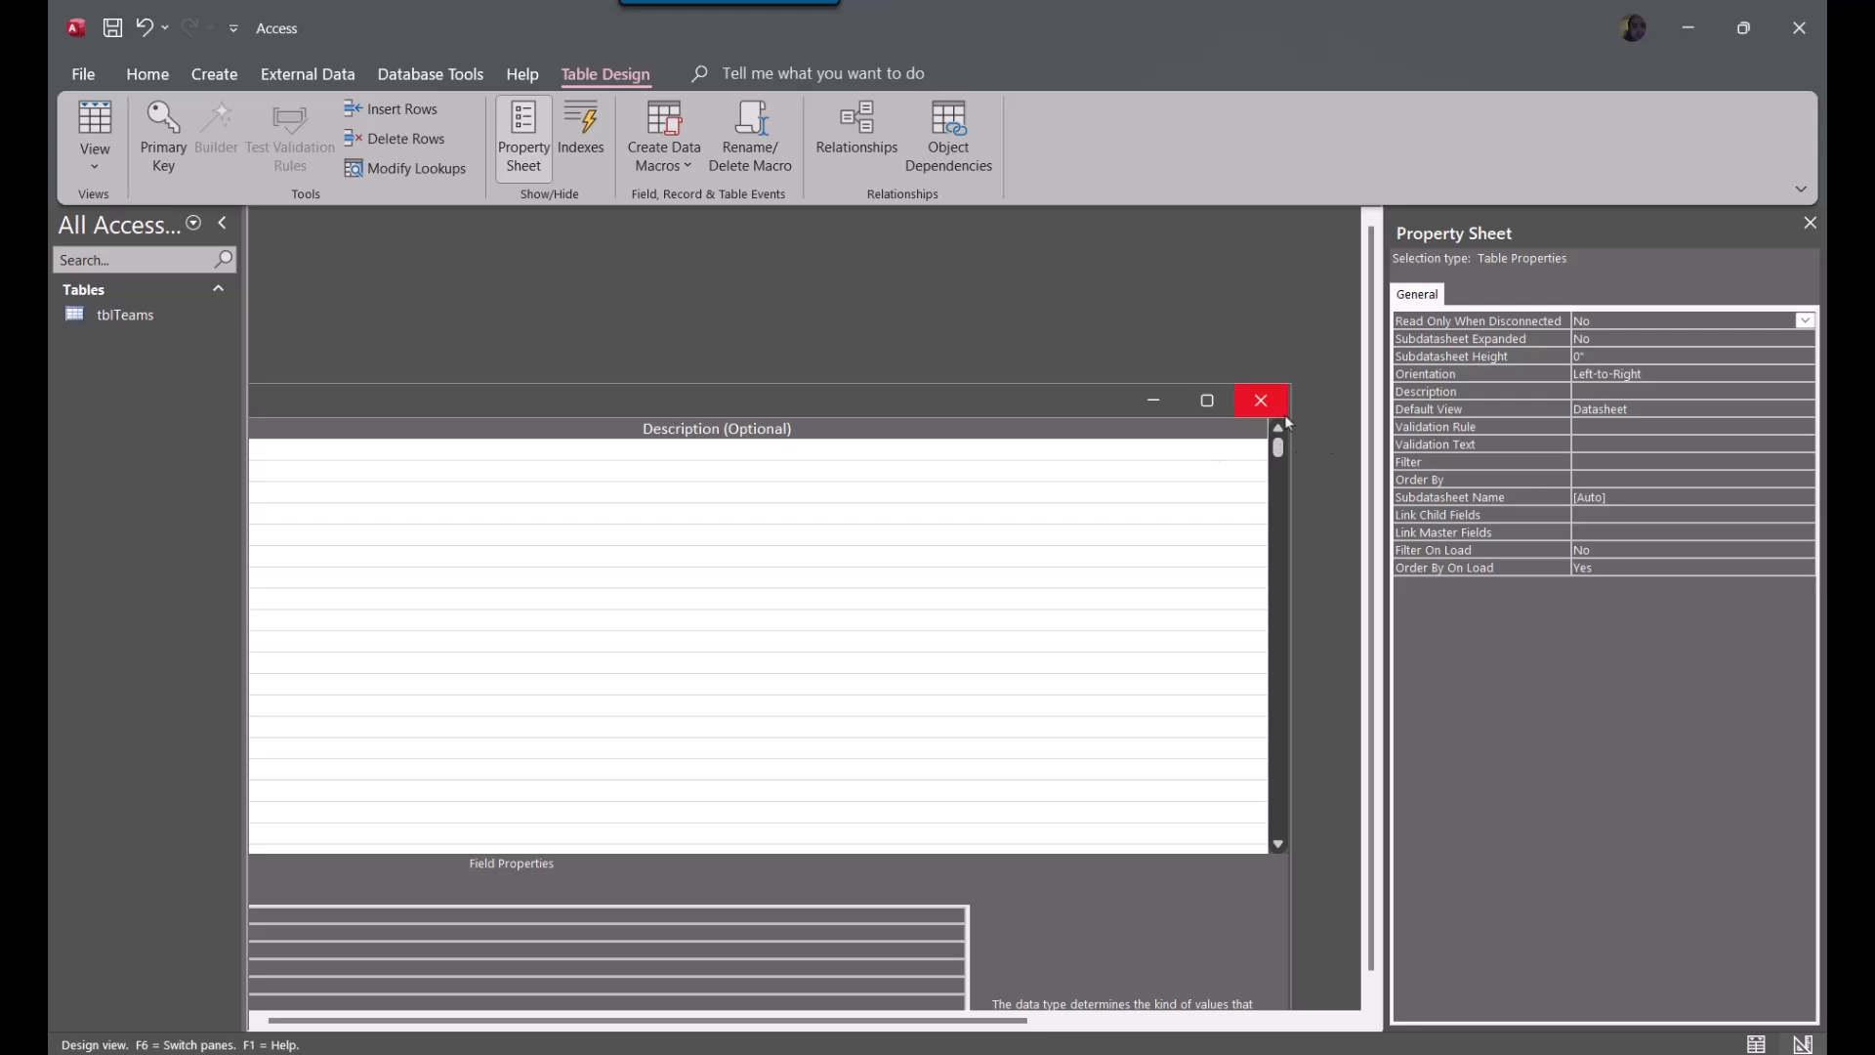
click(1261, 401)
click(926, 586)
text(tblDivi)
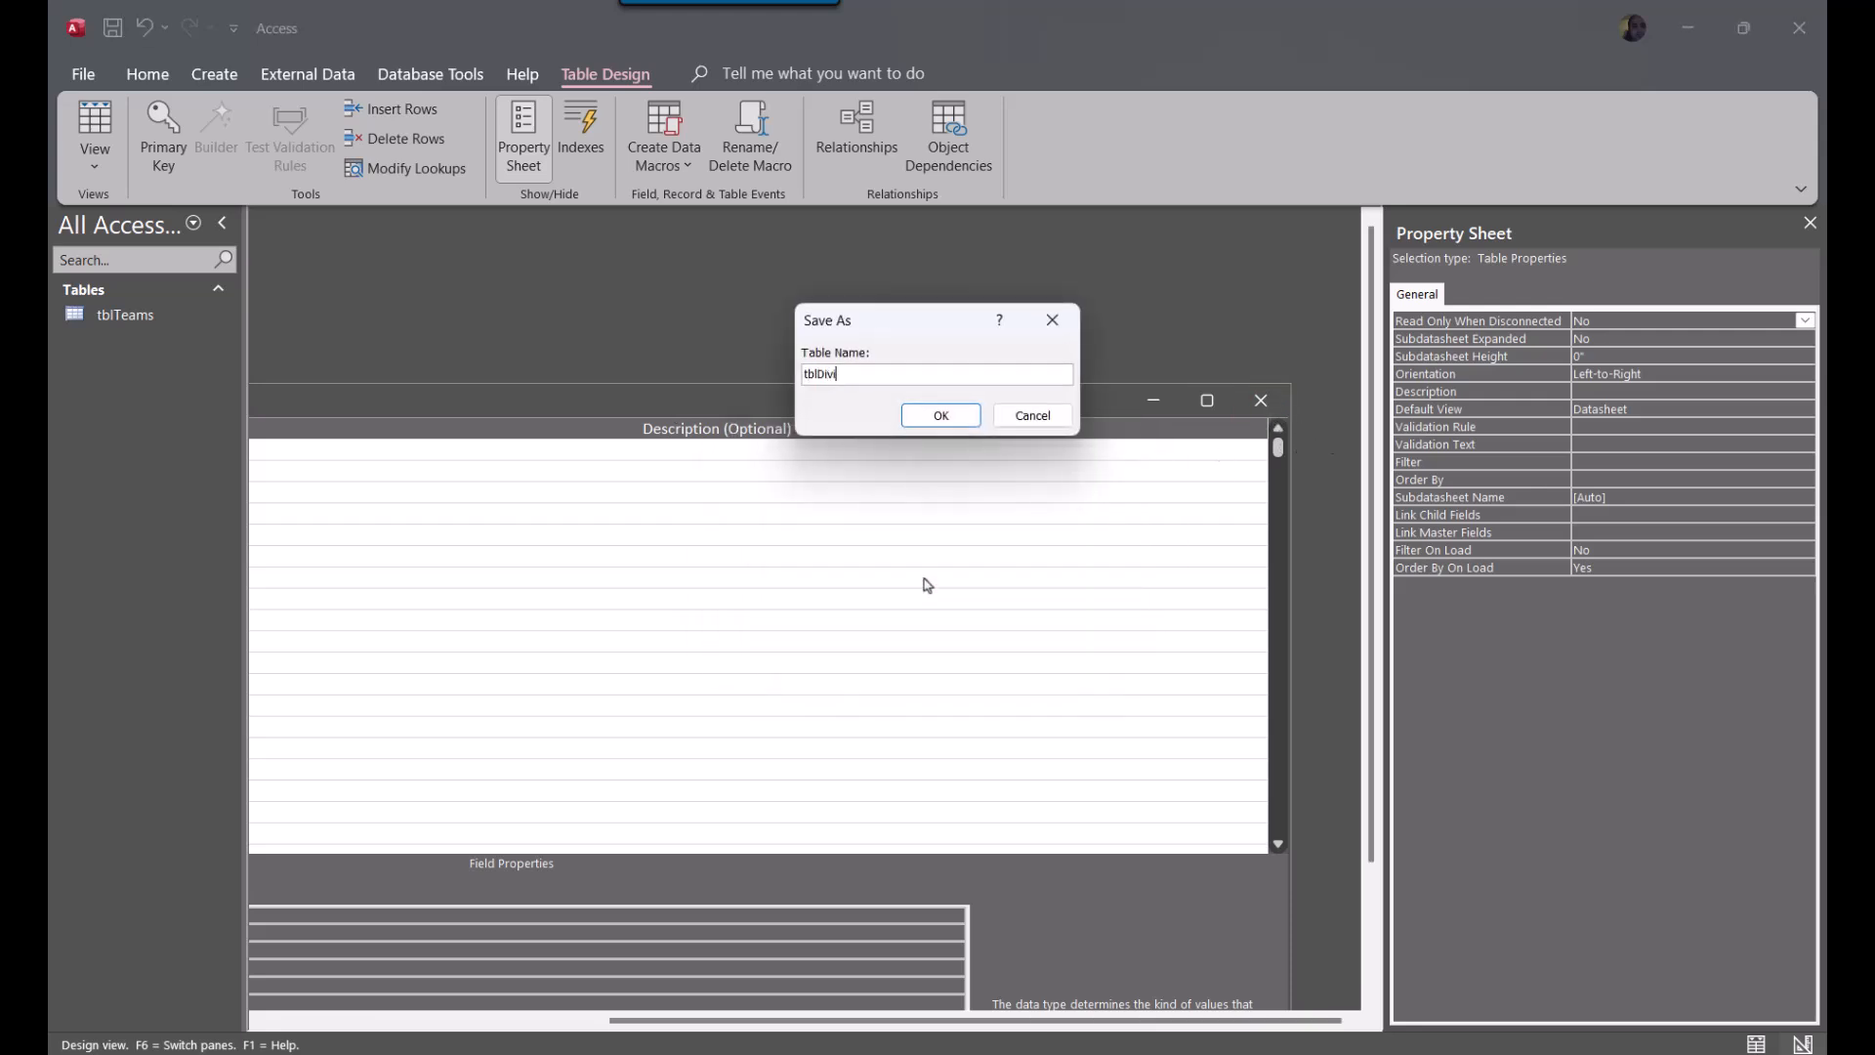
text(sions)
click(939, 420)
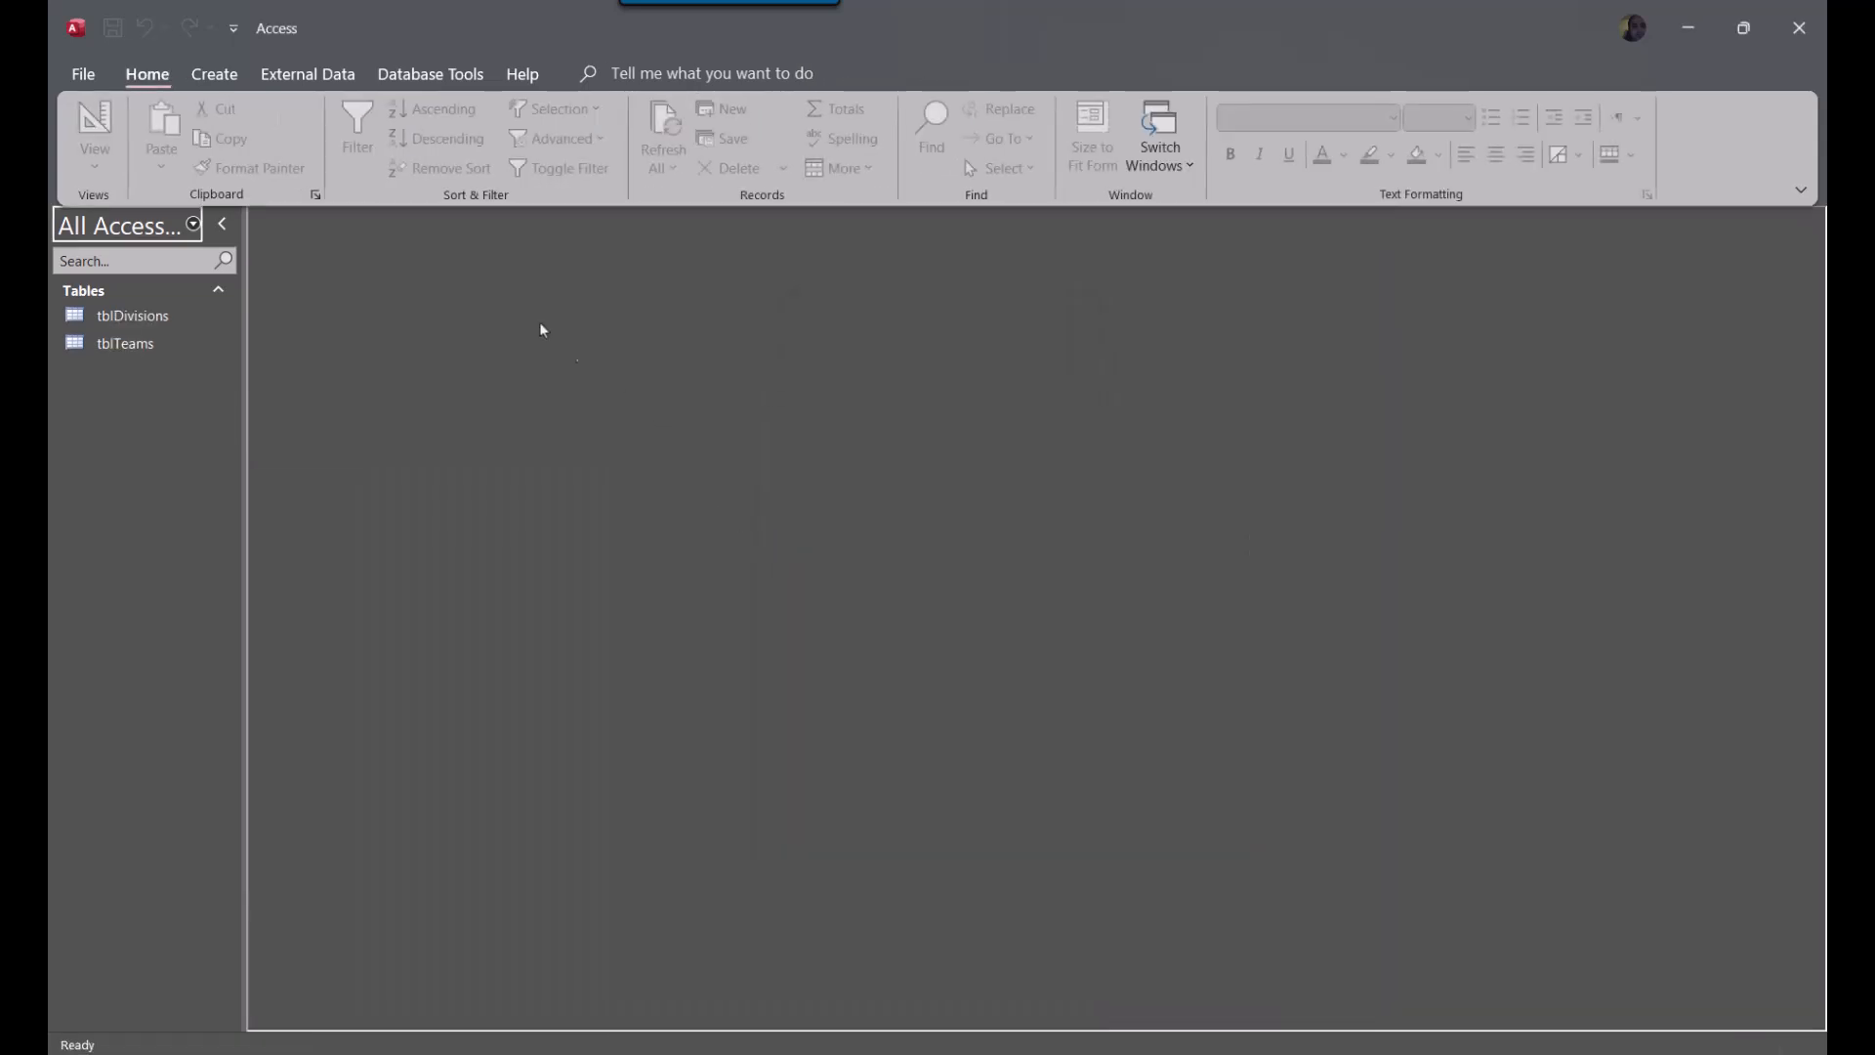
Start another table in design view with the fields ConferenceID and ConferenceName
click(210, 74)
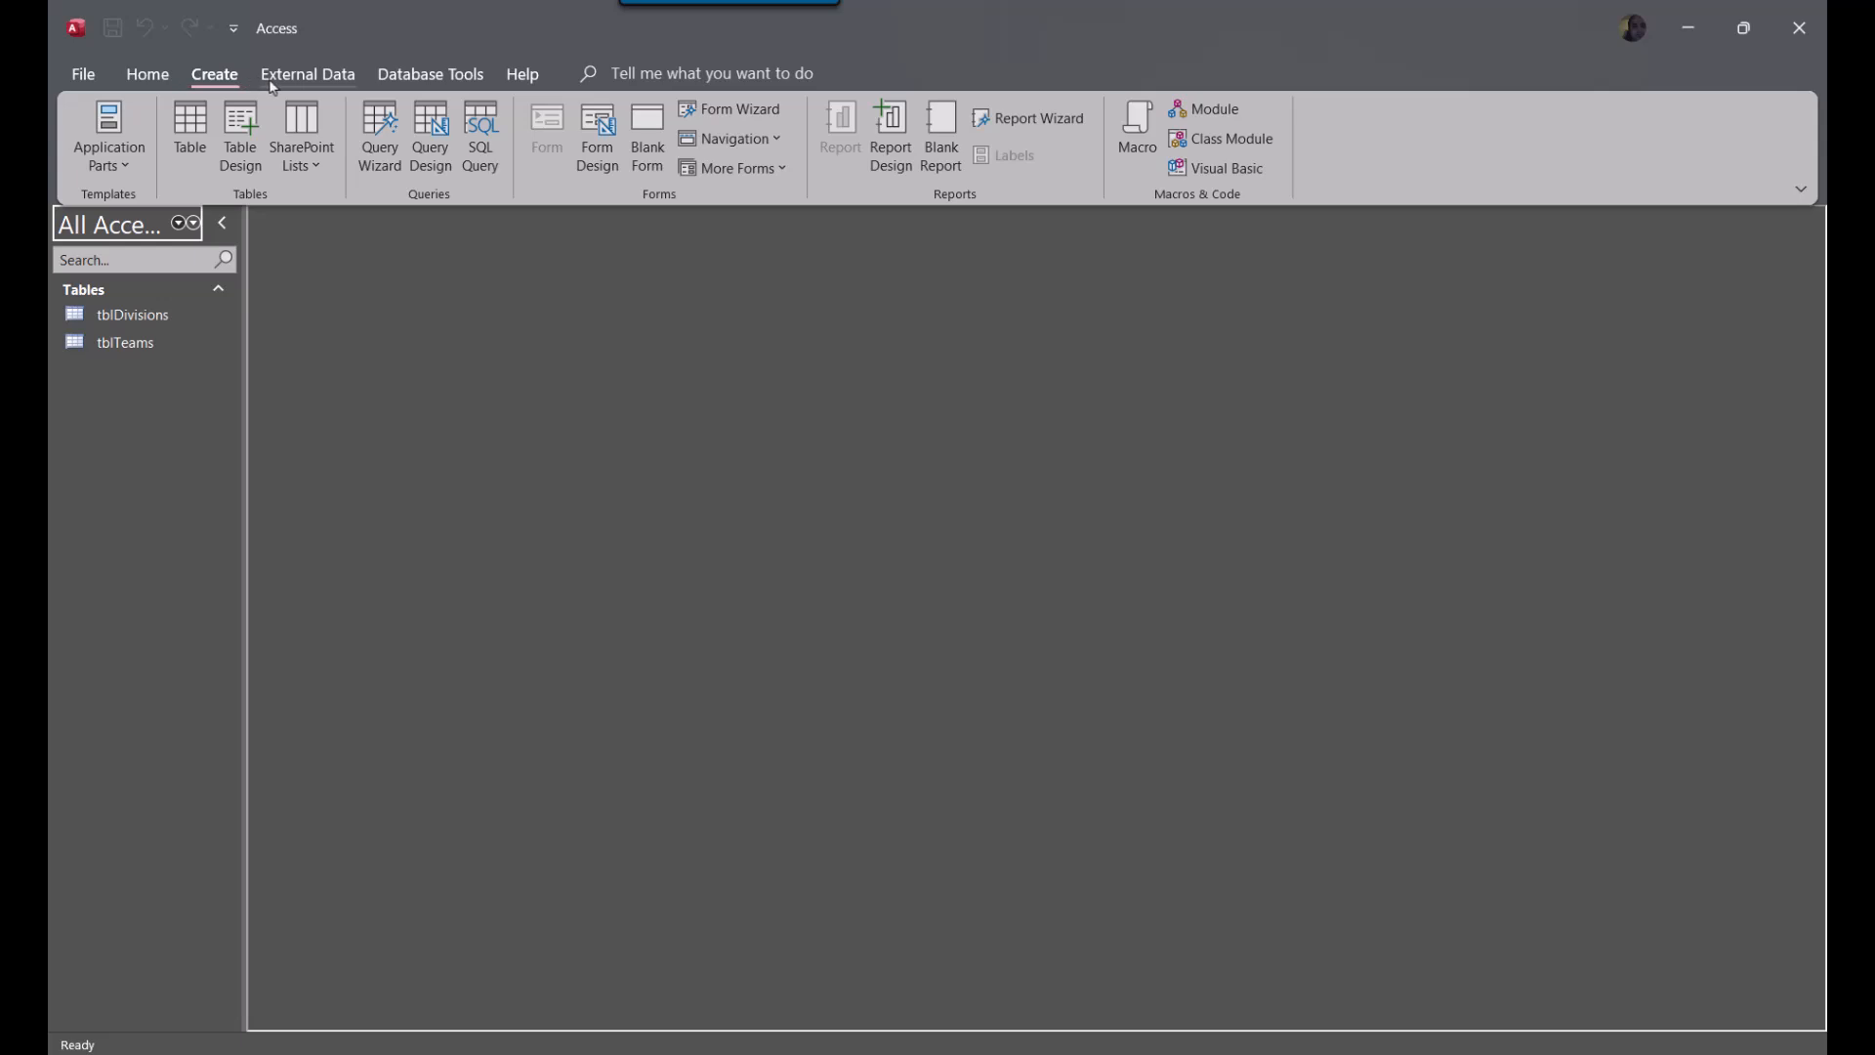
click(247, 159)
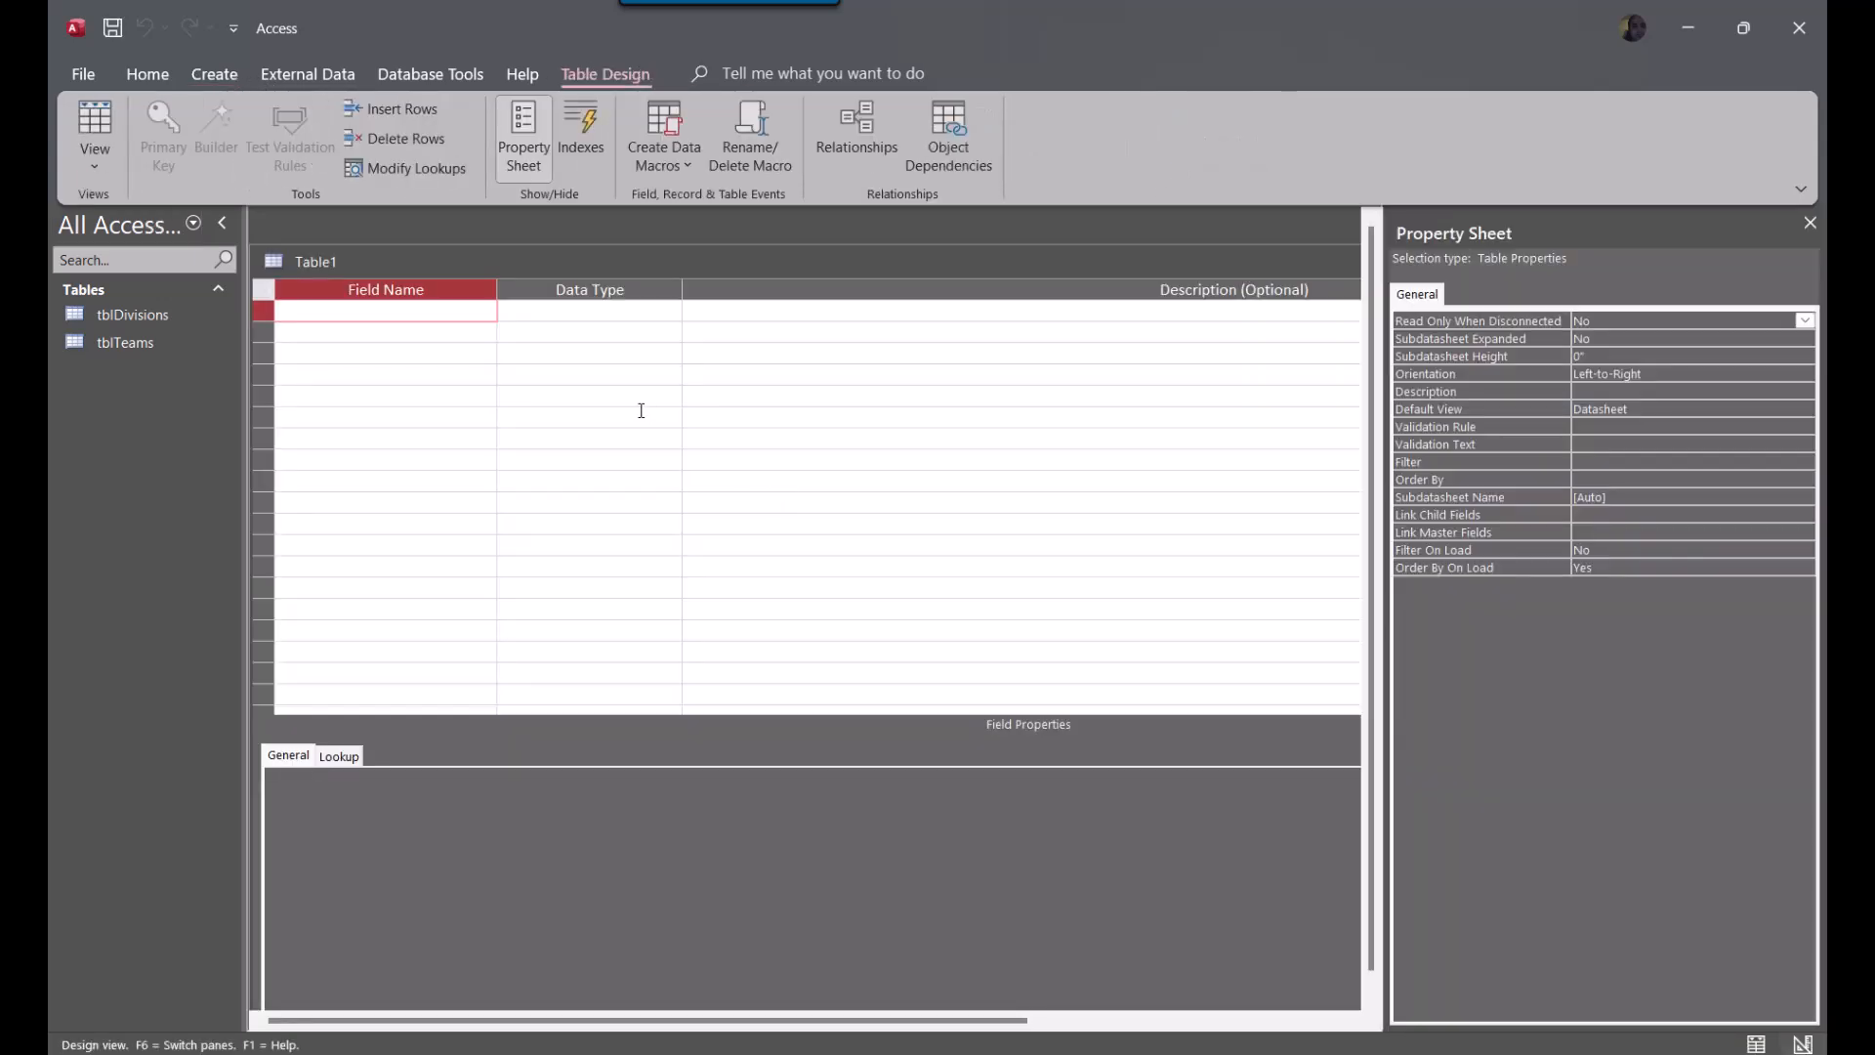
text(ConferenceID)
key(Down)
text(Conference)
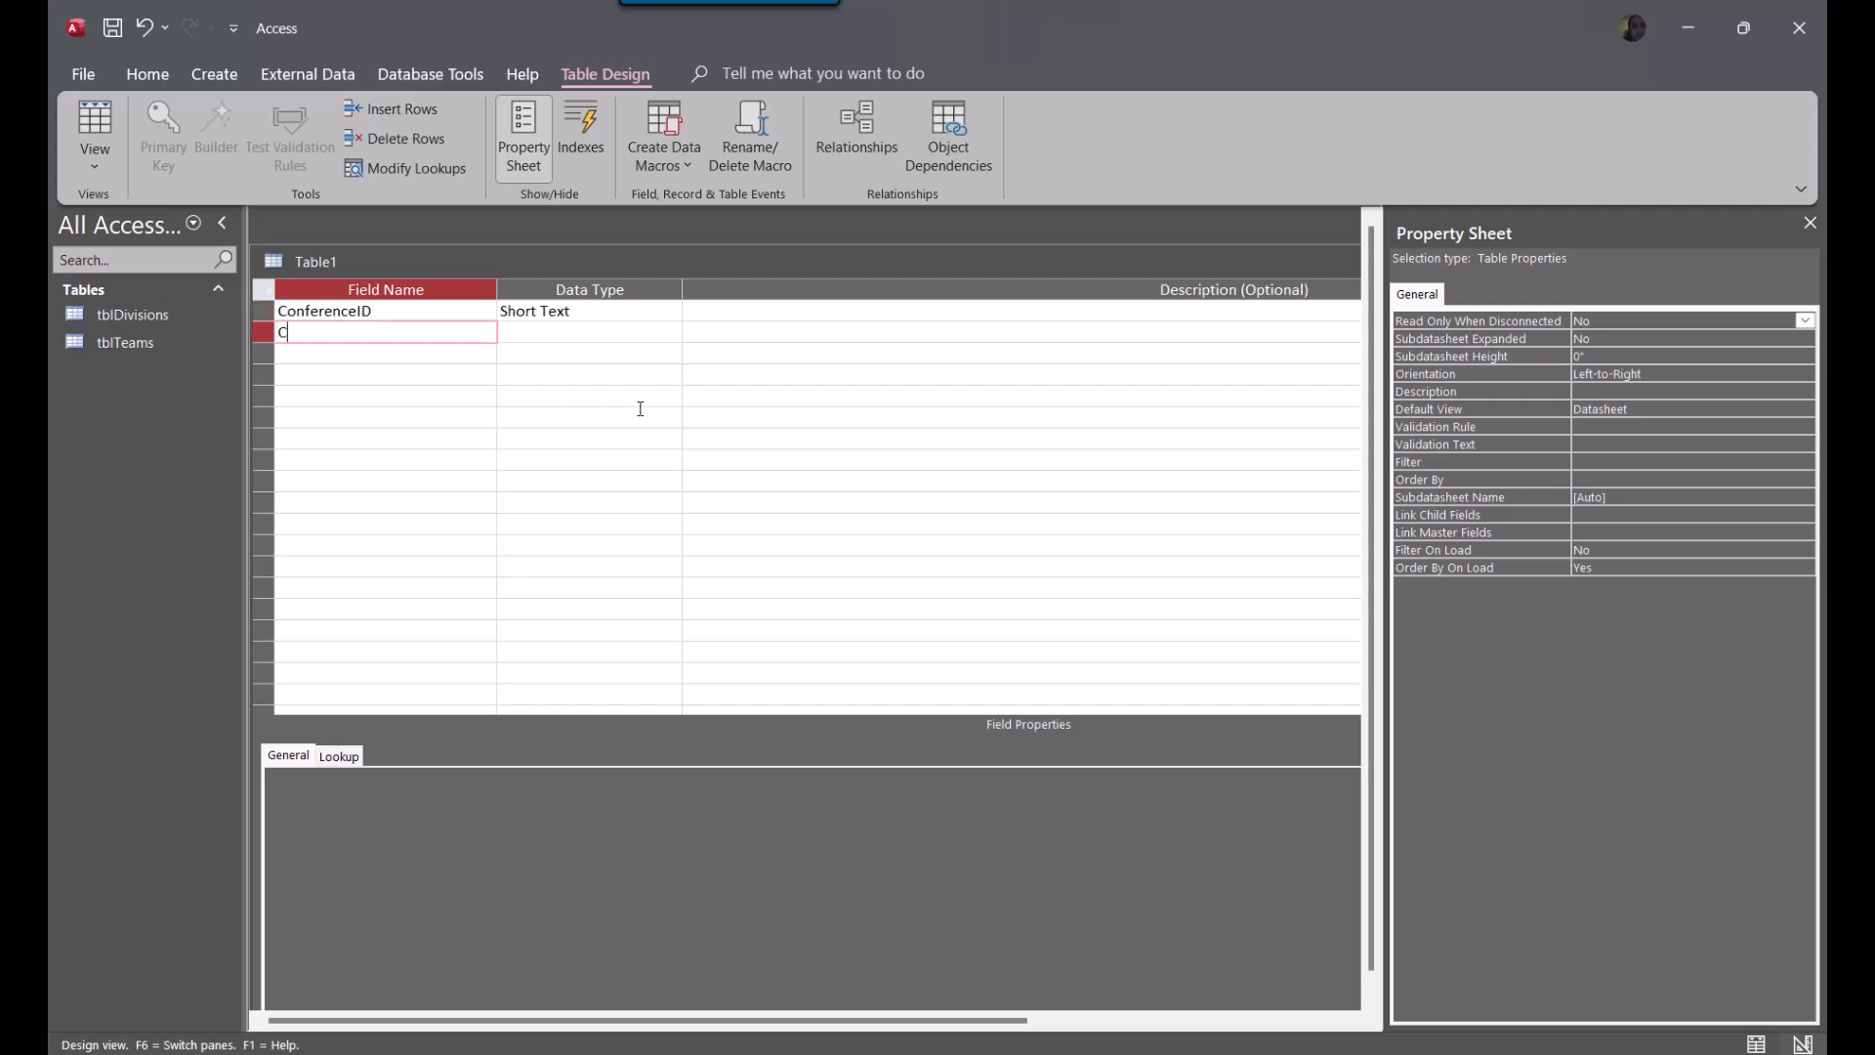
text(Name)
key(Tab)
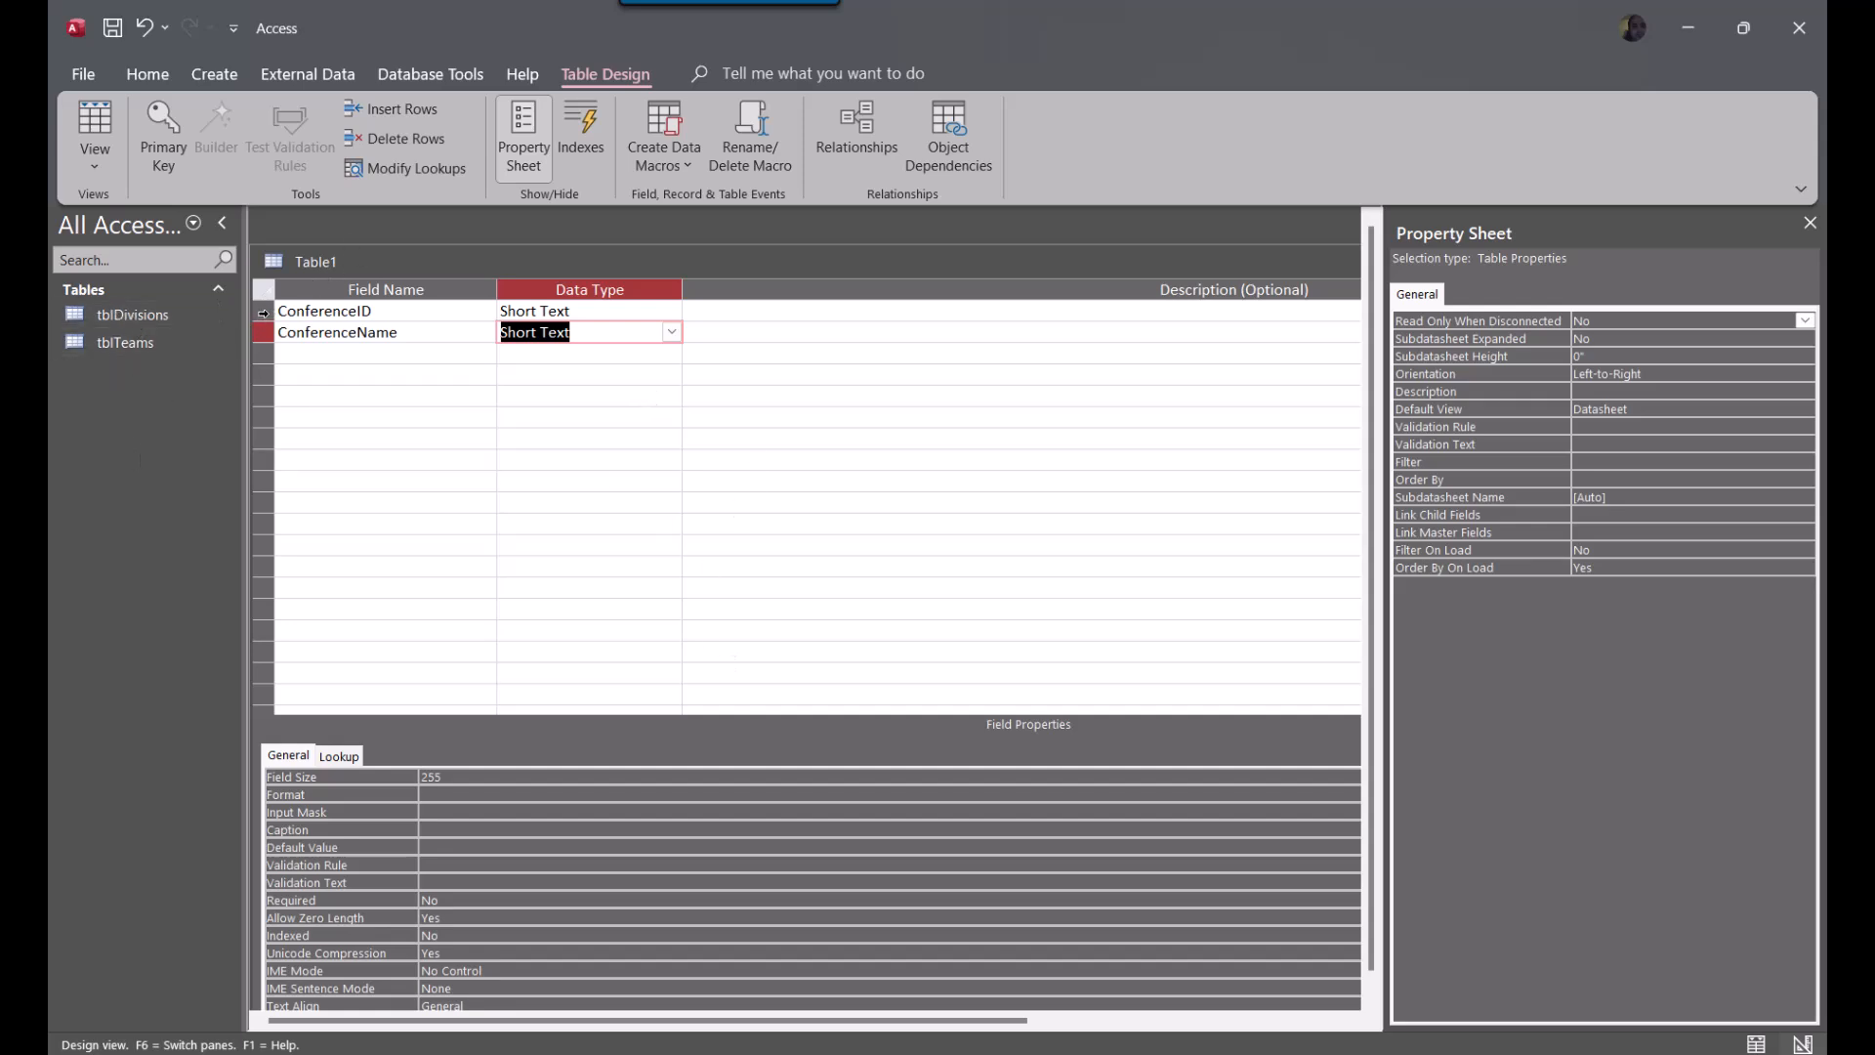
Make ConferenceID the primary key and set its data type to Number
click(267, 312)
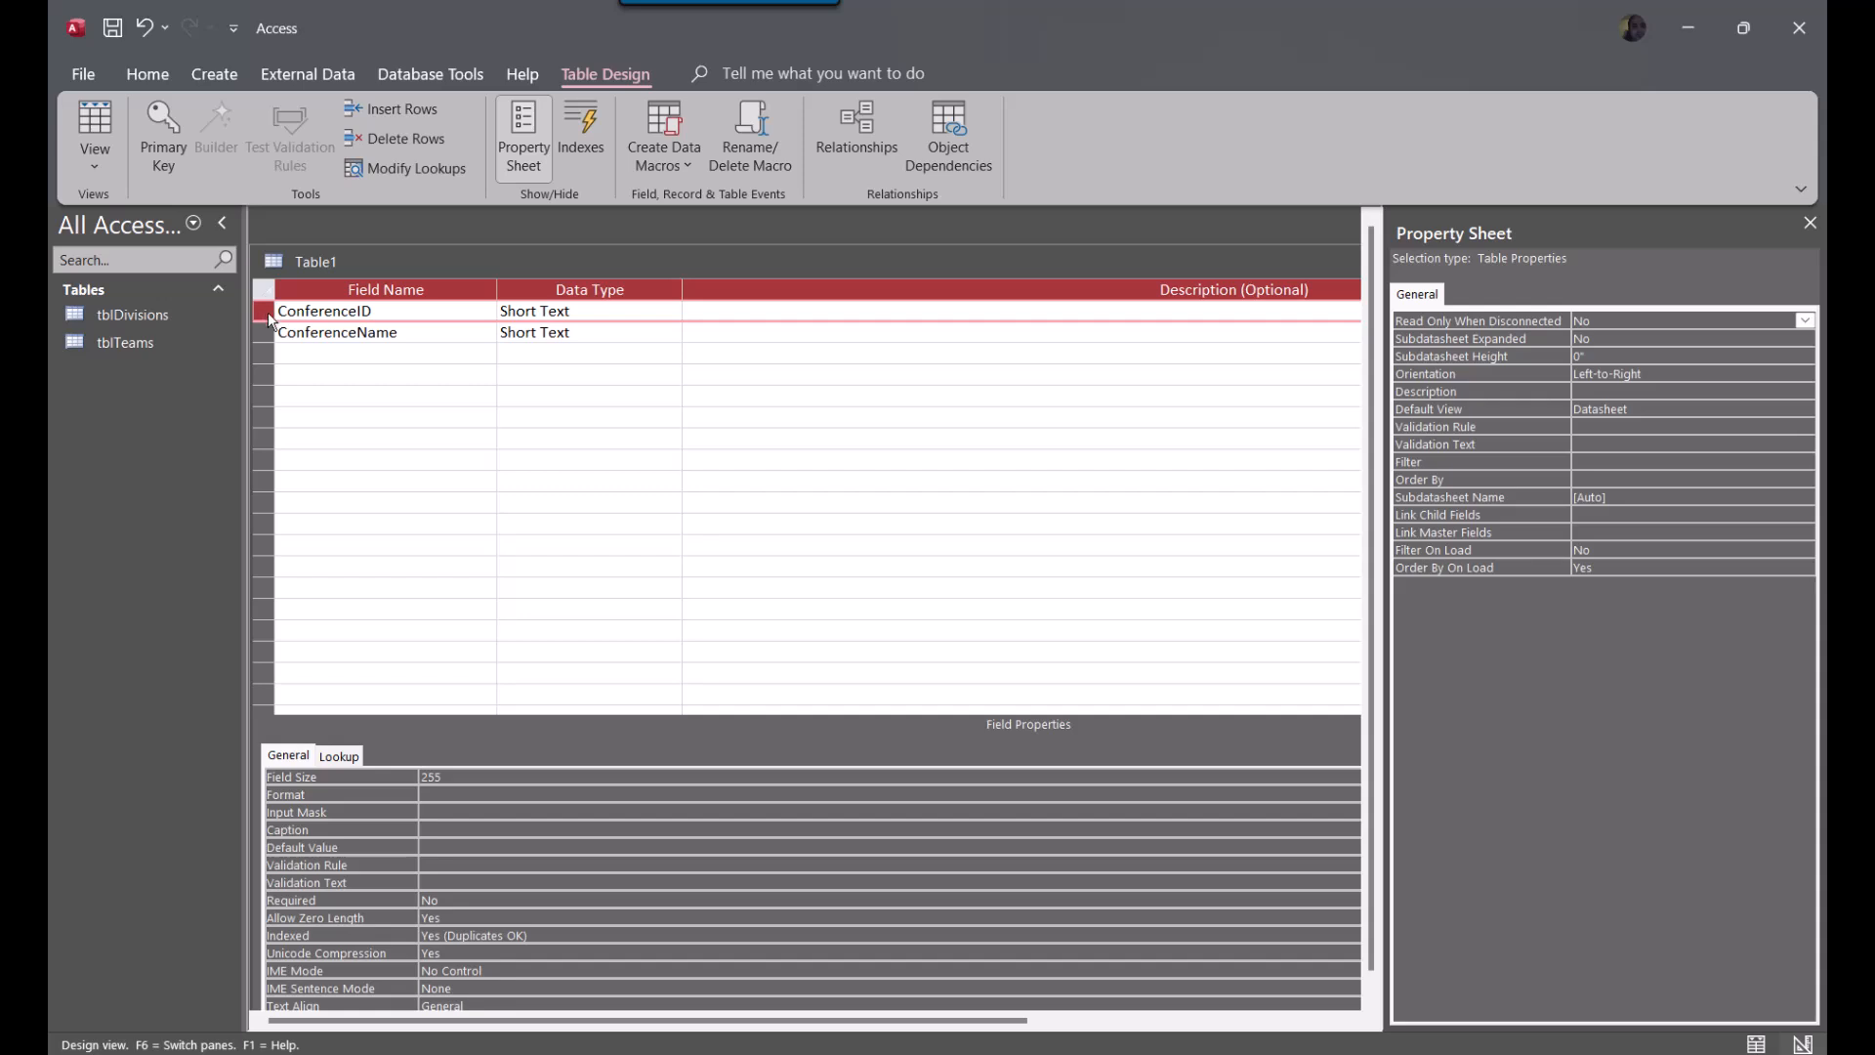
right_click(269, 312)
click(313, 333)
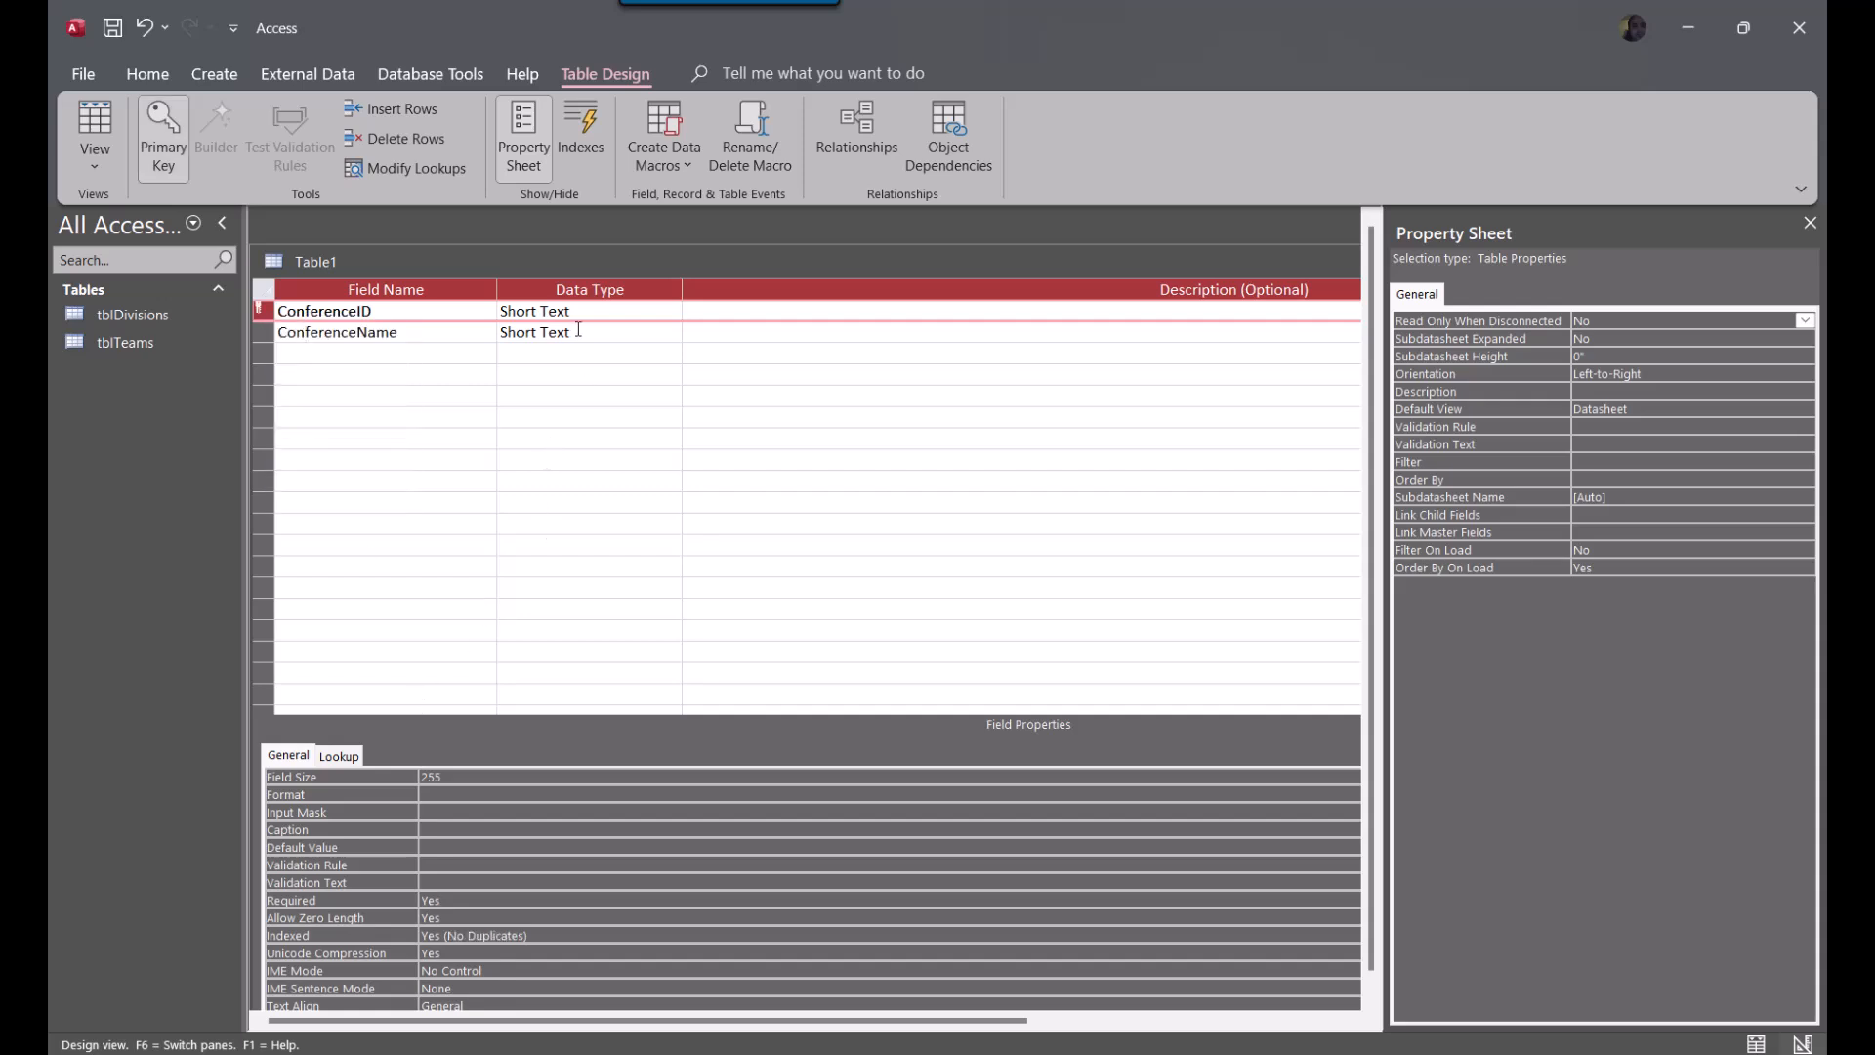
click(639, 312)
click(673, 311)
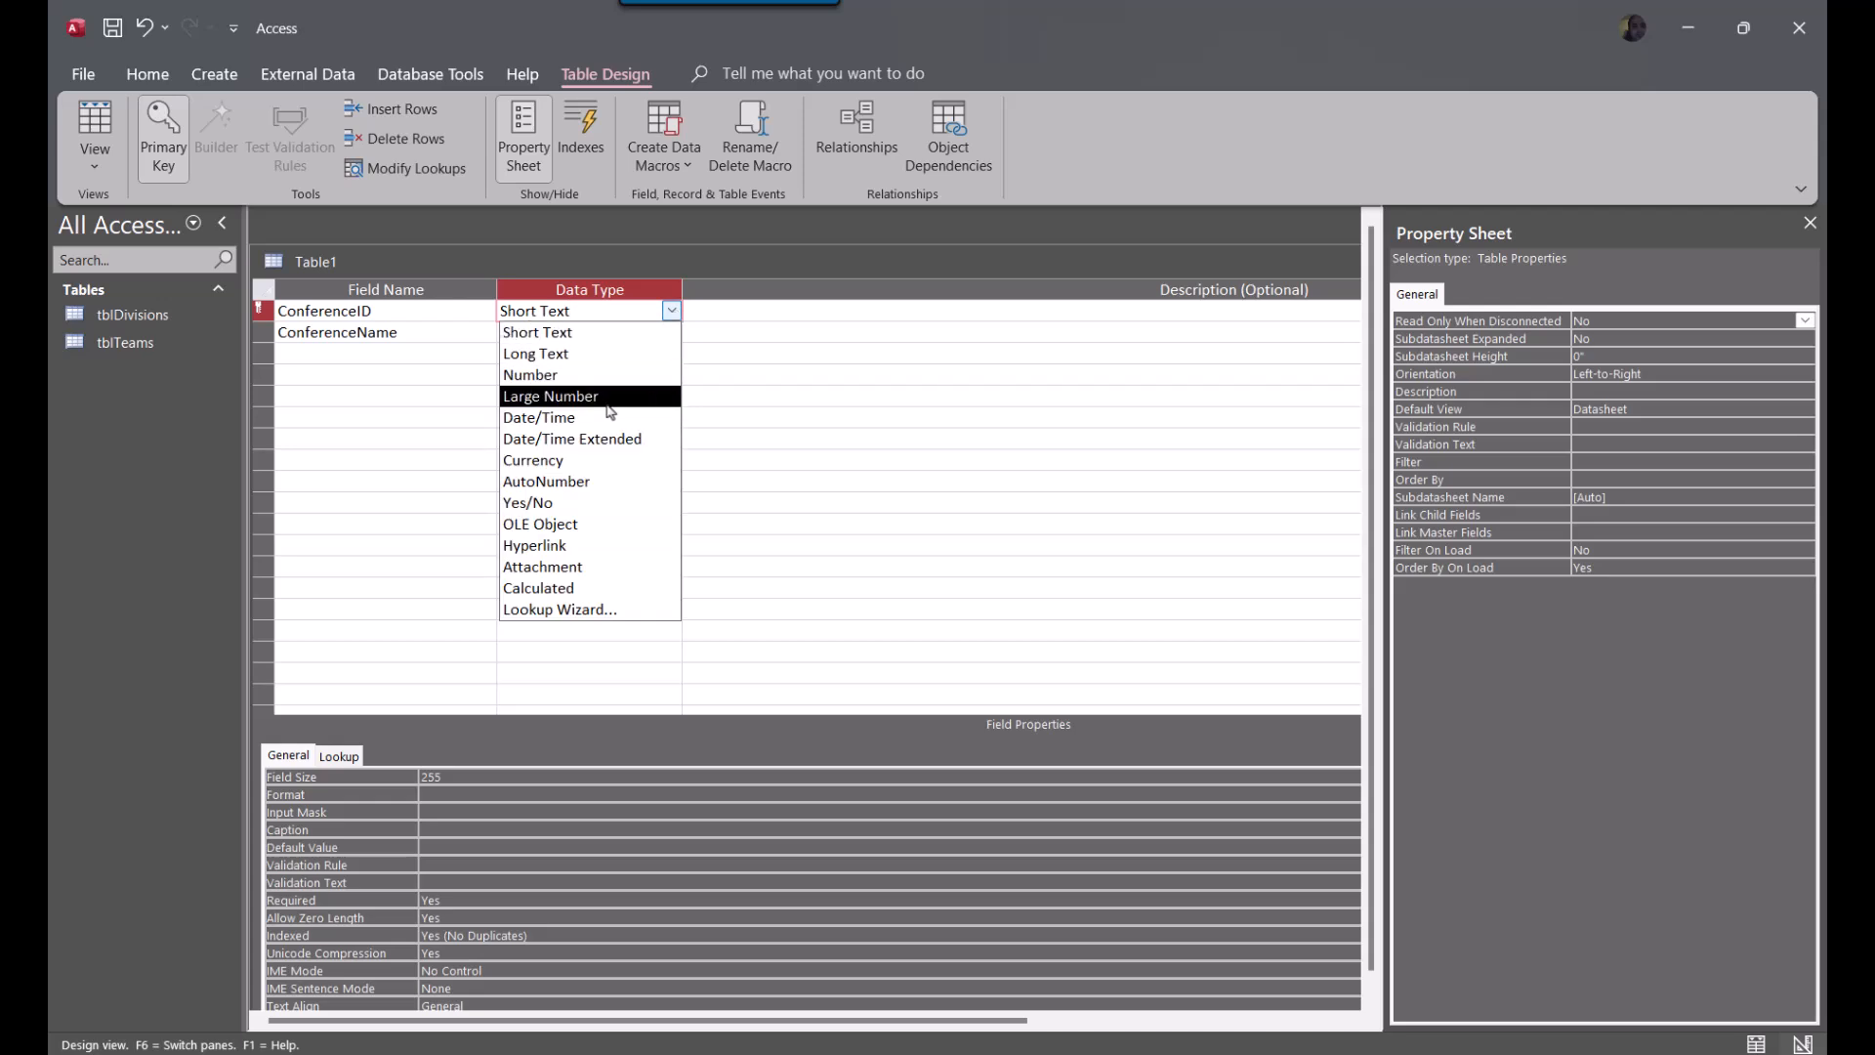
click(611, 377)
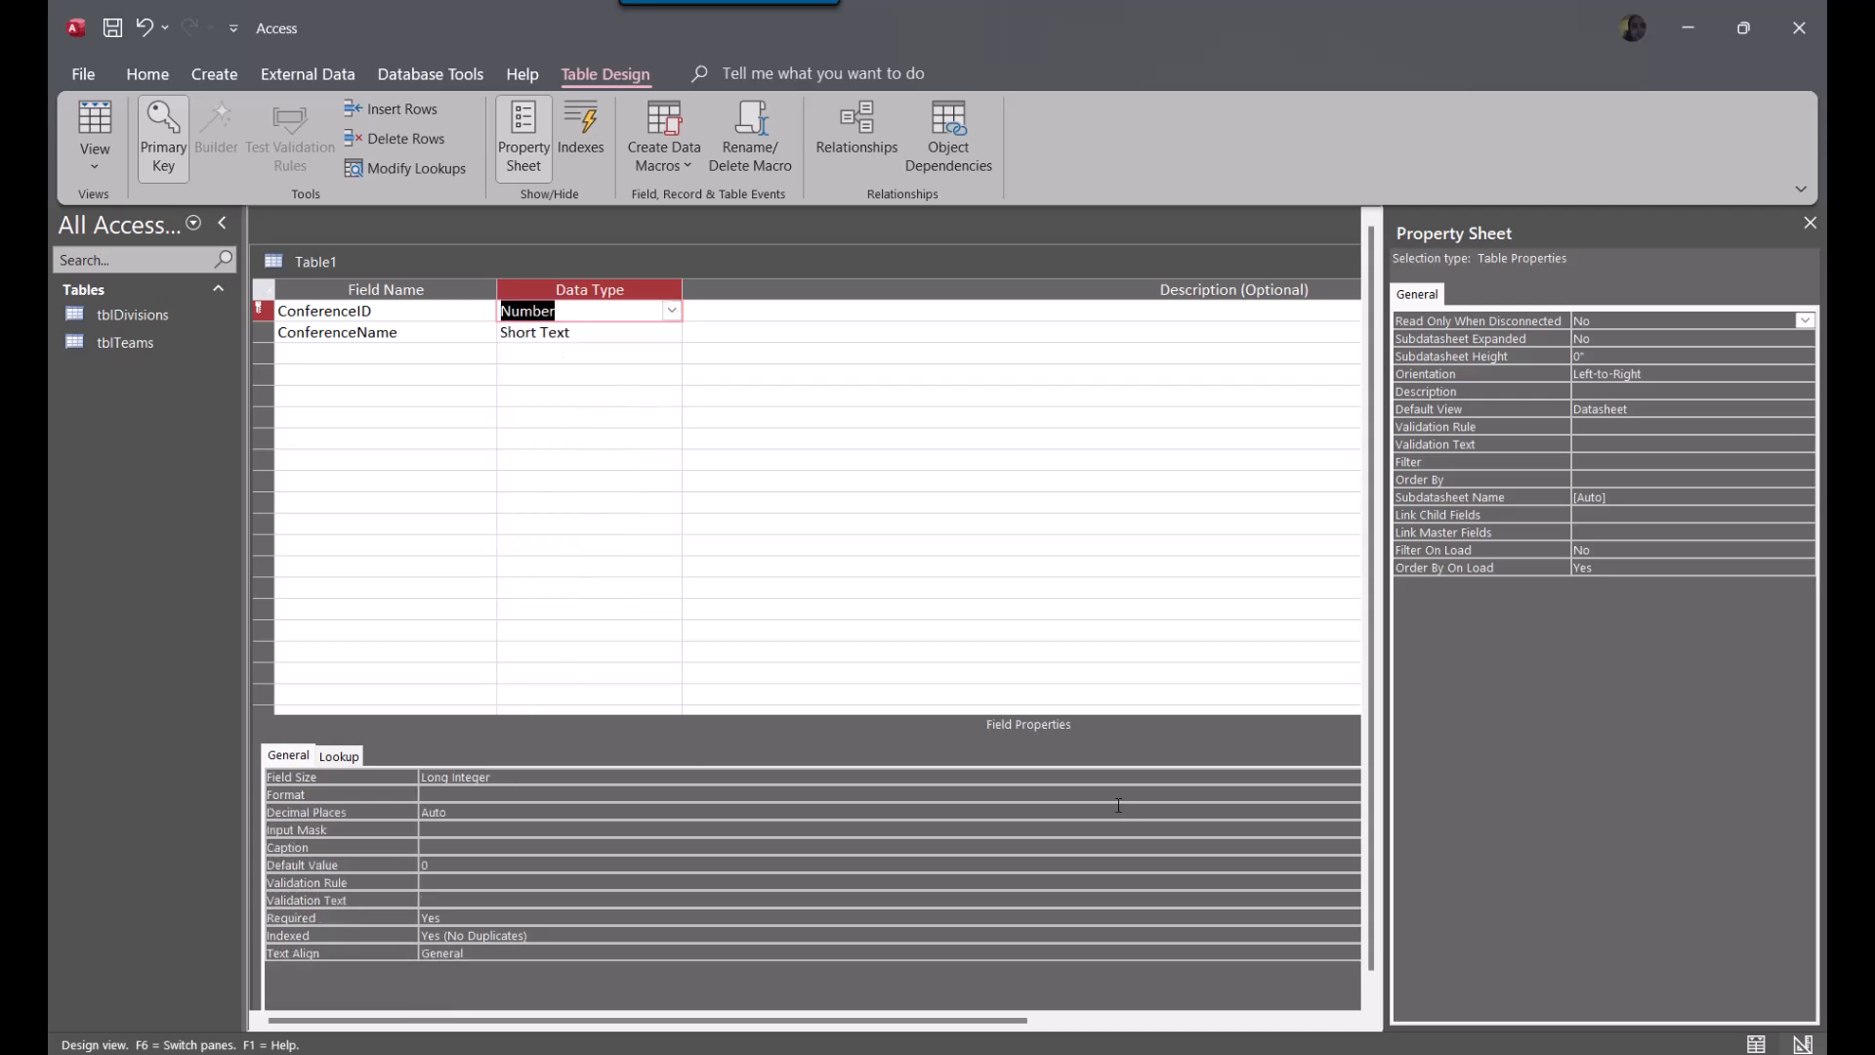
Narrow the Property Sheet to give the table design more room
click(1102, 776)
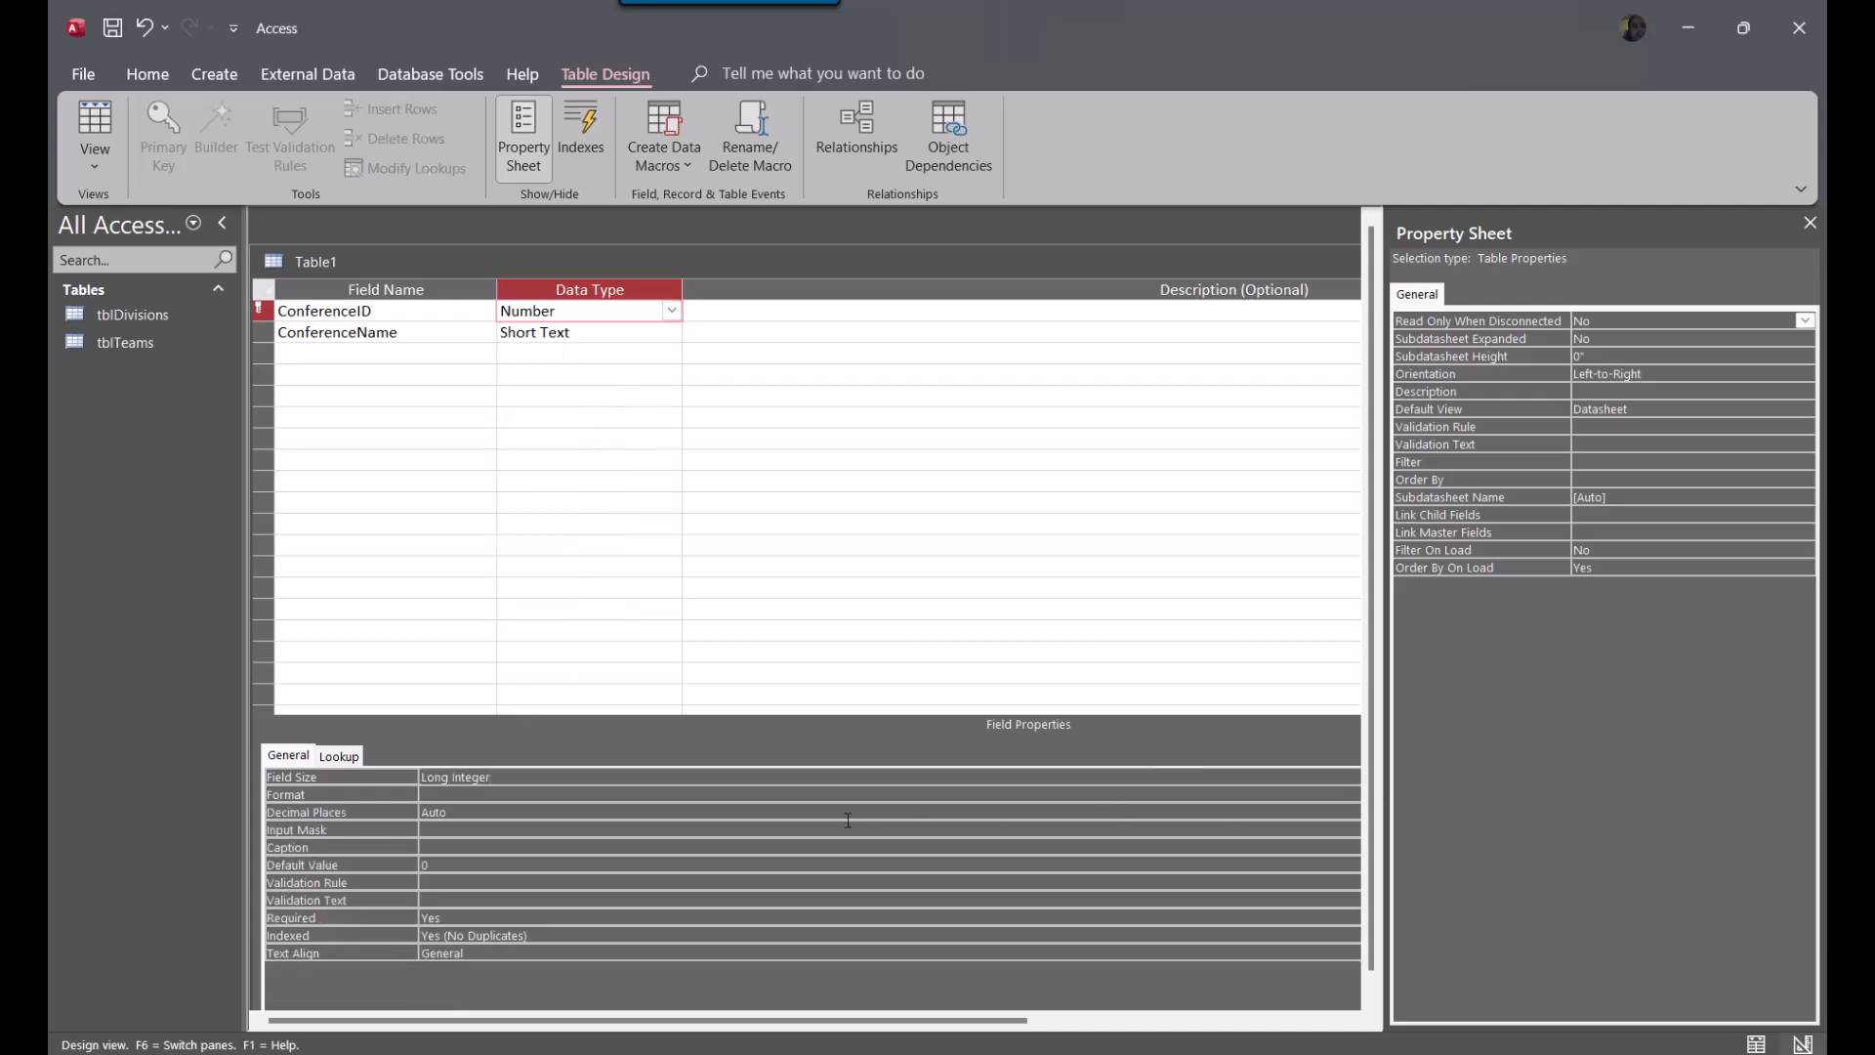
drag(1387, 714, 1641, 713)
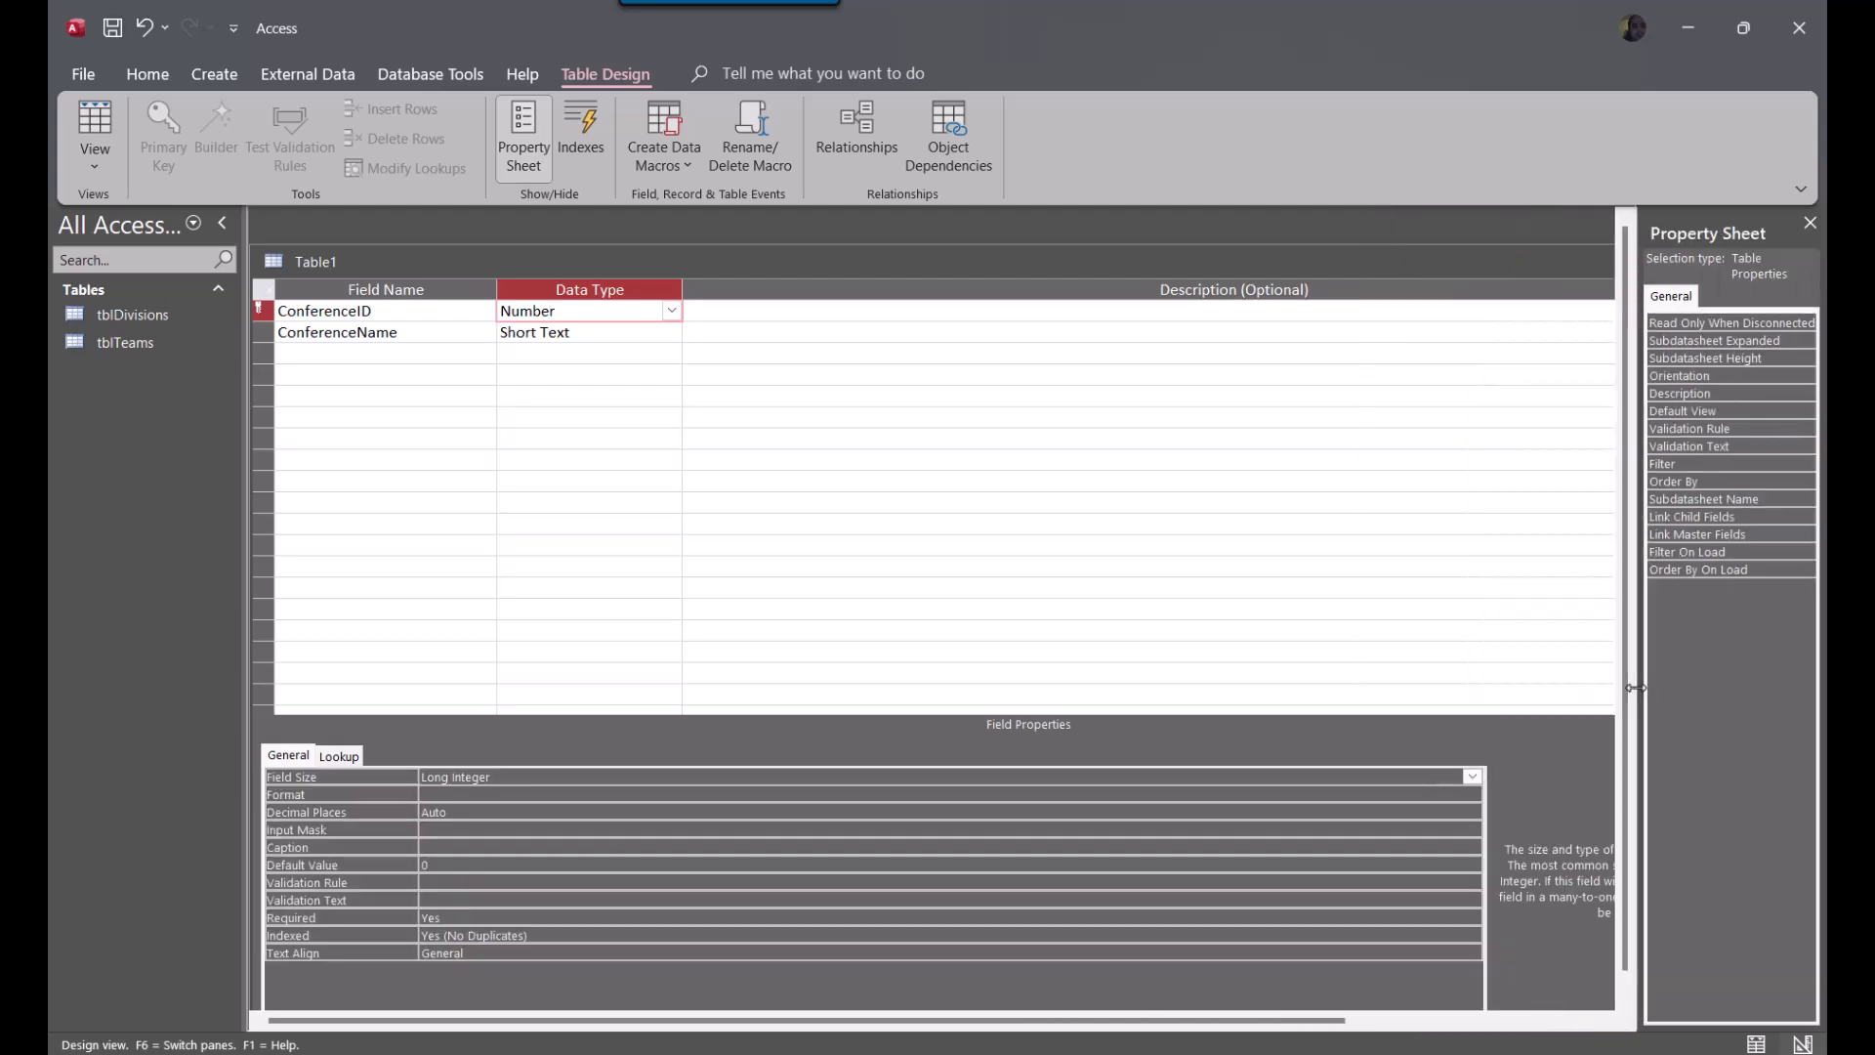
click(410, 525)
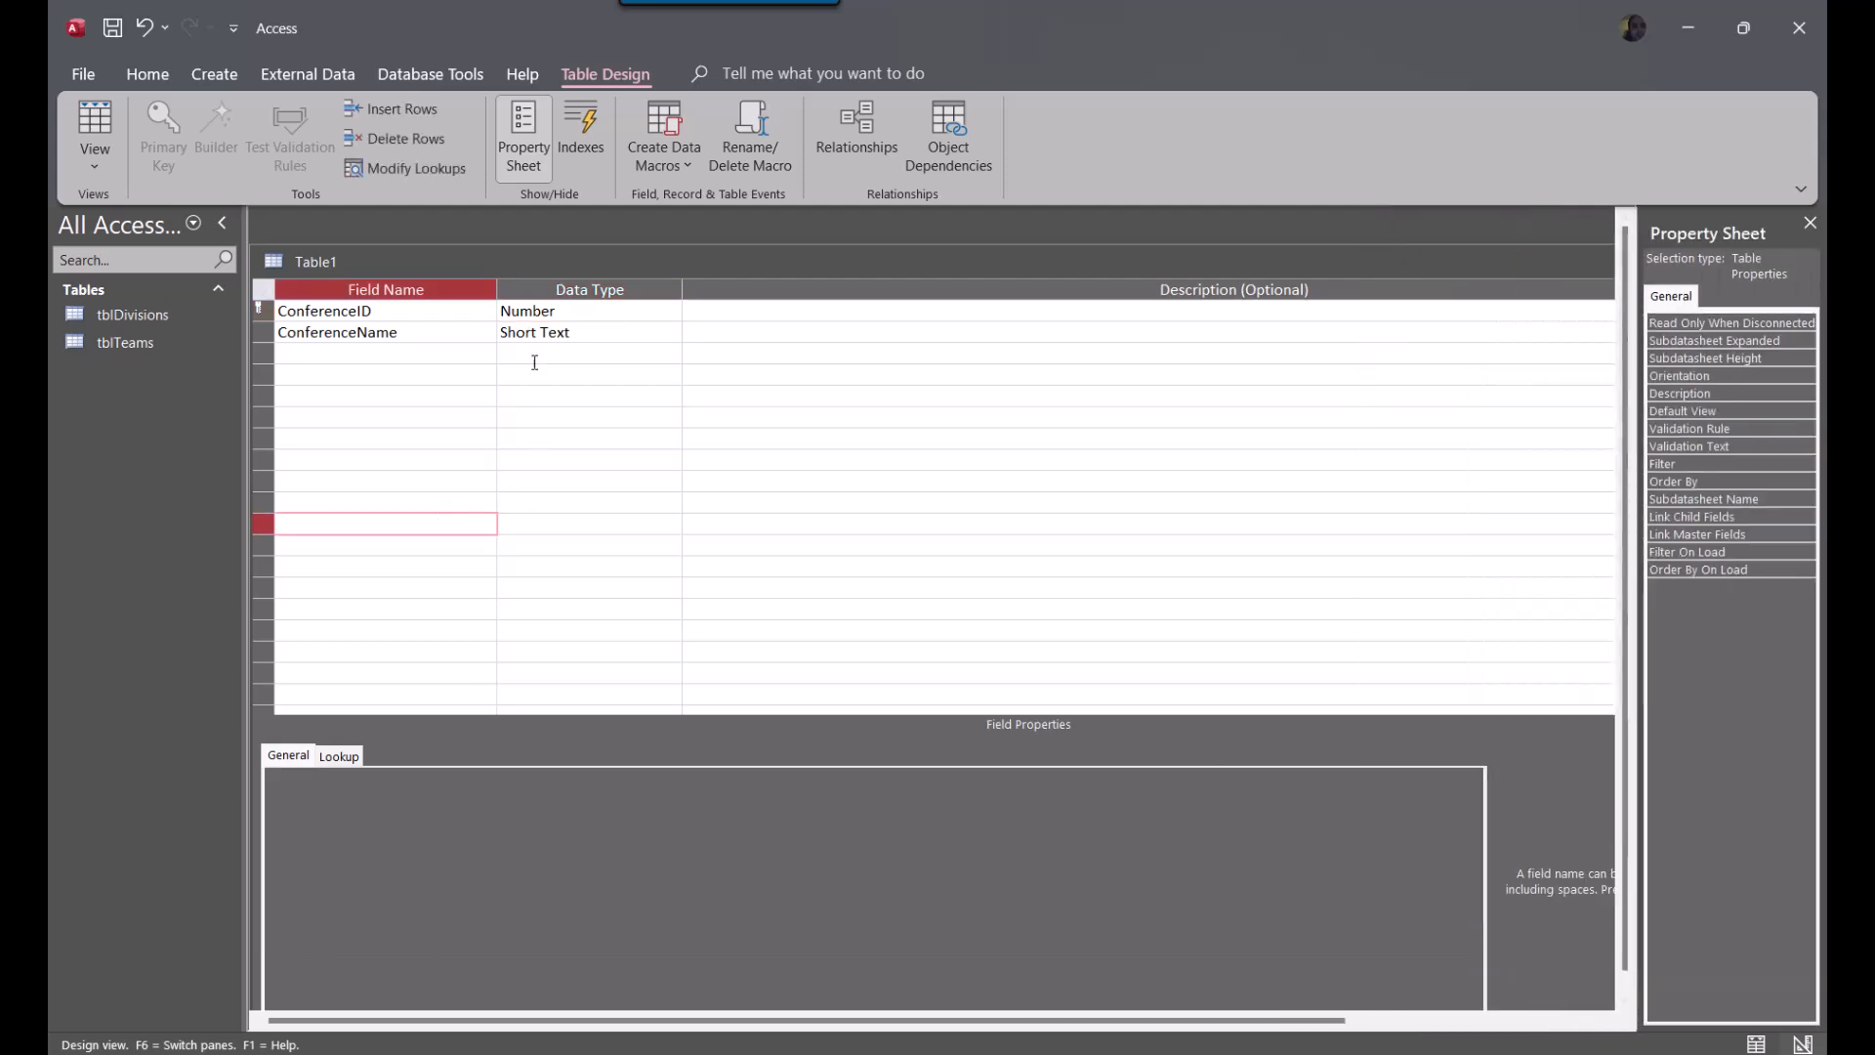
Close the table design and save the table under the name tblConferences
drag(1001, 264, 928, 459)
click(1028, 481)
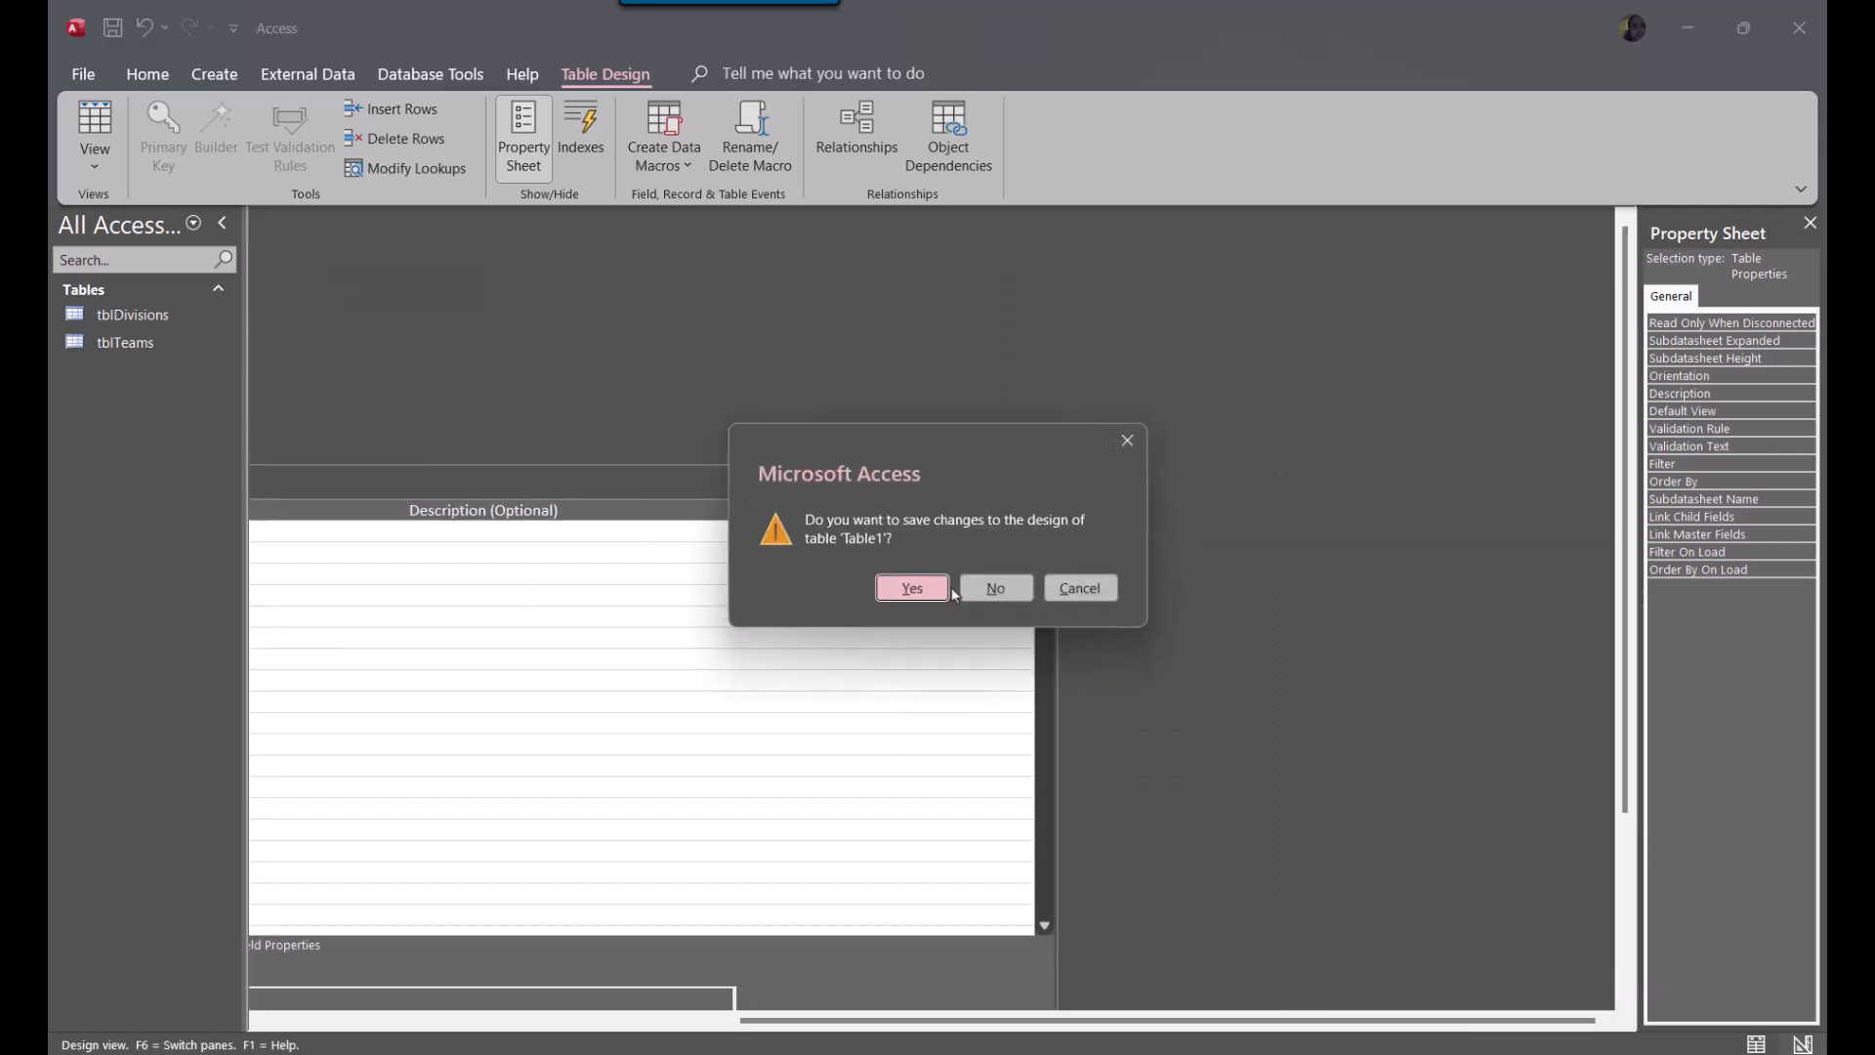
click(918, 589)
text(tb)
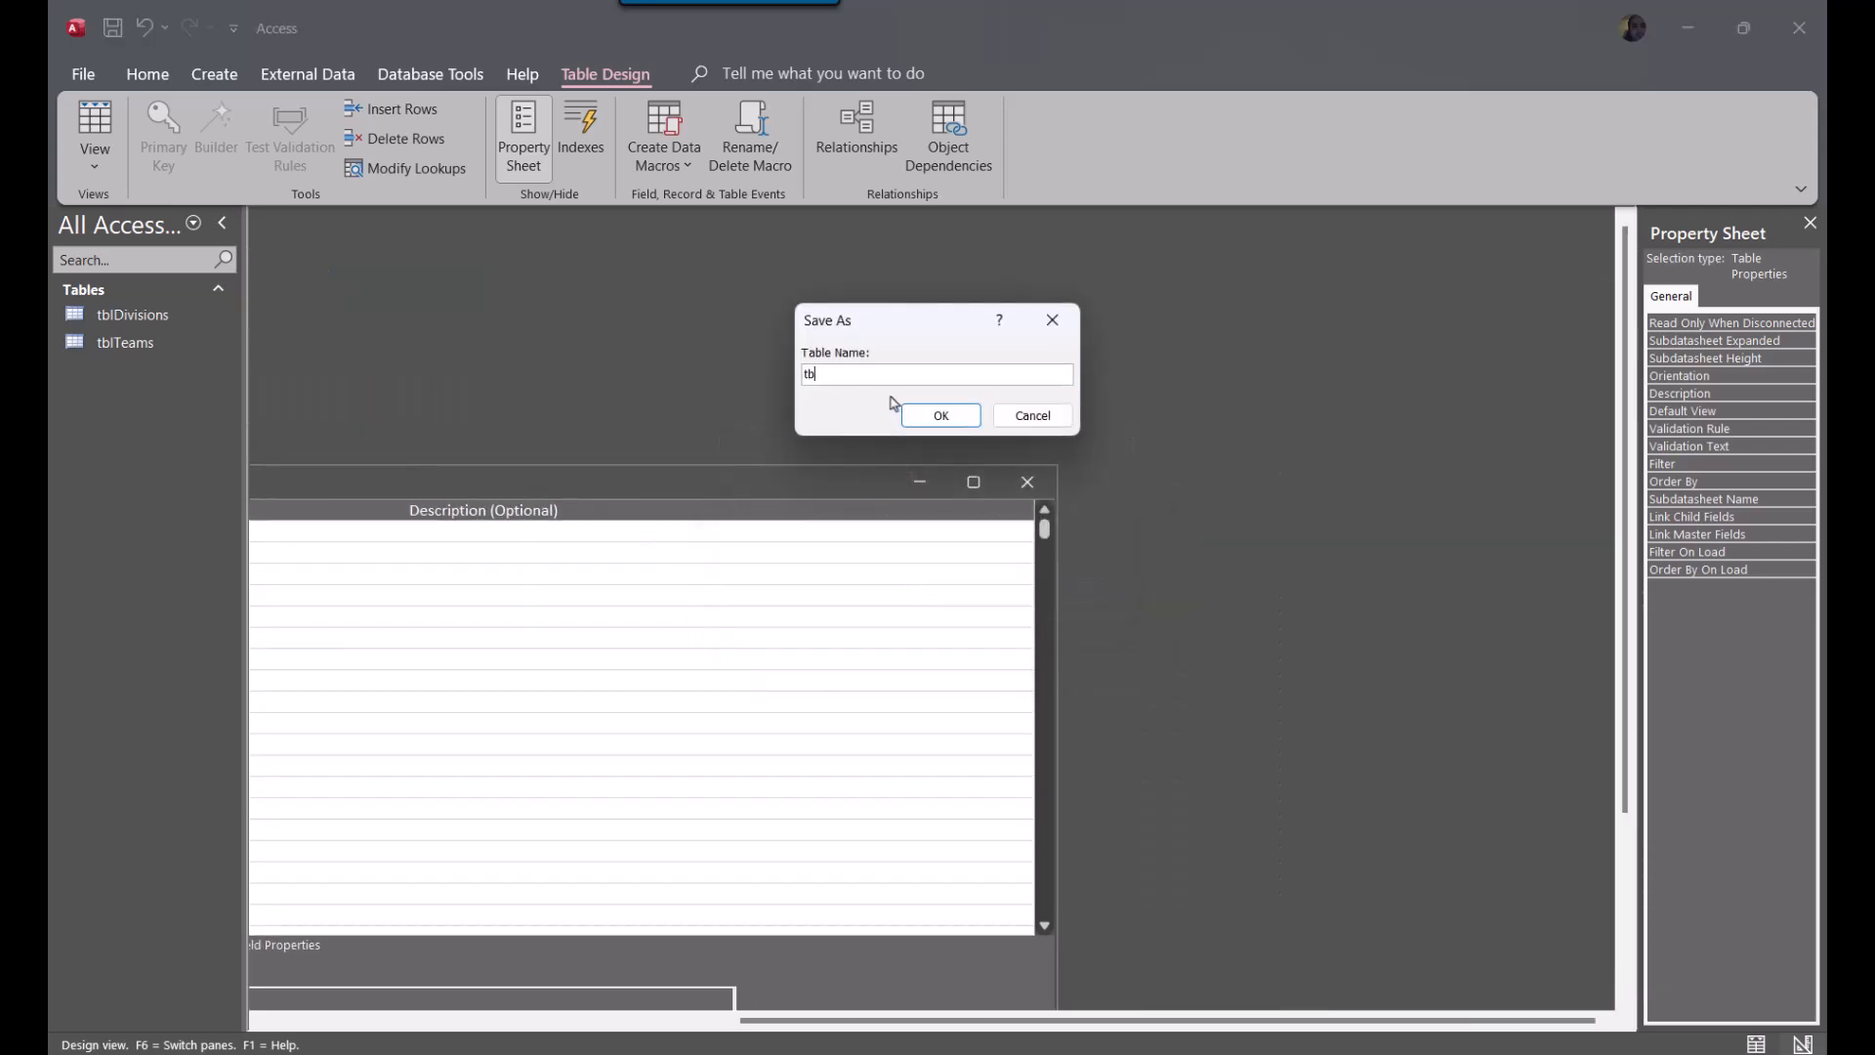
text(lConferences)
key(Return)
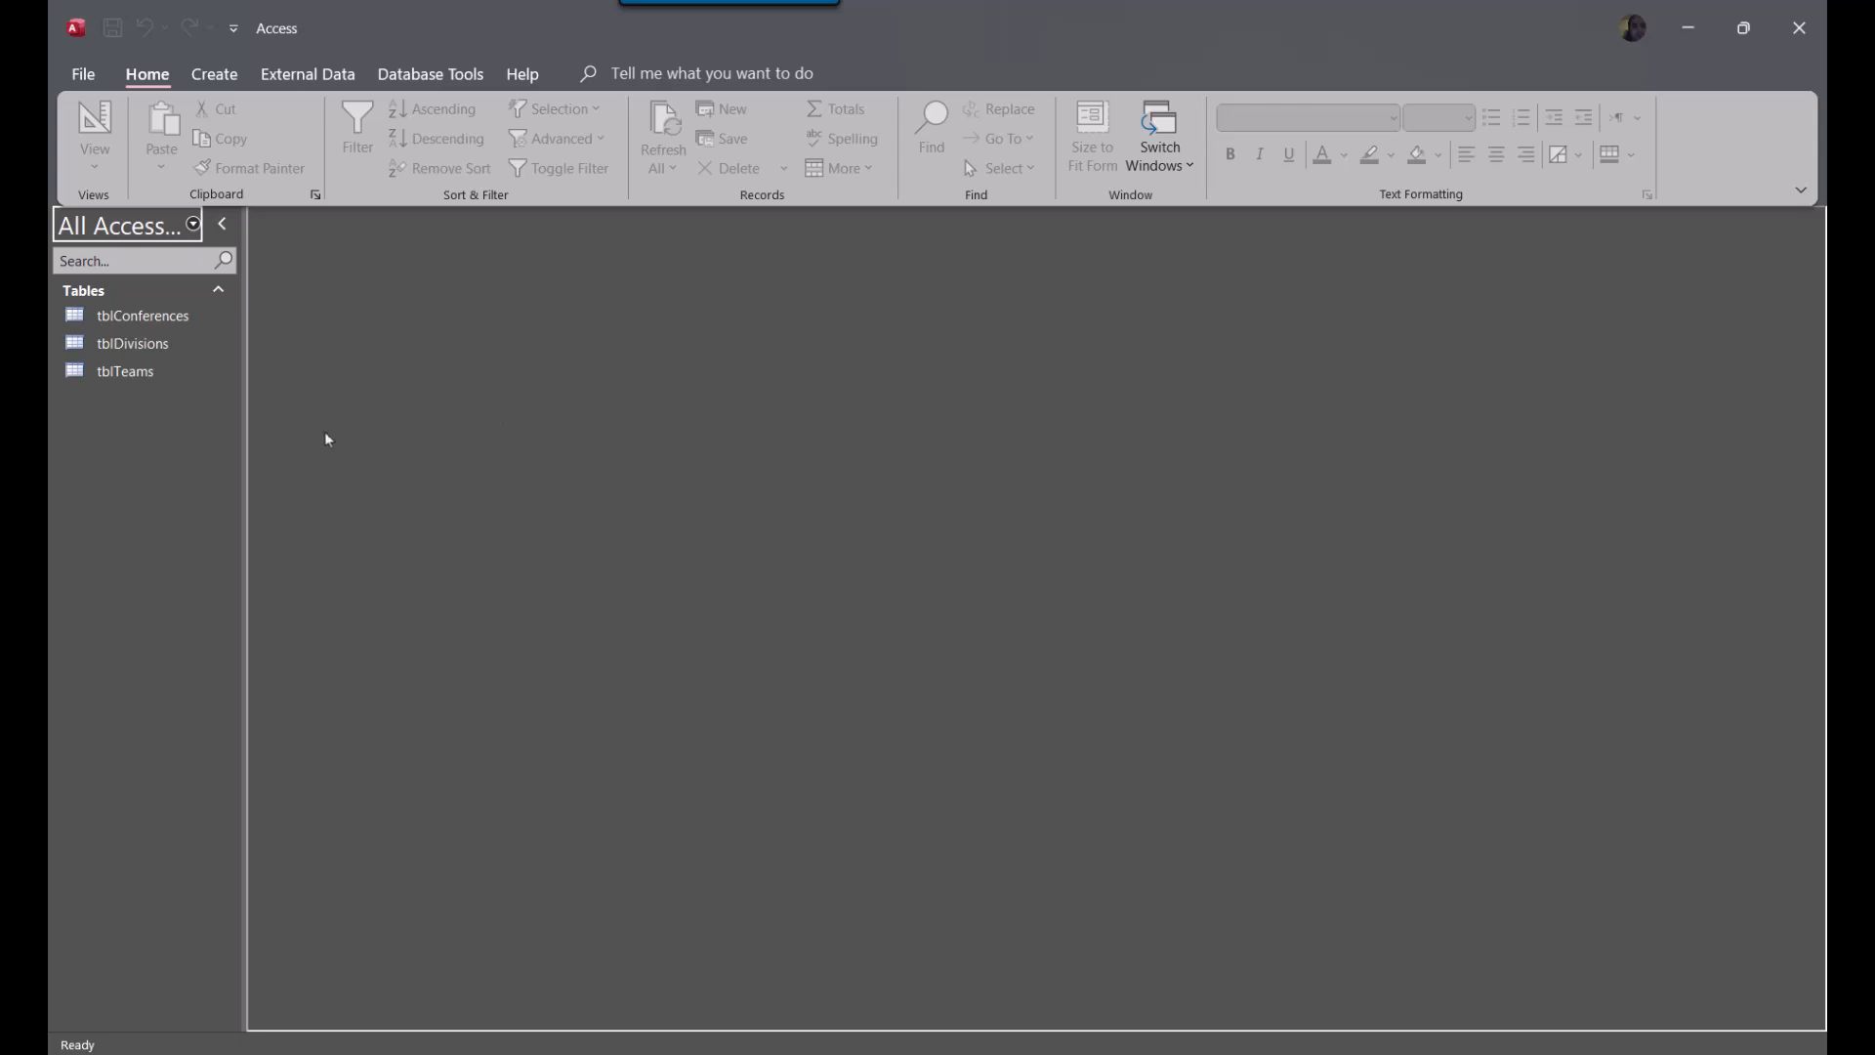
Open the Relationships window and add tblConferences, tblDivisions and tblTeams to the layout
click(431, 75)
click(350, 416)
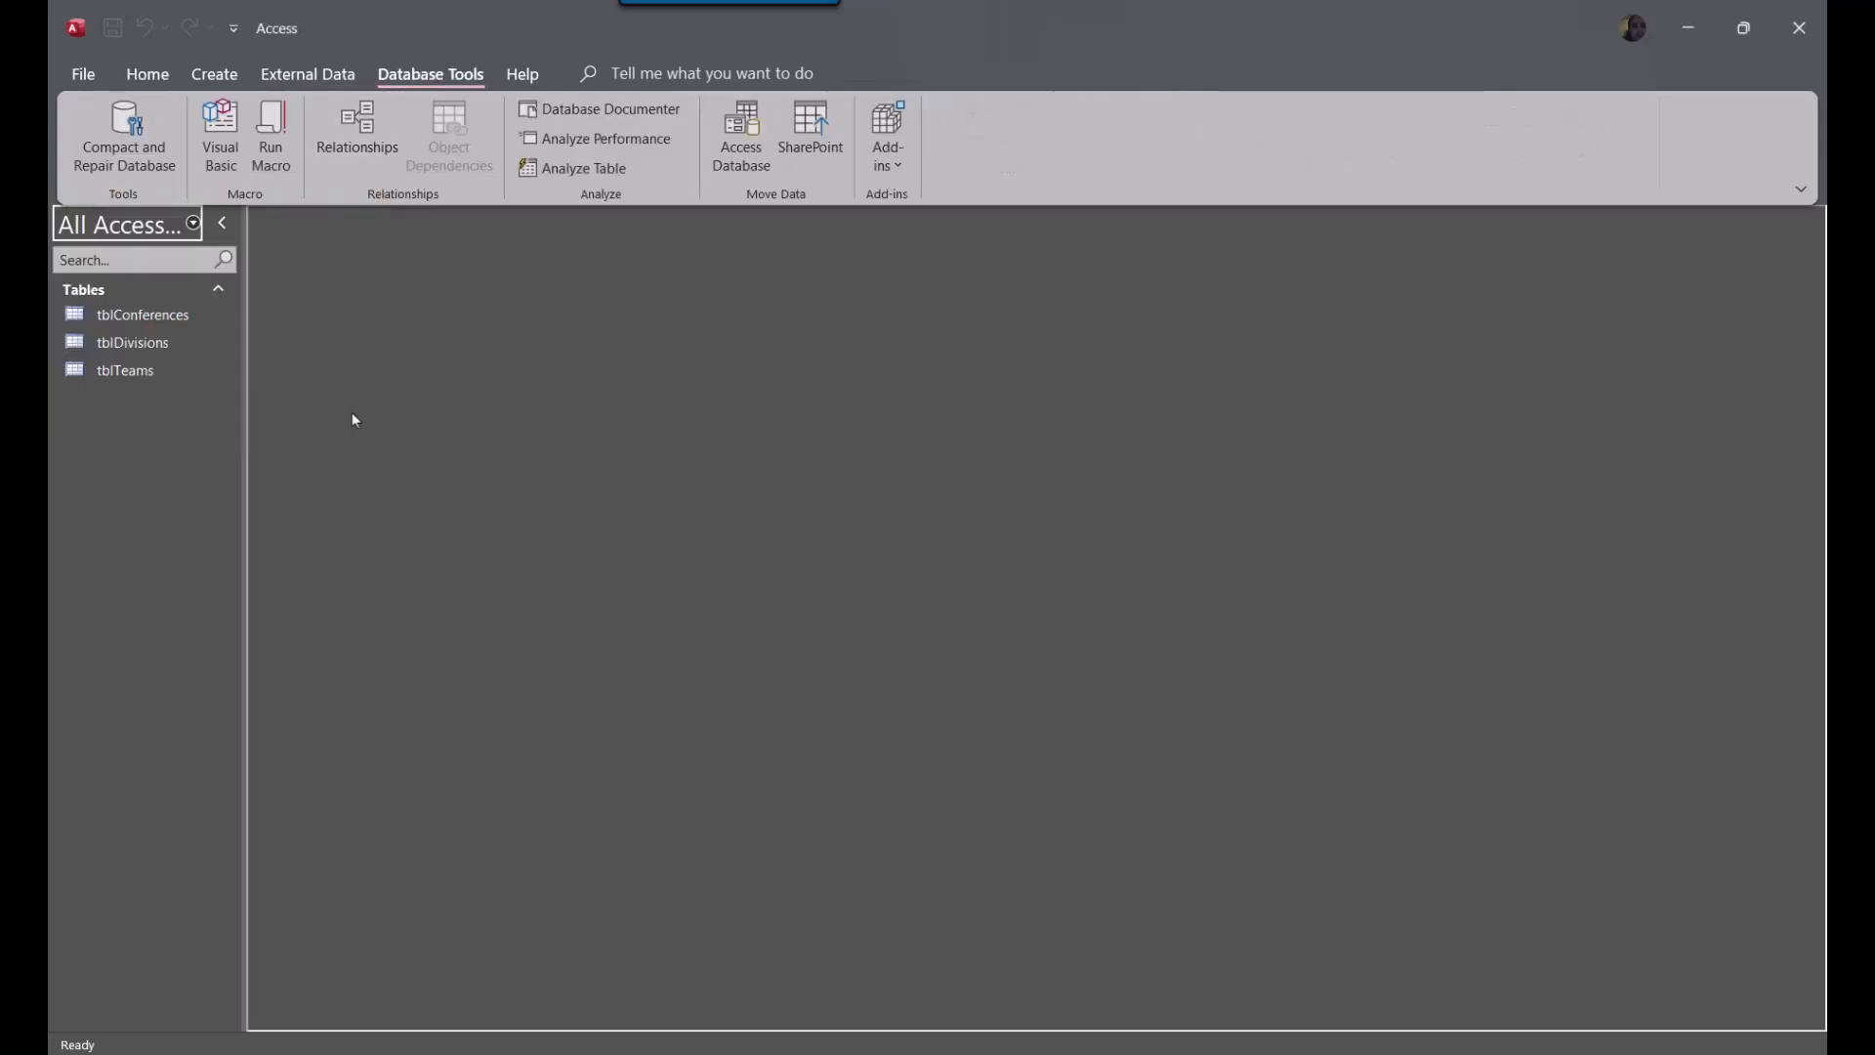
click(355, 119)
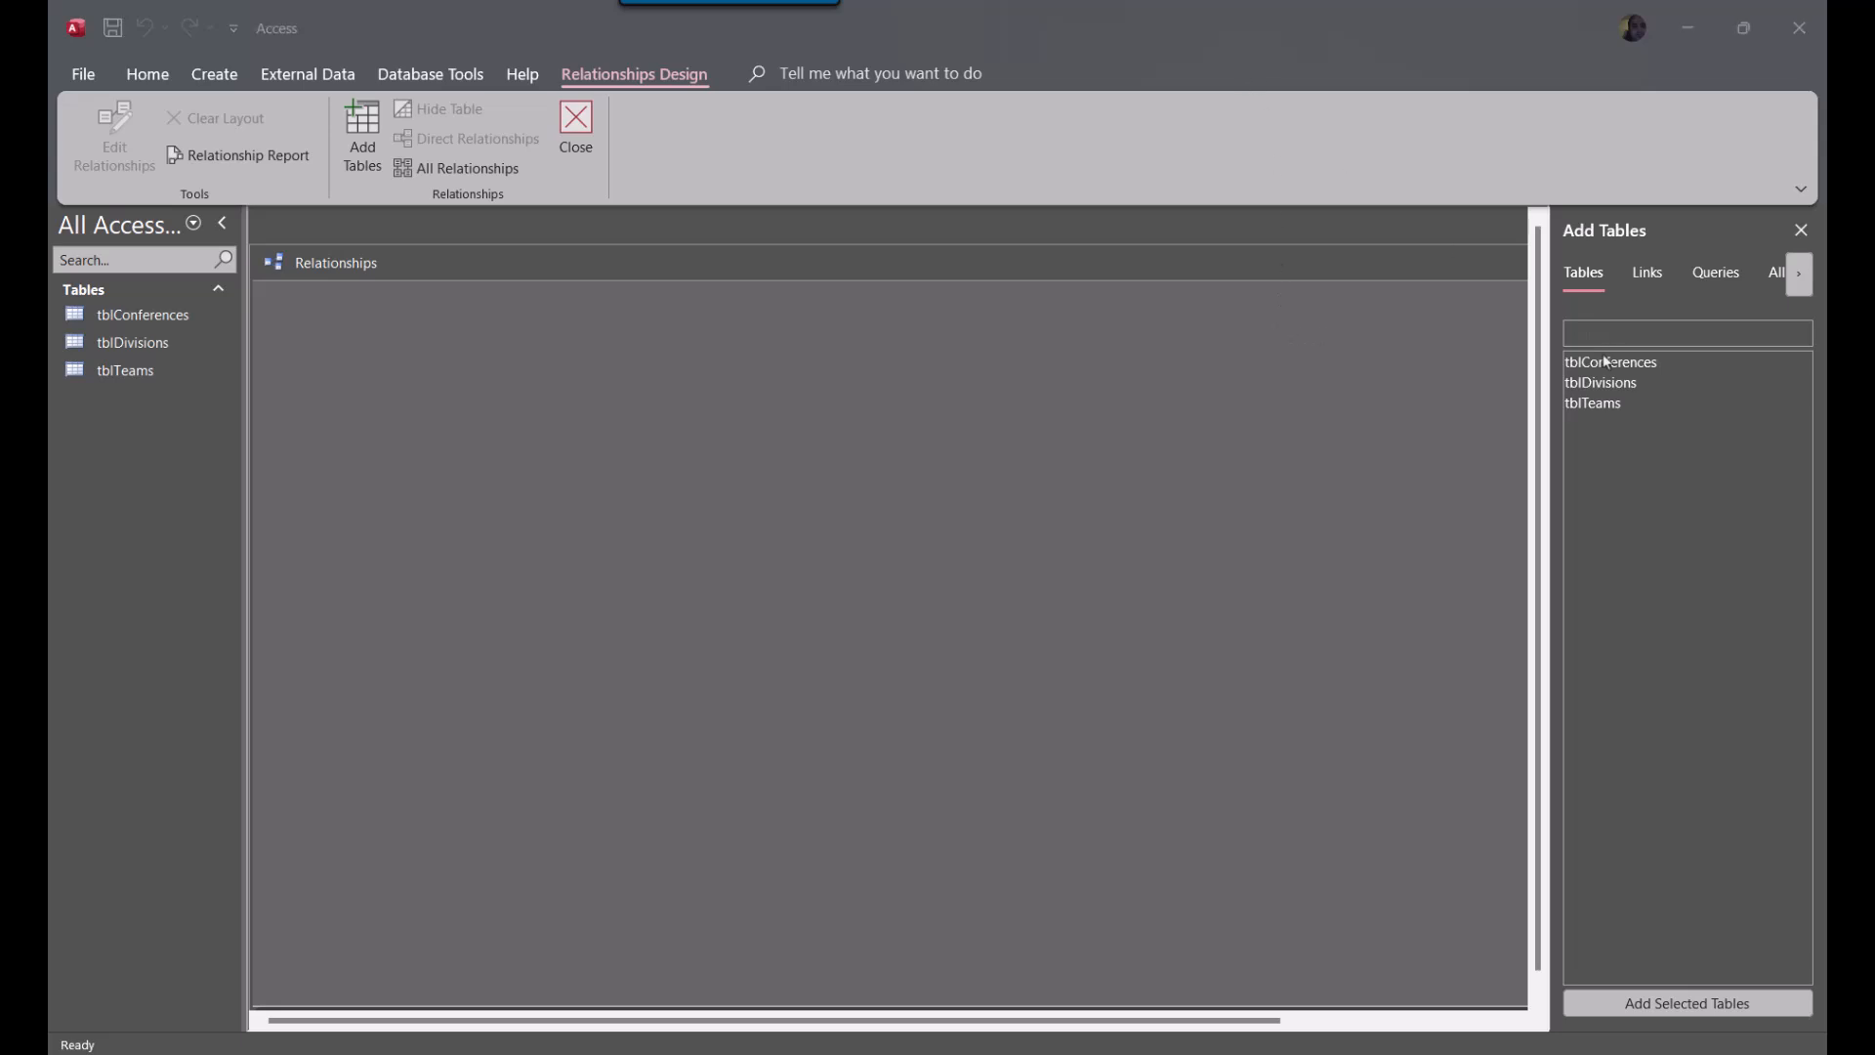
click(1607, 404)
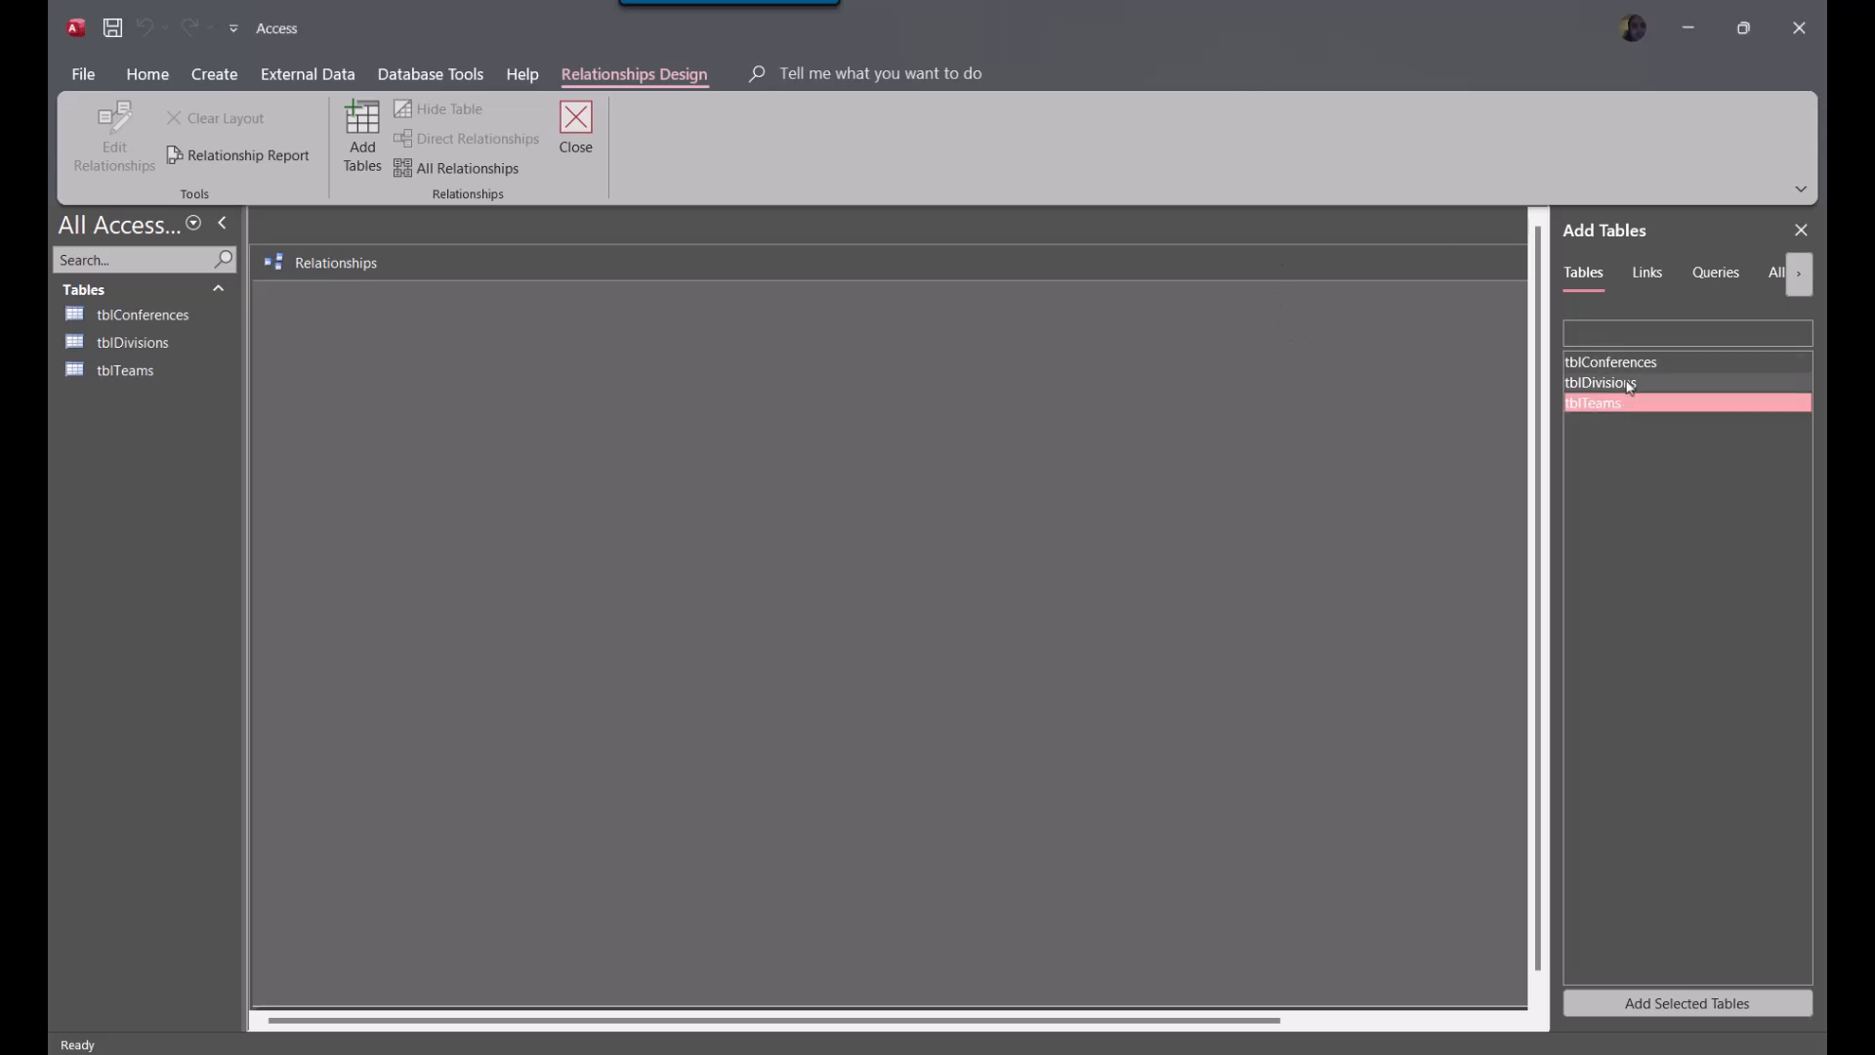
ctrl+click(1627, 367)
ctrl+click(1618, 384)
drag(1619, 384, 334, 389)
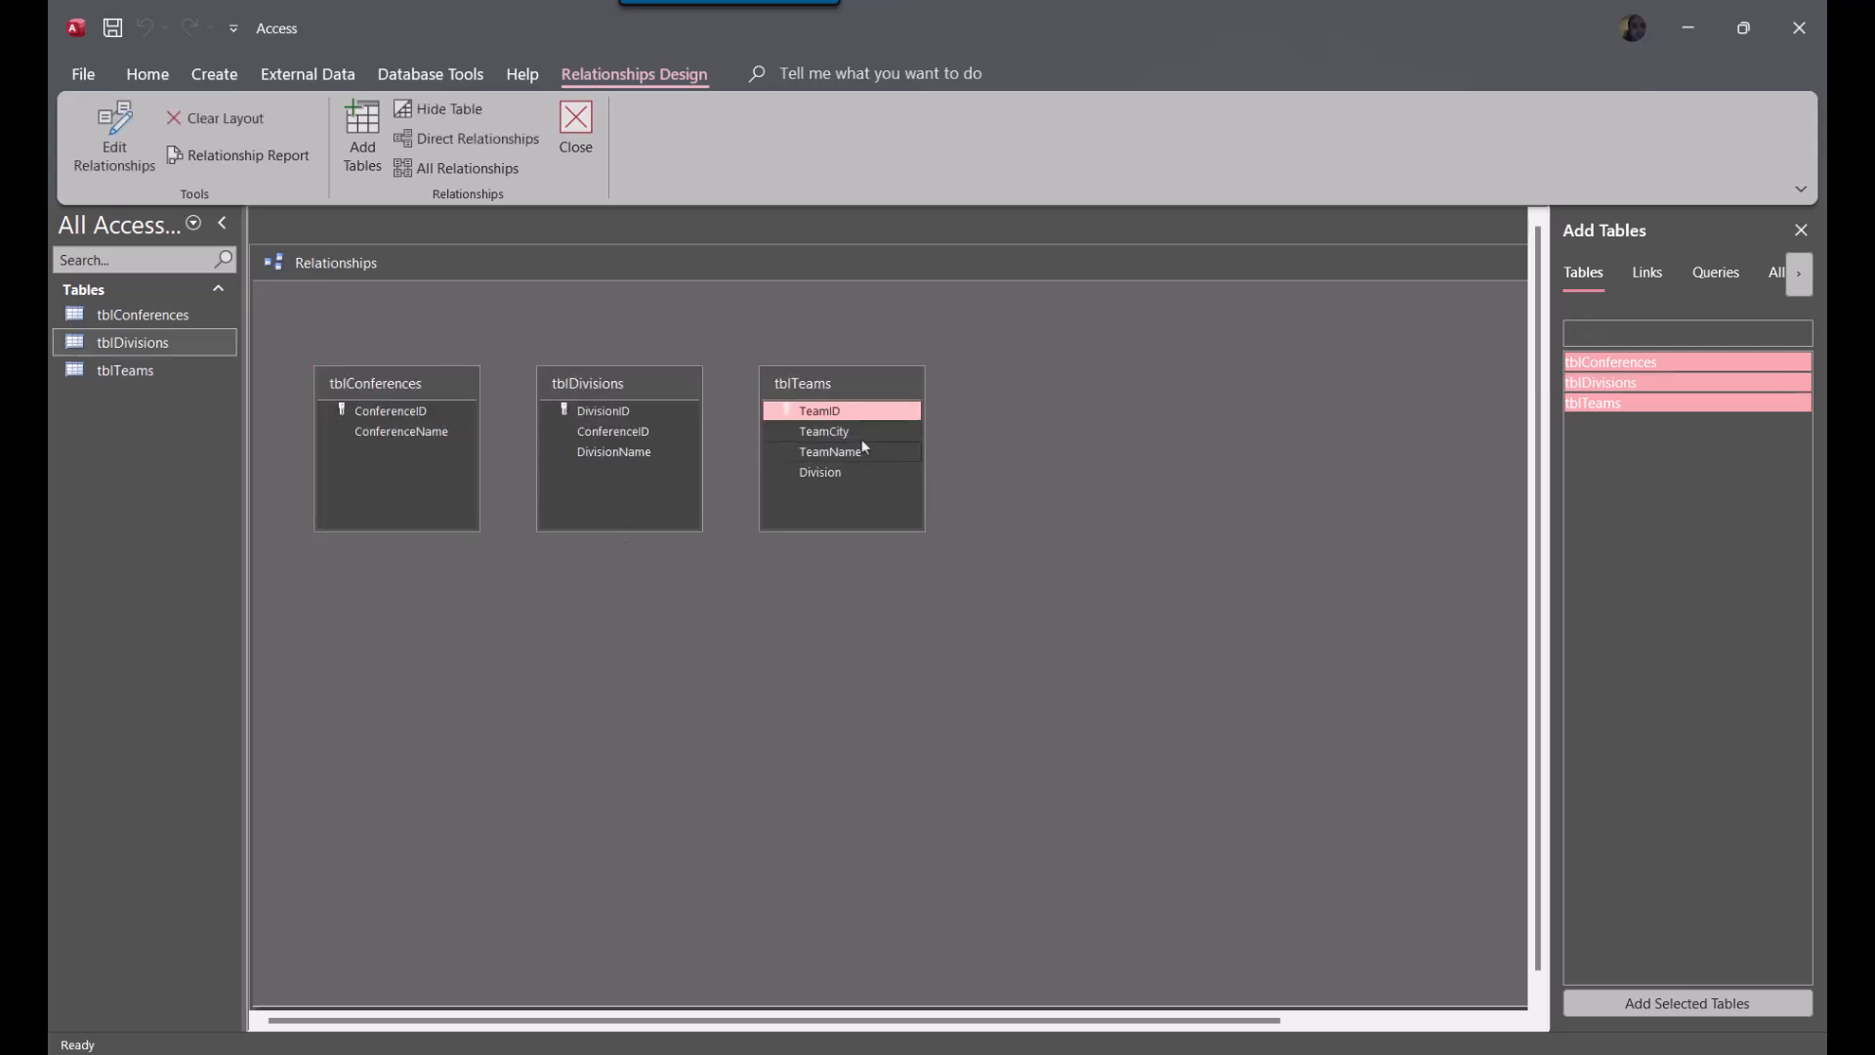
Relate DivisionID in tblDivisions to Division in tblTeams as a one-to-many relationship with referential integrity enforced
click(588, 411)
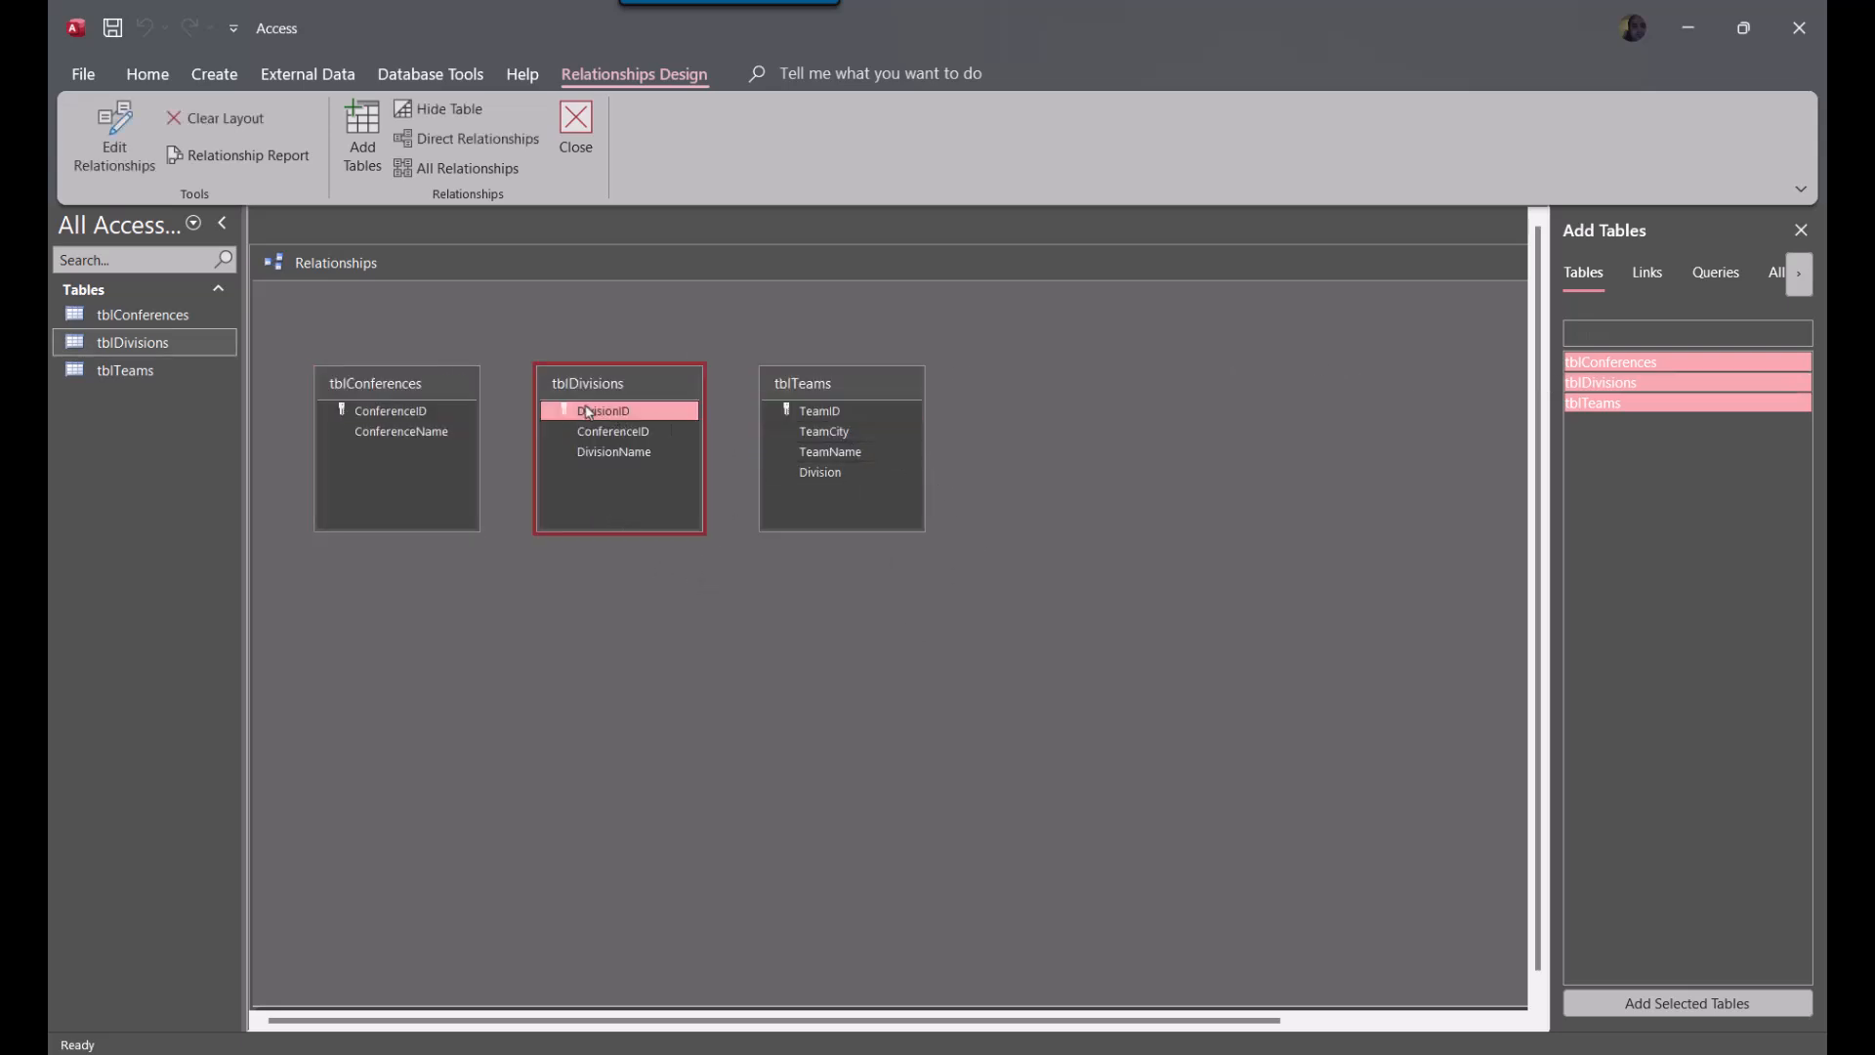
drag(588, 411, 837, 478)
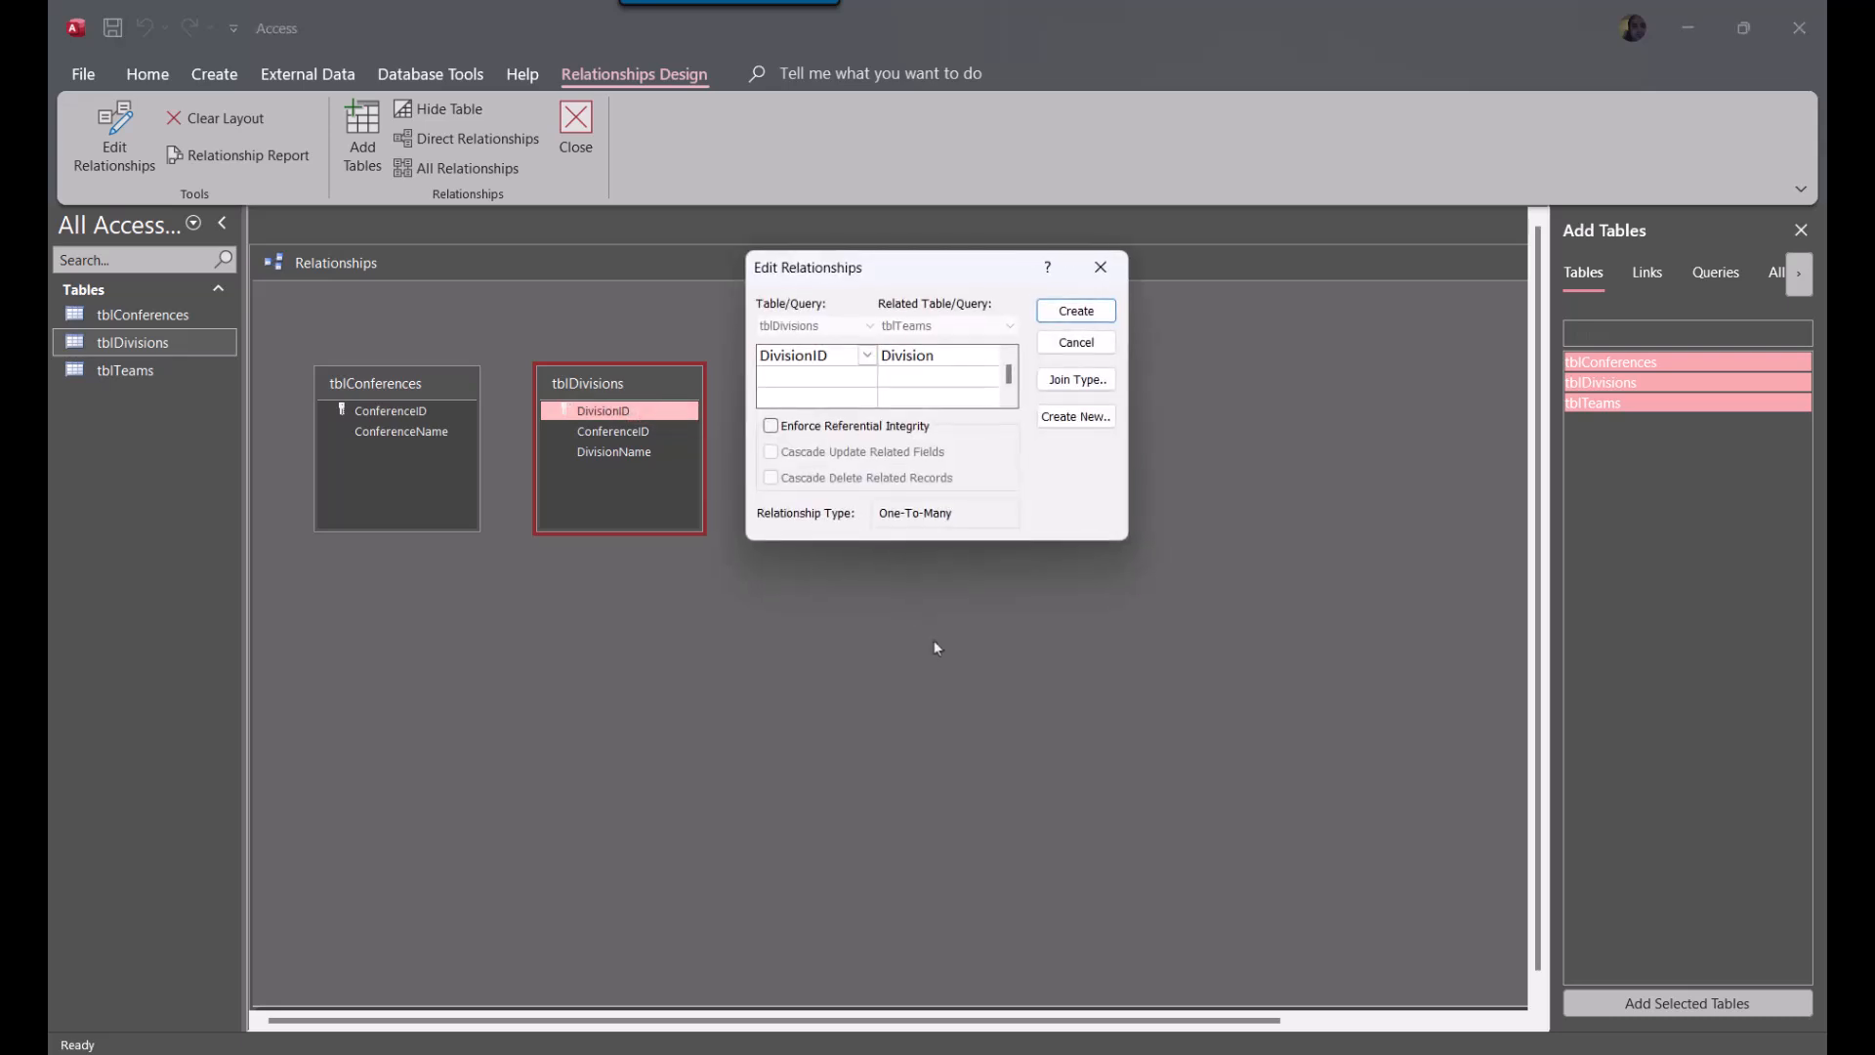
click(771, 426)
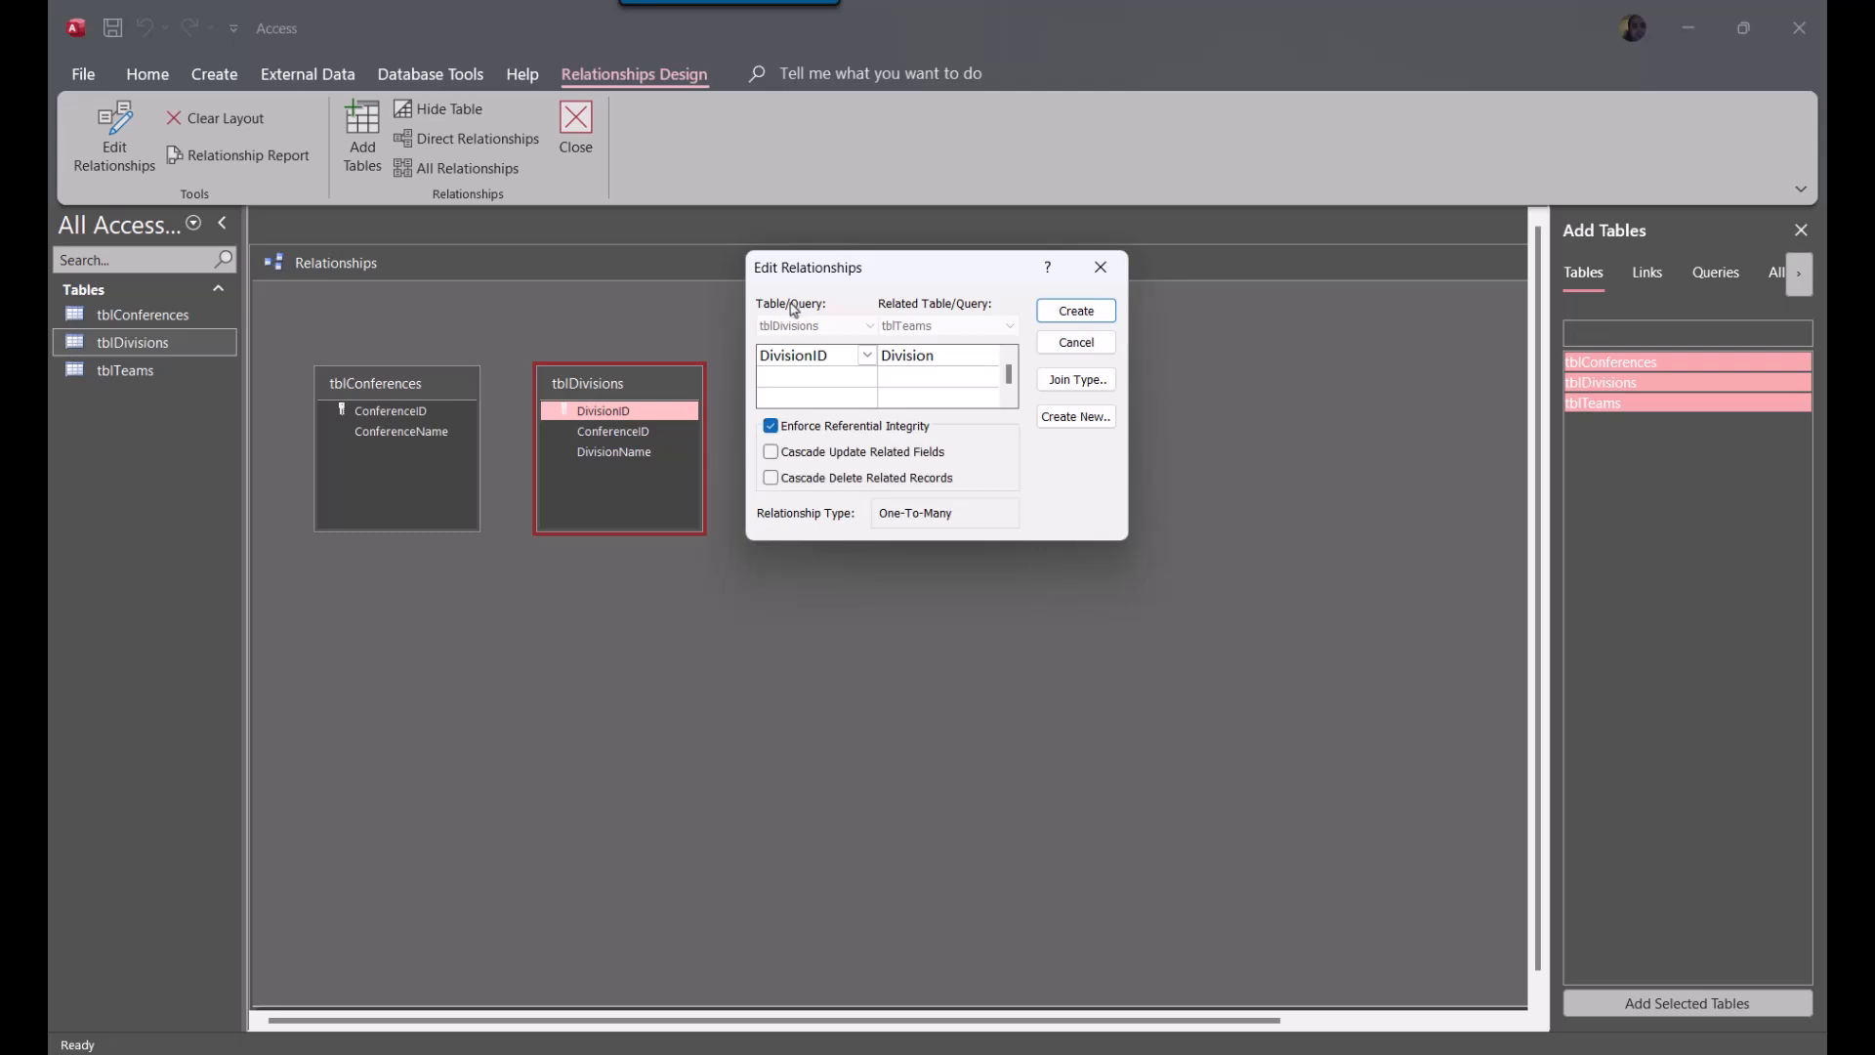
drag(799, 275, 1096, 435)
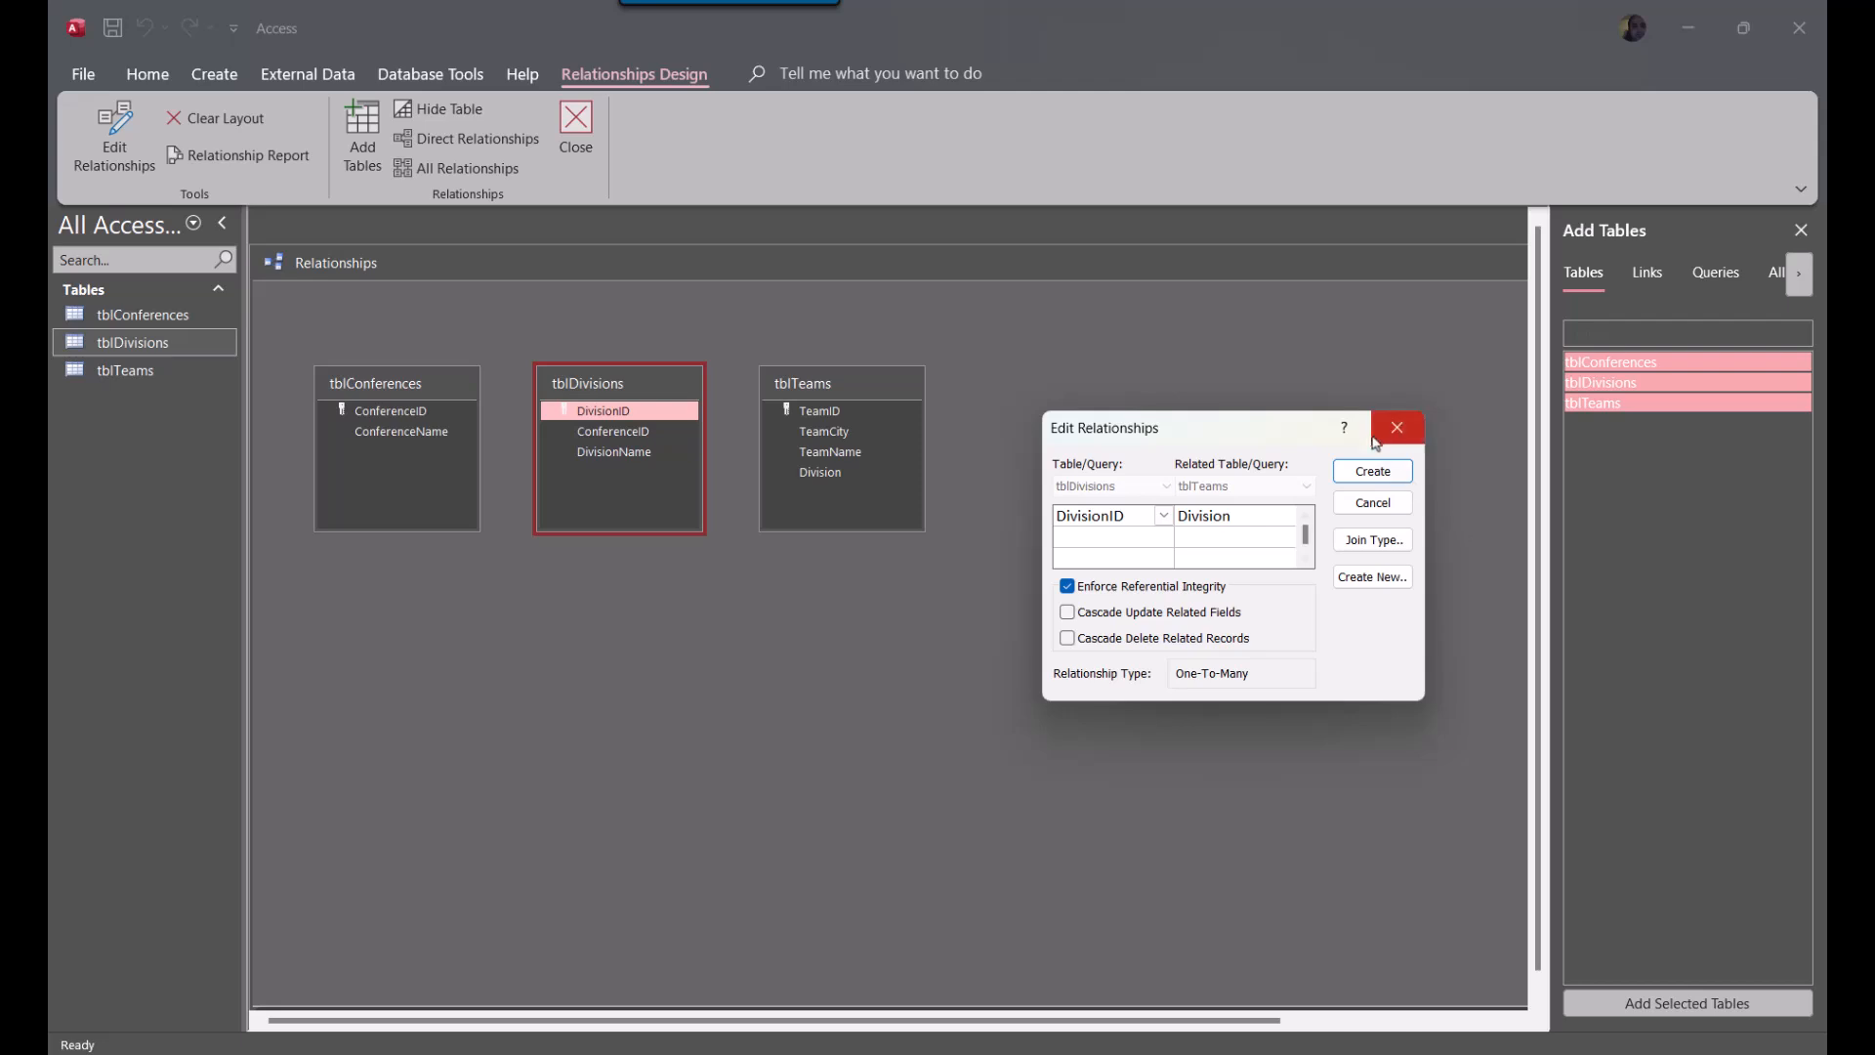
click(1374, 473)
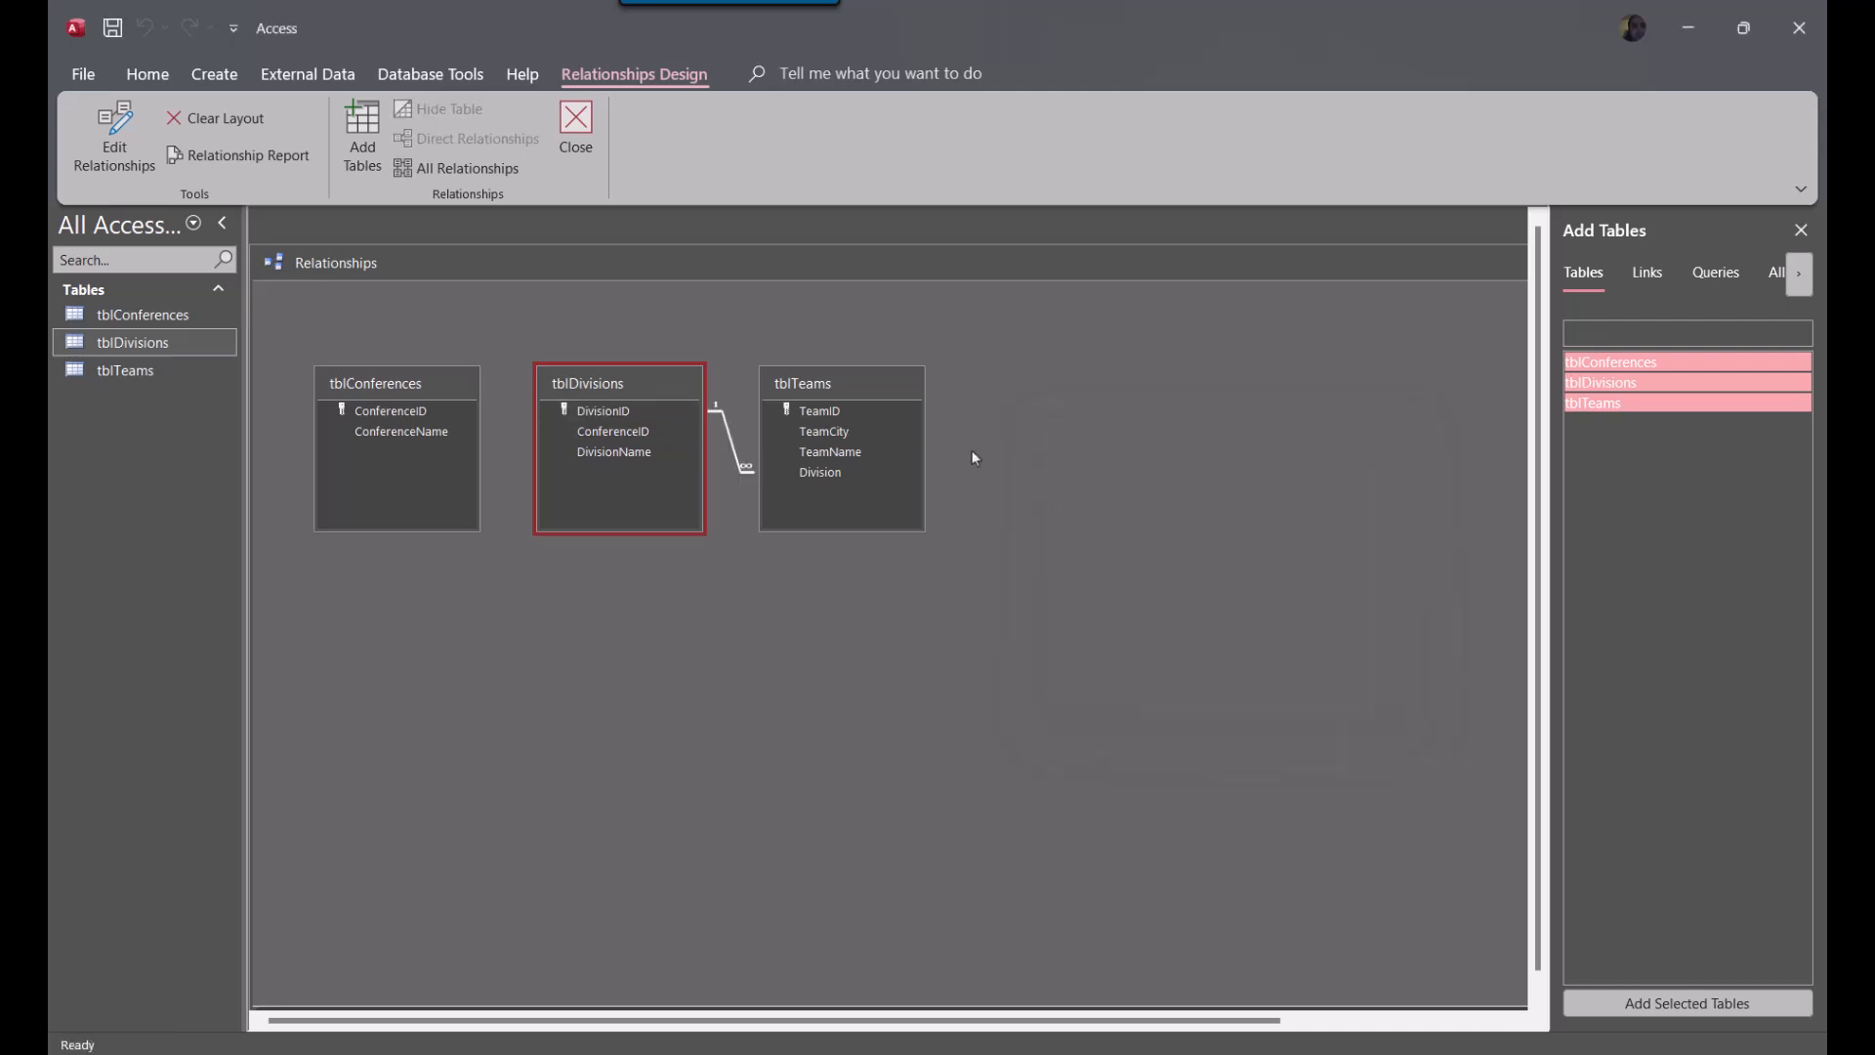
Relate ConferenceID in tblConferences to ConferenceID in tblDivisions with referential integrity enforced
drag(398, 417, 619, 437)
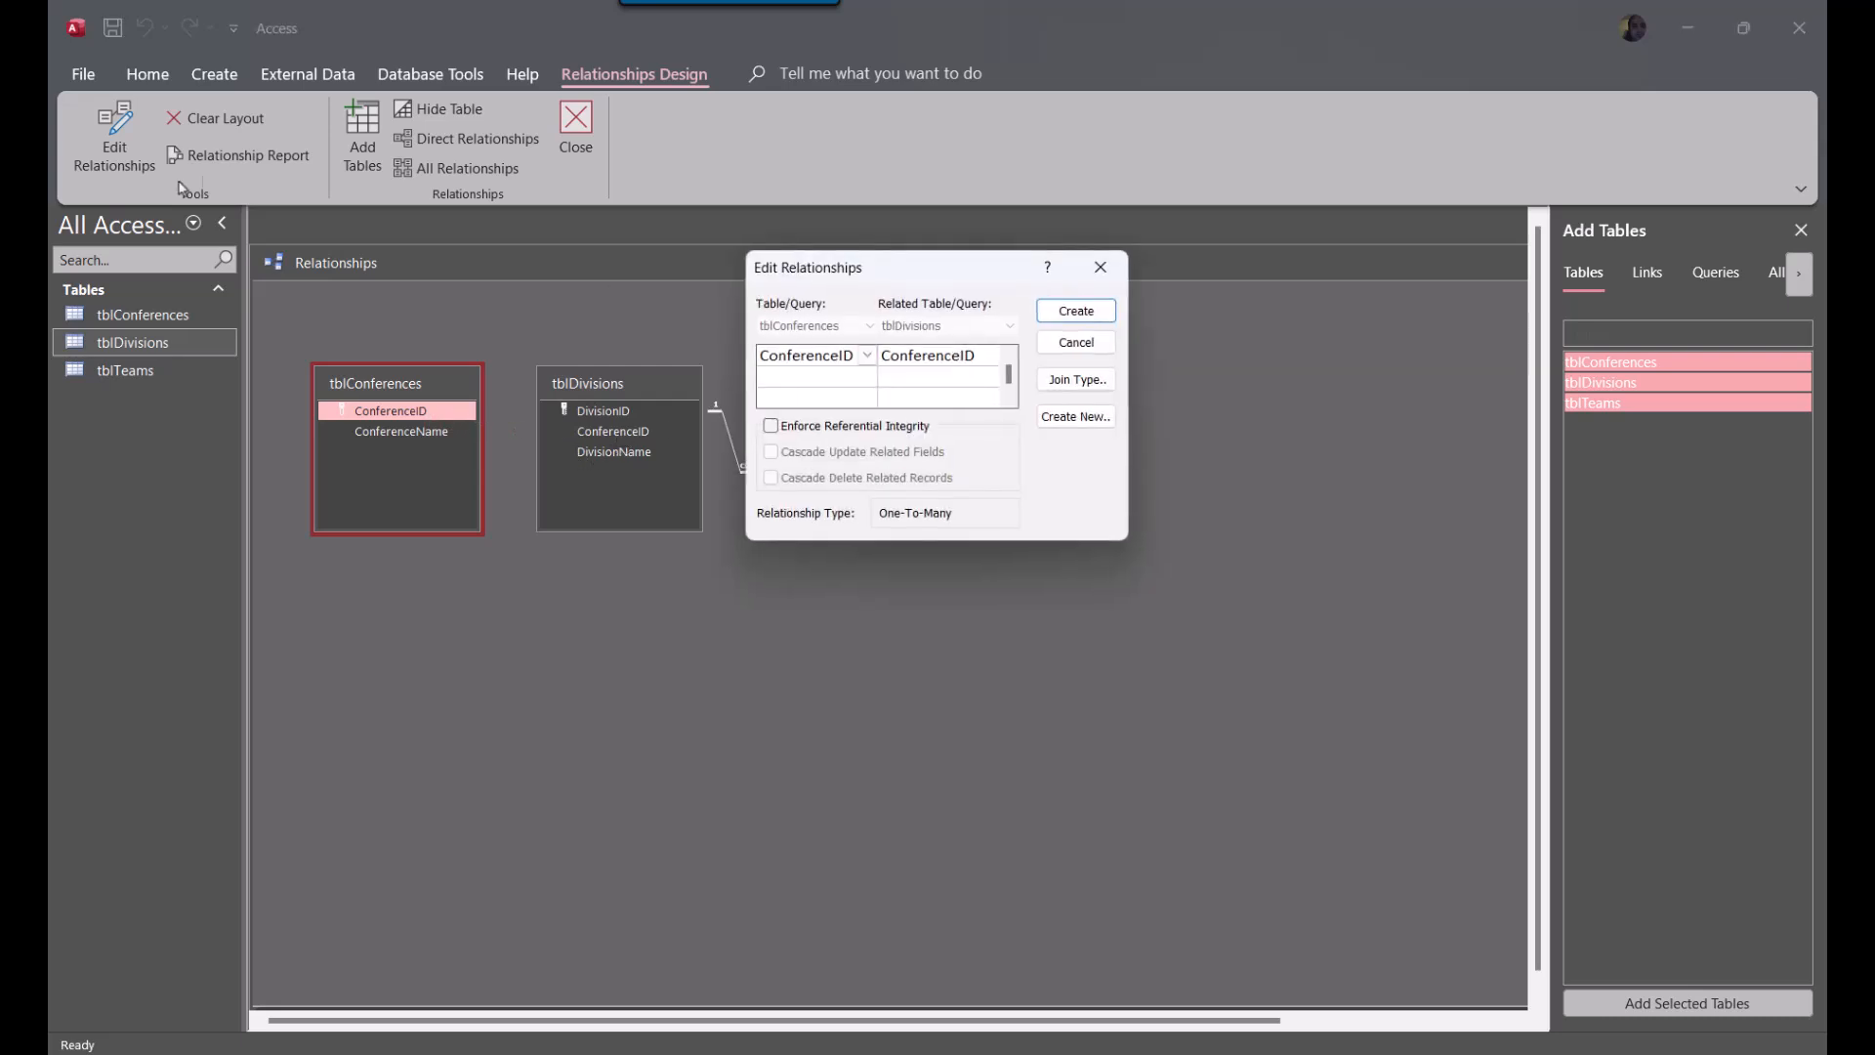
click(842, 426)
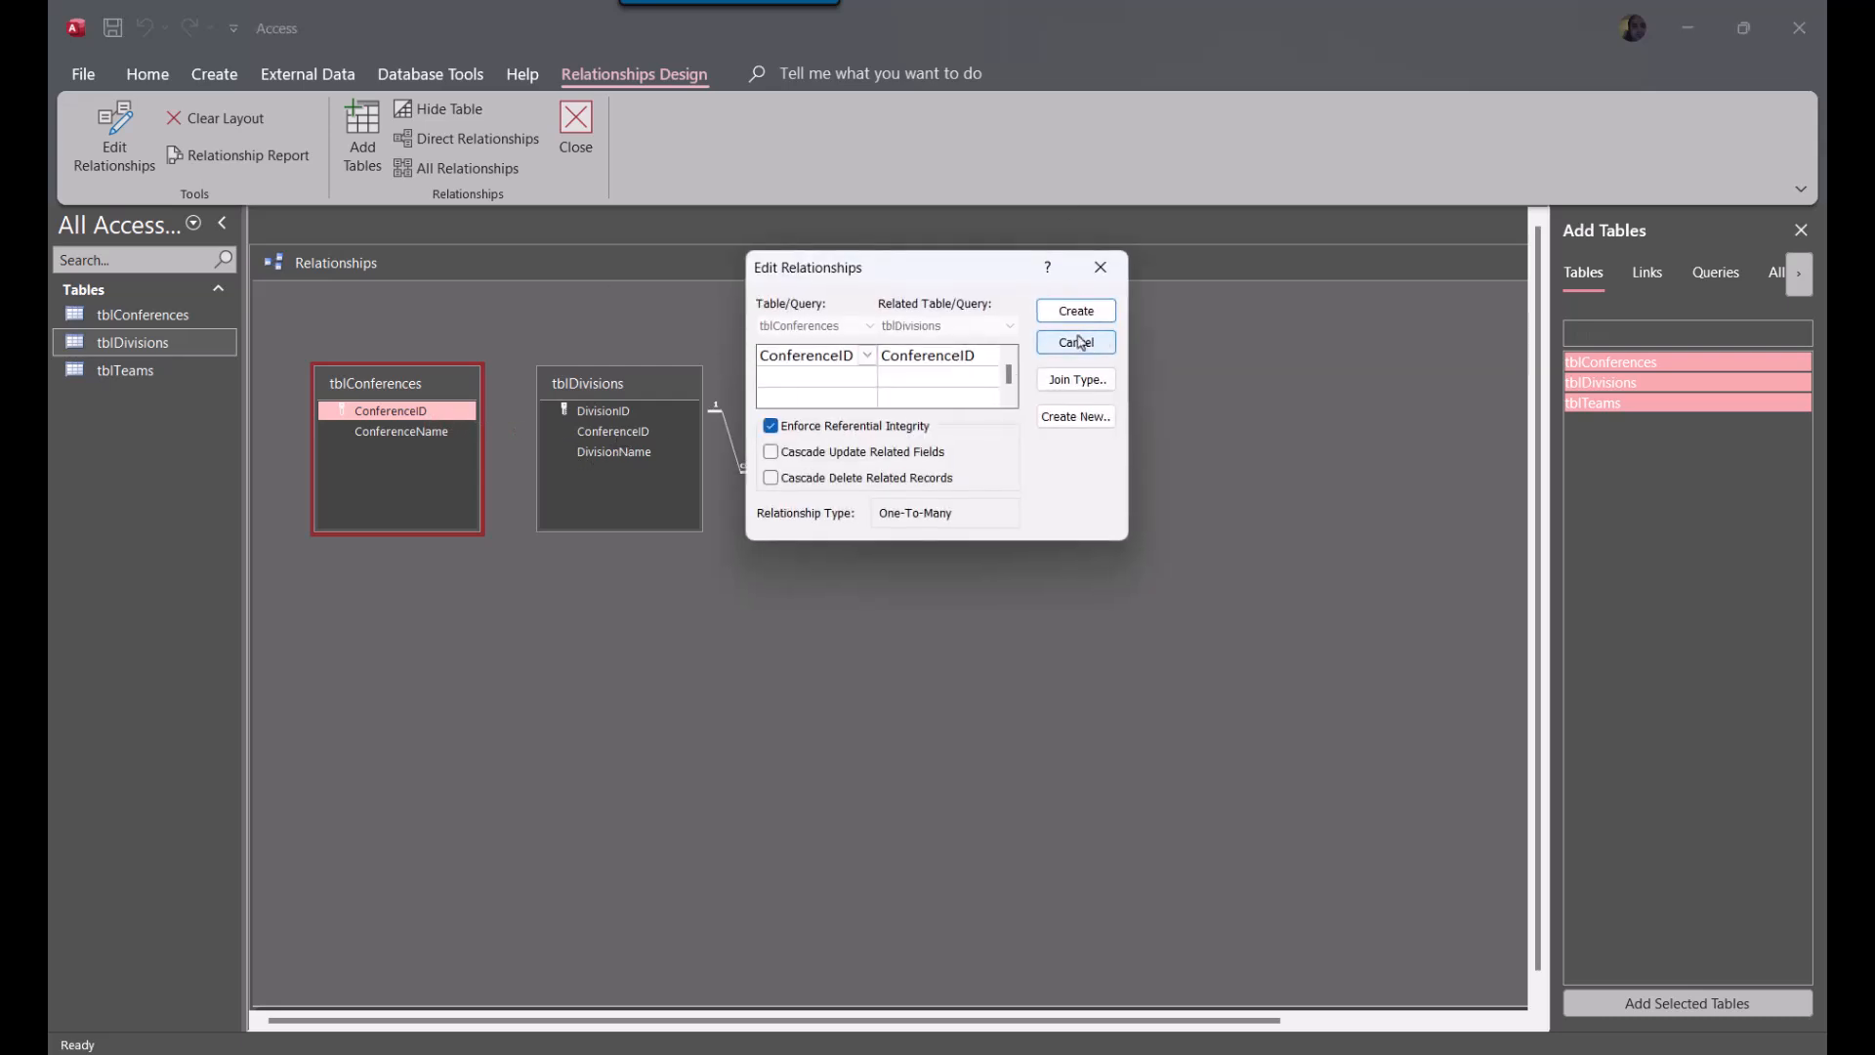
click(1075, 312)
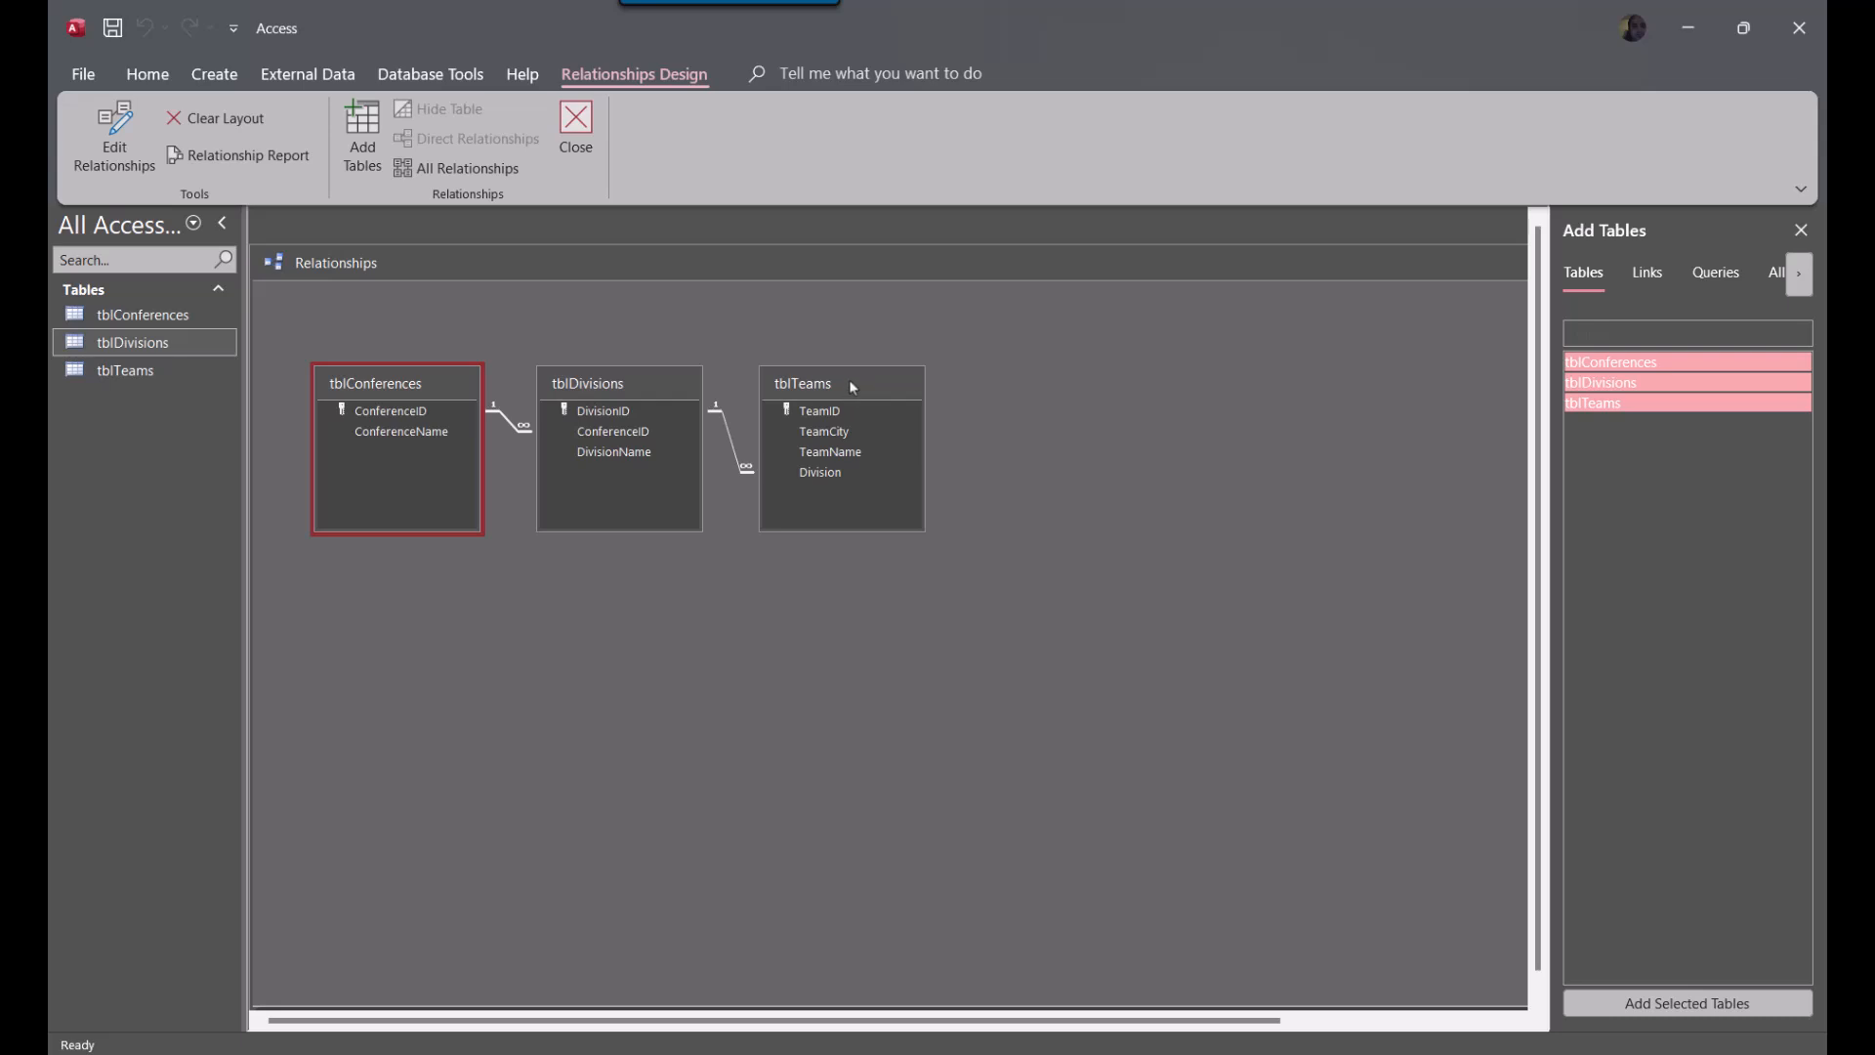
Spread the three table boxes apart in the relationships layout so the join lines have more room
drag(850, 386, 945, 376)
mouse_move(391, 383)
mouse_down()
mouse_move(354, 356)
mouse_move(378, 358)
mouse_up()
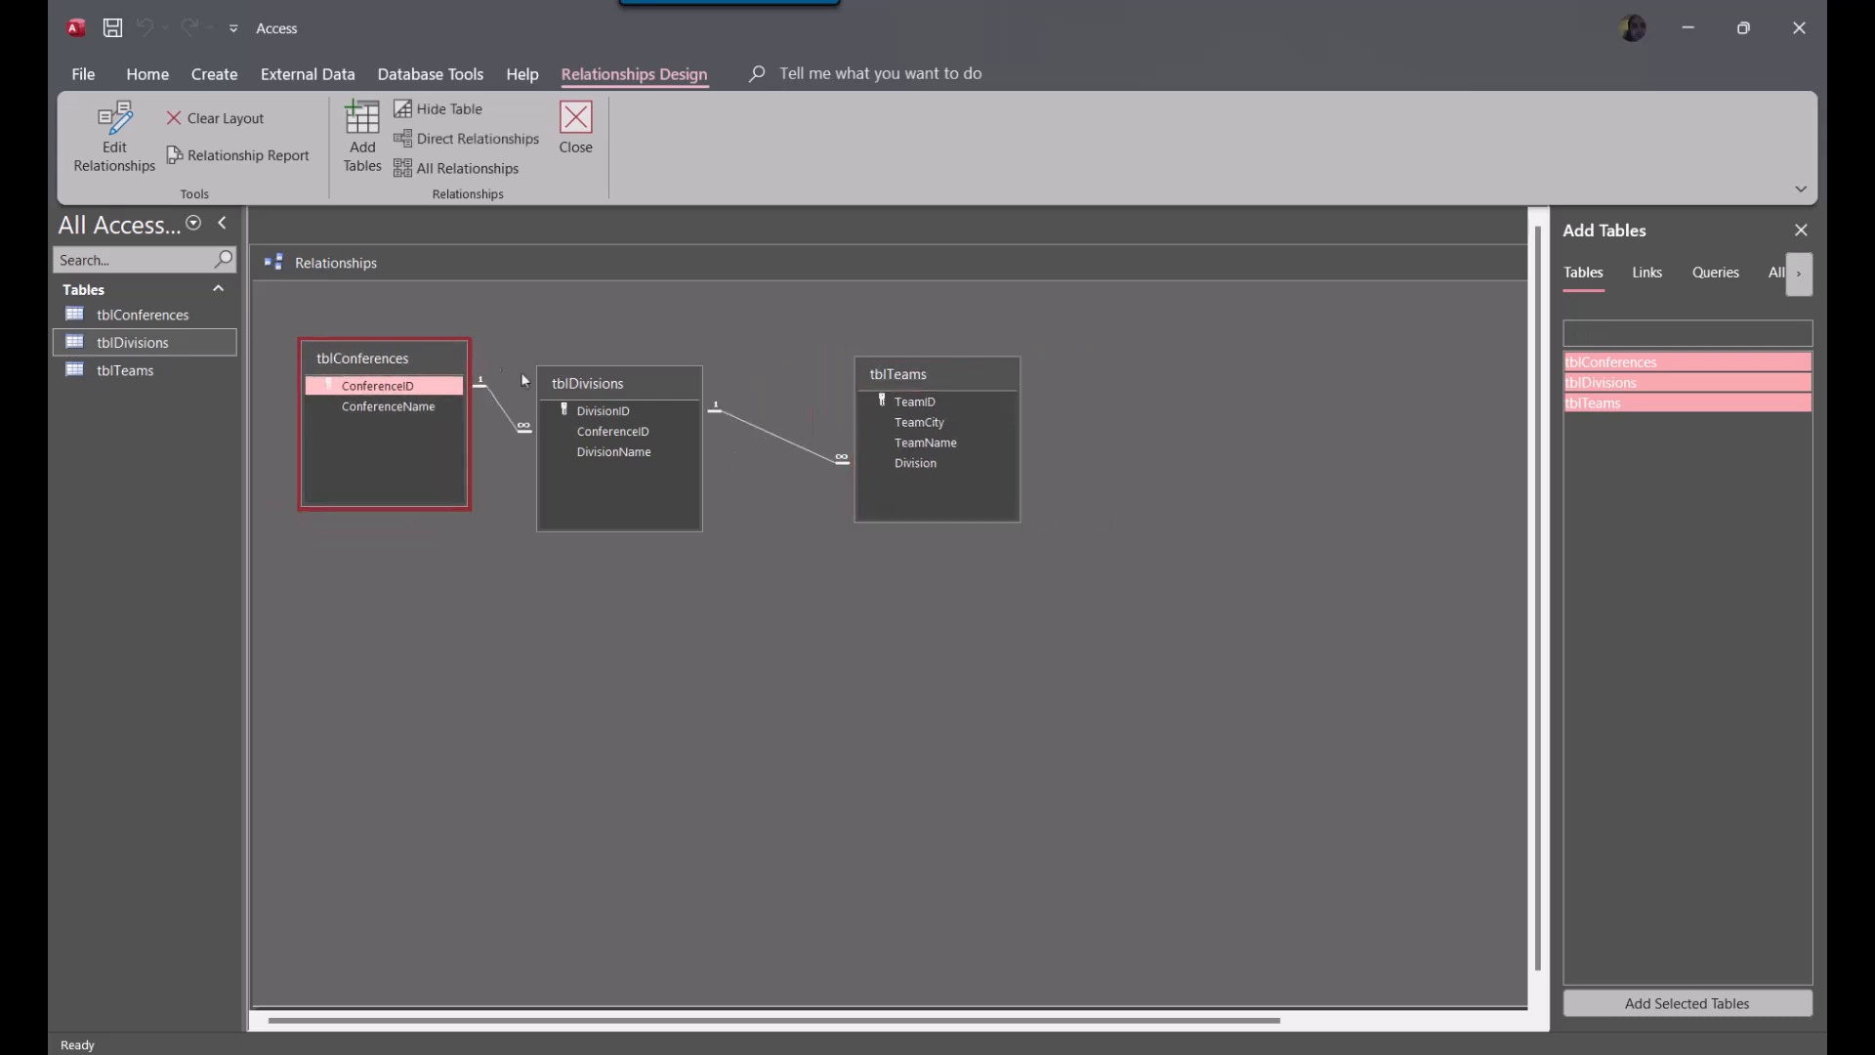
drag(618, 394, 661, 391)
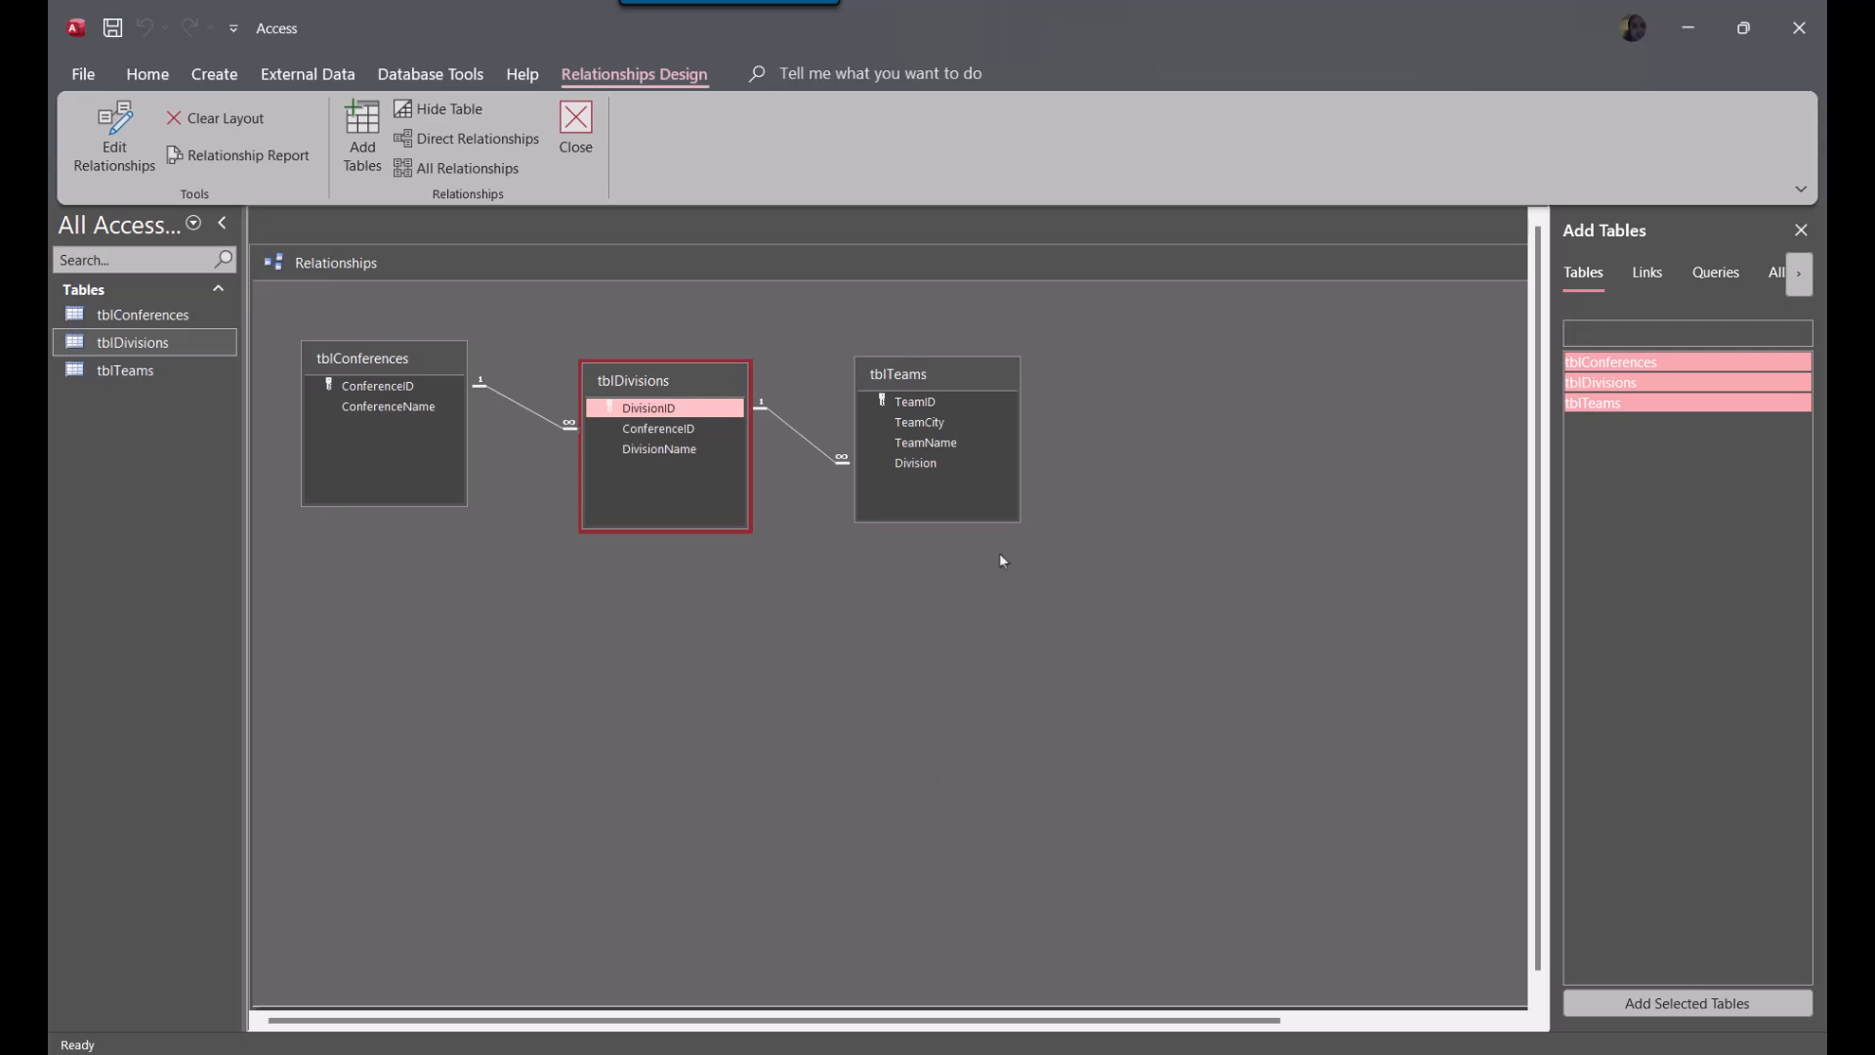
Close the Relationships window and save the changes to its layout
drag(1330, 261, 1432, 310)
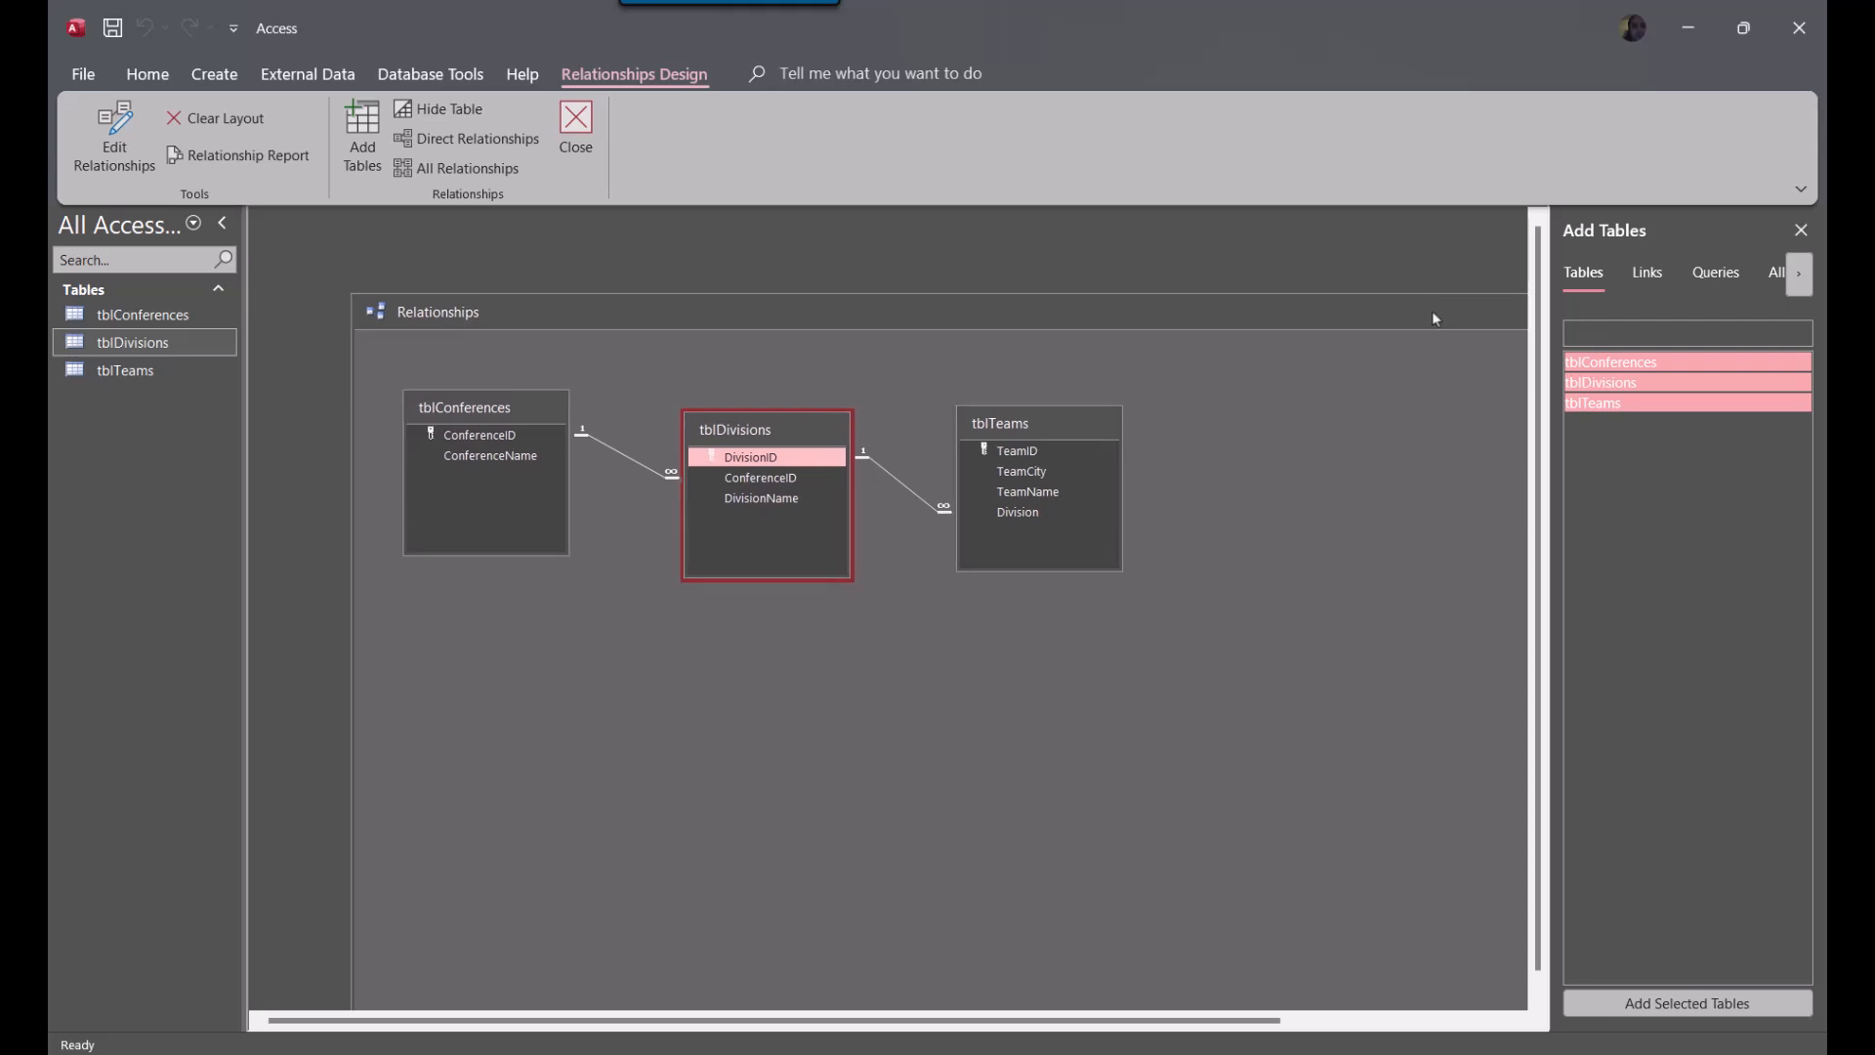
drag(1432, 313, 707, 453)
click(1172, 466)
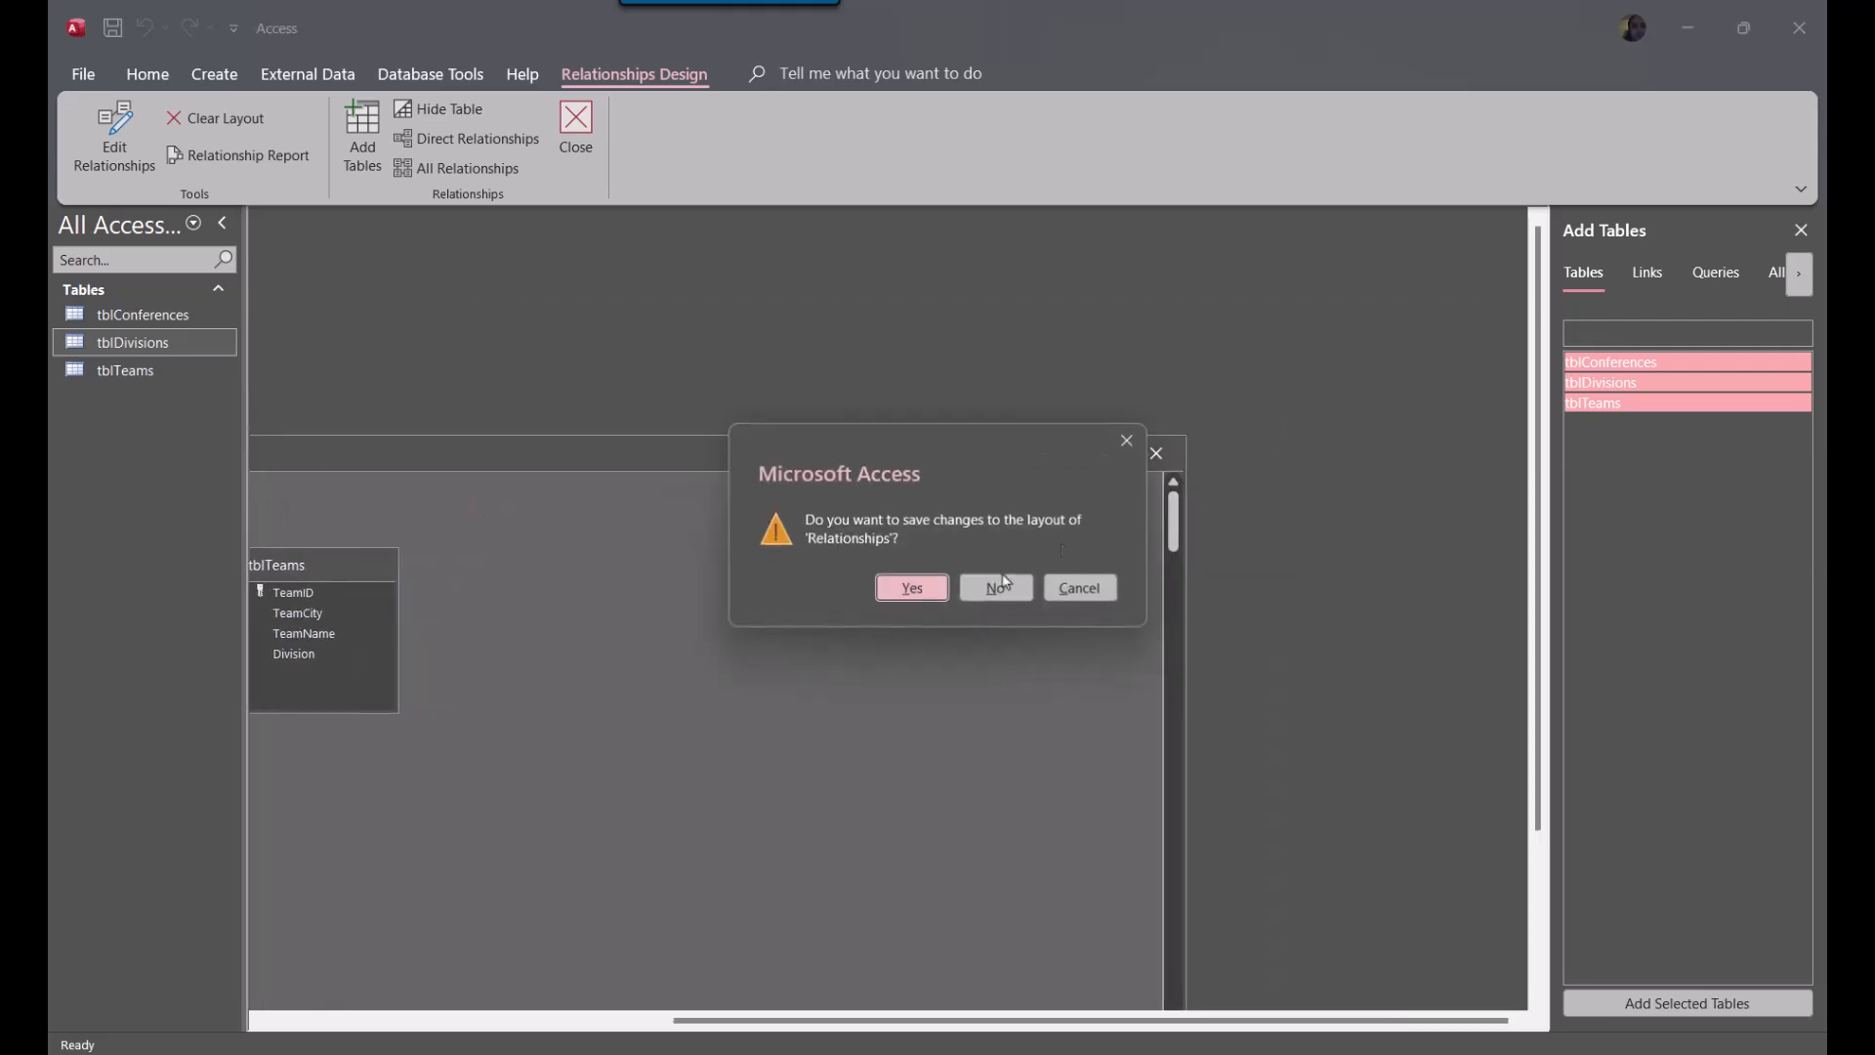
click(896, 583)
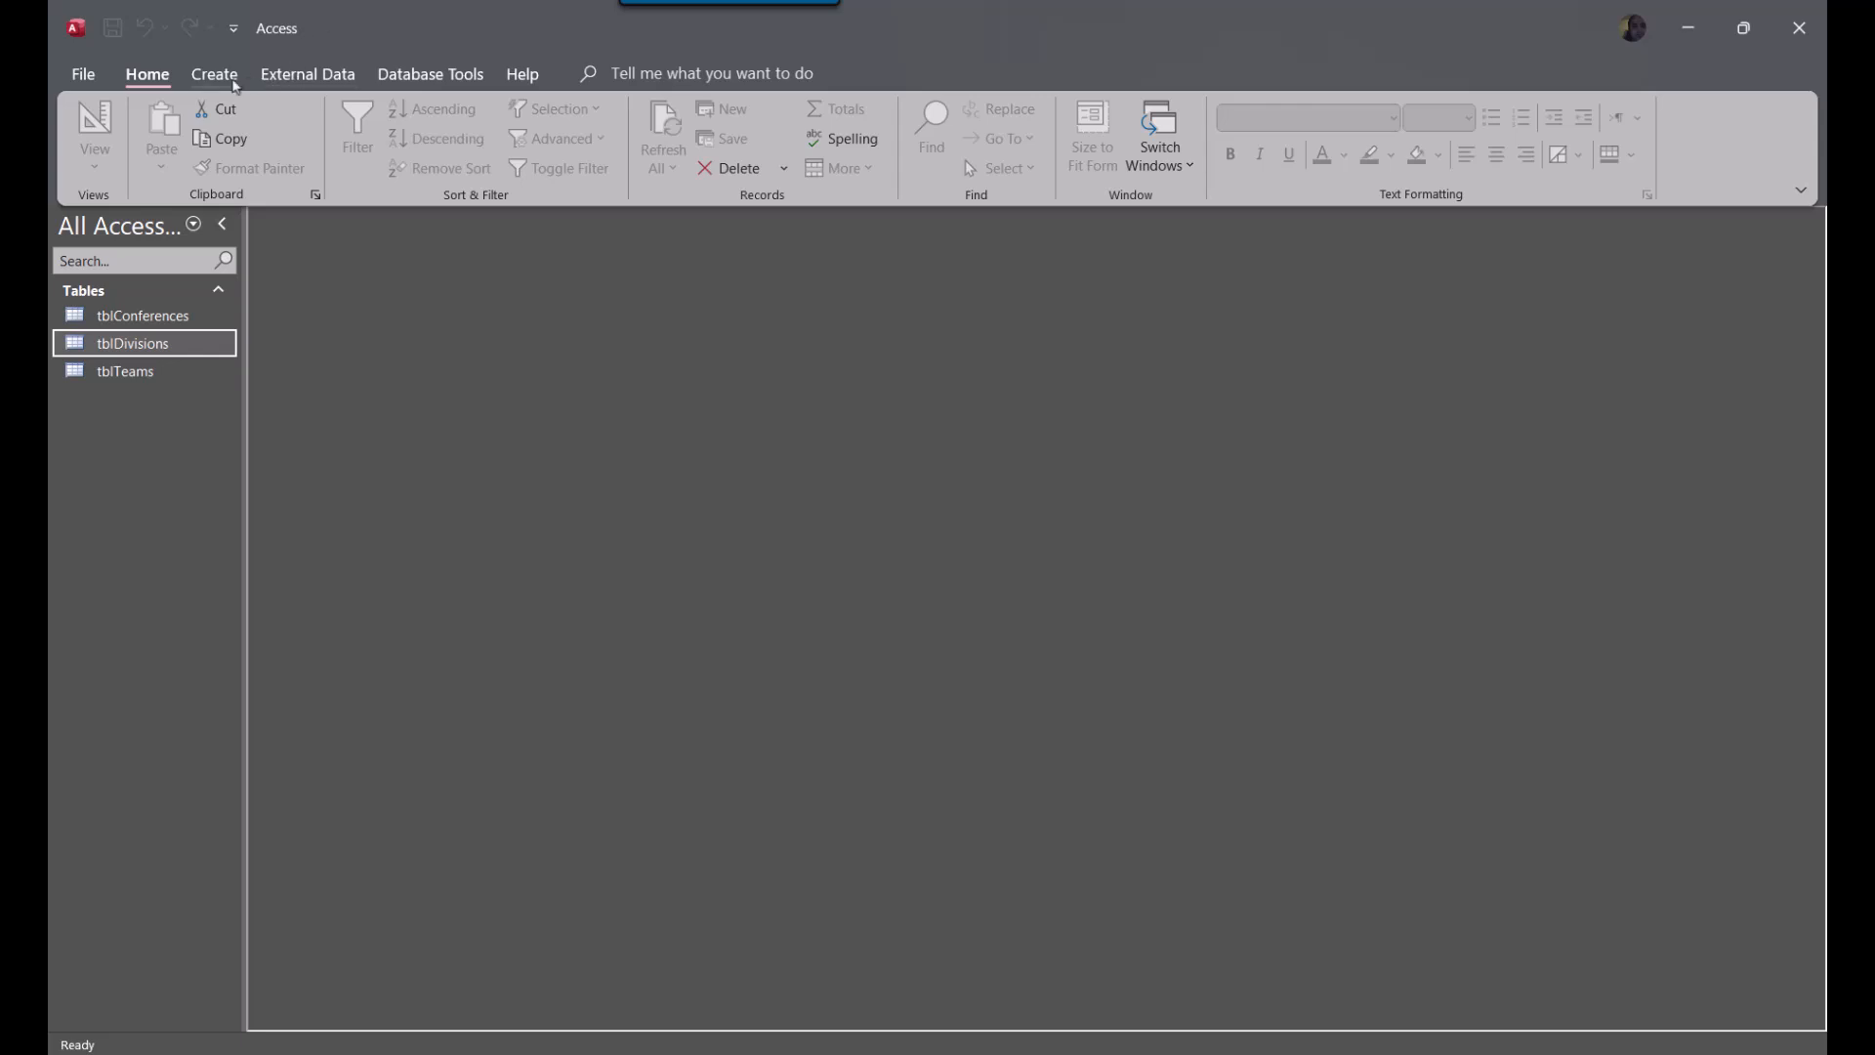
Start a new table in design view and add a GameID field with the AutoNumber data type
click(235, 84)
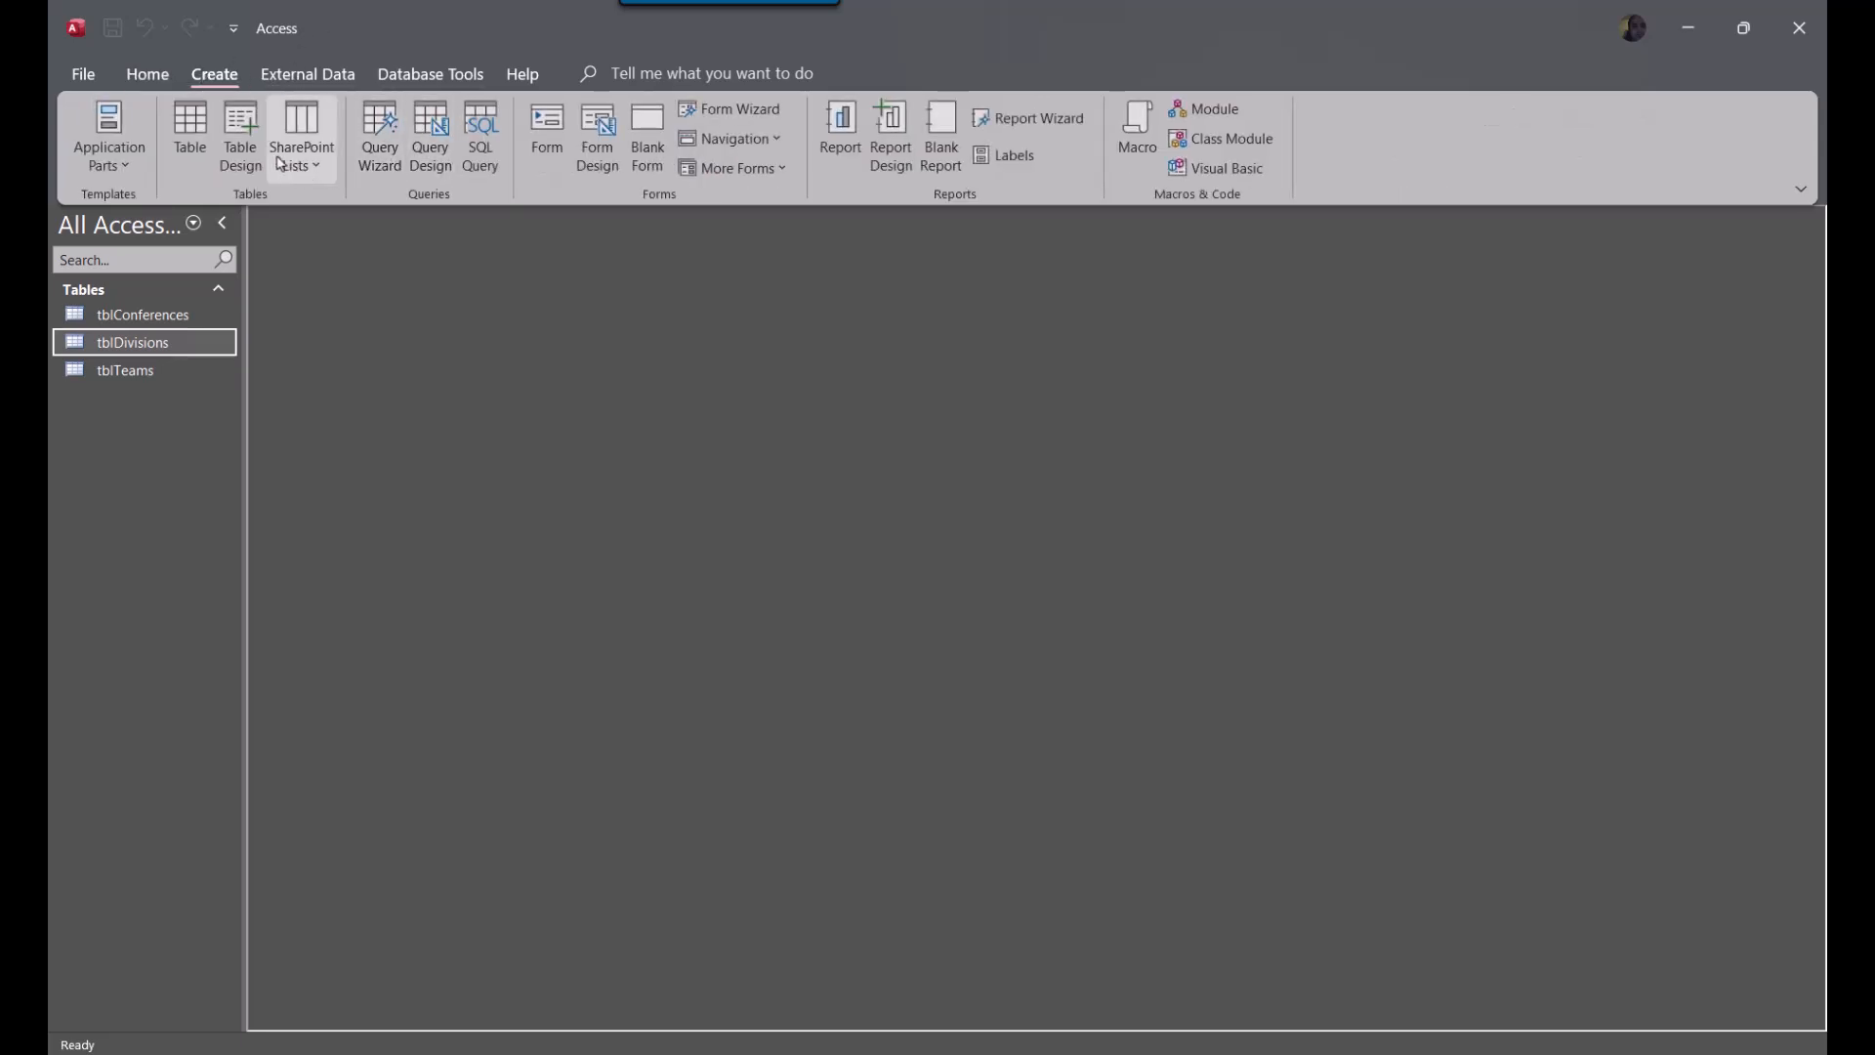
click(240, 141)
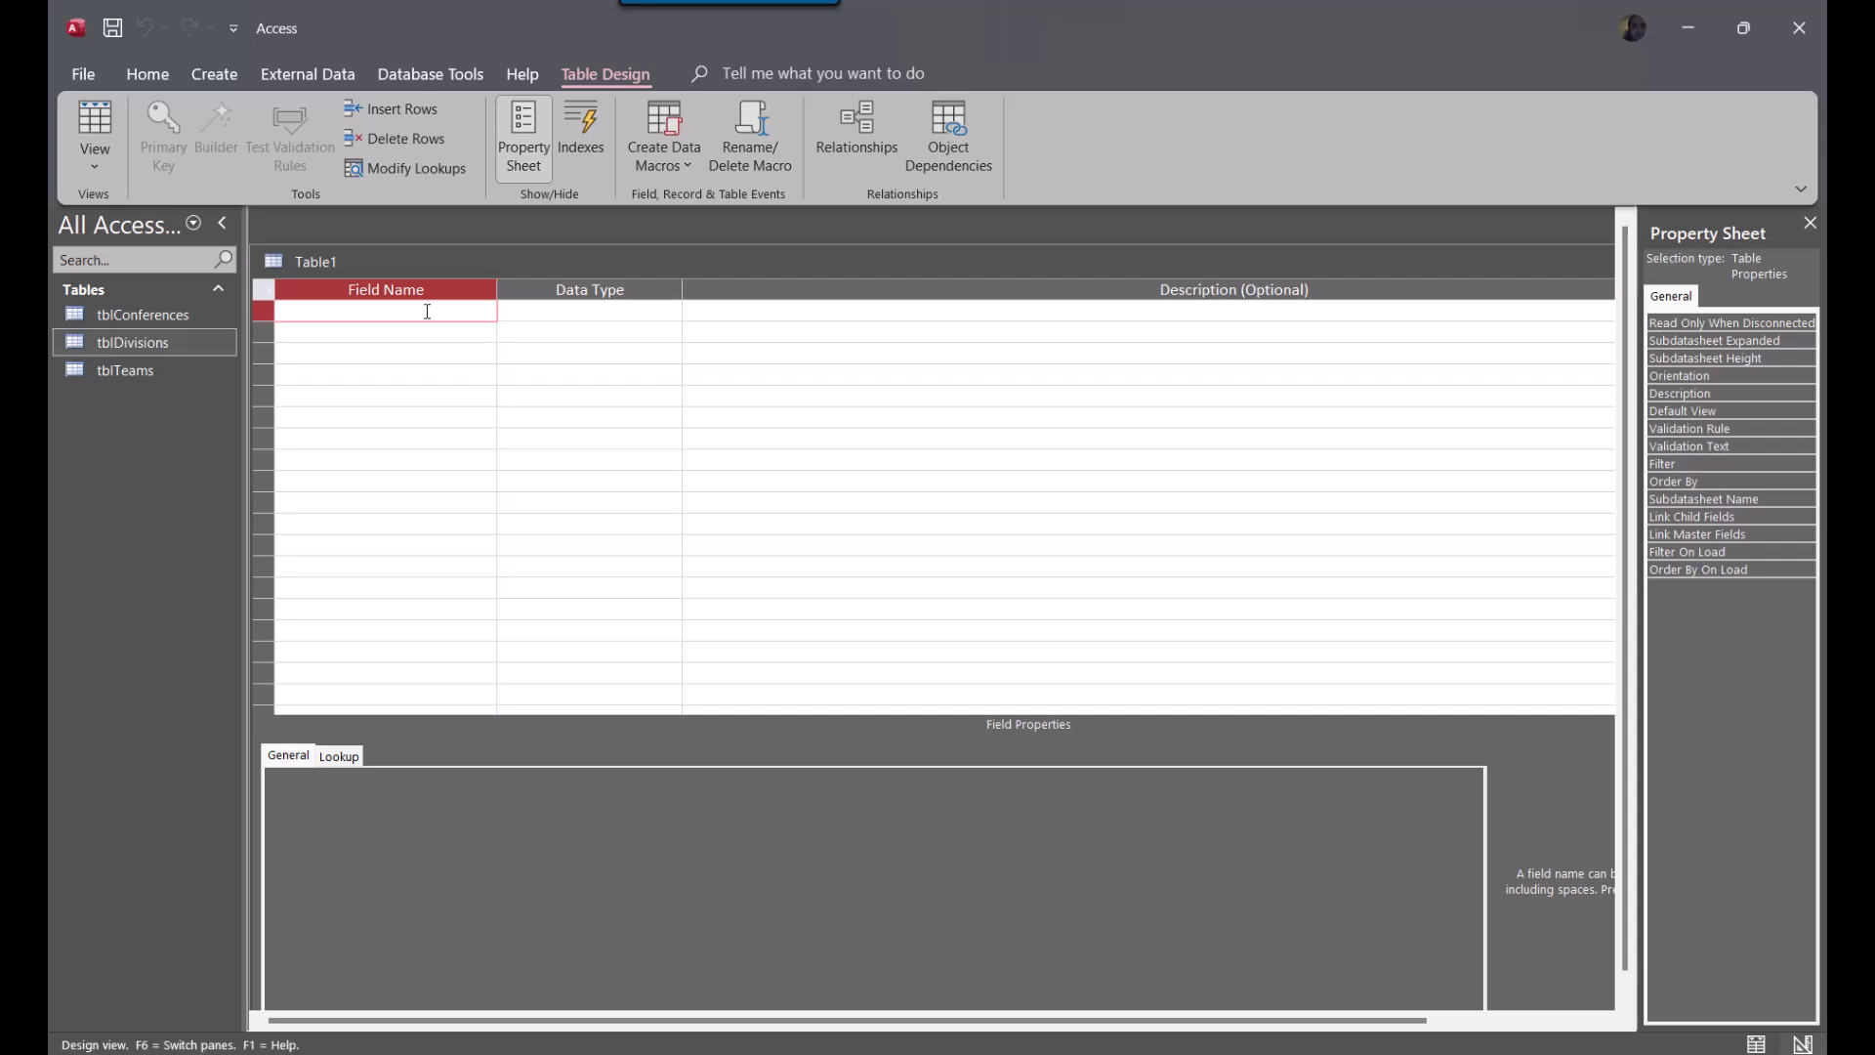
text(GameID)
key(Tab)
text(a)
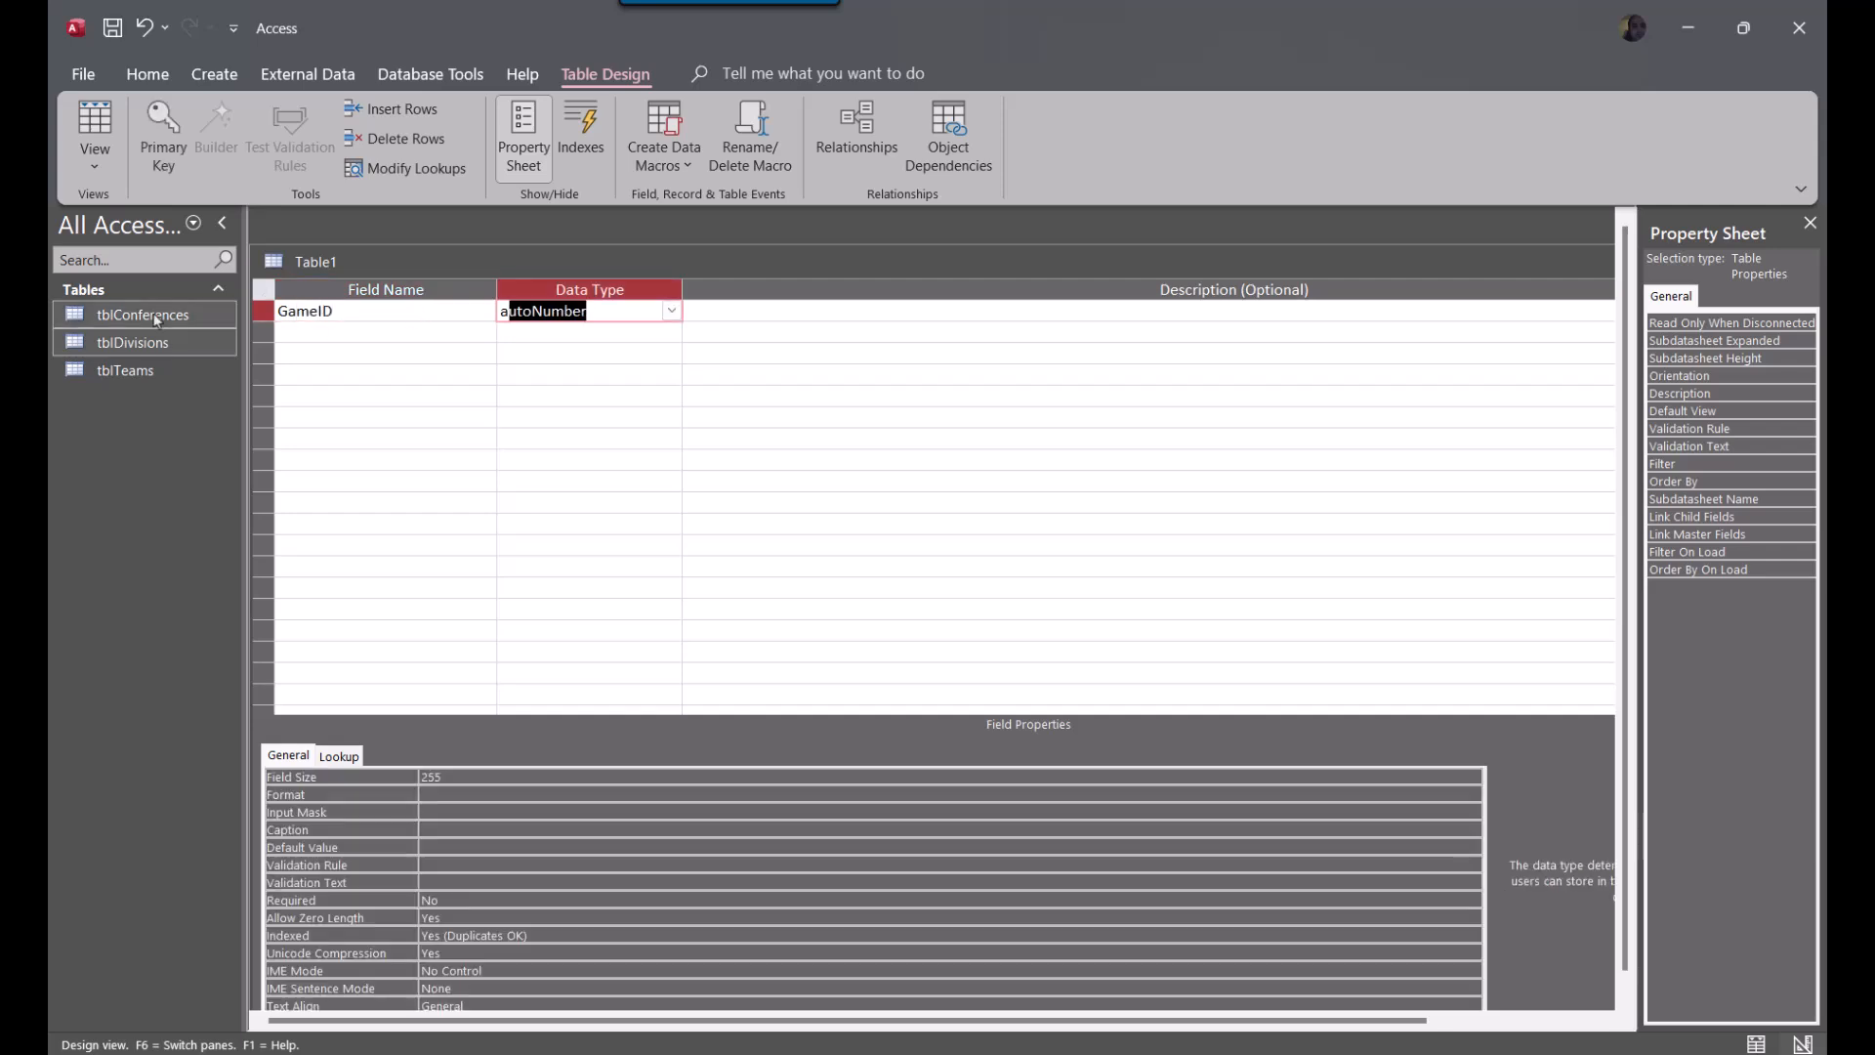
Make GameID the primary key of the new table
click(264, 311)
right_click(271, 312)
click(322, 323)
click(511, 479)
Add the fields HomeTeam and AwayTeam below GameID
click(353, 332)
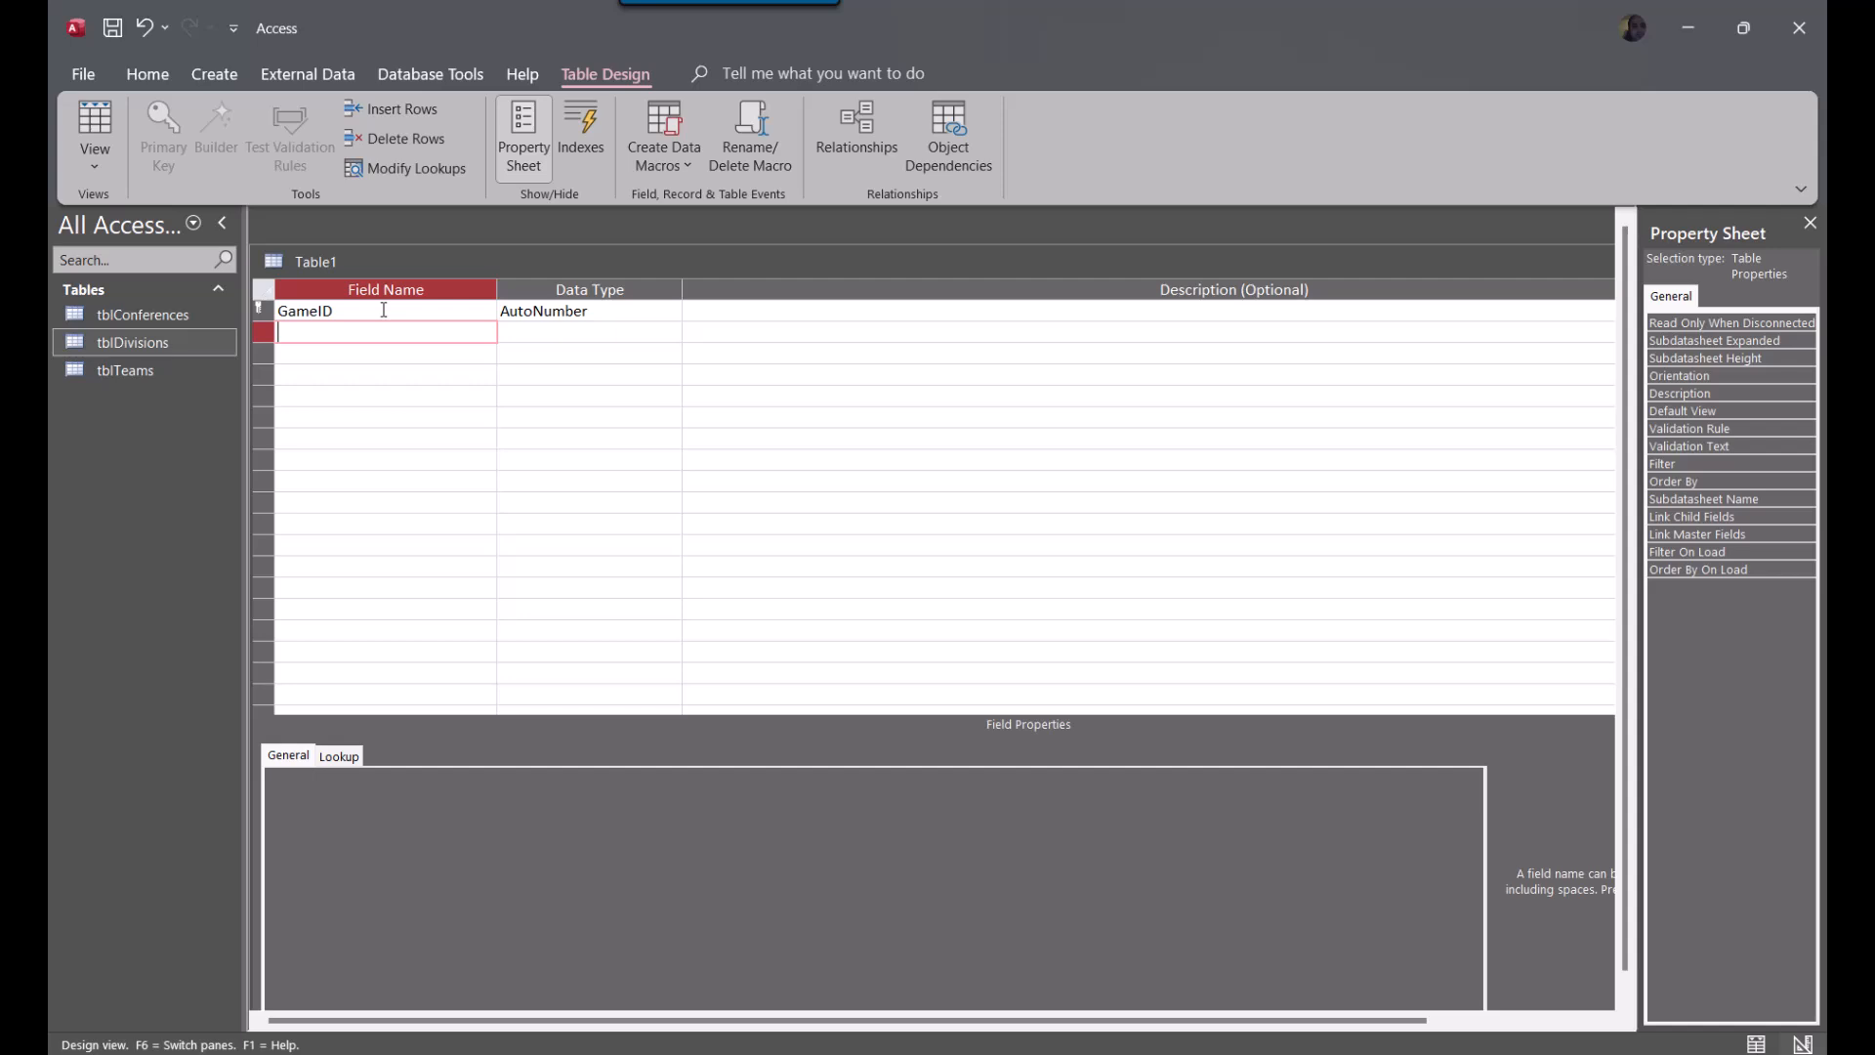
text(HomeTeam)
key(Down)
text(Aswa)
key(BackSpace)
key(BackSpace)
key(BackSpace)
text(wayTeam)
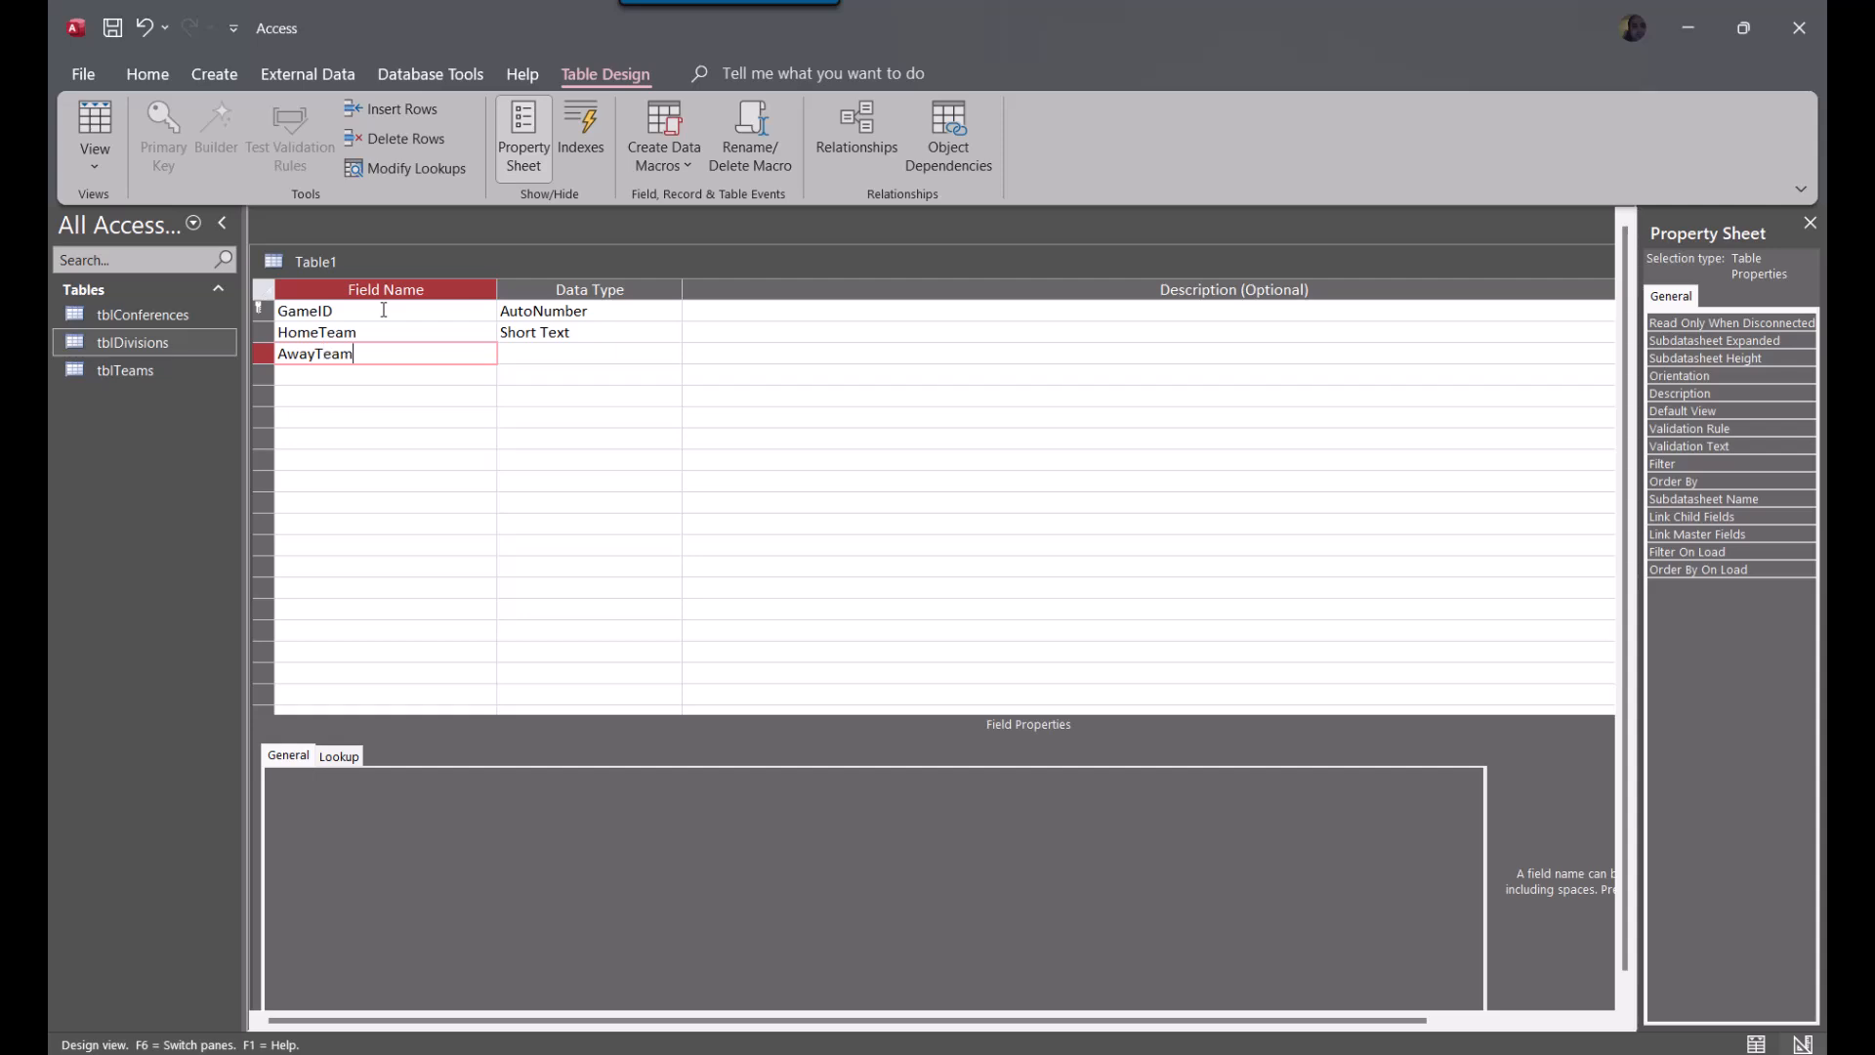
key(Down)
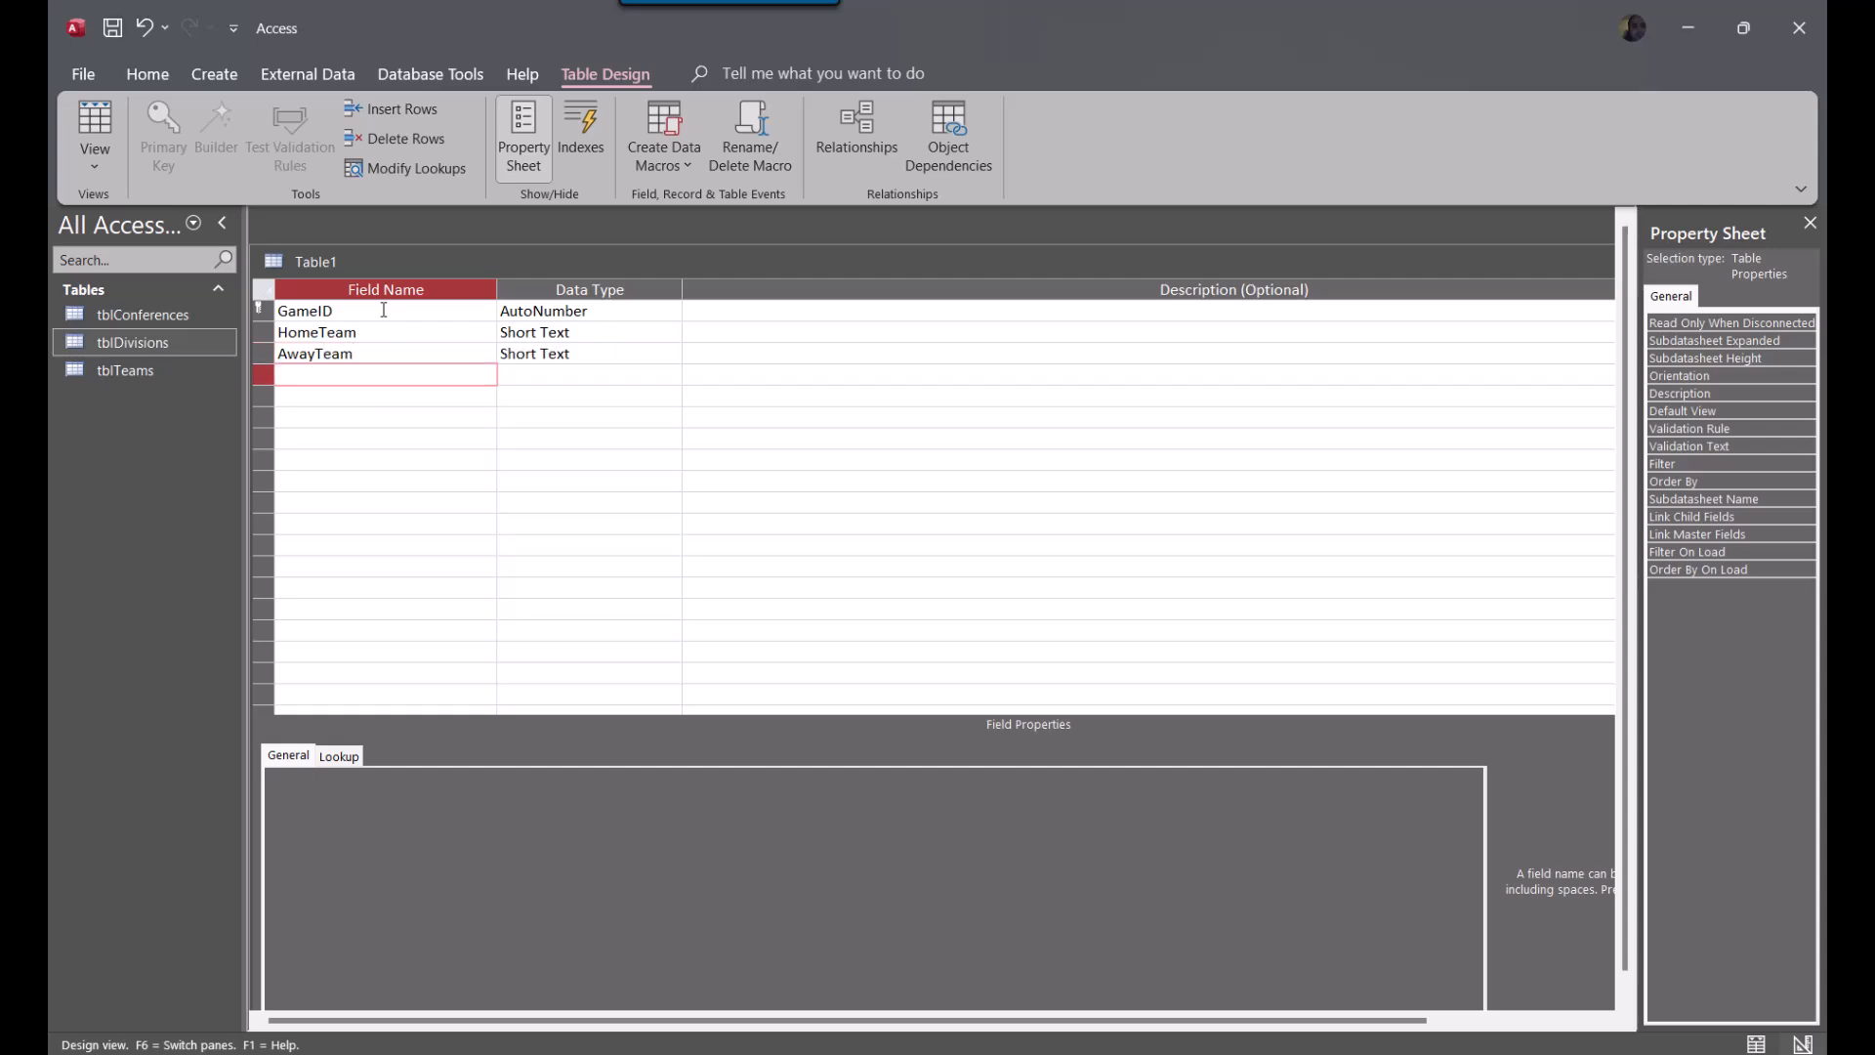
Set the data type of both HomeTeam and AwayTeam to Number
click(624, 335)
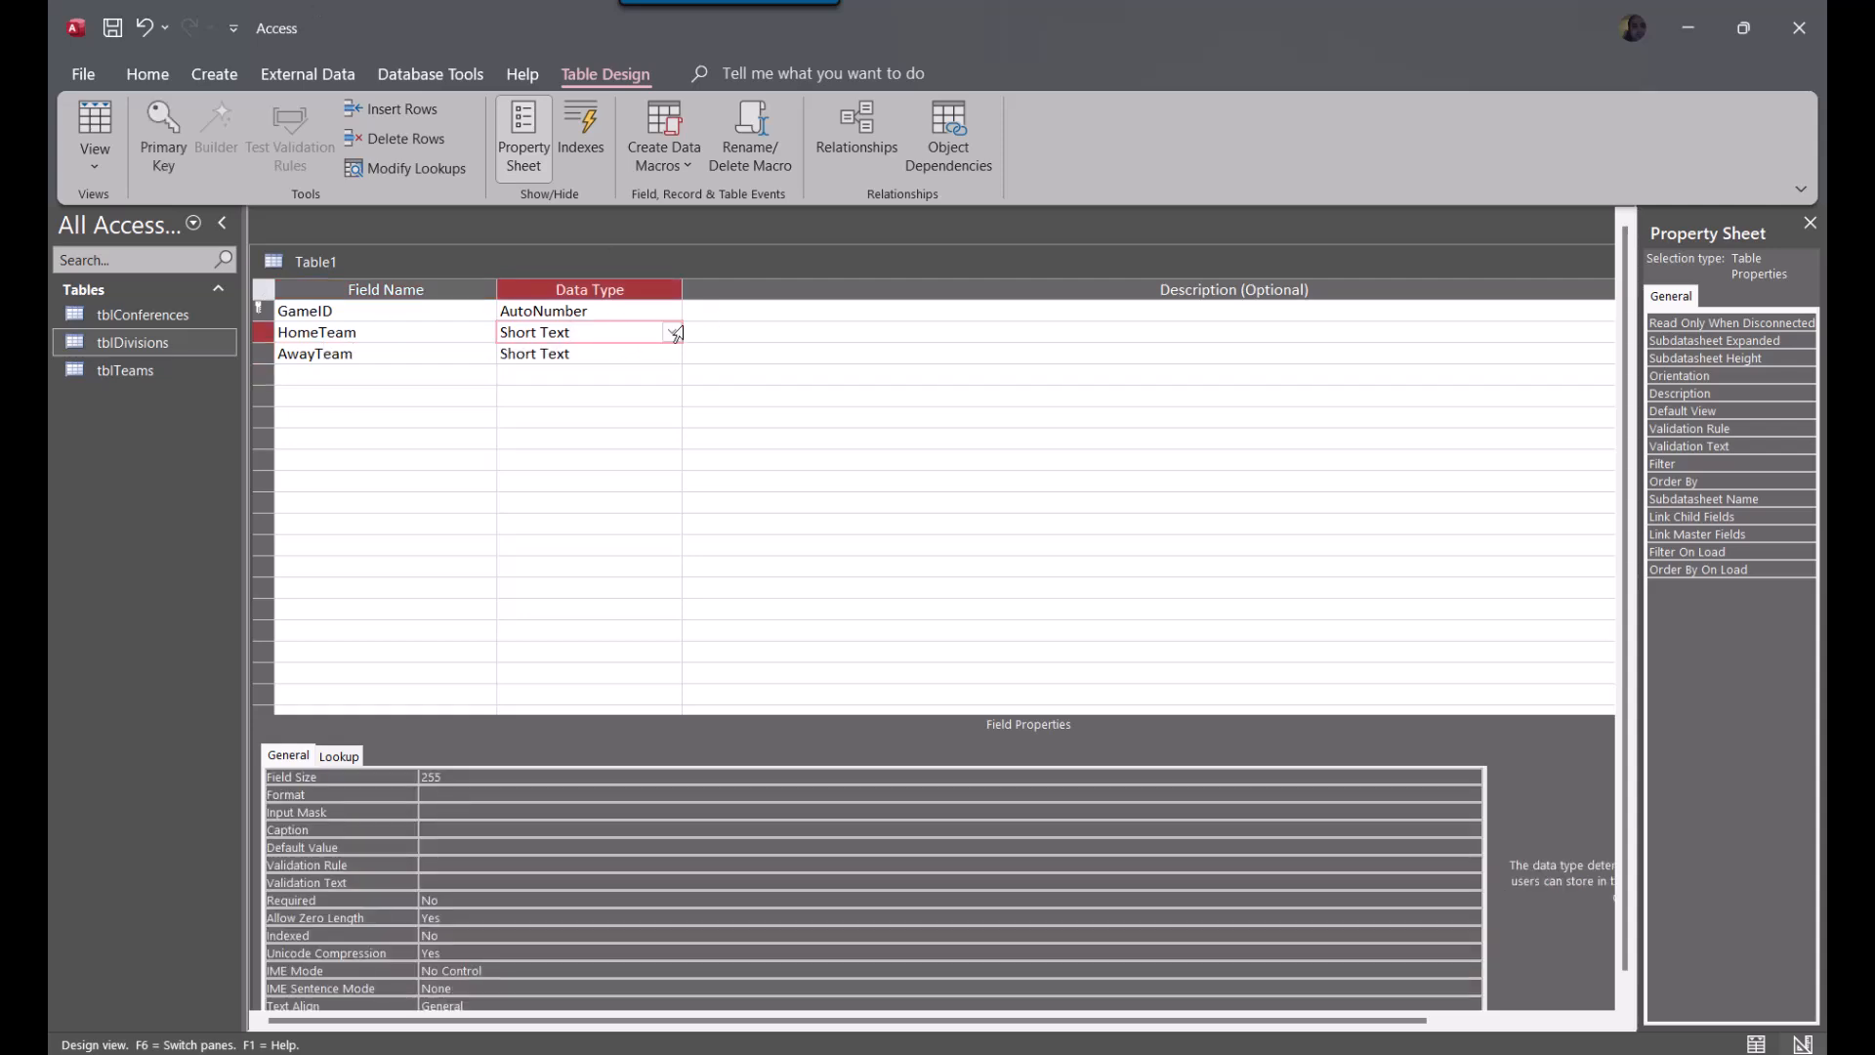
click(672, 333)
click(623, 398)
click(672, 353)
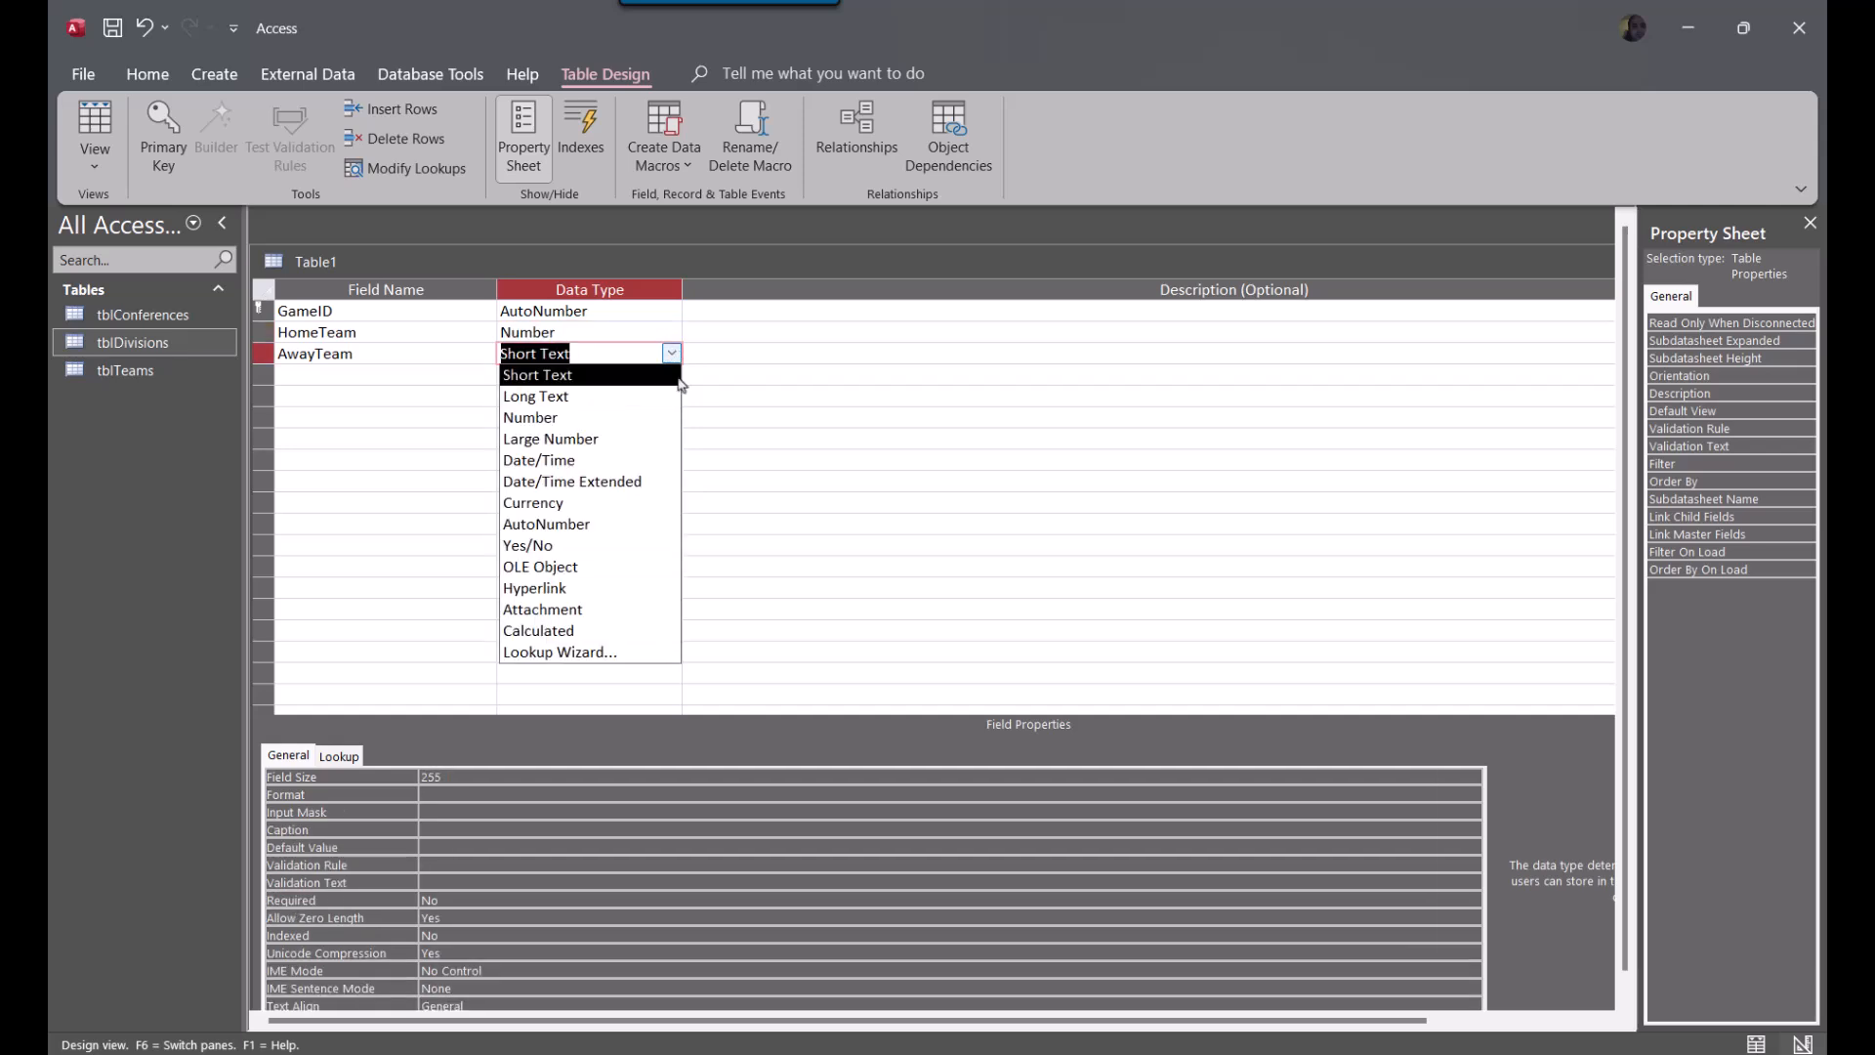
click(645, 417)
Add the fields DivisionGame and ConferenceGame below AwayTeam
click(342, 374)
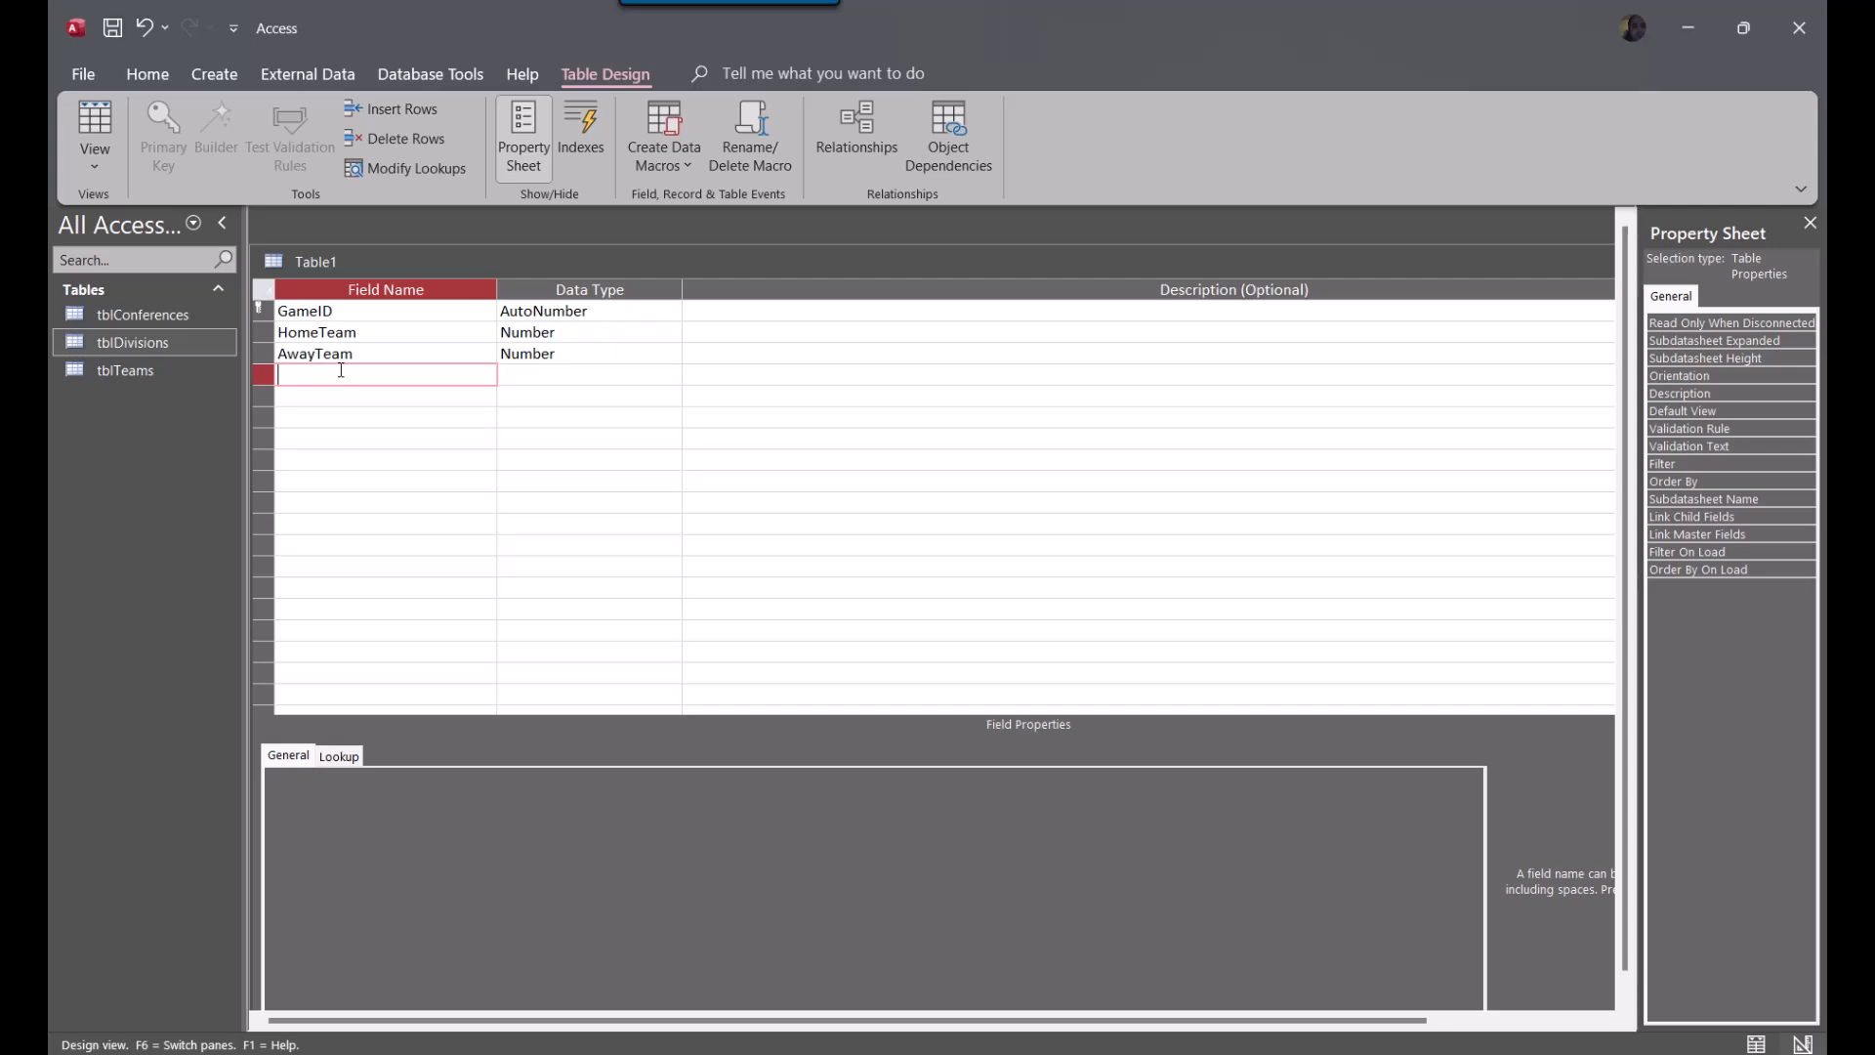
text(DivisionGame)
key(Down)
text(C)
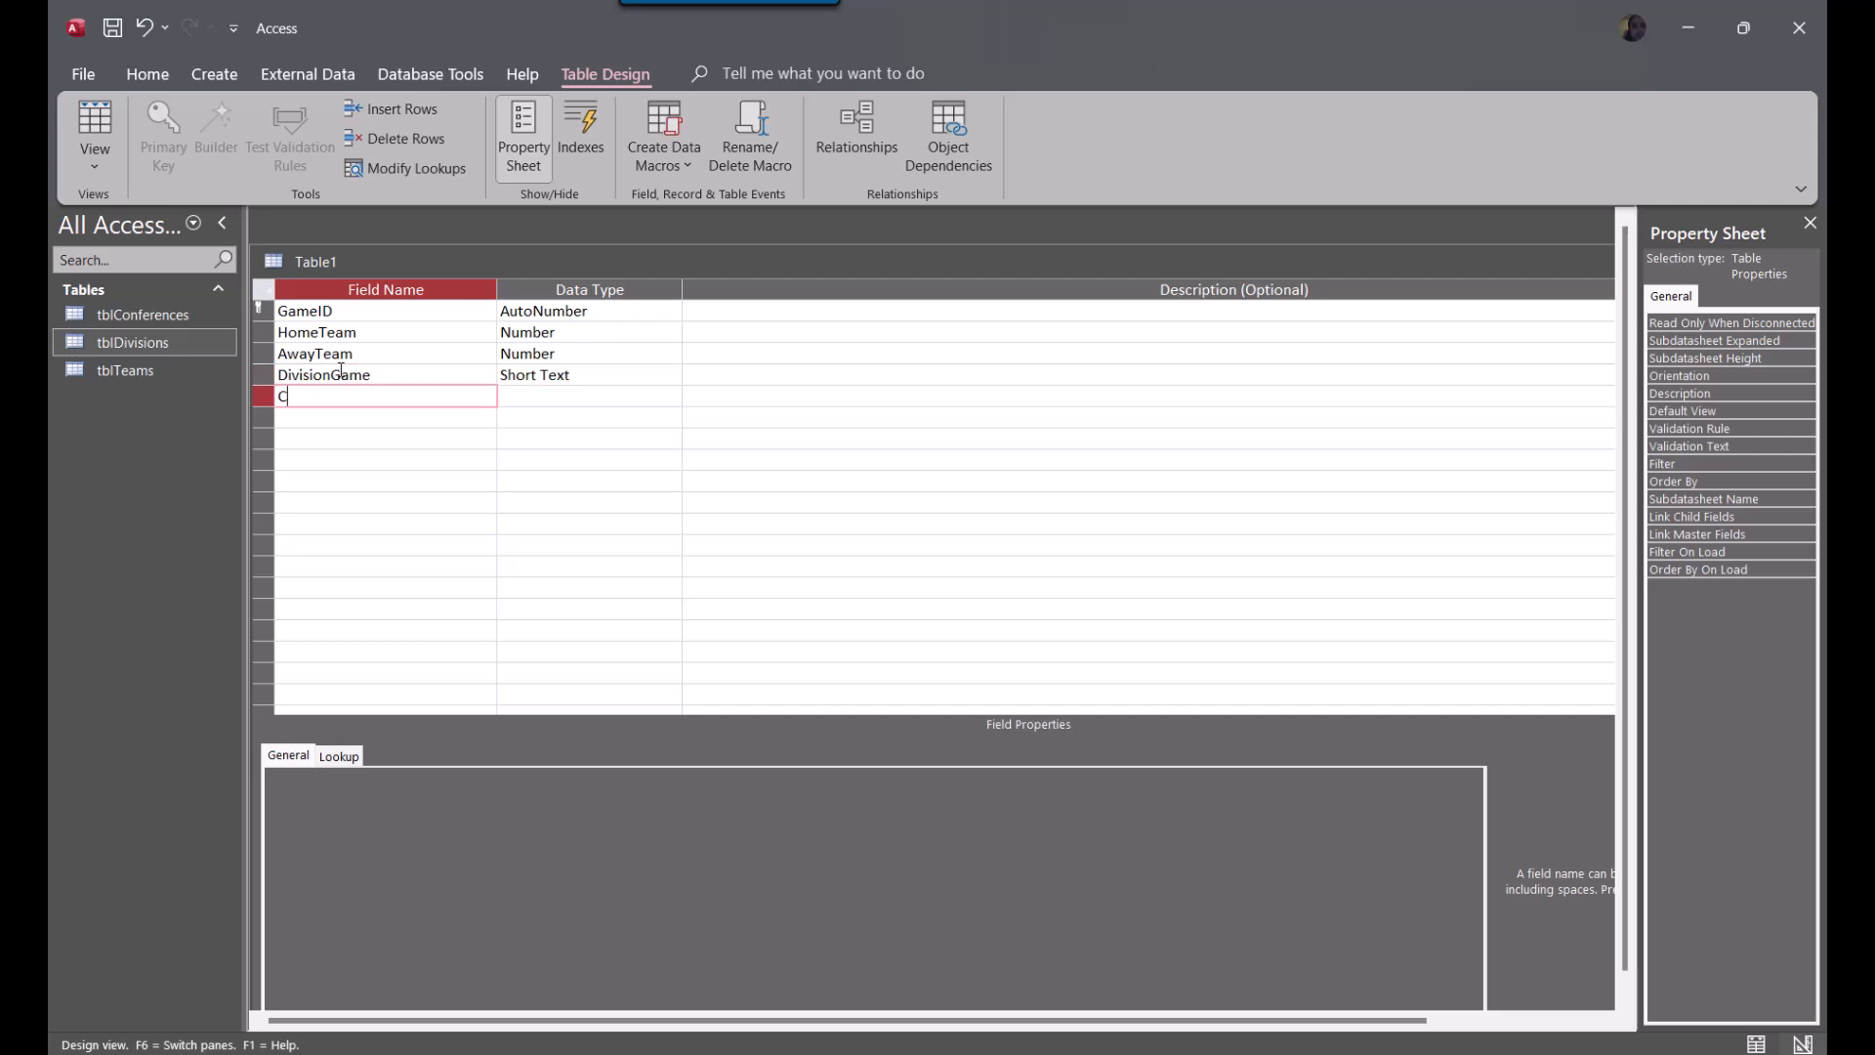
text(onferenceGame)
Set the data type of DivisionGame and ConferenceGame to Yes/No
key(Tab)
key(Up)
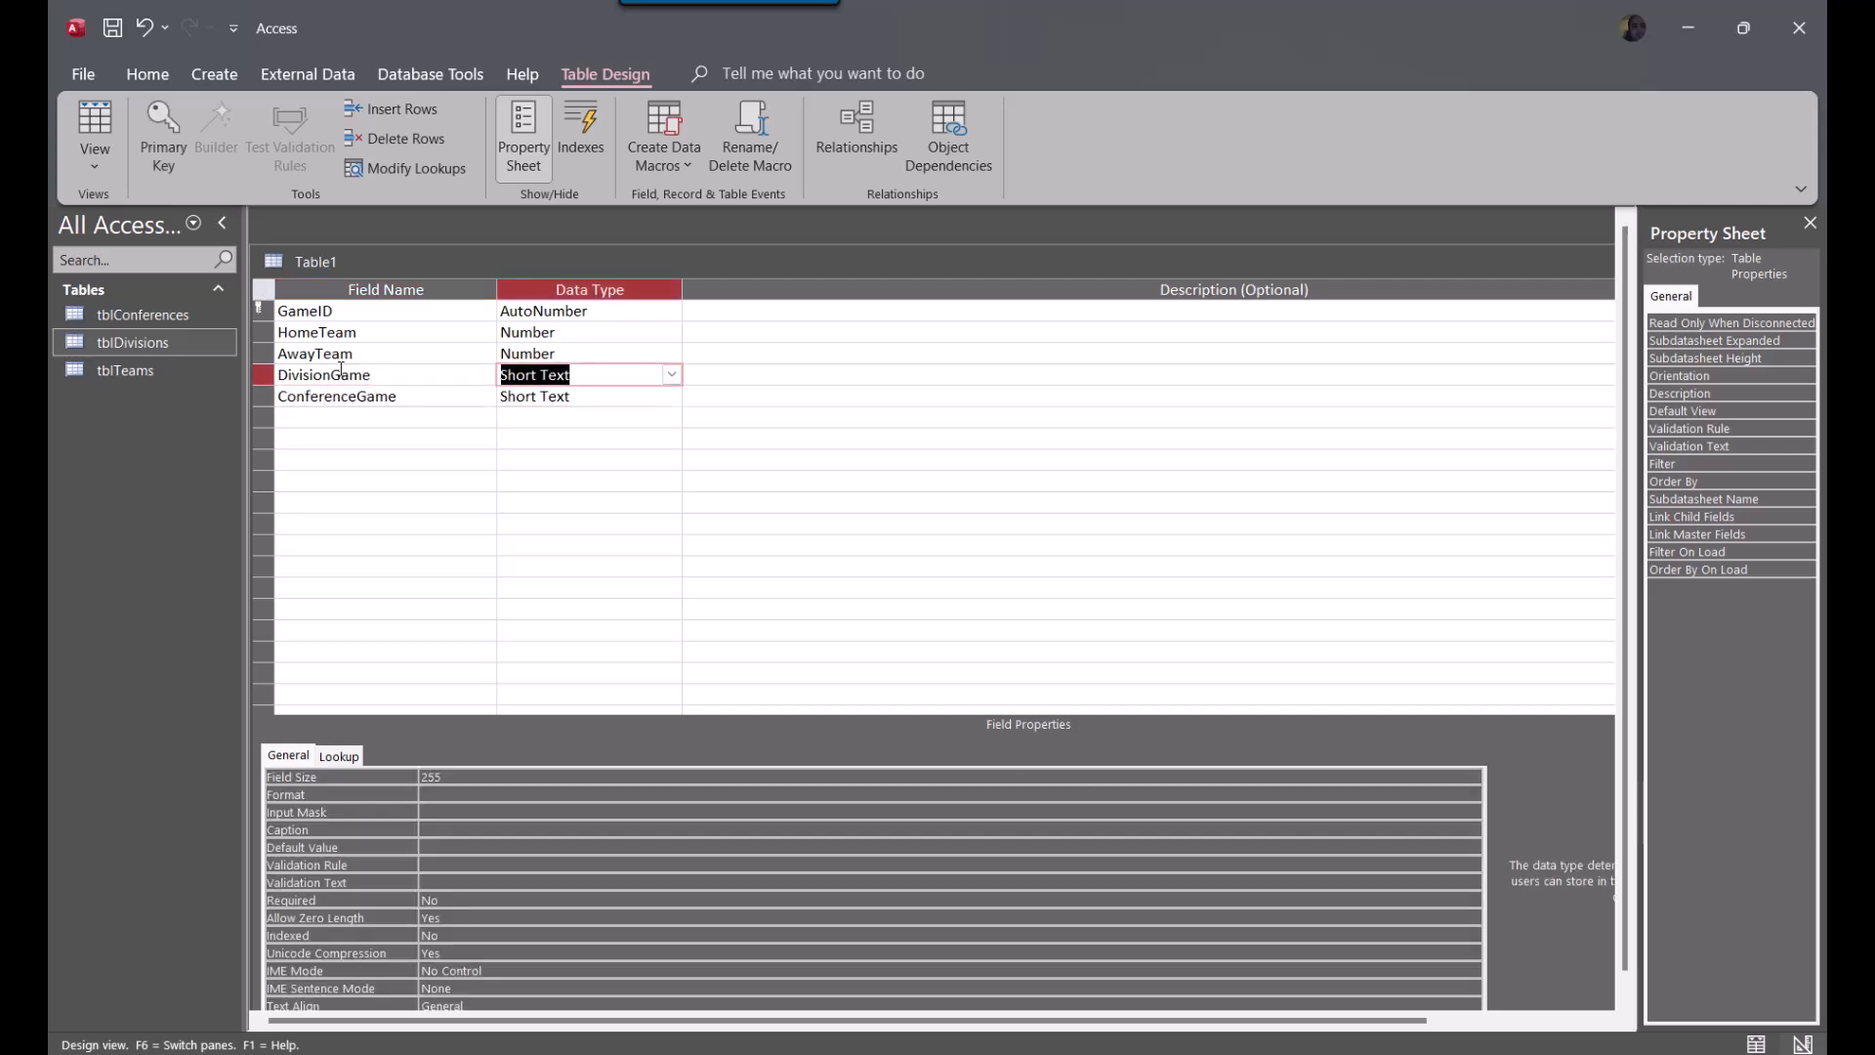
text(yes/No)
key(Down)
text(y)
key(Down)
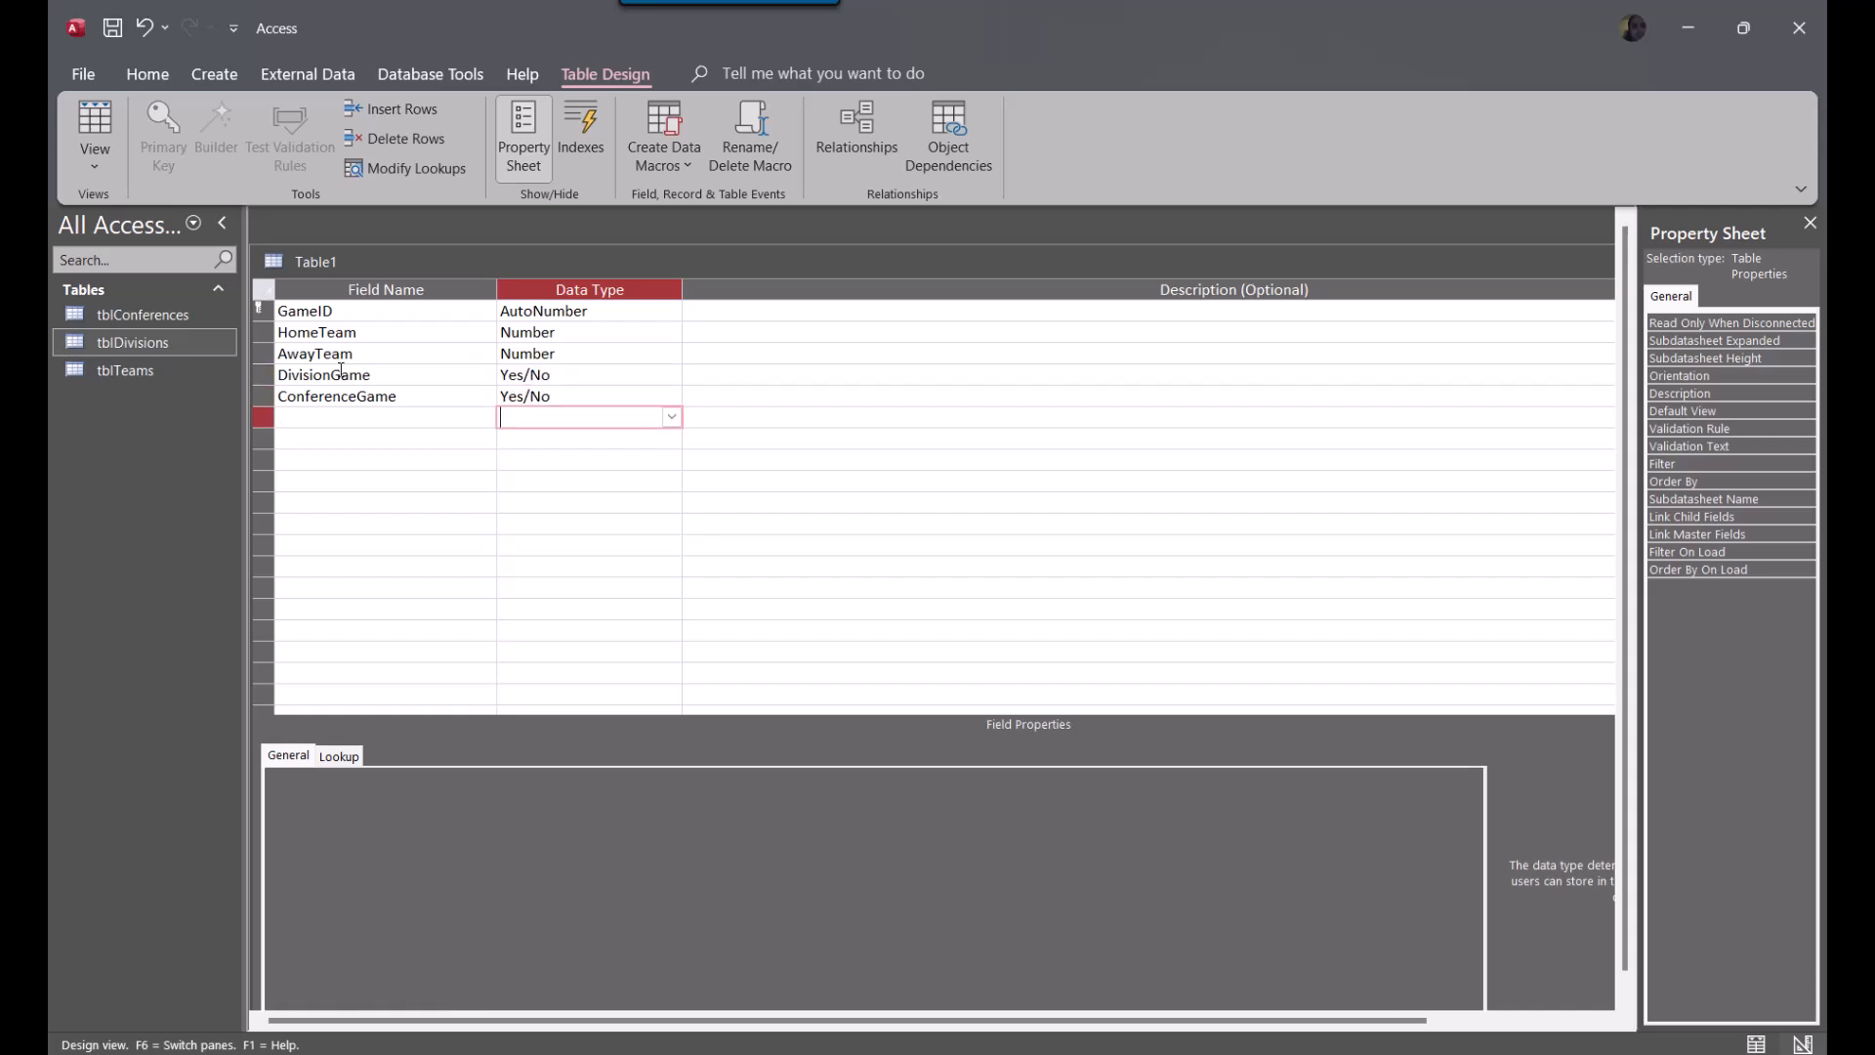
Add the fields HomeScore and AwayScore below ConferenceGame
key(shift+Tab)
text(HomeScore)
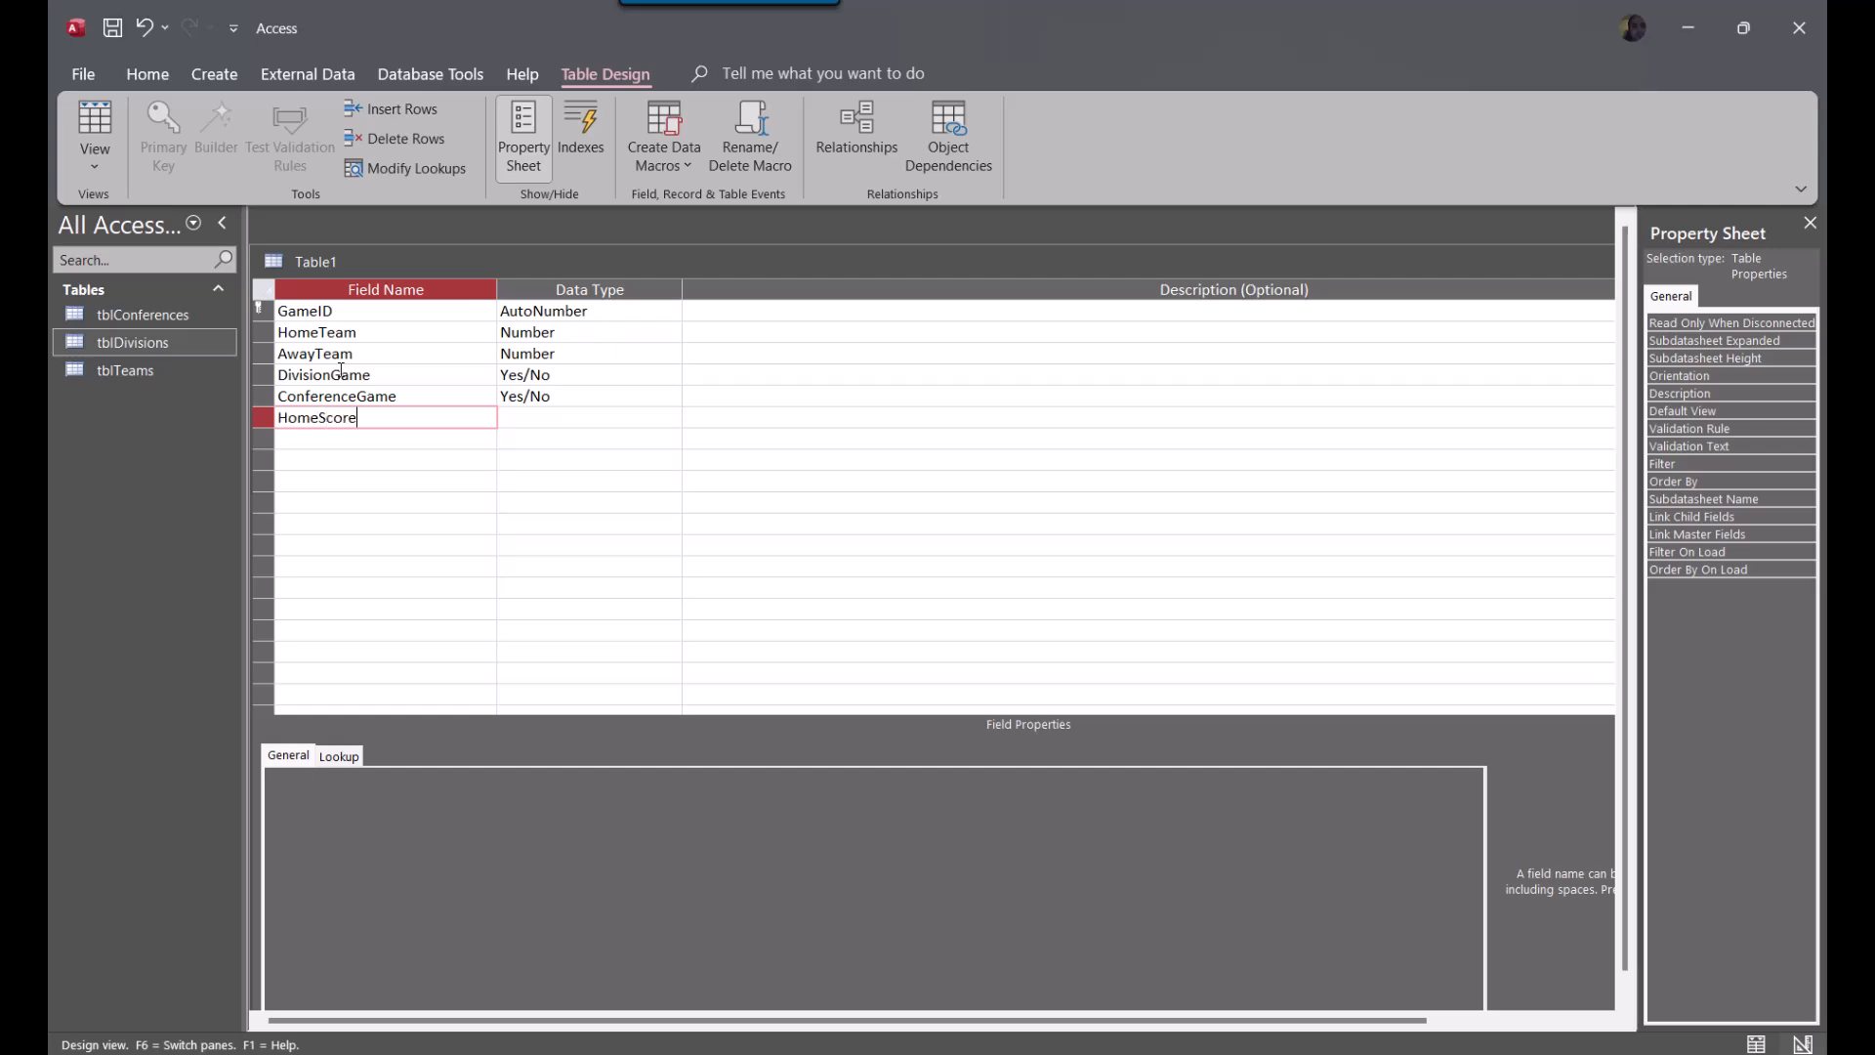
key(Down)
text(AwayScore)
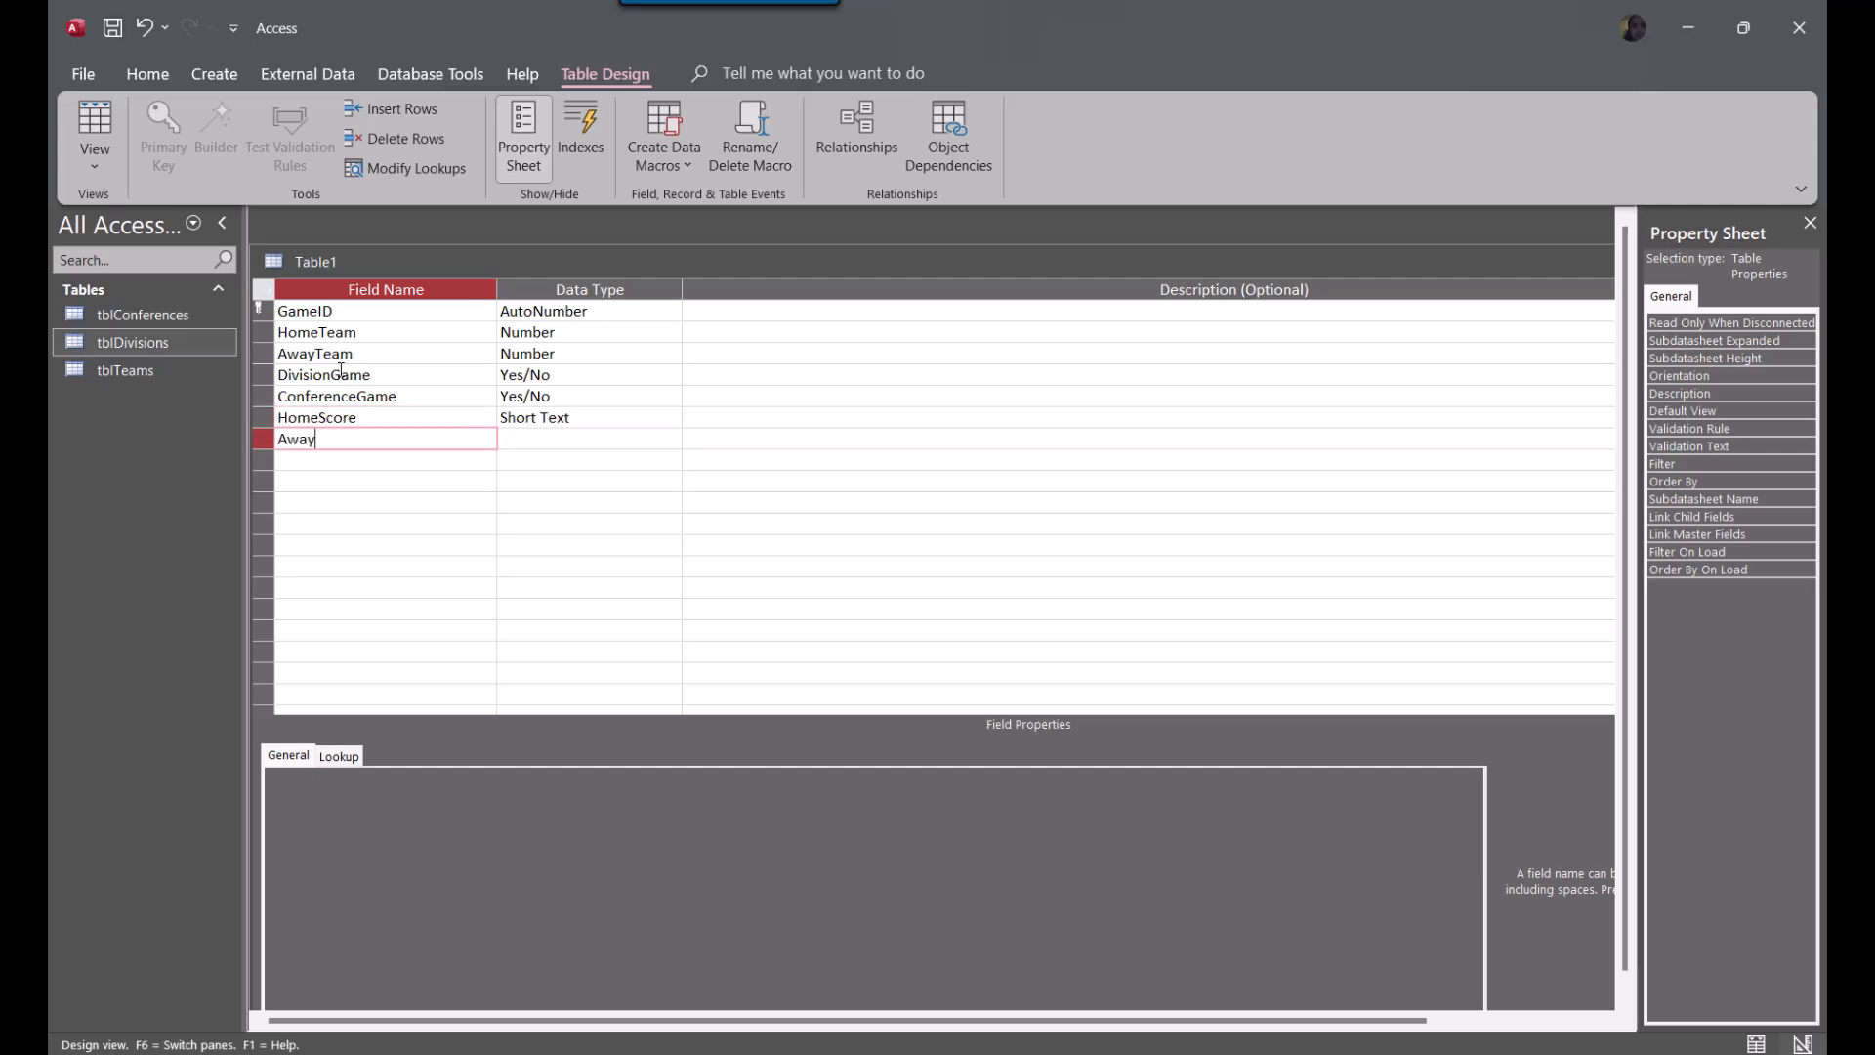
Set the data type of HomeScore and AwayScore to Number
key(Tab)
key(Up)
text(n)
click(618, 438)
text(n)
click(554, 559)
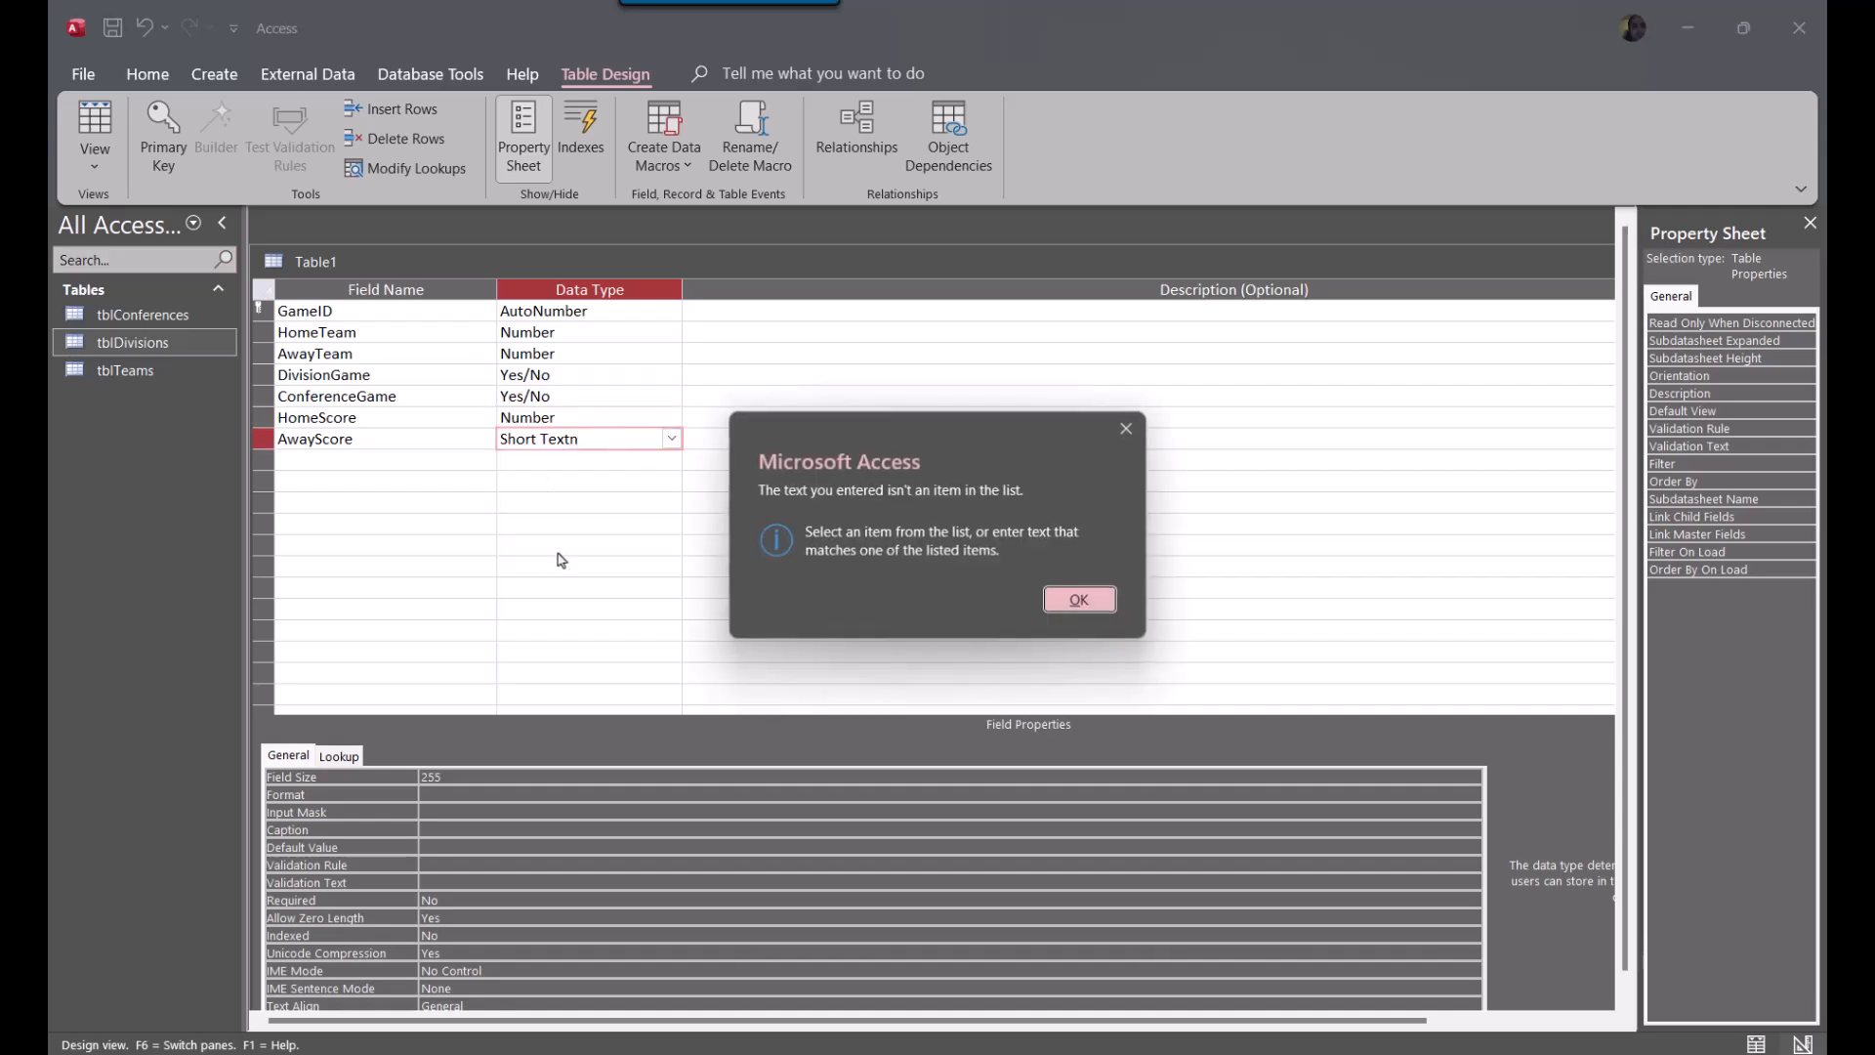
key(Return)
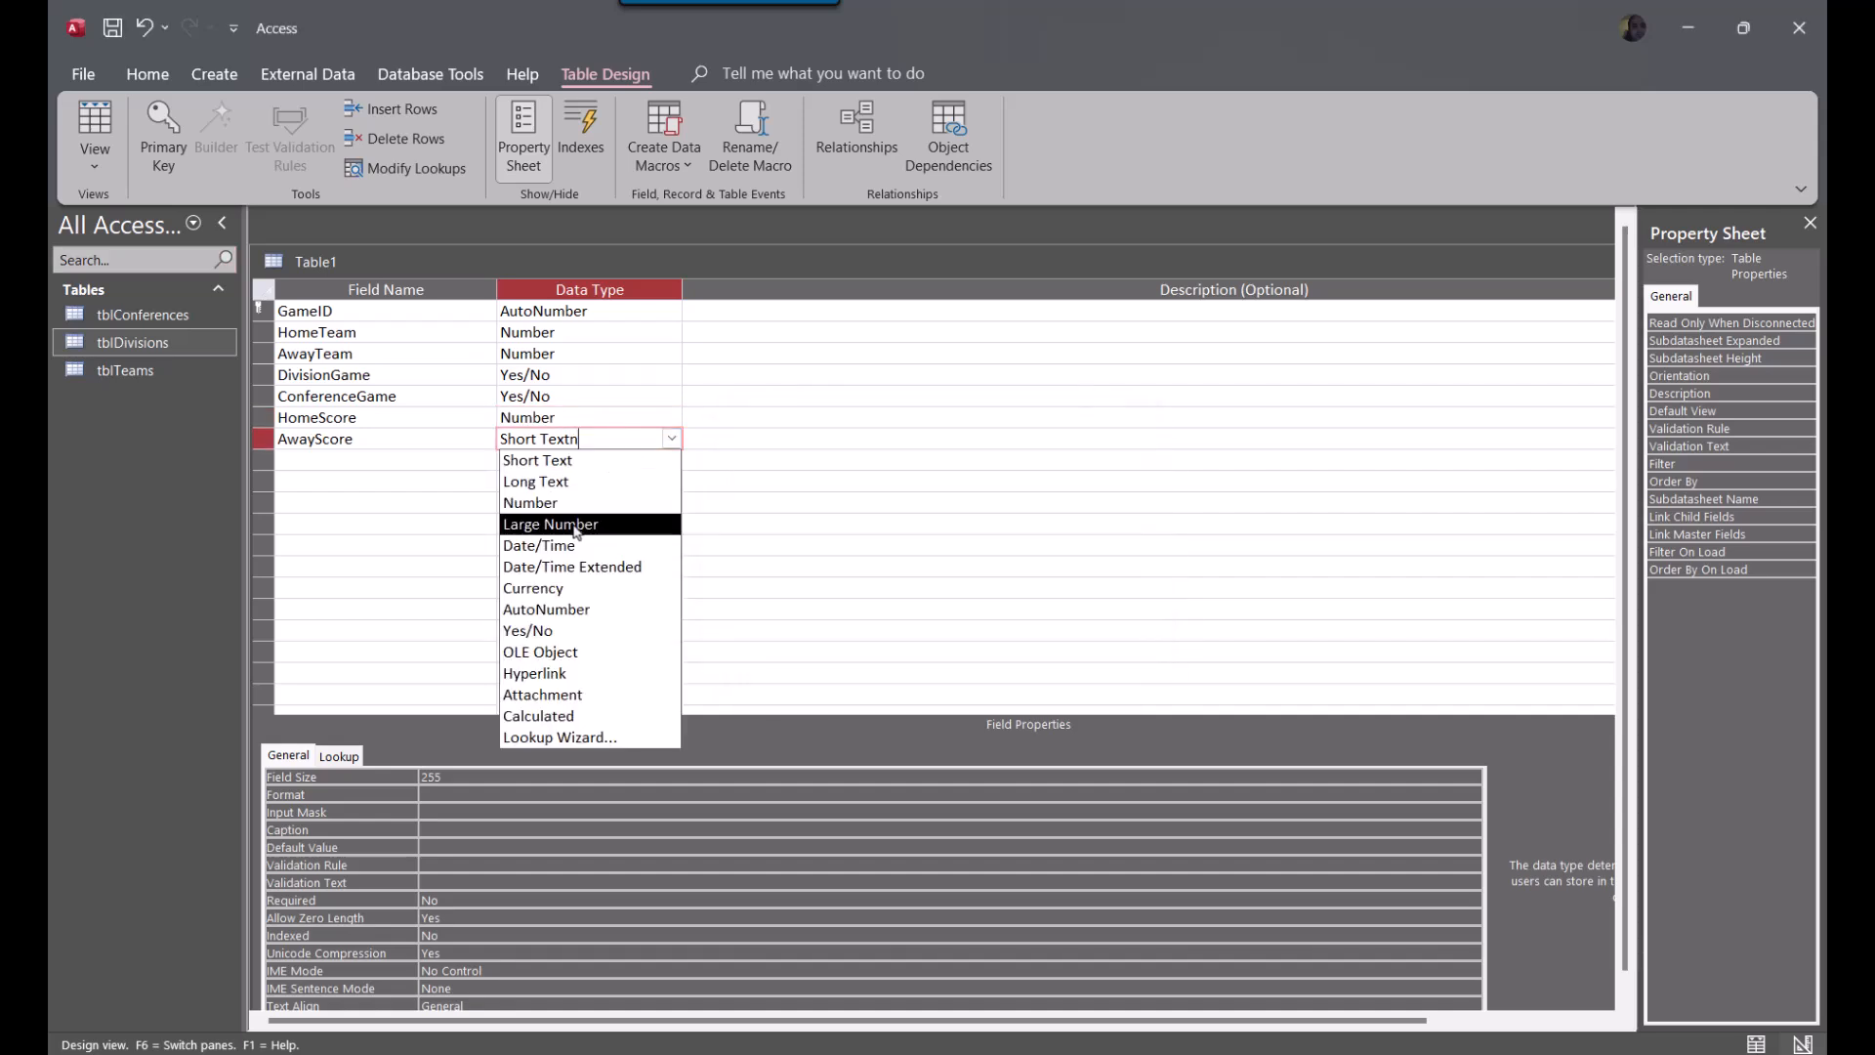
click(591, 503)
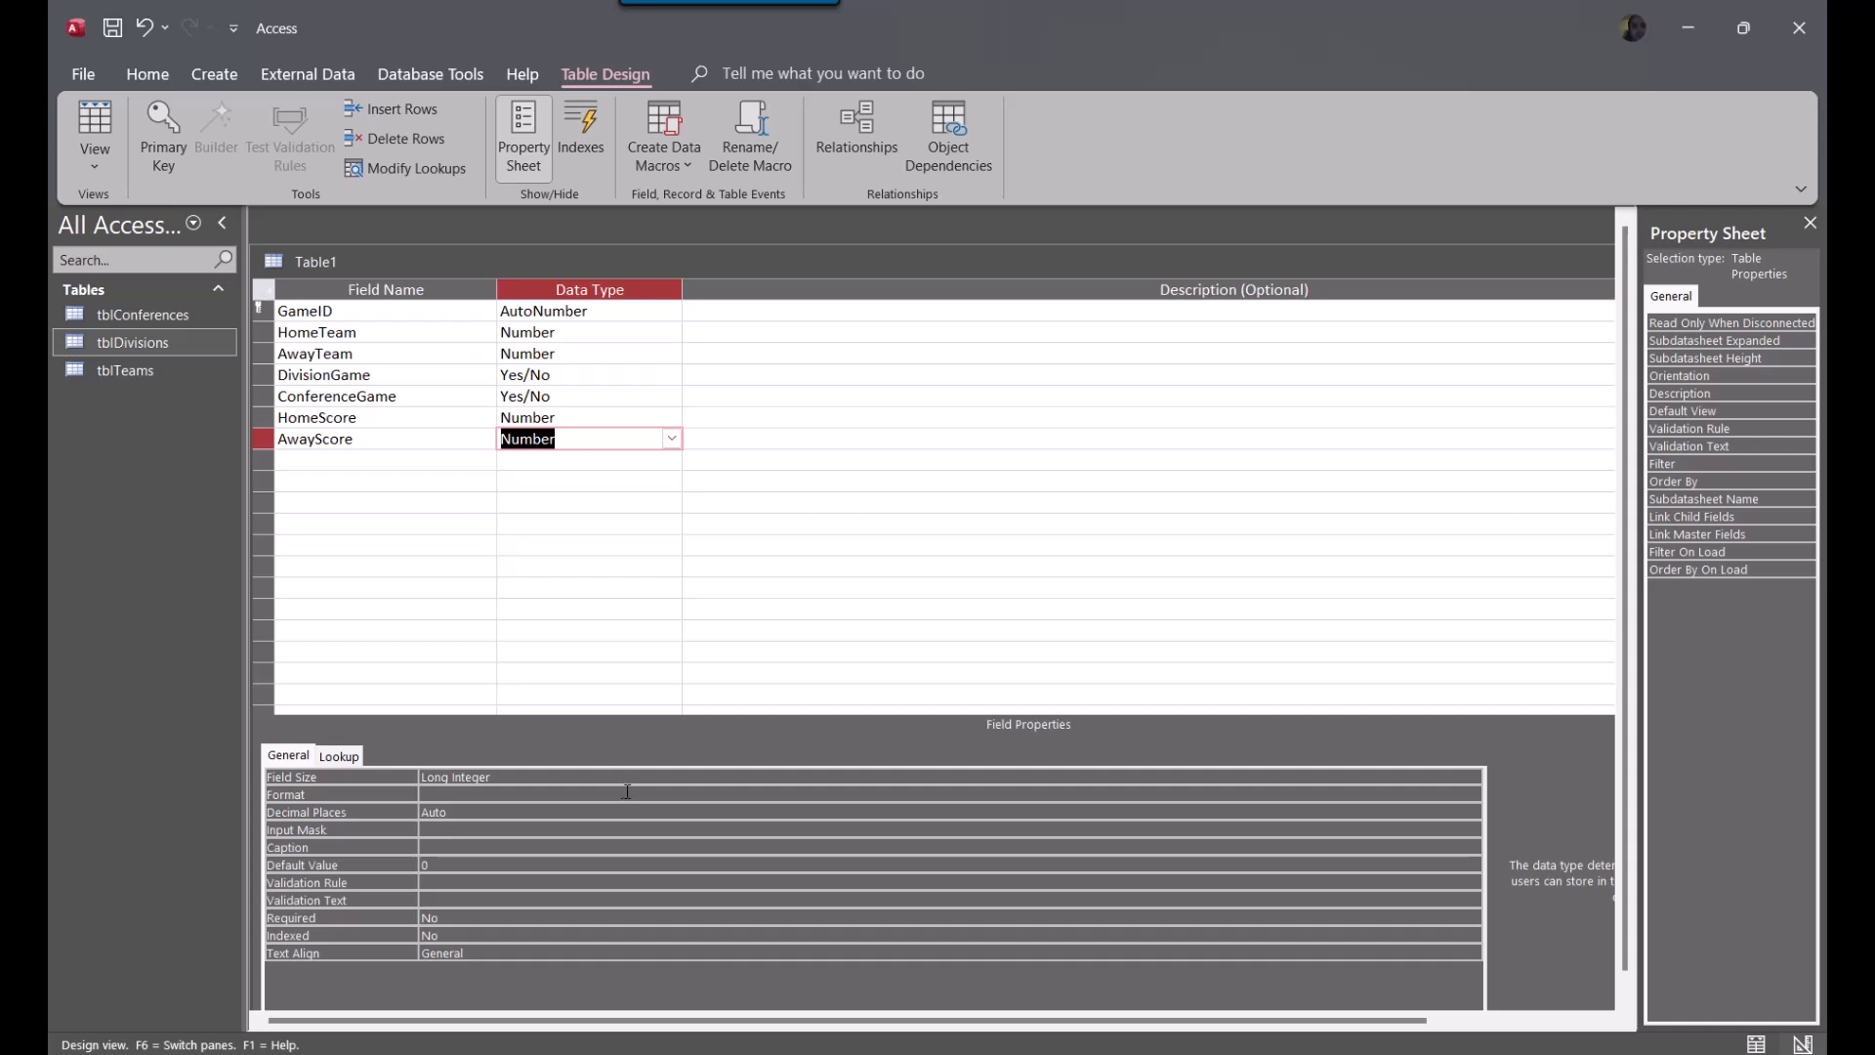
Set the field size of both AwayScore and HomeScore to Integer
click(1472, 776)
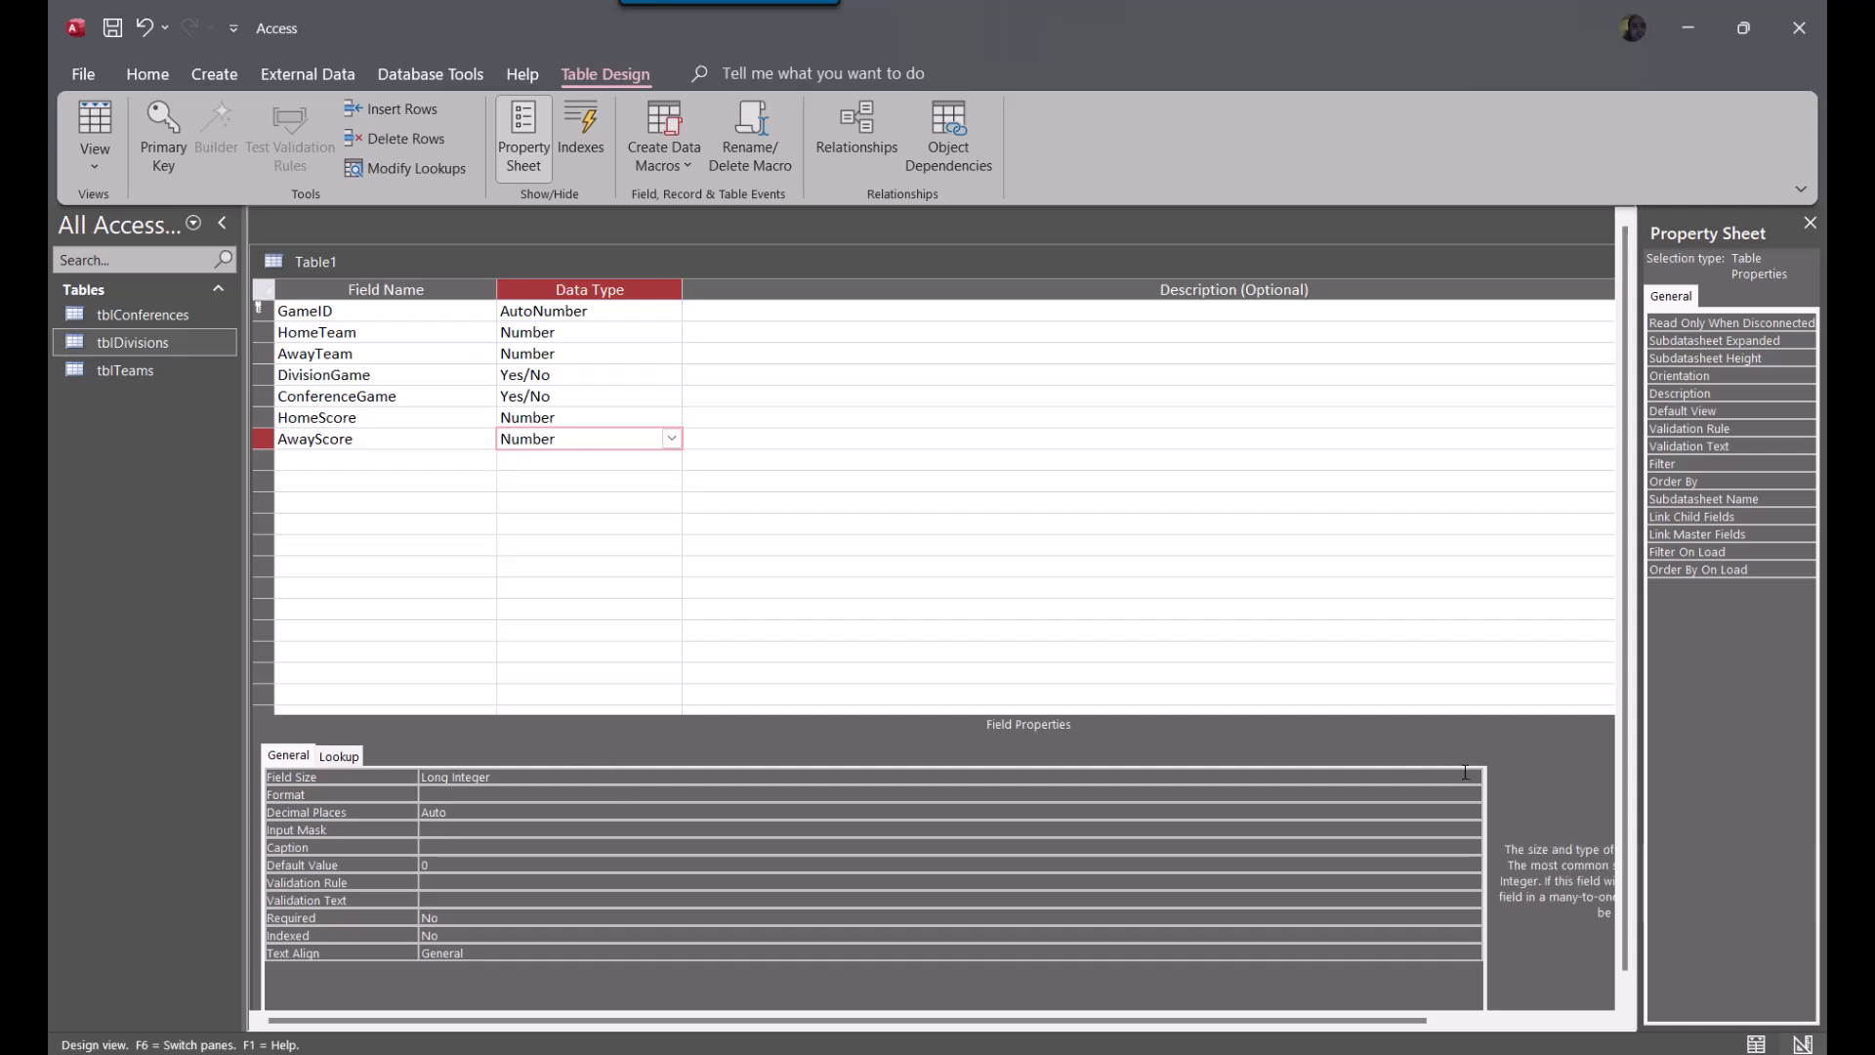
click(799, 813)
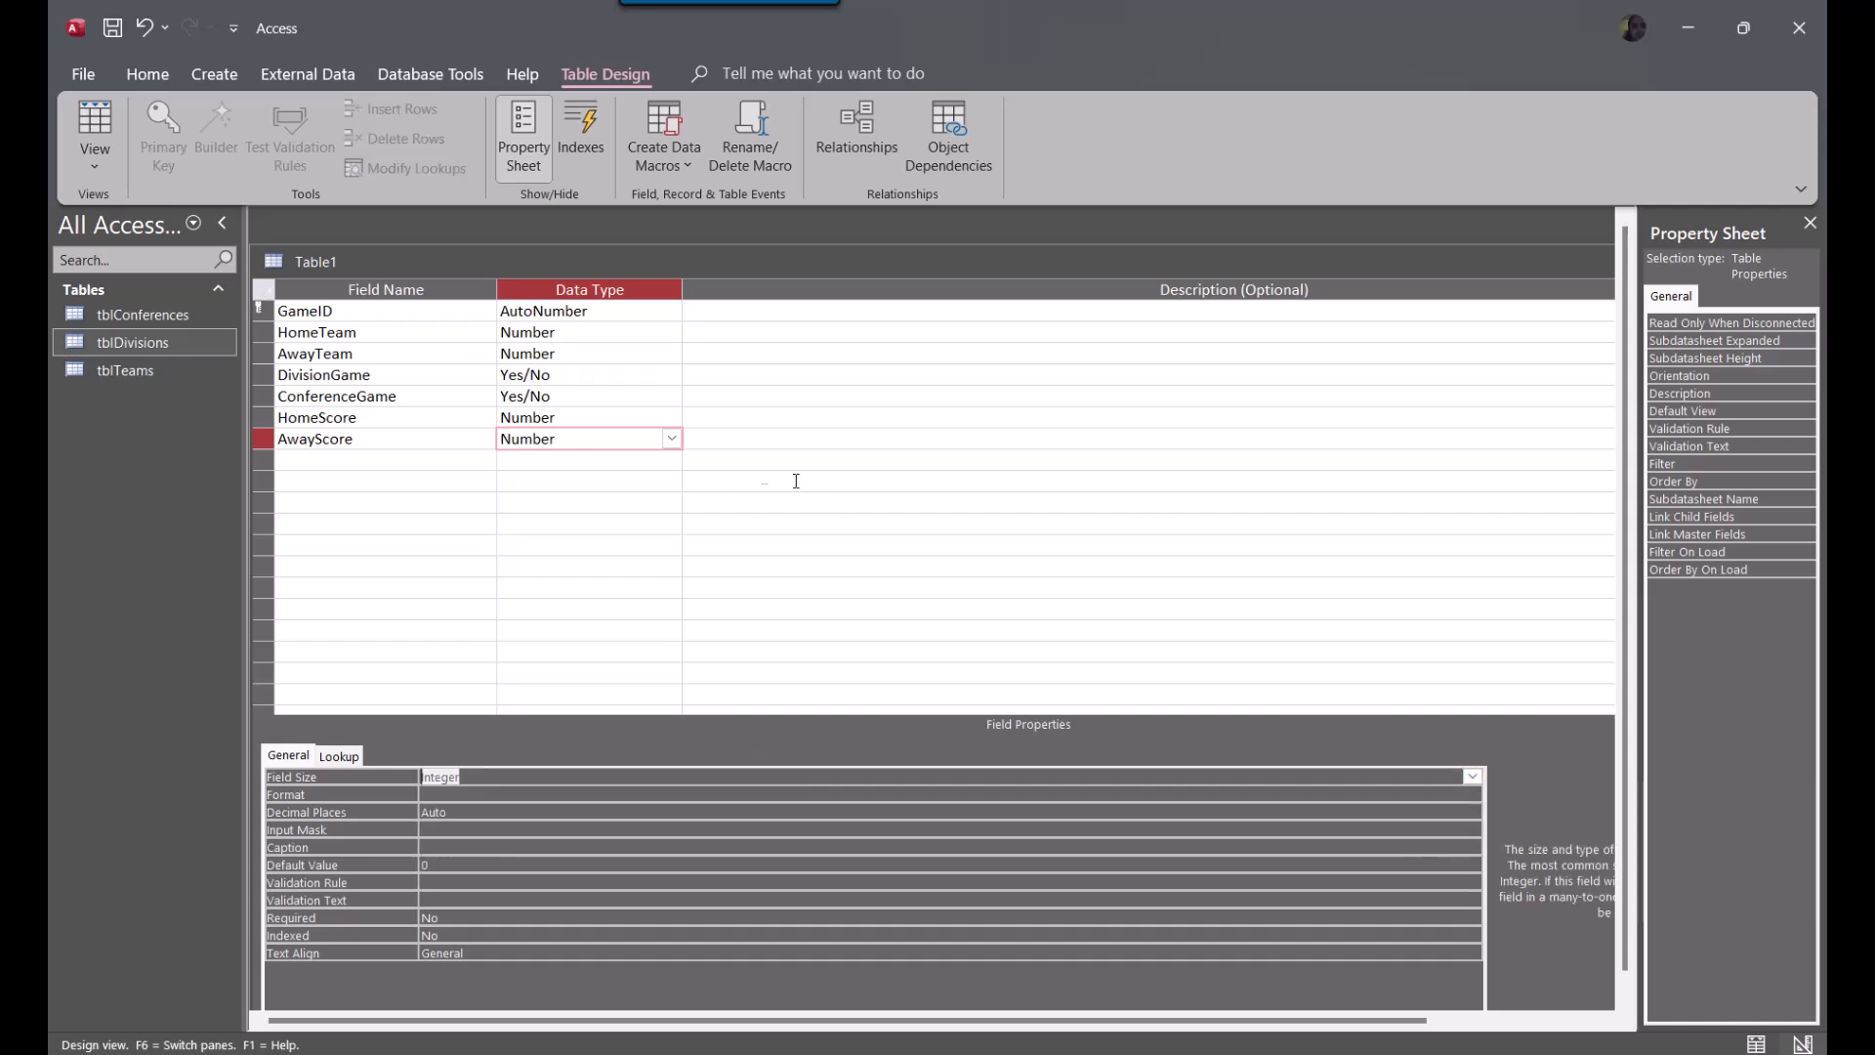
click(586, 417)
click(528, 793)
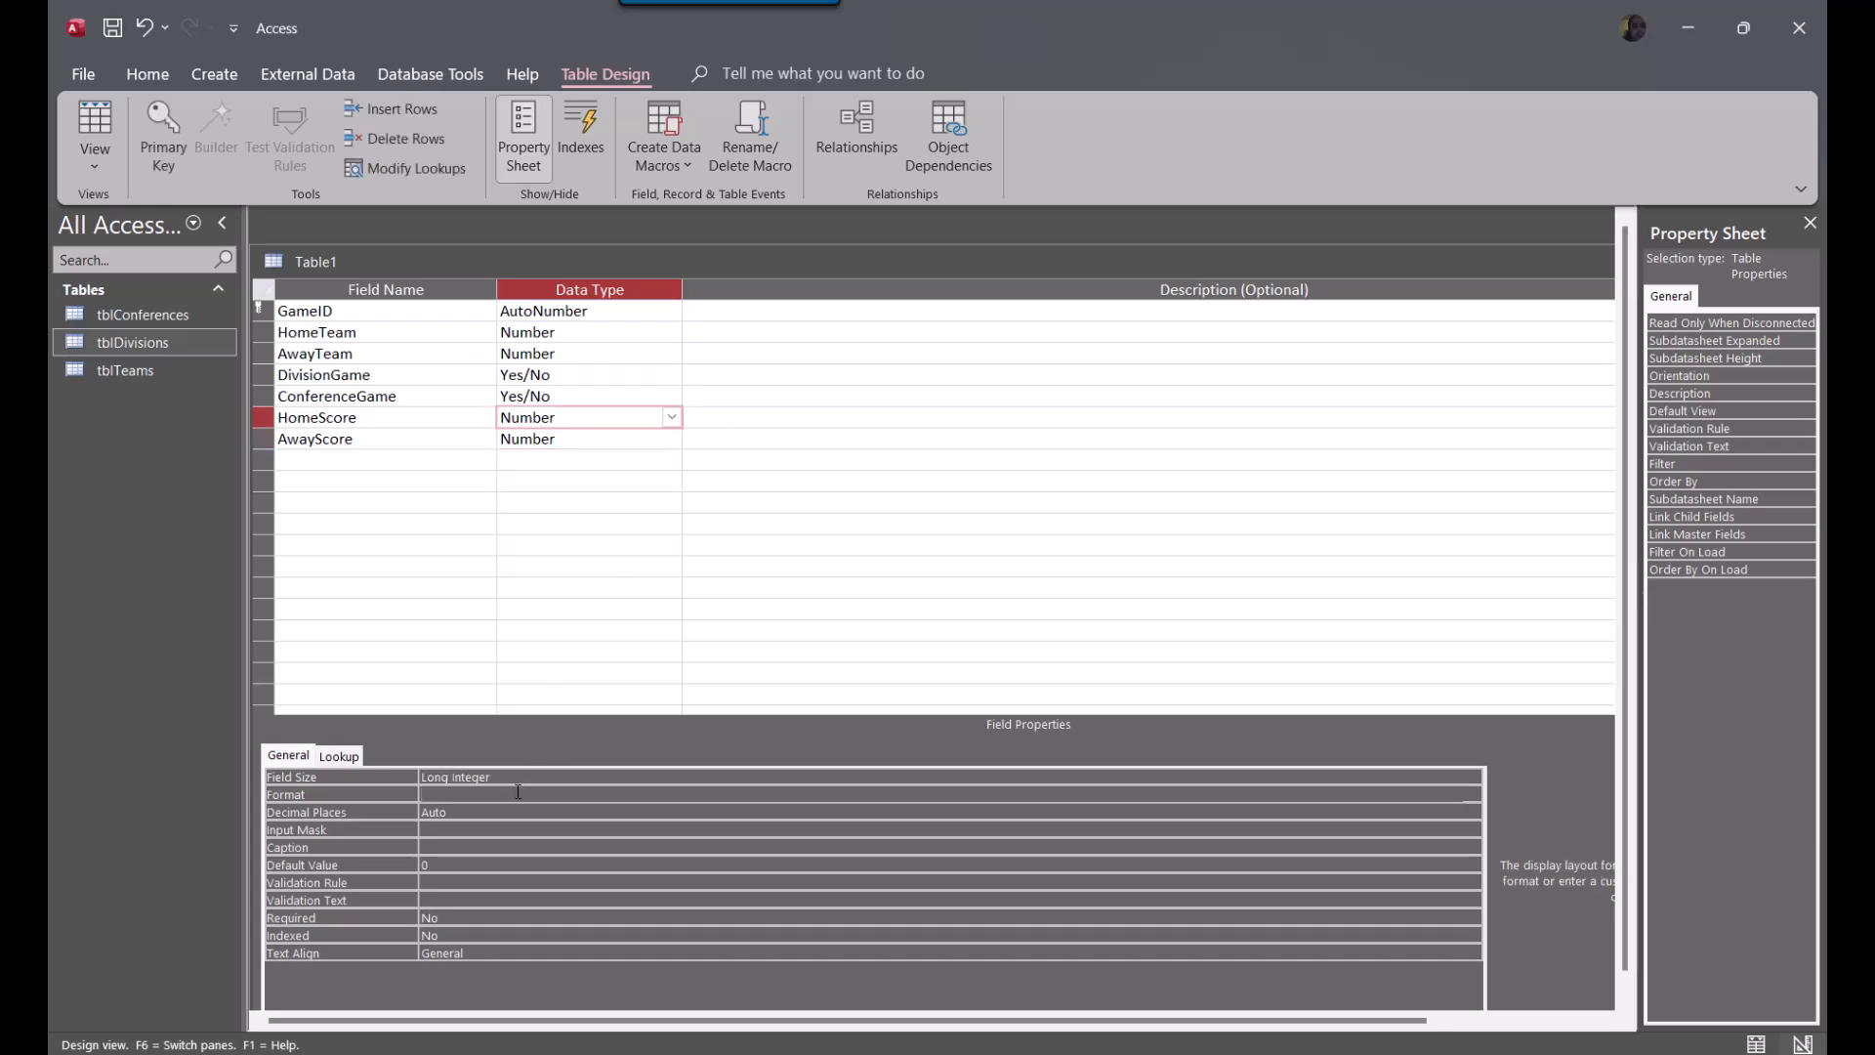
click(525, 779)
text(in)
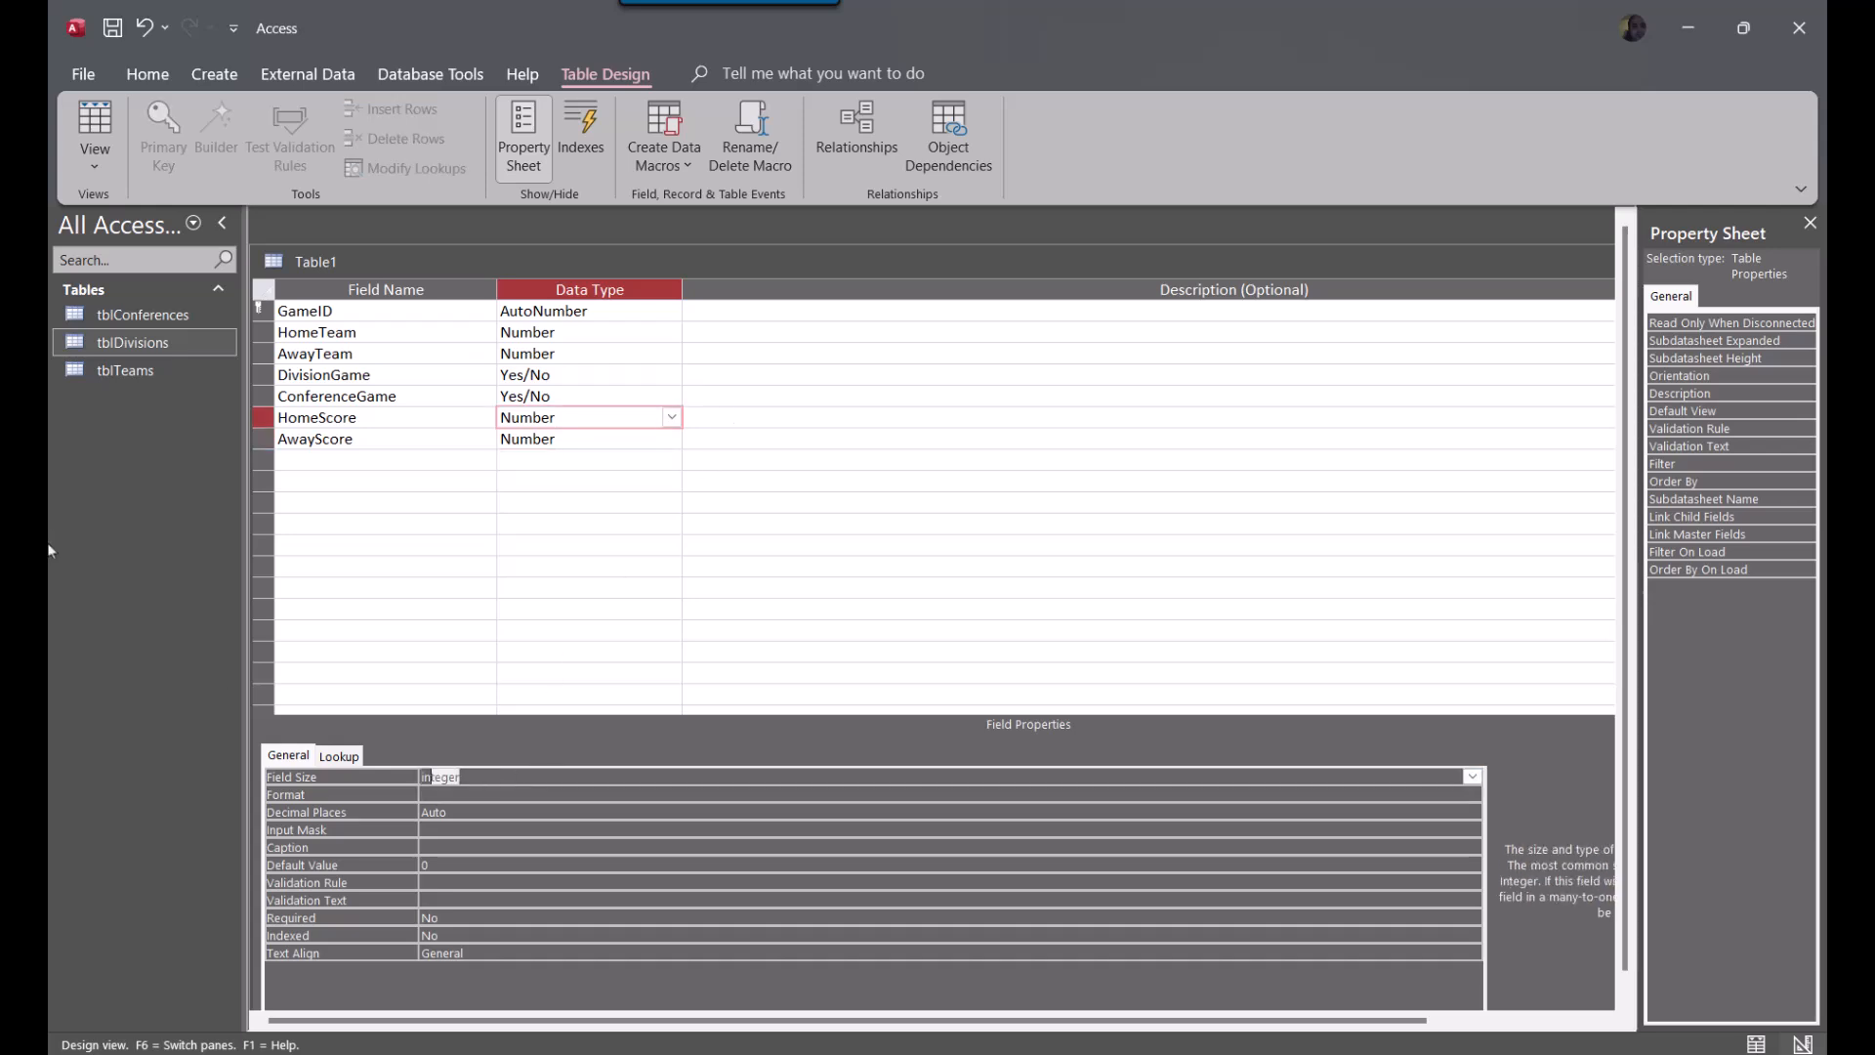
click(528, 503)
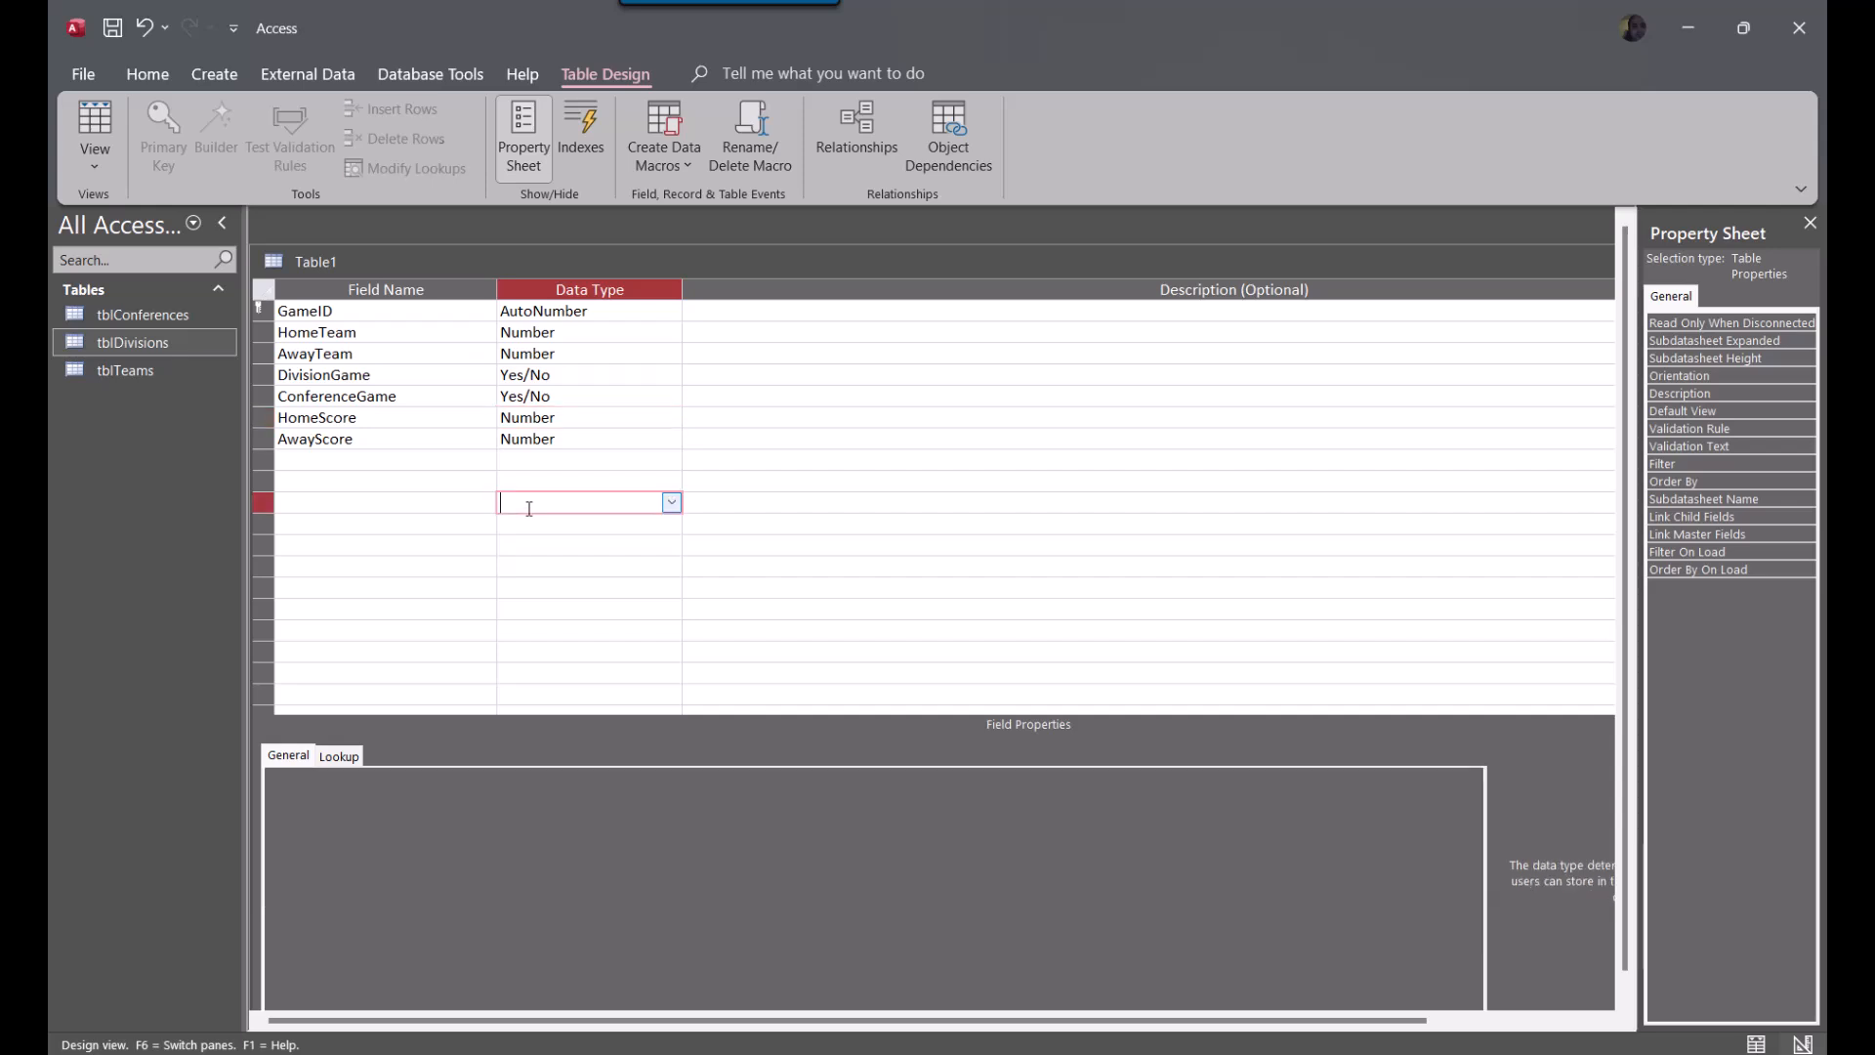
Add a WinningTeam field with the Number data type below AwayScore
click(314, 458)
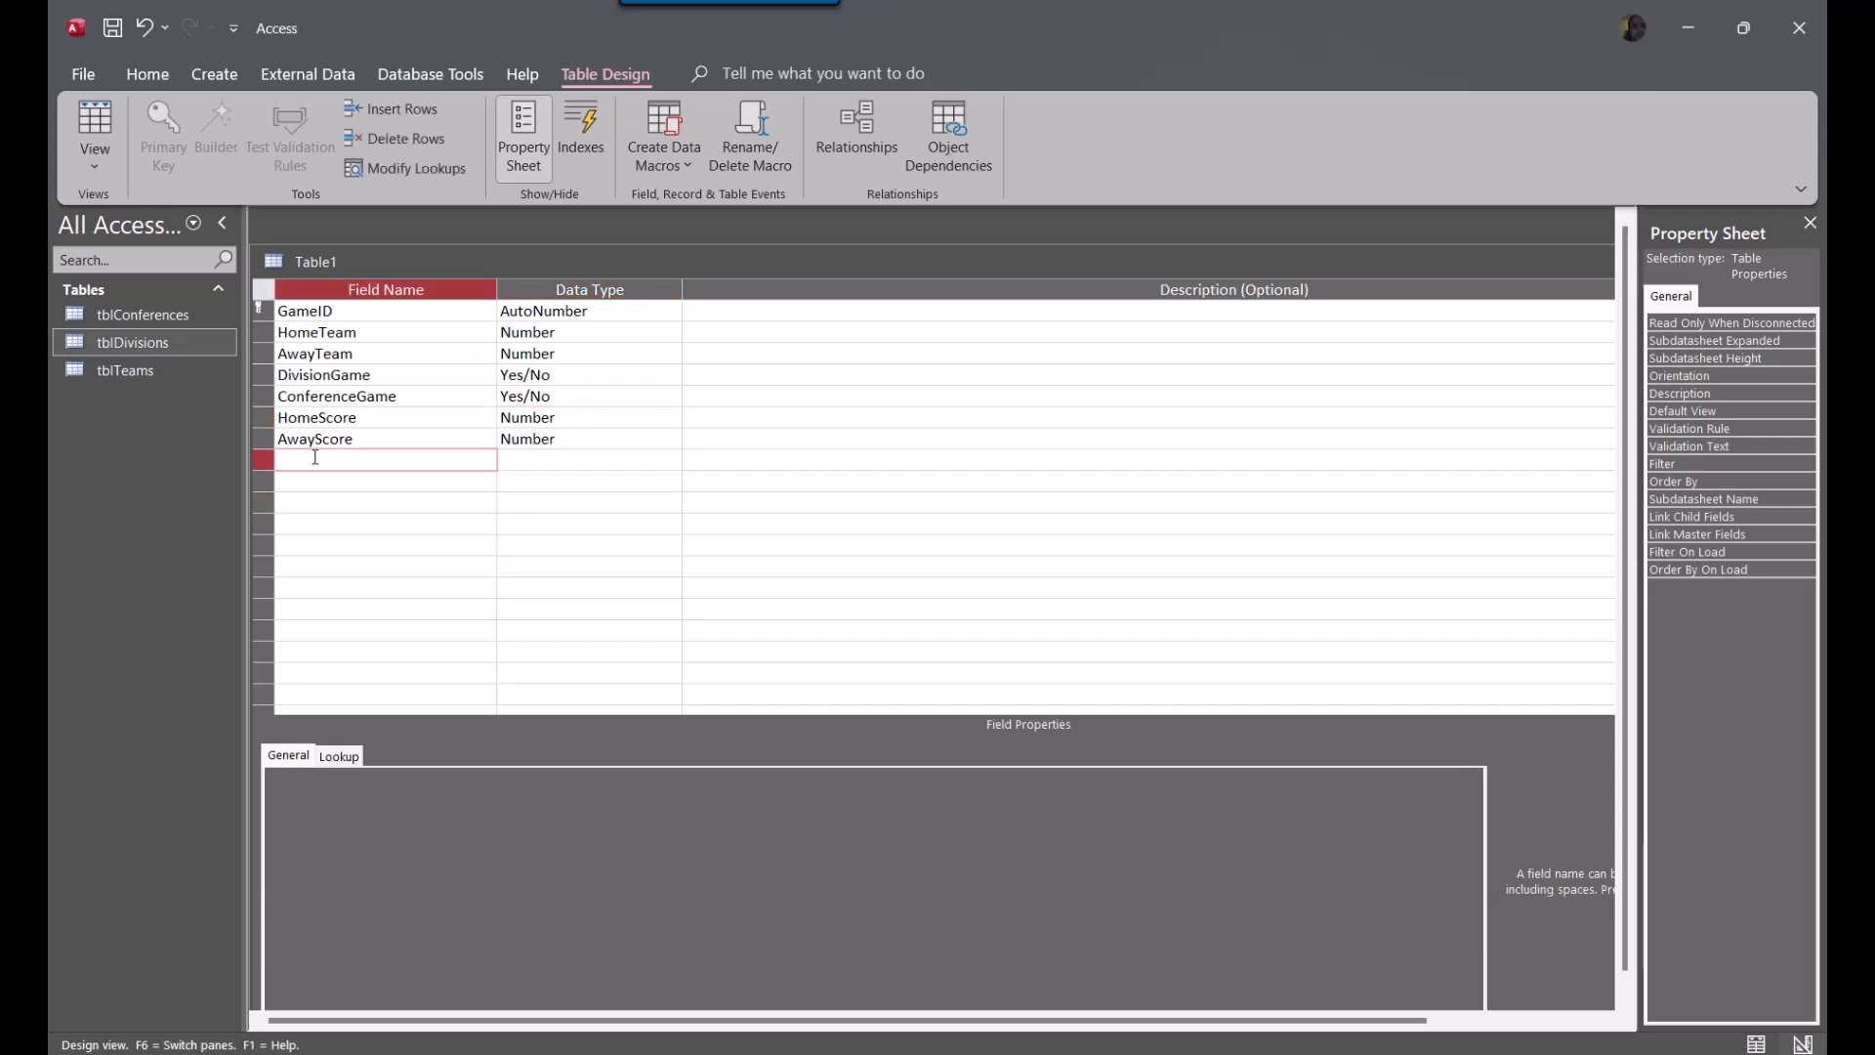
text(WinningTeam)
key(Tab)
text(n)
key(Down)
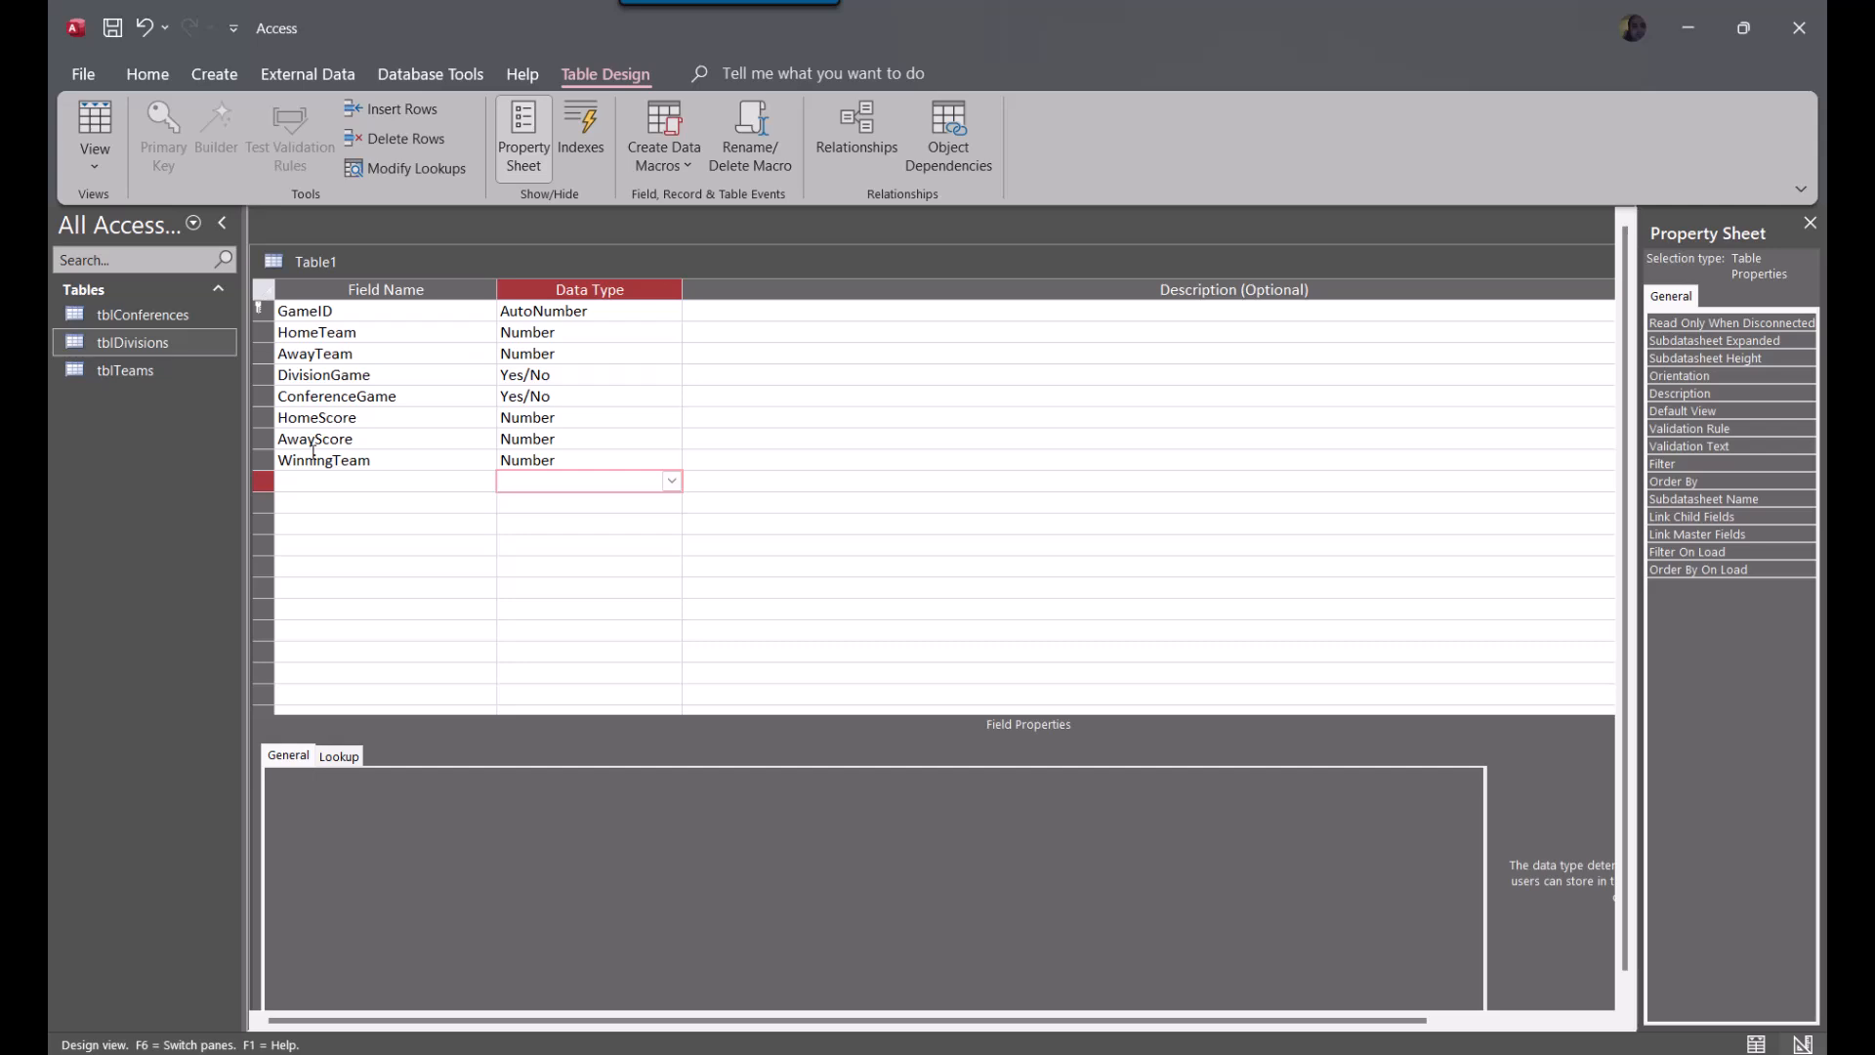
Examine the data types and field properties of the team, score and WinningTeam fields
click(597, 415)
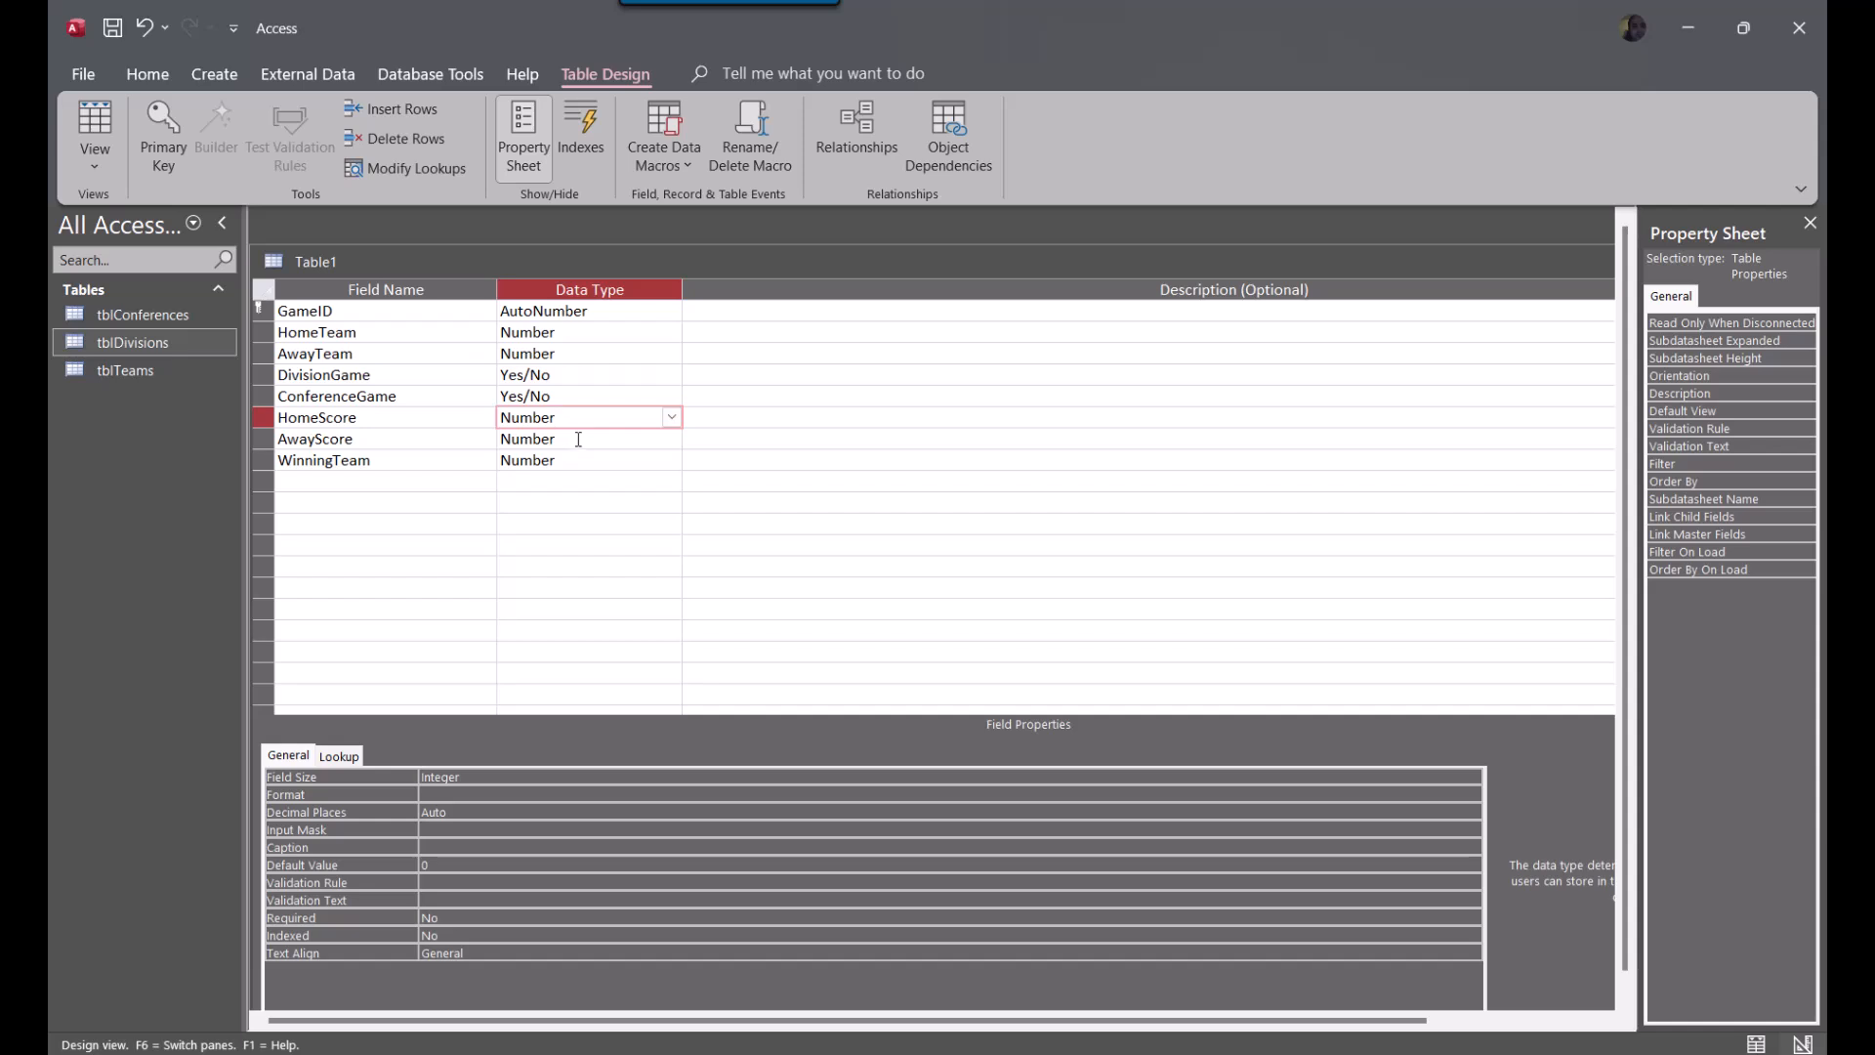
click(578, 439)
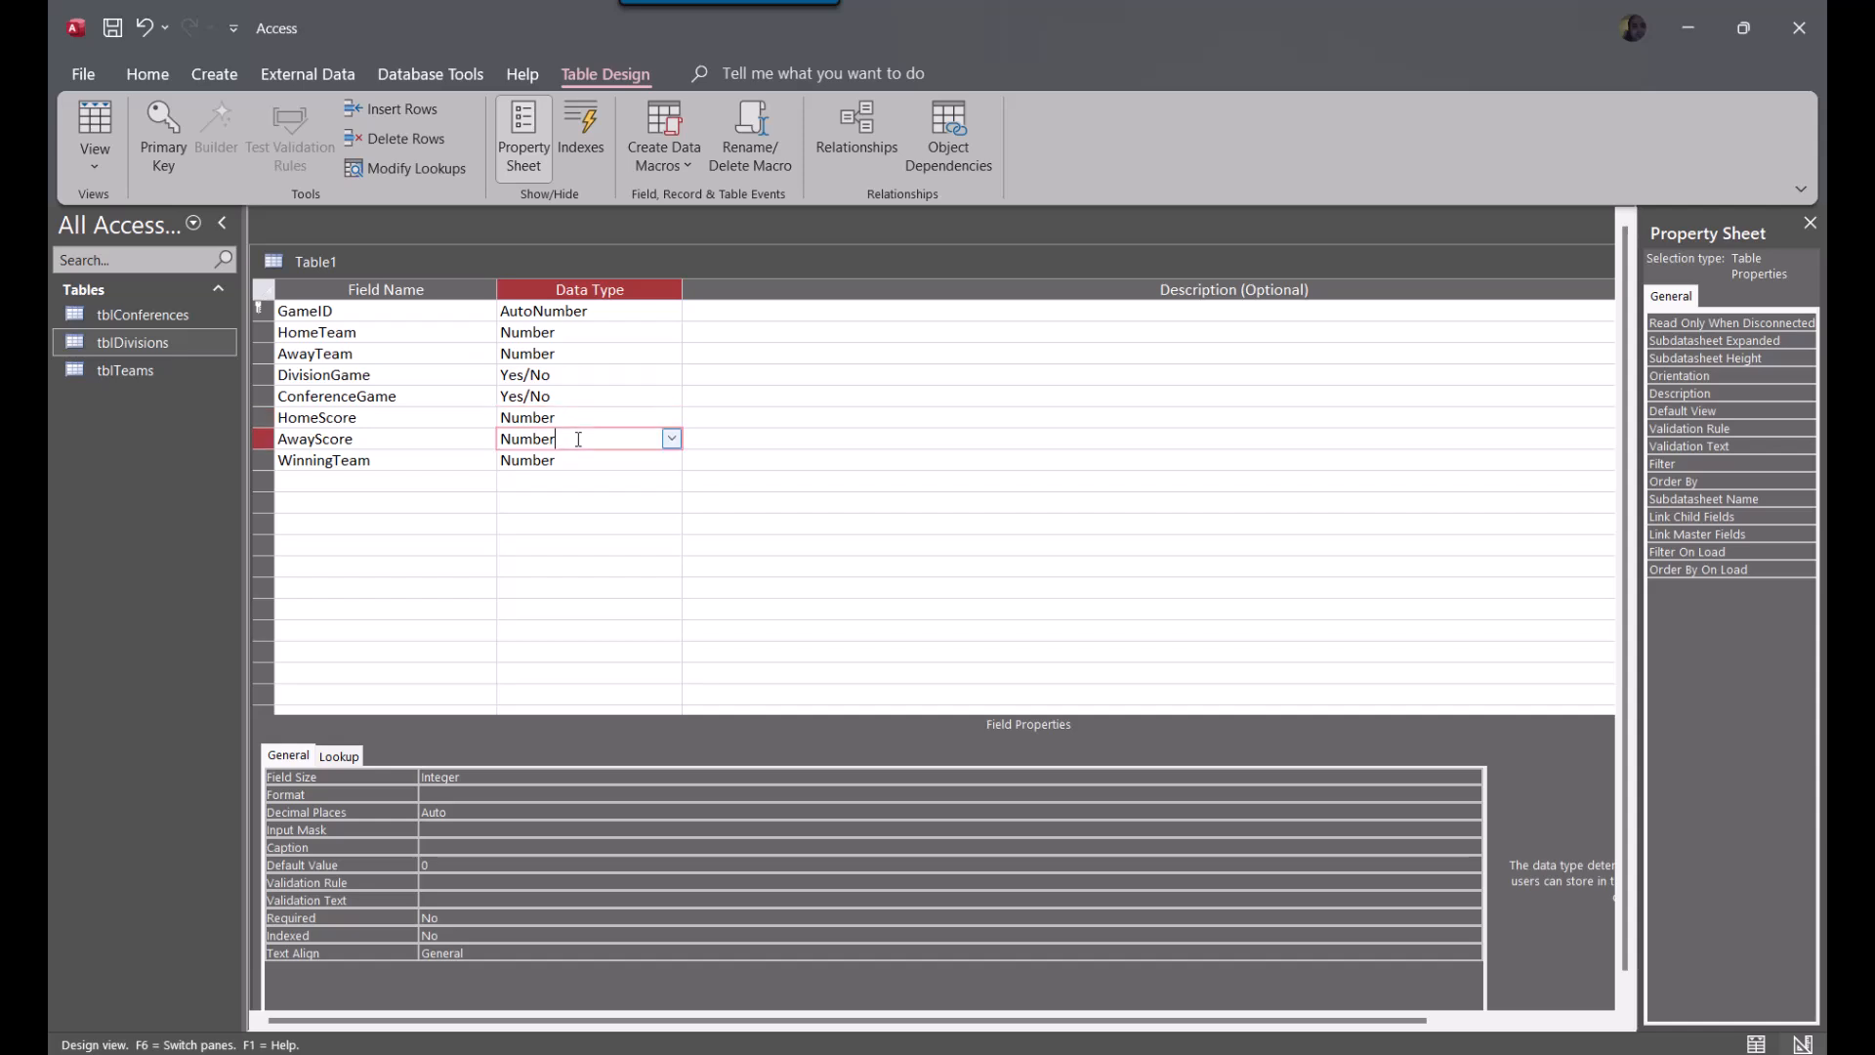
click(576, 417)
click(576, 440)
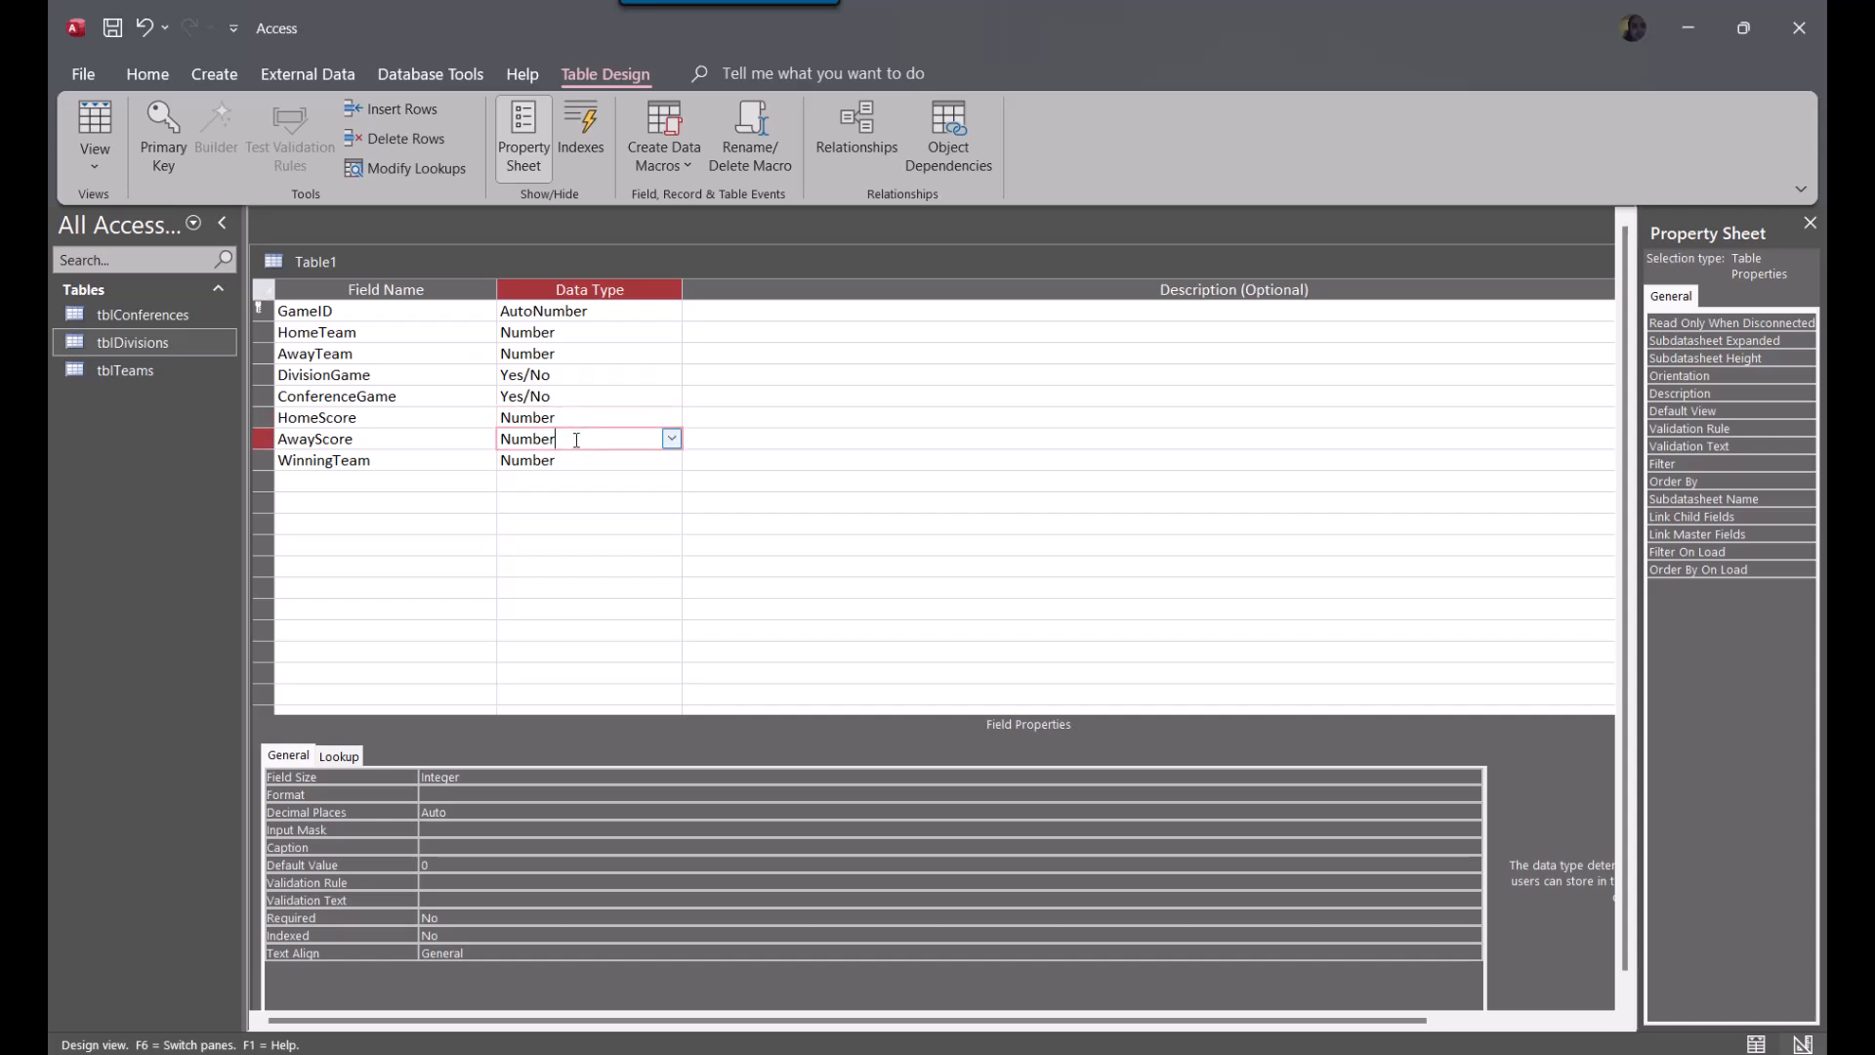
click(343, 417)
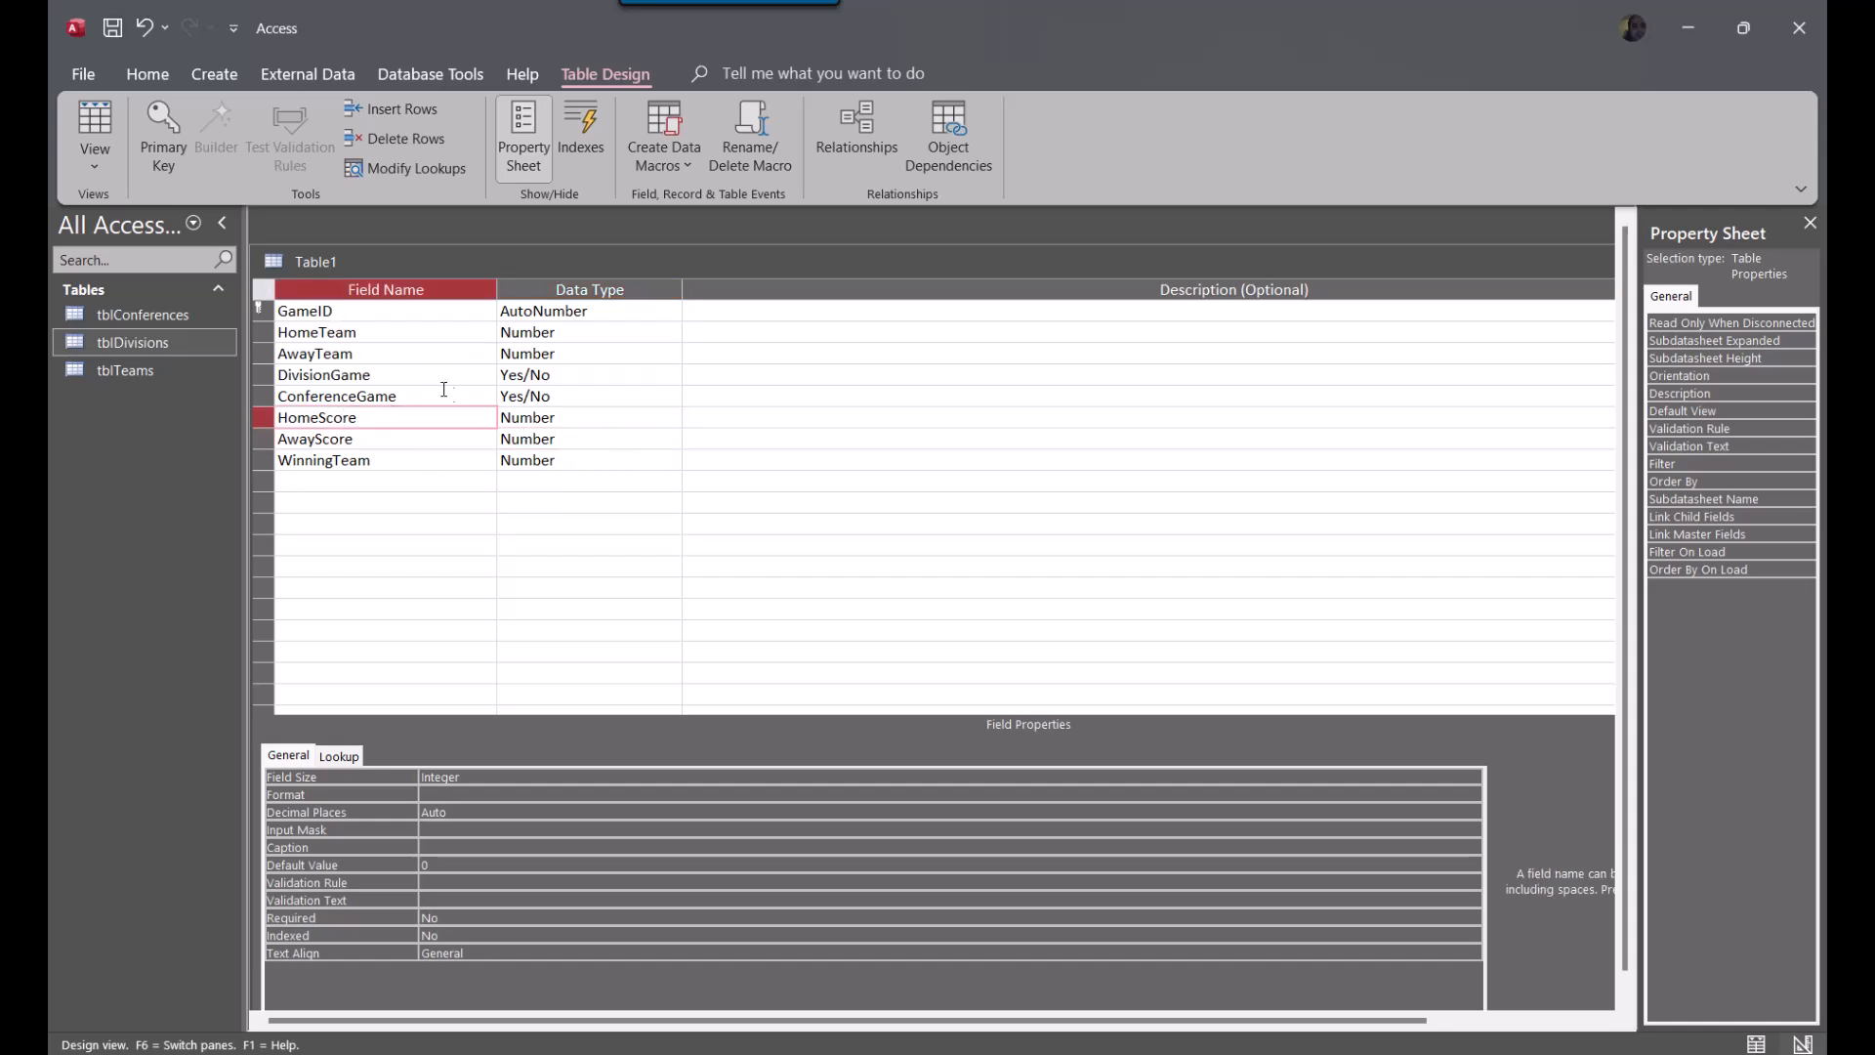
click(569, 460)
click(605, 332)
click(558, 462)
click(566, 439)
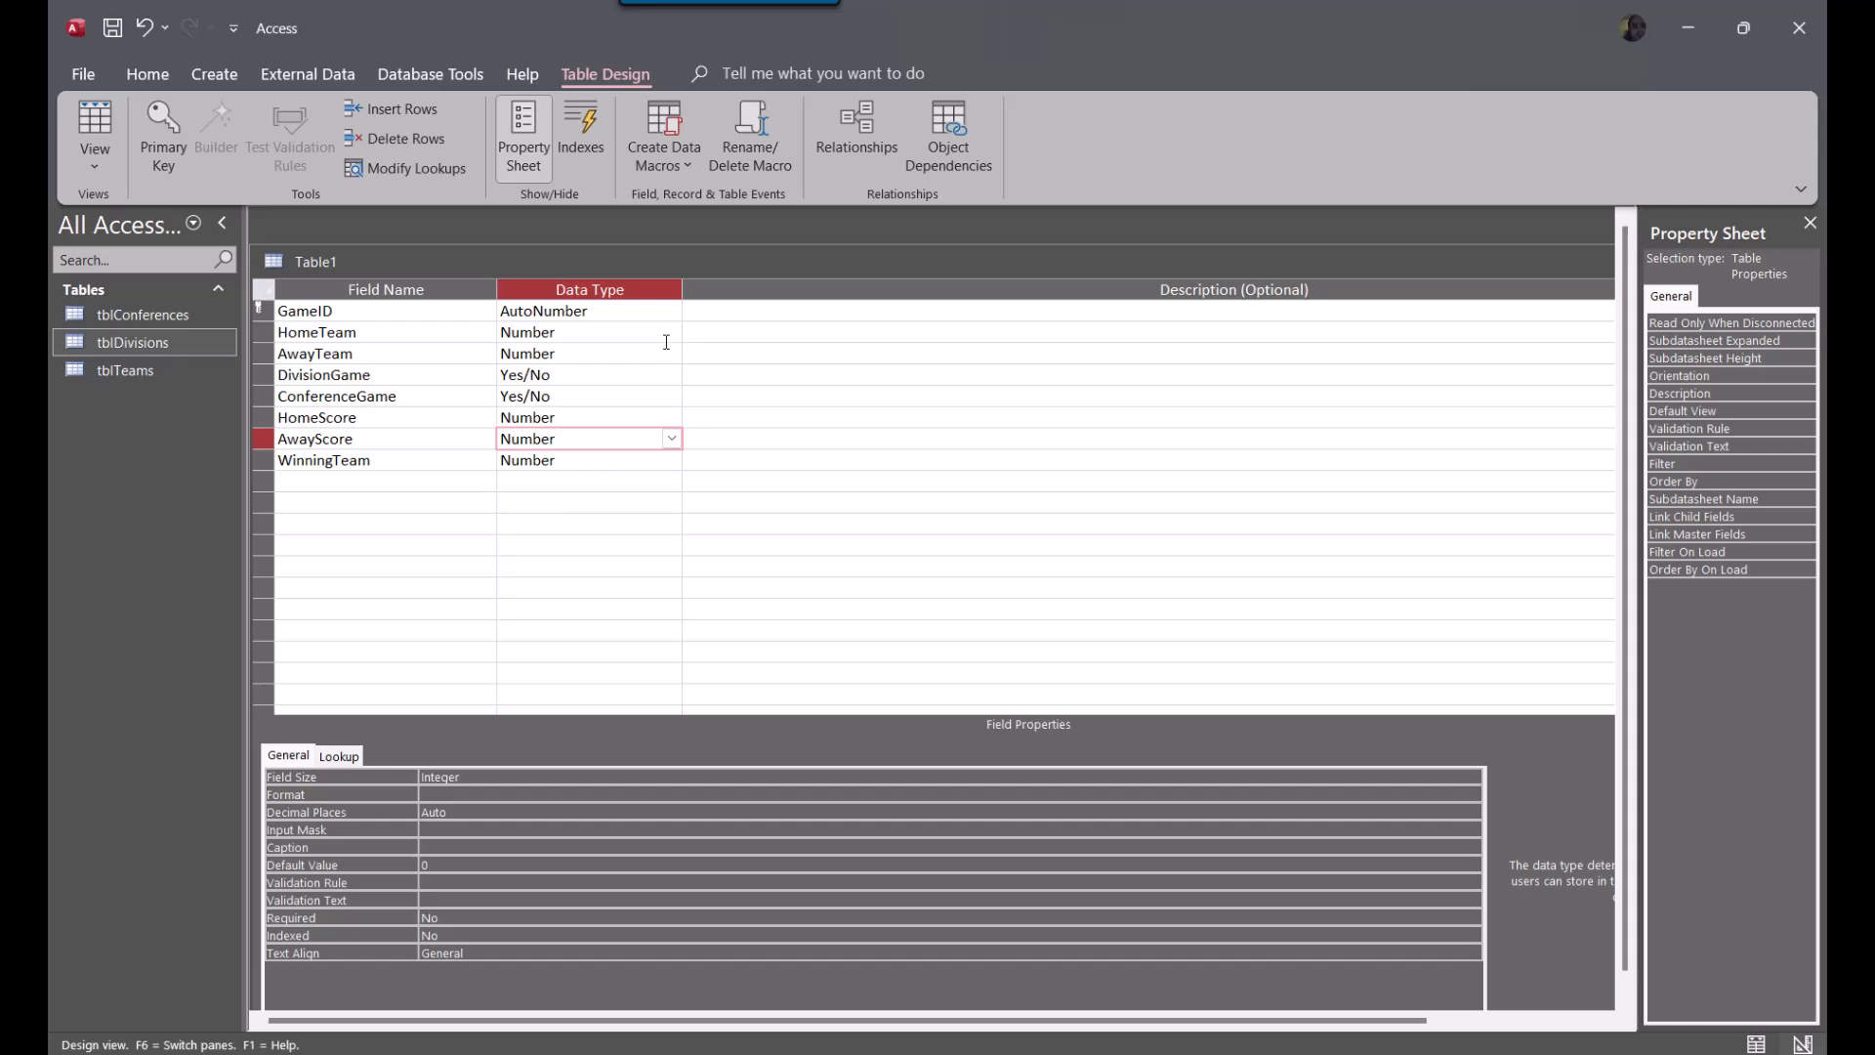
Add a TieGame field with the Yes/No data type below WinningTeam
click(384, 488)
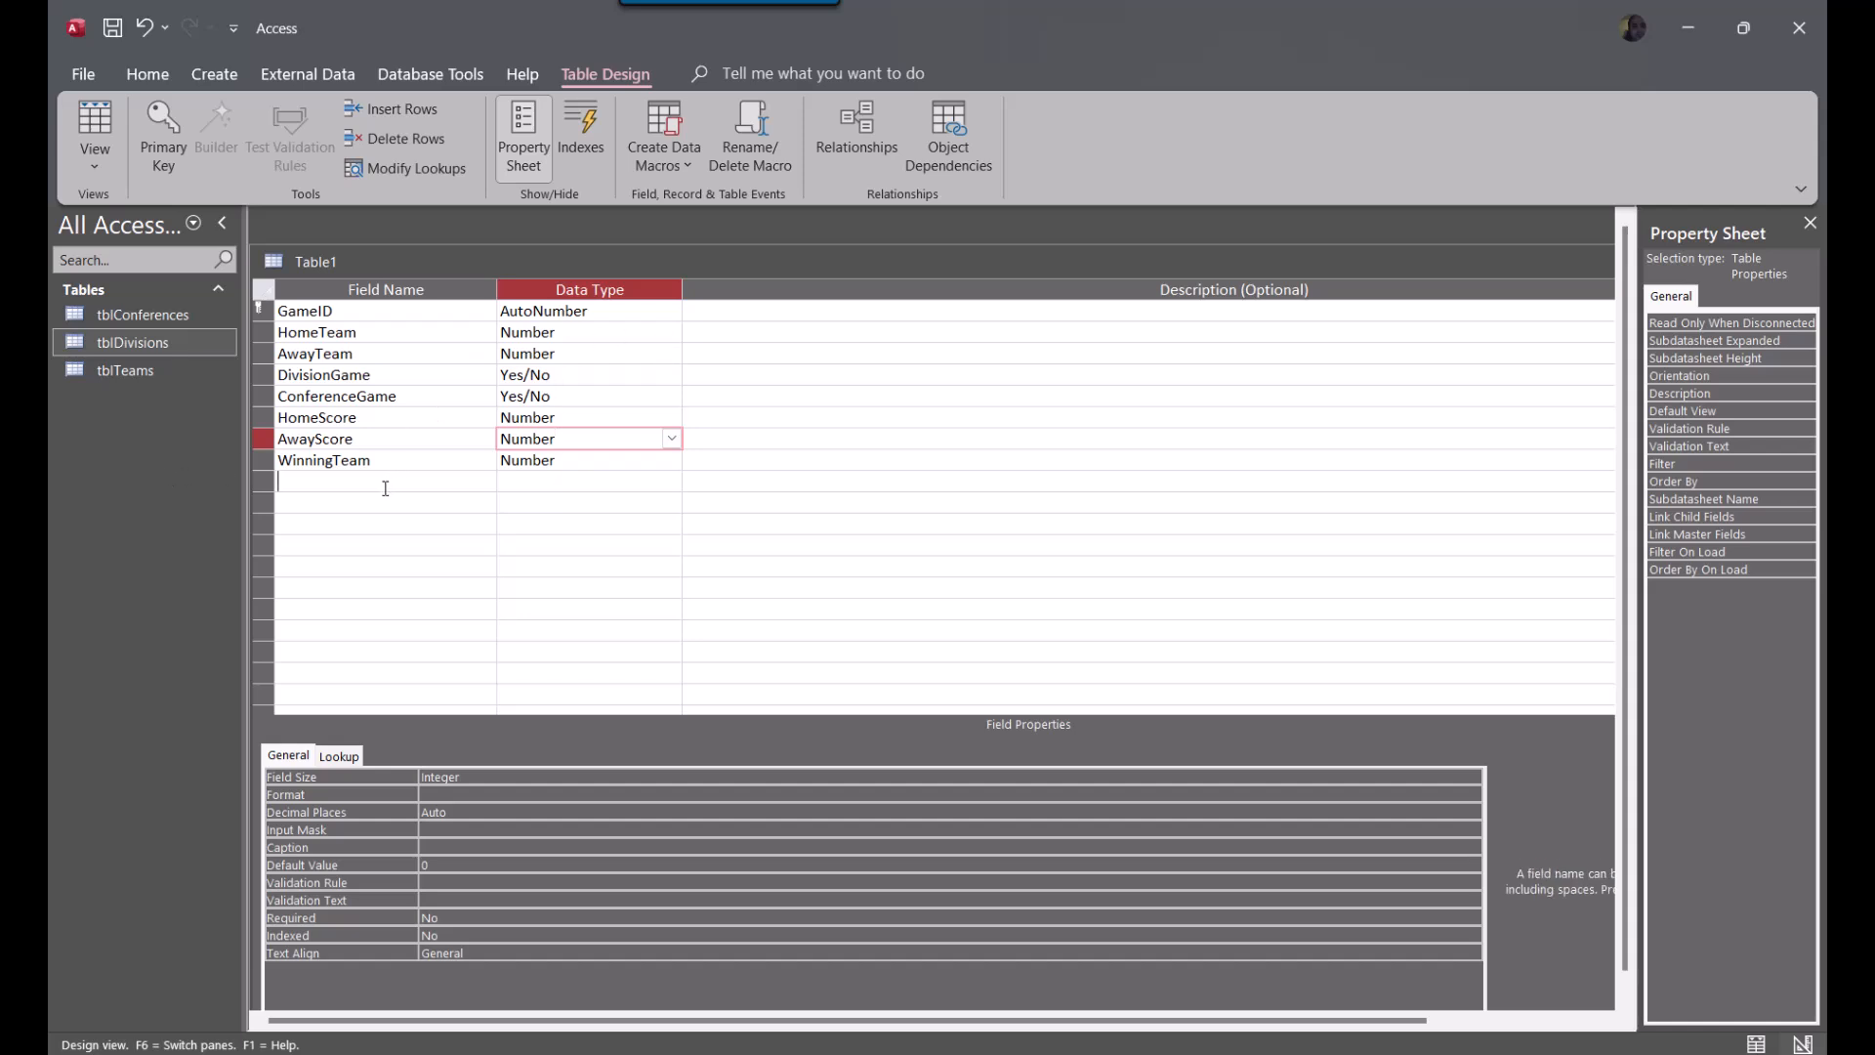
text(TieGame)
key(Tab)
text(y)
key(Down)
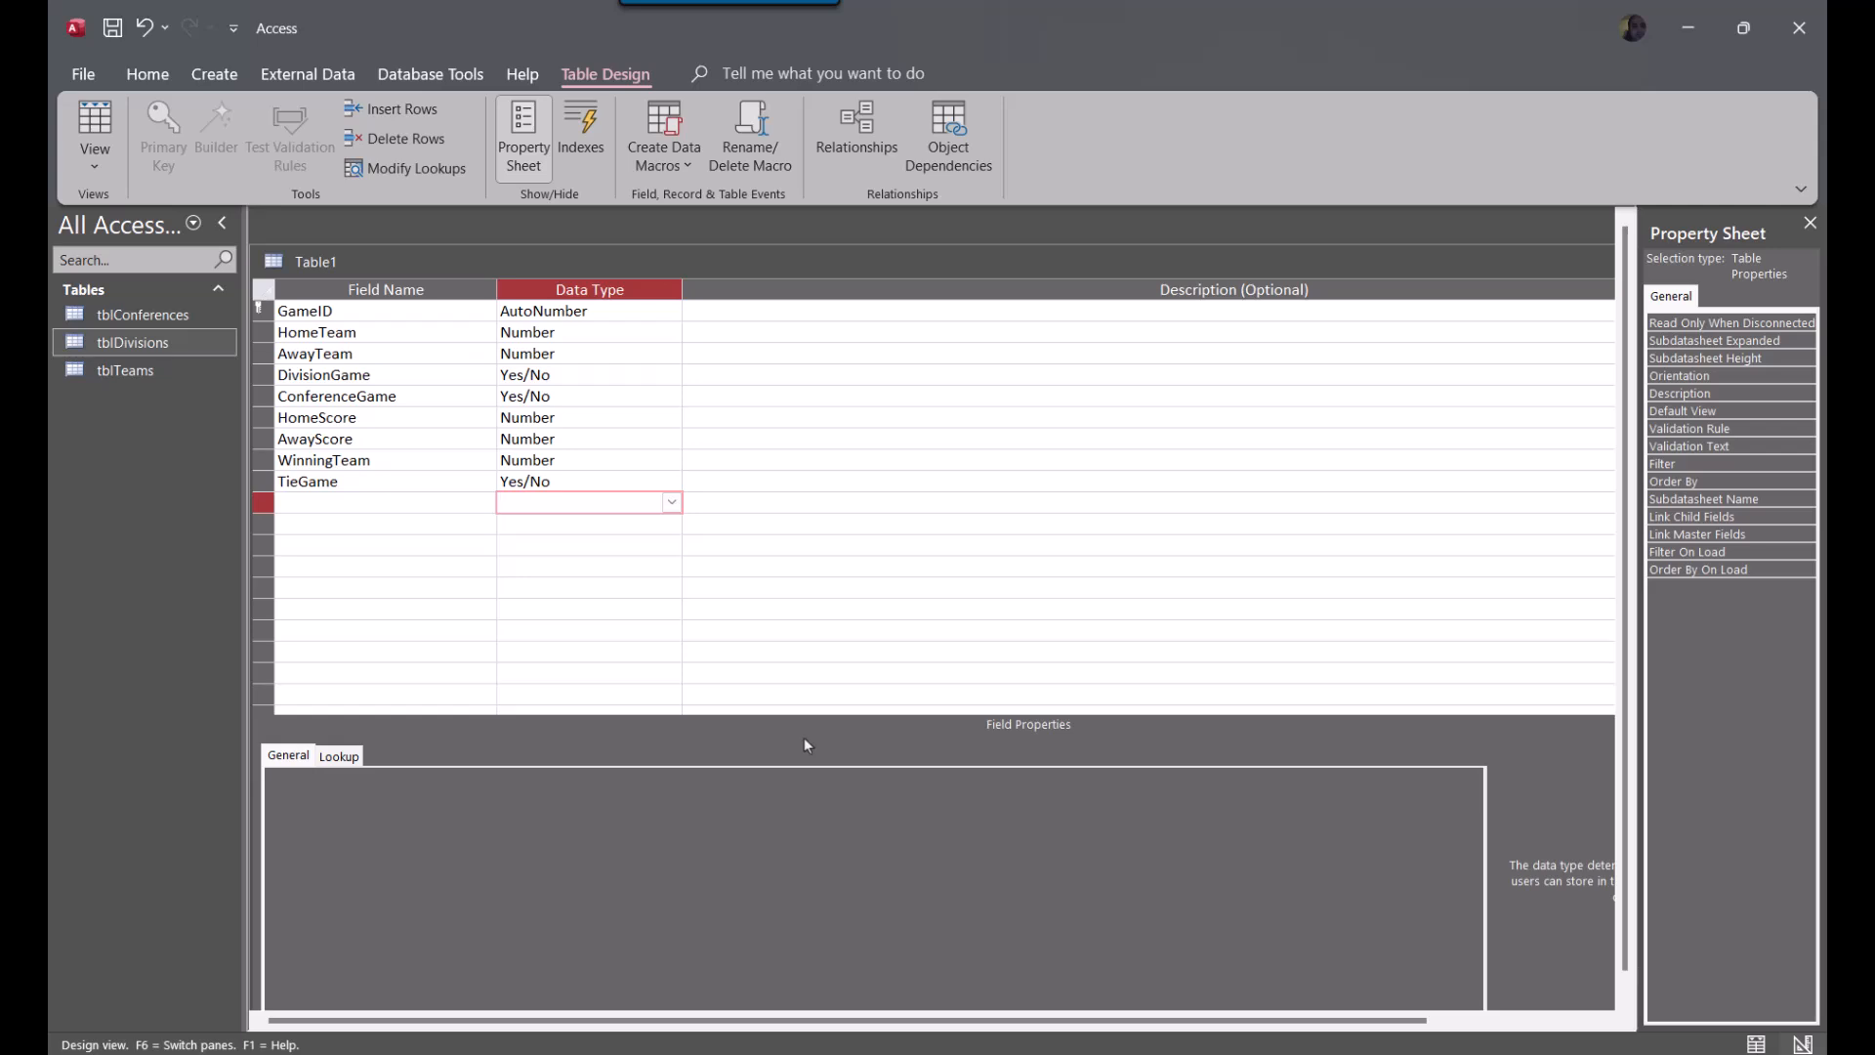
Close the new table's design and save it as tblGames
click(572, 457)
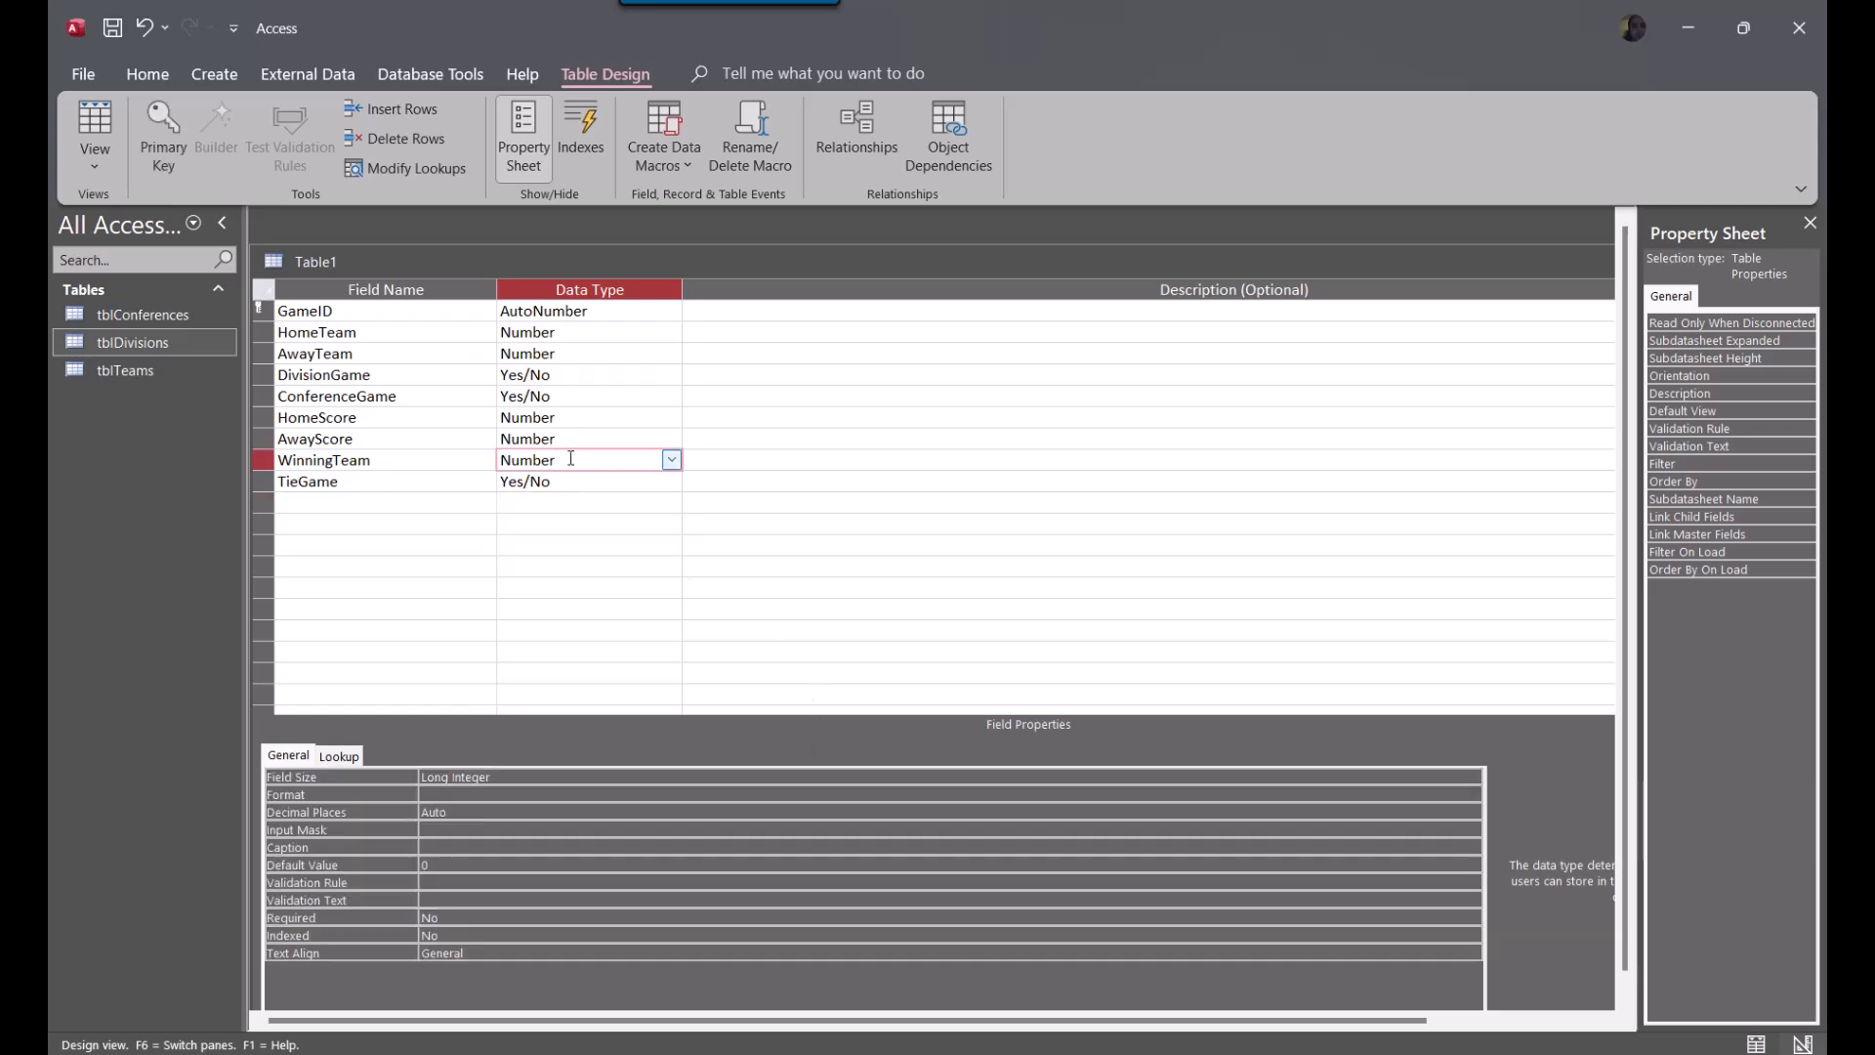
click(260, 458)
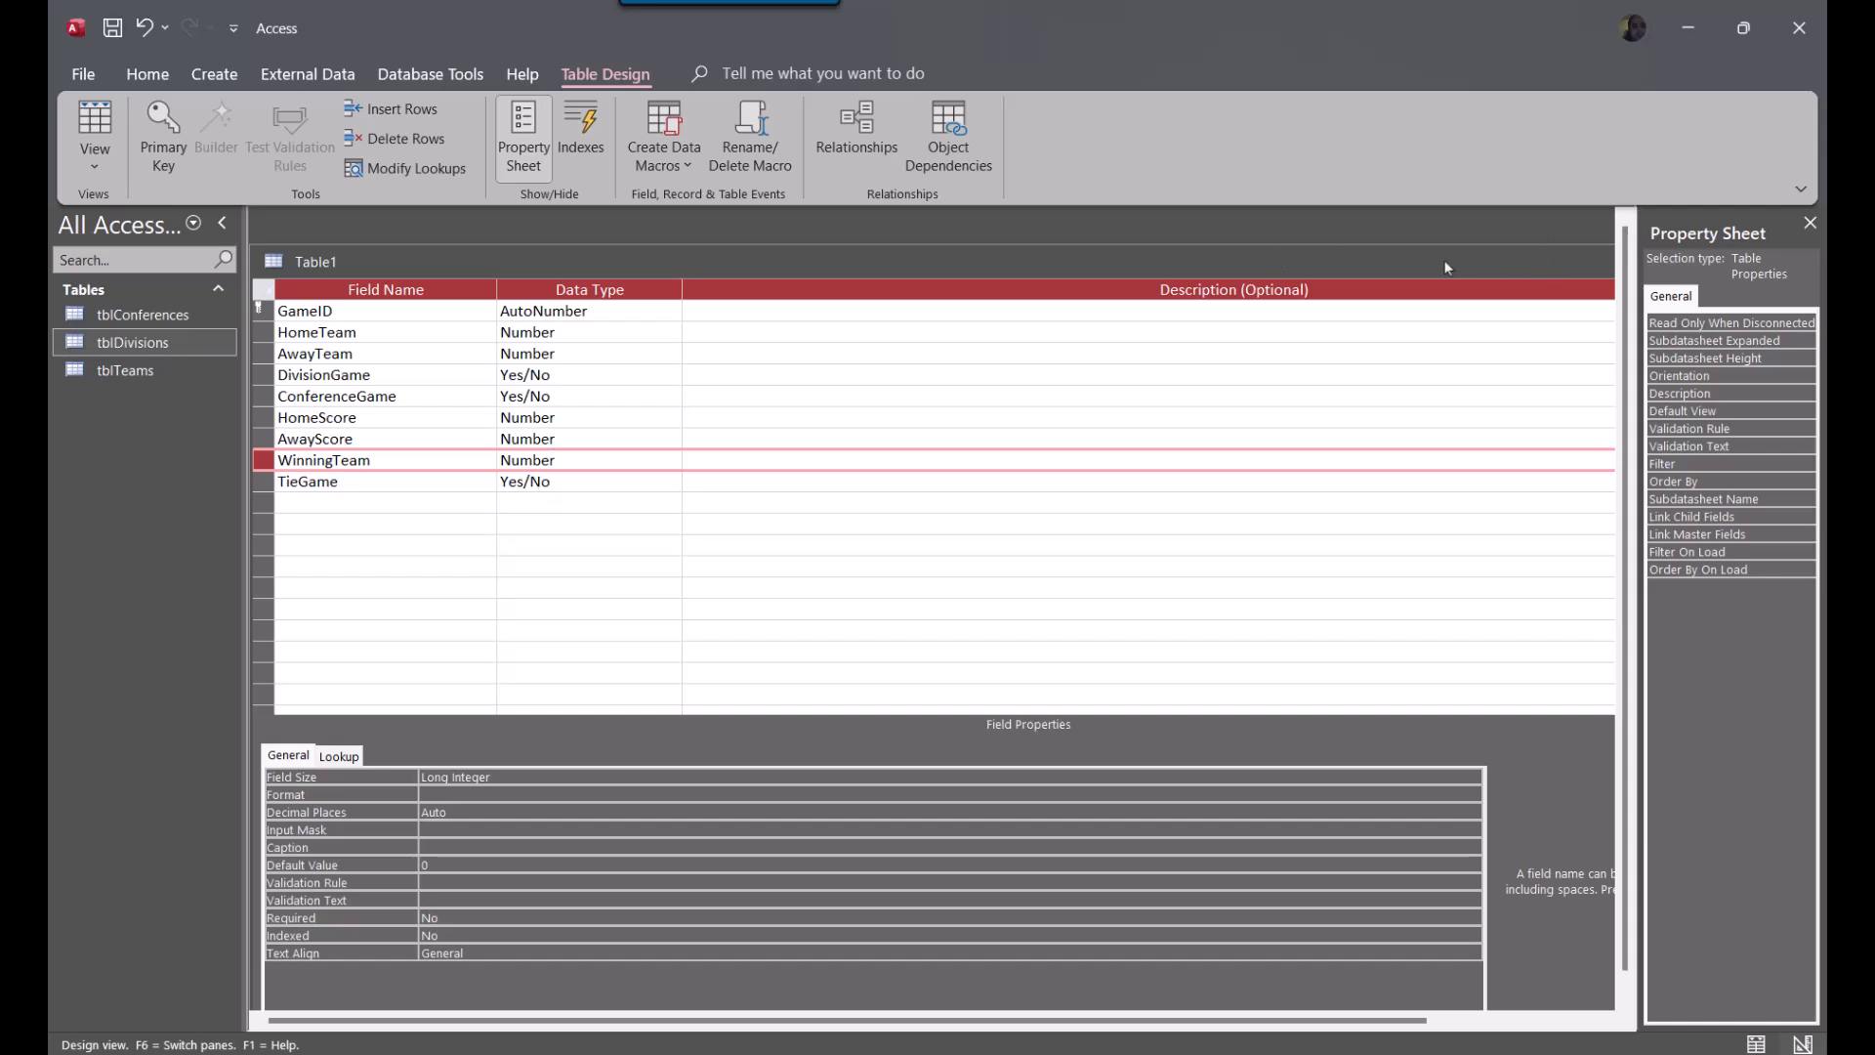
drag(1570, 268, 937, 347)
click(1272, 343)
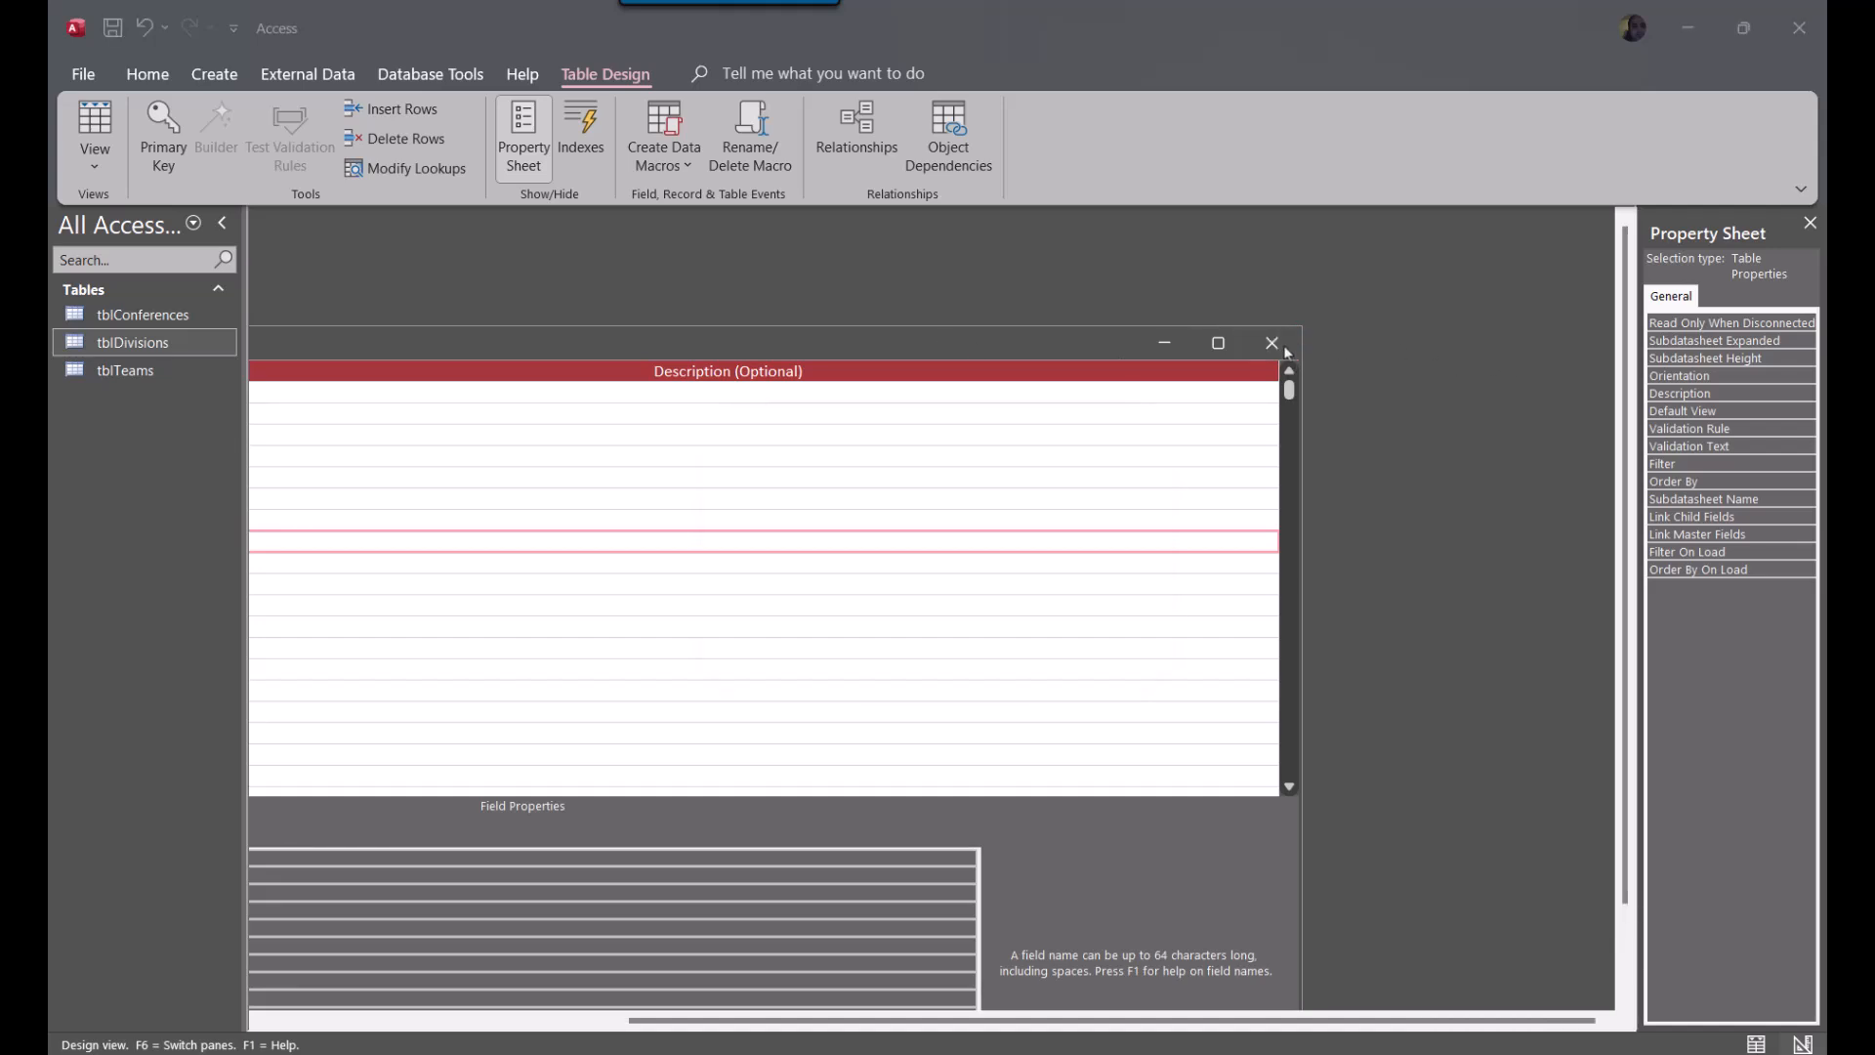
click(901, 584)
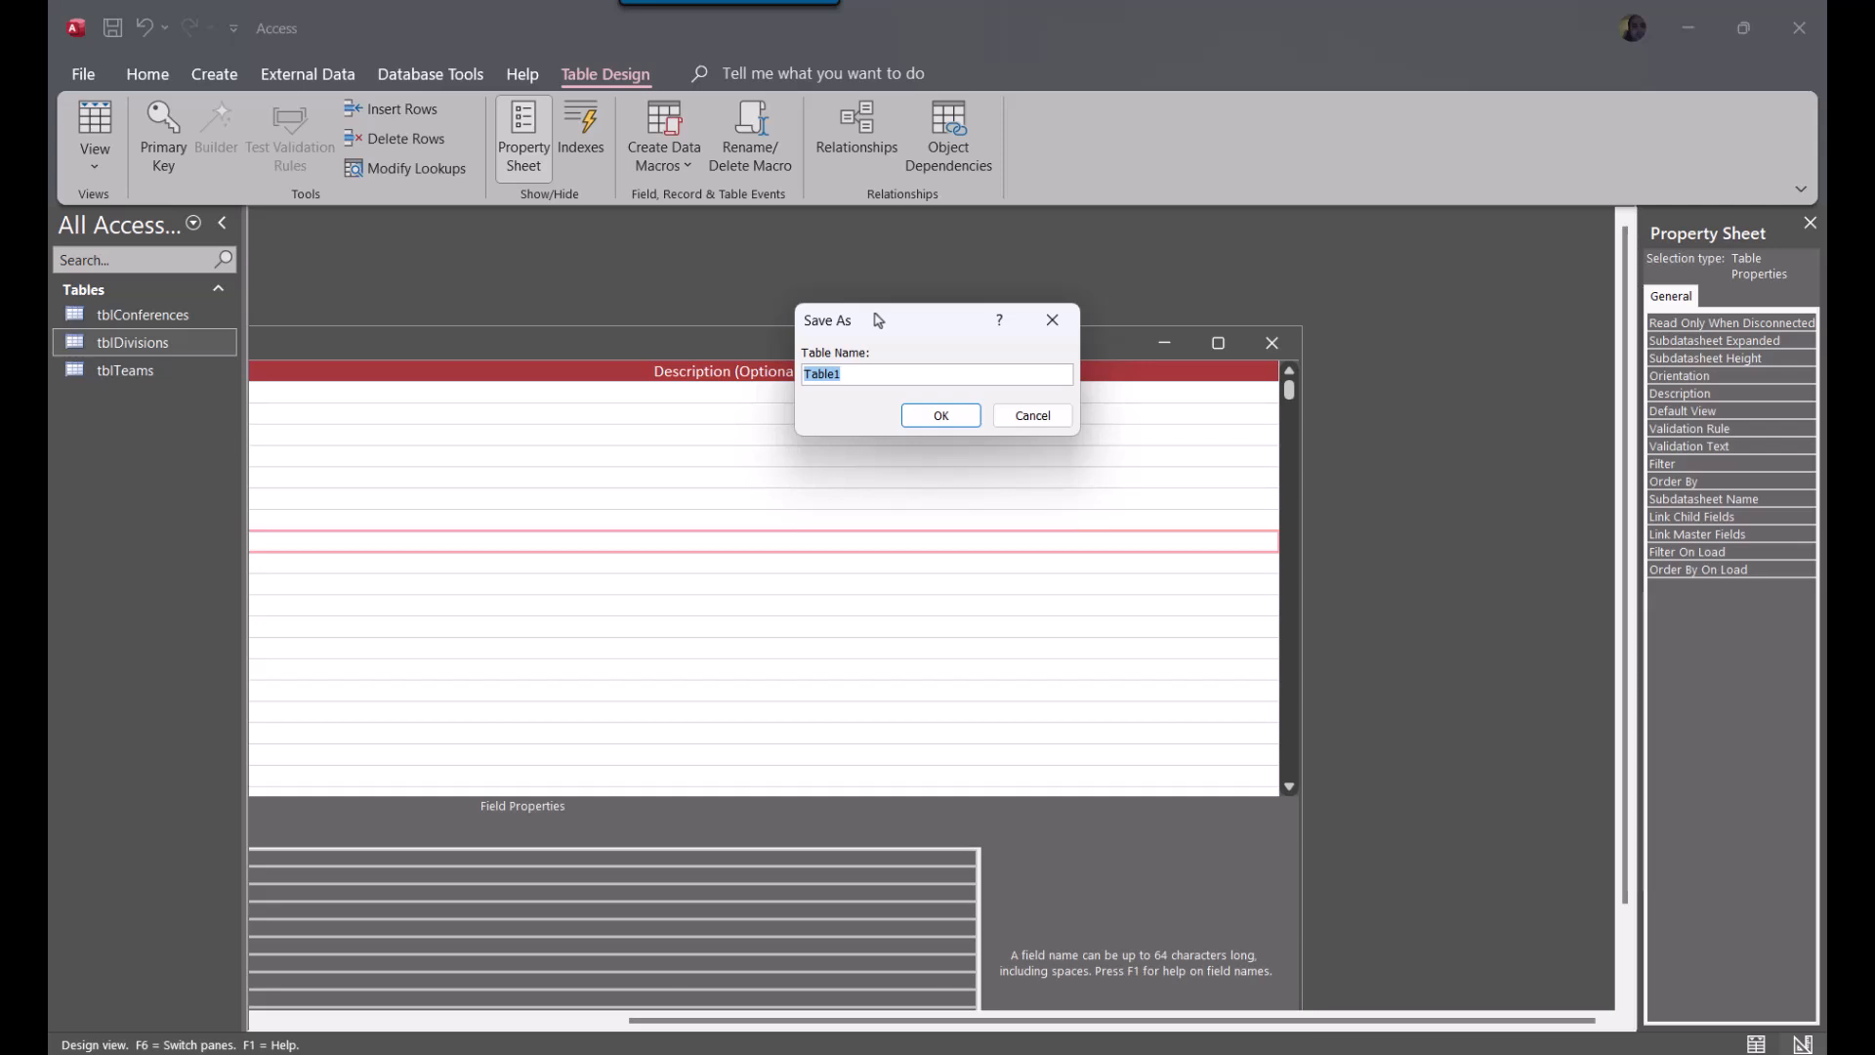
text(tblGames)
key(Return)
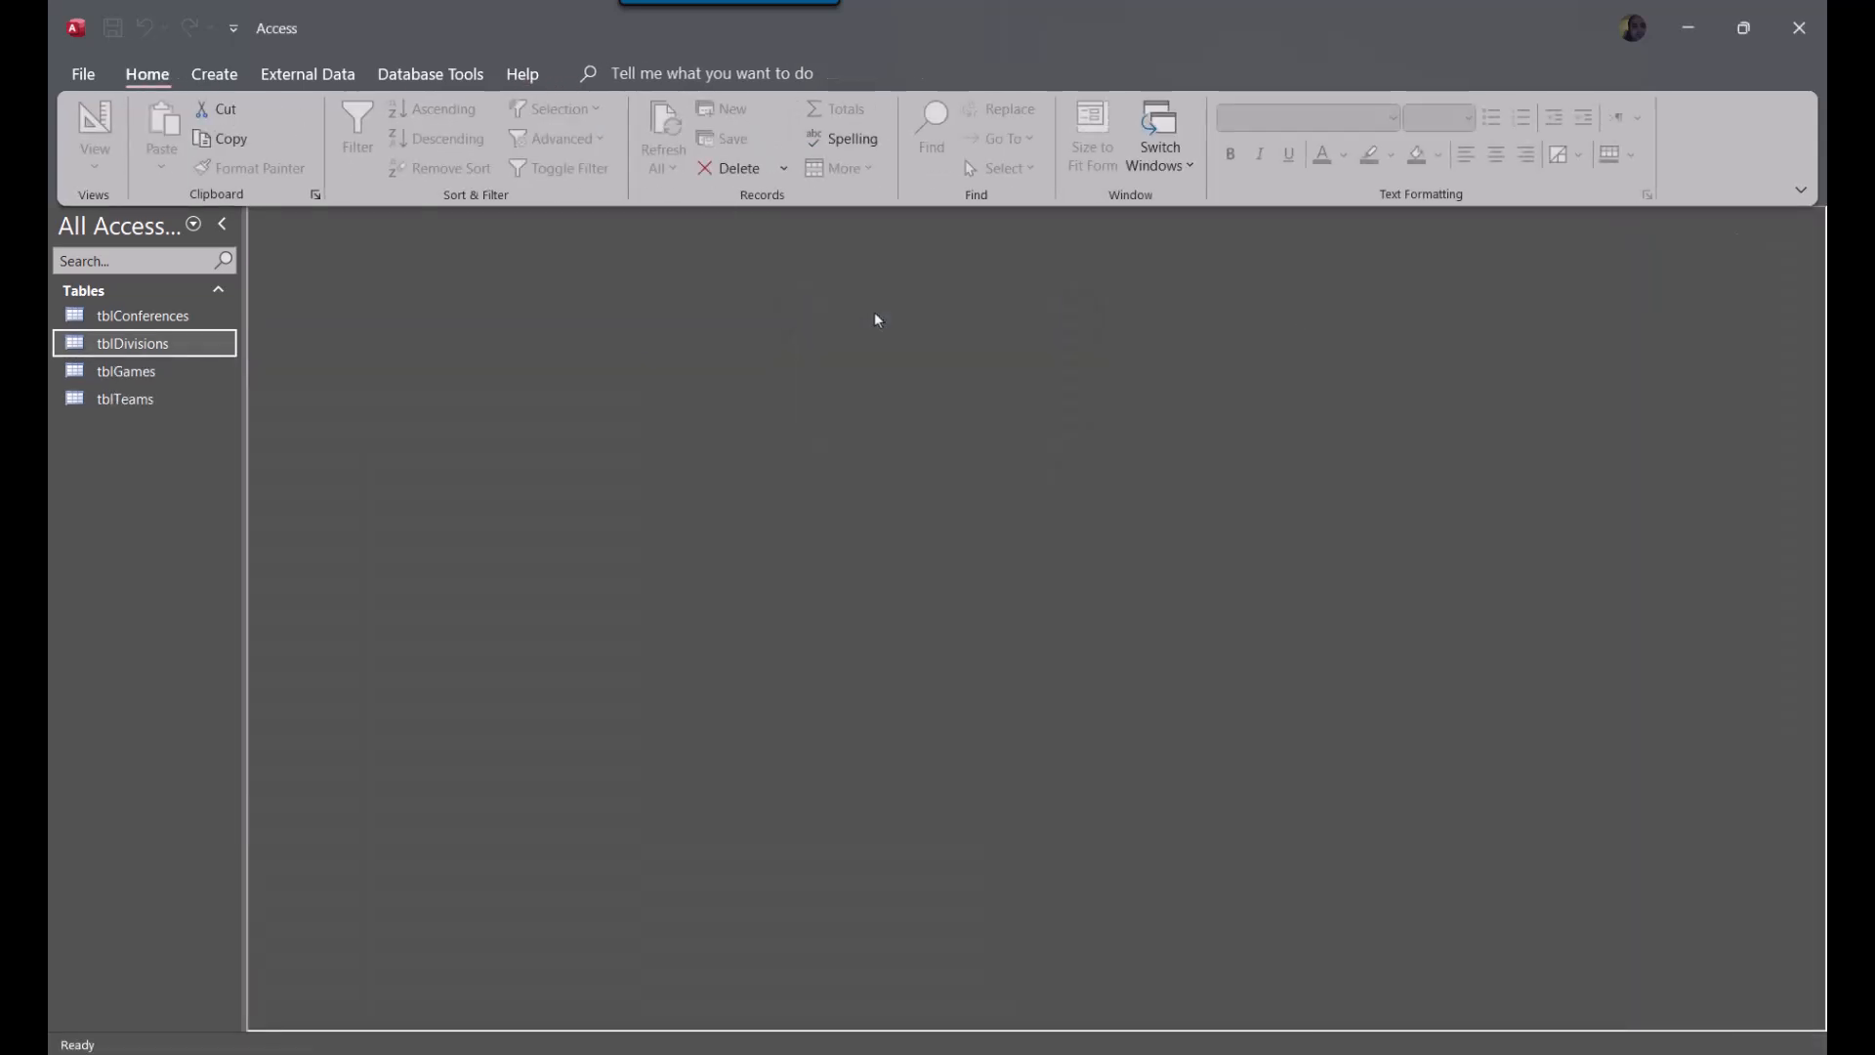
Open tblGames, widen the WinningTeam, DivisionGame and ConferenceGame columns to fit their headings, and close it with the layout saved
double_click(103, 372)
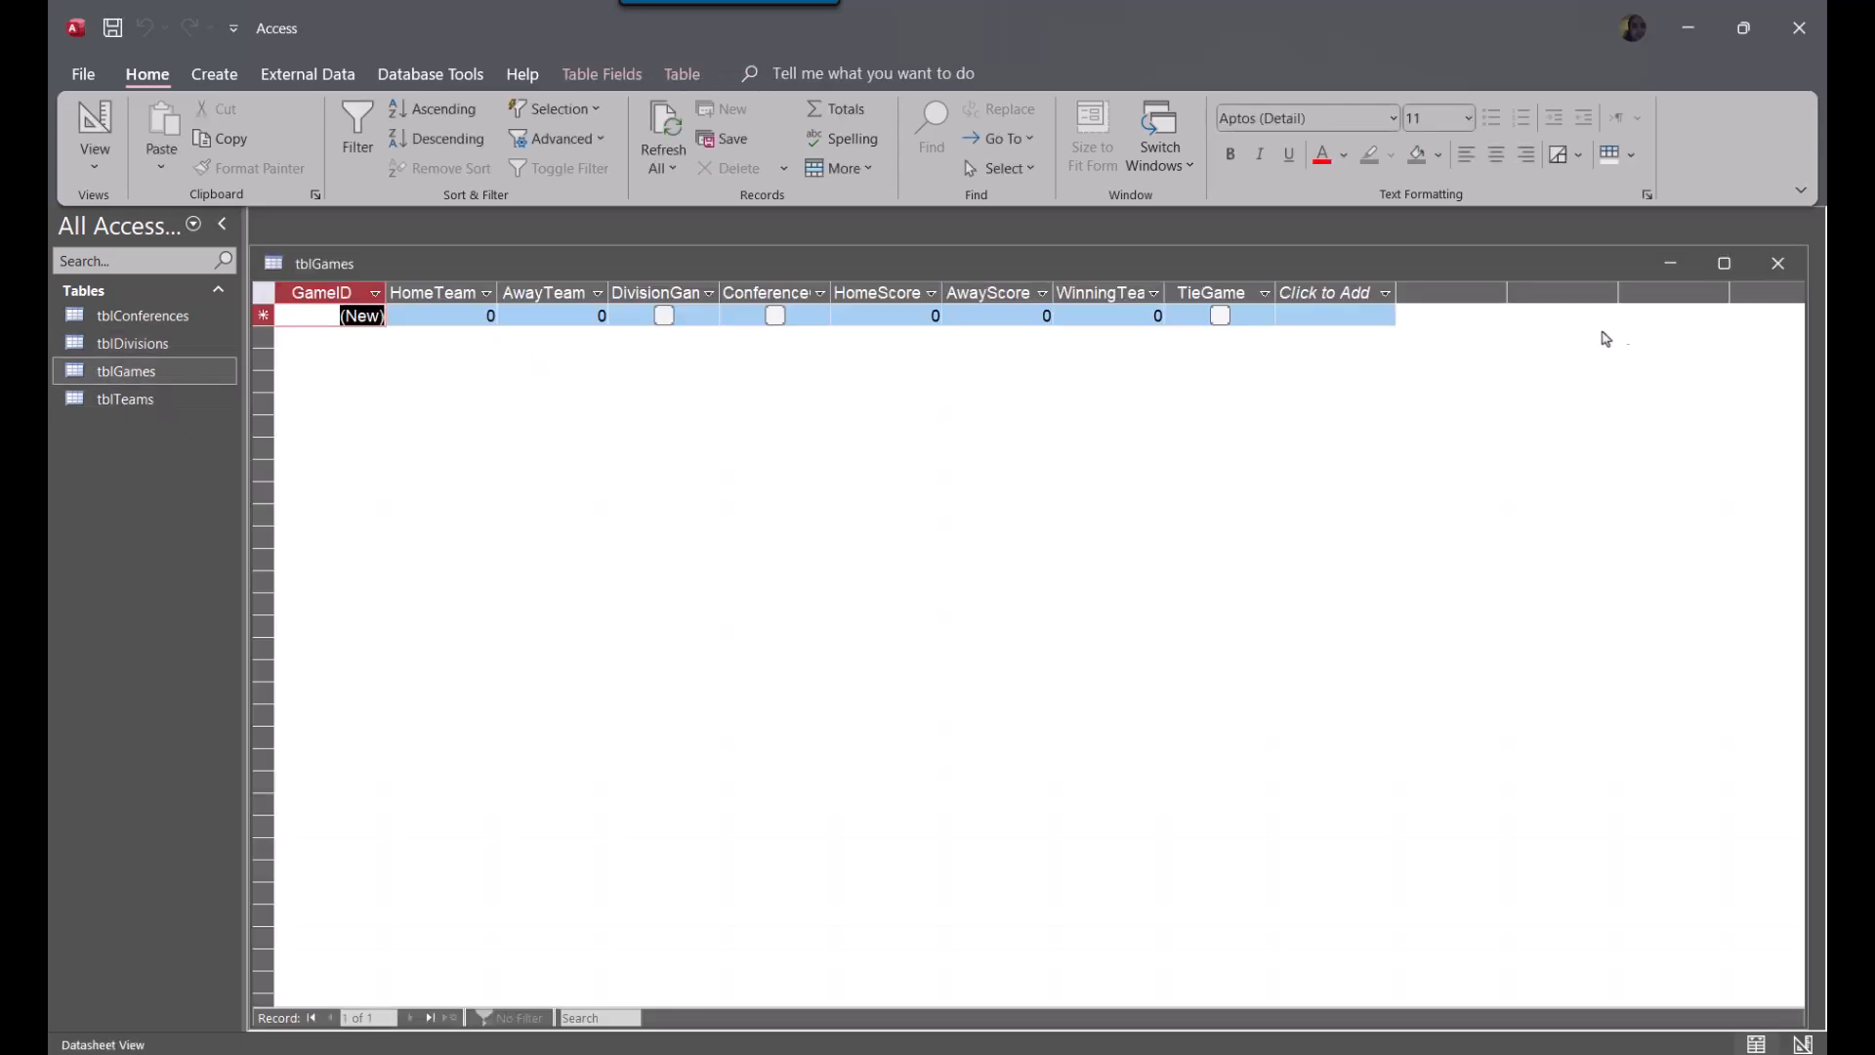
double_click(1173, 285)
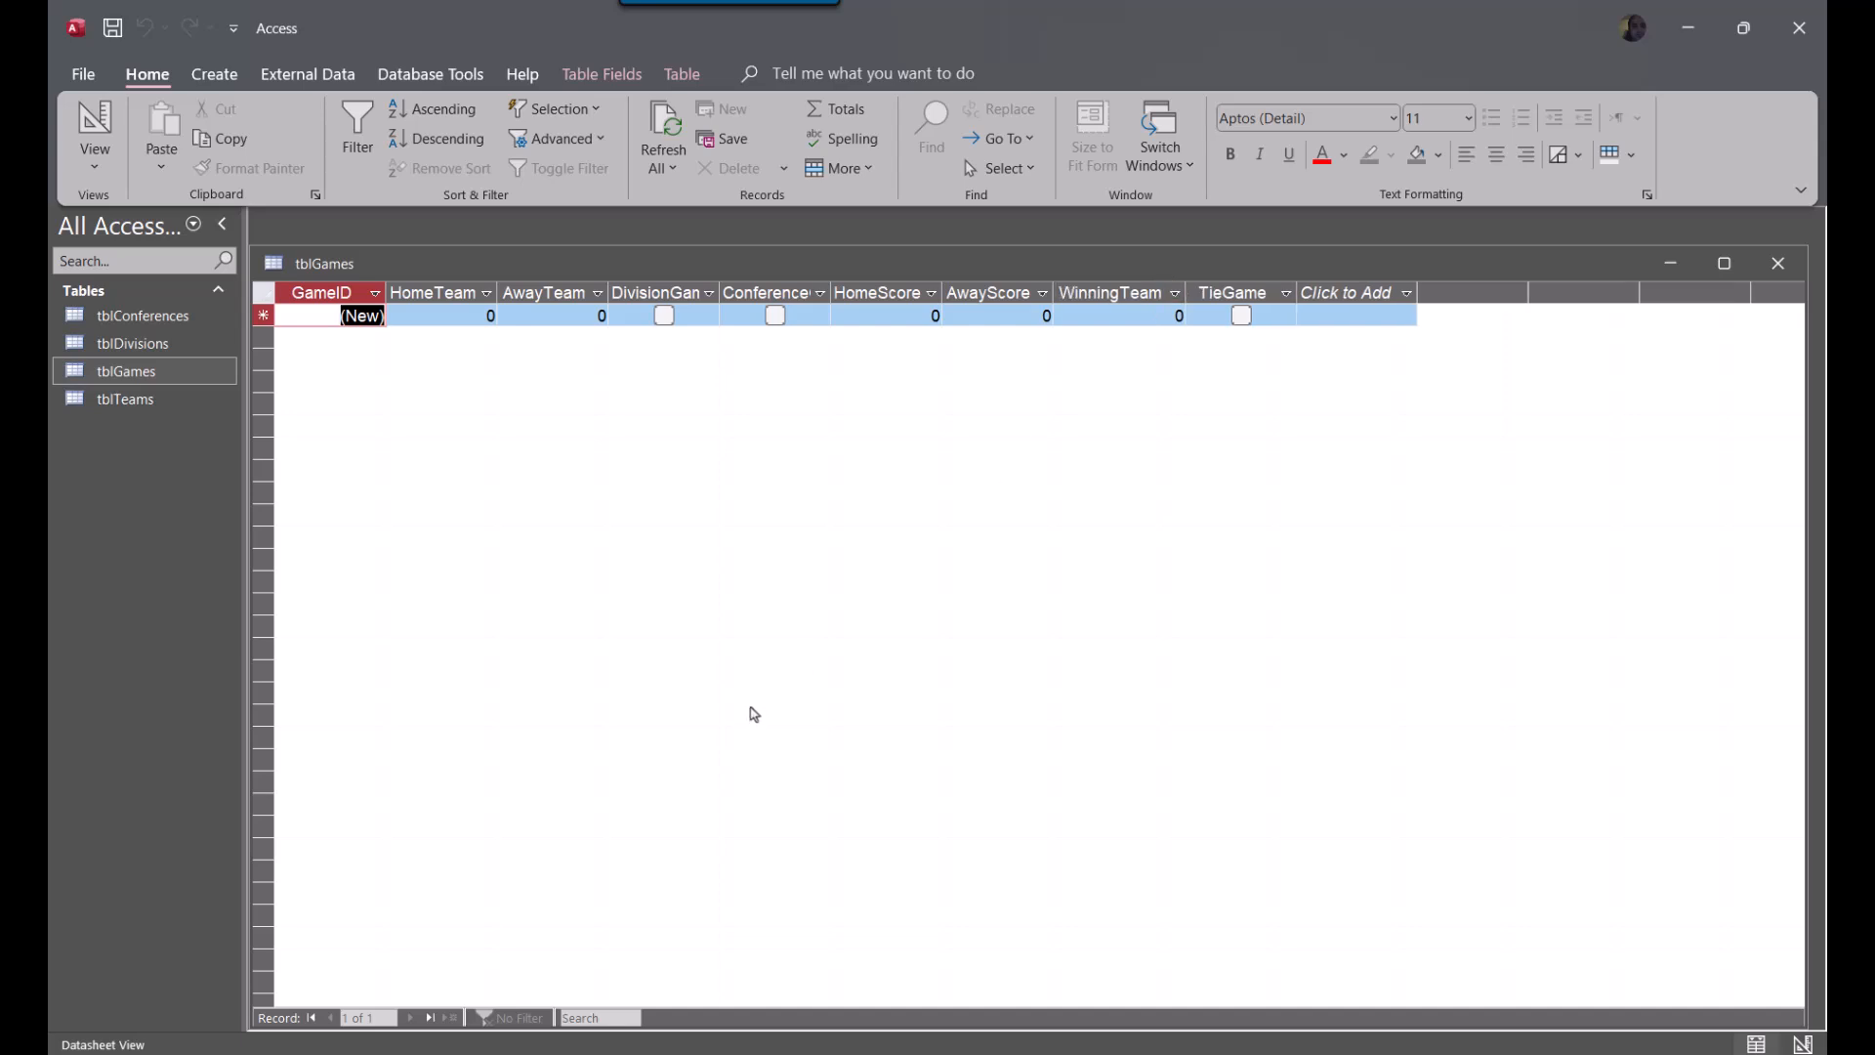
double_click(723, 285)
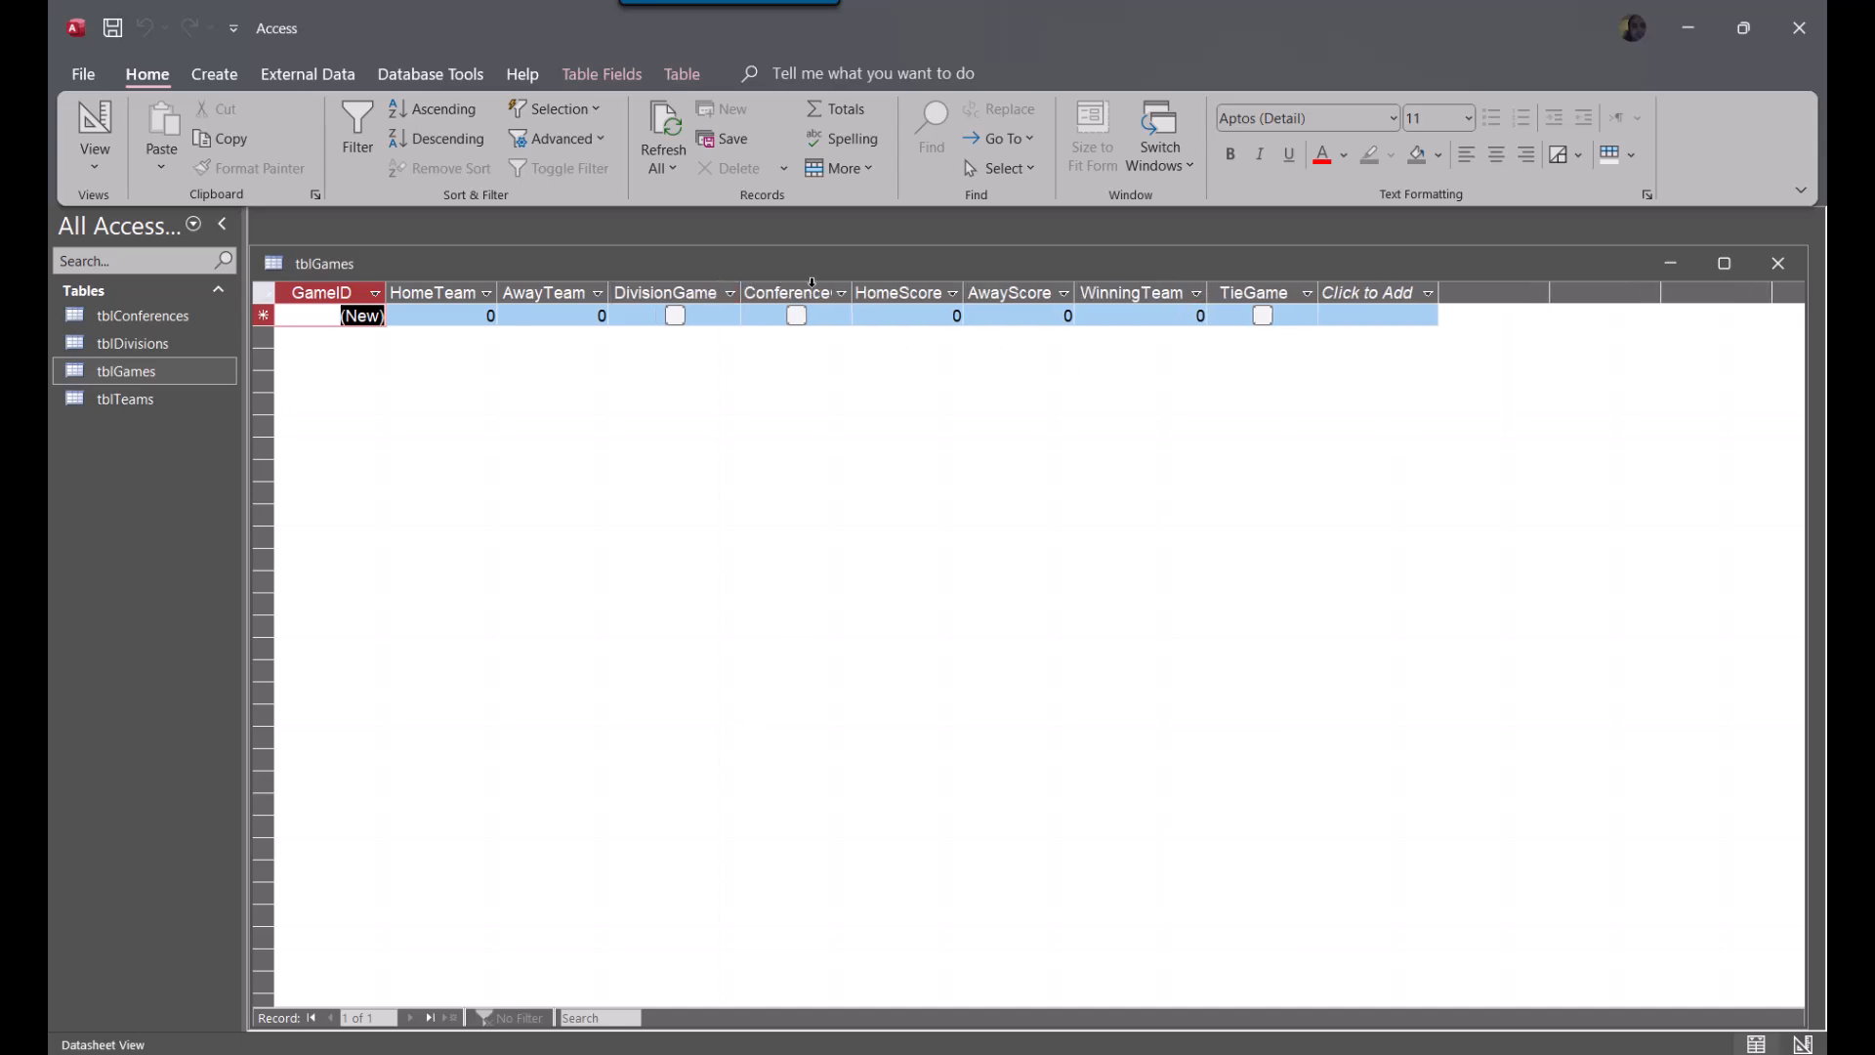
double_click(853, 286)
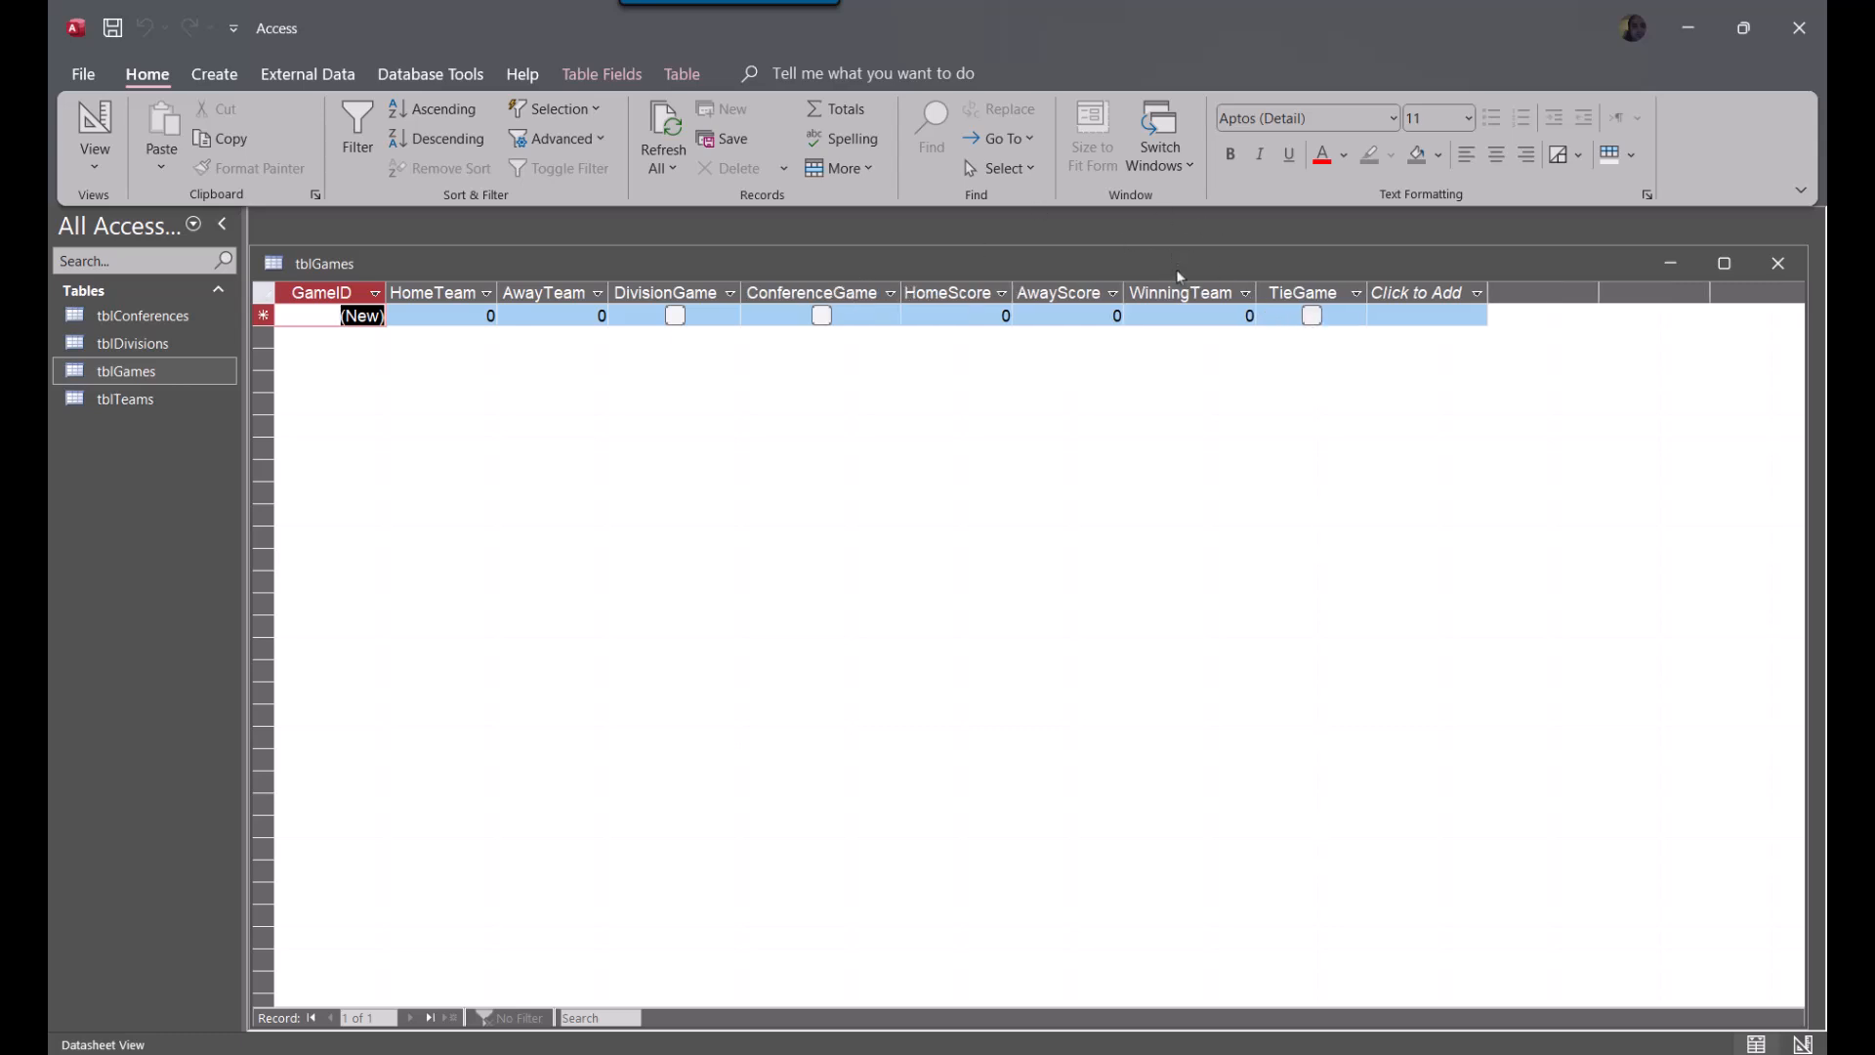
click(1177, 305)
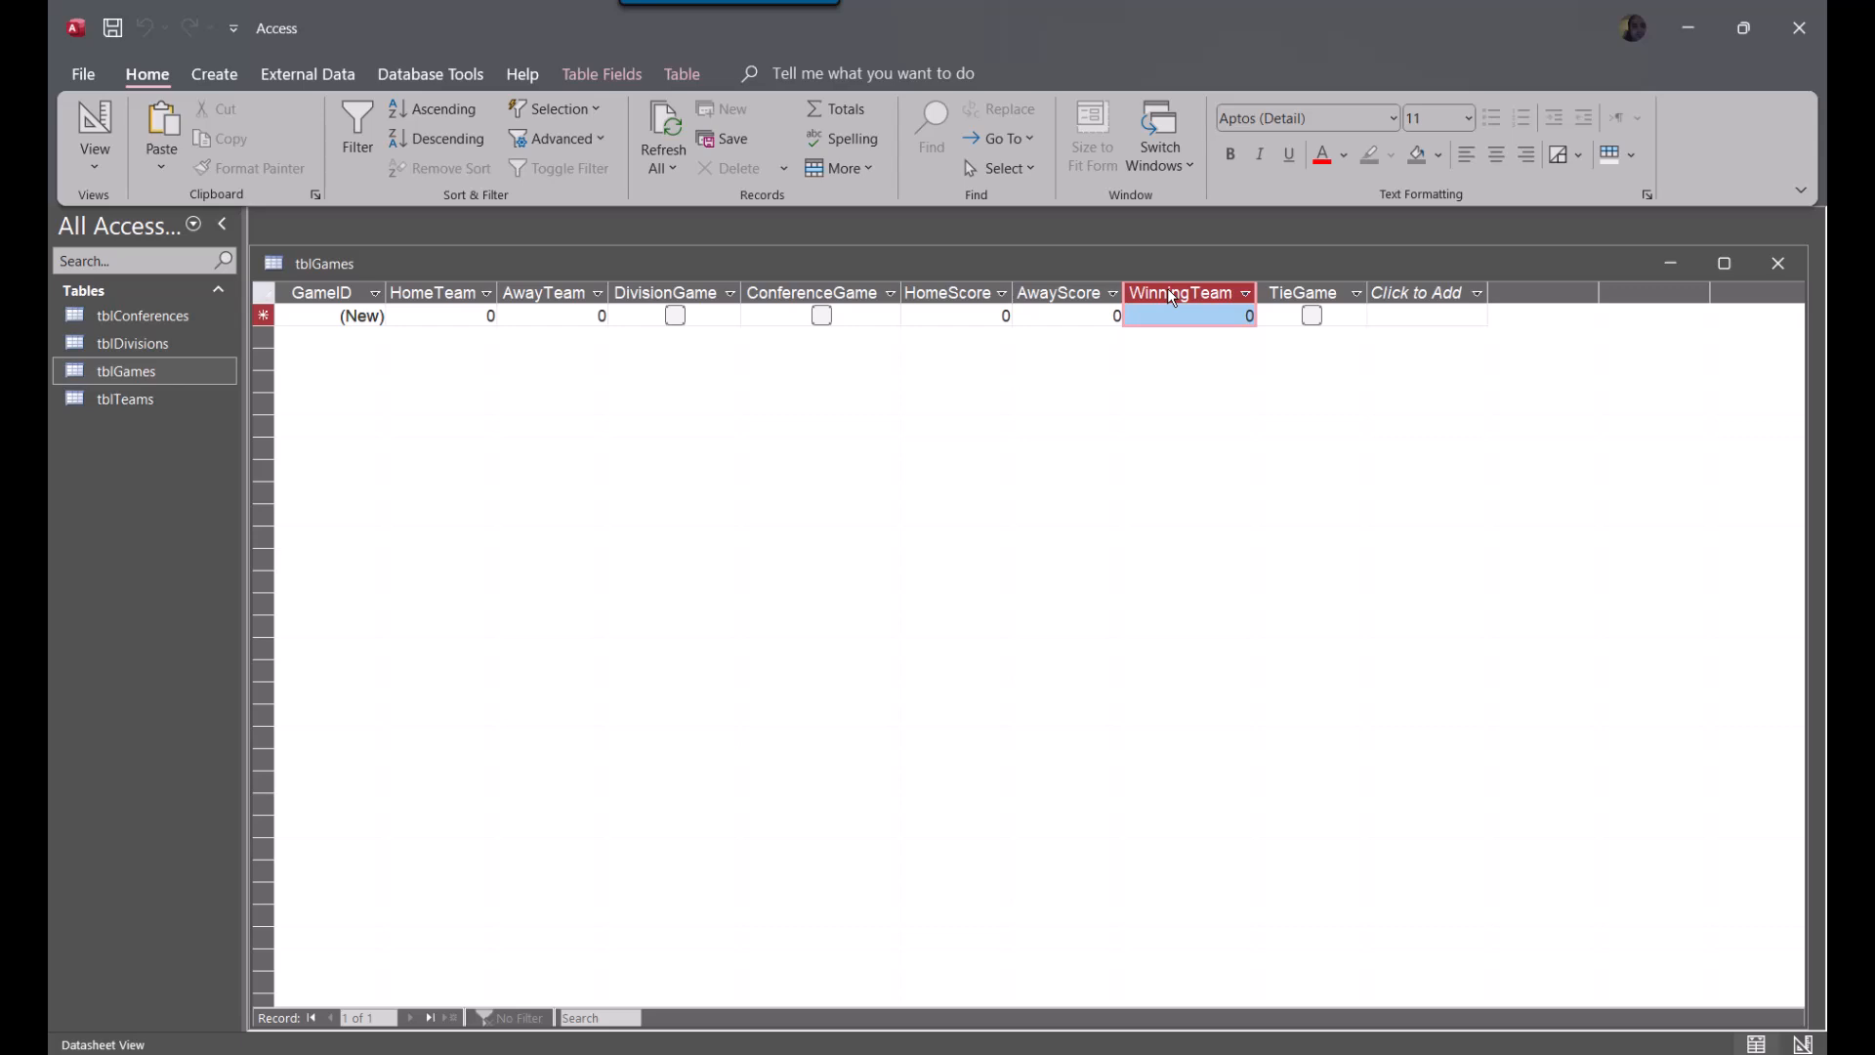
click(1779, 265)
click(903, 583)
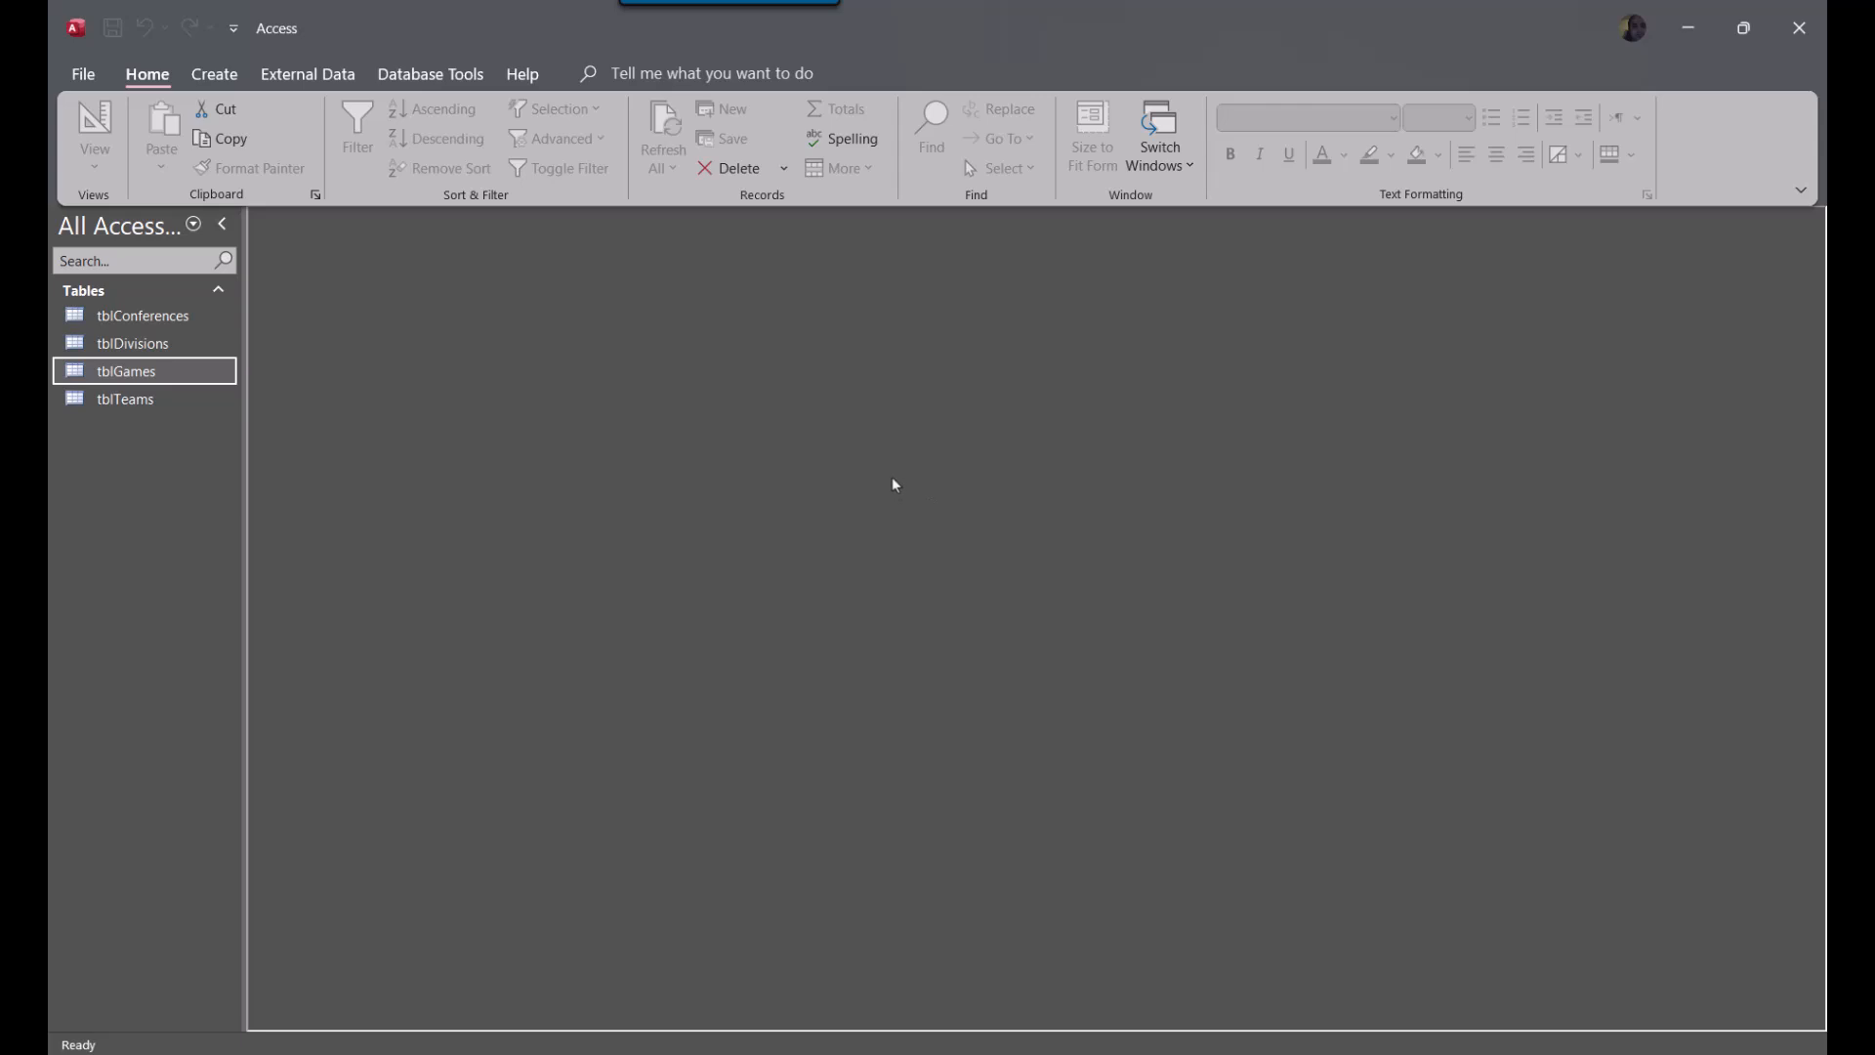
Open tblConferences, shrink its window and place it near the upper edge of the workspace
click(138, 401)
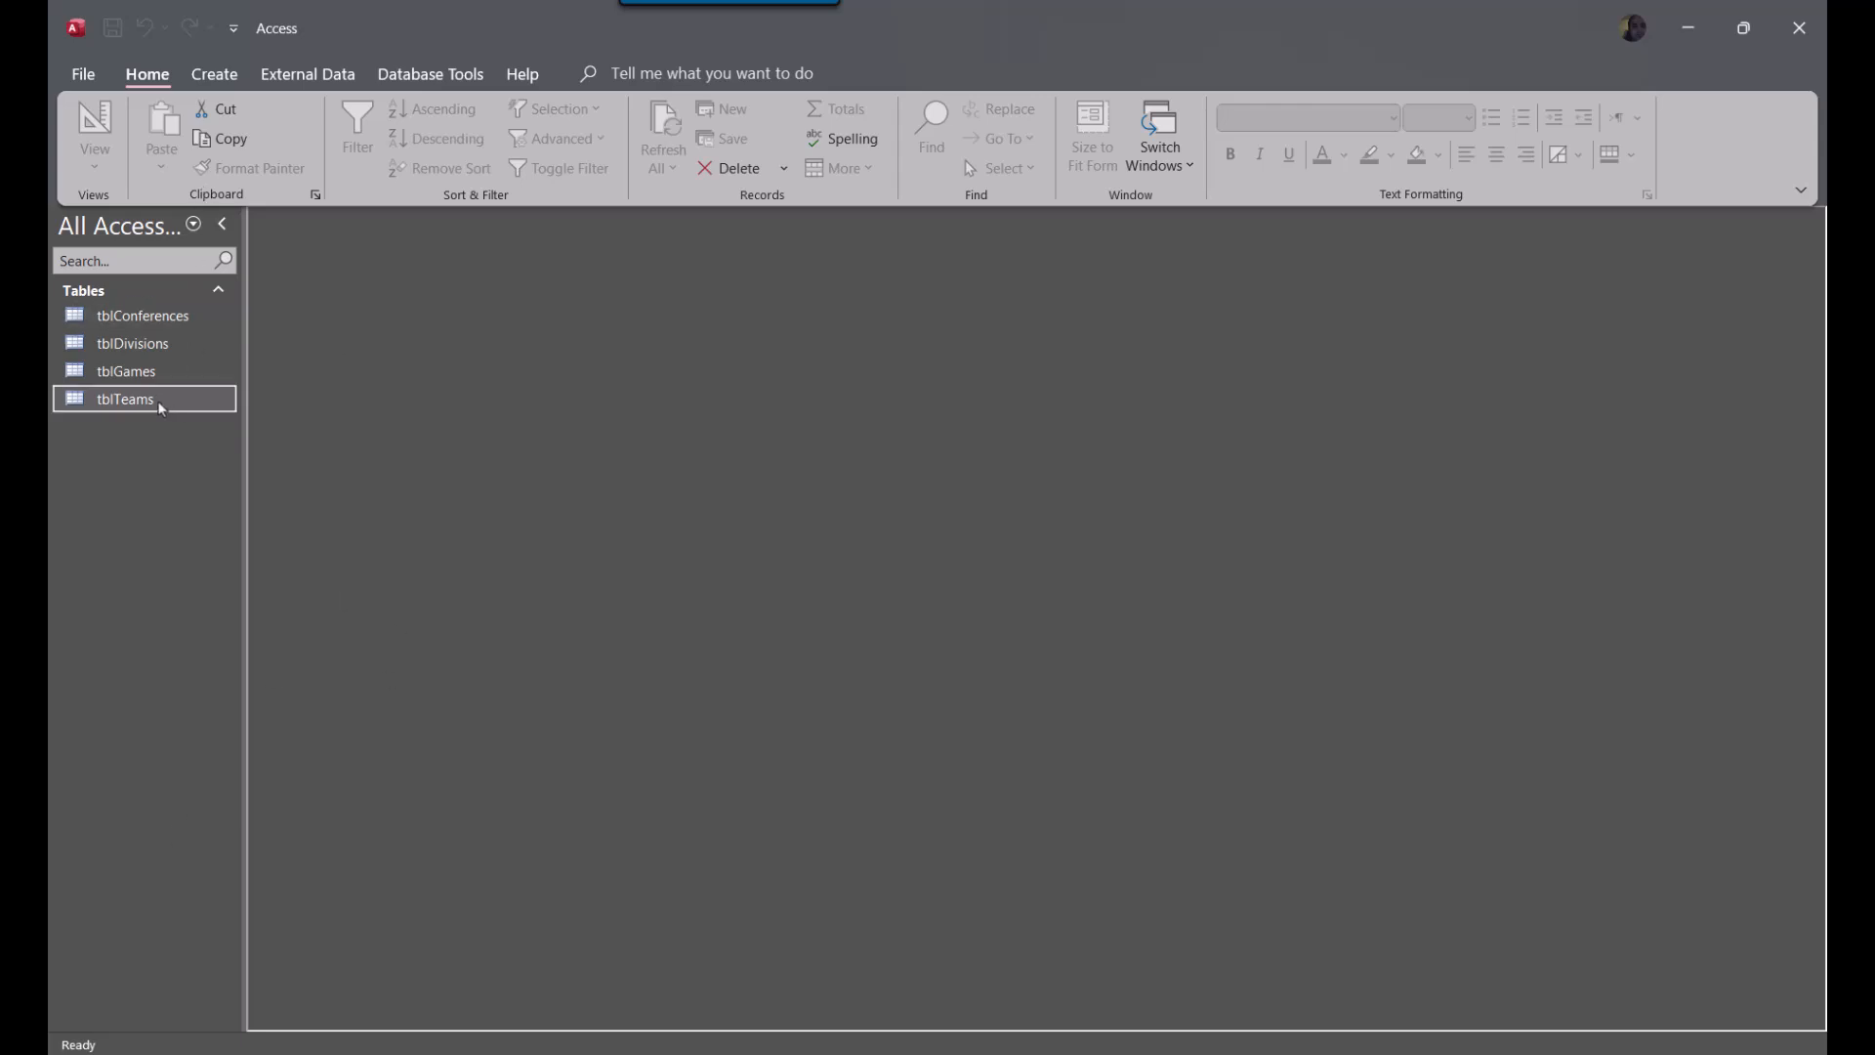
click(142, 326)
double_click(142, 327)
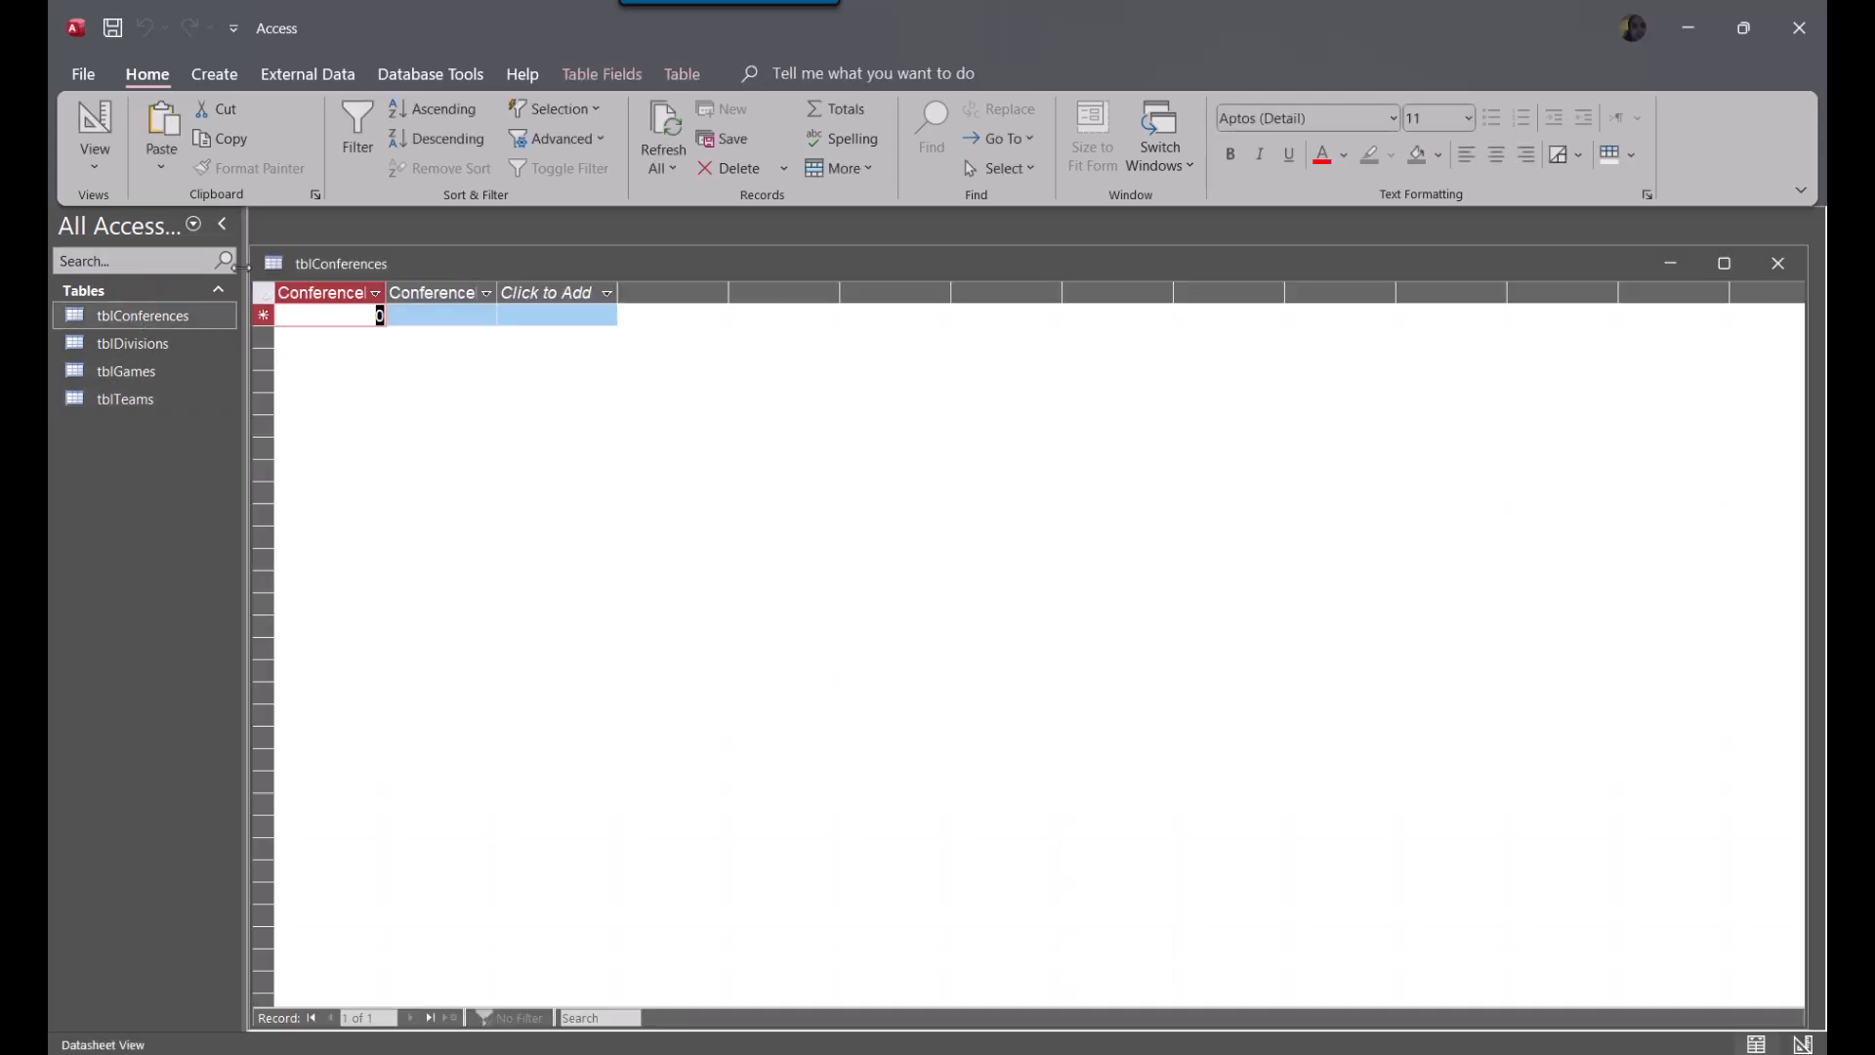
drag(260, 257, 1219, 794)
drag(1492, 805, 606, 250)
Open tblDivisions in a smaller window below tblConferences, and open tblTeams
double_click(133, 346)
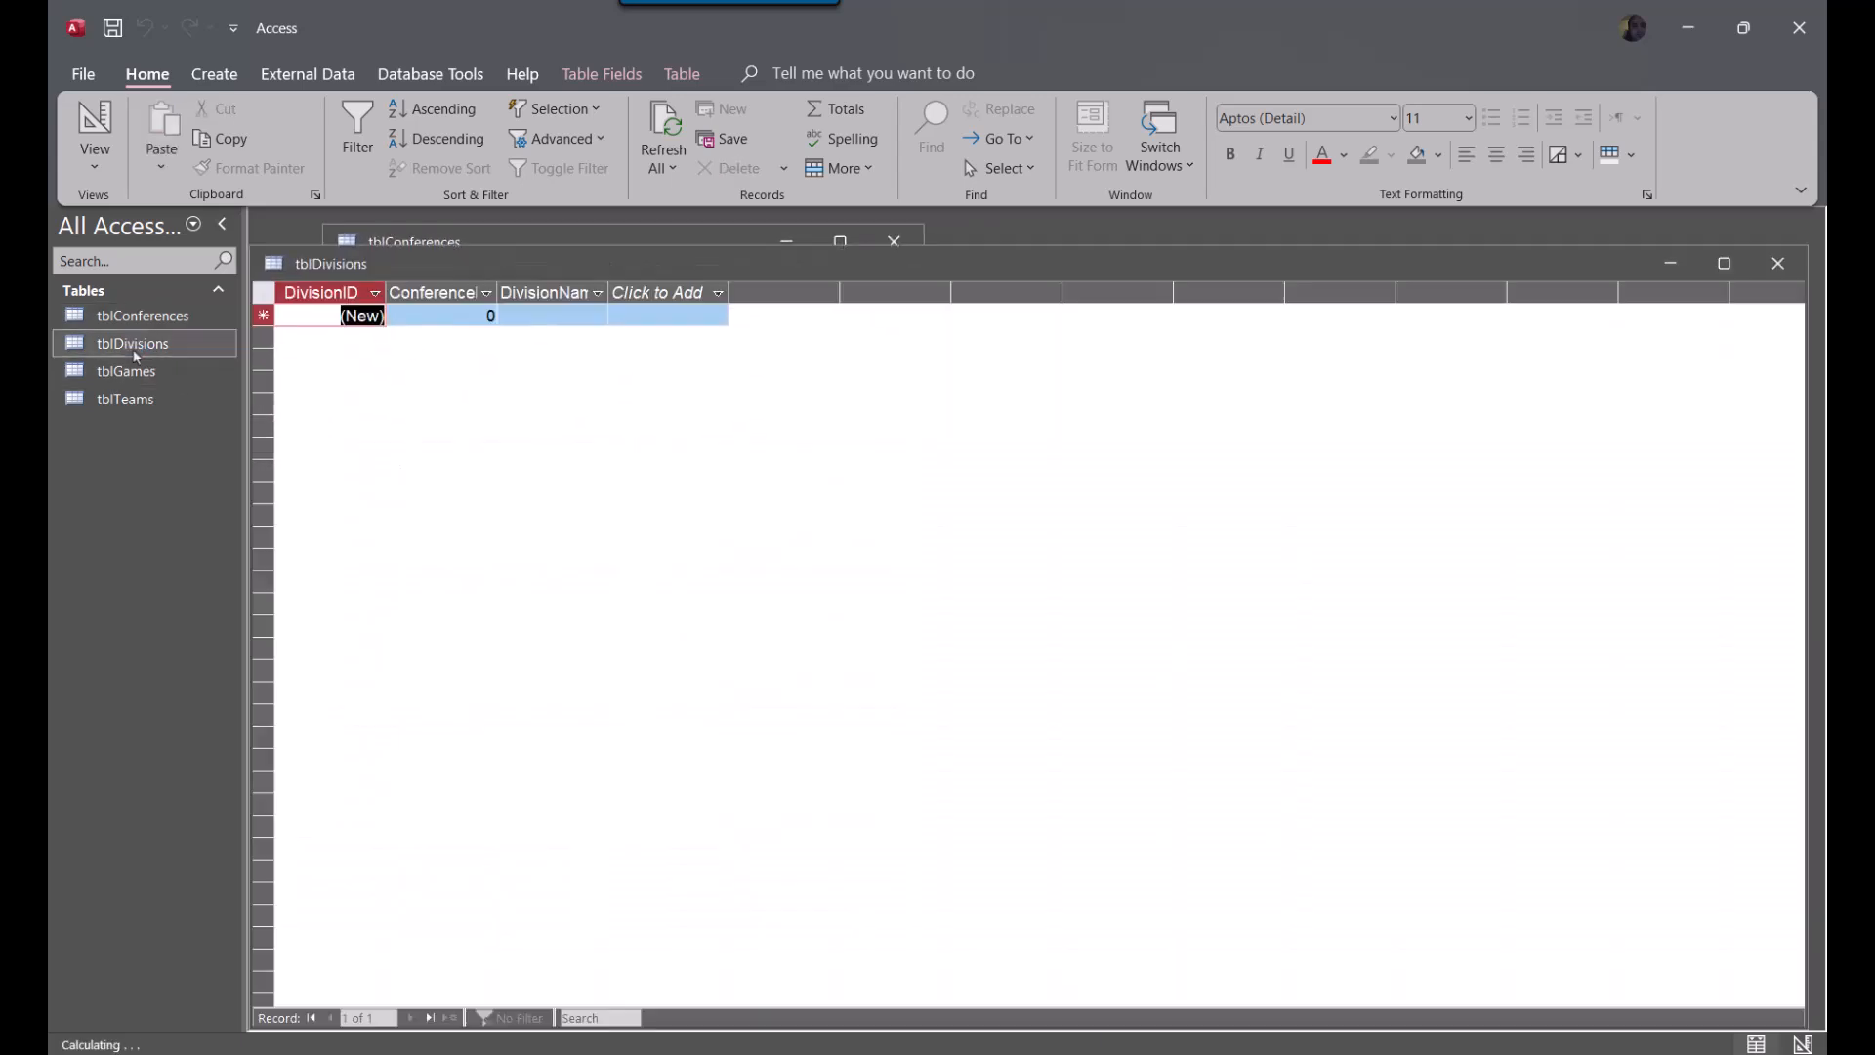
drag(256, 252, 1246, 768)
drag(1371, 787, 700, 587)
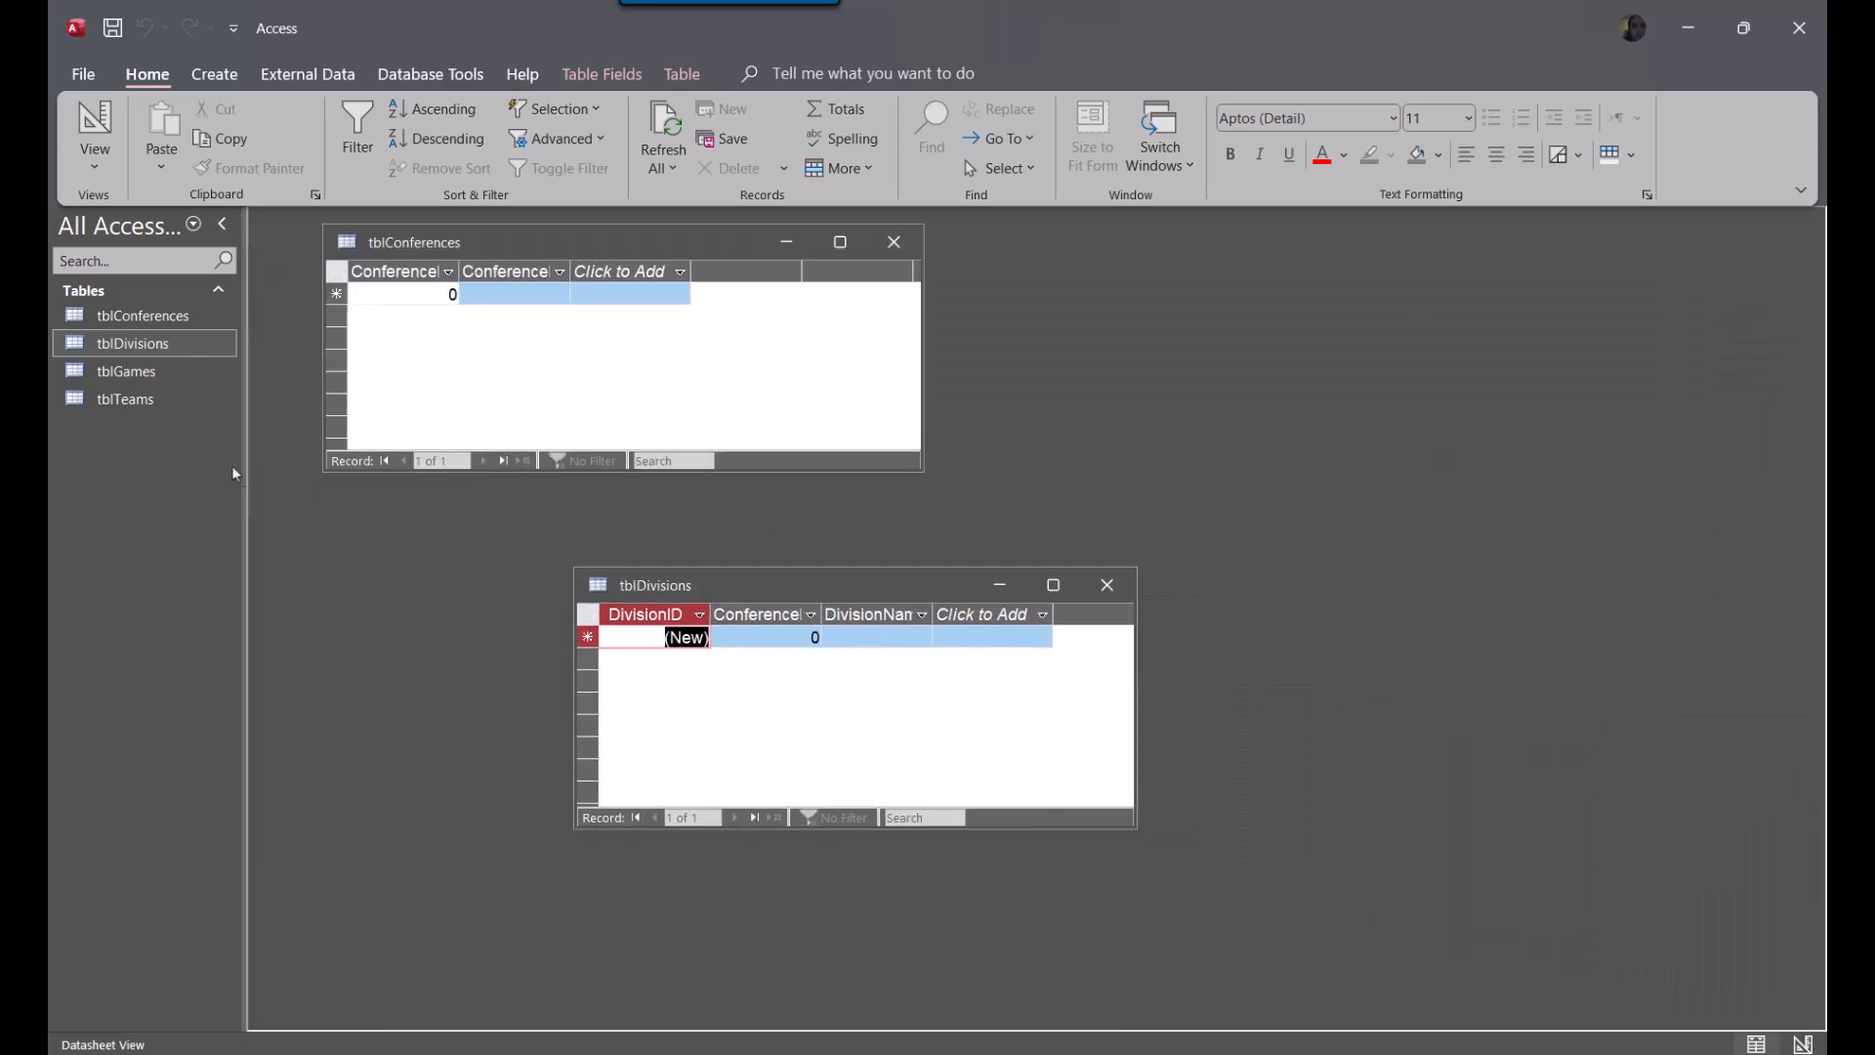
double_click(117, 401)
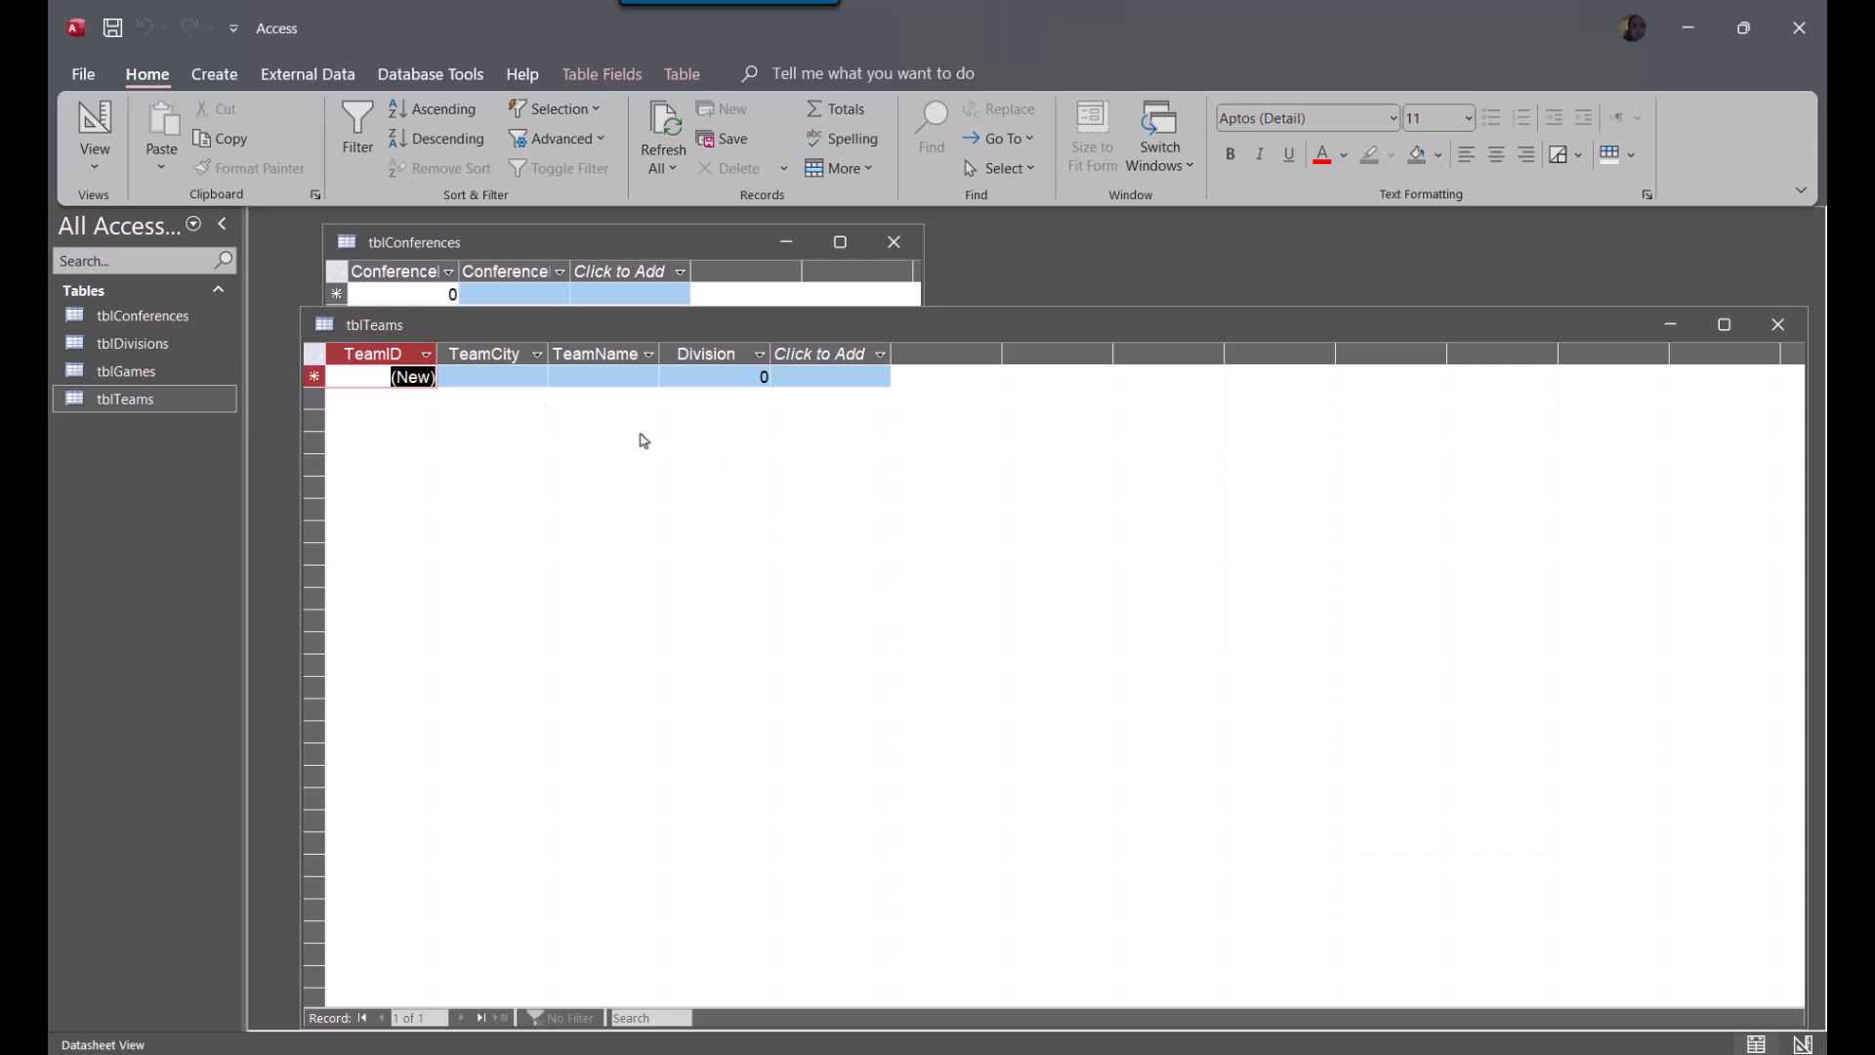
Try to add a team to tblTeams with city Spokane, name Stags and division 5, and discard the record
click(504, 378)
text(Spokane)
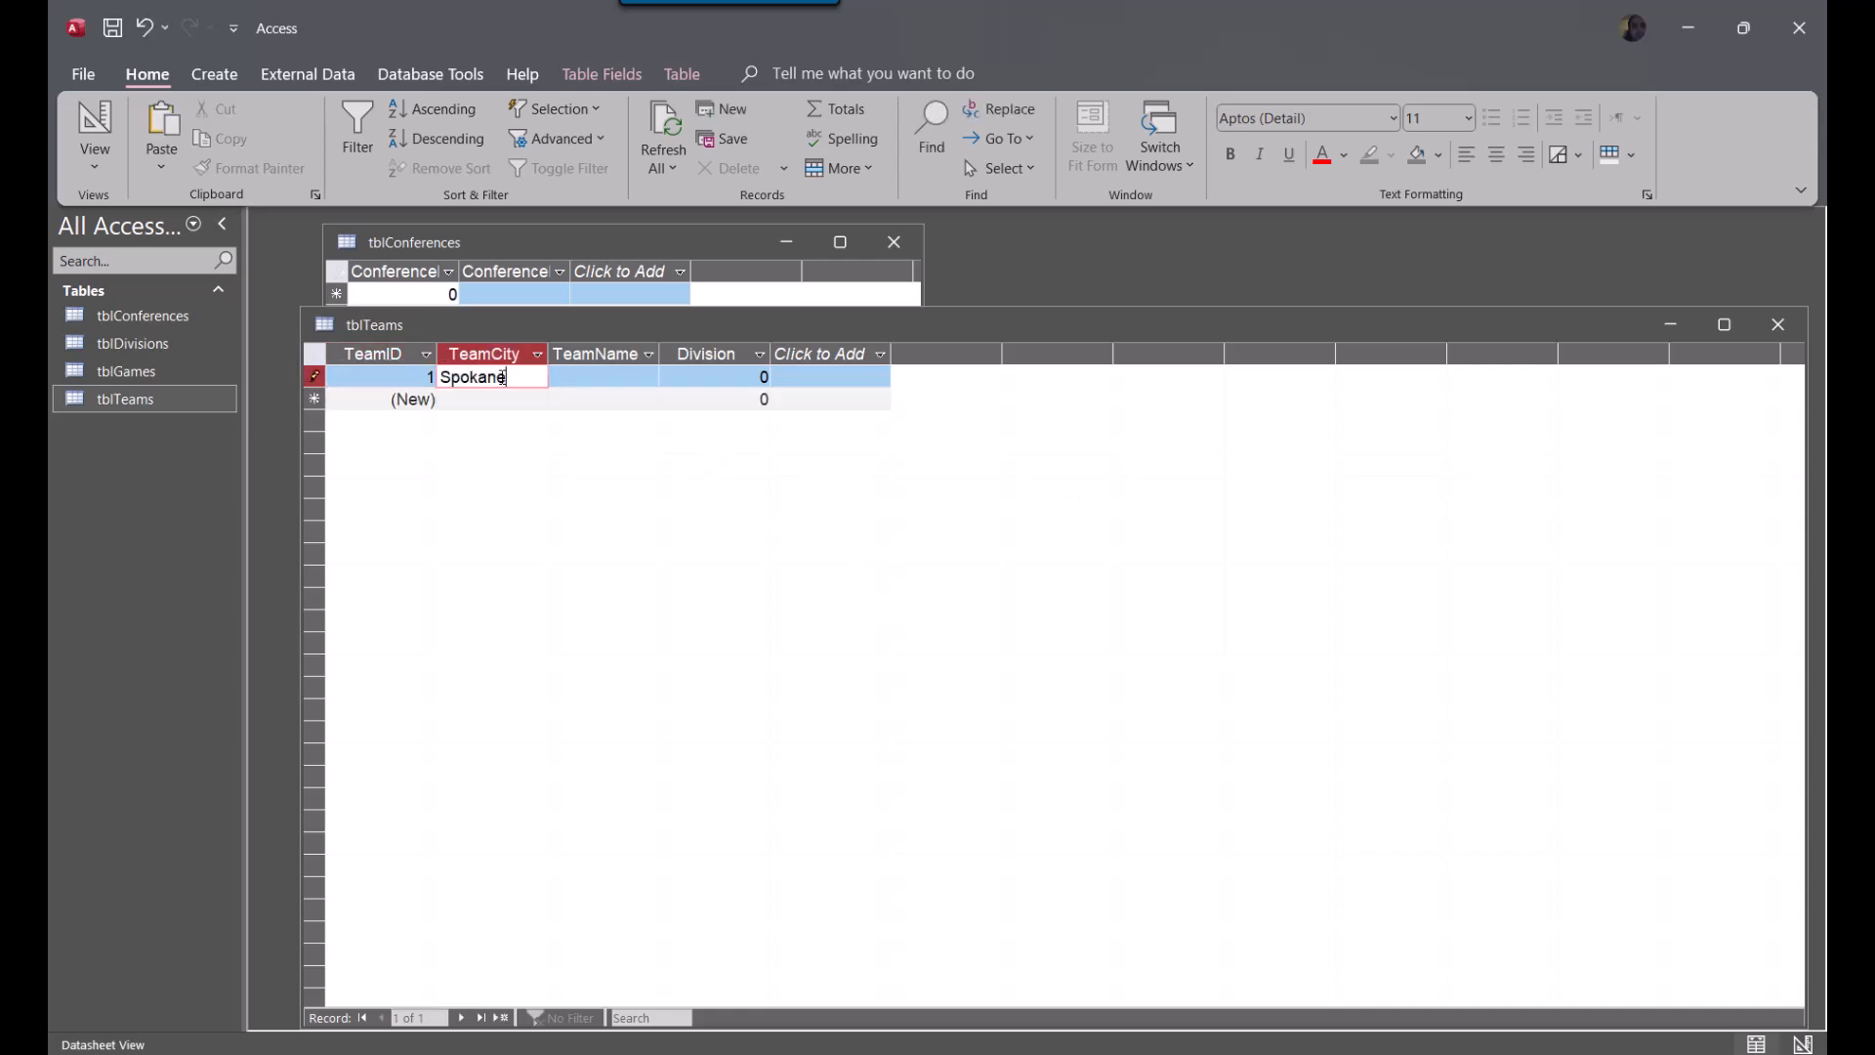
key(Tab)
text(Stags)
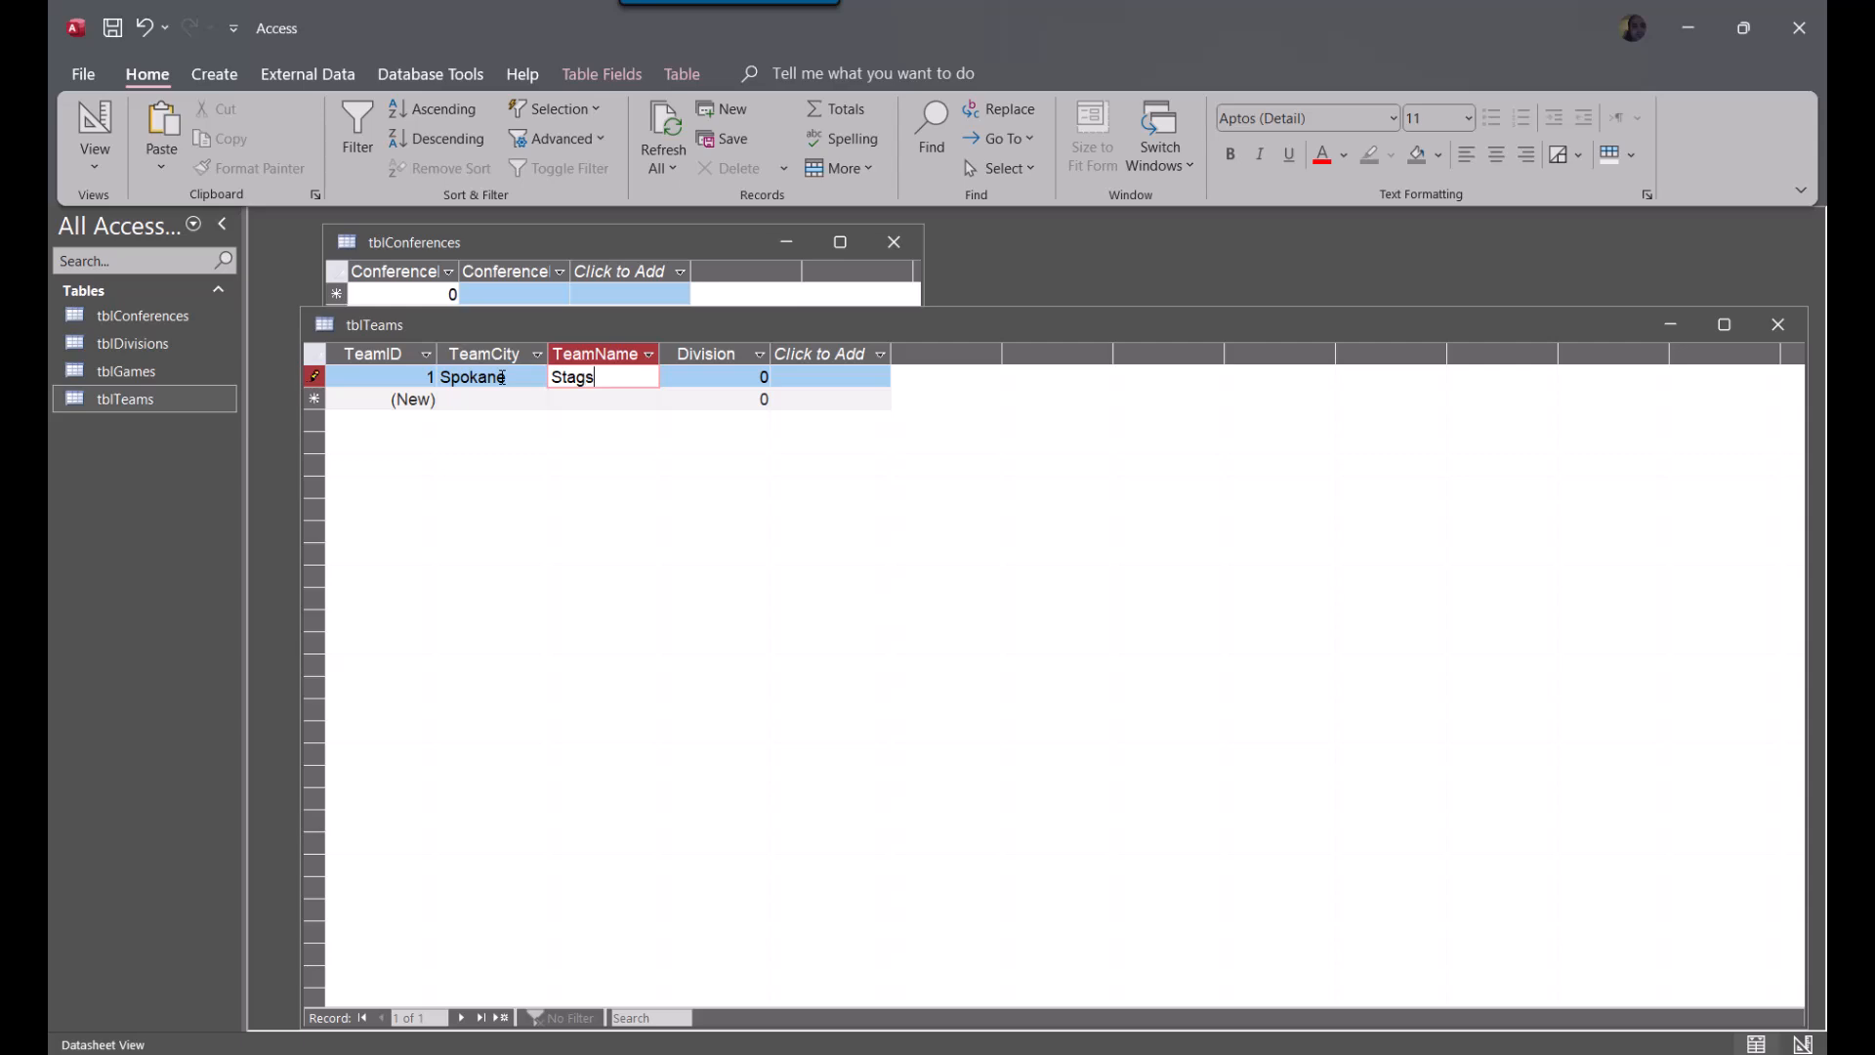
key(Tab)
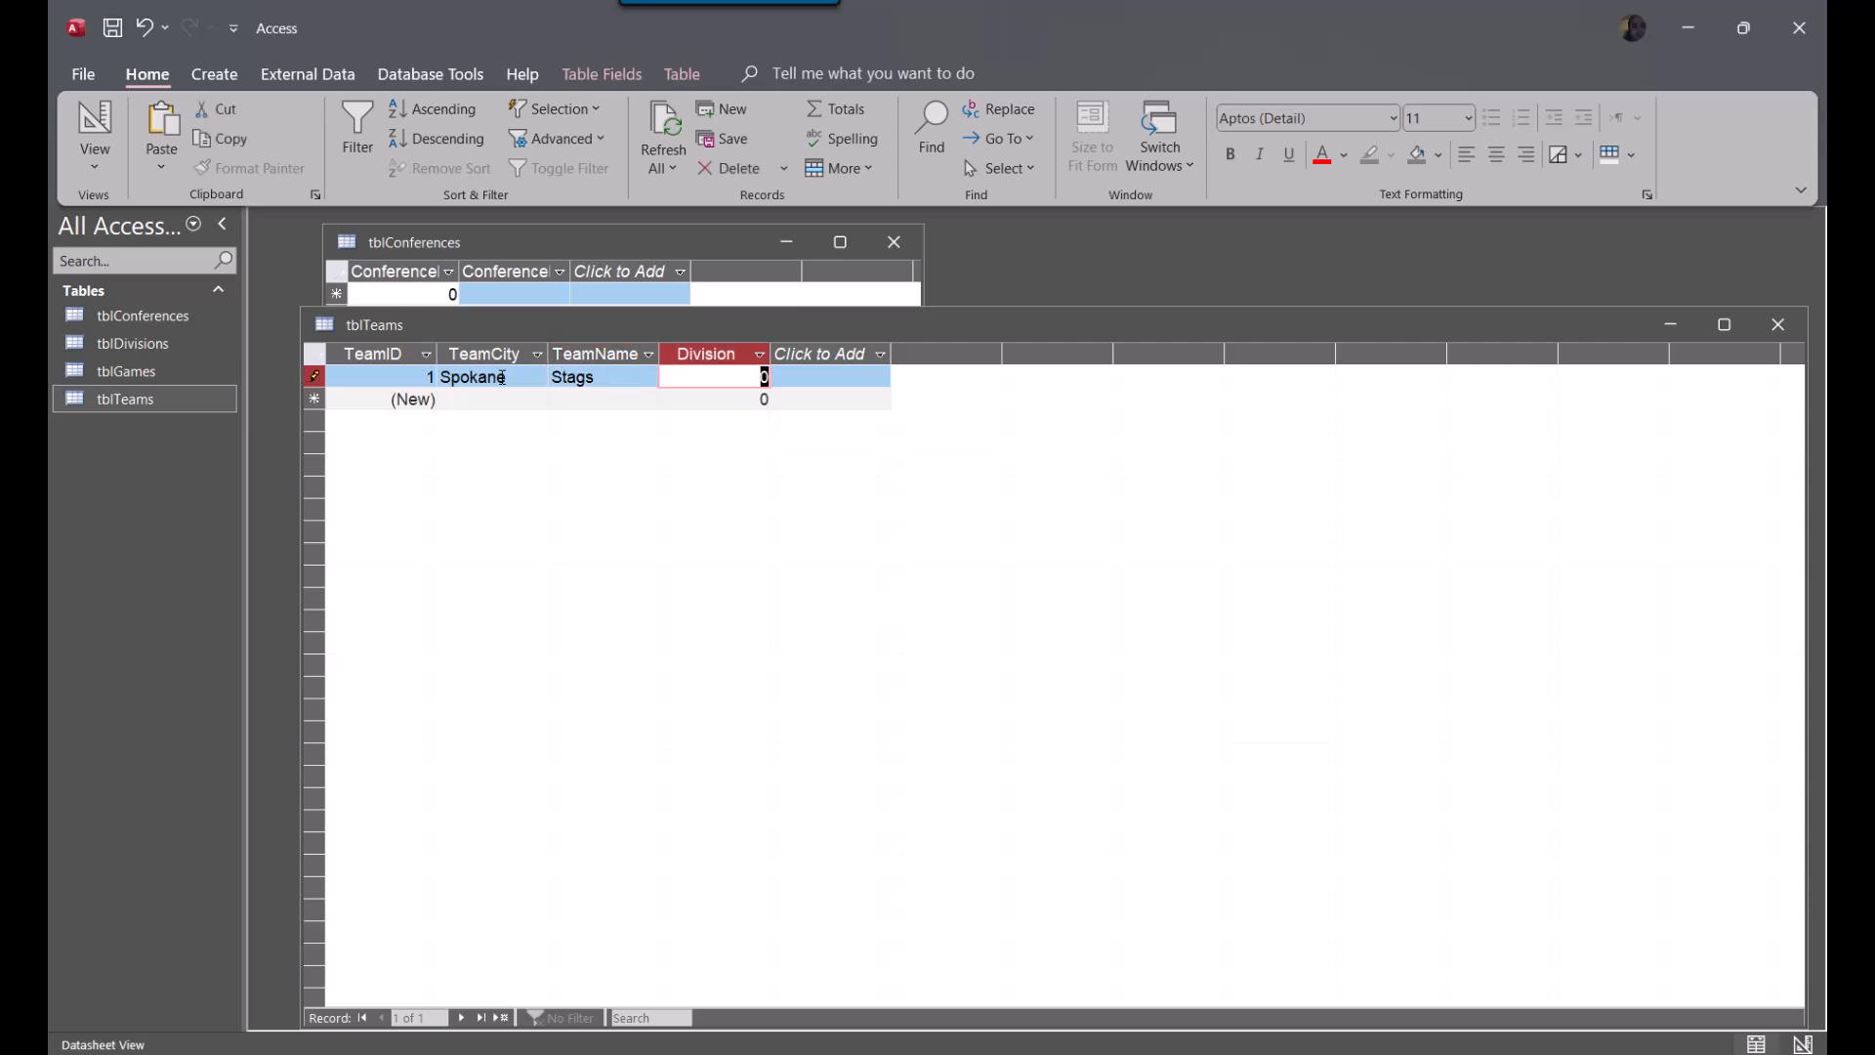
text(5)
key(Tab)
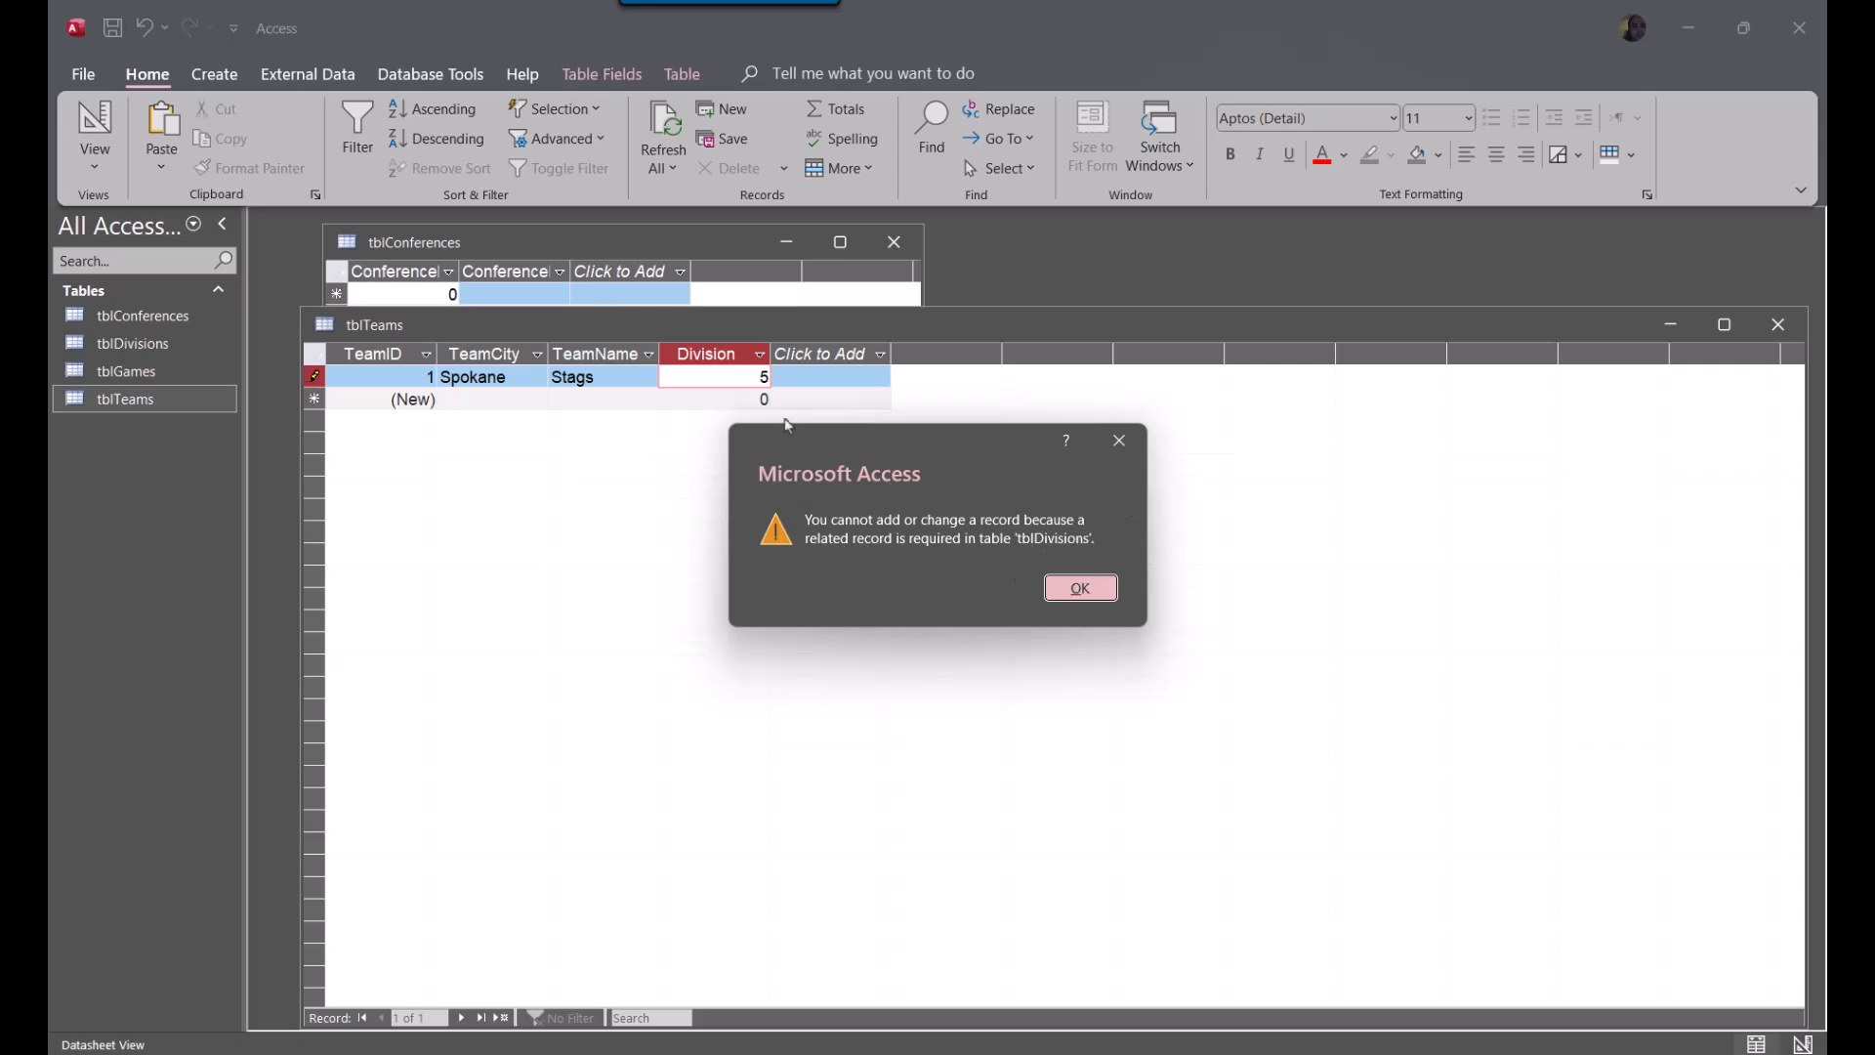
click(1075, 585)
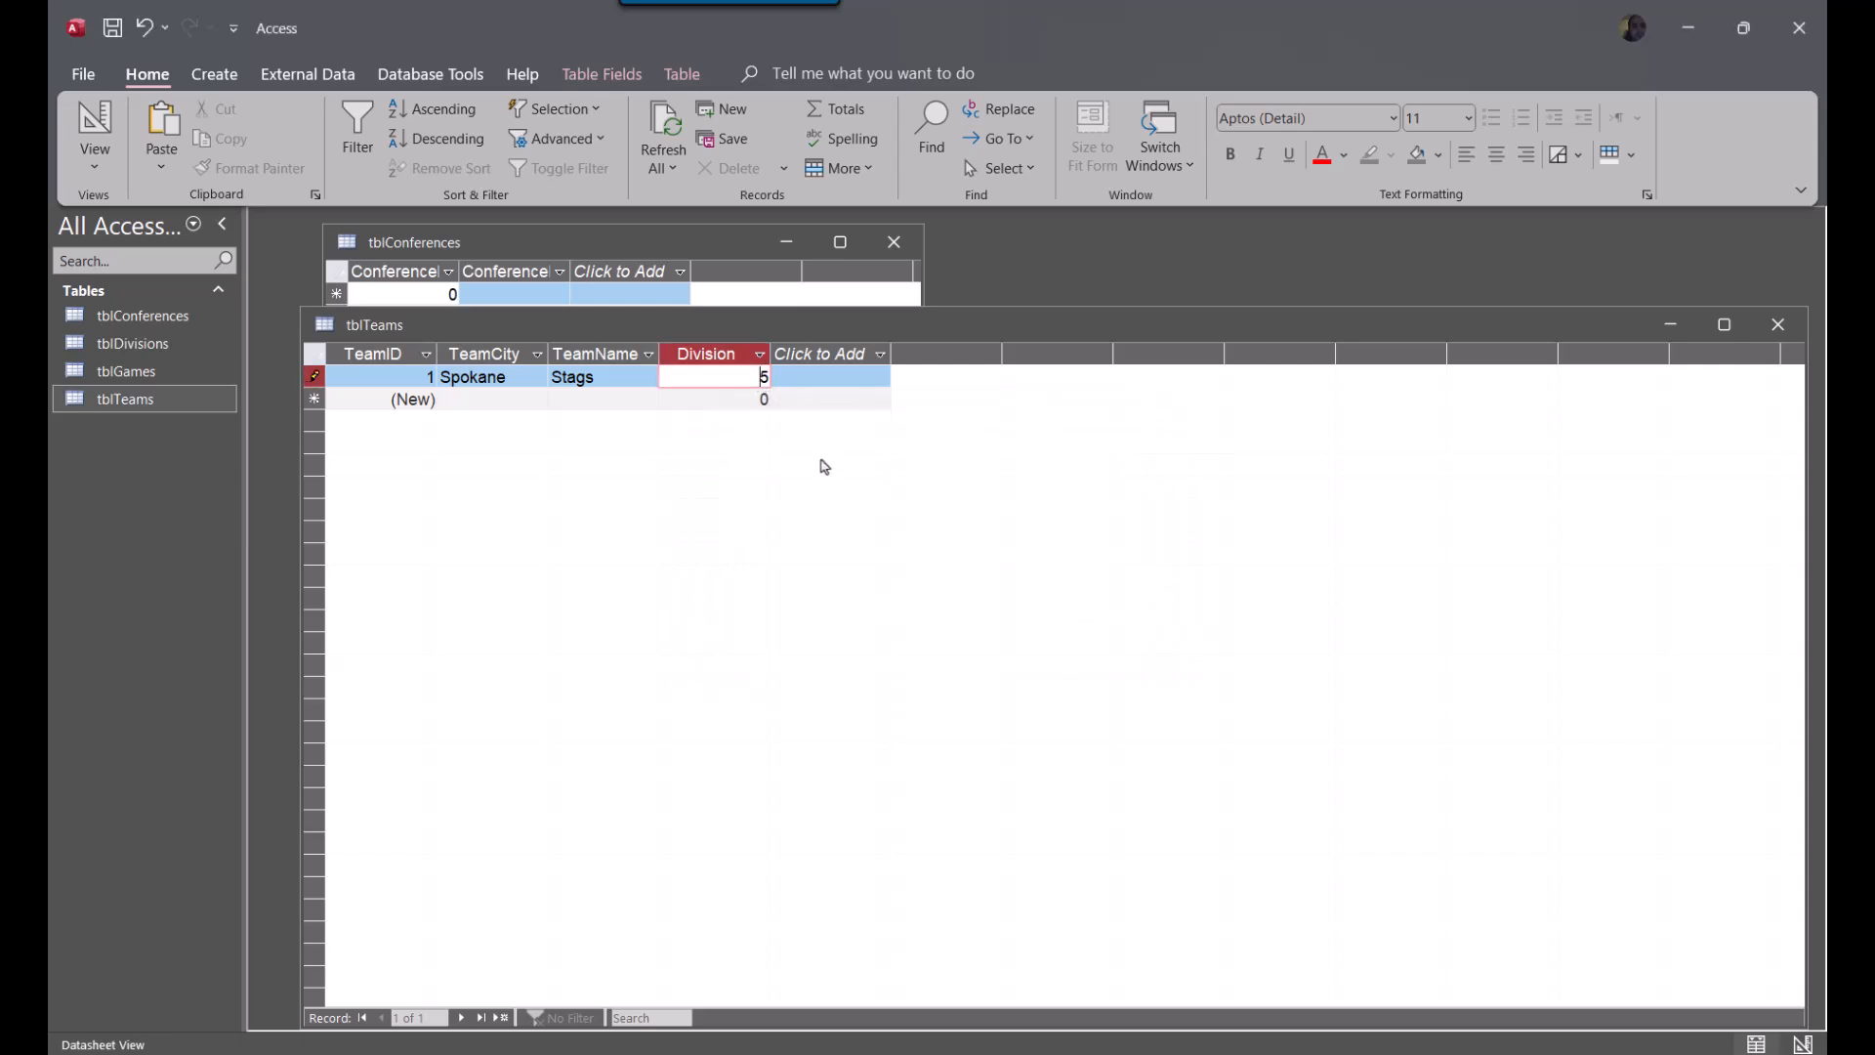
key(Escape)
key(Escape)
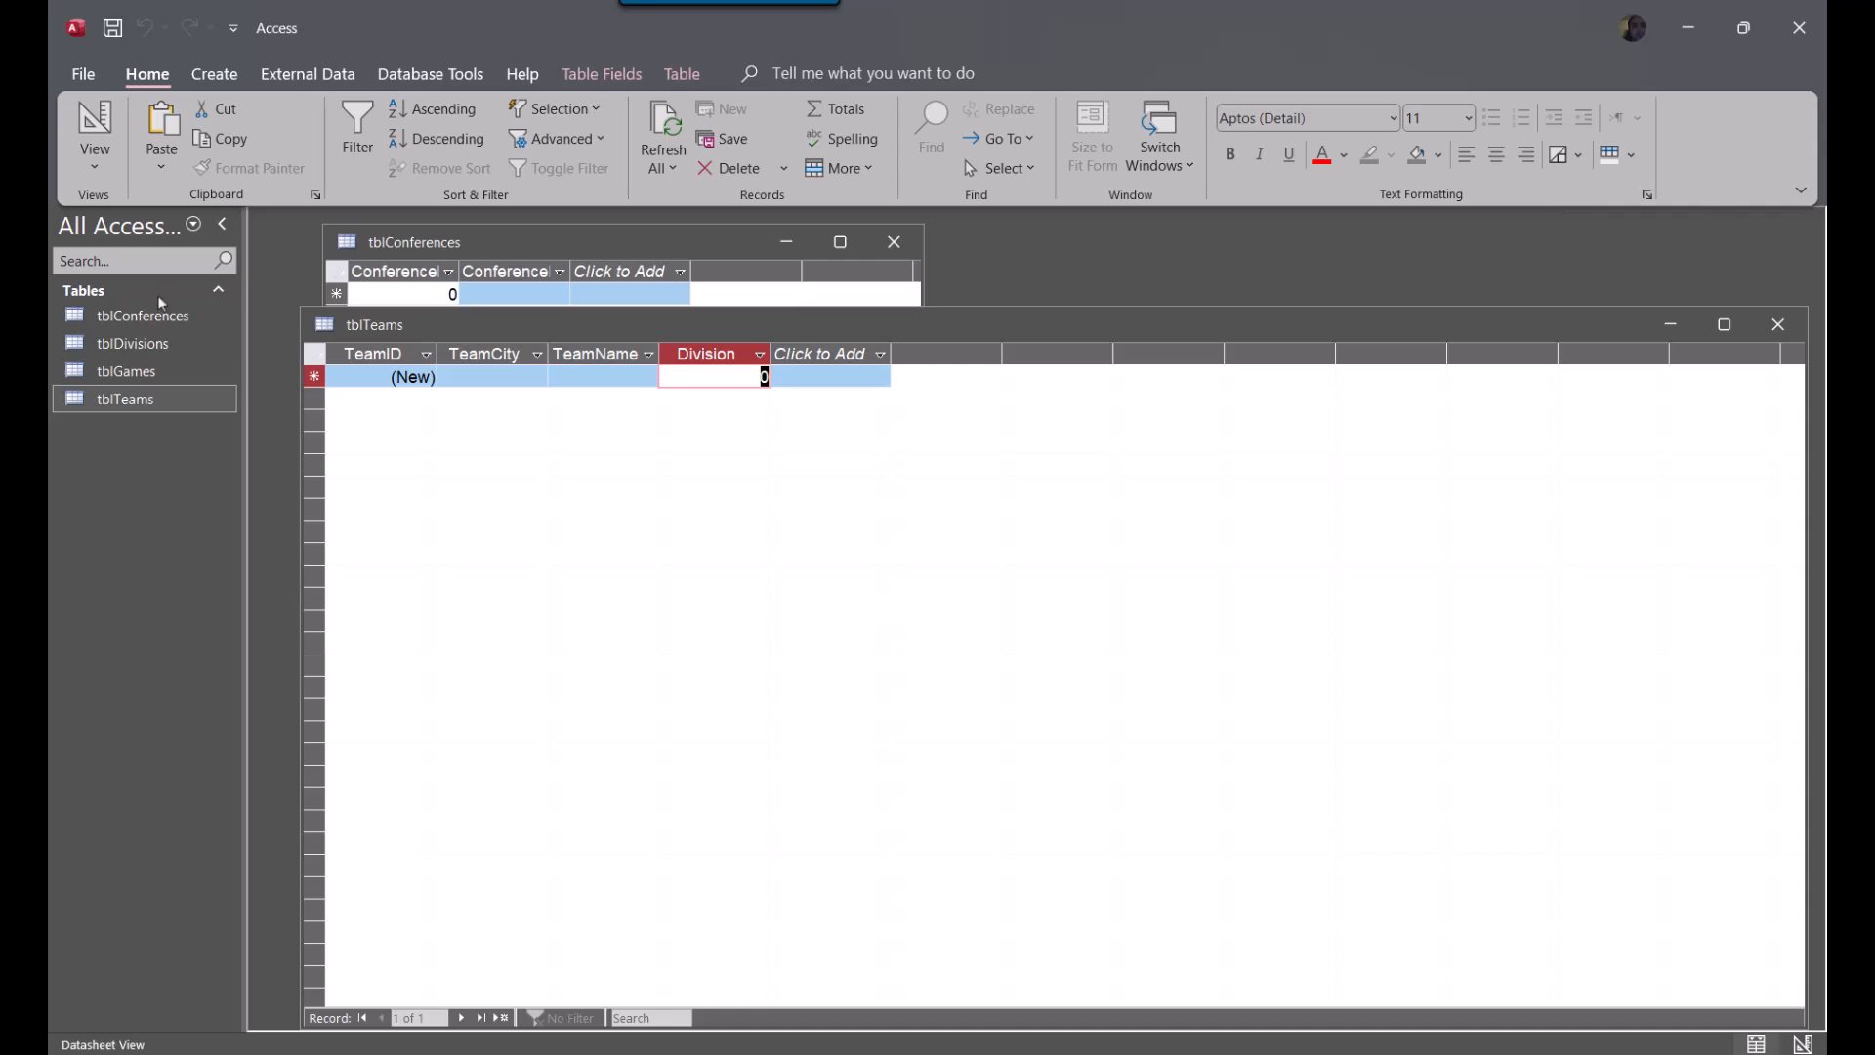
Arrange the tblTeams and tblDivisions windows so all three tables are visible, and widen the DivisionID column in tblDivisions
drag(298, 306, 904, 673)
drag(725, 589, 460, 532)
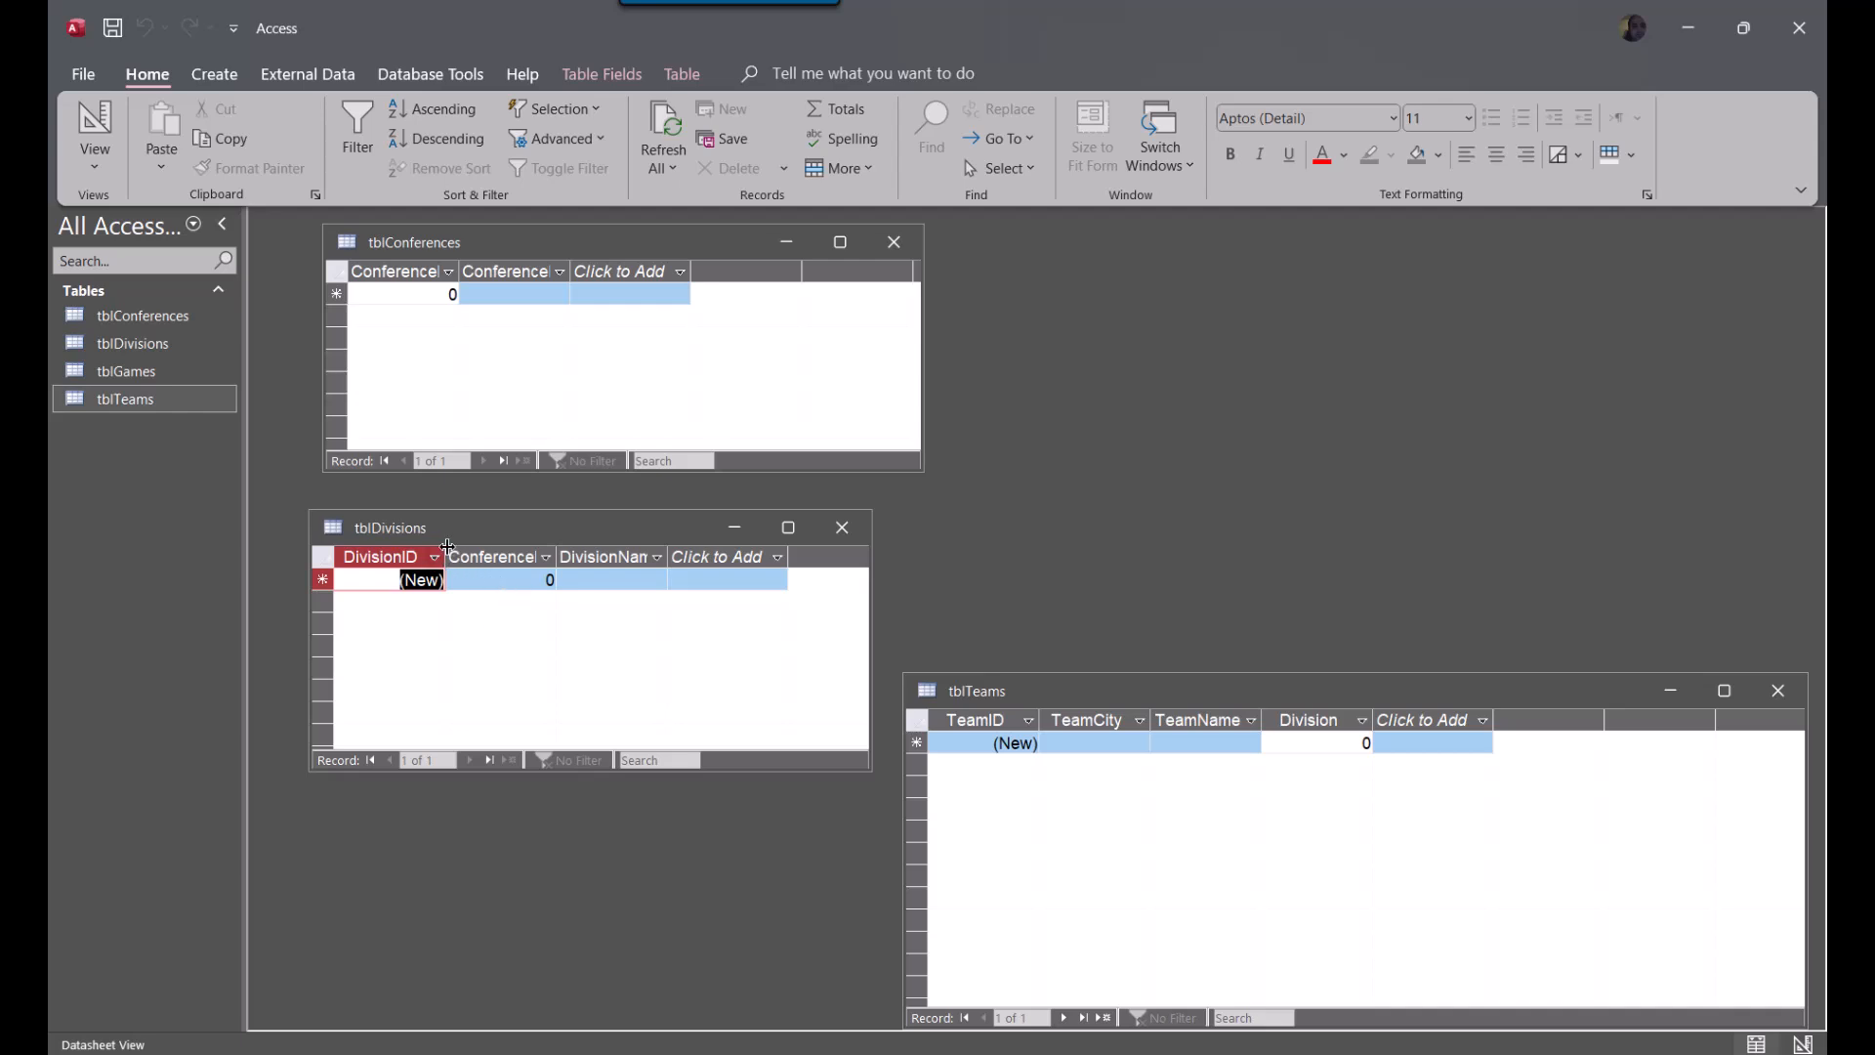
double_click(445, 557)
click(445, 559)
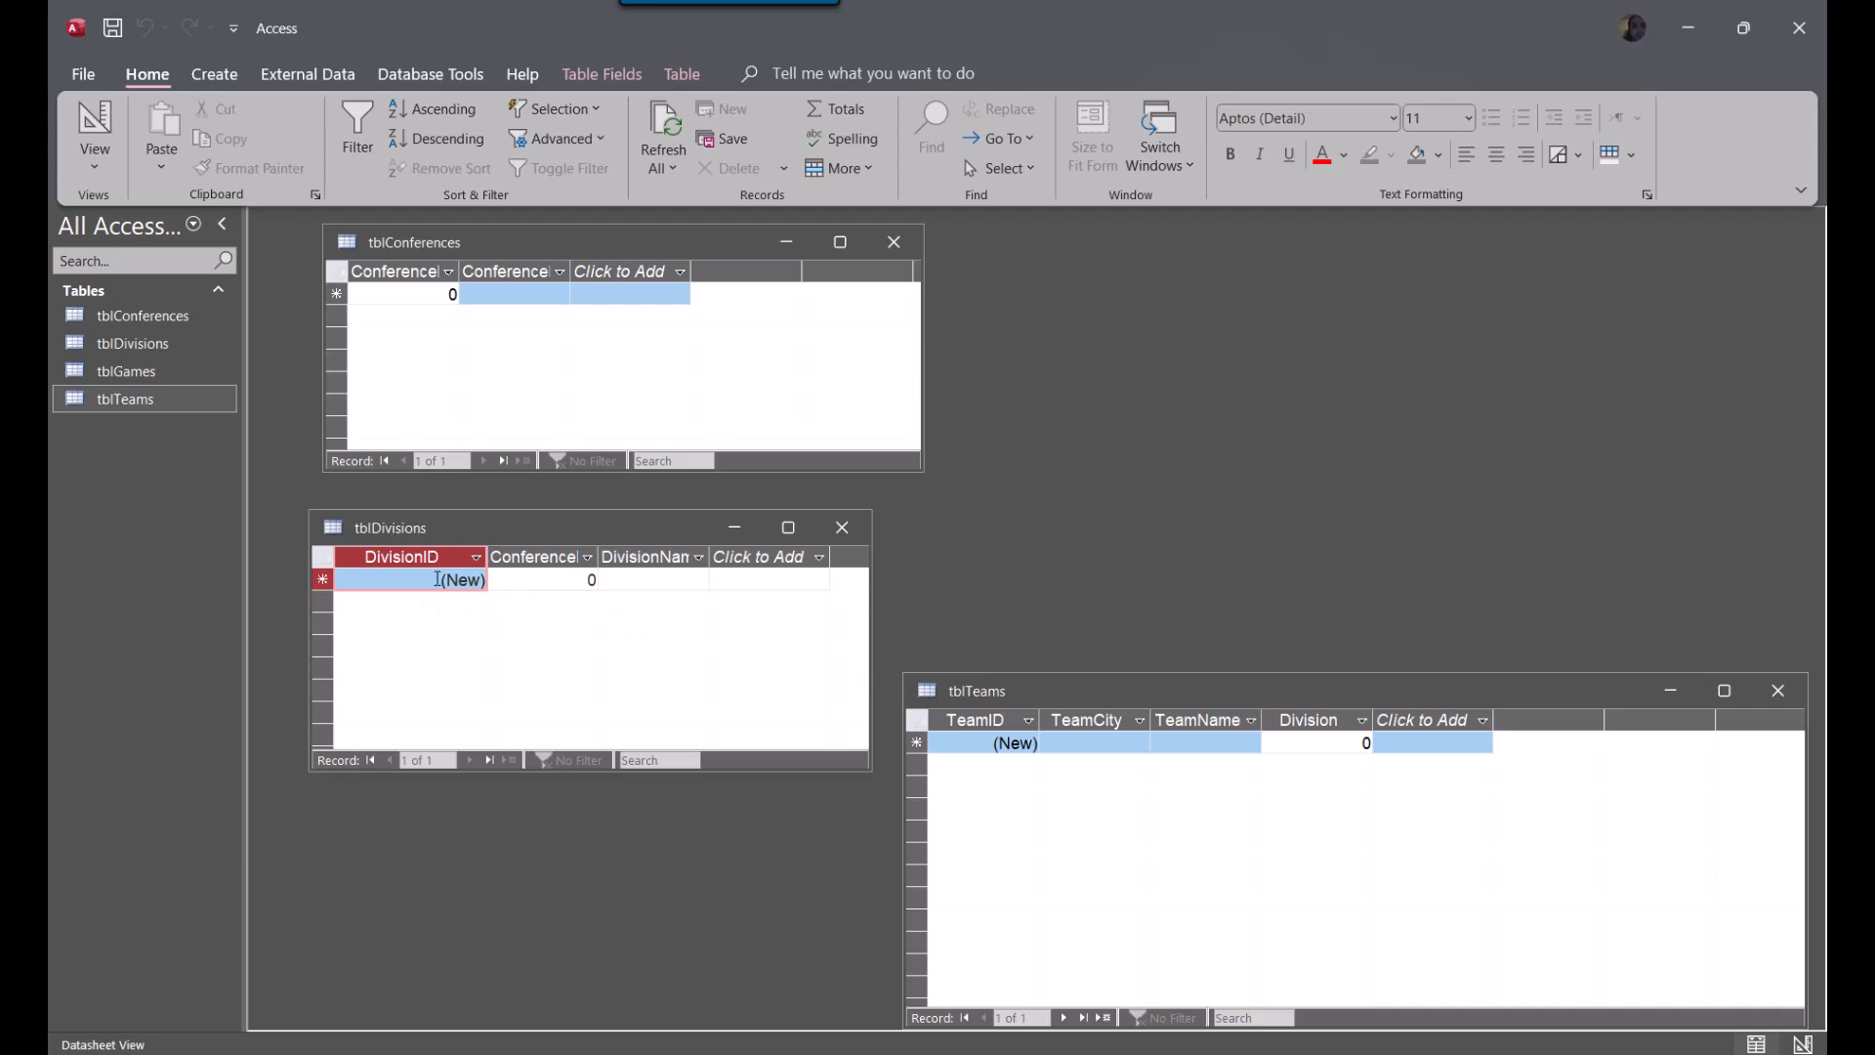
Try to add a record with ConferenceID 3 to tblDivisions, and discard the record
click(590, 579)
text(3)
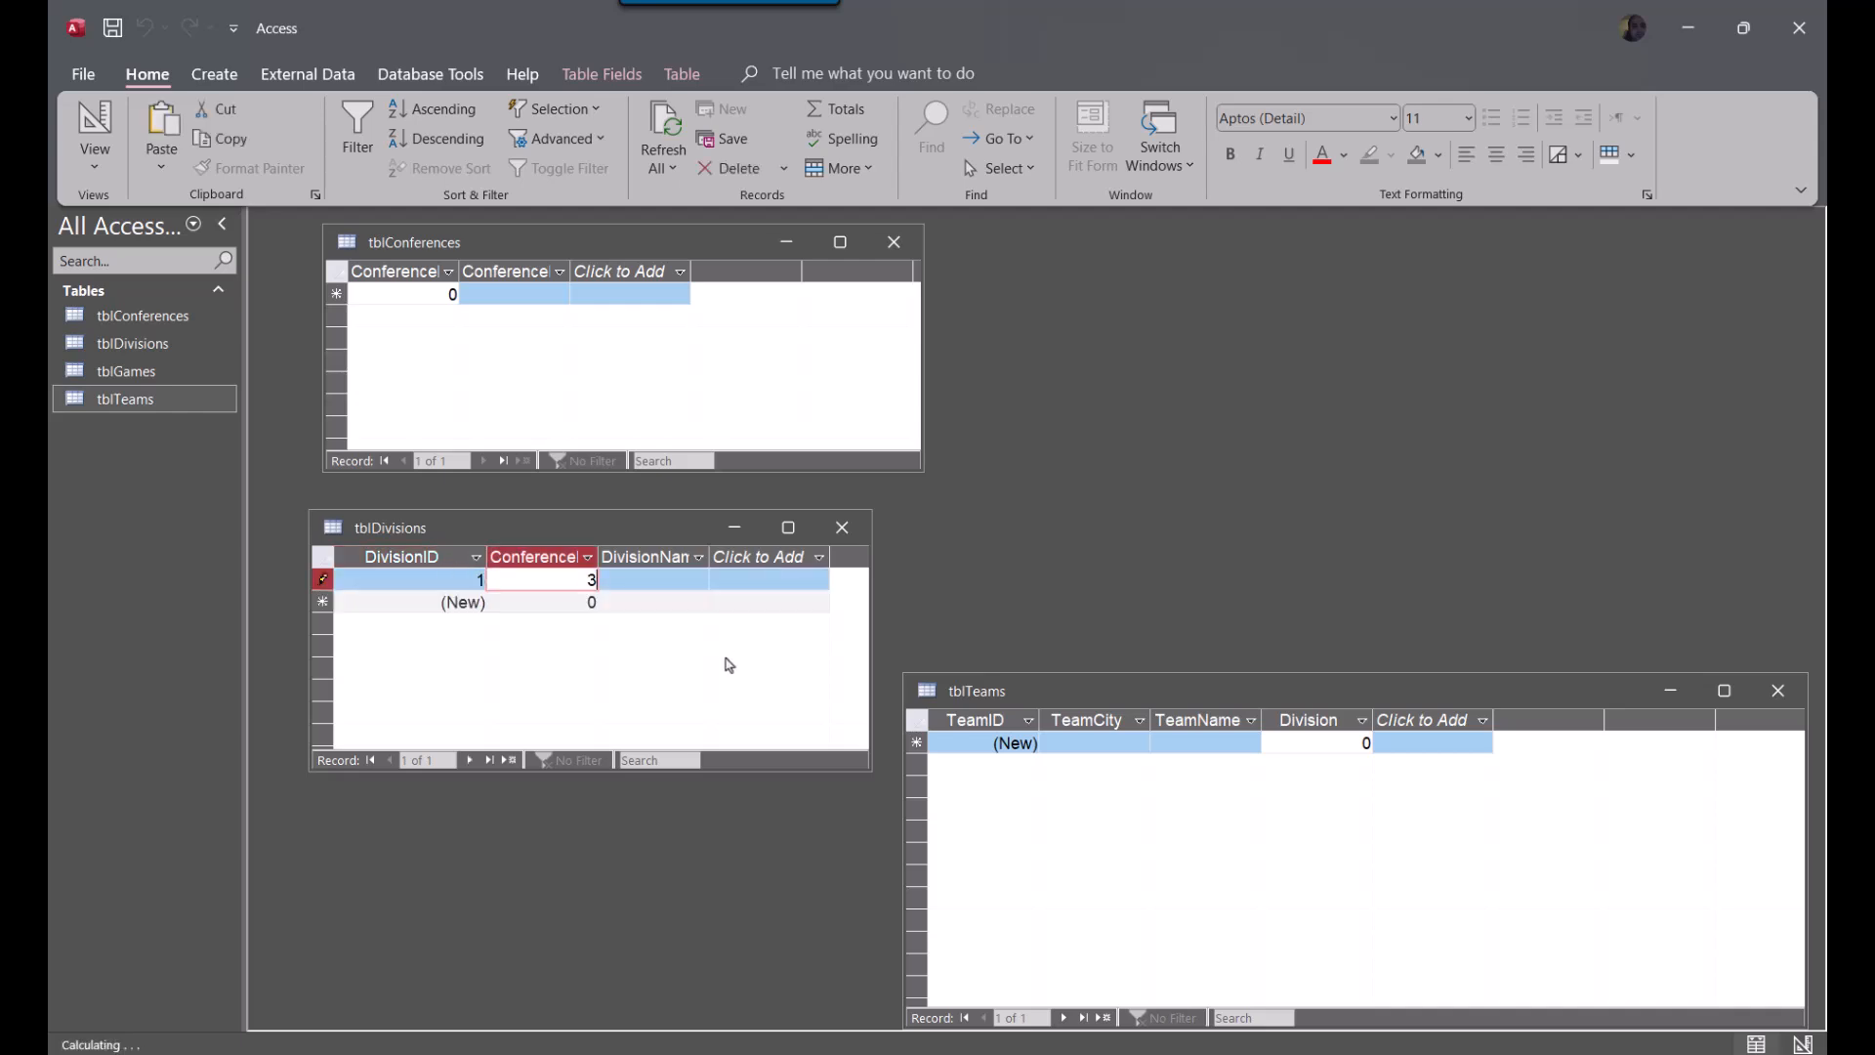
click(577, 604)
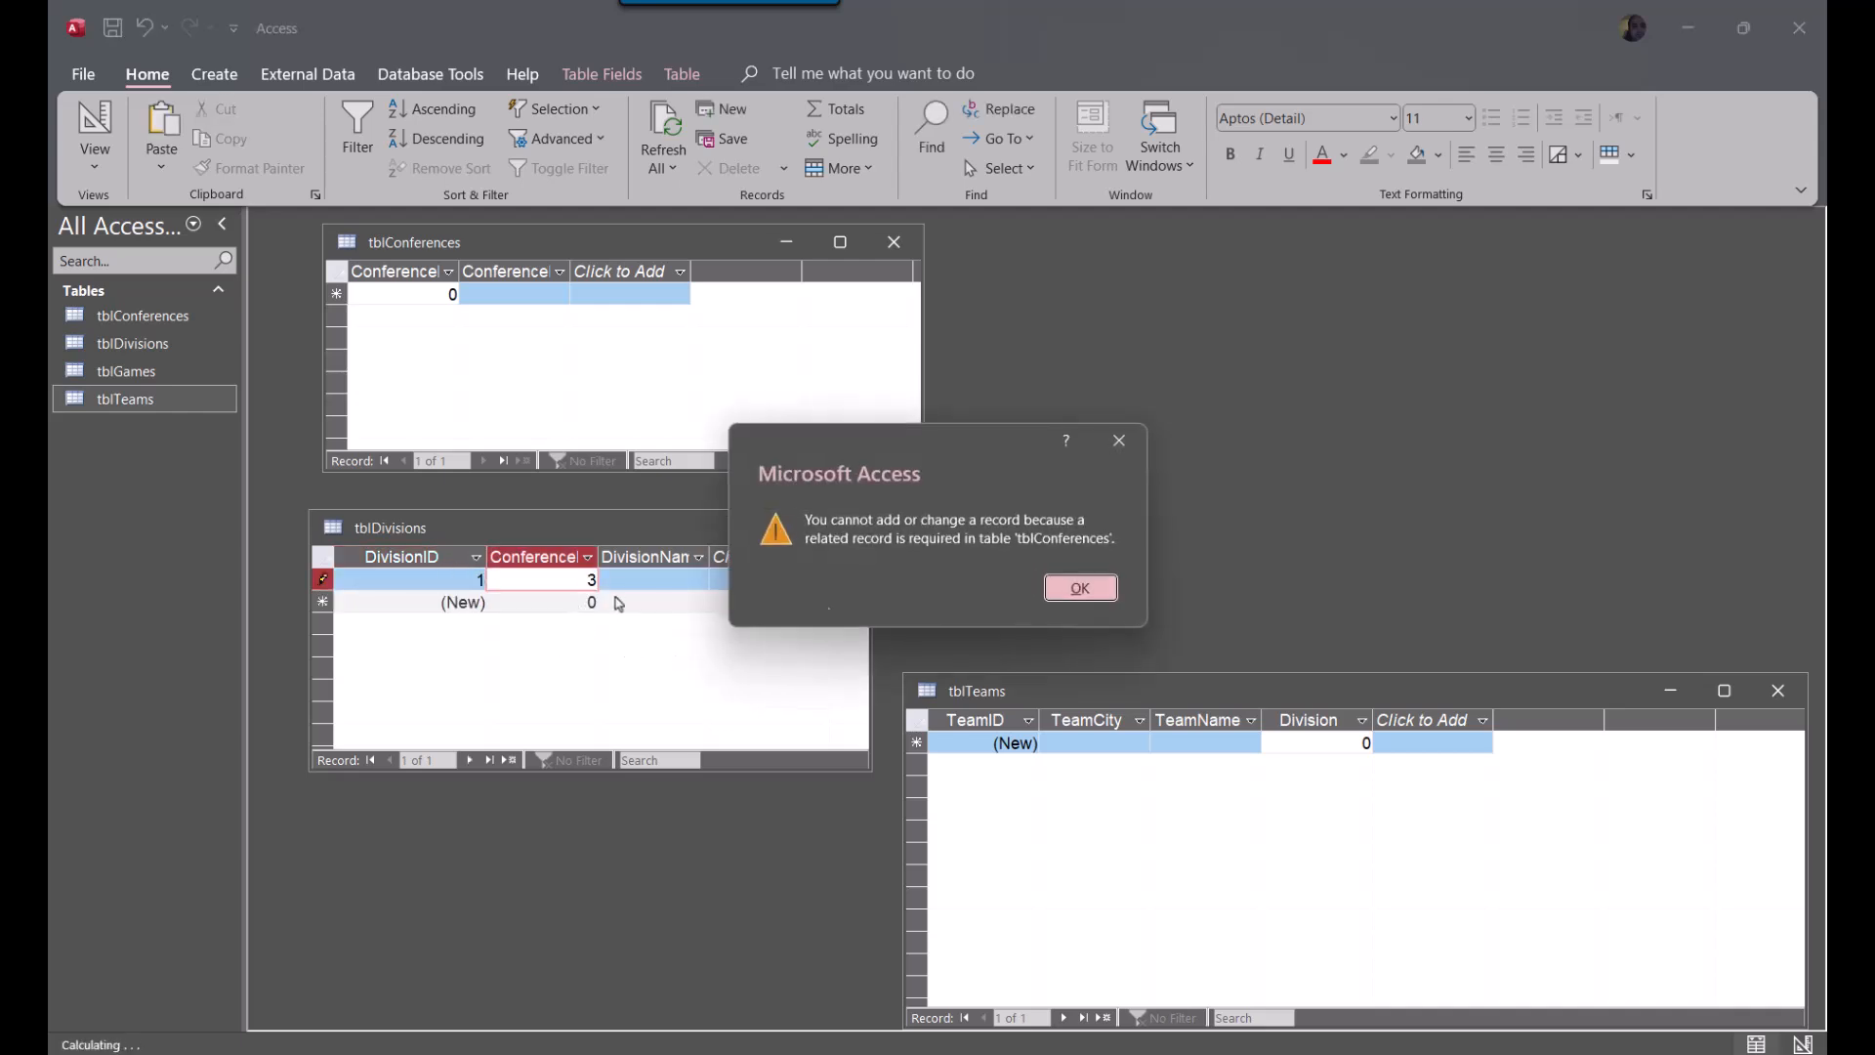
click(1075, 589)
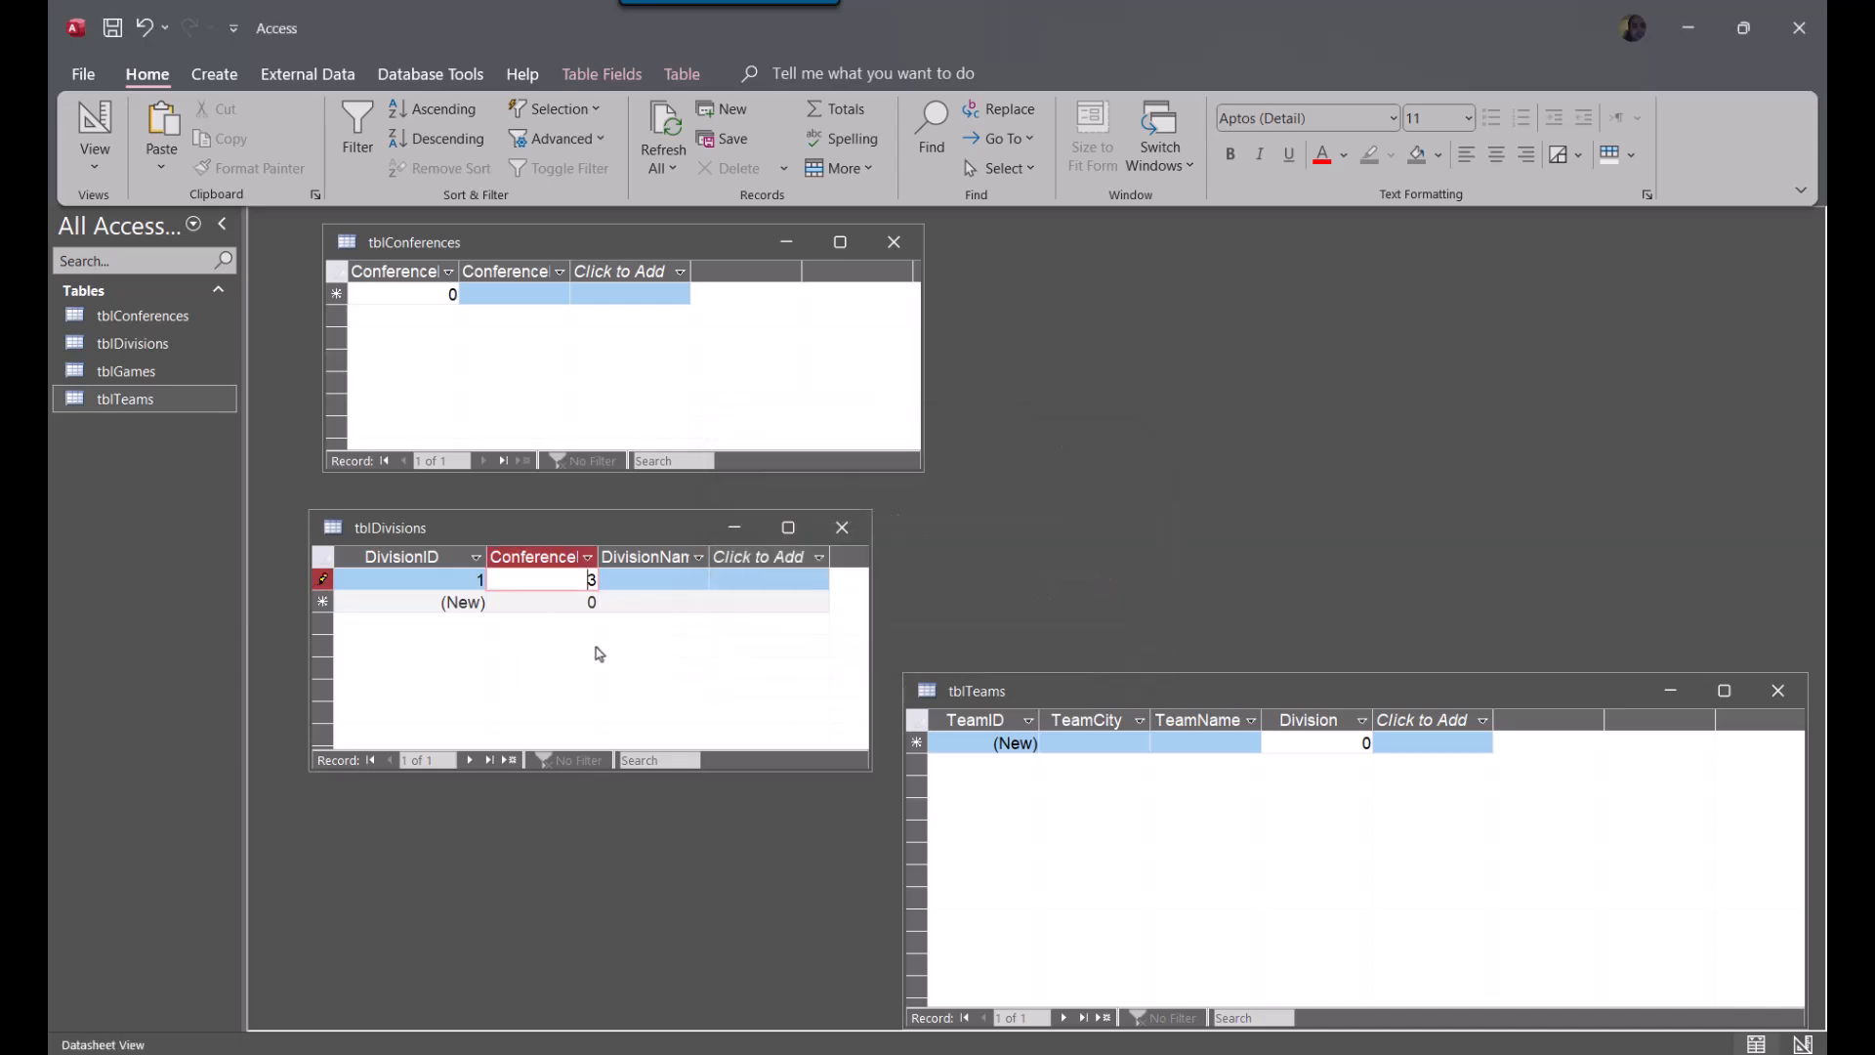
key(Escape)
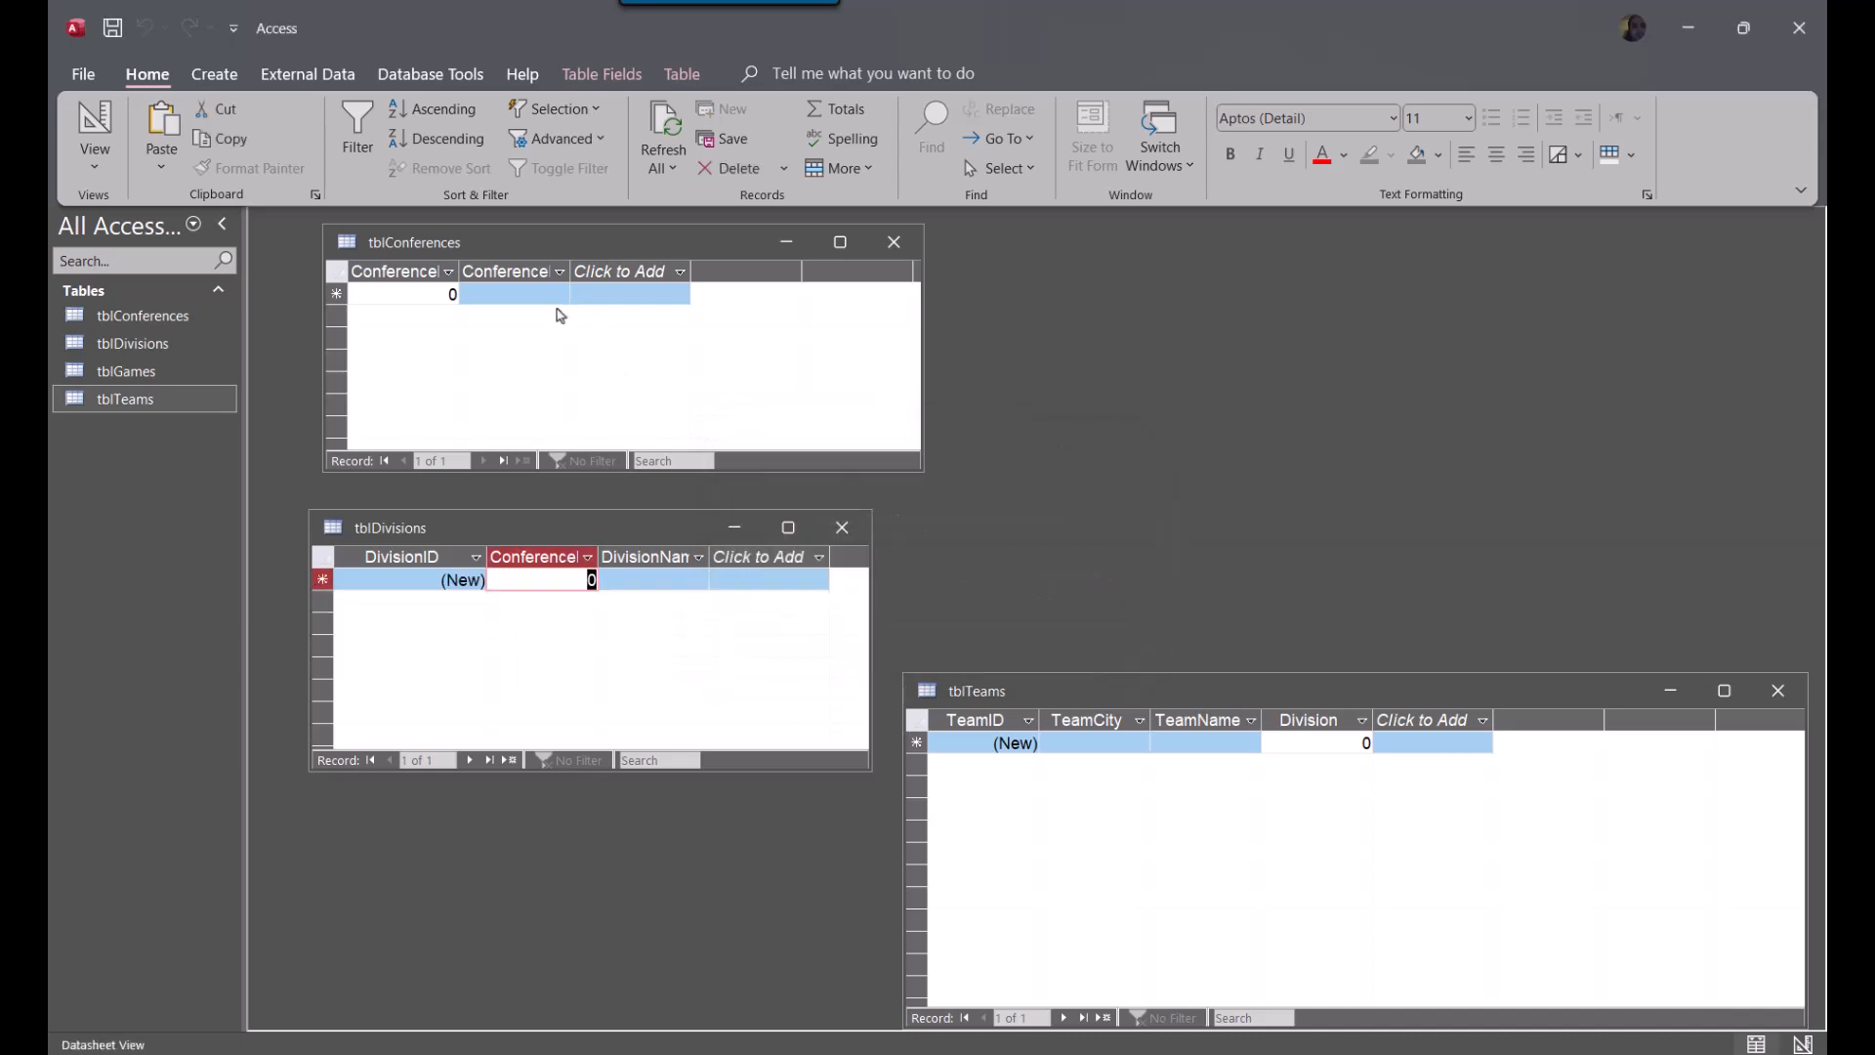
Widen the ConferenceID column in tblConferences and add a conference record named Western
double_click(459, 272)
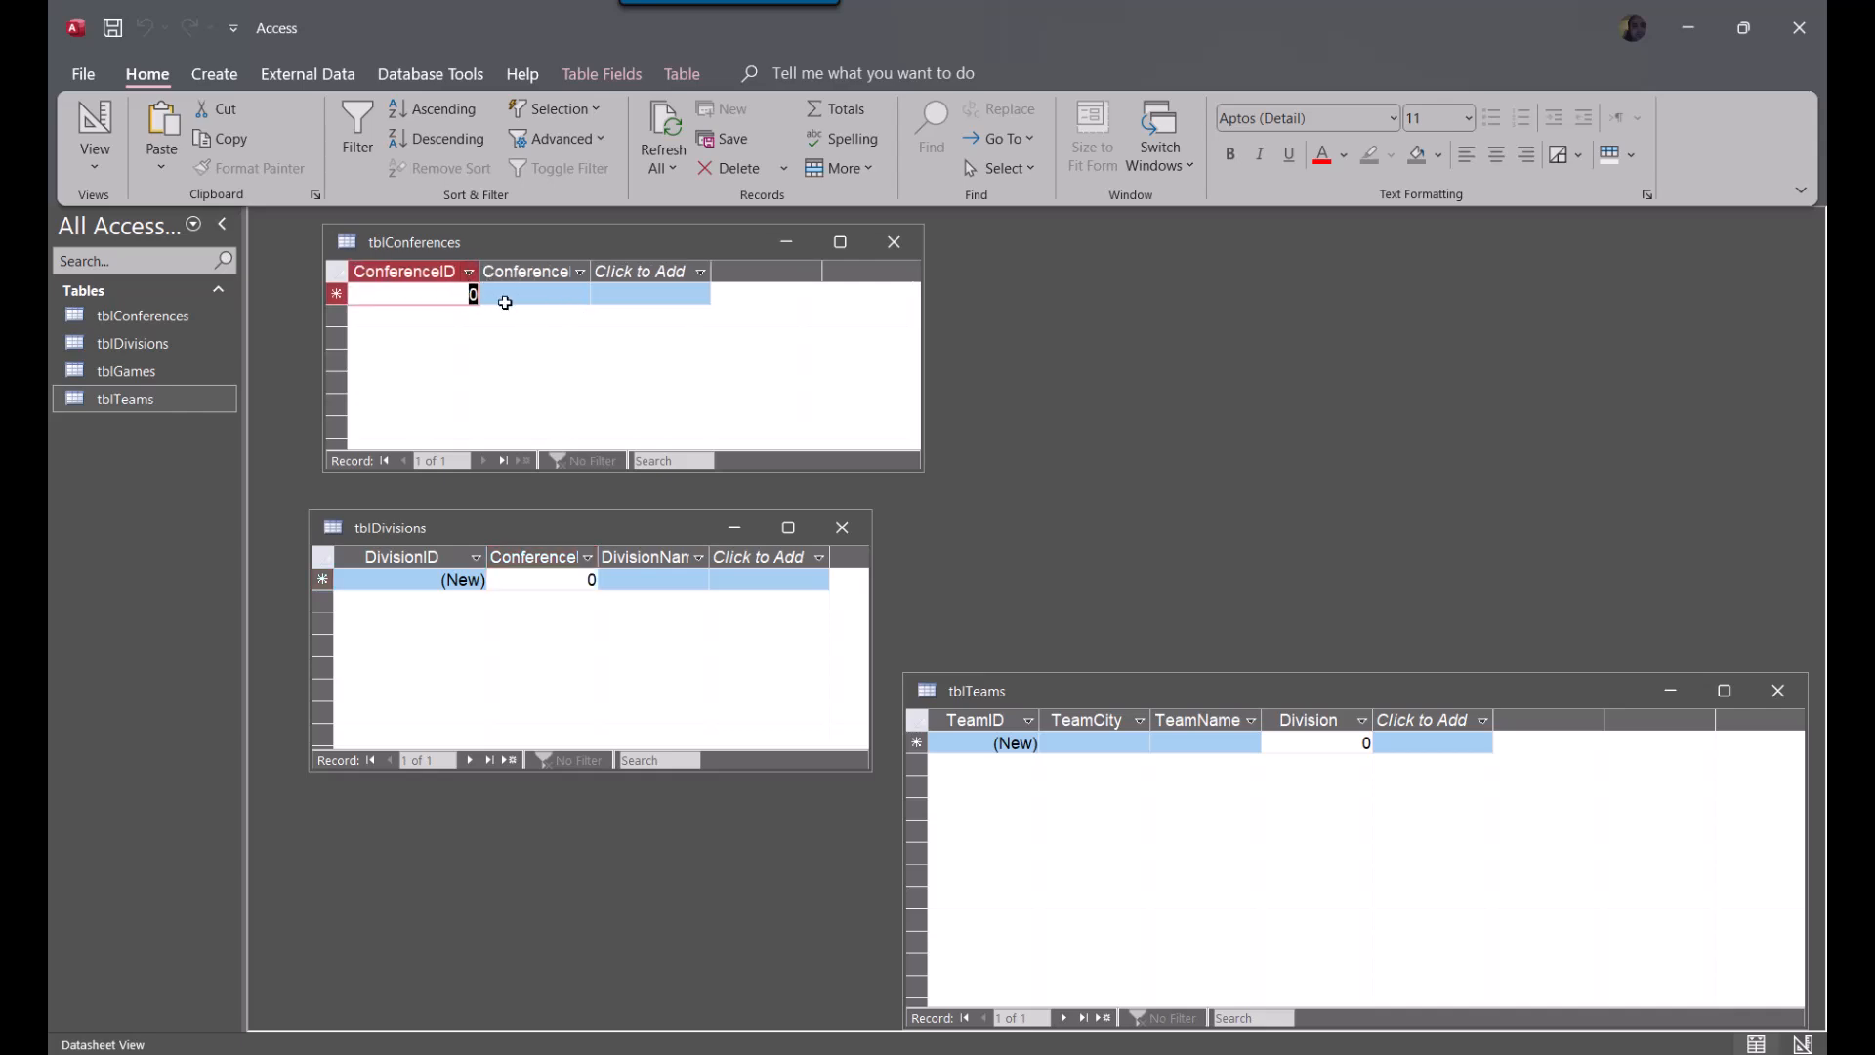
click(504, 295)
text(Western)
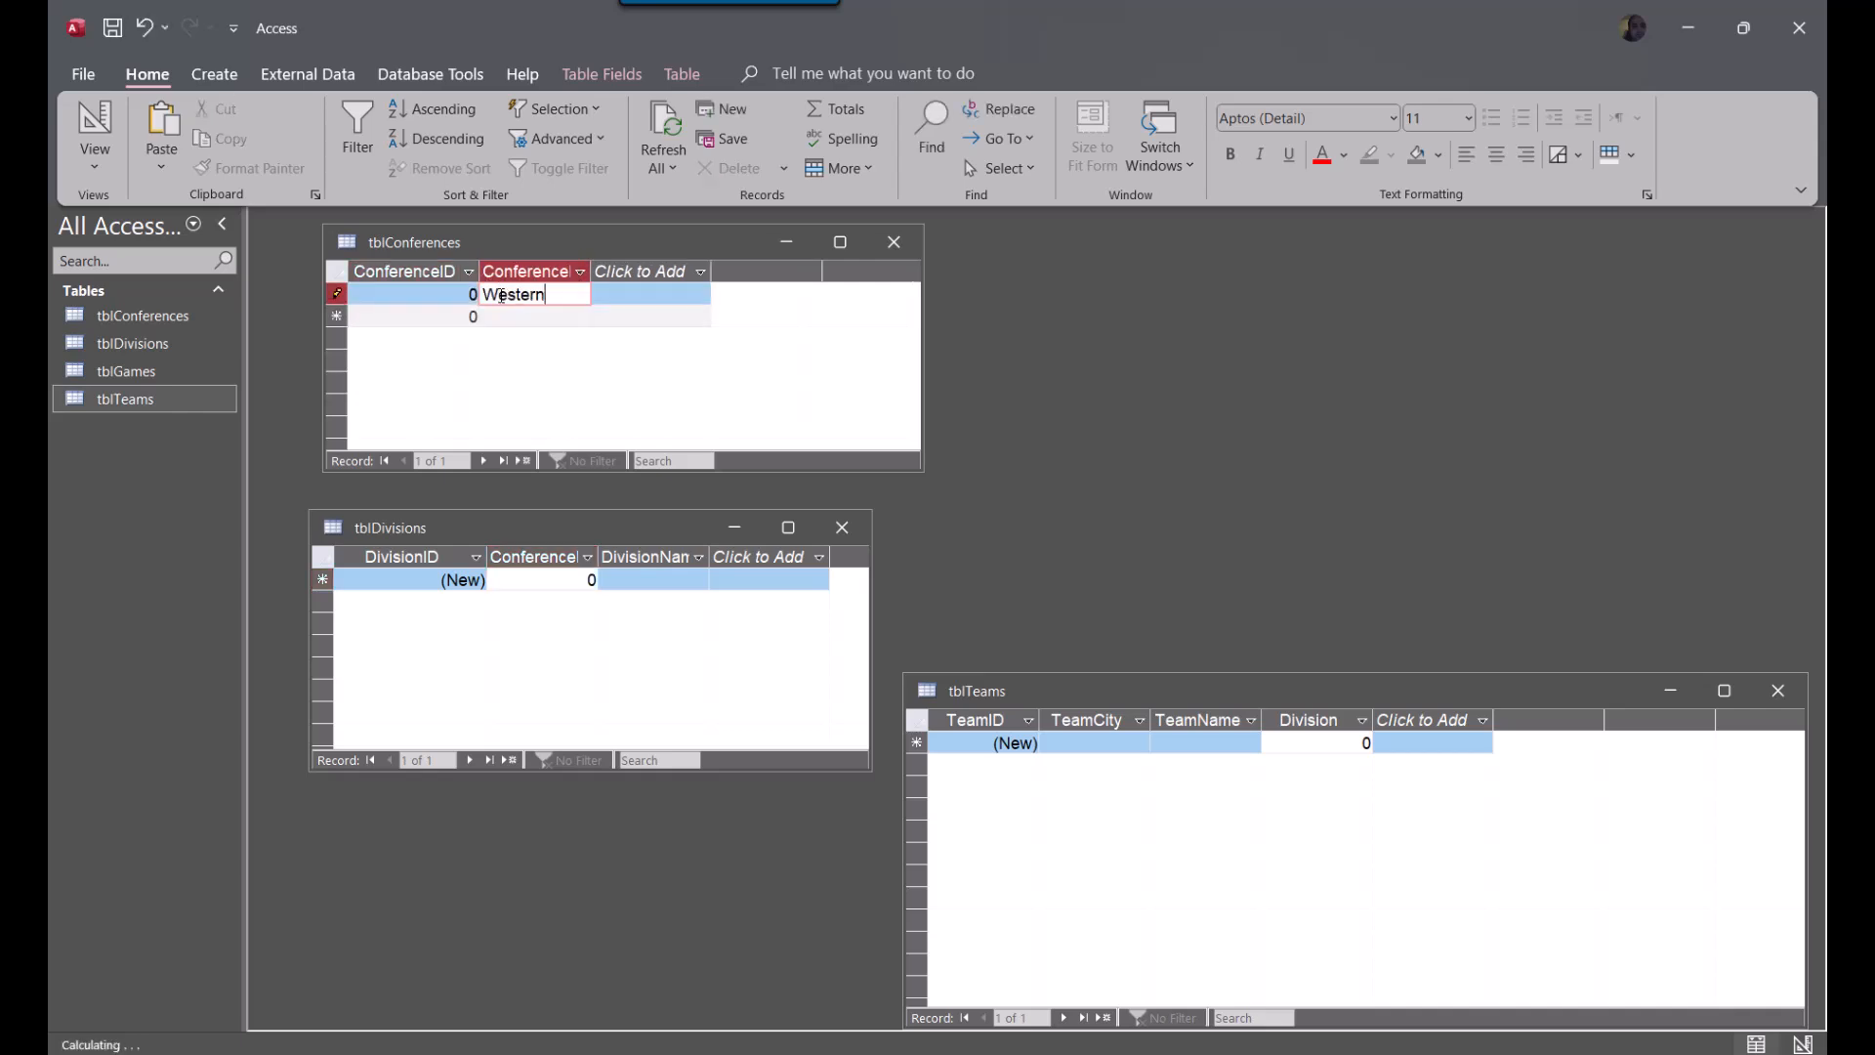
key(Down)
Try to add a second conference named Eastern without changing its default ConferenceID, and discard the record
text(Eastern)
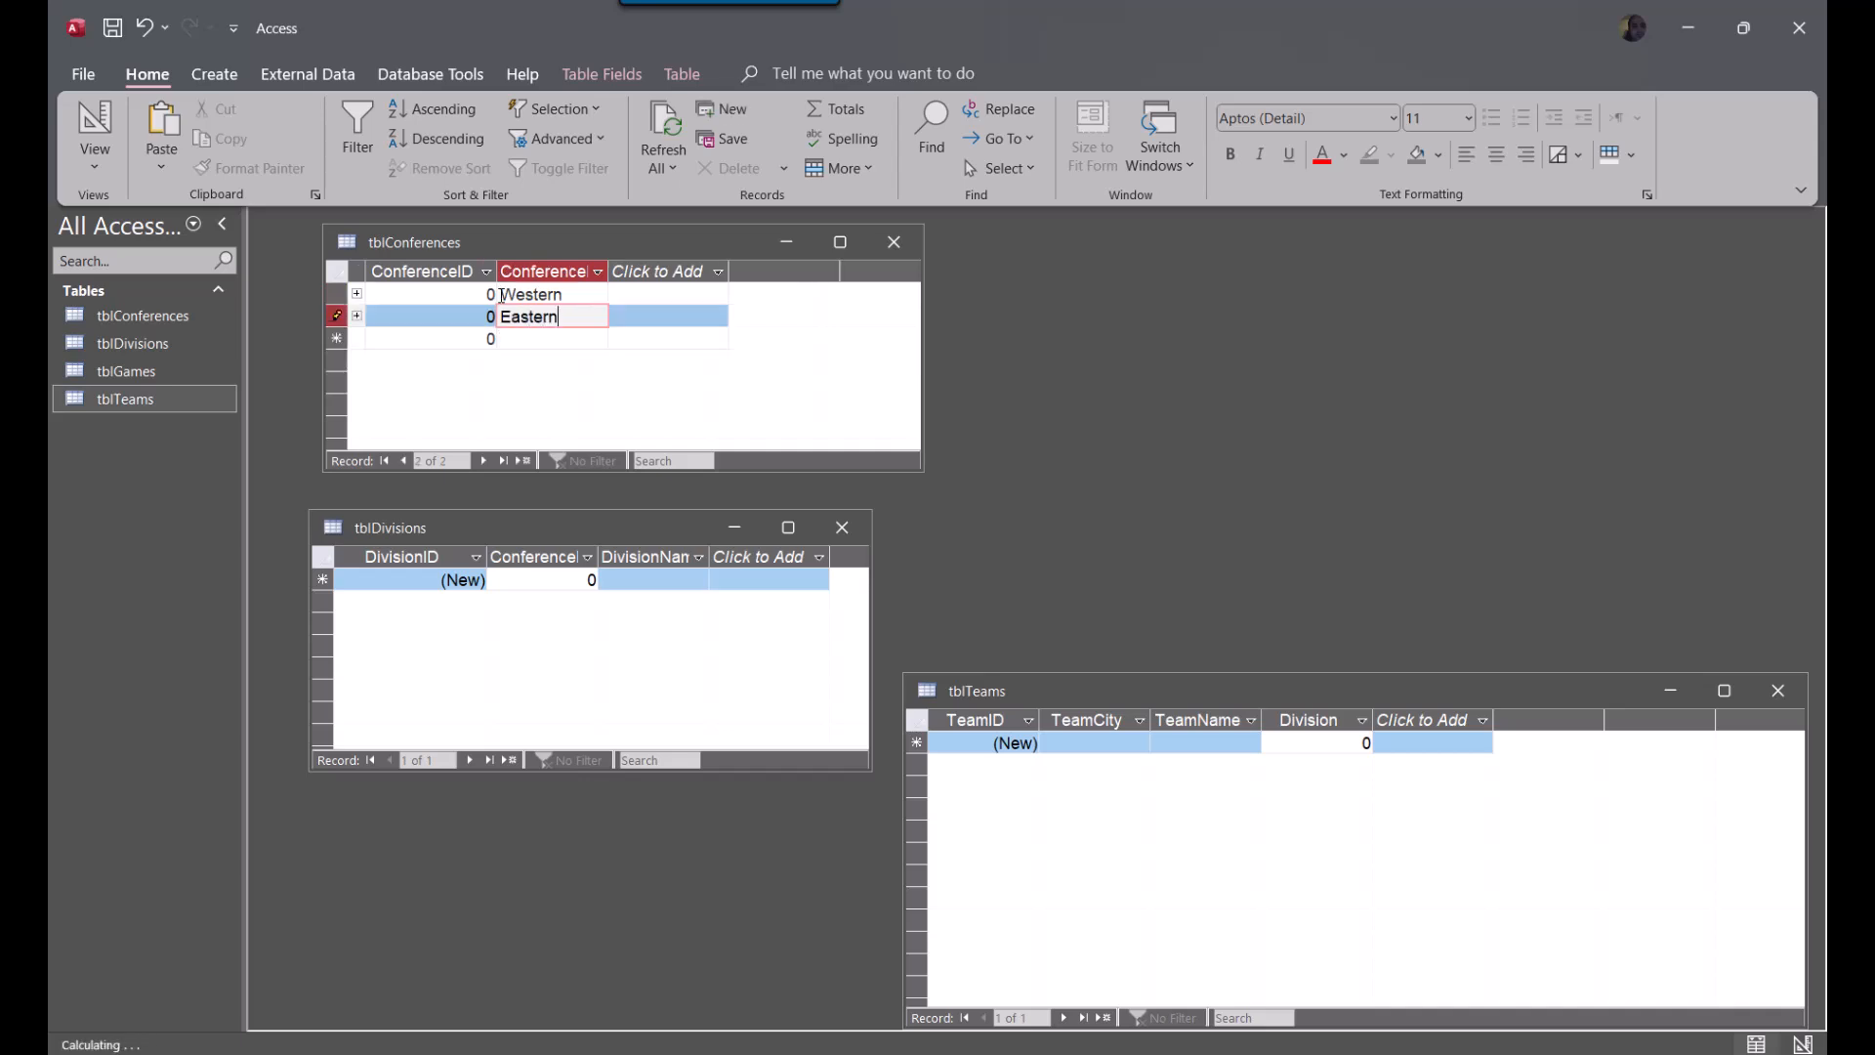
key(Down)
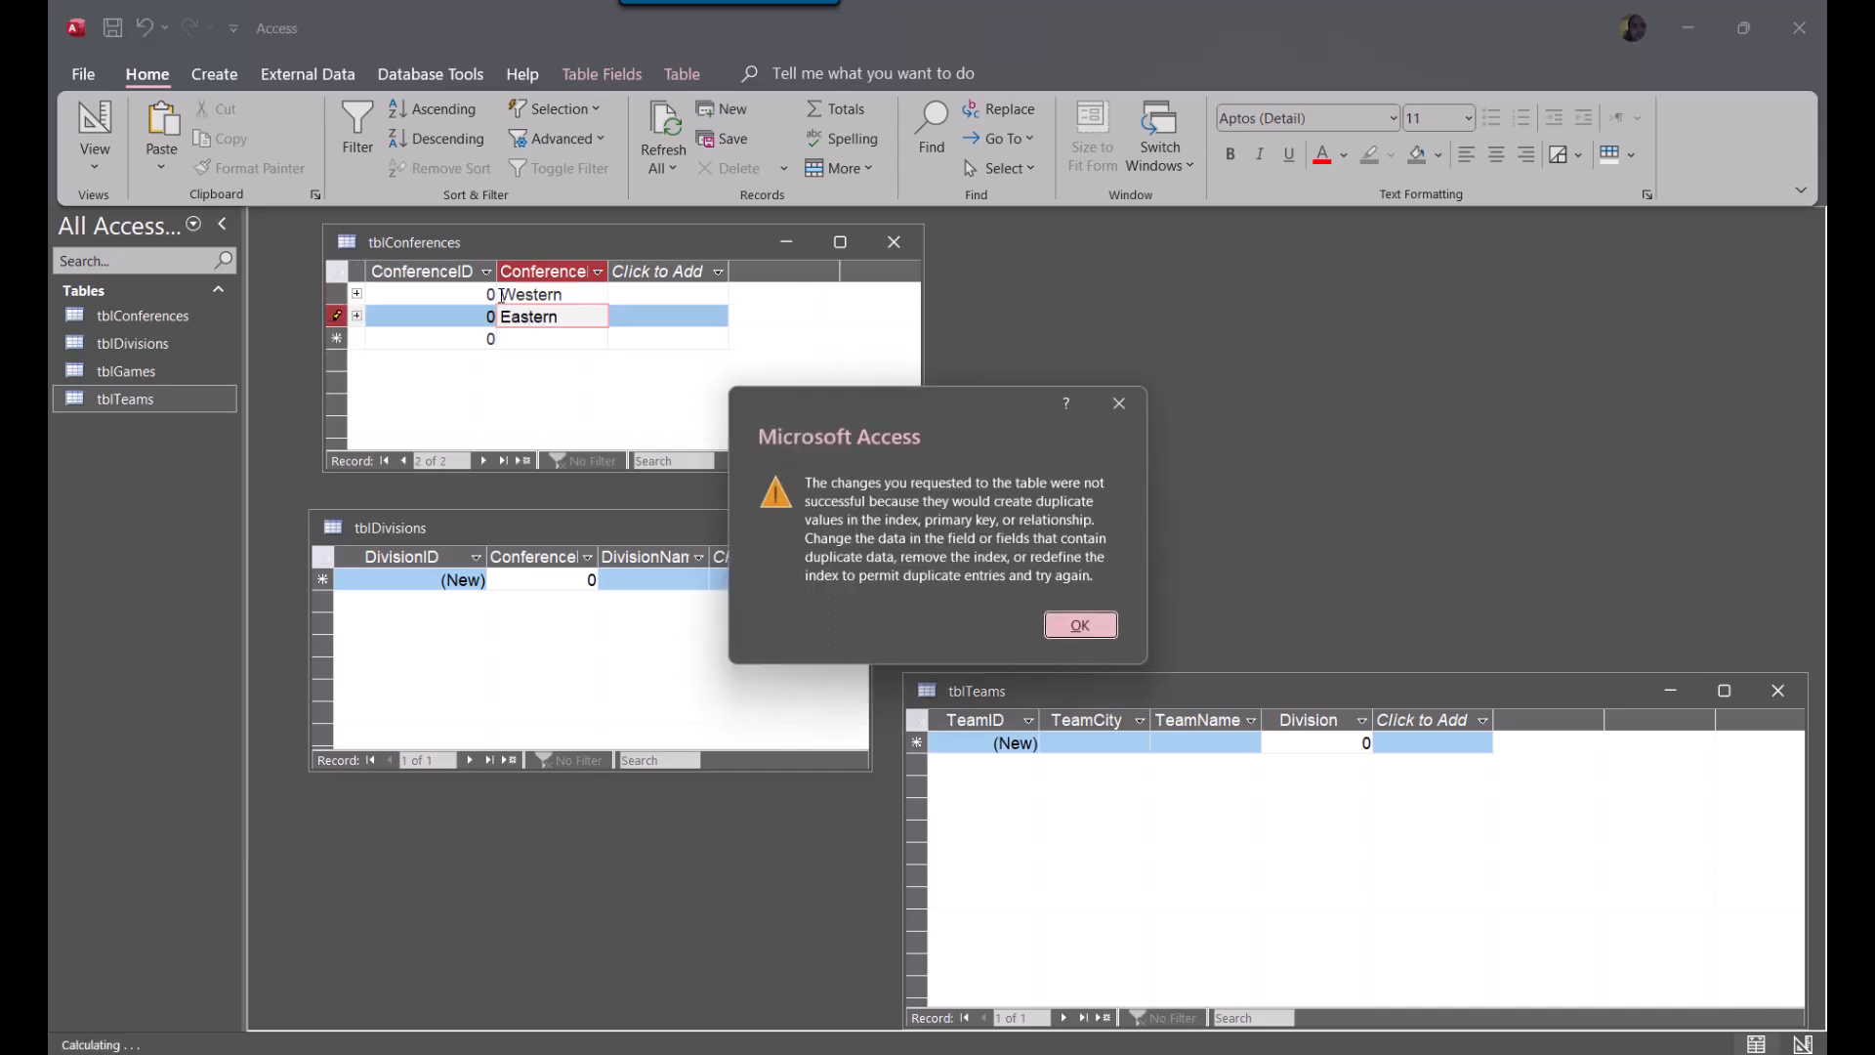
key(Return)
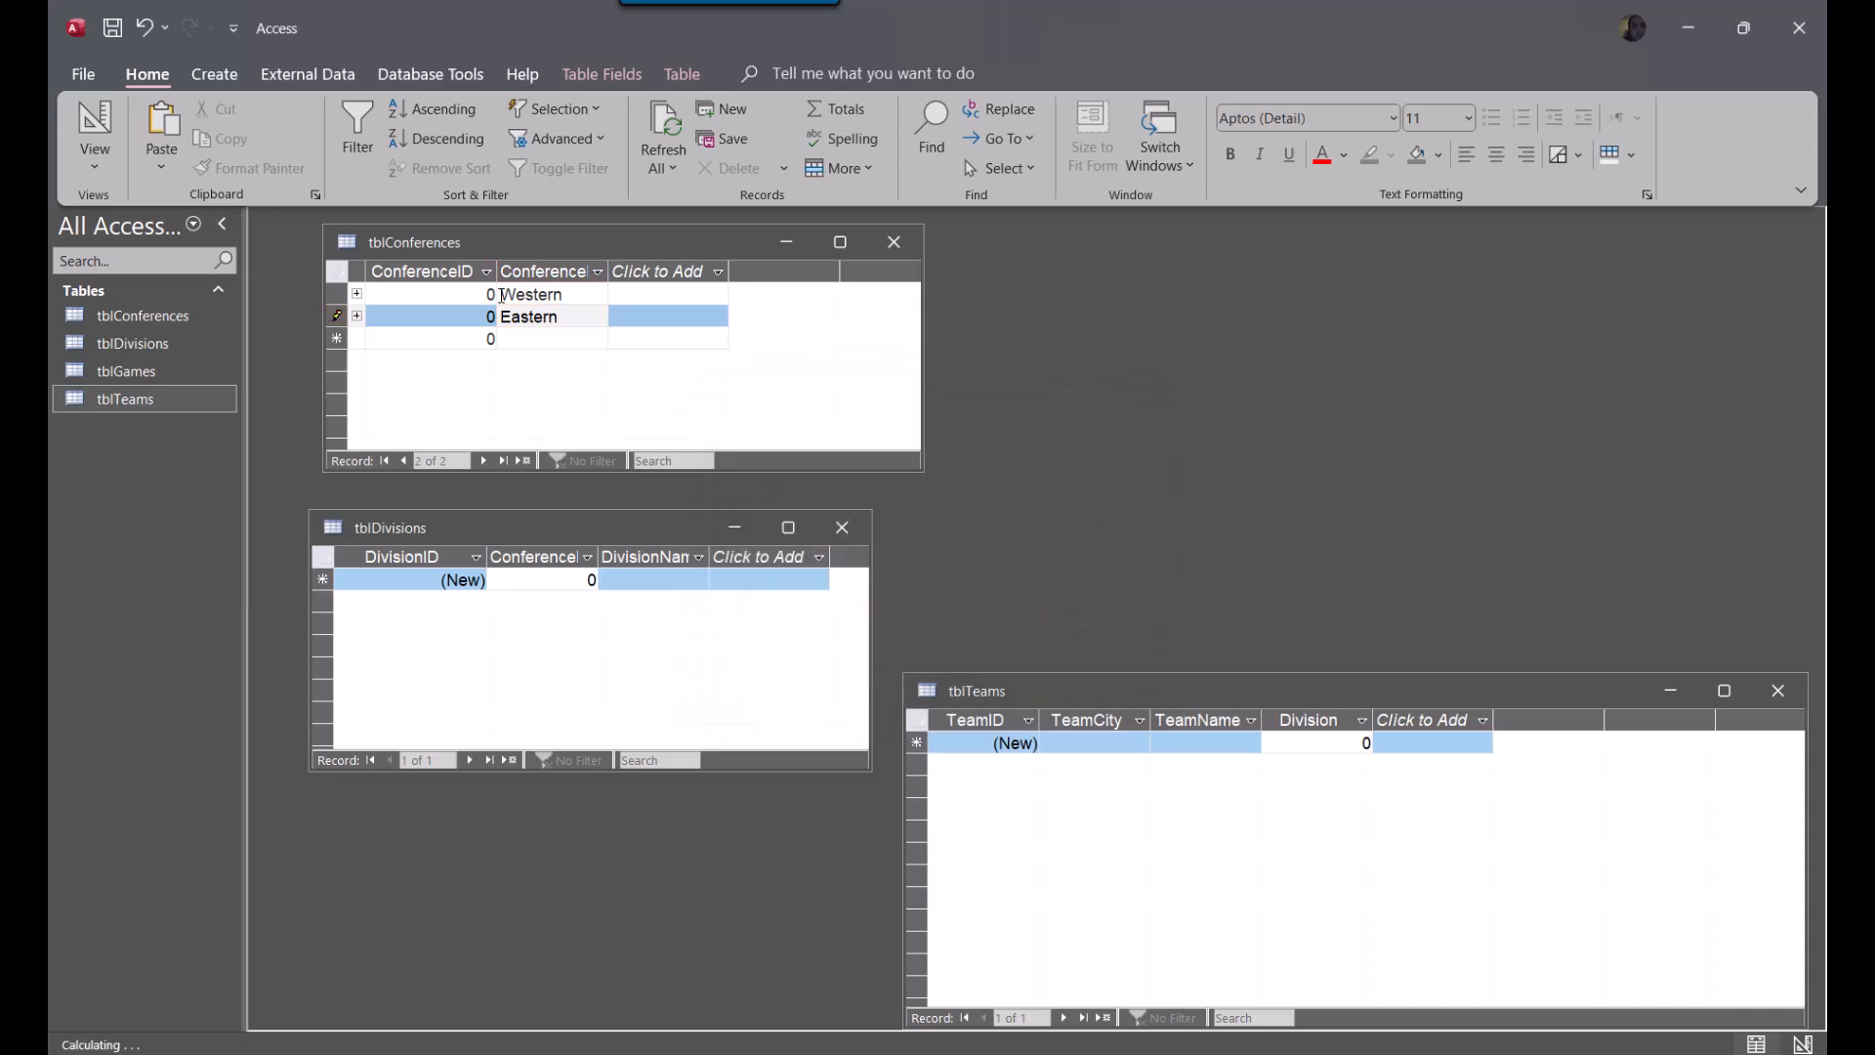
click(339, 316)
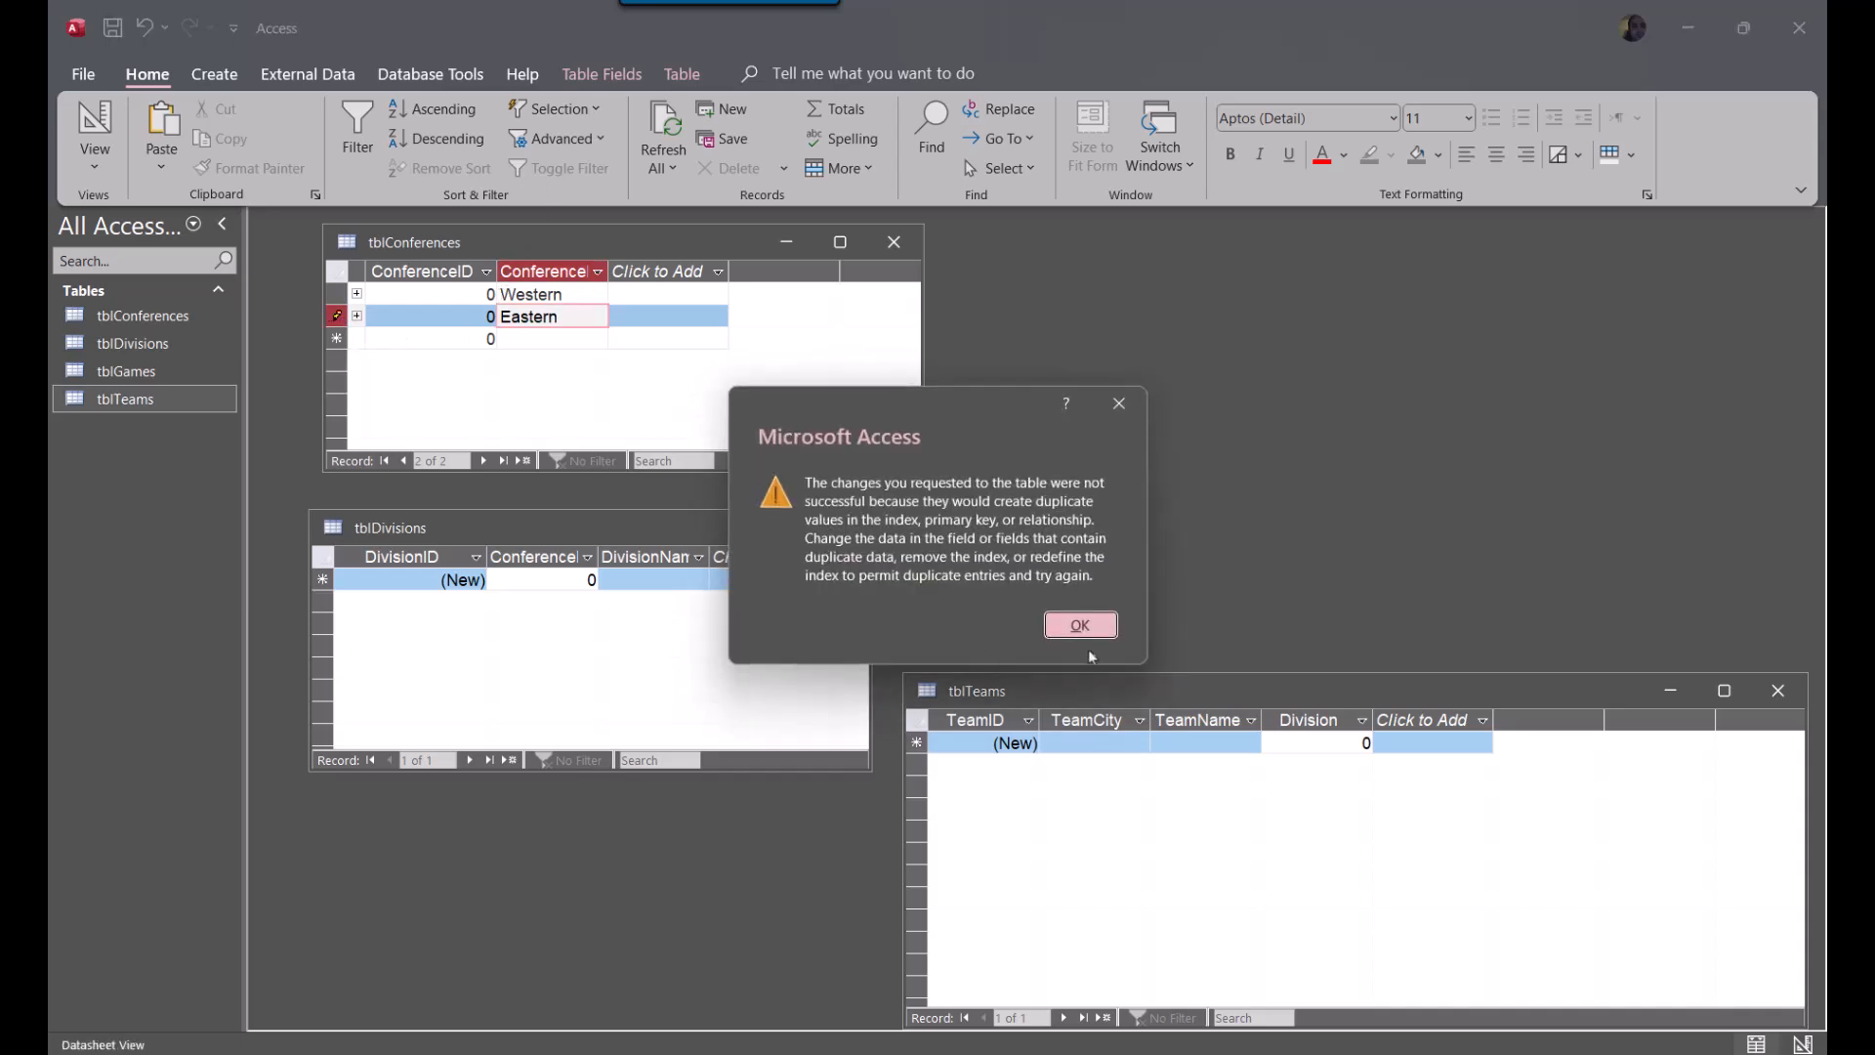
click(1080, 628)
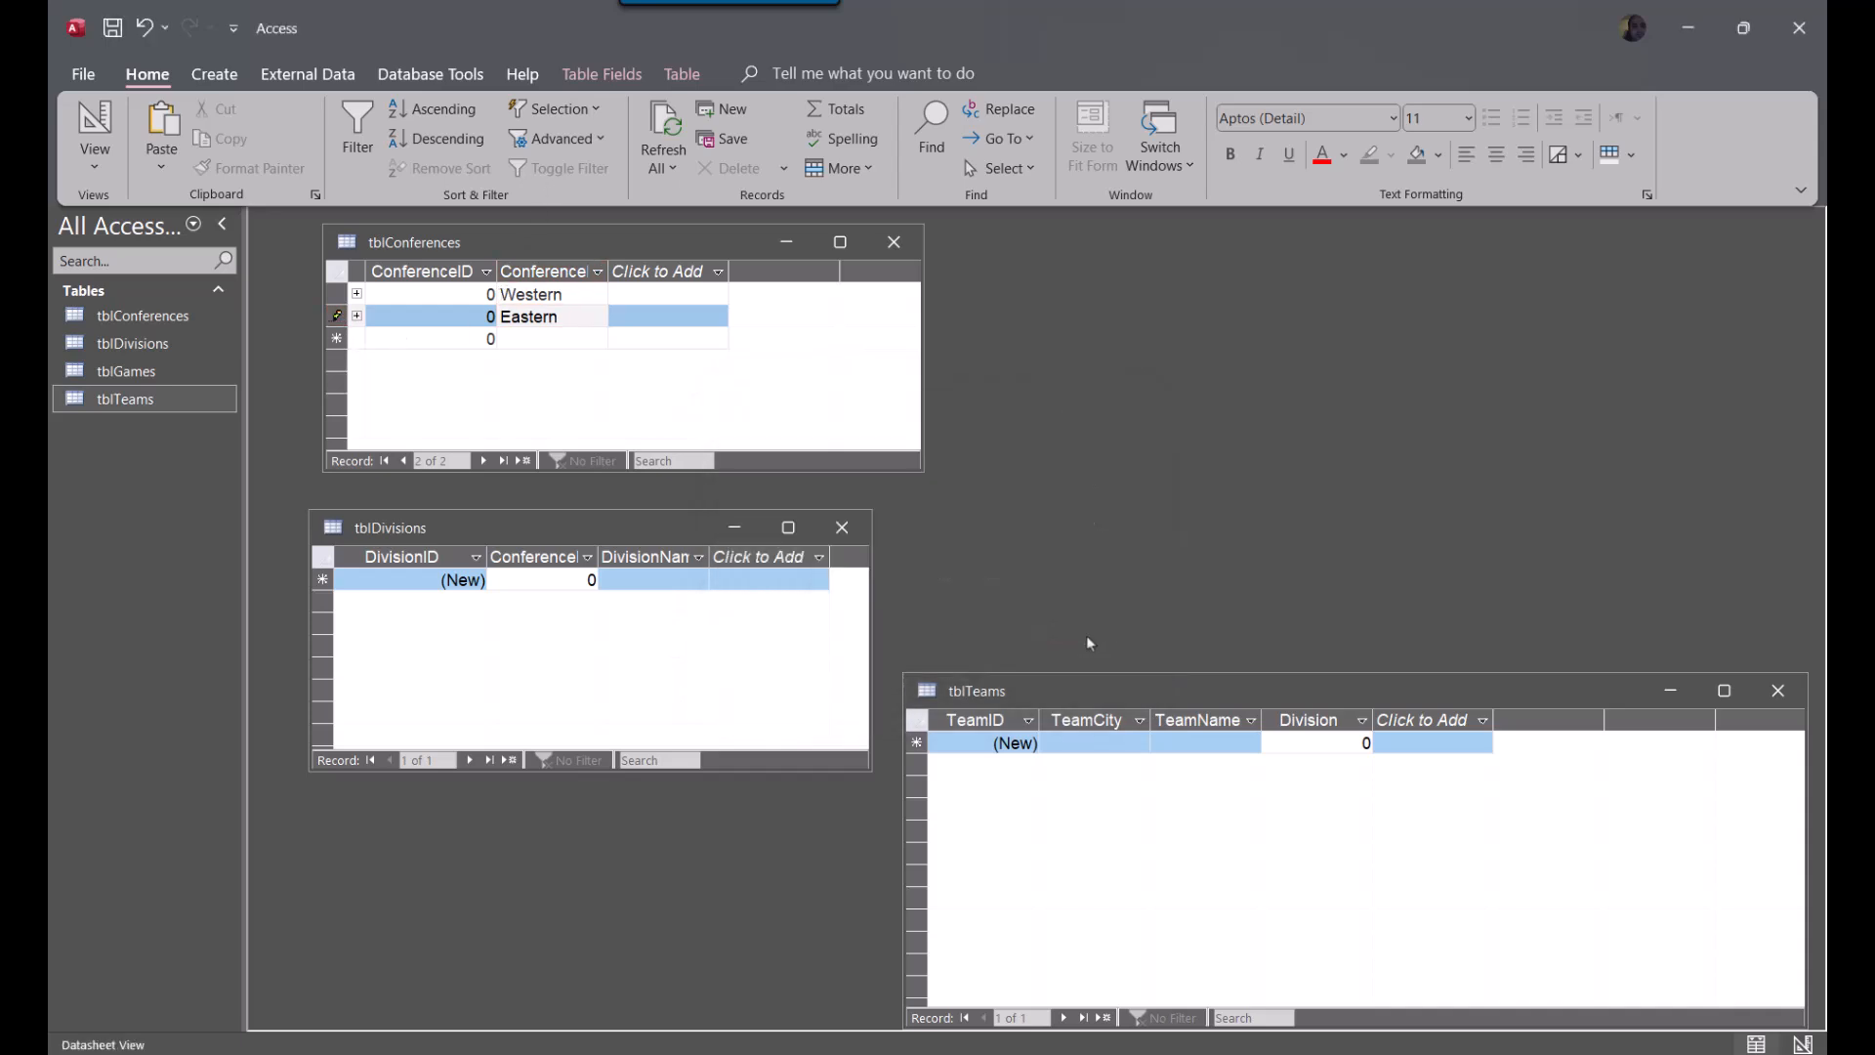
click(525, 301)
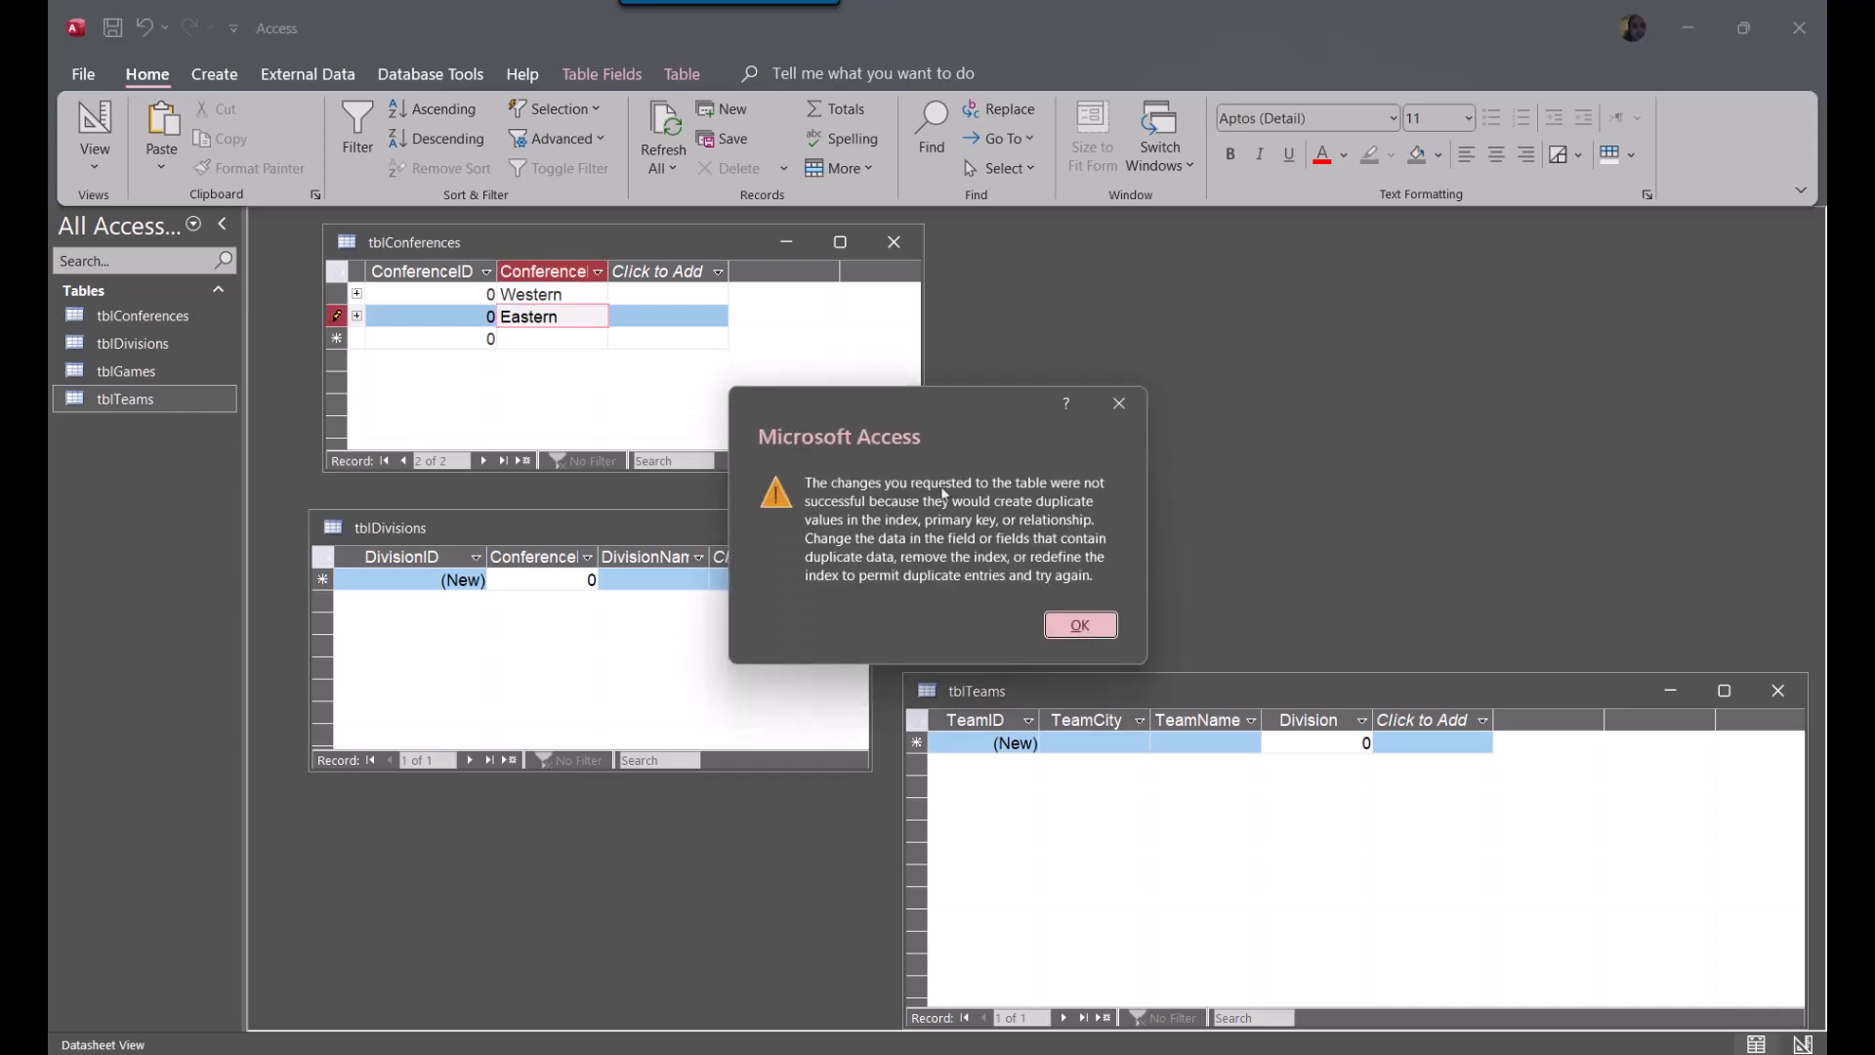
click(1080, 626)
key(Delete)
key(Escape)
key(Escape)
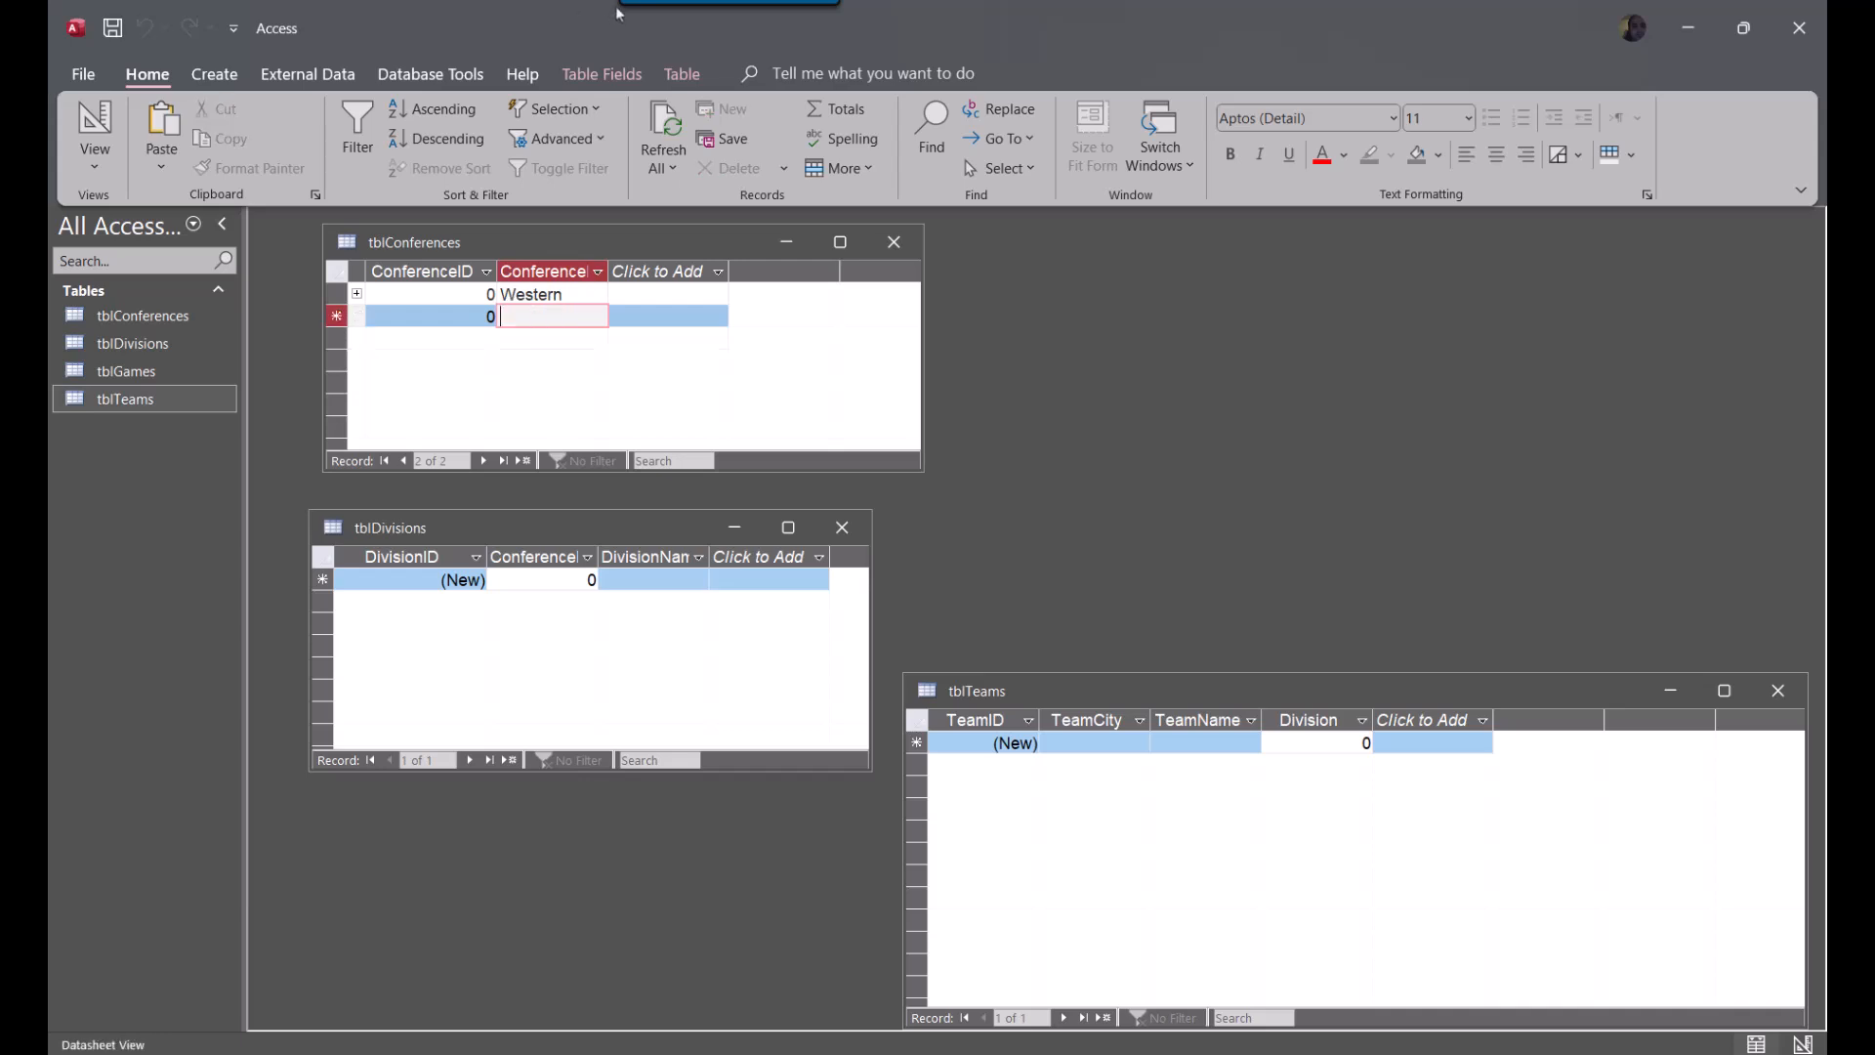
Show tblConferences in Design View in a taller window, and try to change ConferenceID's data type to Large Number and AutoNumber
right_click(554, 241)
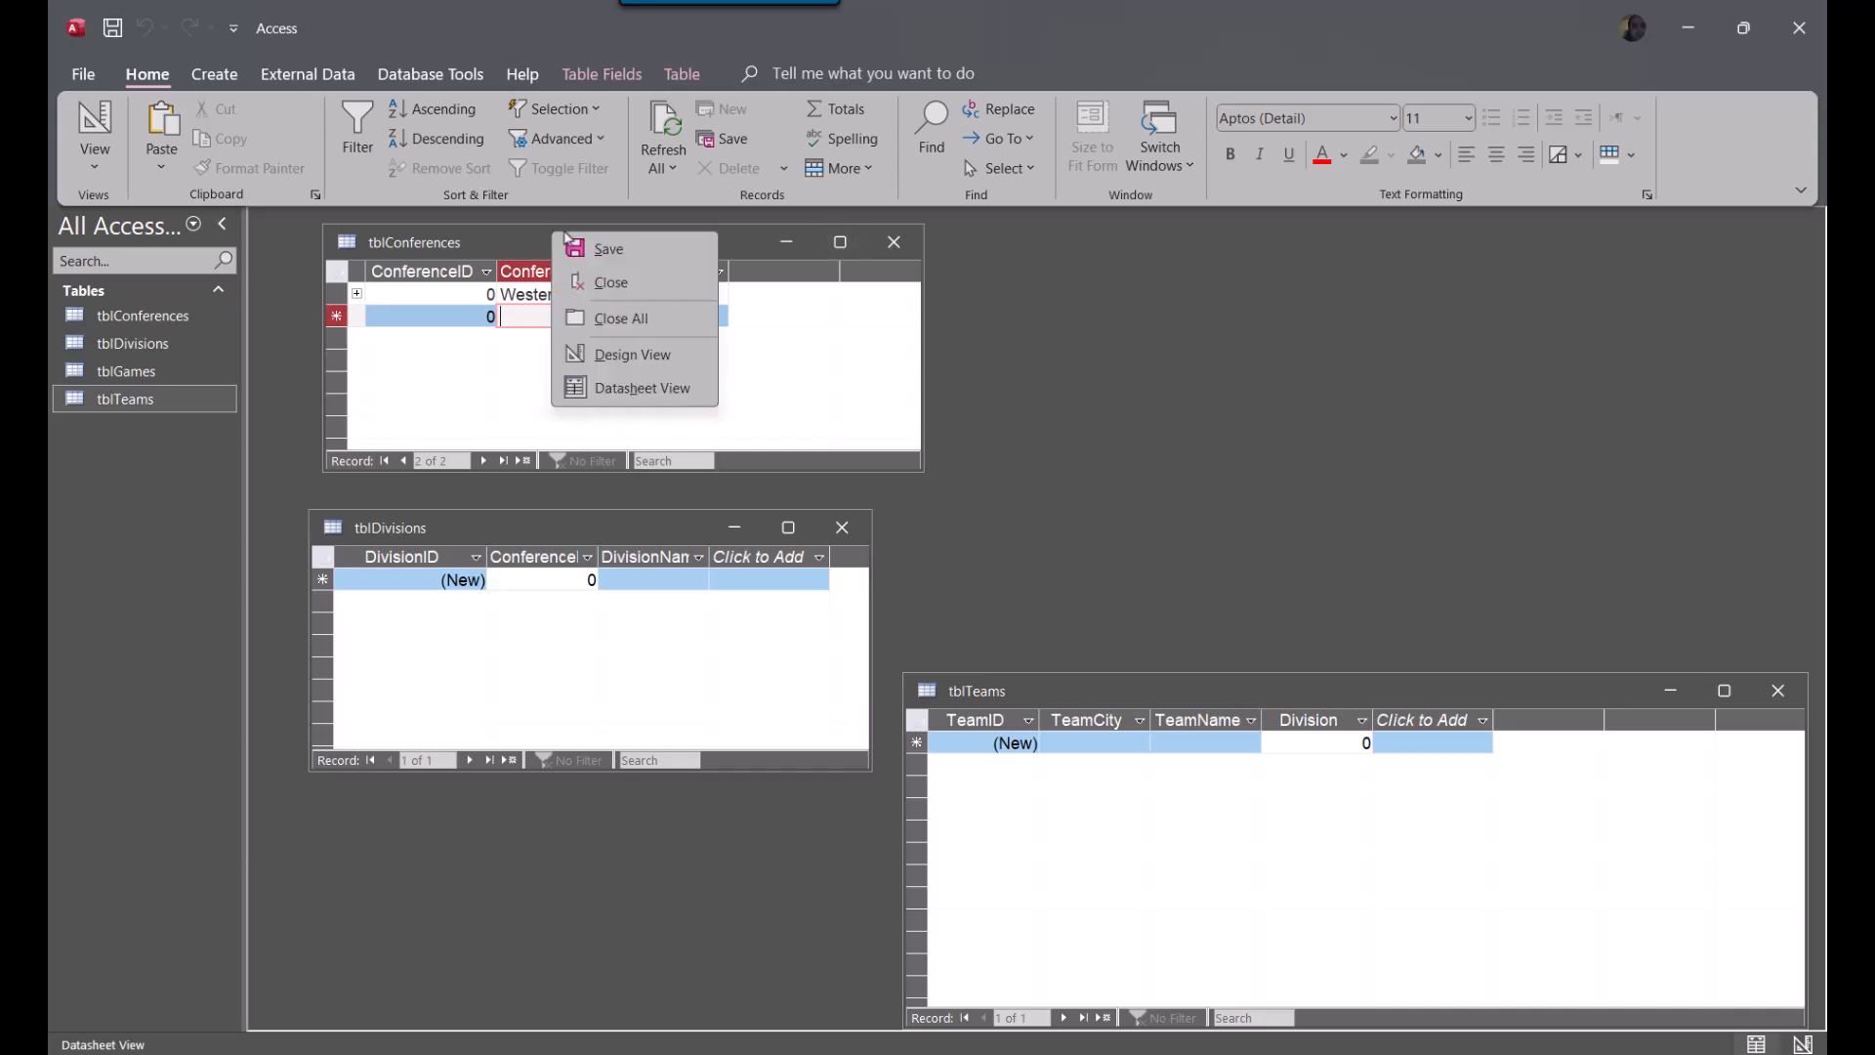
click(625, 360)
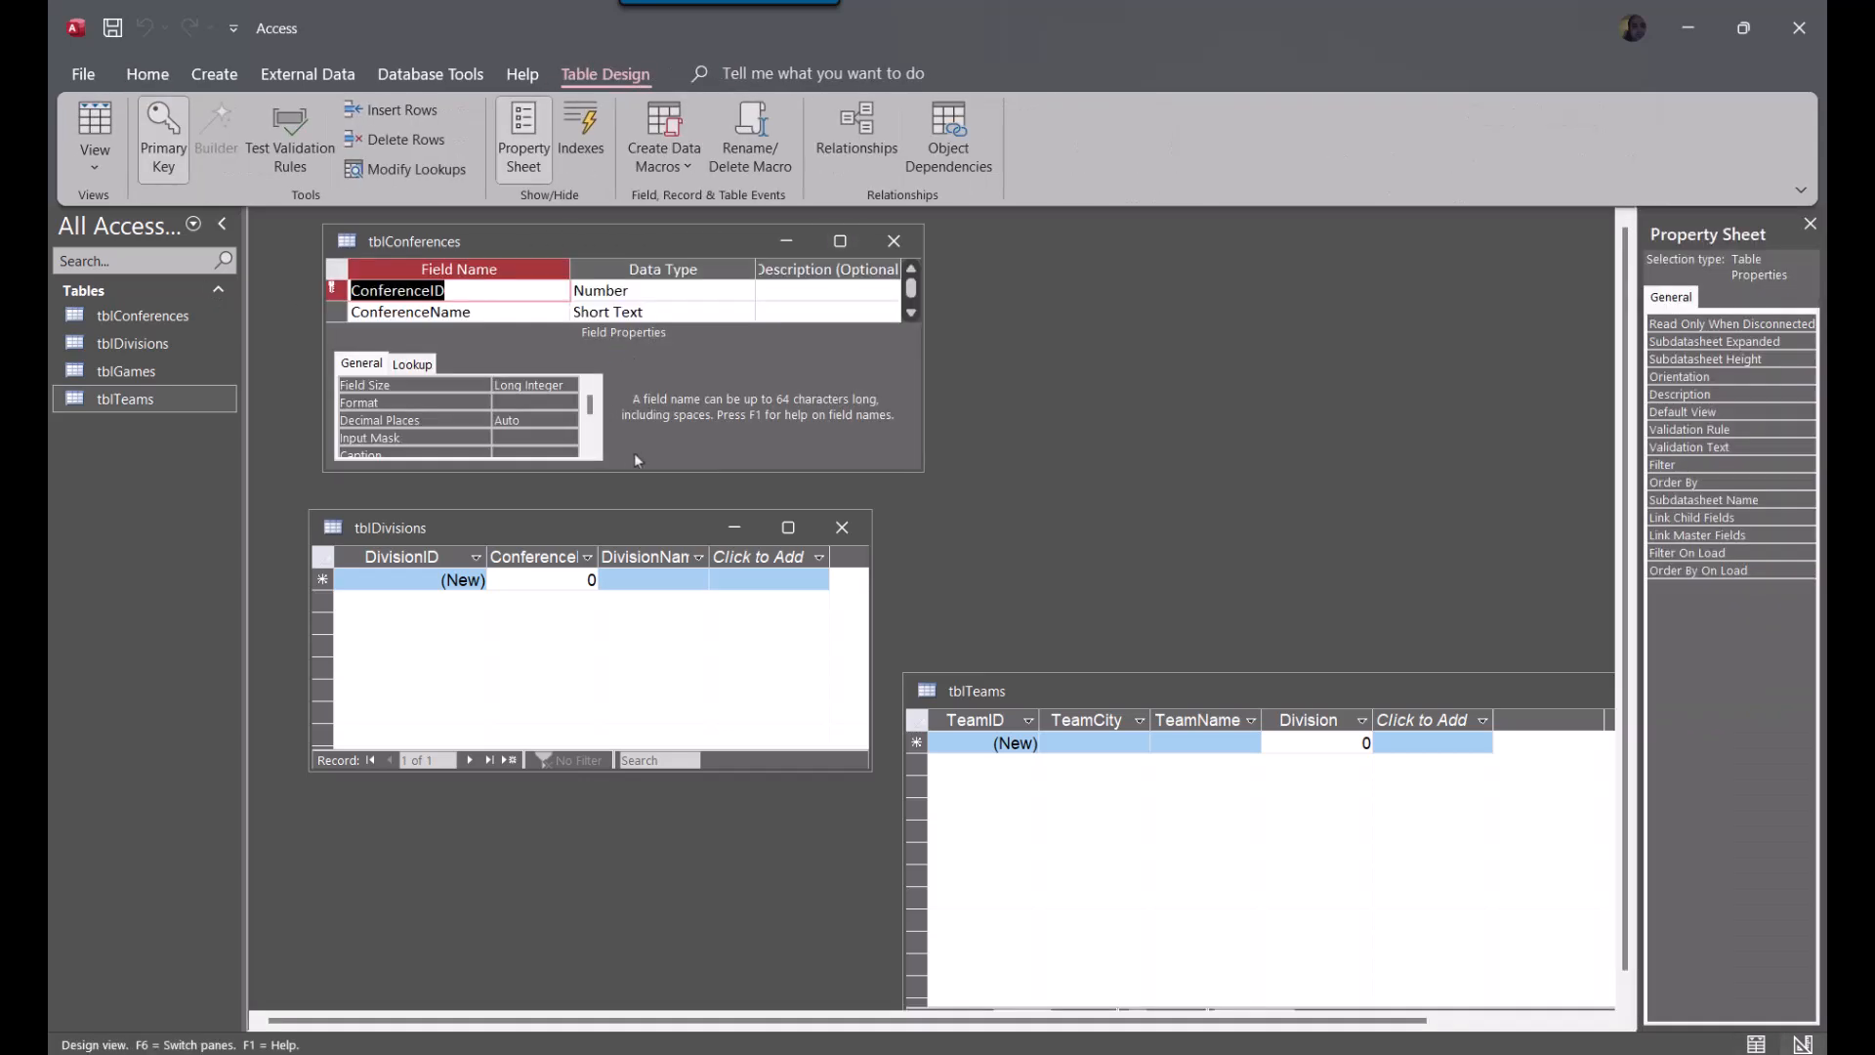
drag(689, 471, 700, 797)
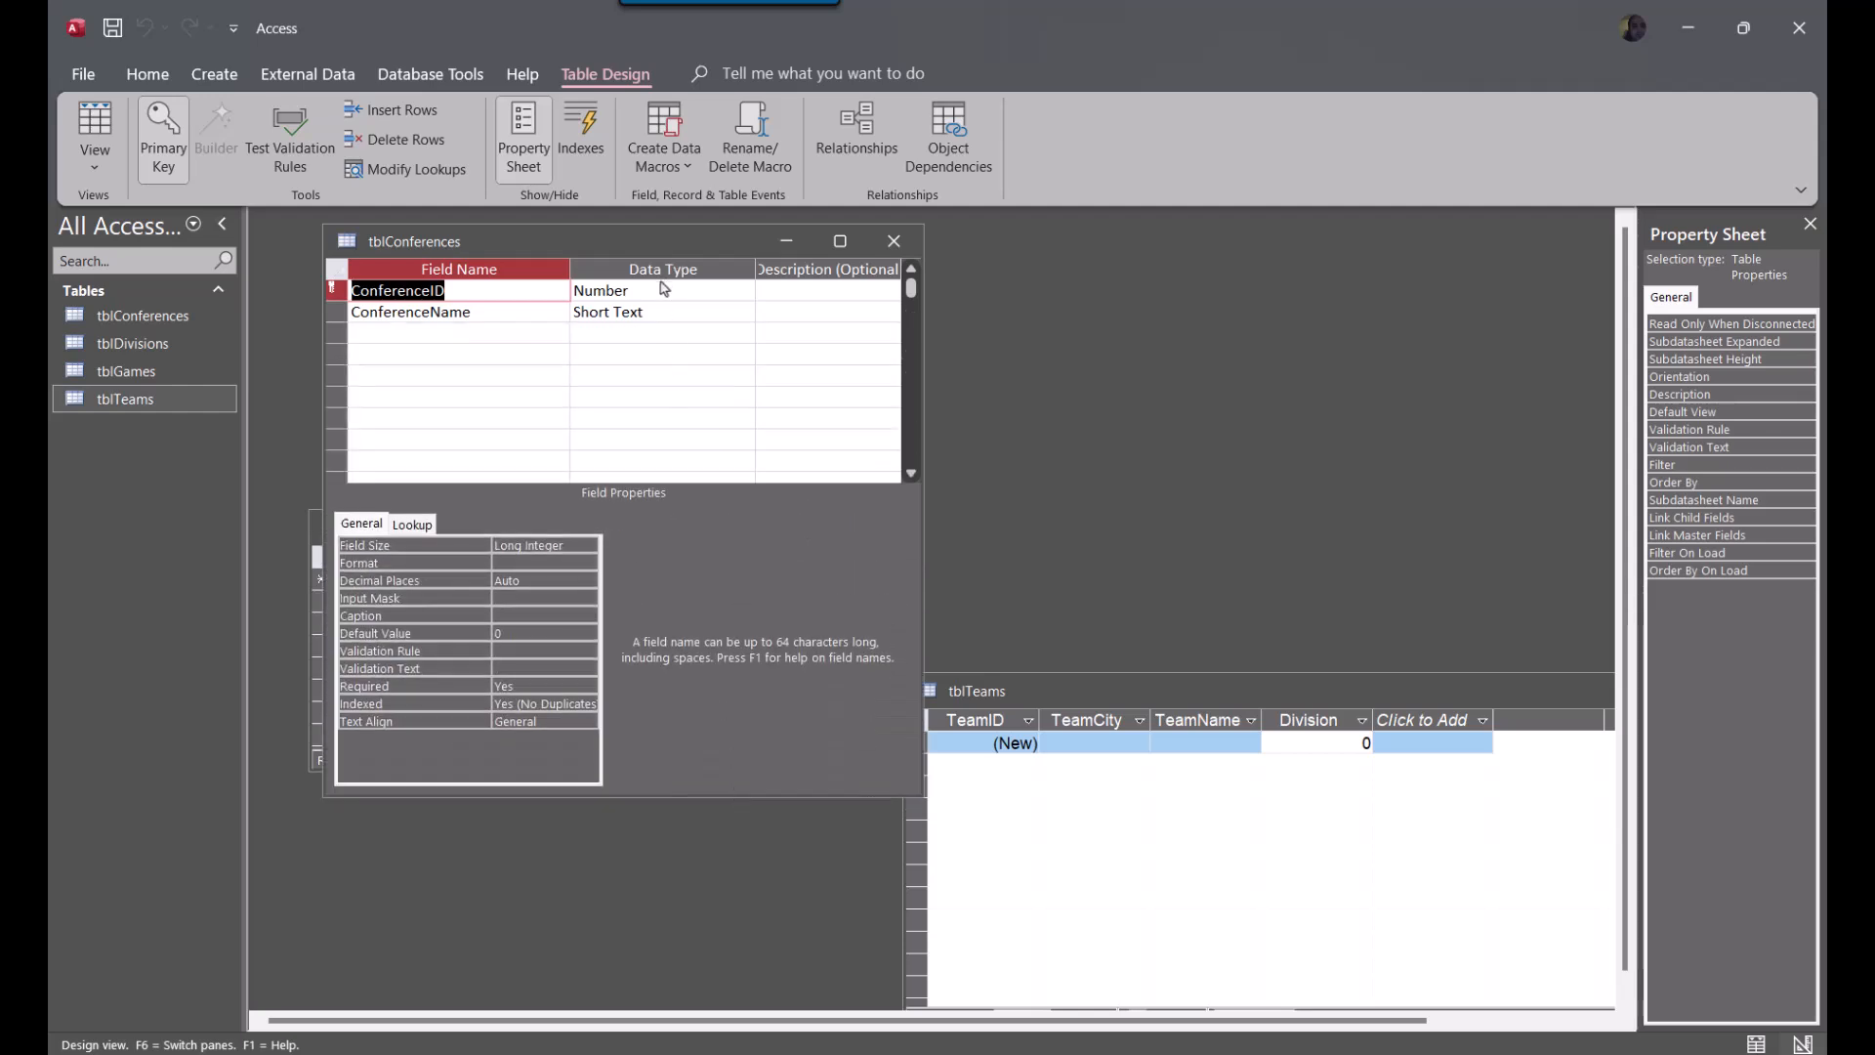
double_click(712, 293)
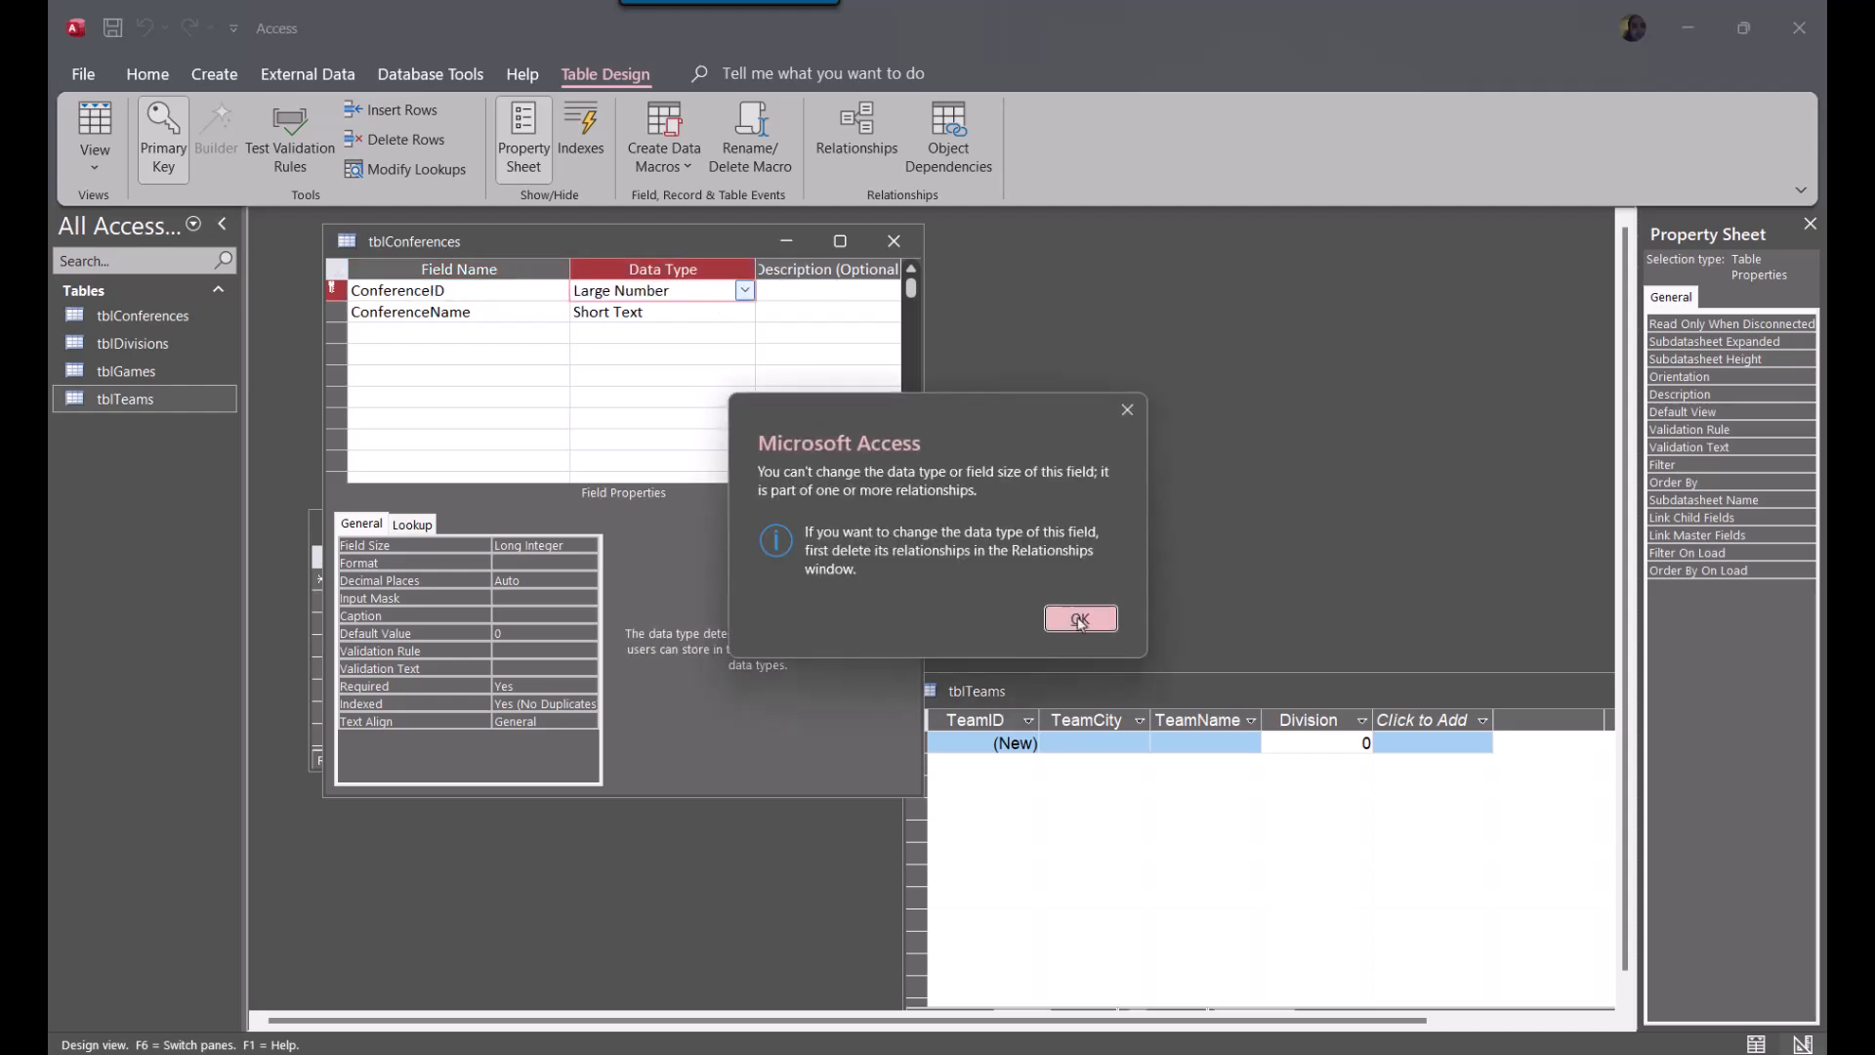
click(1079, 620)
click(745, 297)
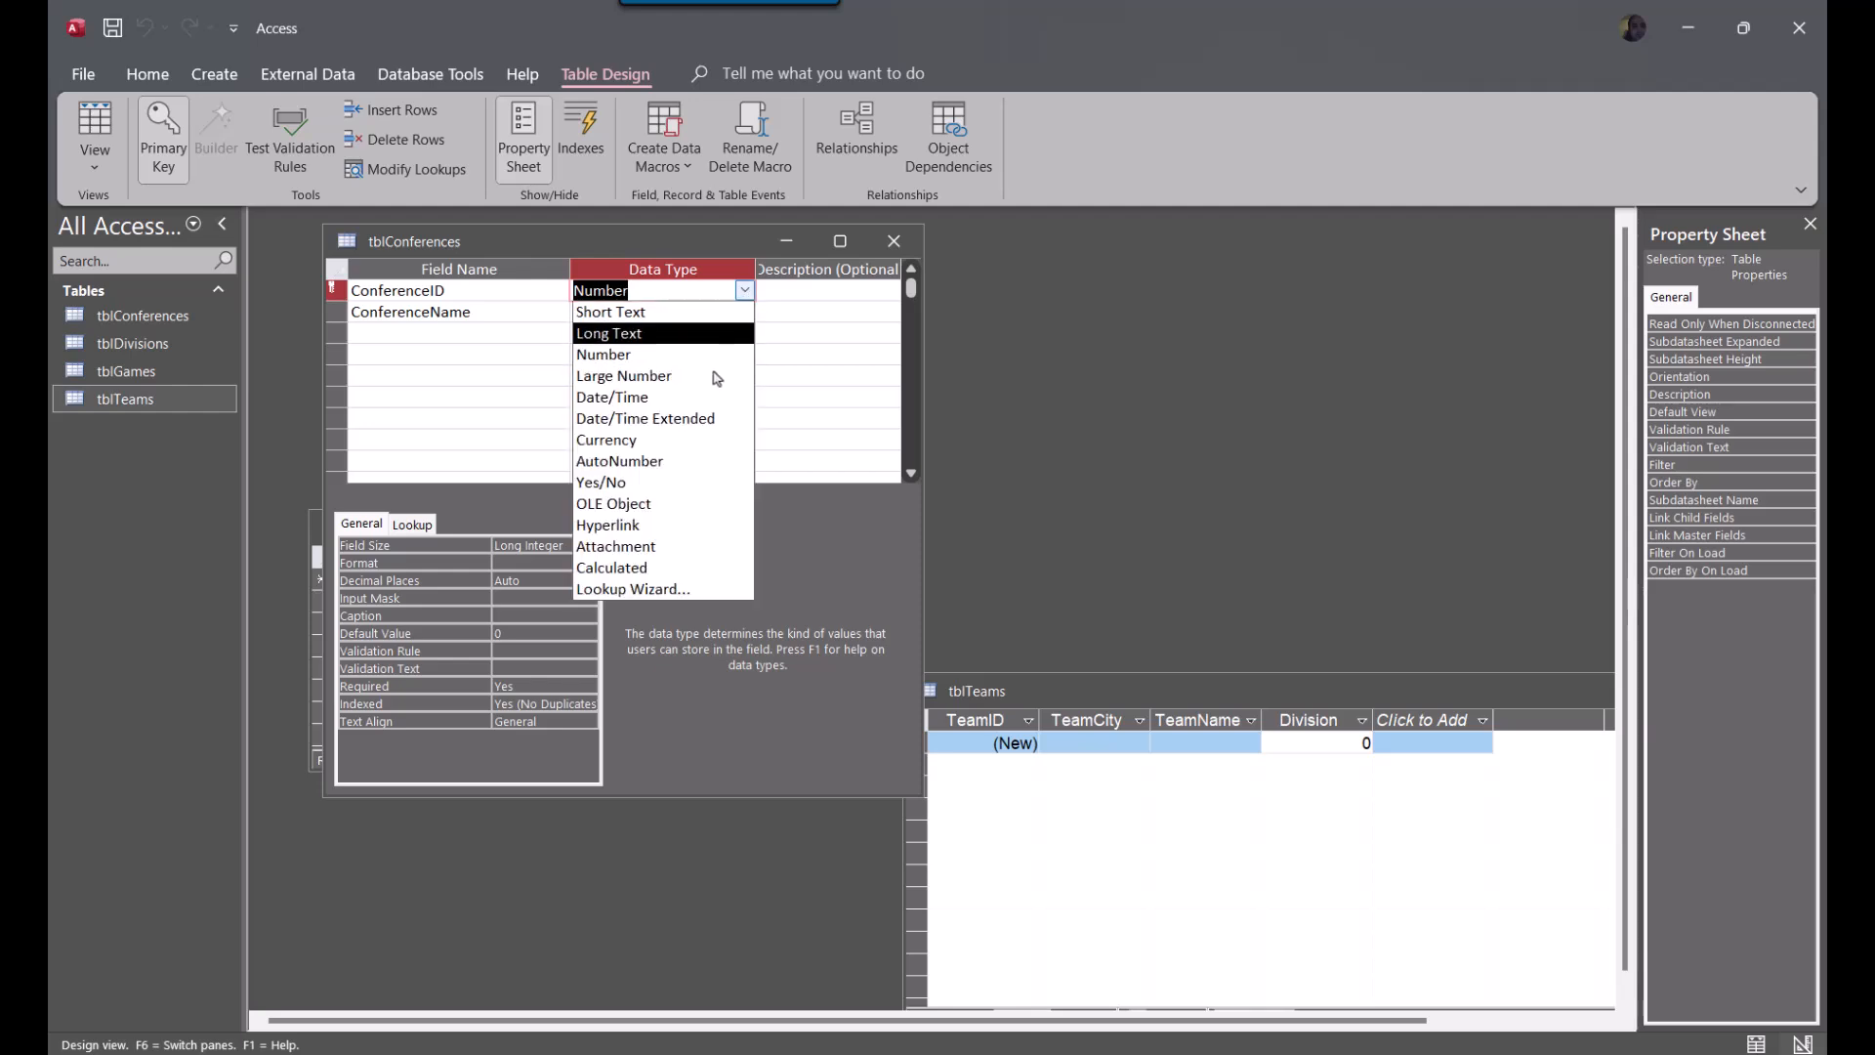
click(701, 467)
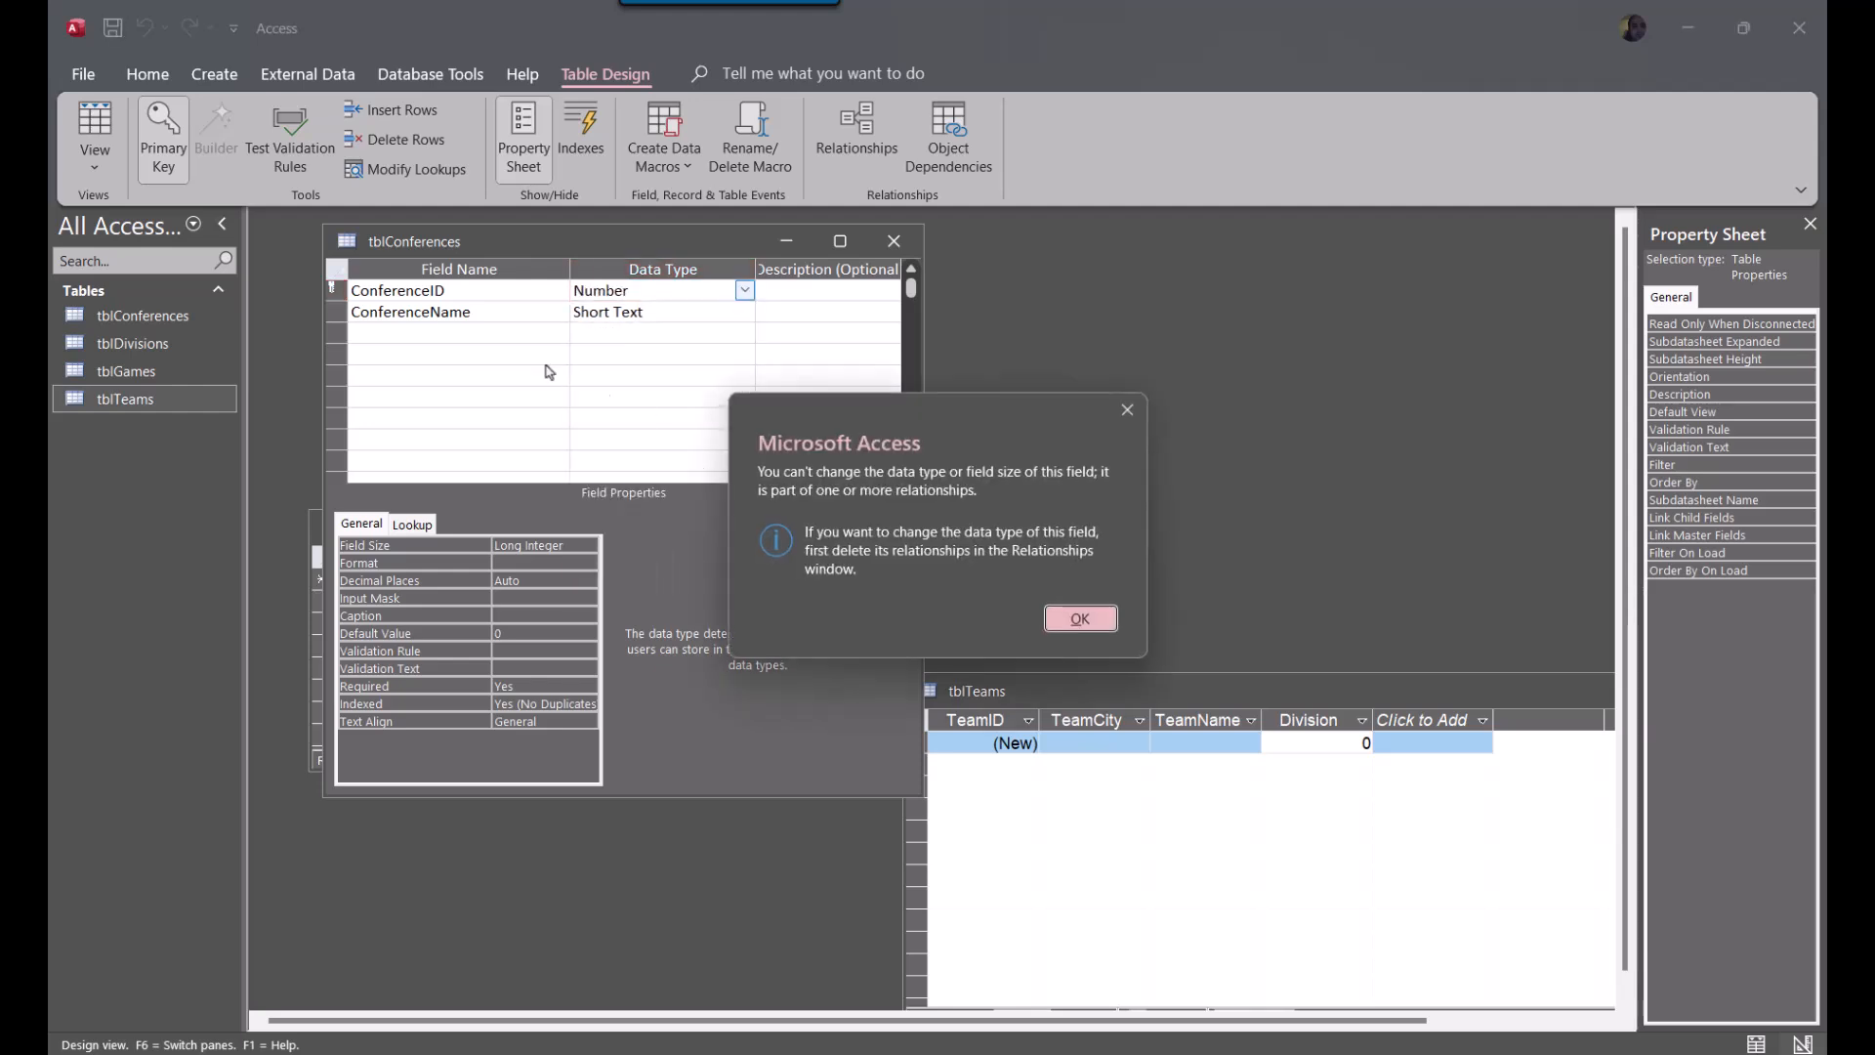
click(1081, 619)
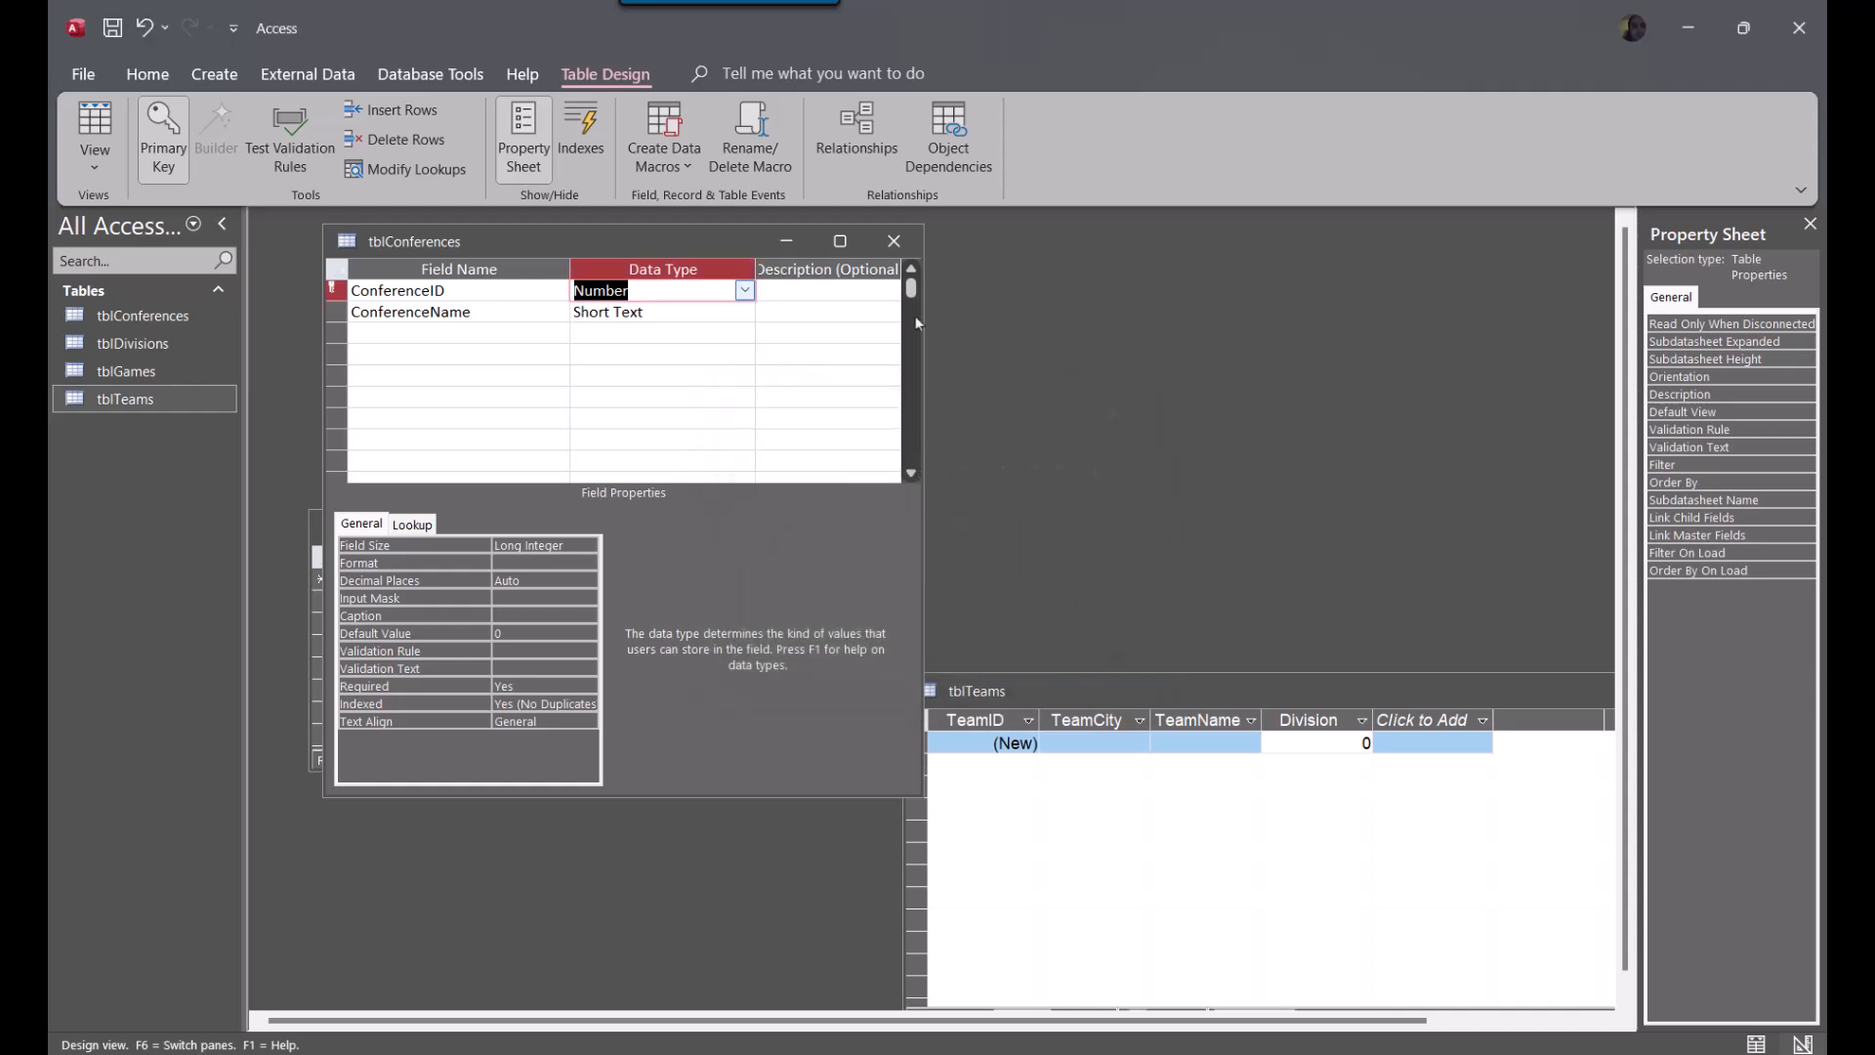
Check the tblDivisions field data types in Design View, and close tblConferences, tblDivisions and tblTeams
click(894, 240)
click(996, 588)
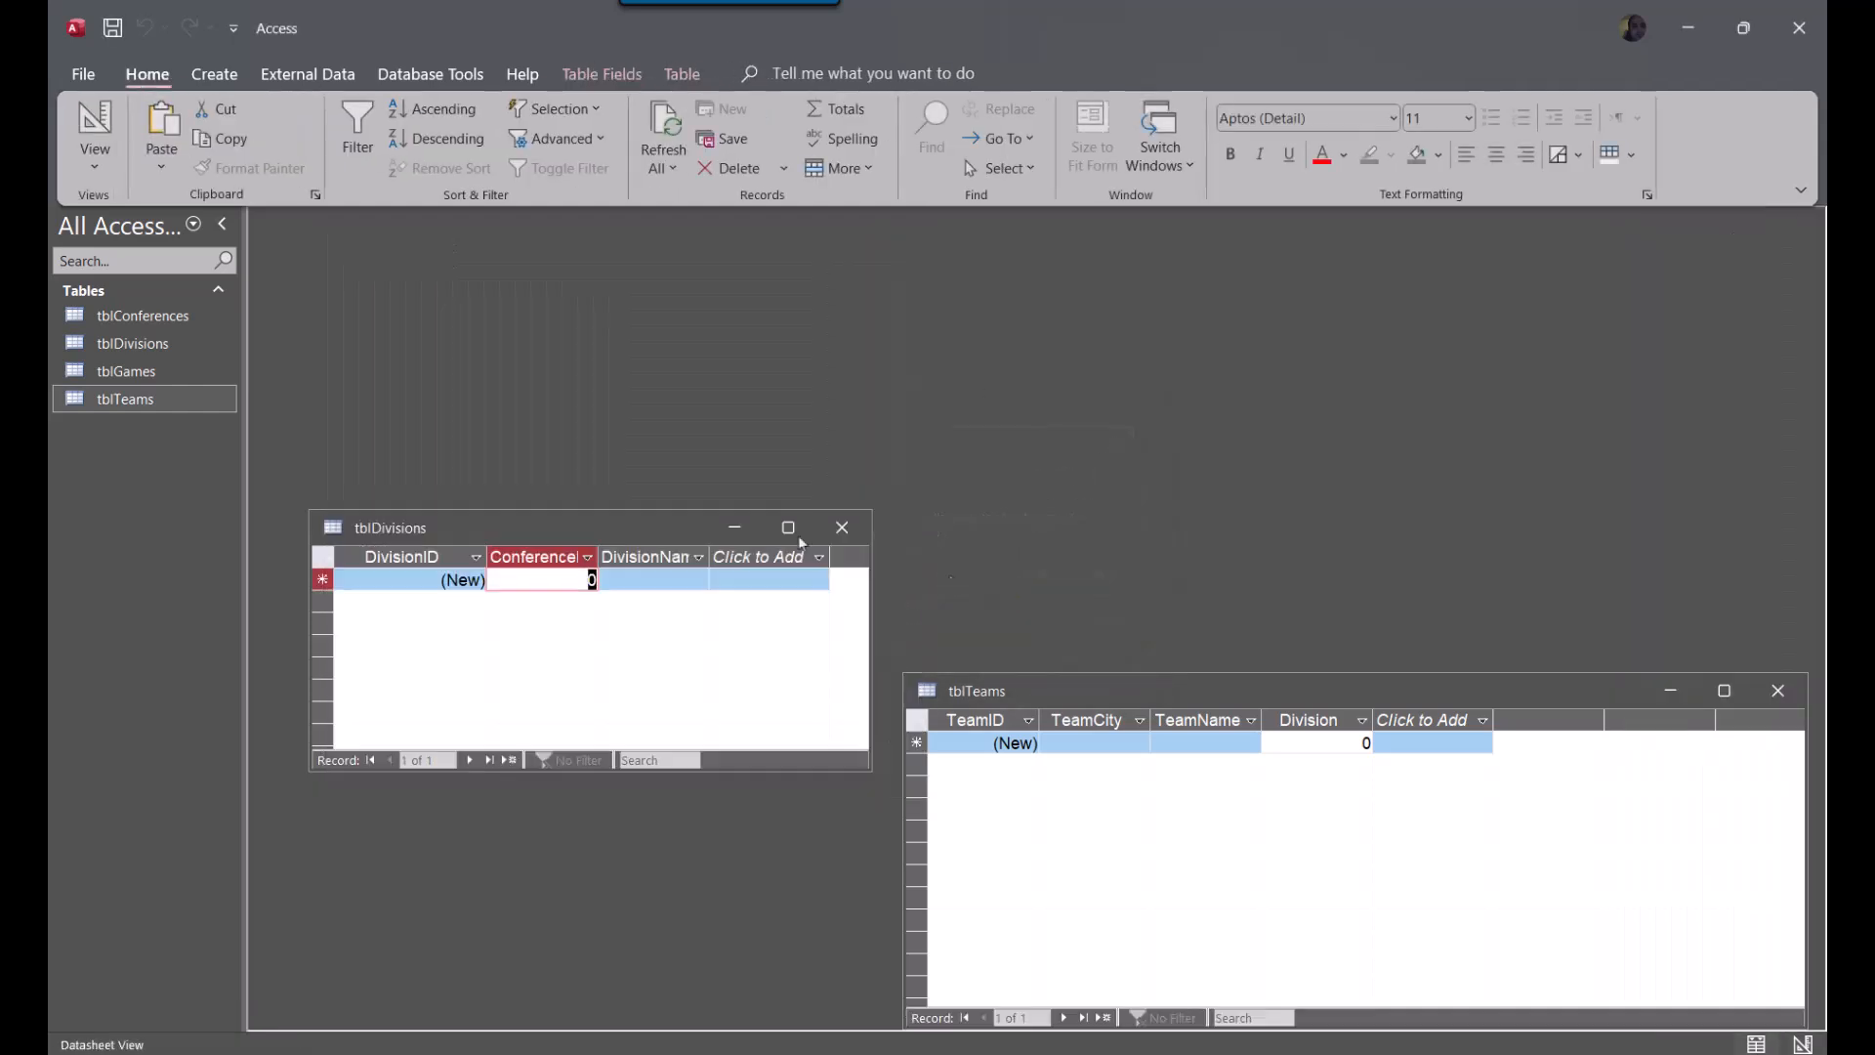
right_click(407, 528)
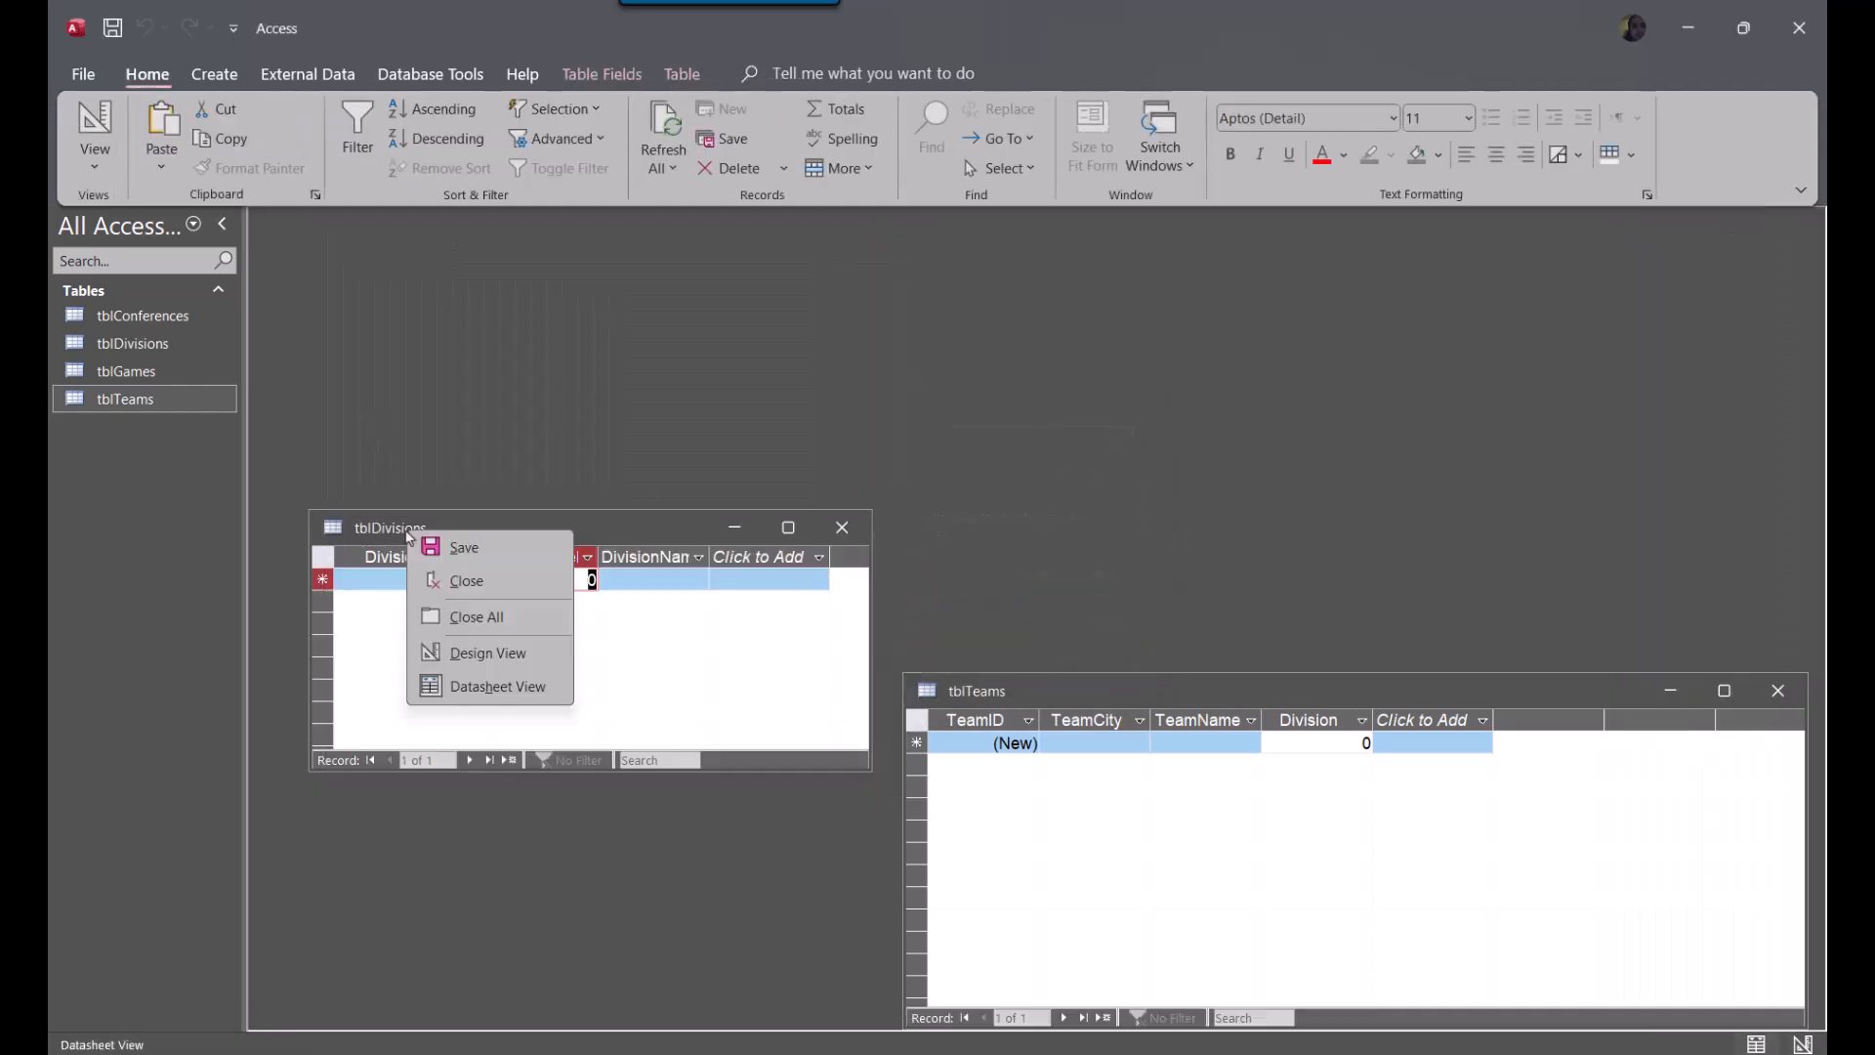
click(483, 652)
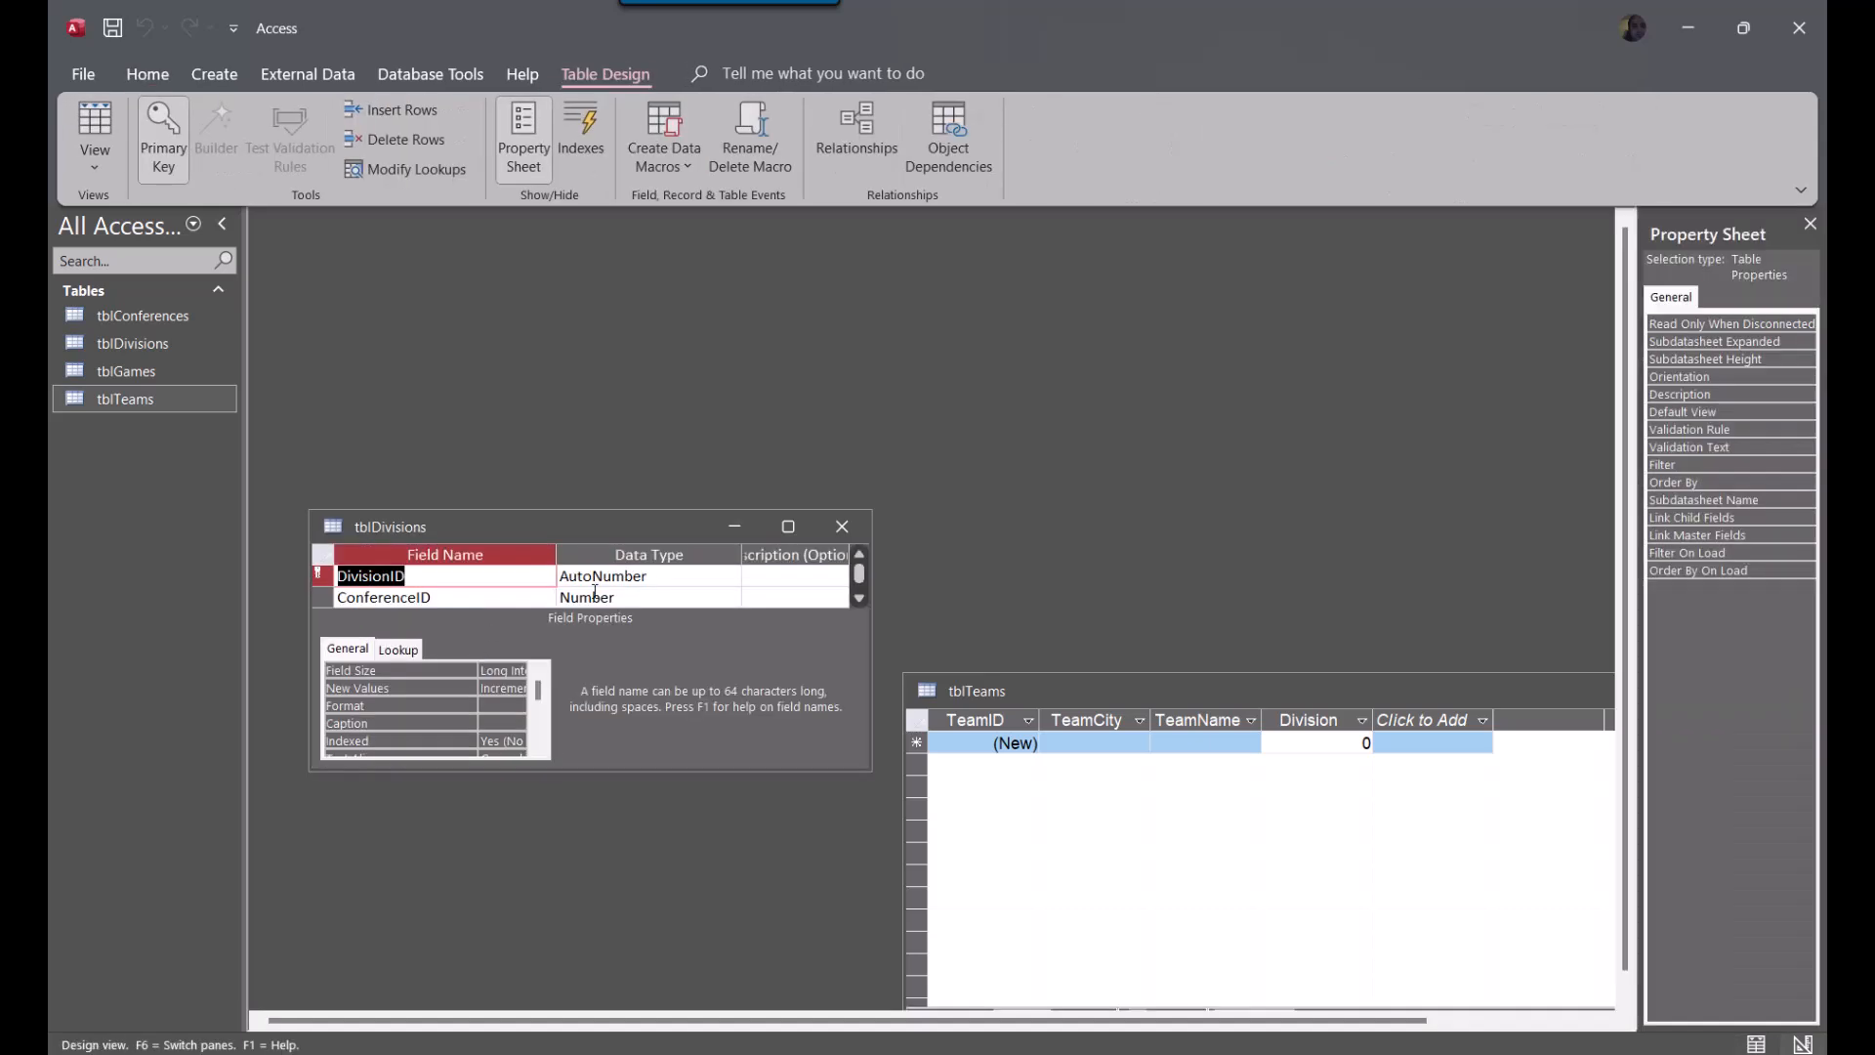
click(842, 527)
click(995, 587)
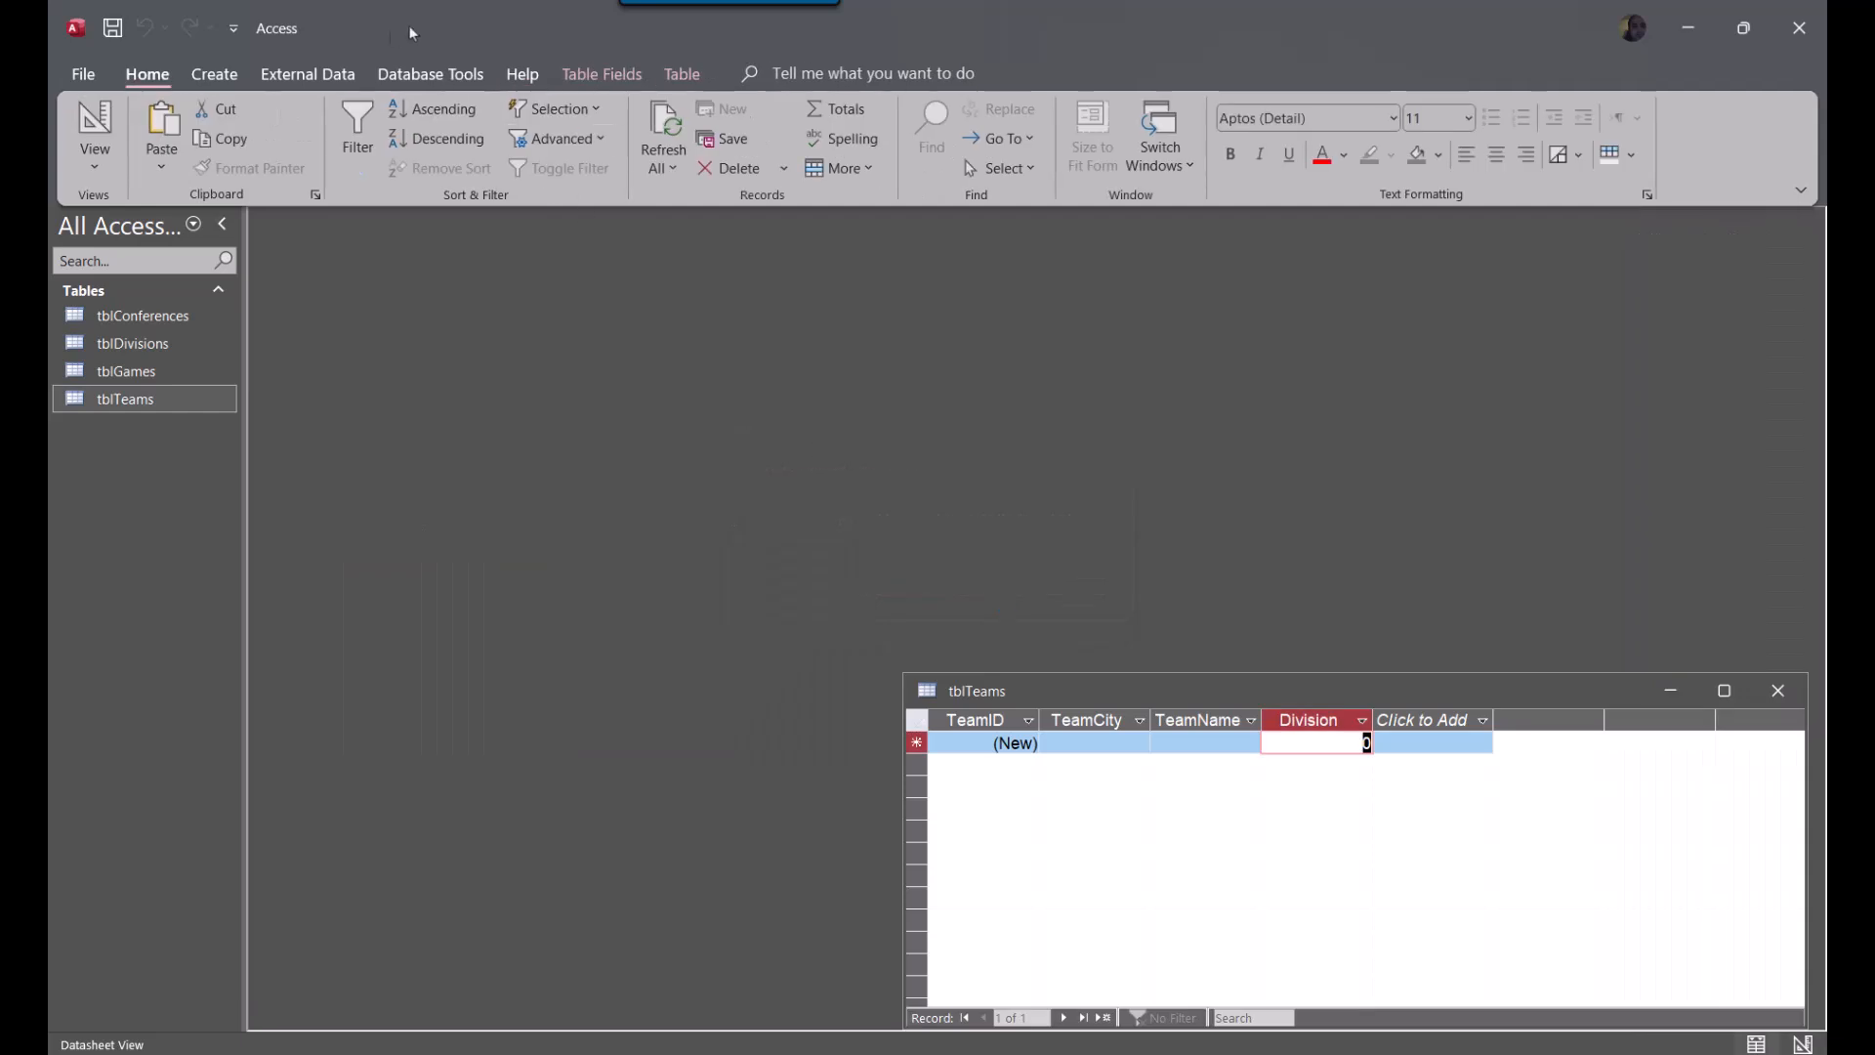
click(1779, 694)
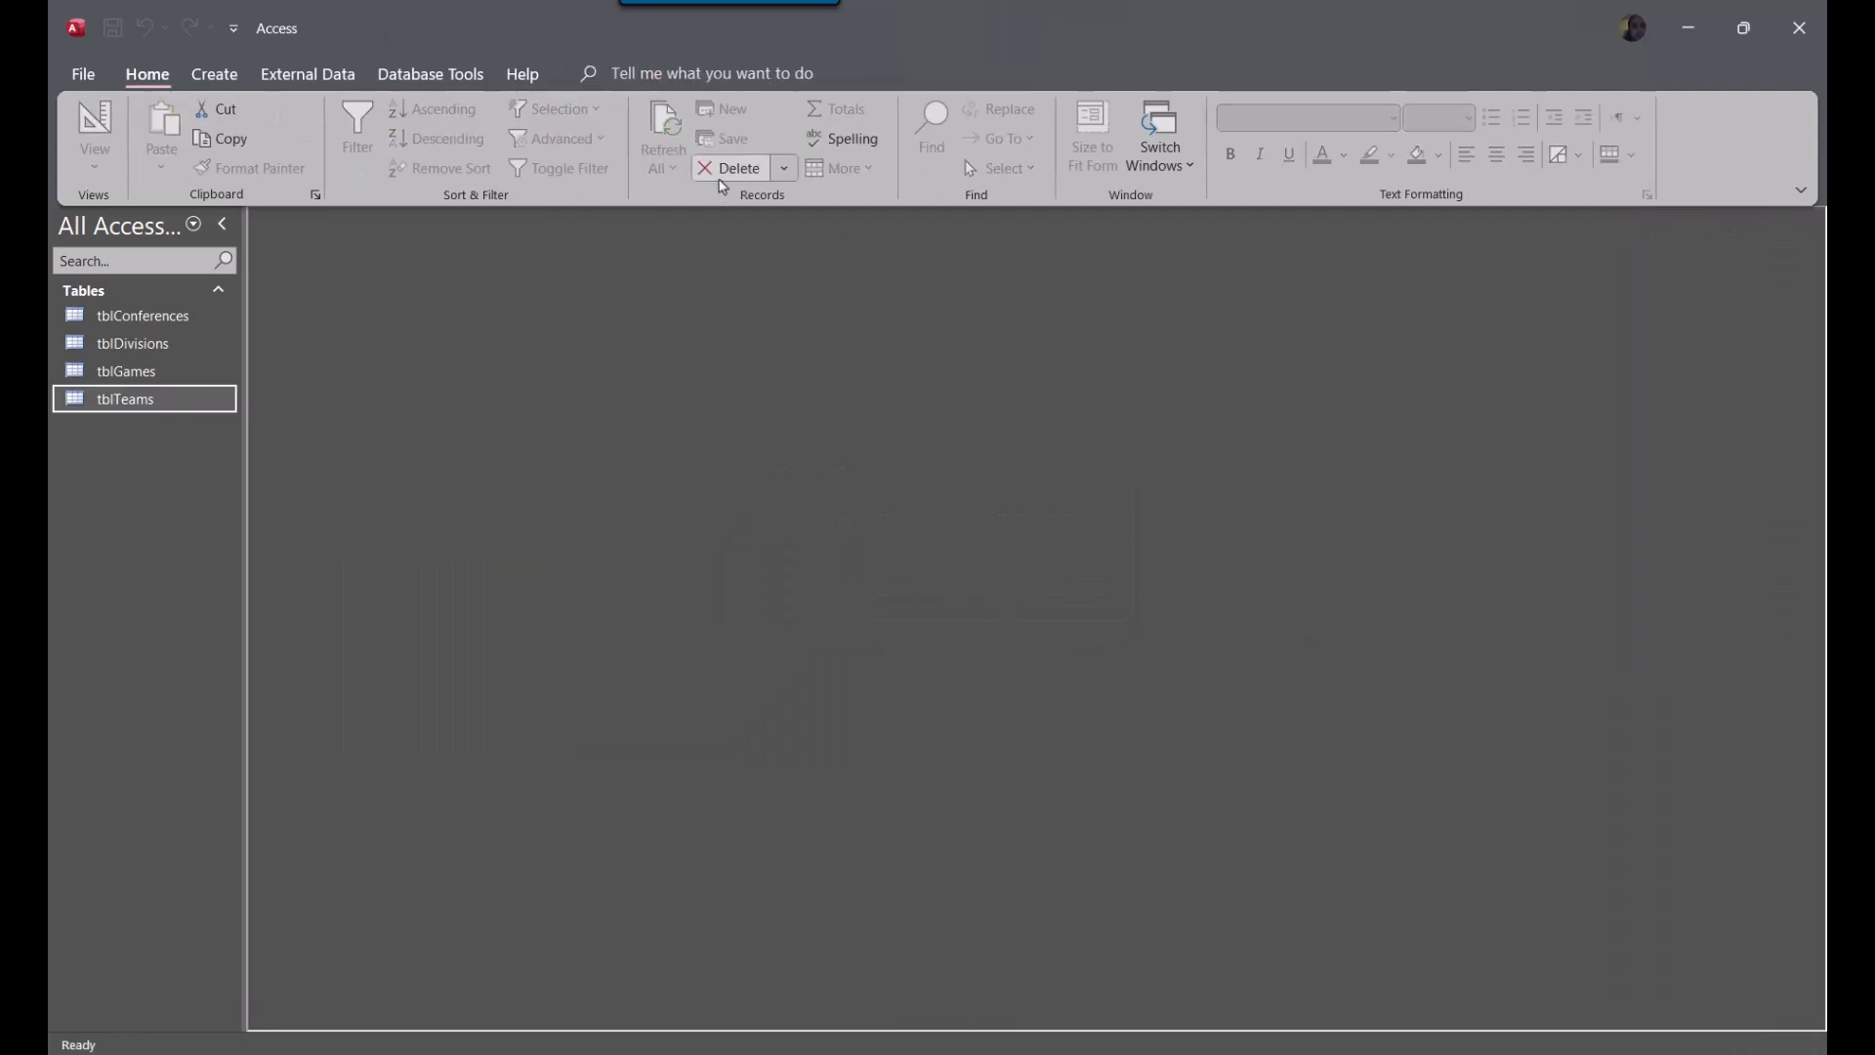
Delete the relationship between tblConferences and tblDivisions, and close the Relationships window
click(433, 76)
click(349, 127)
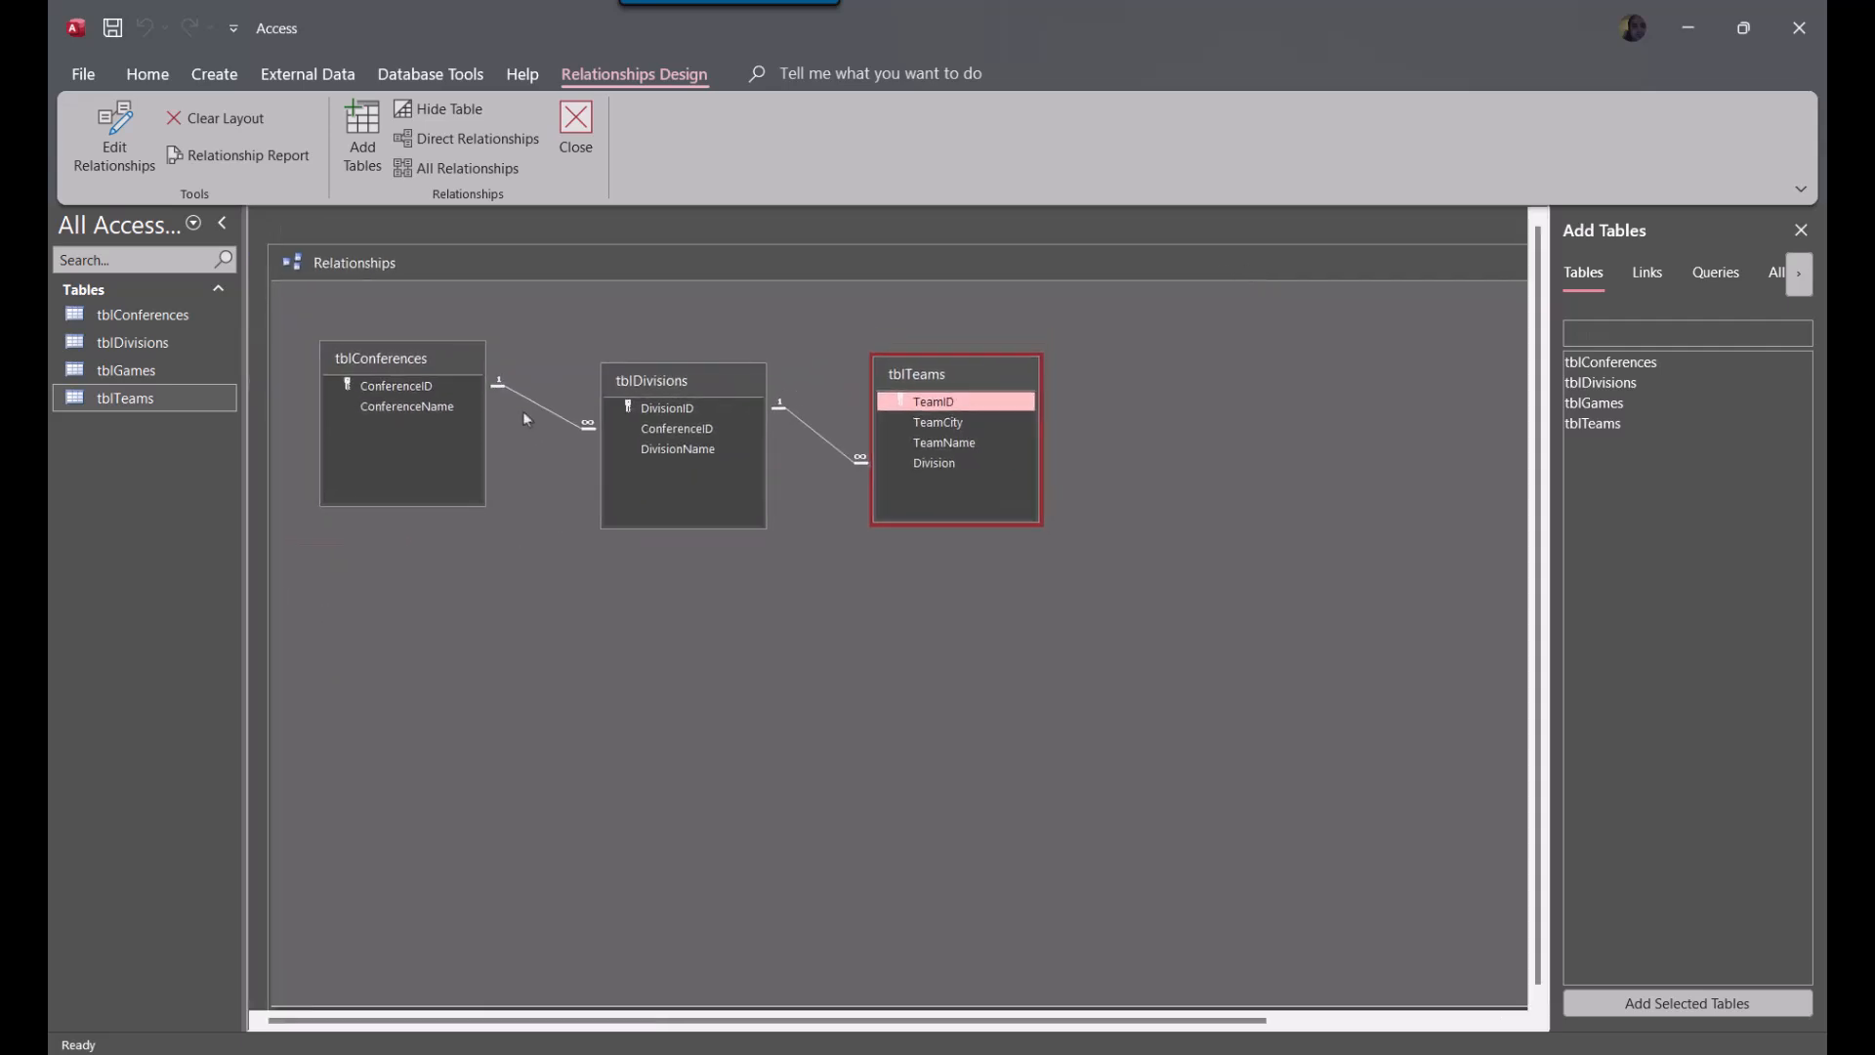
click(563, 420)
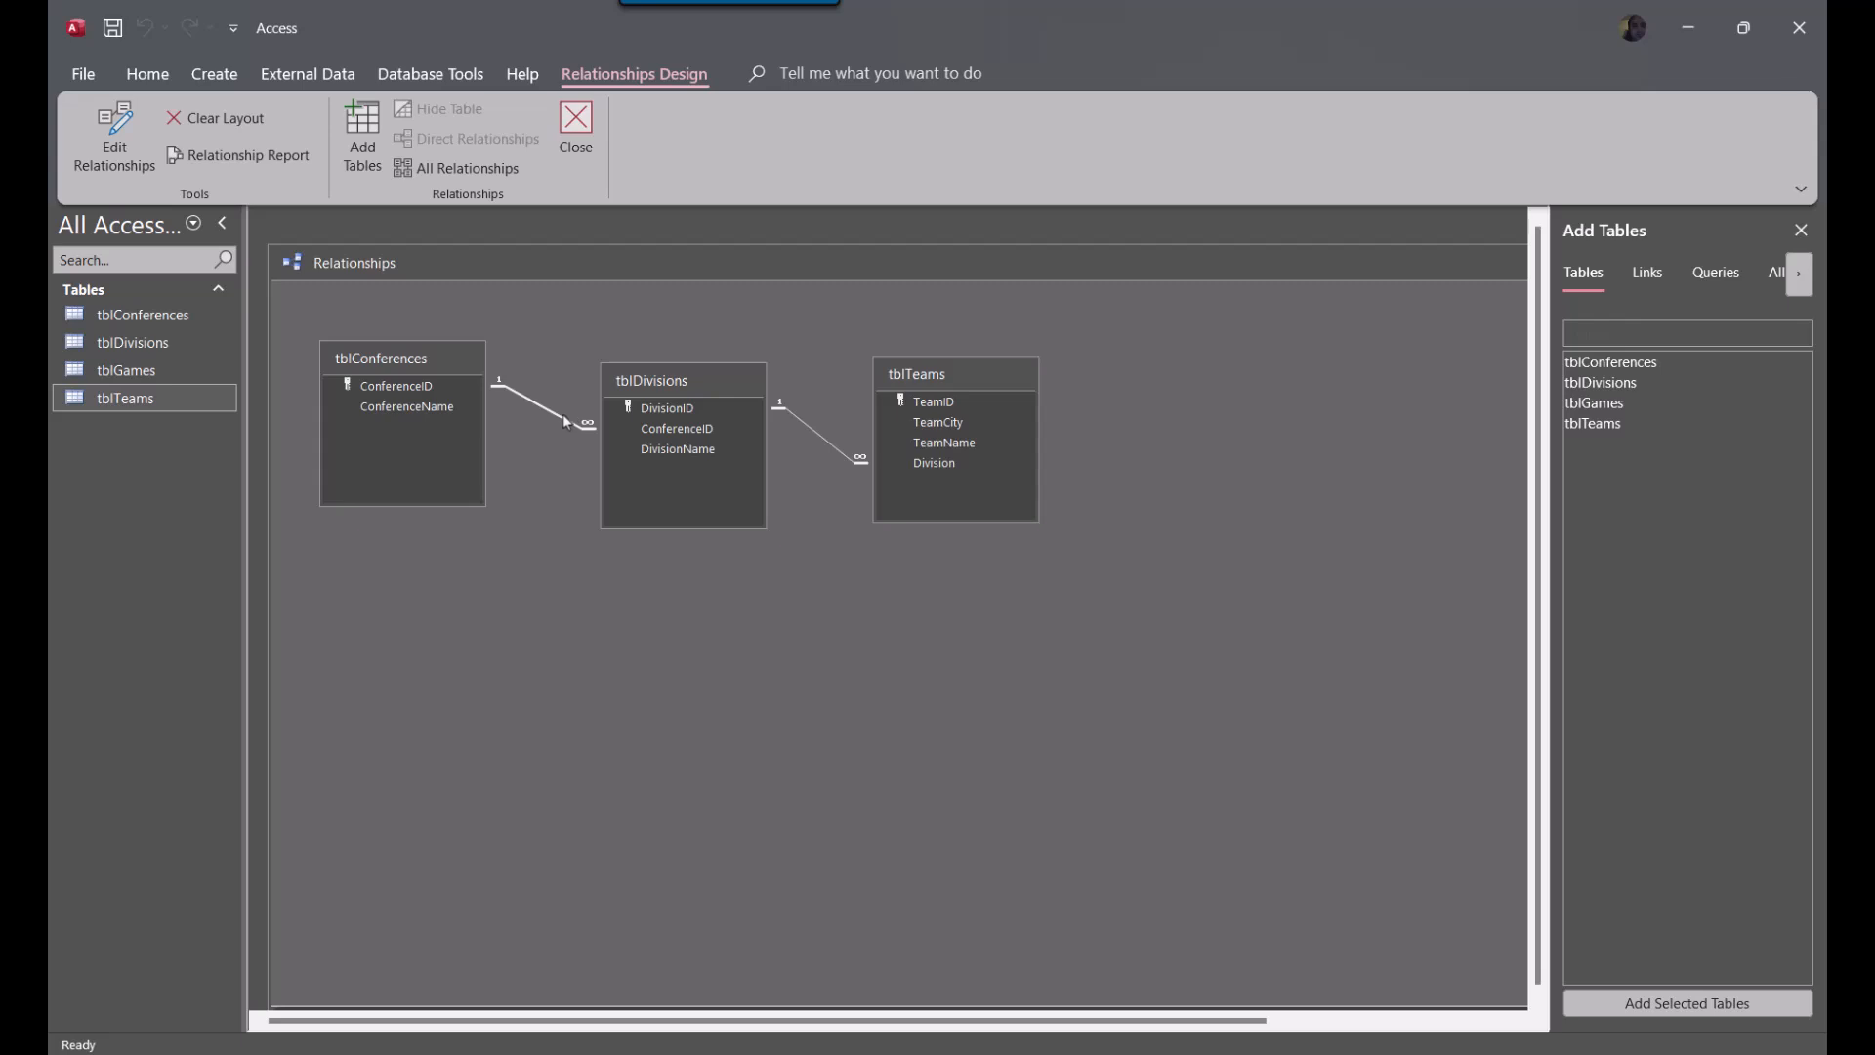
right_click(565, 422)
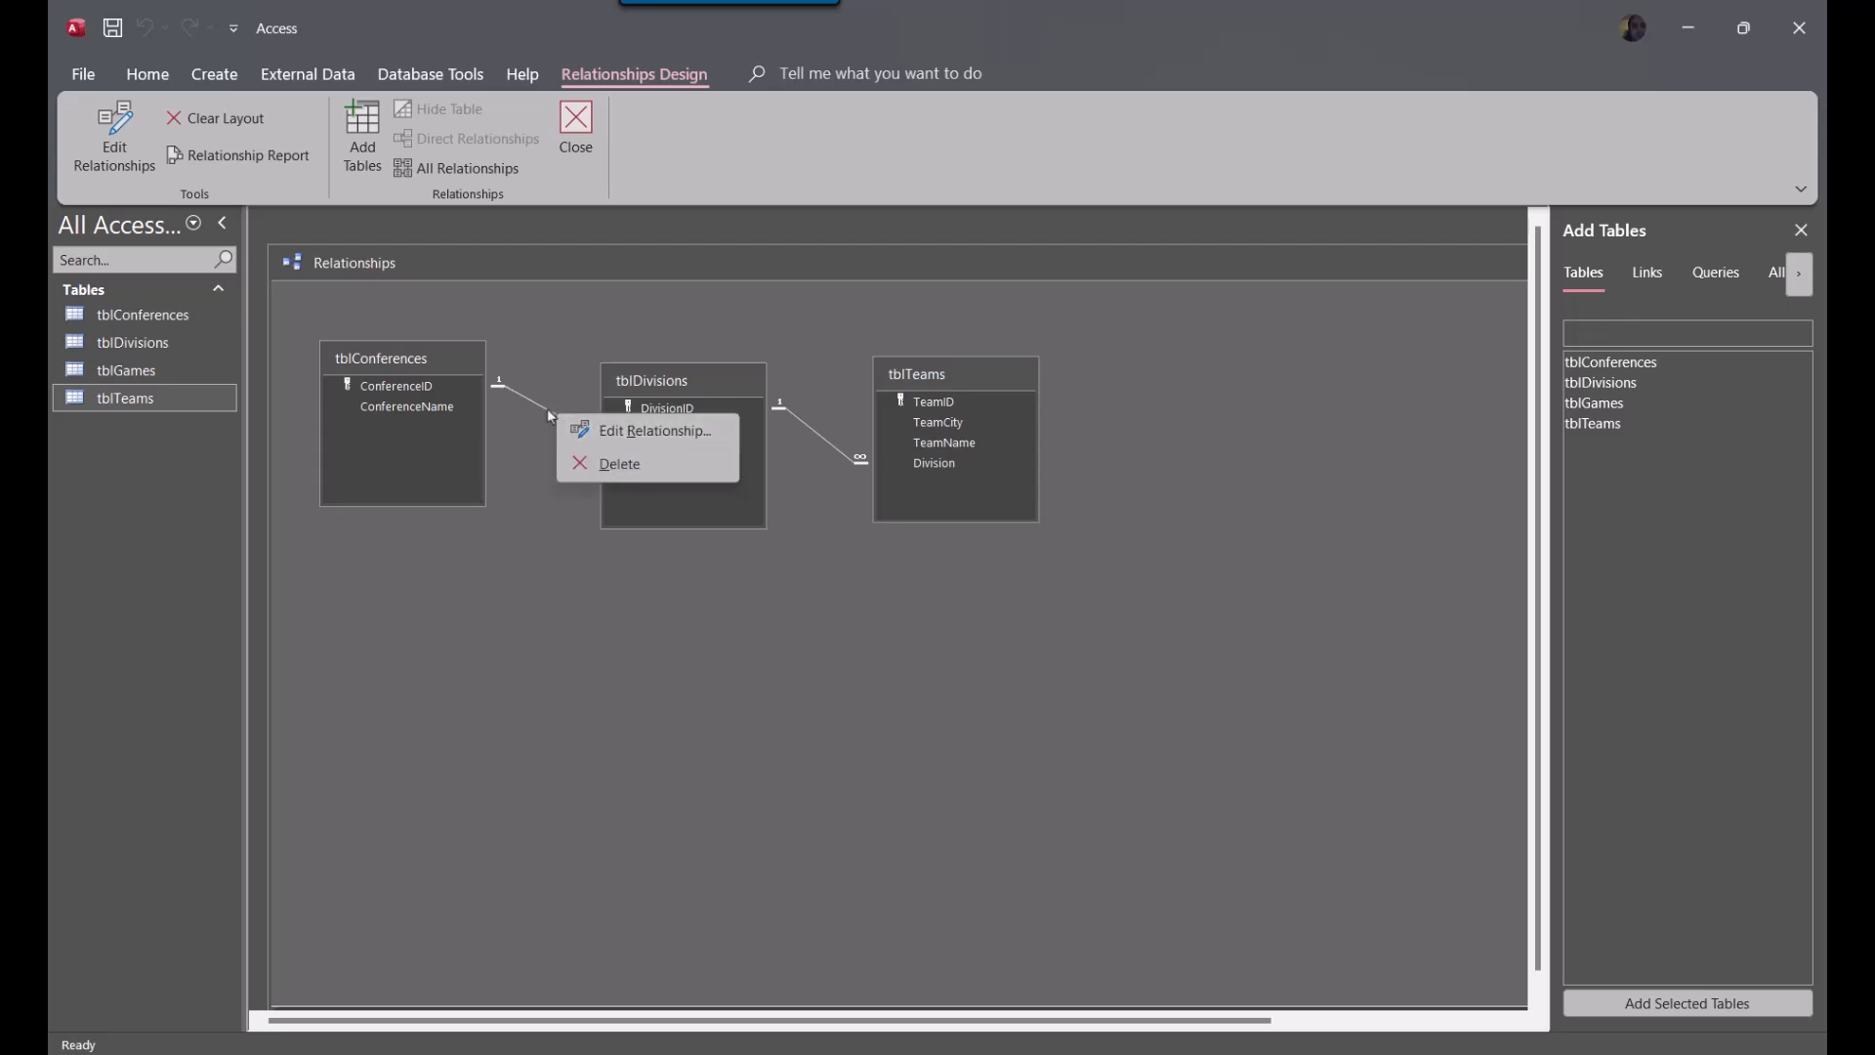
click(548, 409)
right_click(566, 420)
click(625, 461)
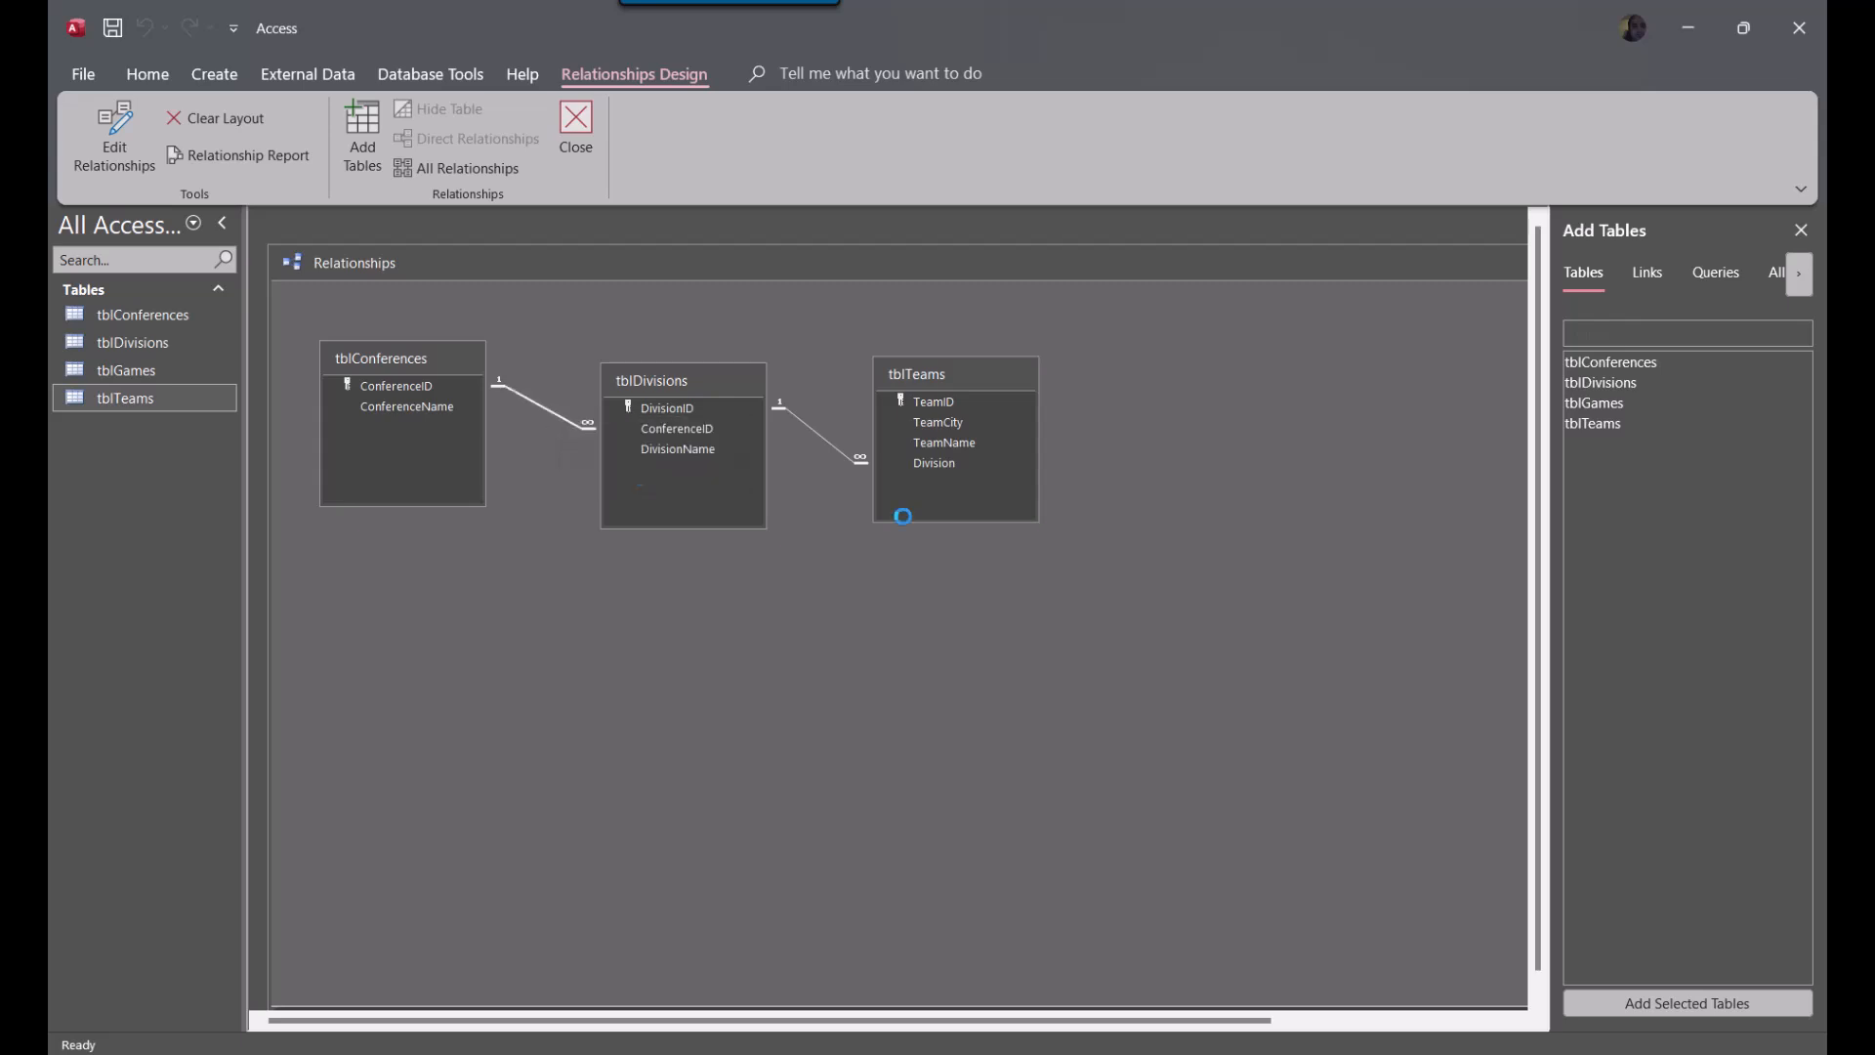
click(994, 589)
double_click(1342, 273)
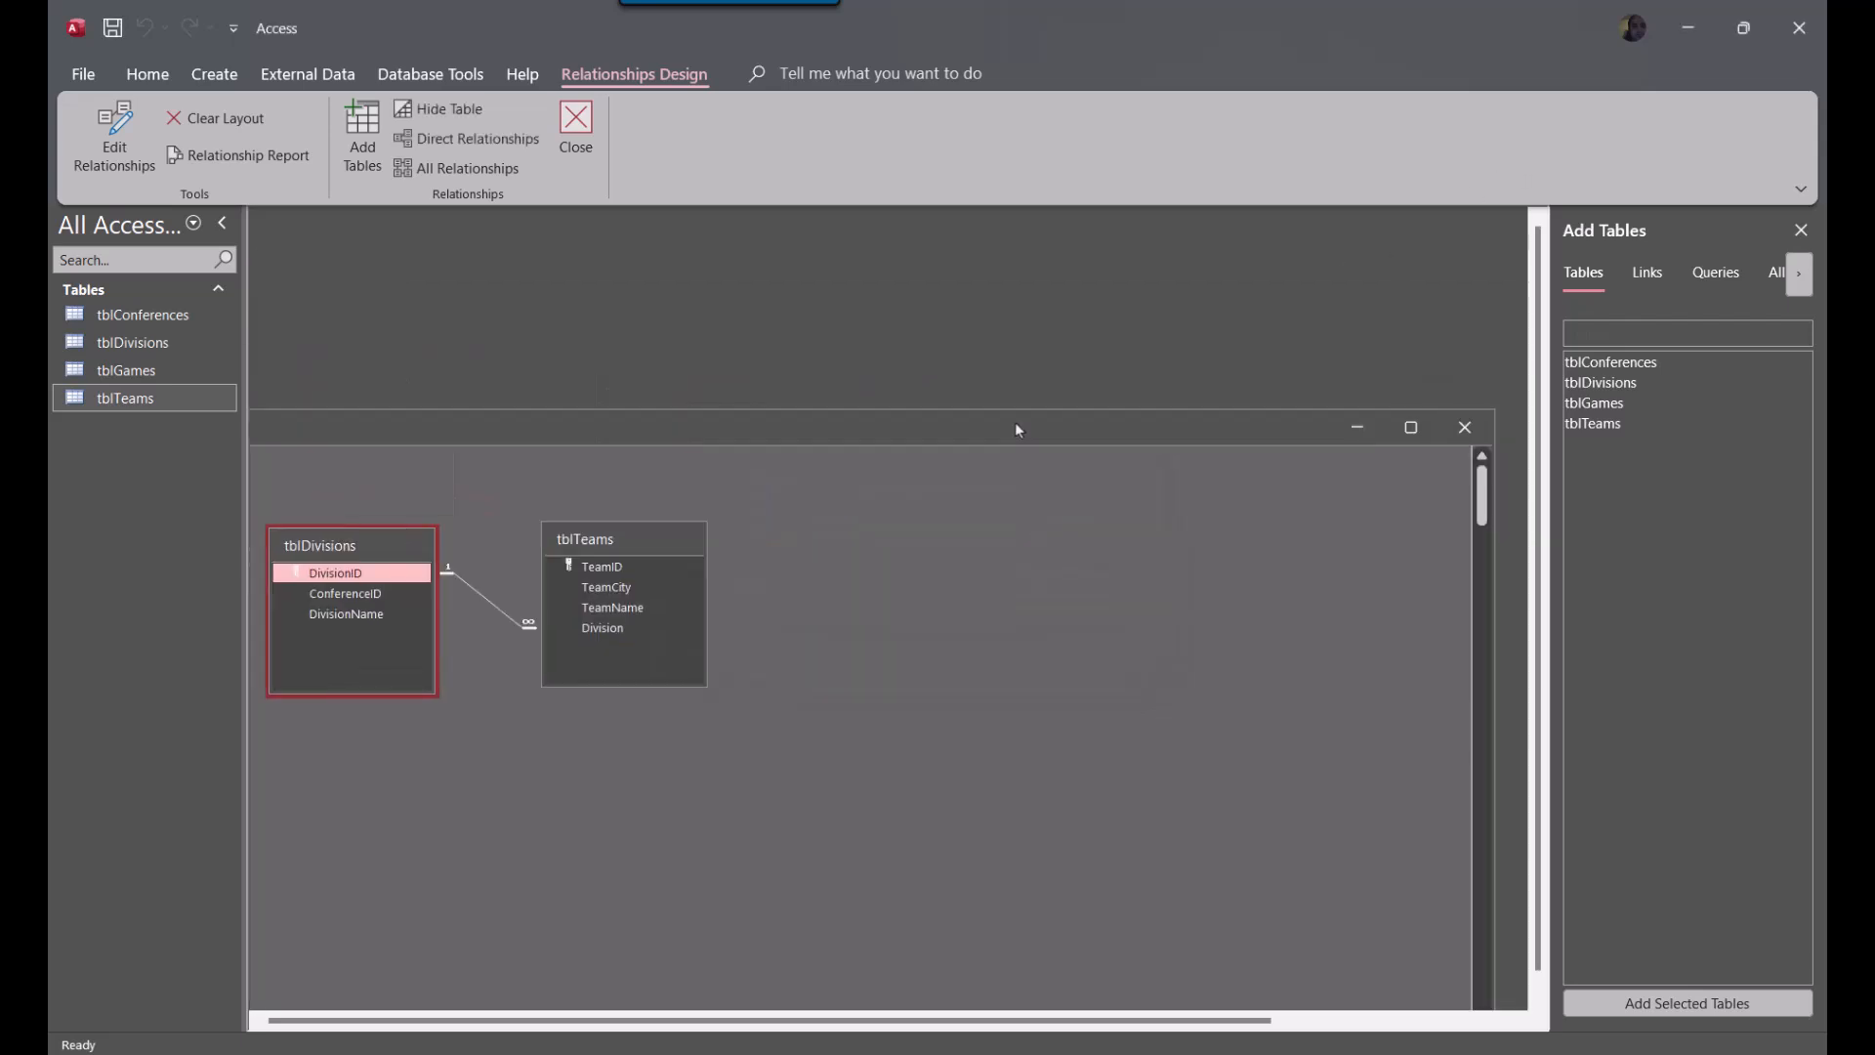
click(1466, 423)
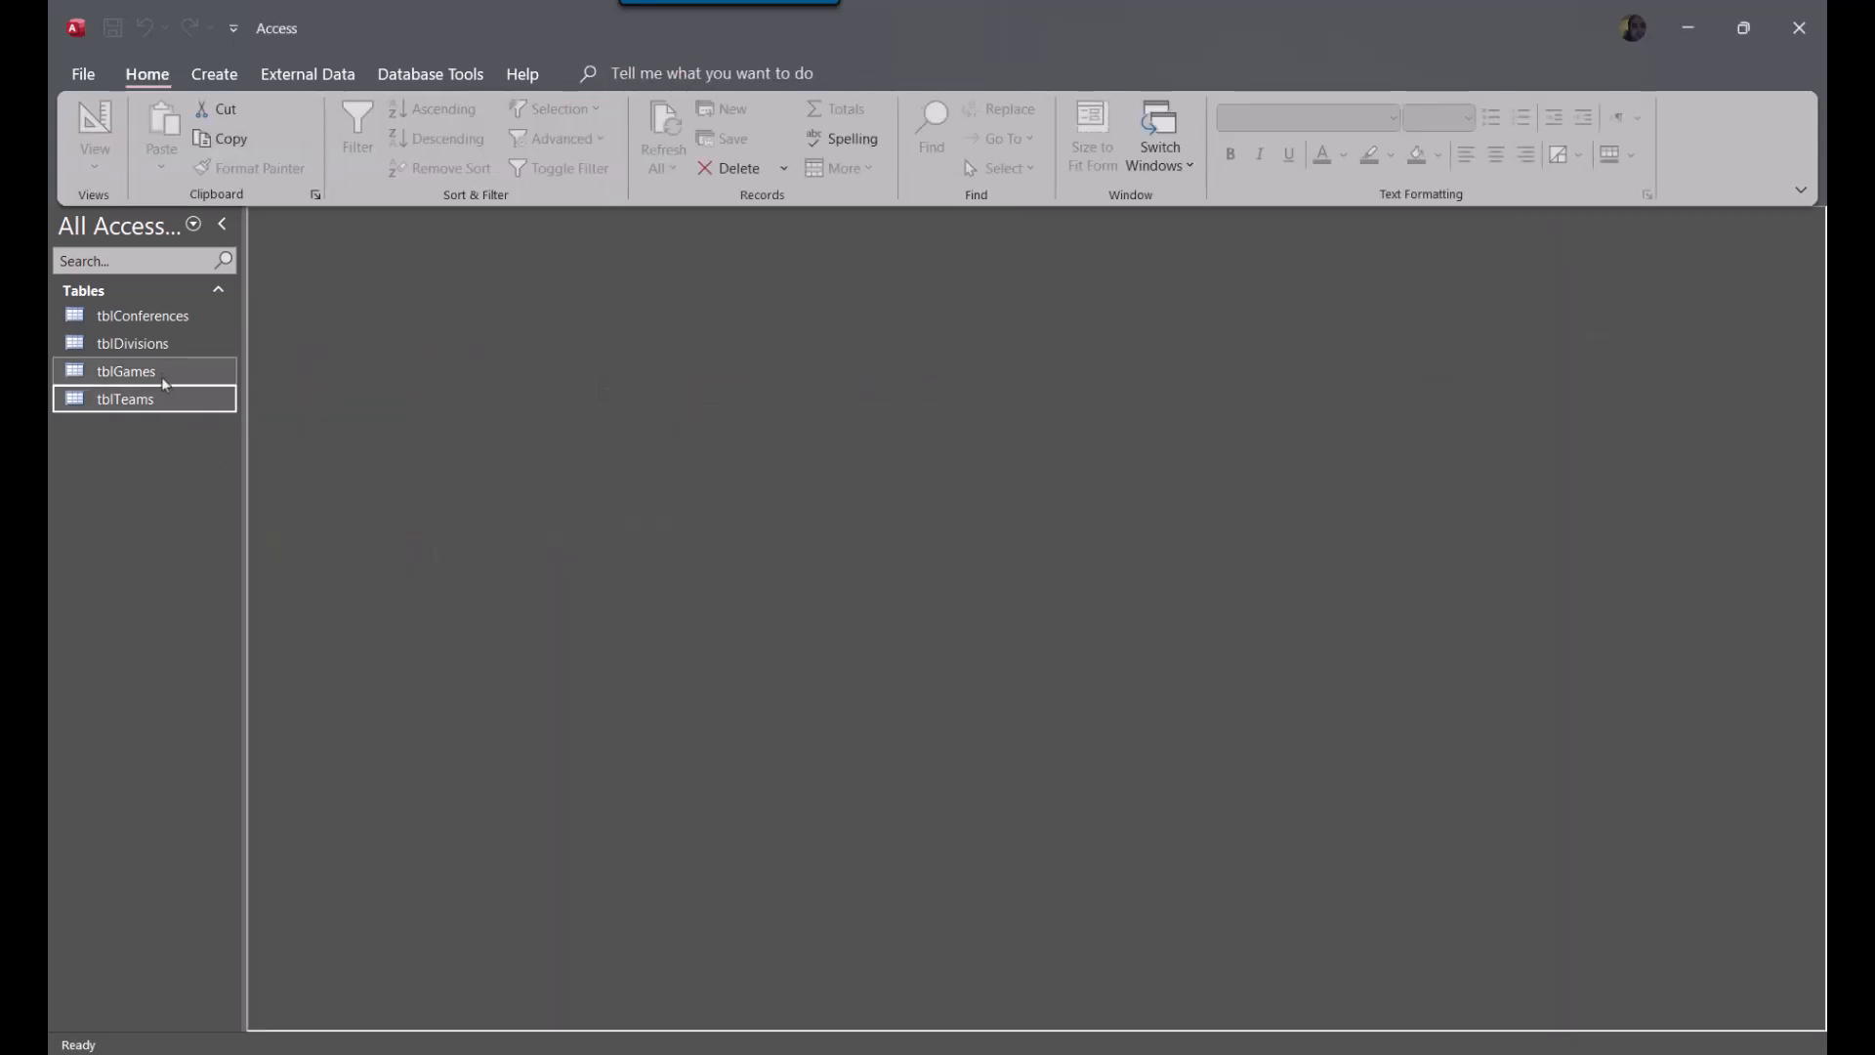
Open tblConferences in Design View and try to set ConferenceID's data type to AutoNumber
right_click(178, 323)
click(234, 373)
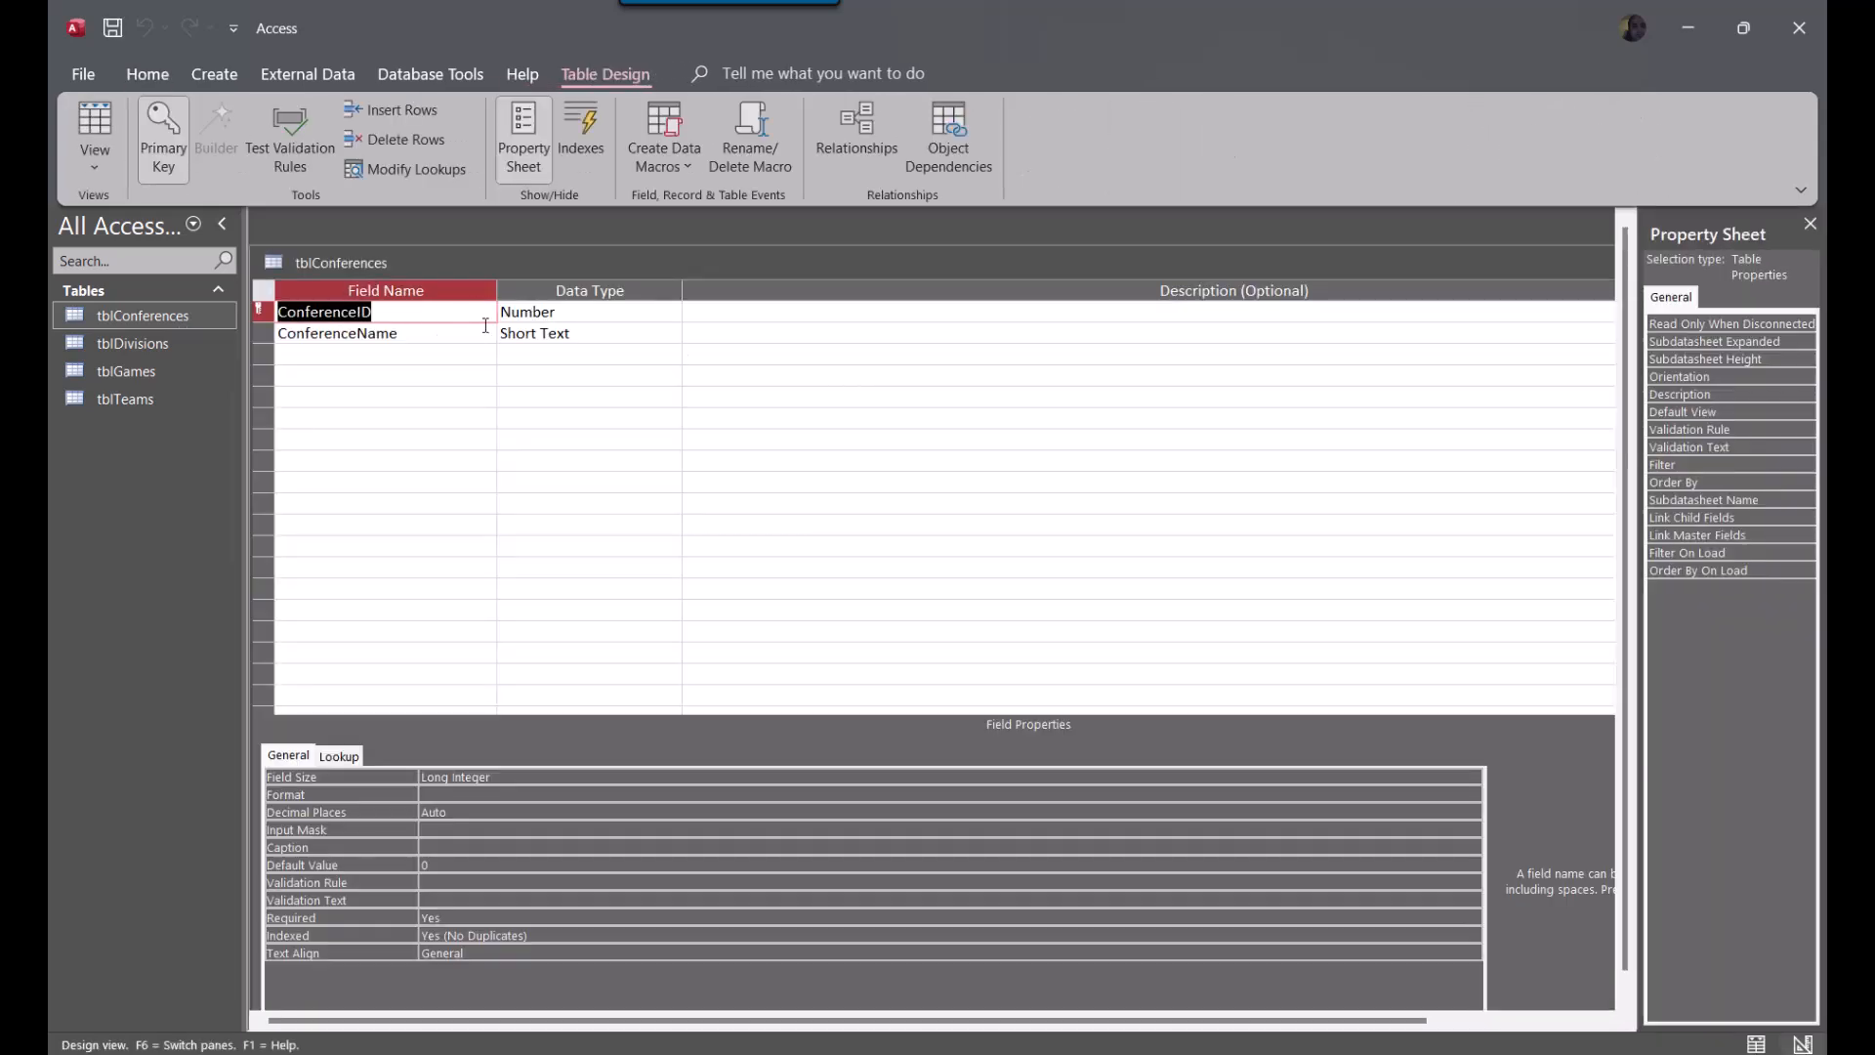
key(Tab)
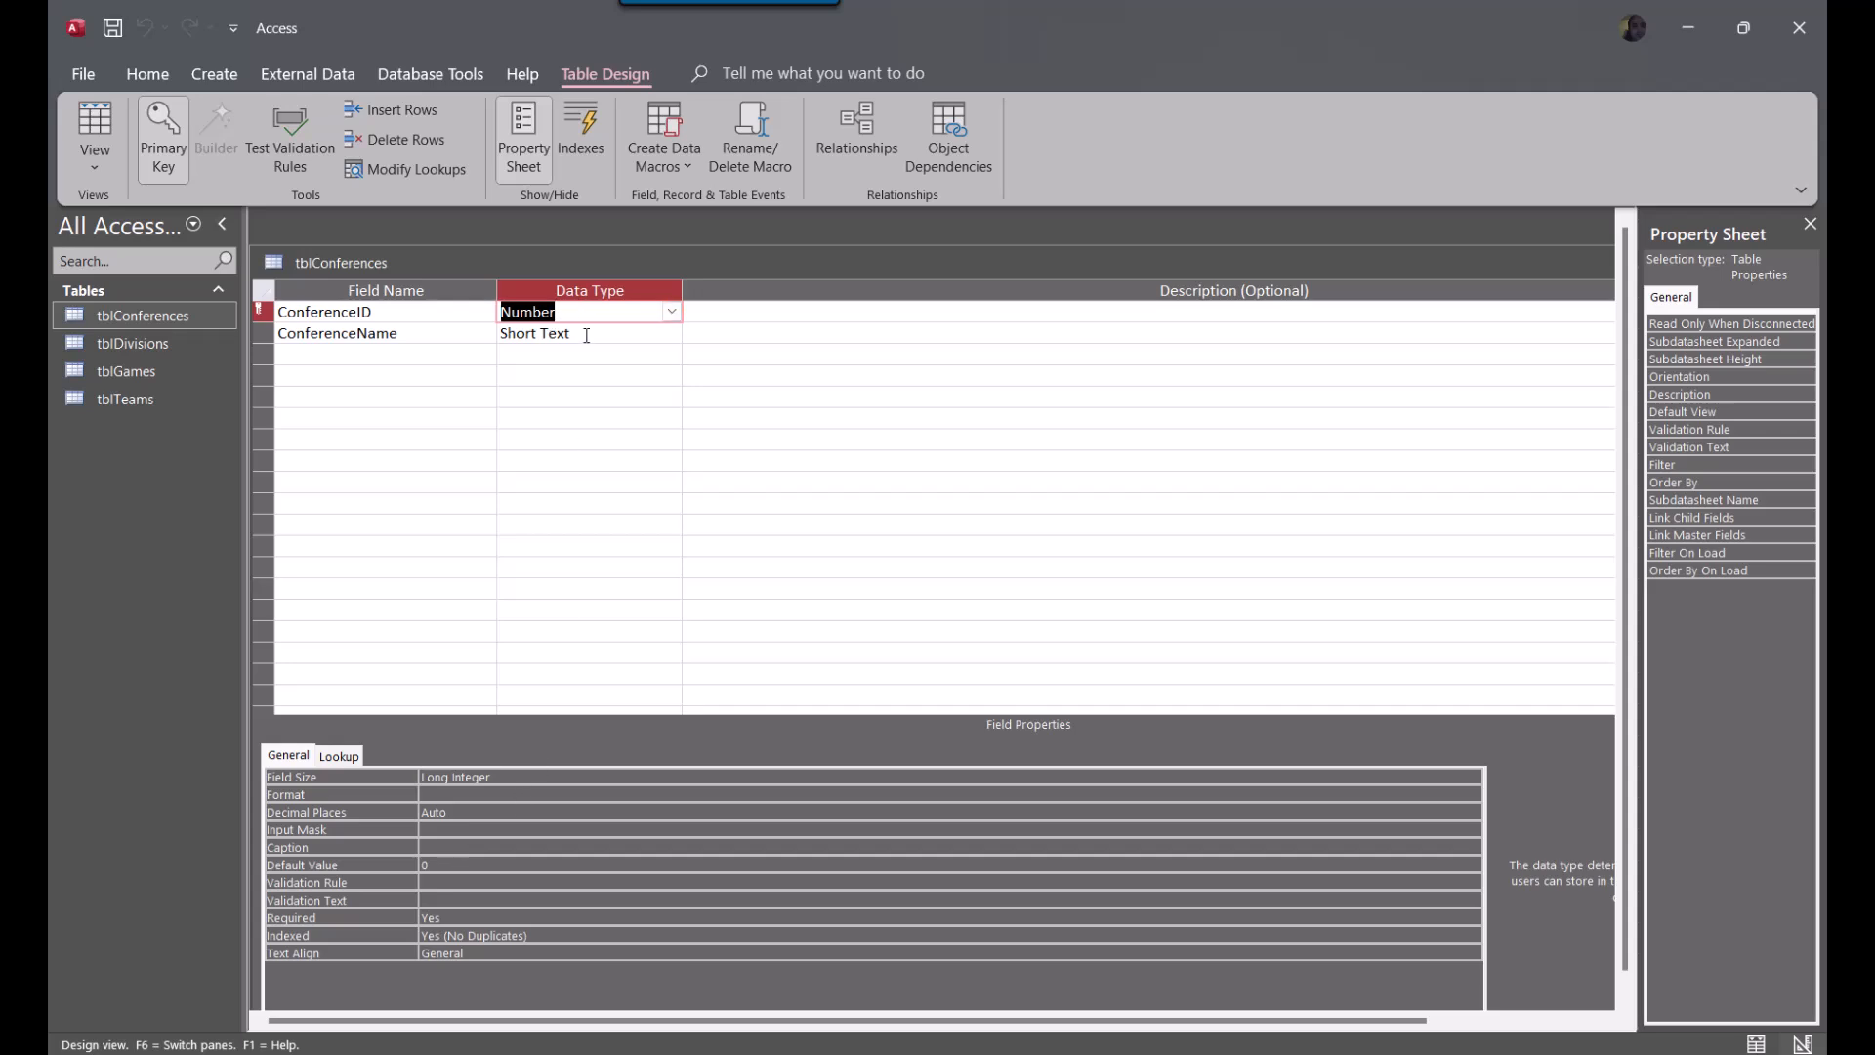
text(a)
key(Tab)
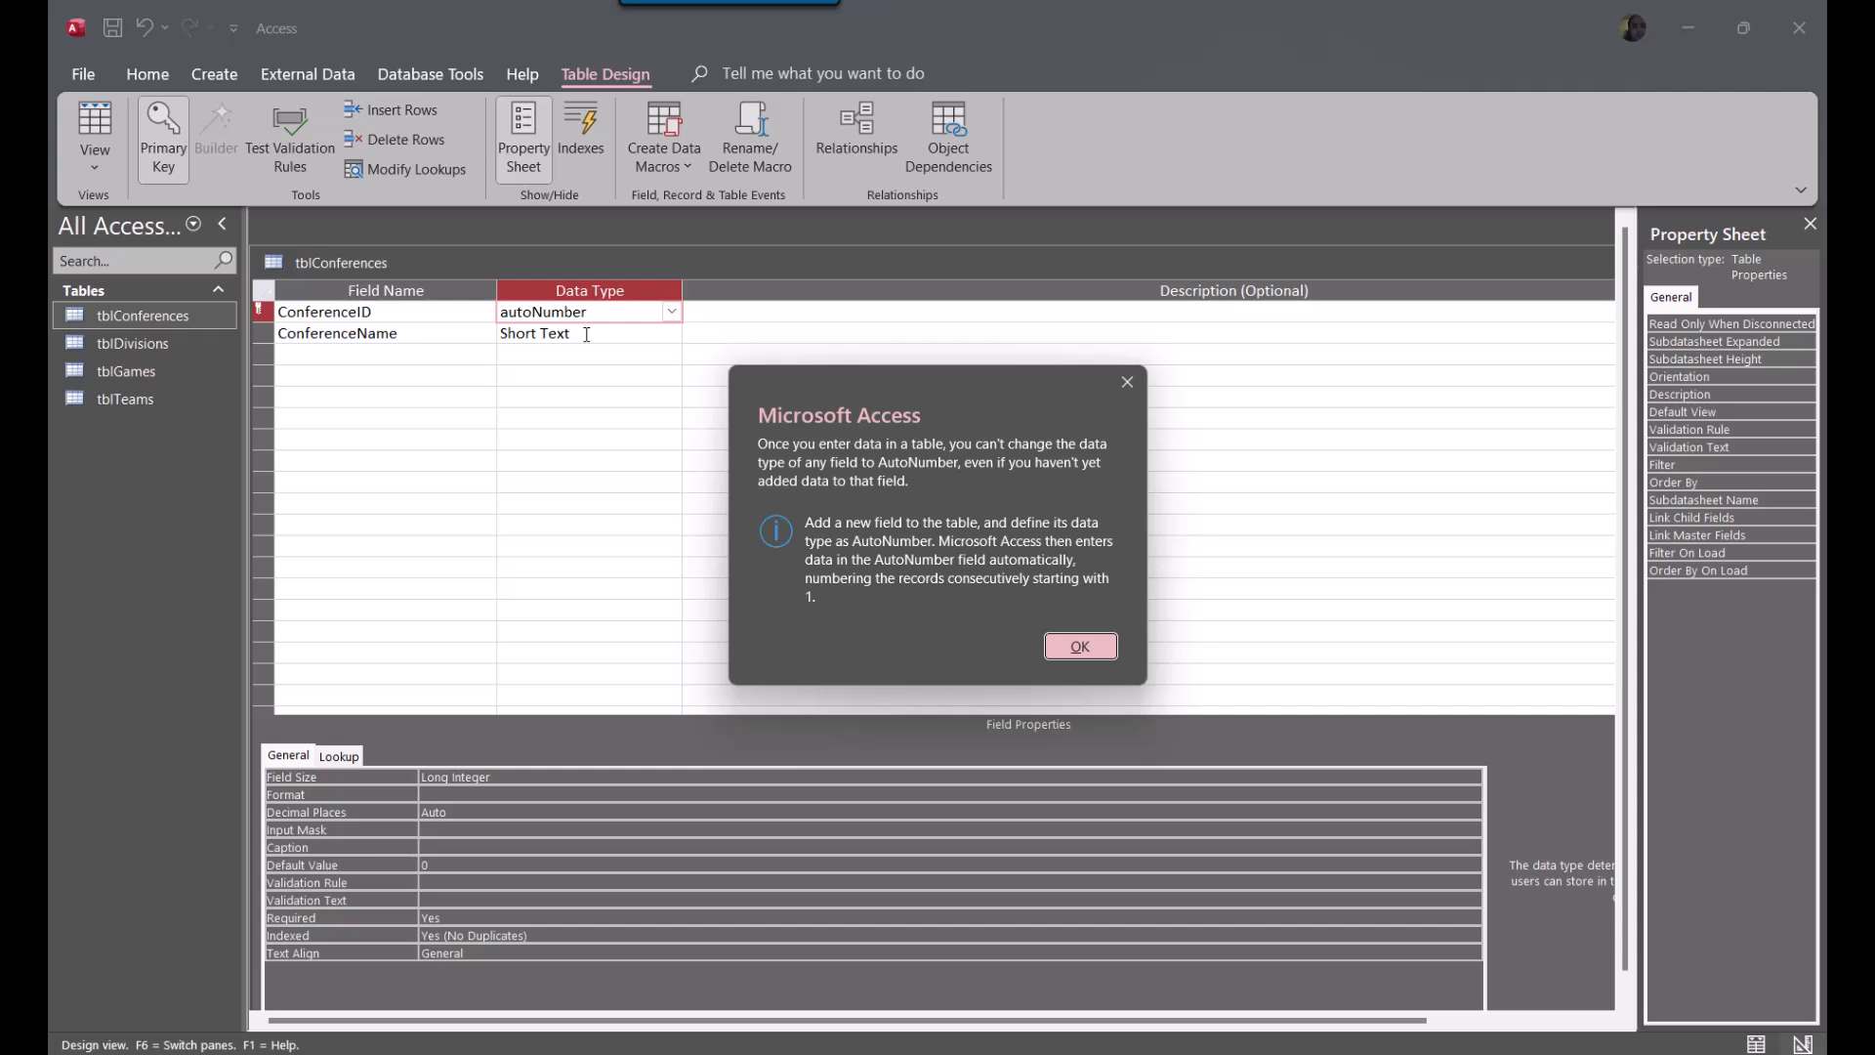
key(Return)
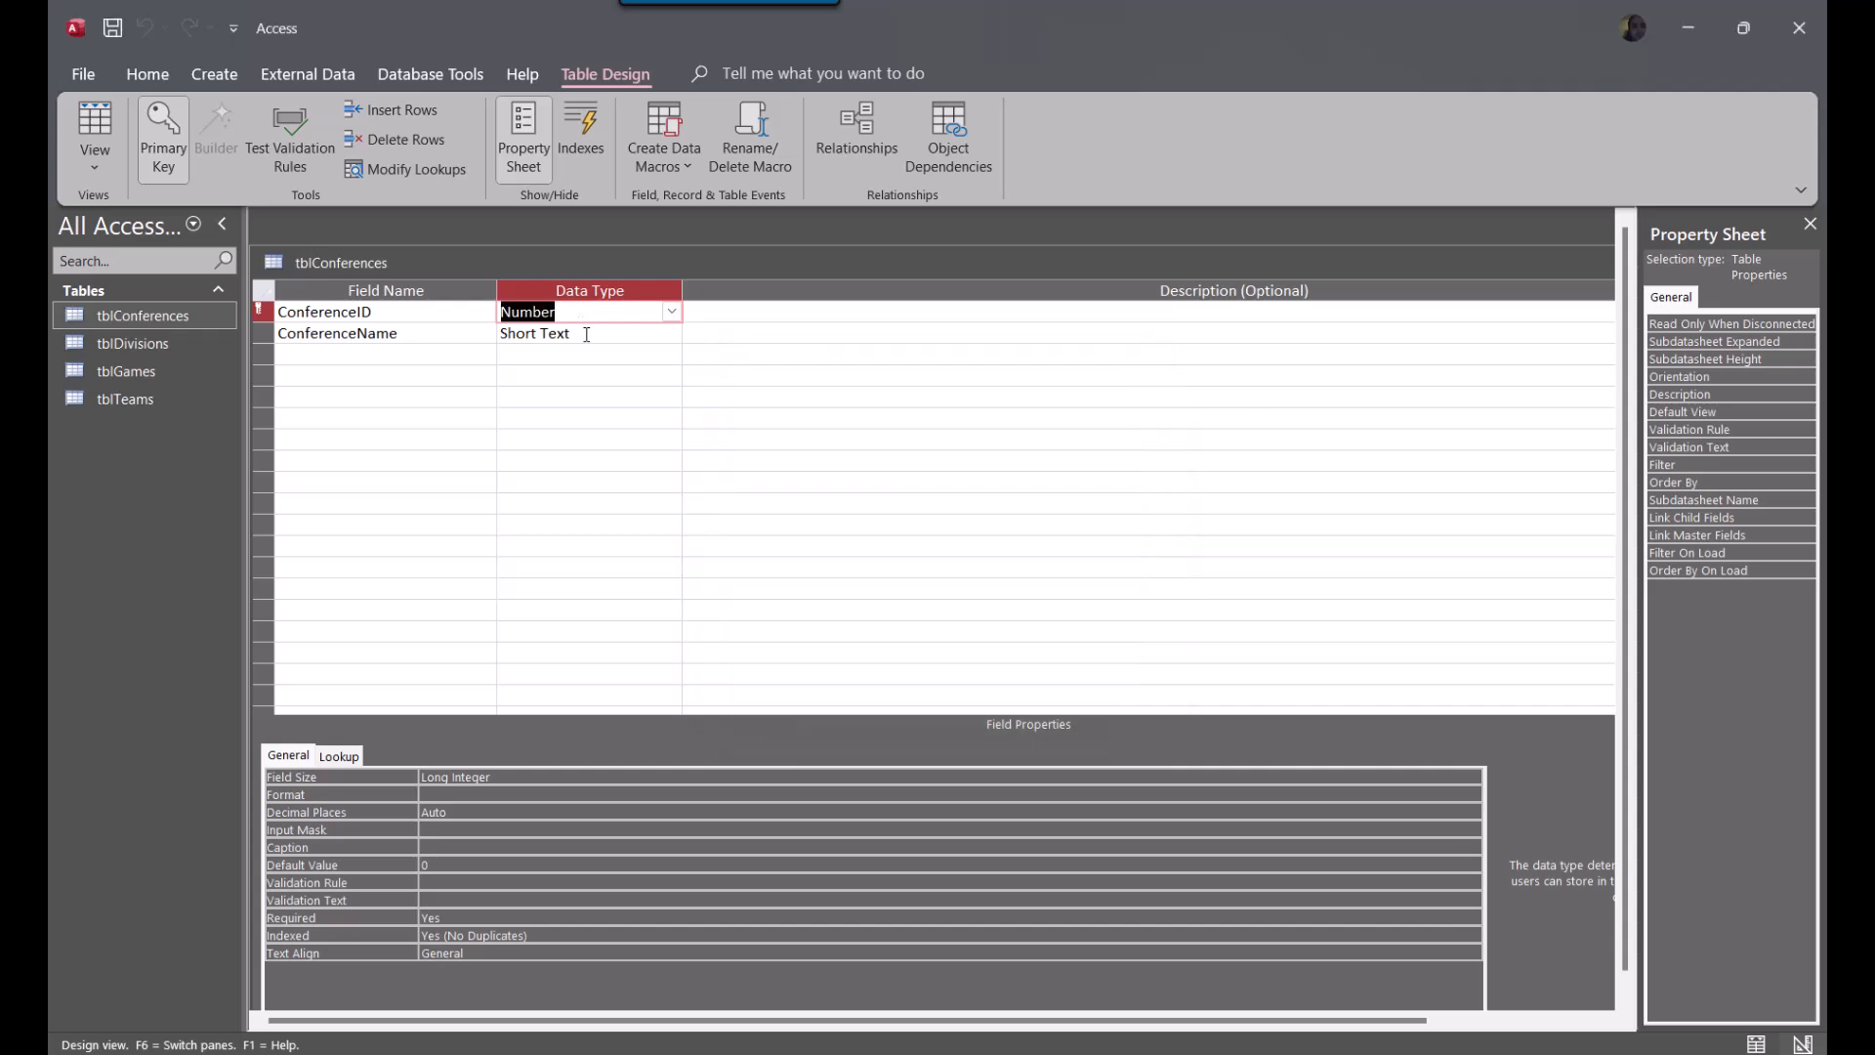
Close tblConferences without saving its design changes, and delete the table from the database
double_click(1338, 265)
click(1183, 430)
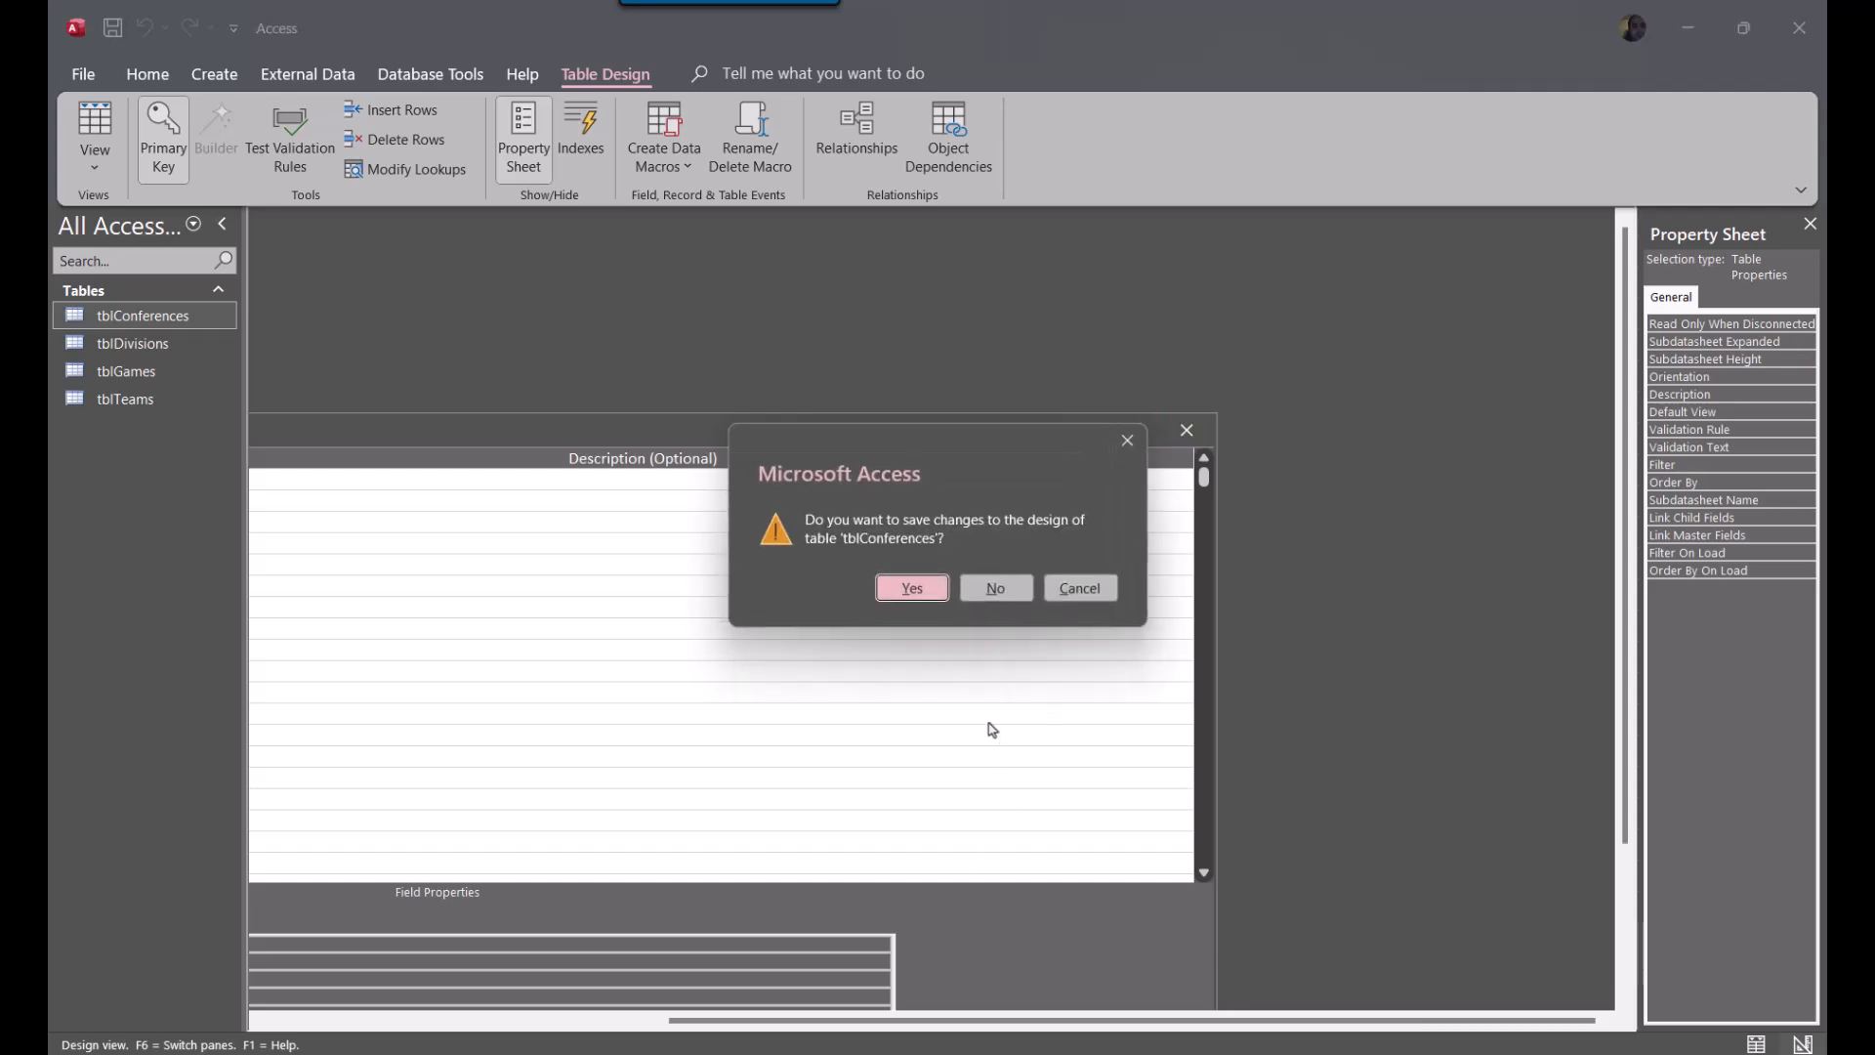
click(1003, 598)
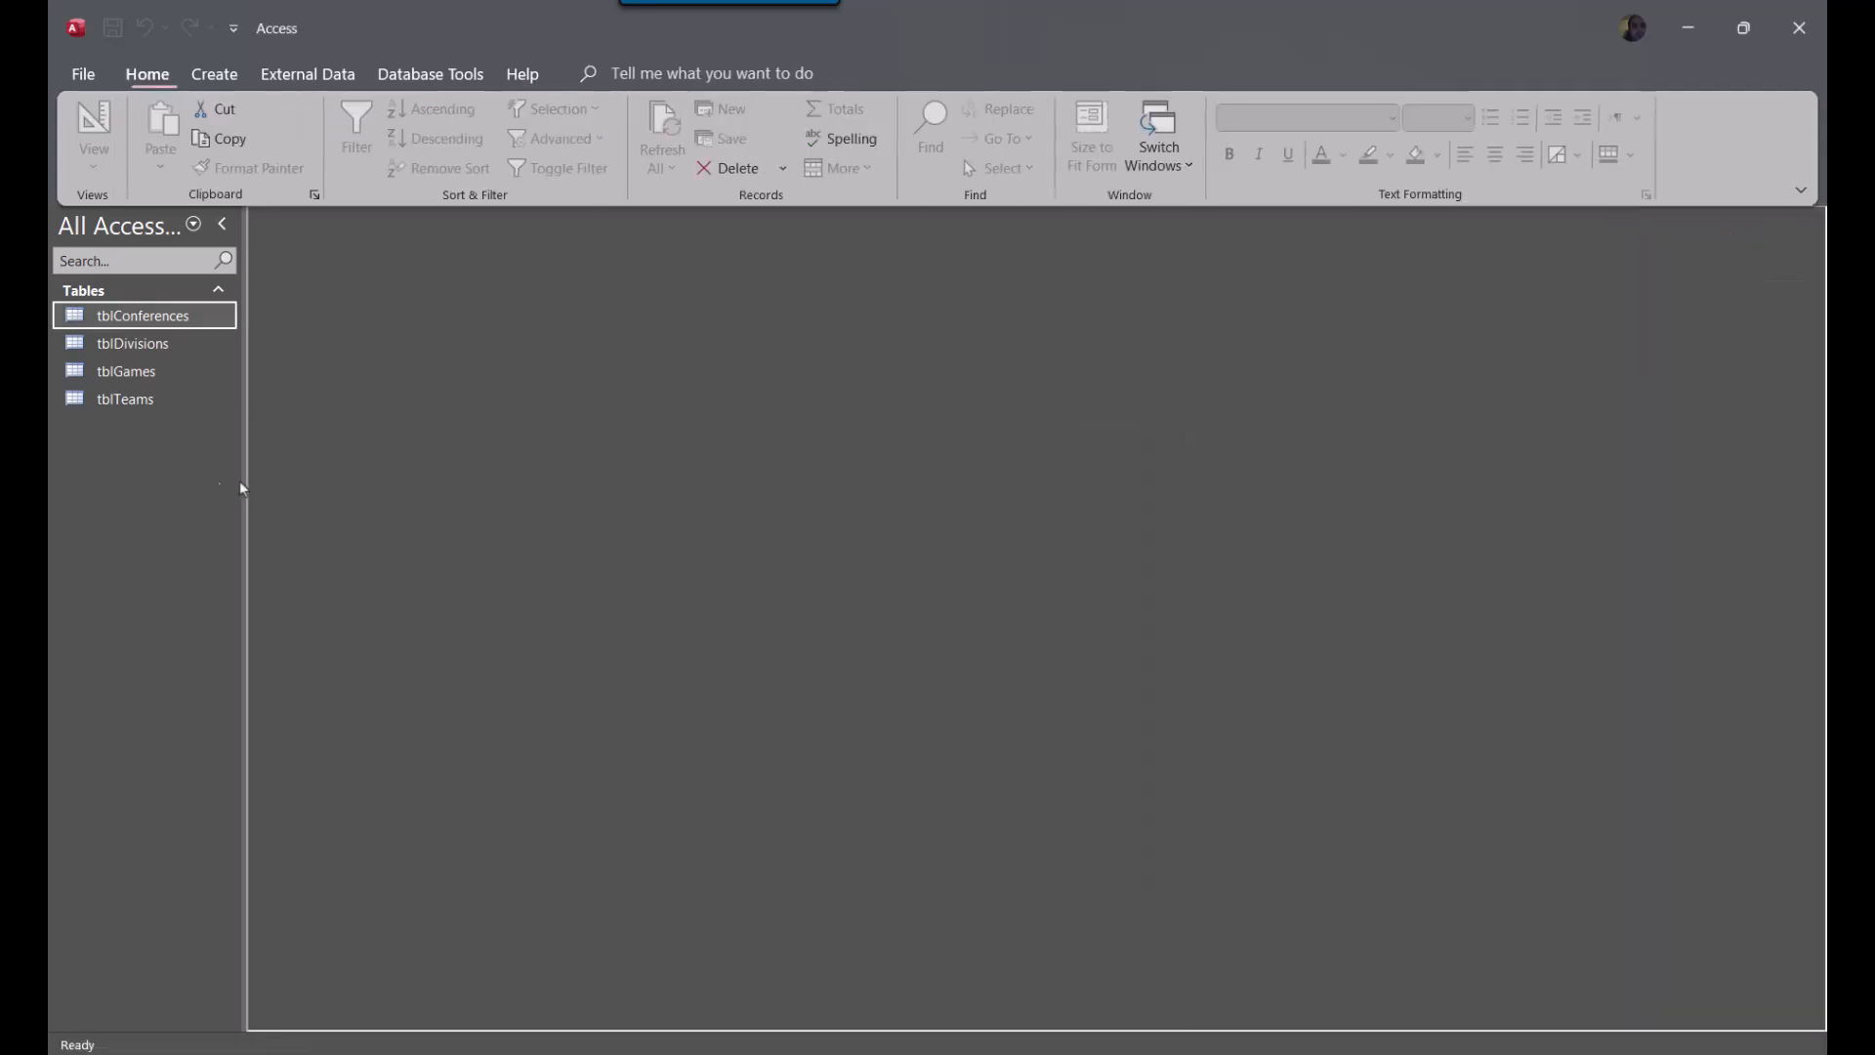
right_click(158, 317)
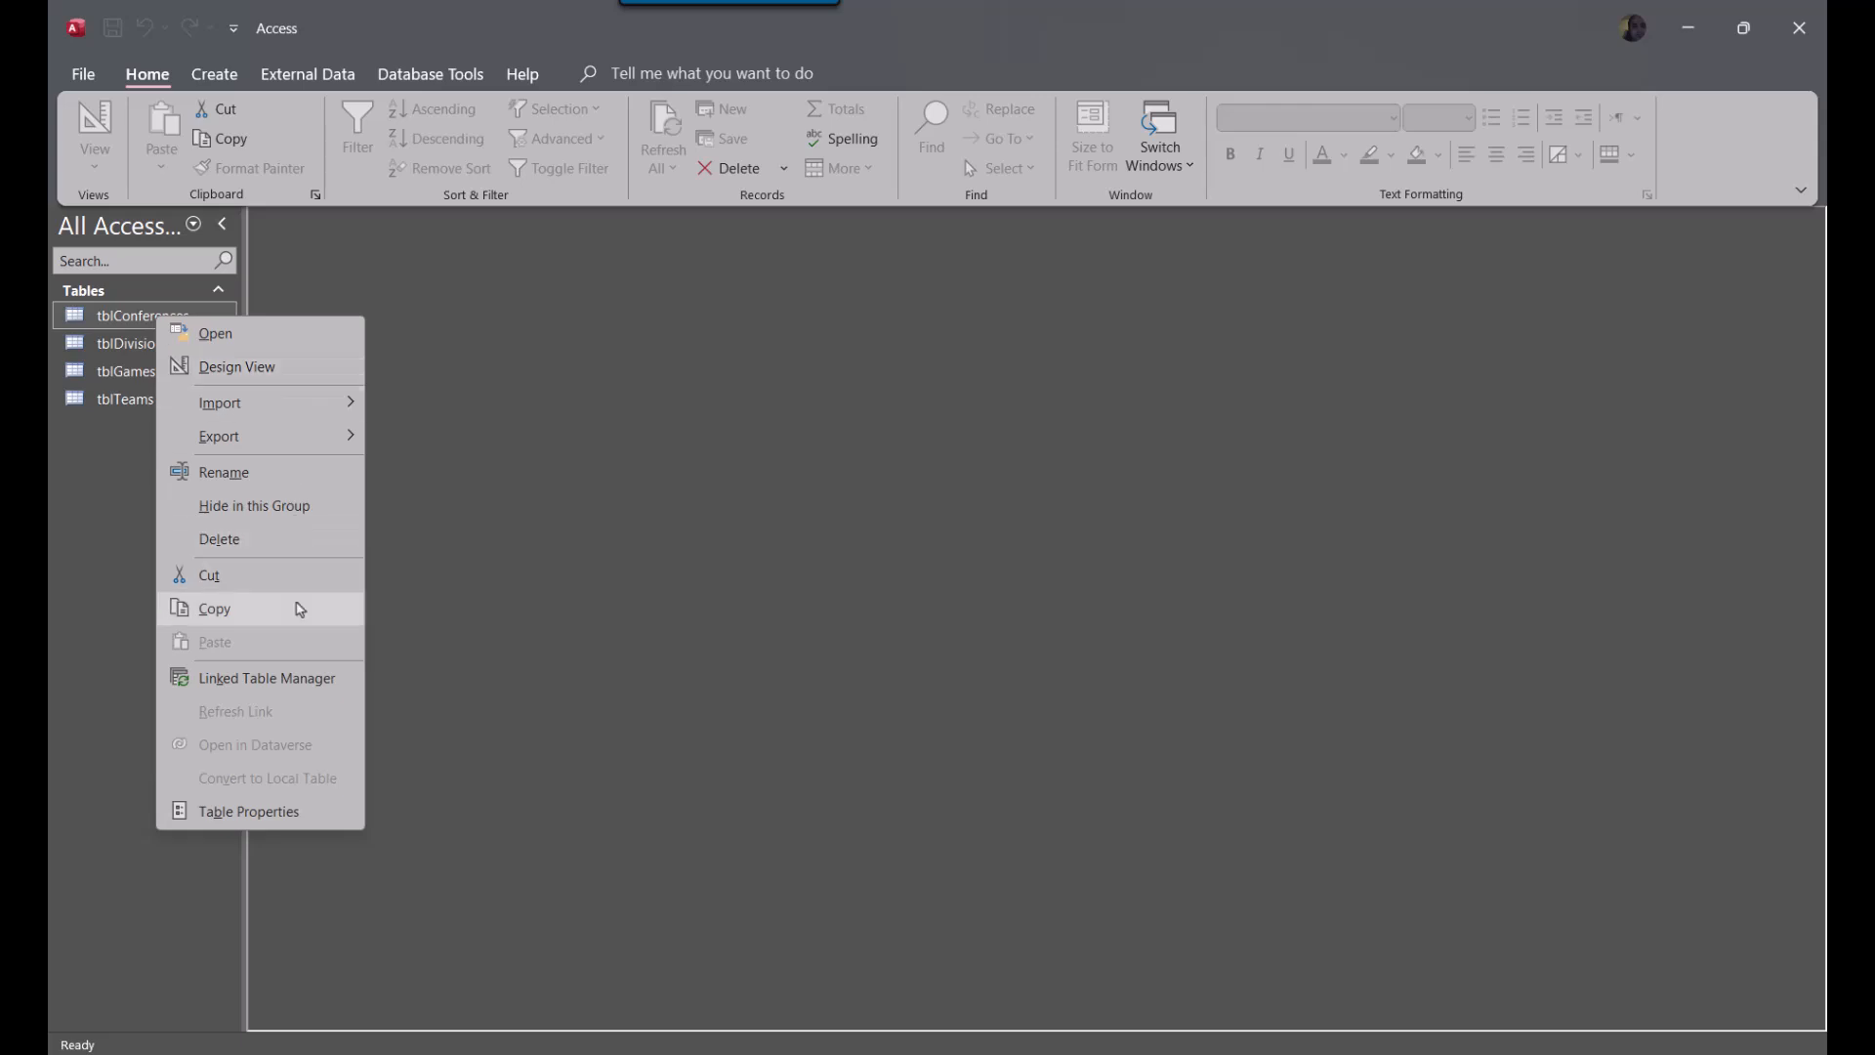
click(285, 537)
click(1000, 620)
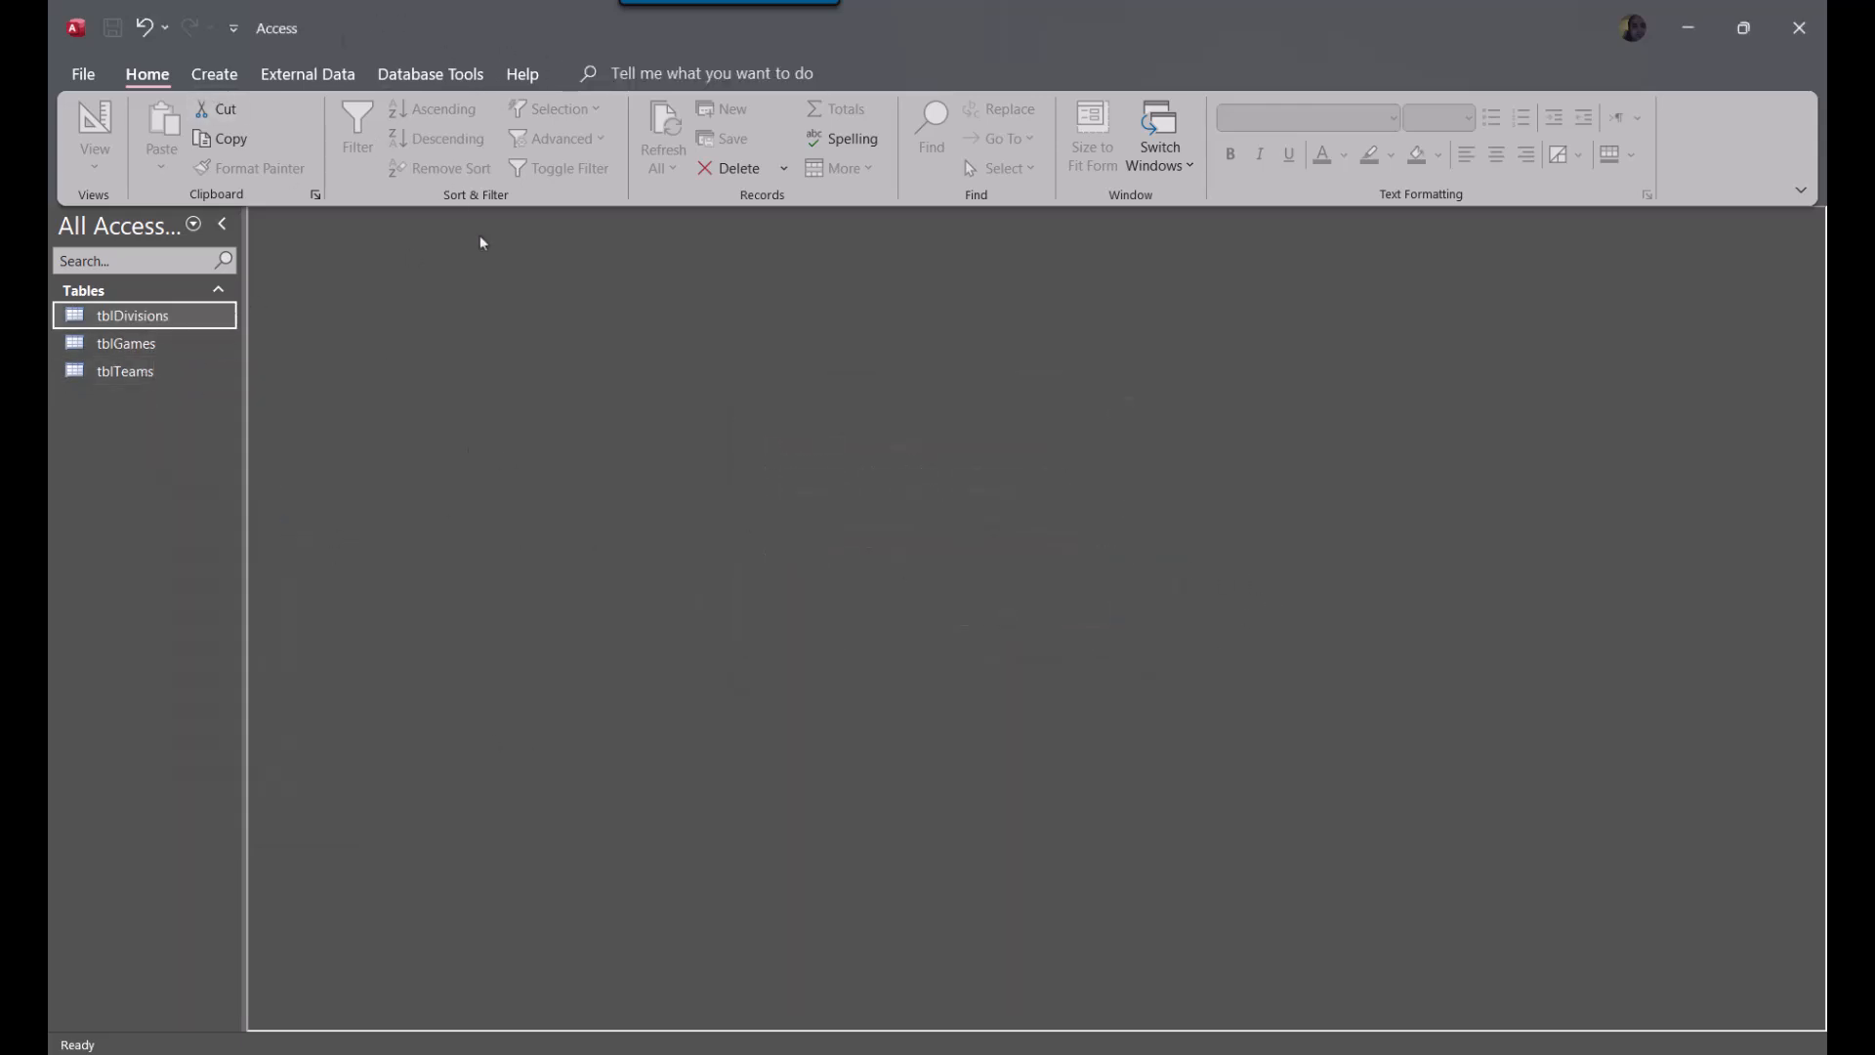
Create a new table in Design View with the fields ConferenceID and ConferenceName, keeping ConferenceName as Short Text
click(308, 74)
click(213, 75)
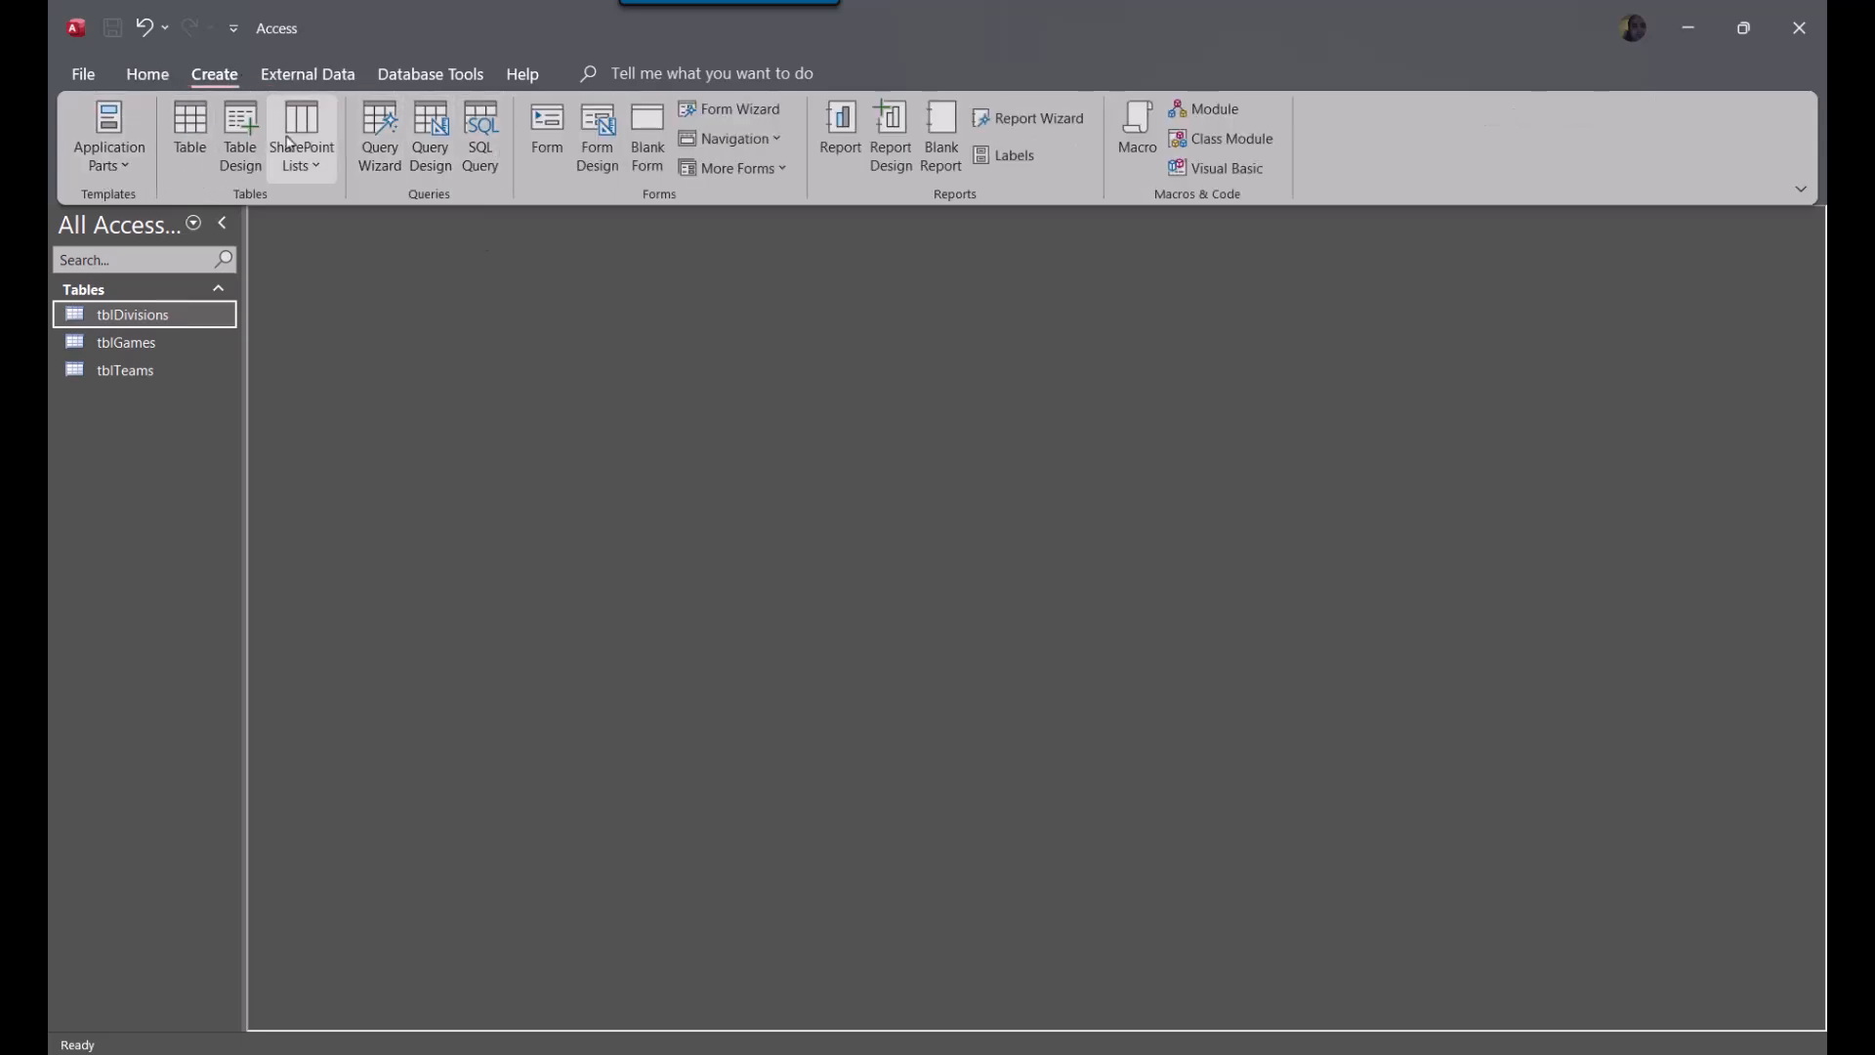
click(240, 136)
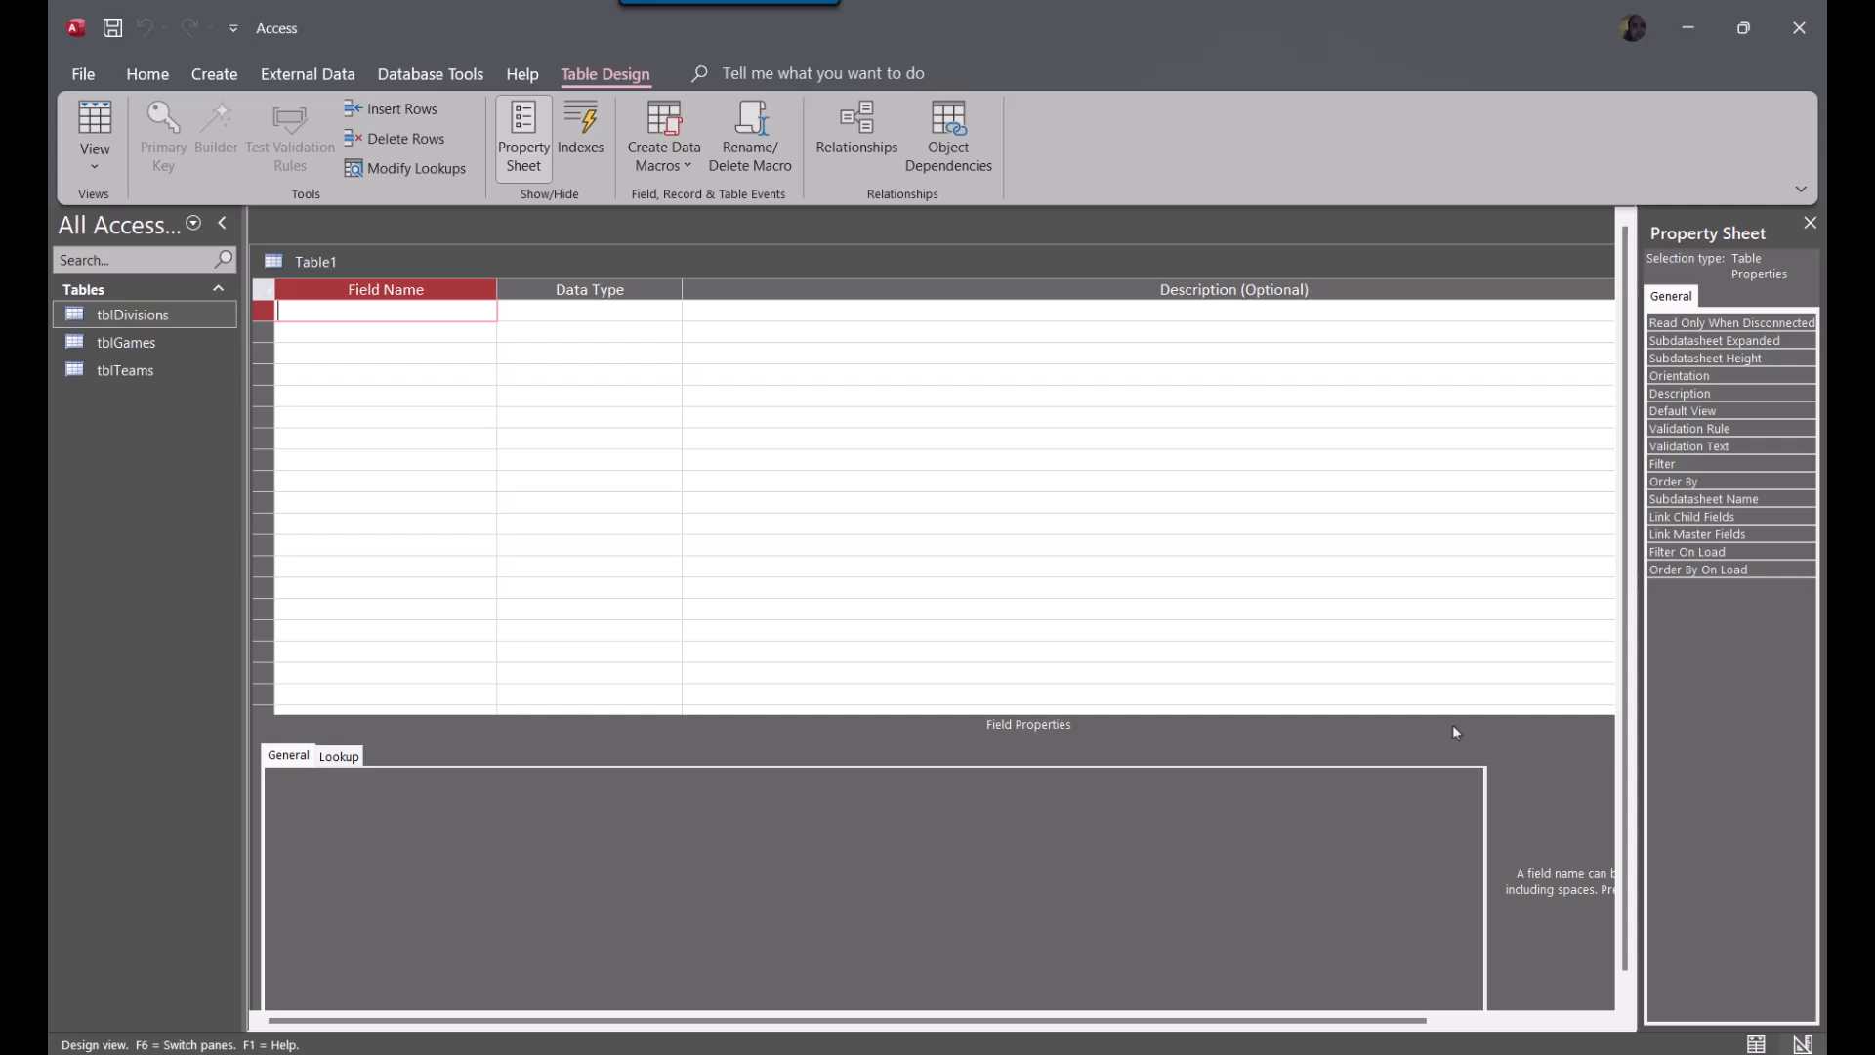
text(COachID)
key(BackSpace)
key(BackSpace)
key(BackSpace)
key(BackSpace)
key(BackSpace)
key(BackSpace)
key(BackSpace)
text(ConferenceID)
key(Down)
text(ConferenceName)
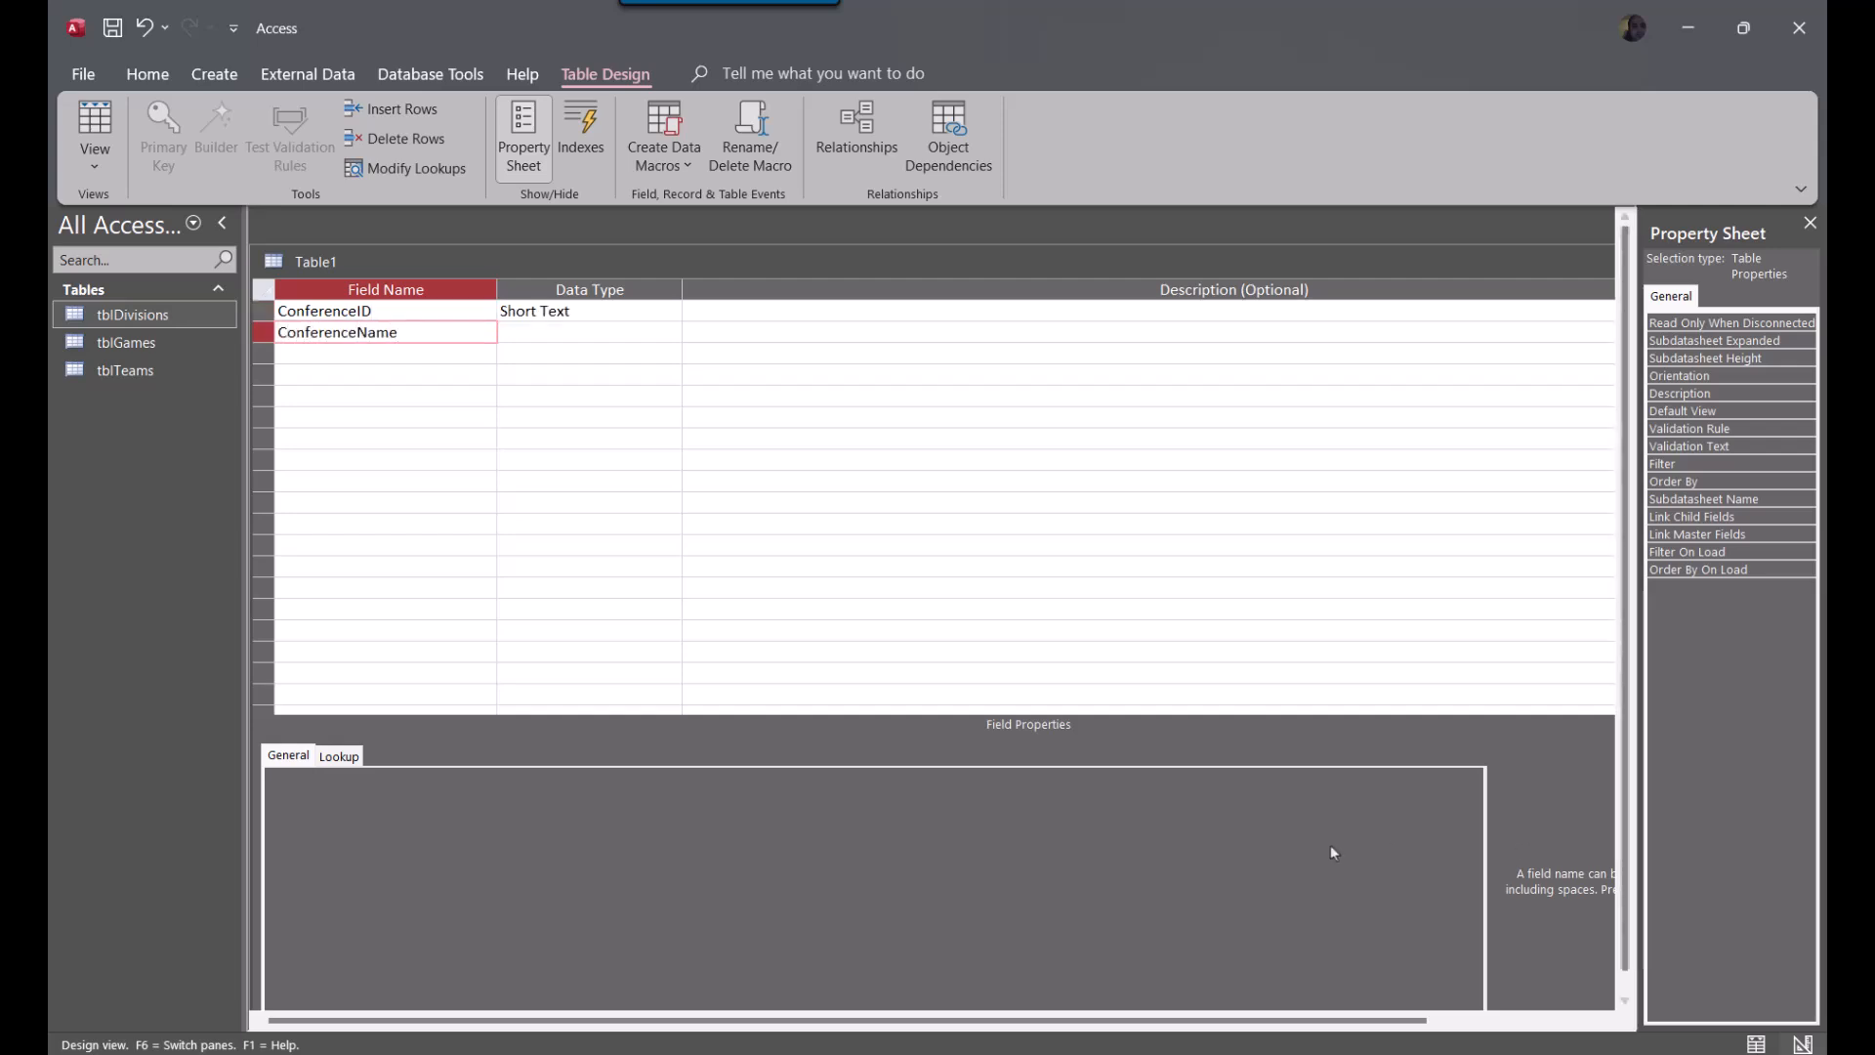
key(Tab)
Set the ConferenceID field's data type to AutoNumber
click(606, 312)
text(autoNumber)
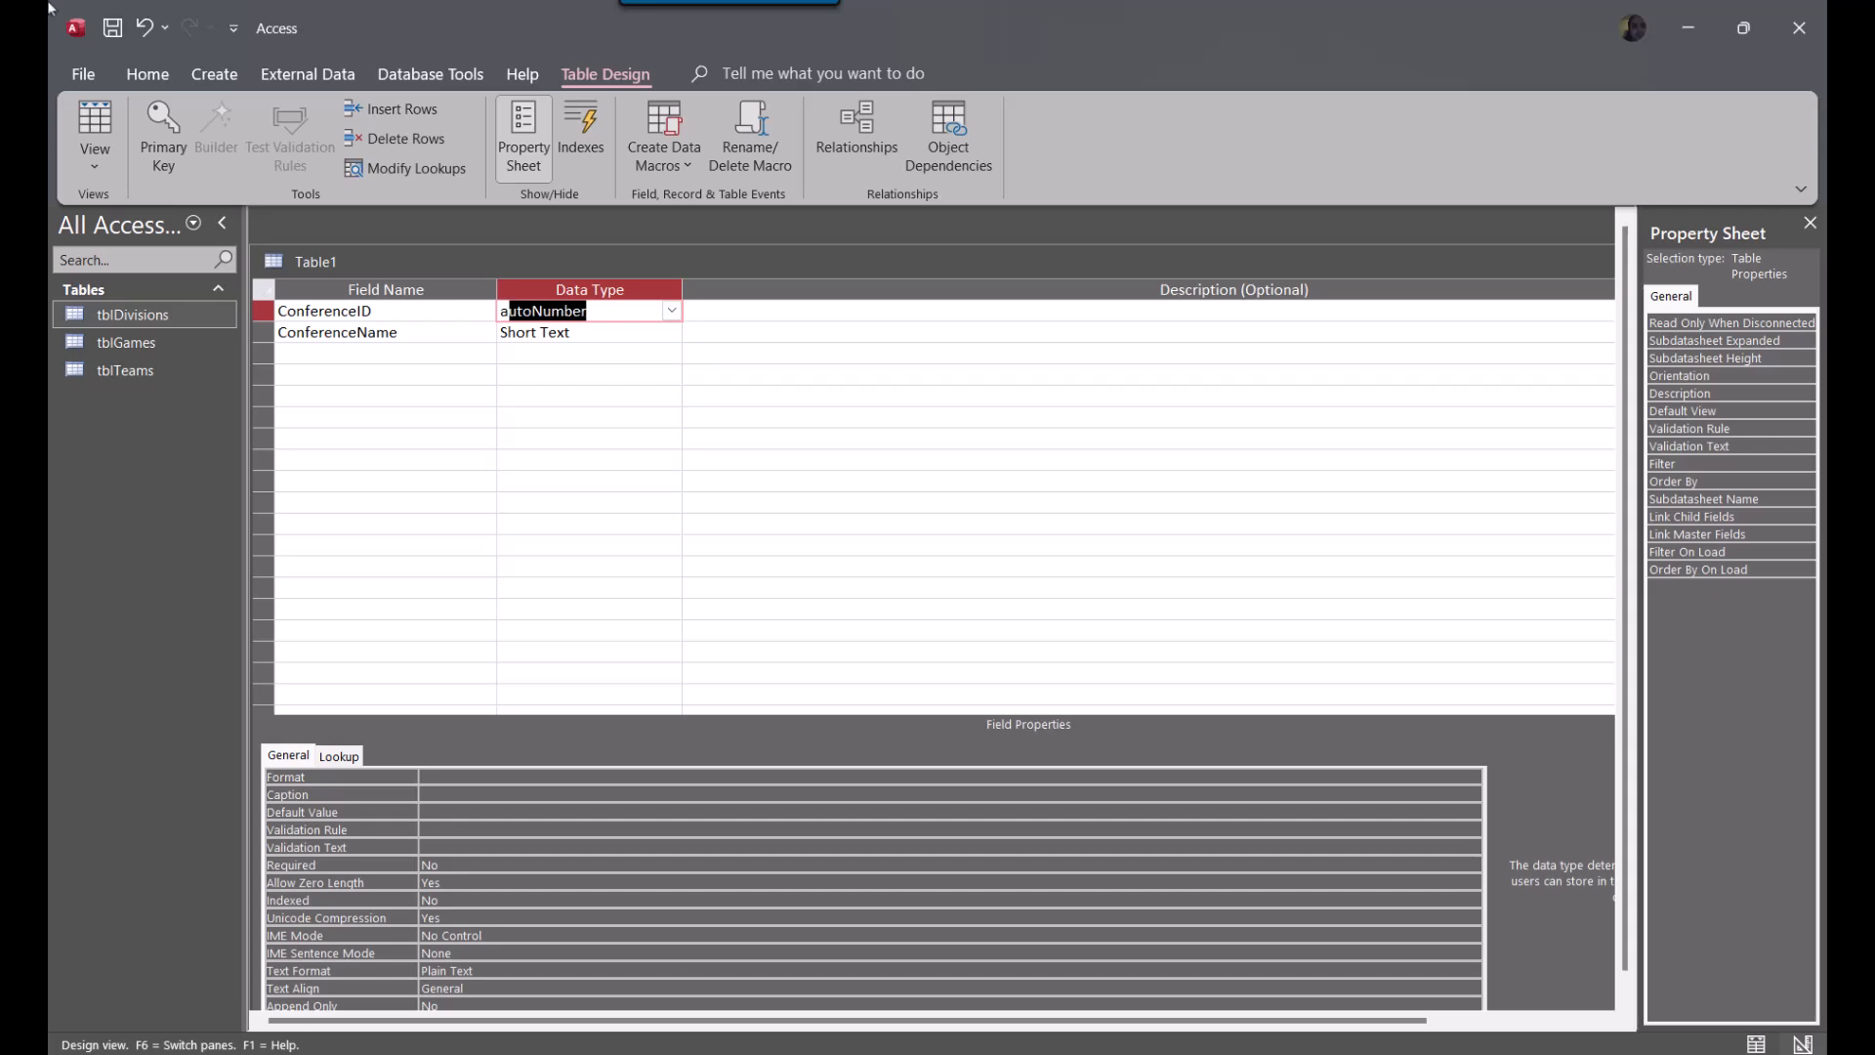
key(Tab)
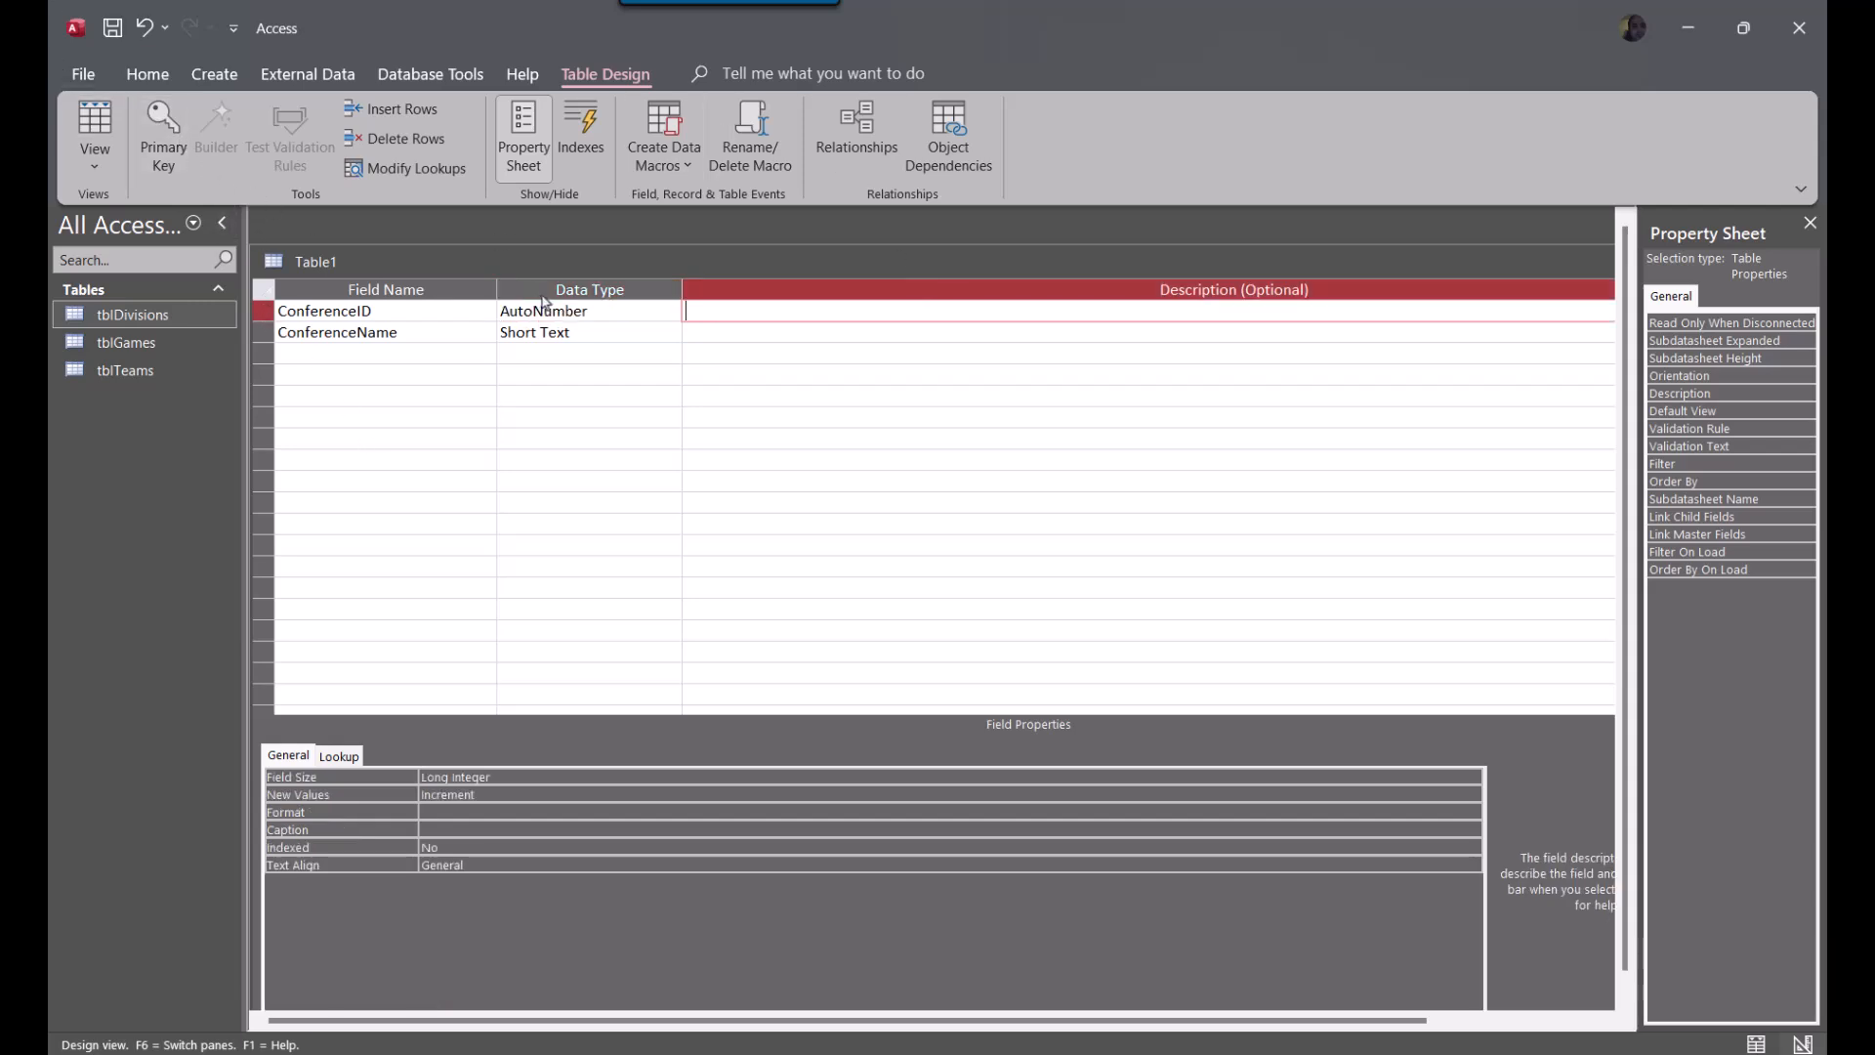
Close the new table, saving it as tblConferences and letting Access create the primary key
double_click(1354, 259)
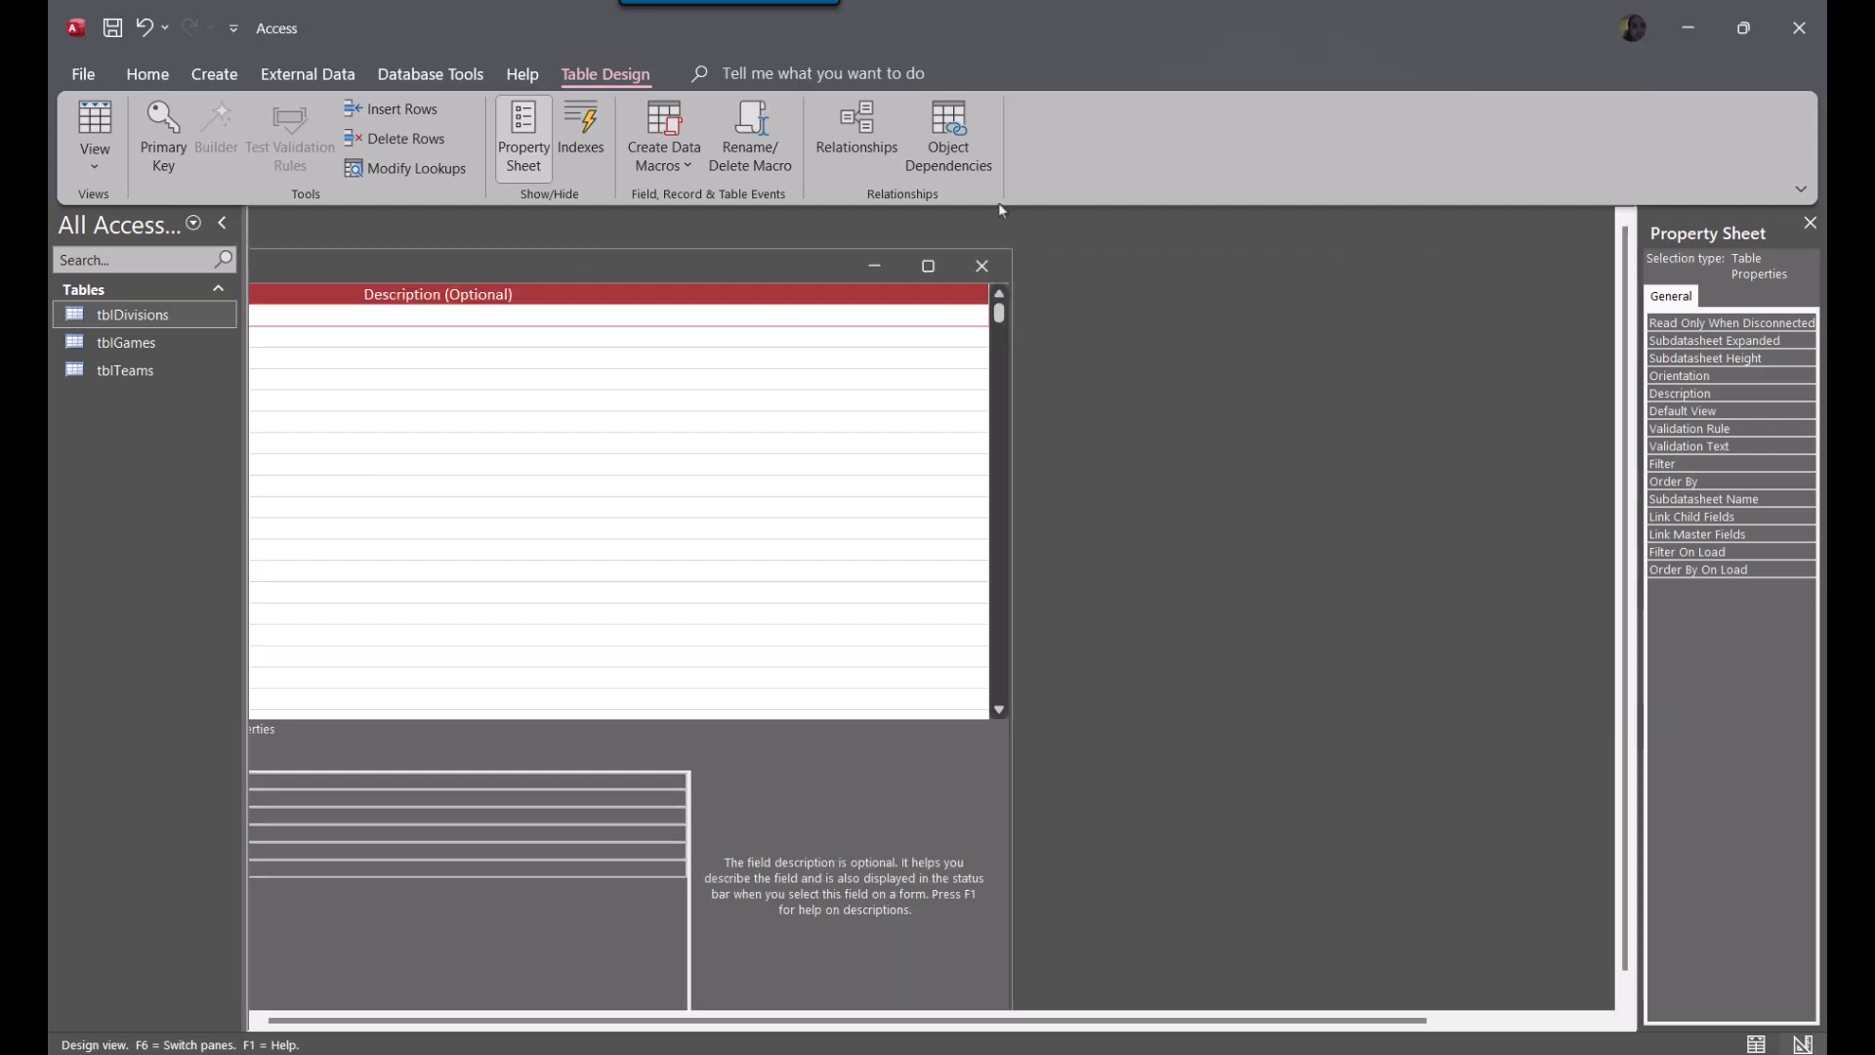
click(983, 262)
click(915, 590)
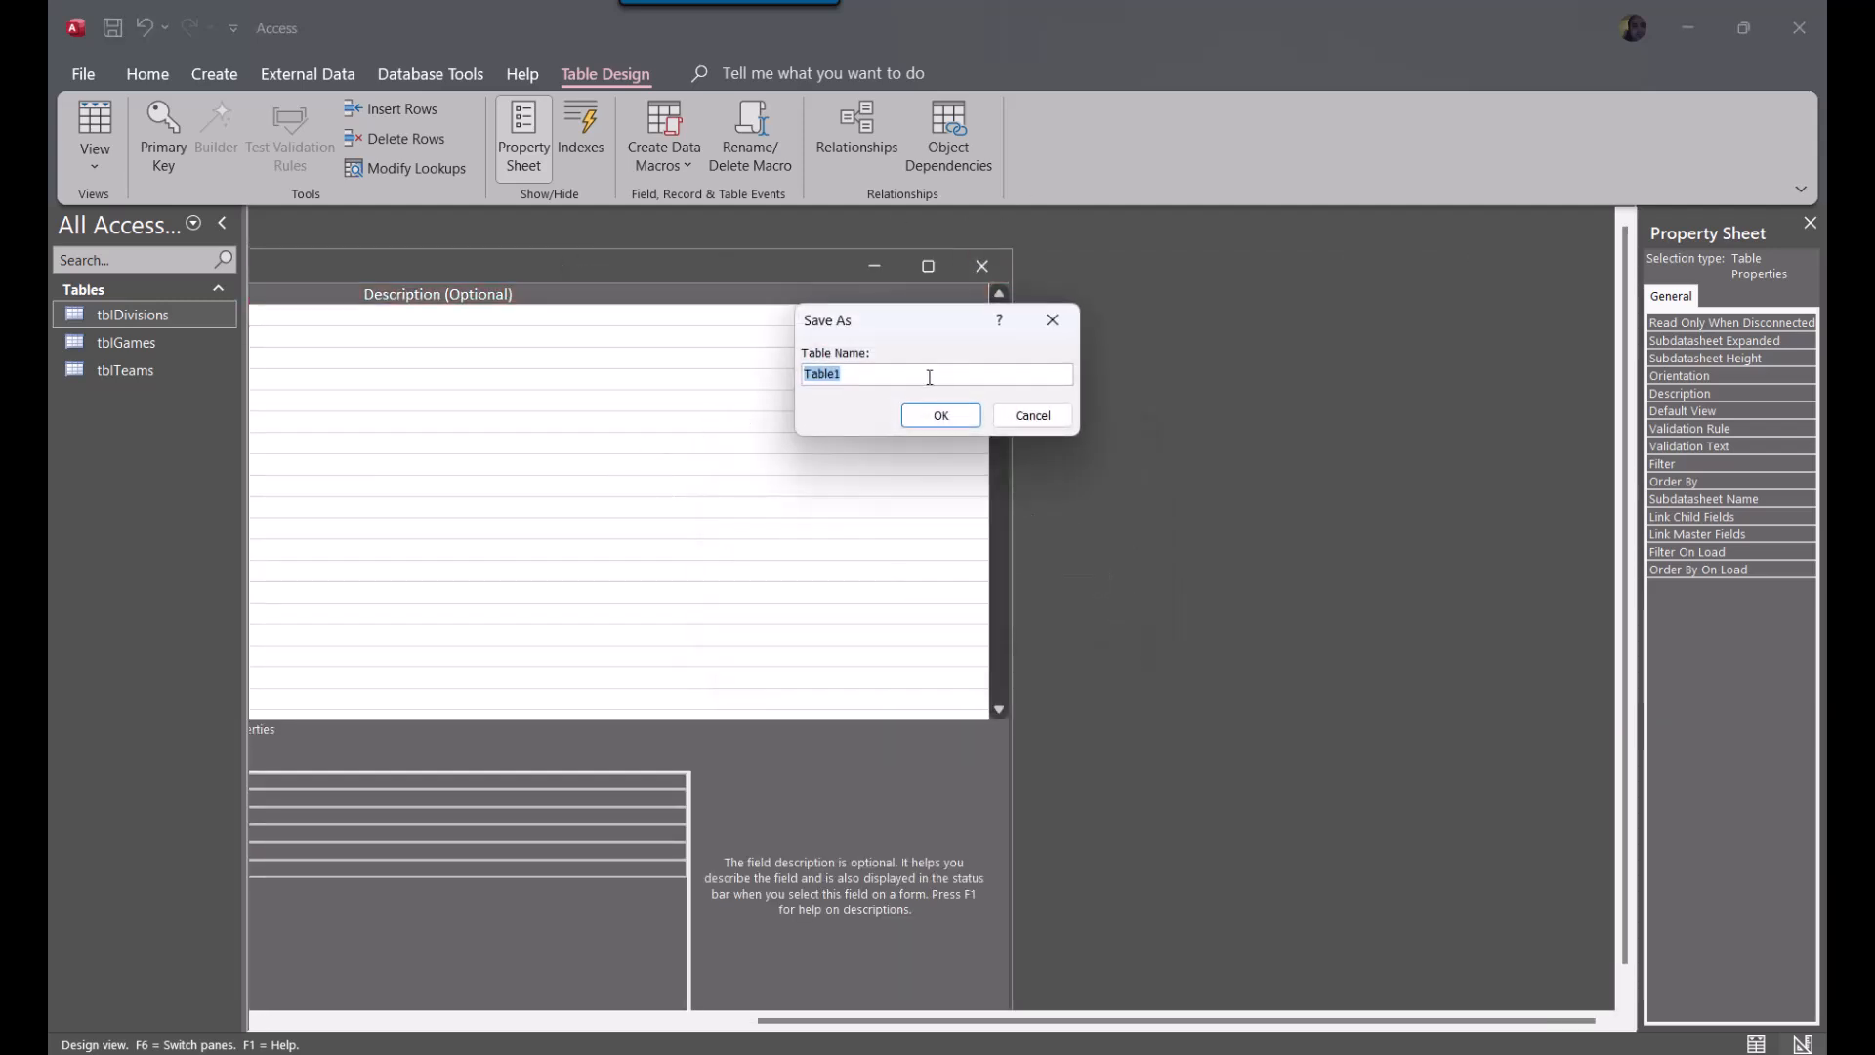
text(tblConferences)
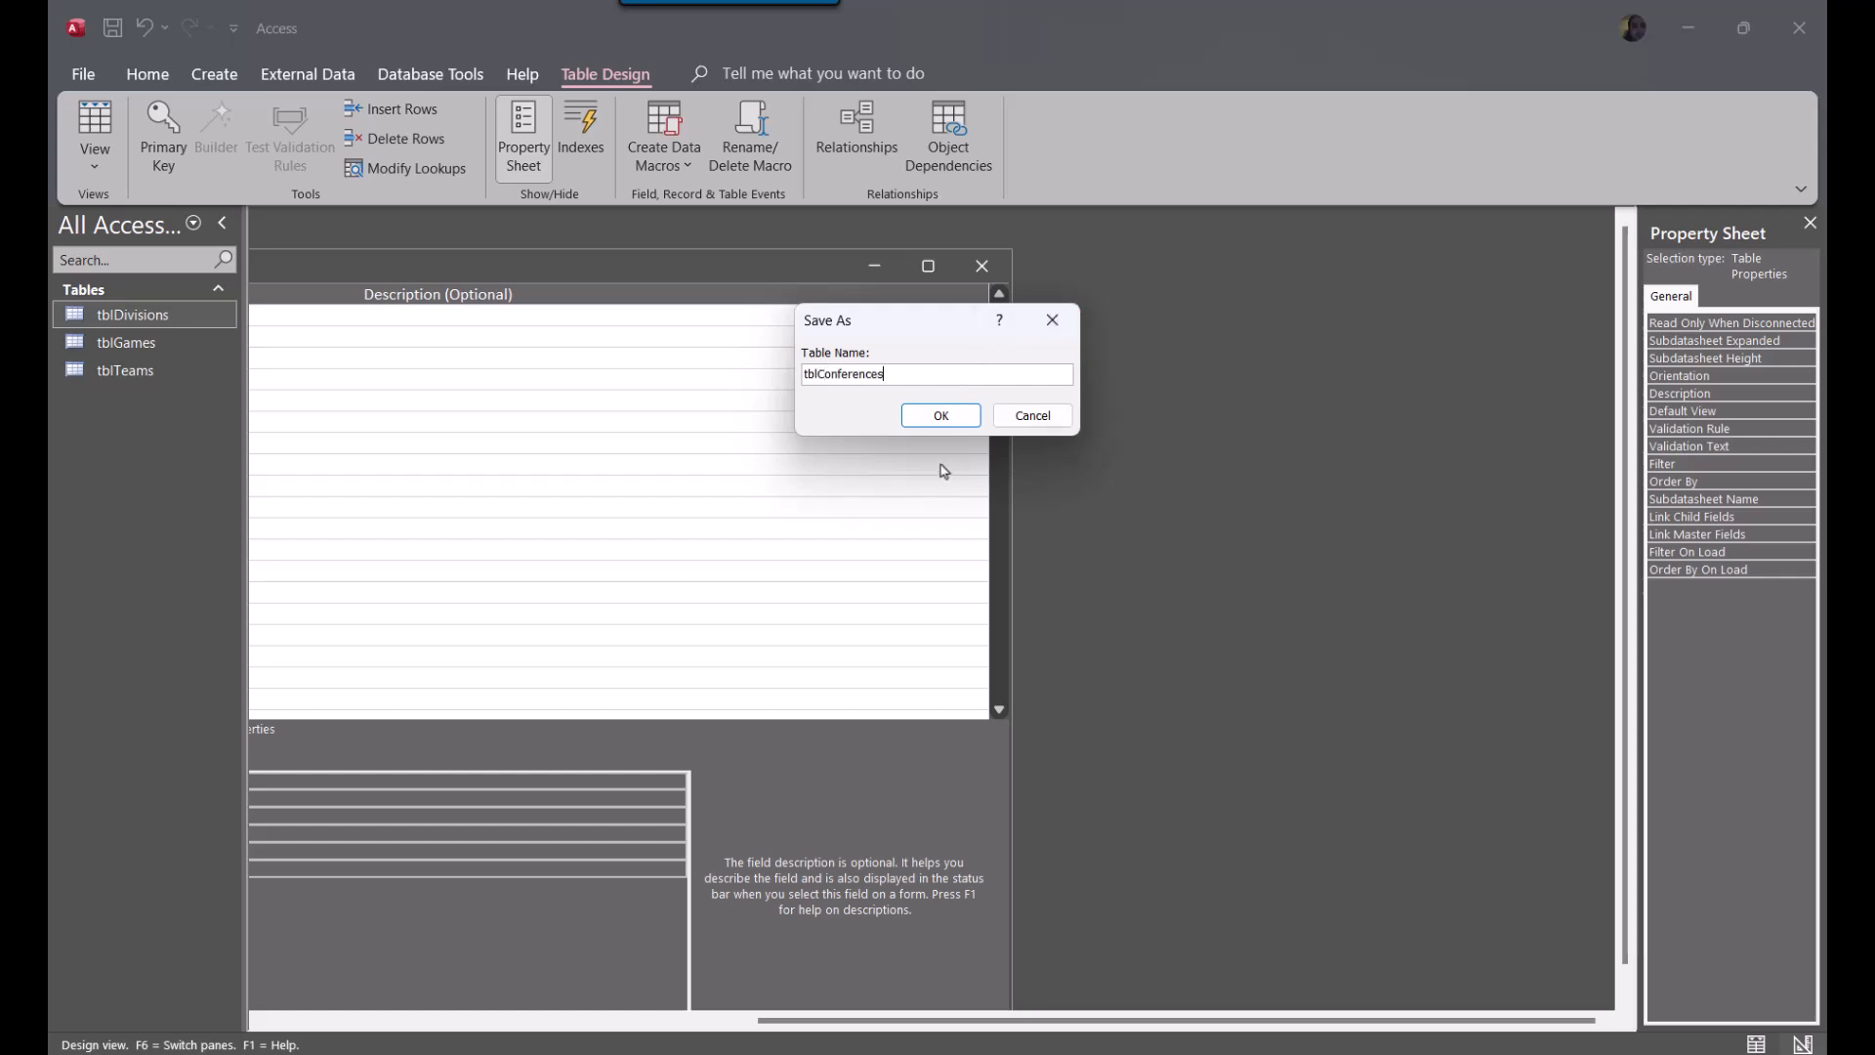
click(931, 416)
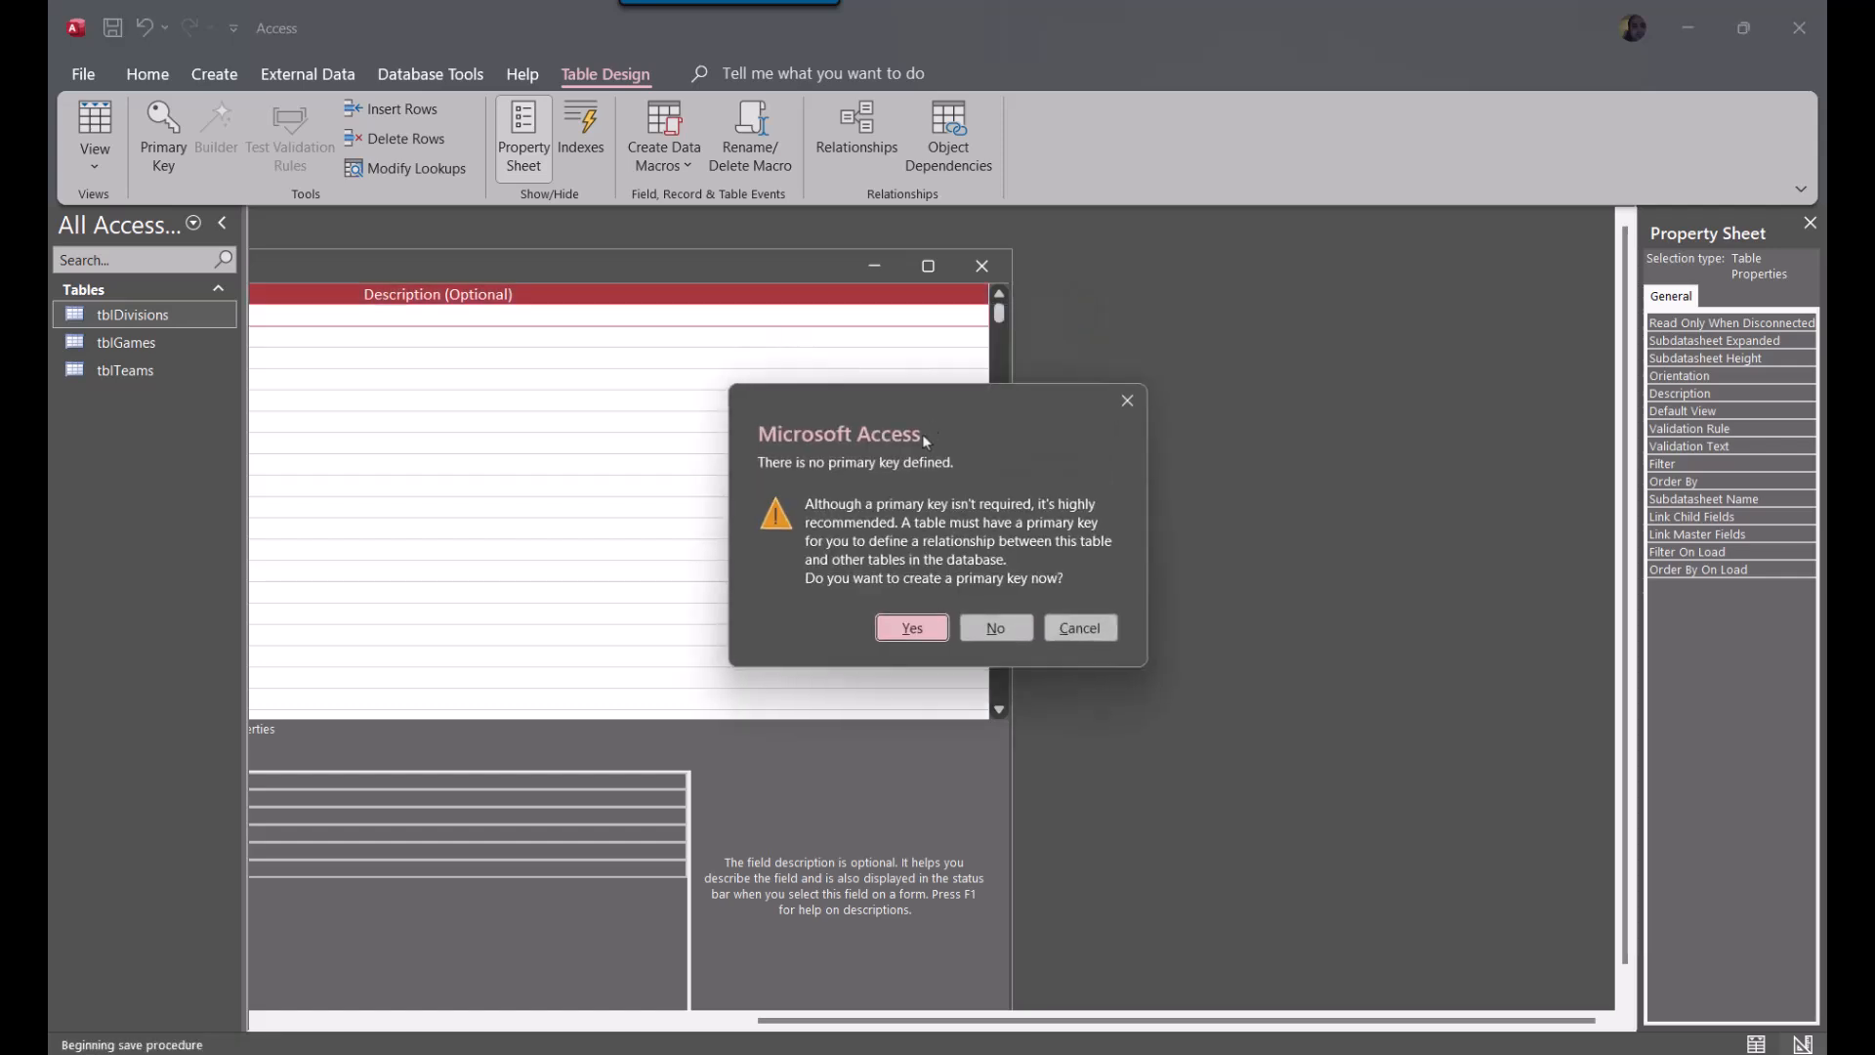
click(912, 630)
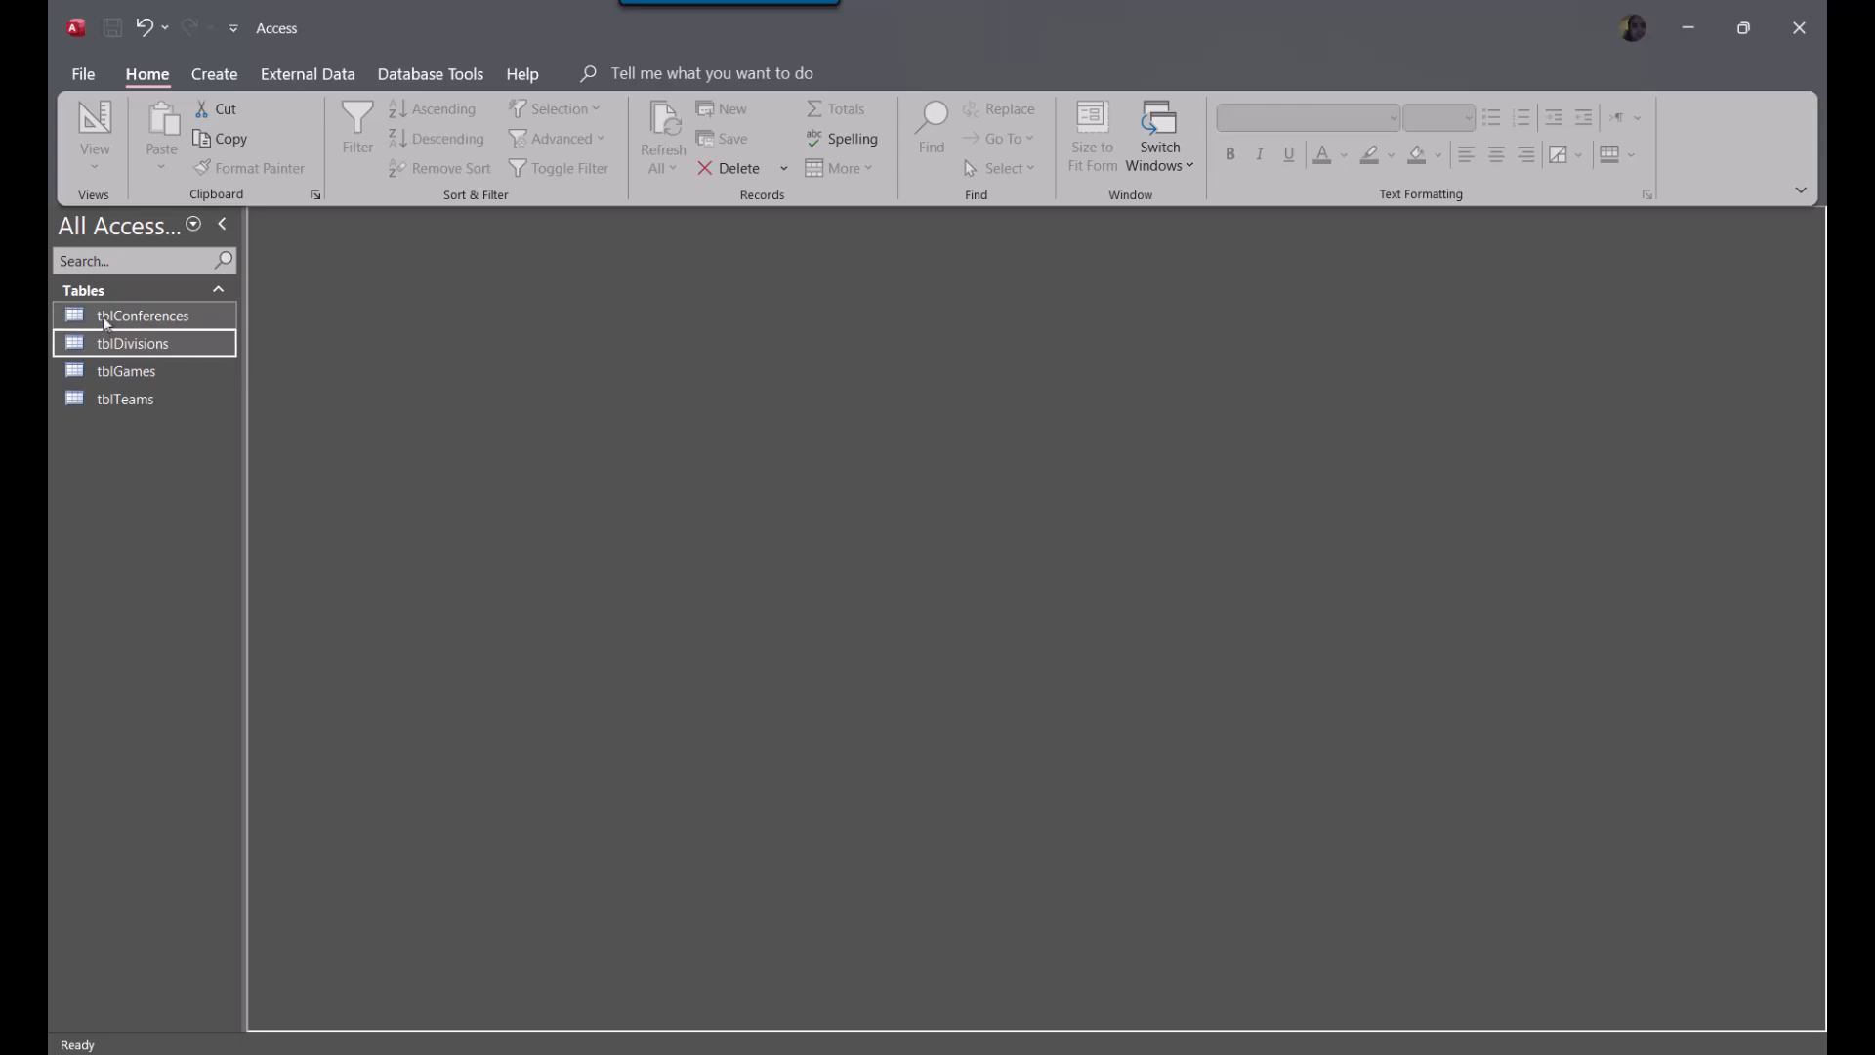
Open tblConferences, fit the ConferenceID column to its heading, and close the table with the layout saved
double_click(108, 317)
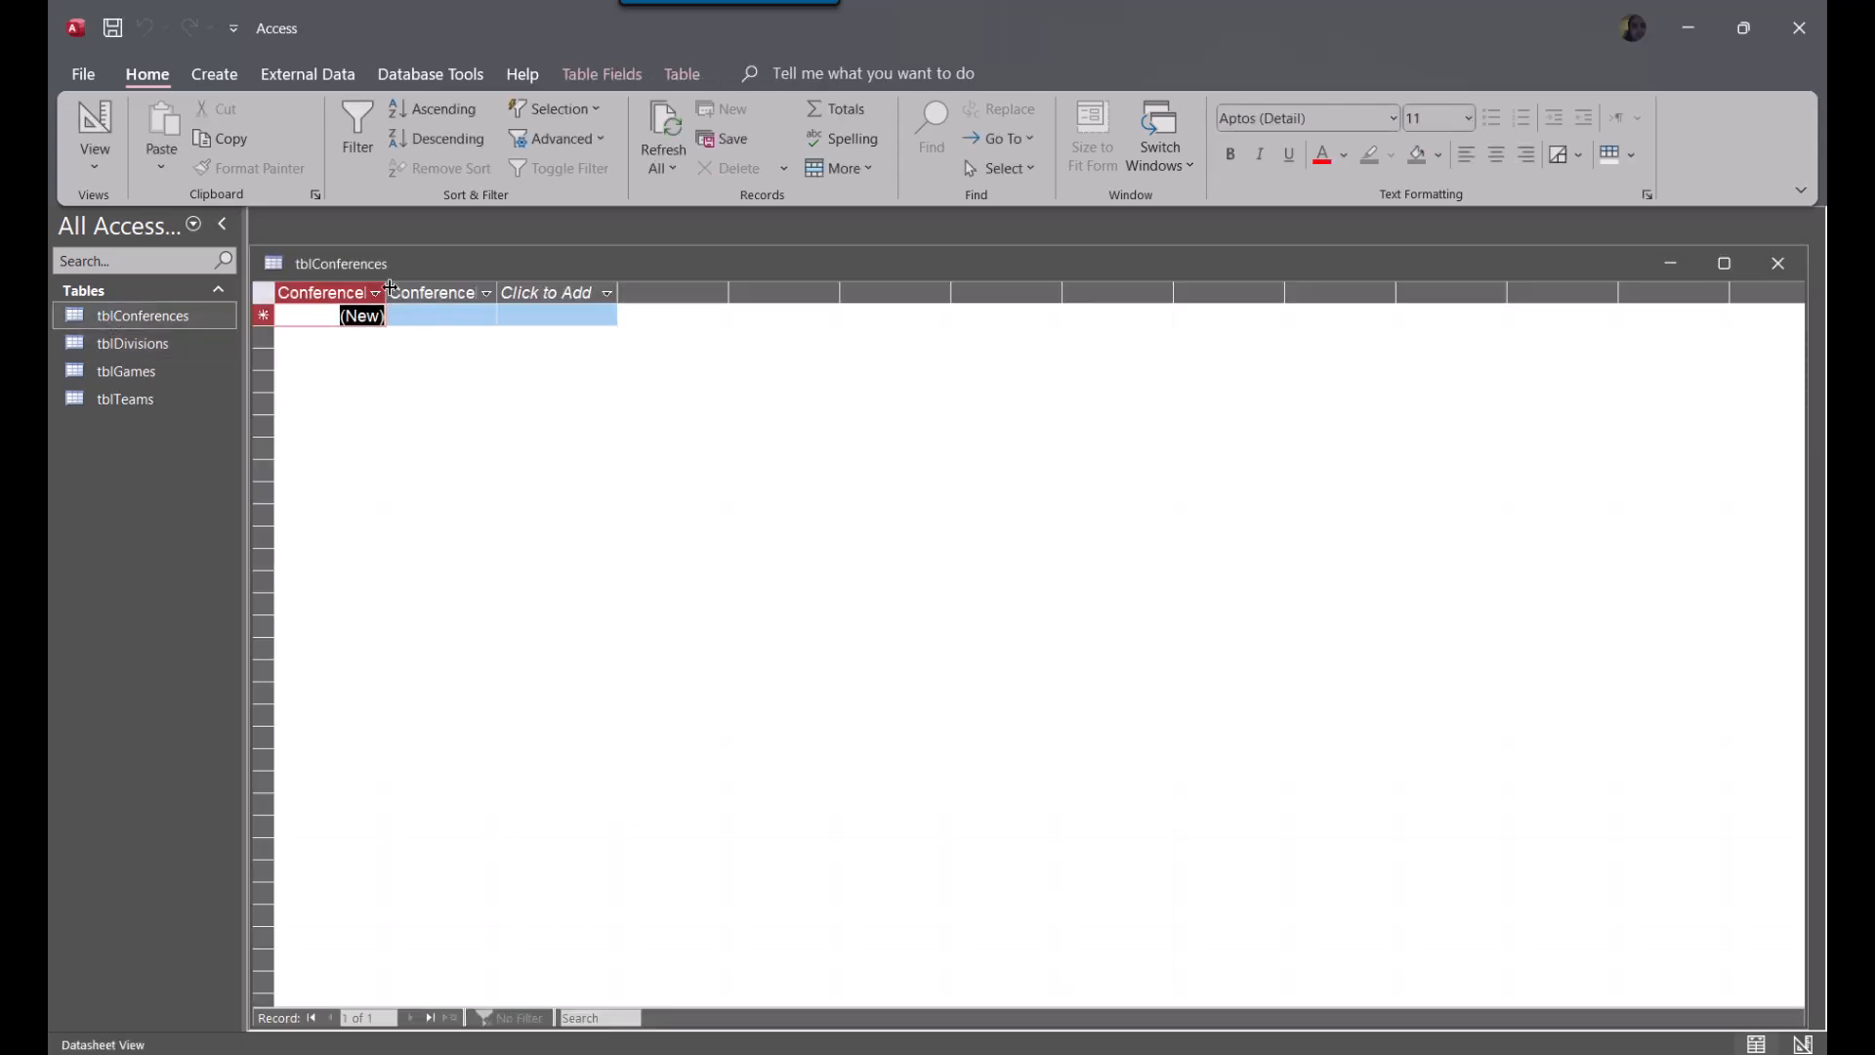
double_click(387, 292)
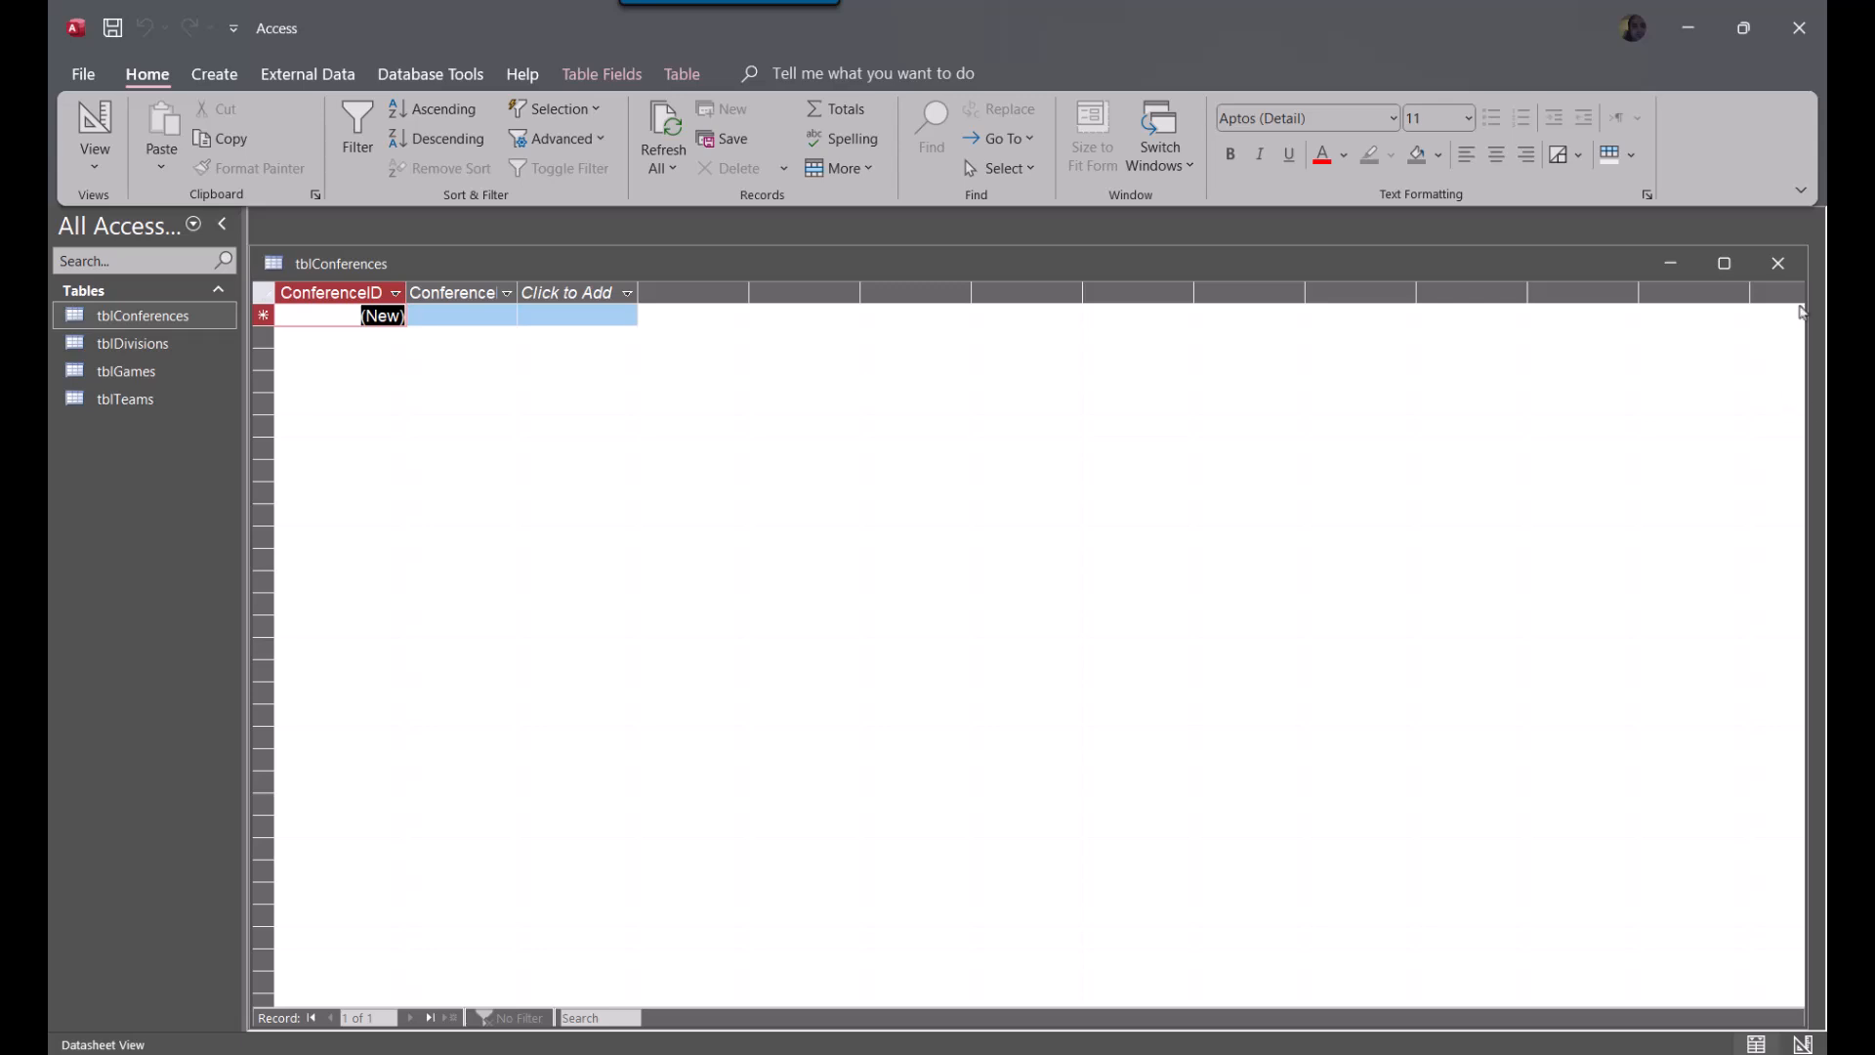
click(1777, 263)
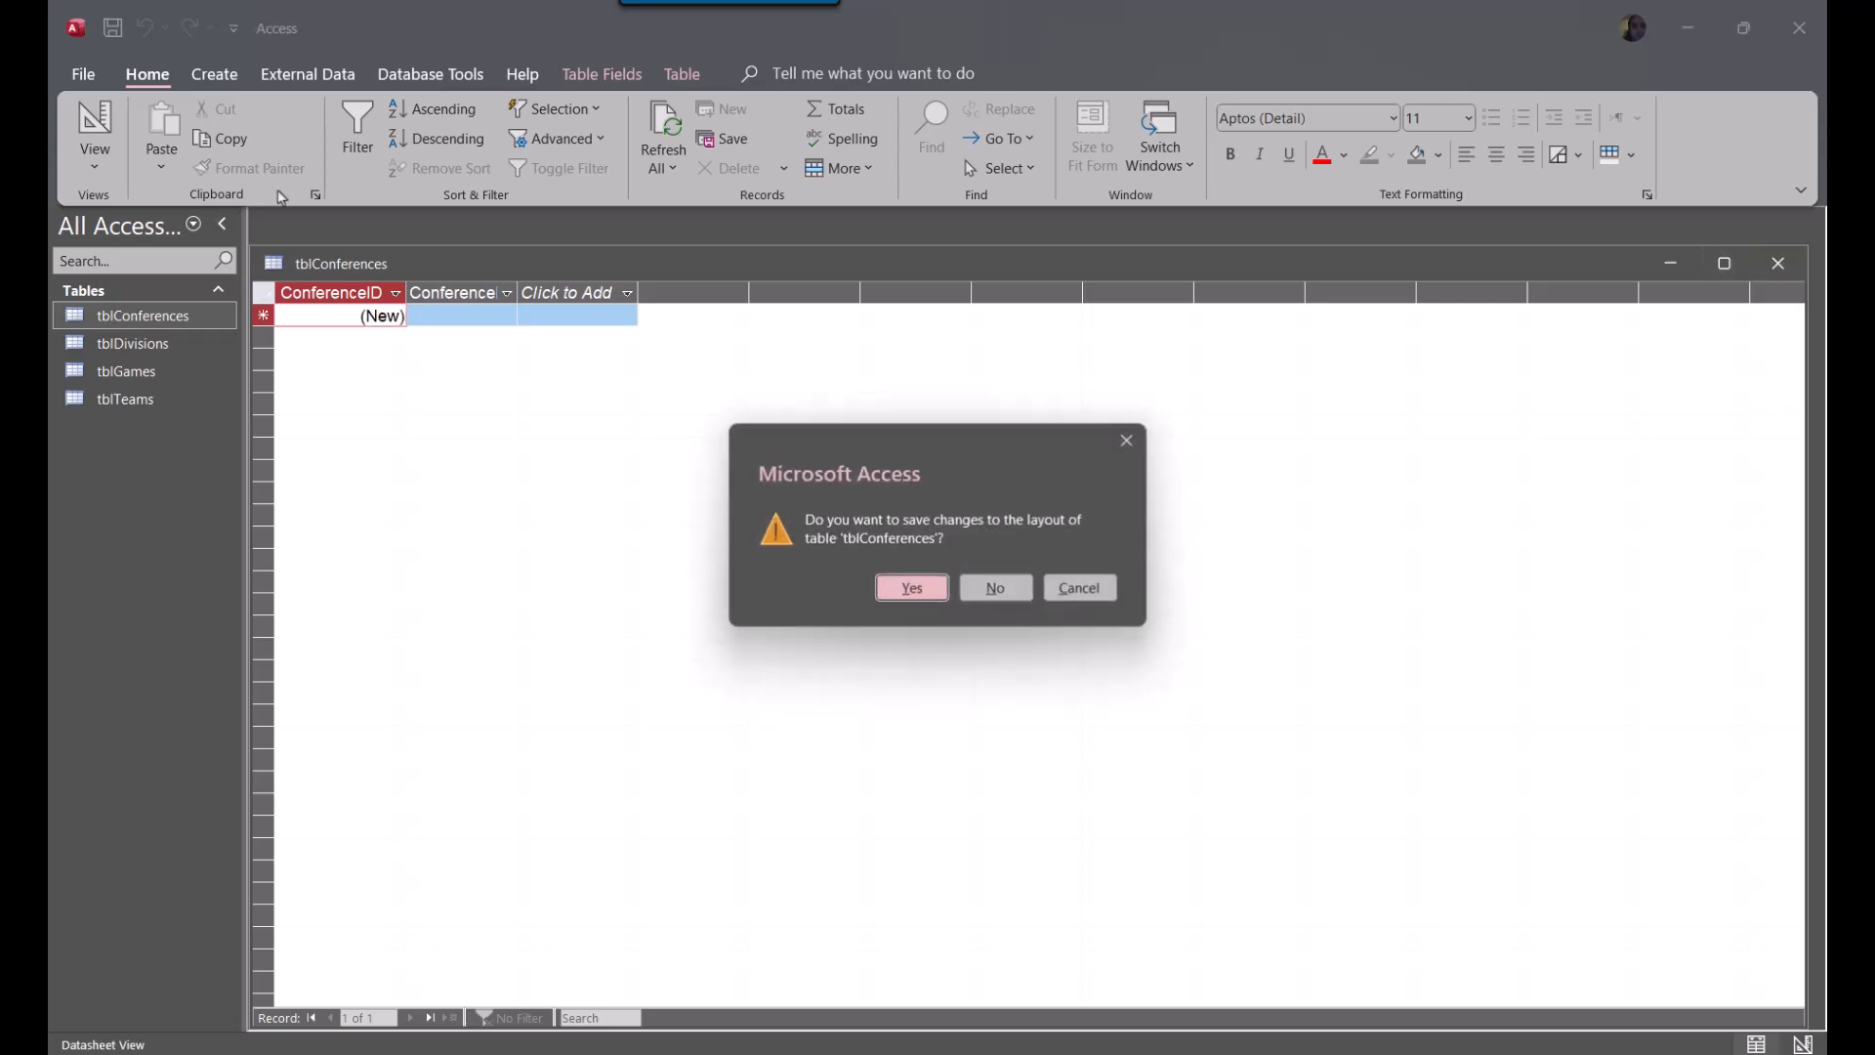
click(912, 587)
Relate ConferenceID in tblConferences to ConferenceID in tblDivisions with referential integrity enforced, and close the Relationships window
click(308, 74)
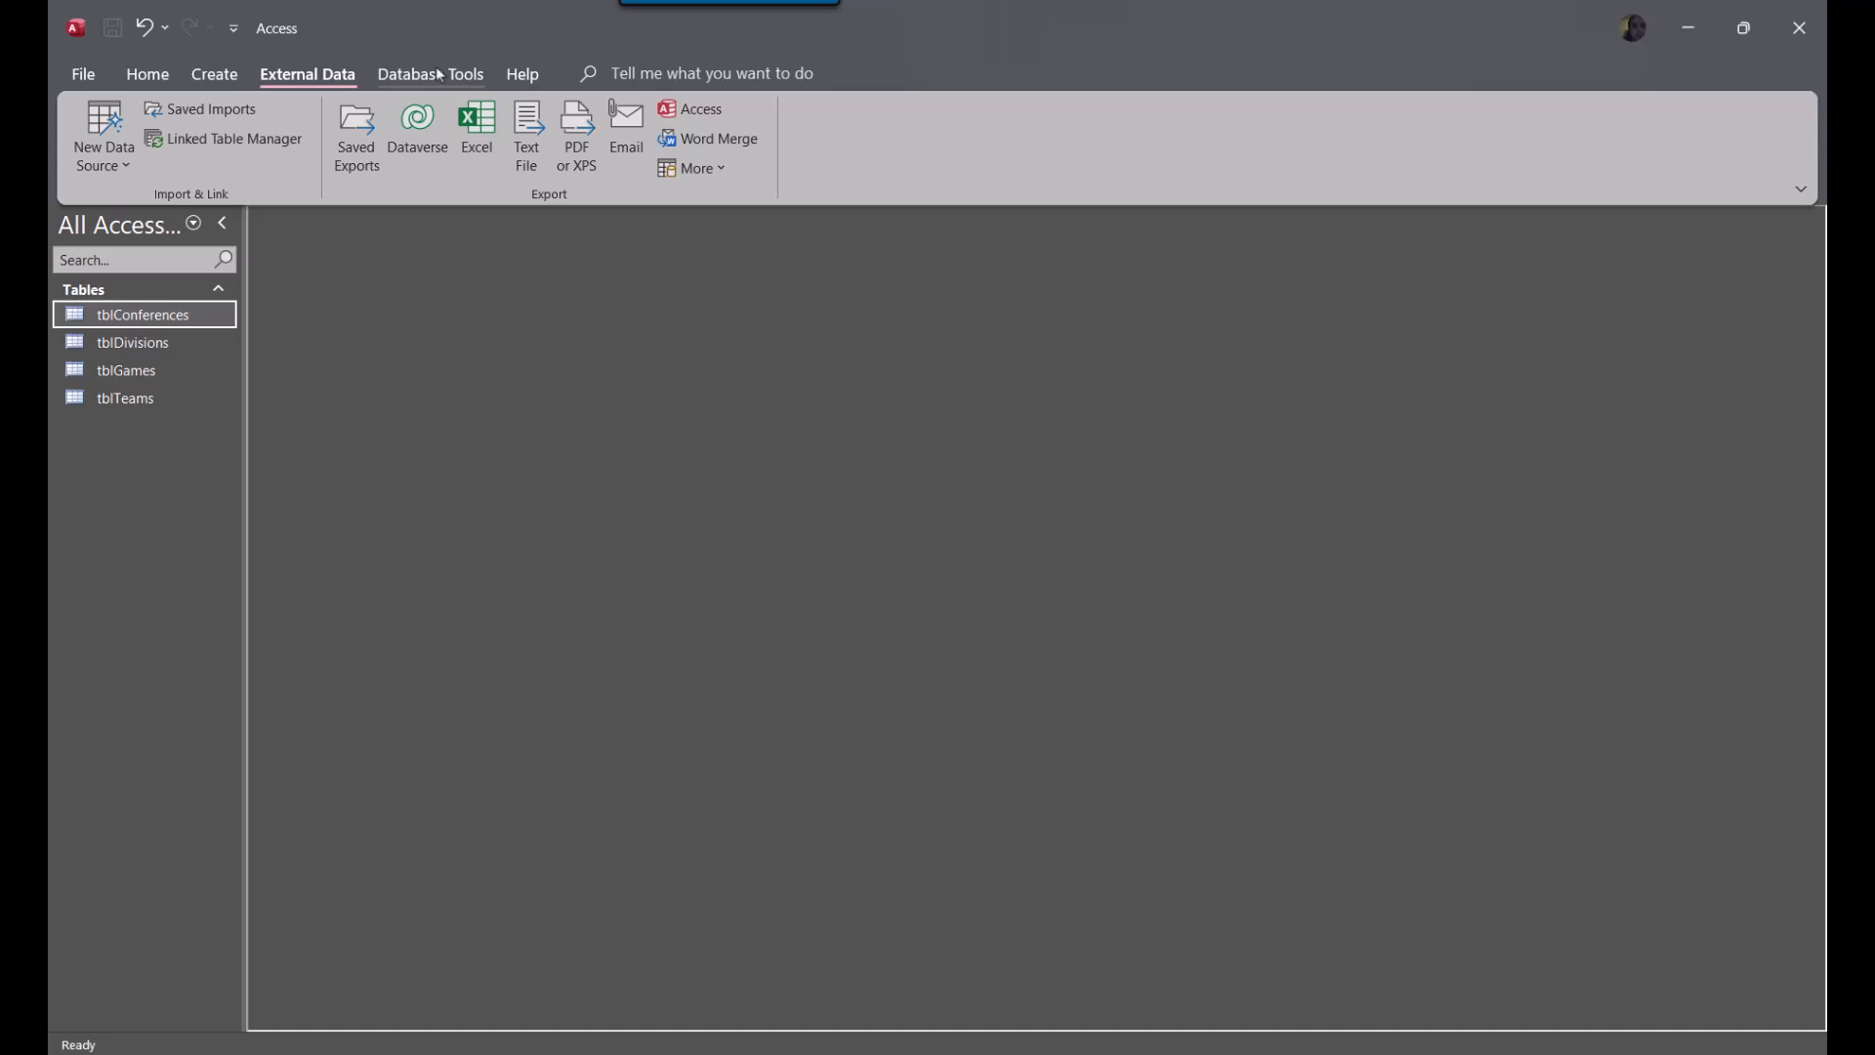
click(436, 76)
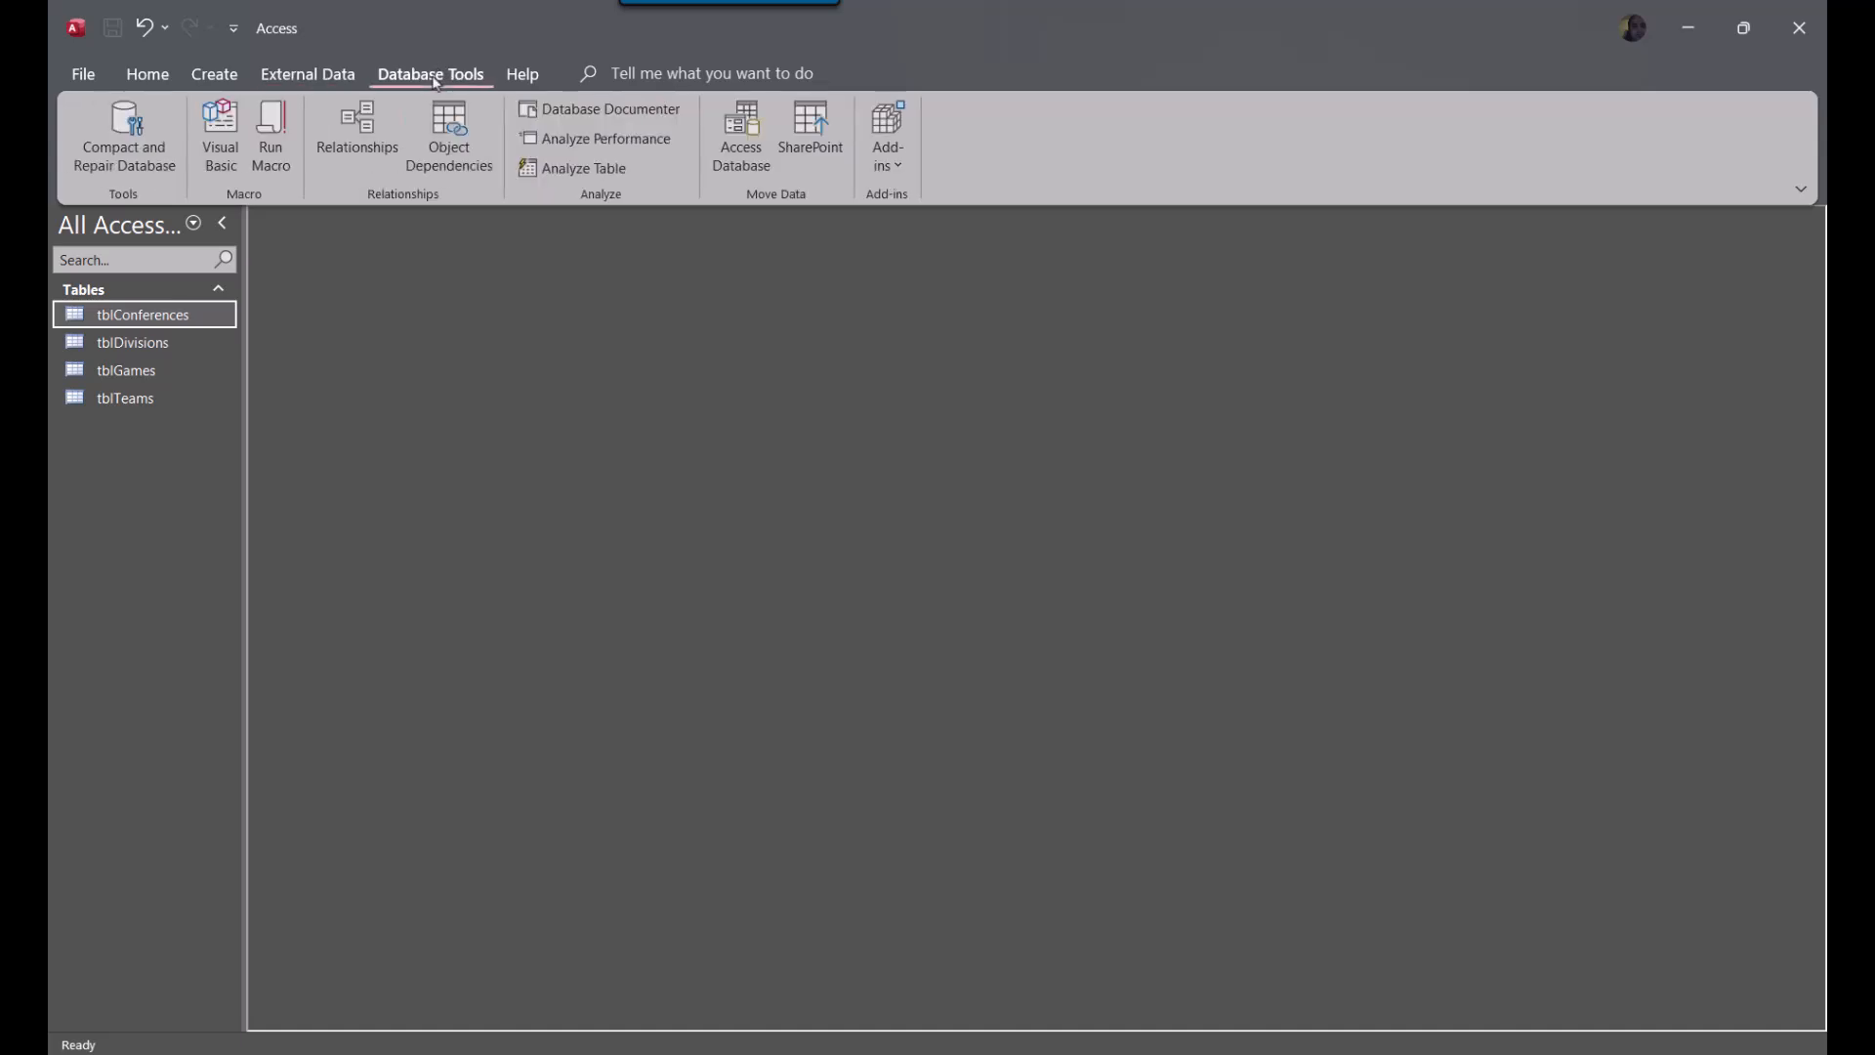
click(357, 135)
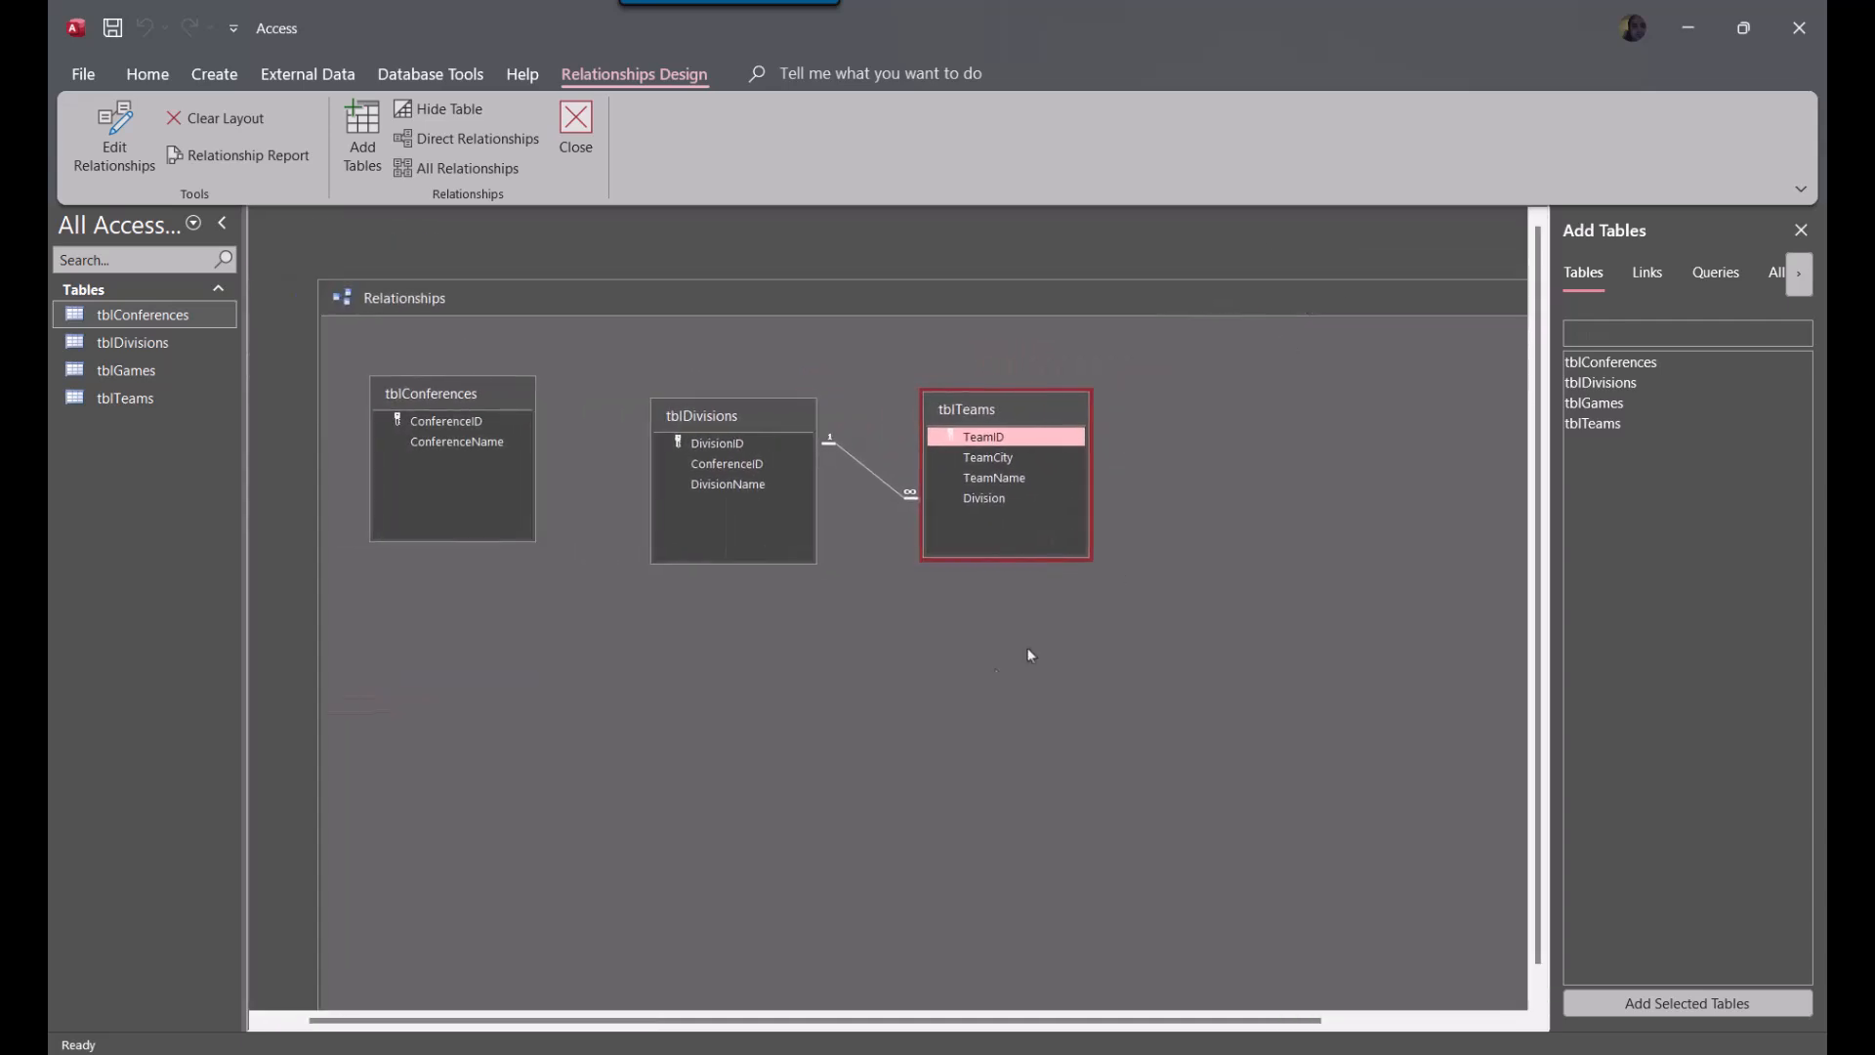
click(427, 431)
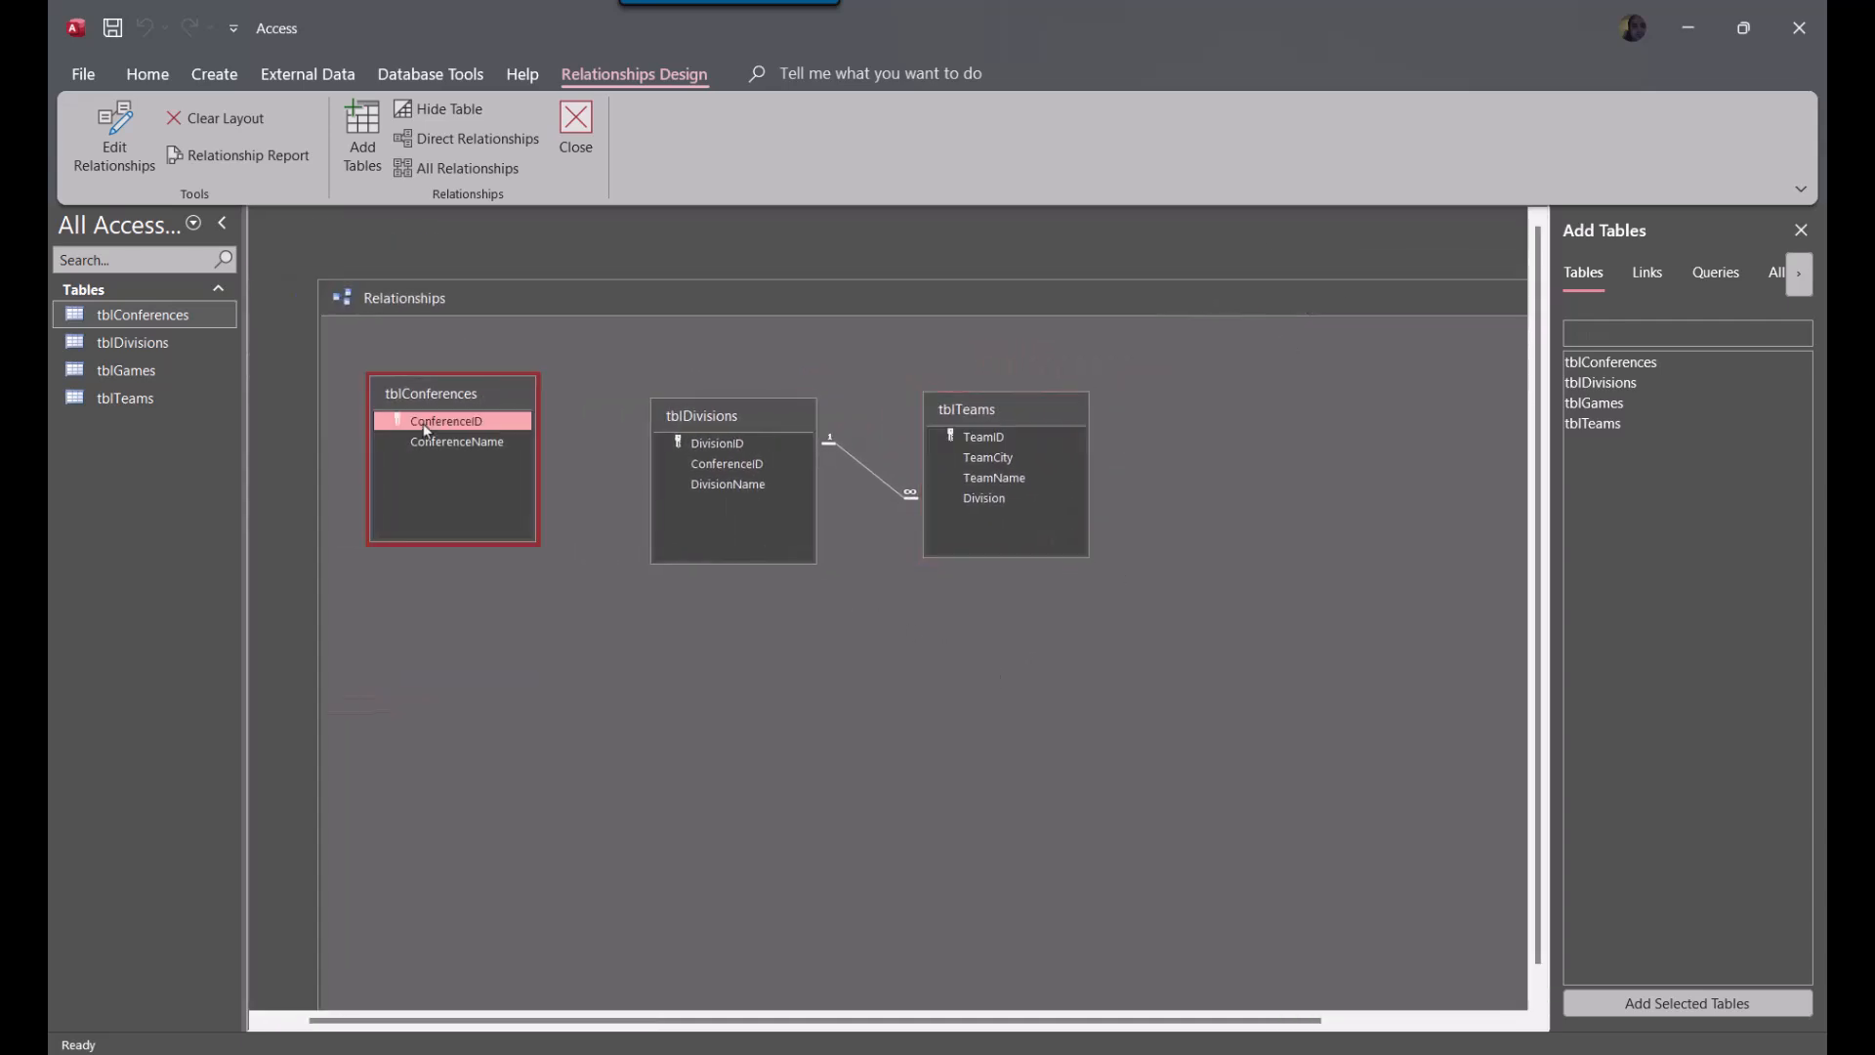
drag(425, 429, 761, 487)
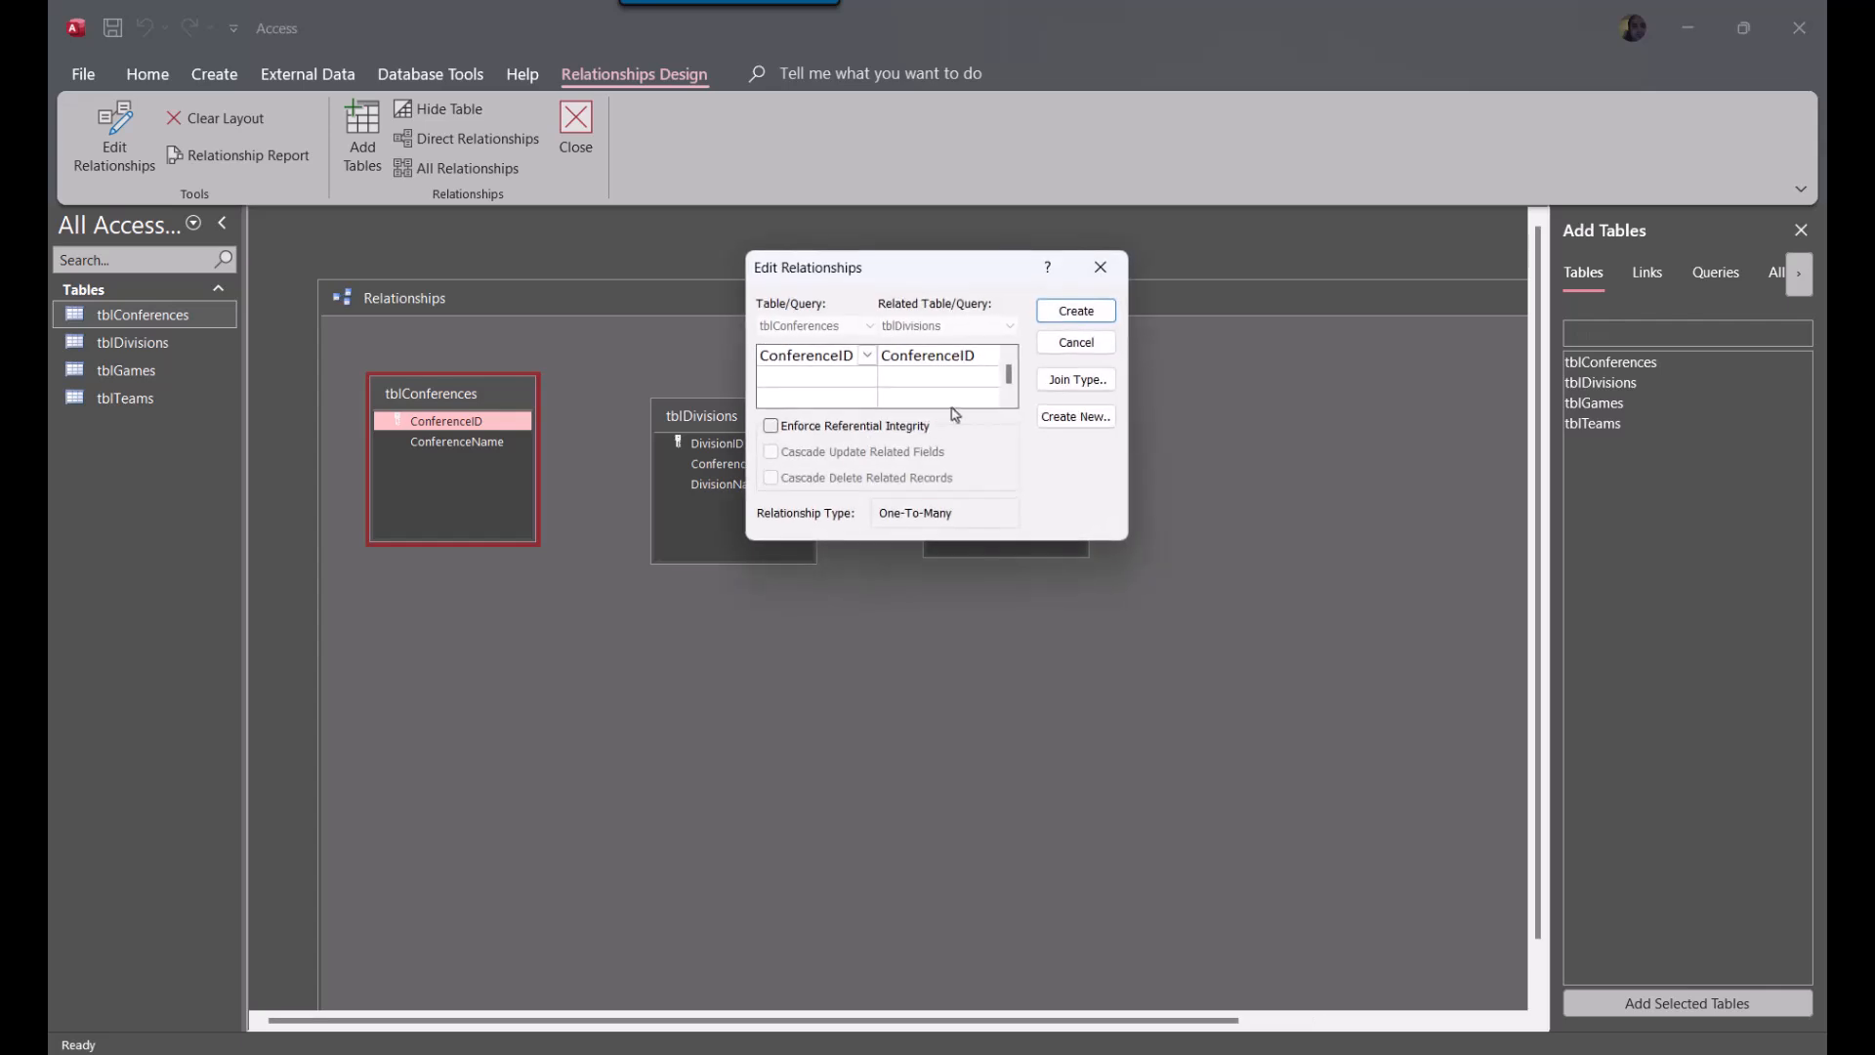
click(821, 428)
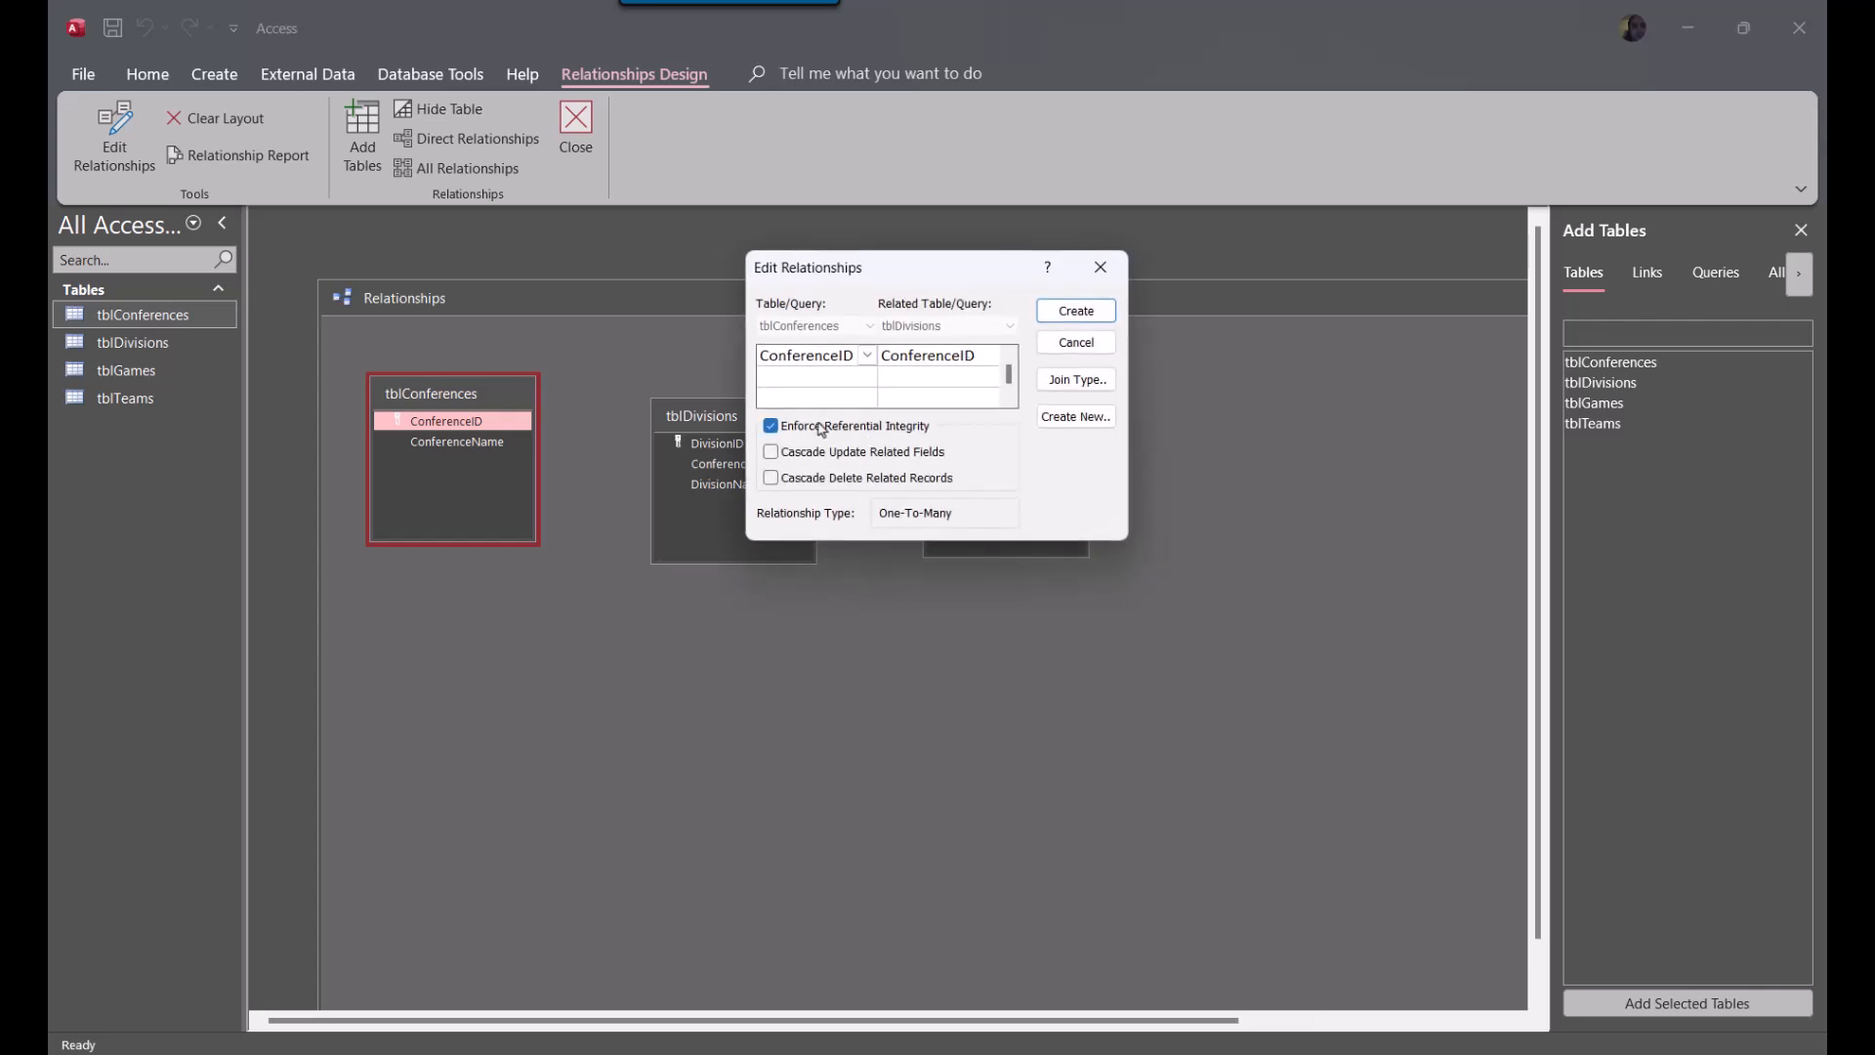
click(1076, 310)
drag(1359, 296, 731, 334)
click(1222, 335)
click(873, 600)
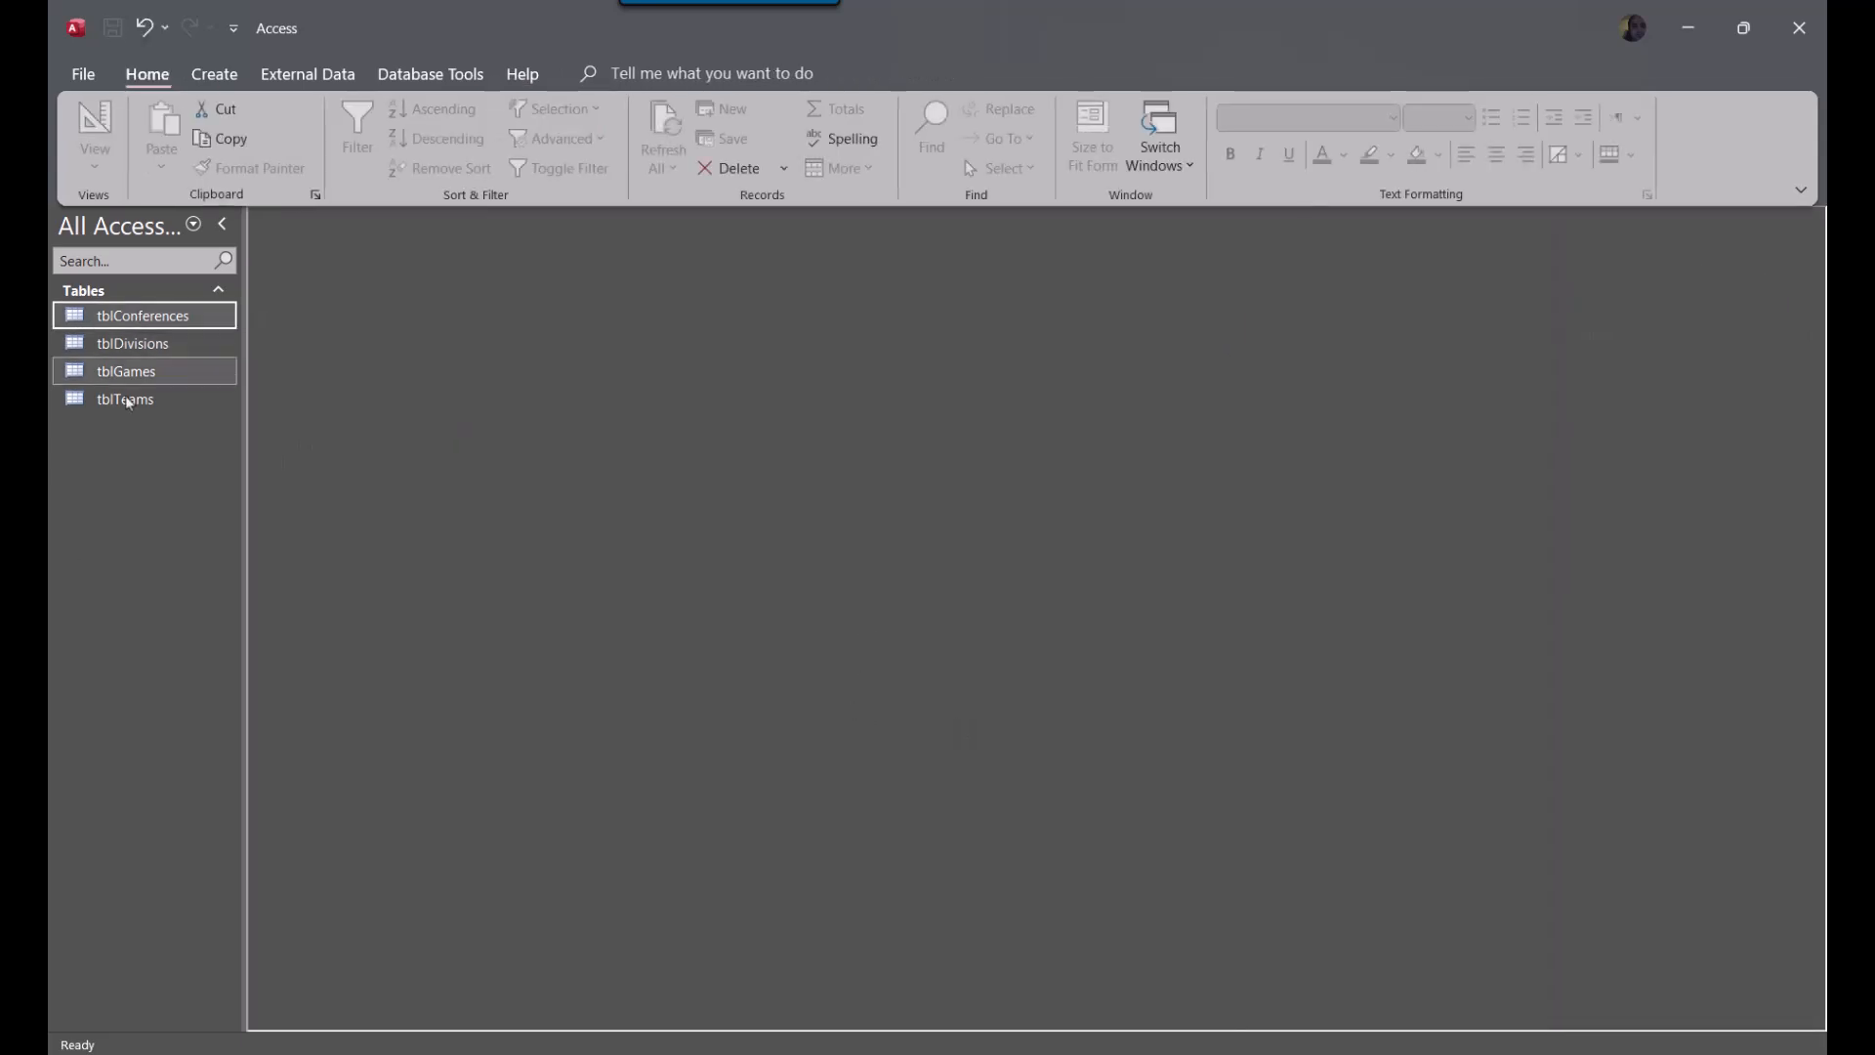
Add the conferences Eastern and Western as records in tblConferences, and close the table
double_click(147, 316)
click(464, 314)
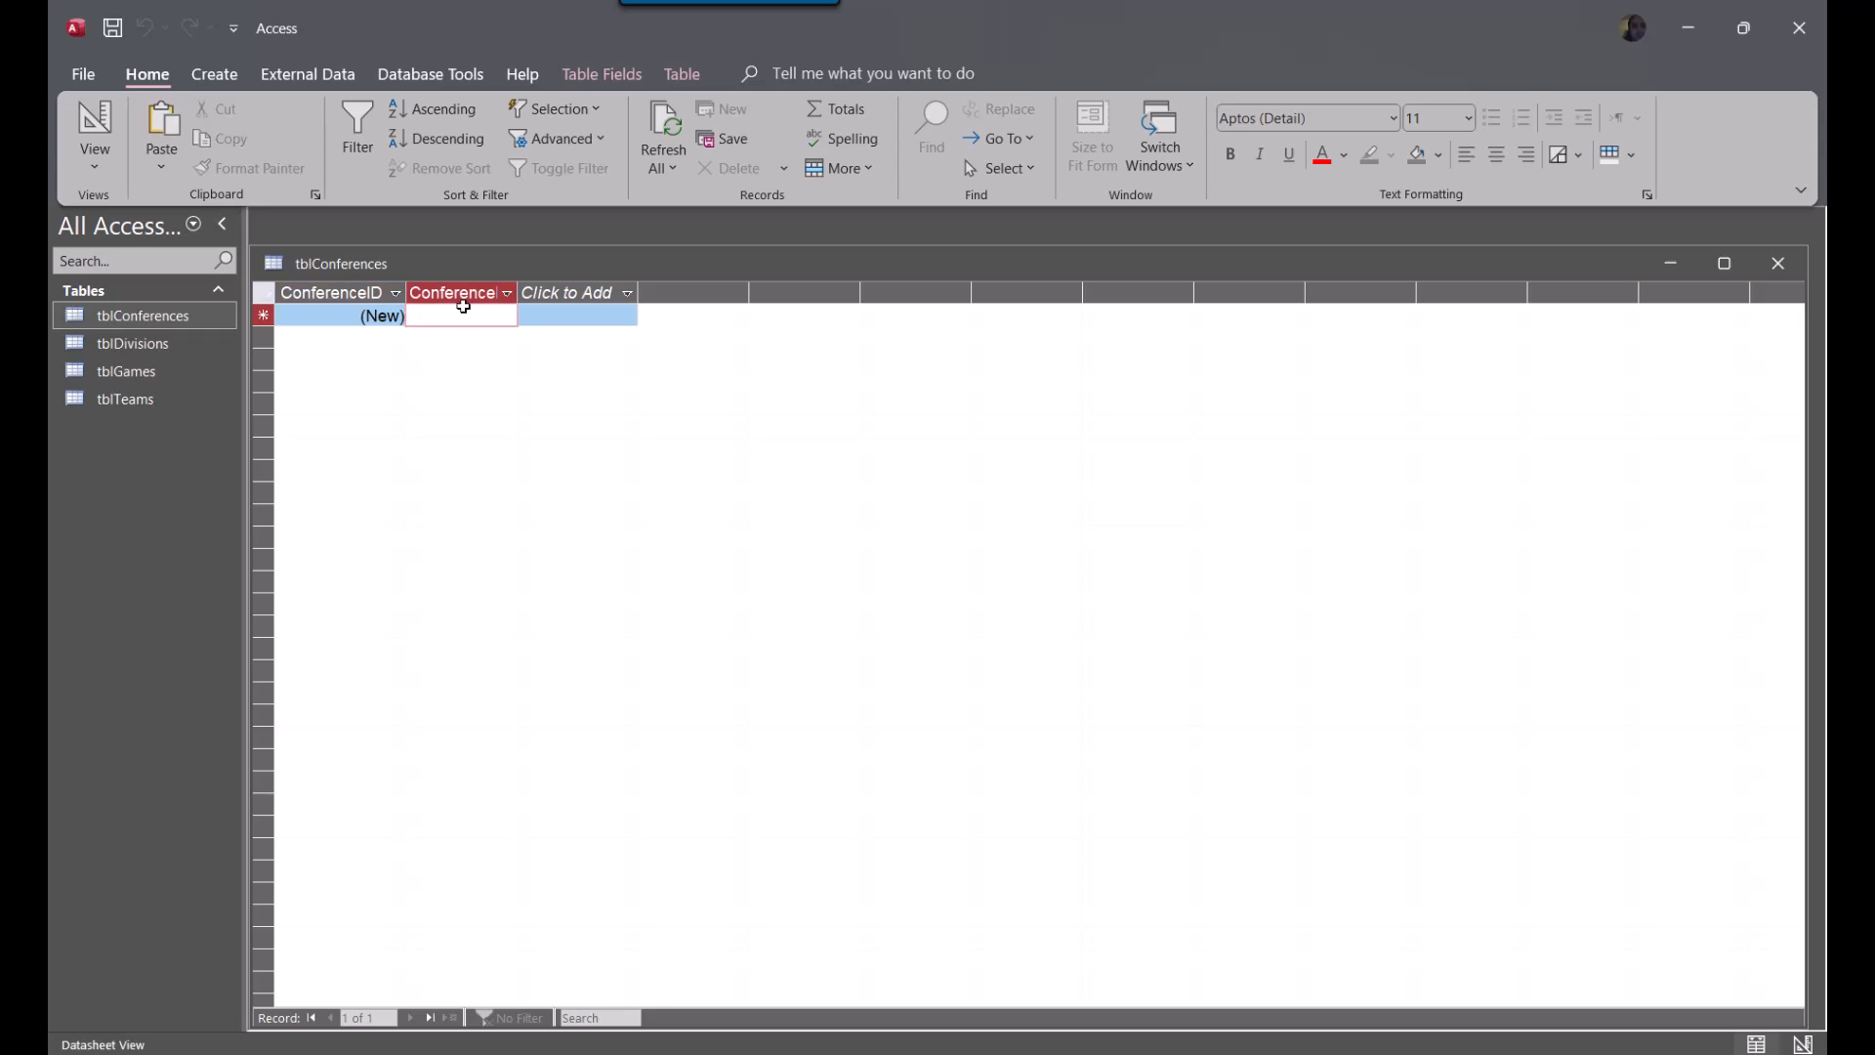
text(Eastern)
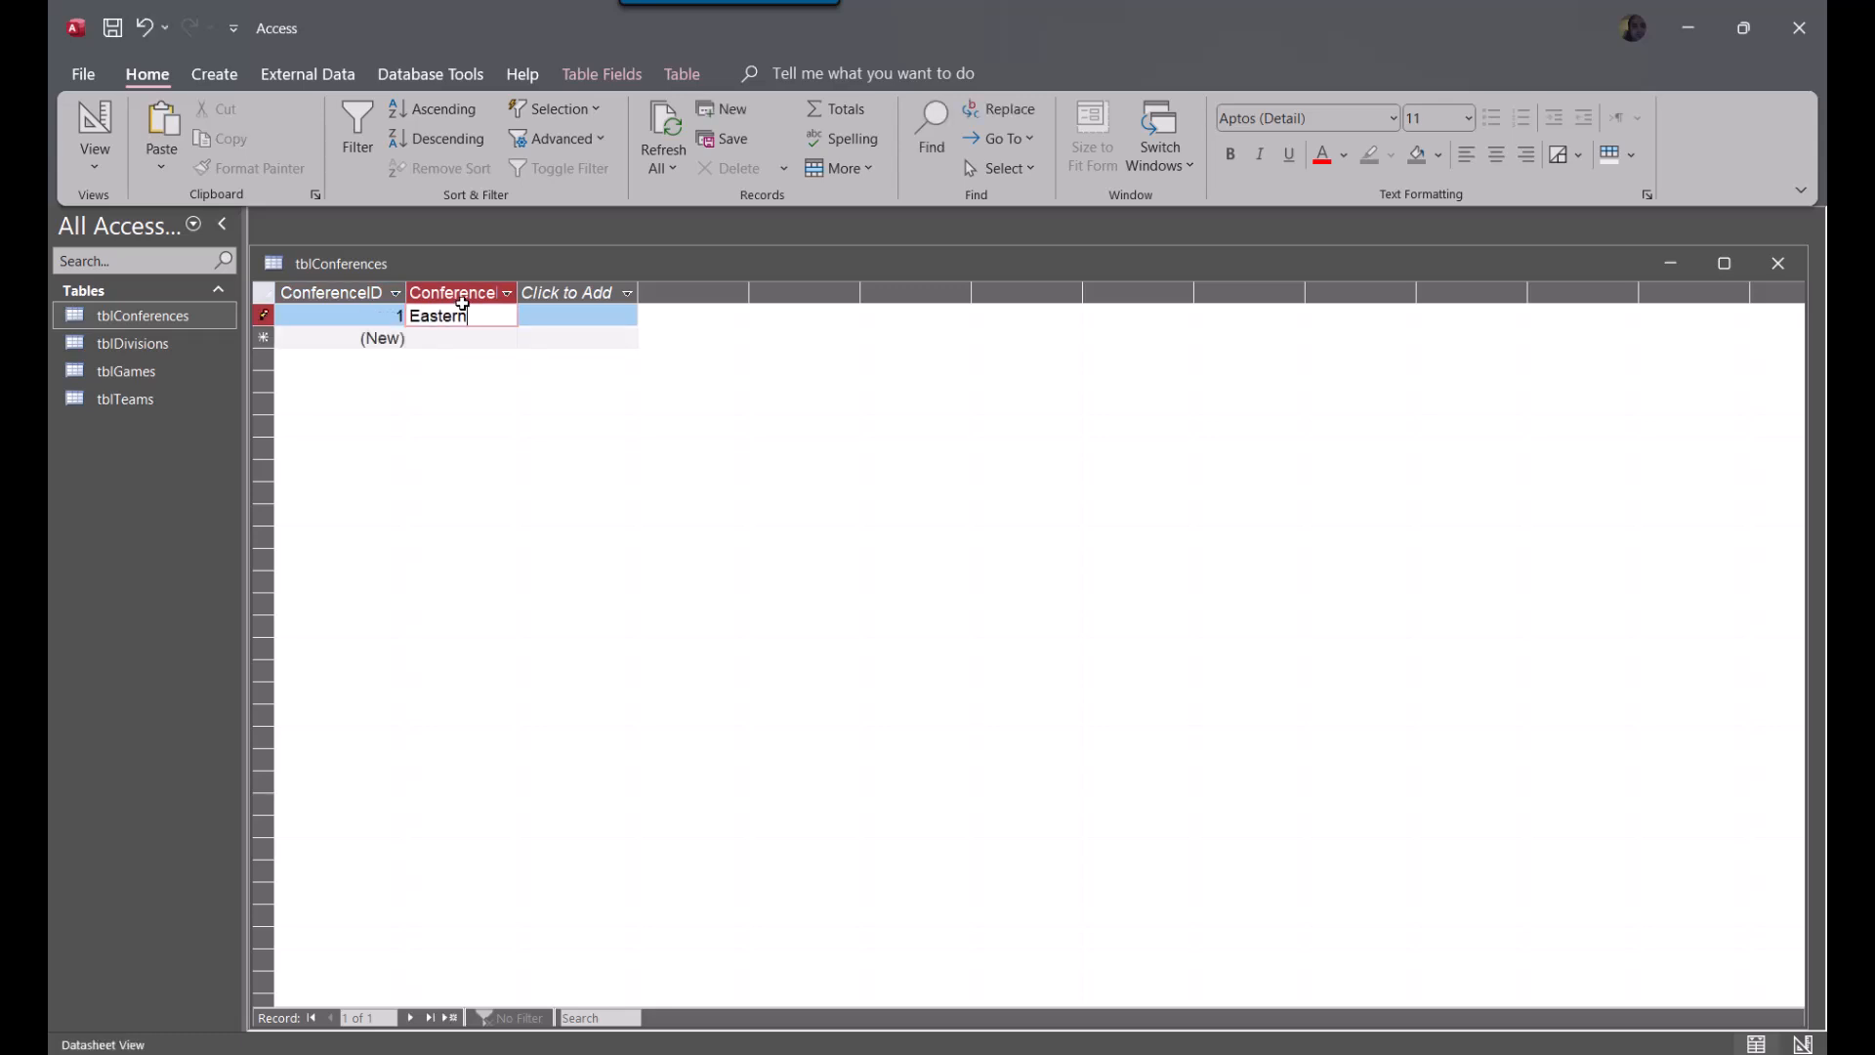
key(Down)
text(Western)
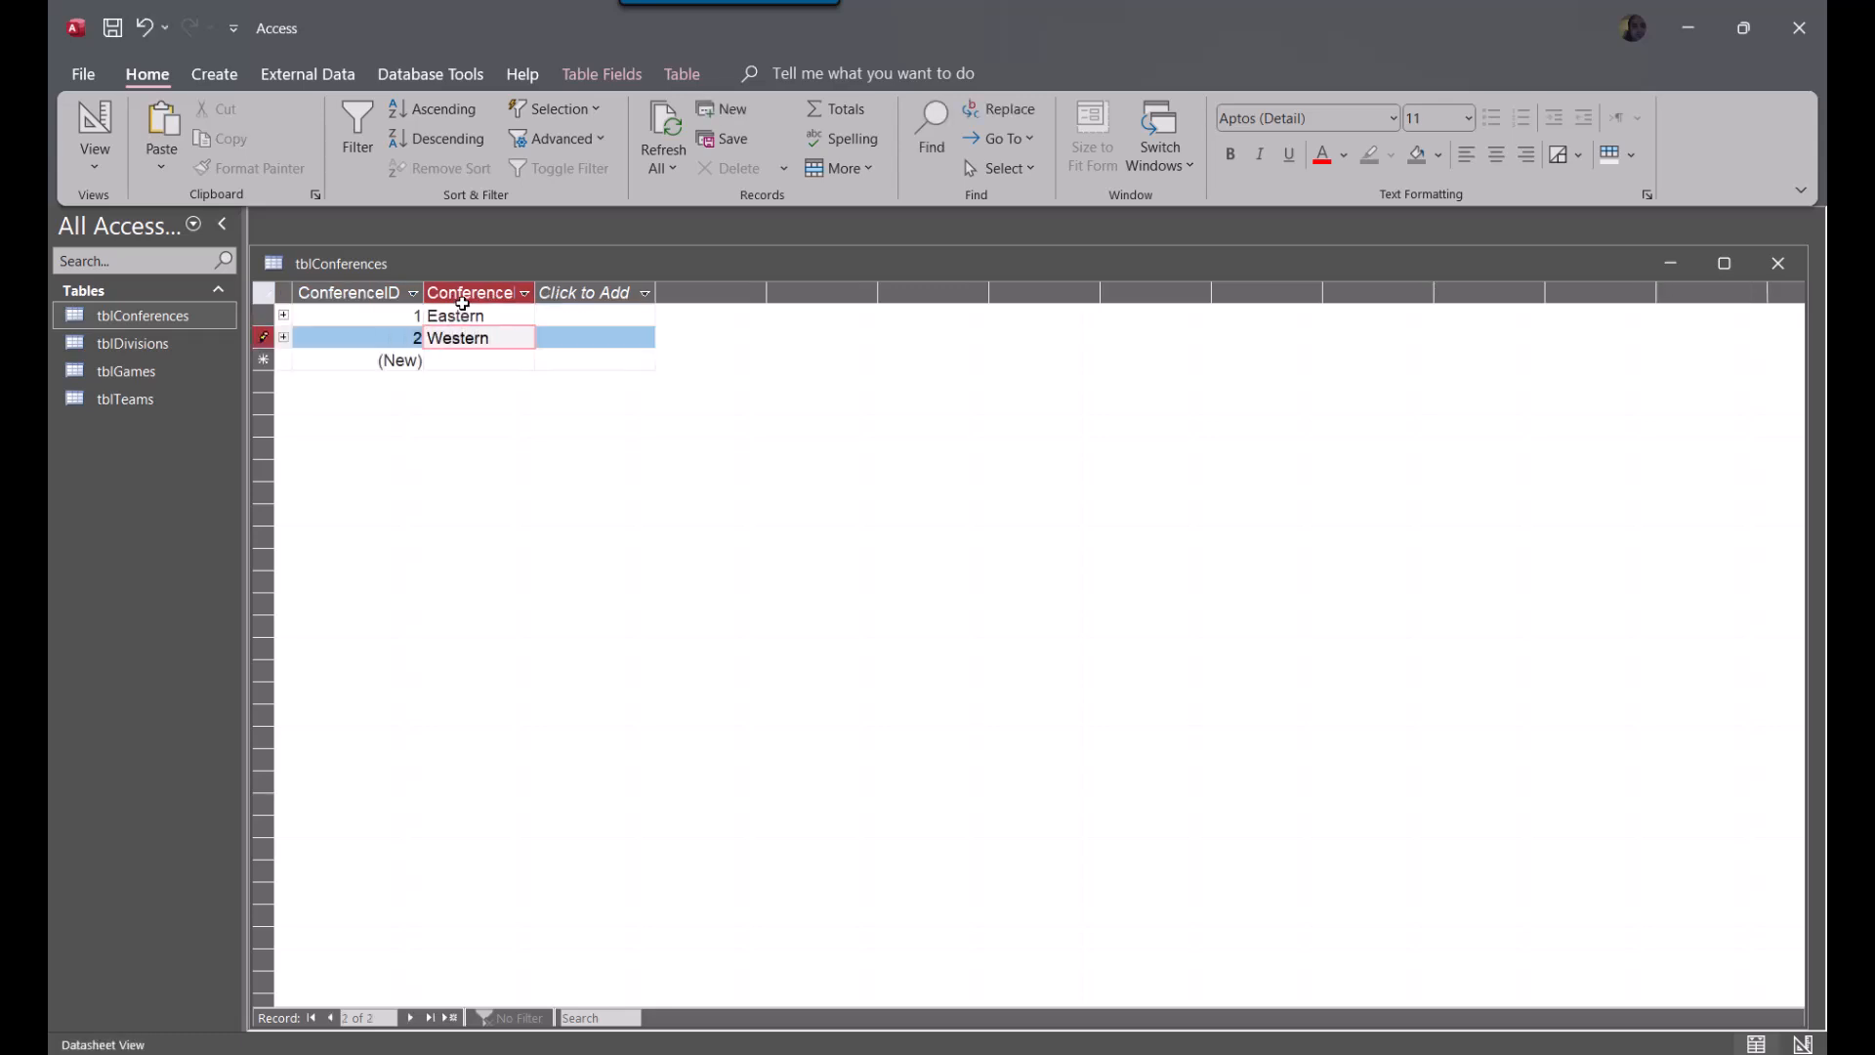
key(Down)
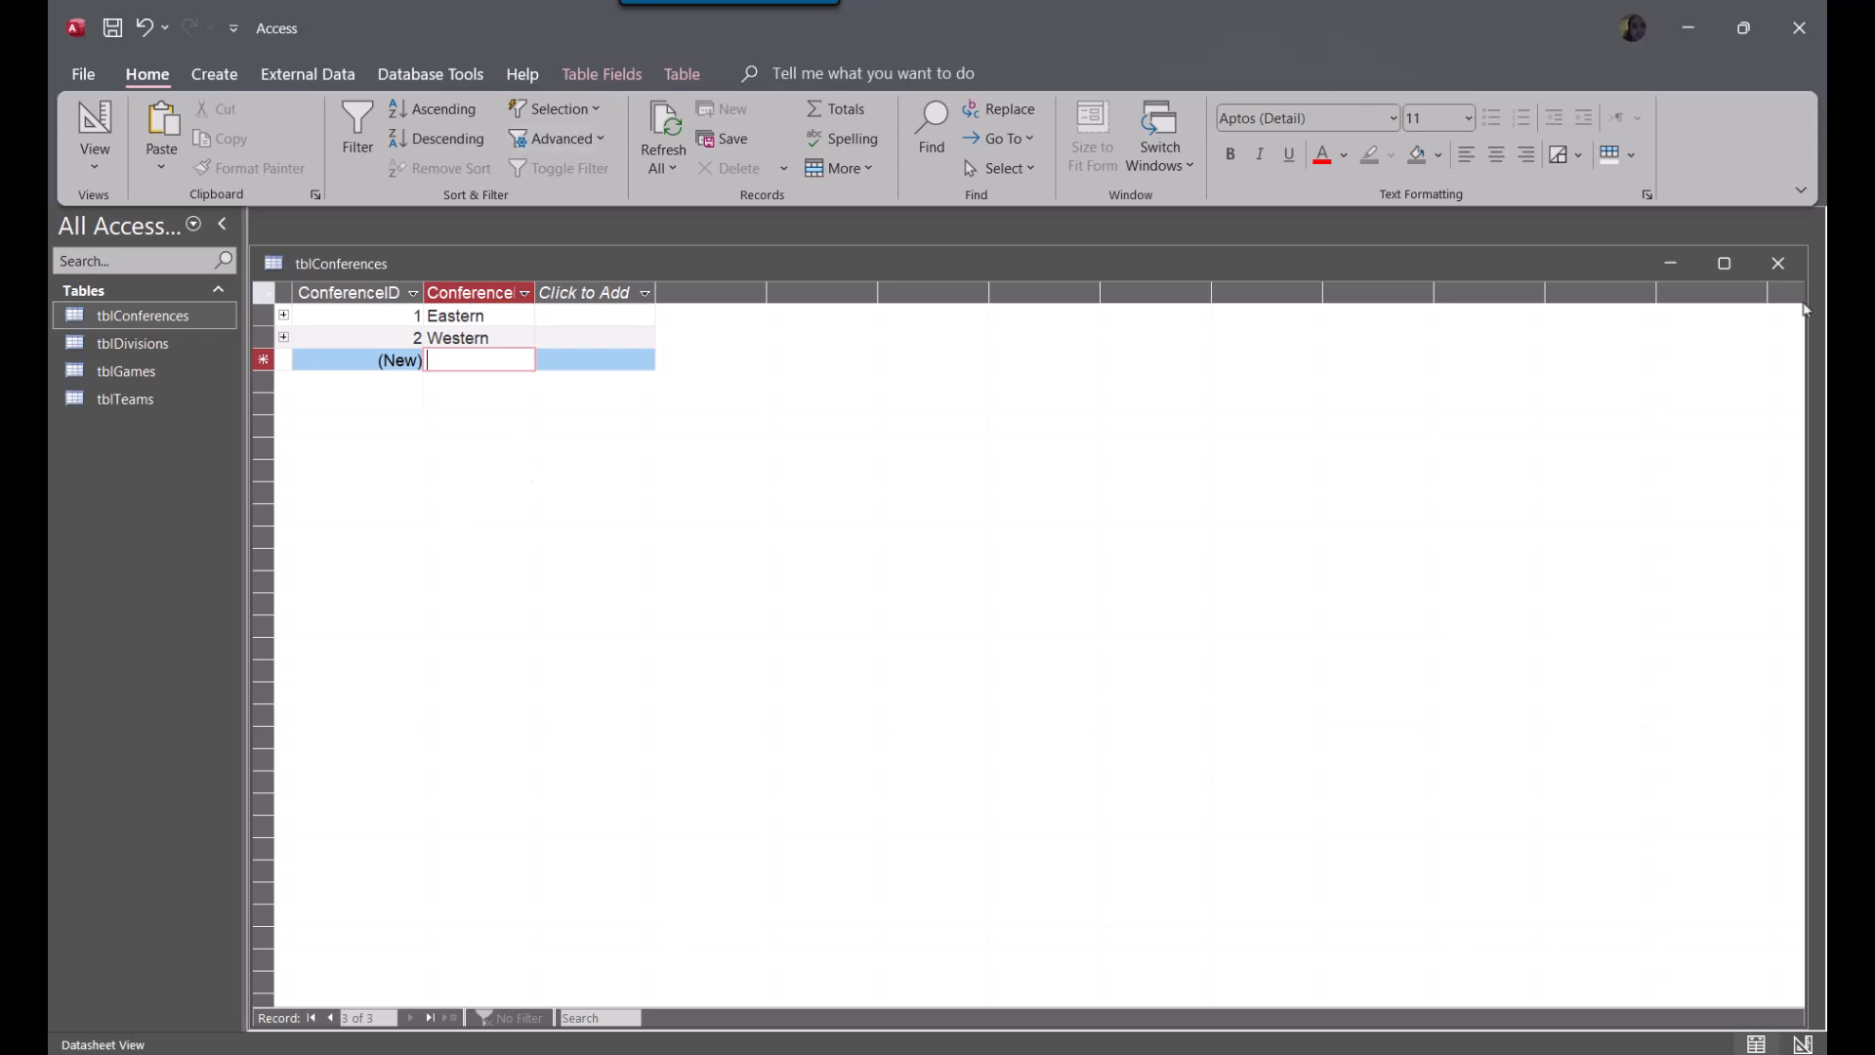
click(1778, 263)
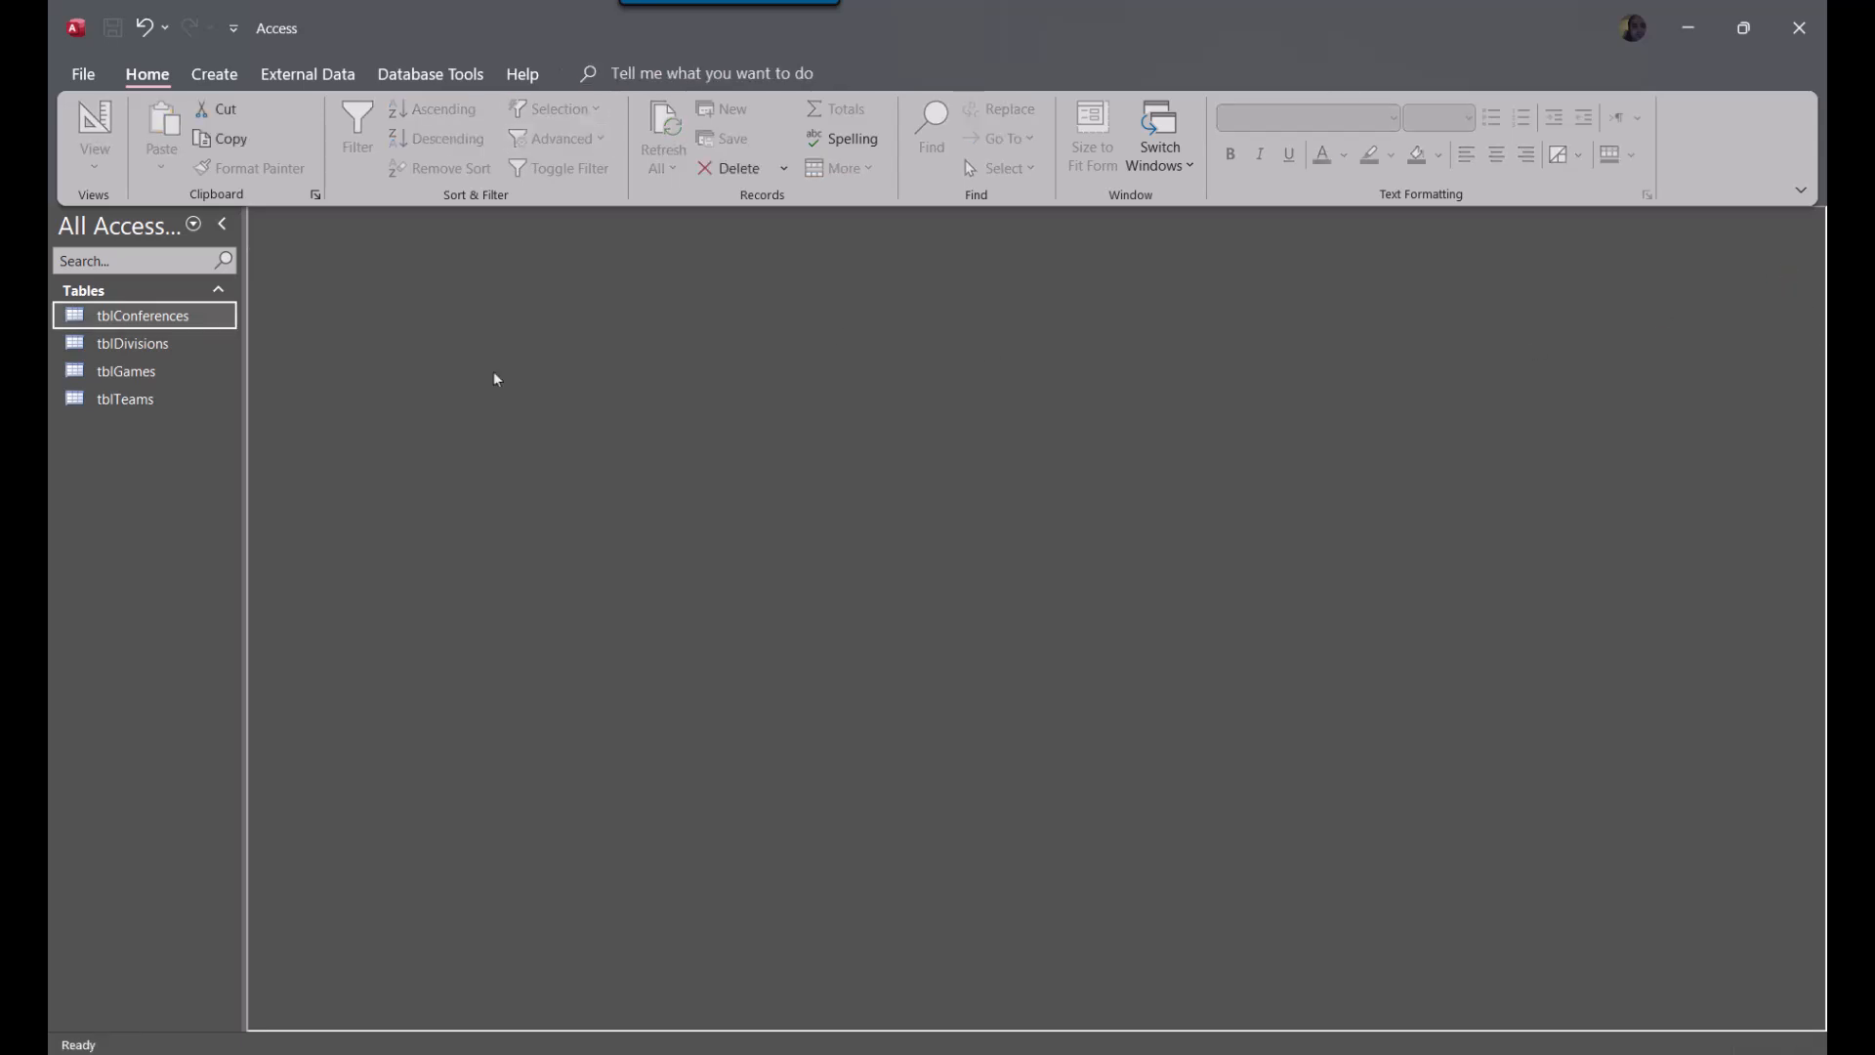
Open tblConferences in Datasheet View, shrink its window and move it to the upper part of the workspace
double_click(176, 316)
drag(253, 245, 1283, 781)
drag(1487, 799, 504, 262)
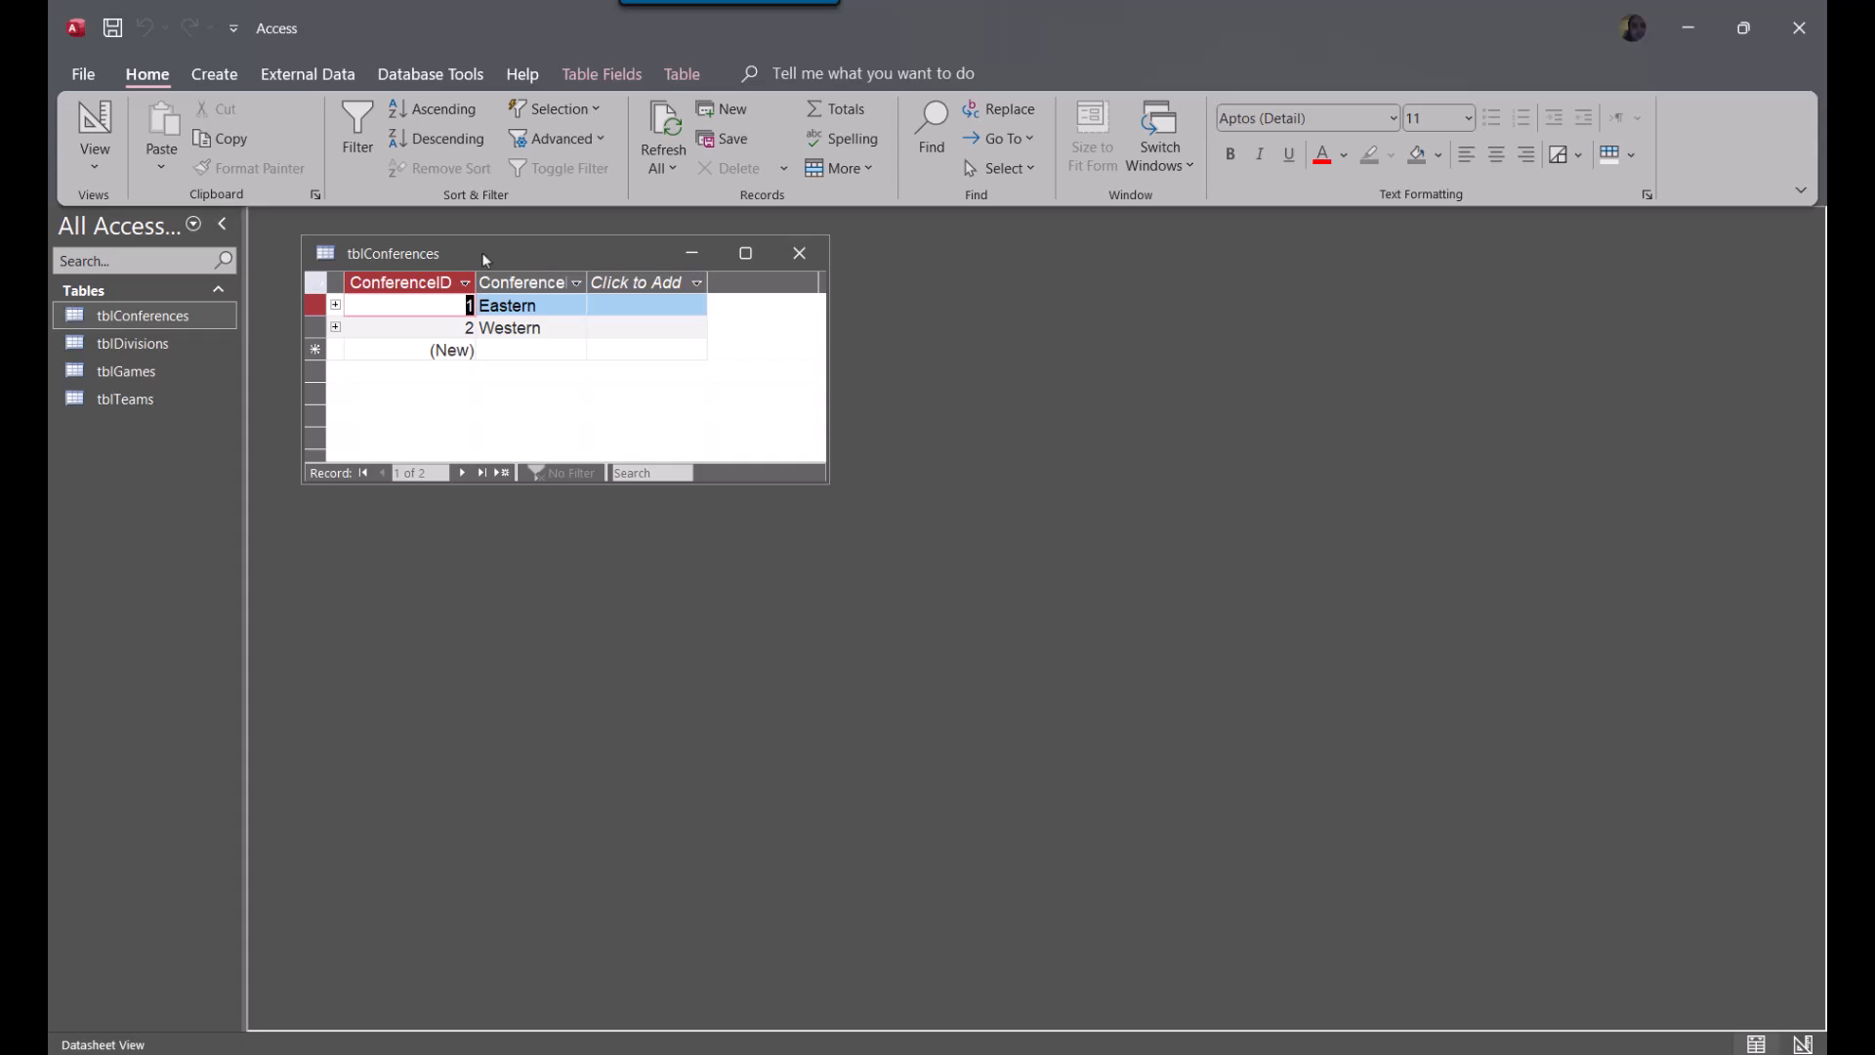
Open tblDivisions in Datasheet View, shrink its window and place it below tblConferences so both tables are visible
click(128, 347)
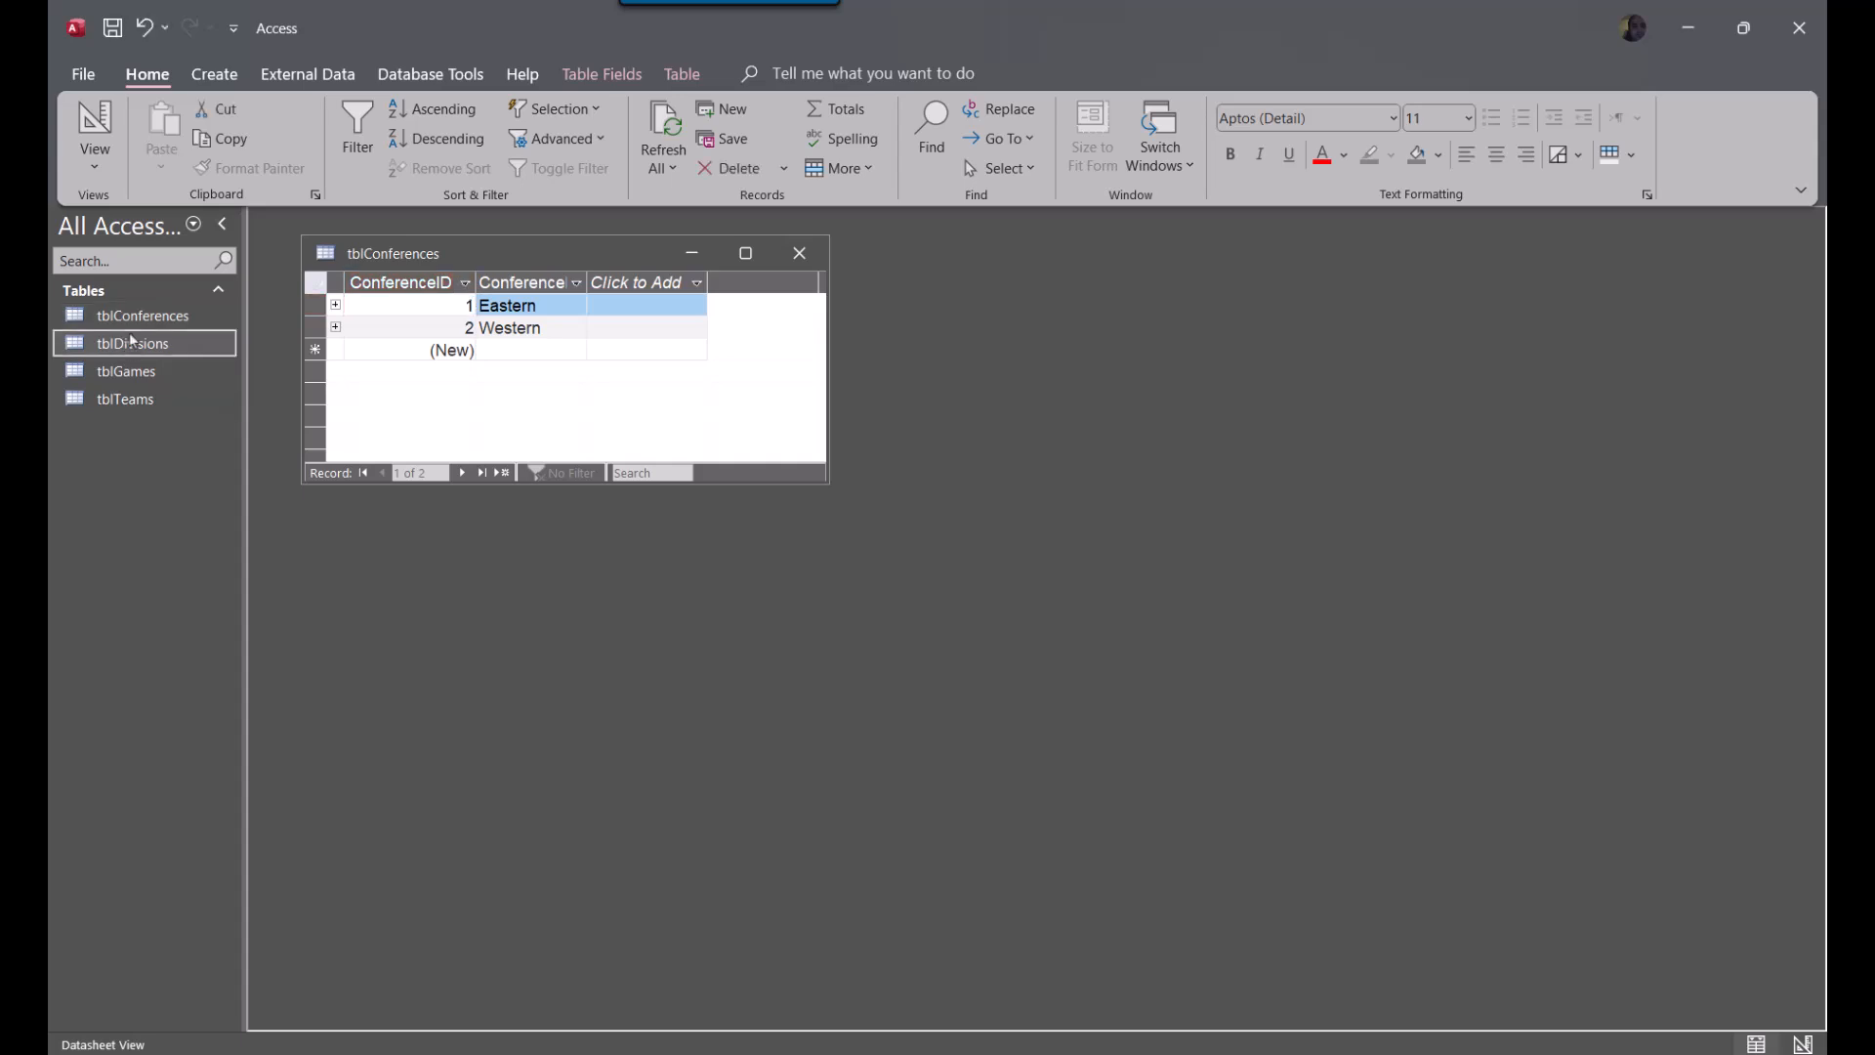
double_click(131, 347)
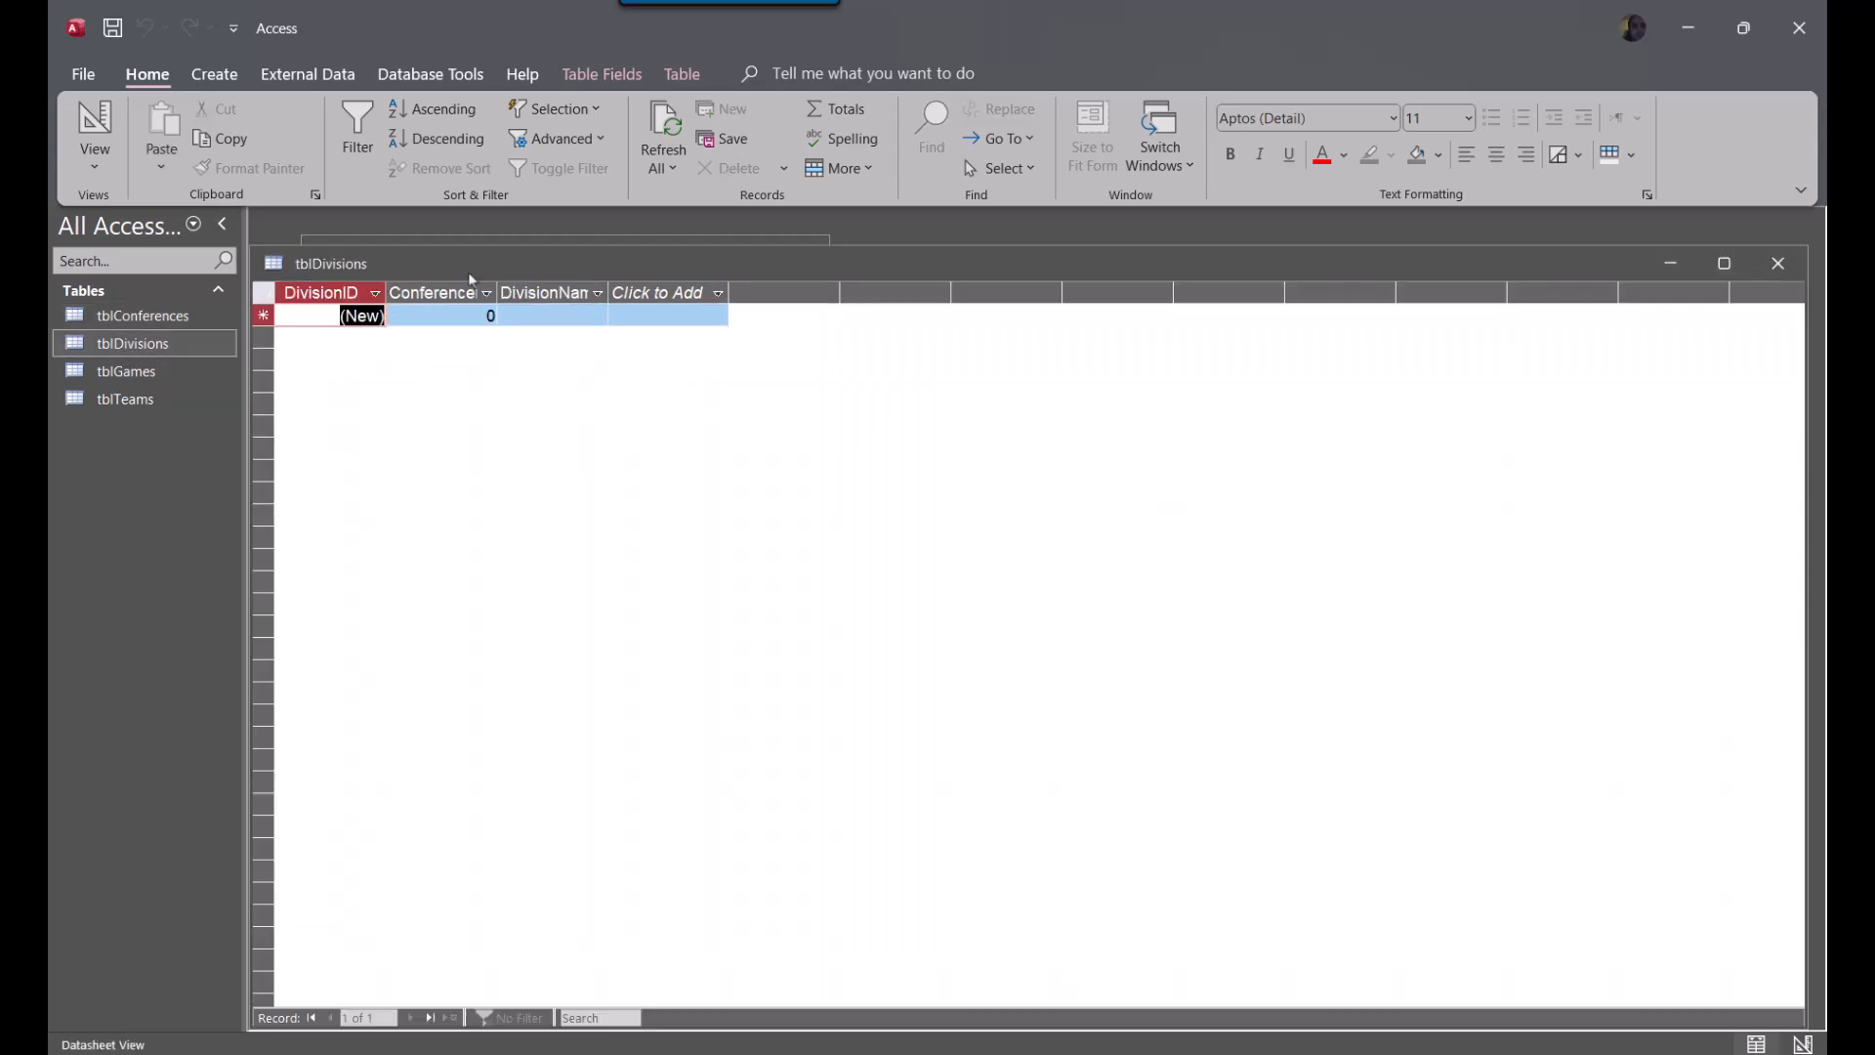
drag(423, 262, 668, 333)
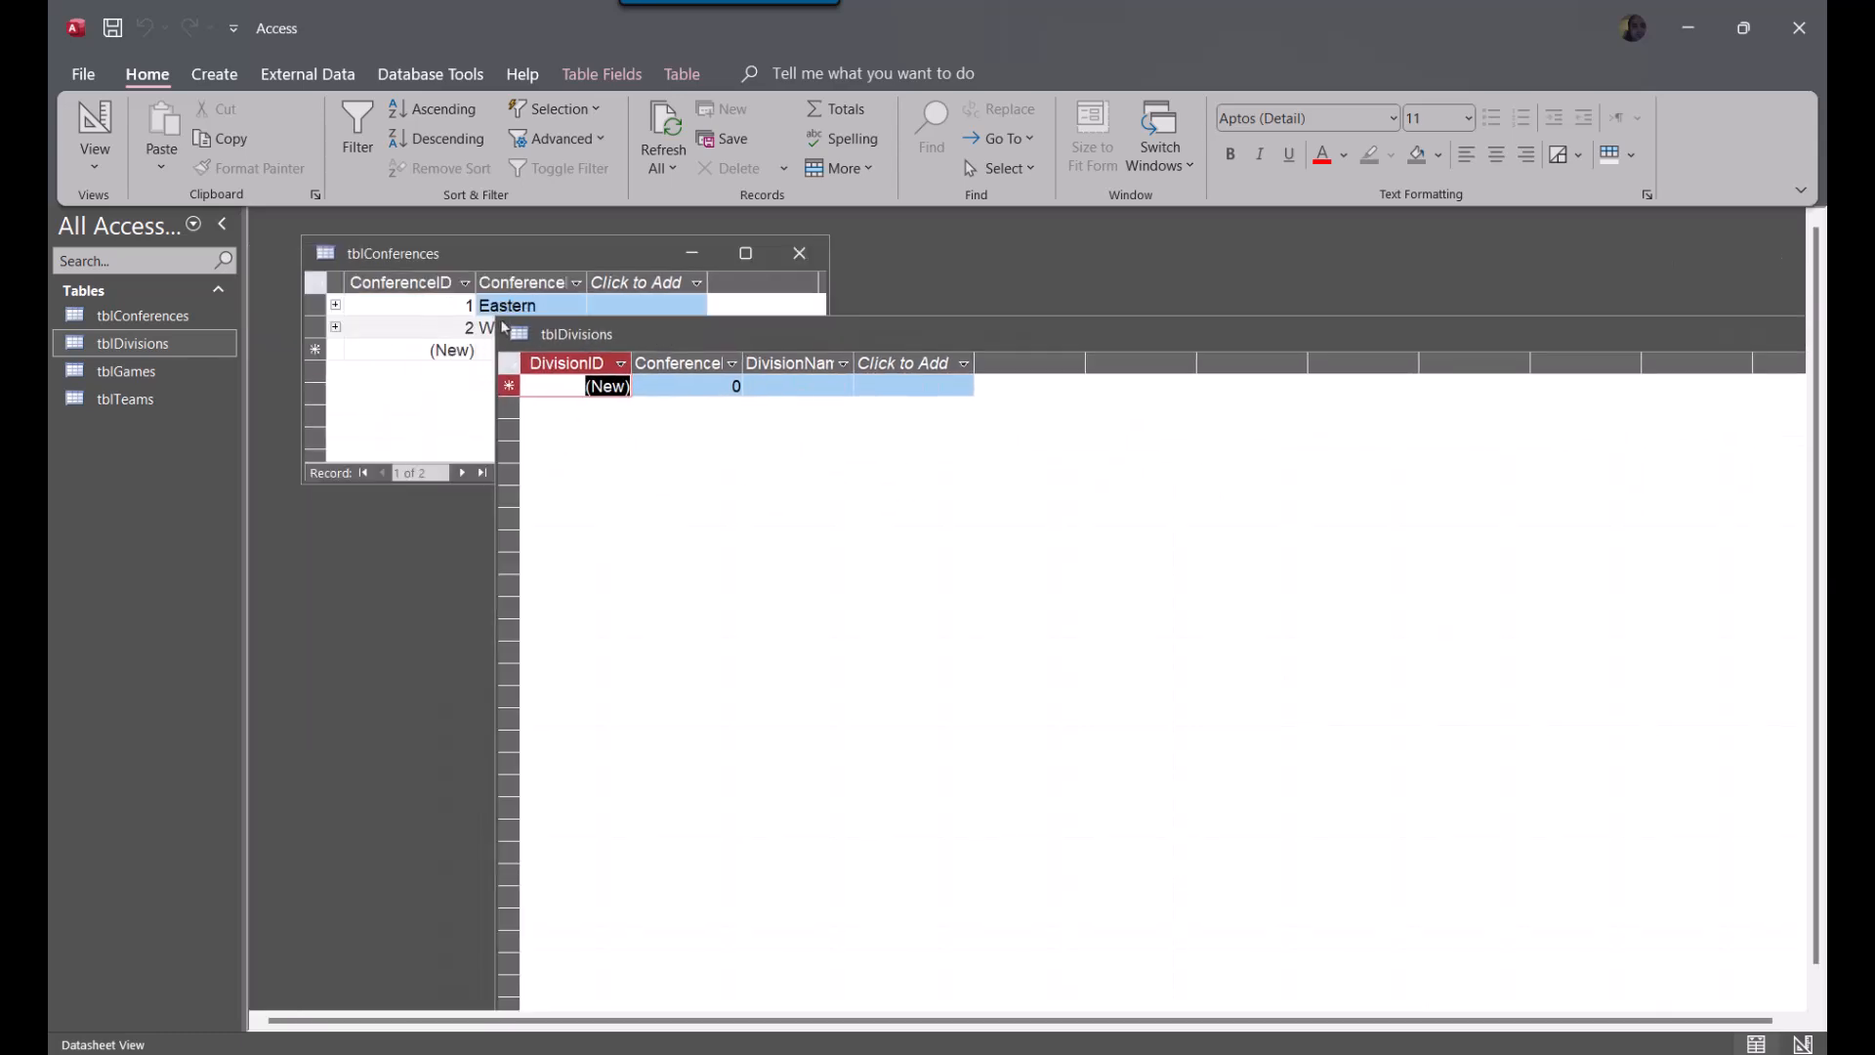
drag(496, 317, 1281, 787)
drag(1415, 805, 556, 549)
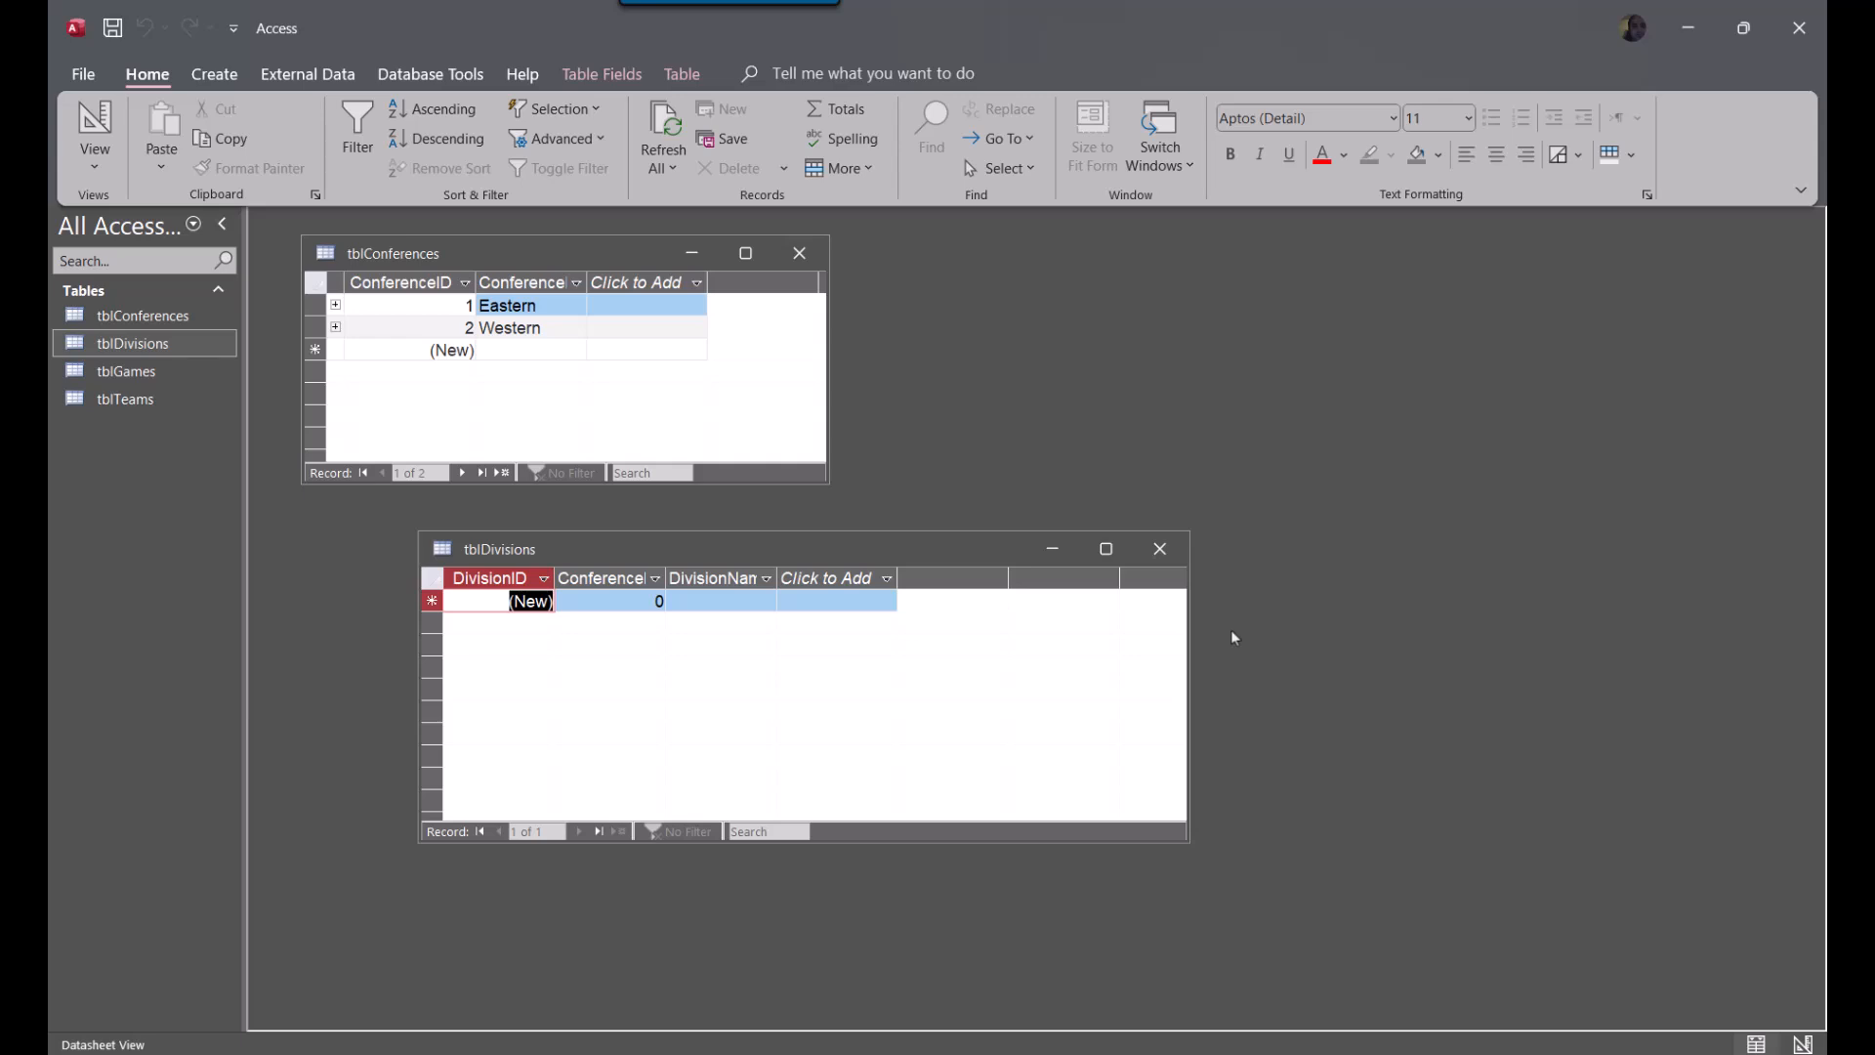
Add four records to tblDivisions, with ConferenceID 1 for the first two and ConferenceID 2 for the last two
key(Tab)
text(1)
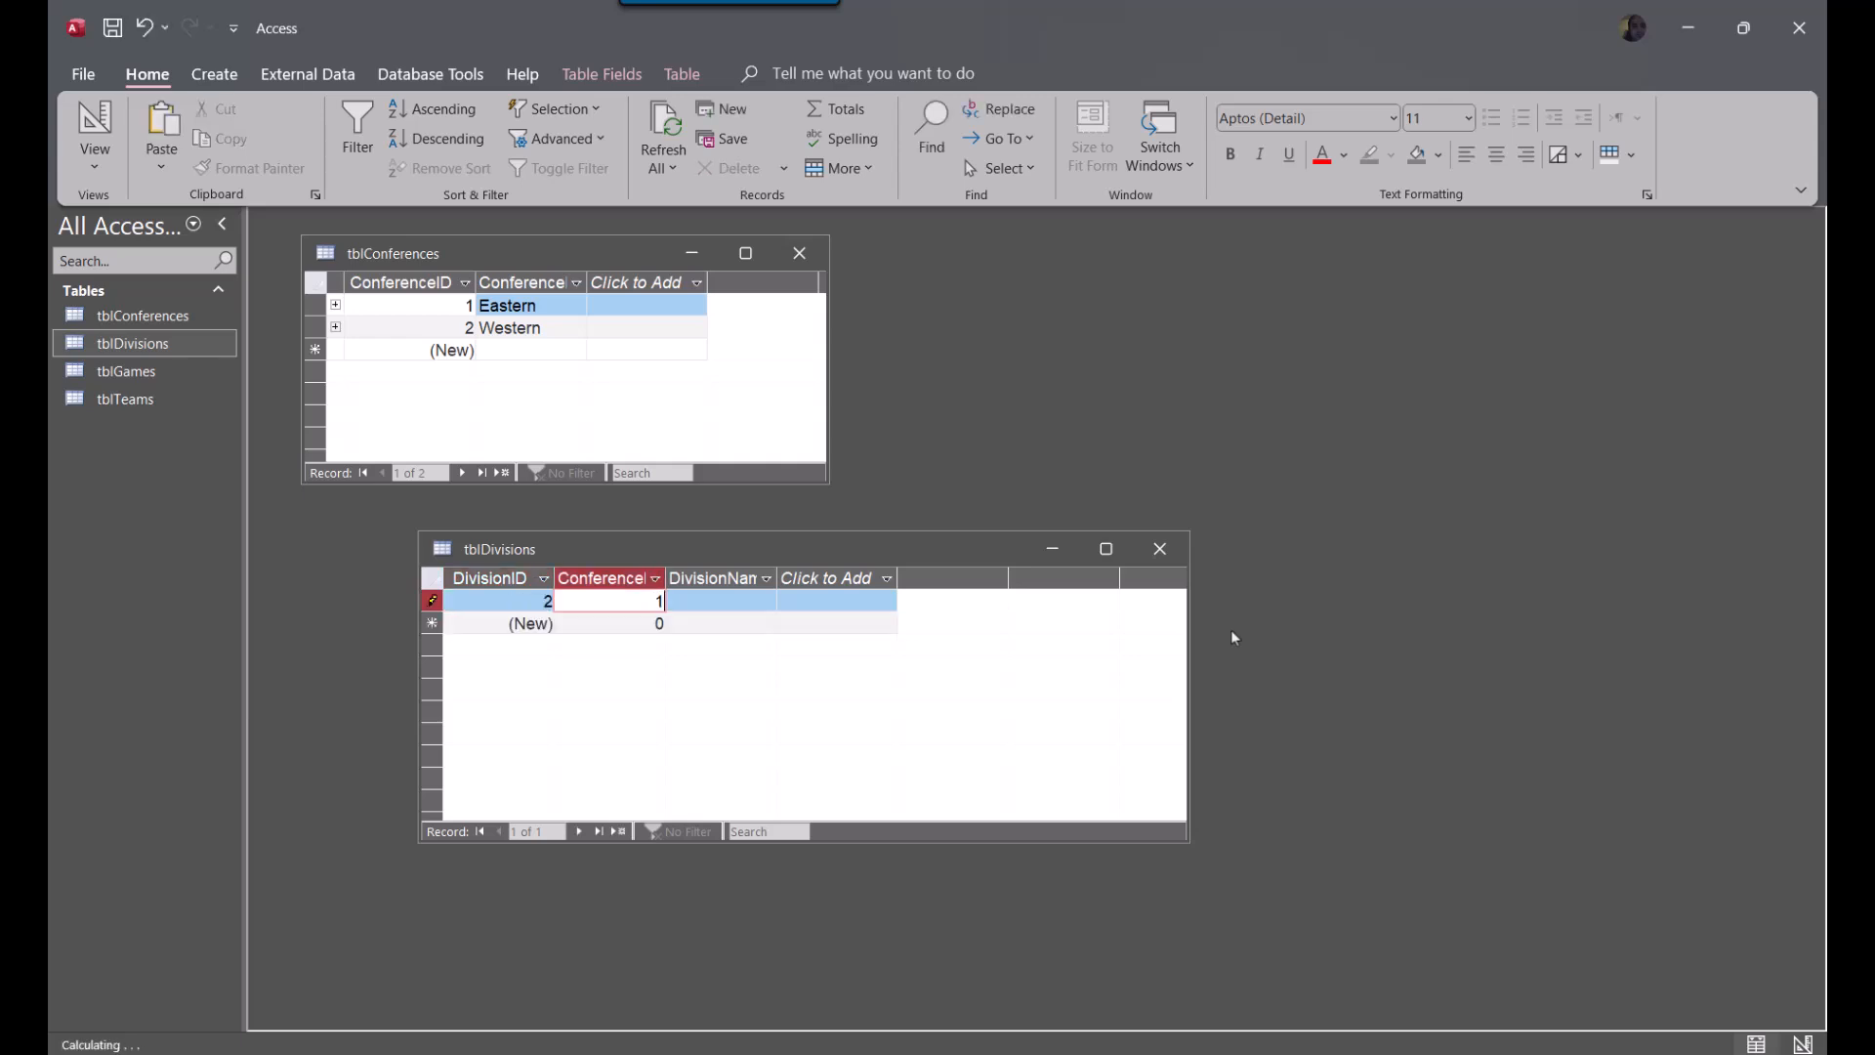
key(Down)
text(2)
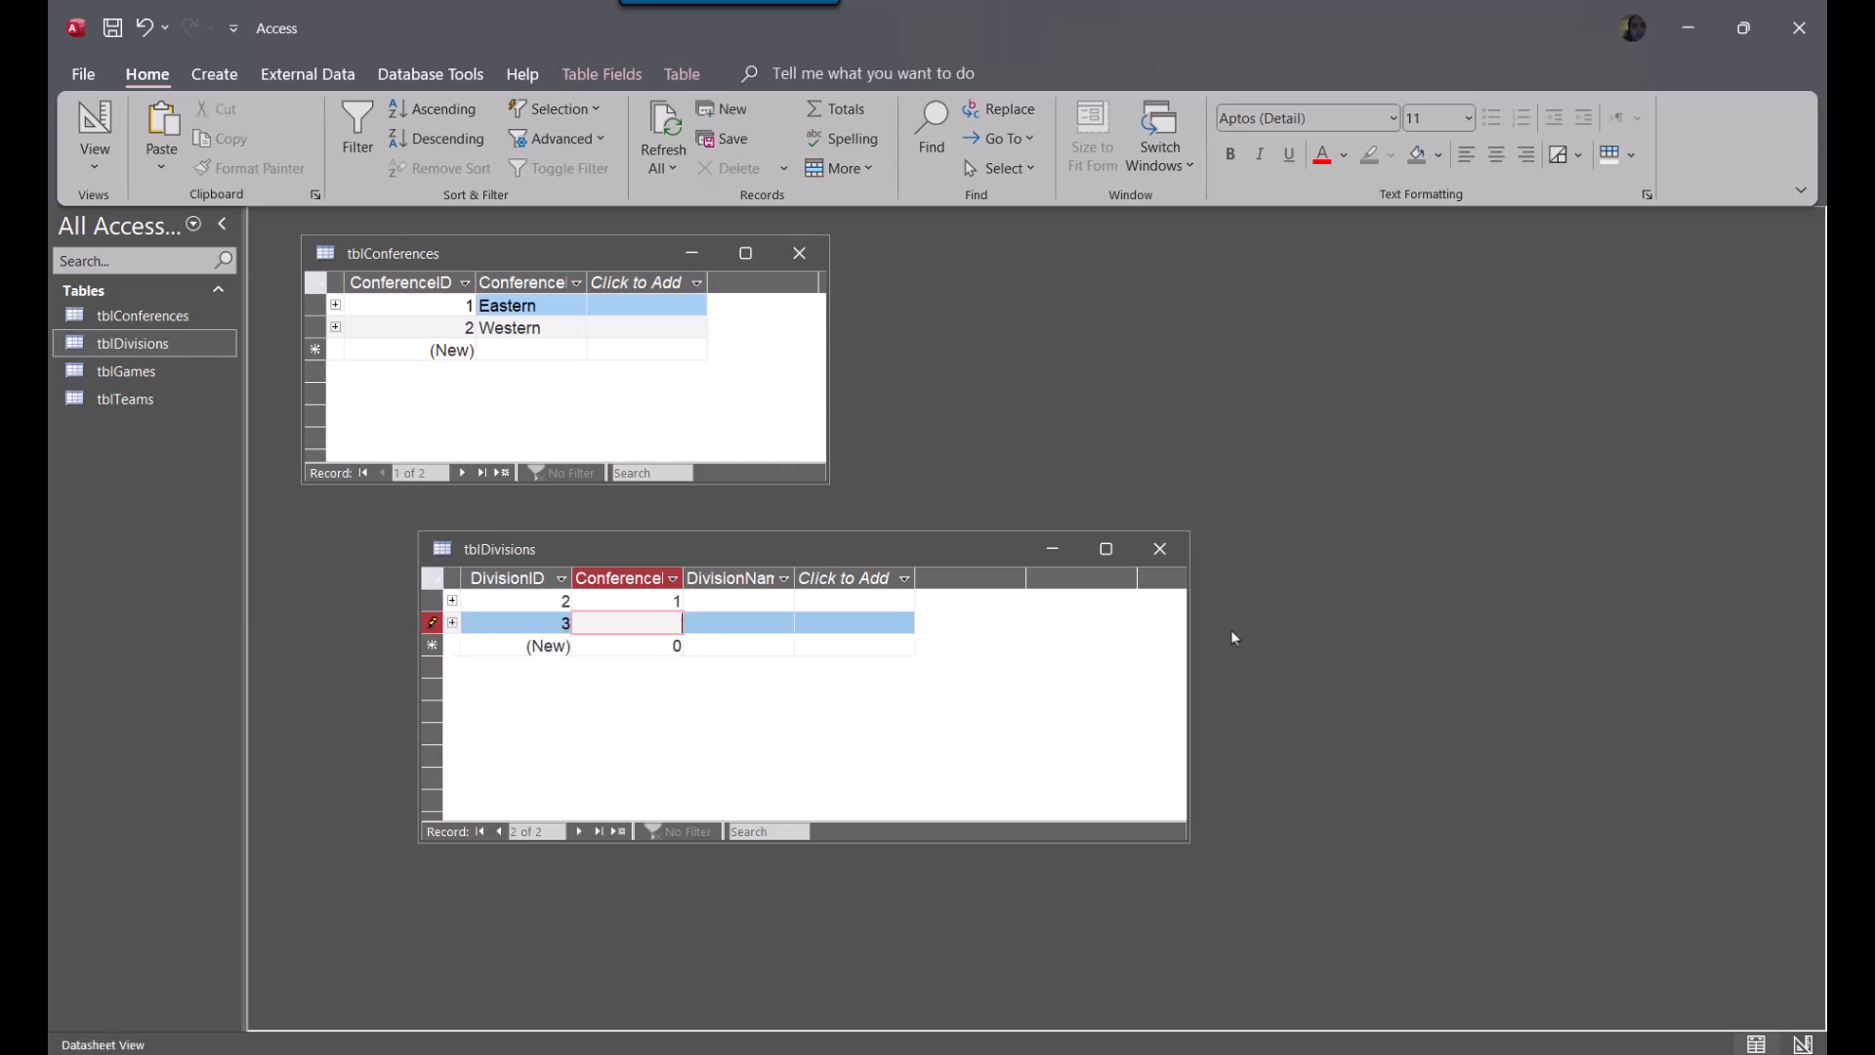
text(1)
key(Down)
text(2)
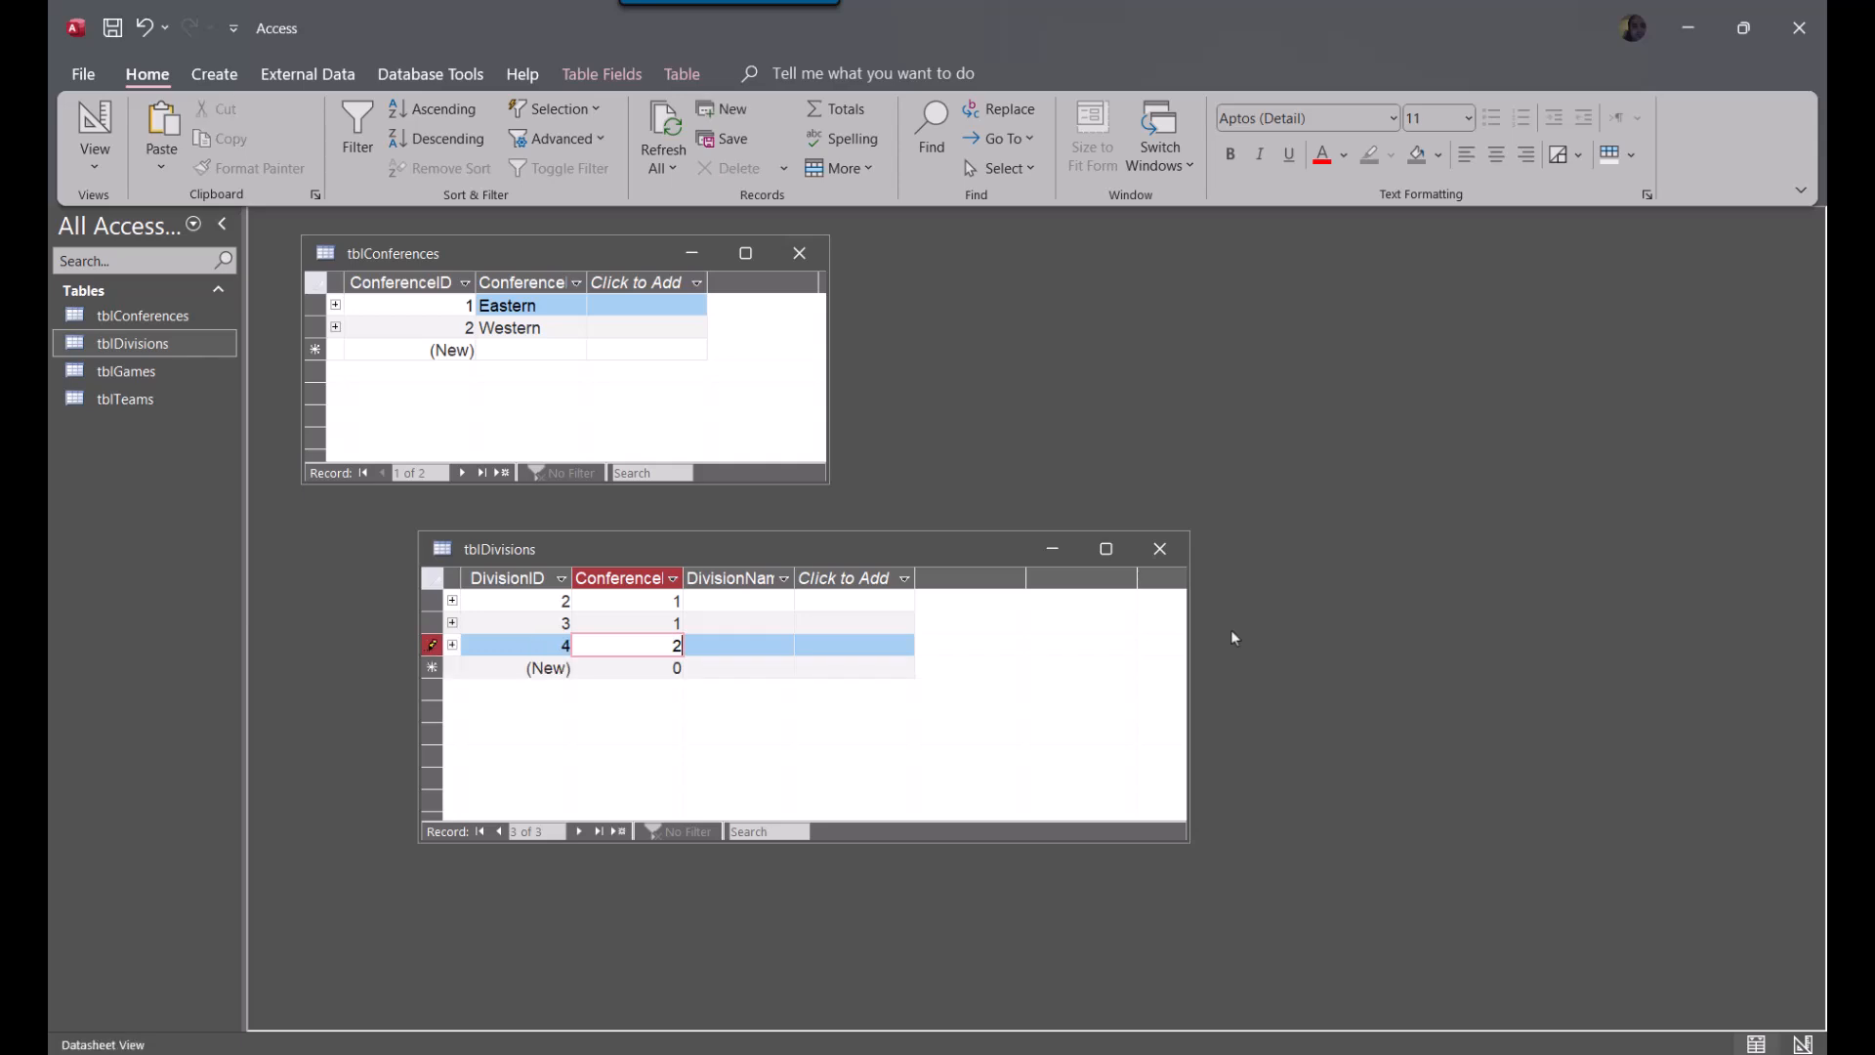
key(Down)
text(2)
key(Down)
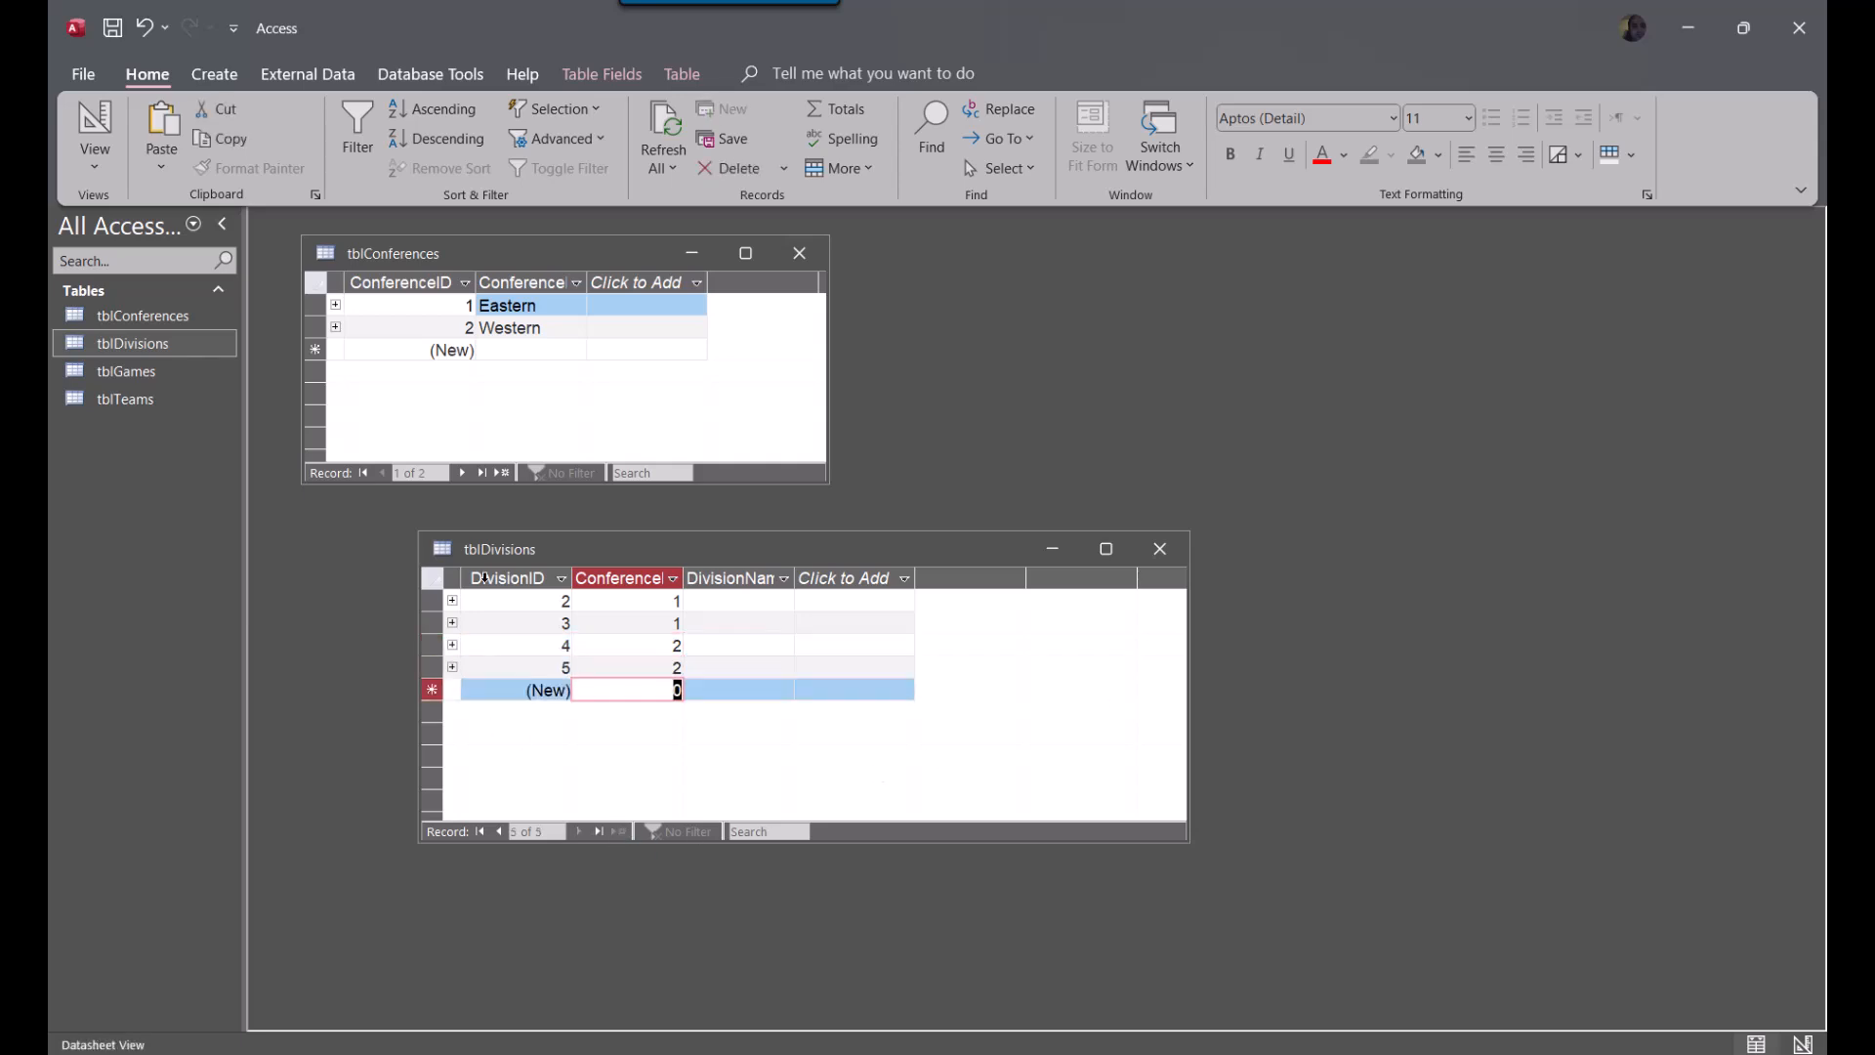
Widen the DivisionName column in tblDivisions and fit the ConferenceID column to its heading
click(518, 600)
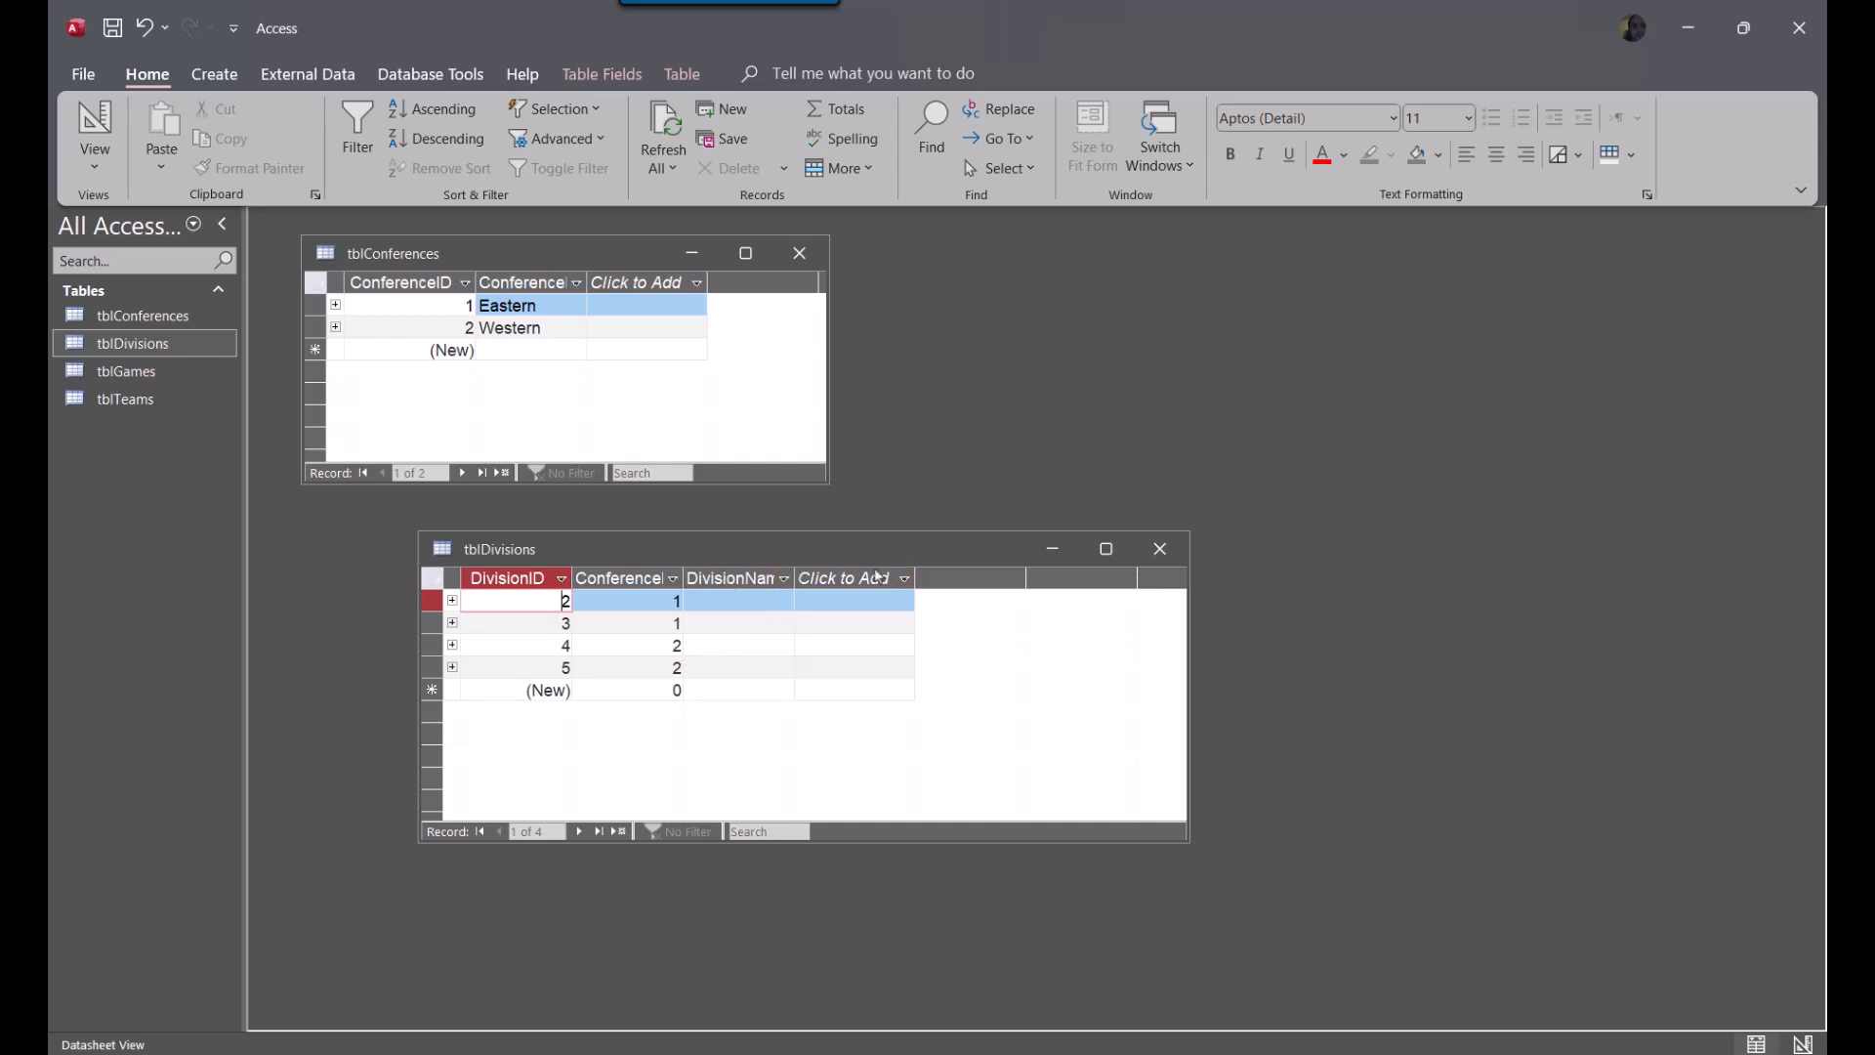
drag(793, 577, 1014, 580)
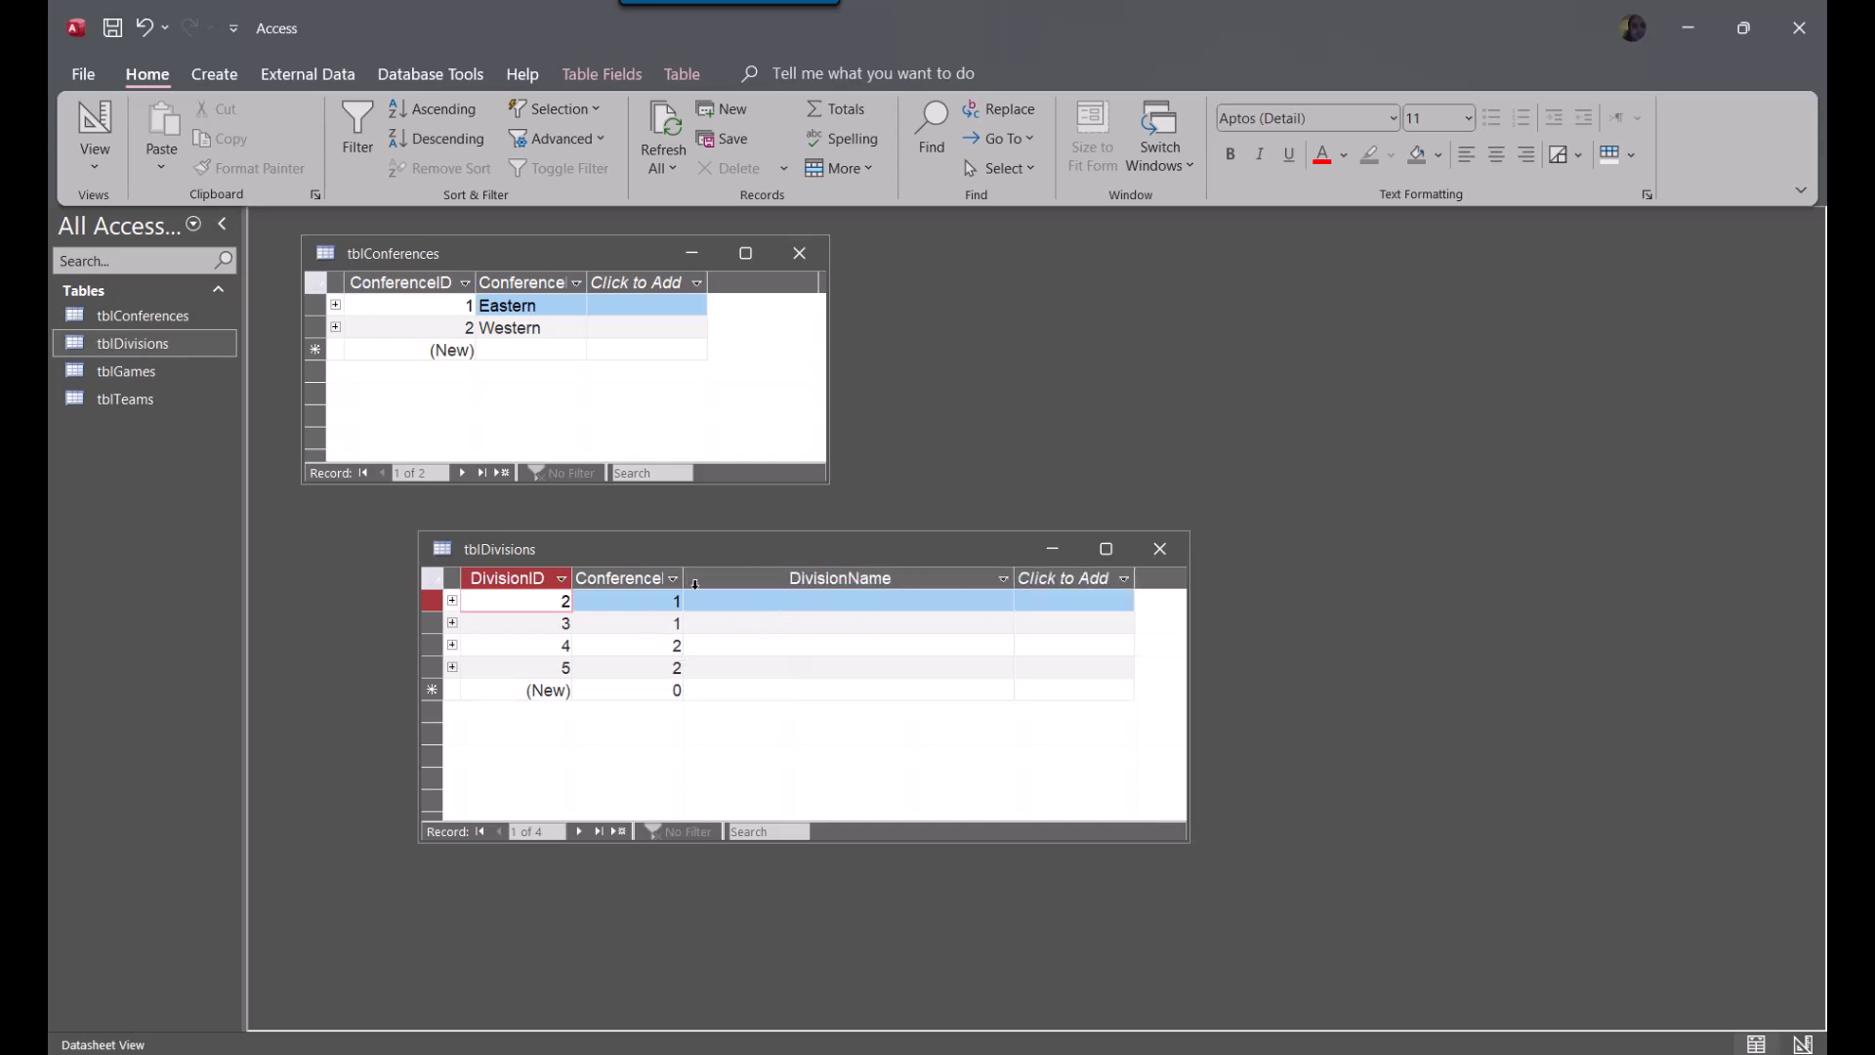
drag(685, 580, 813, 581)
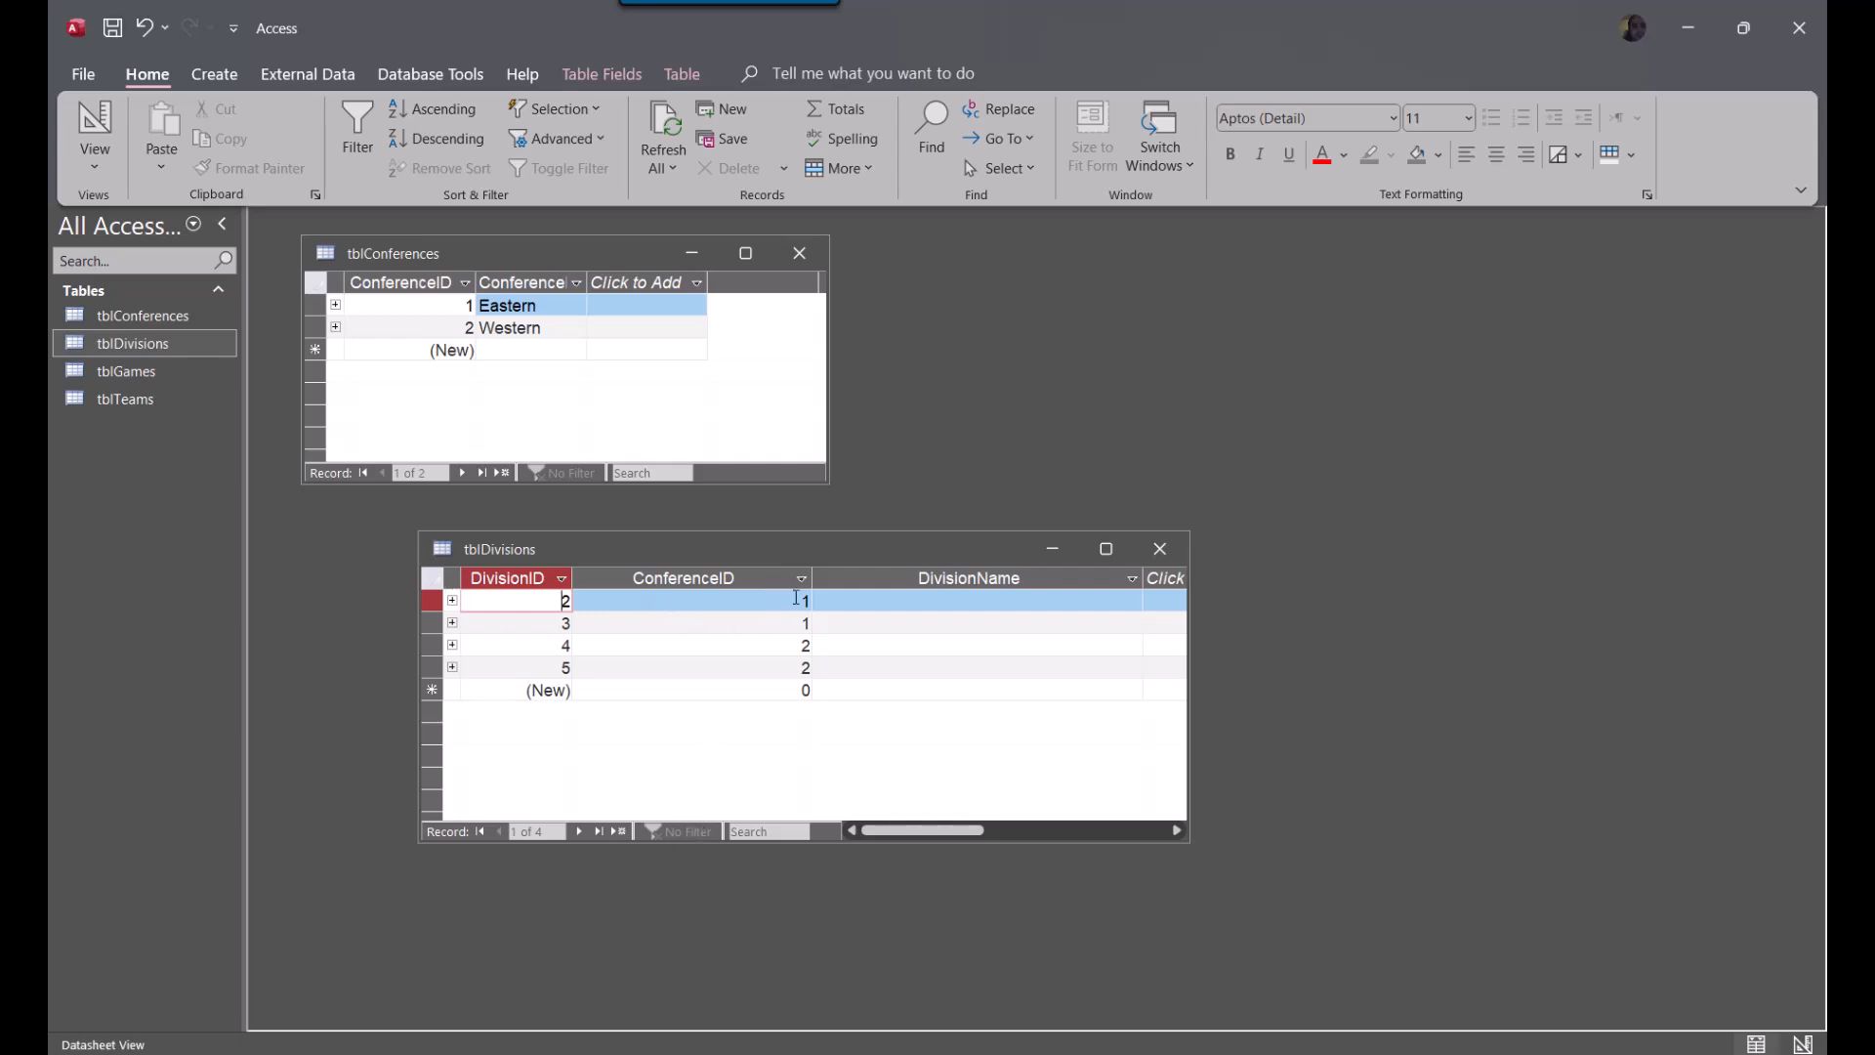
click(984, 606)
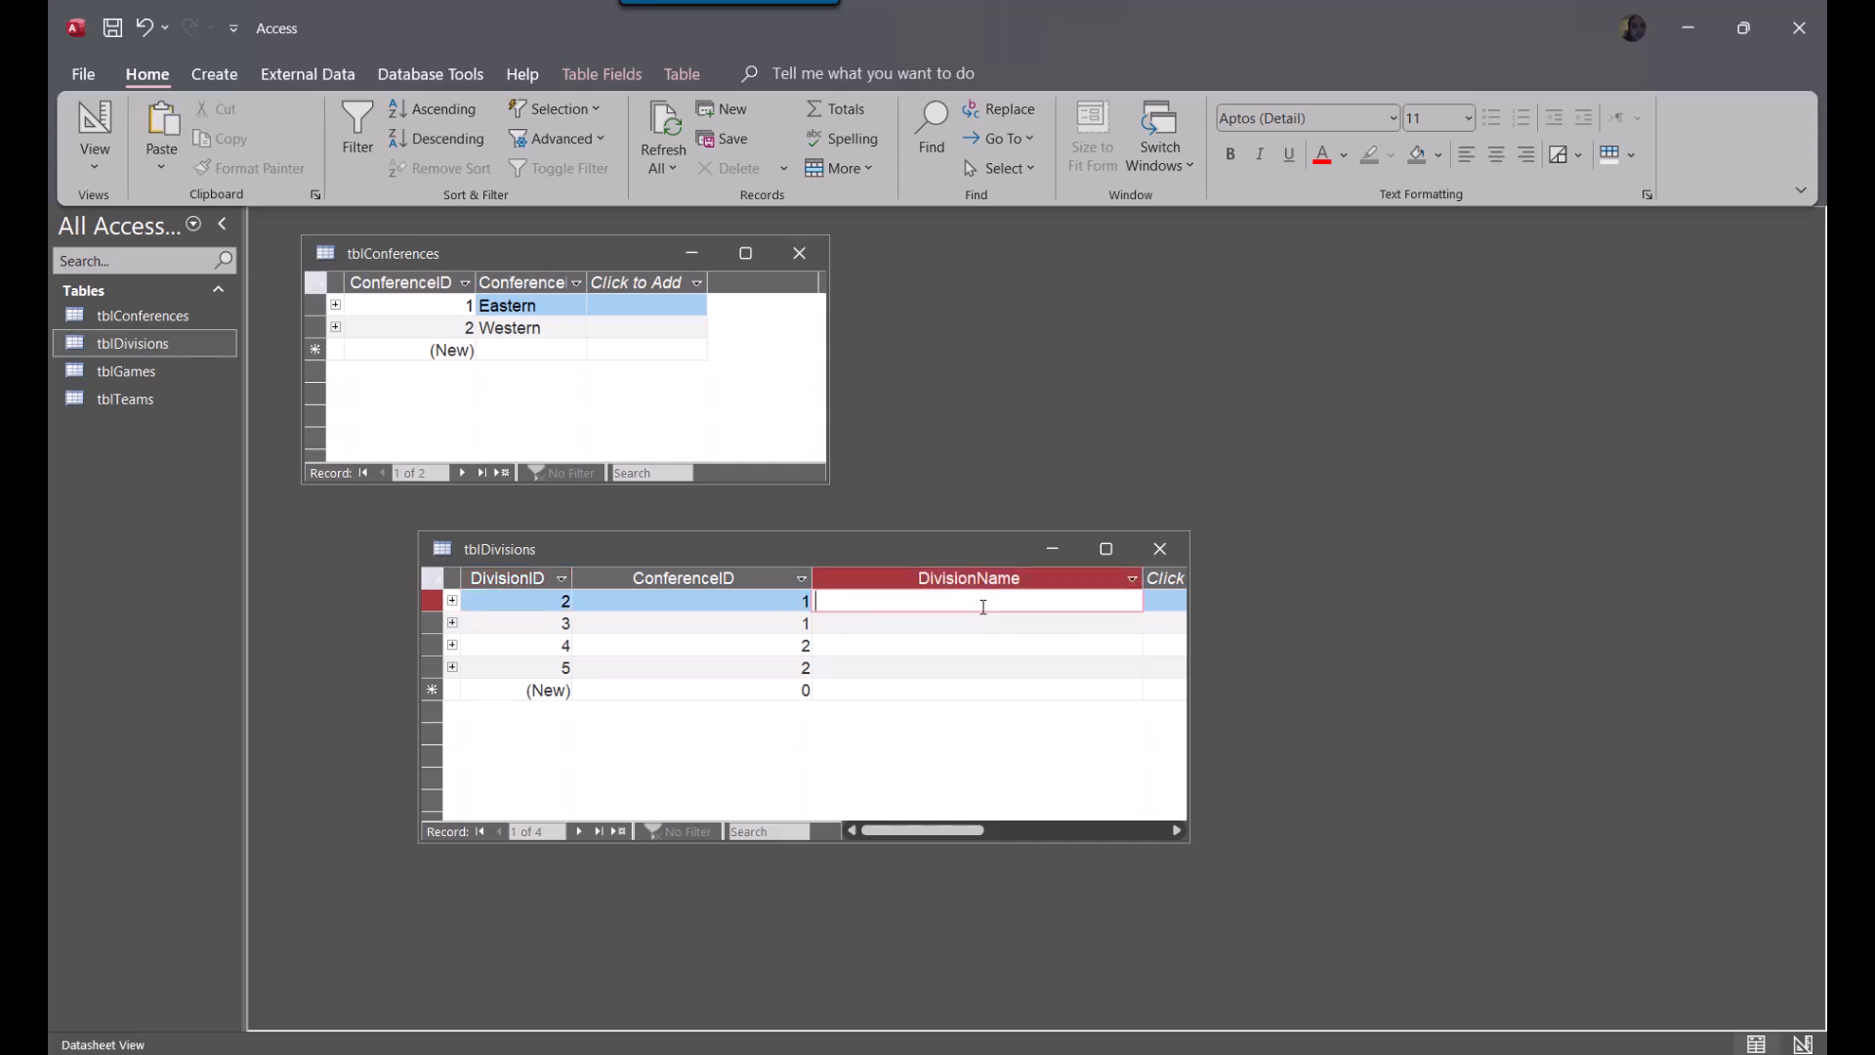
double_click(816, 577)
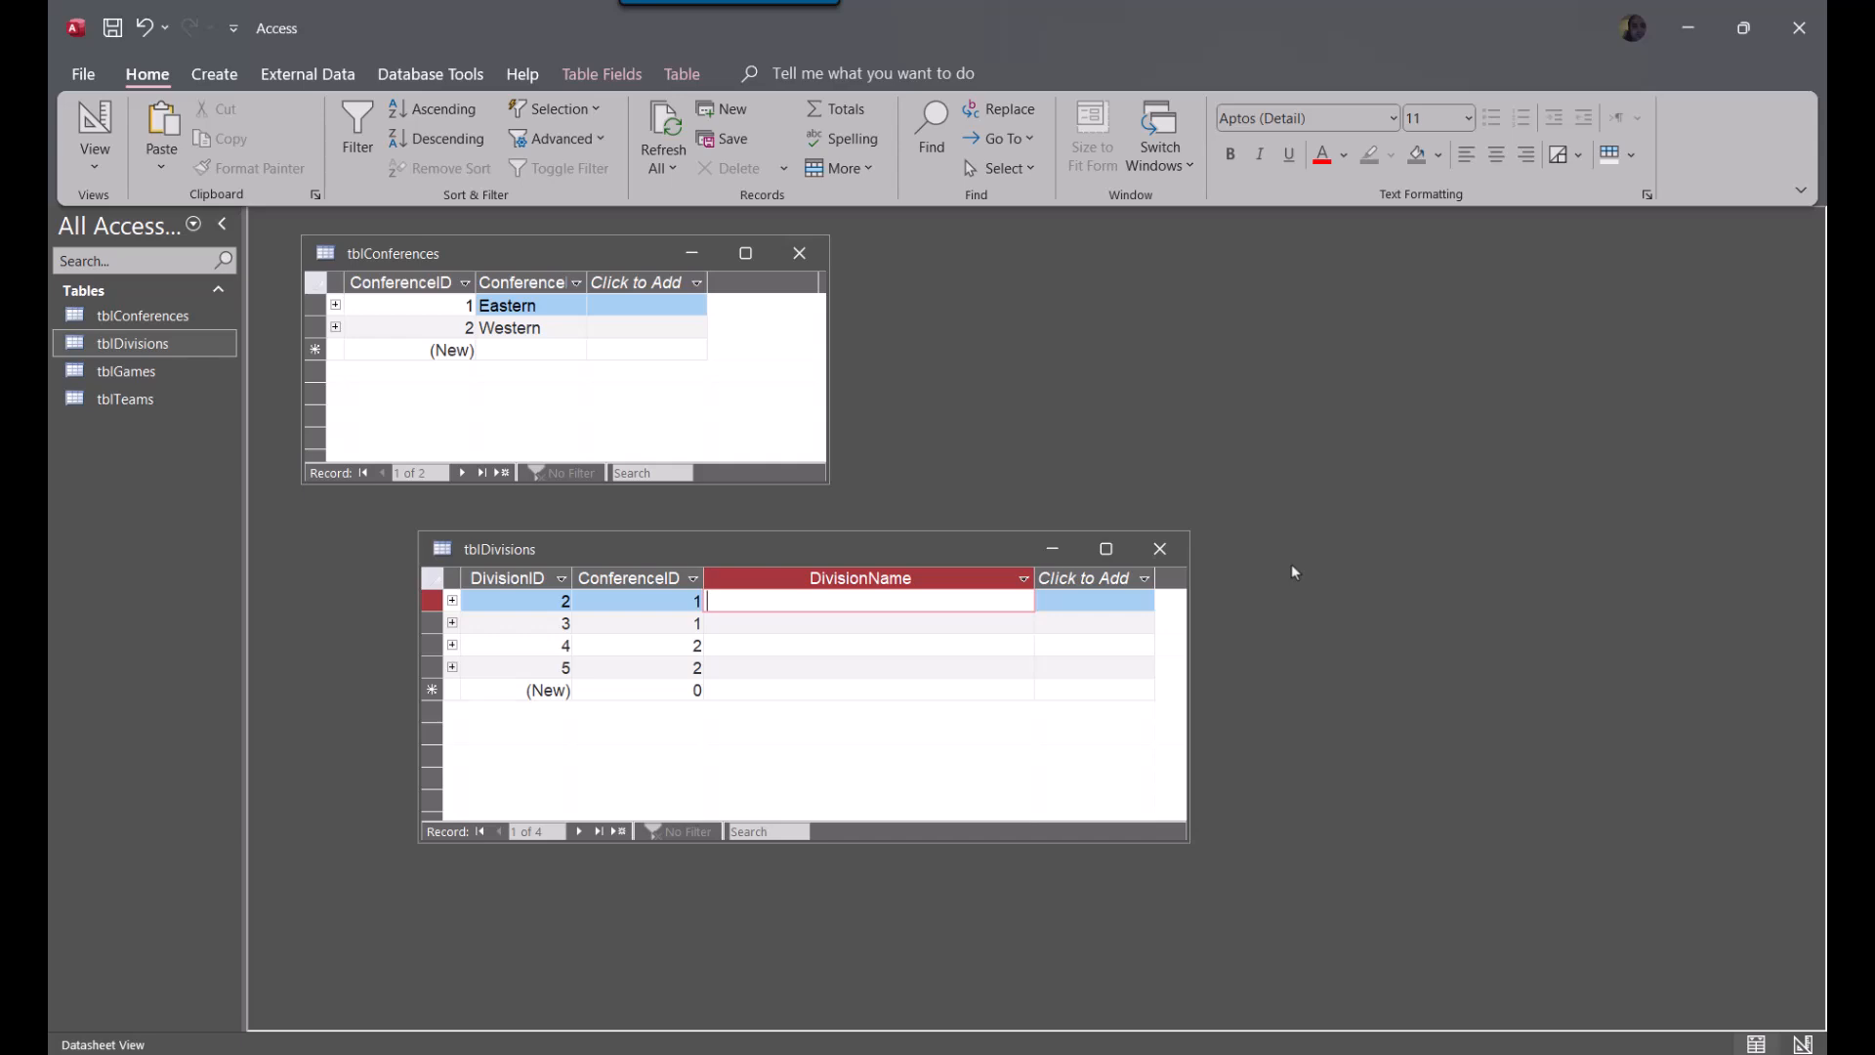
Fill in DivisionName for the four division records with Atlantic, Southeast, Central and Pacific
text(Atlantic)
key(Down)
text(Southe)
text(st)
key(Down)
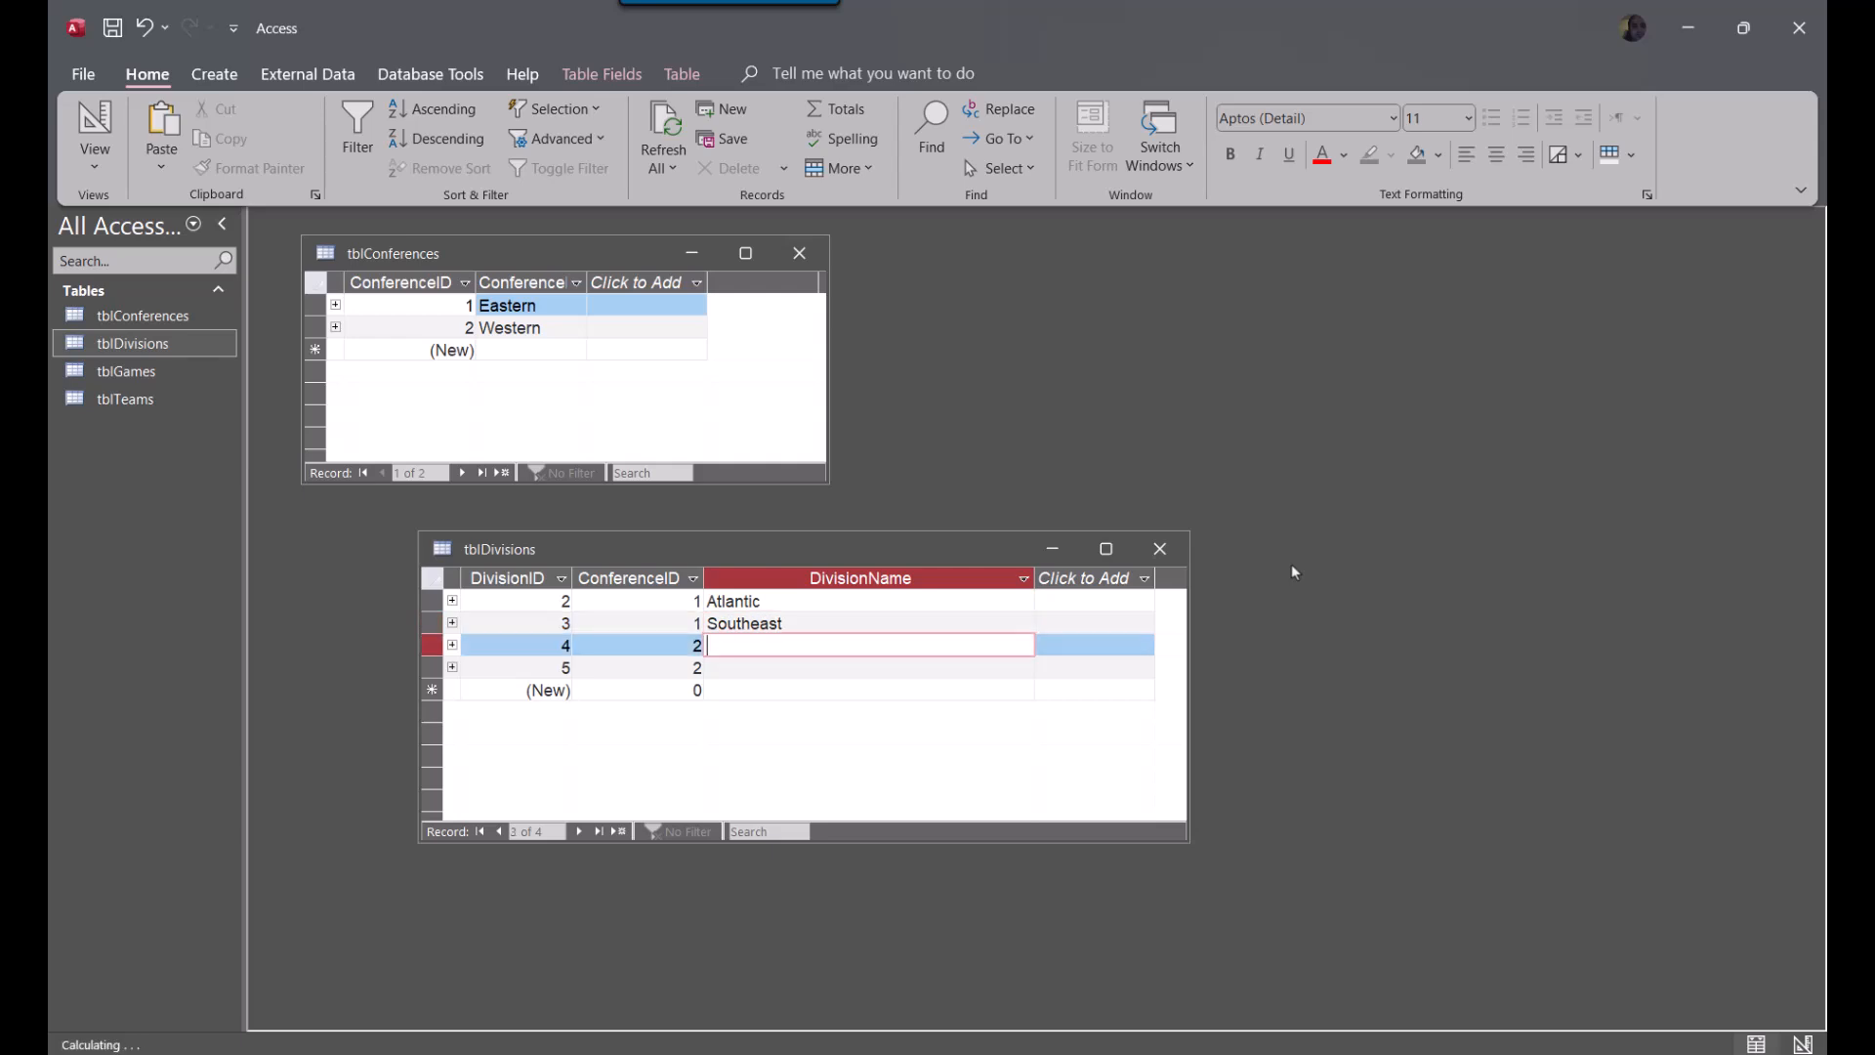
text(Central)
key(Down)
text(Pacific)
key(Down)
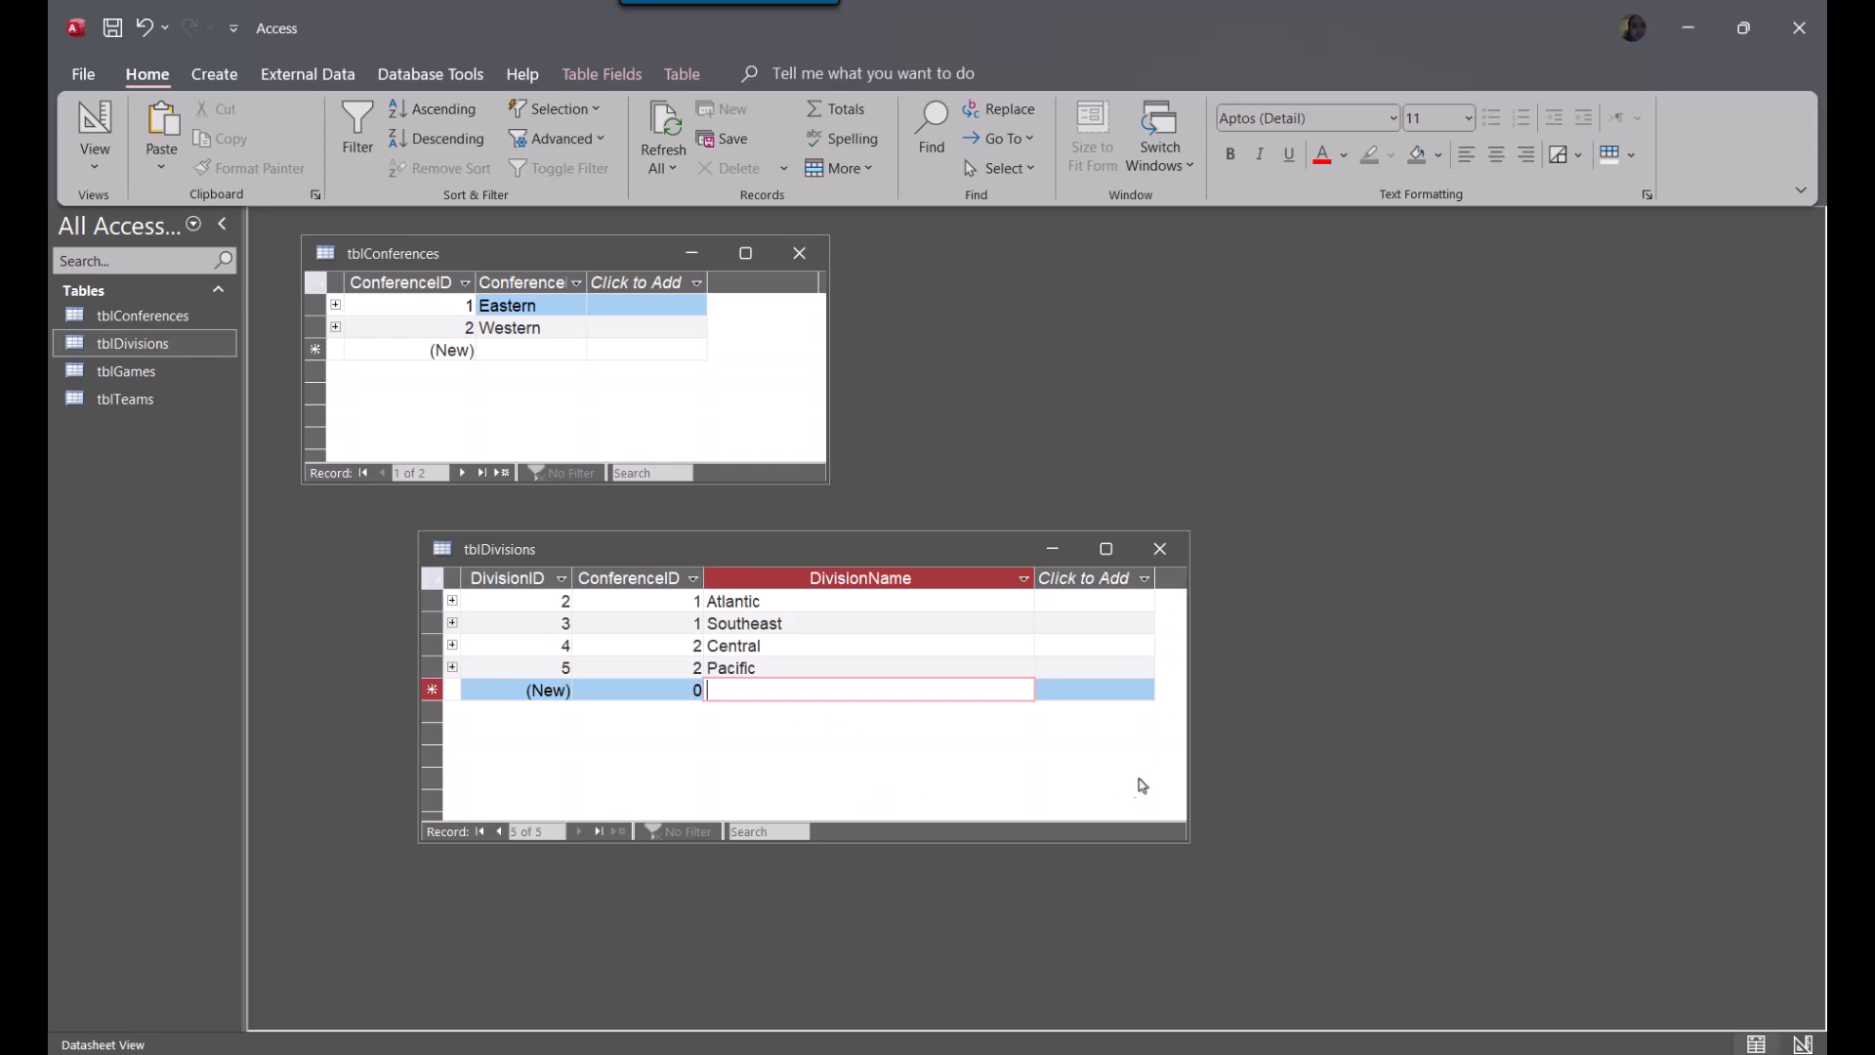
Shrink tblDivisions and move it under tblConferences, and open tblTeams with its window placed beside both tables
drag(1187, 840, 926, 830)
drag(652, 554, 521, 500)
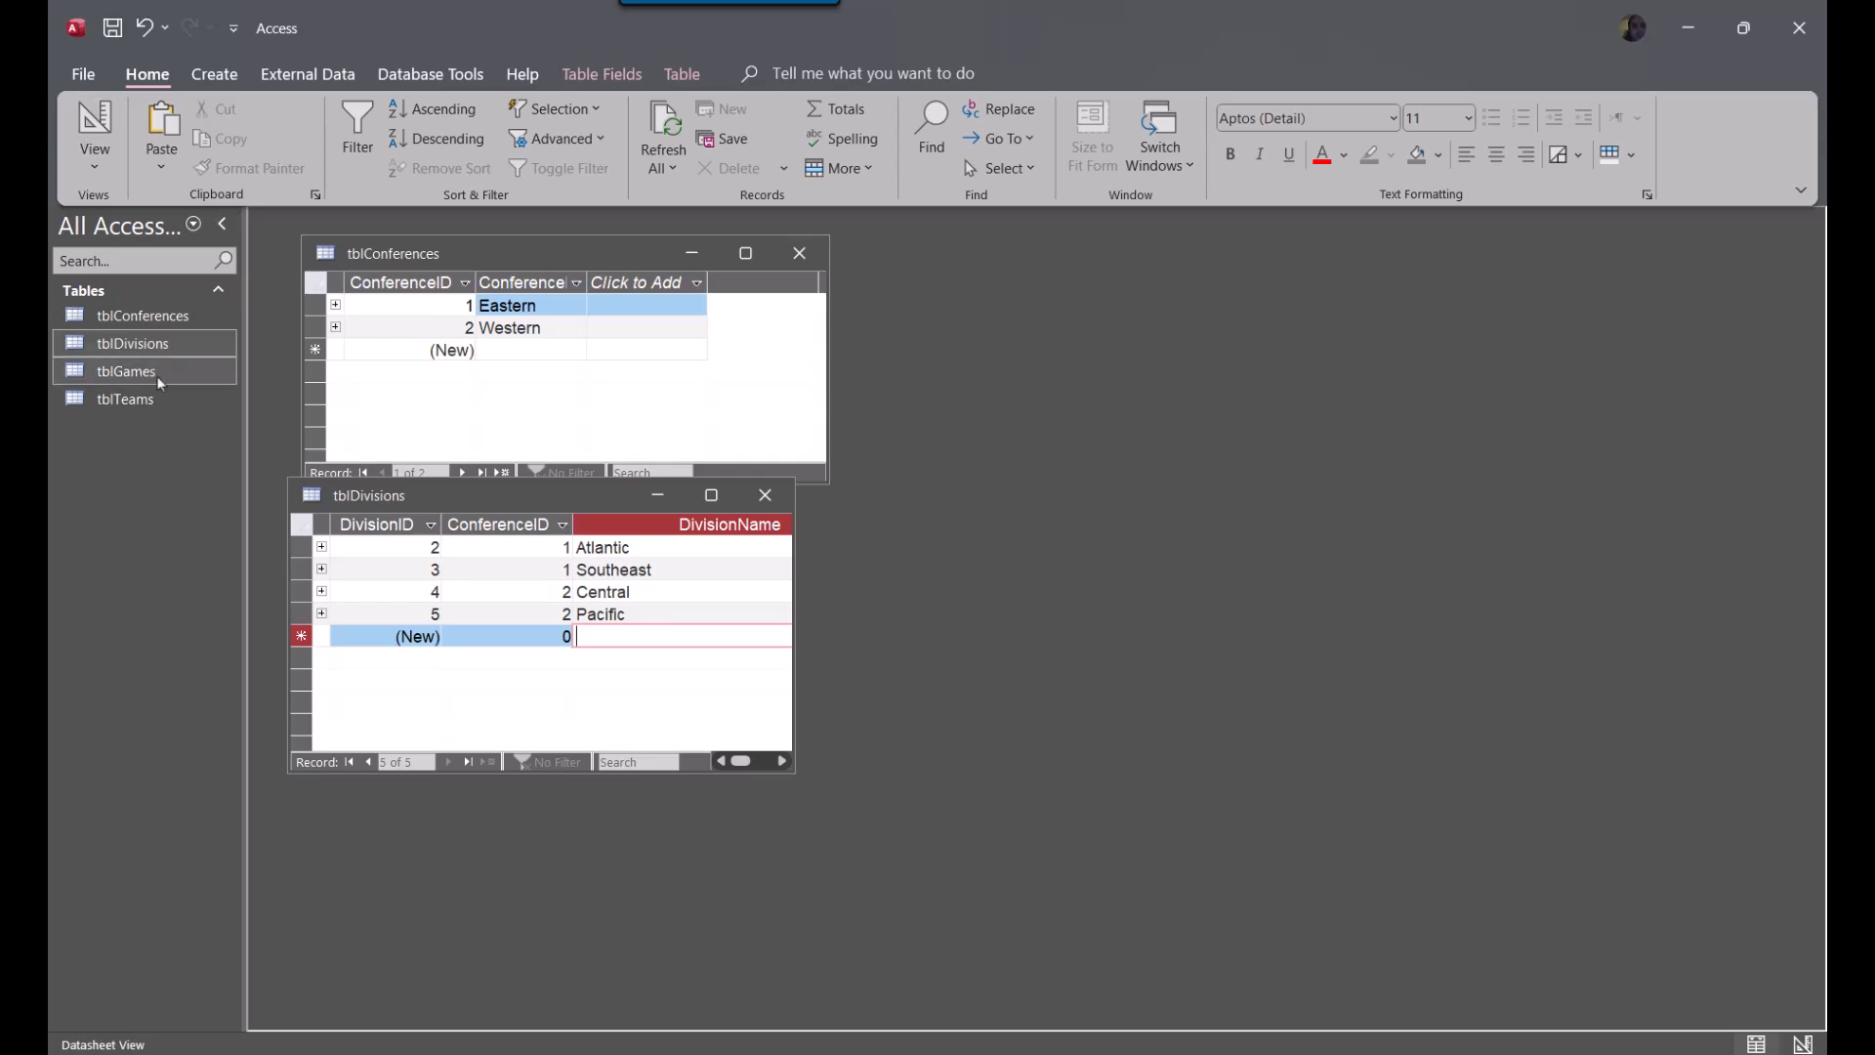
double_click(136, 400)
drag(296, 305, 981, 239)
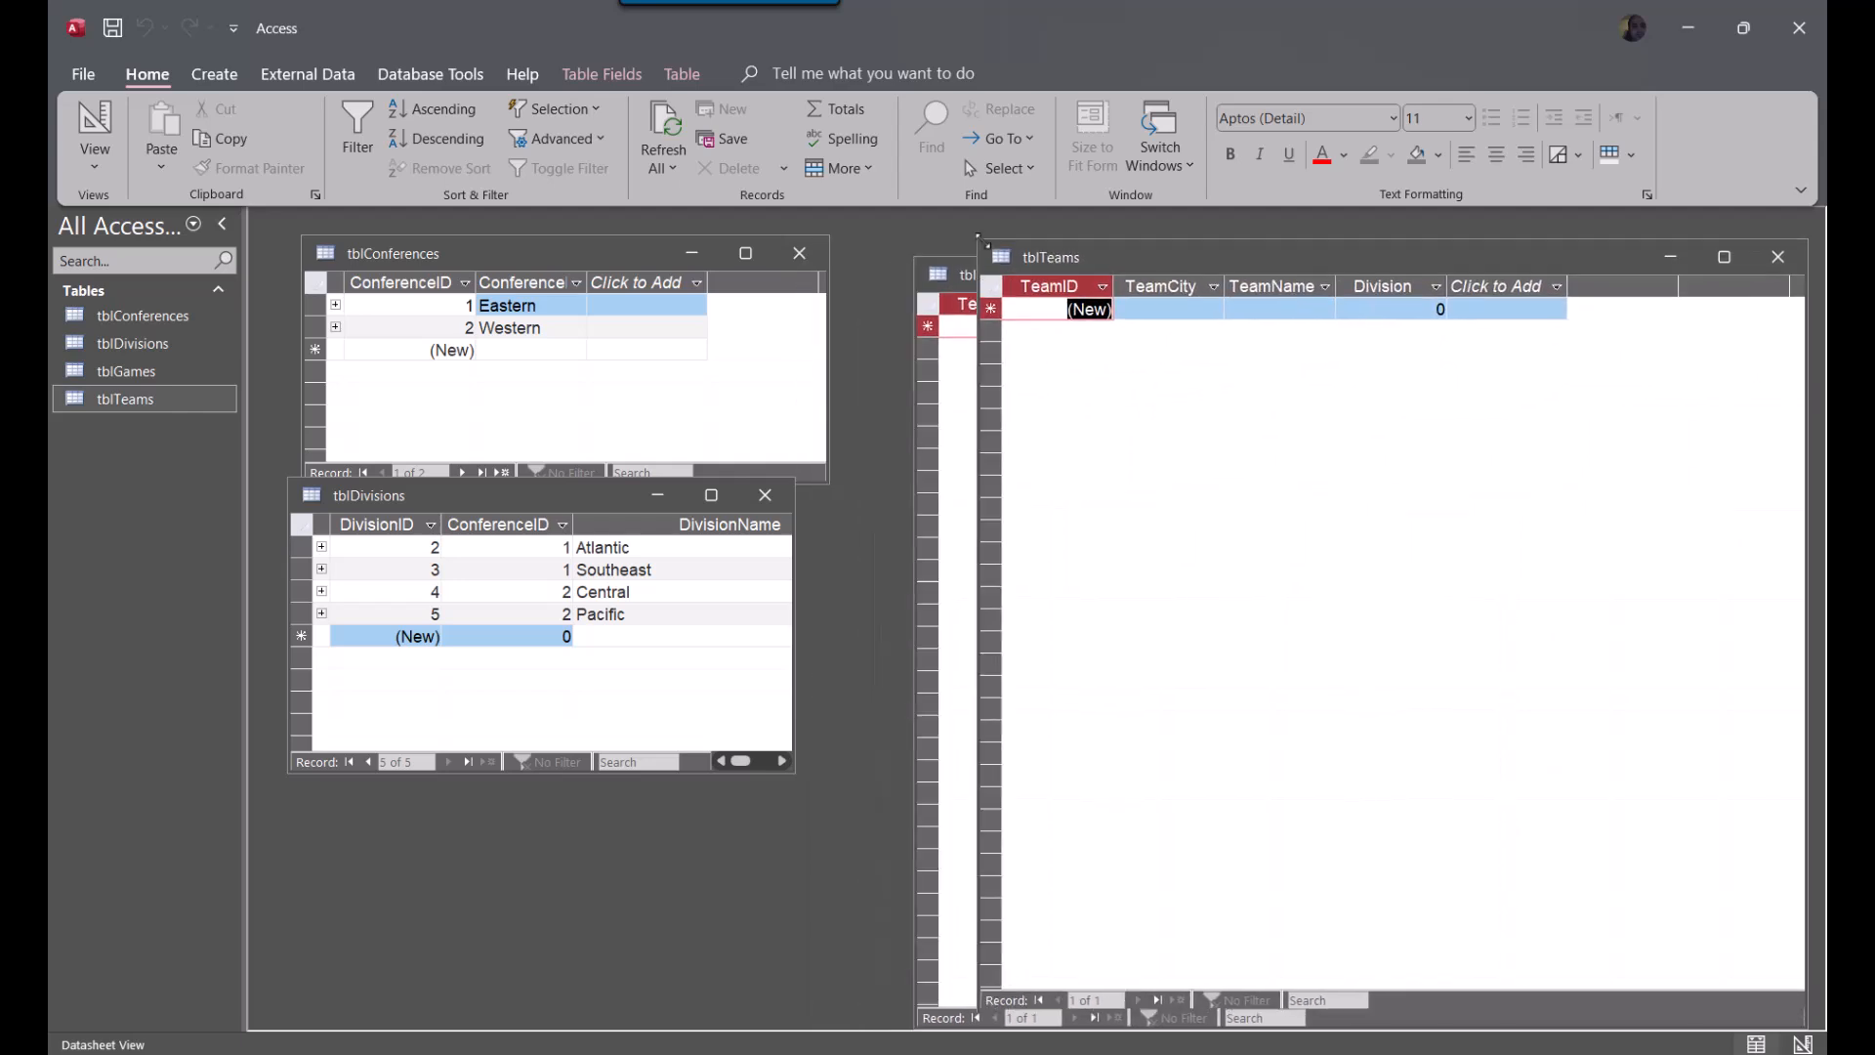
drag(1215, 255, 1069, 231)
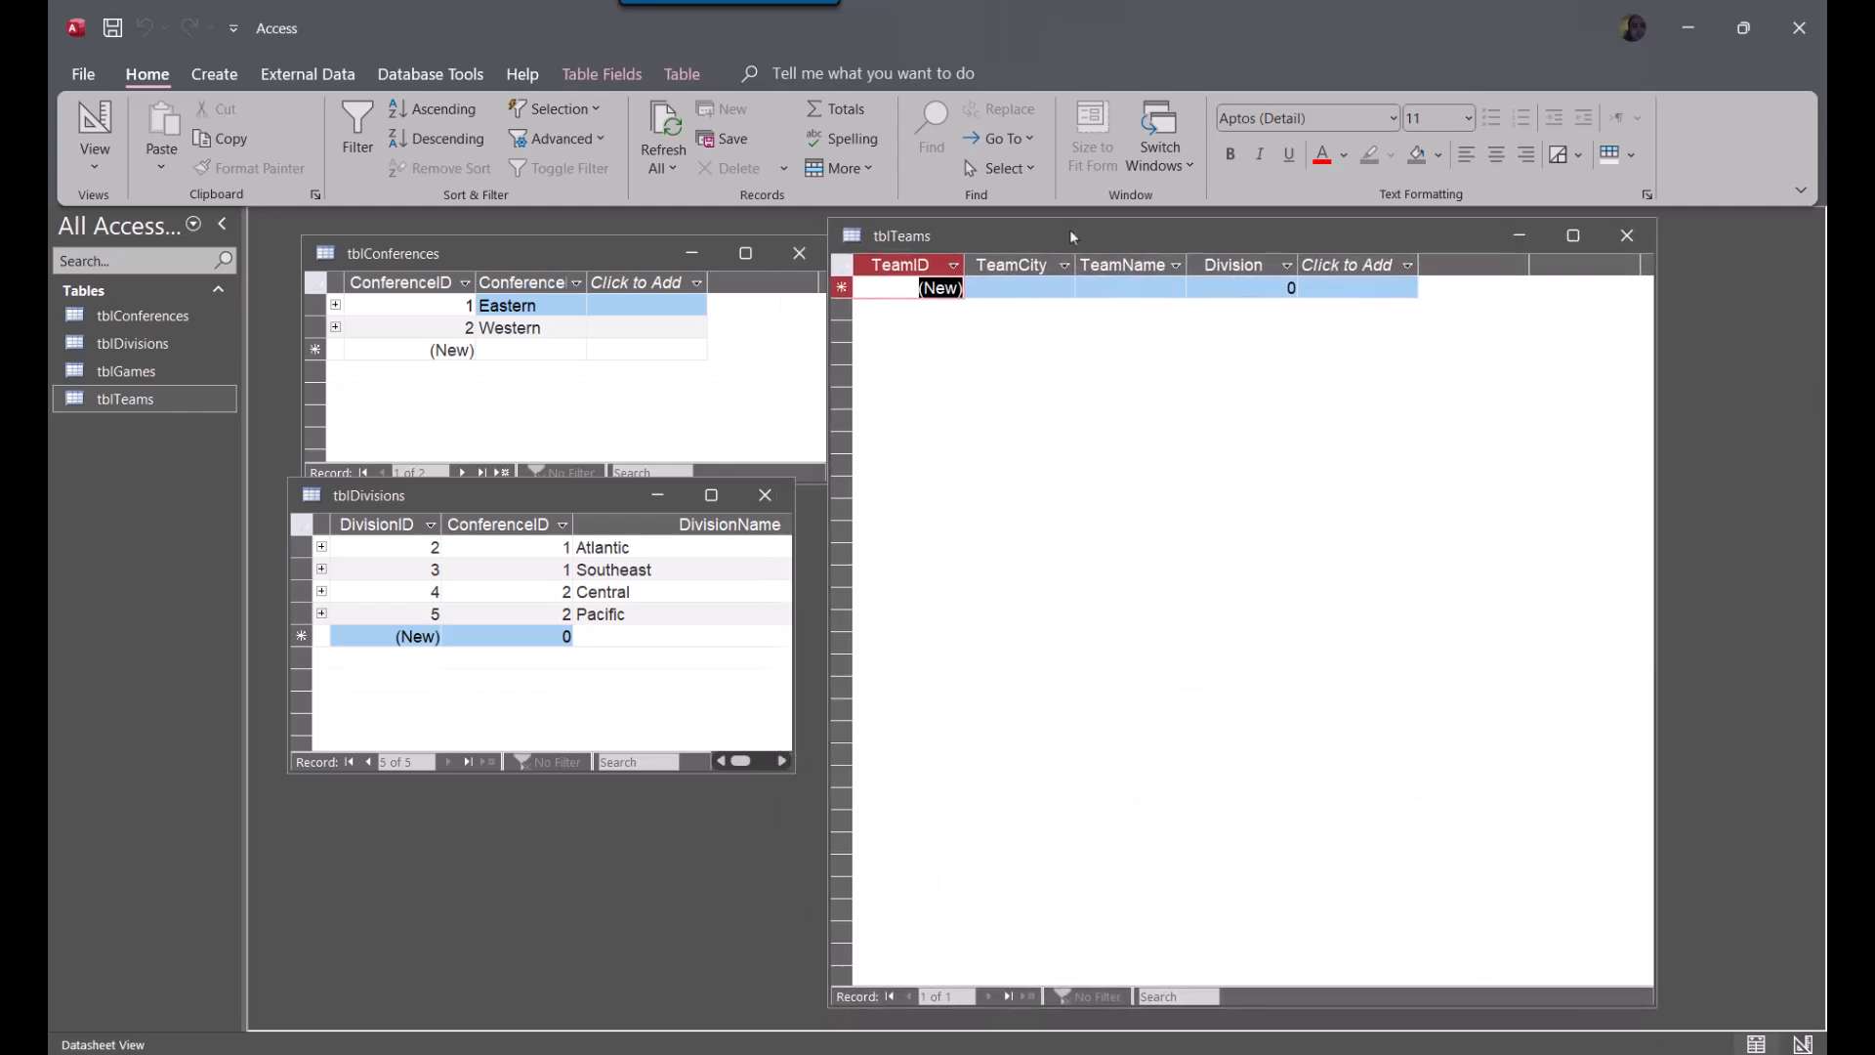
Narrow the Division column in tblTeams and enter New Jersey as the TeamCity of the first record
click(1006, 282)
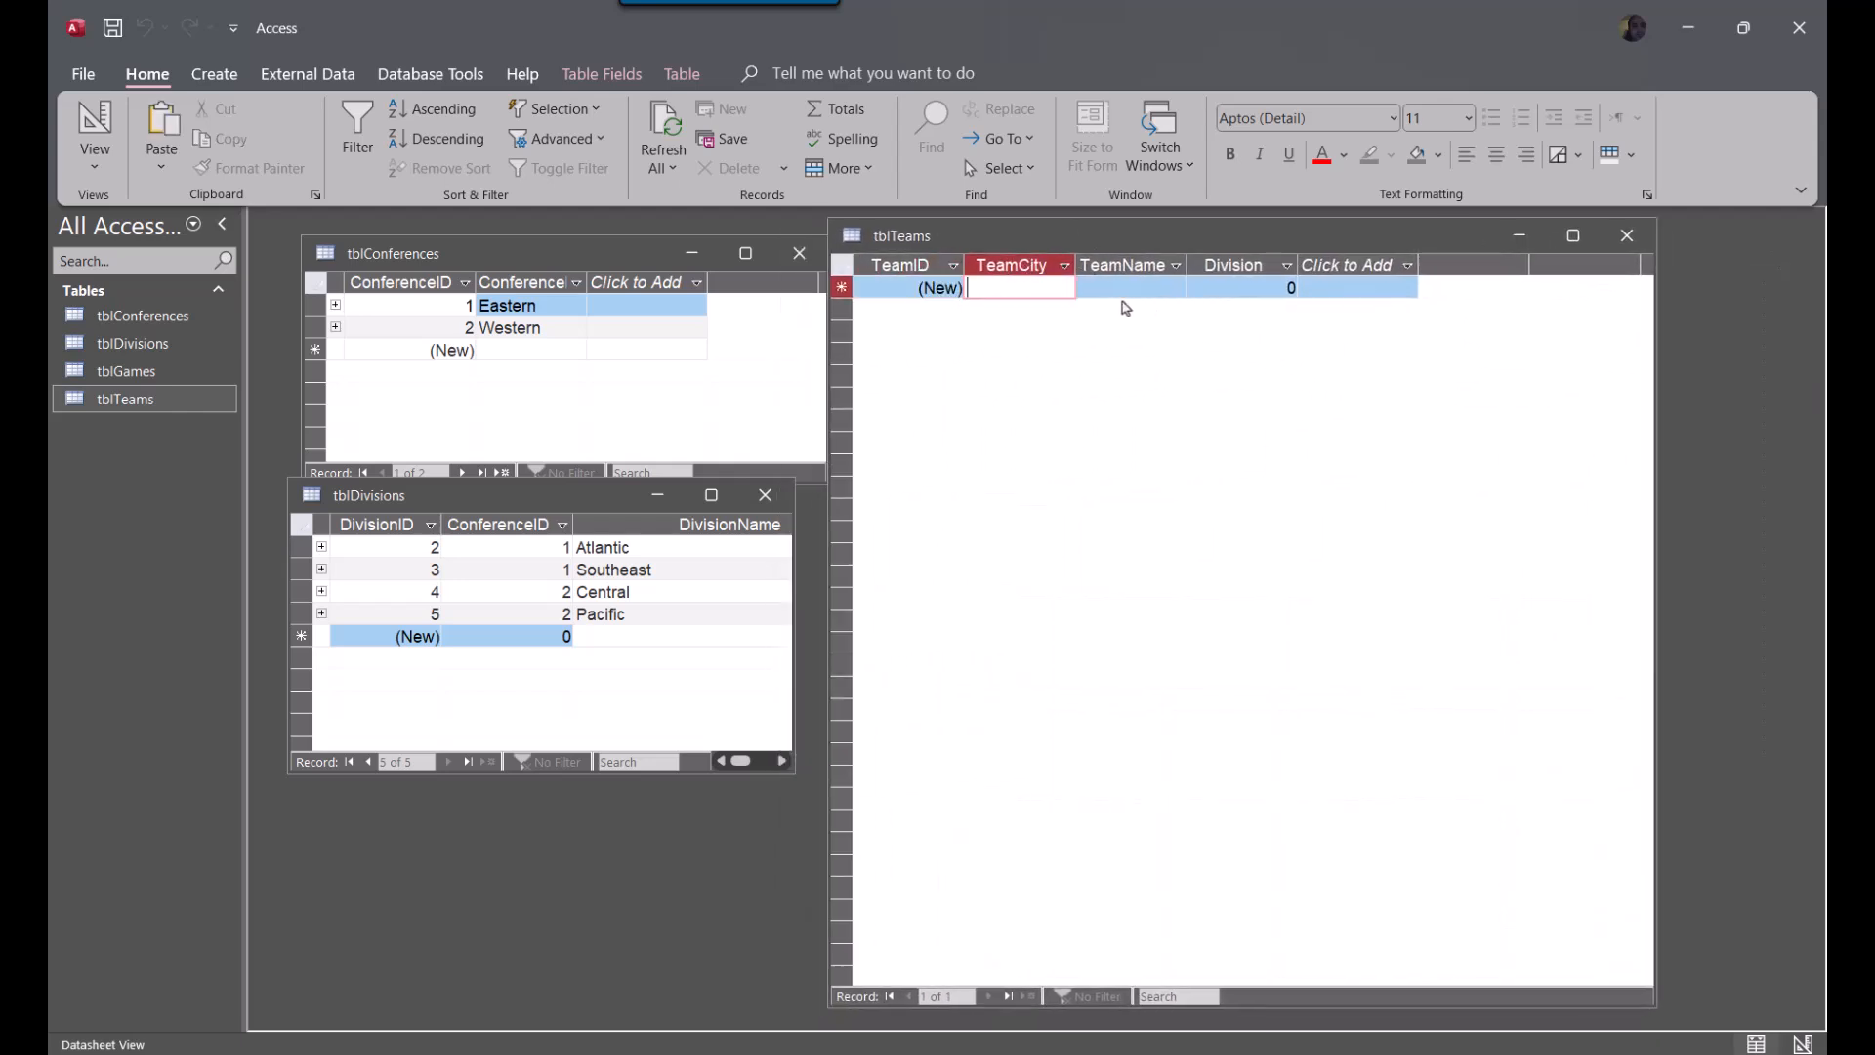
click(1309, 264)
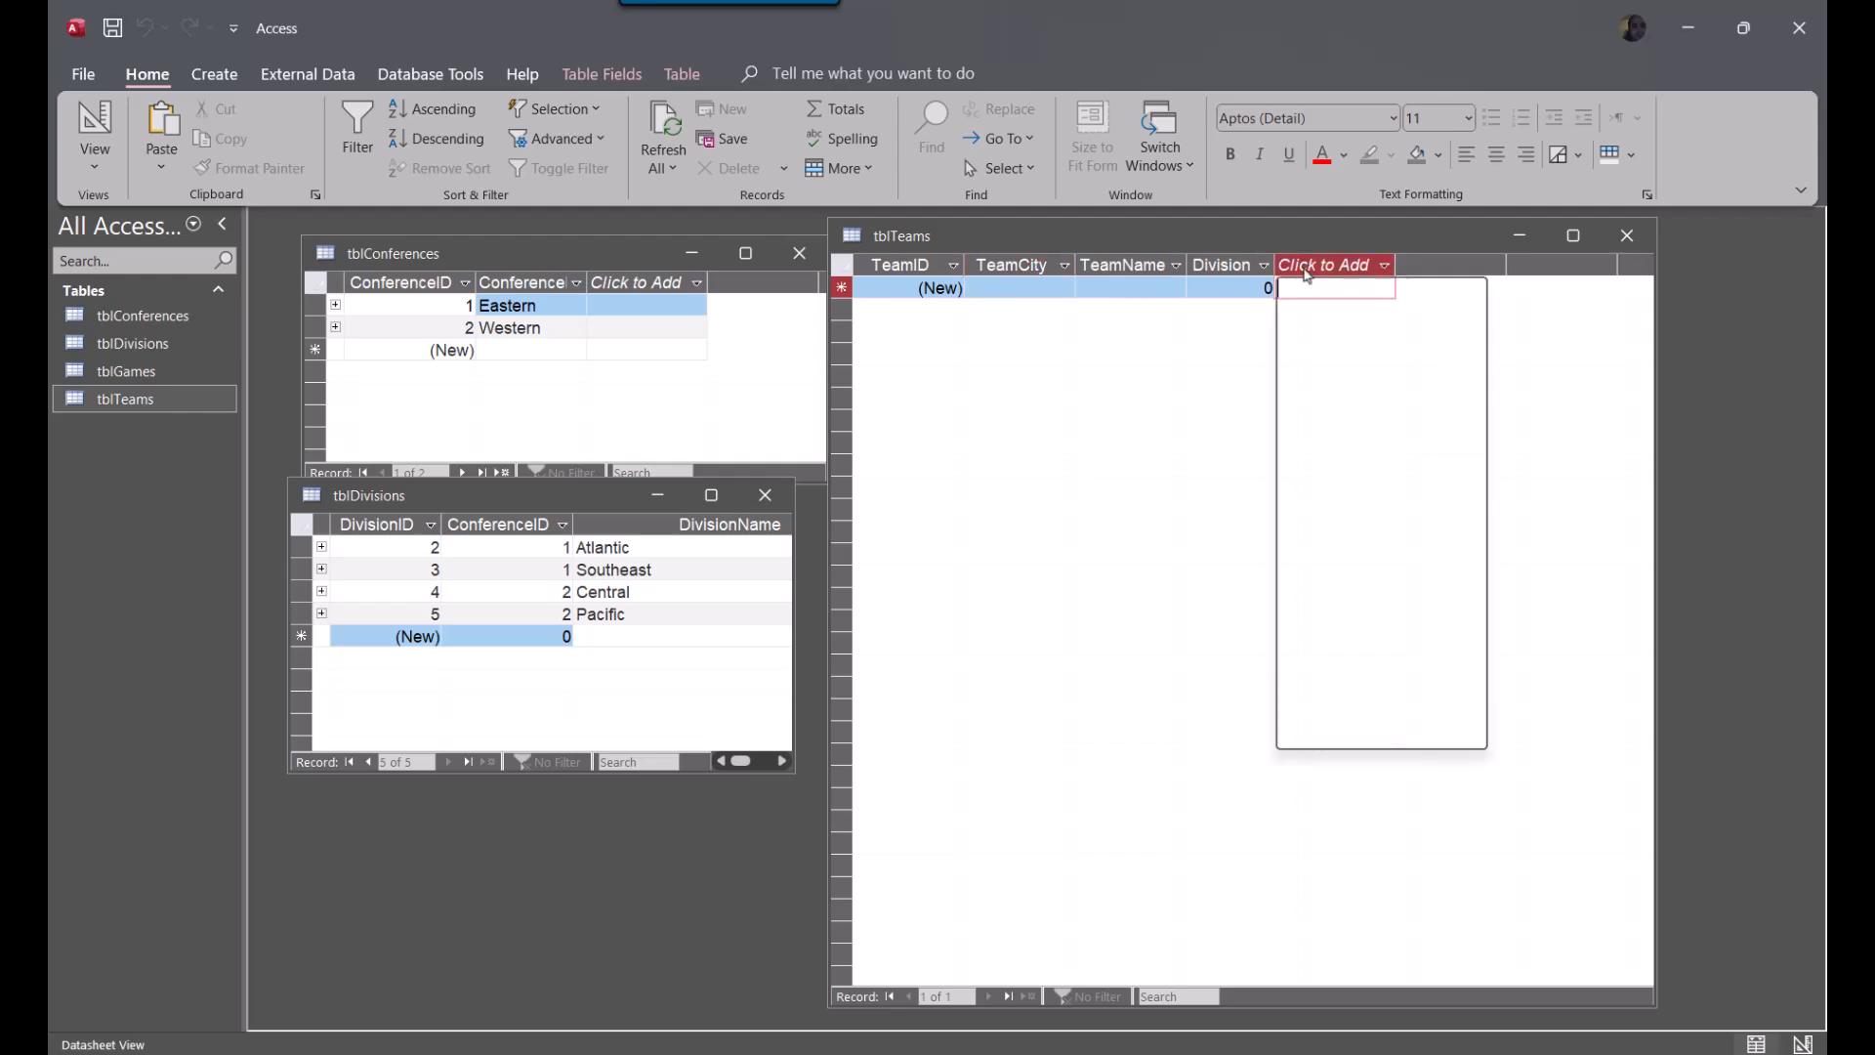
key(Escape)
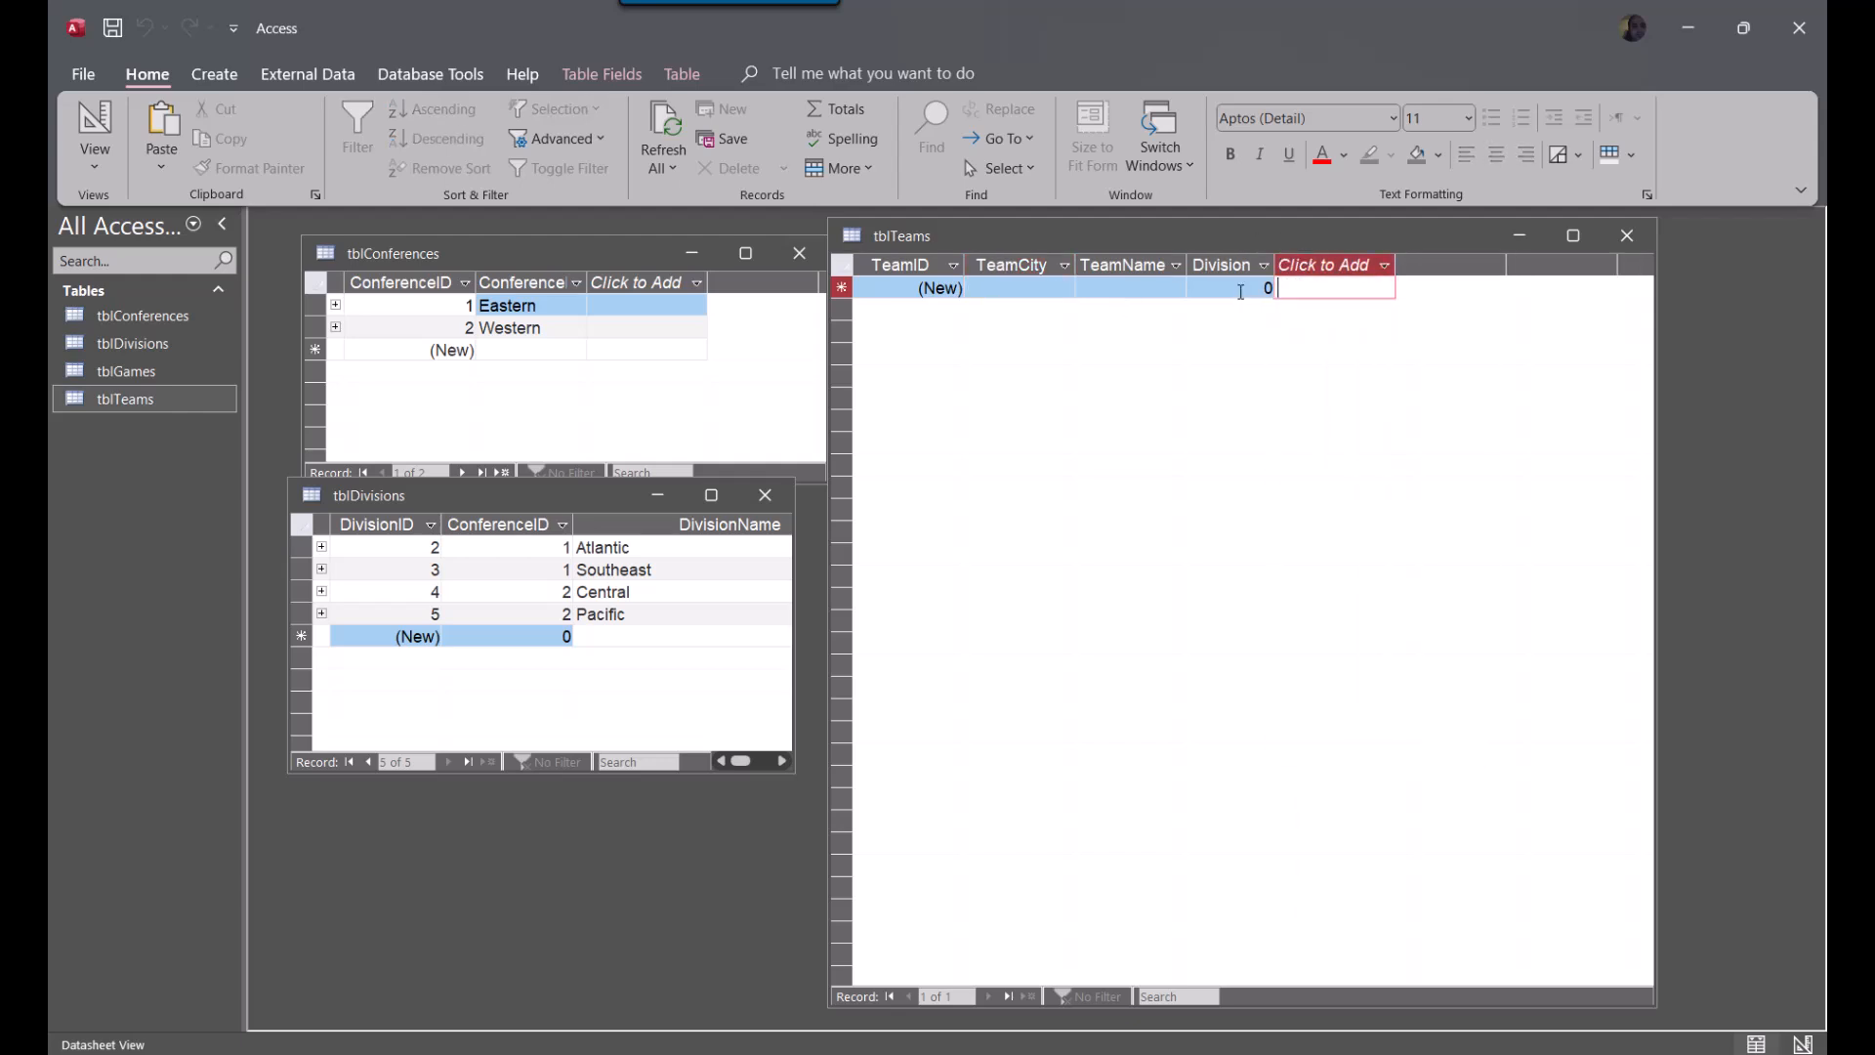
click(1038, 290)
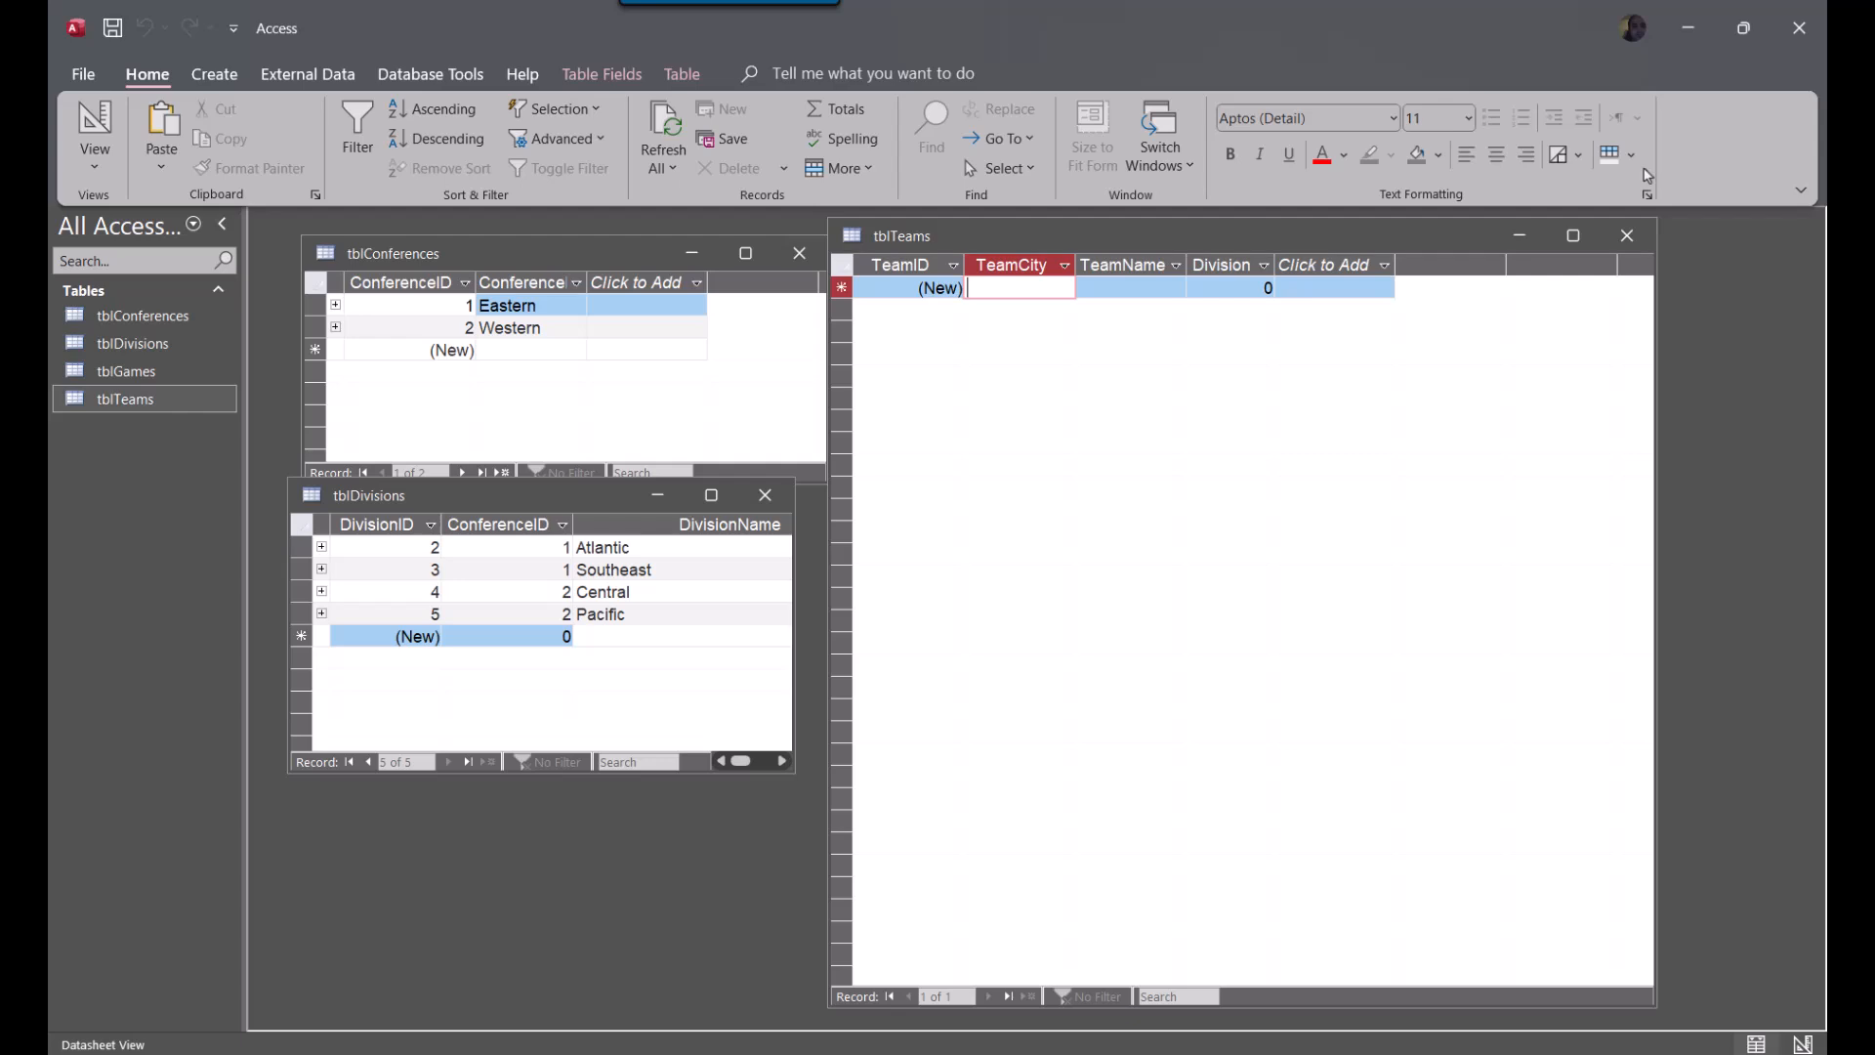
text(New Jersey)
key(Return)
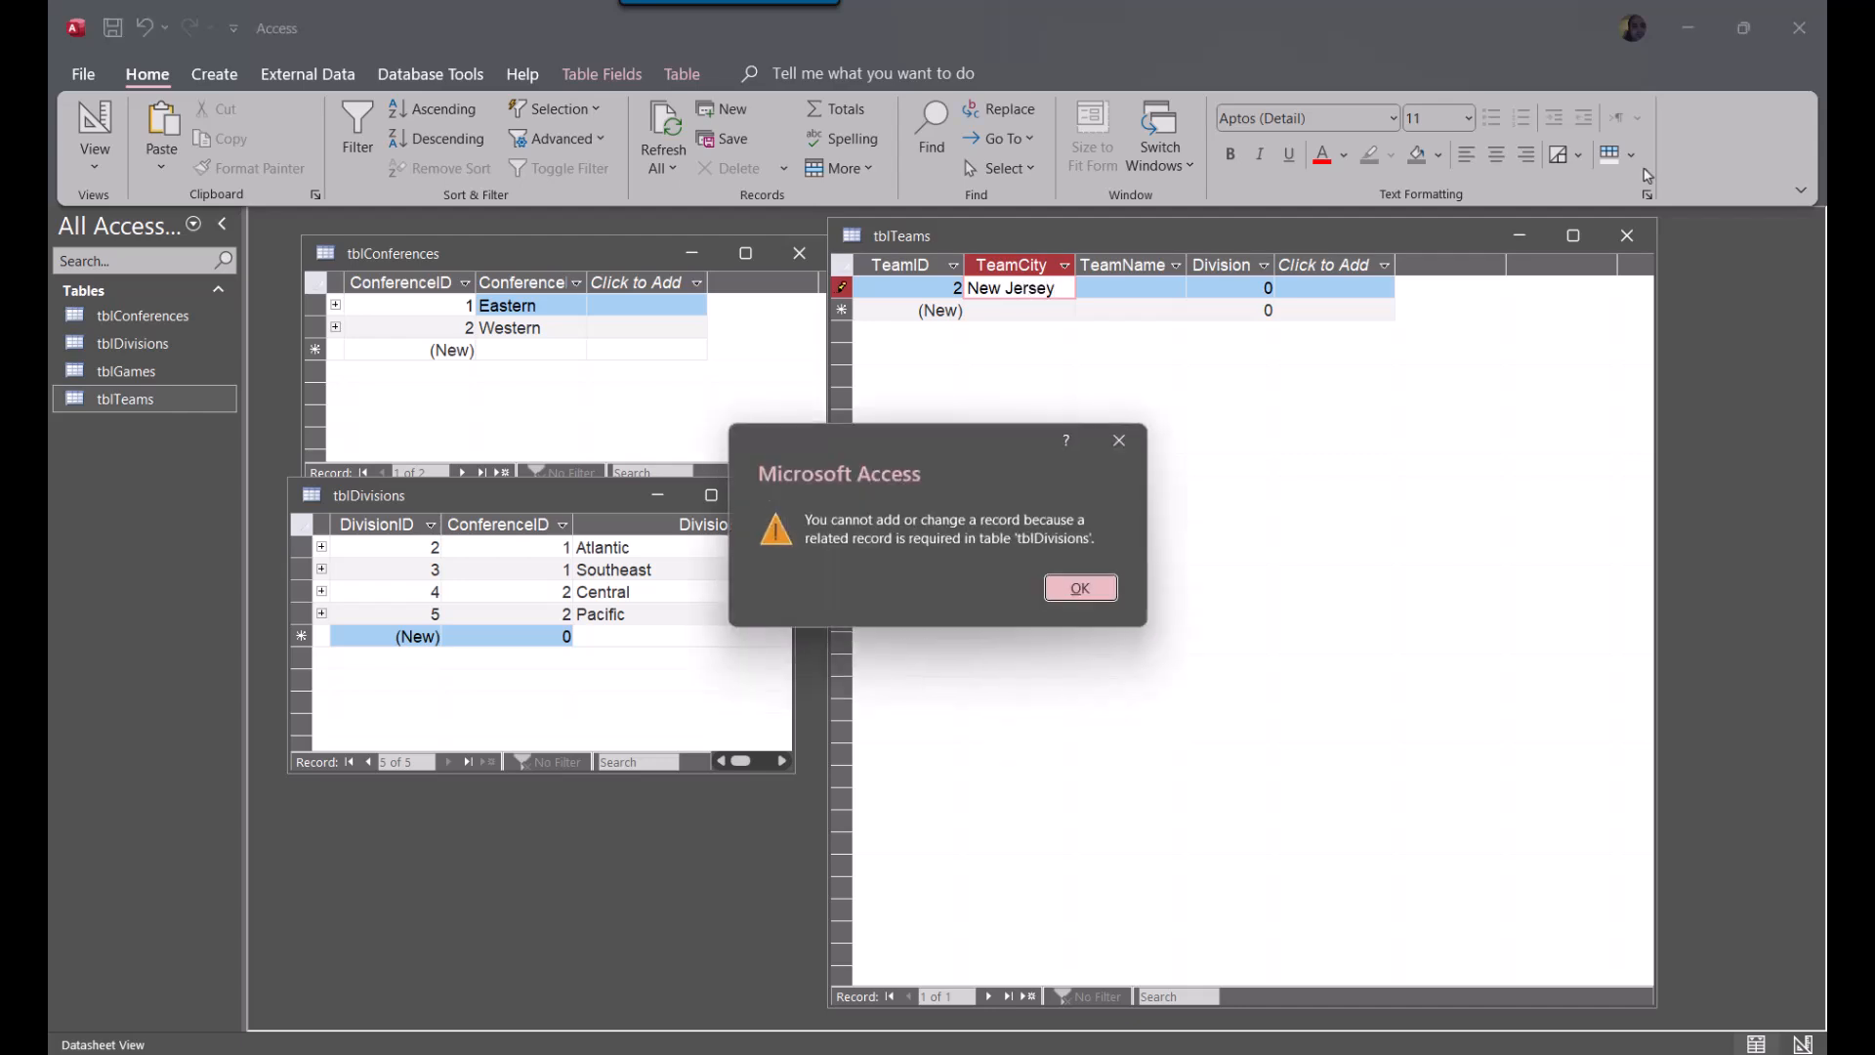
key(Return)
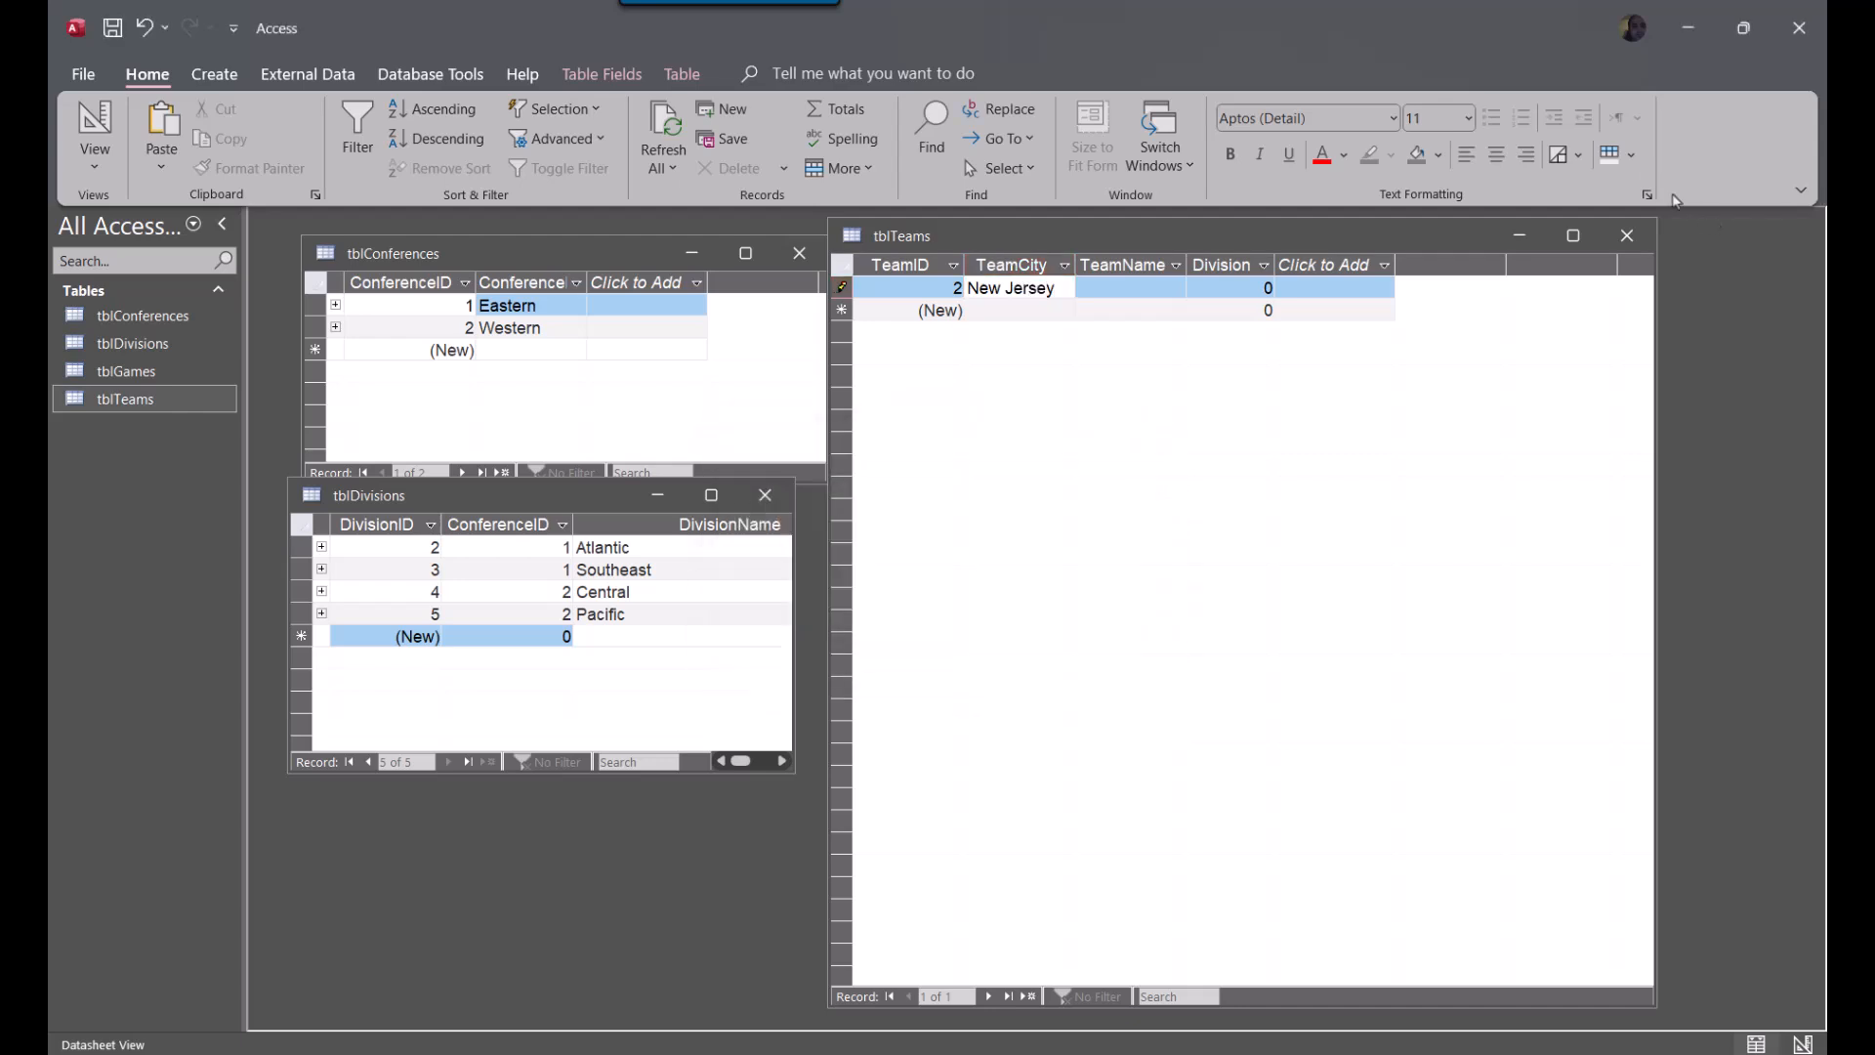
Try to assign the New Jersey team to division 1
click(1258, 291)
text(1)
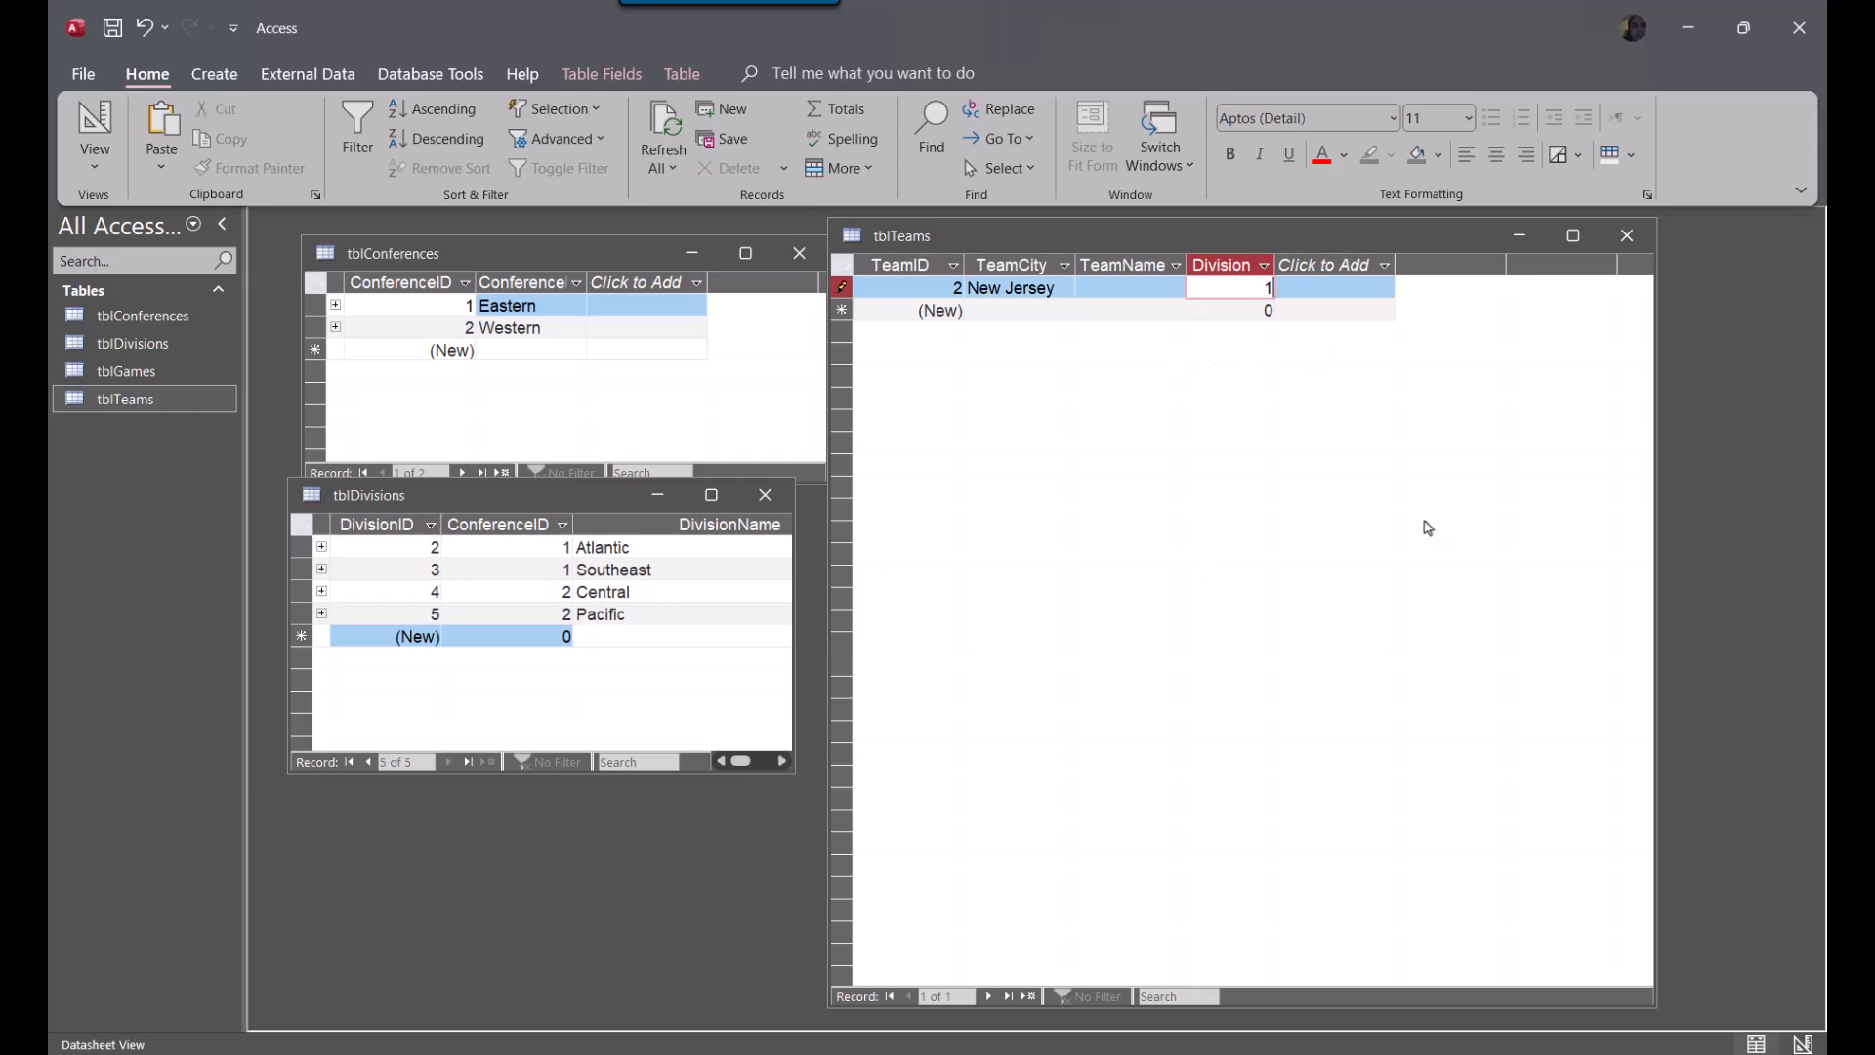
click(991, 307)
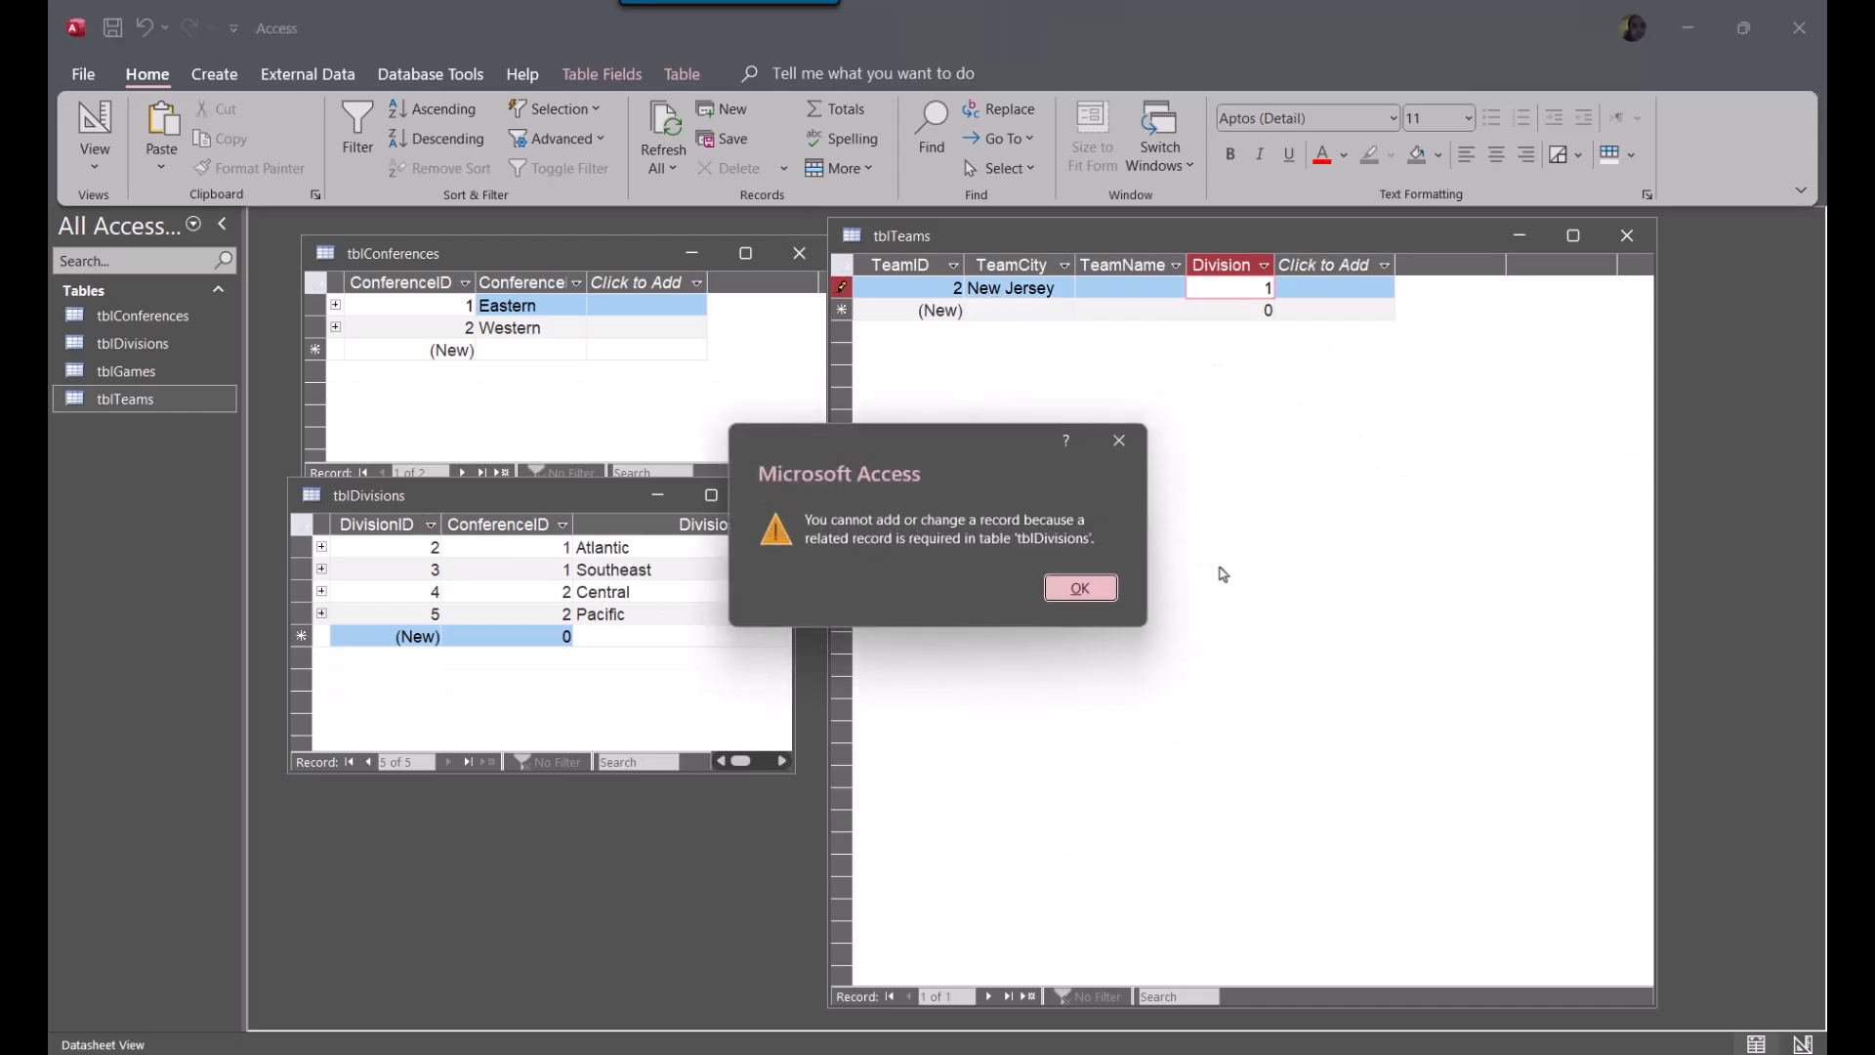
click(1080, 589)
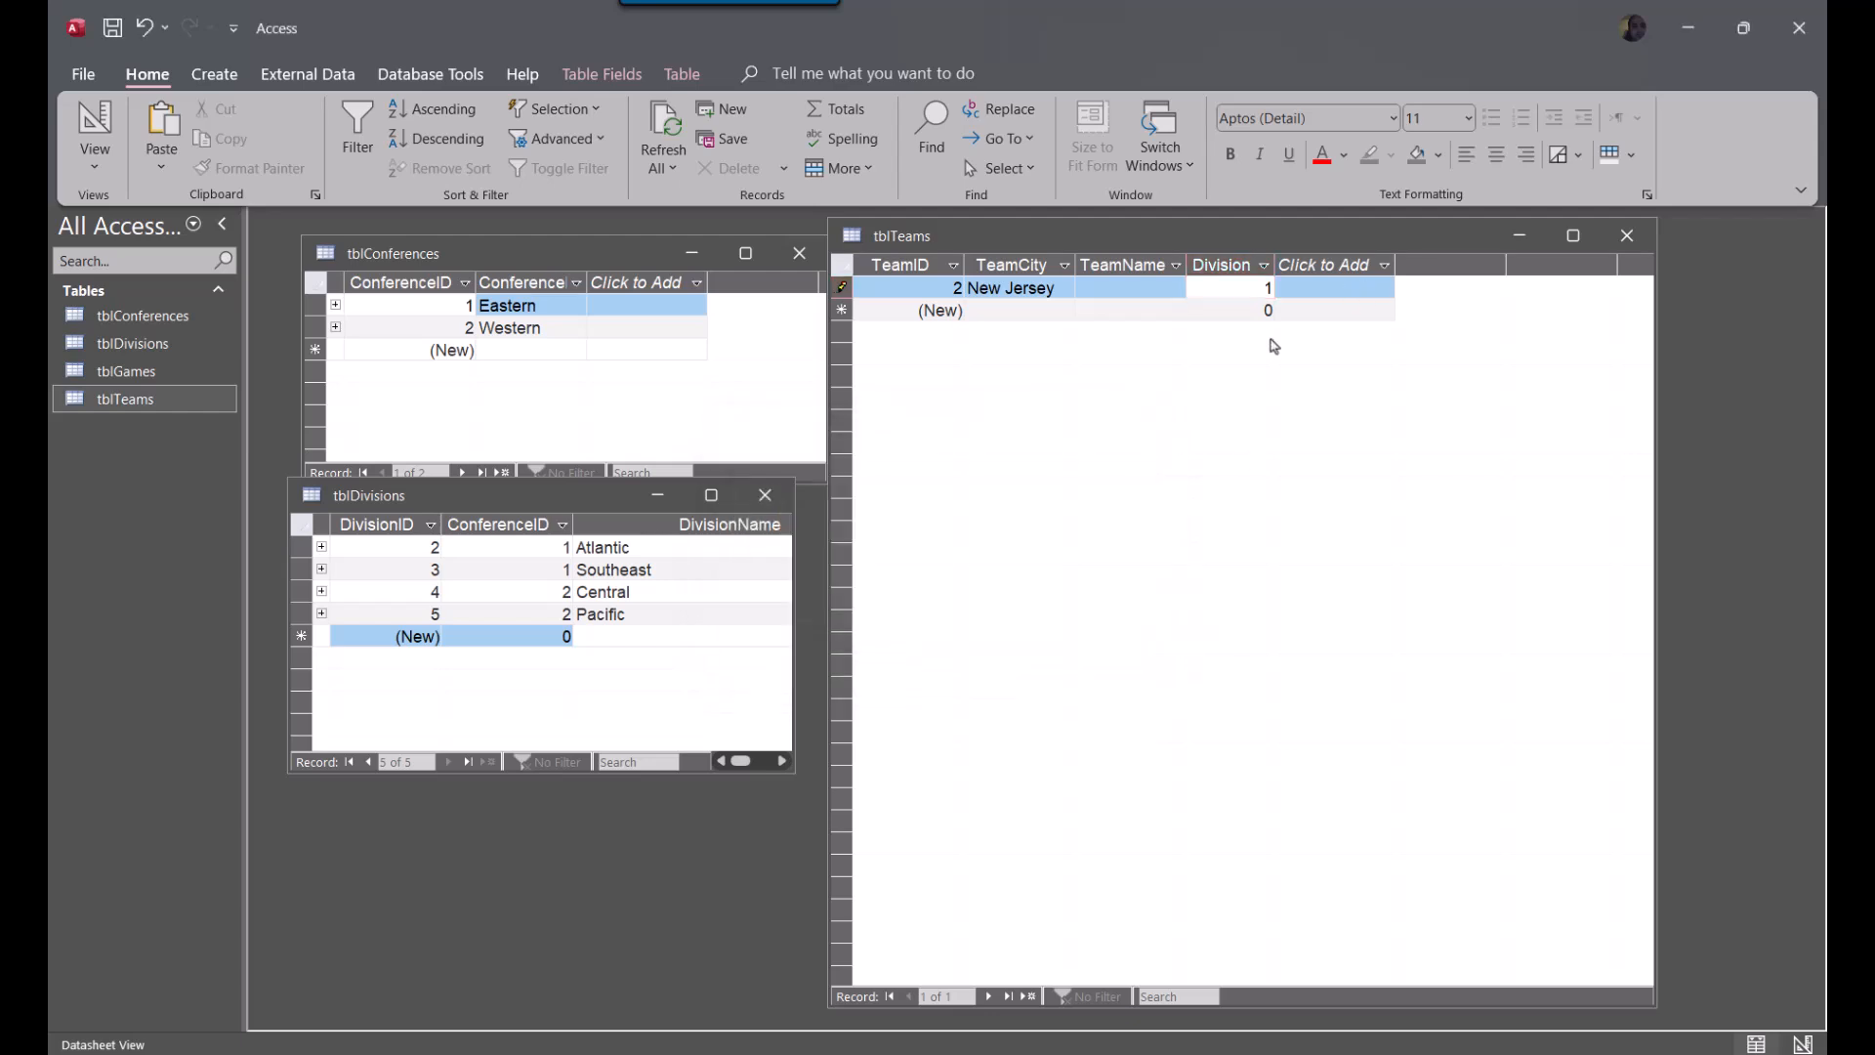
Set the New Jersey team's Division to 2 and its TeamName to Generals
double_click(1266, 289)
text(2)
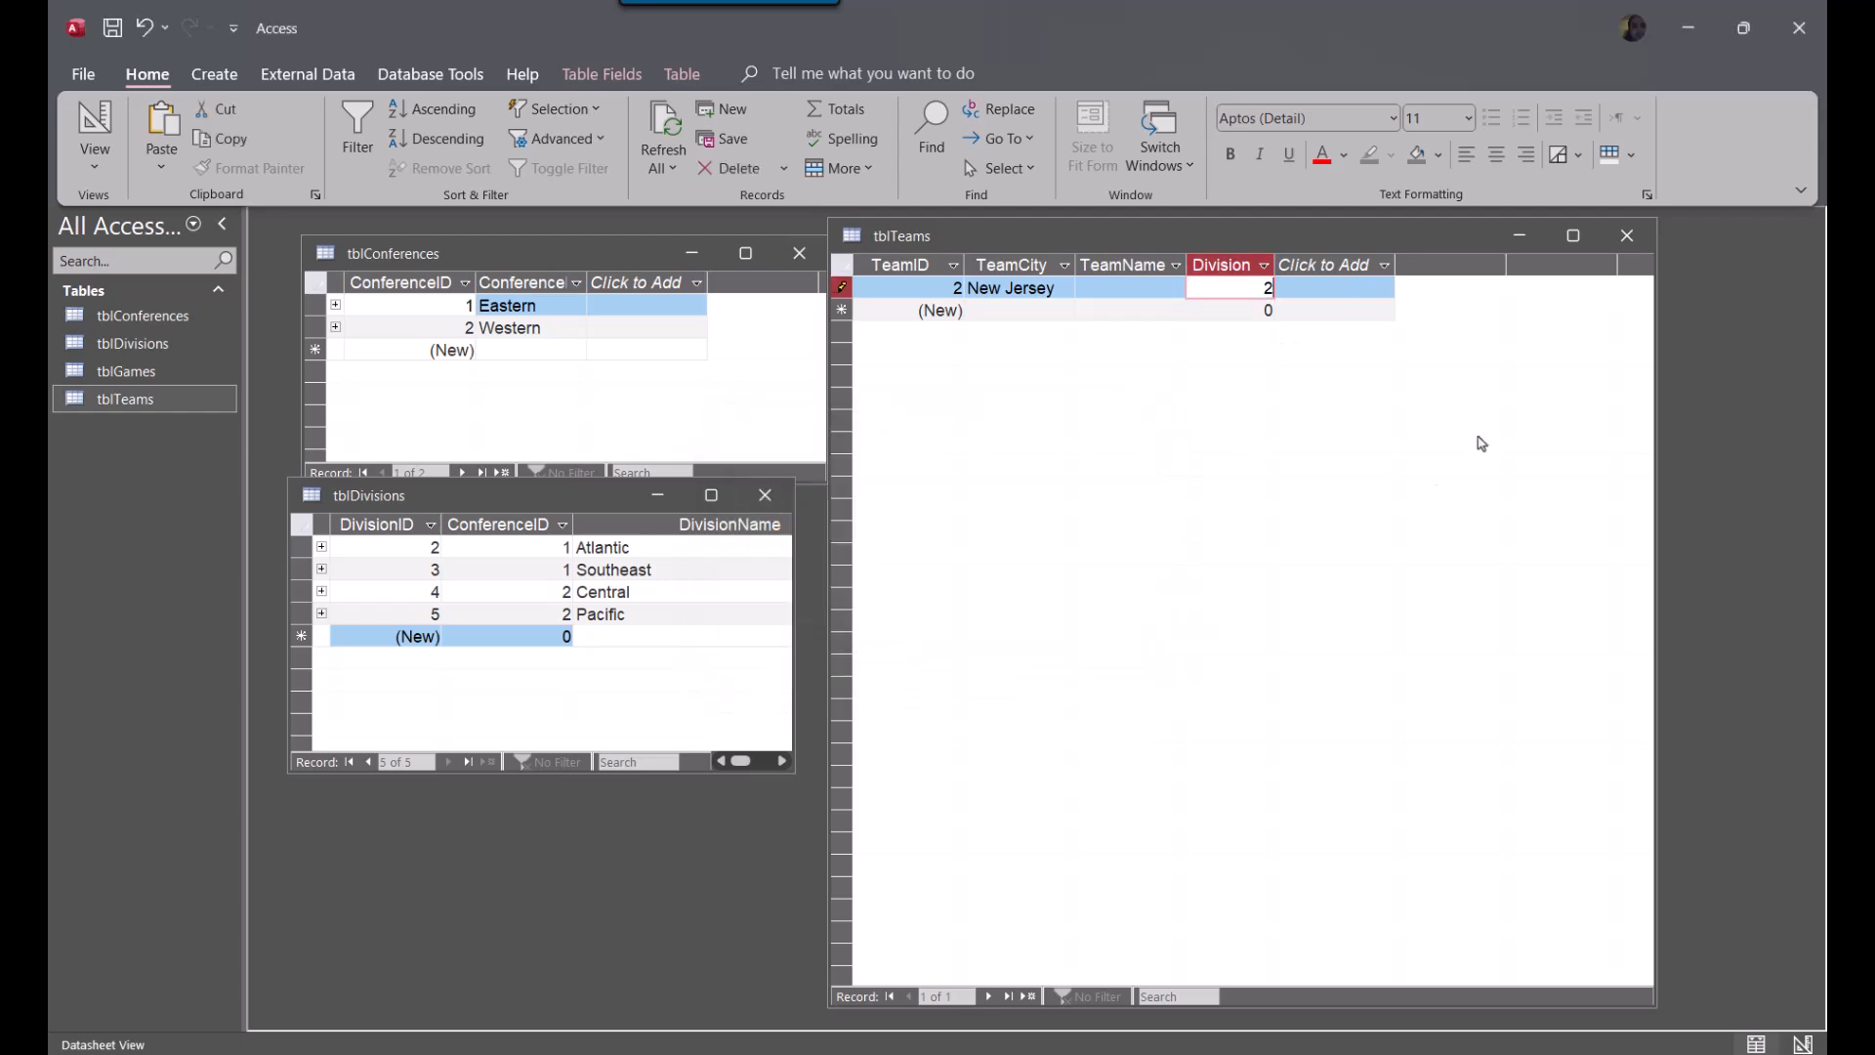
click(1056, 314)
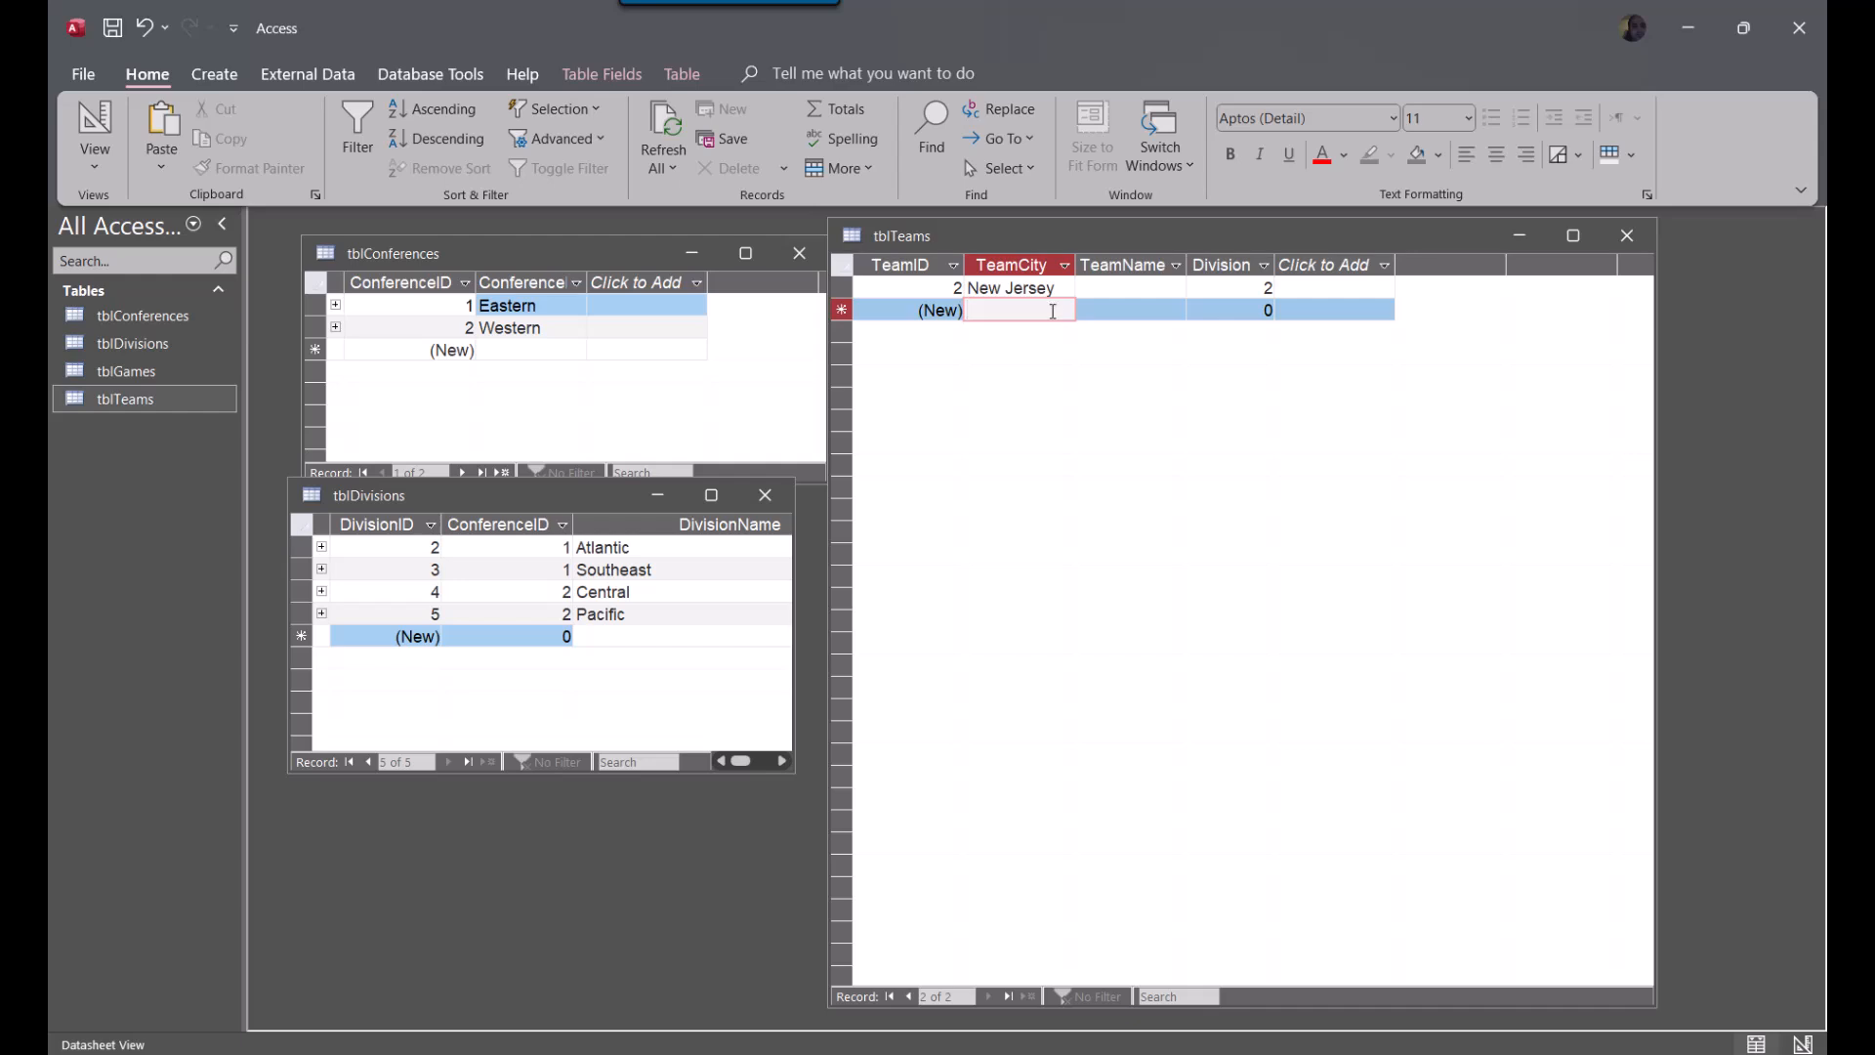
key(Up)
key(Tab)
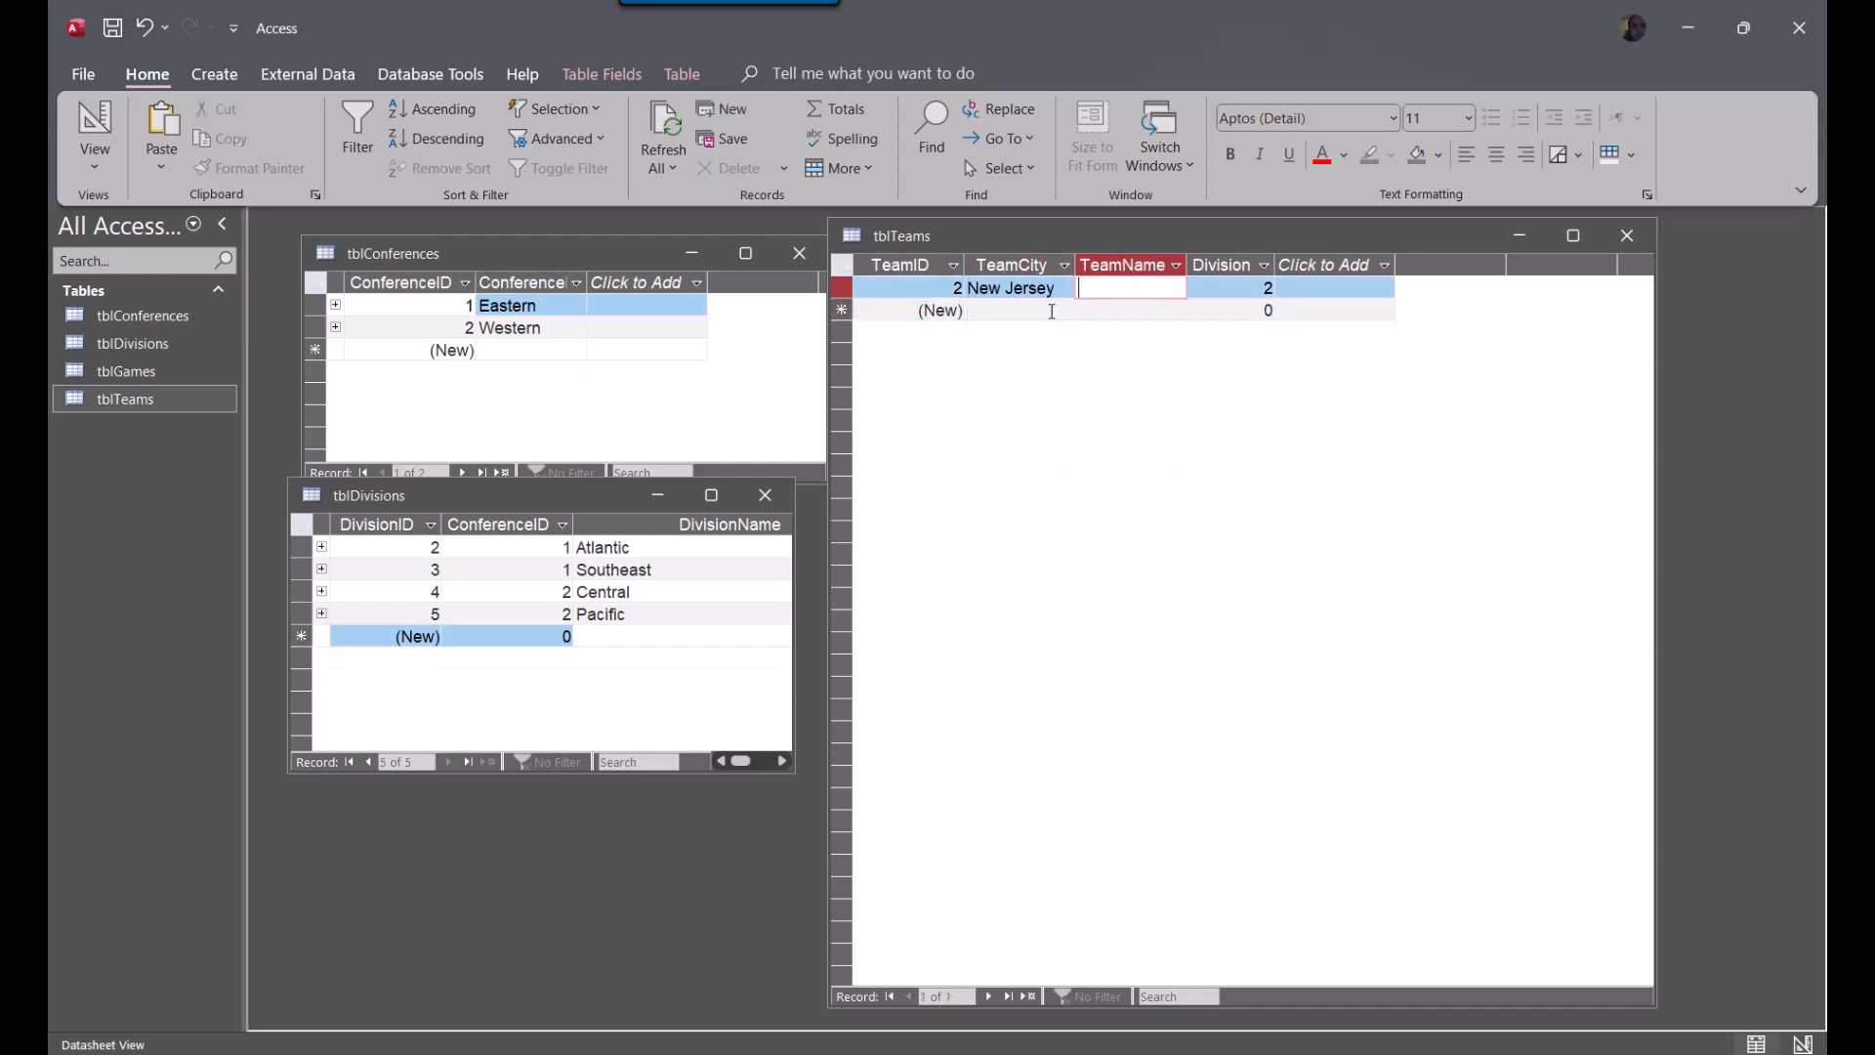
text(Generals)
key(Down)
Add a second record to tblTeams with TeamCity D.C., TeamName Defenders and Division 2
key(shift+Tab)
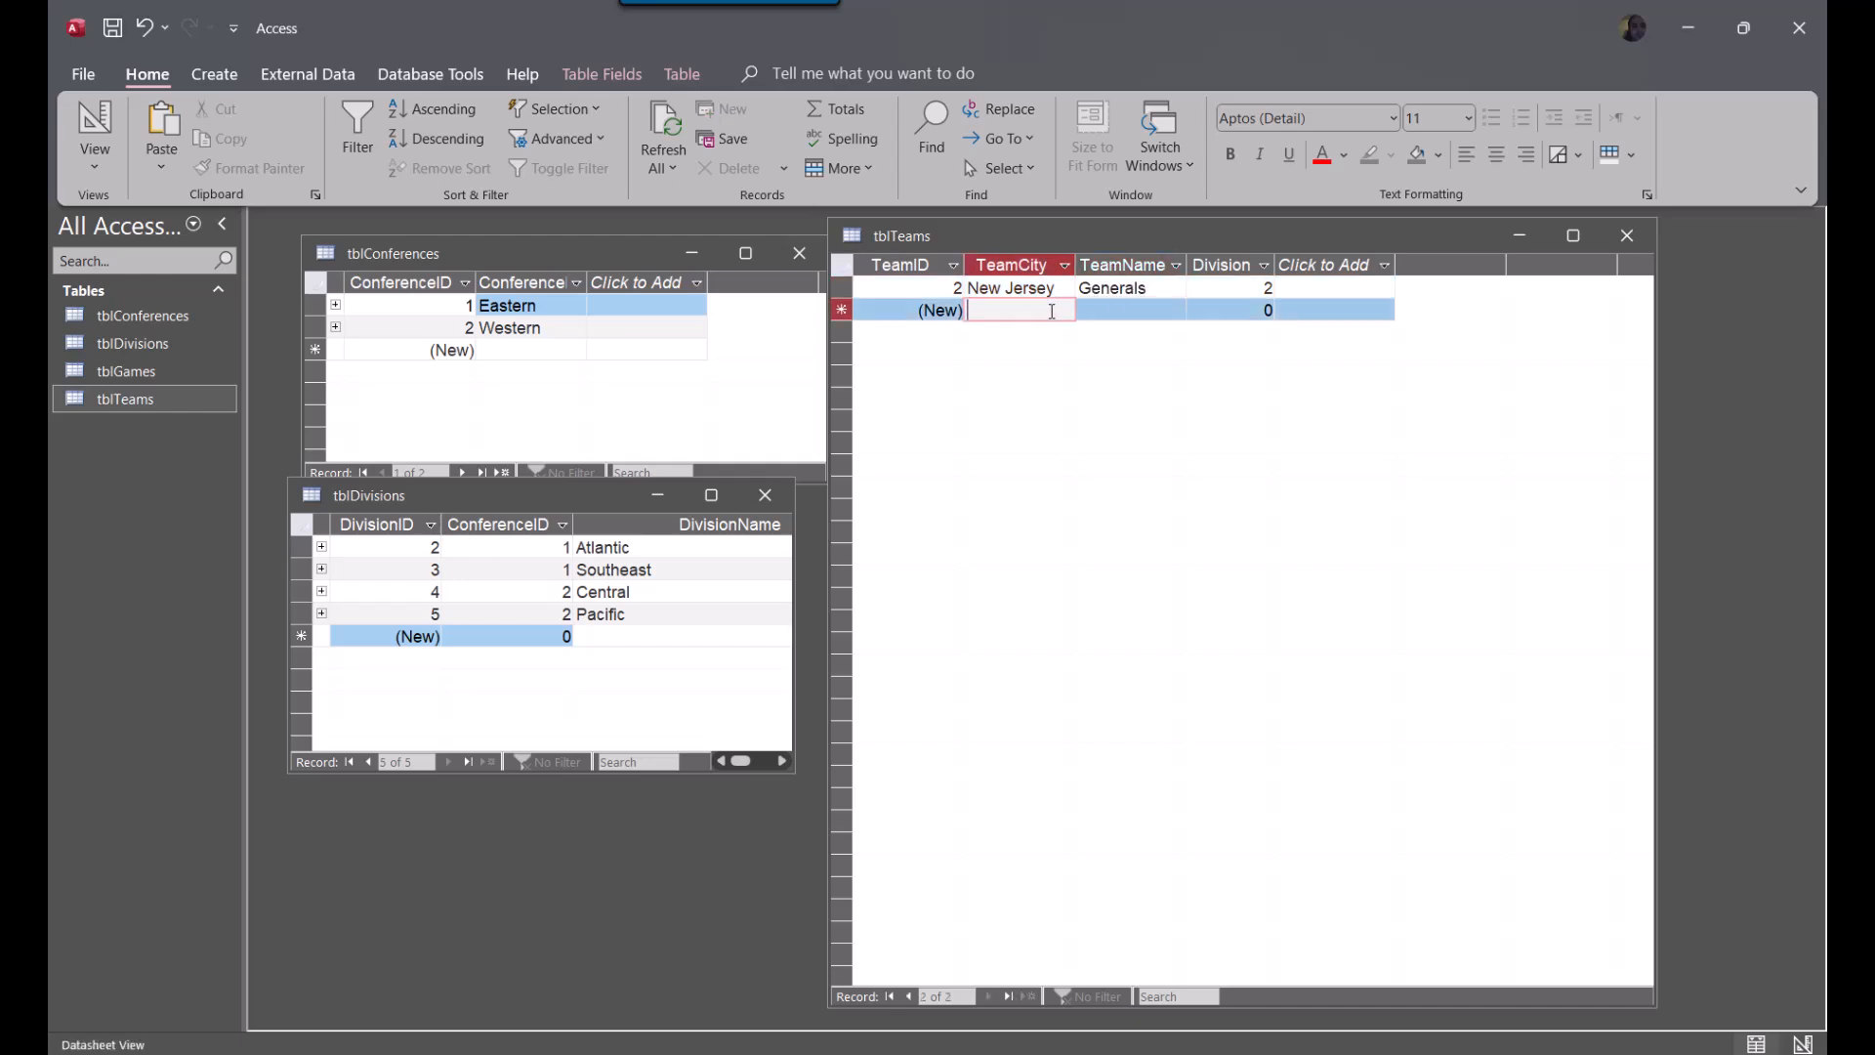
text(D.C.)
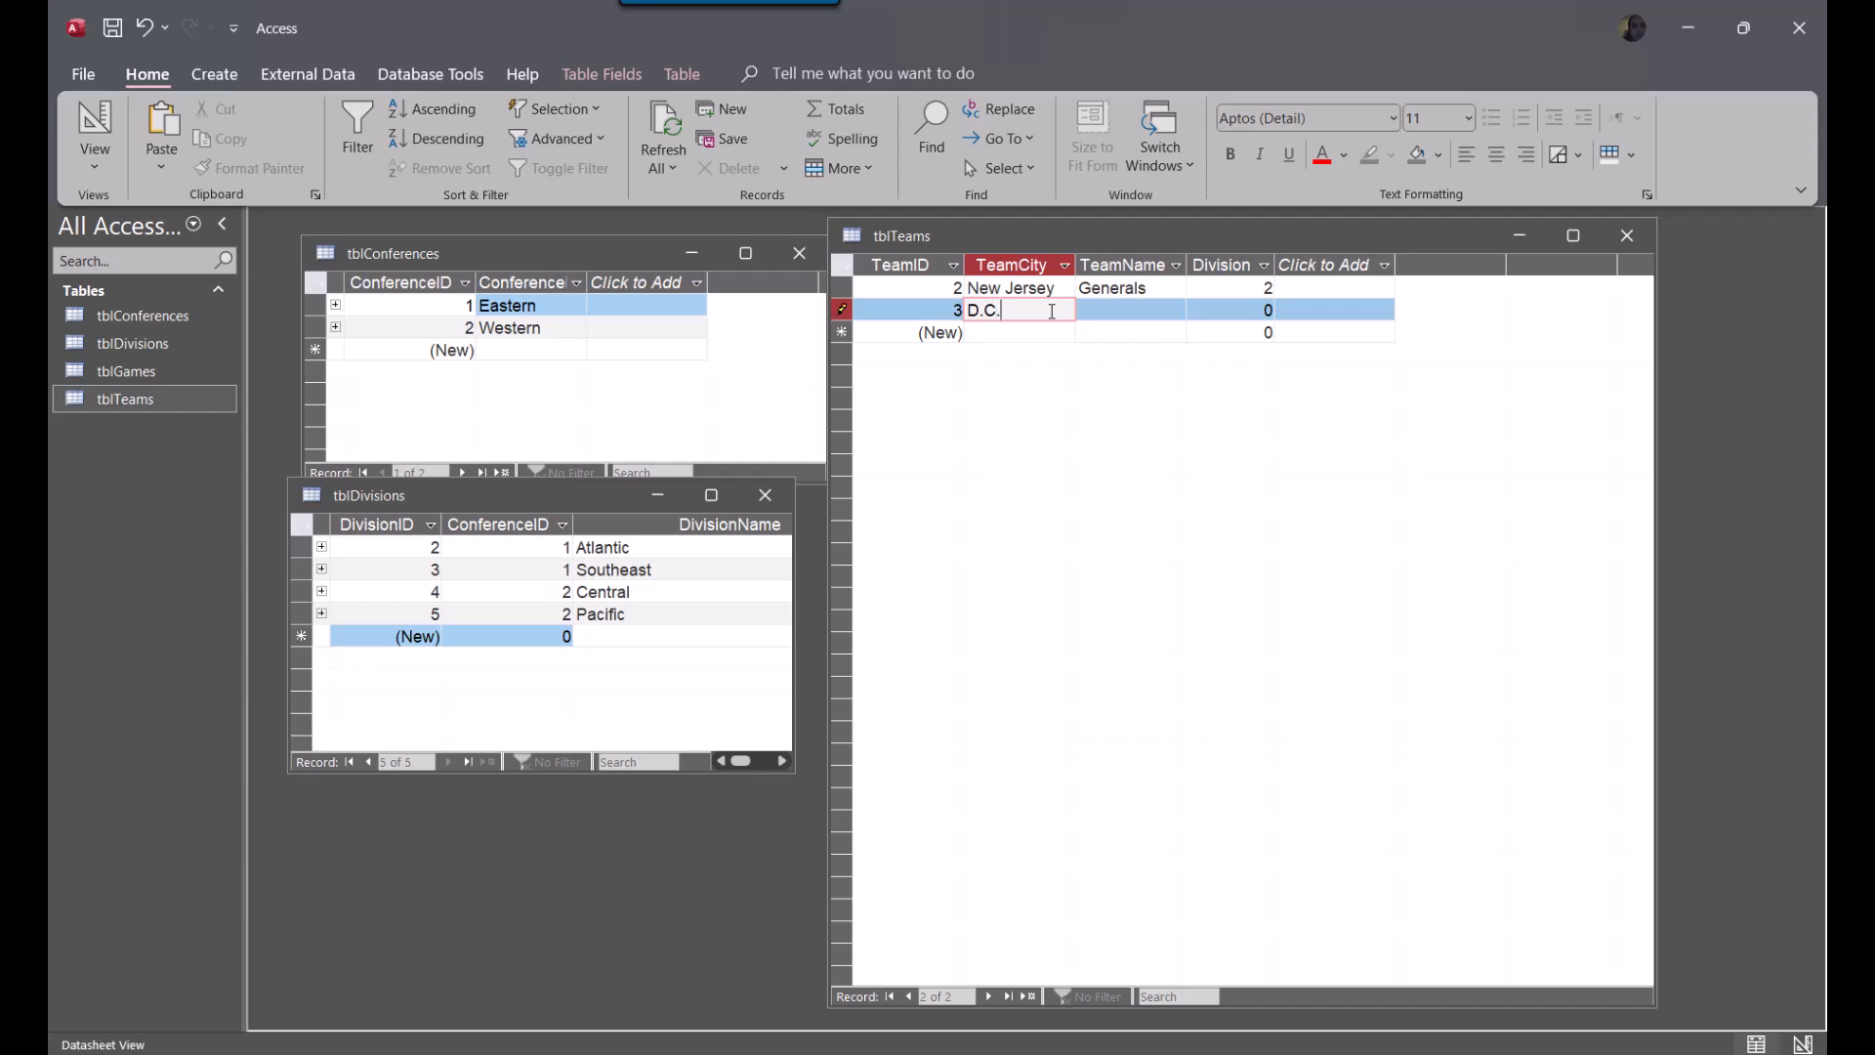
key(Tab)
text(Defenders)
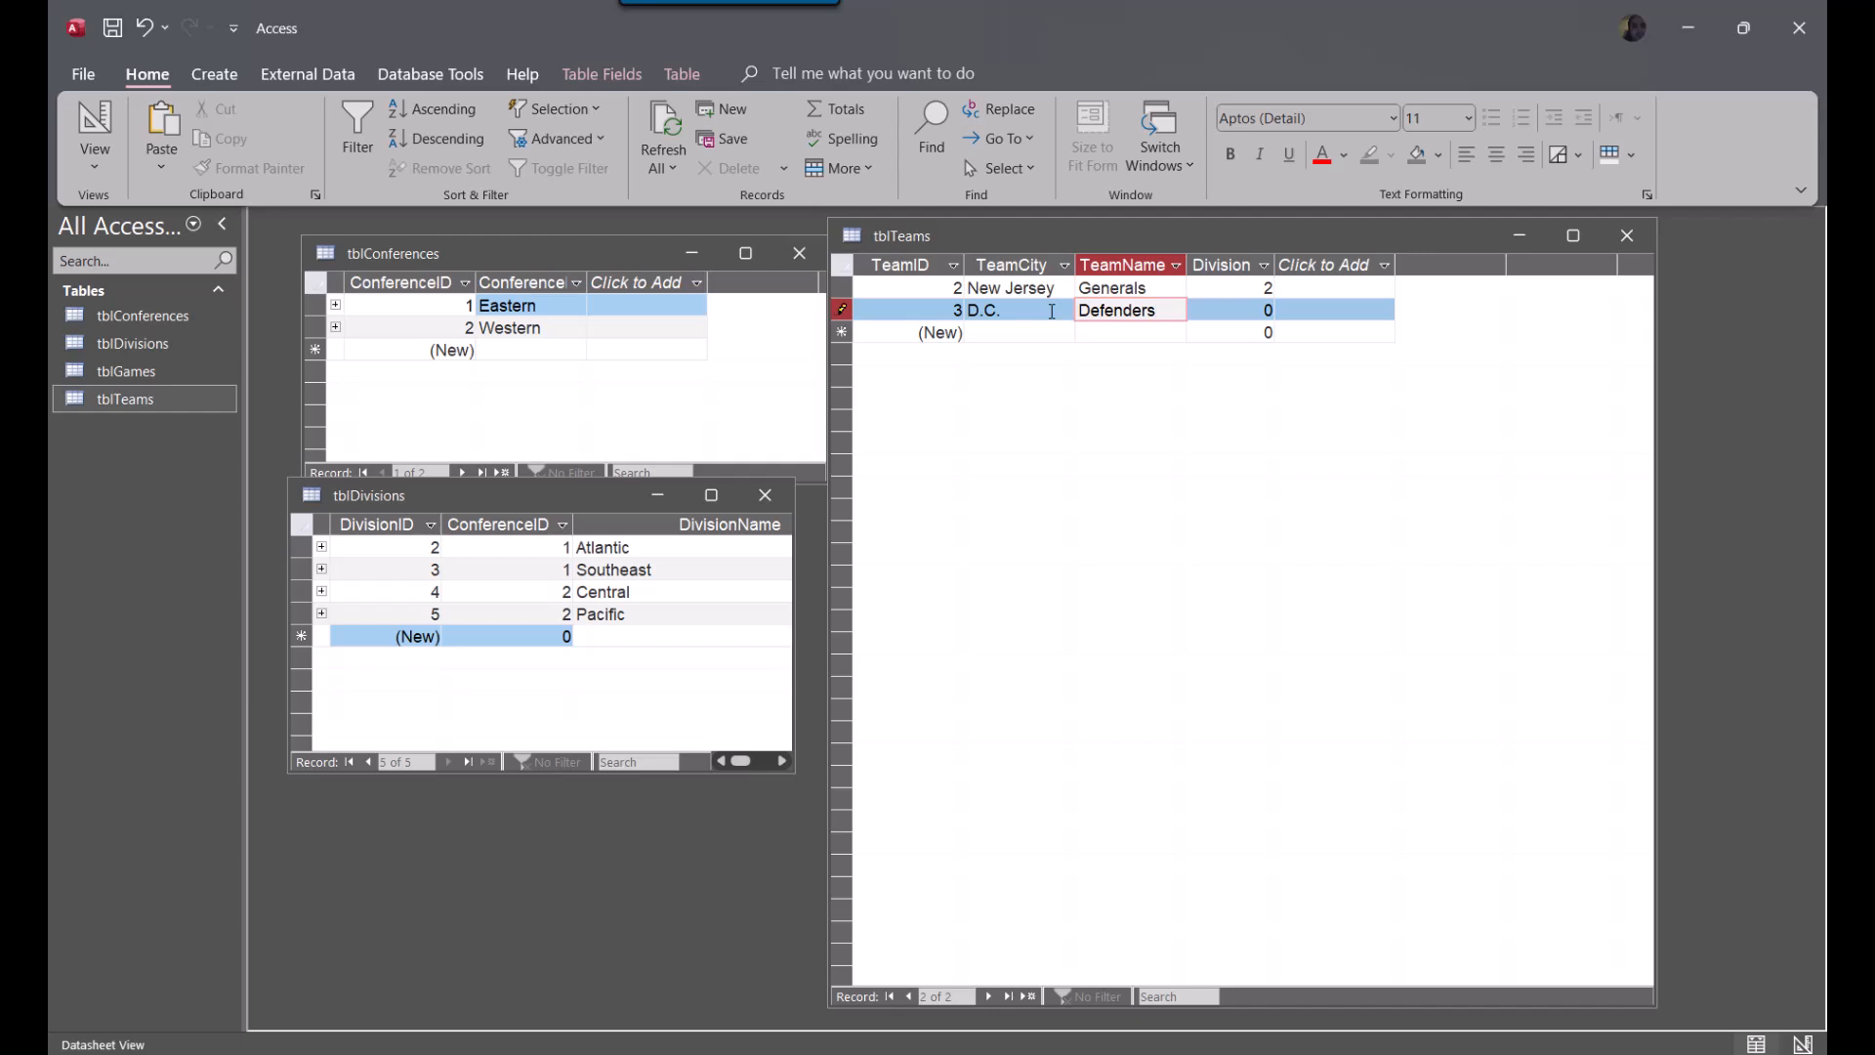
key(Down)
key(Return)
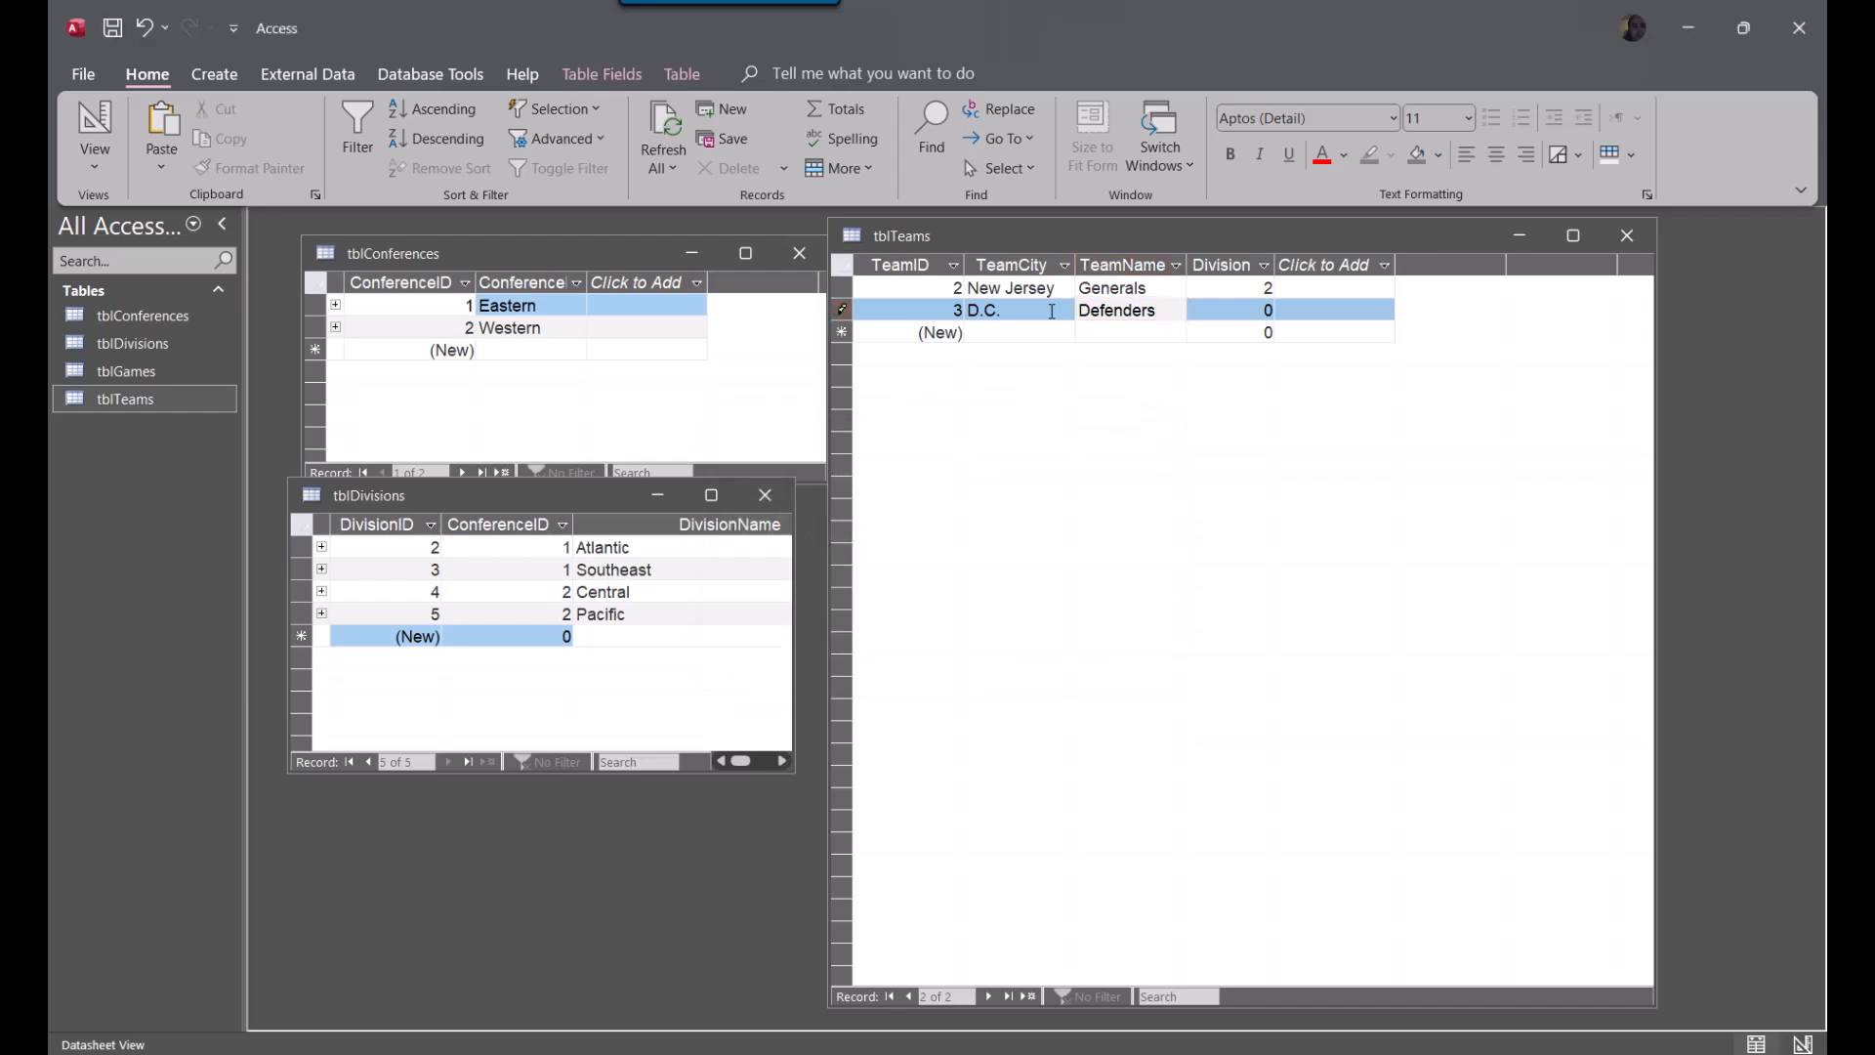
key(Tab)
text(2)
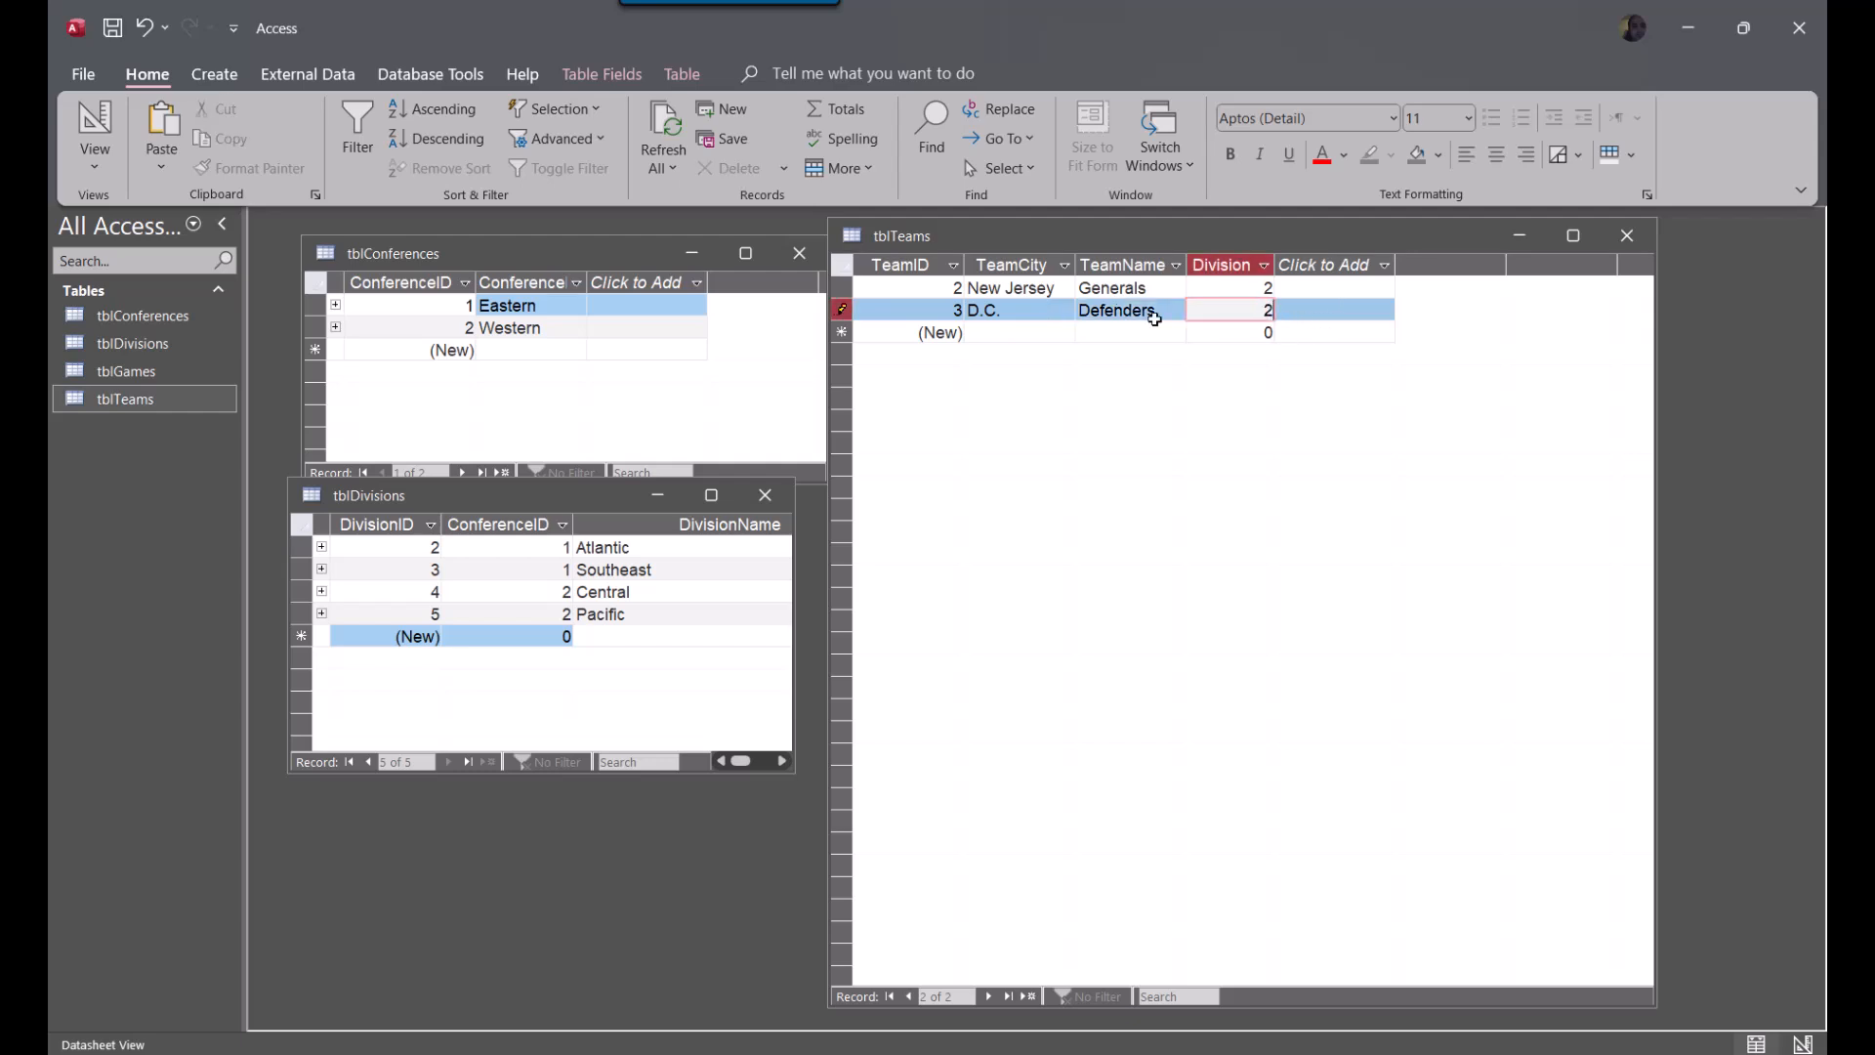
Add a third record to tblTeams with TeamCity Montreal, TeamName Machine and Division 2
click(1028, 332)
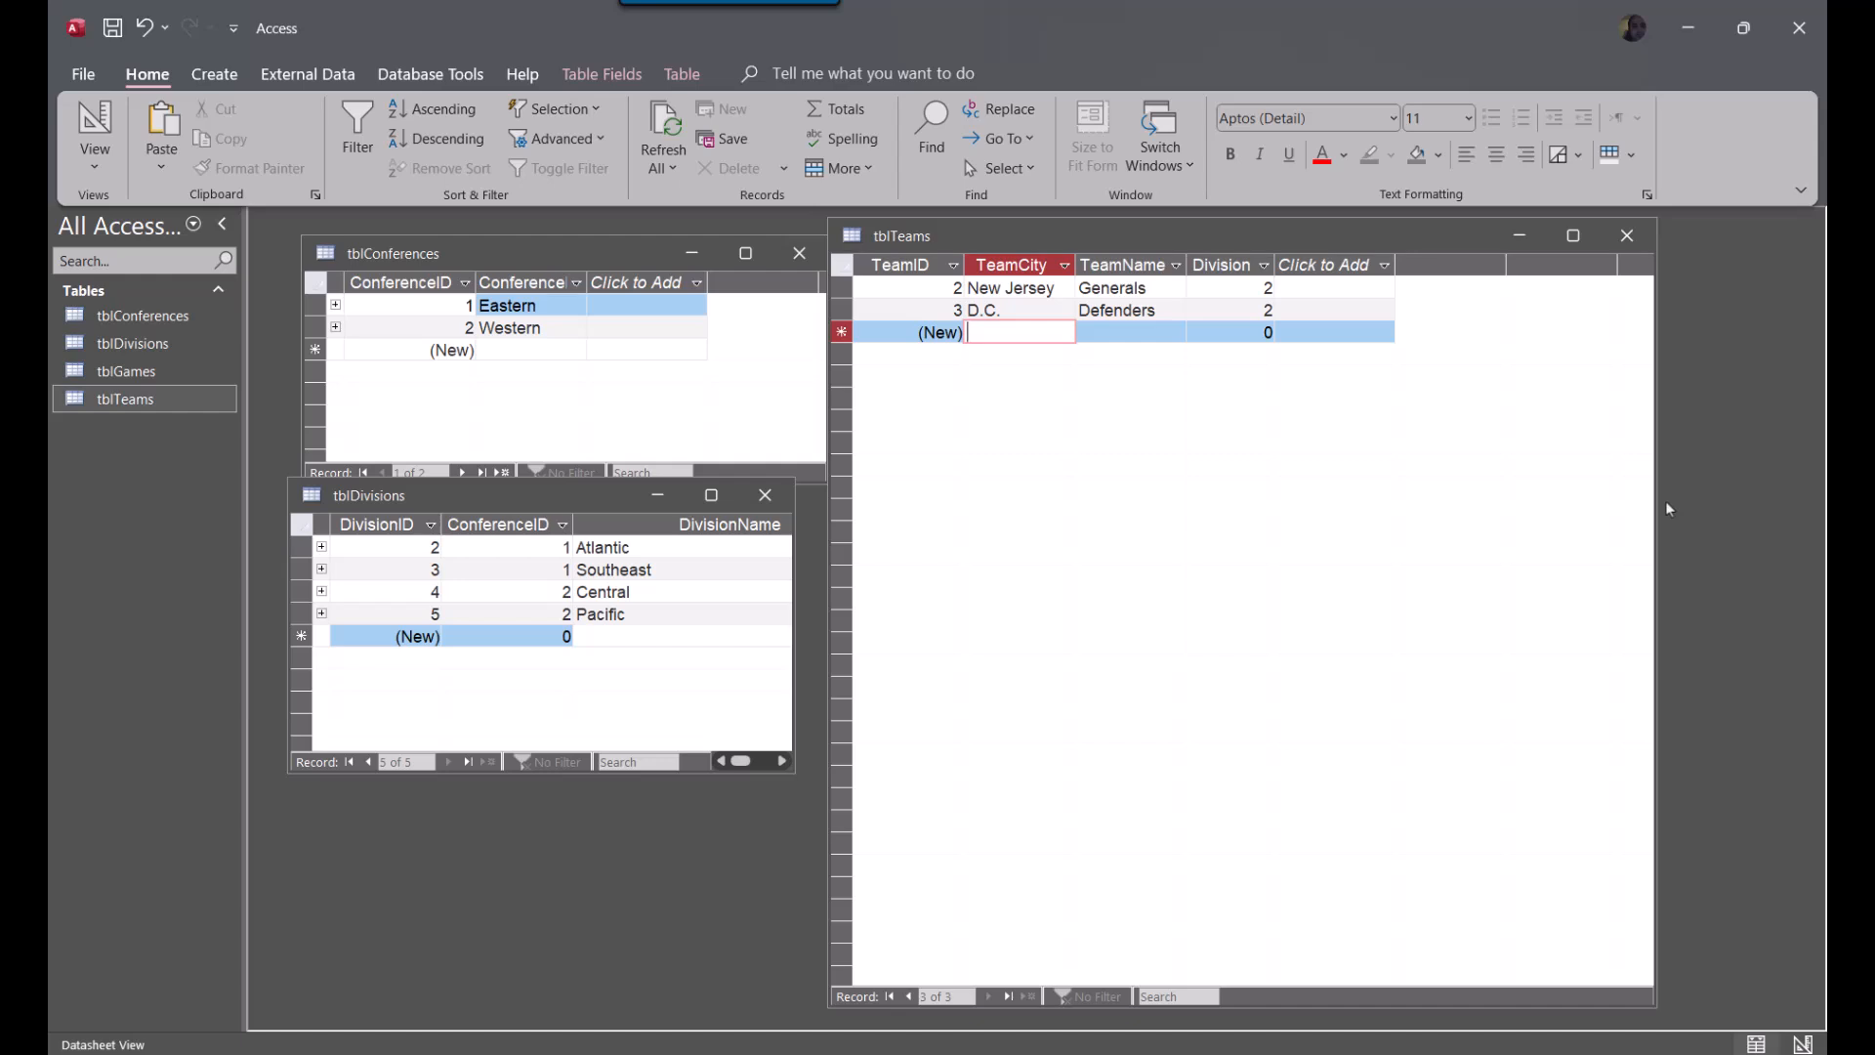
text(Montreal)
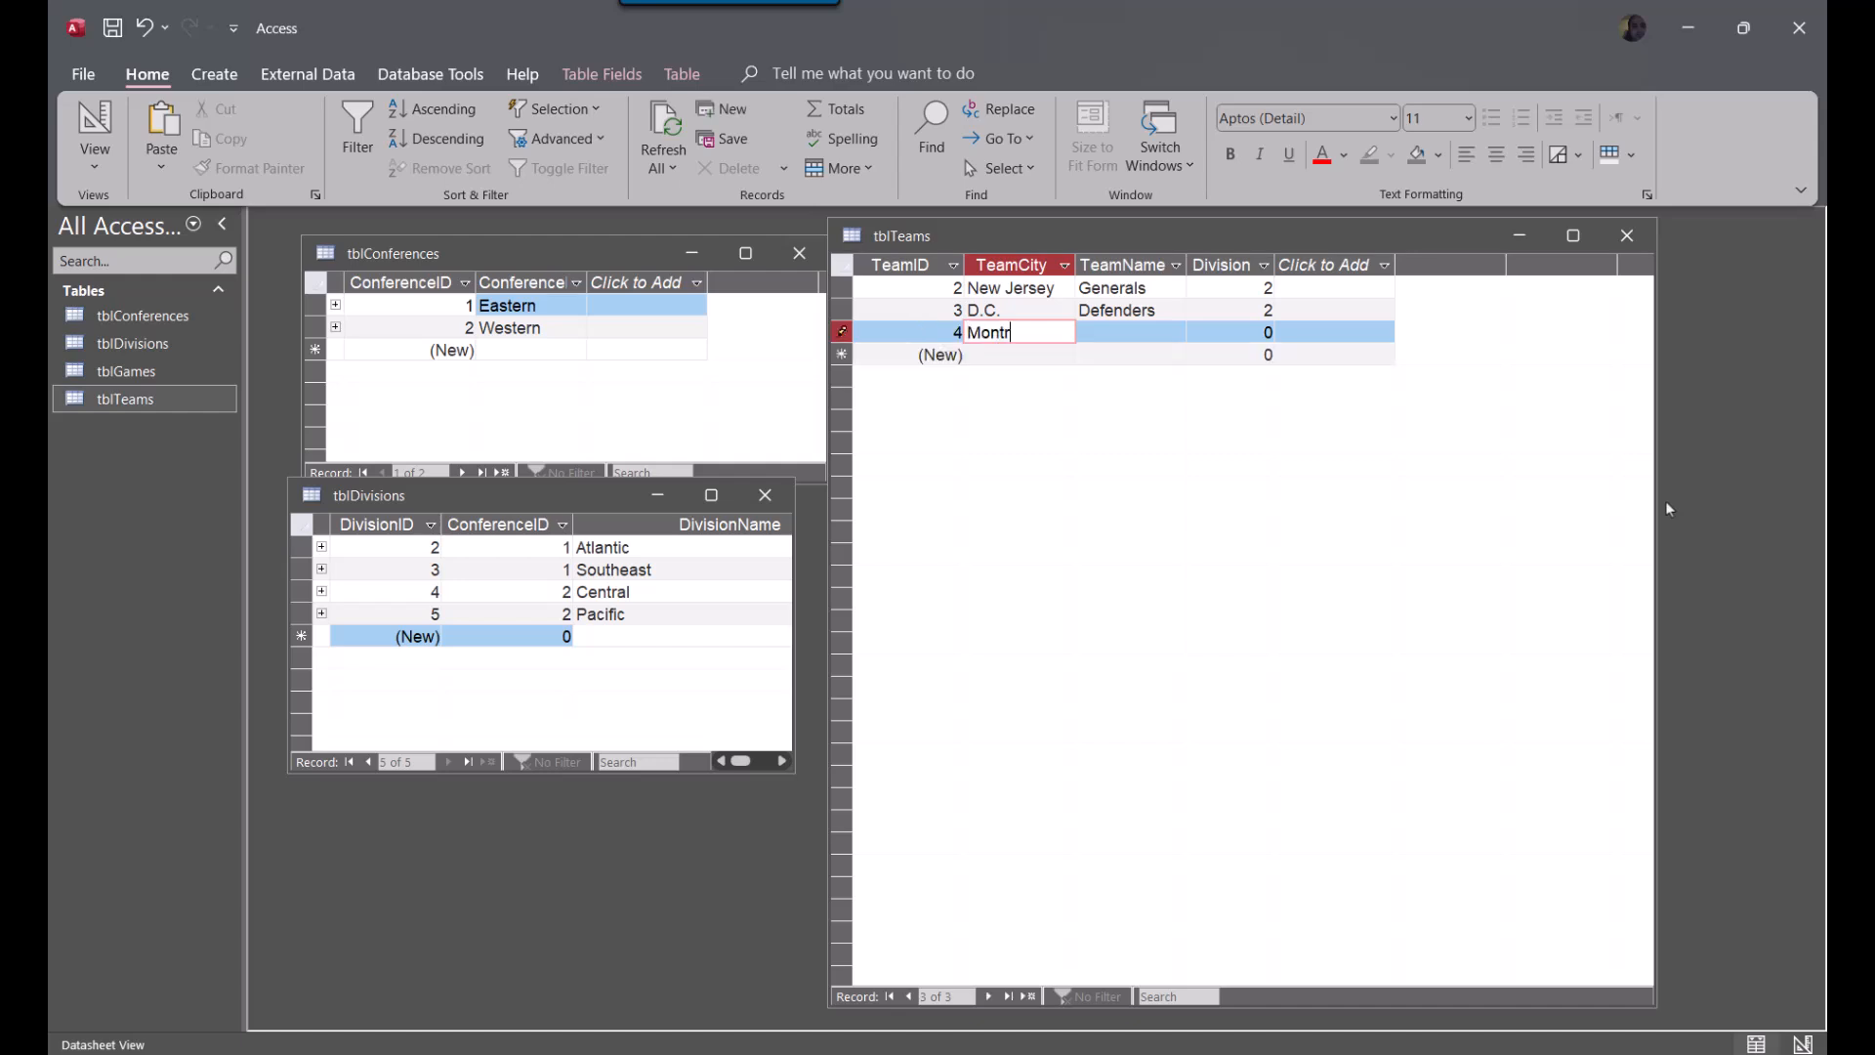
key(Tab)
text(Machi)
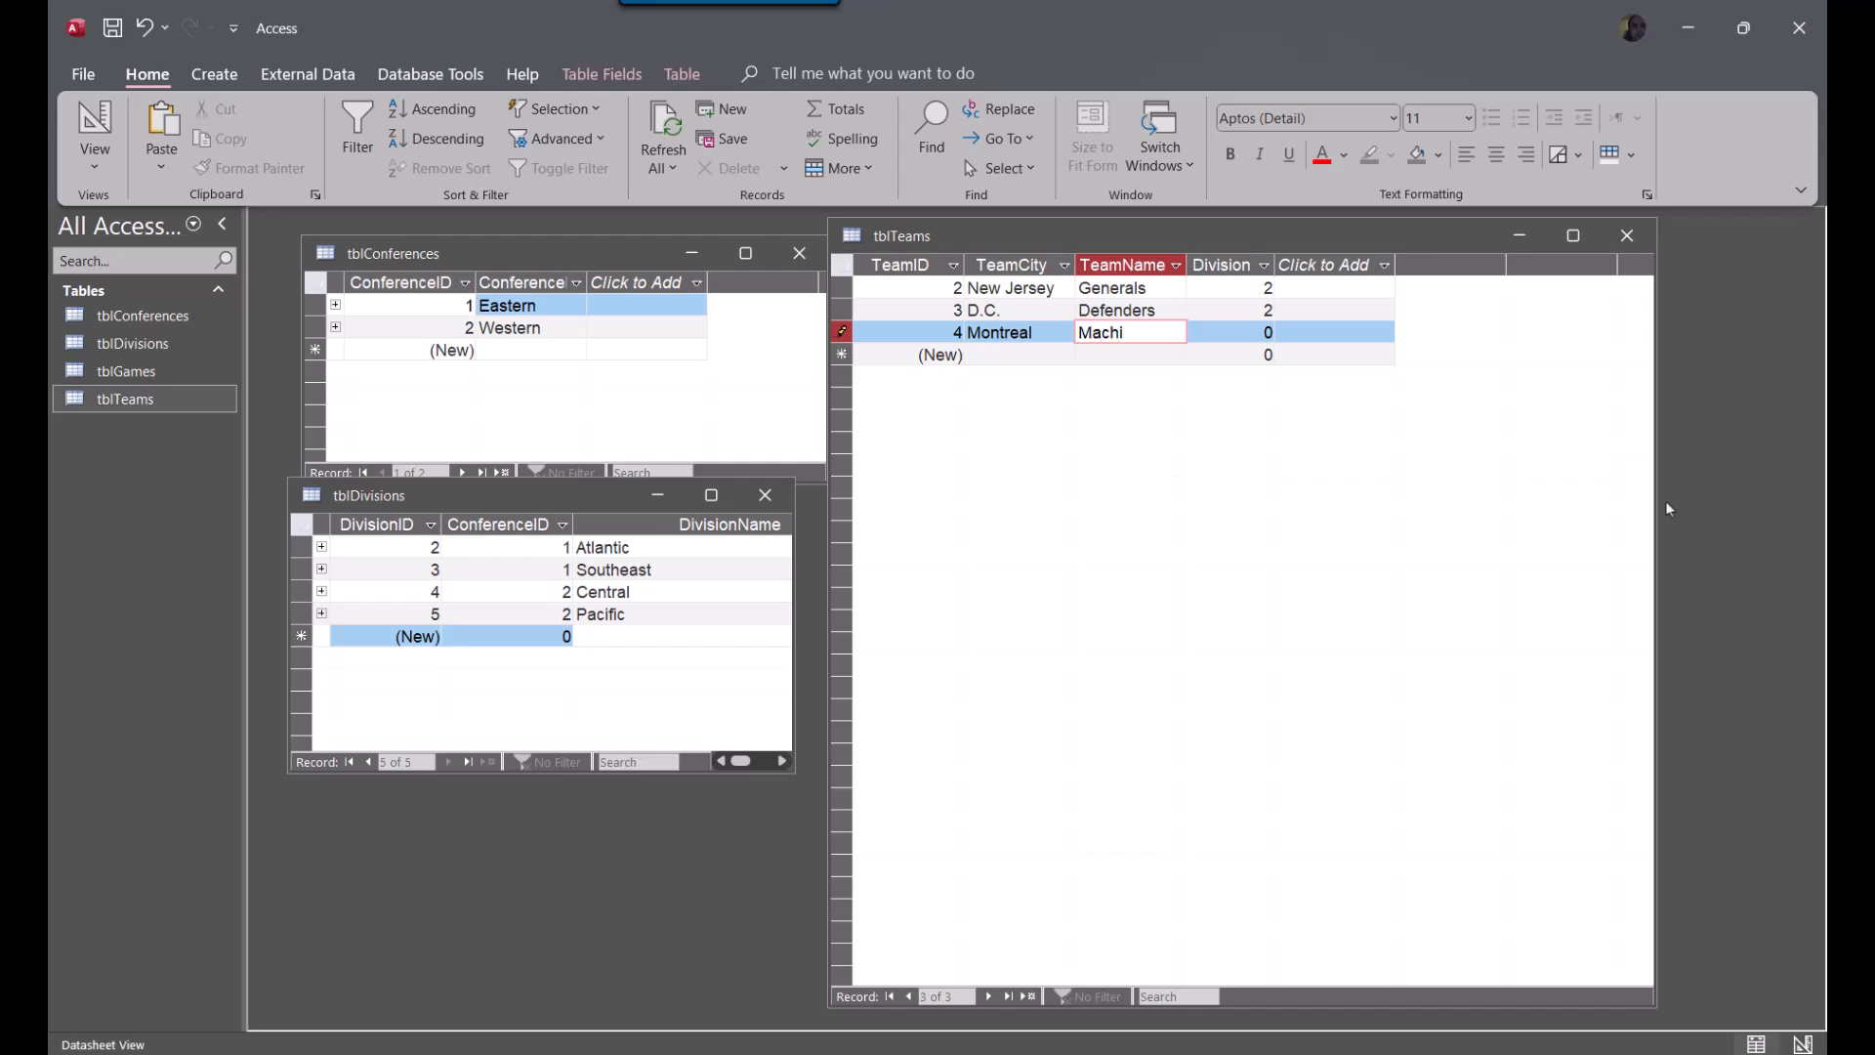
text(ne)
key(Tab)
text(2)
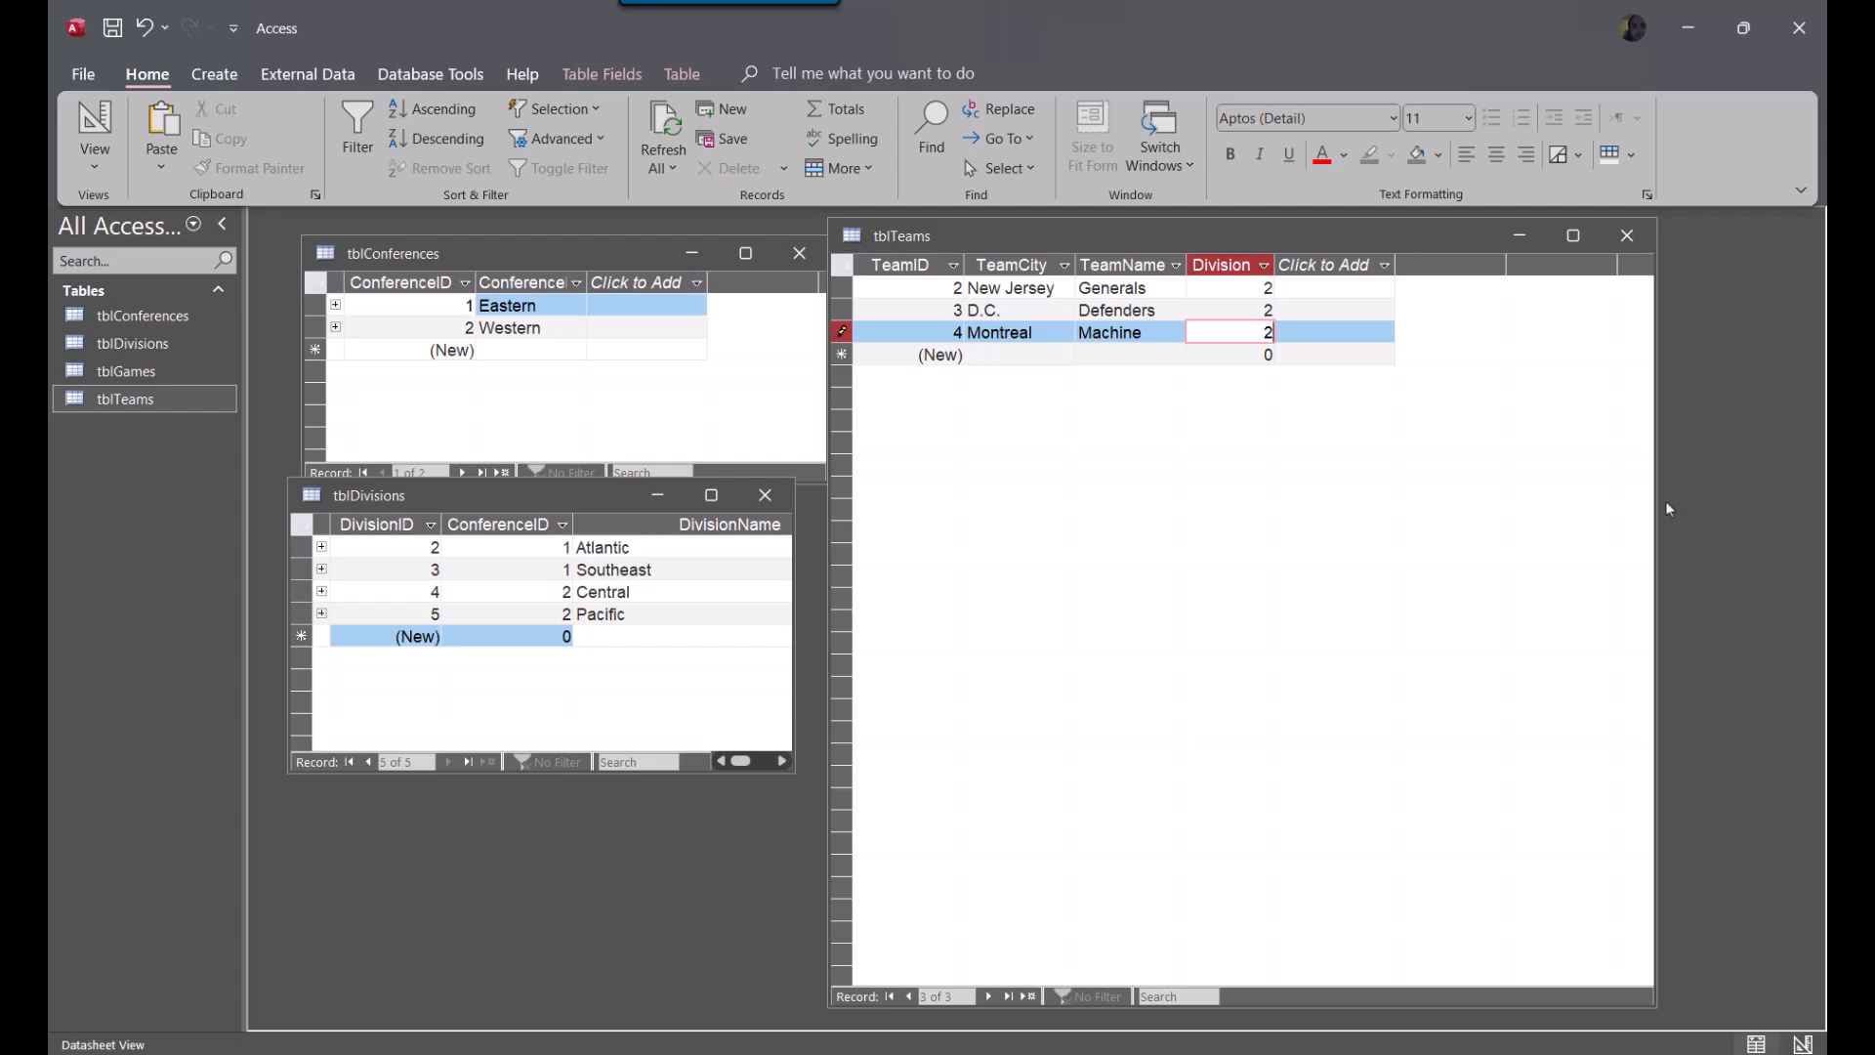
Add a fourth record to tblTeams with TeamCity Pittsburgh, TeamName Maulers and Division 2
key(Down)
key(Left)
key(Left)
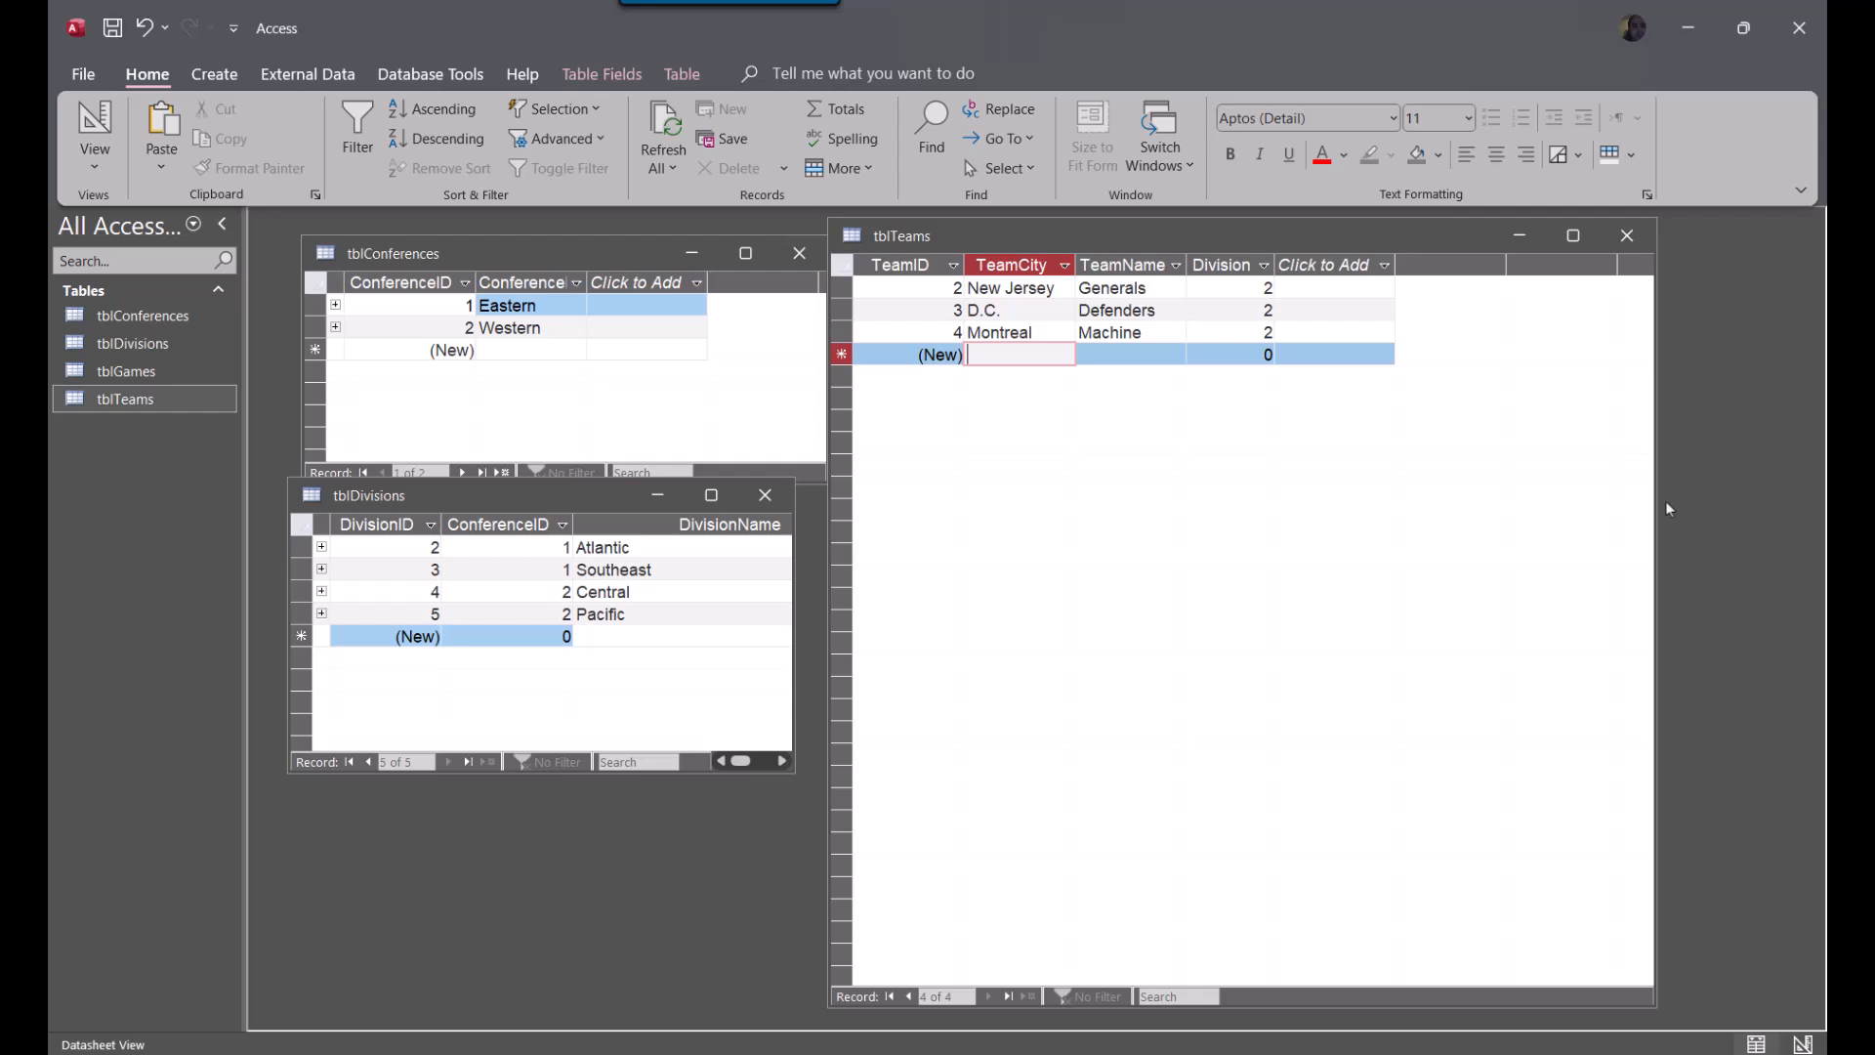
text(Pittsburgh)
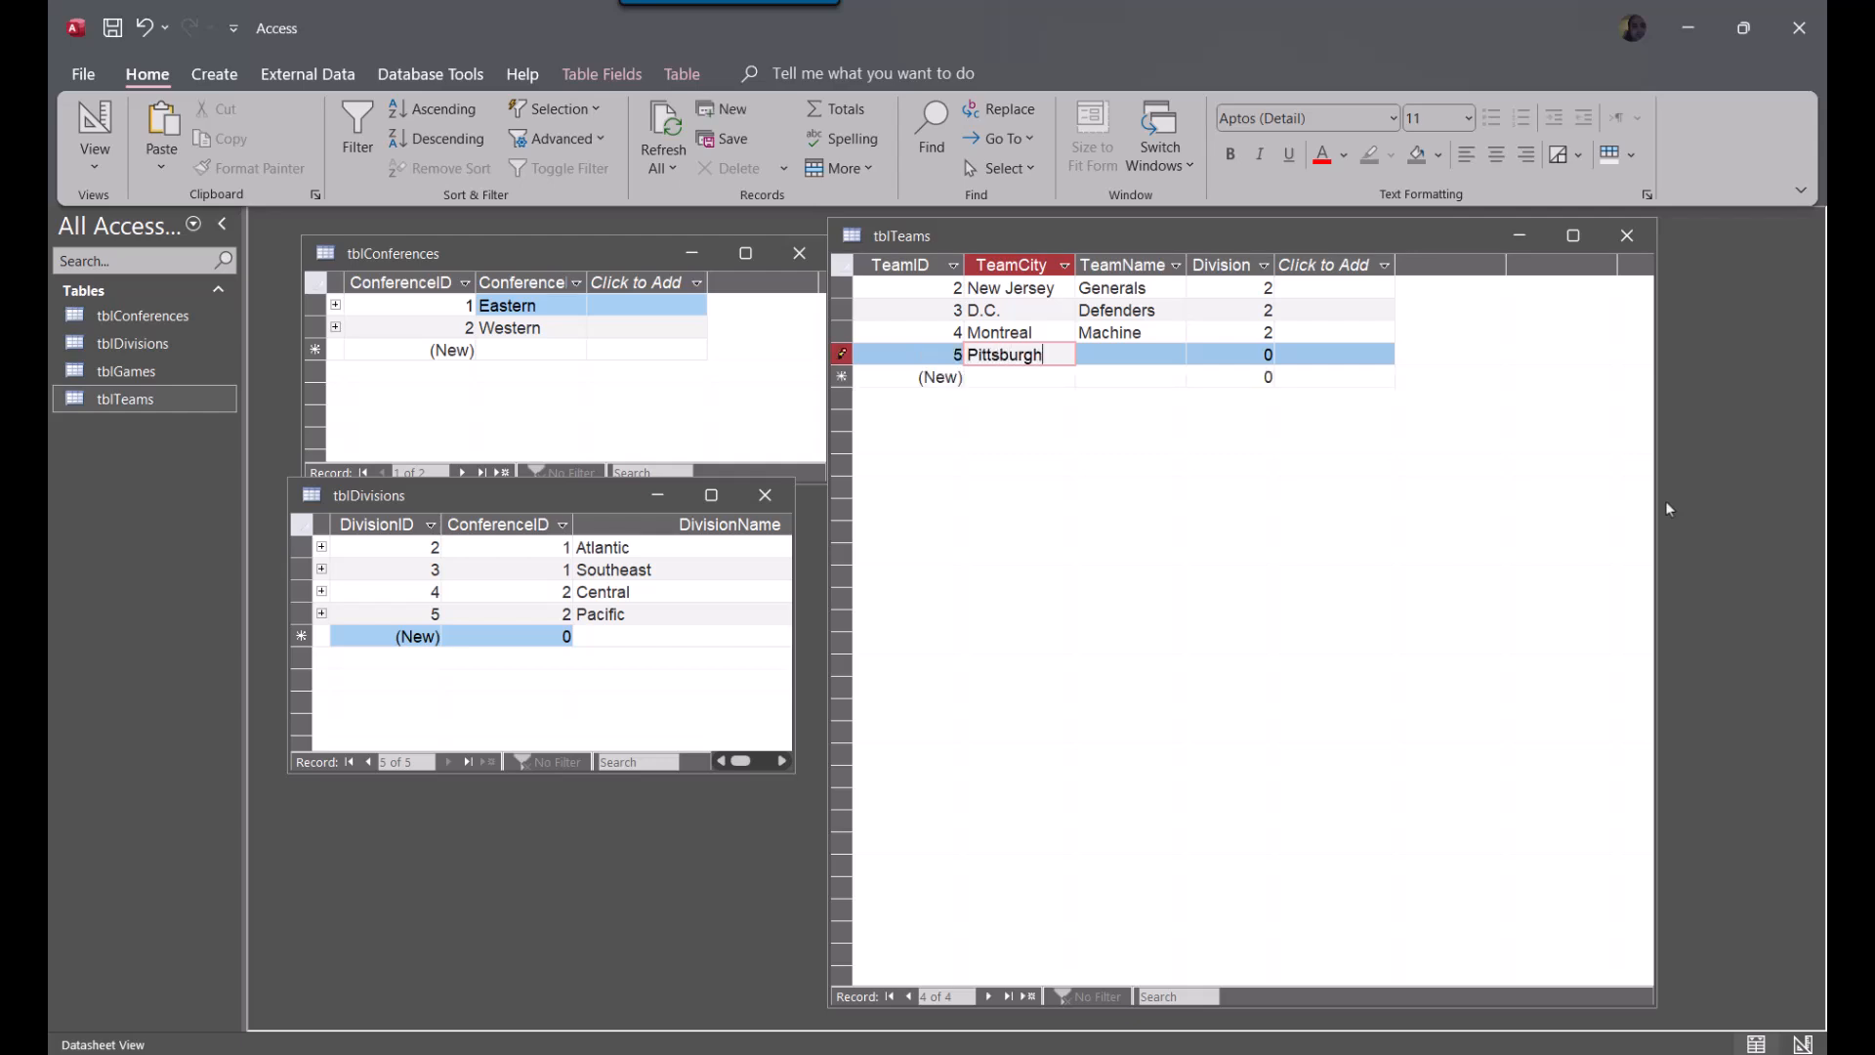
key(Tab)
text(Maulers)
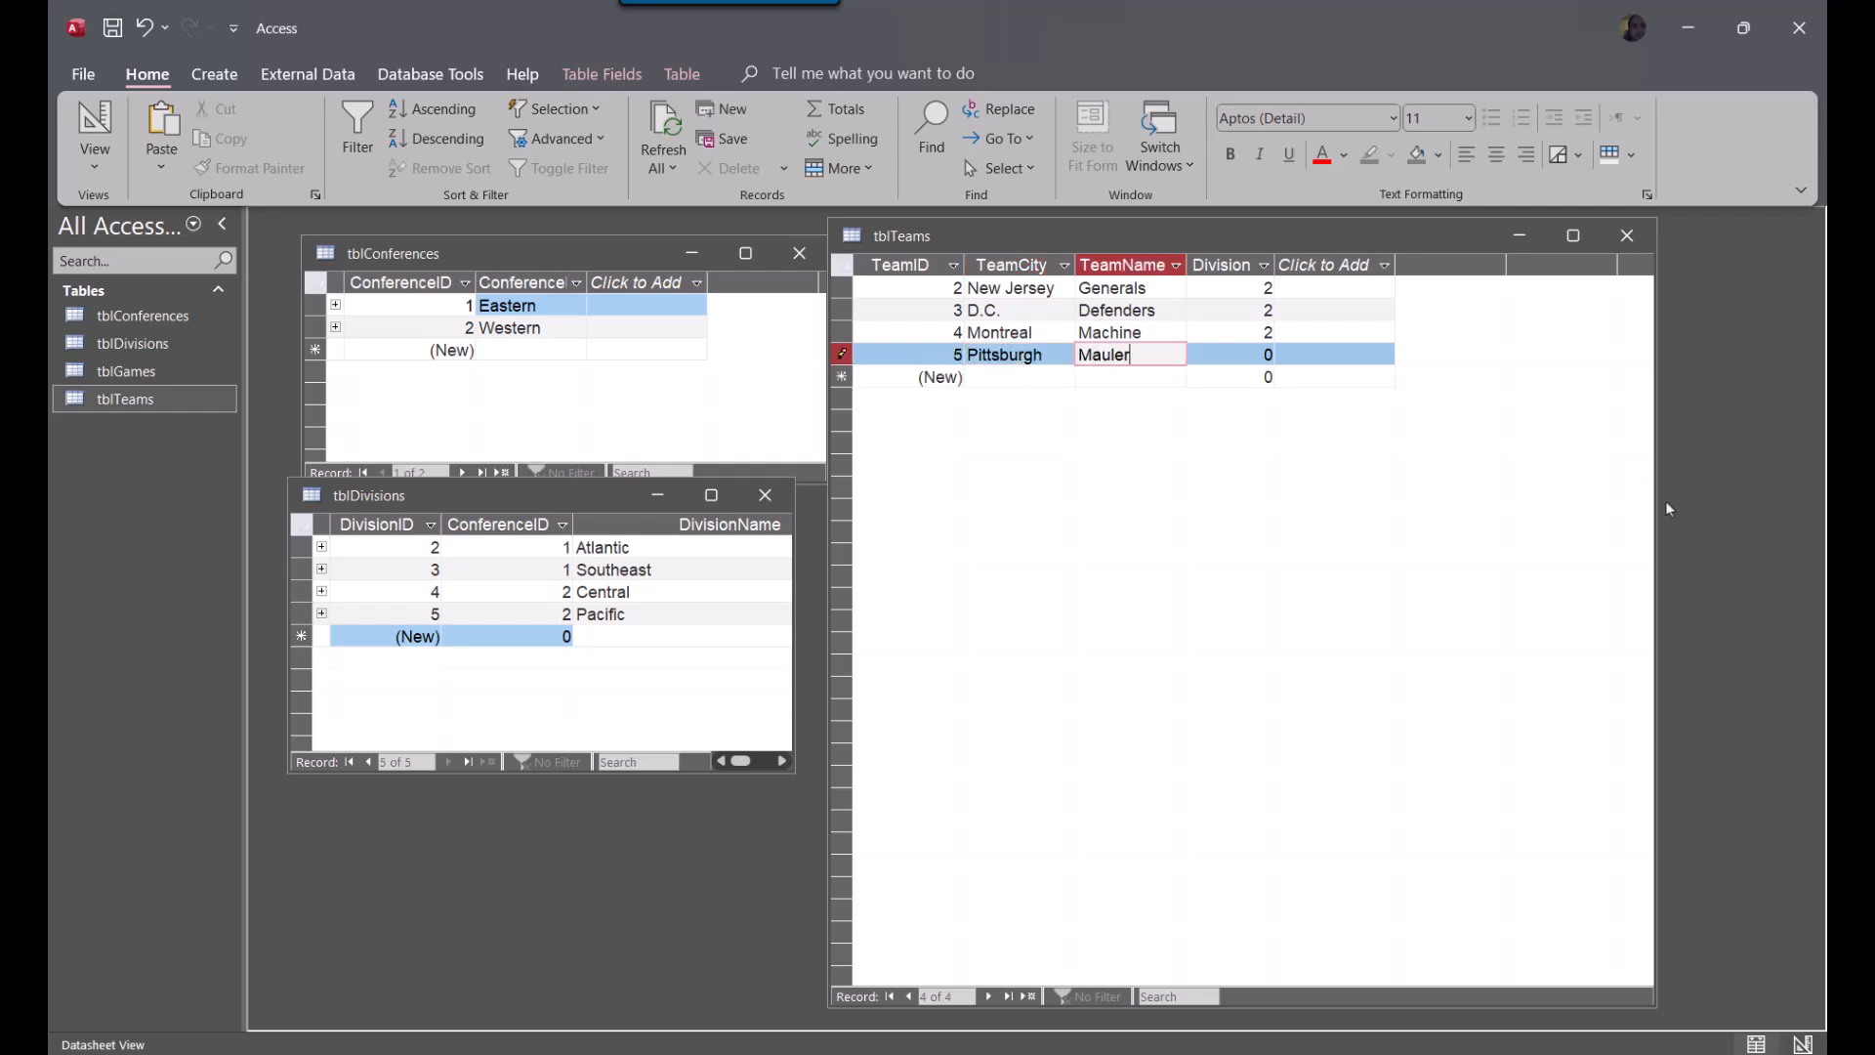
key(Tab)
text(2)
key(Down)
Add four more records to tblTeams with only the Division filled in as 3
key(shift+Tab)
key(shift+Tab)
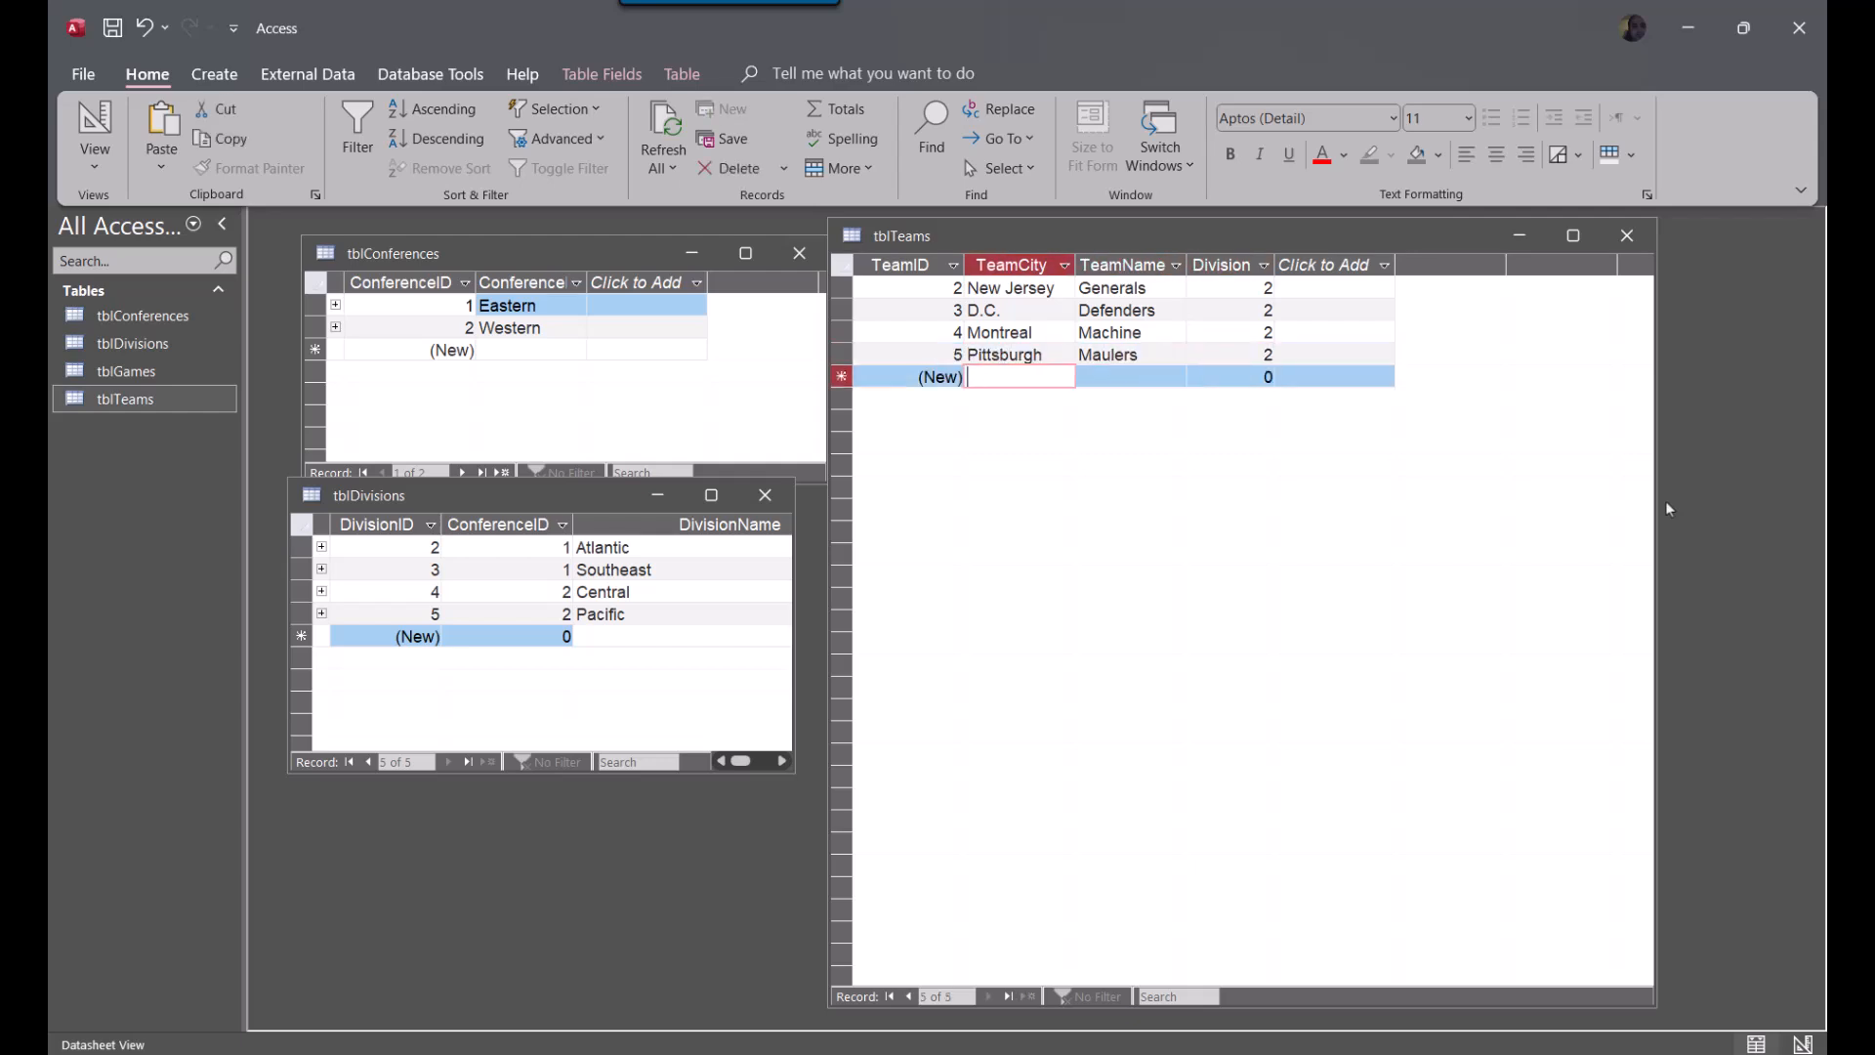
key(Tab)
key(Tab)
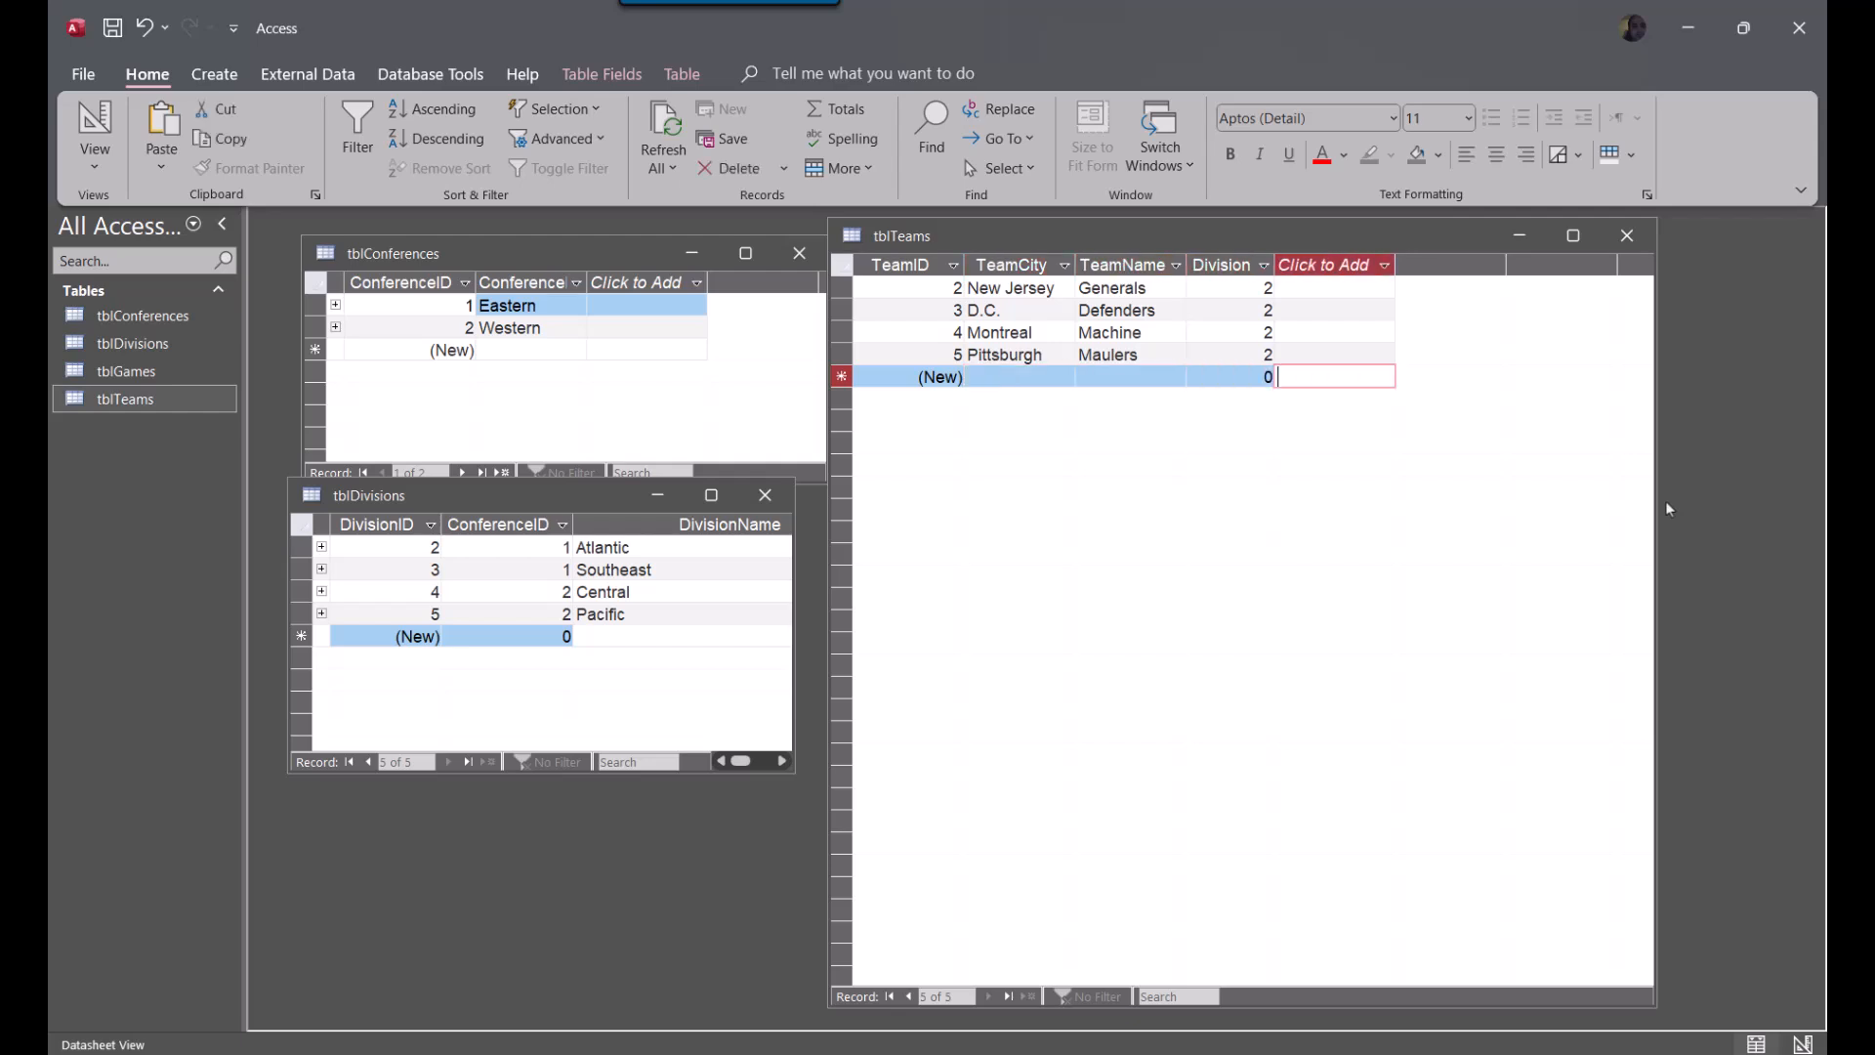
text(3)
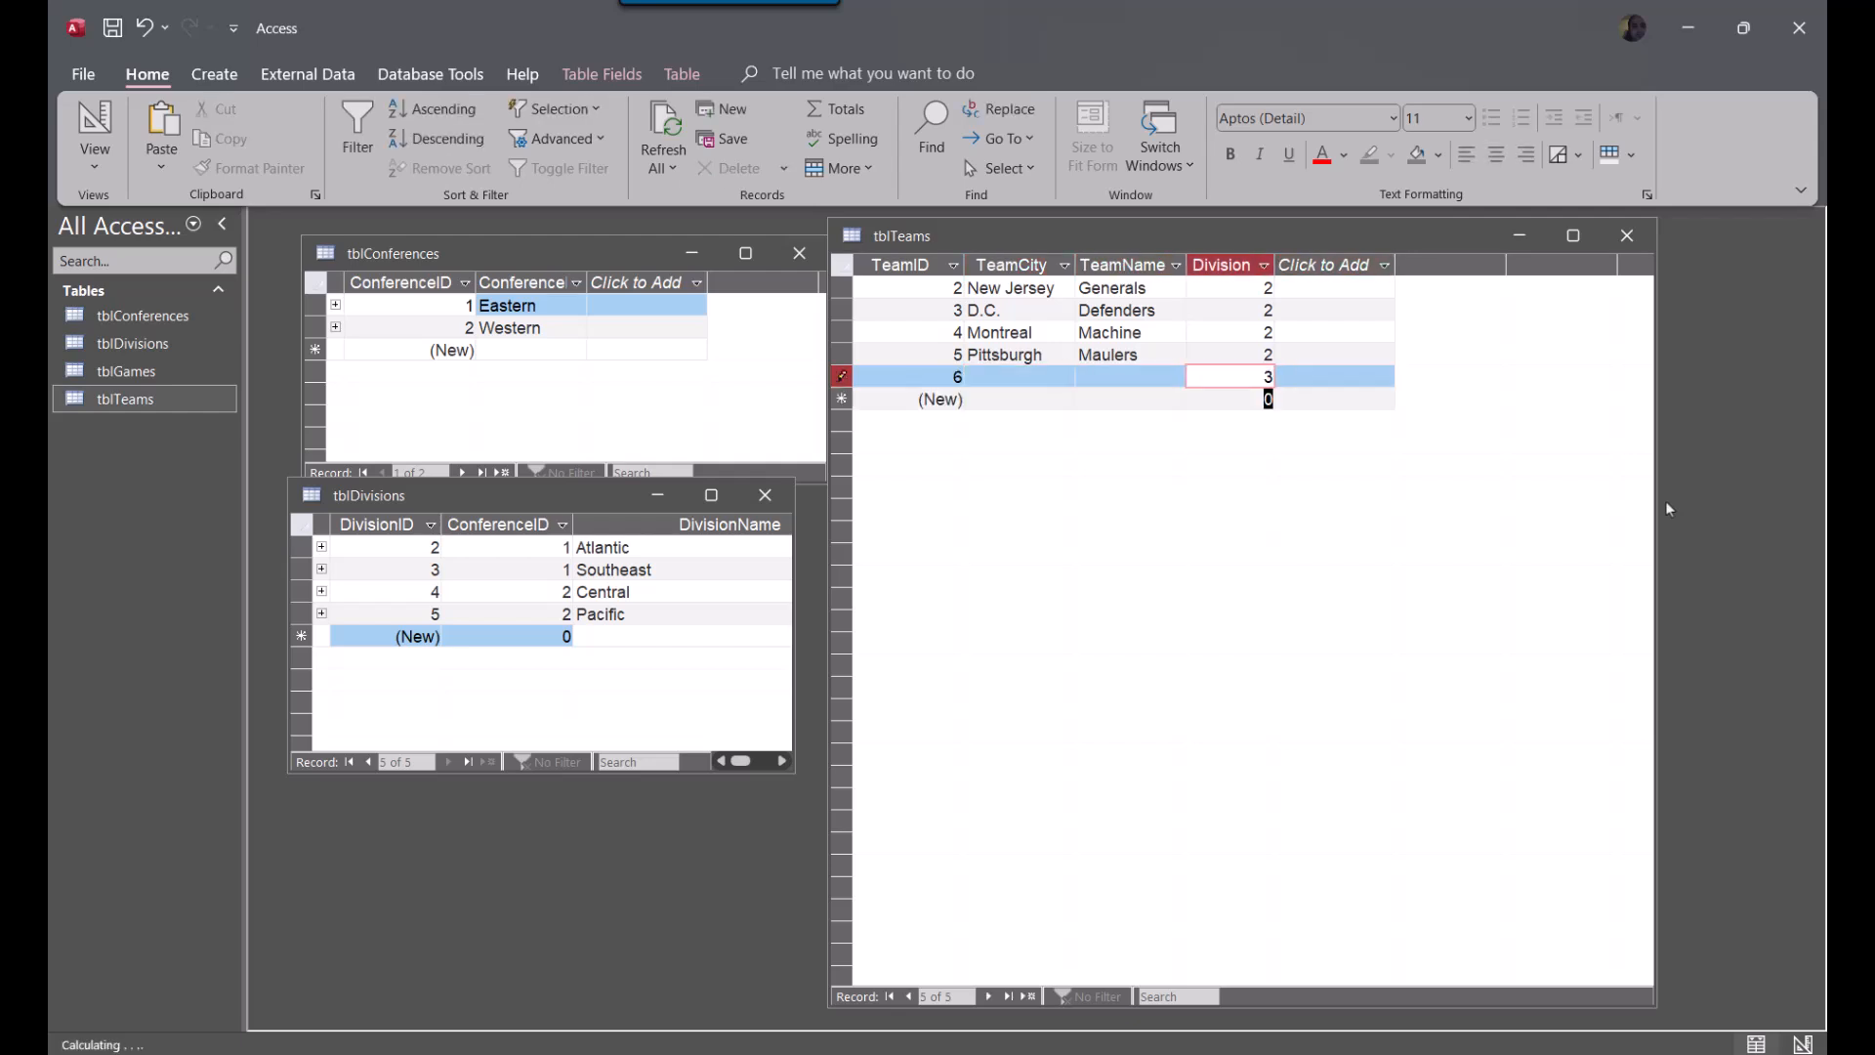
key(Down)
text(3)
key(Down)
text(3)
key(Down)
text(3)
Fill in the first empty Division 3 team record with TeamCity Orlando and TeamName Thunder
key(shift+Tab)
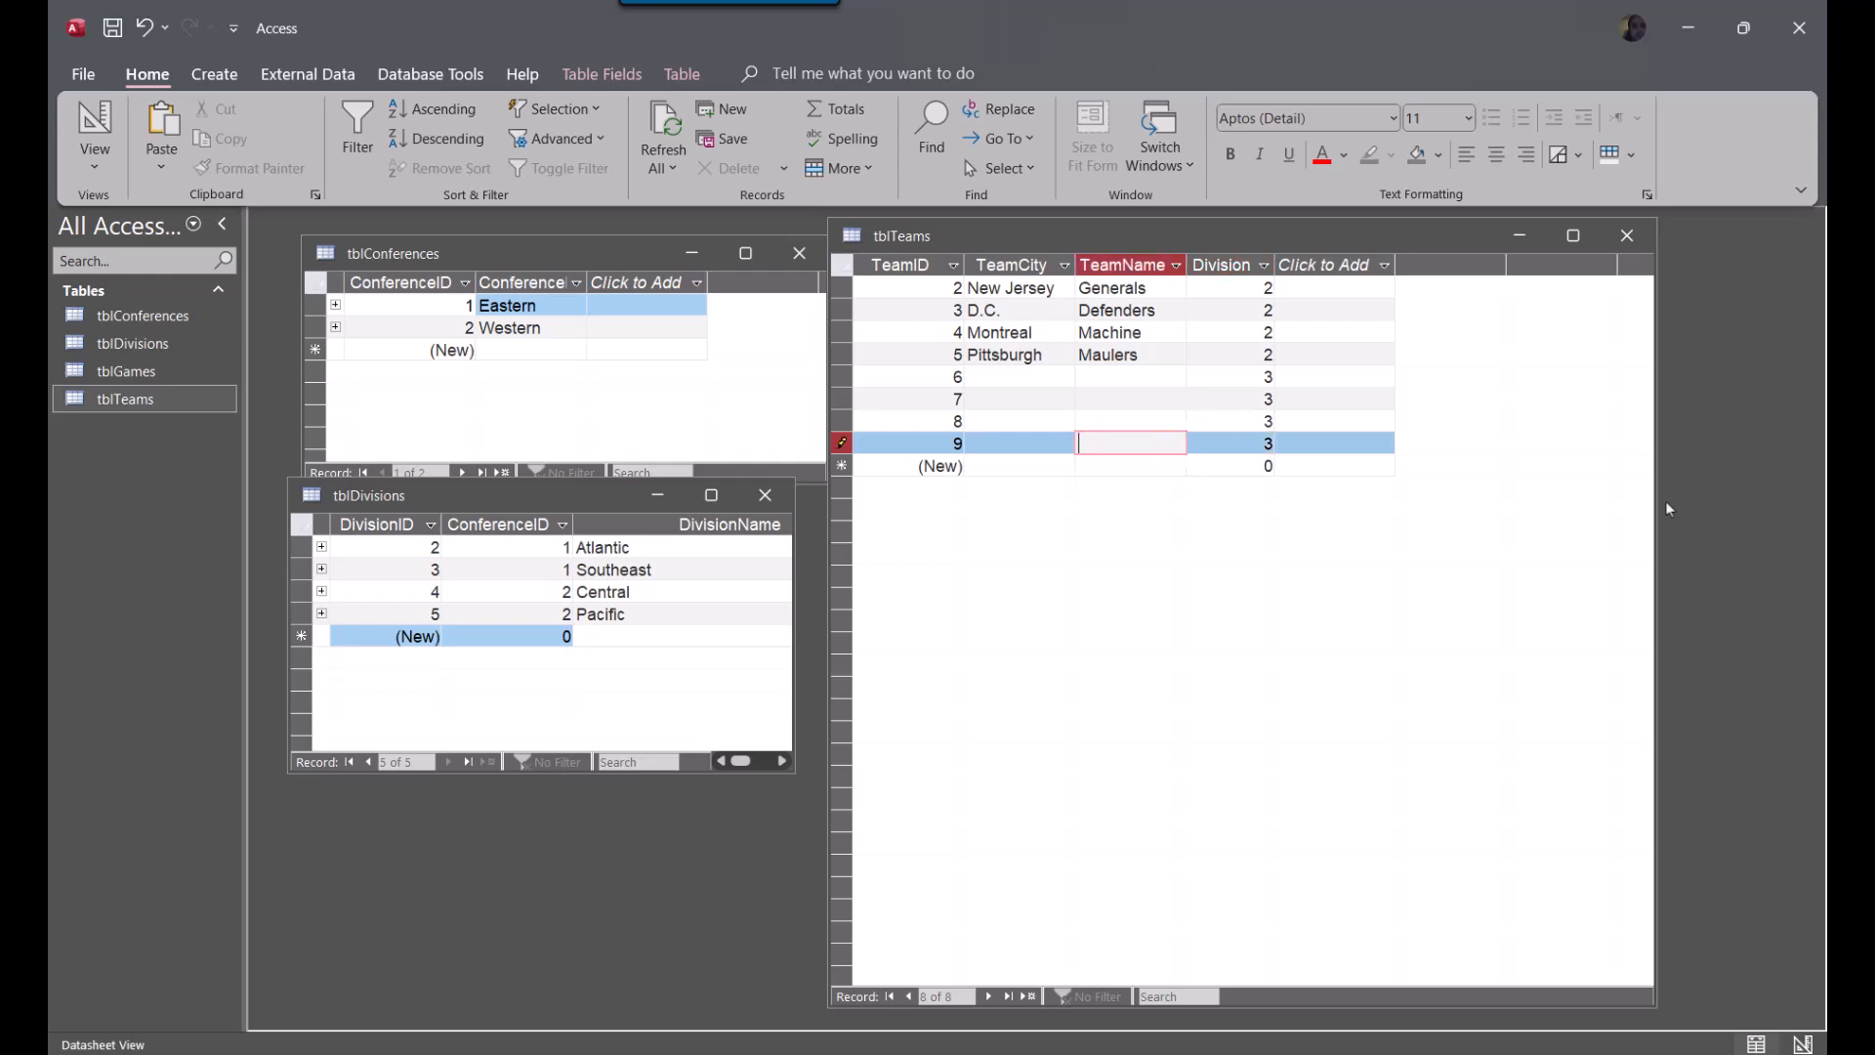
key(Up)
key(Up)
key(Up)
key(shift+Tab)
text(O)
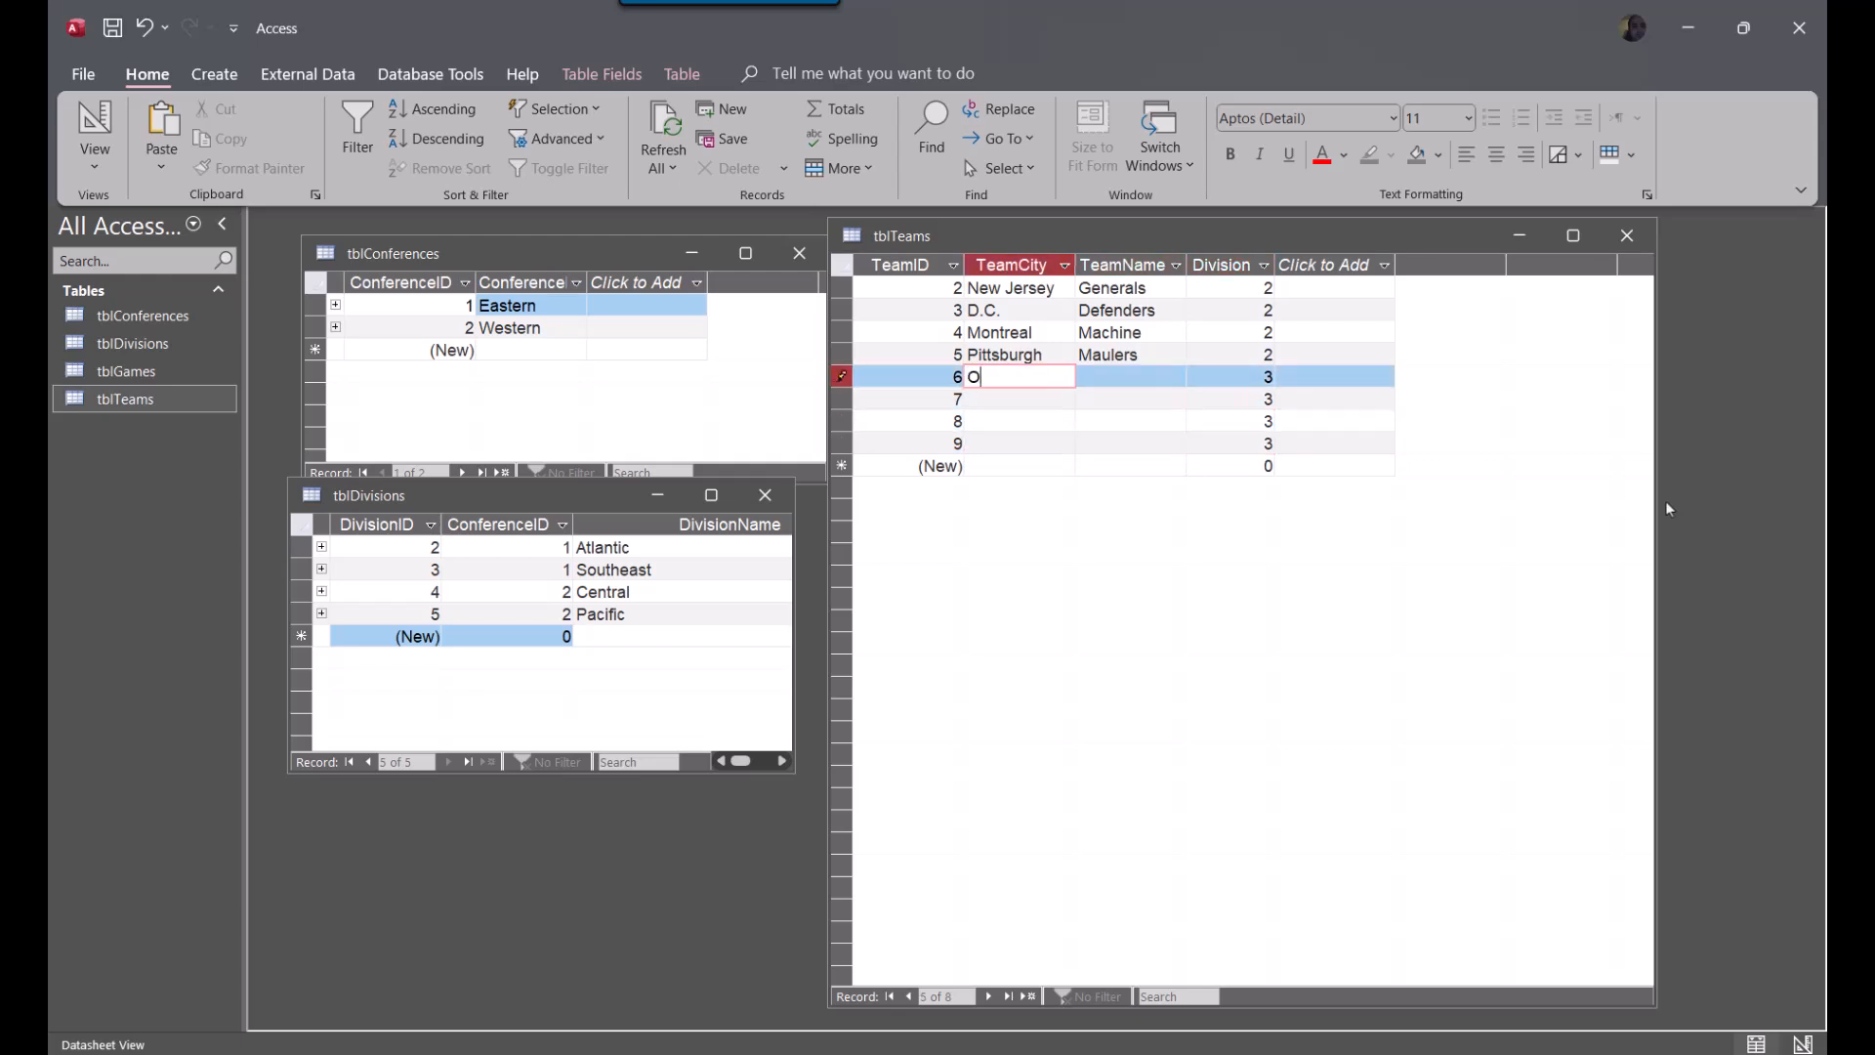
text(rlando)
key(Tab)
text(Thunder)
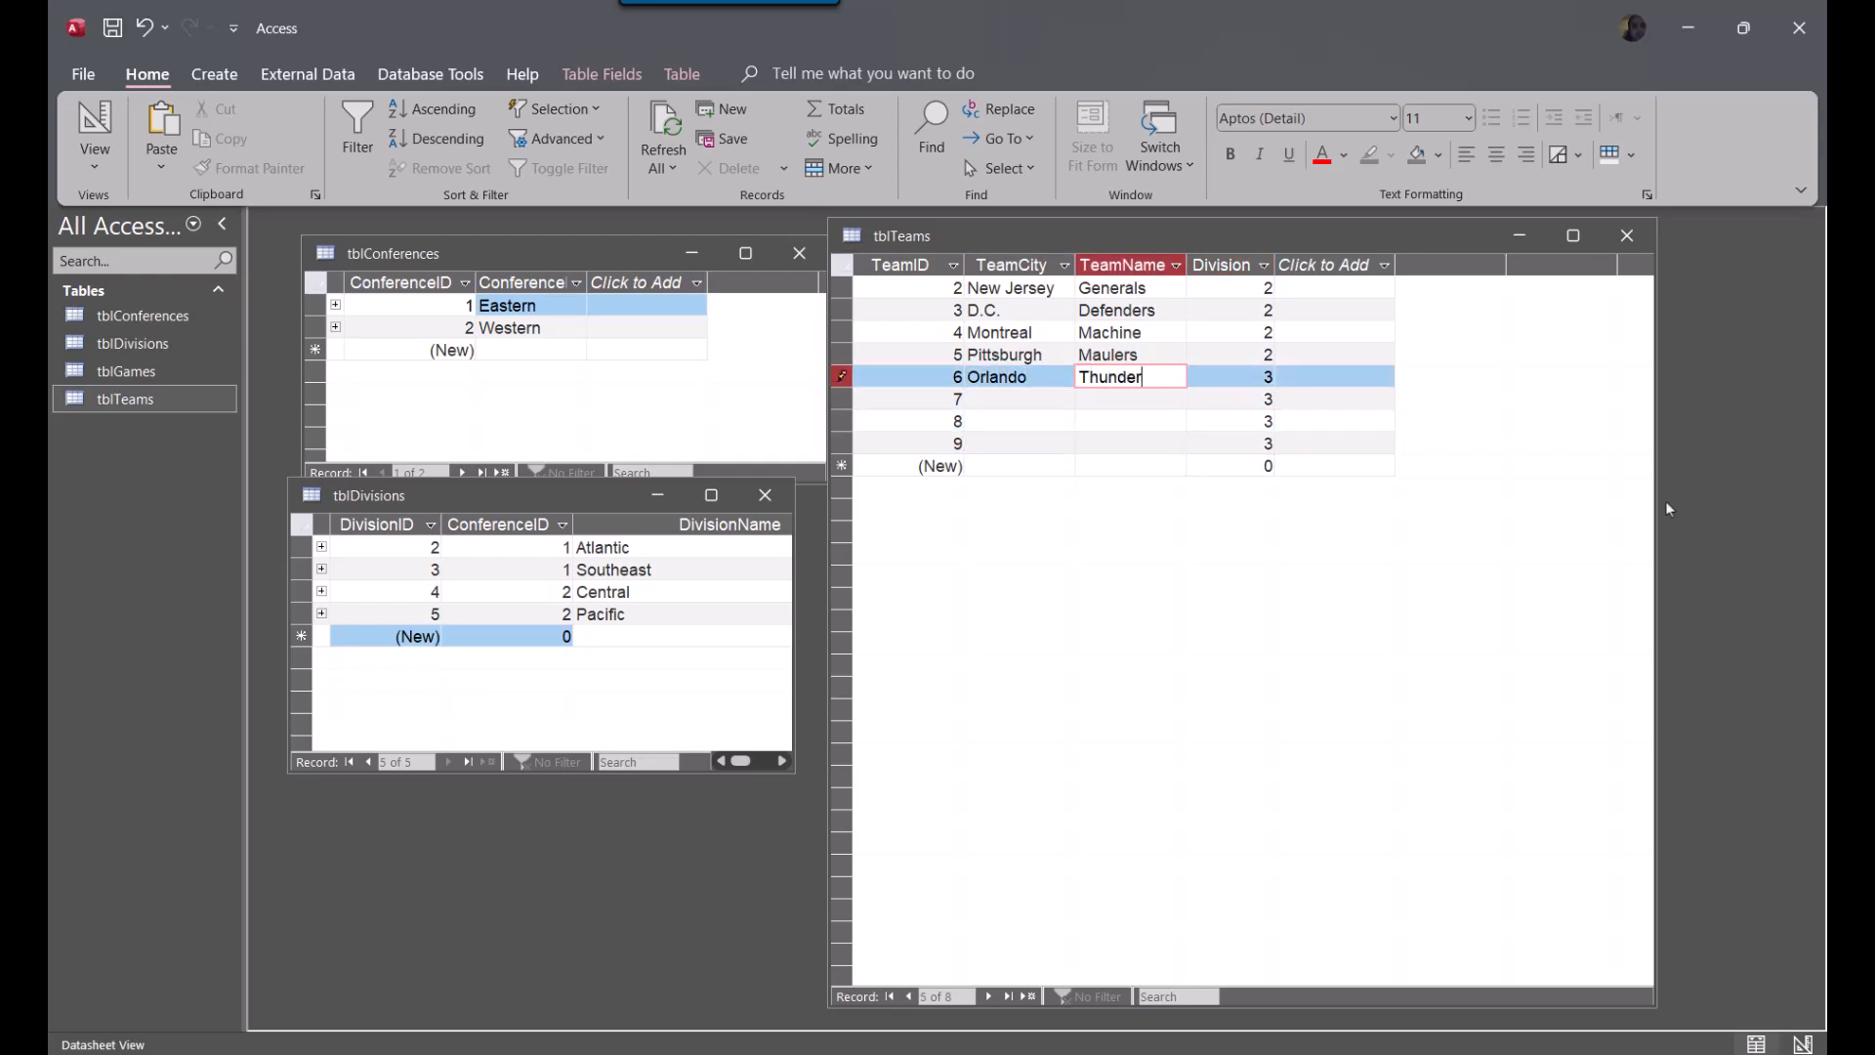
key(Down)
Set TeamCity to Birmingham and TeamName to Stallions in the team record with TeamID 7
key(Left)
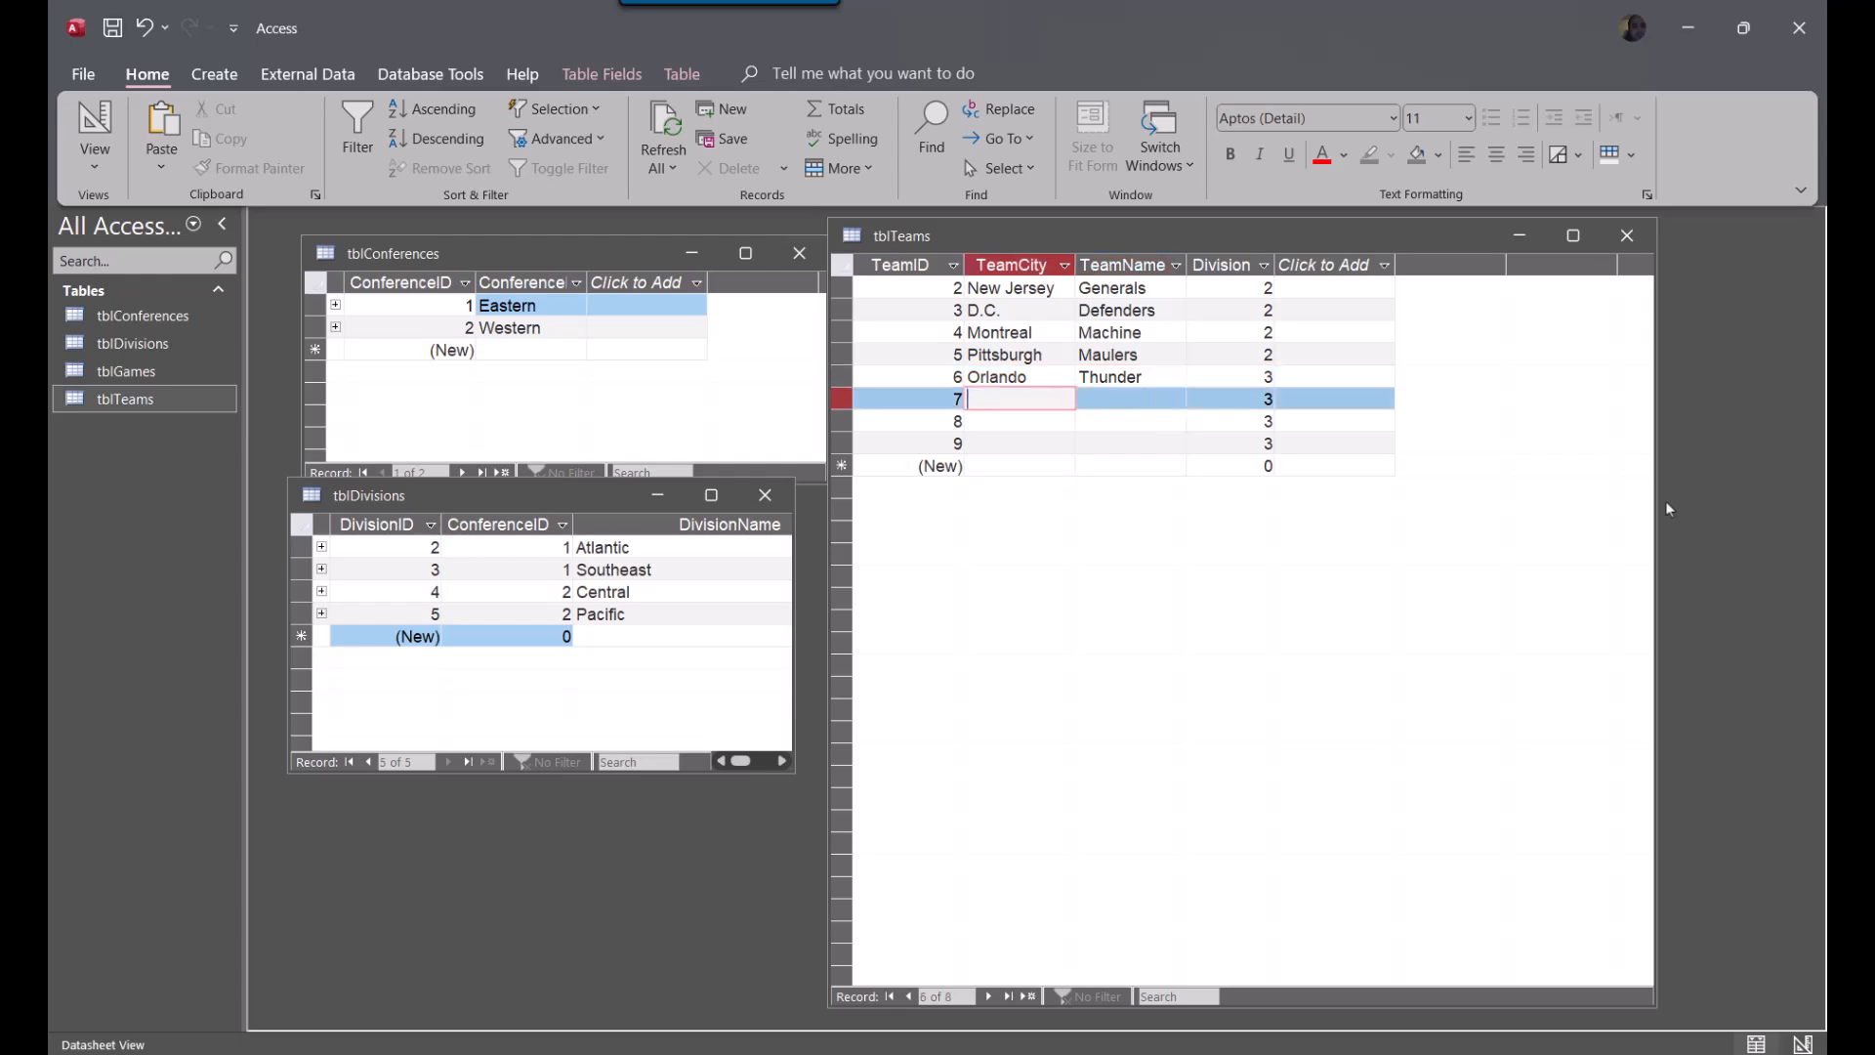
text(Birmingham)
key(Tab)
text(Stallions)
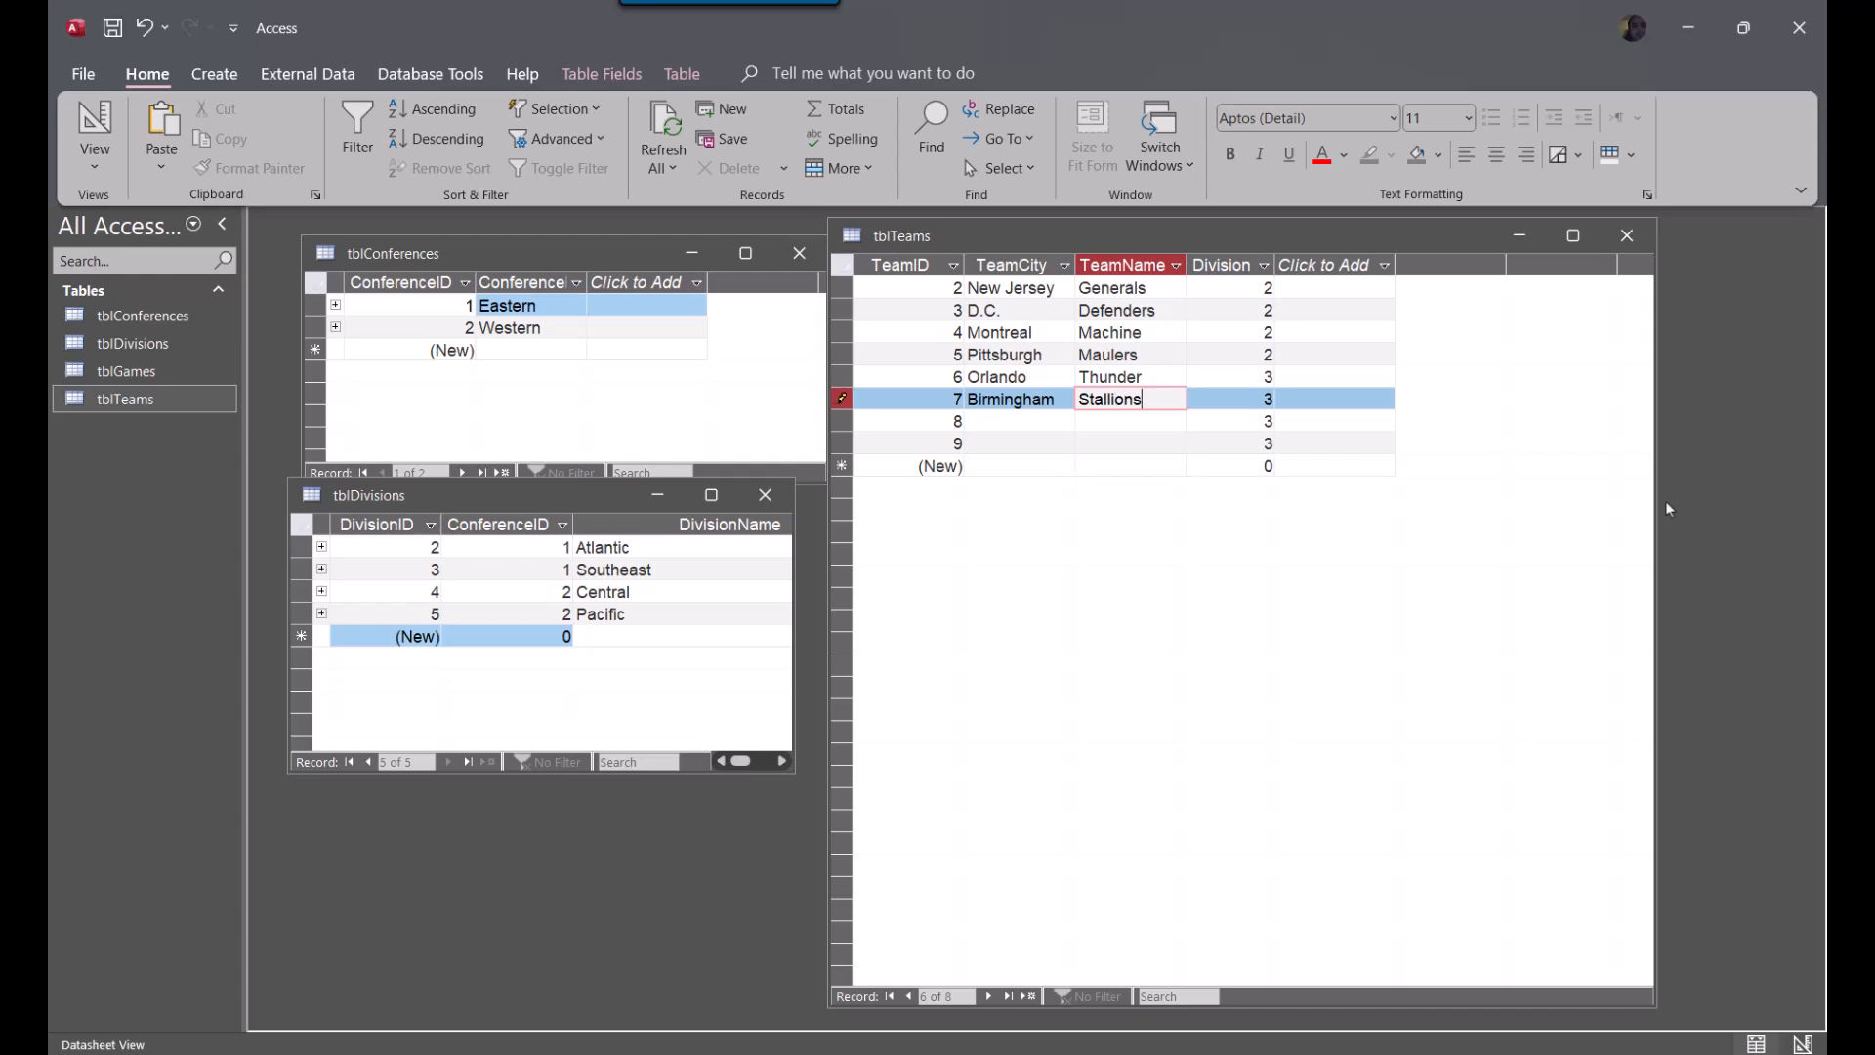
key(Down)
Set TeamCity to Memphis and TeamName to Maniacs in the team record with TeamID 8
key(Left)
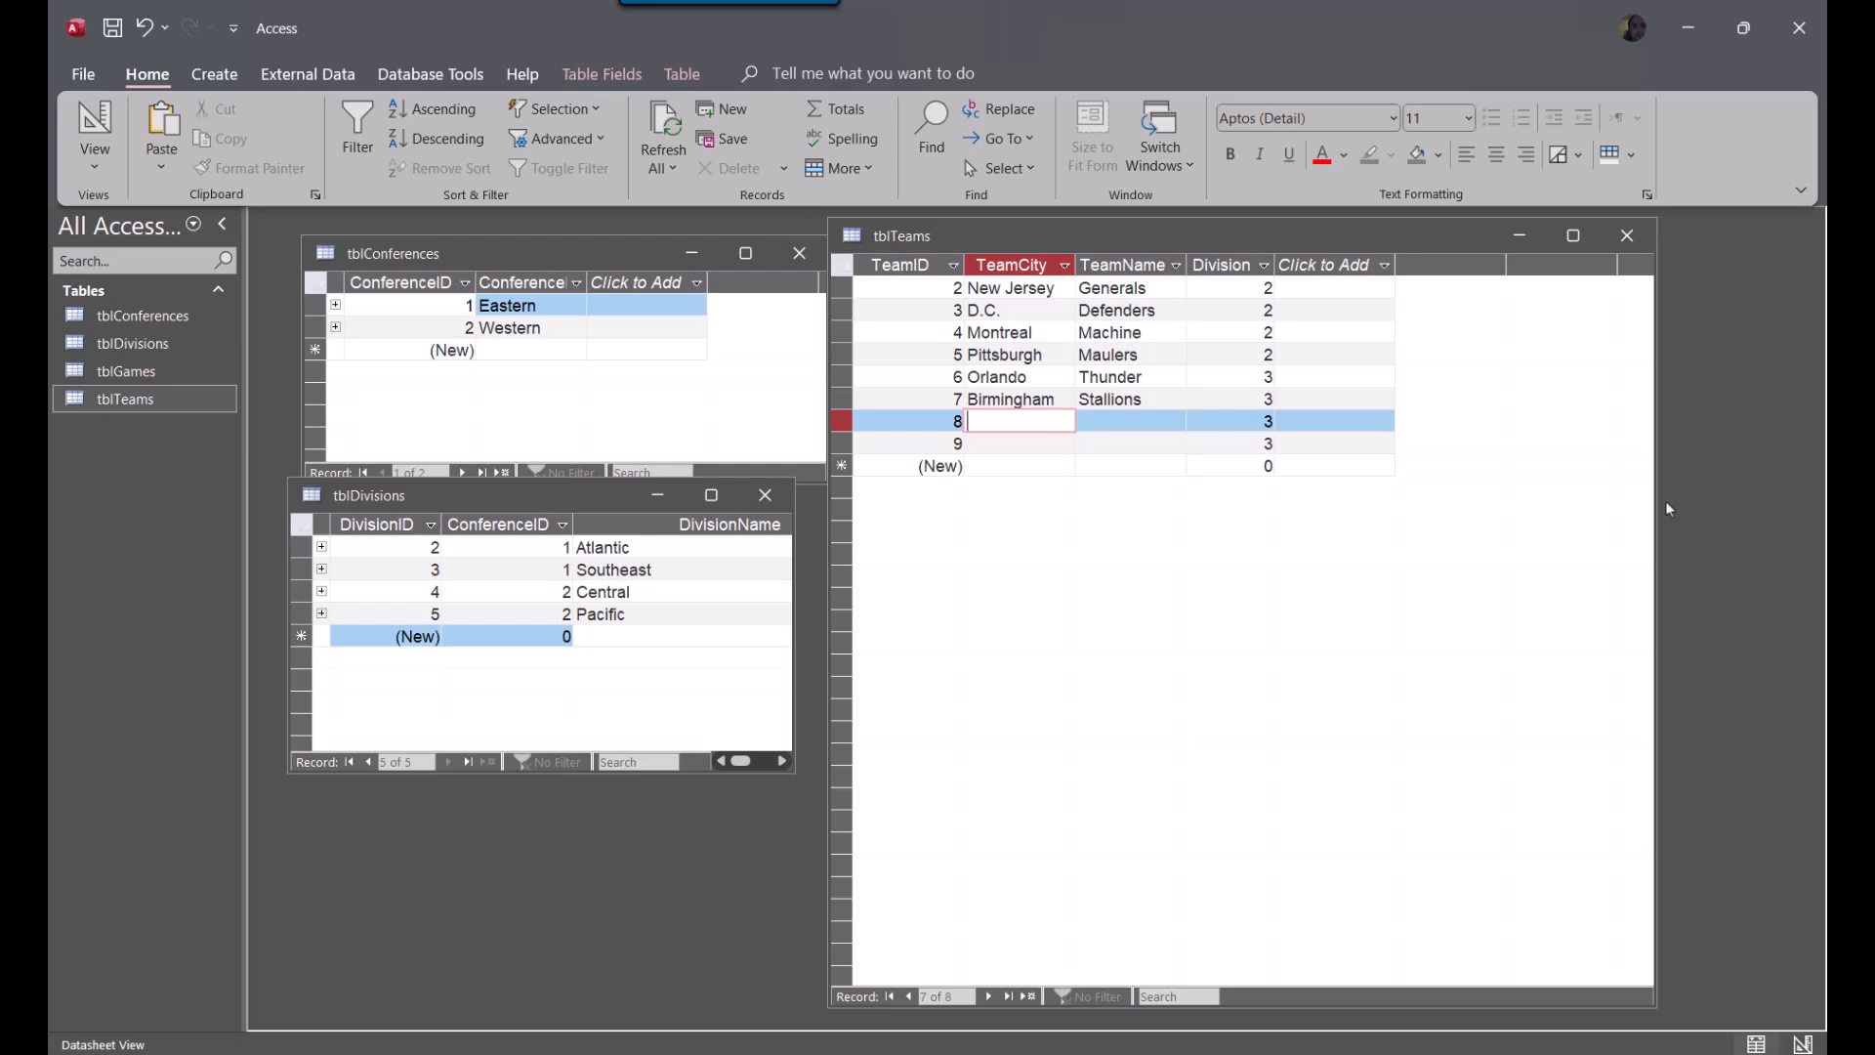
text(Memphis)
key(Tab)
text(Mani)
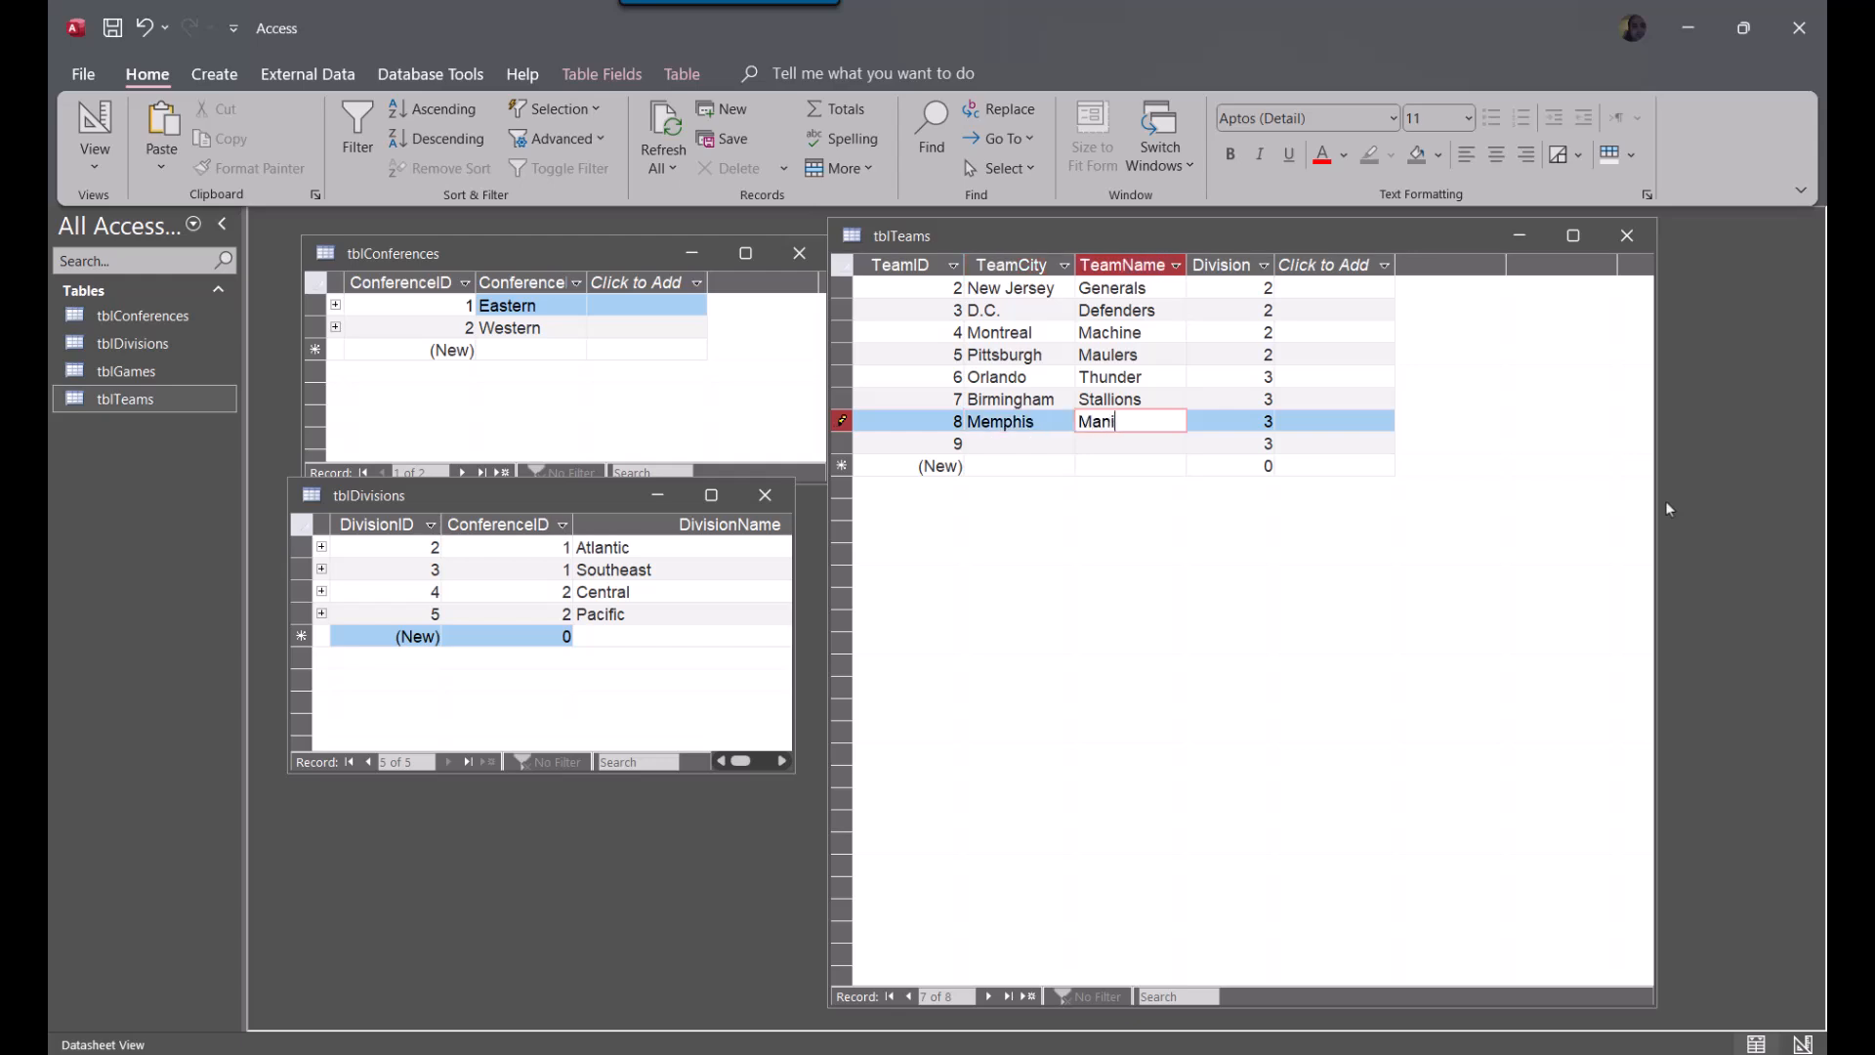
text(ac)
text(s)
key(Down)
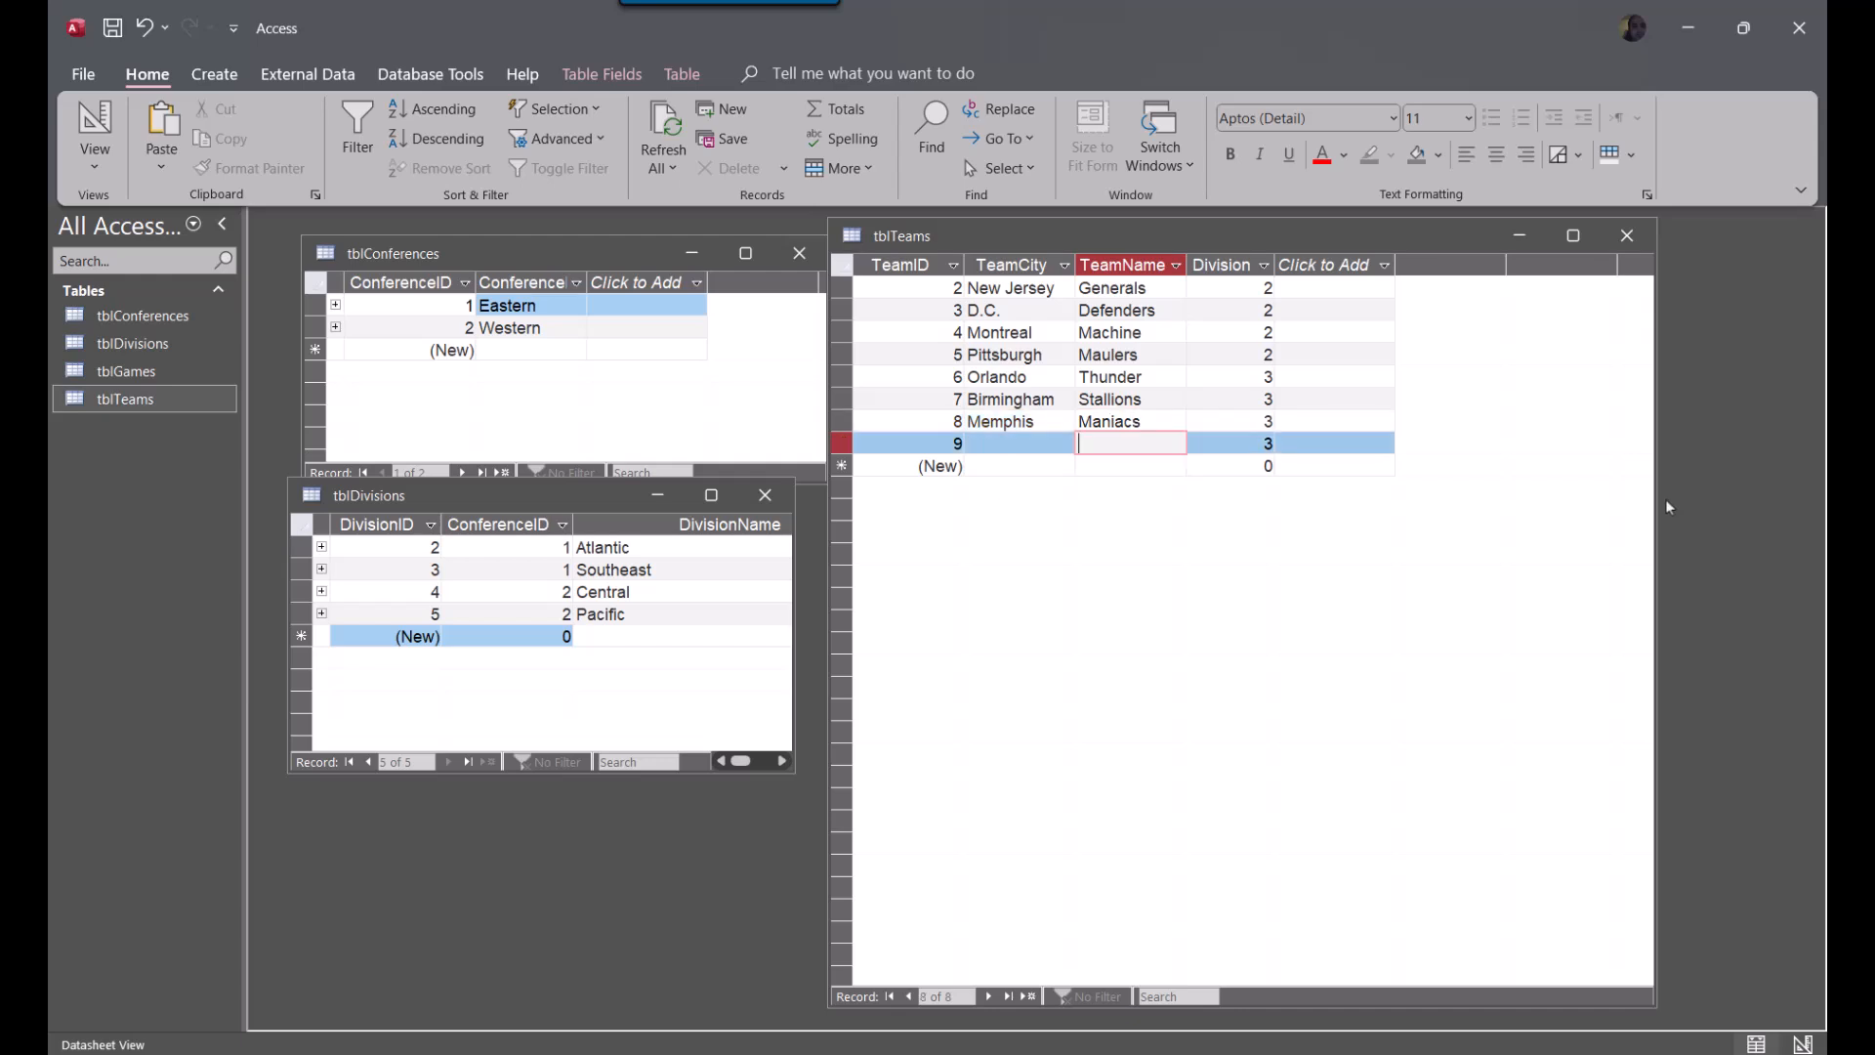
Complete the last Division 3 team record with TeamCity New Orleans and TeamName Voodoo
key(shift+Tab)
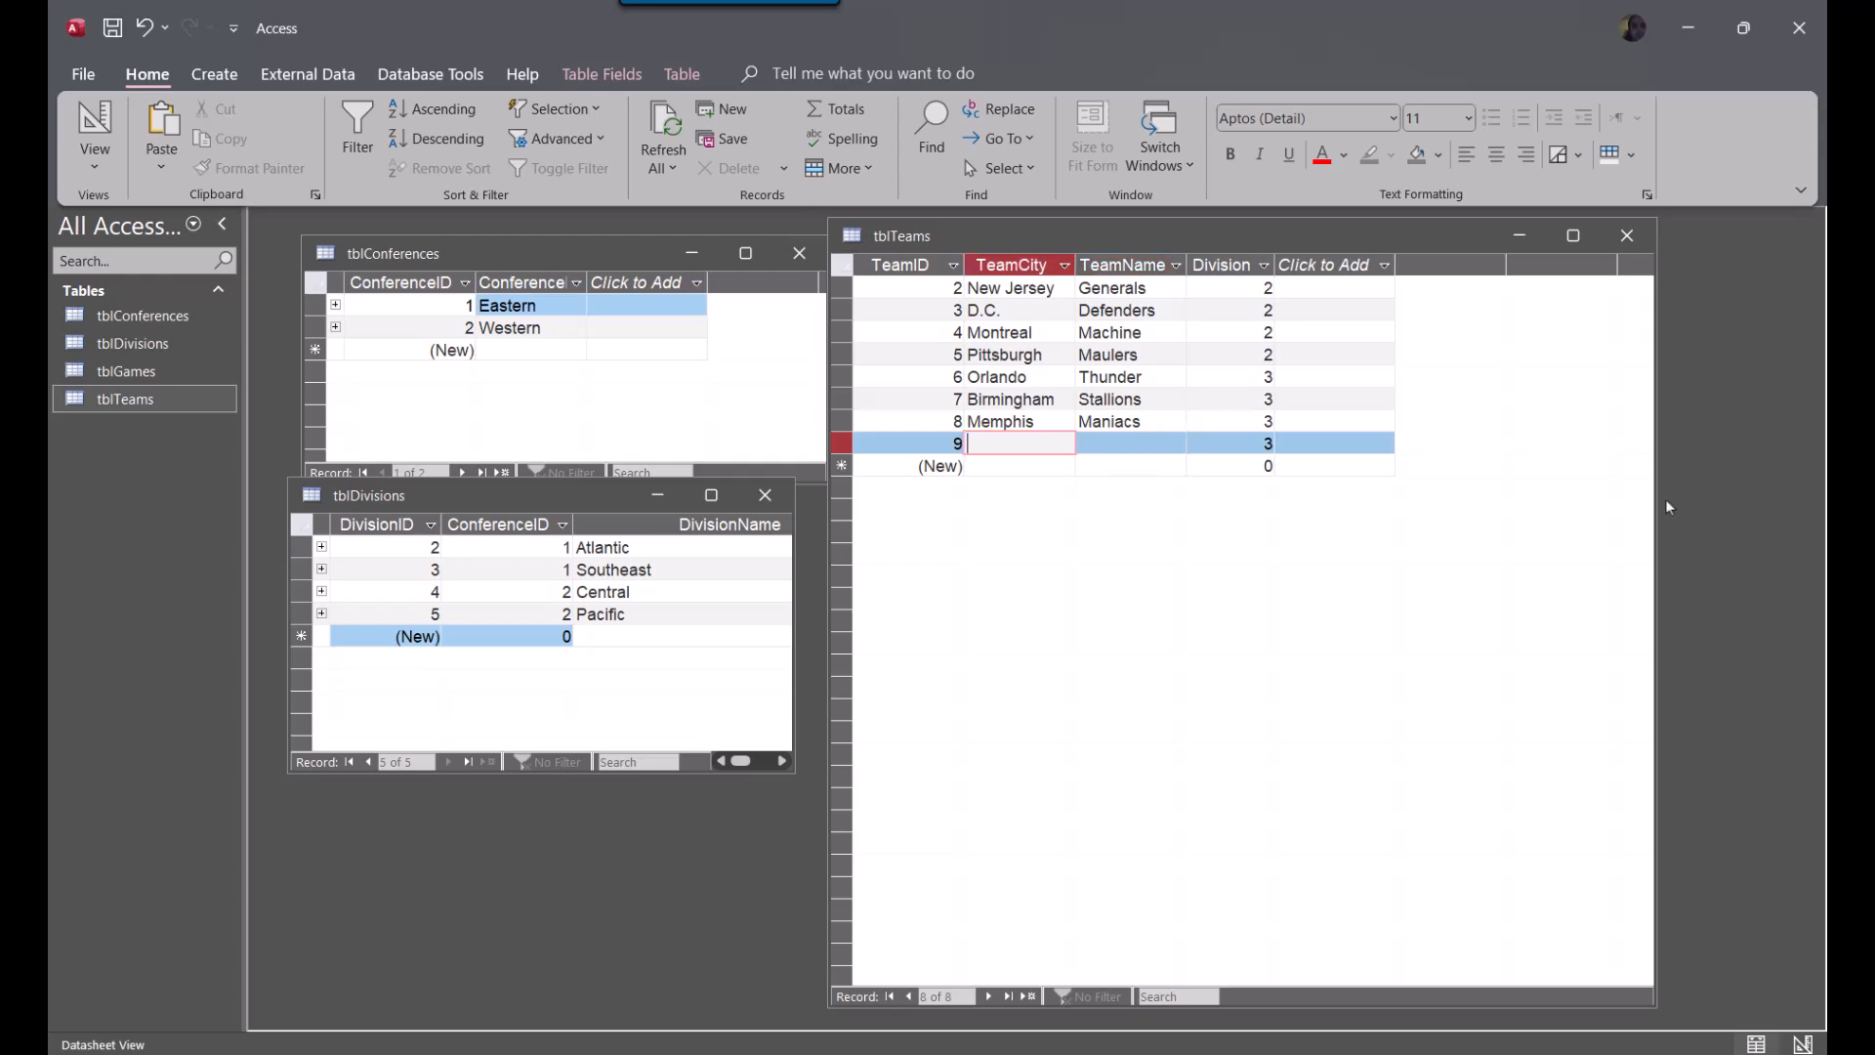
text(New Orleans)
key(Tab)
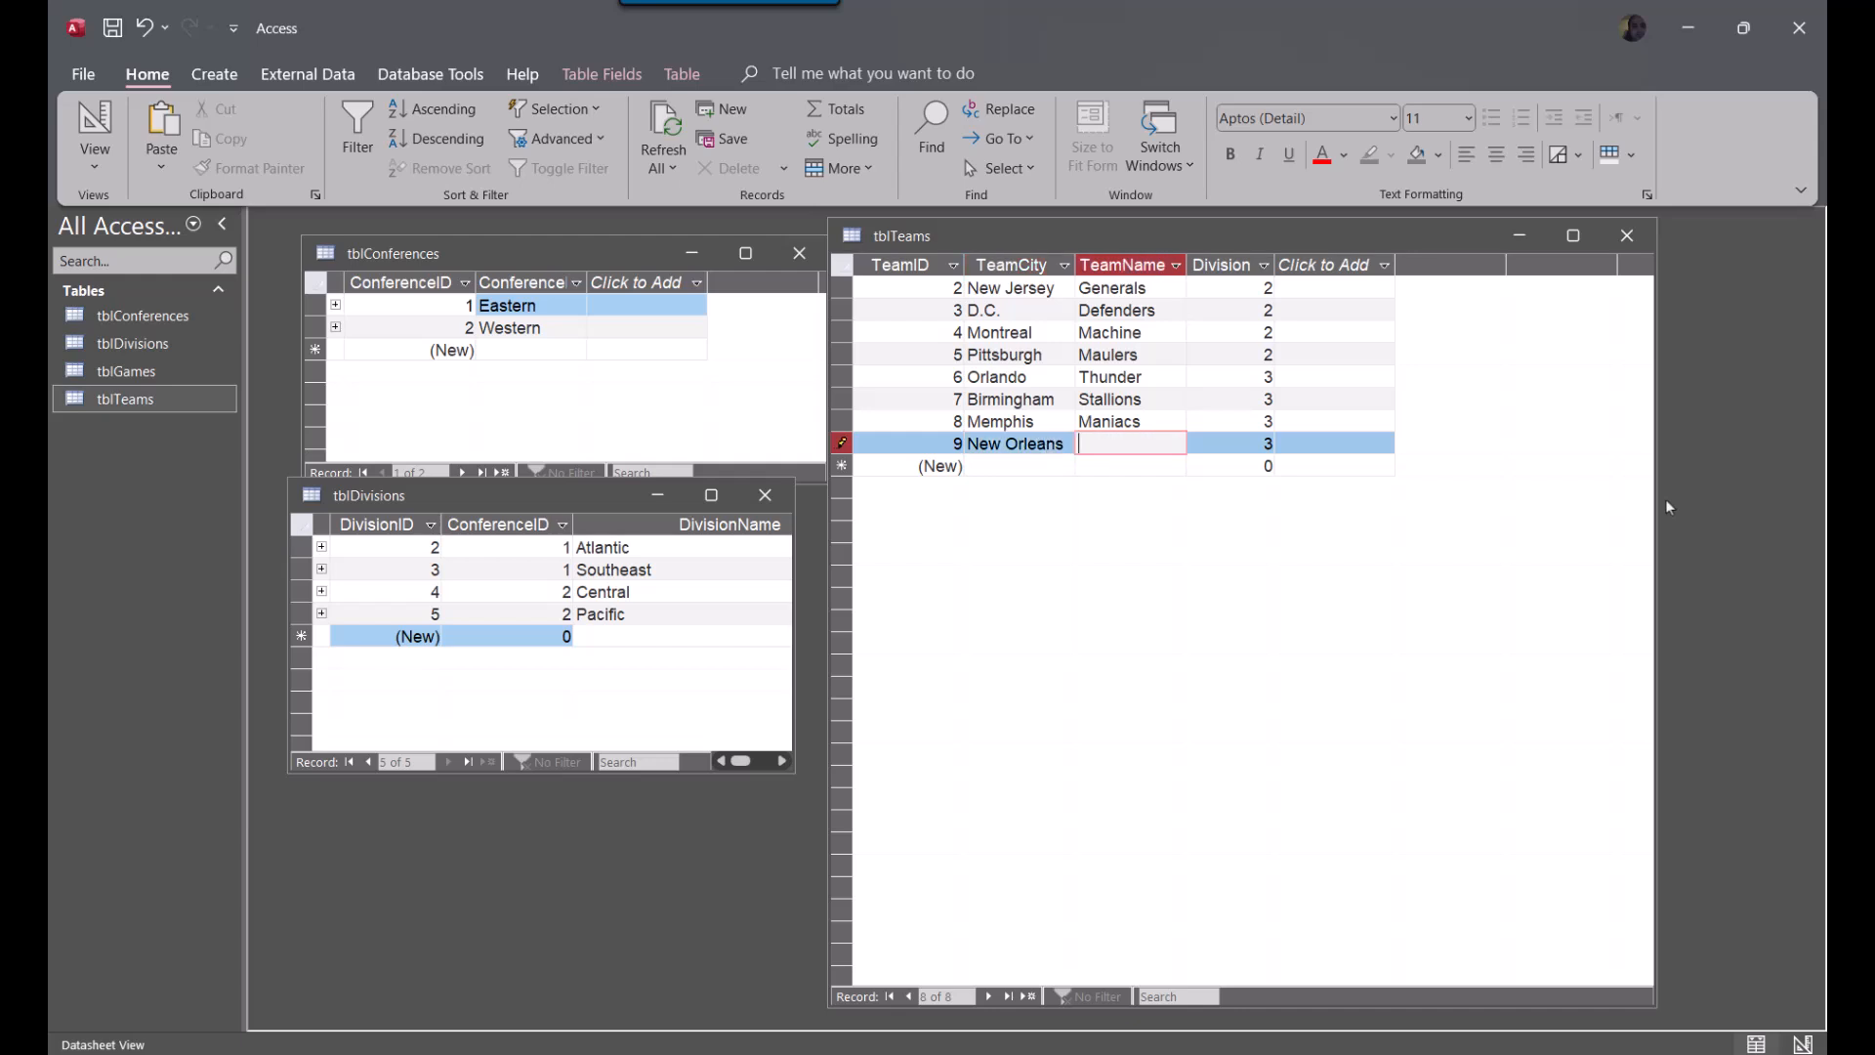
text(Voodoo)
key(Down)
key(Up)
key(Up)
key(Up)
key(Up)
key(Up)
key(Up)
key(Down)
key(Down)
key(Down)
key(Down)
key(Down)
key(Down)
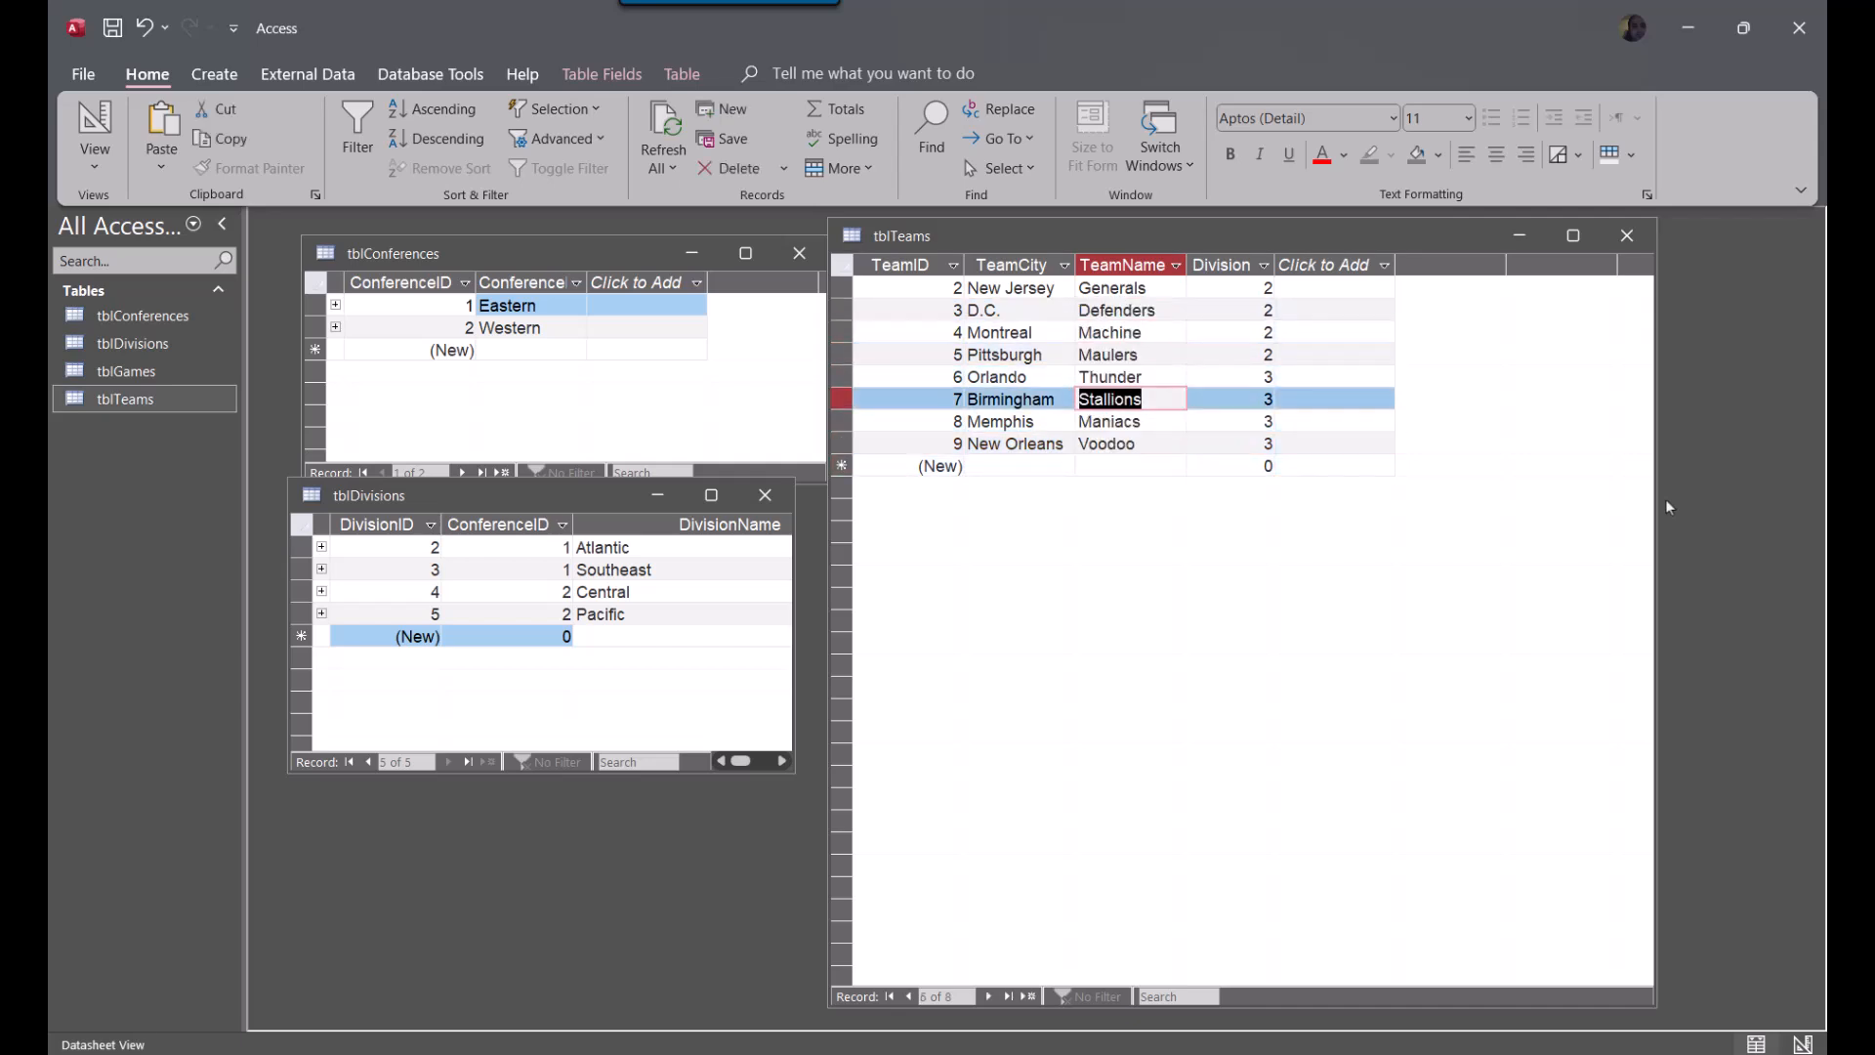
Add four new records to tblTeams with only the Division filled in as 4
key(Tab)
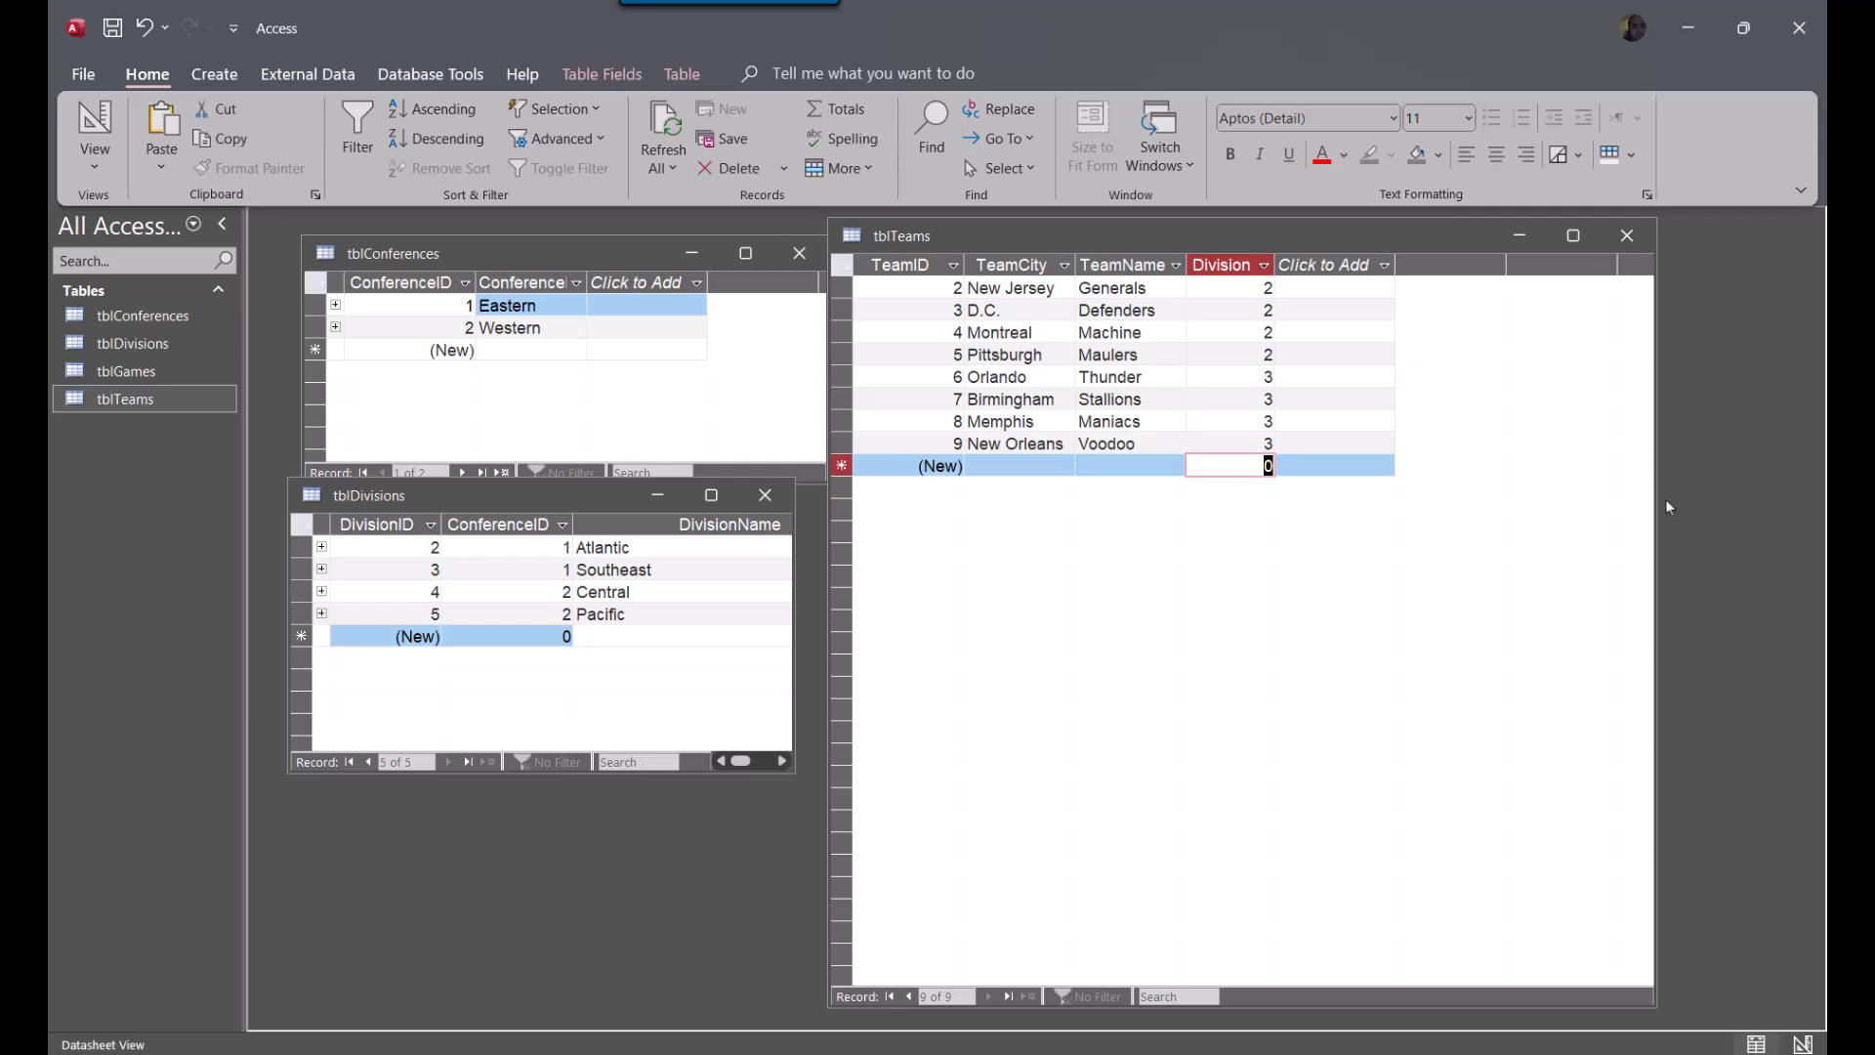
text(4)
key(Down)
text(4)
key(Down)
text(4)
key(Down)
text(4)
Add four new records to tblTeams with only the Division filled in as 5
key(Down)
text(5)
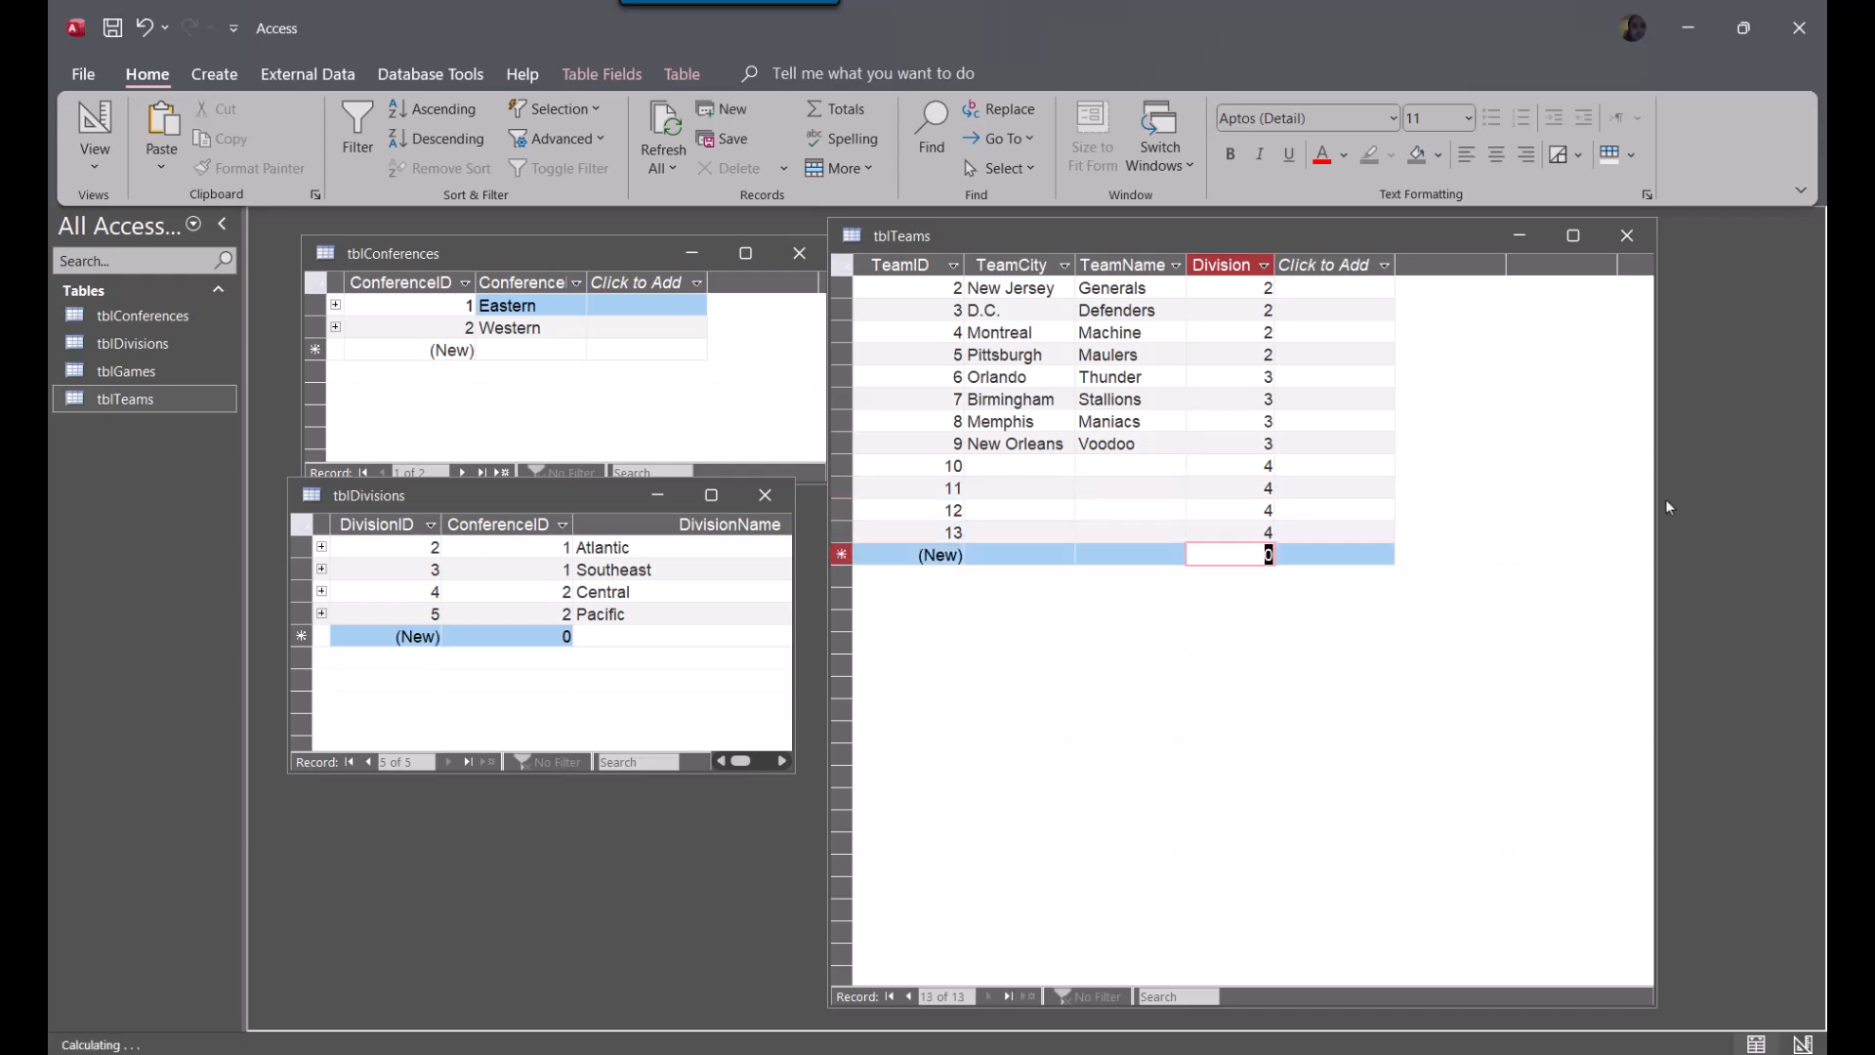
key(Down)
text(5)
key(Down)
text(5)
key(Down)
text(5)
Fill in the first empty Division 4 team record with TeamCity Houston and TeamName Gamblers
key(Up)
key(Up)
key(Left)
key(Left)
key(Up)
key(Up)
key(Up)
key(Up)
key(Up)
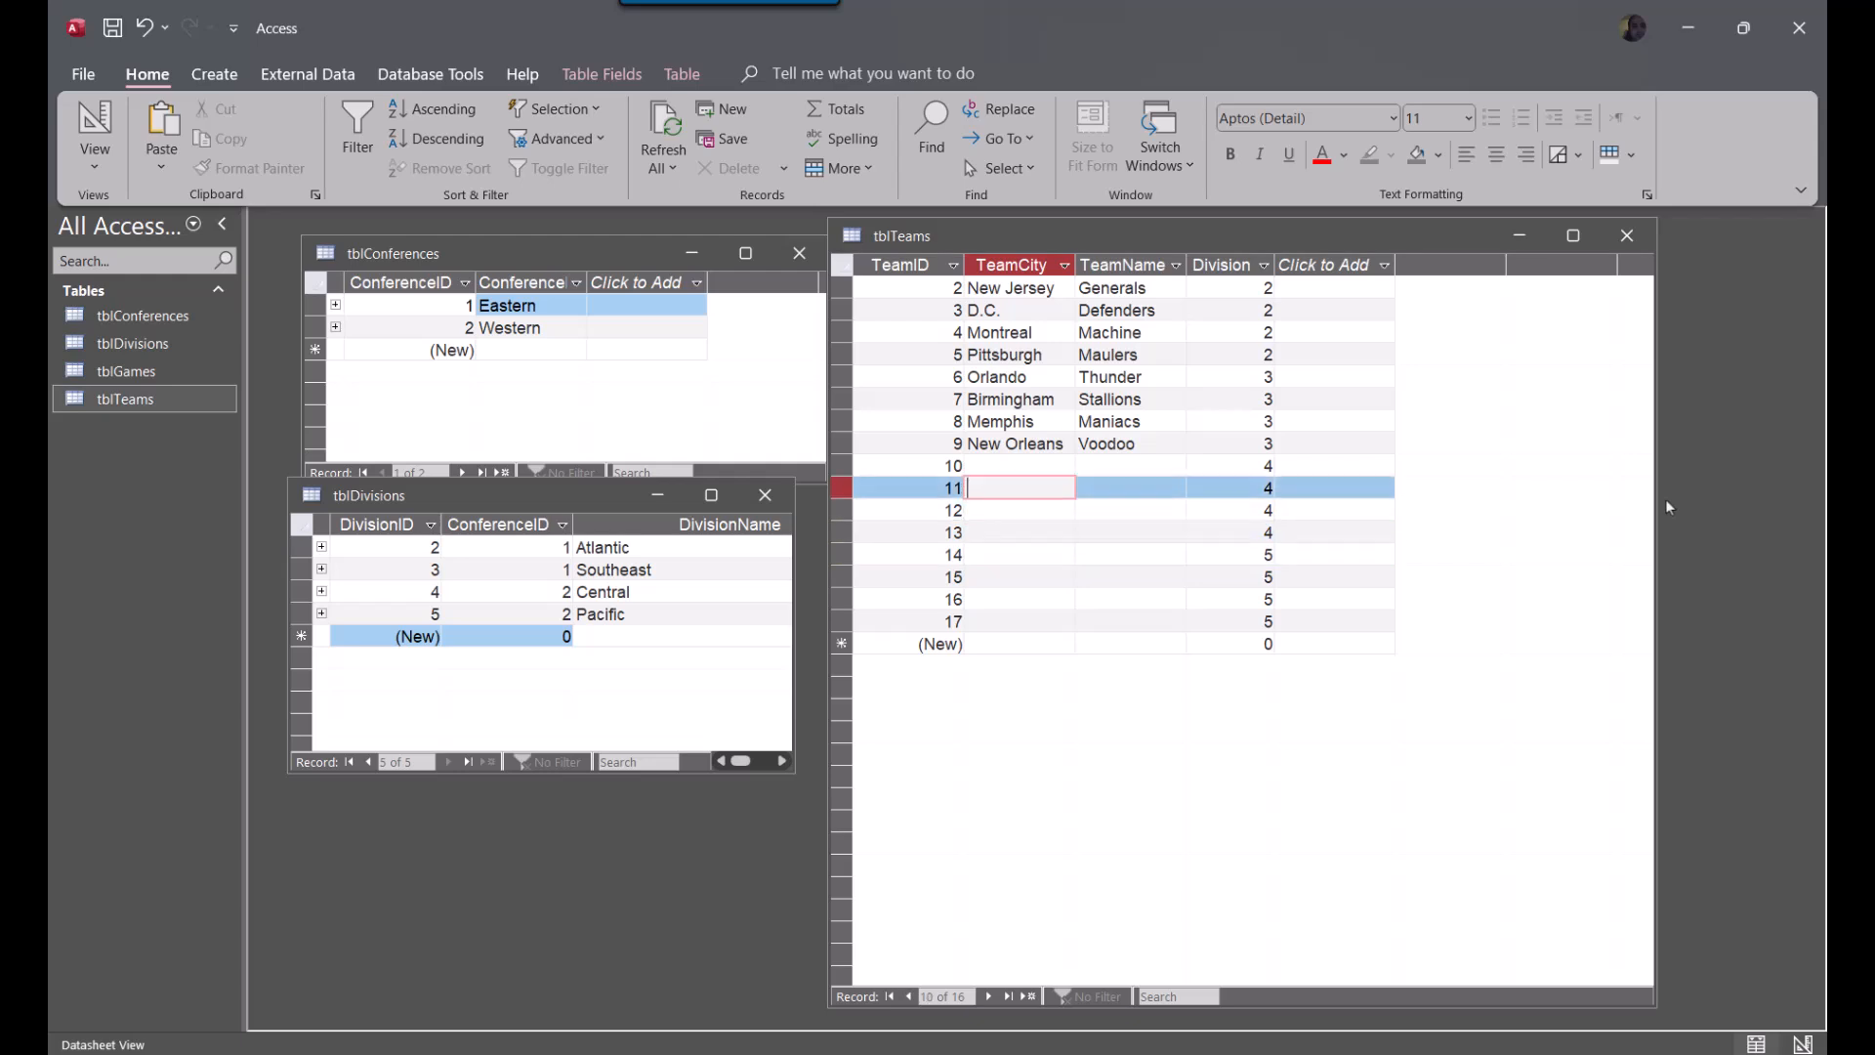
key(Left)
key(Right)
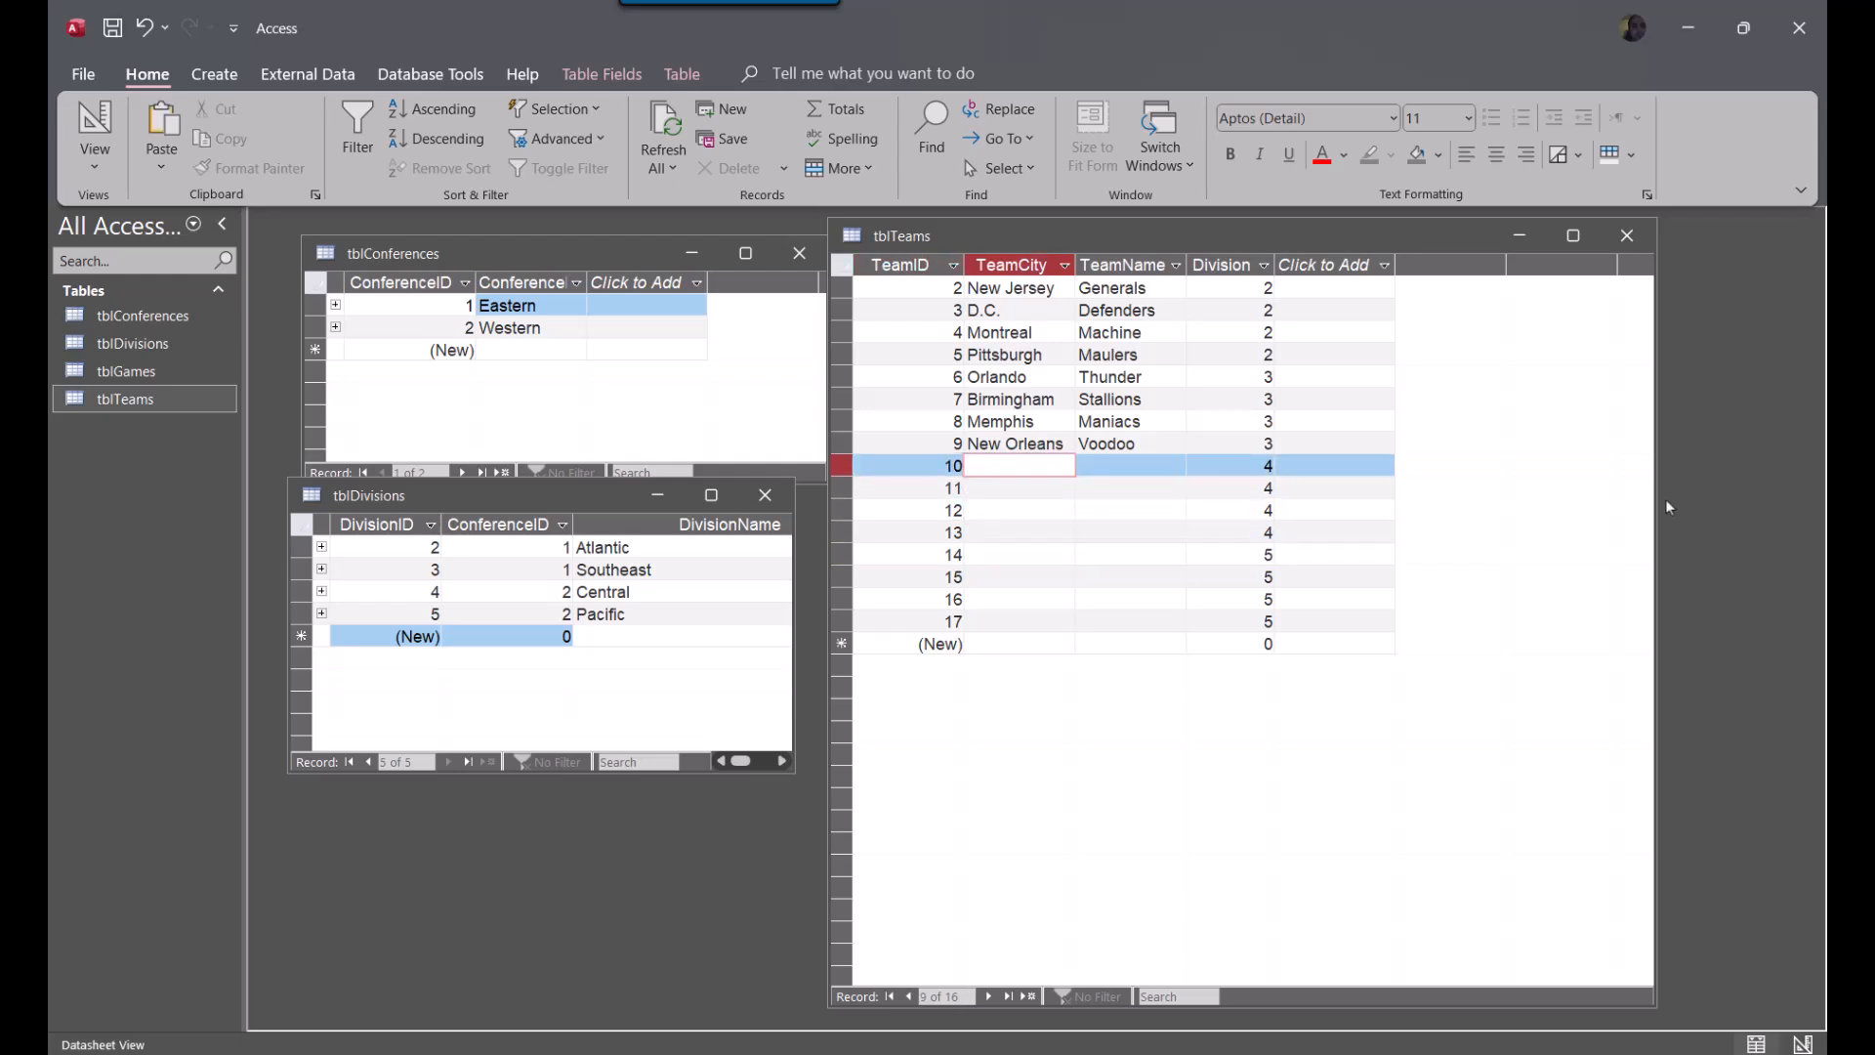
text(Houston)
key(Tab)
text(Gamblers)
key(Down)
Set TeamCity to St. Louis and TeamName to Blue Eagles in the team record with TeamID 11
key(Left)
text(St. Louis)
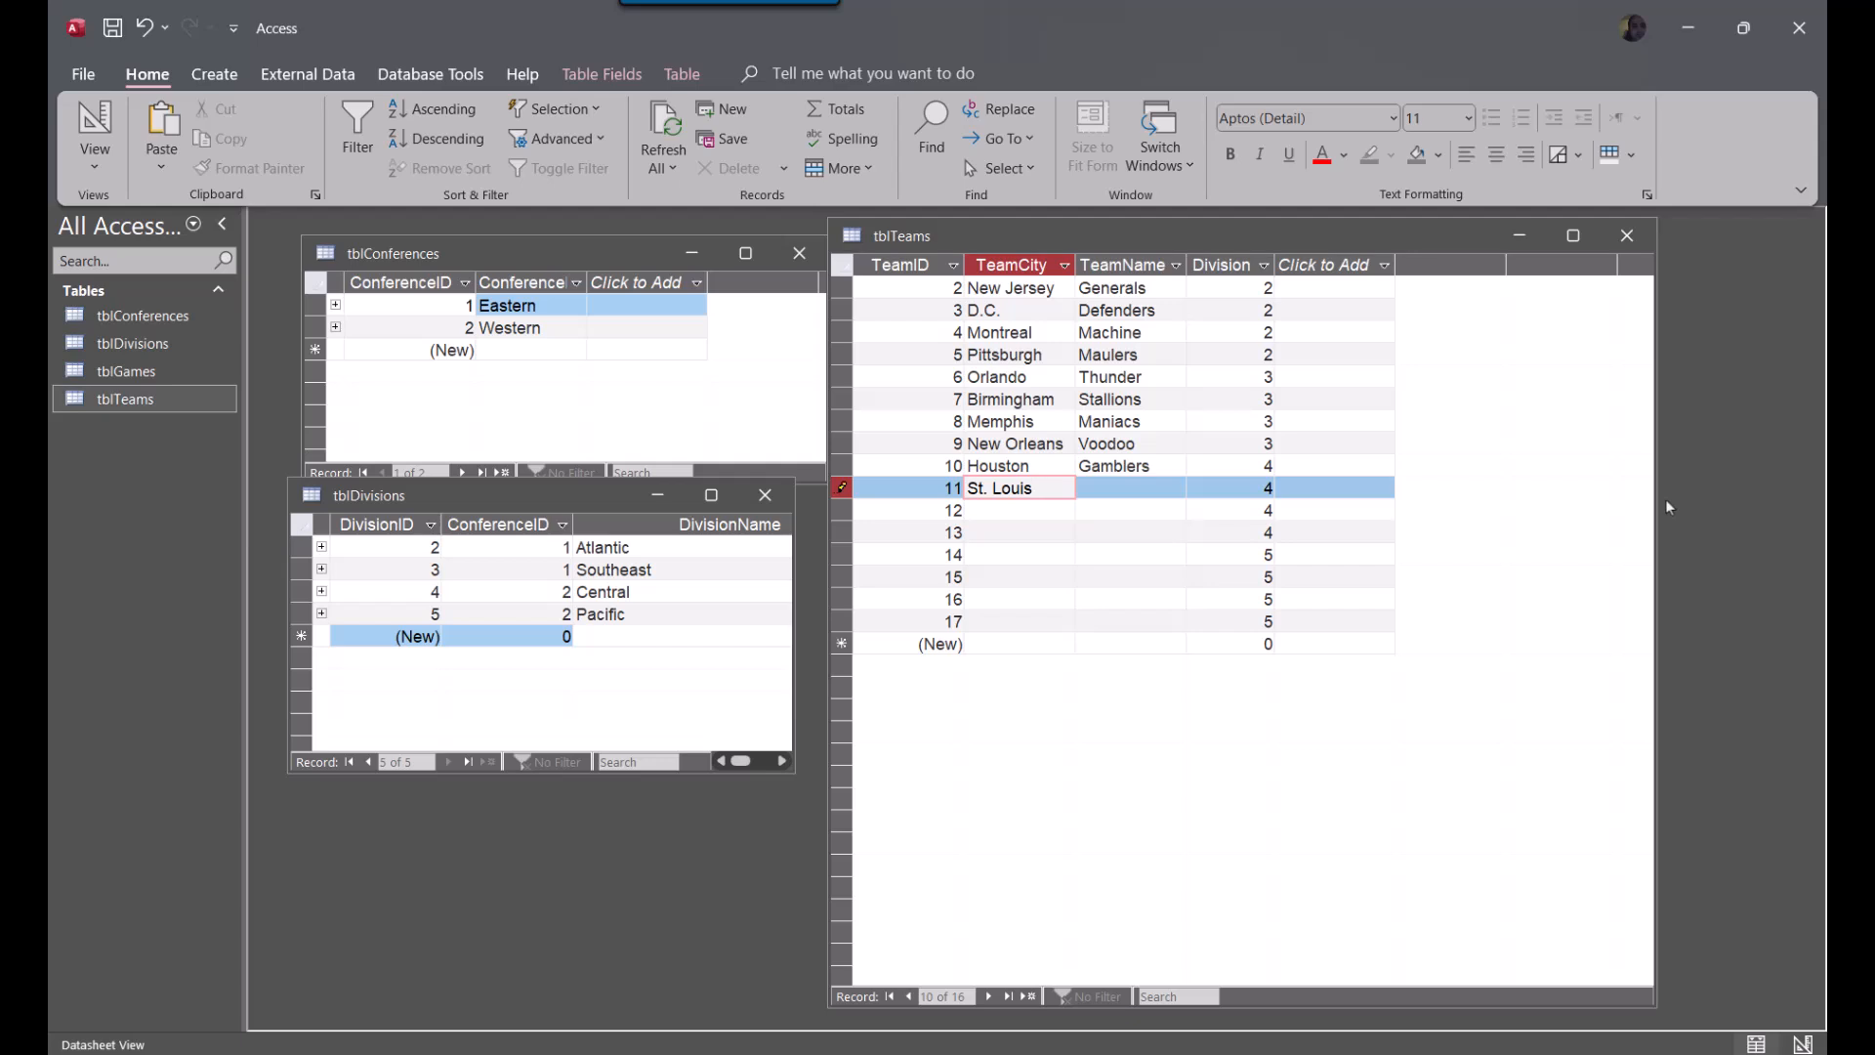
key(Tab)
text(Blue Eagles)
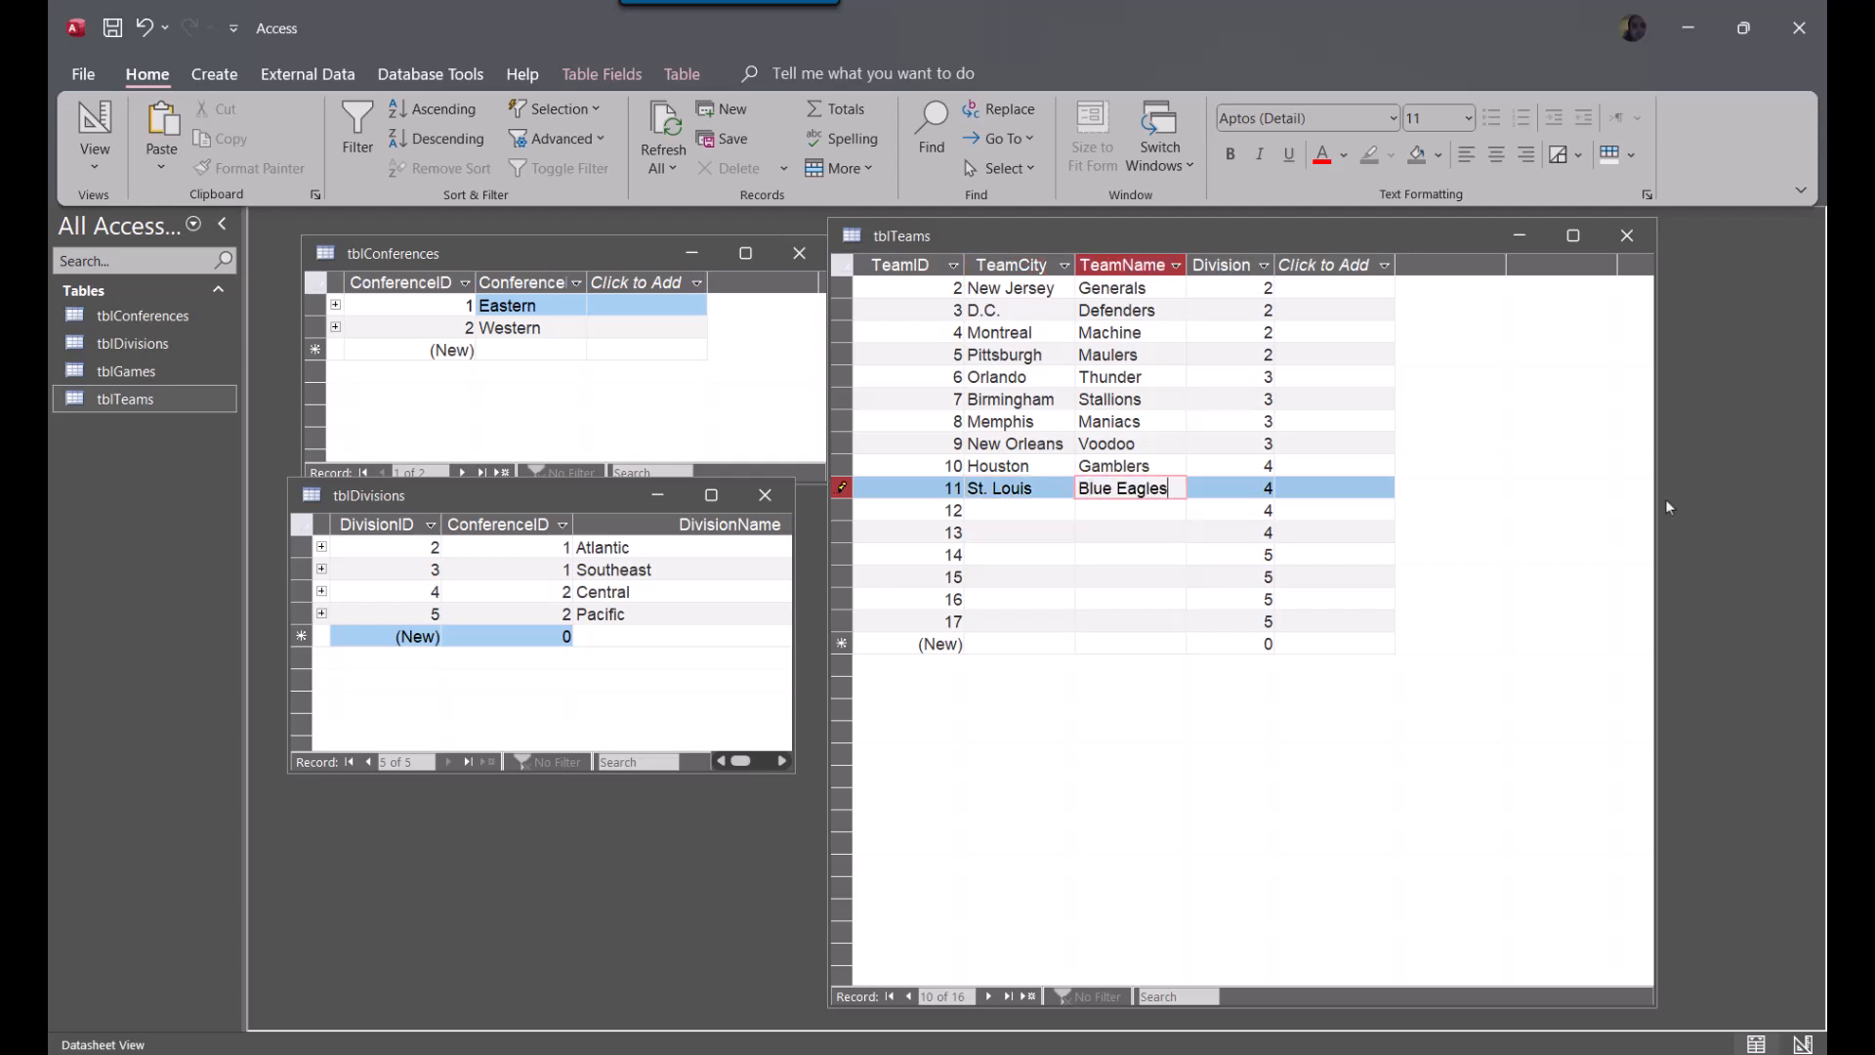
key(Down)
Set TeamCity to Grand Rapids and TeamName to Rampage in the team record with TeamID 12
key(Left)
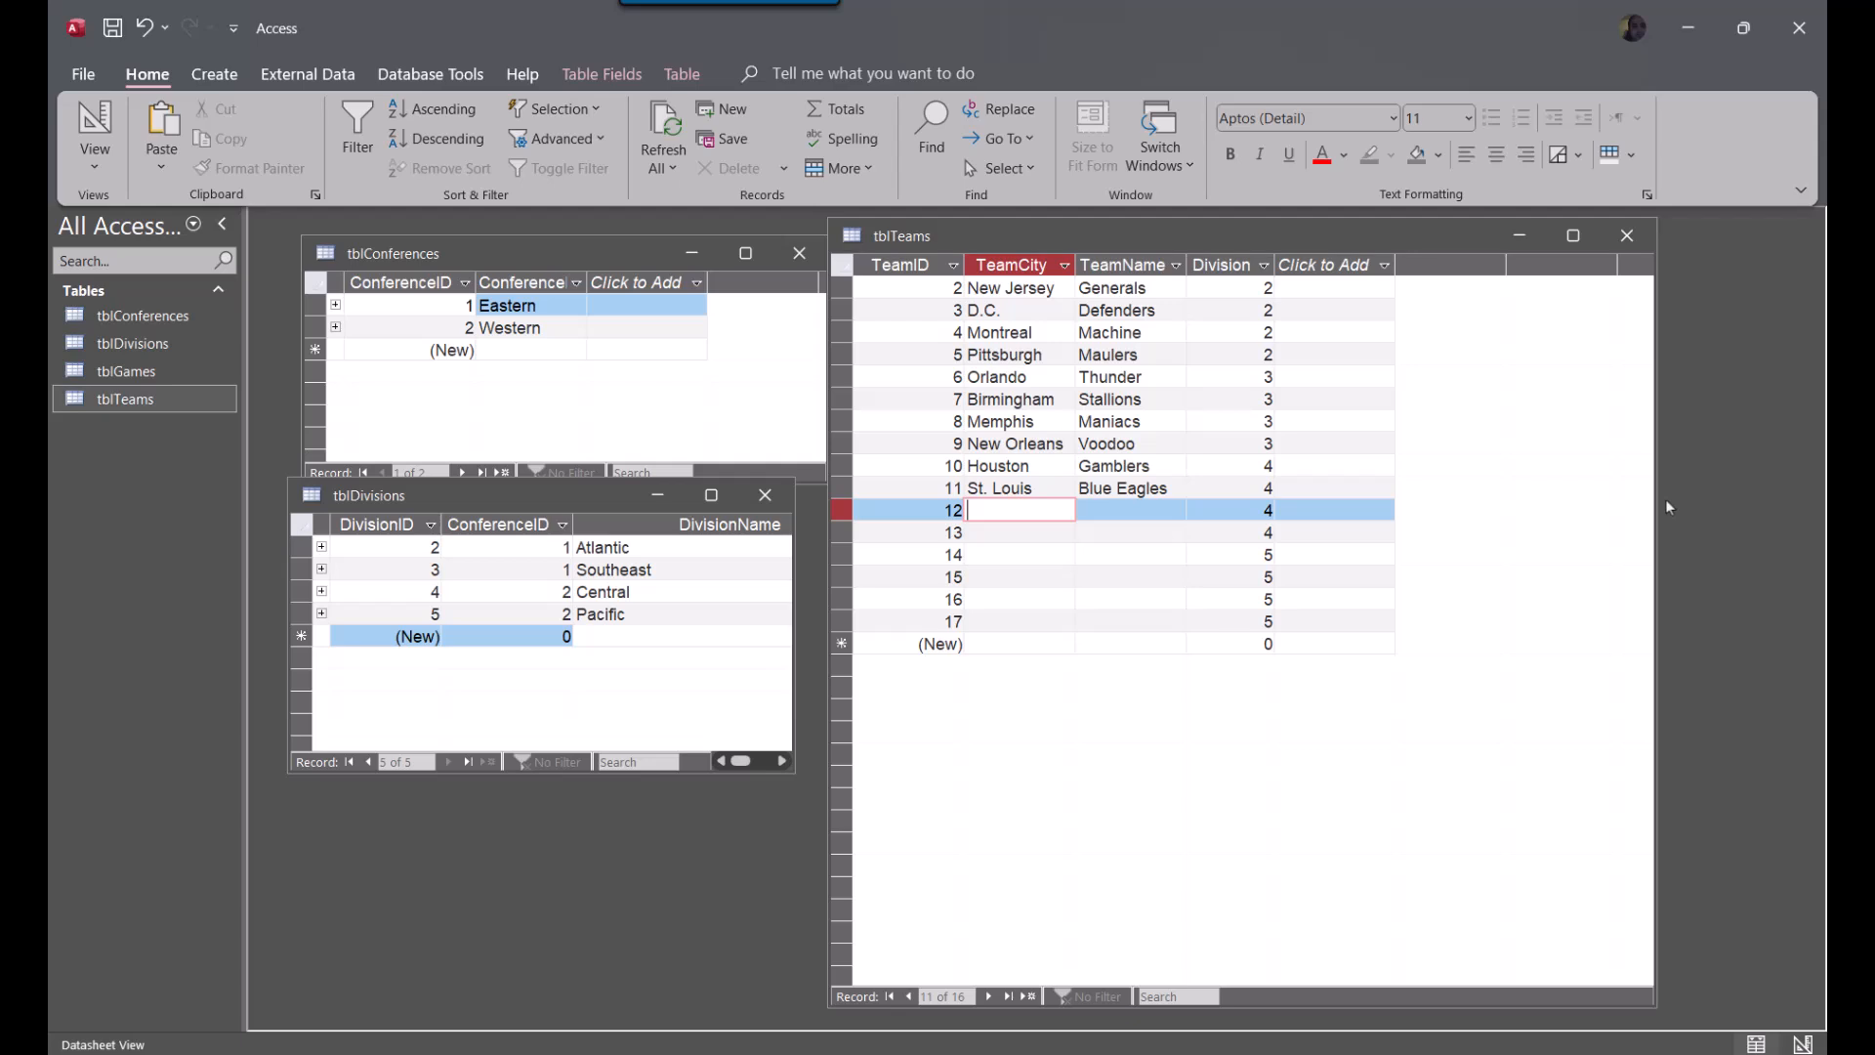
text(Grand Rapid)
text(Ram)
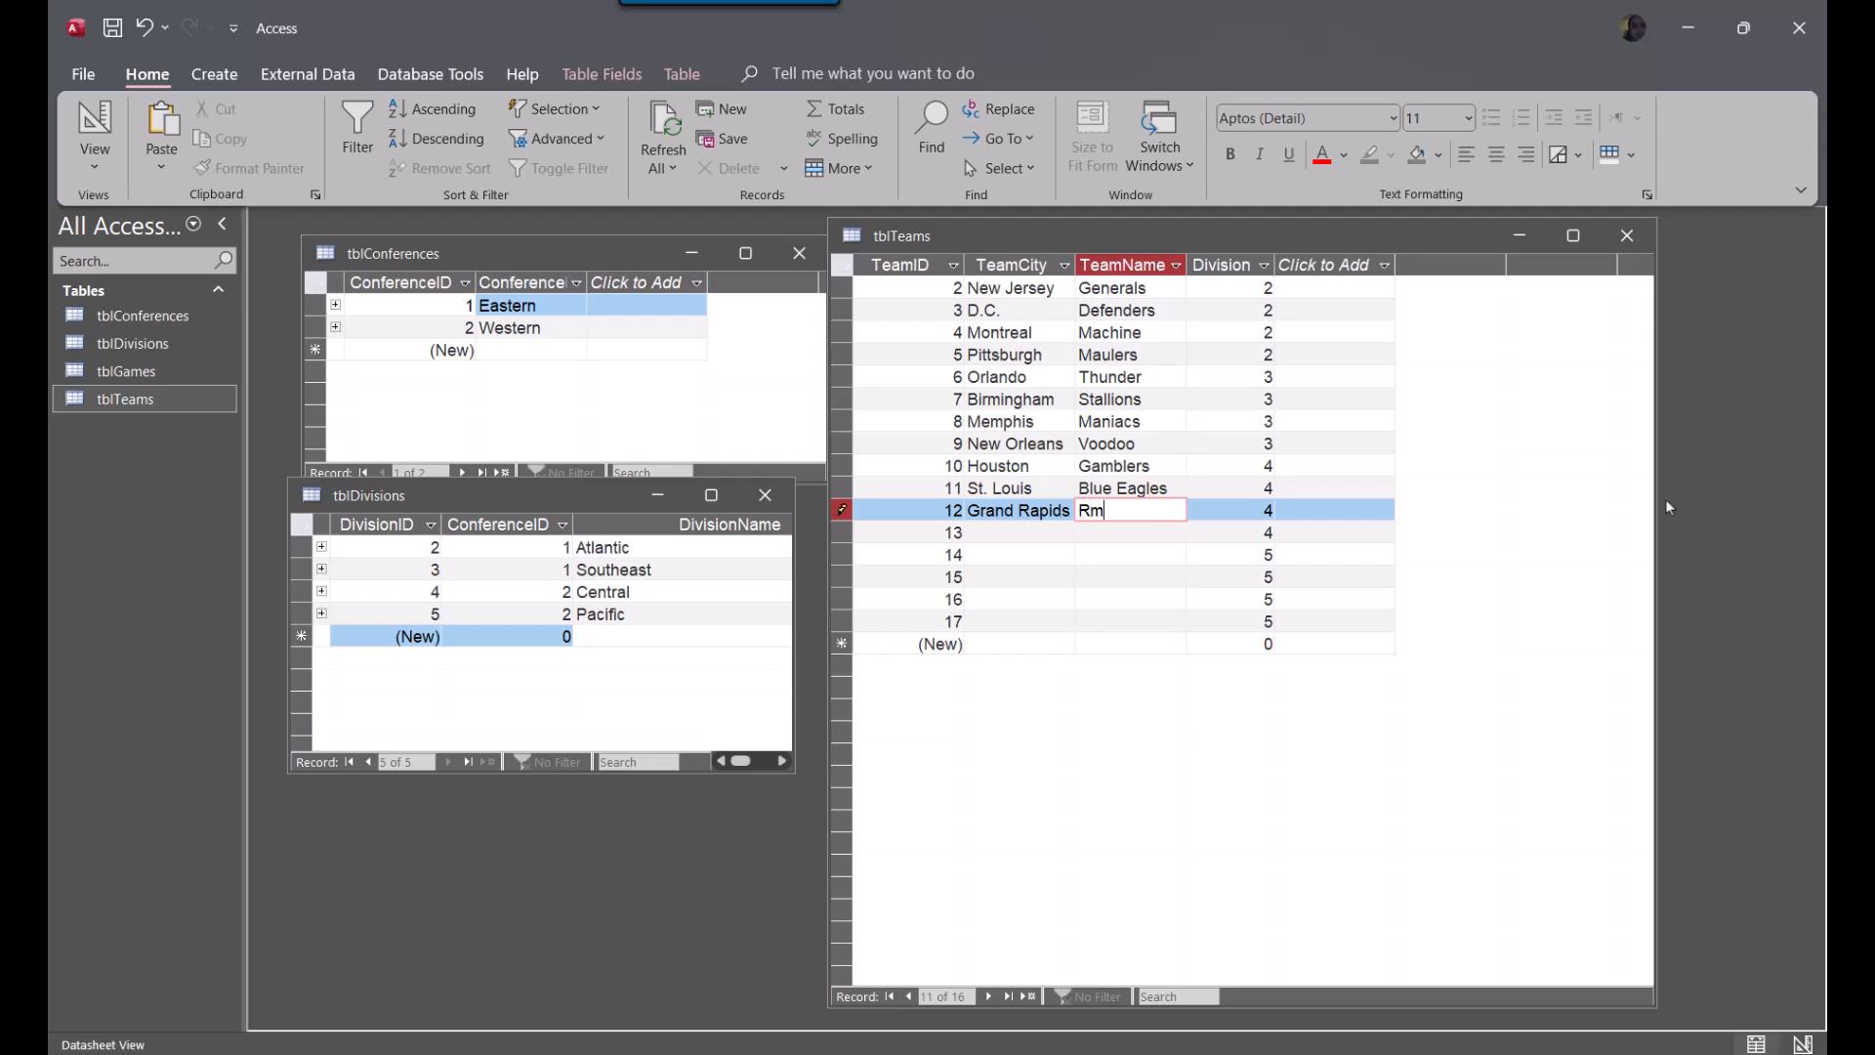
key(BackSpace)
key(BackSpace)
text(ampage)
key(Tab)
key(Tab)
key(Tab)
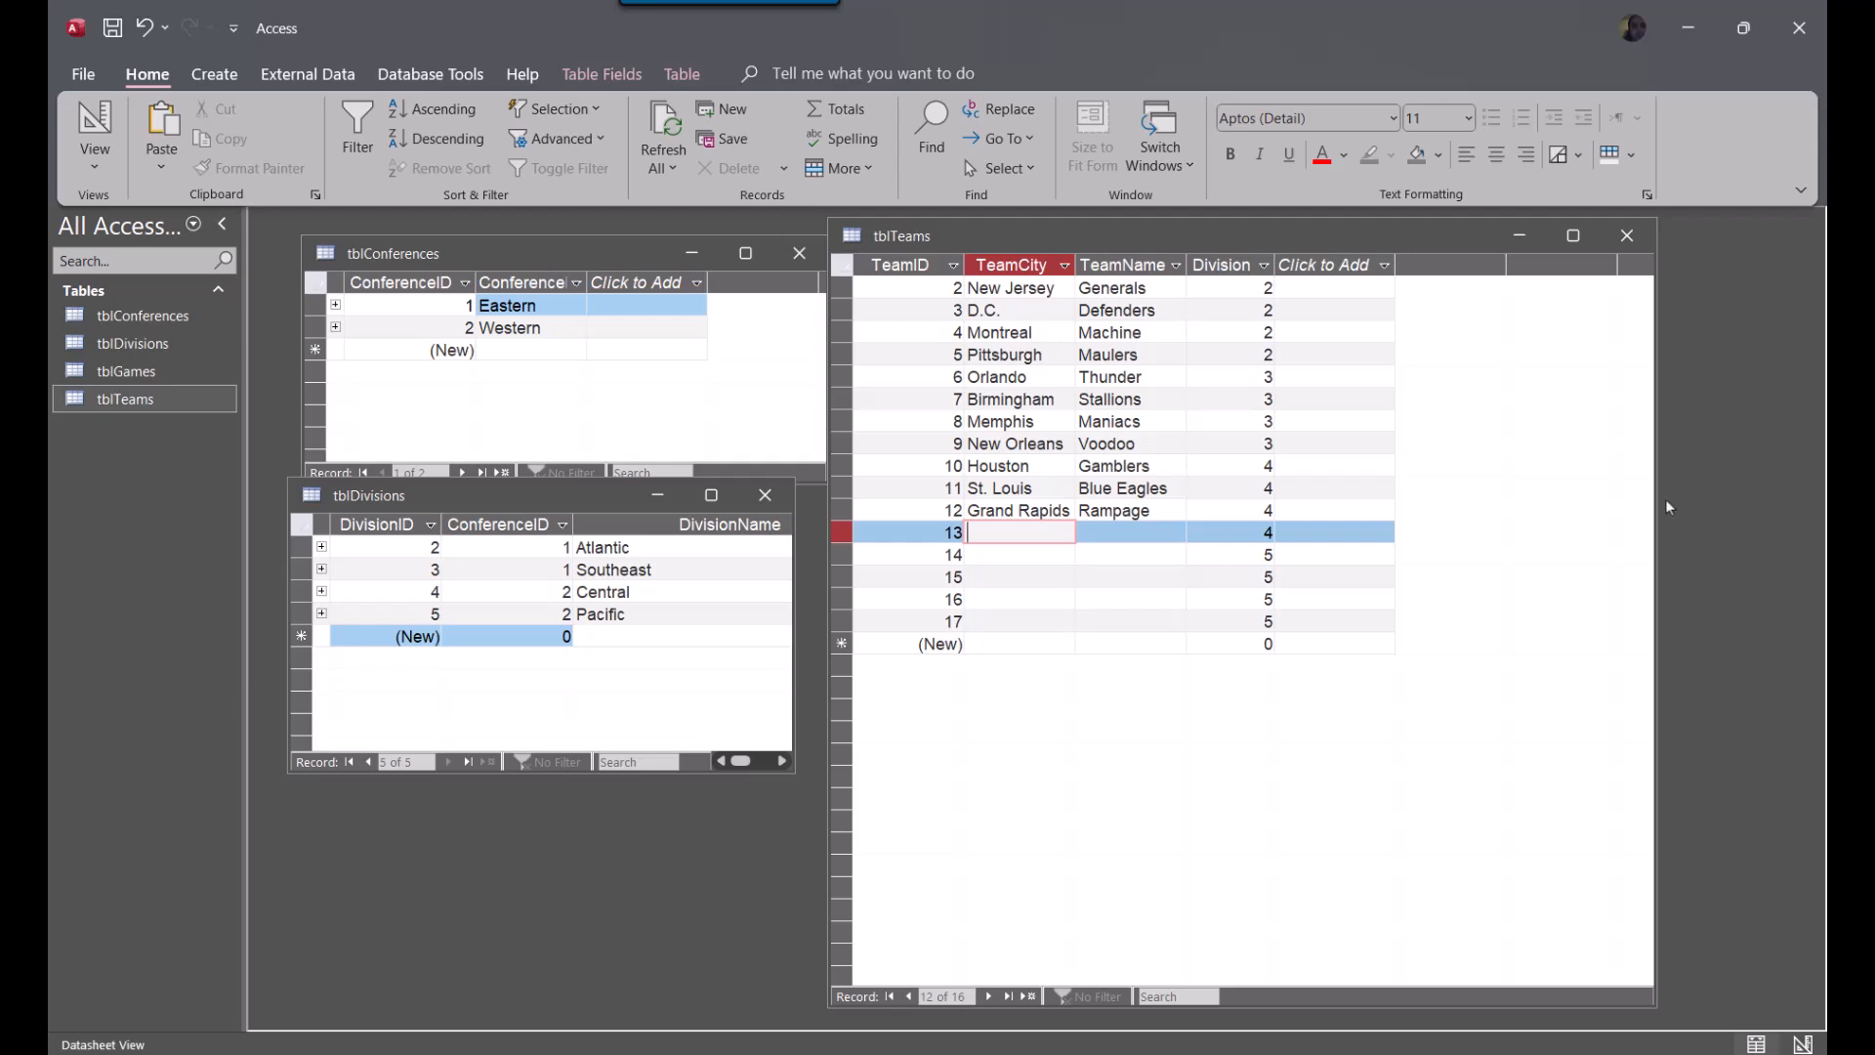
Complete the last Division 4 team record with TeamCity Oklahoma and TeamName Outlaws
text(Oklahoma)
key(Tab)
text(Outlaws)
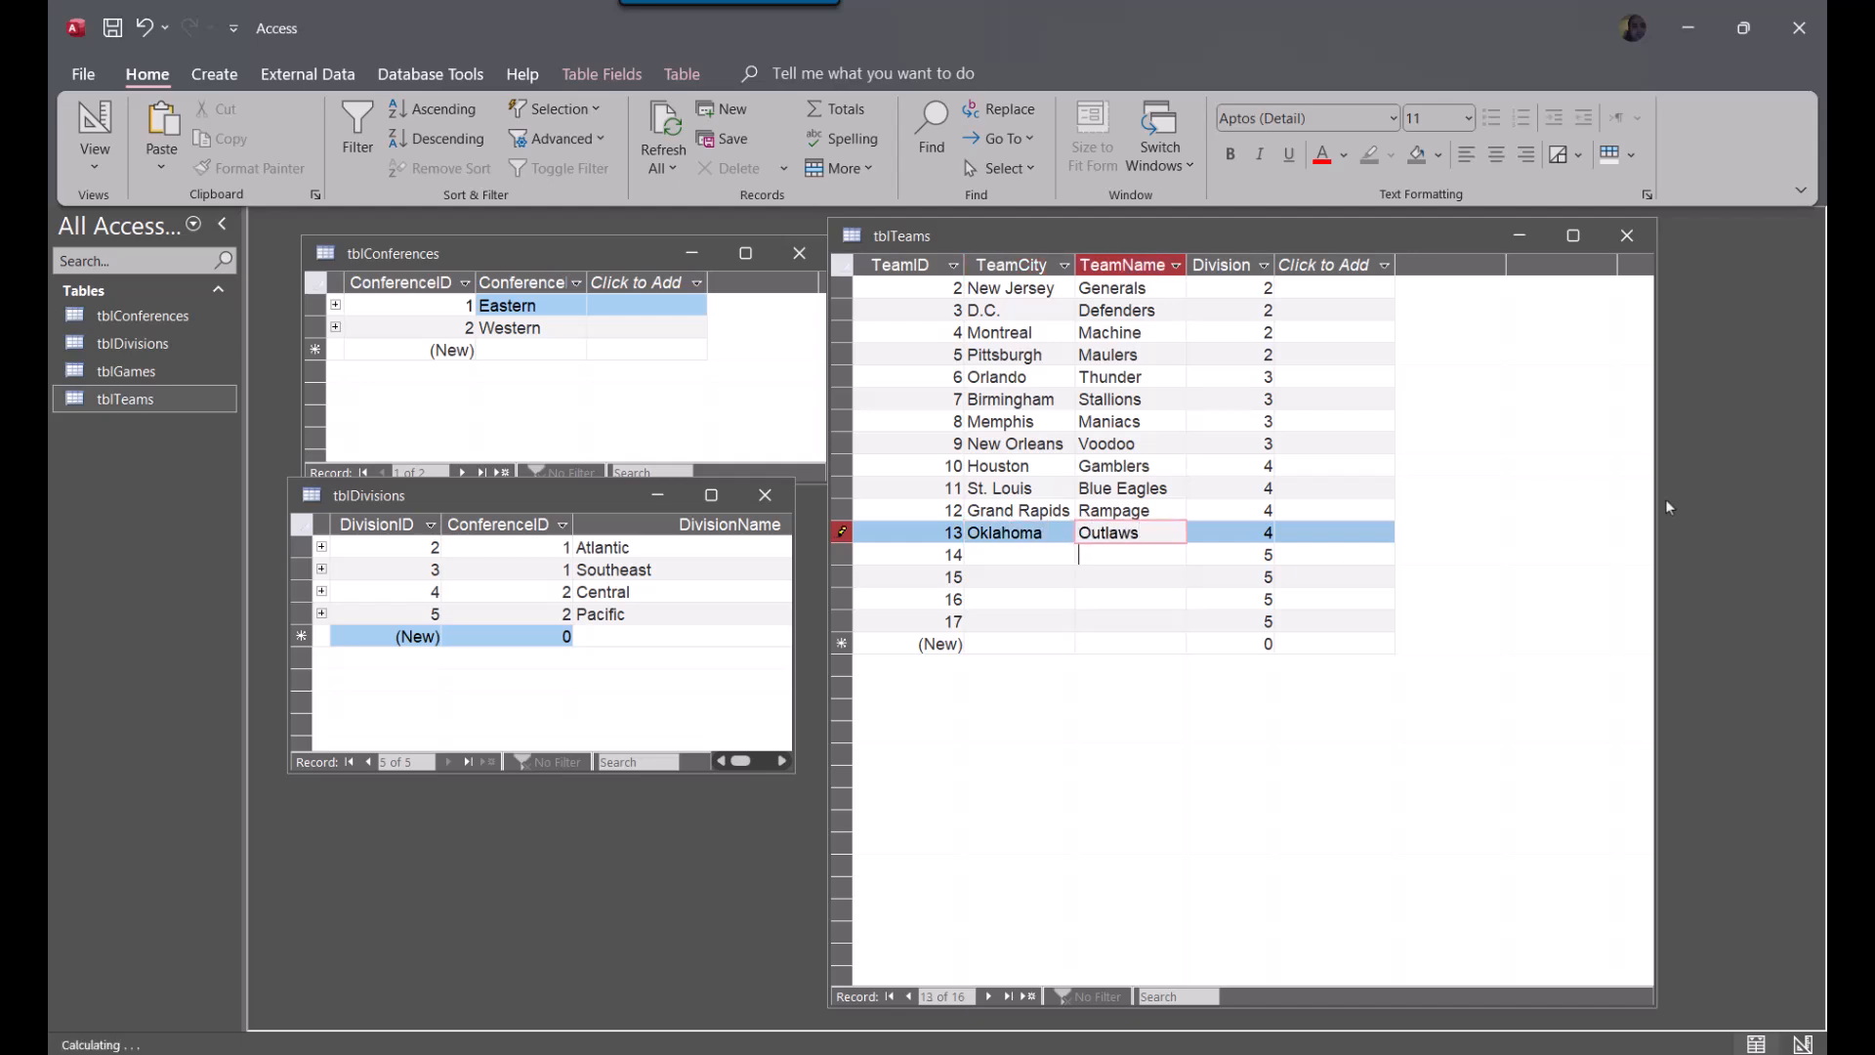
key(Tab)
key(Tab)
key(Tab)
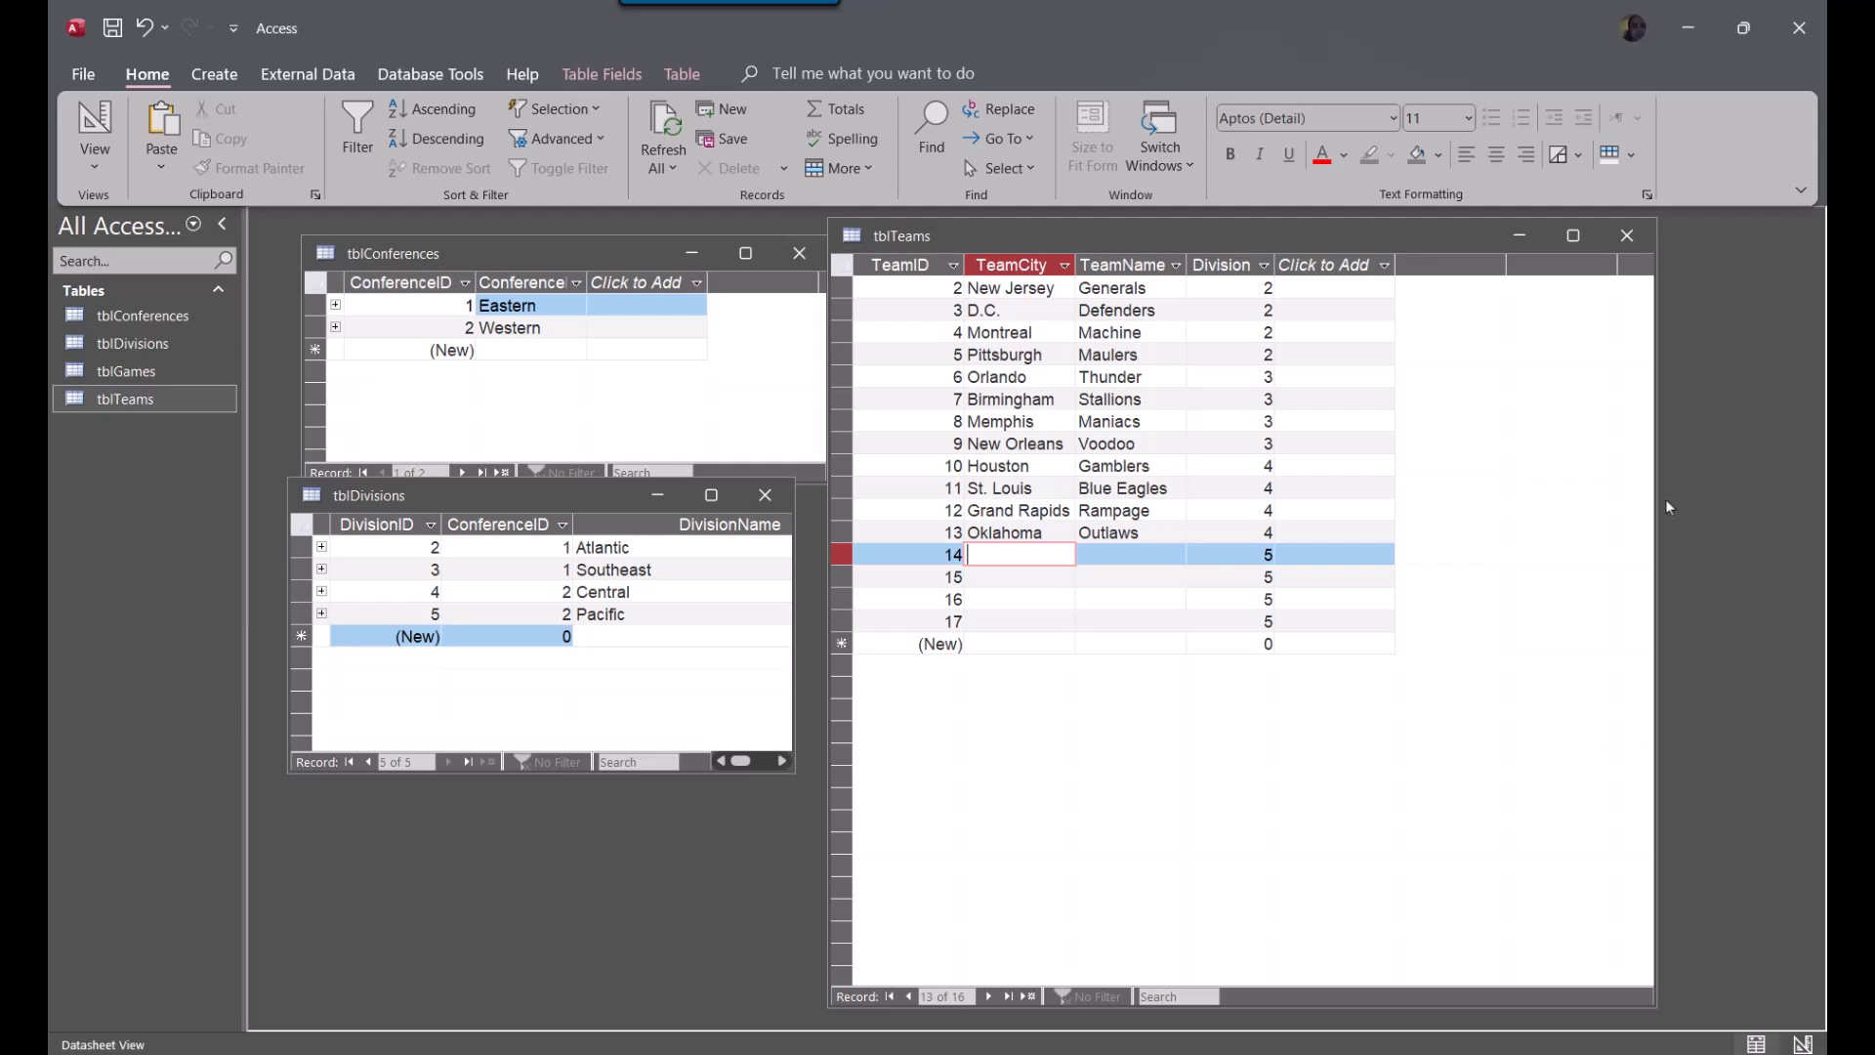
Fill in the first empty Division 5 team record with TeamCity Spokane and TeamName Stags
text(Spokane)
key(Tab)
text(Stags)
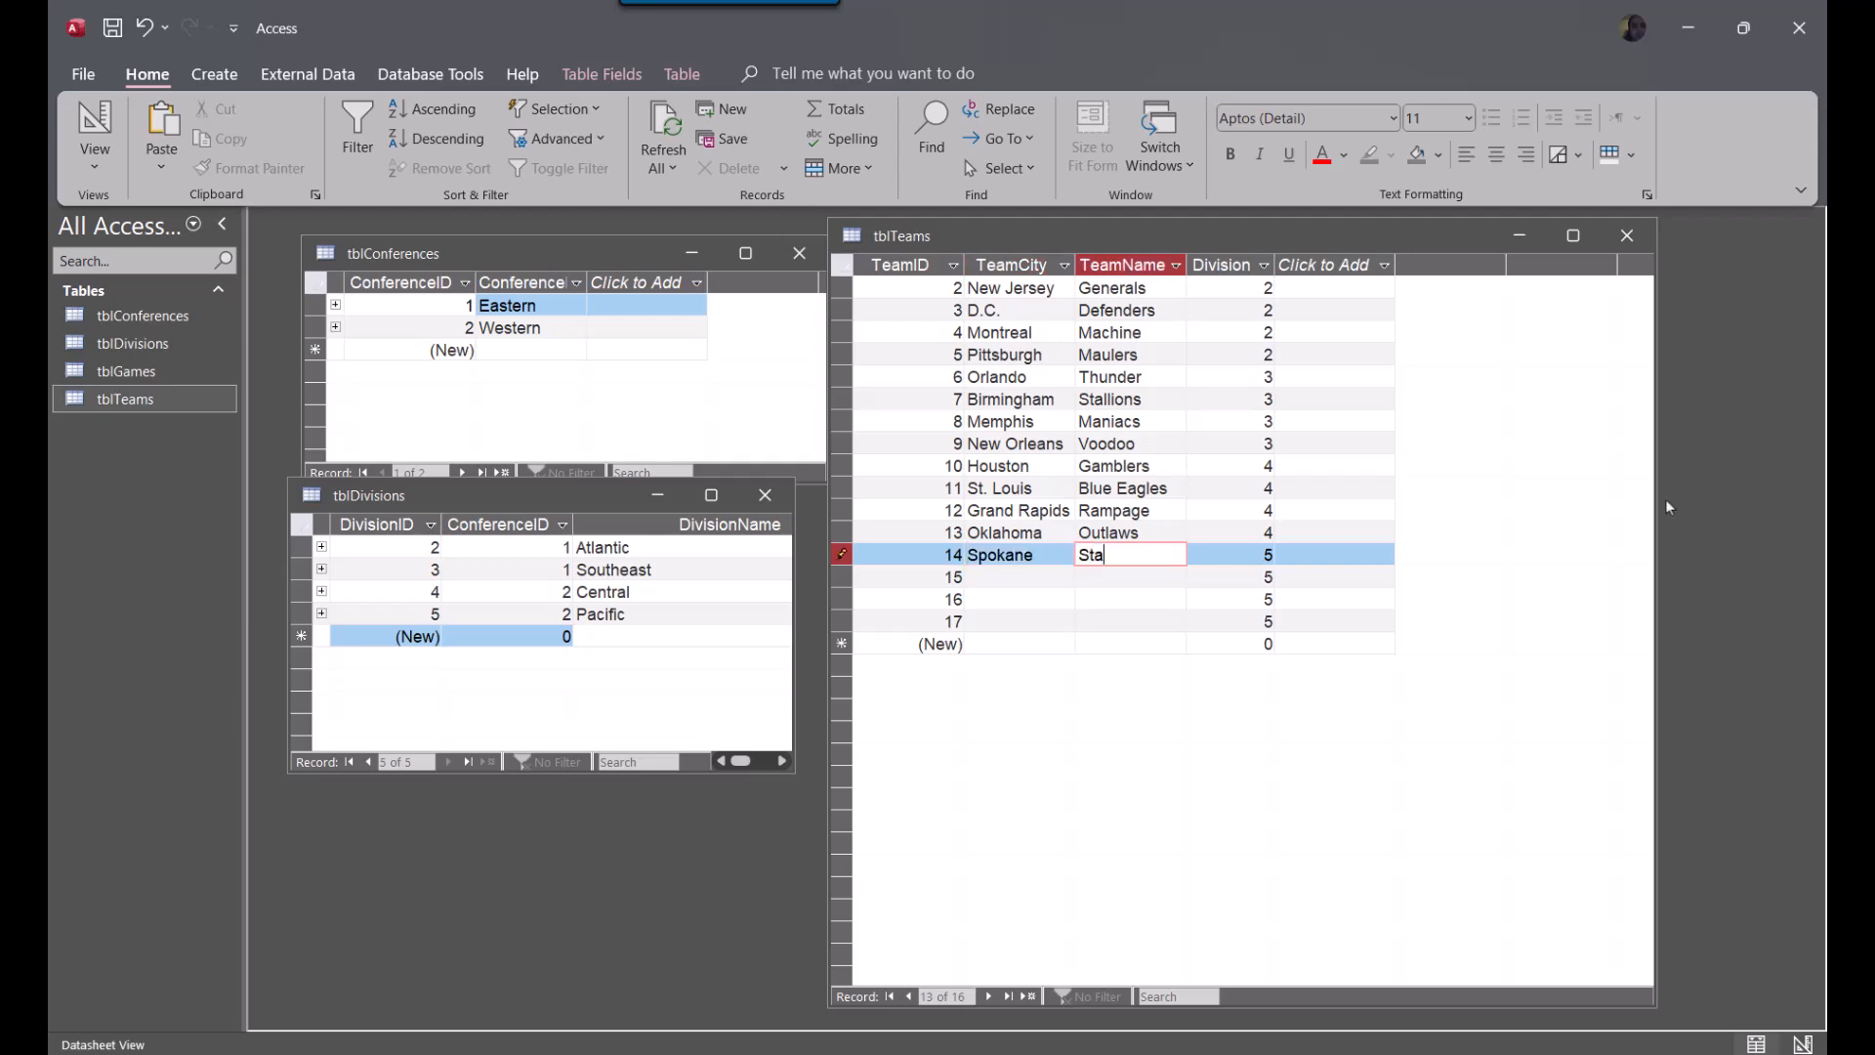
key(Down)
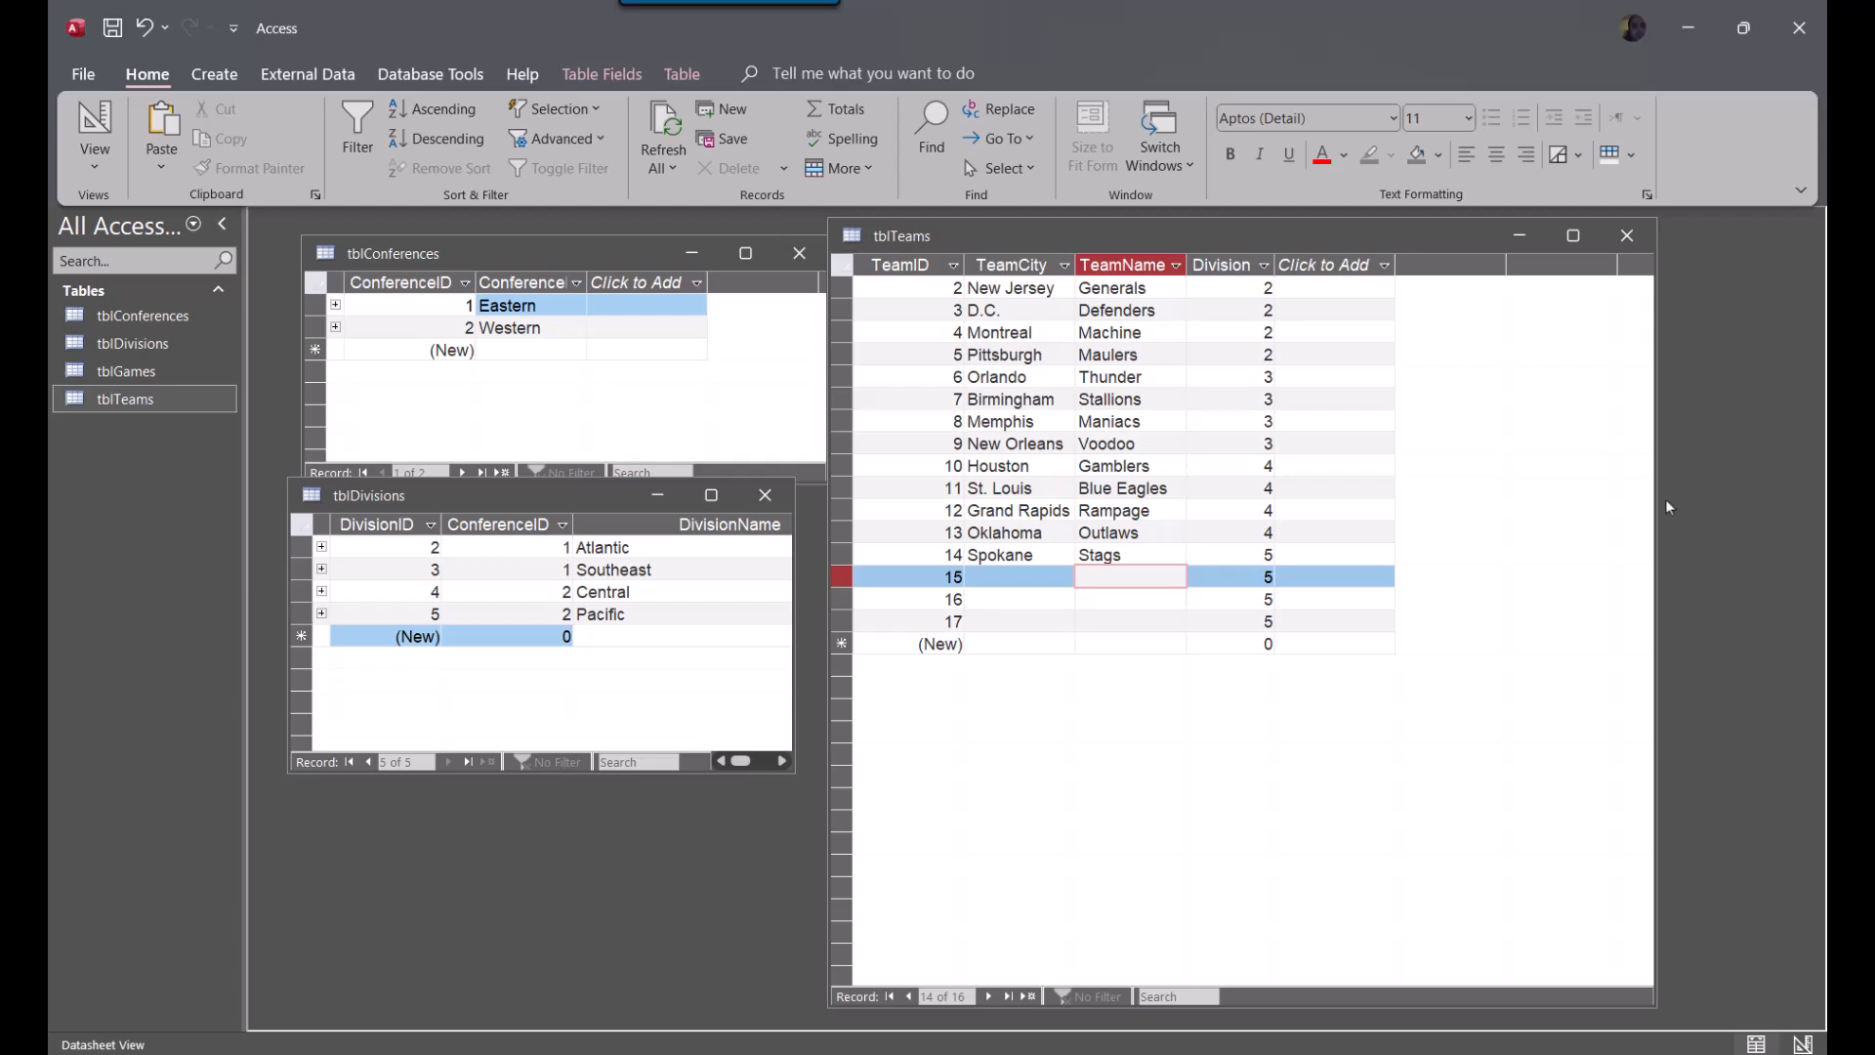
Set TeamCity to Los Angeles and TeamName to Express in the team record with TeamID 15
key(shift+Tab)
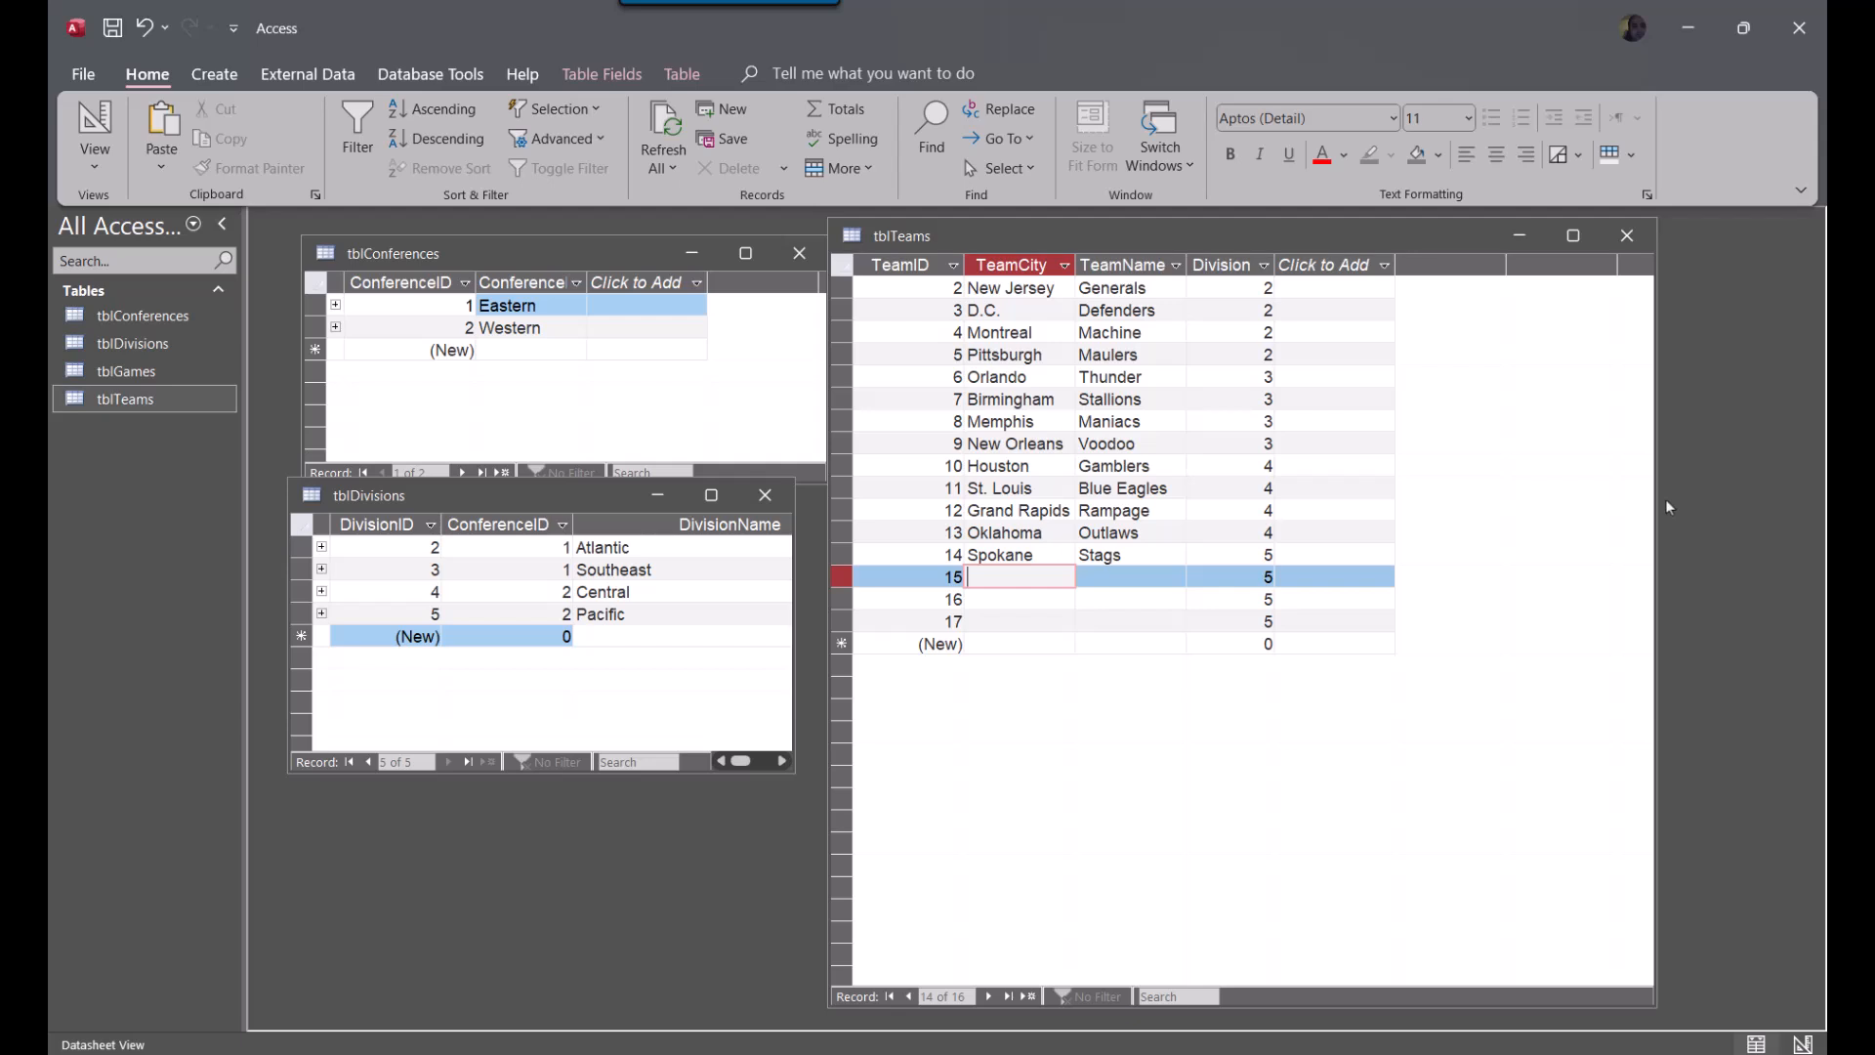
text(Los Angeles)
key(Tab)
text(Express)
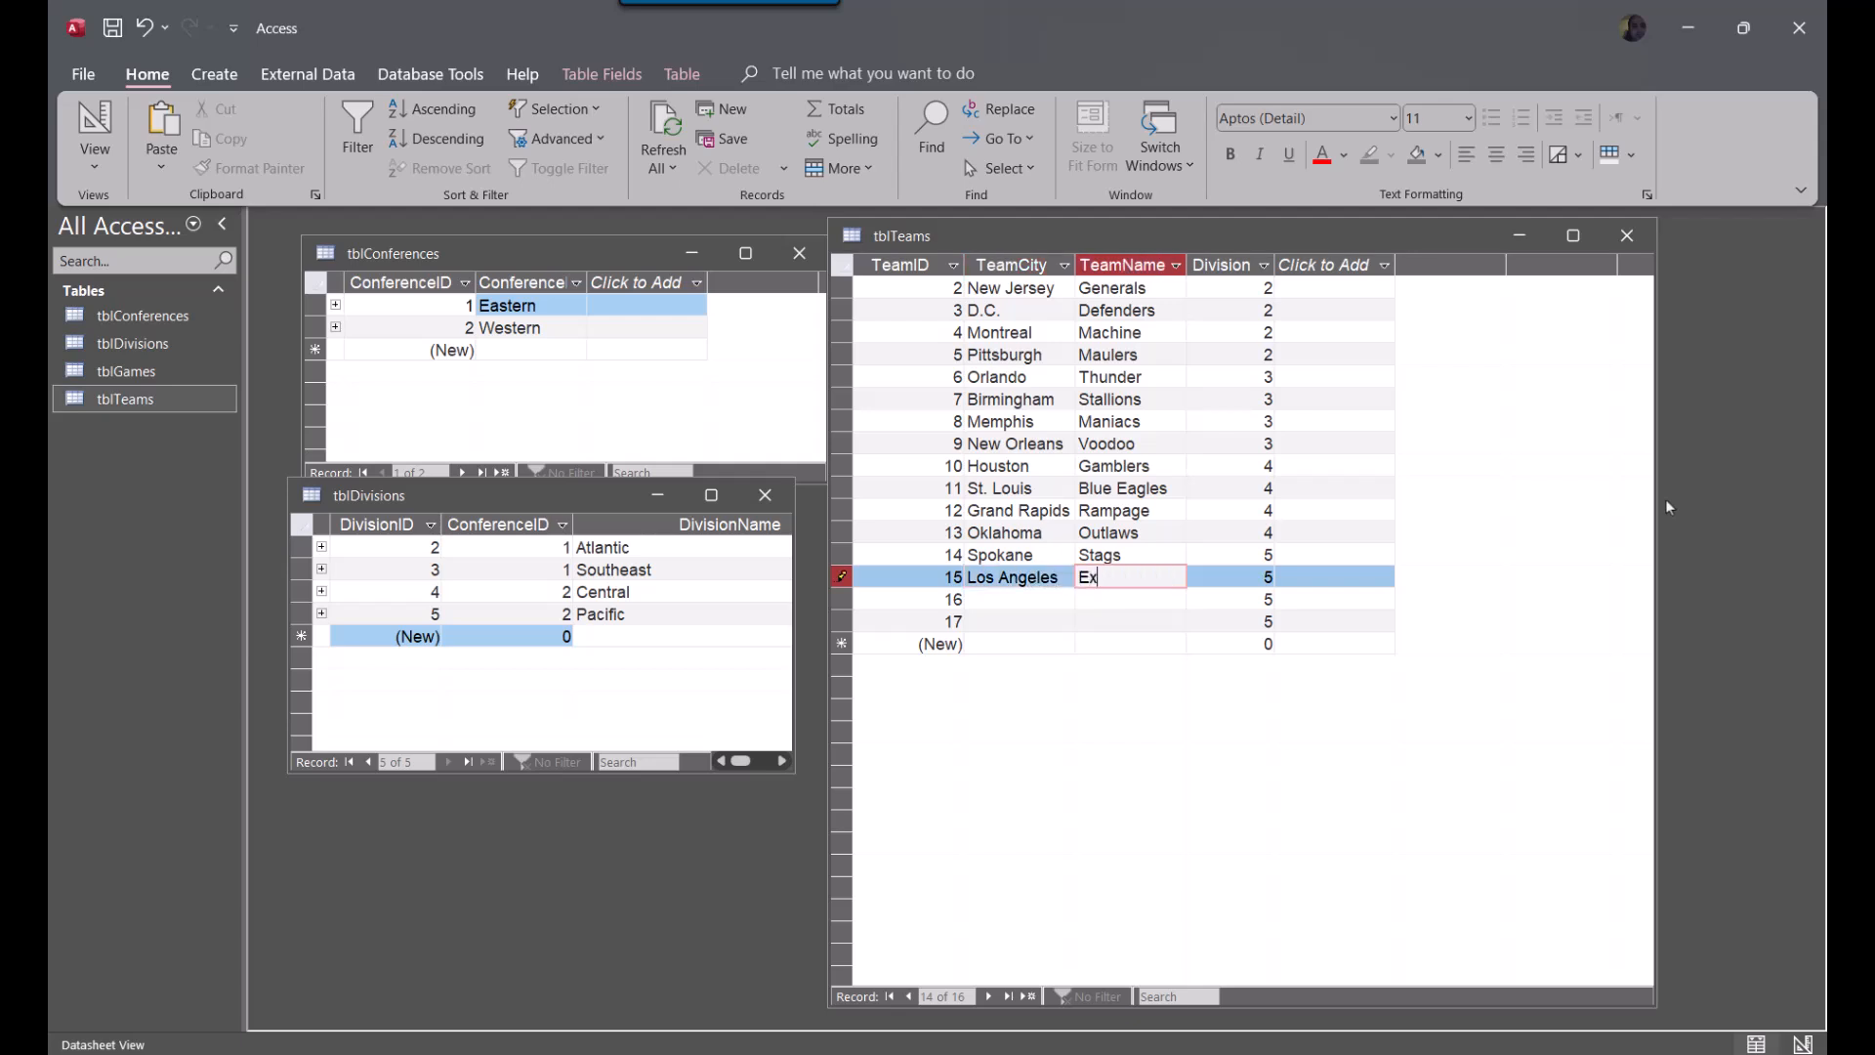
Set TeamCity to Portland and TeamName to Breakers in the team record with TeamID 16
key(Tab)
key(Tab)
key(Tab)
text(Portland)
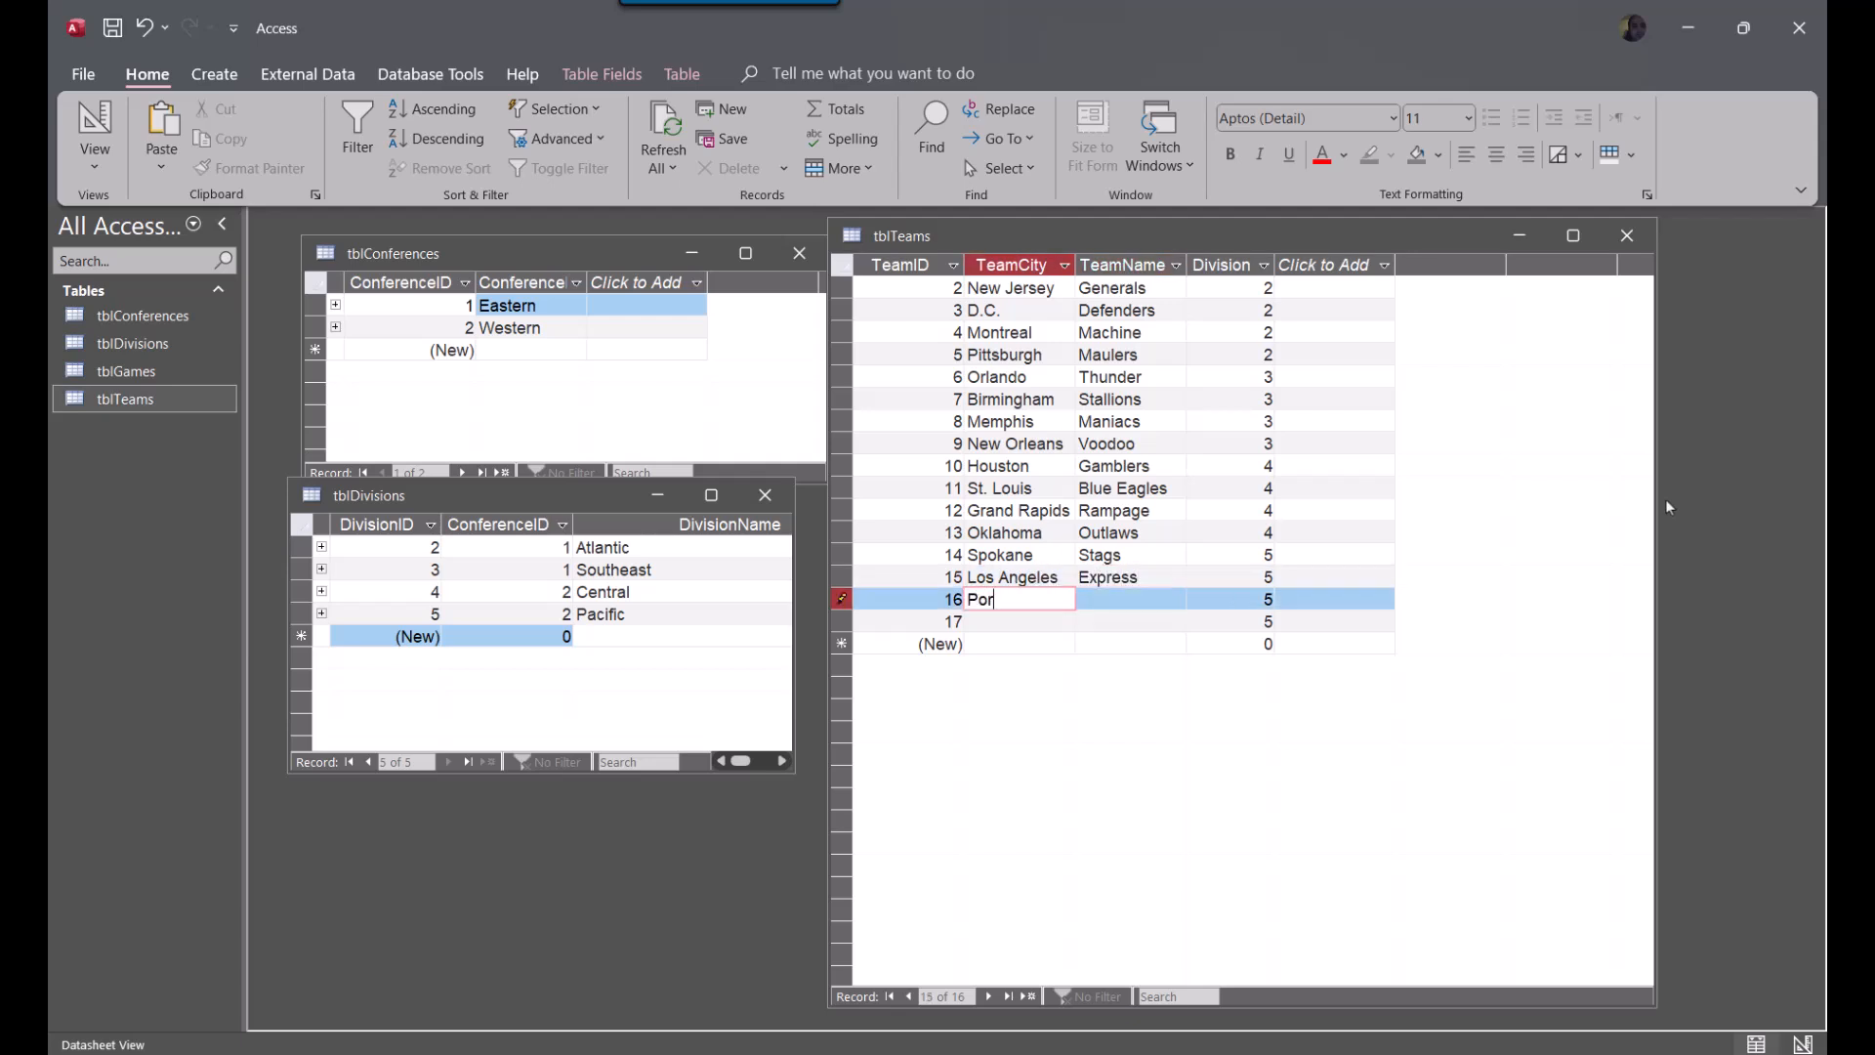
key(Tab)
text(Breakers)
key(Down)
key(Up)
key(shift+Left)
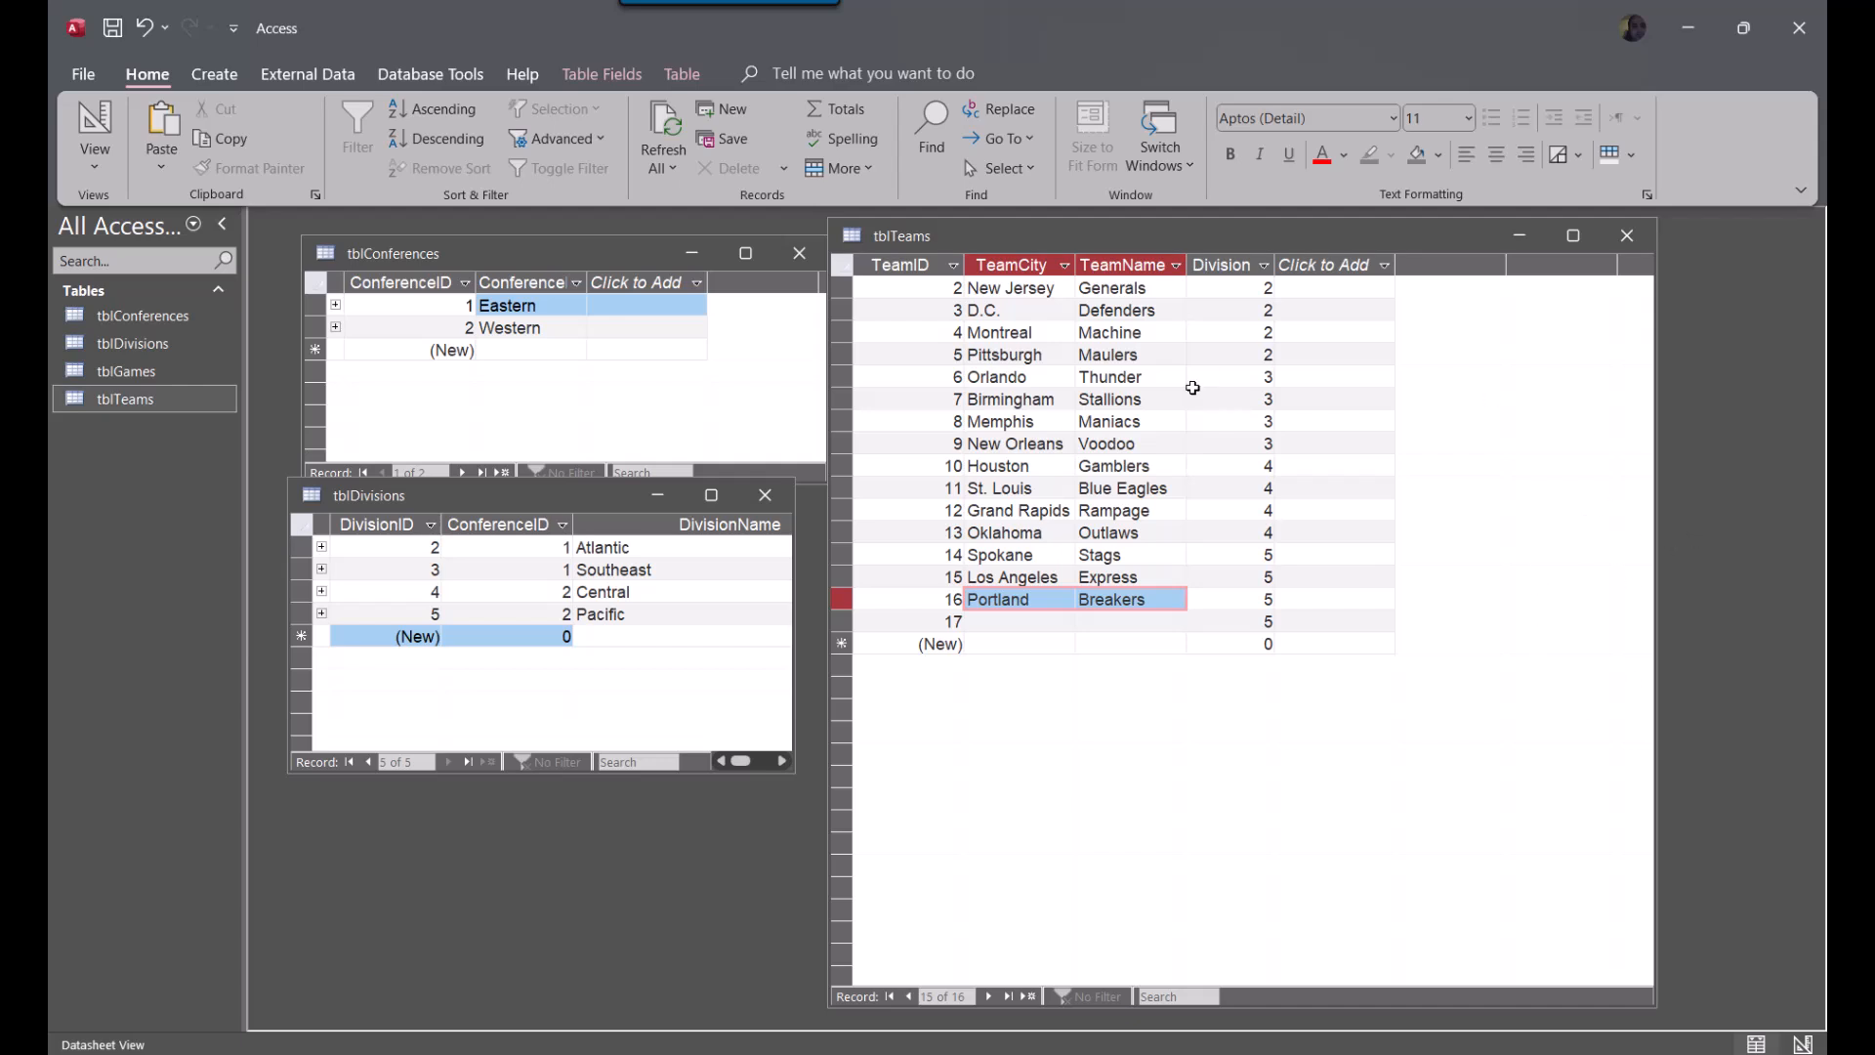
Complete the last Division 5 team record with TeamCity San Diego and TeamName Admirals
click(992, 622)
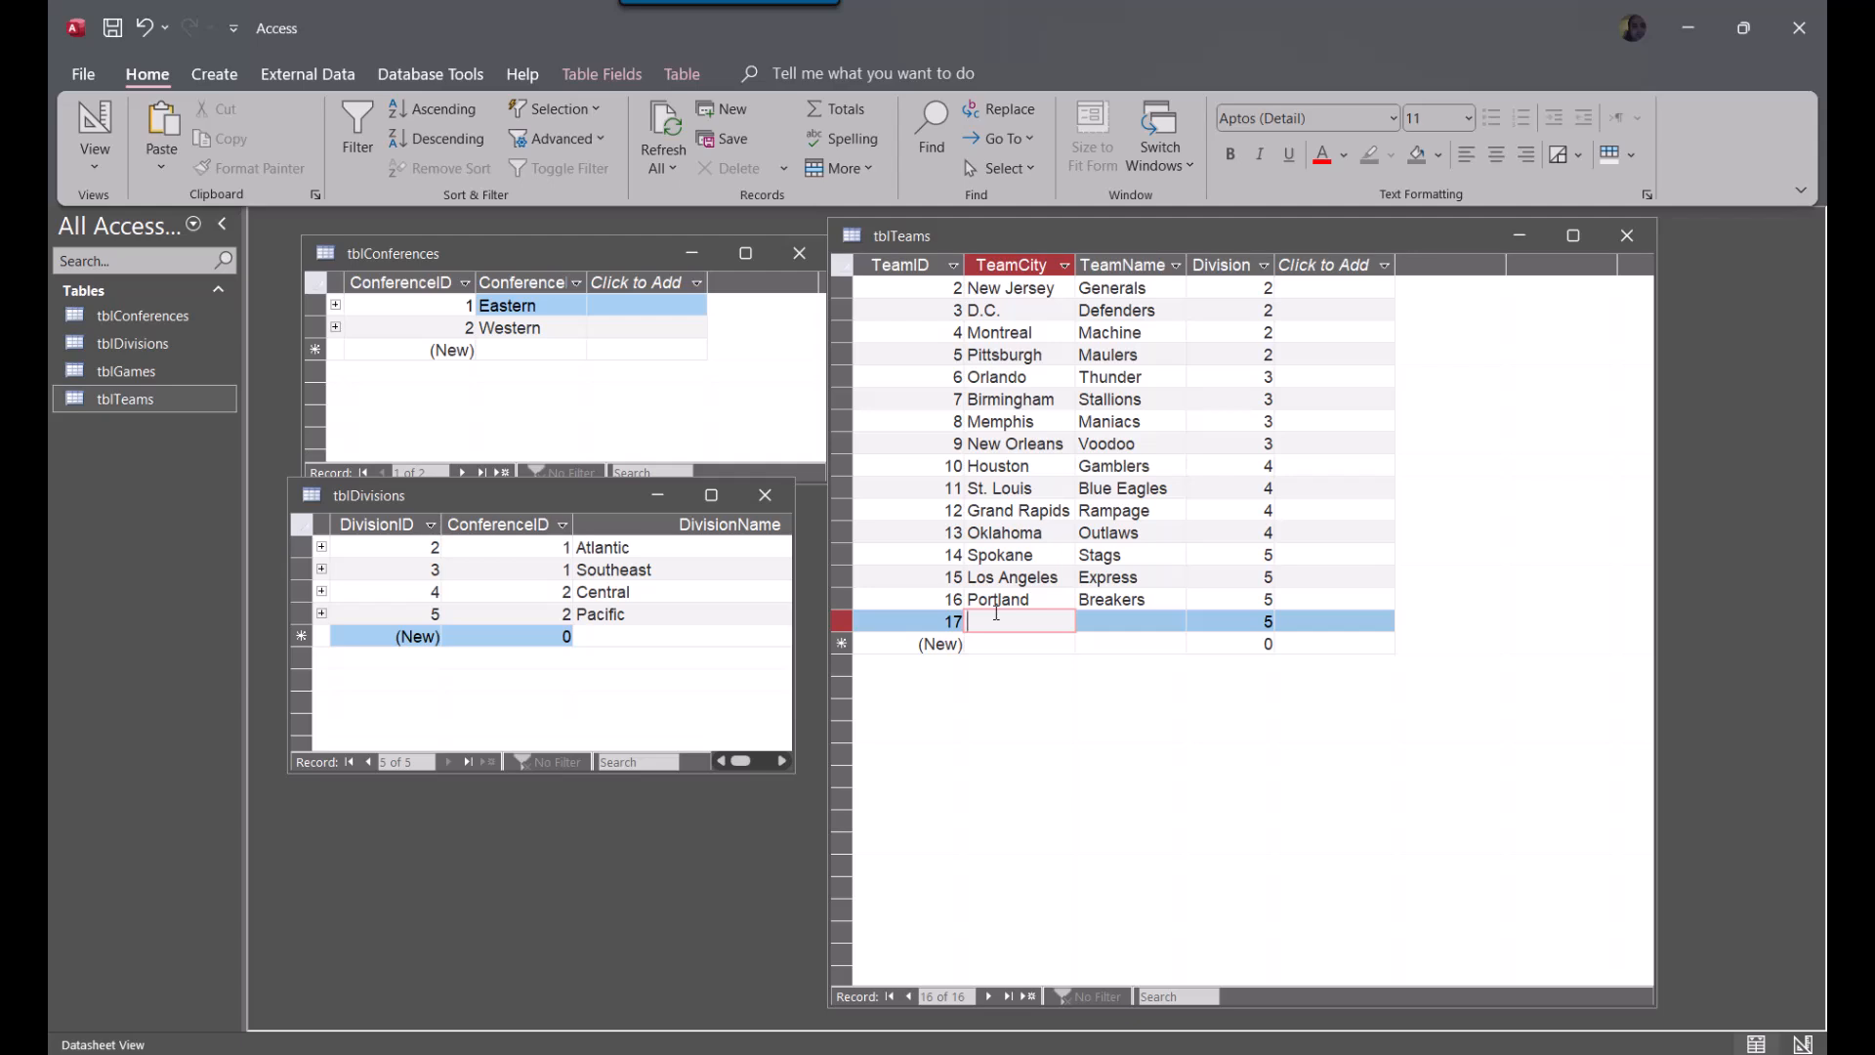
text(San Diego)
key(Tab)
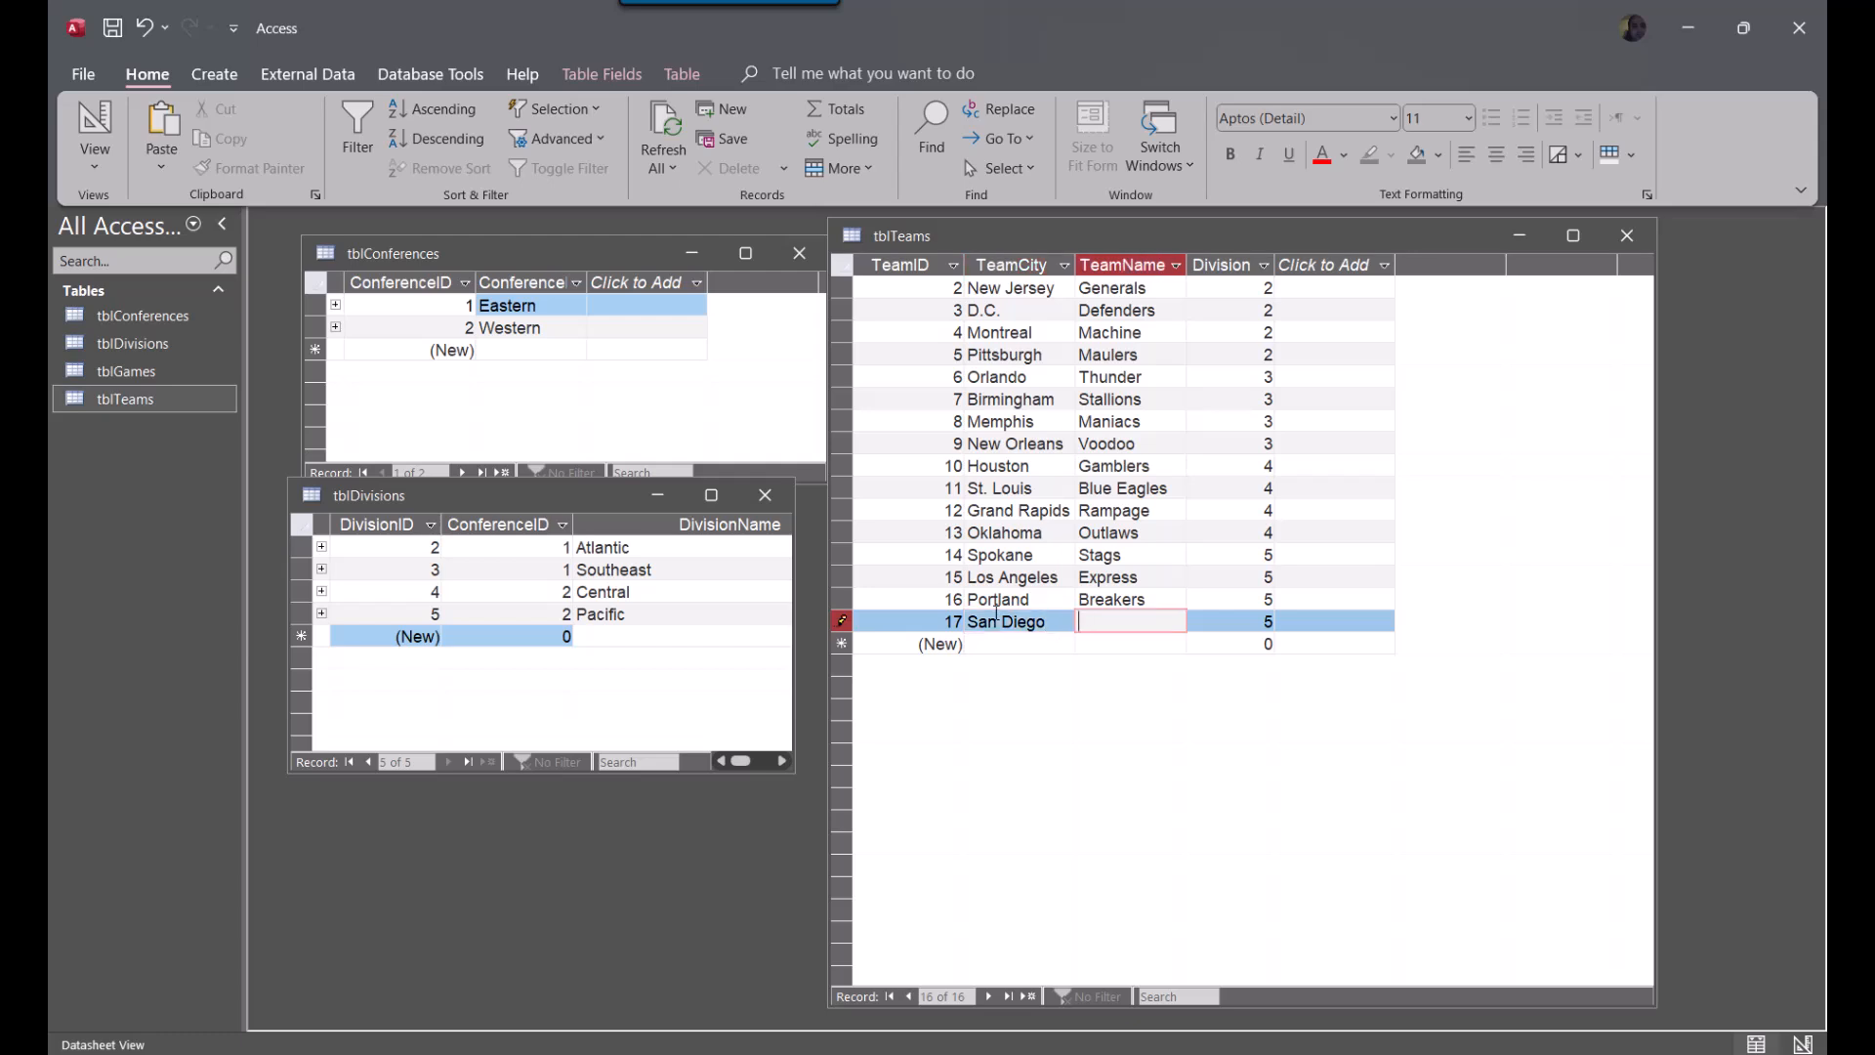
text(A)
key(BackSpace)
text(Admirals)
key(Tab)
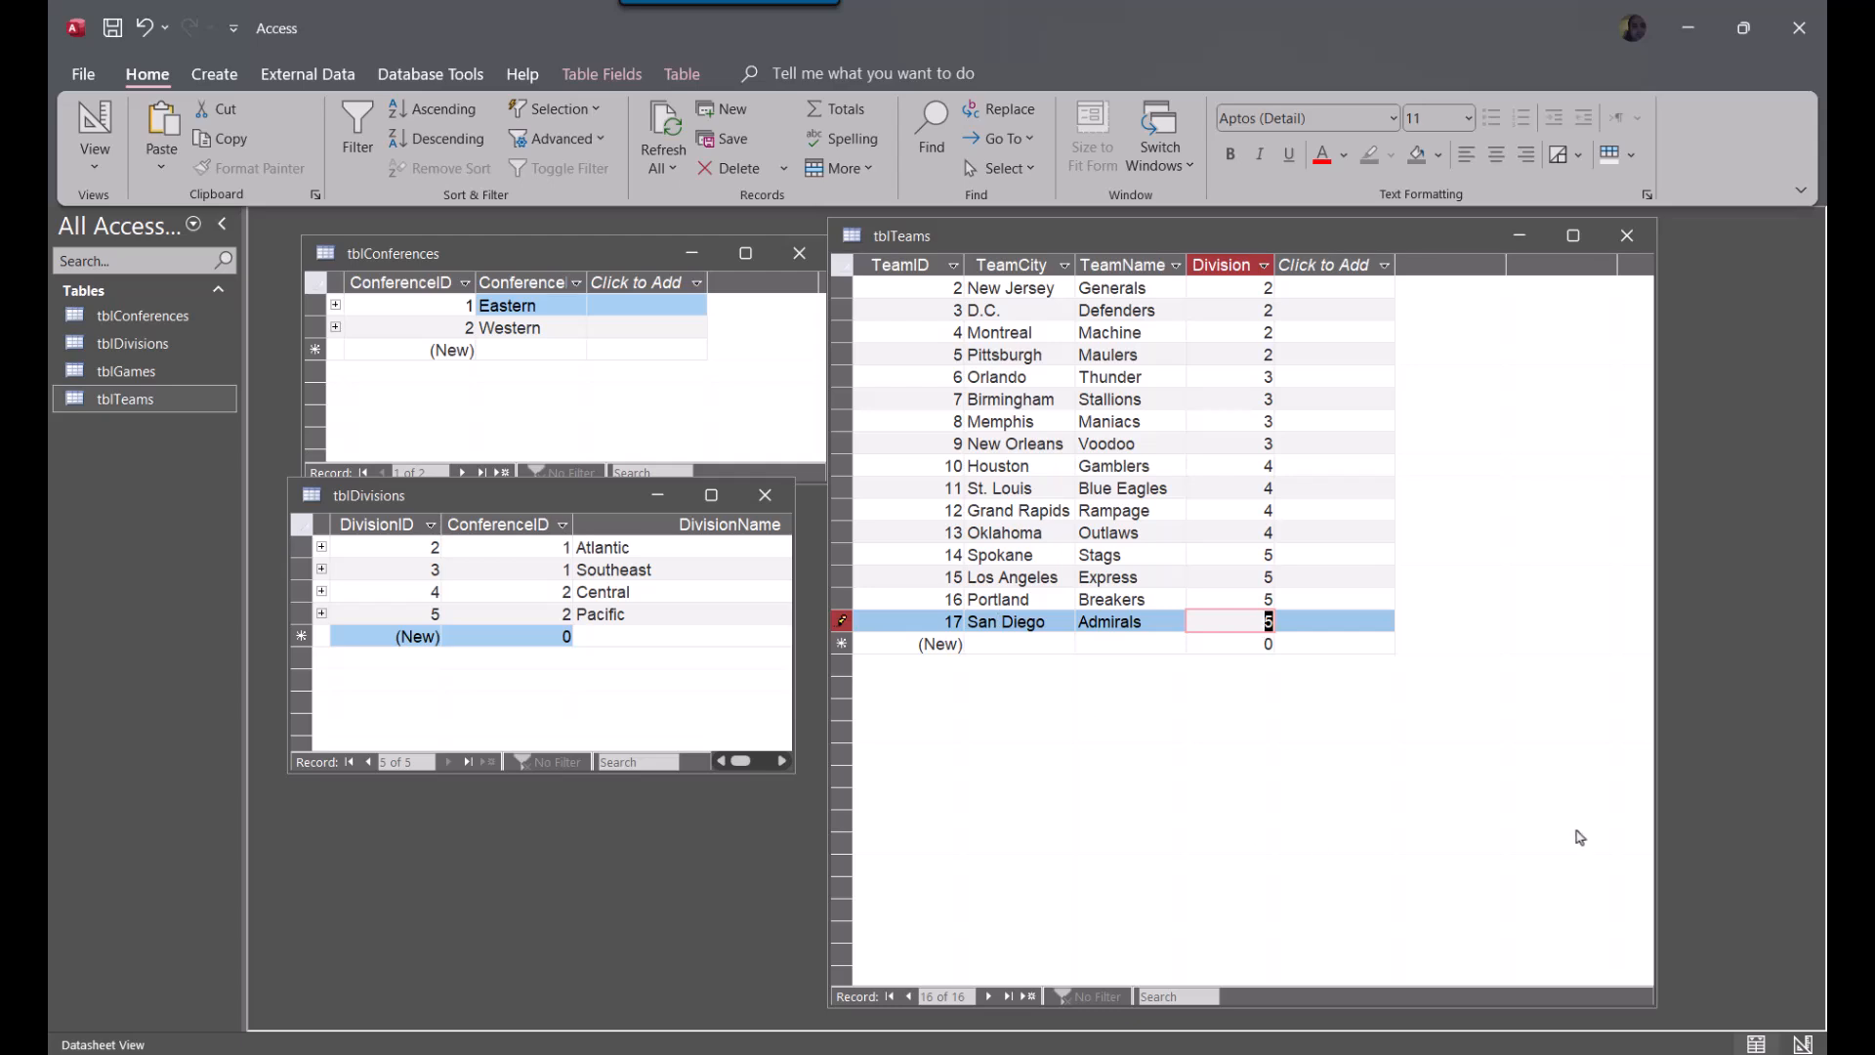
Close the tblTeams, tblConferences and tblDivisions tables, saving their layout changes
click(1105, 414)
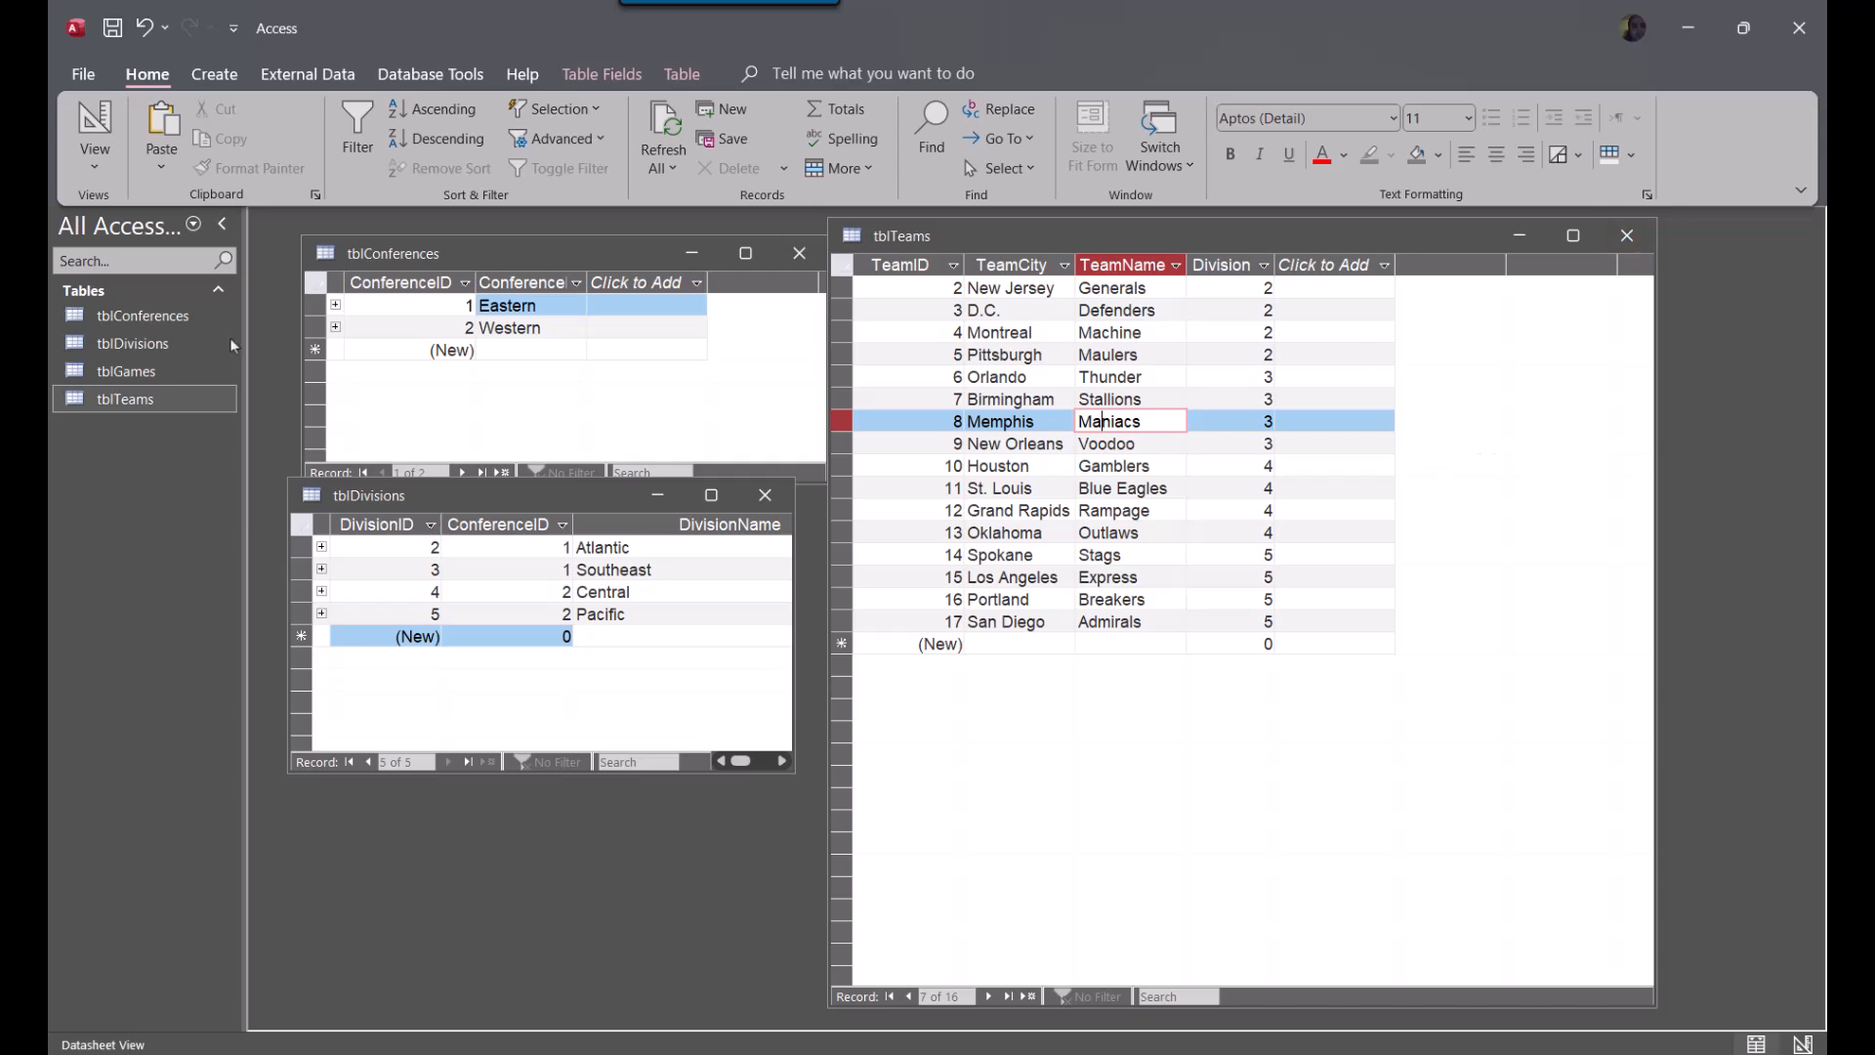
click(1608, 251)
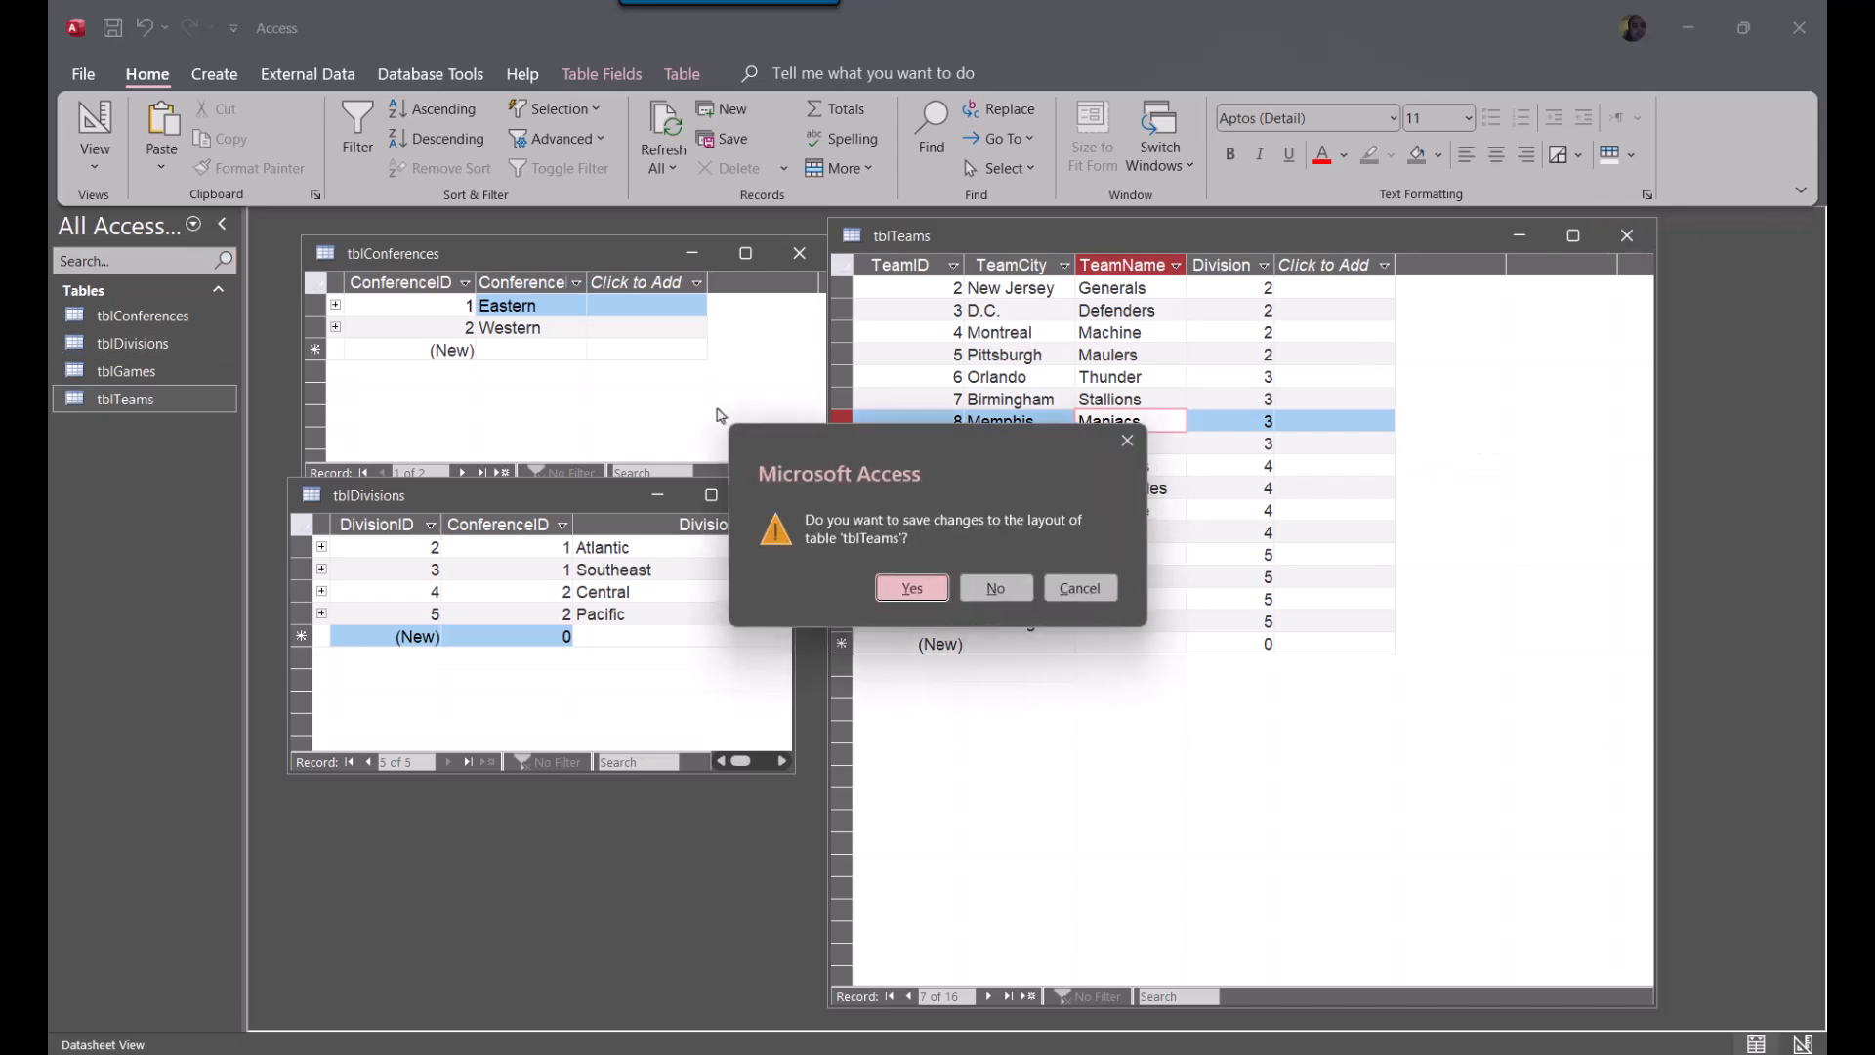
click(923, 593)
click(799, 253)
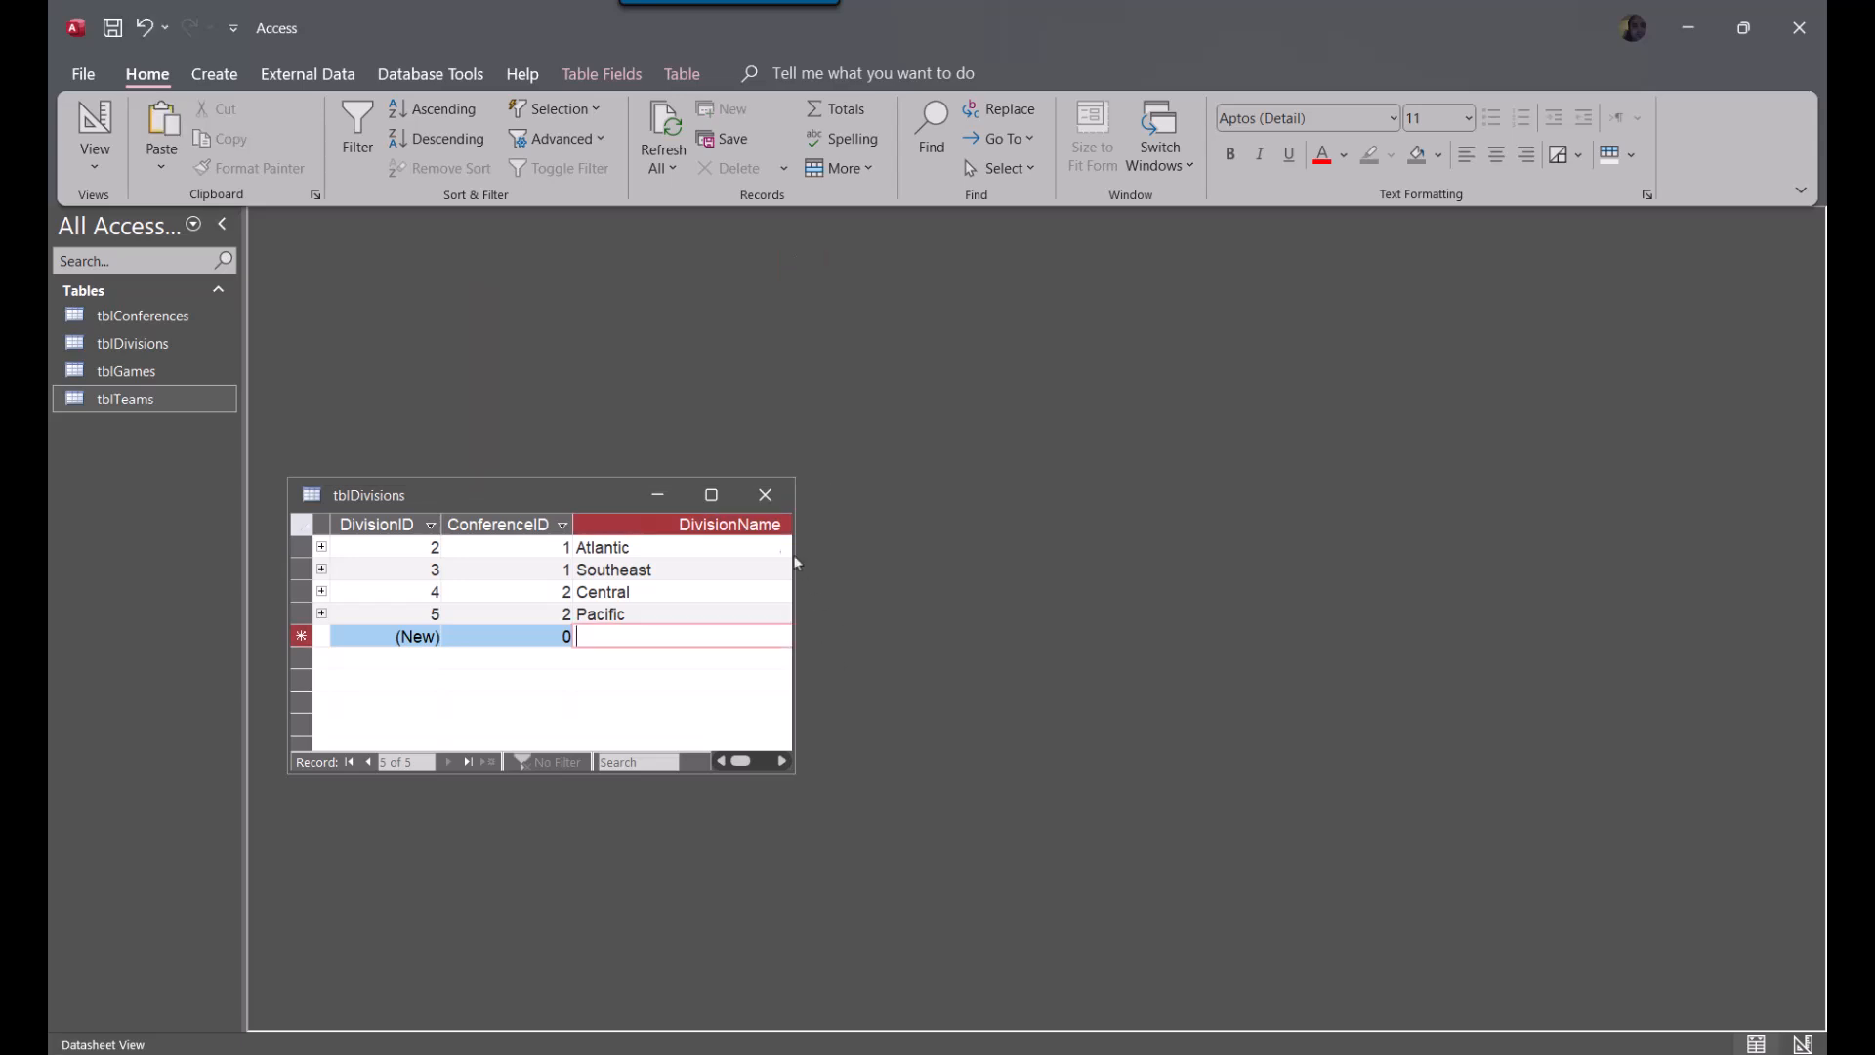
click(765, 495)
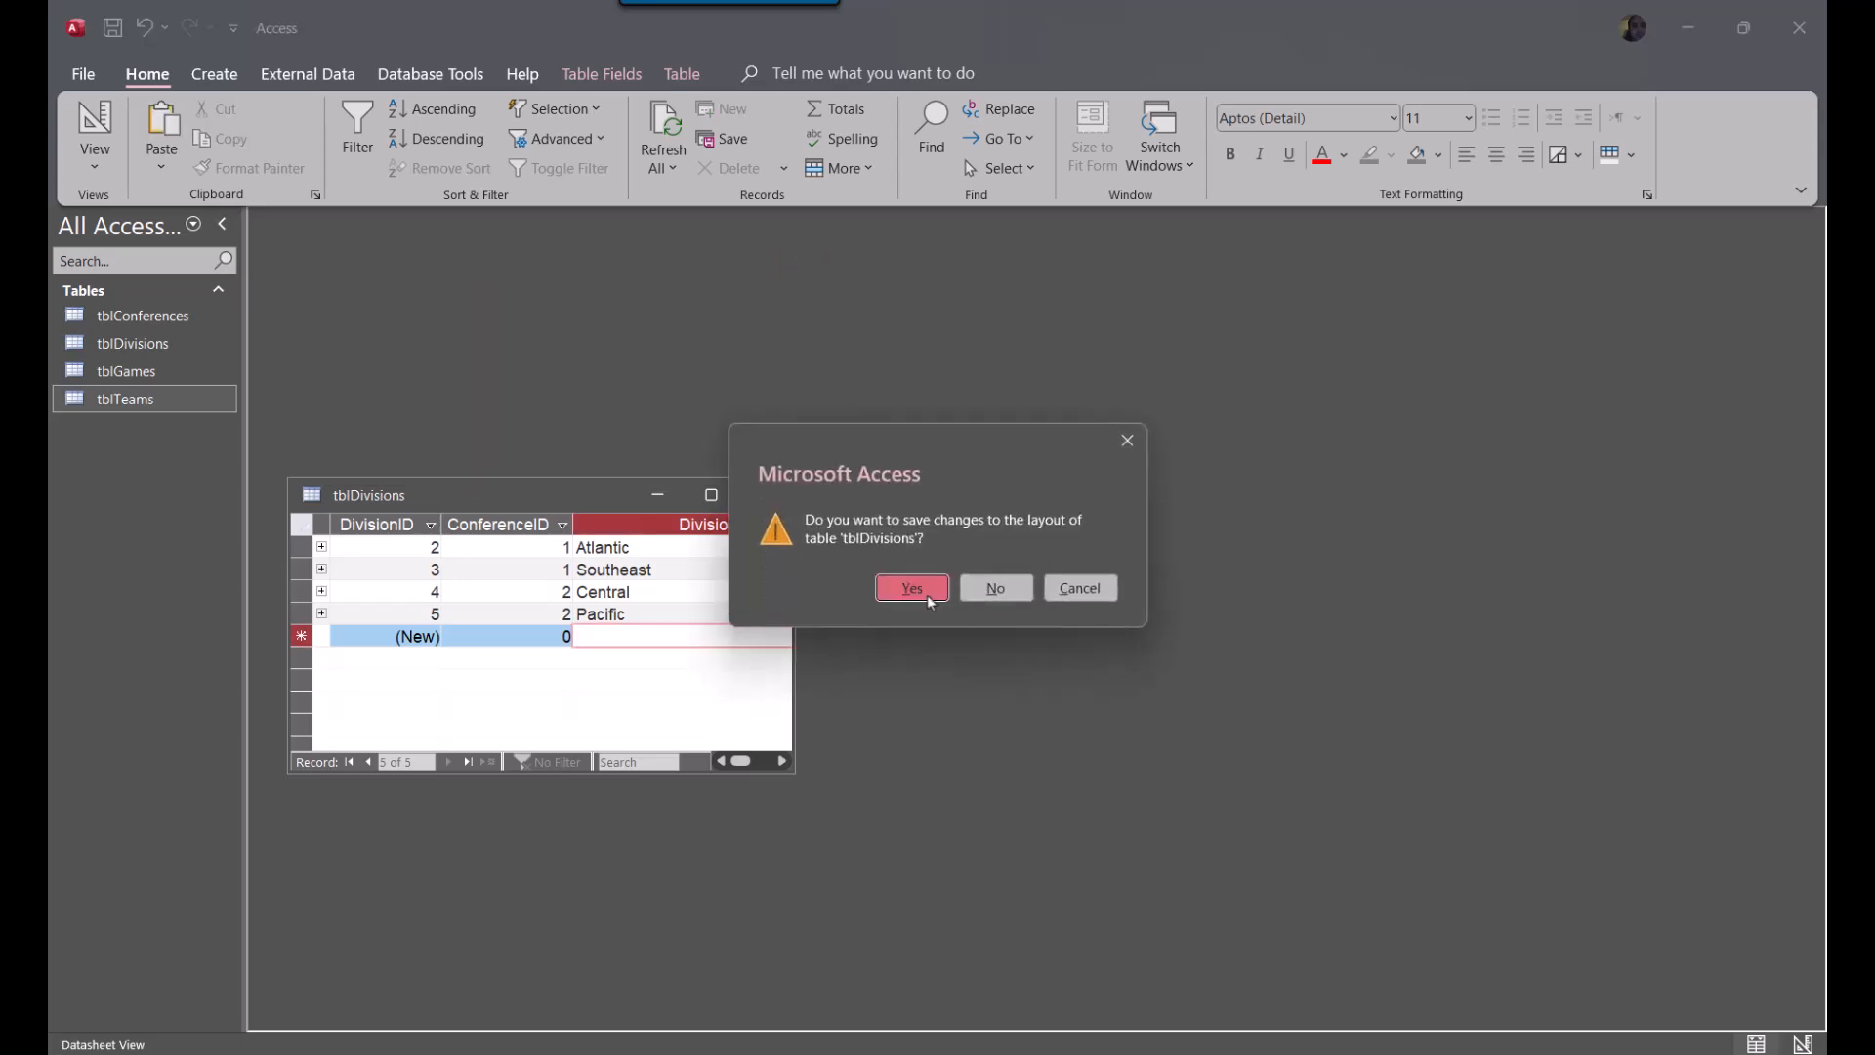
click(919, 589)
Open tblGames in Design View and insert two blank field rows above DivisionGame
double_click(119, 375)
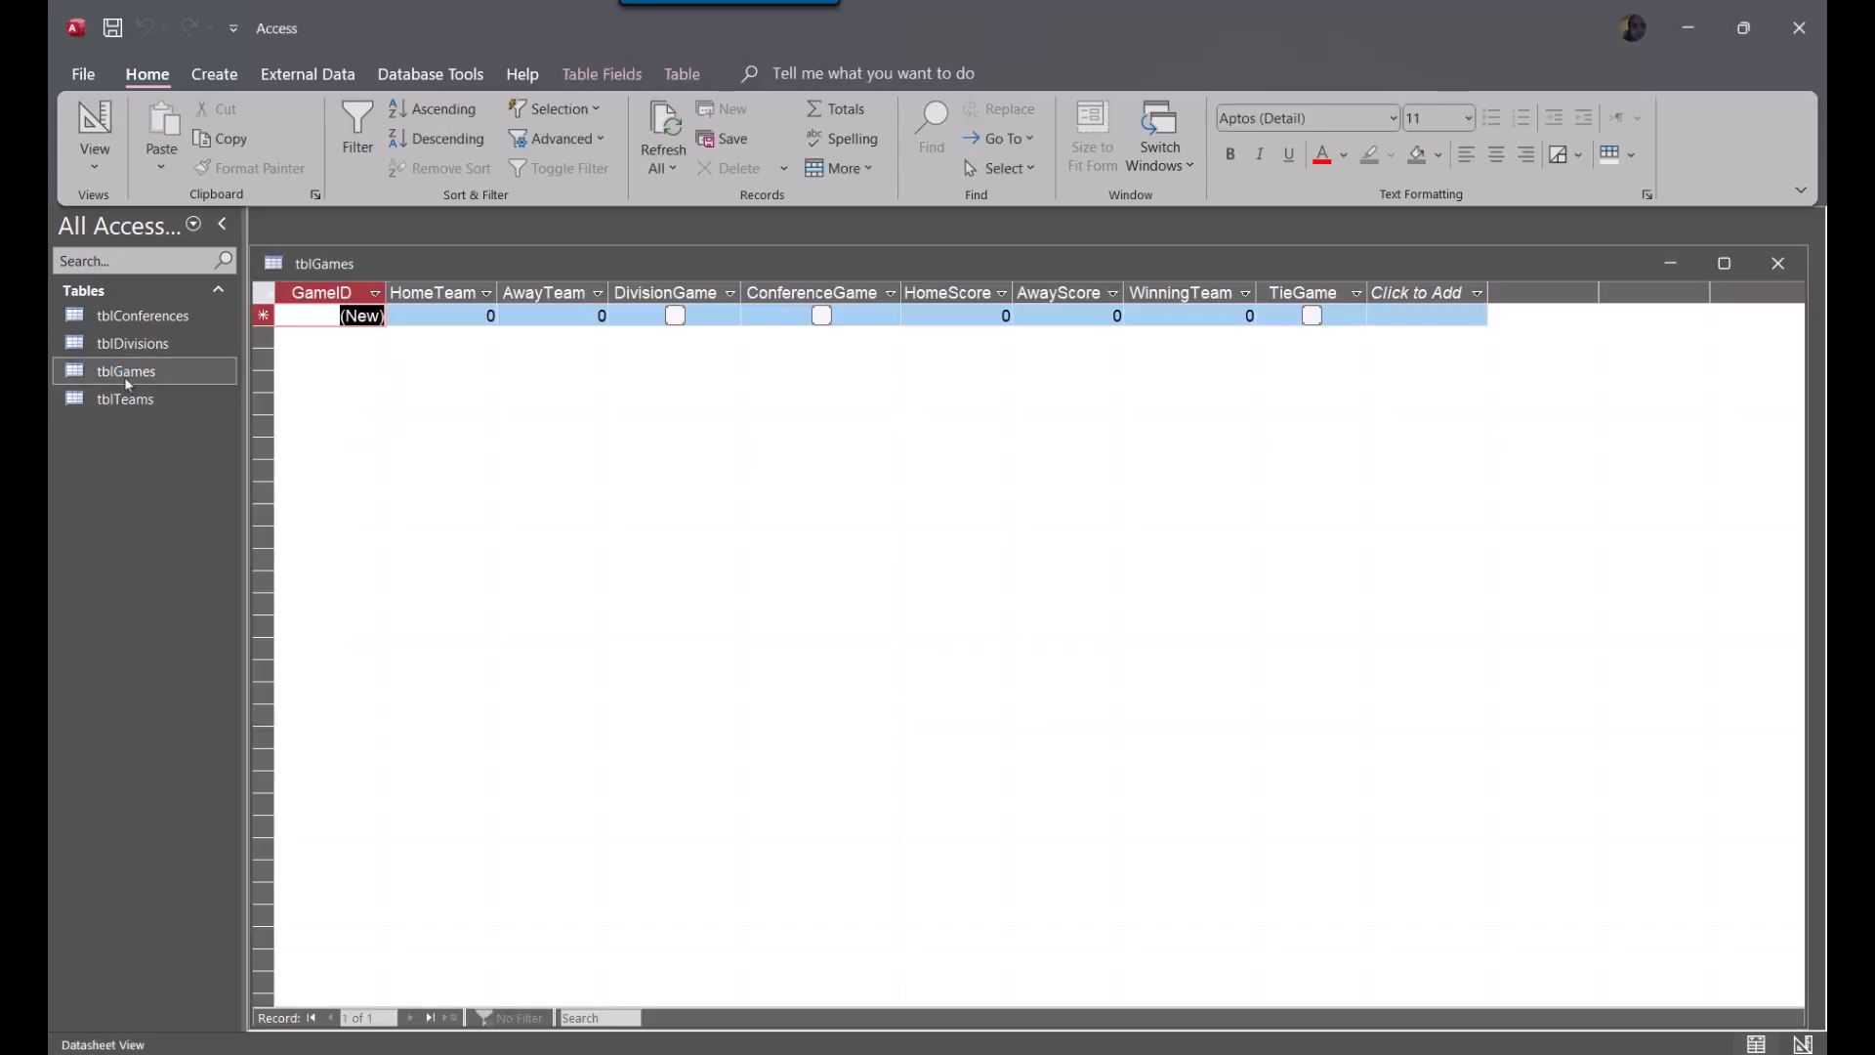
right_click(305, 265)
click(388, 391)
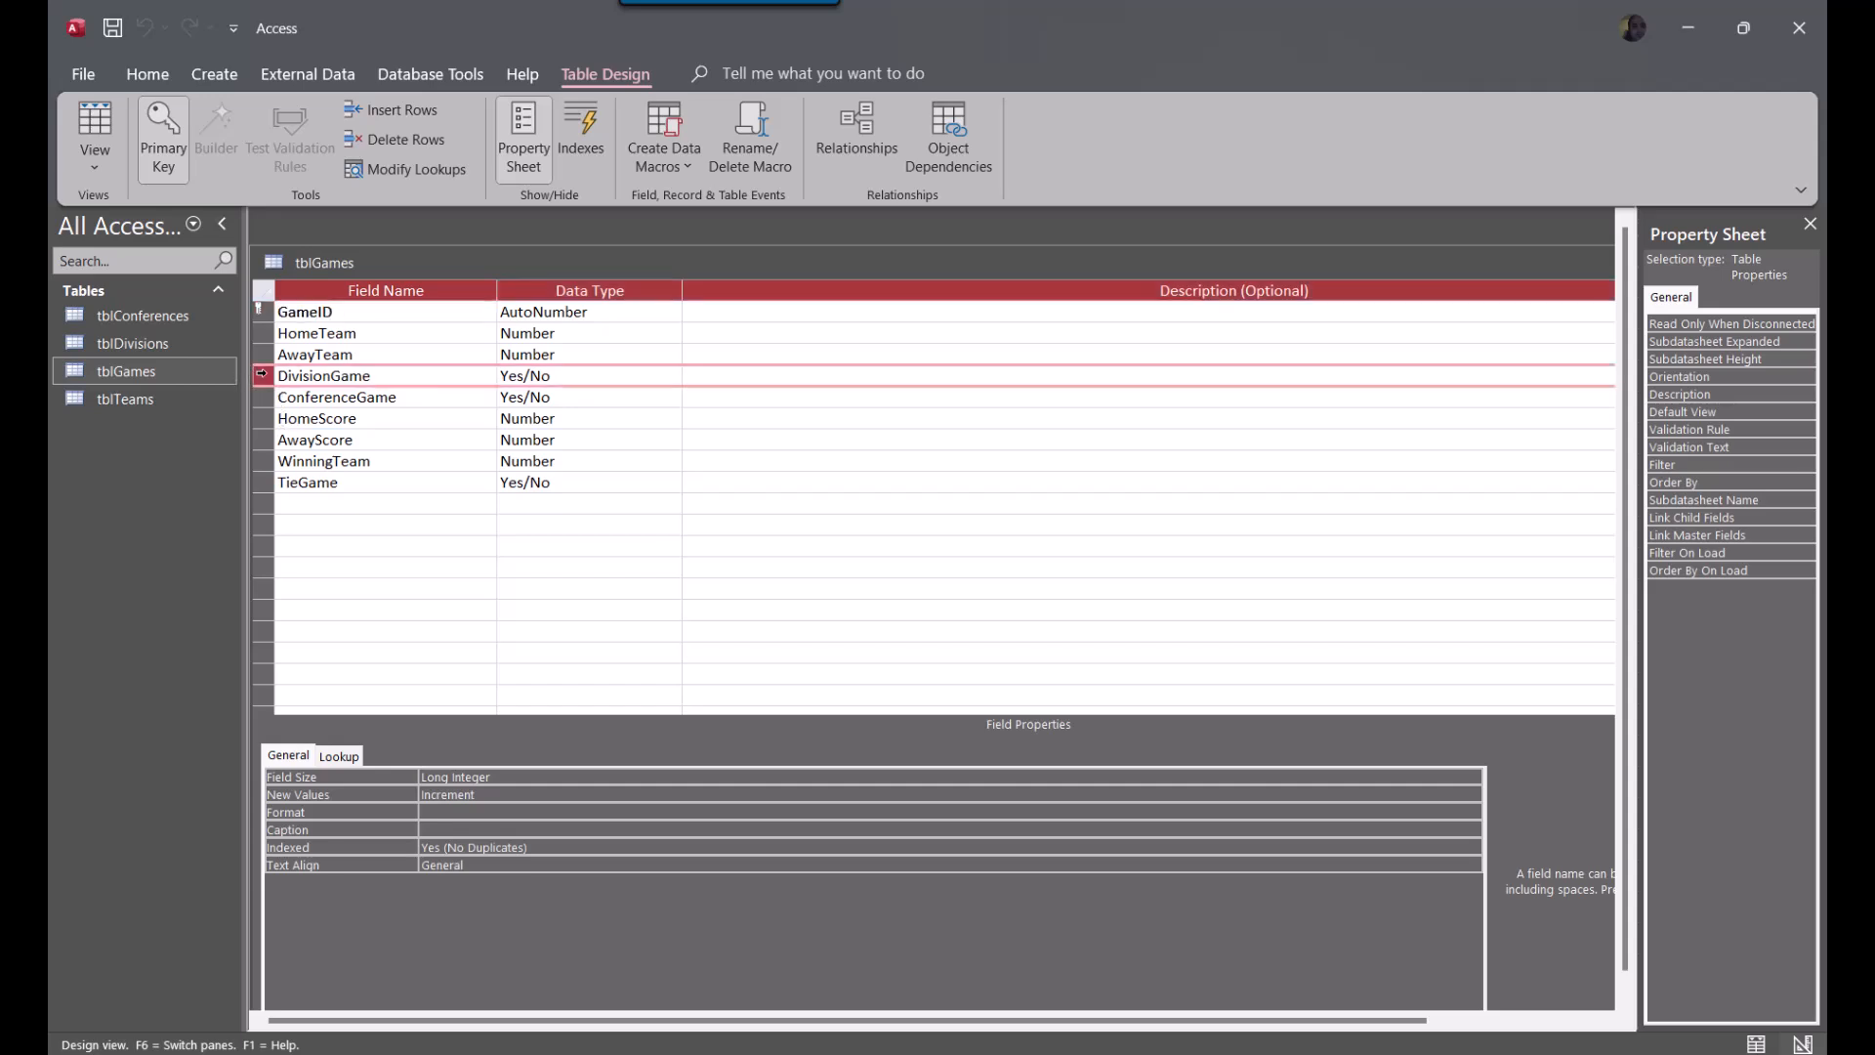
click(262, 376)
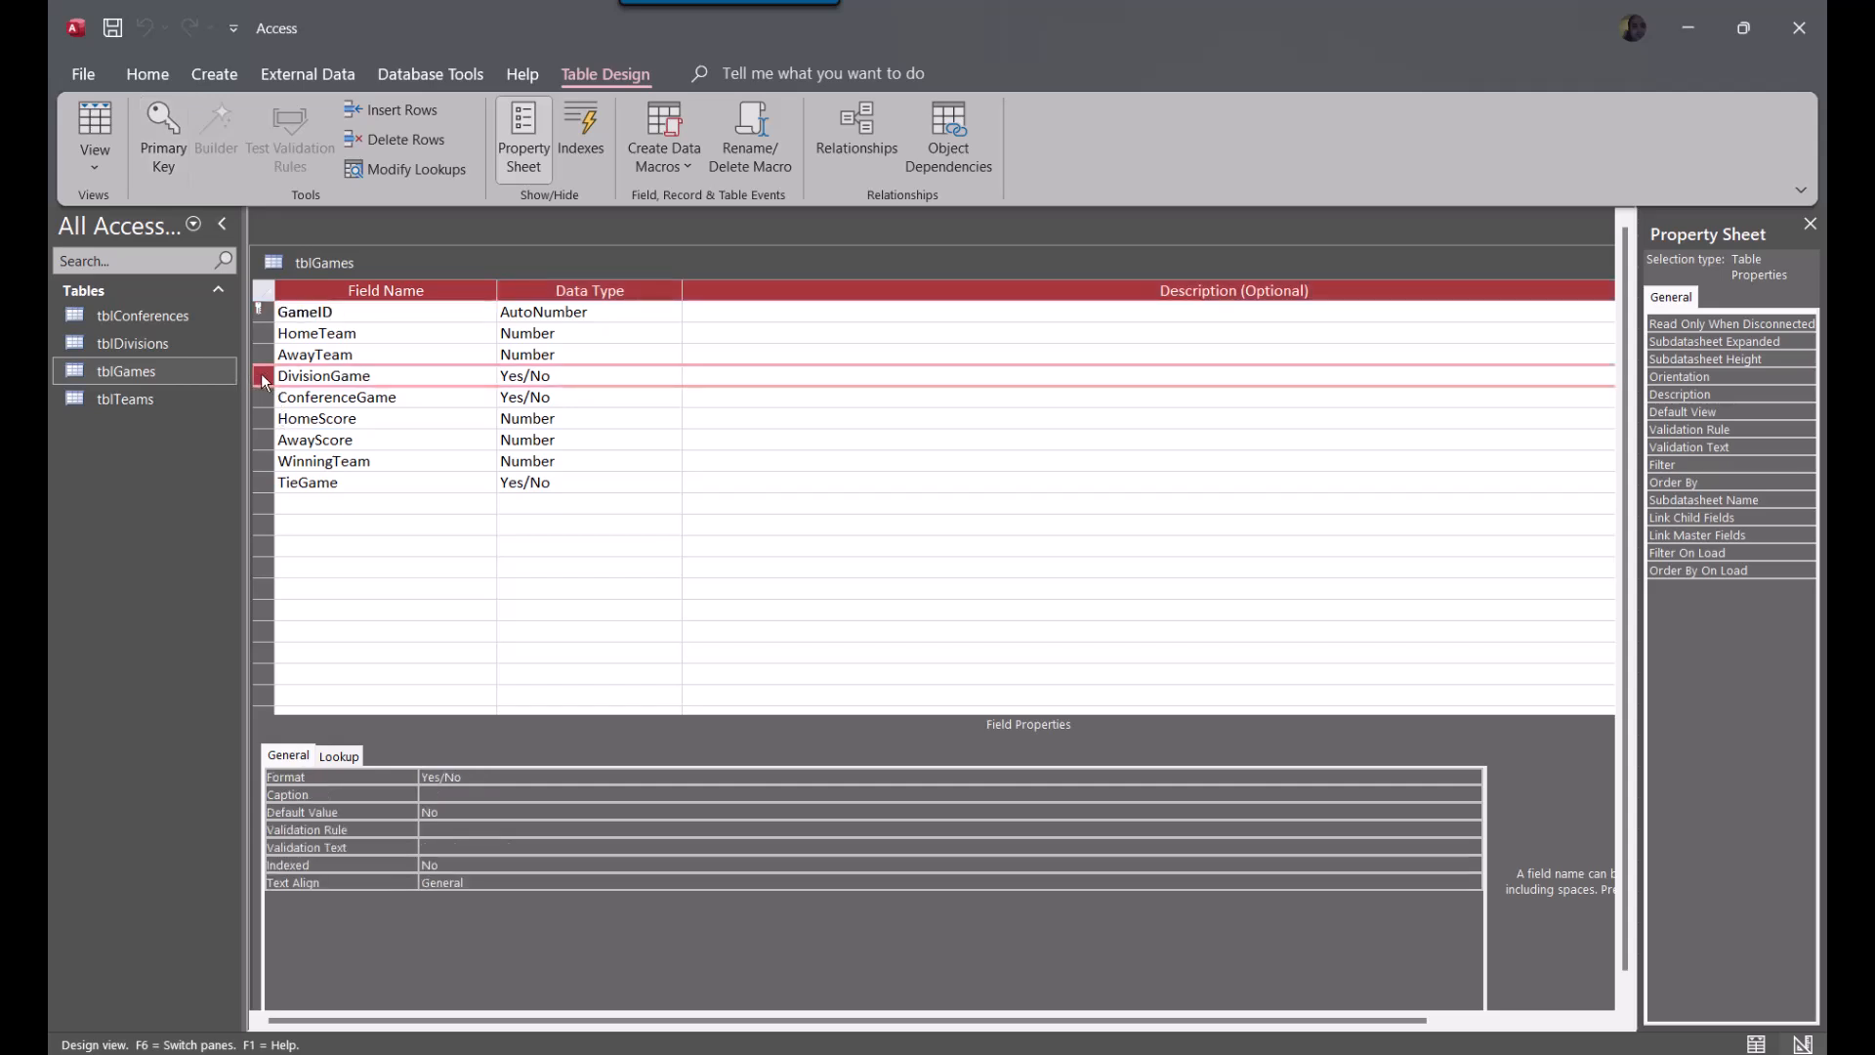
right_click(261, 373)
click(366, 501)
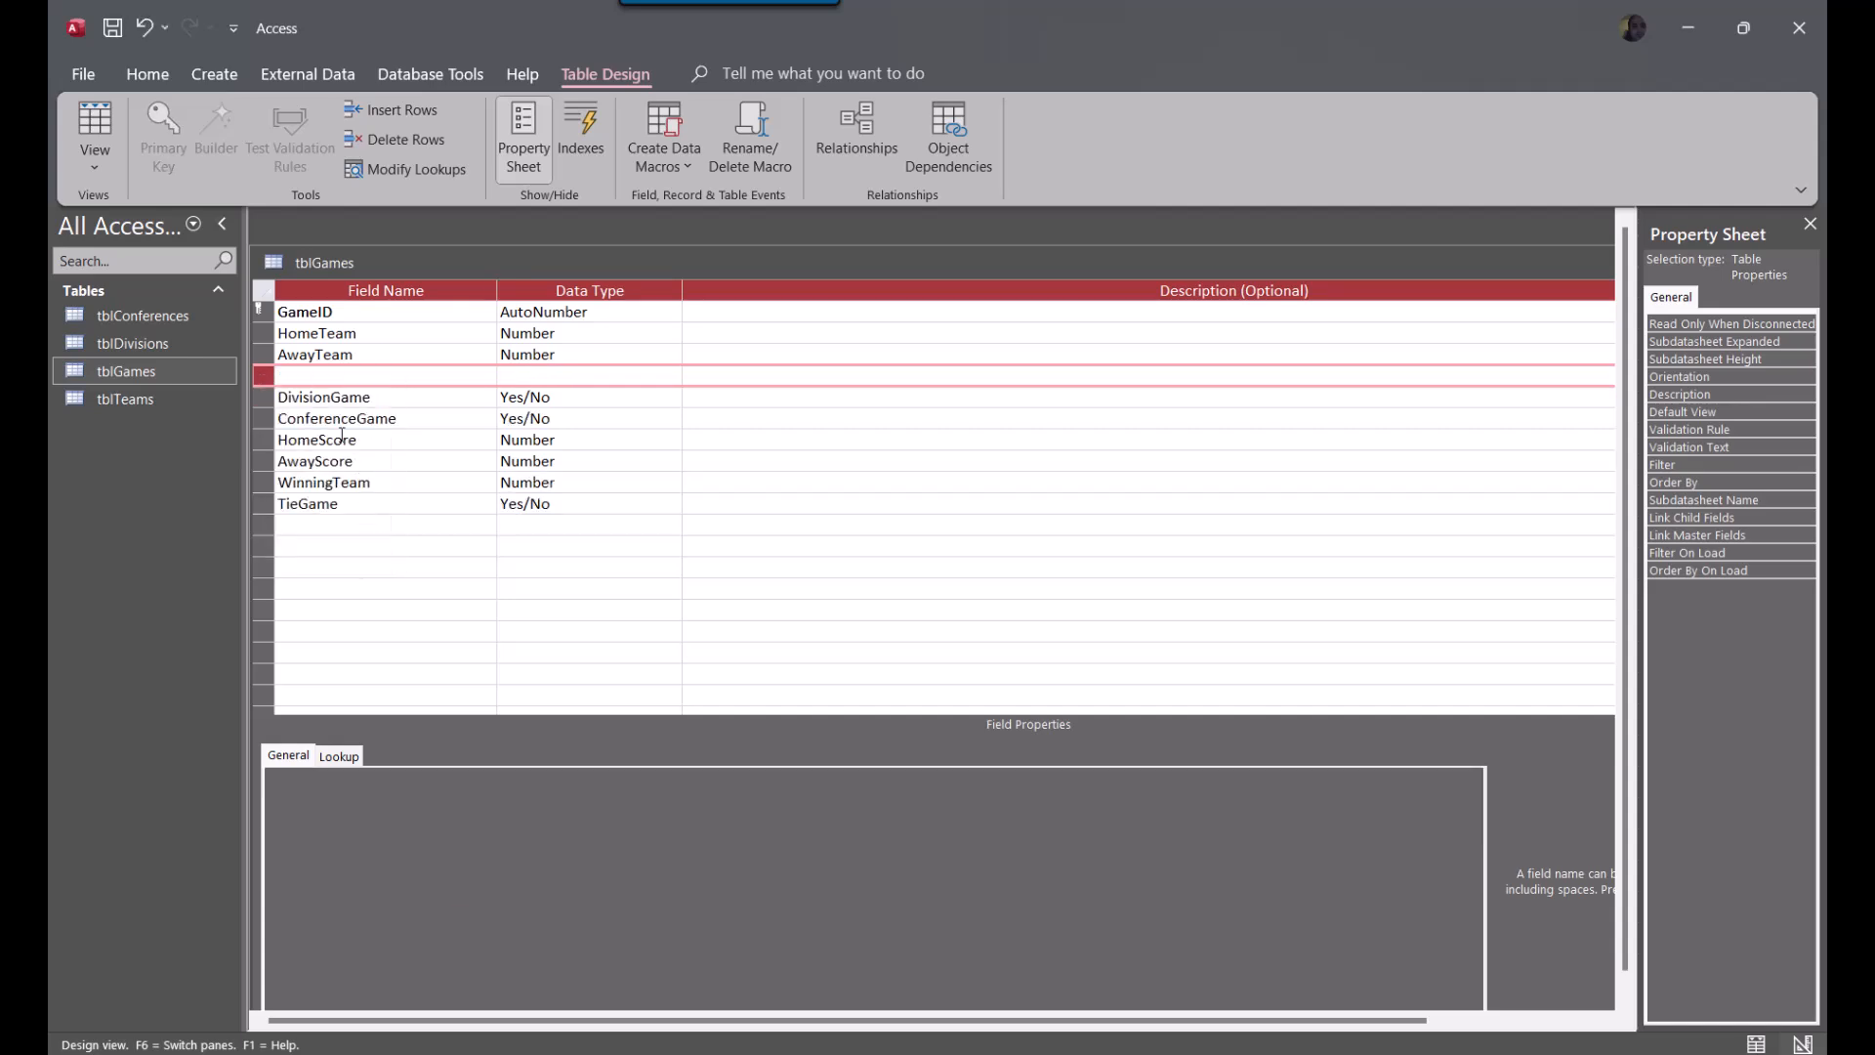
right_click(267, 397)
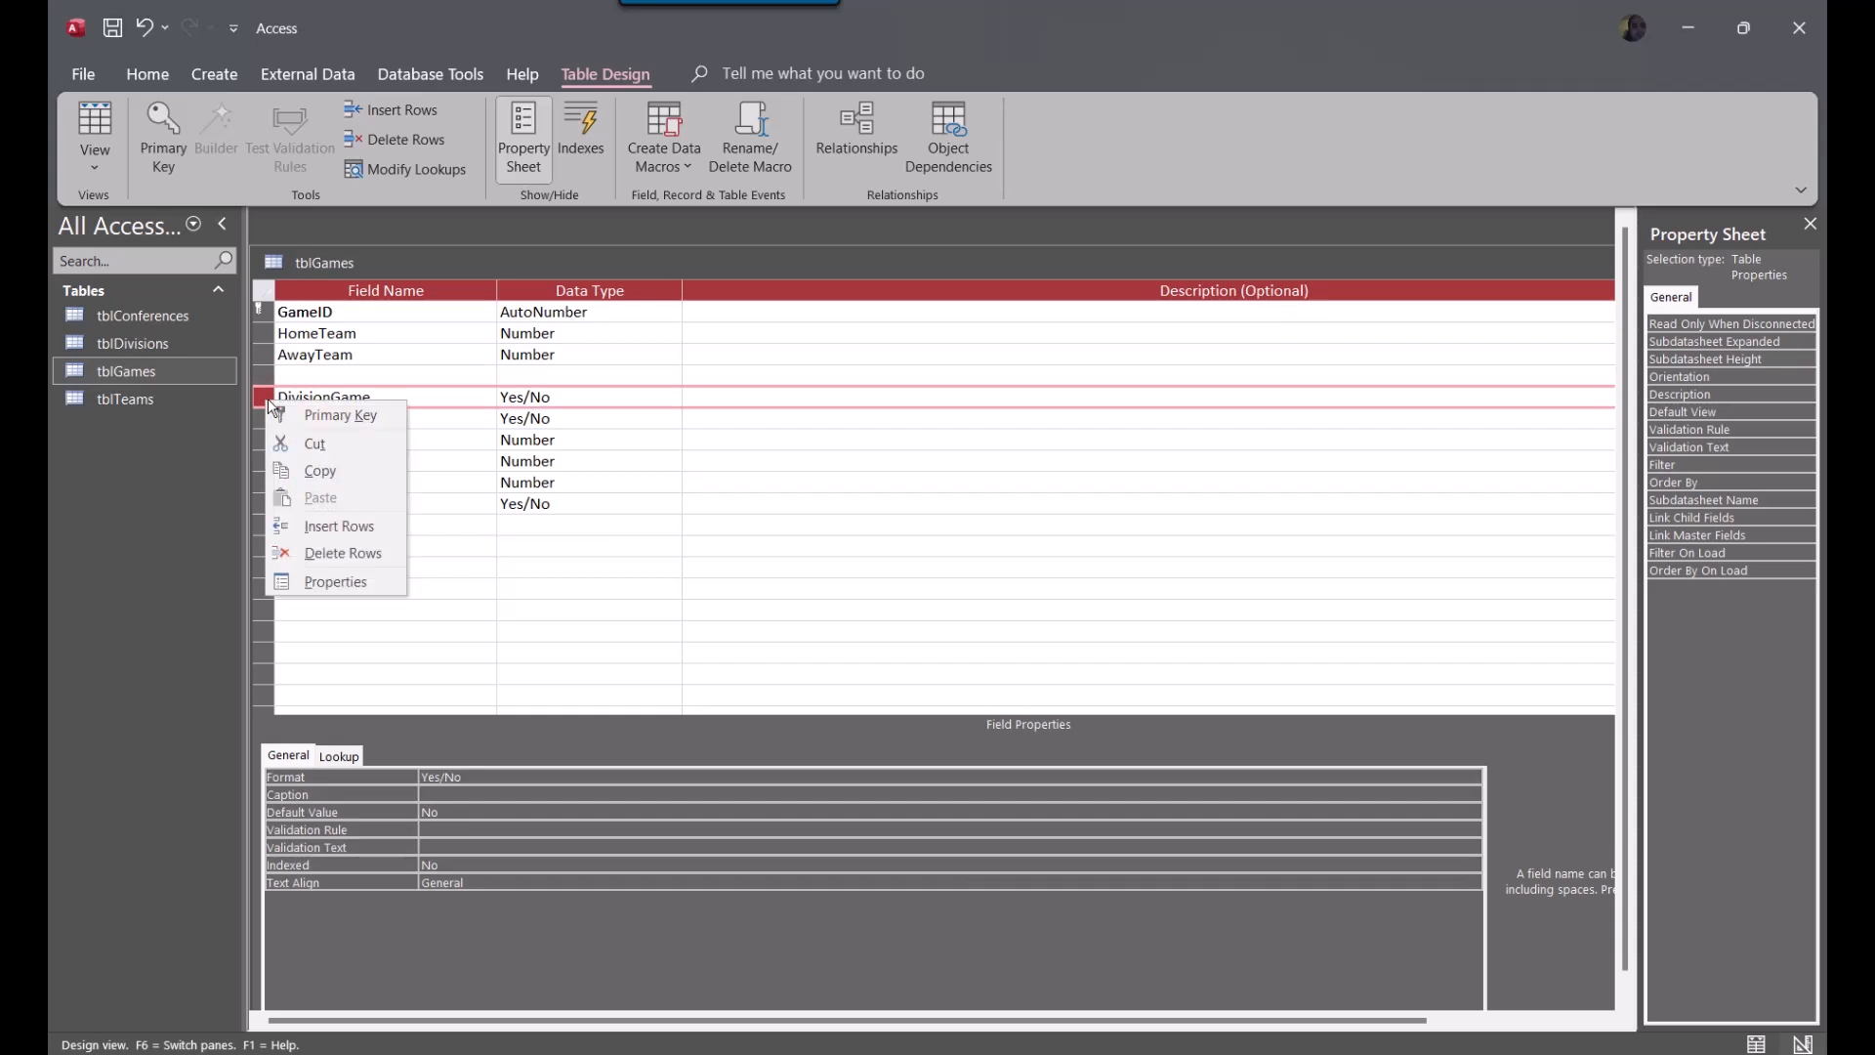
click(332, 528)
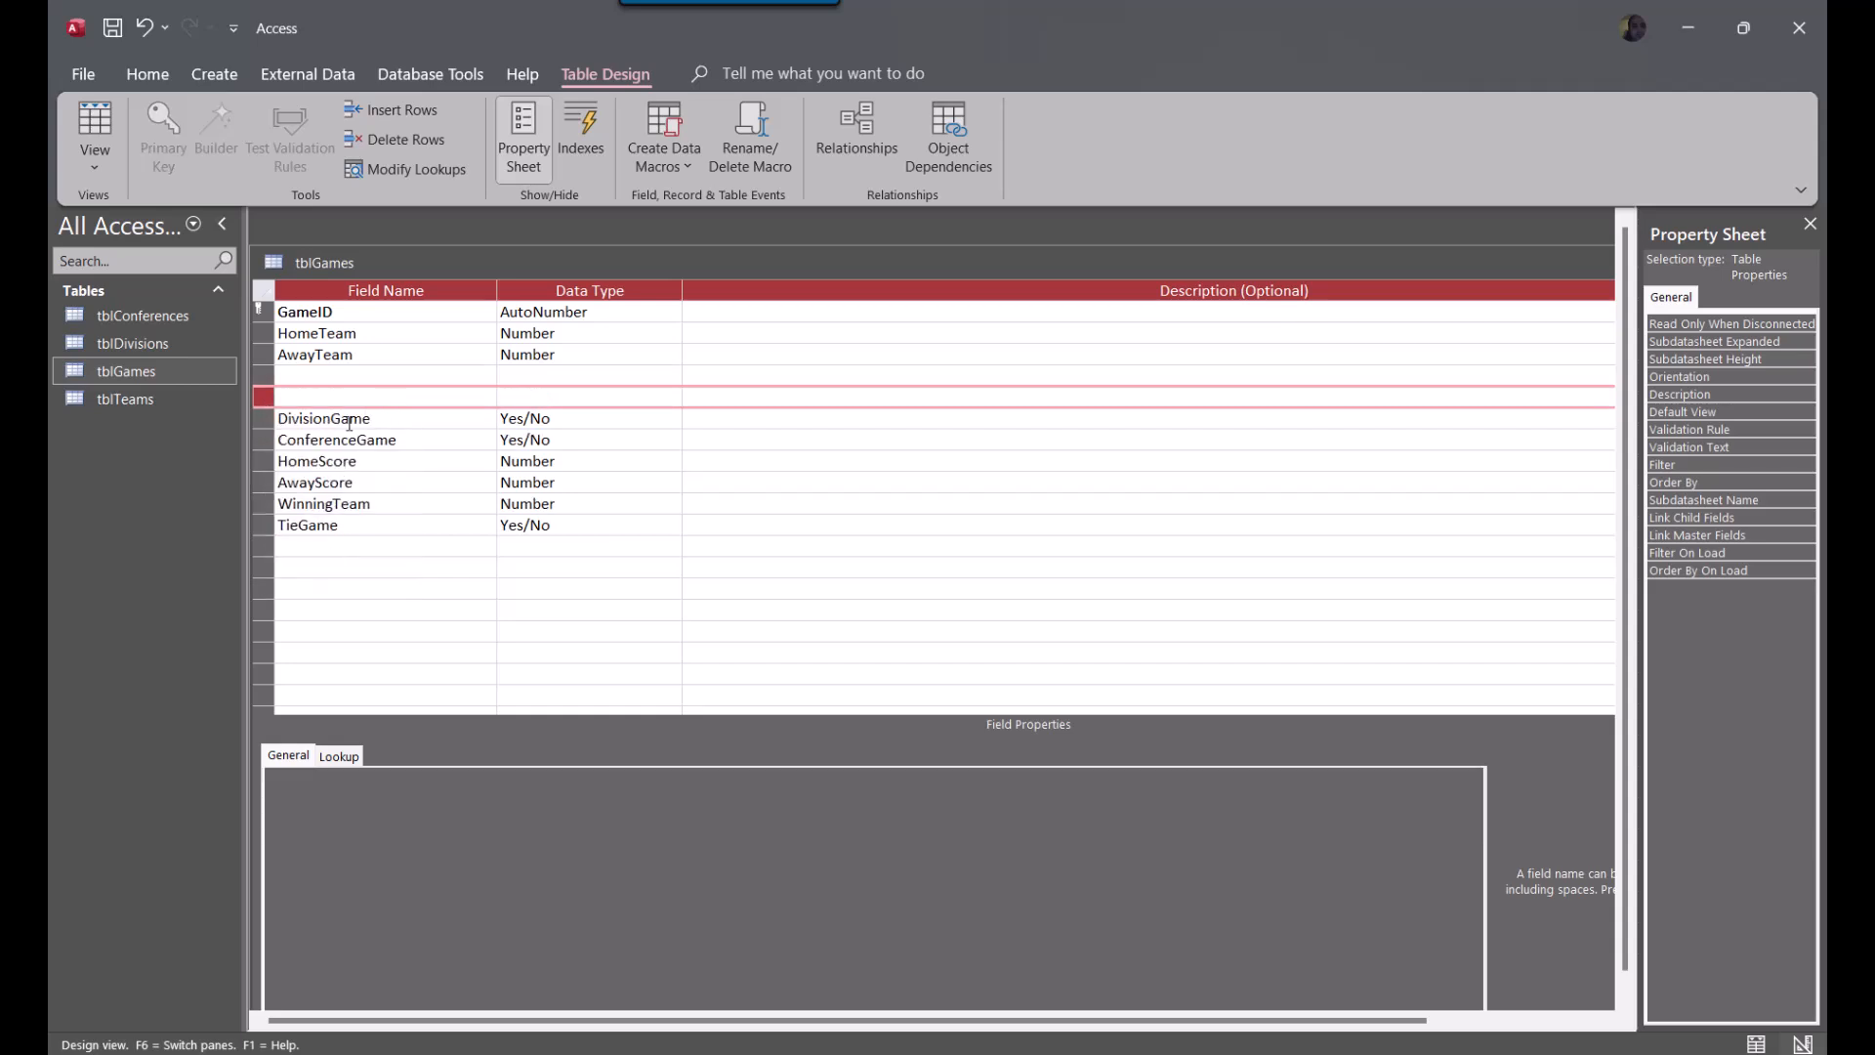
Define a Week field with the Number data type in the first blank row below AwayTeam
click(361, 374)
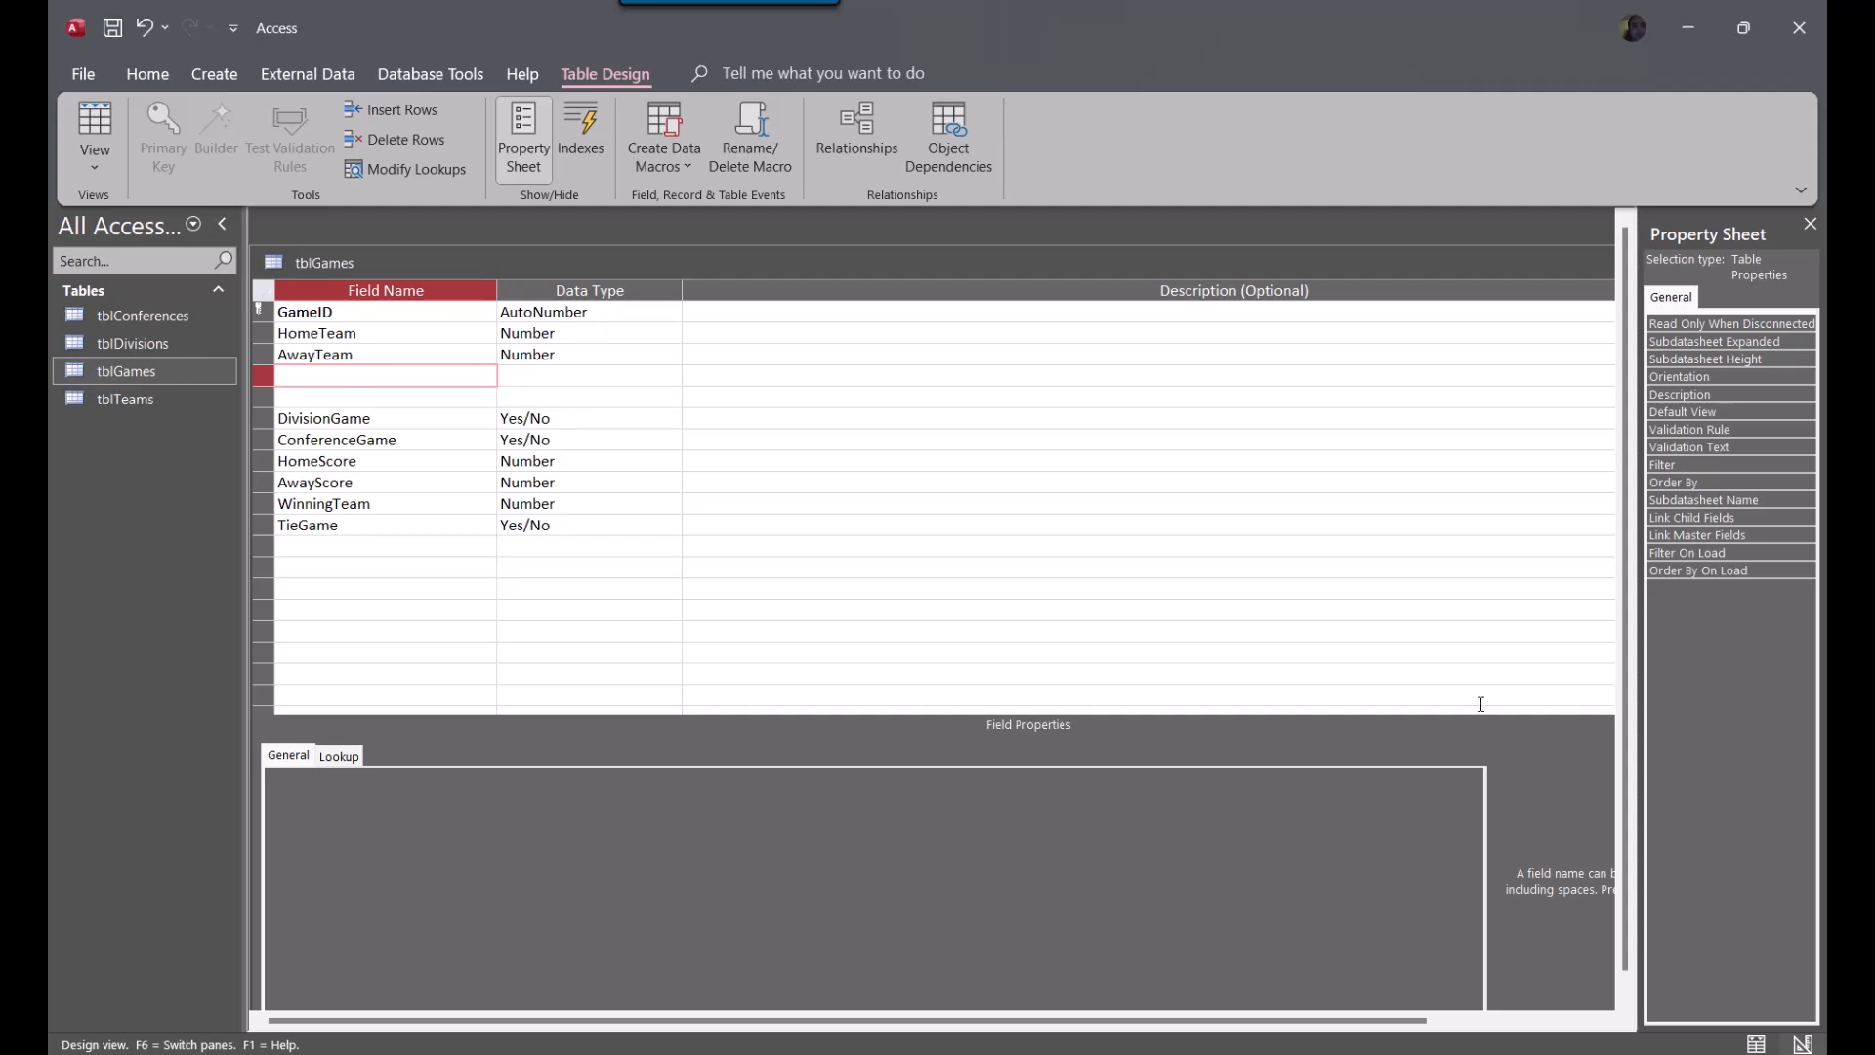
text(Week)
key(Tab)
text(n)
key(Down)
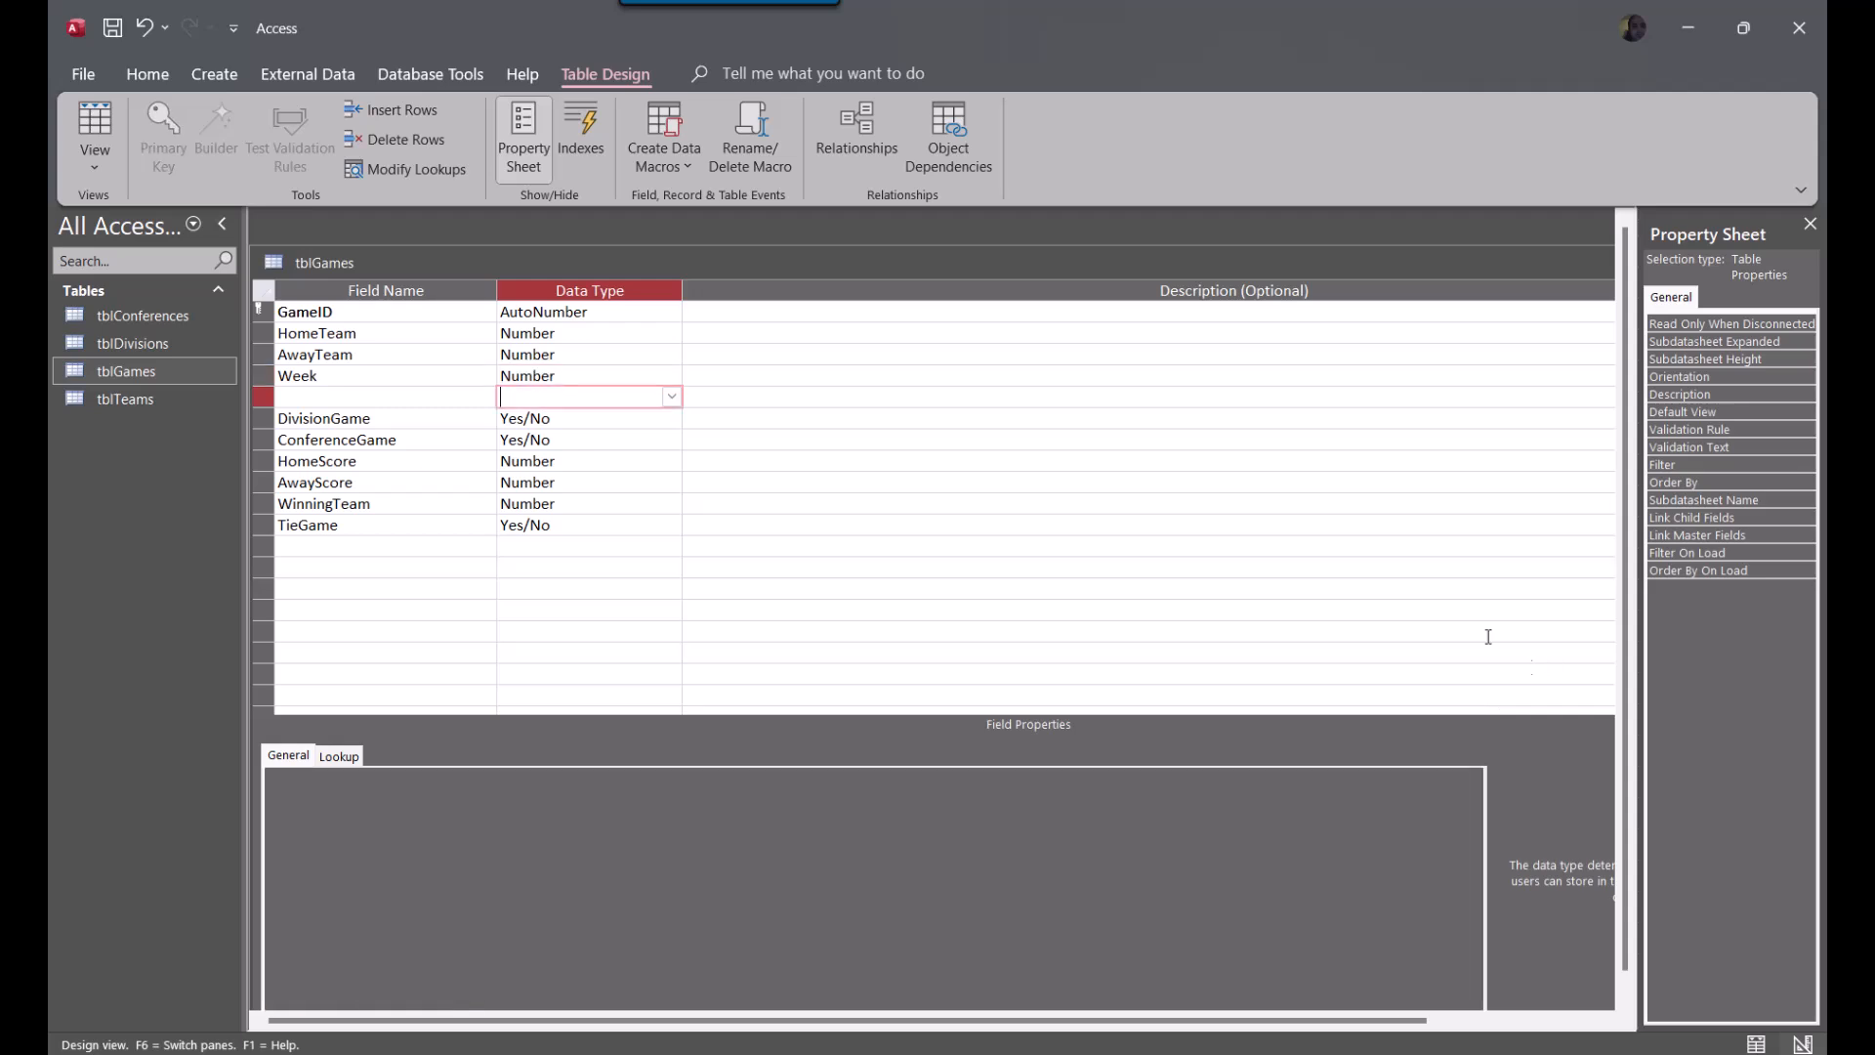
Set the Week field's Field Size to Integer
click(661, 368)
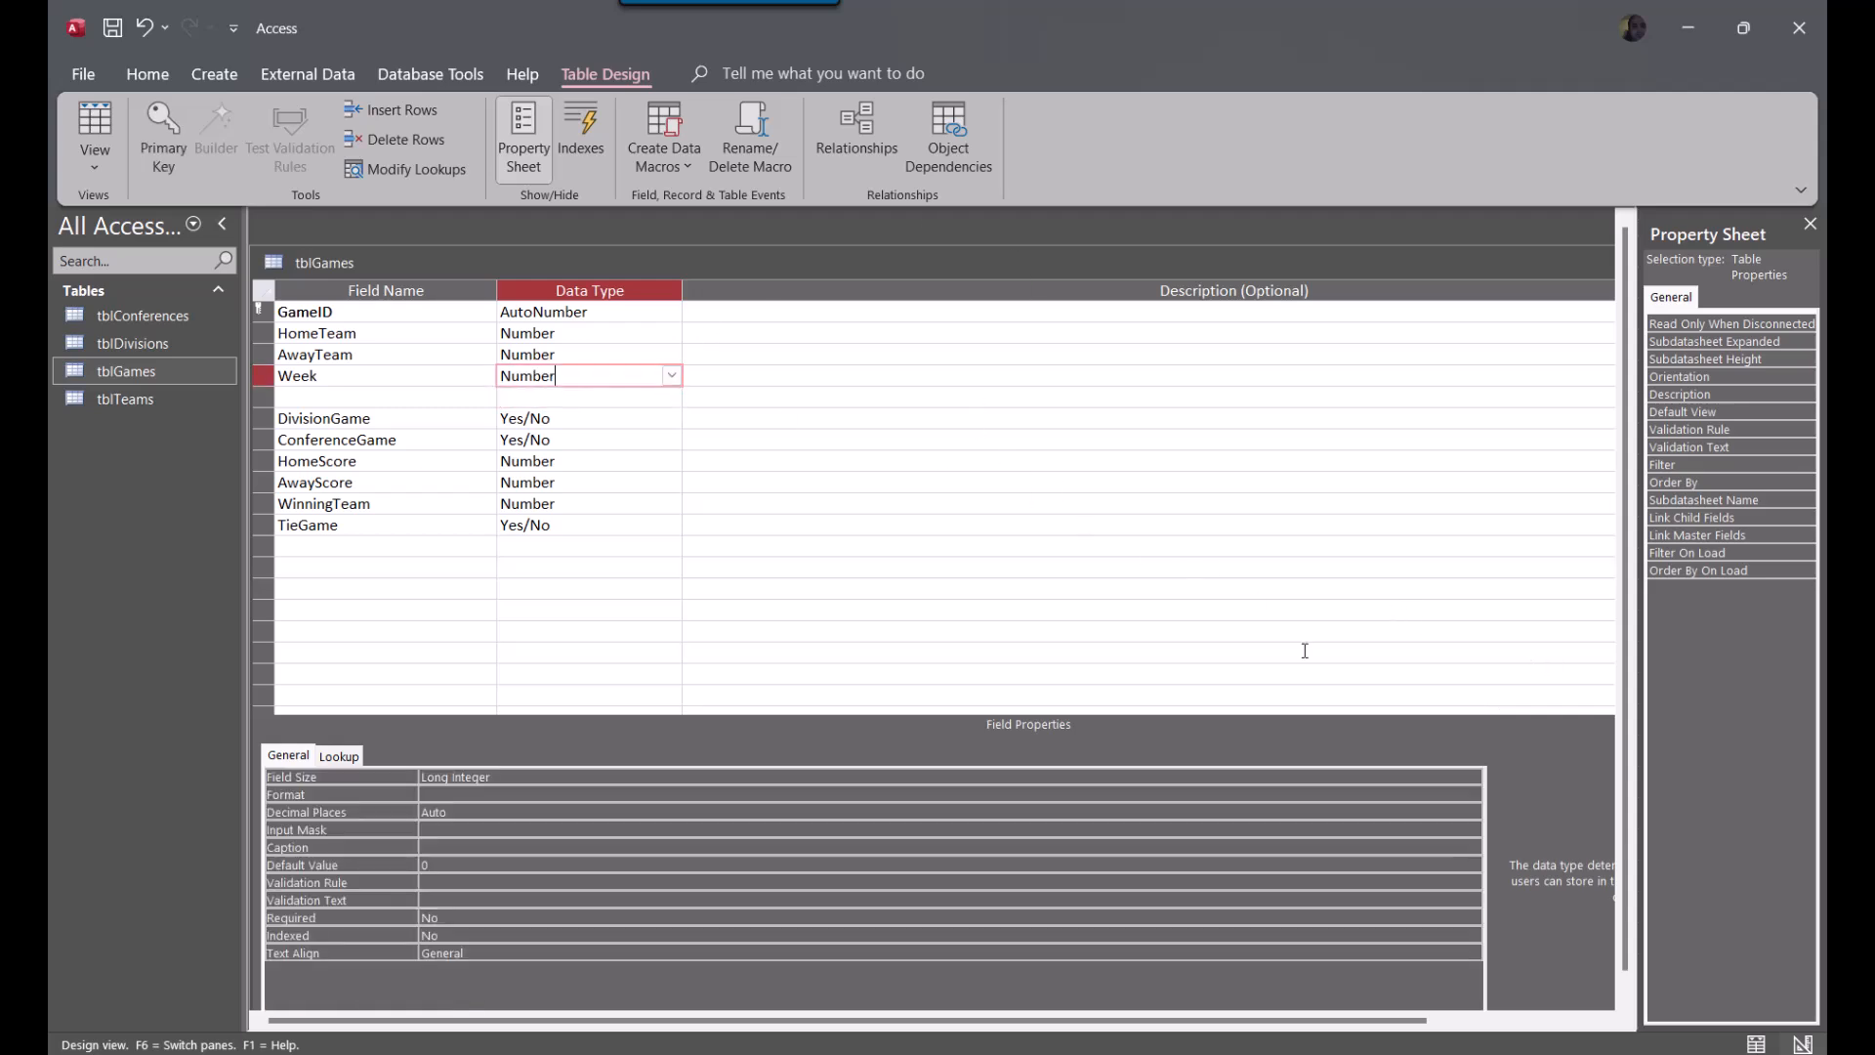
click(837, 797)
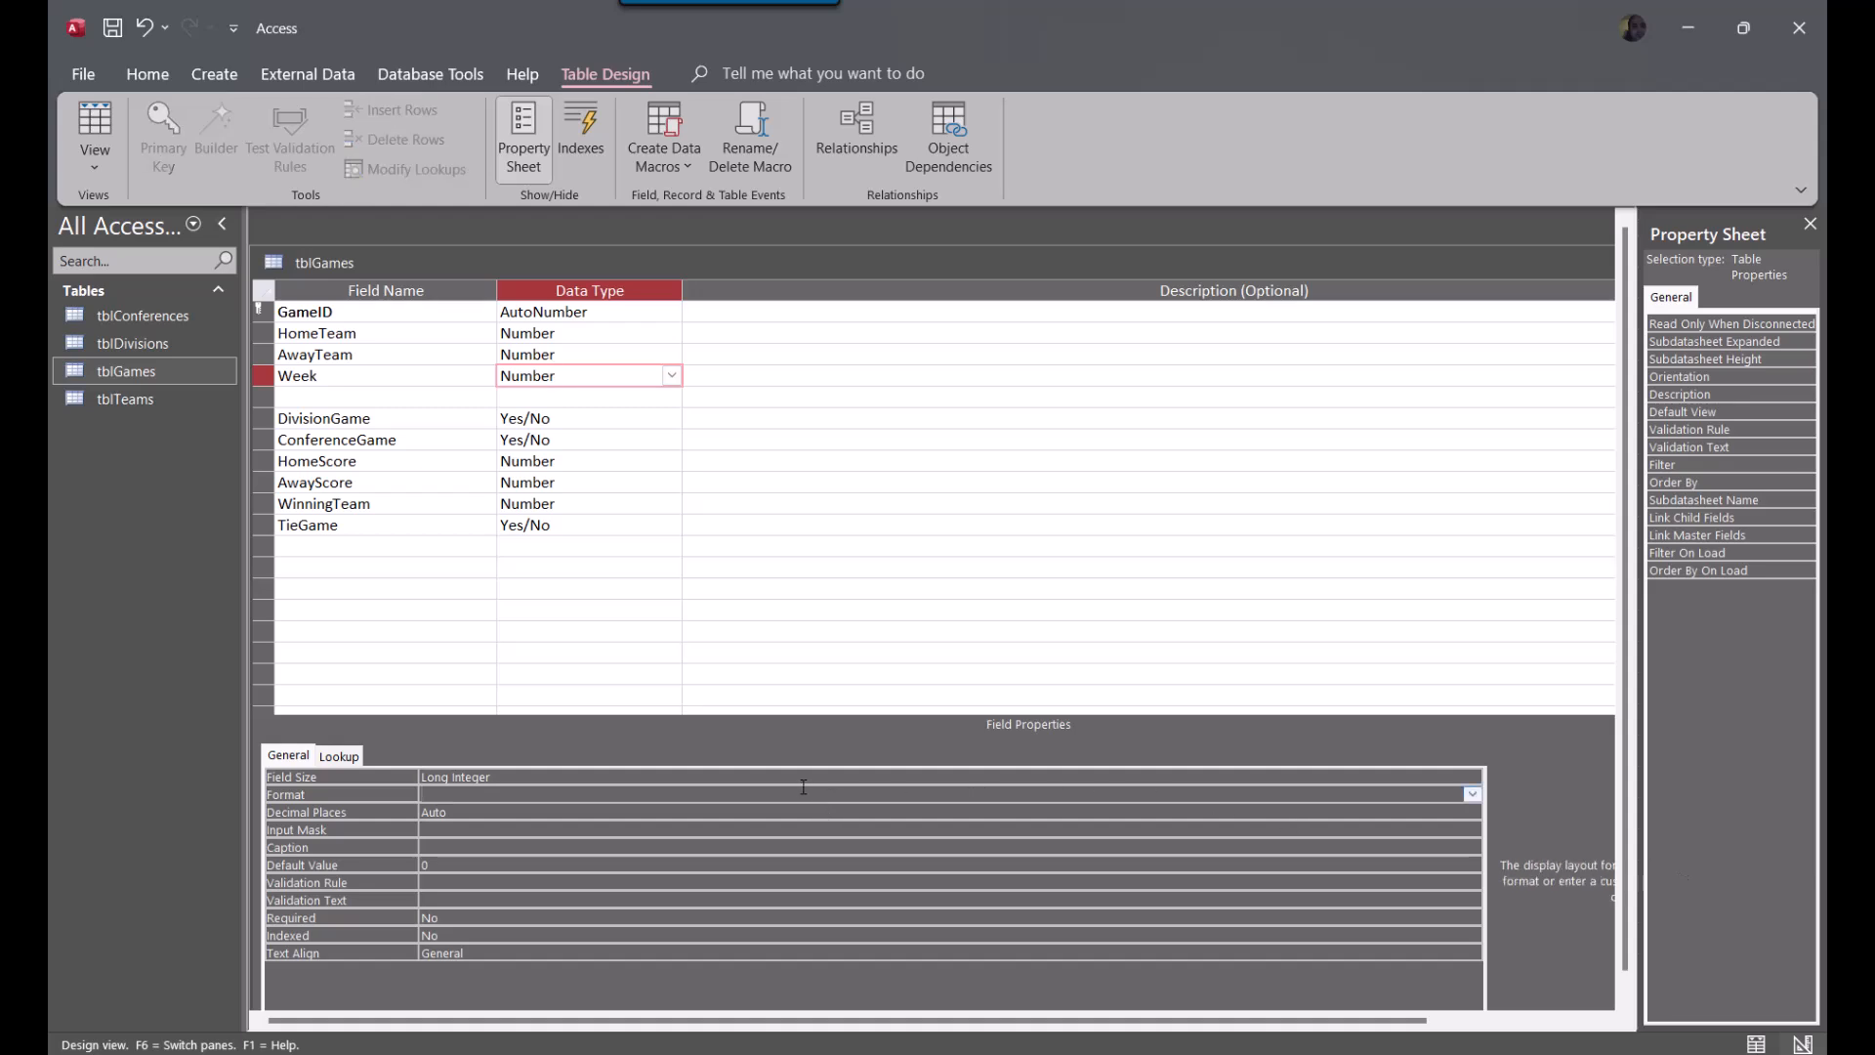
key(Up)
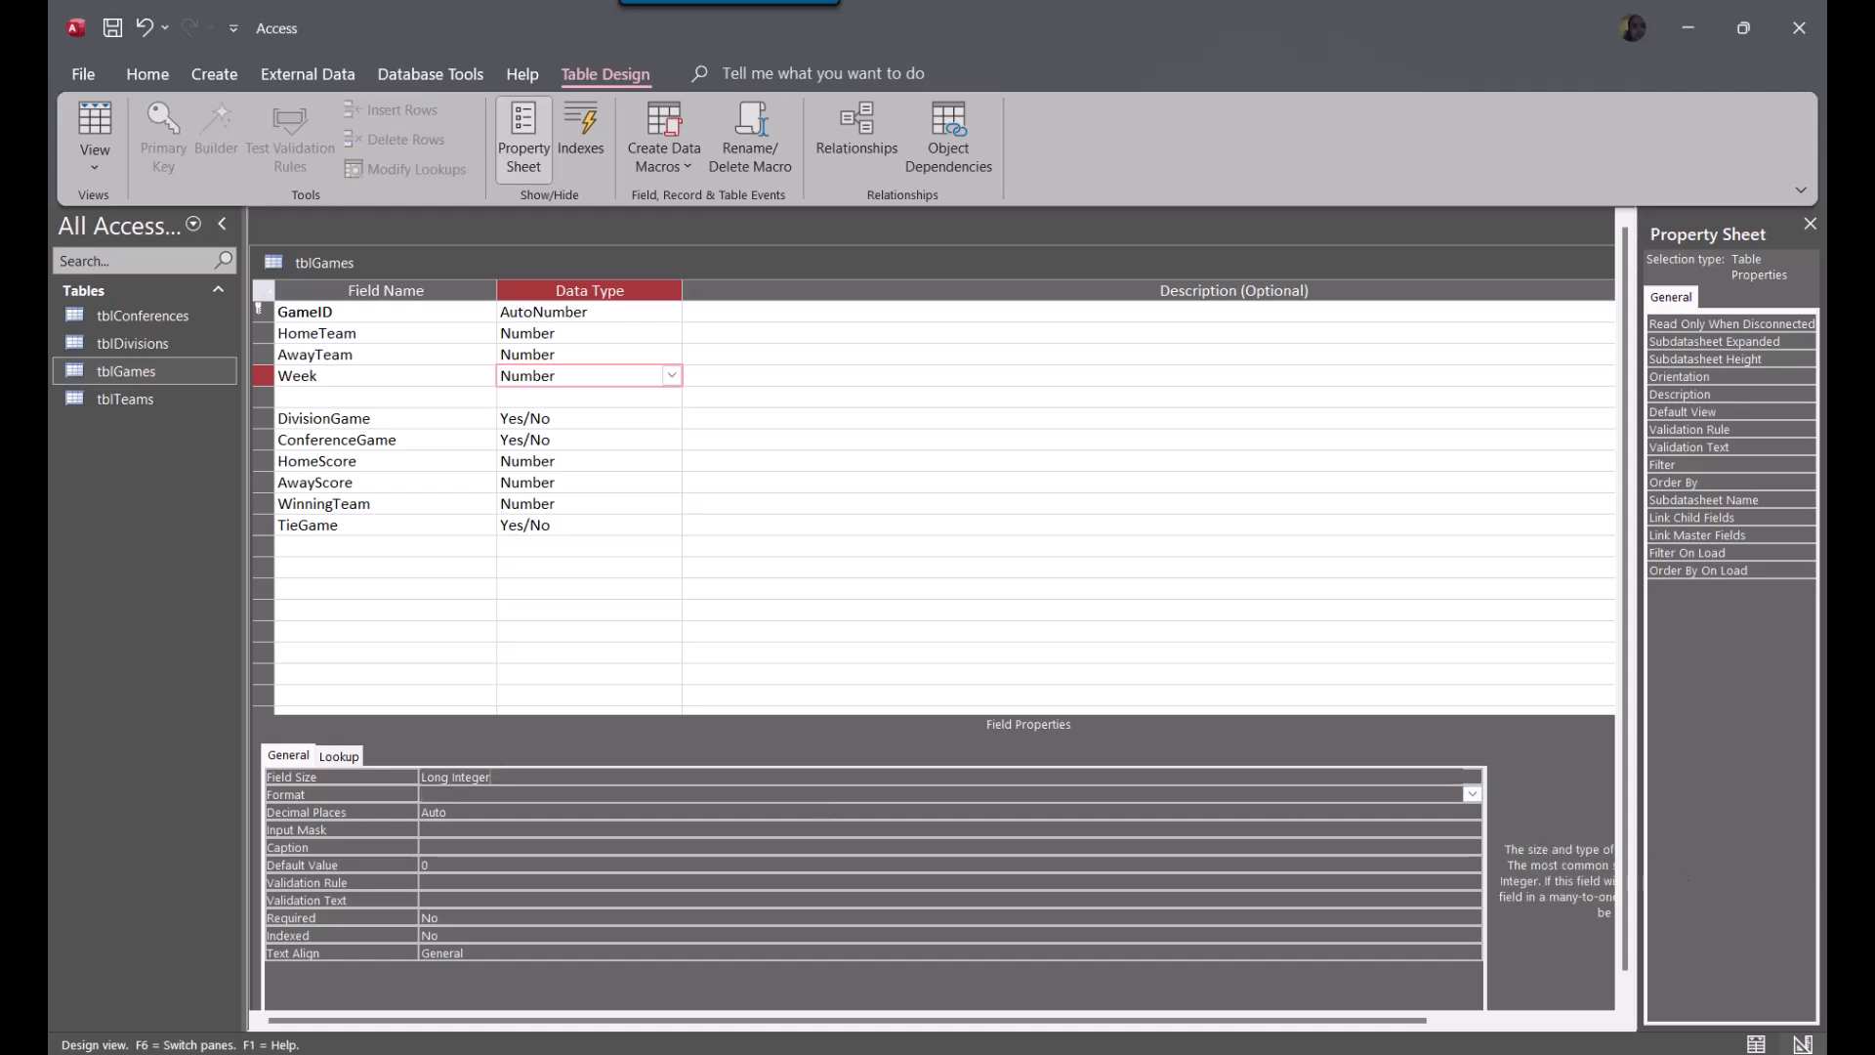
text(in)
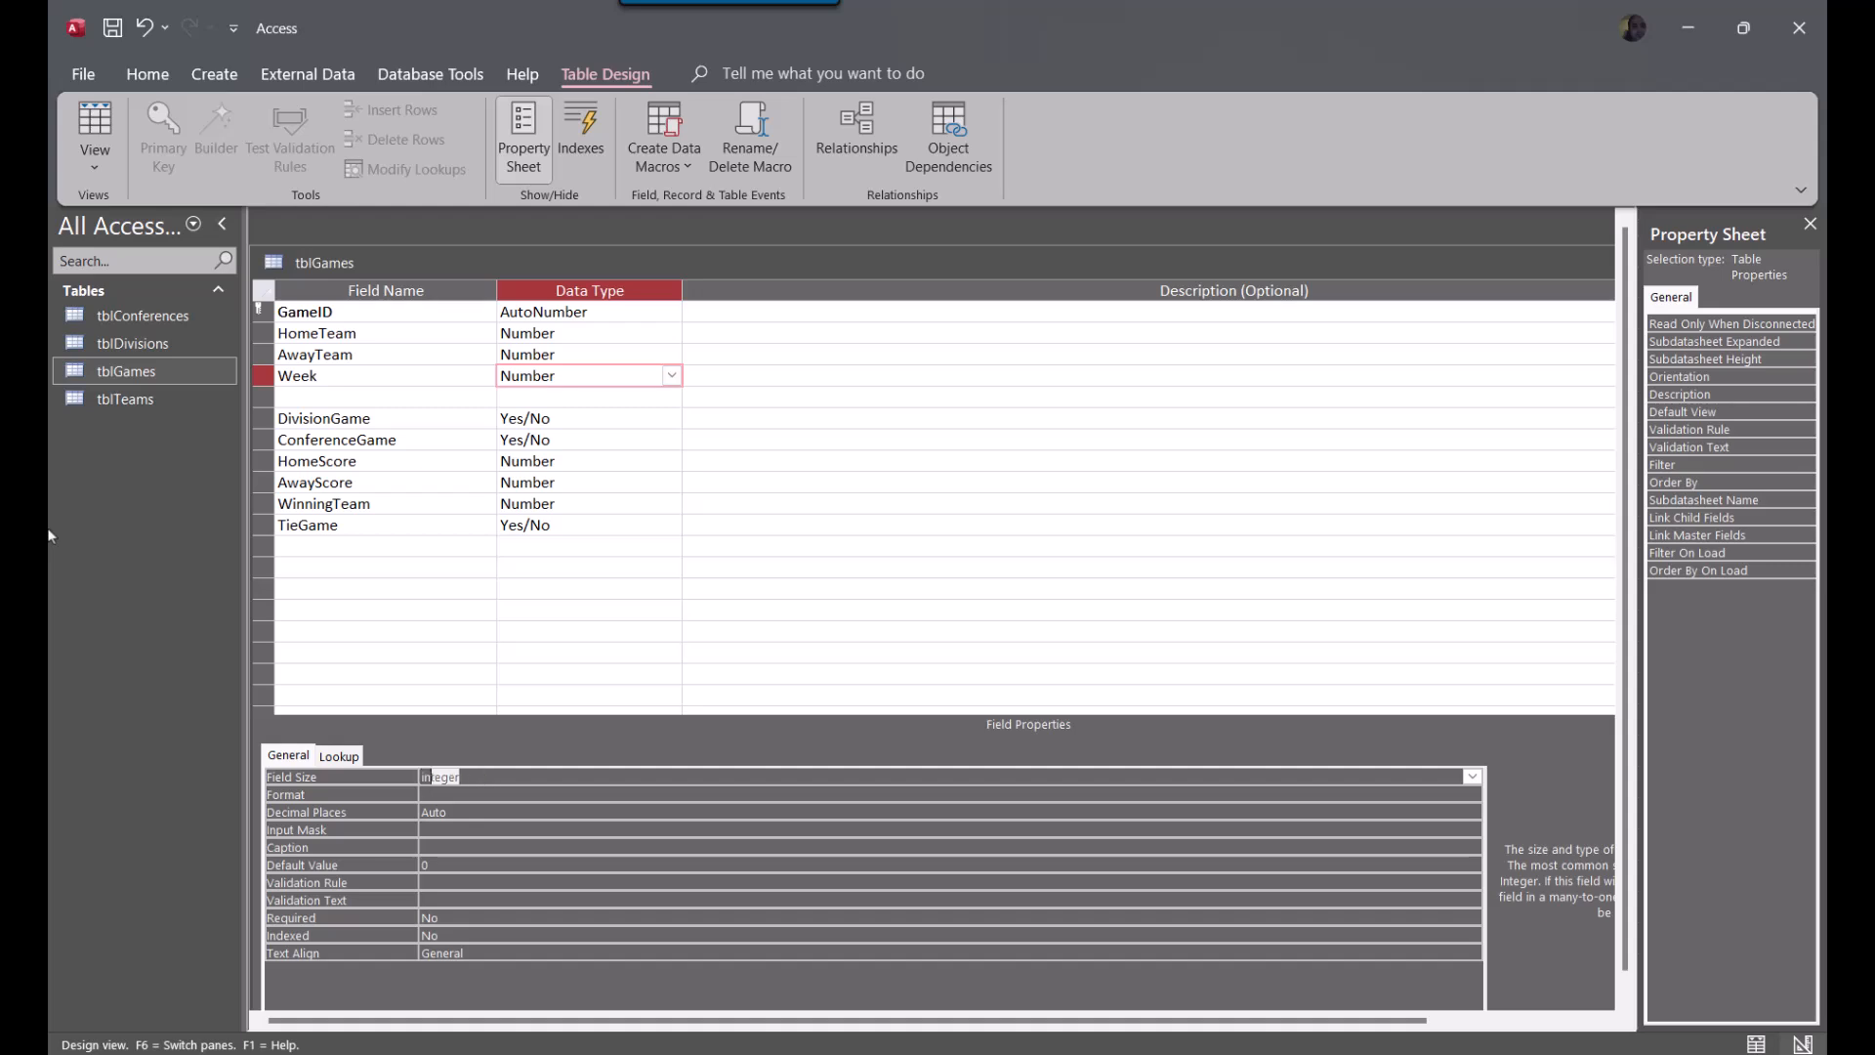
Add a GameDate field with the Date/Time data type in the blank row below Week
click(341, 400)
text(Date)
key(BackSpace)
key(BackSpace)
key(BackSpace)
key(BackSpace)
text(GameDate)
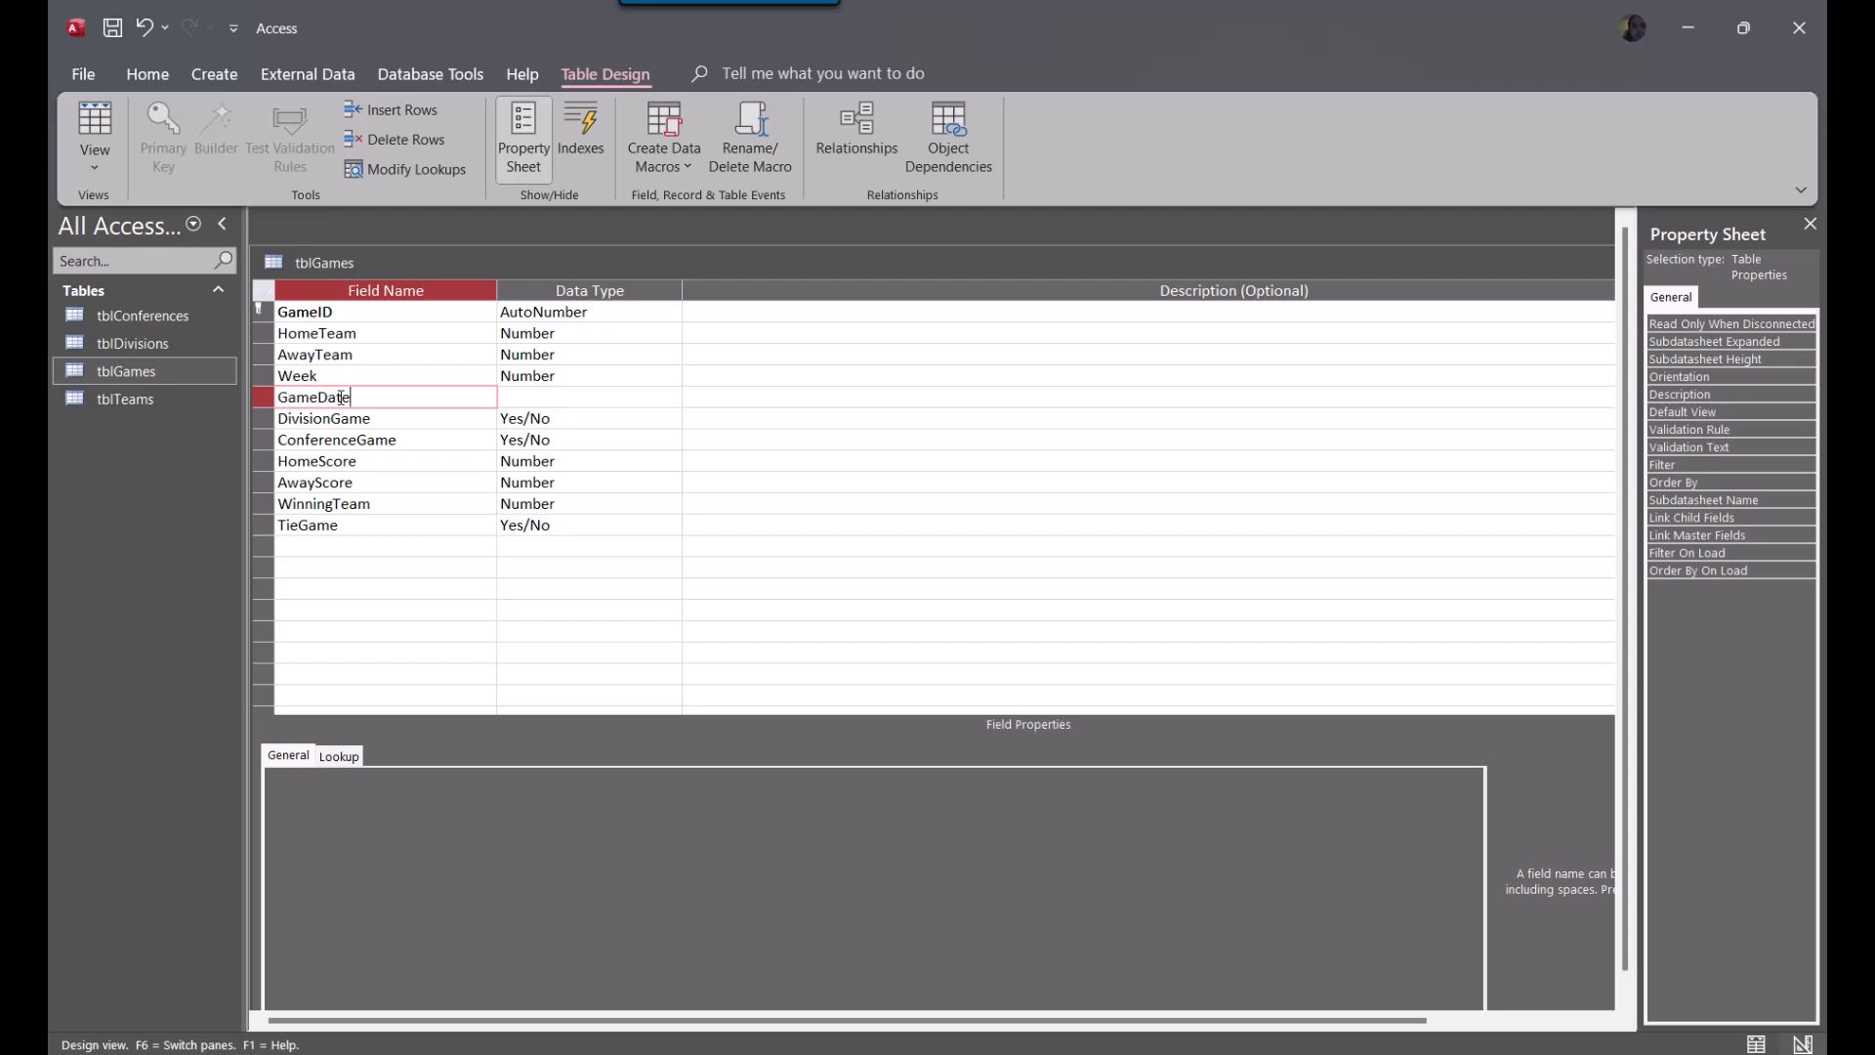
key(Tab)
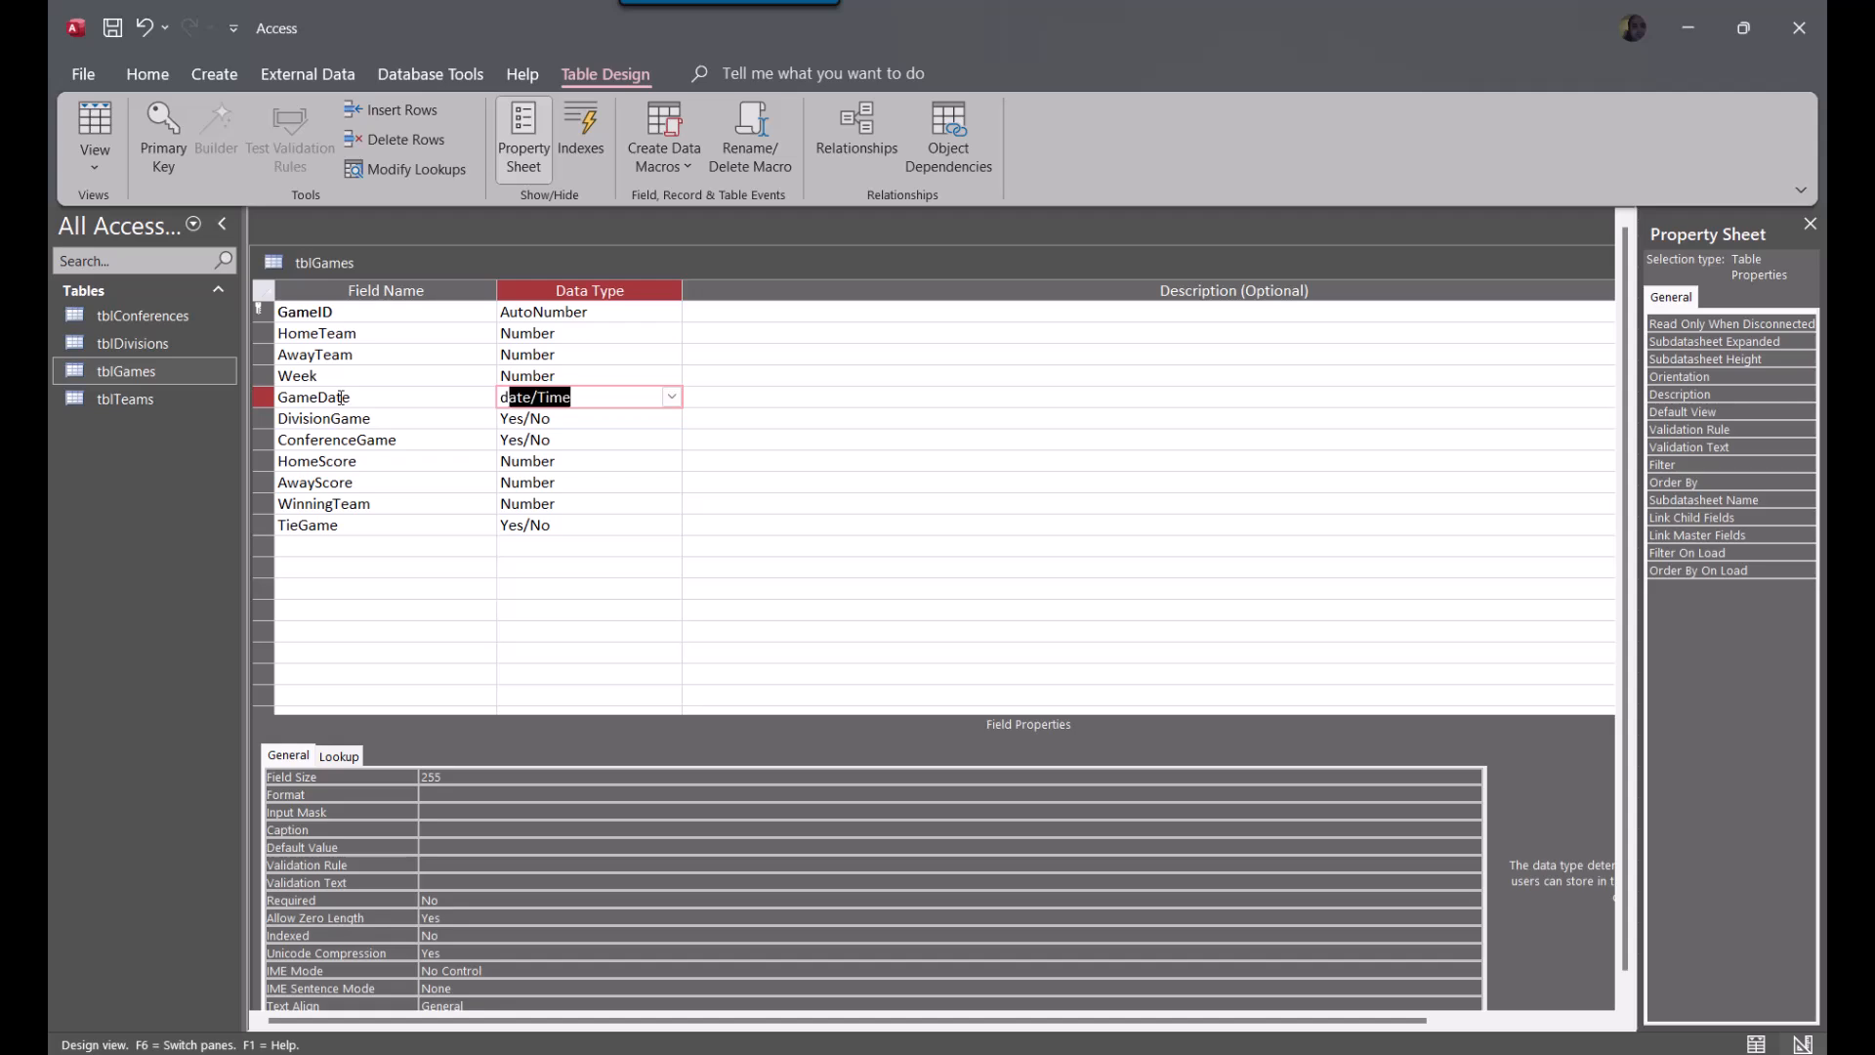
text(d)
key(Tab)
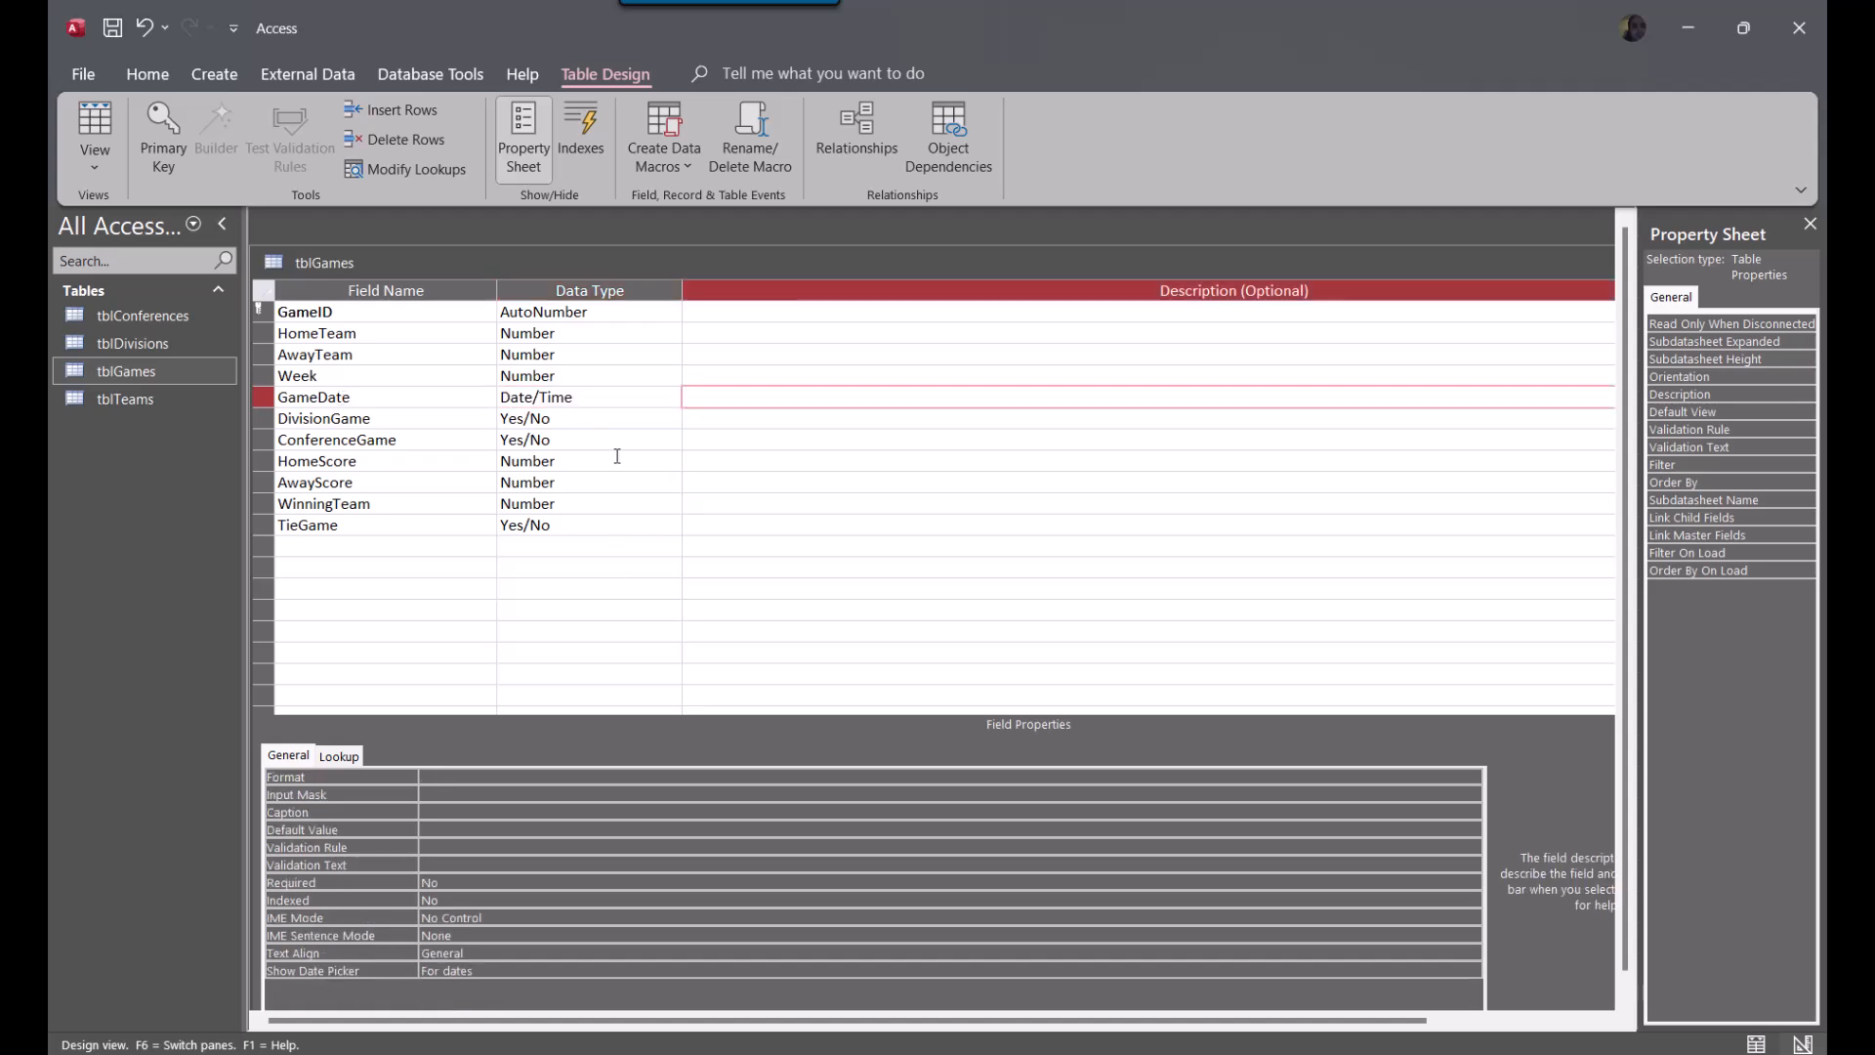
Set the GameDate field's Format to Short Date
click(601, 397)
click(499, 781)
text(short Date)
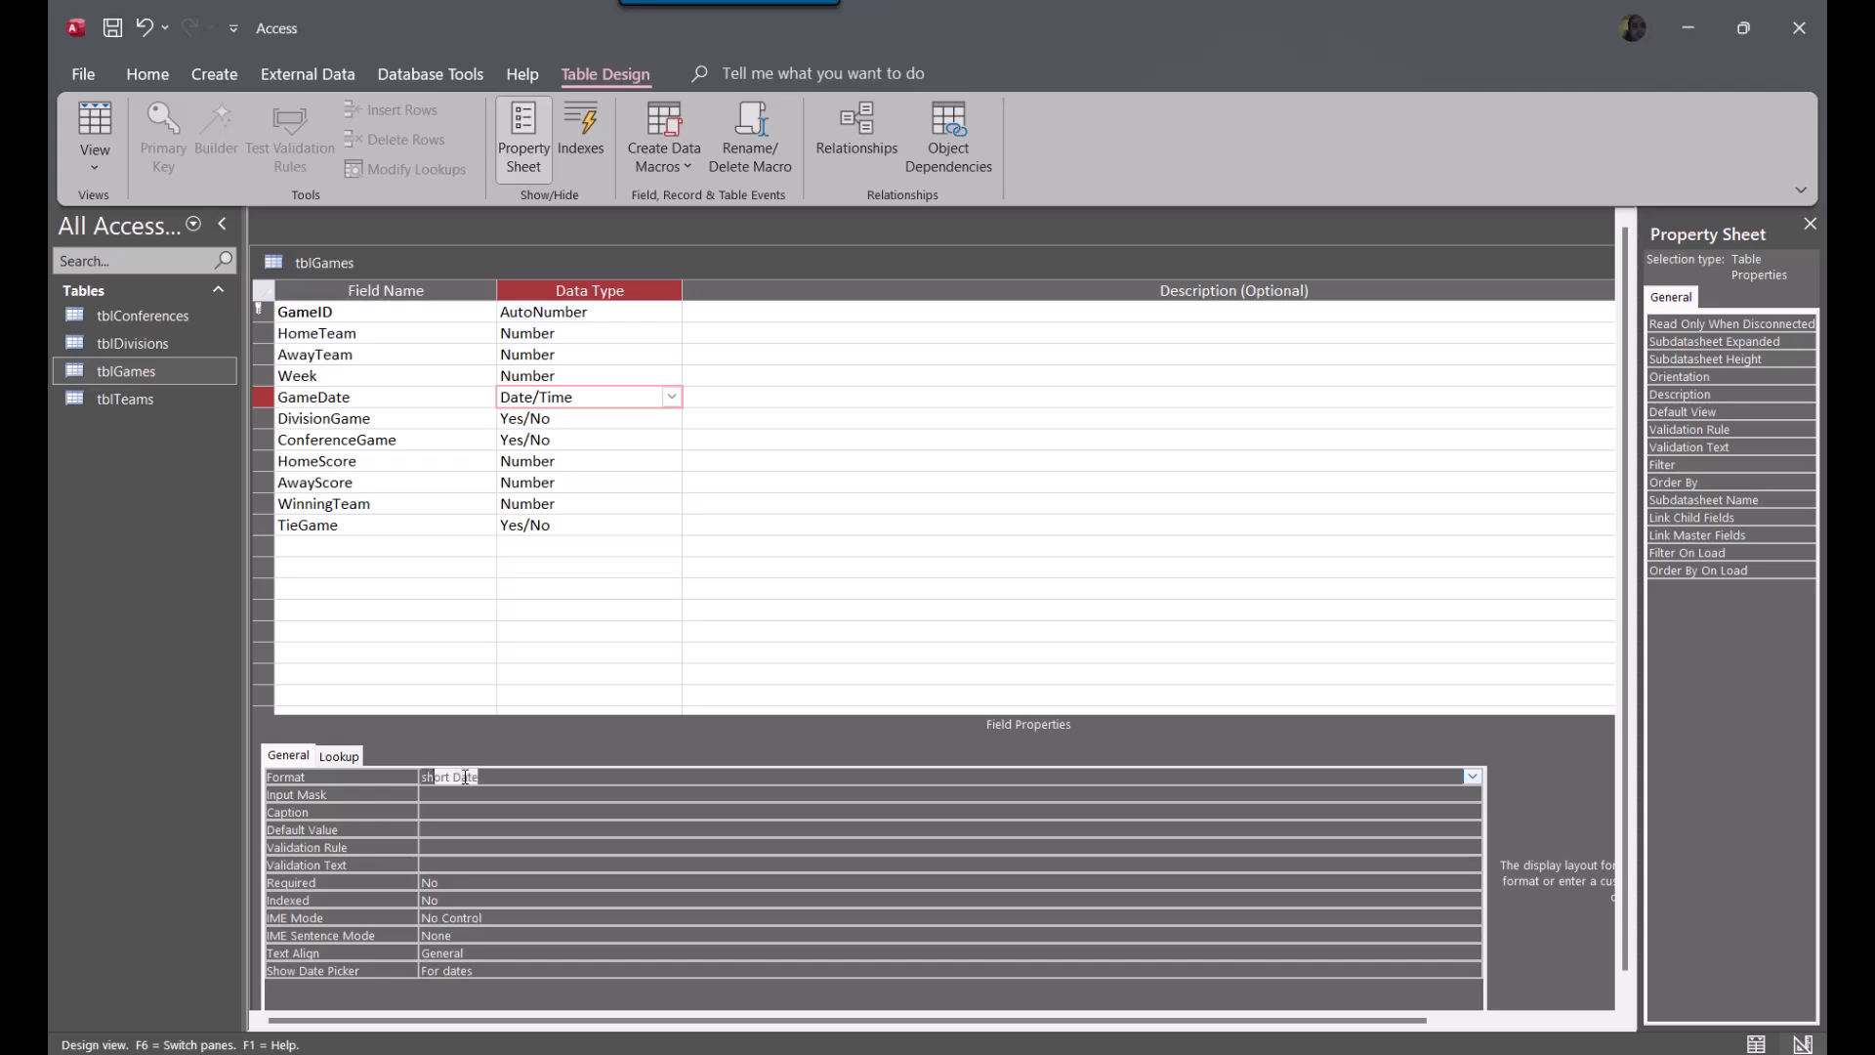
key(Return)
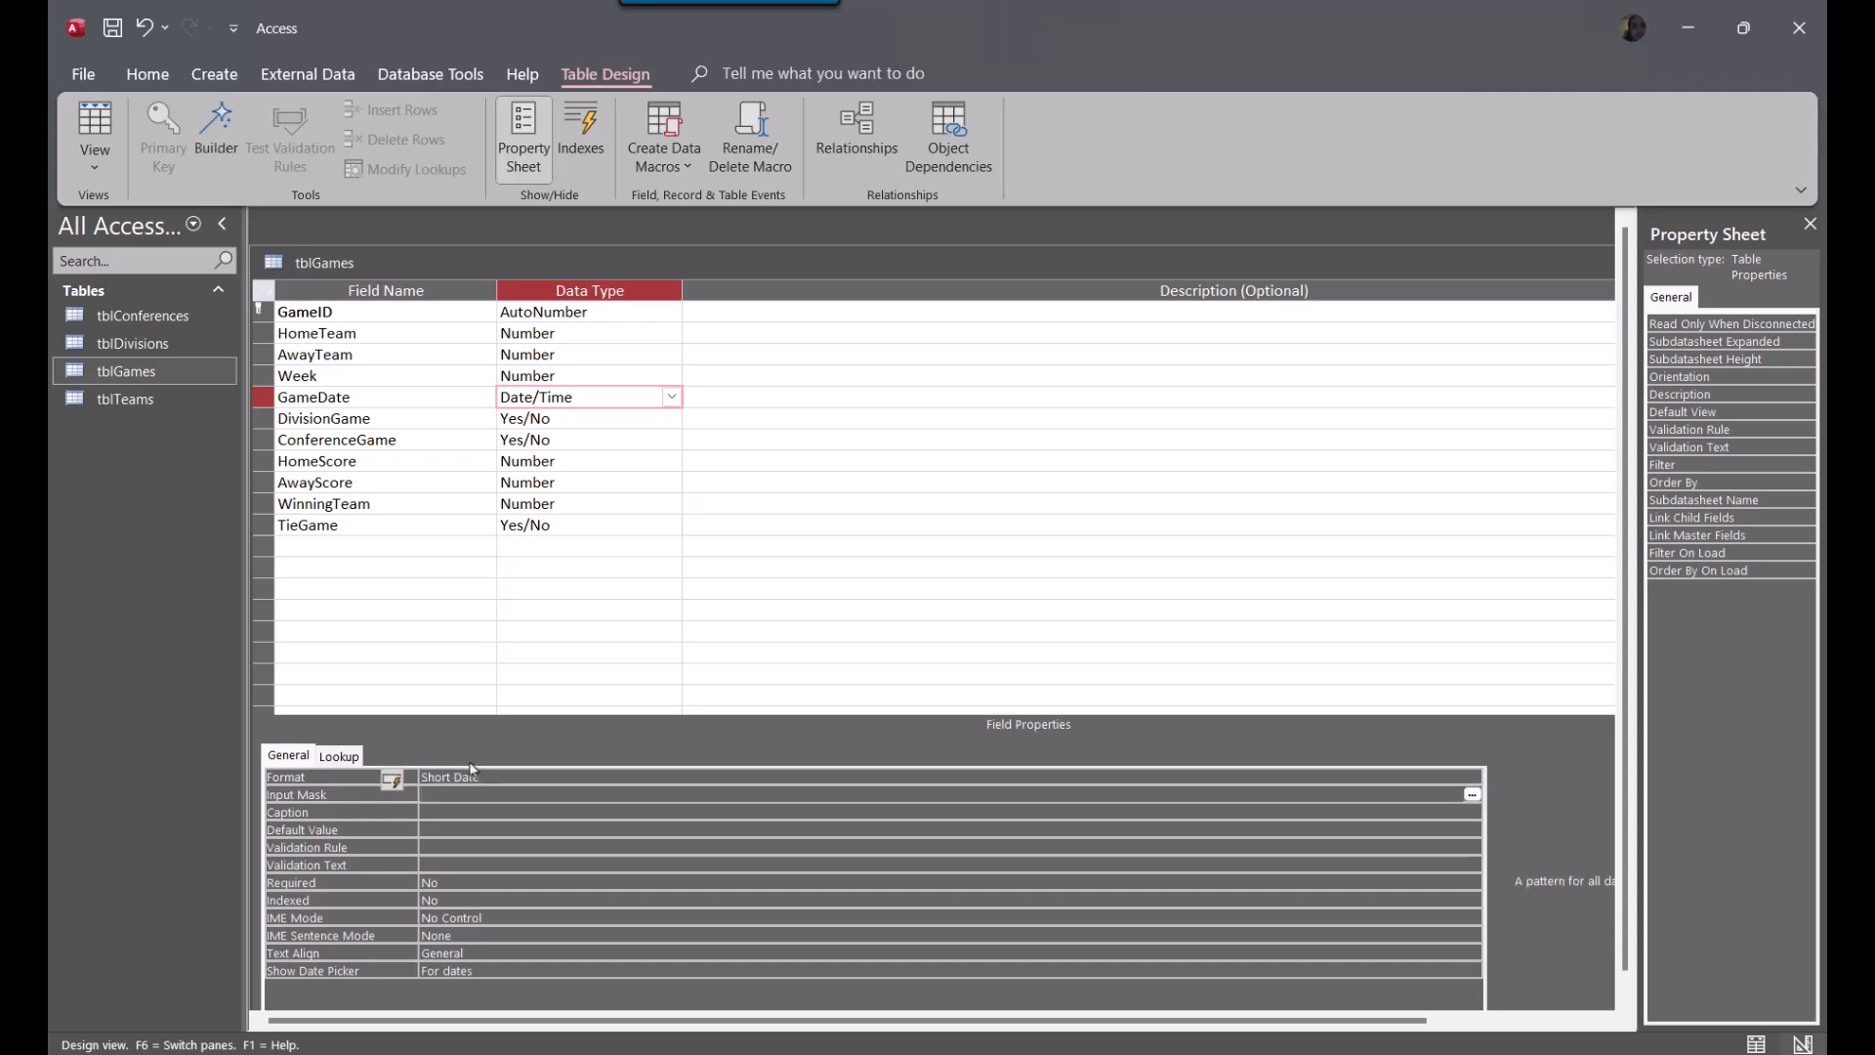
Check the HomeScore and TieGame field properties, and save the tblGames design while switching to Datasheet View
click(577, 461)
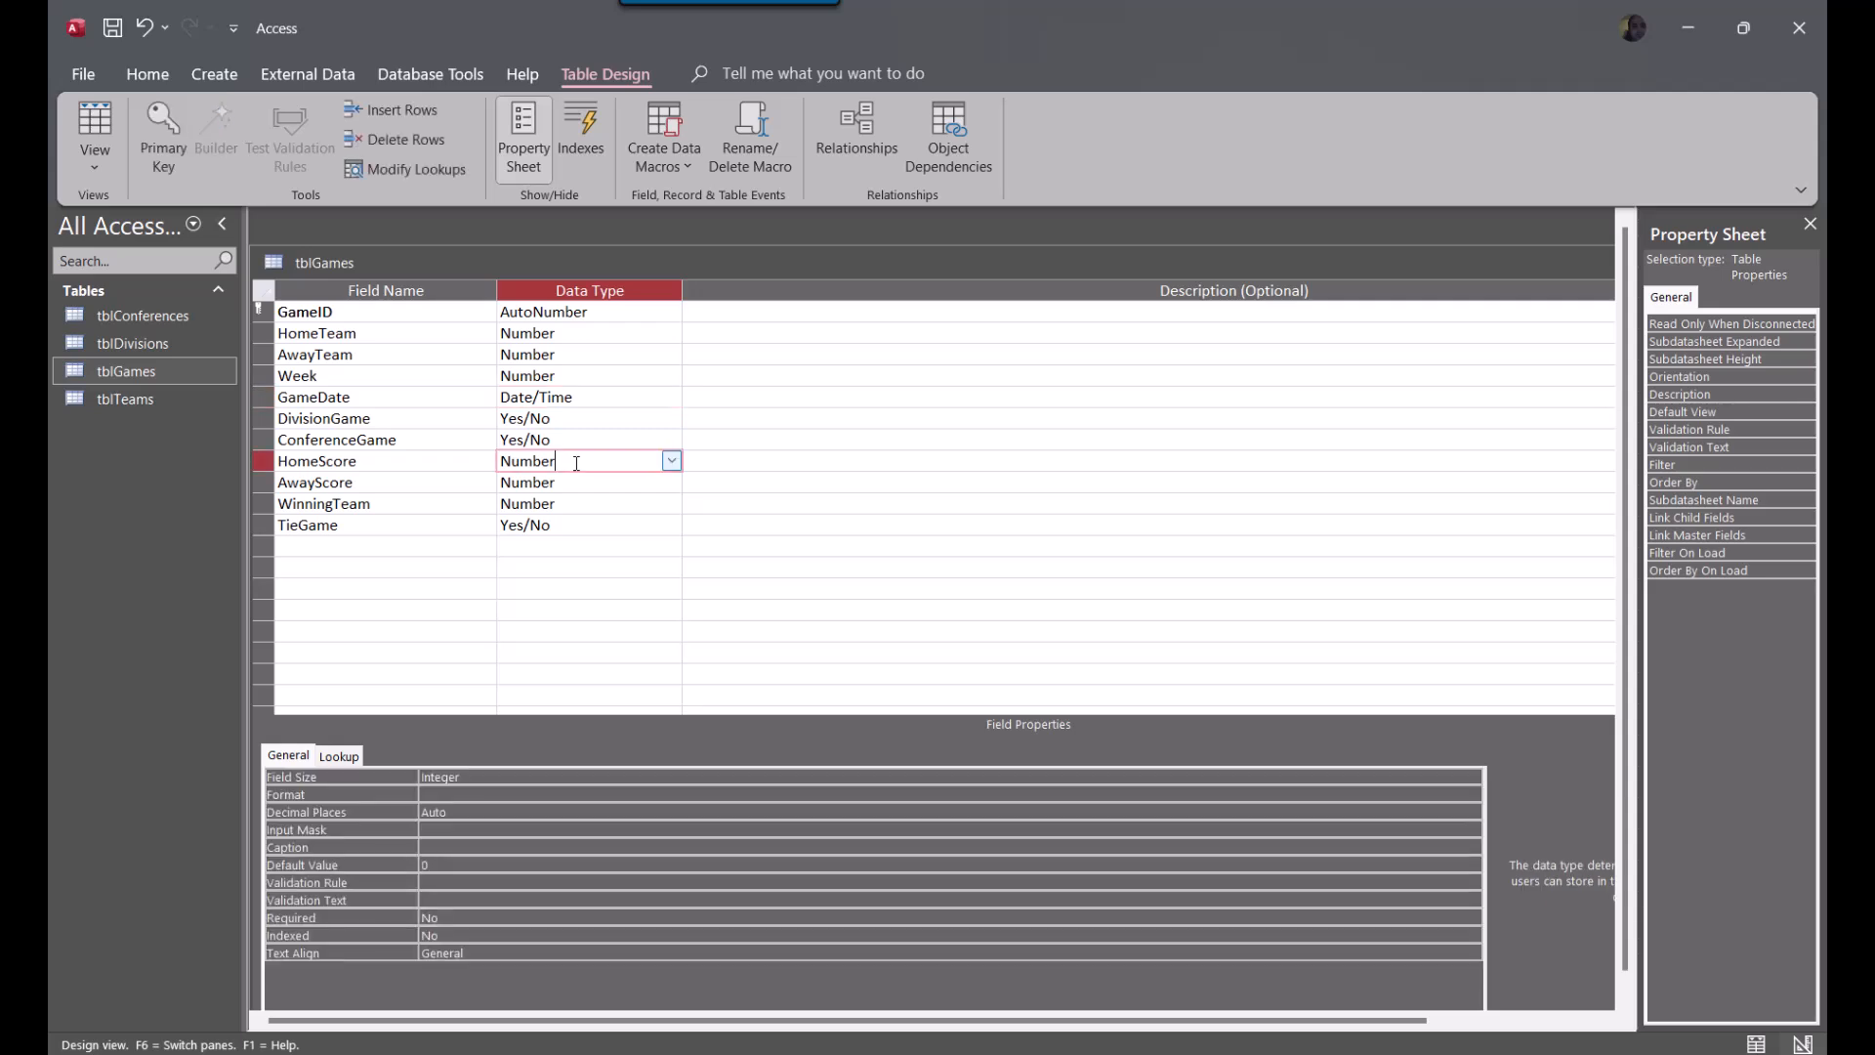
click(541, 525)
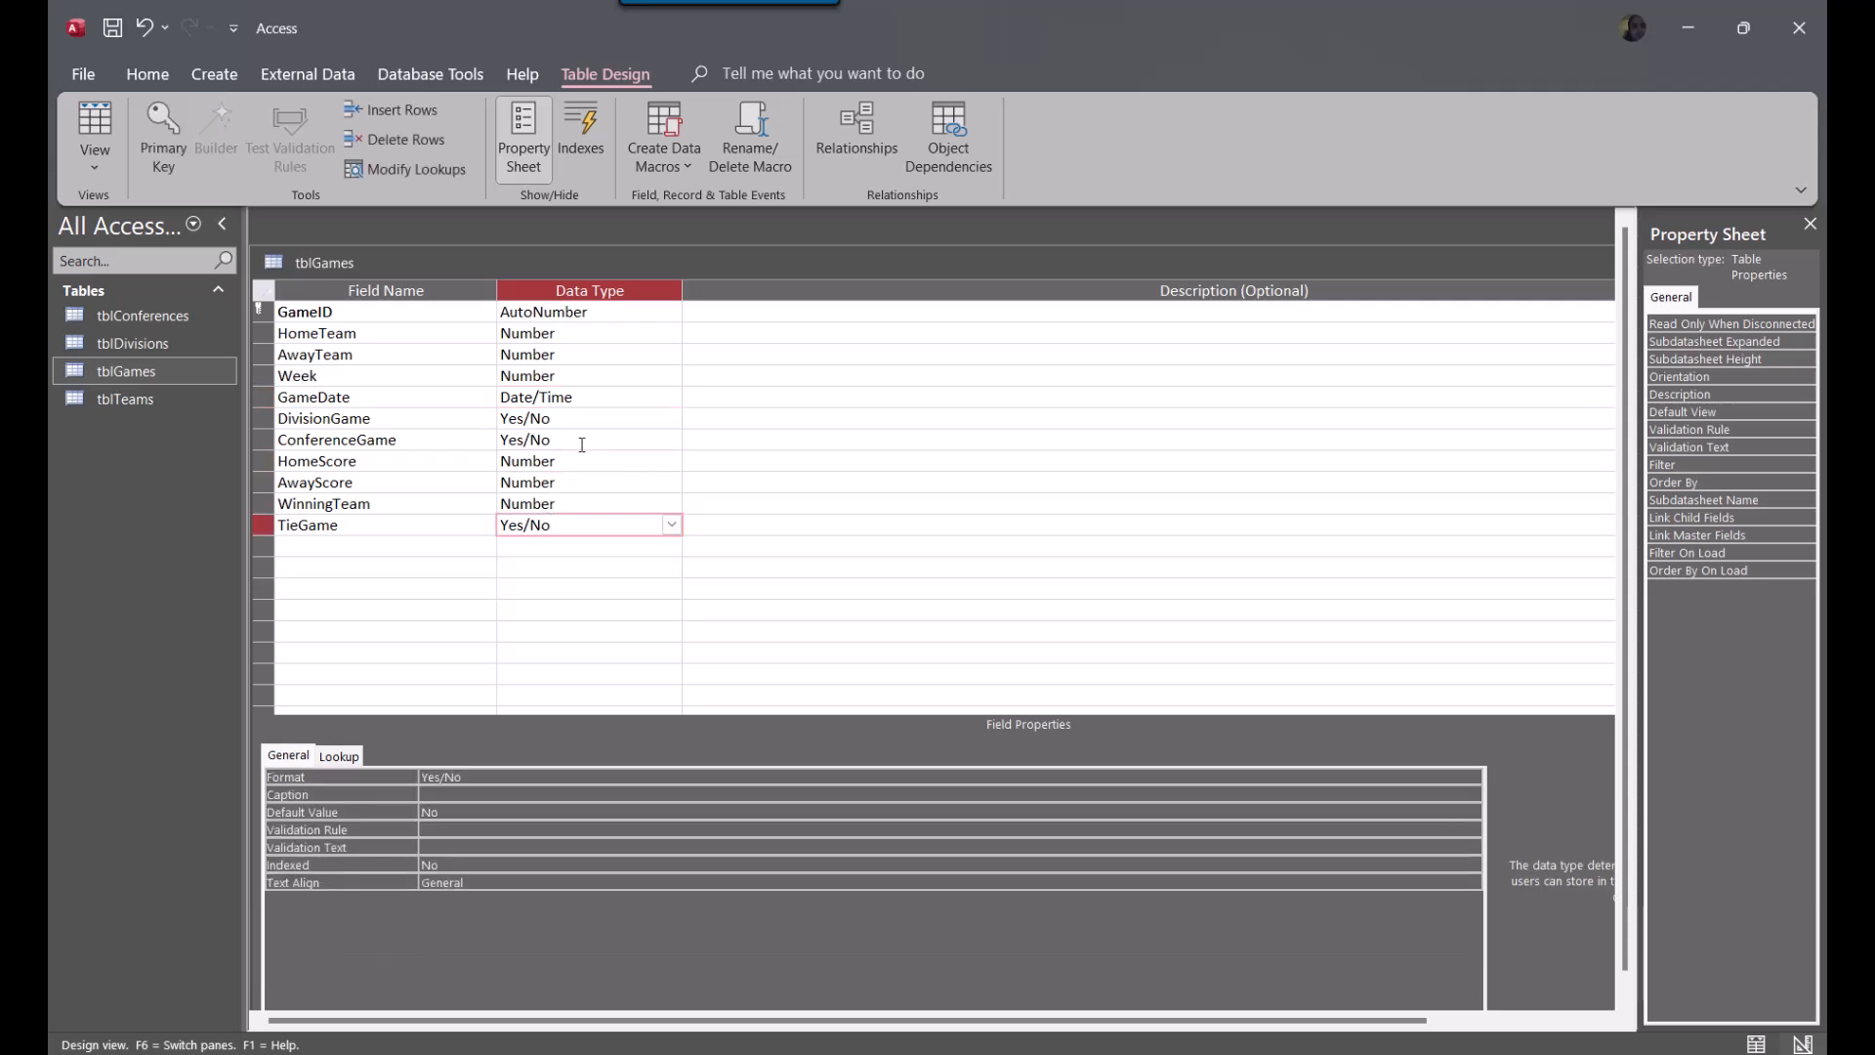
click(94, 125)
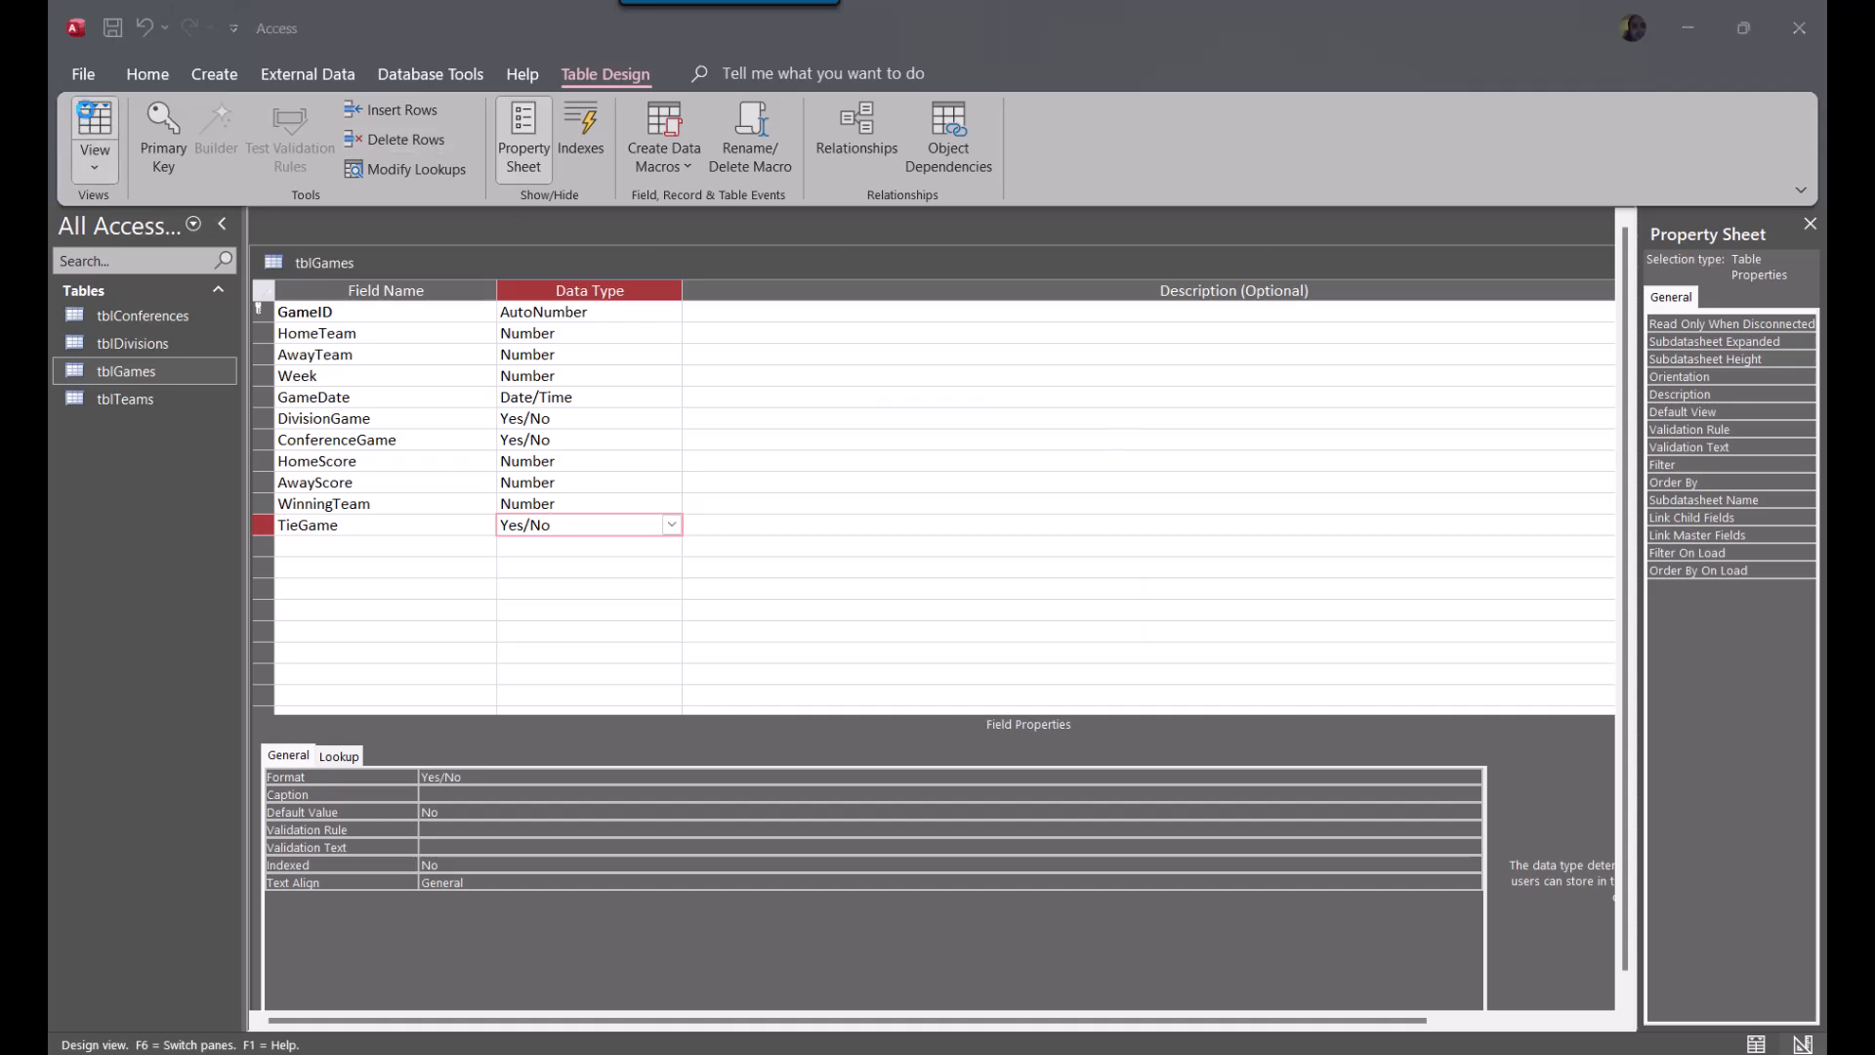
click(996, 602)
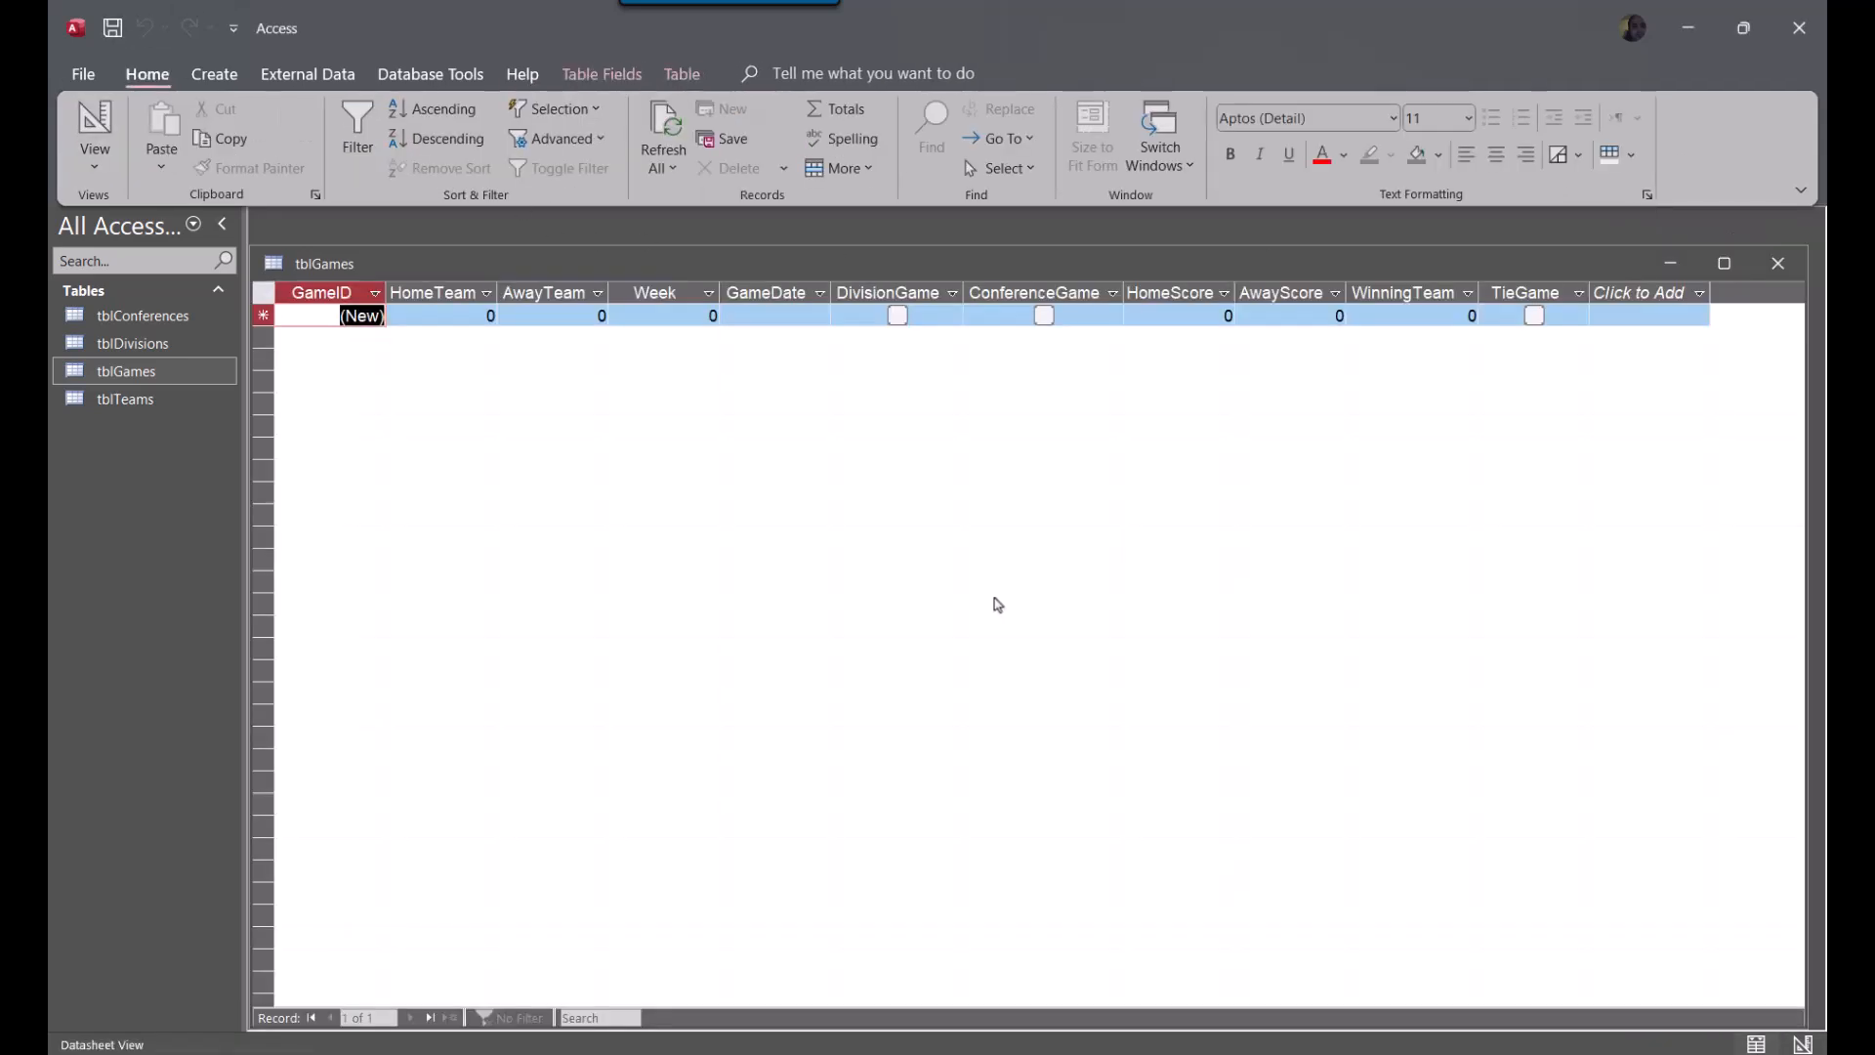
click(441, 311)
drag(441, 311, 570, 338)
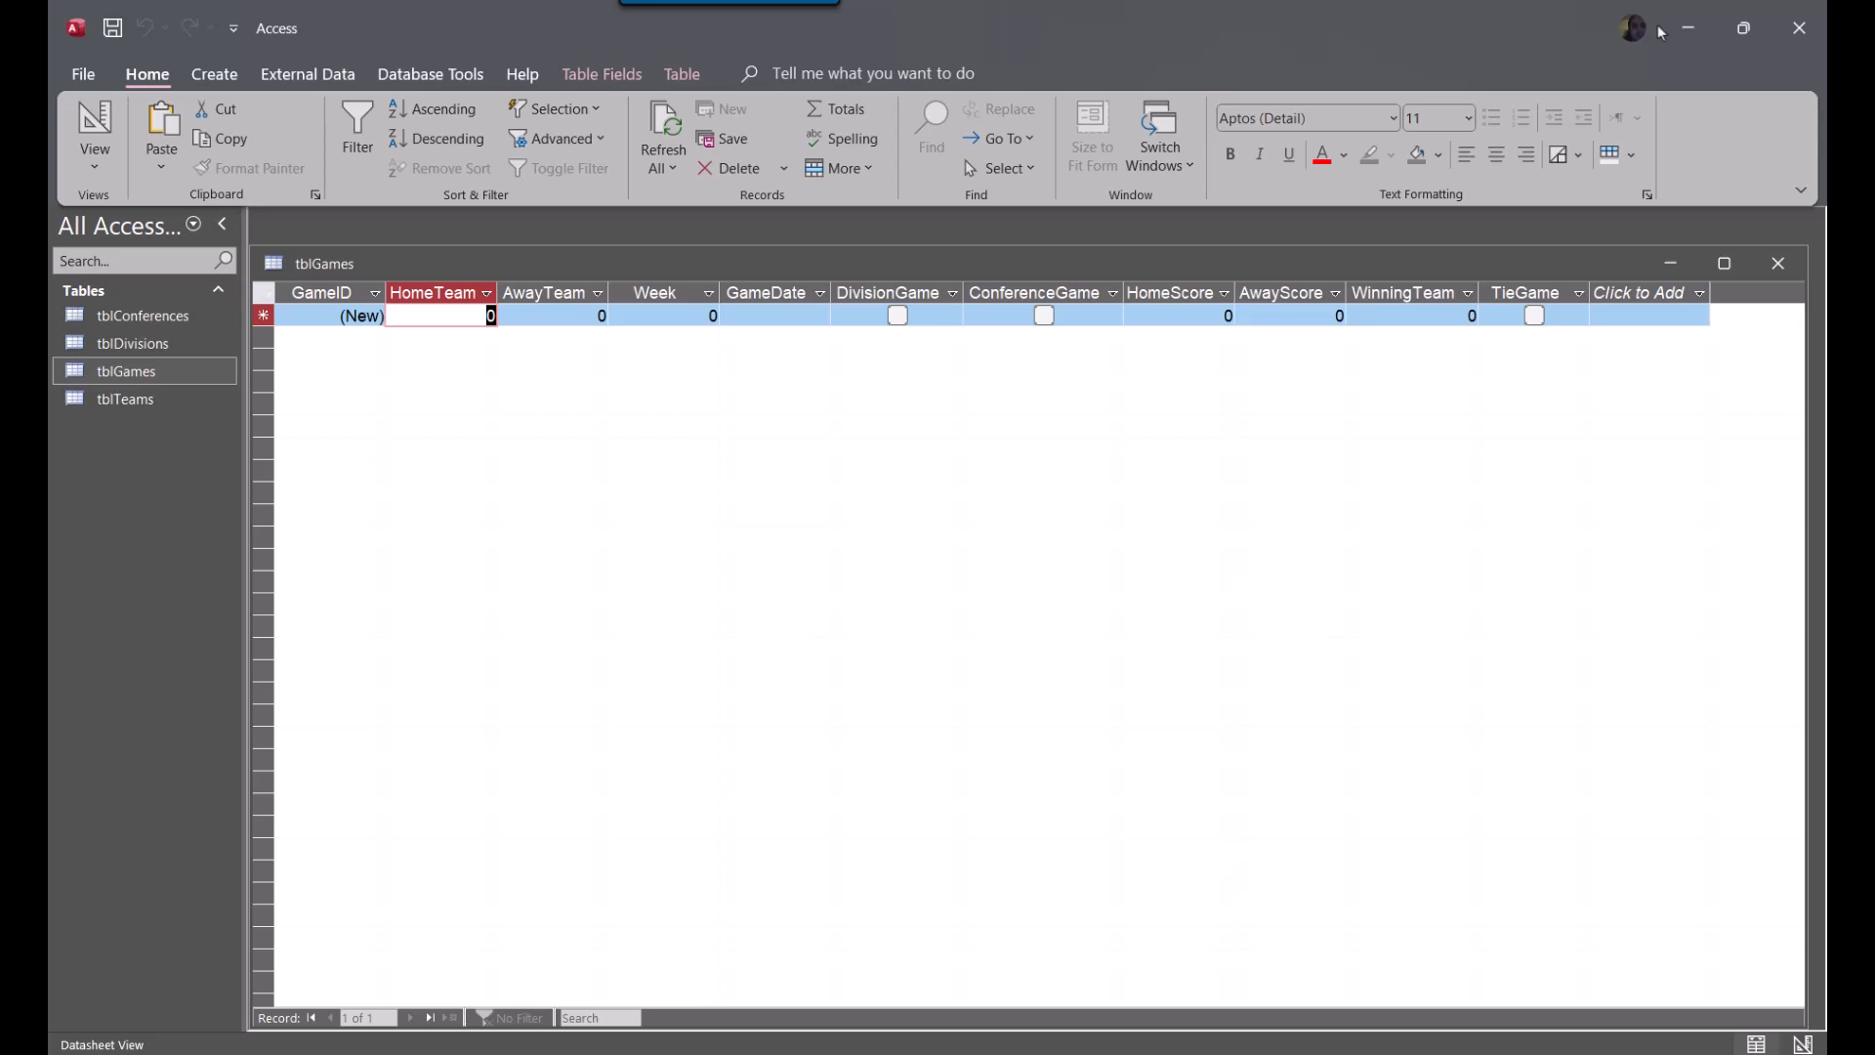
Close tblGames and create a new query in Design View based on tblGames and tblTeams
click(1806, 276)
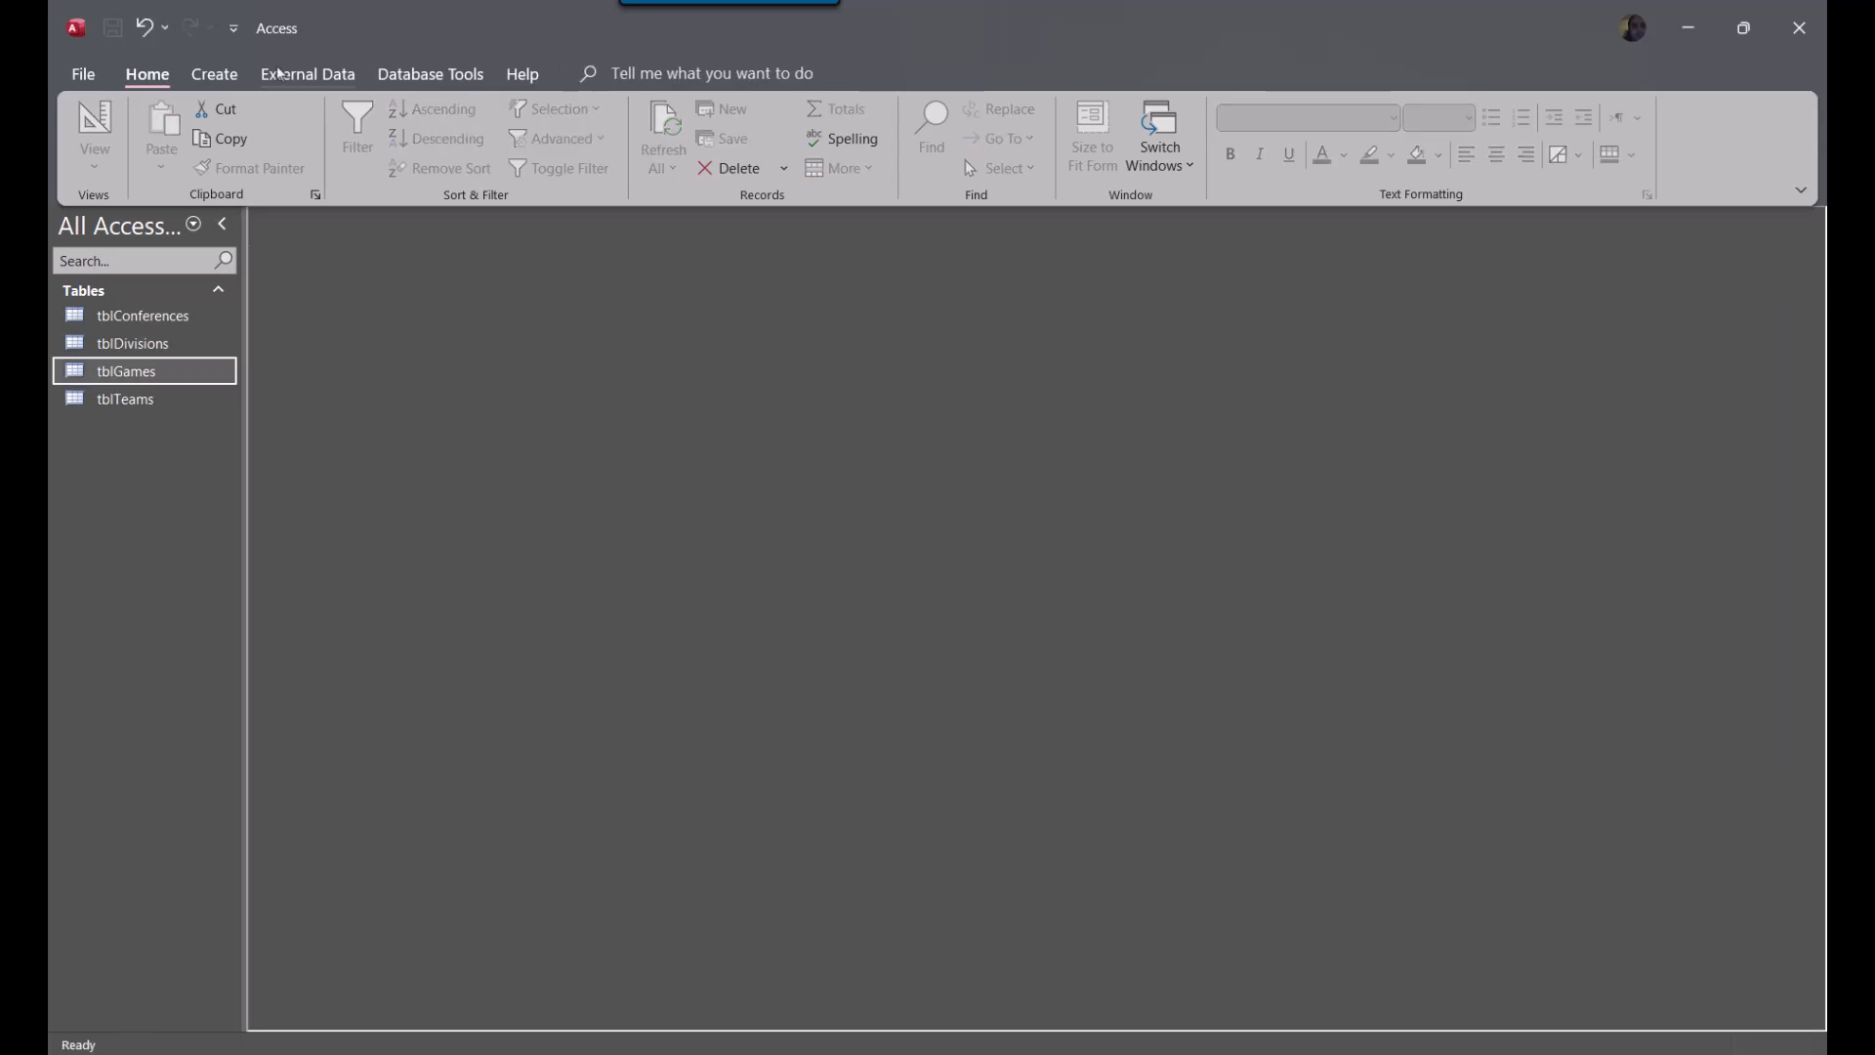
click(237, 76)
click(283, 75)
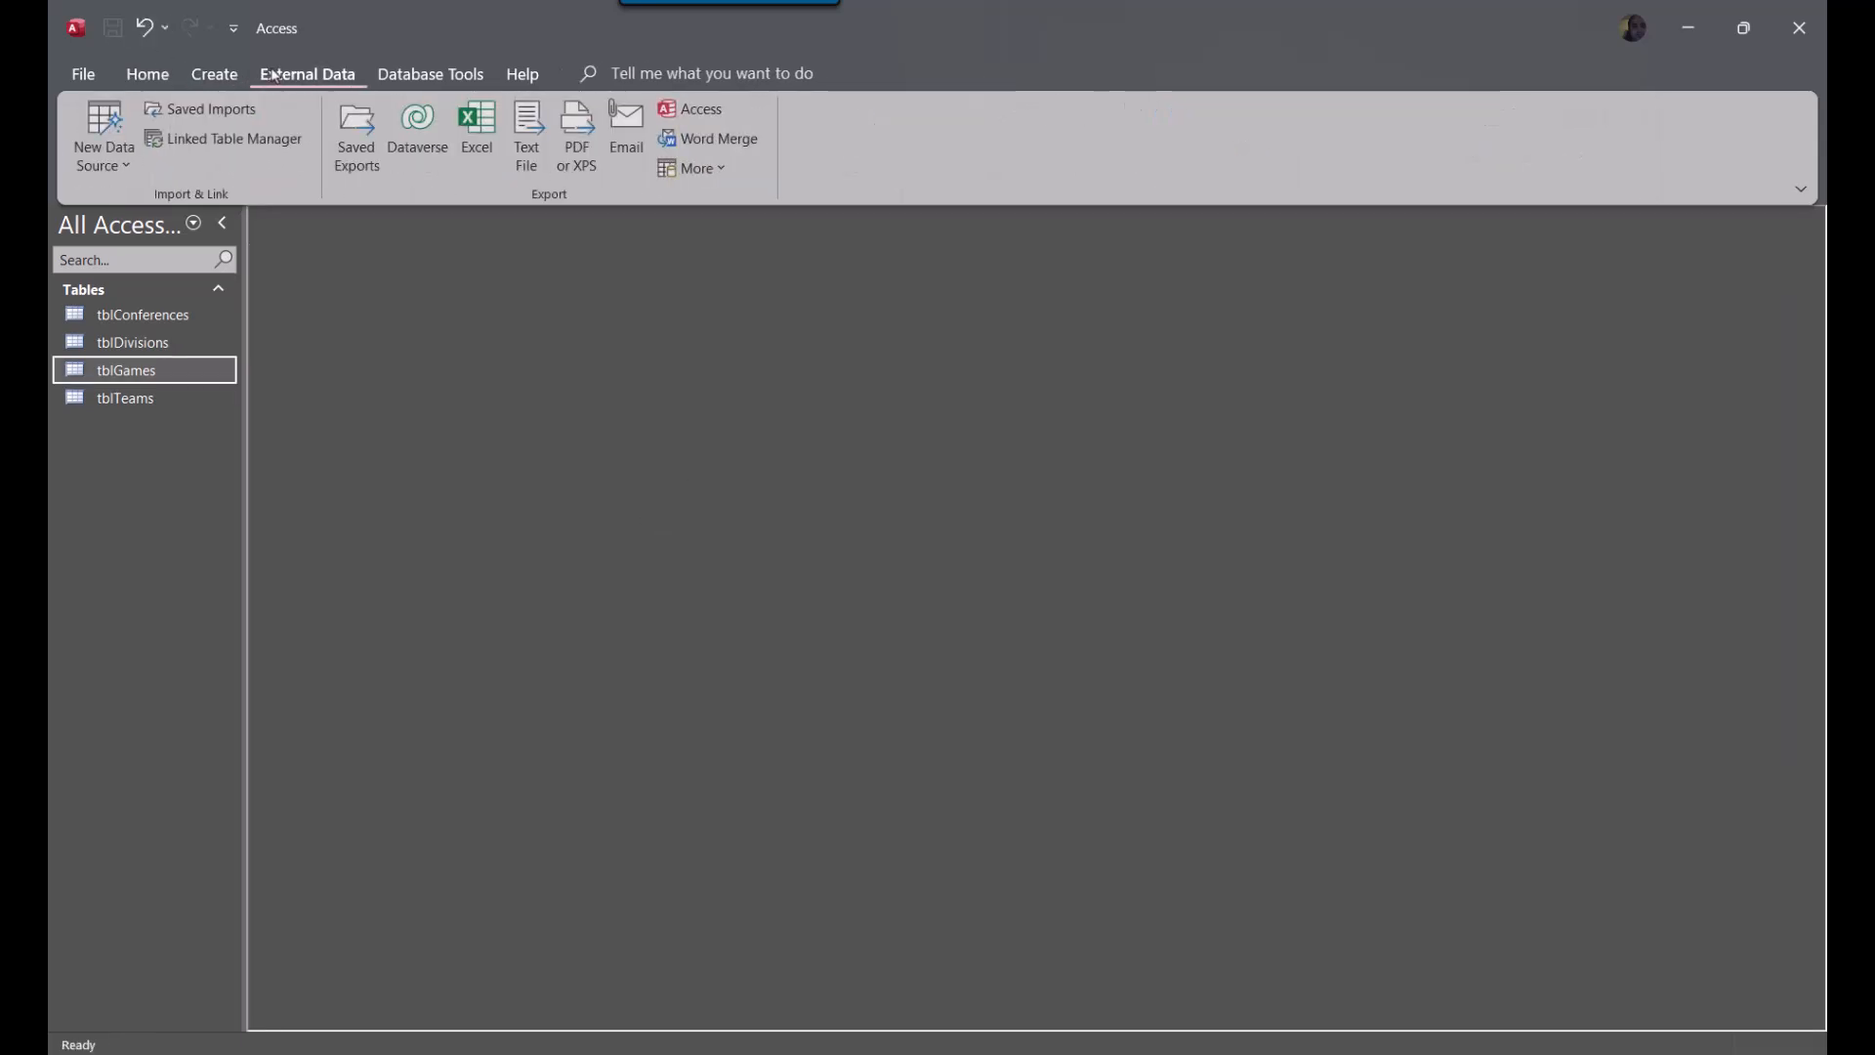
click(210, 75)
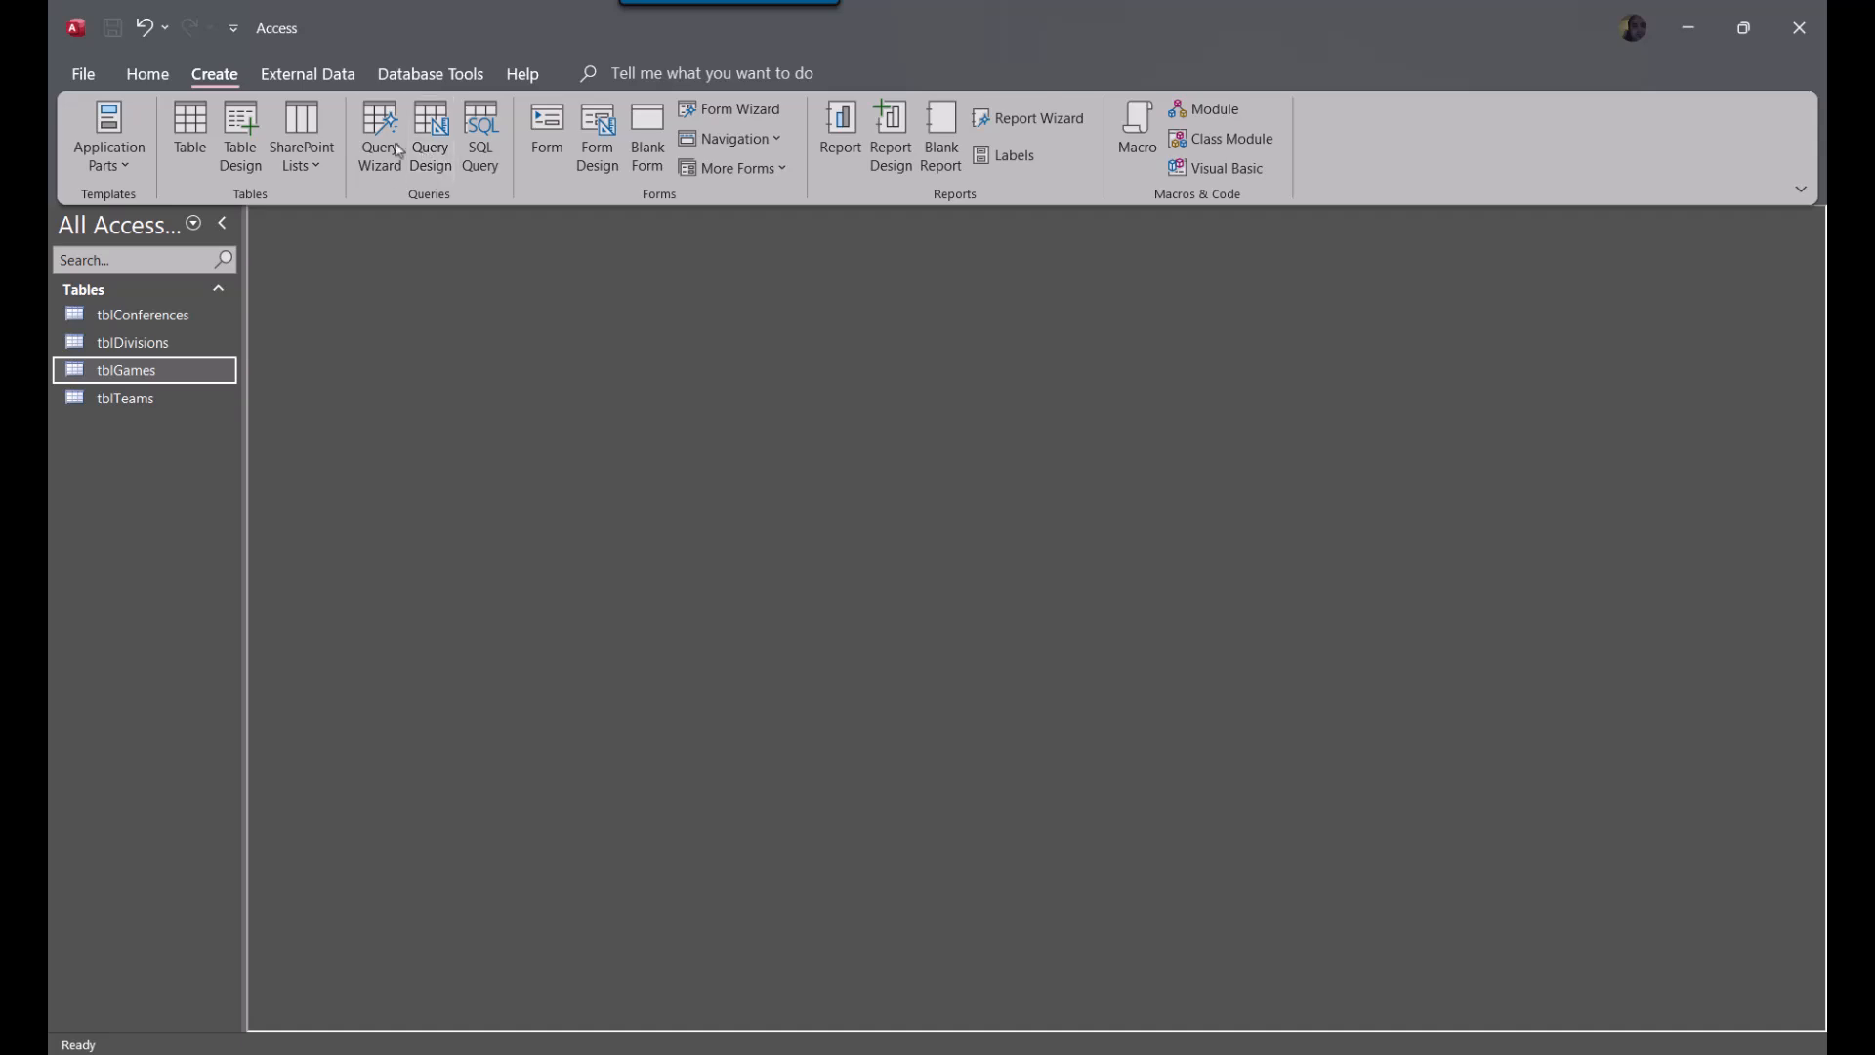
click(430, 137)
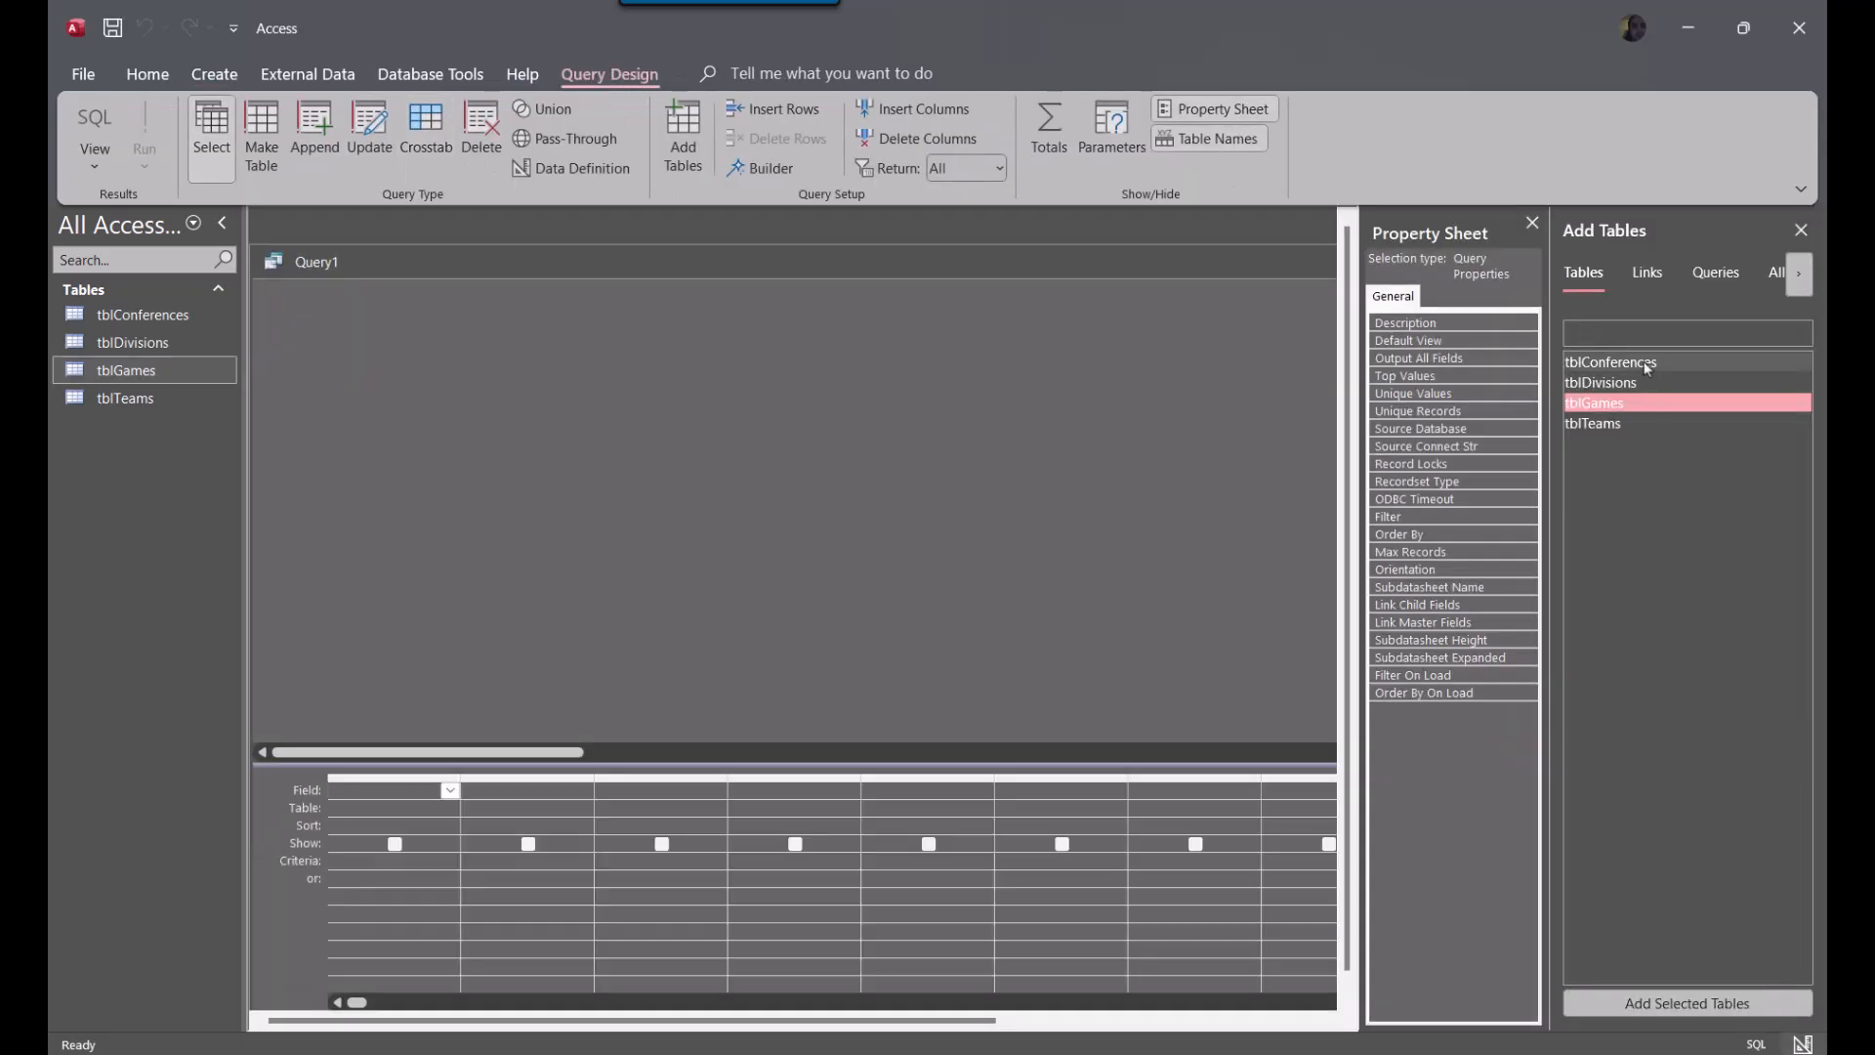
double_click(1625, 407)
double_click(1595, 423)
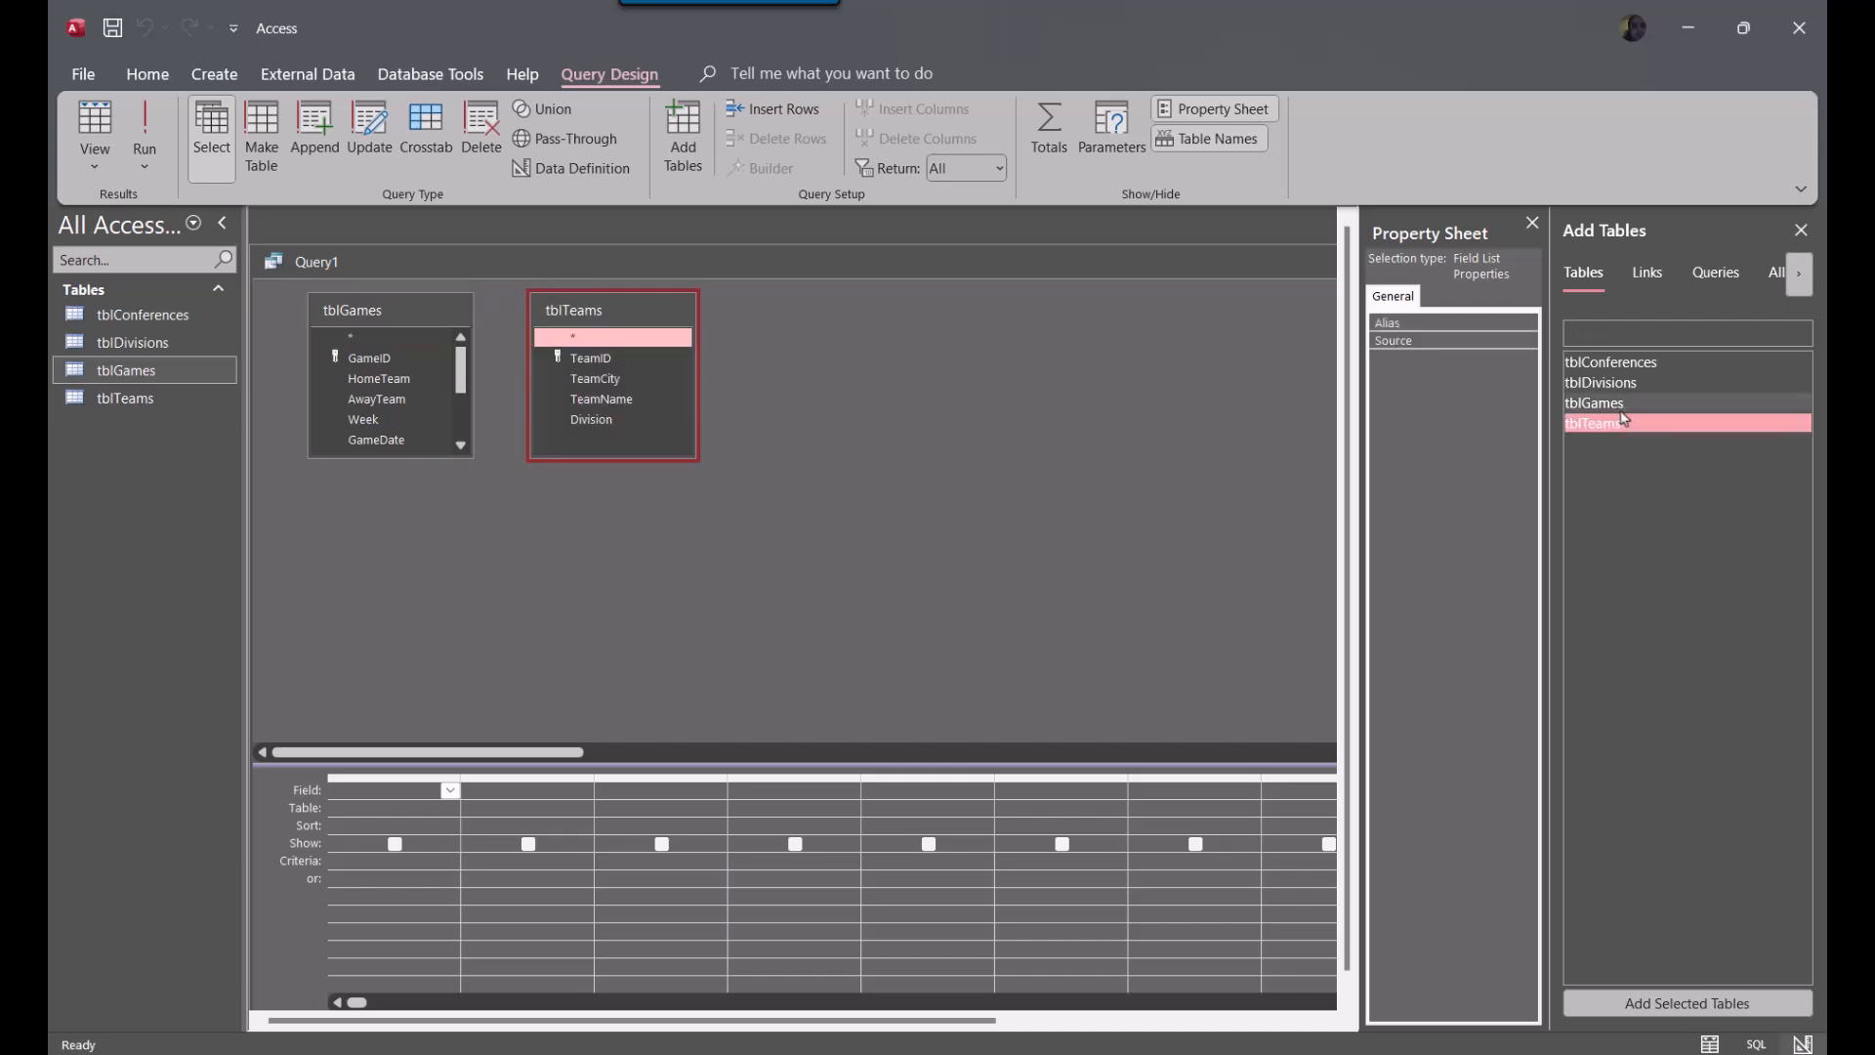
Arrange tblGames beside tblTeams with free space before them, and lengthen the tblGames field list to show every field
drag(639, 318, 985, 350)
drag(415, 322, 743, 343)
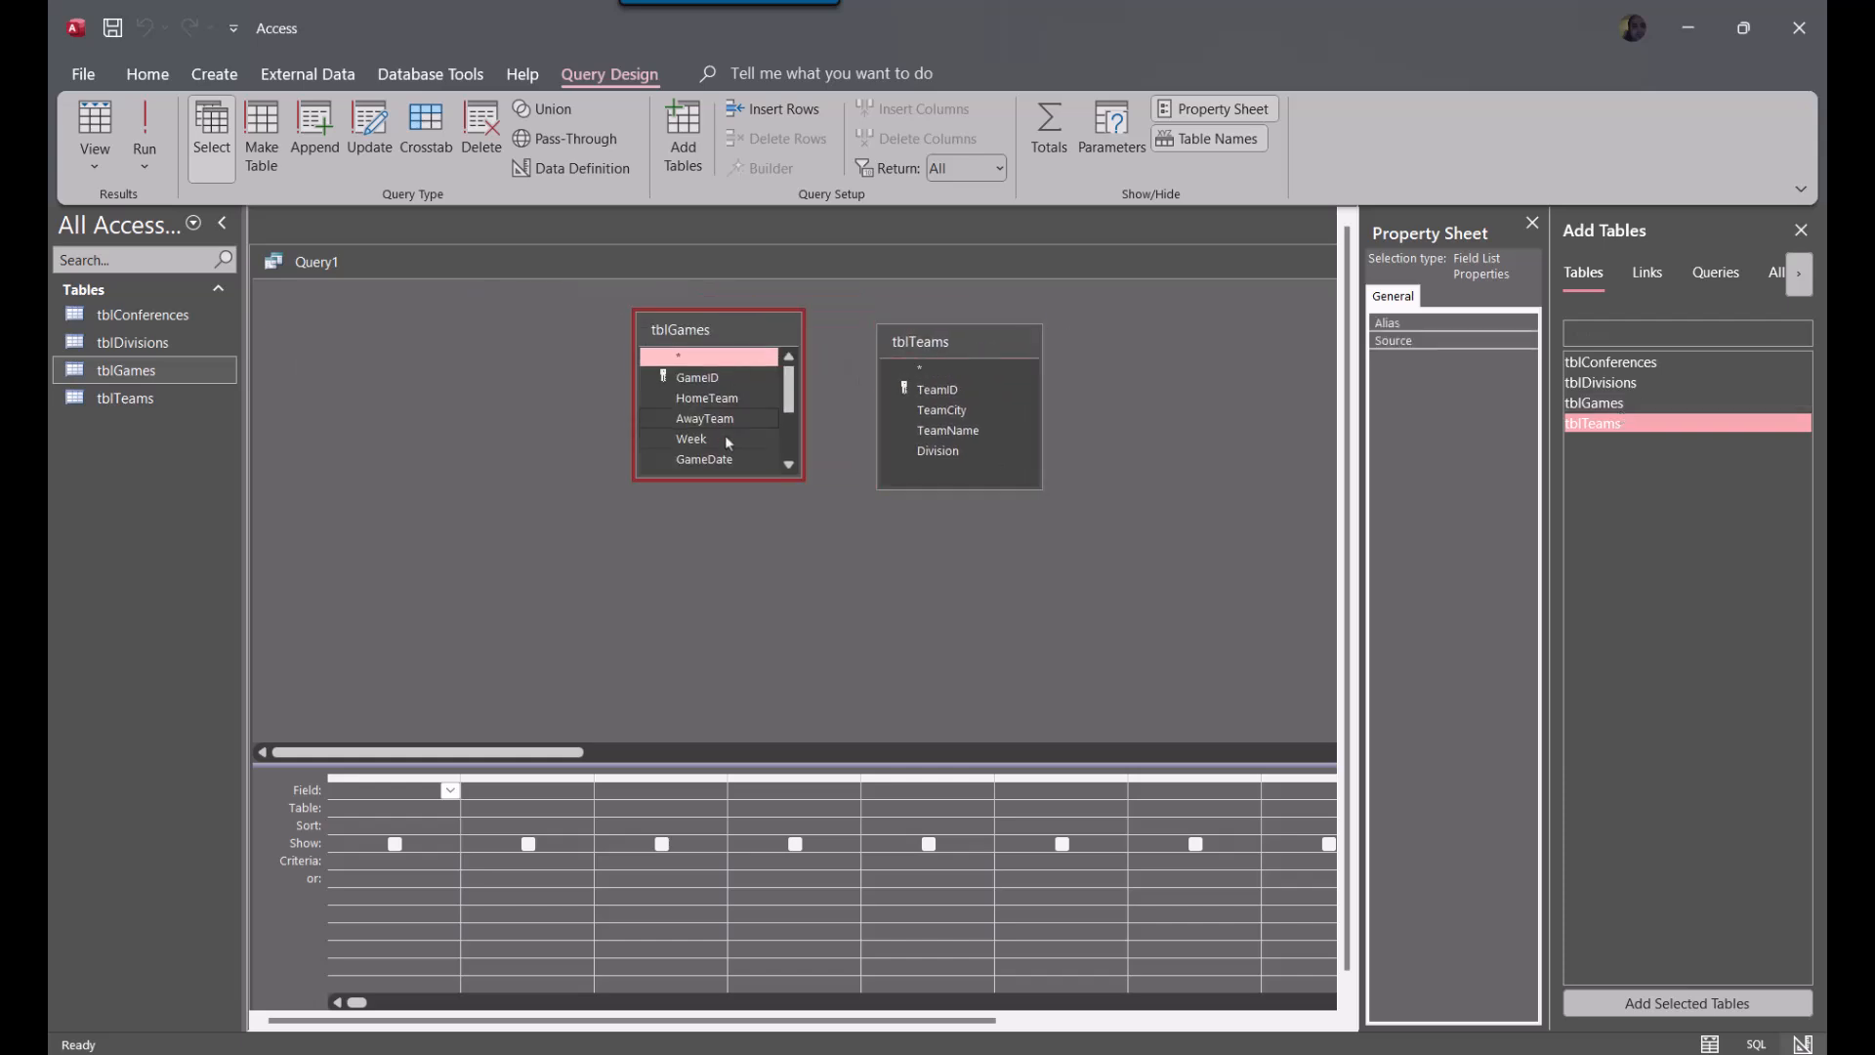
drag(713, 479, 714, 603)
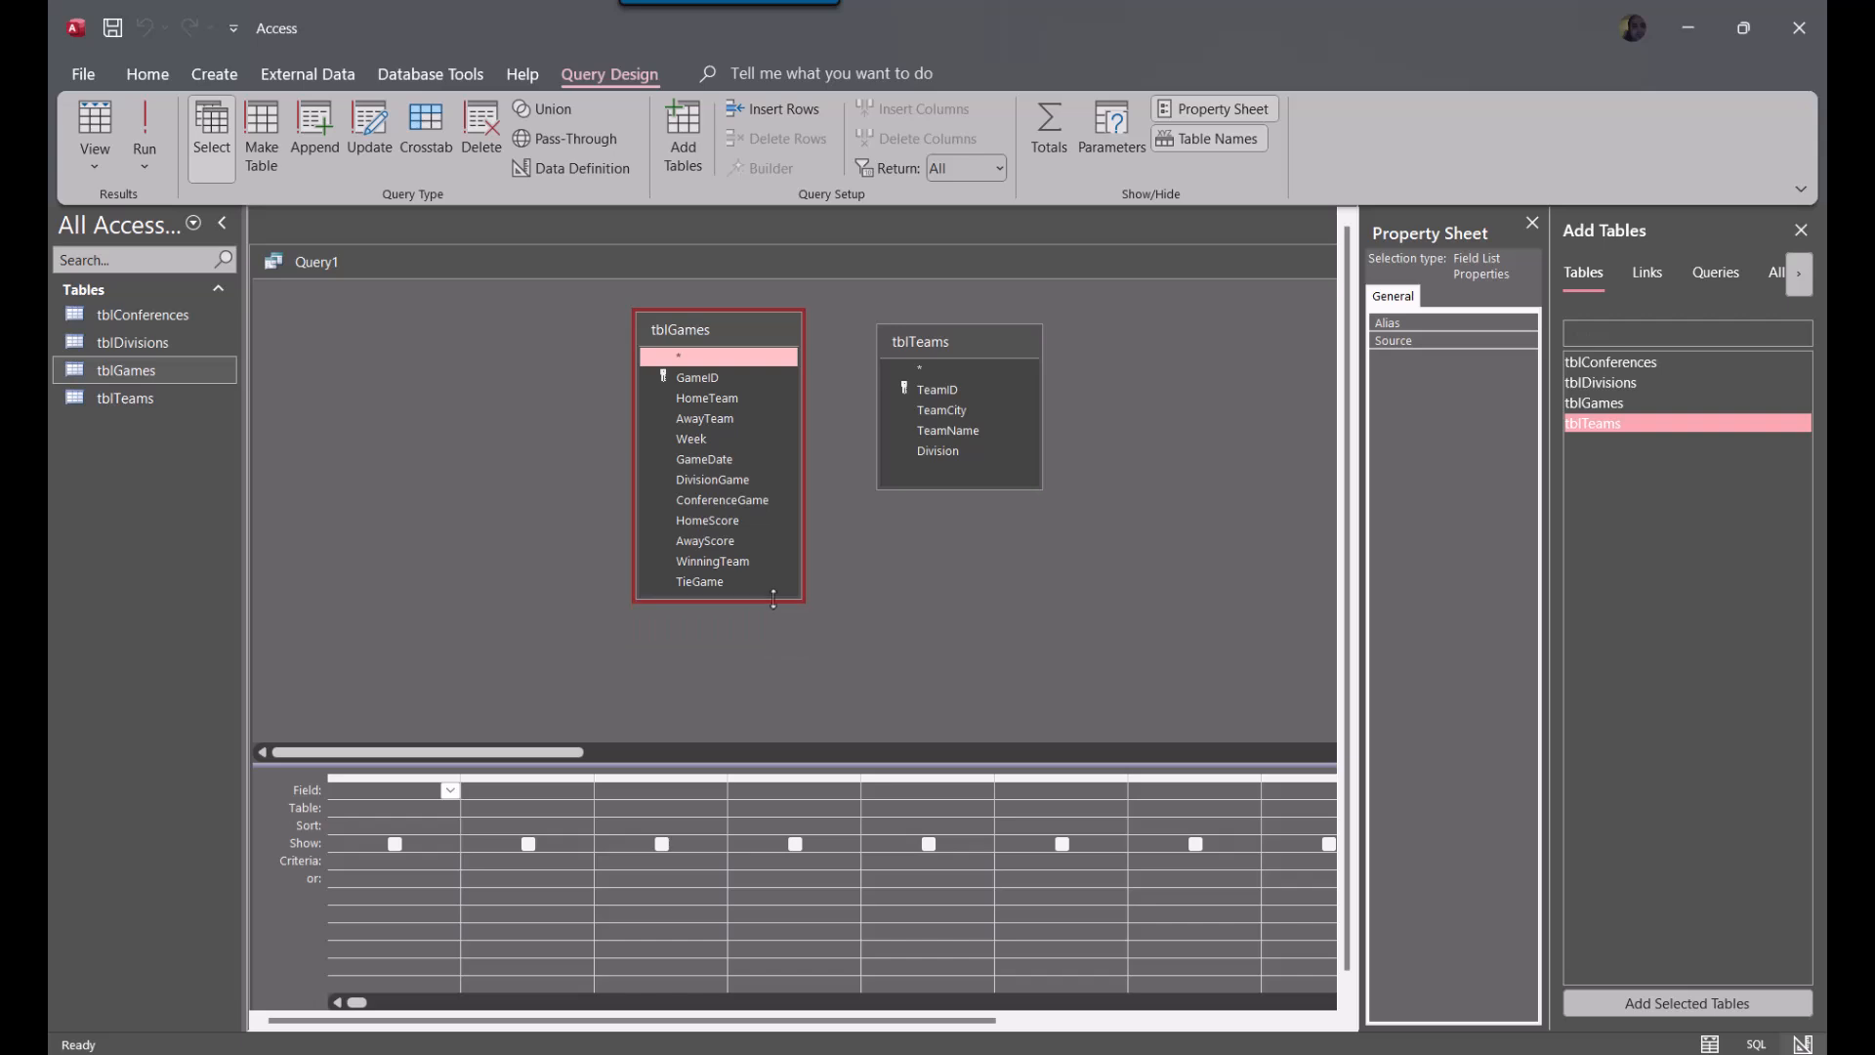
mouse_move(952, 352)
mouse_down()
mouse_move(925, 330)
mouse_move(942, 342)
mouse_up()
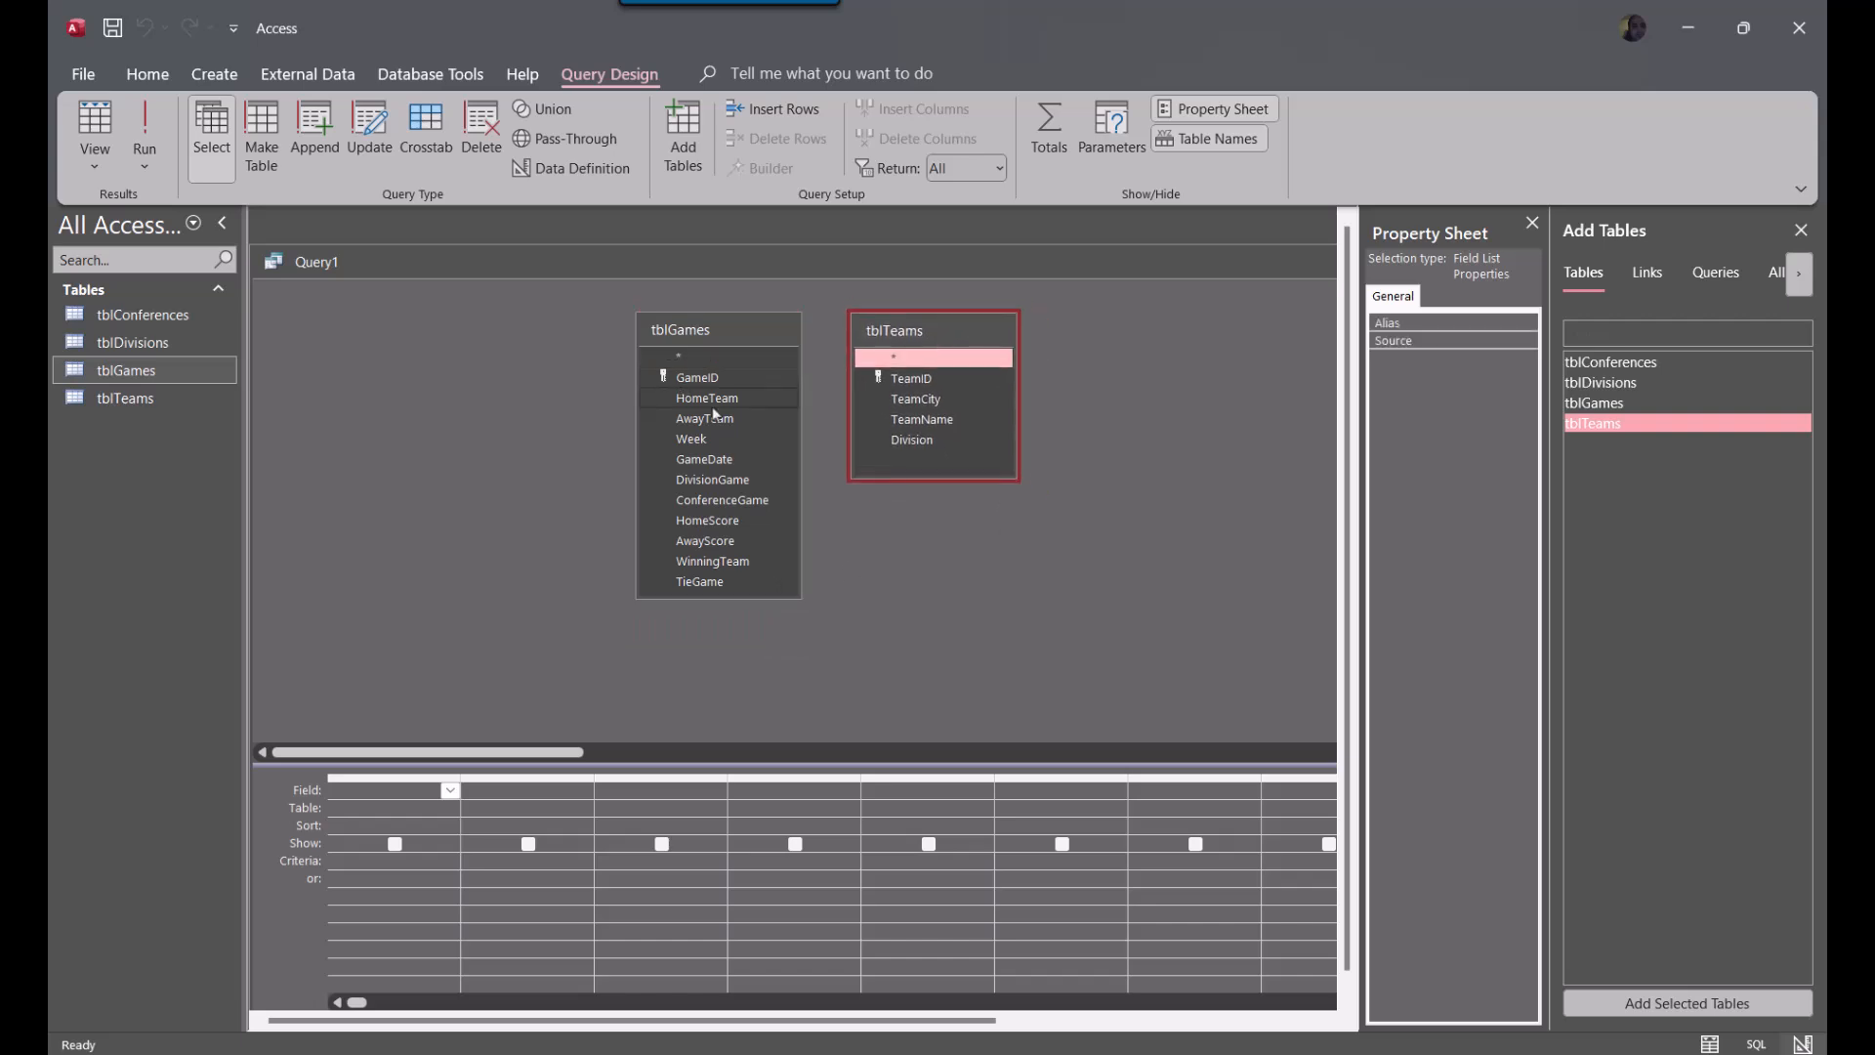
click(890, 378)
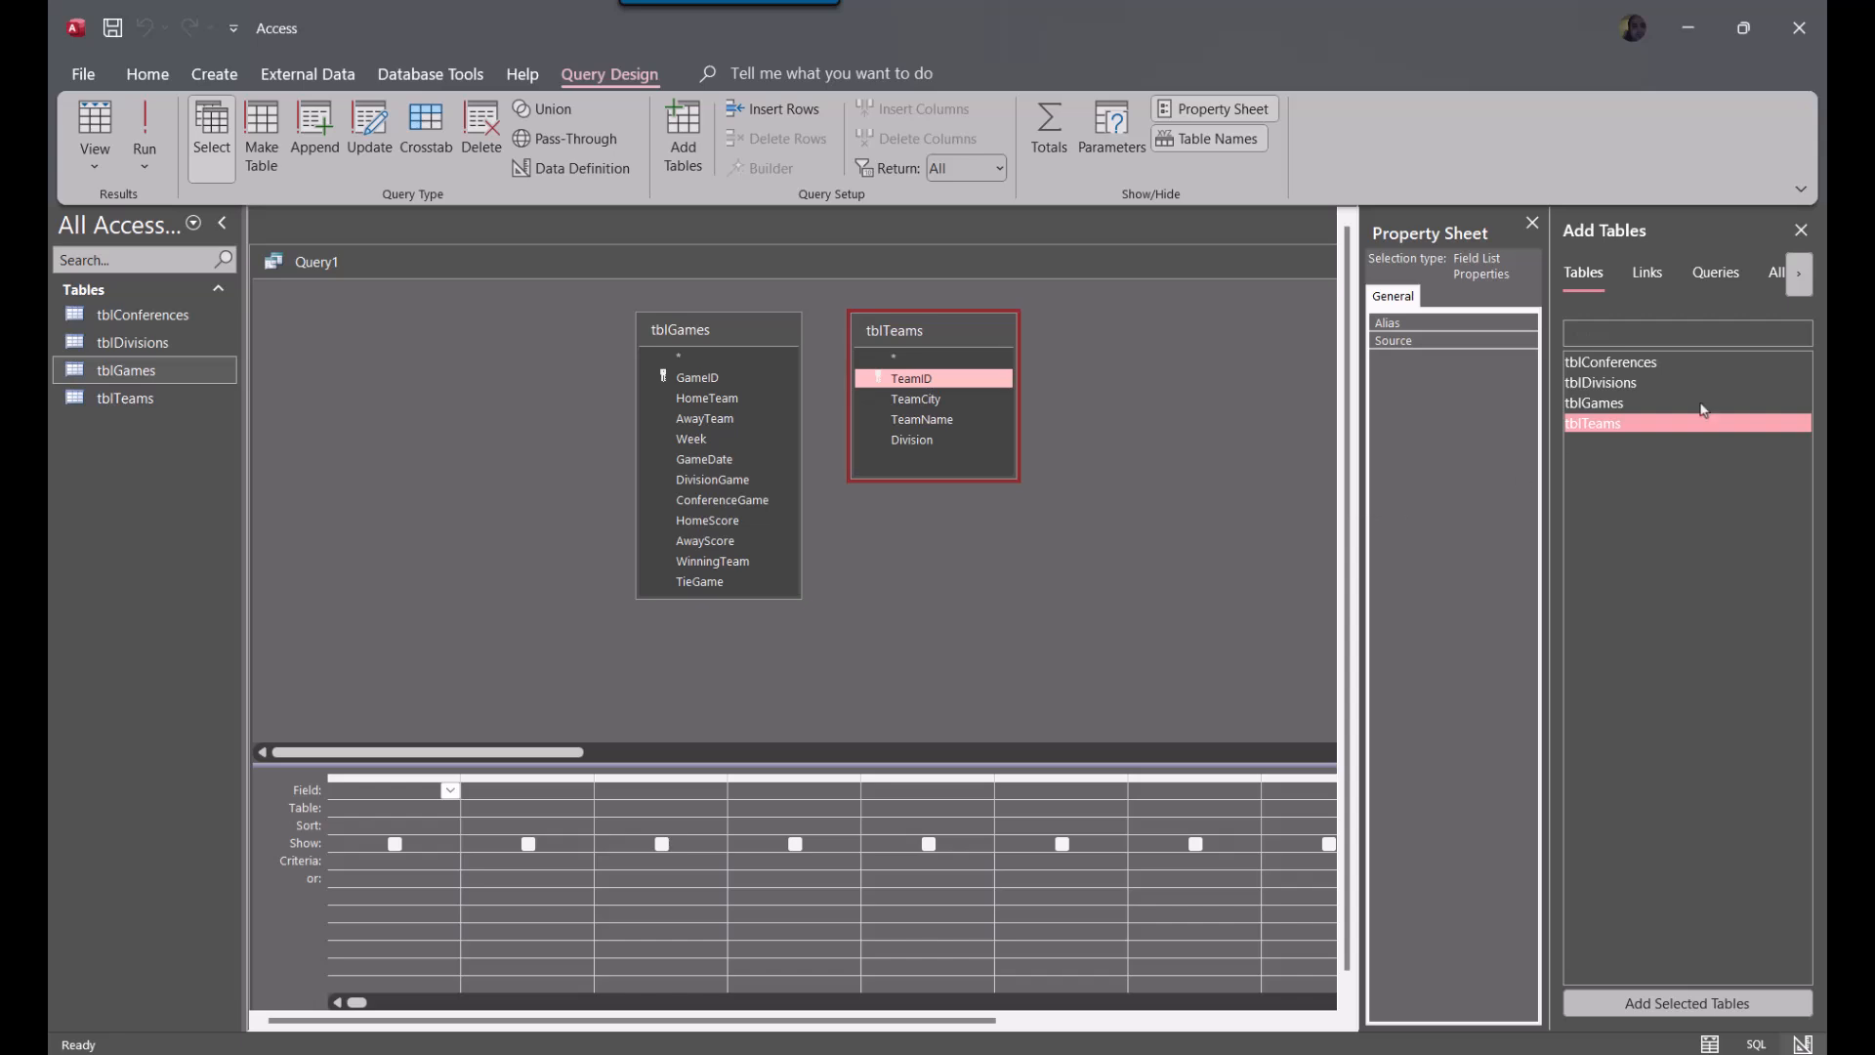
Add a second copy of tblTeams on the free side of tblGames and set its alias to HomeTeam
drag(1664, 403, 407, 356)
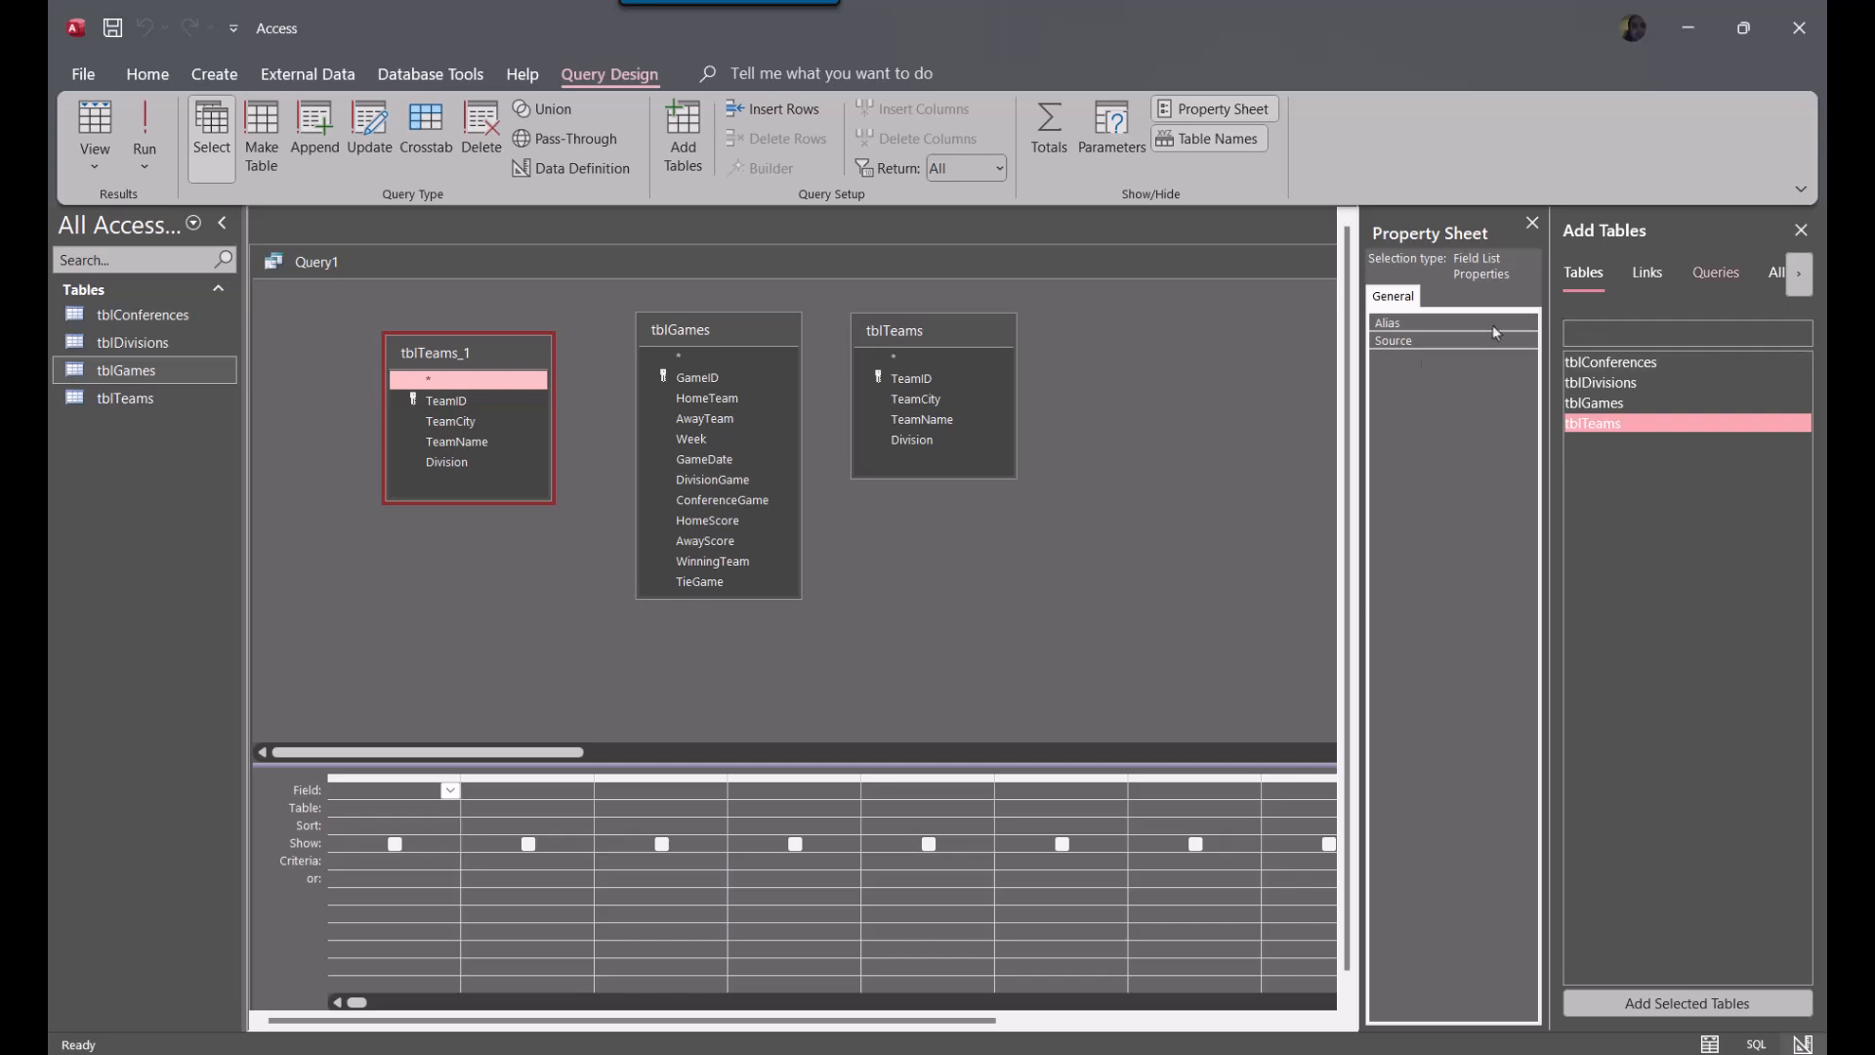
drag(1358, 412, 1086, 449)
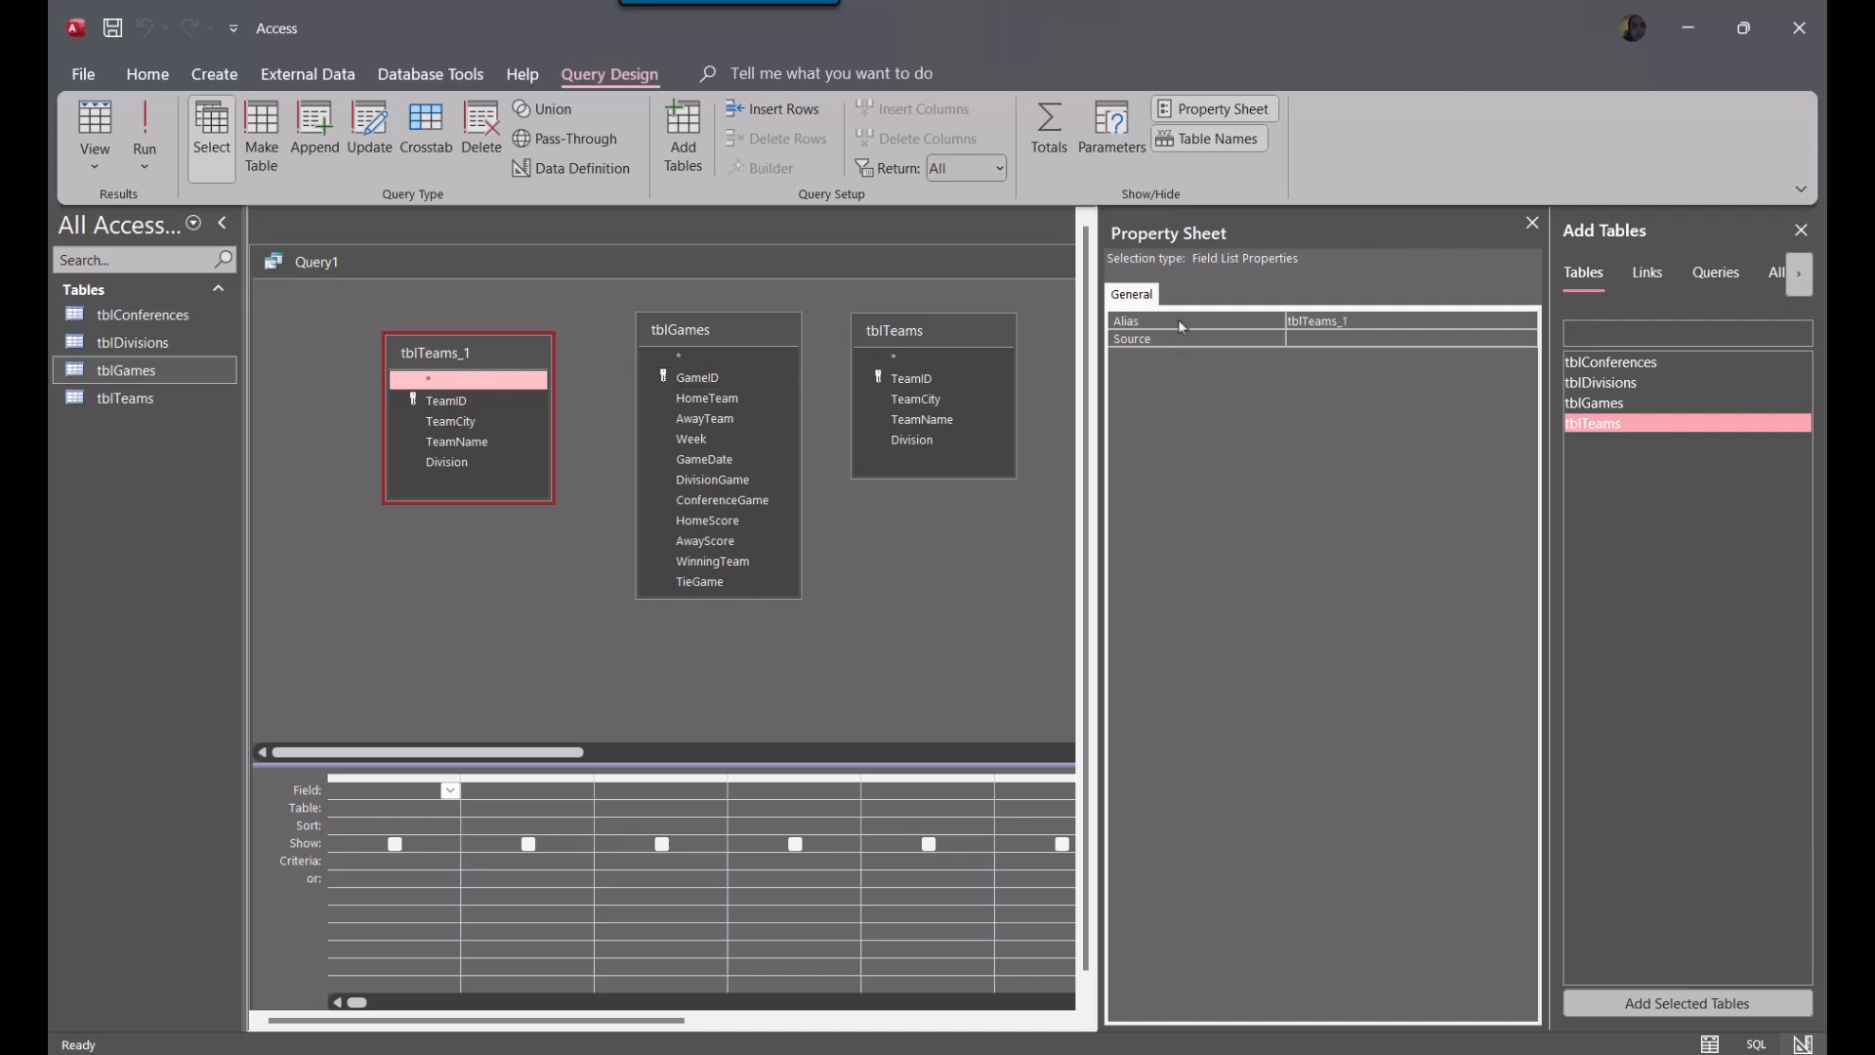
click(1379, 323)
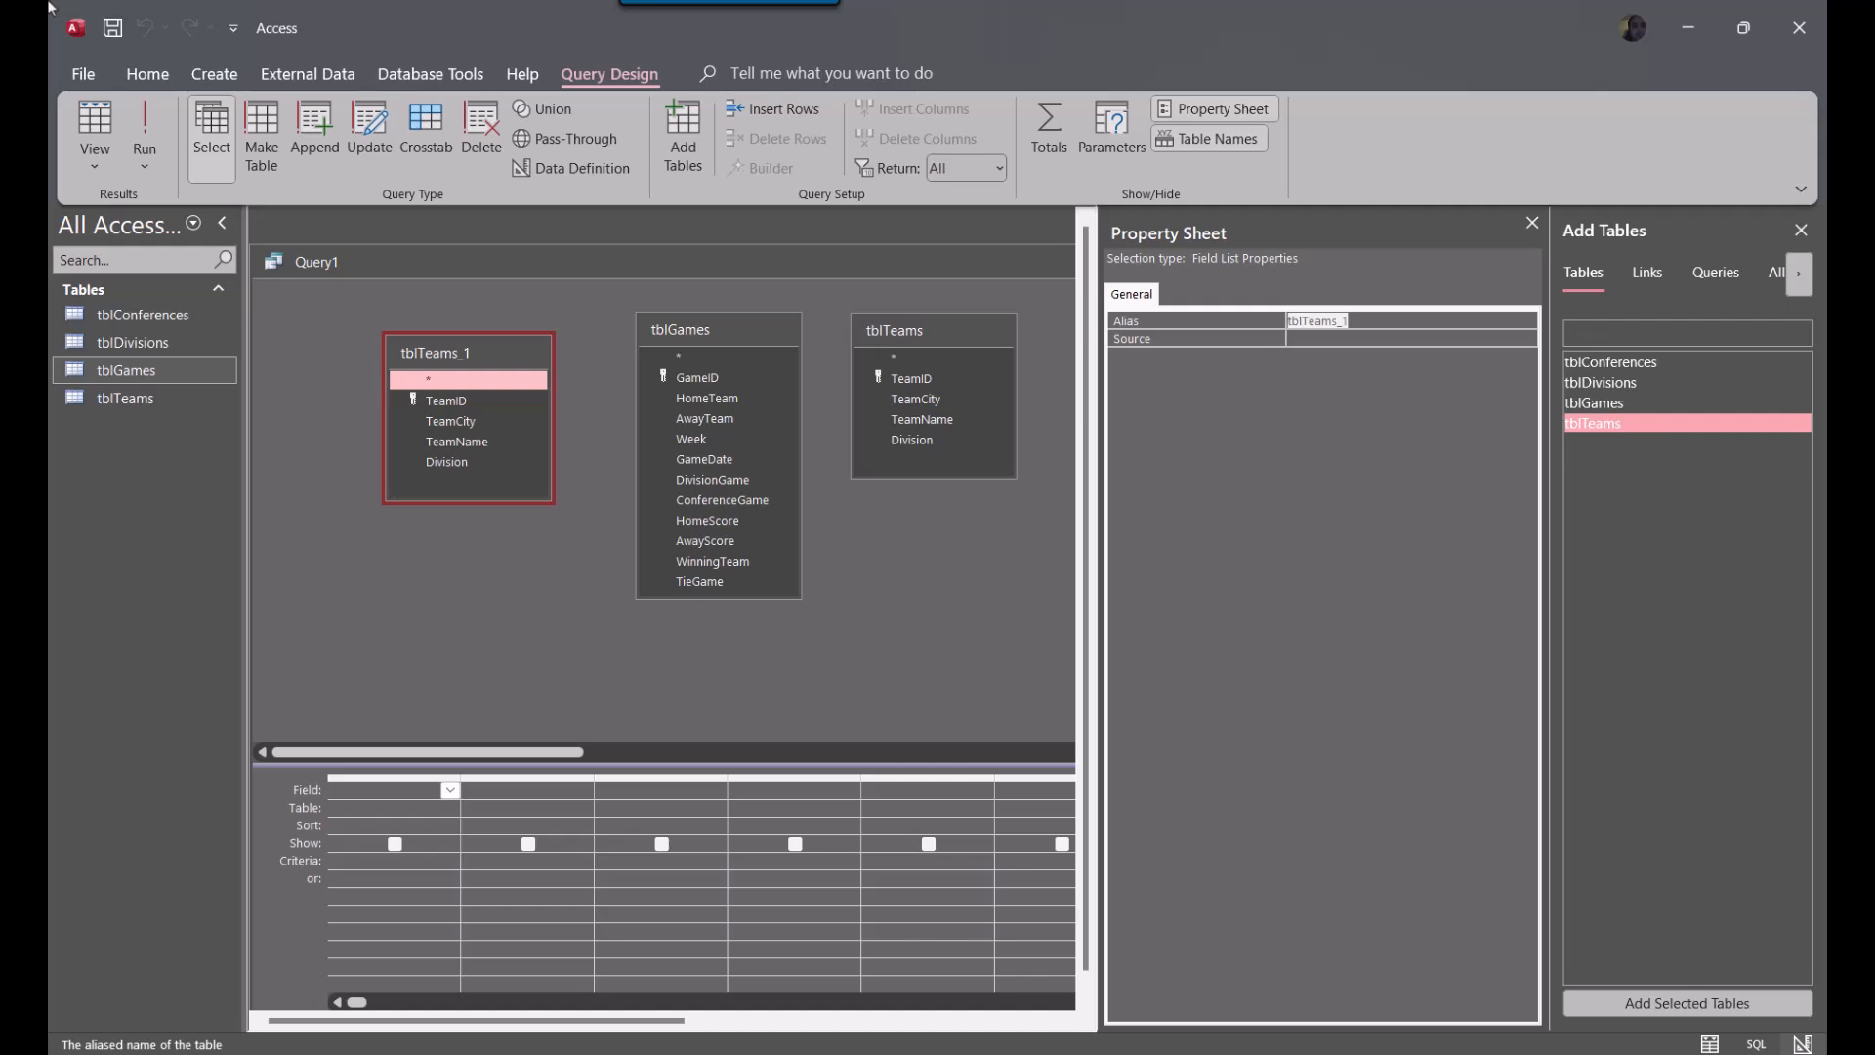
text(HomeTeam)
key(Return)
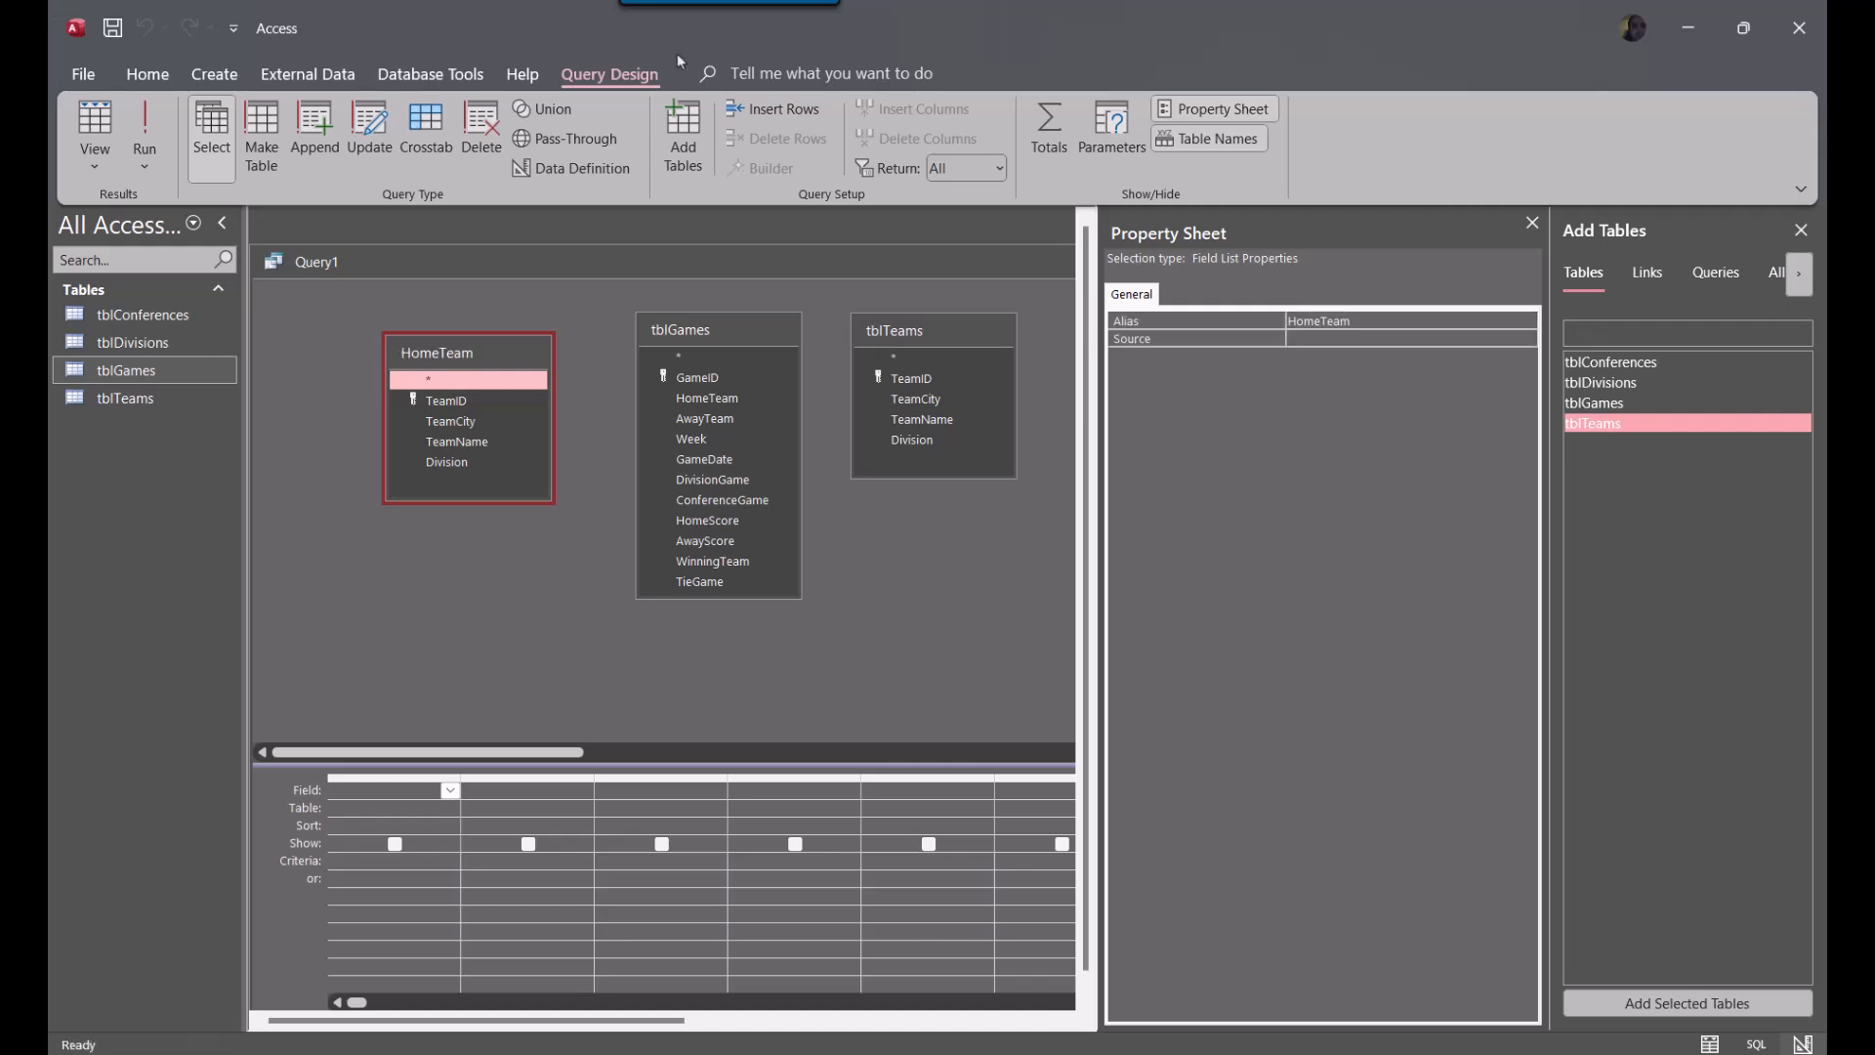
Set the alias of the original tblTeams field list to AwayTeam
click(946, 344)
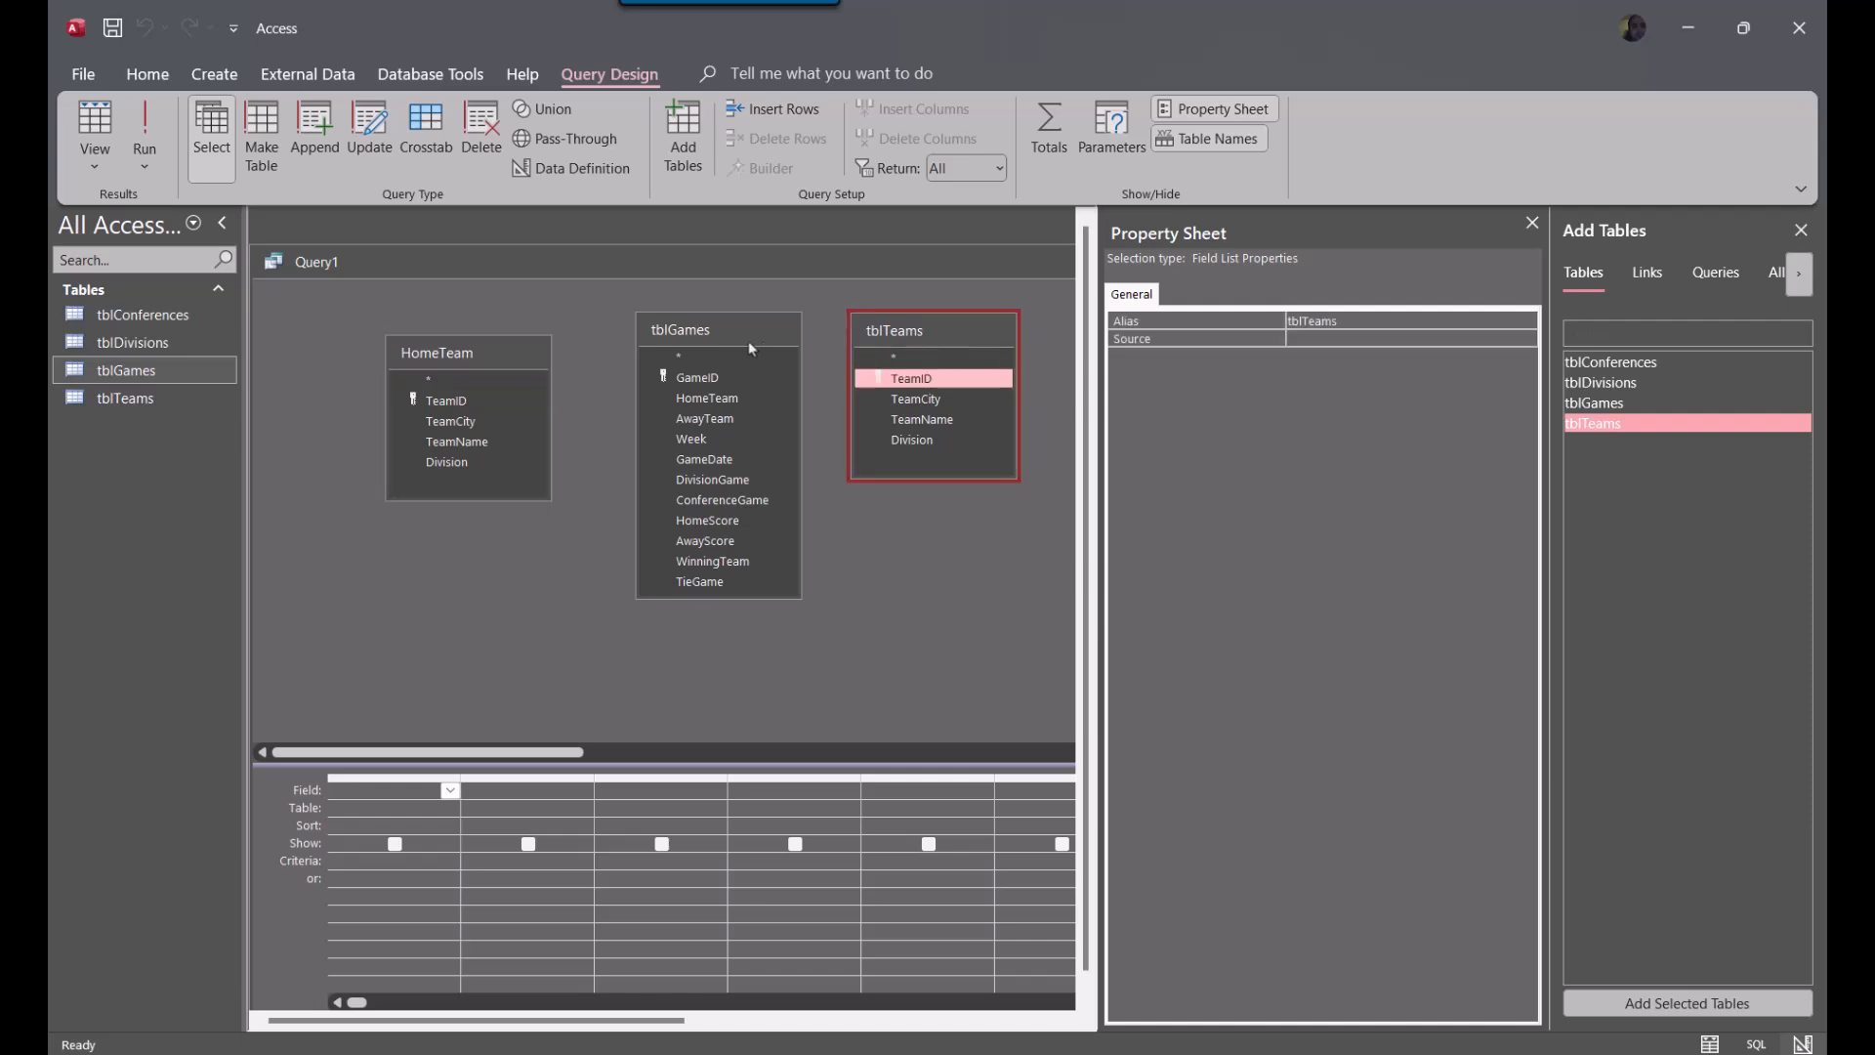
double_click(1329, 322)
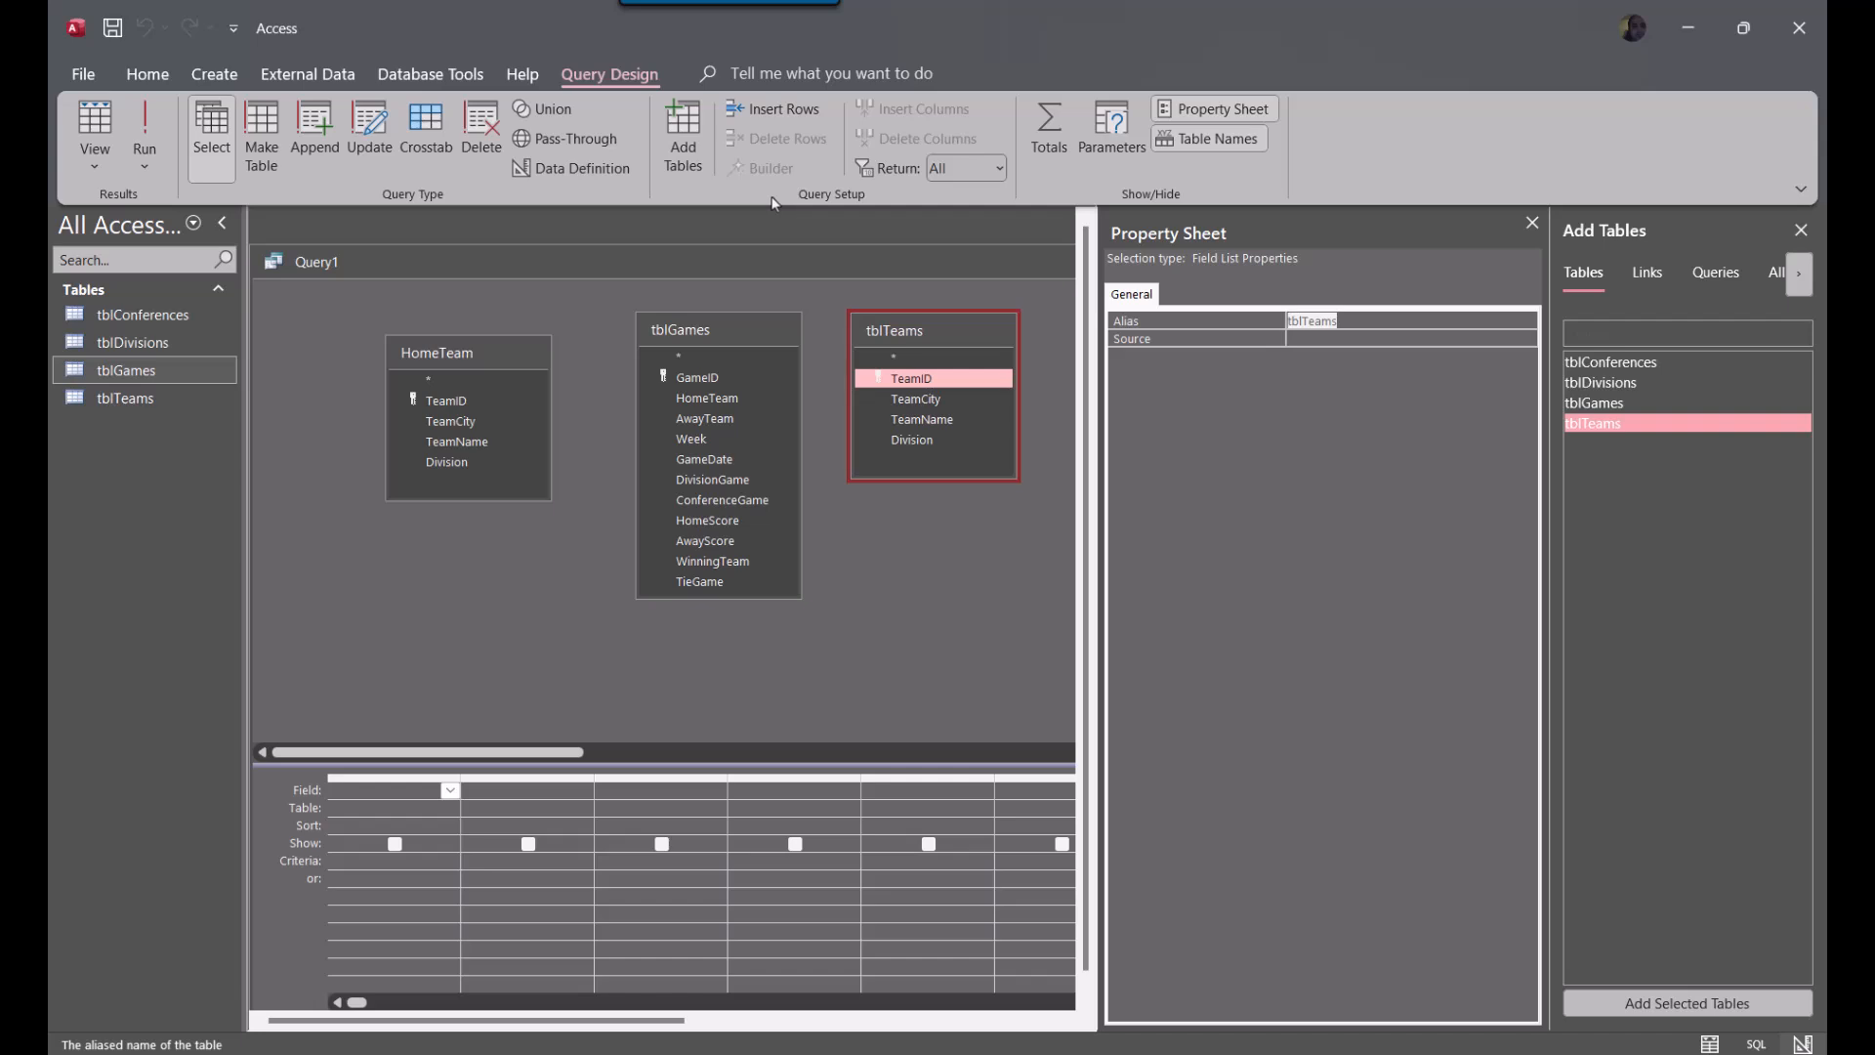
text(AwayTeam)
key(Return)
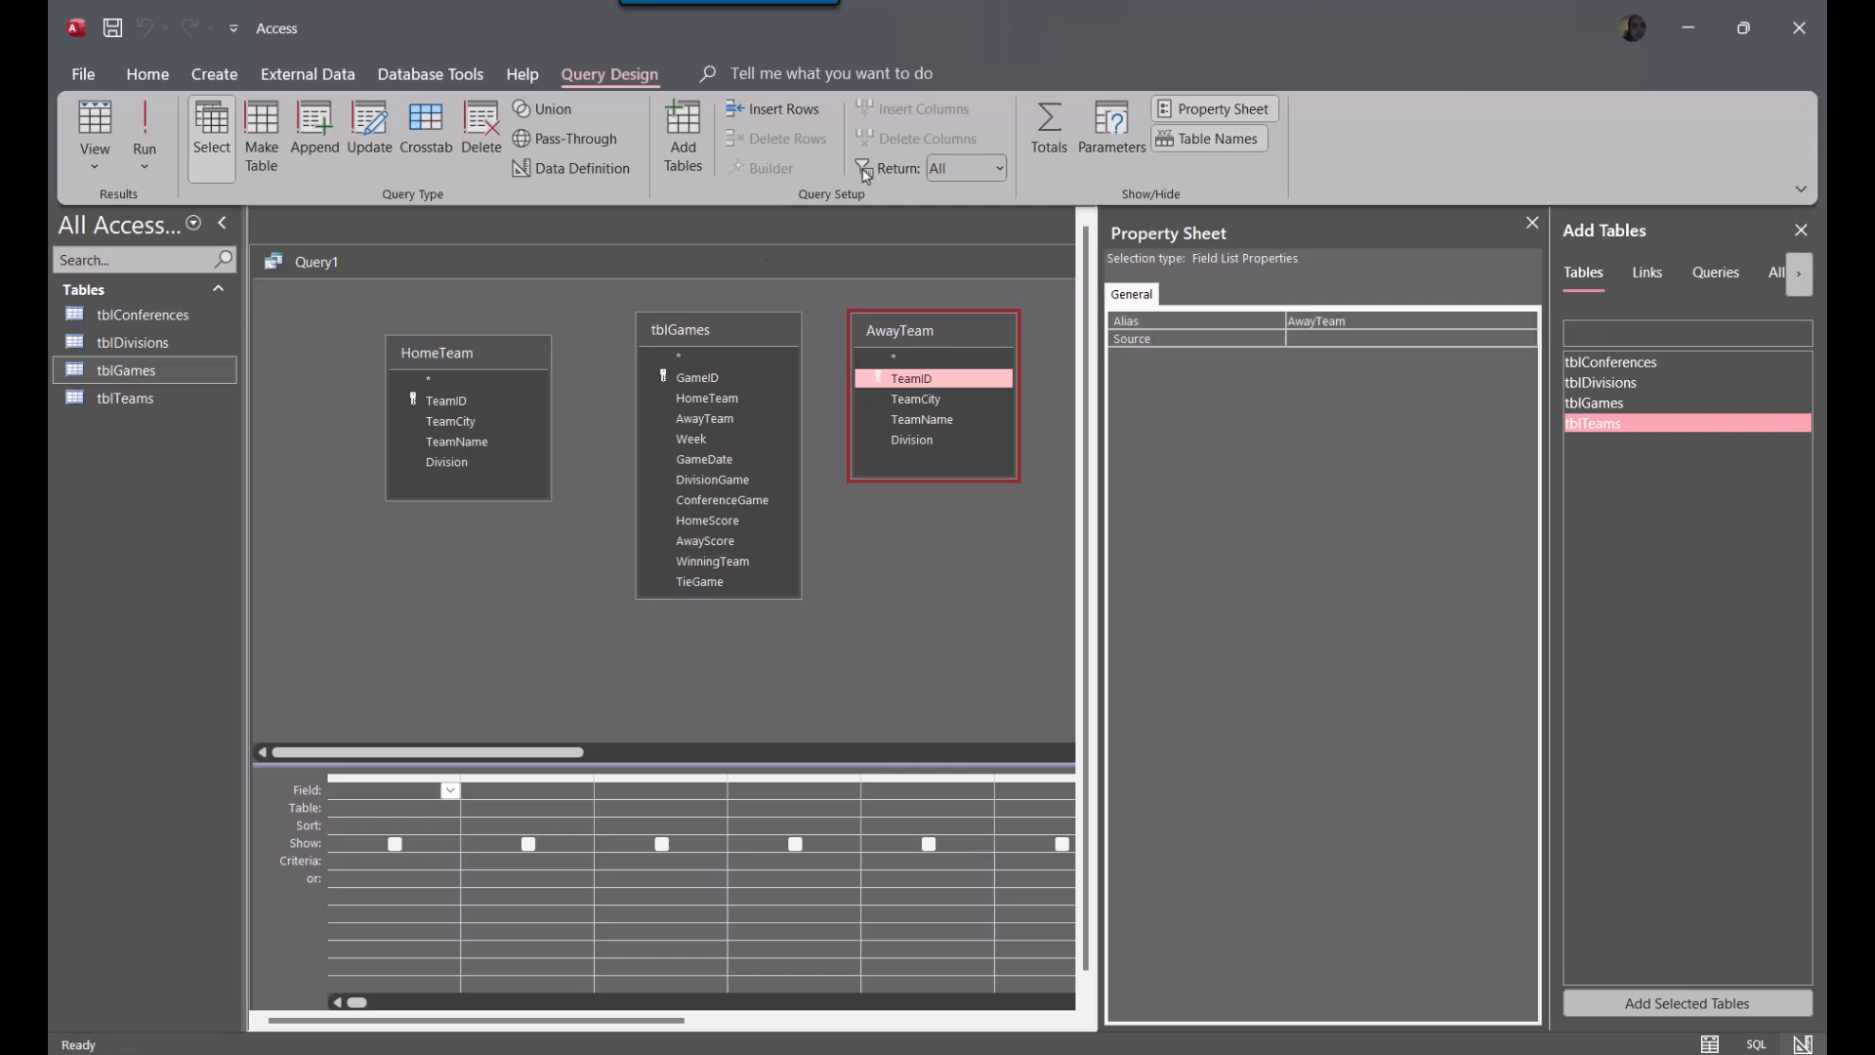
Close the Property Sheet and line up the HomeTeam, tblGames and AwayTeam field lists in the query design
drag(500, 362, 443, 335)
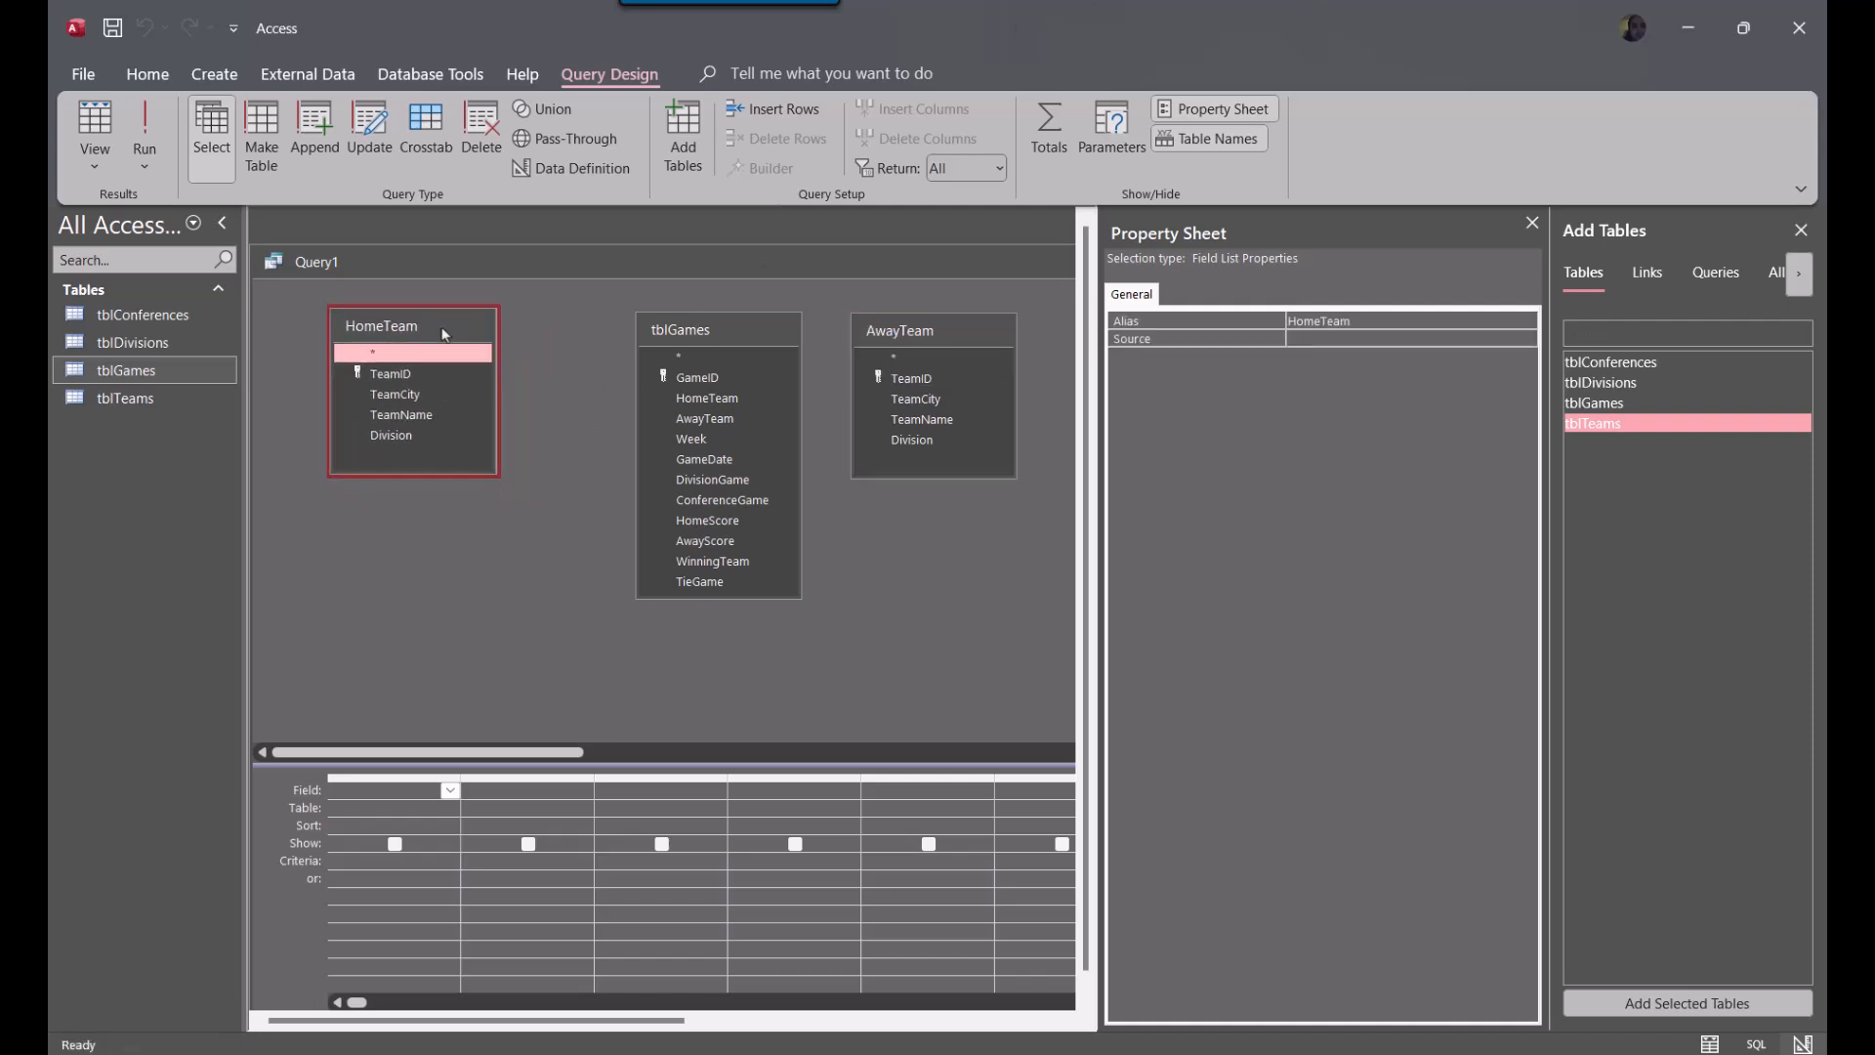
click(1530, 224)
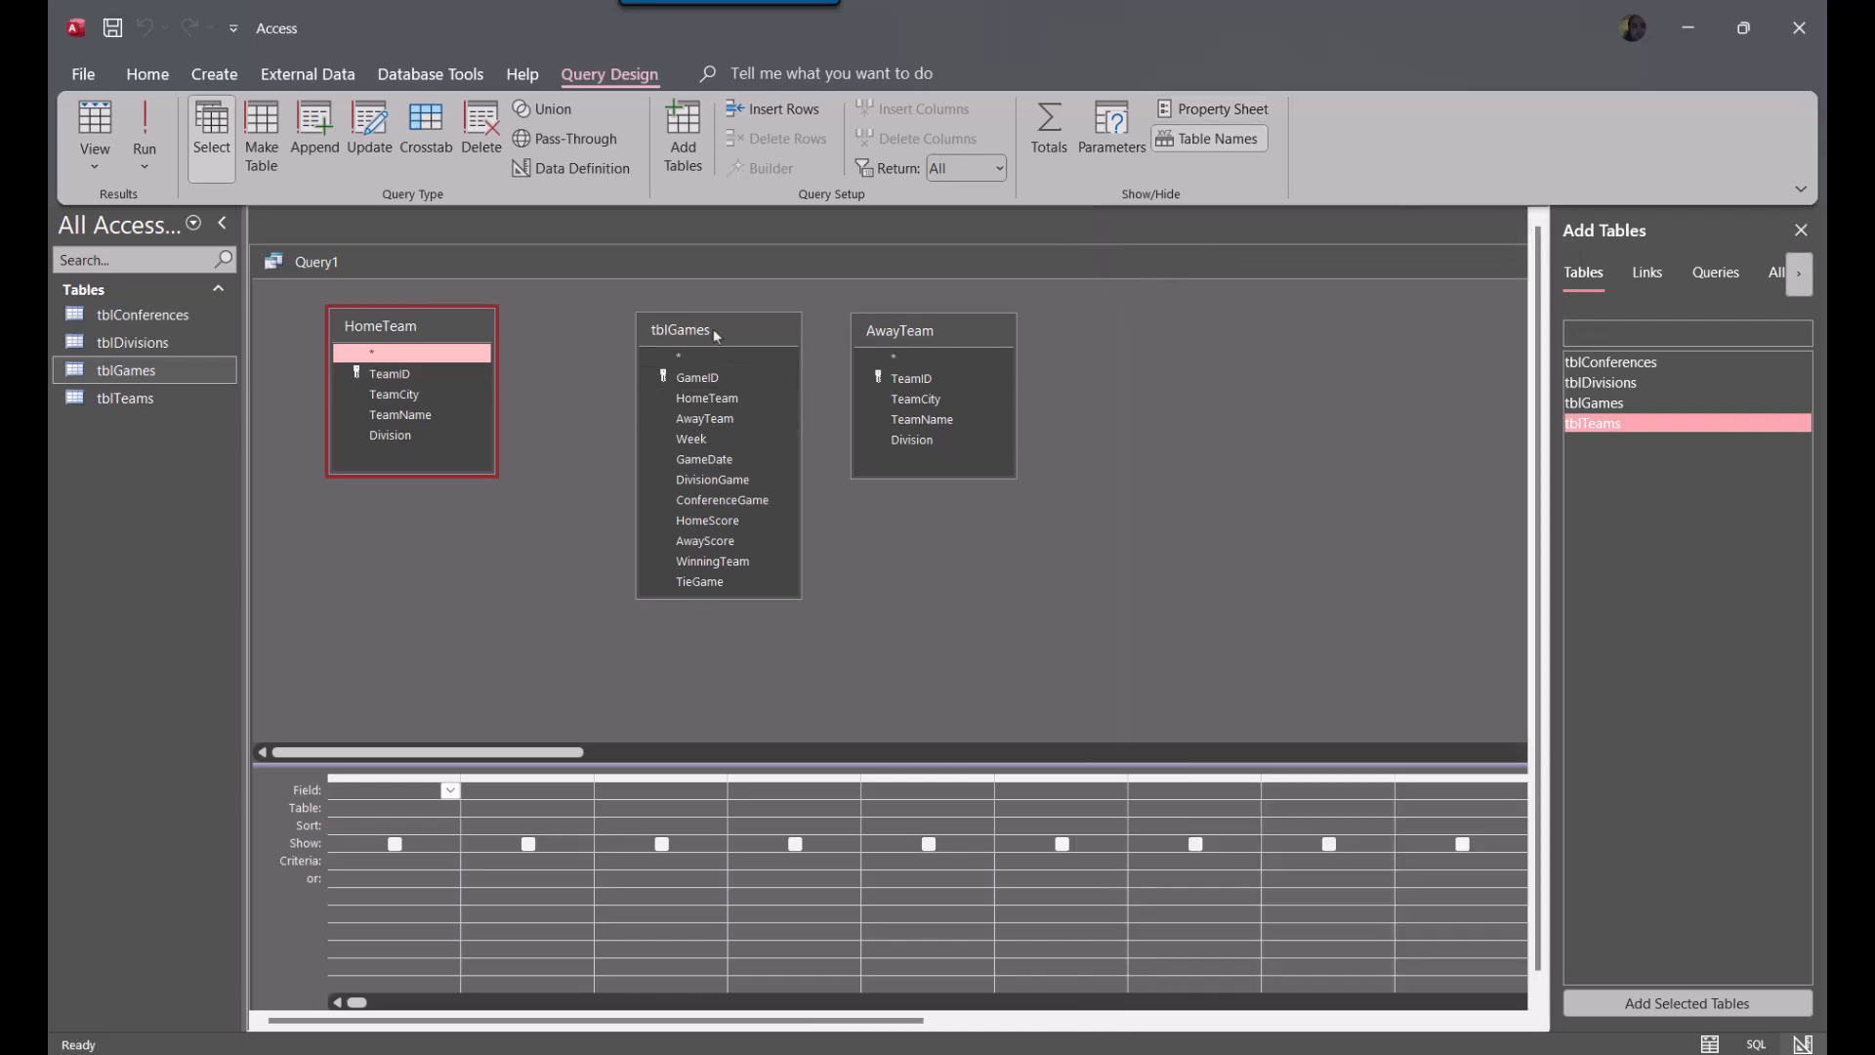
drag(720, 329, 661, 323)
drag(886, 332, 843, 317)
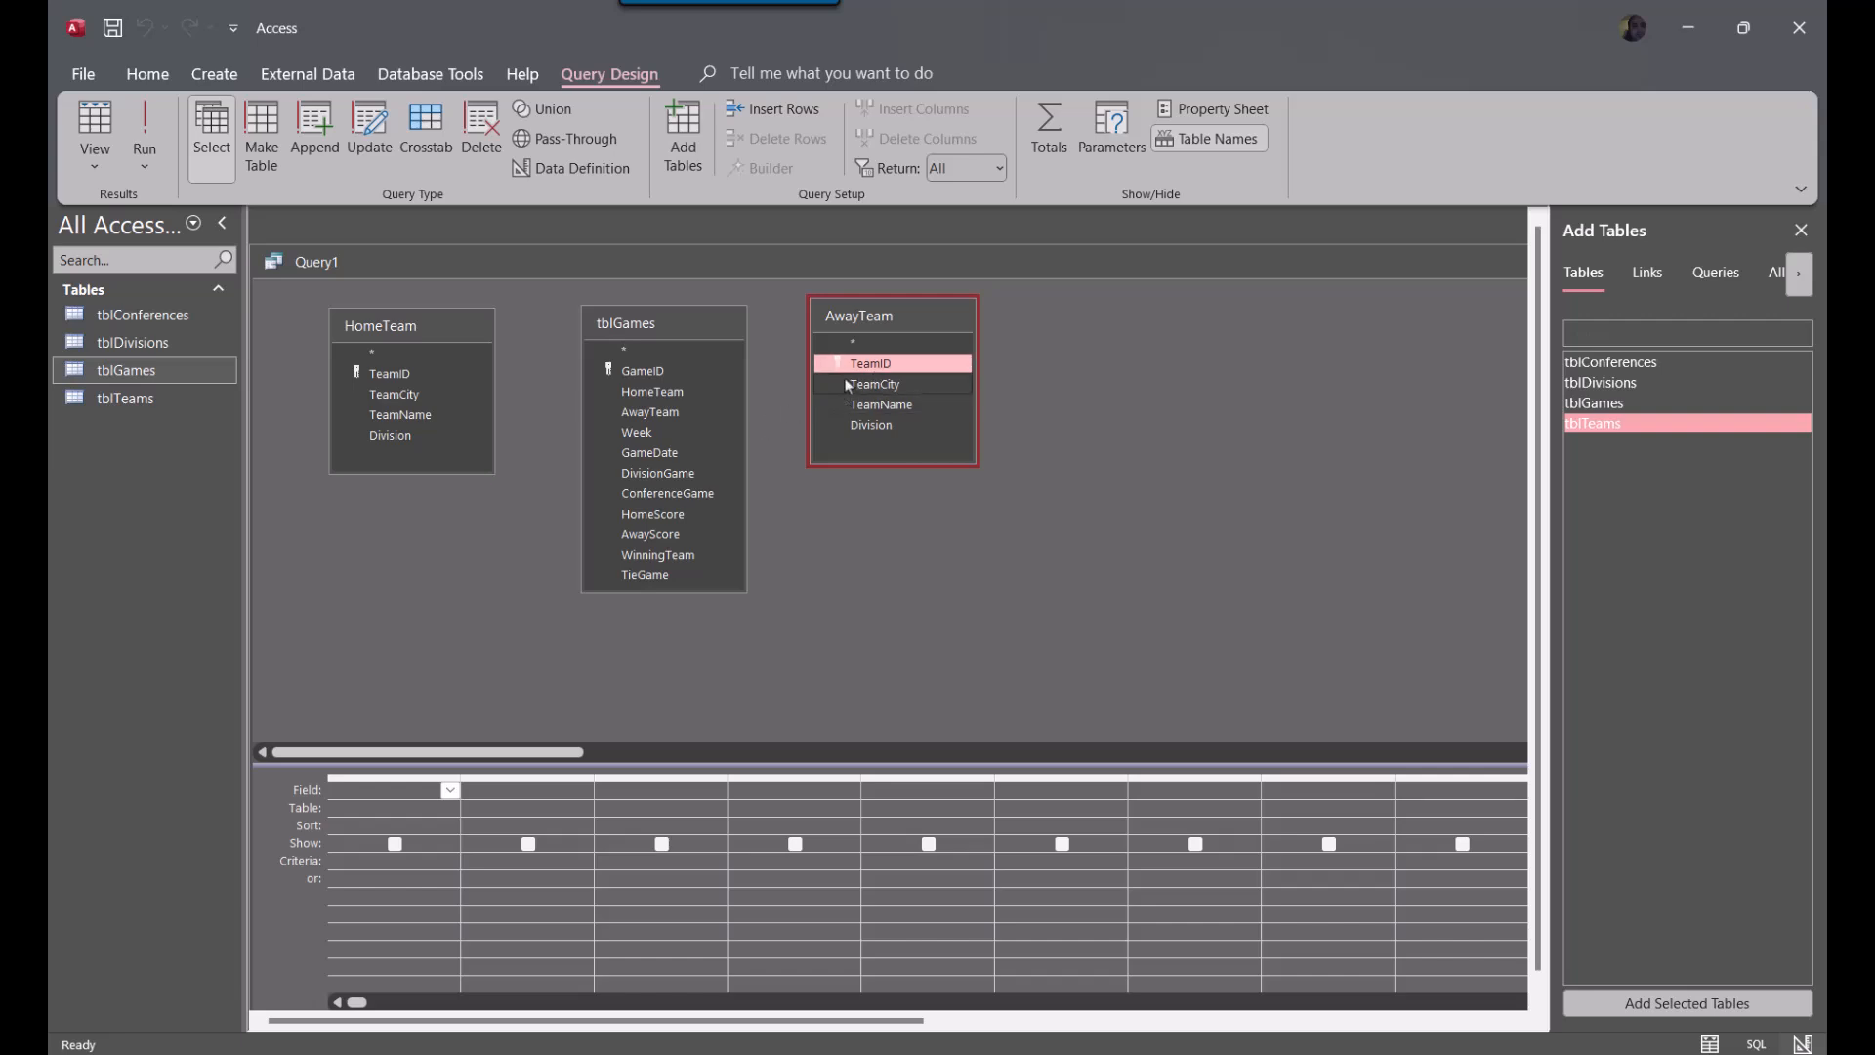
Join HomeTeam's TeamID to the HomeTeam field in tblGames, and AwayTeam's TeamID to its AwayTeam field
click(388, 379)
drag(388, 379, 667, 395)
drag(914, 371, 643, 414)
click(1179, 332)
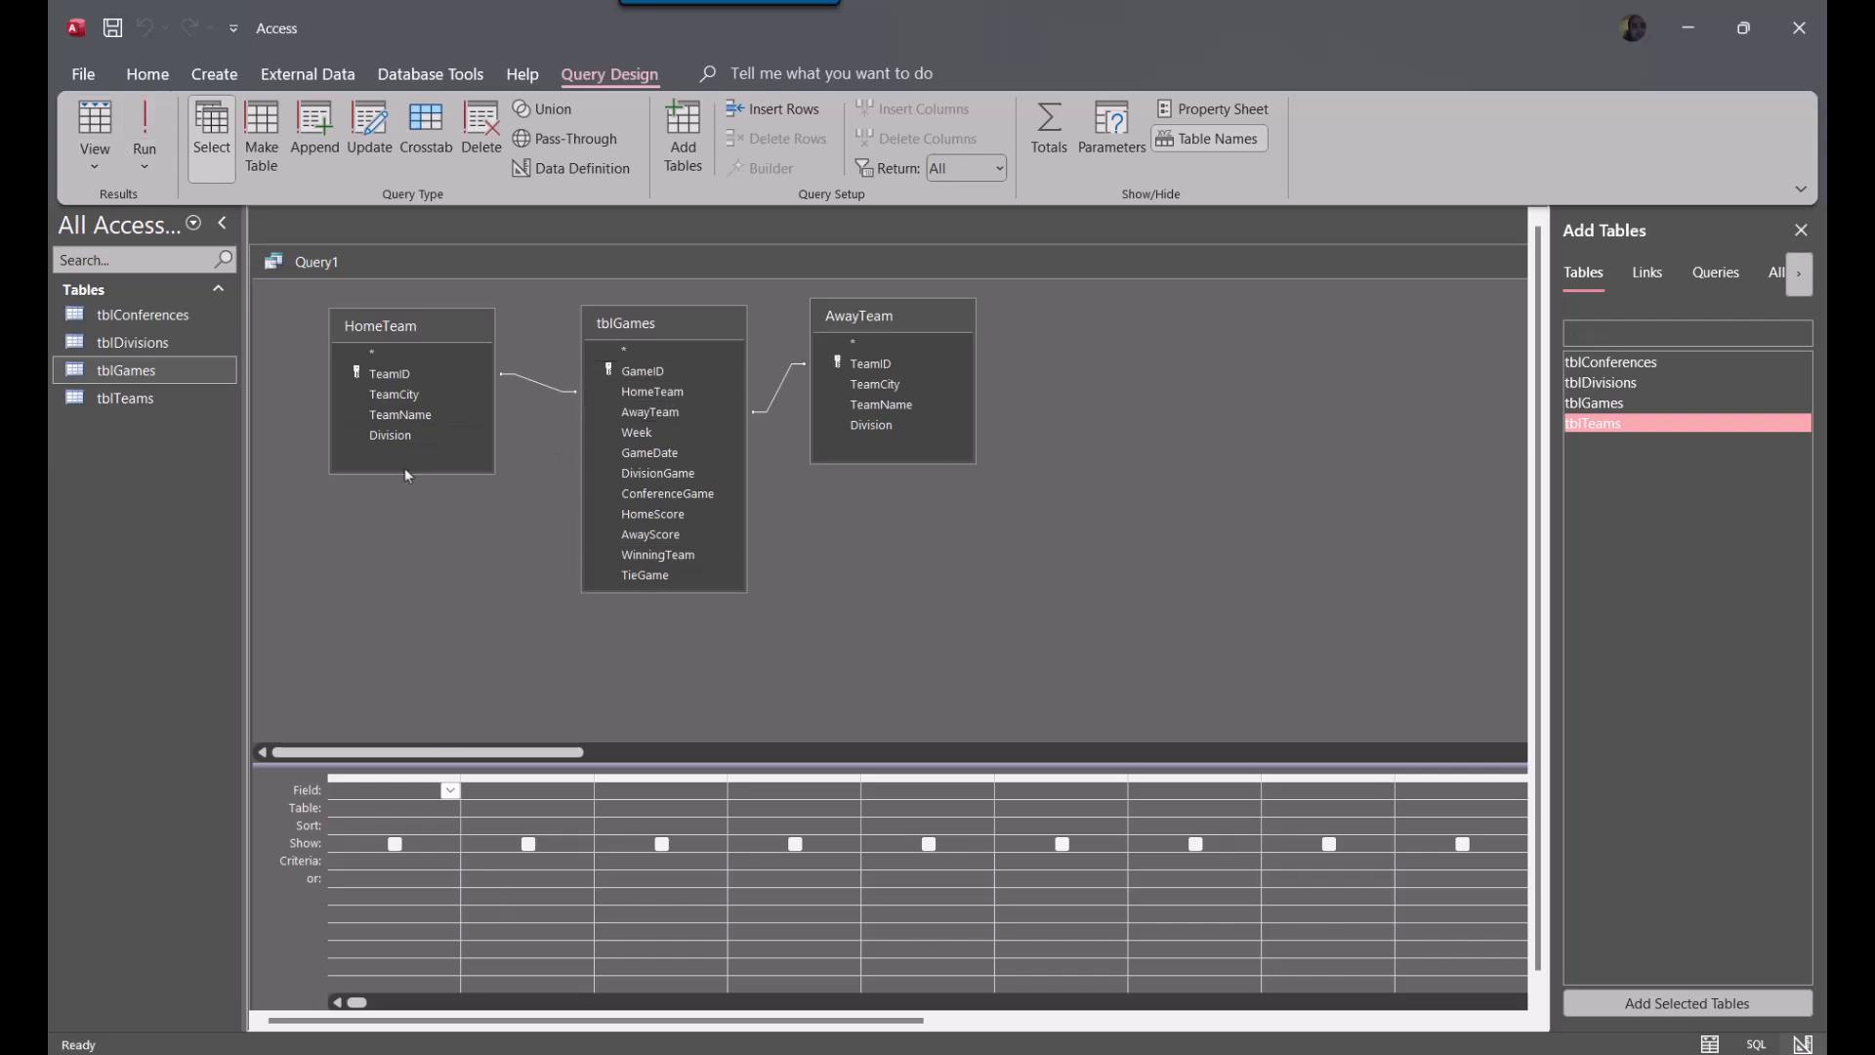
Lengthen the HomeTeam field list and add its TeamID and TeamCity fields to the query grid
drag(405, 473, 404, 543)
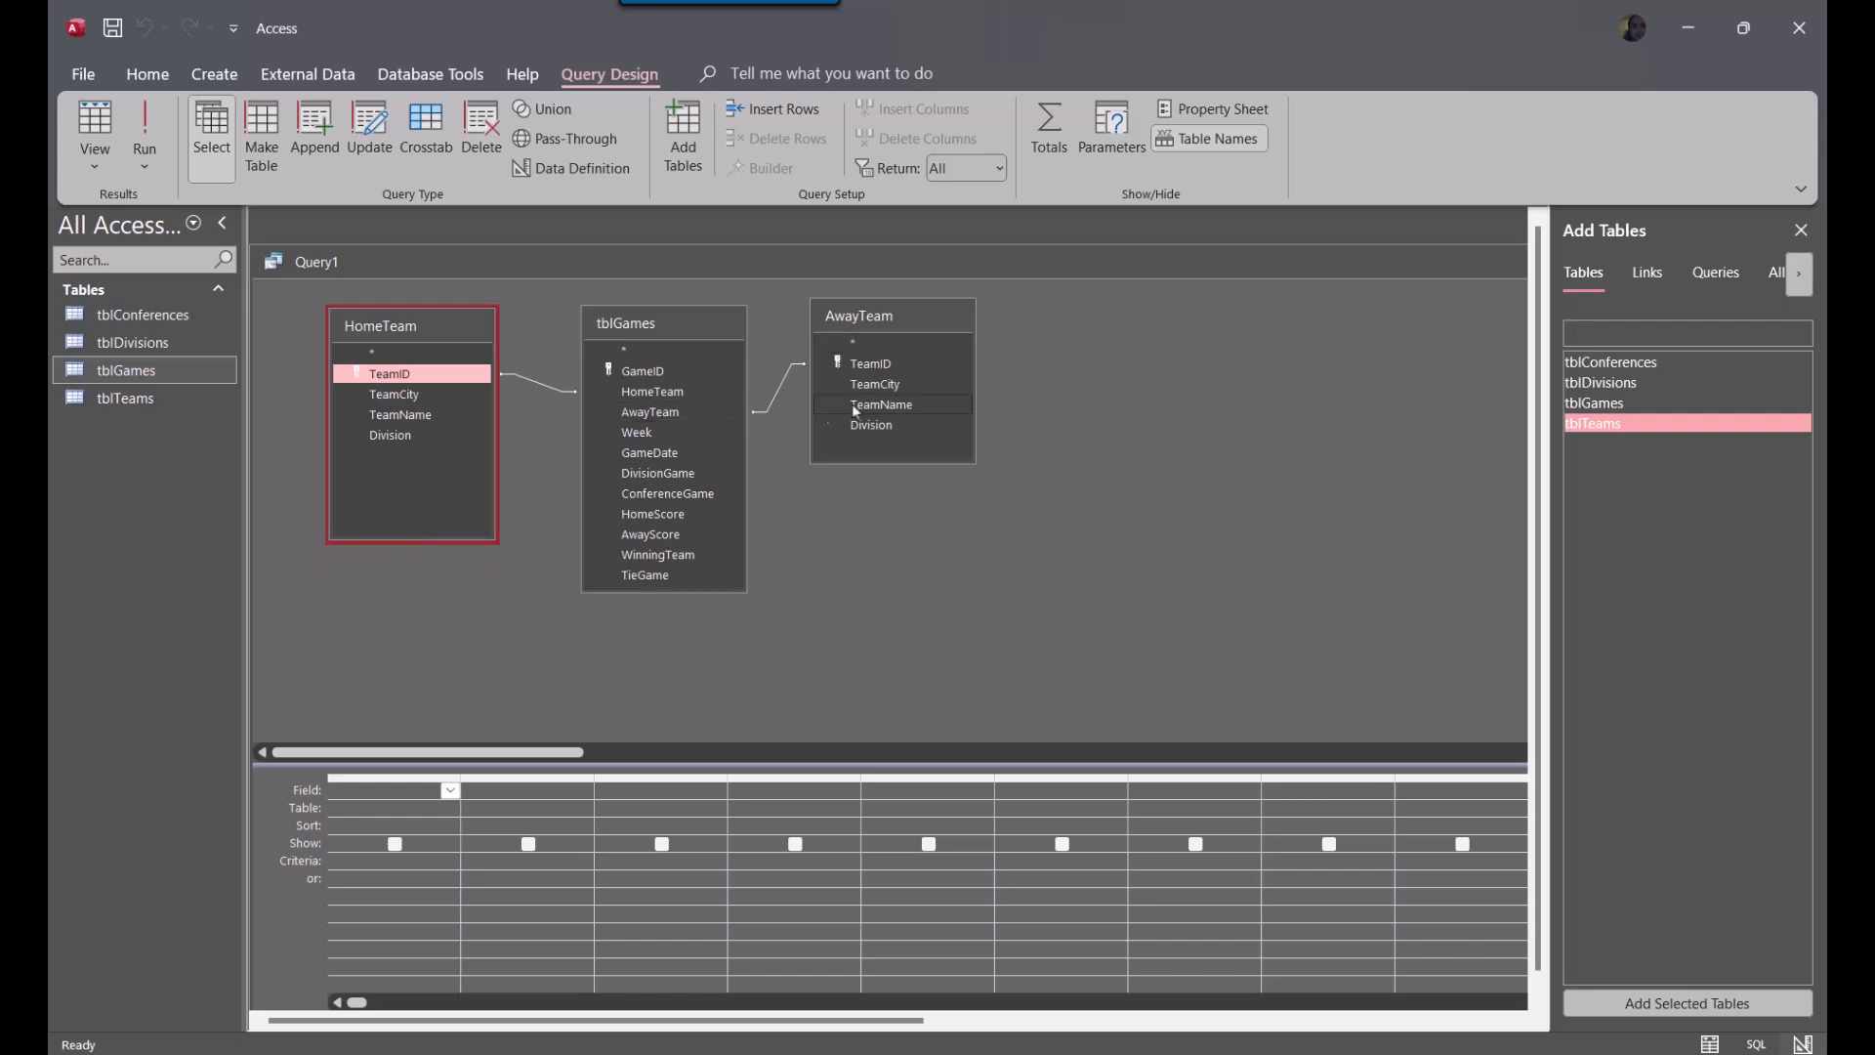
click(381, 392)
click(390, 381)
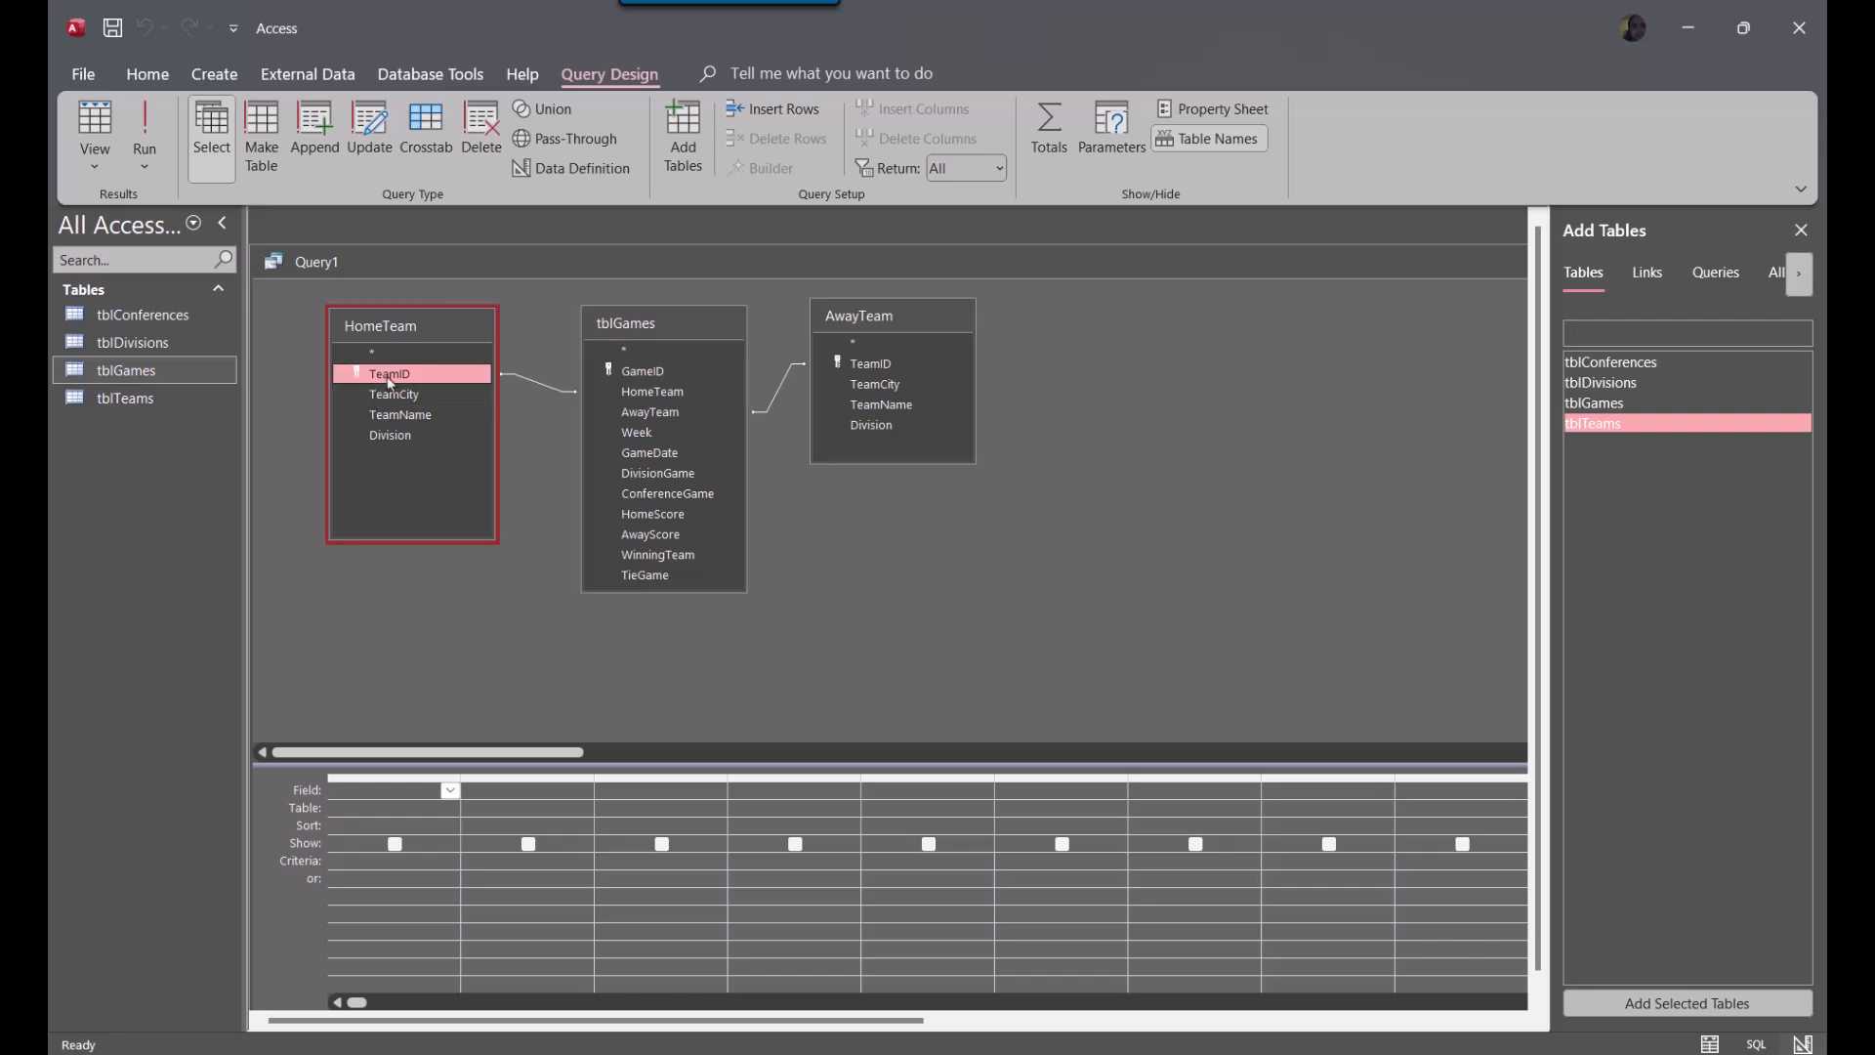
double_click(390, 377)
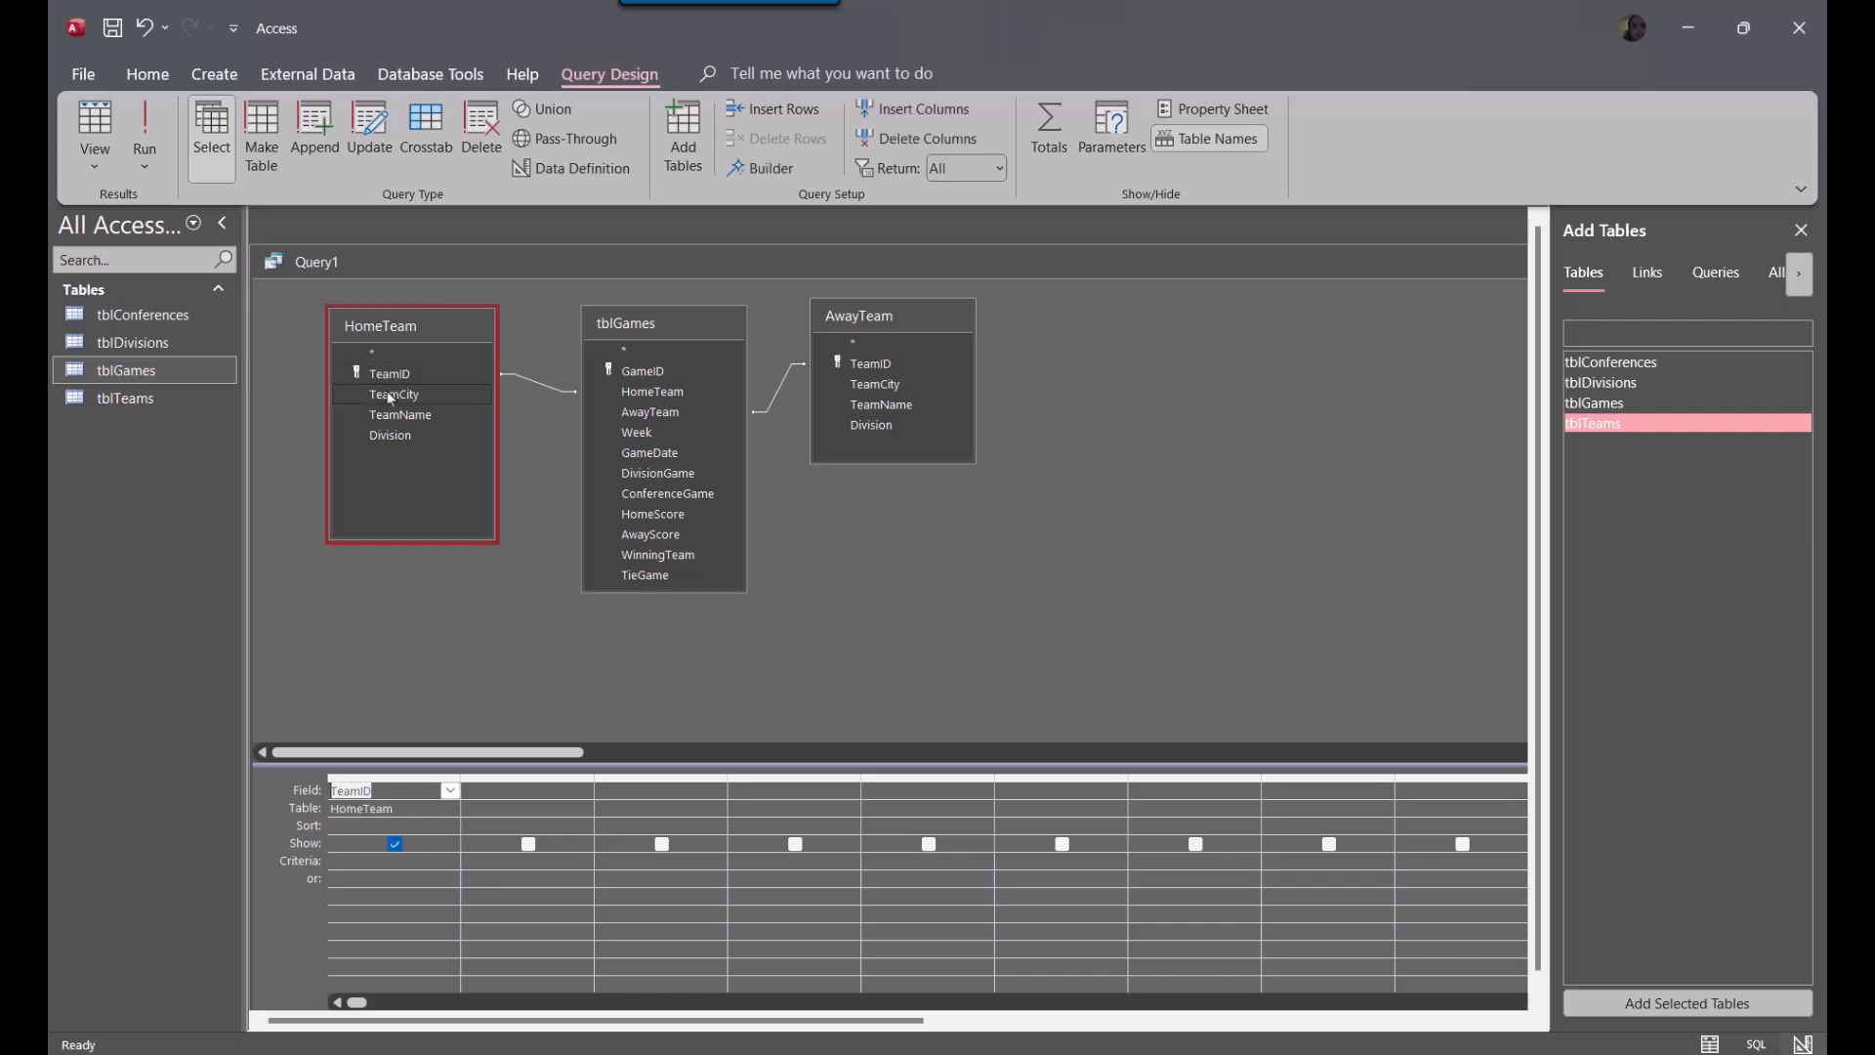
double_click(391, 397)
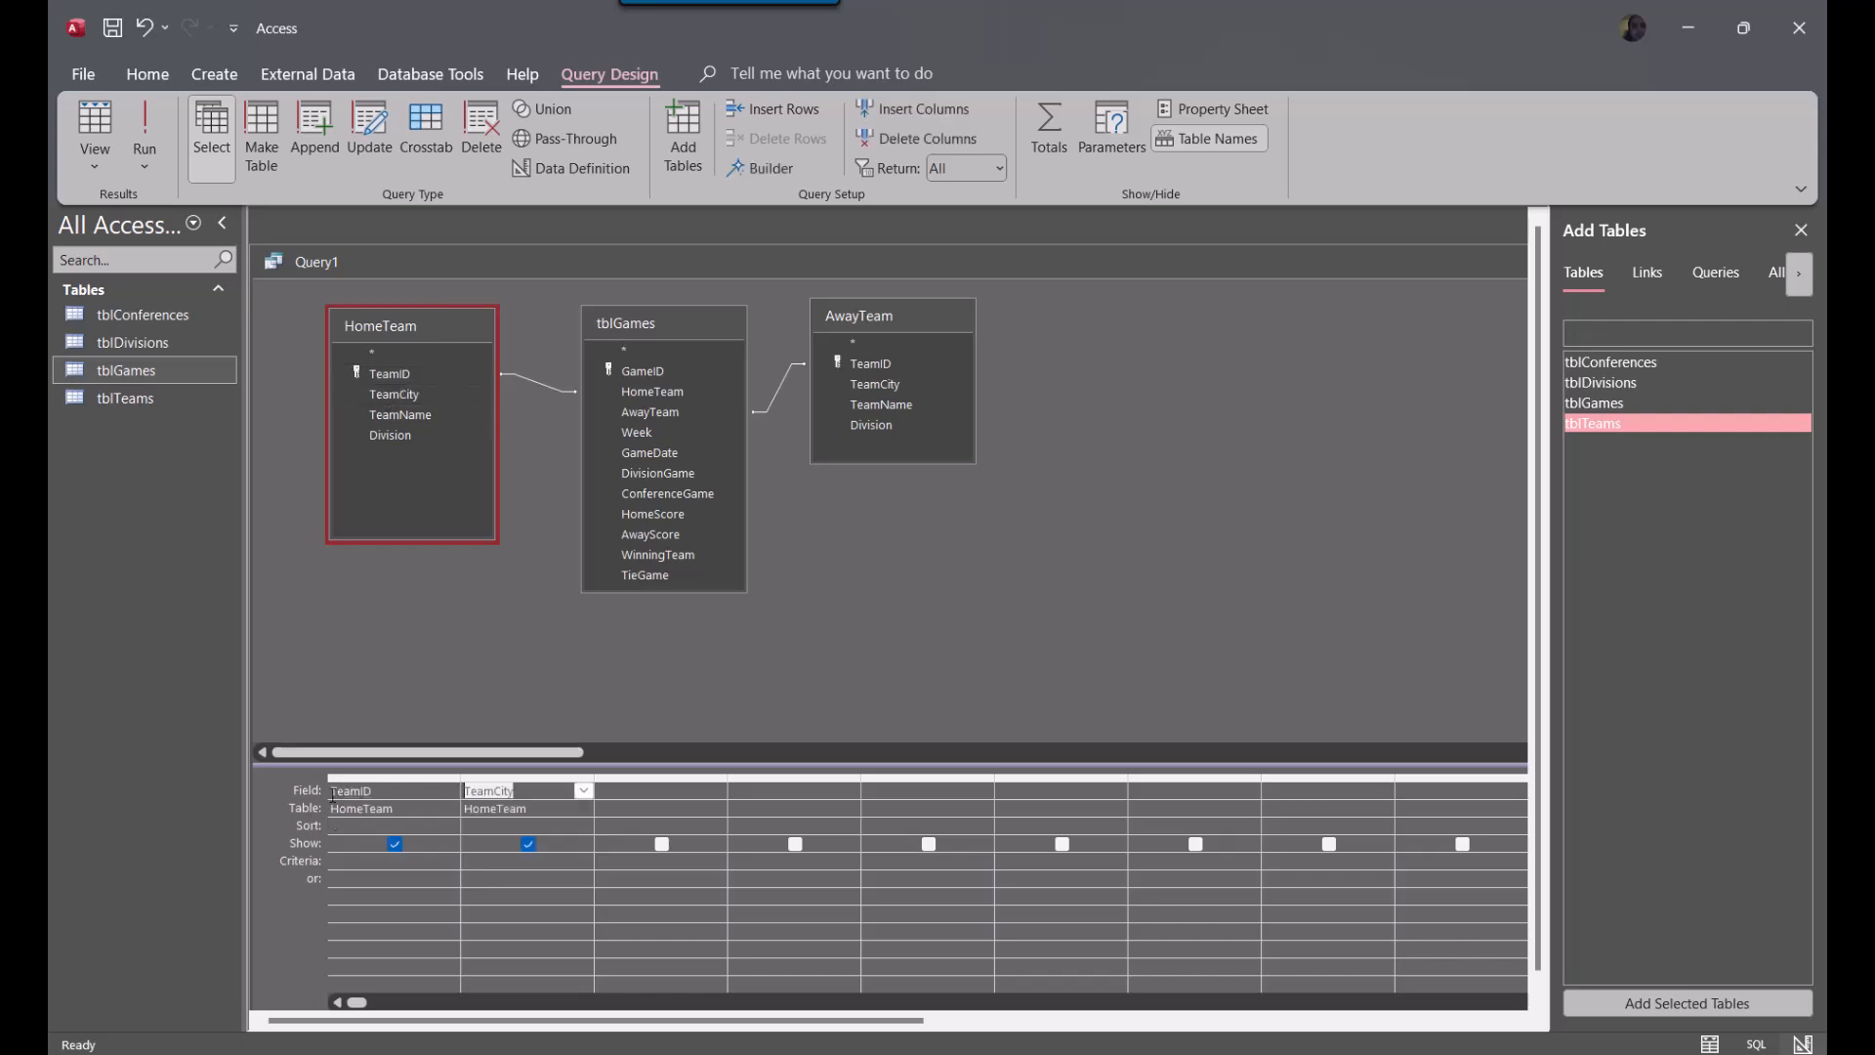
Change the first column's field entry to TeamID: HomeID
click(402, 796)
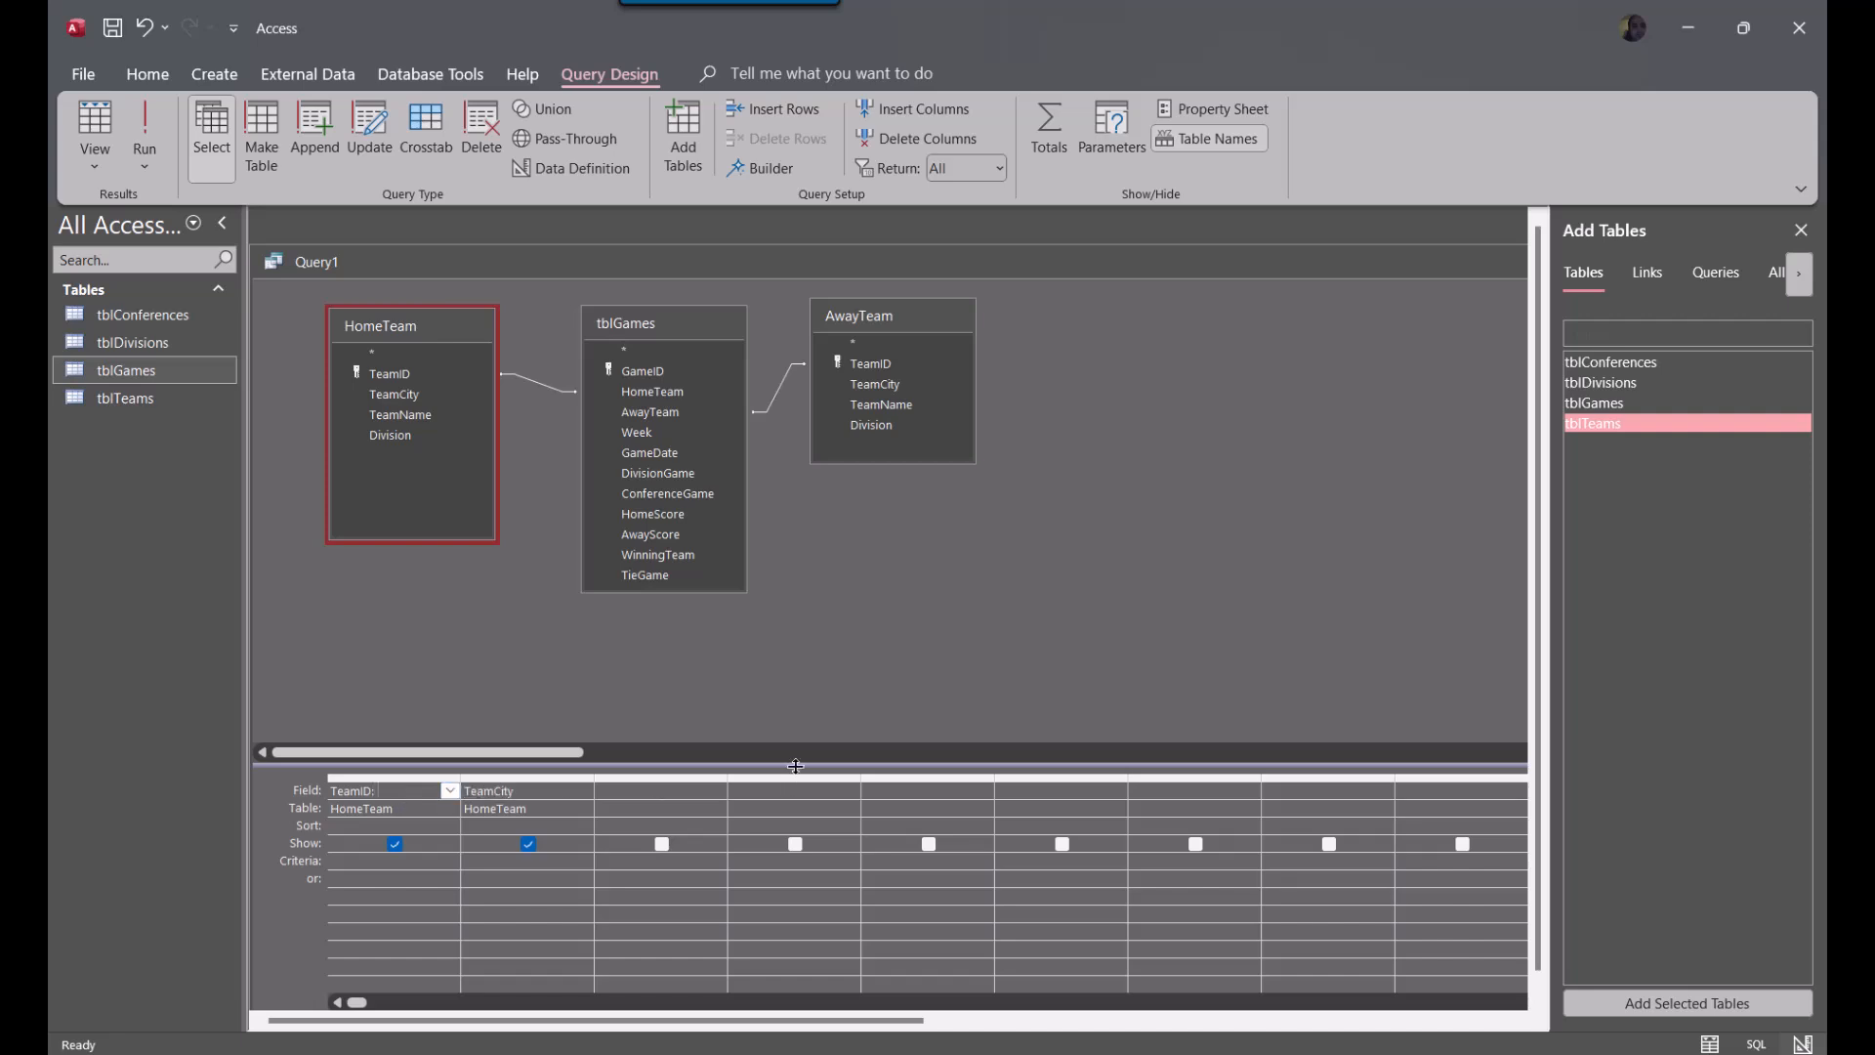
text(: HomeID)
click(491, 900)
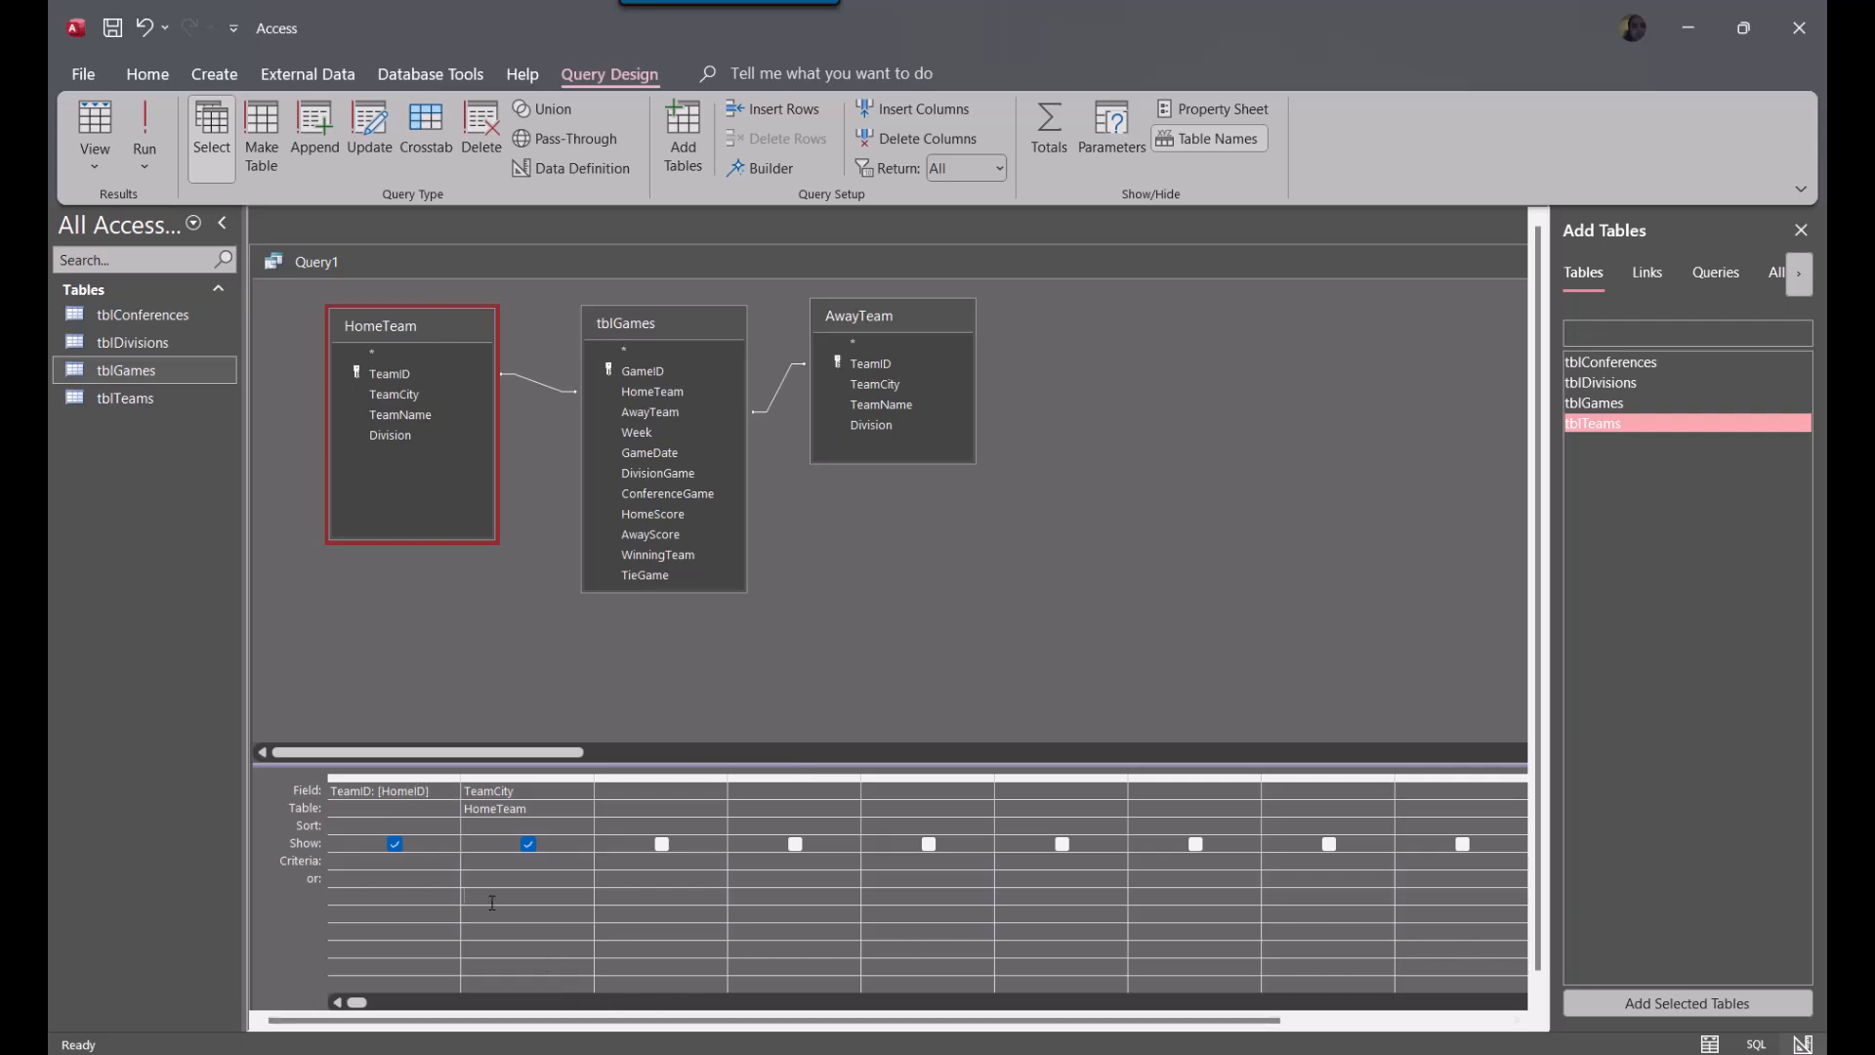
Give HomeTeam's TeamCity column the alias HomeCity, so that it reads HomeCity: TeamCity
click(468, 799)
text(H)
key(BackSpace)
key(shift+Tab)
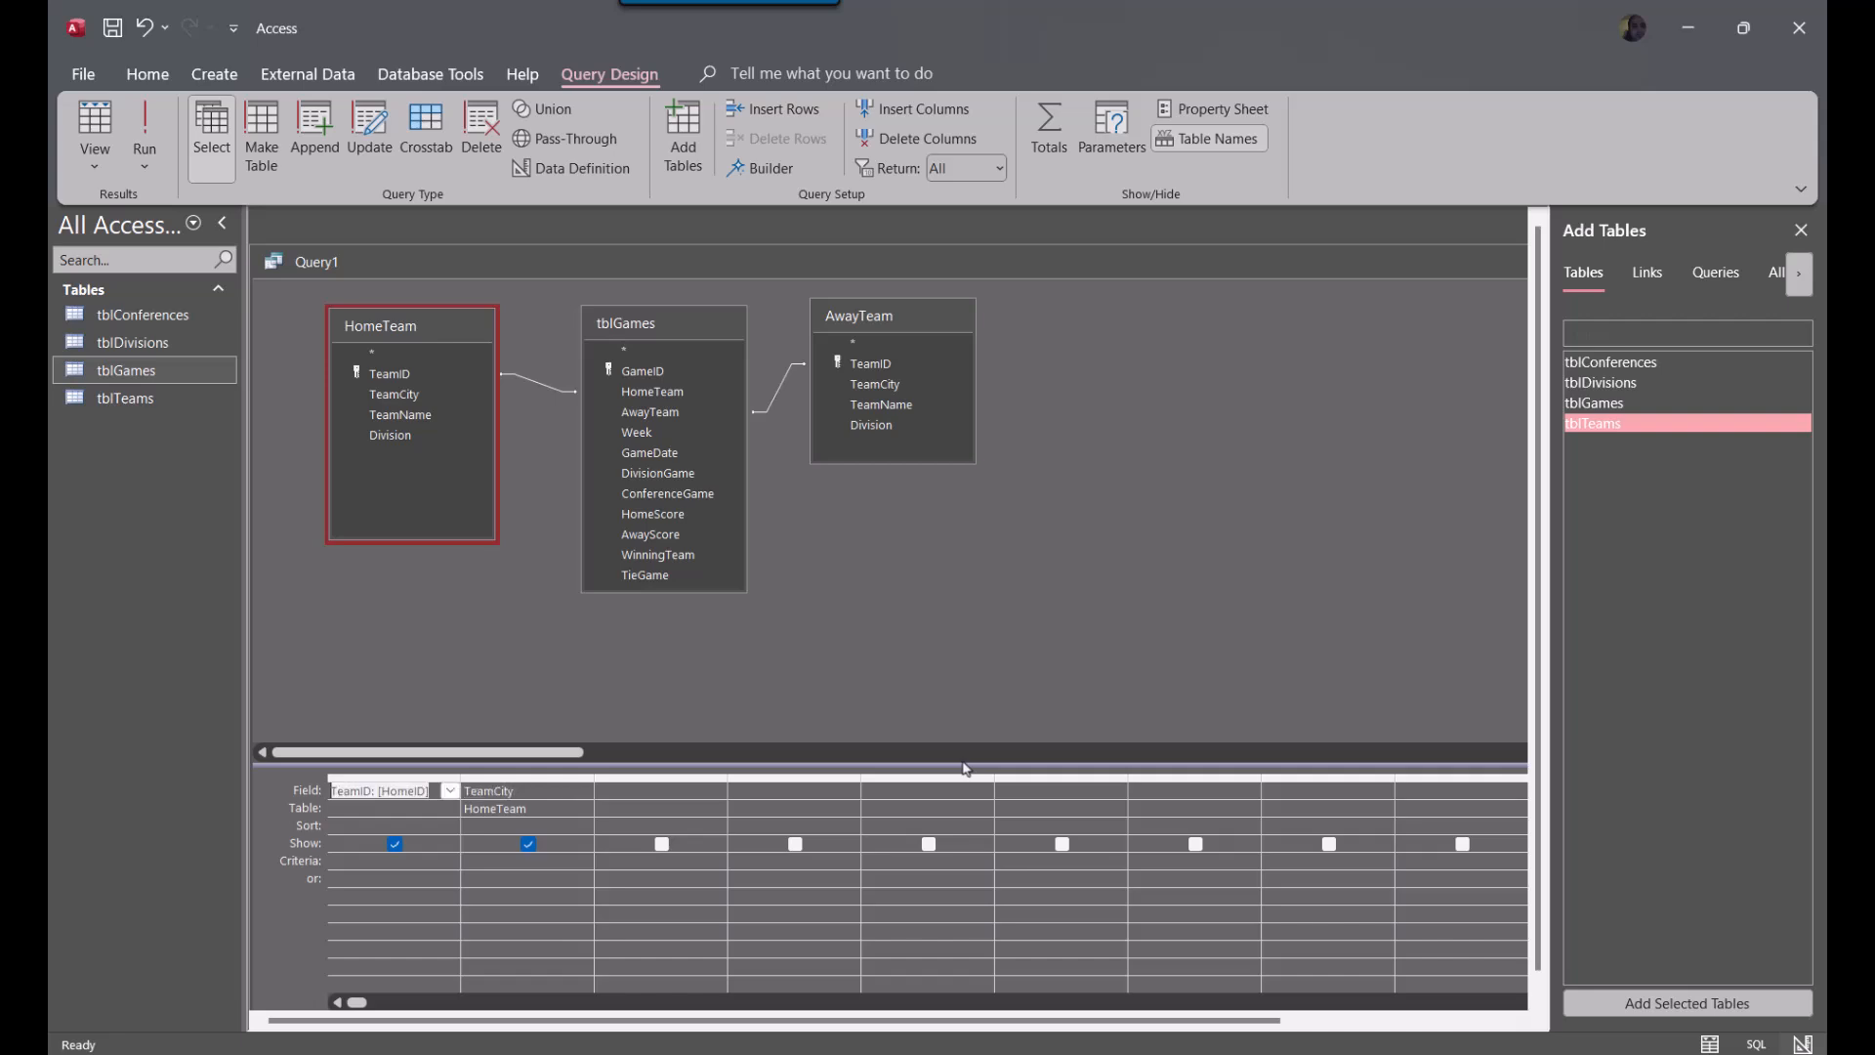
click(476, 789)
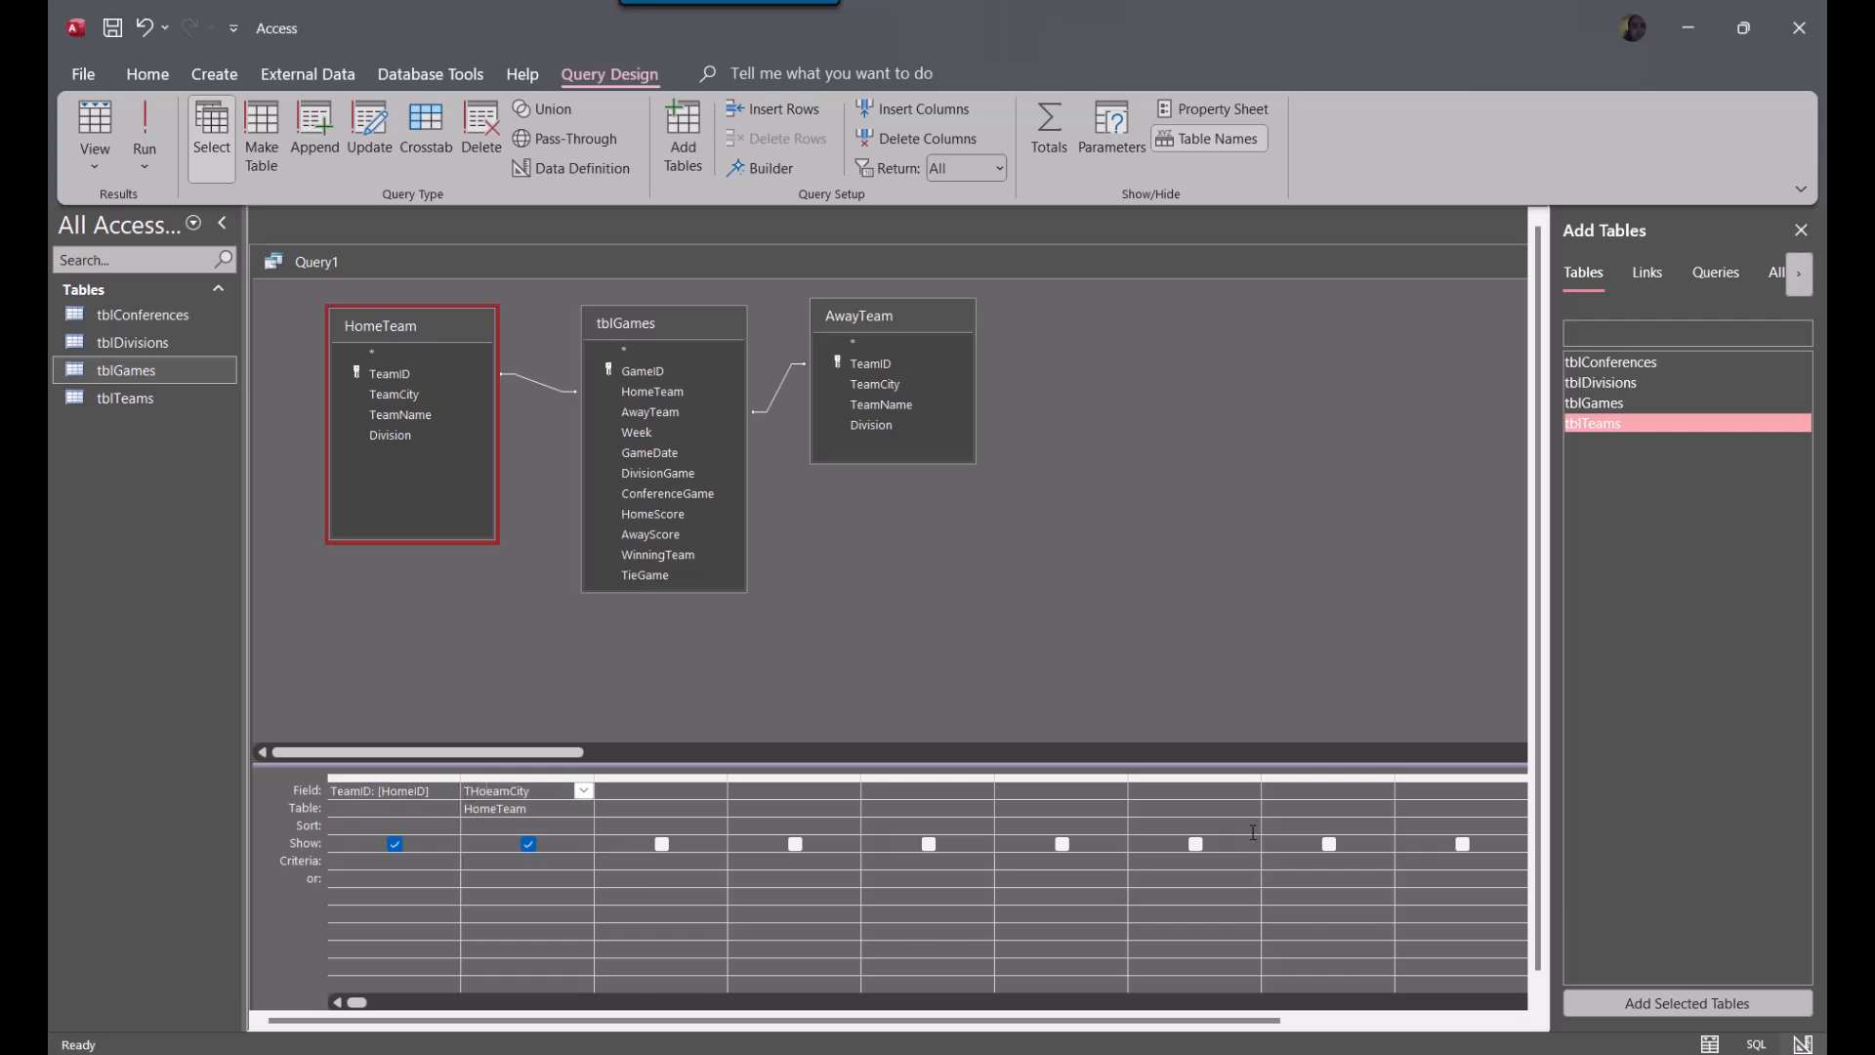
text(HomeCity: T)
click(705, 928)
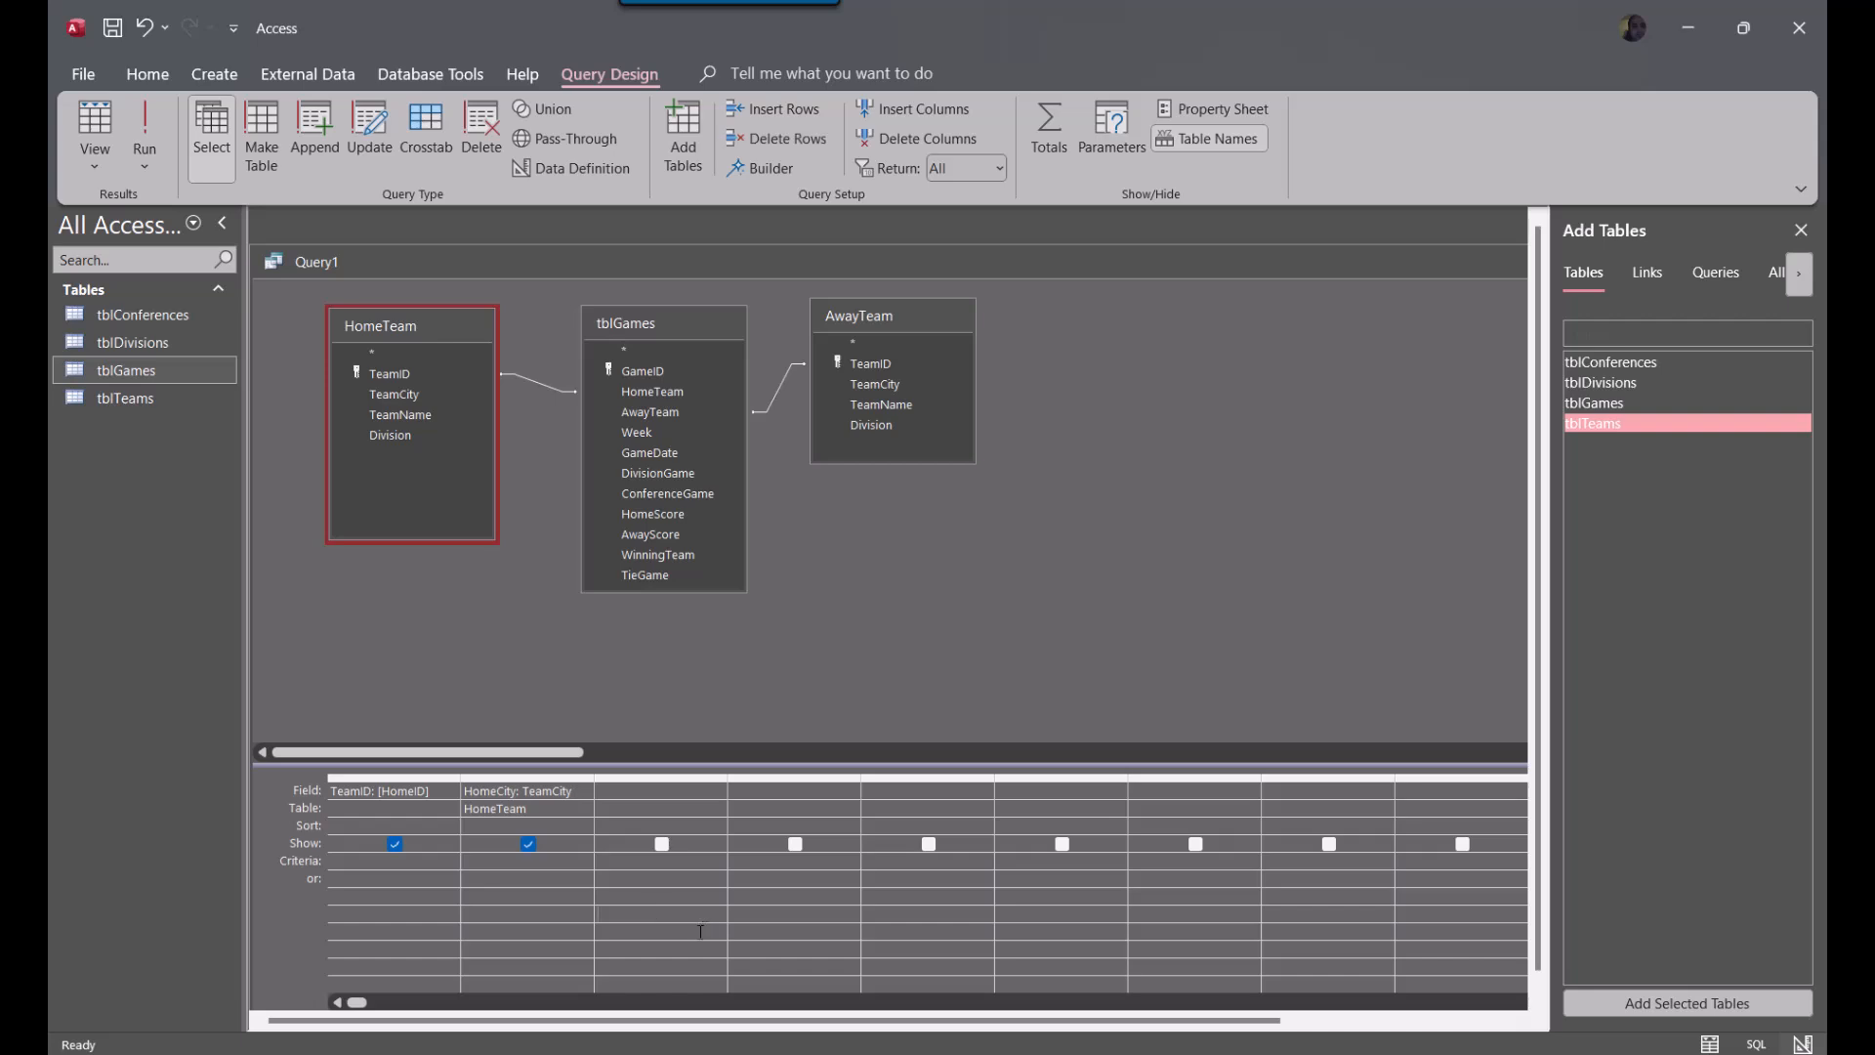
Set the source table of the TeamID: [HomeID] column to HomeTeam
click(425, 801)
click(449, 808)
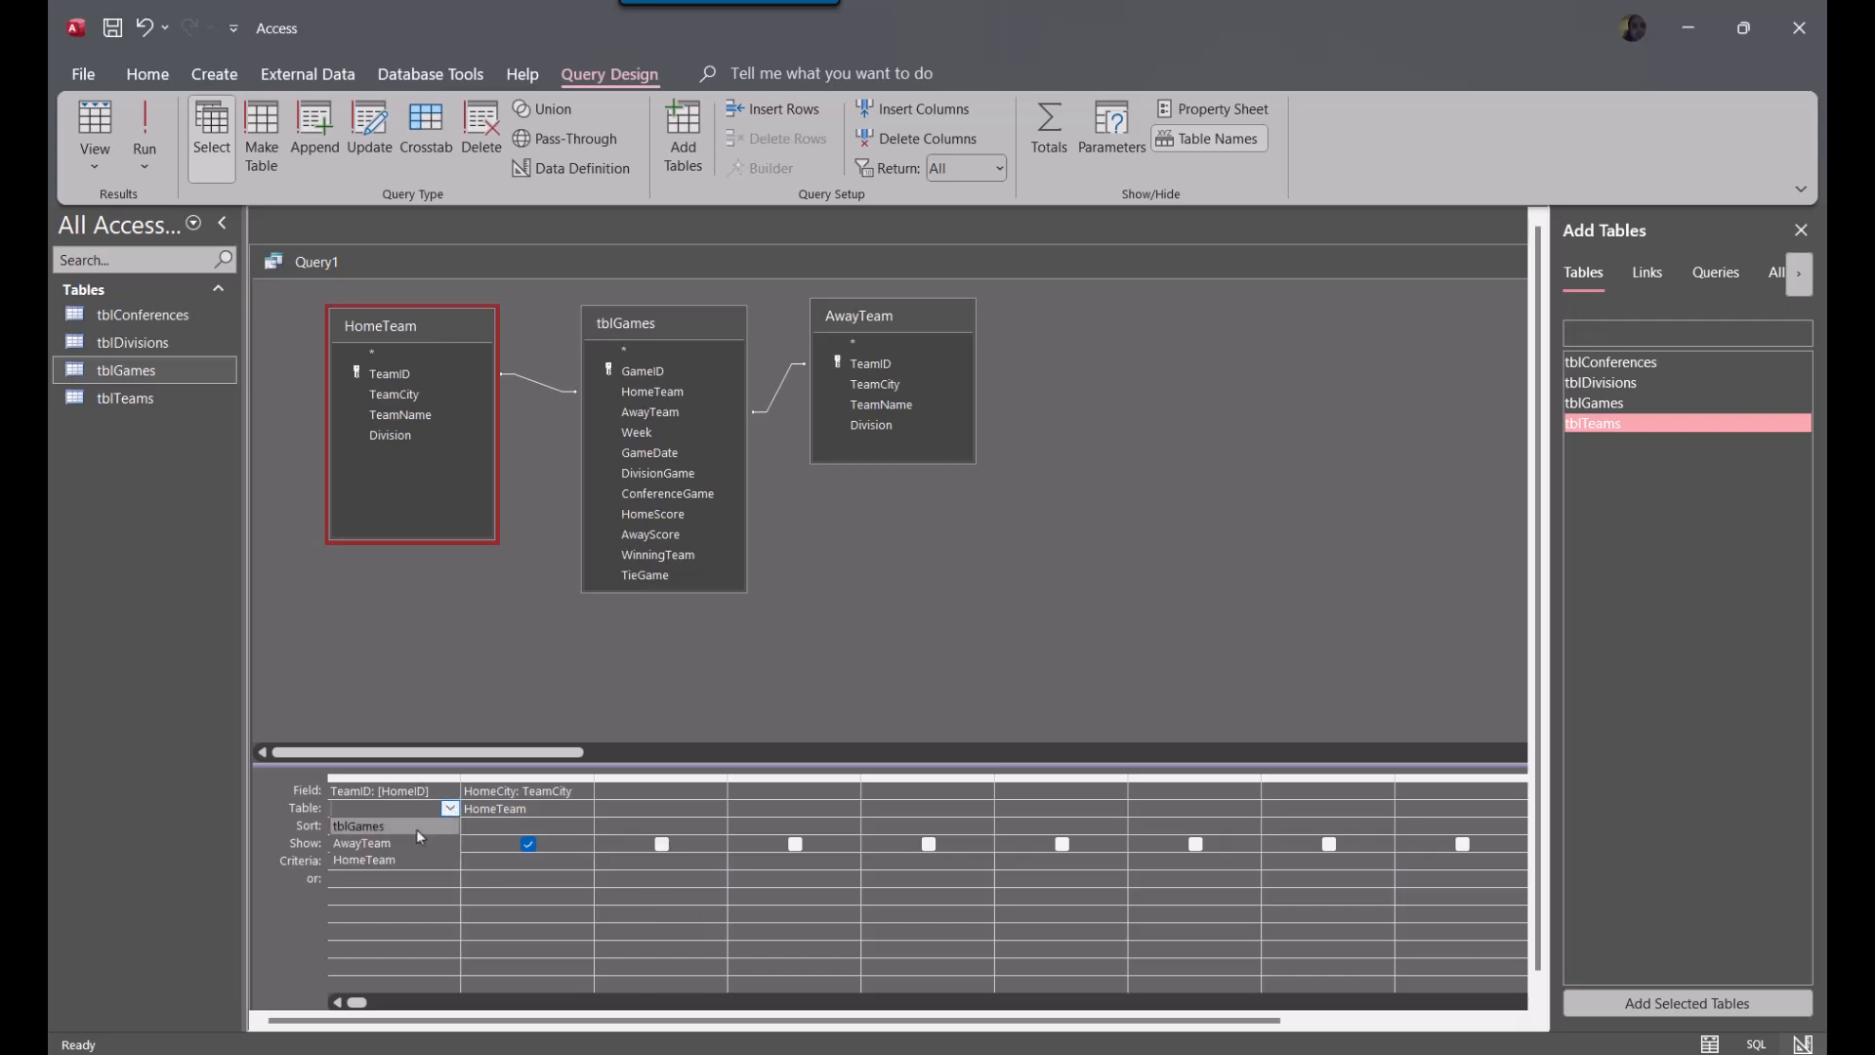
click(418, 829)
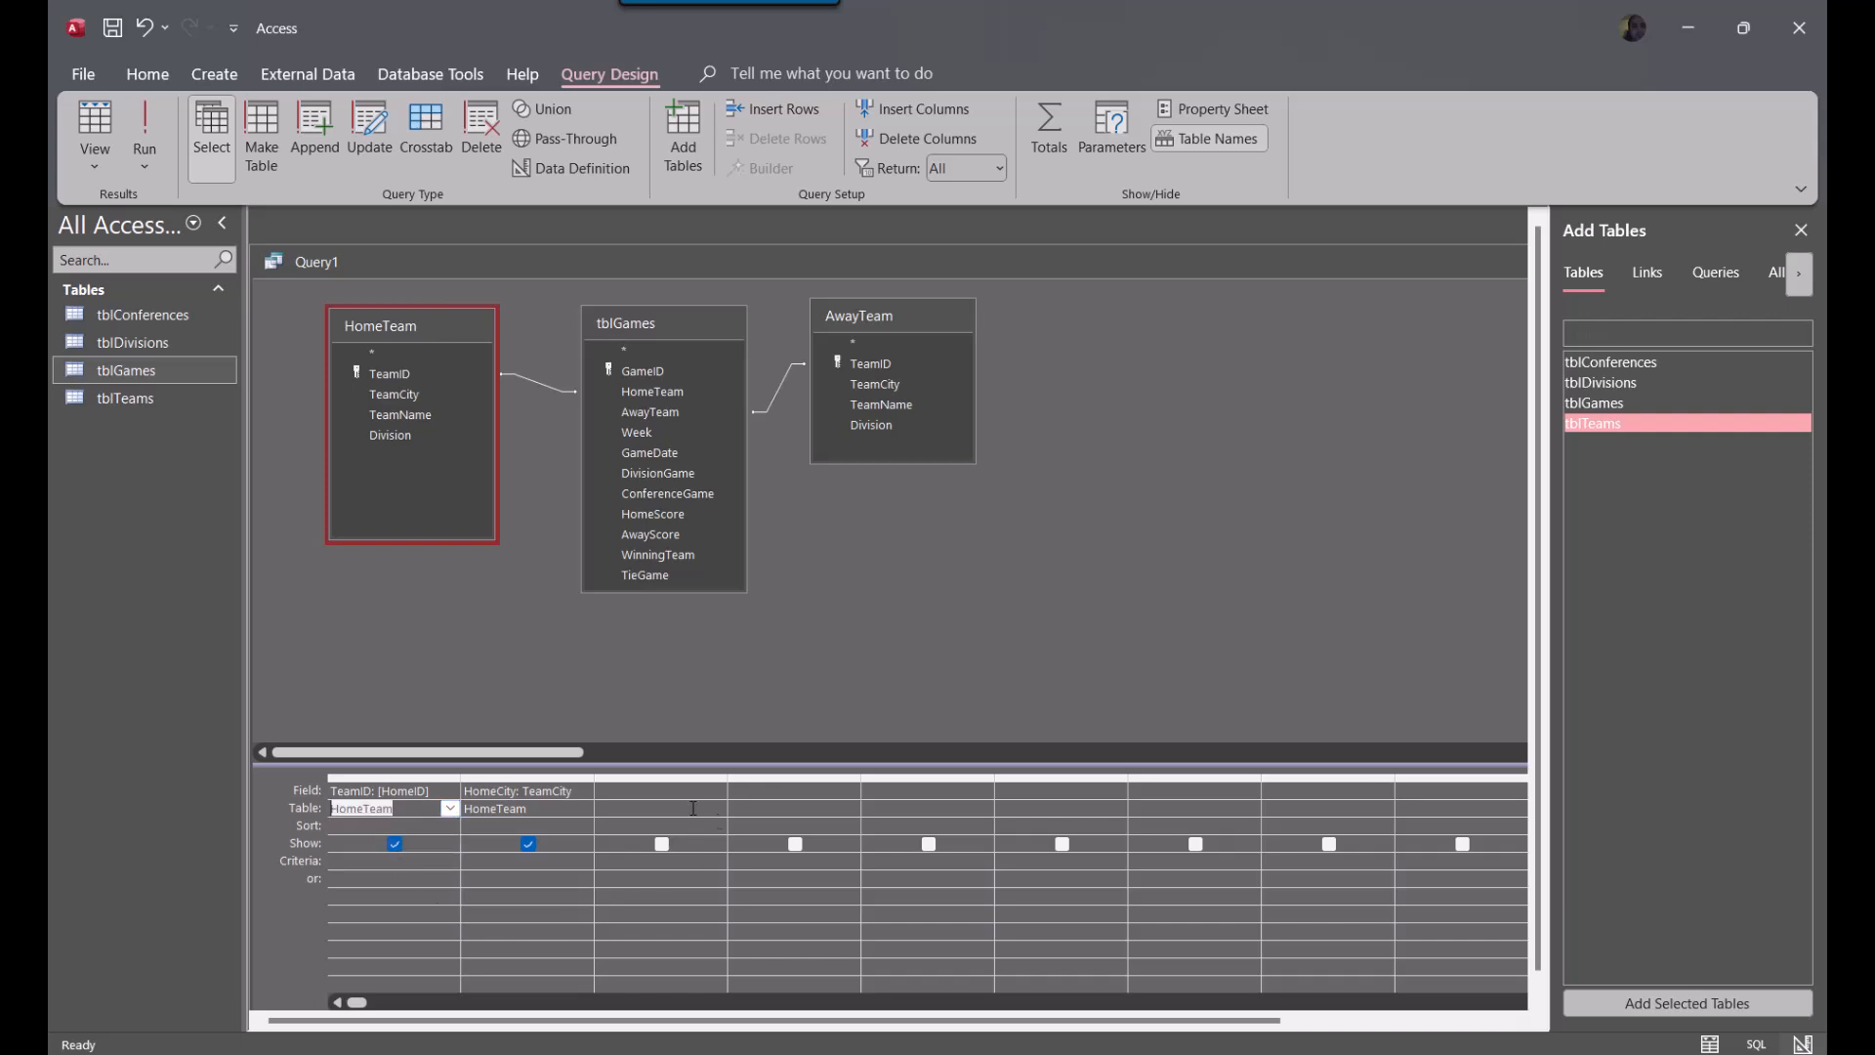
Add AwayTeam's TeamID and TeamCity fields together to the next empty columns of the query grid
click(891, 365)
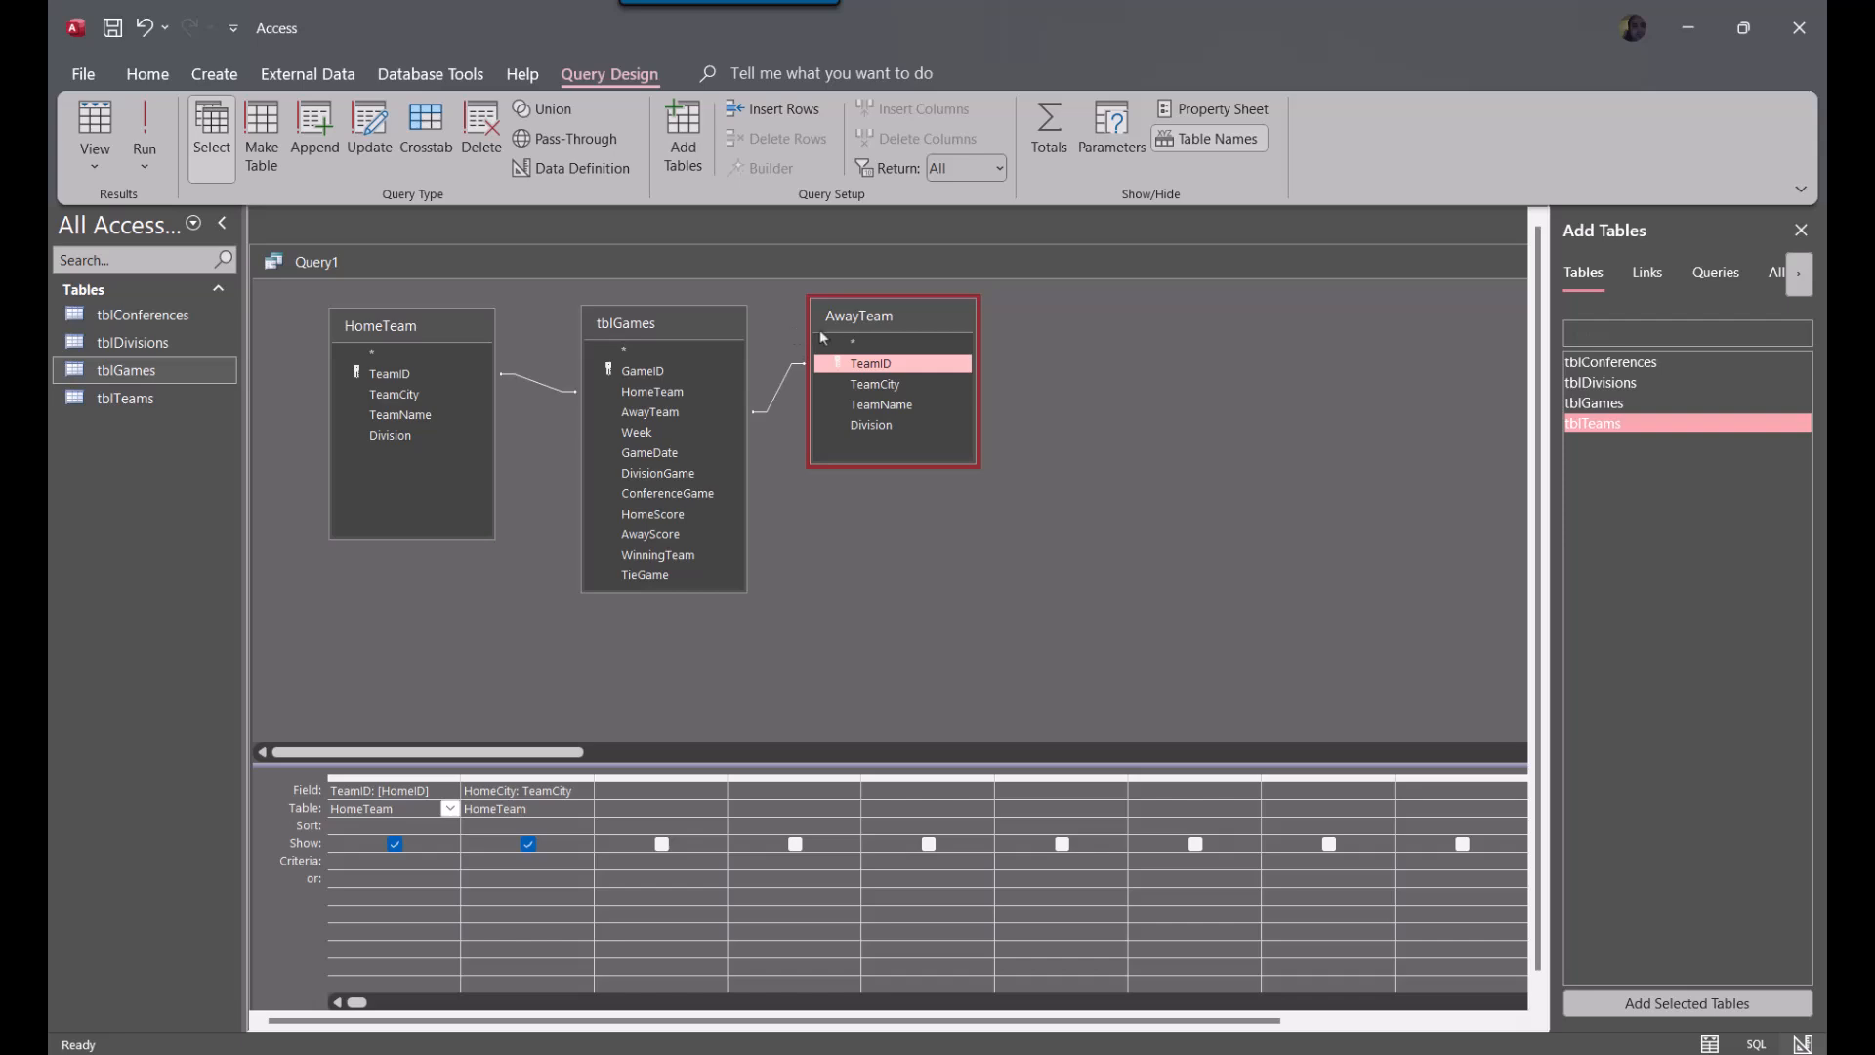
shift+click(882, 391)
drag(882, 390, 665, 795)
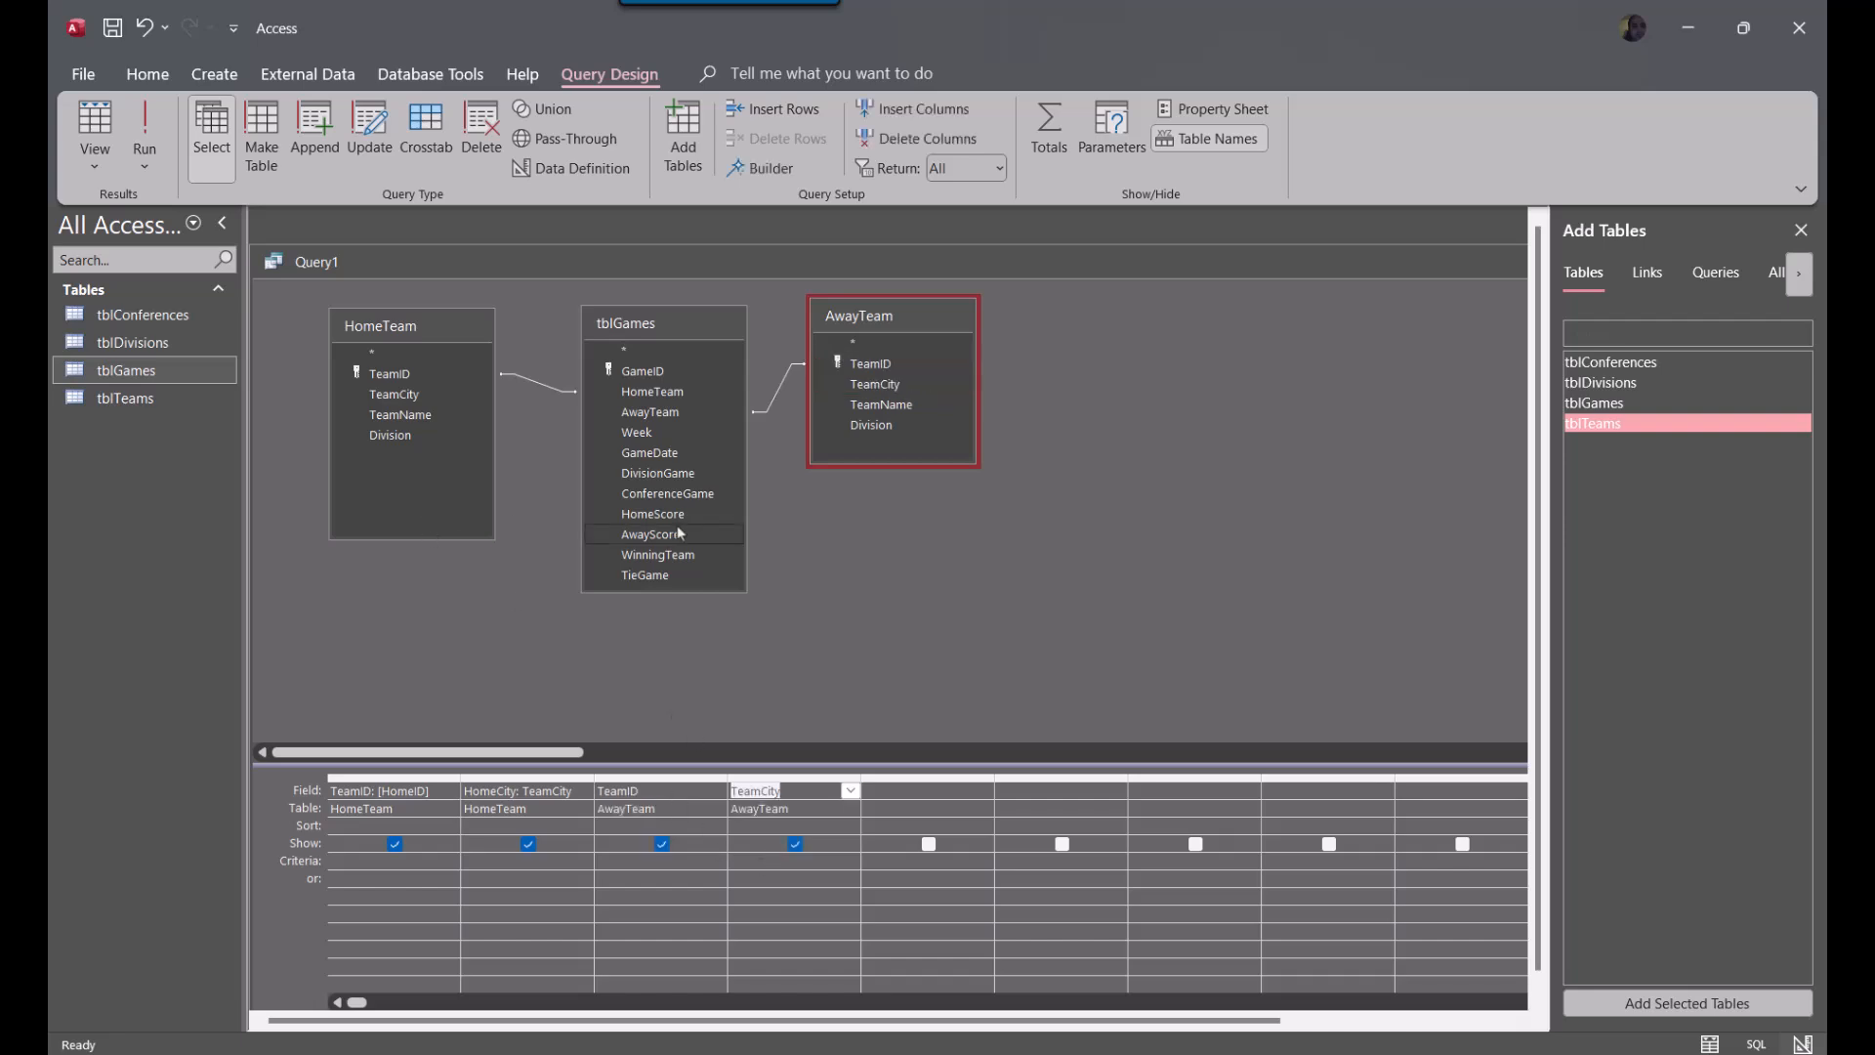
Change AwayTeam's TeamID column entry to TeamID: [AwayID]
click(601, 791)
text([AwayID])
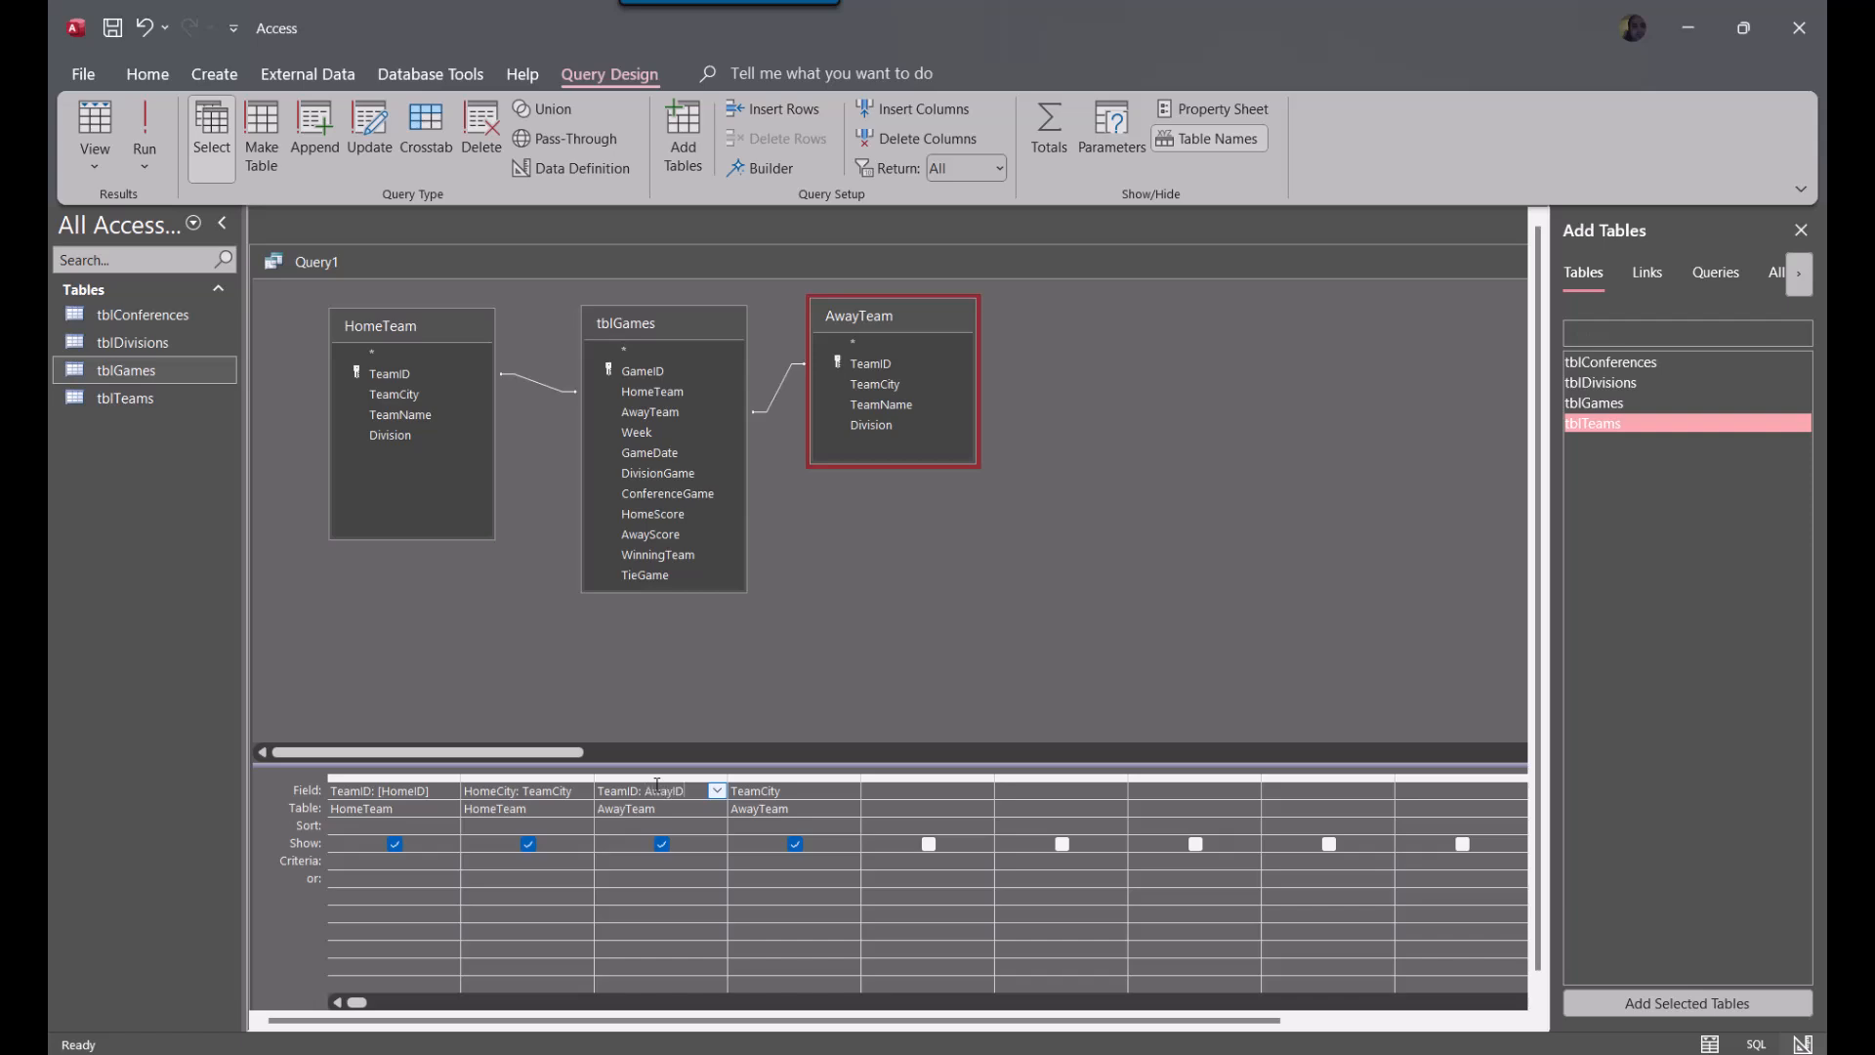
key(Tab)
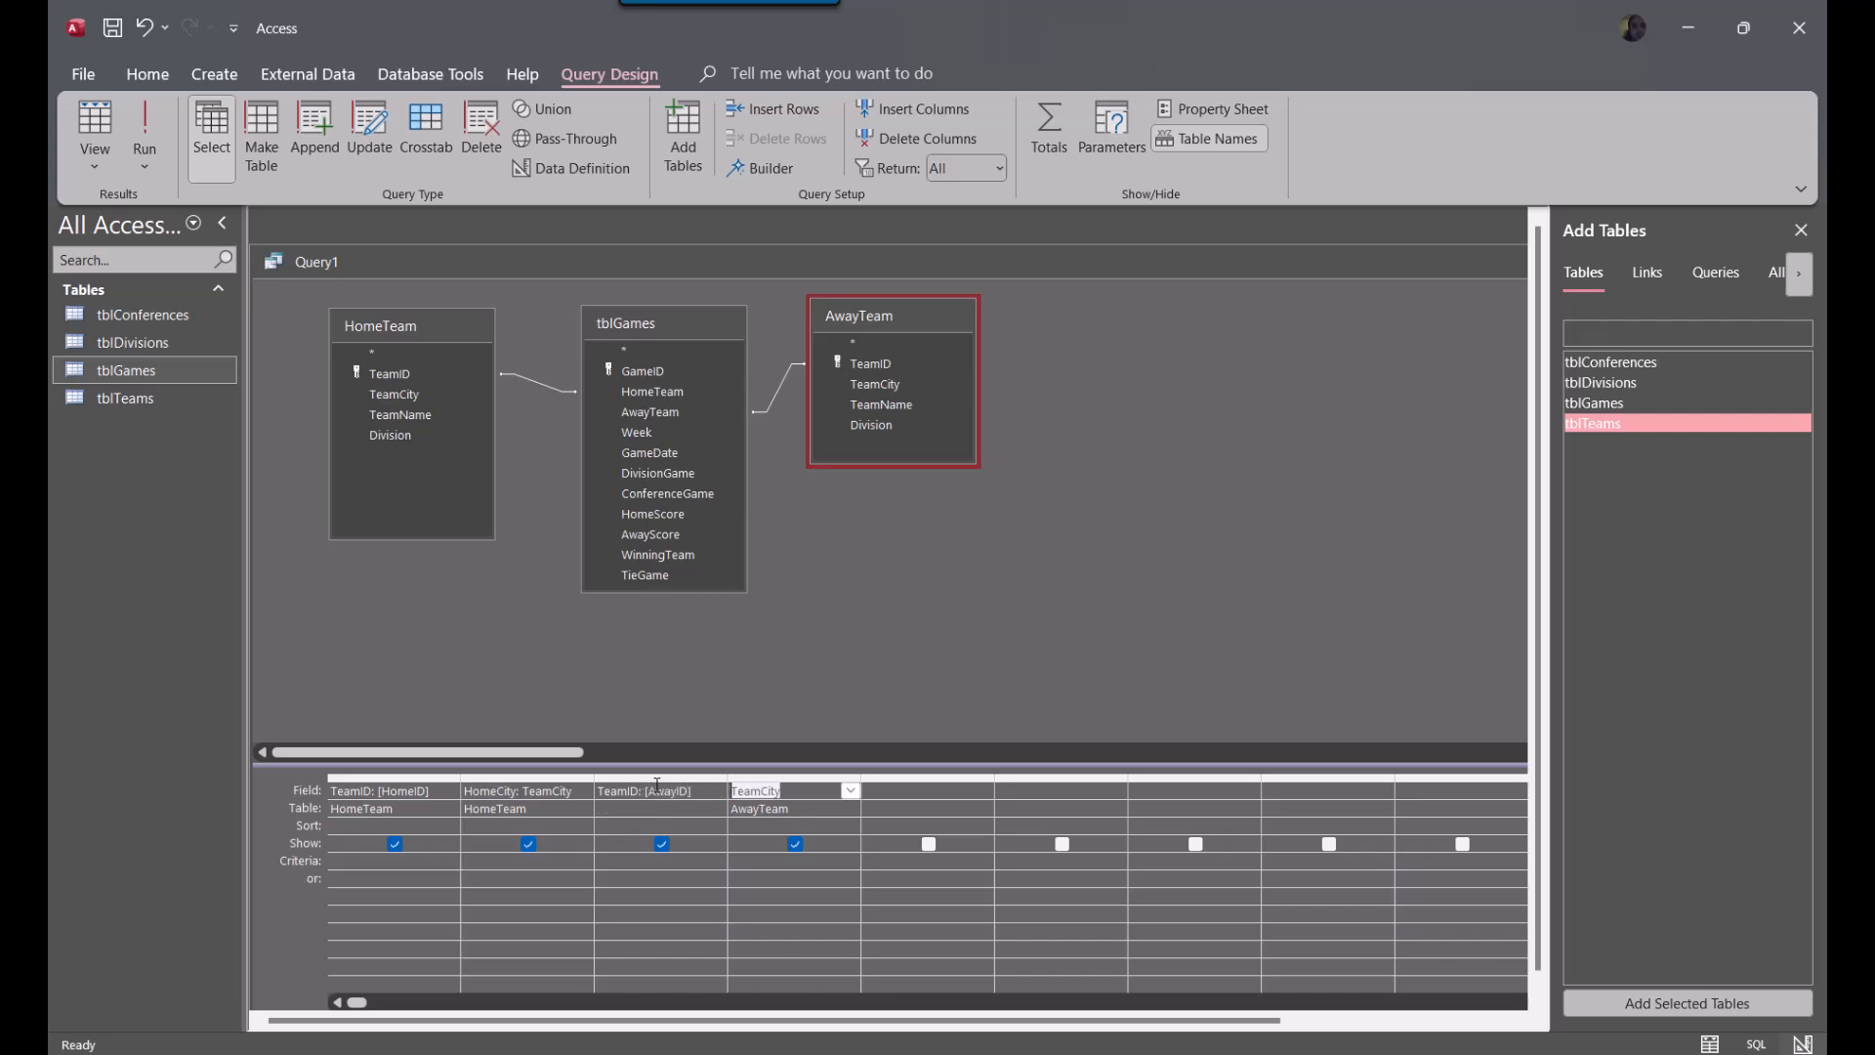
Change AwayTeam's TeamCity column entry to TeamCity: [AwayCity]
click(802, 793)
text(: Home)
key(BackSpace)
key(BackSpace)
key(BackSpace)
key(BackSpace)
text(AwayCity)
key(Tab)
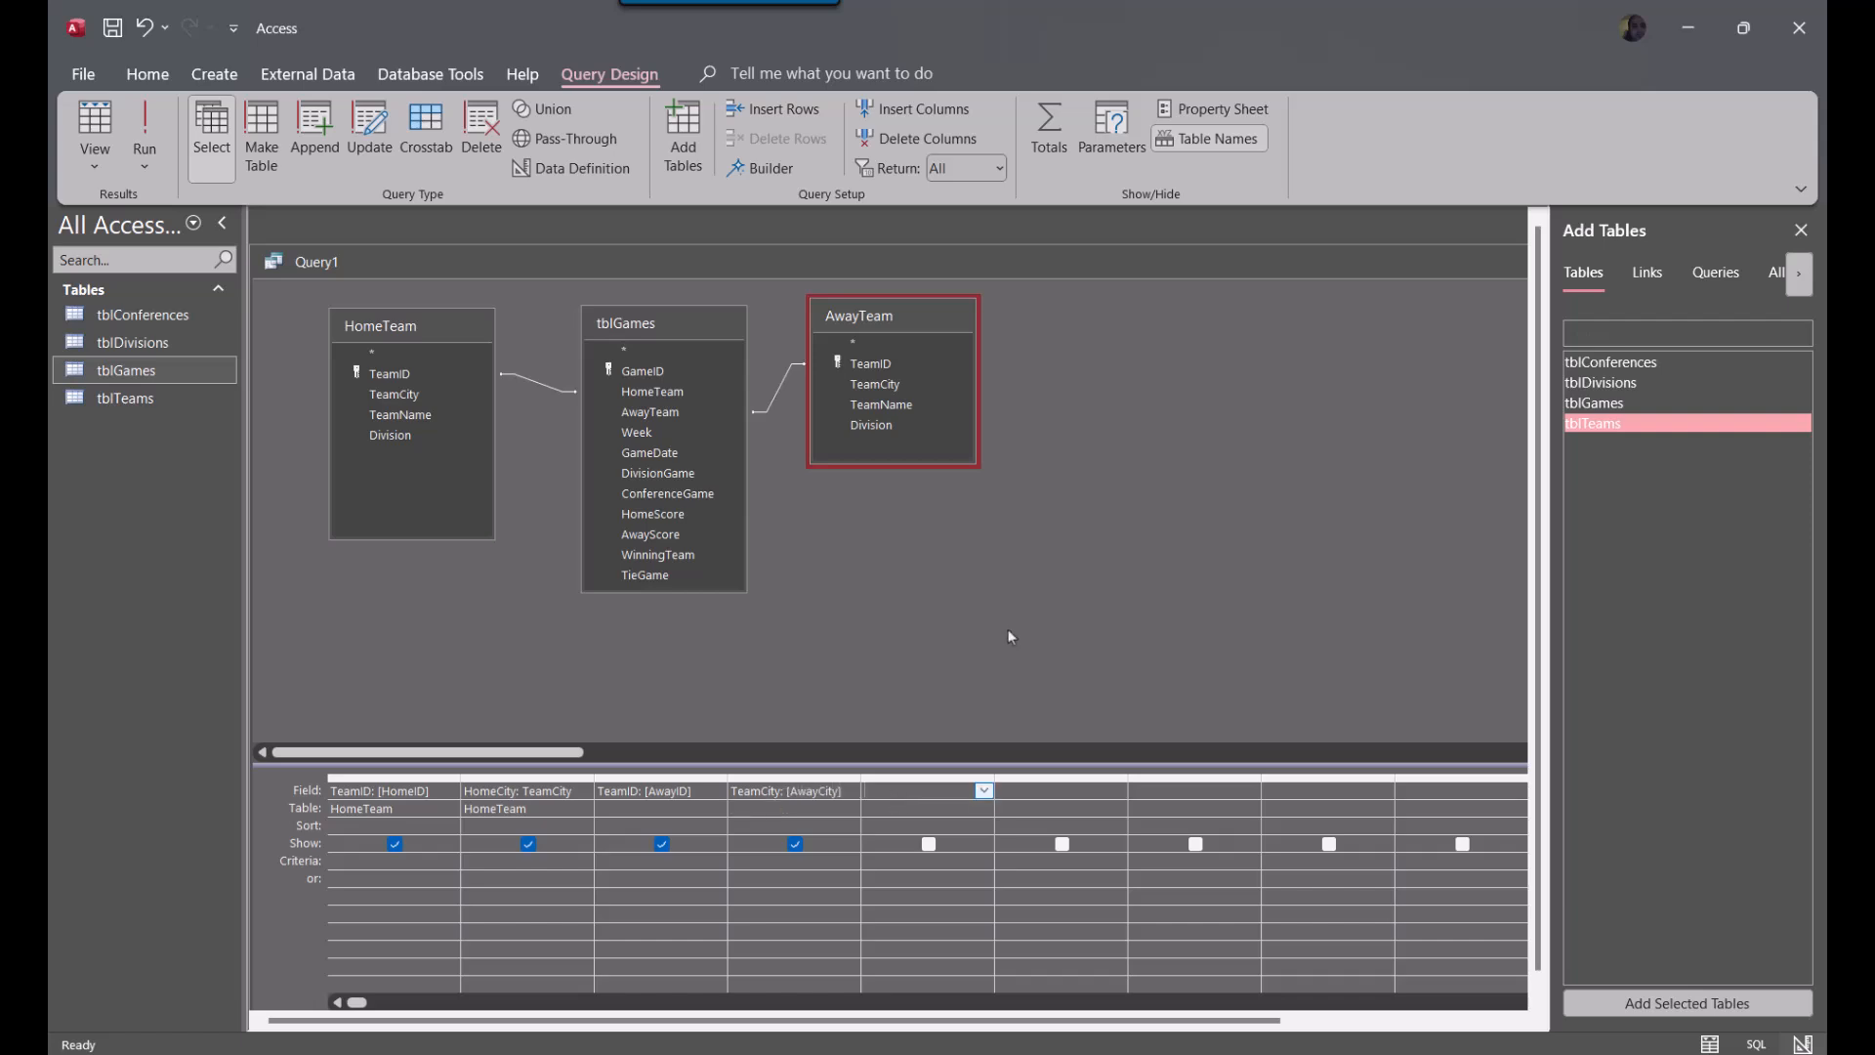
Add the Week, DivisionGame and ConferenceGame fields from tblGames to the next empty columns of the query grid
click(641, 435)
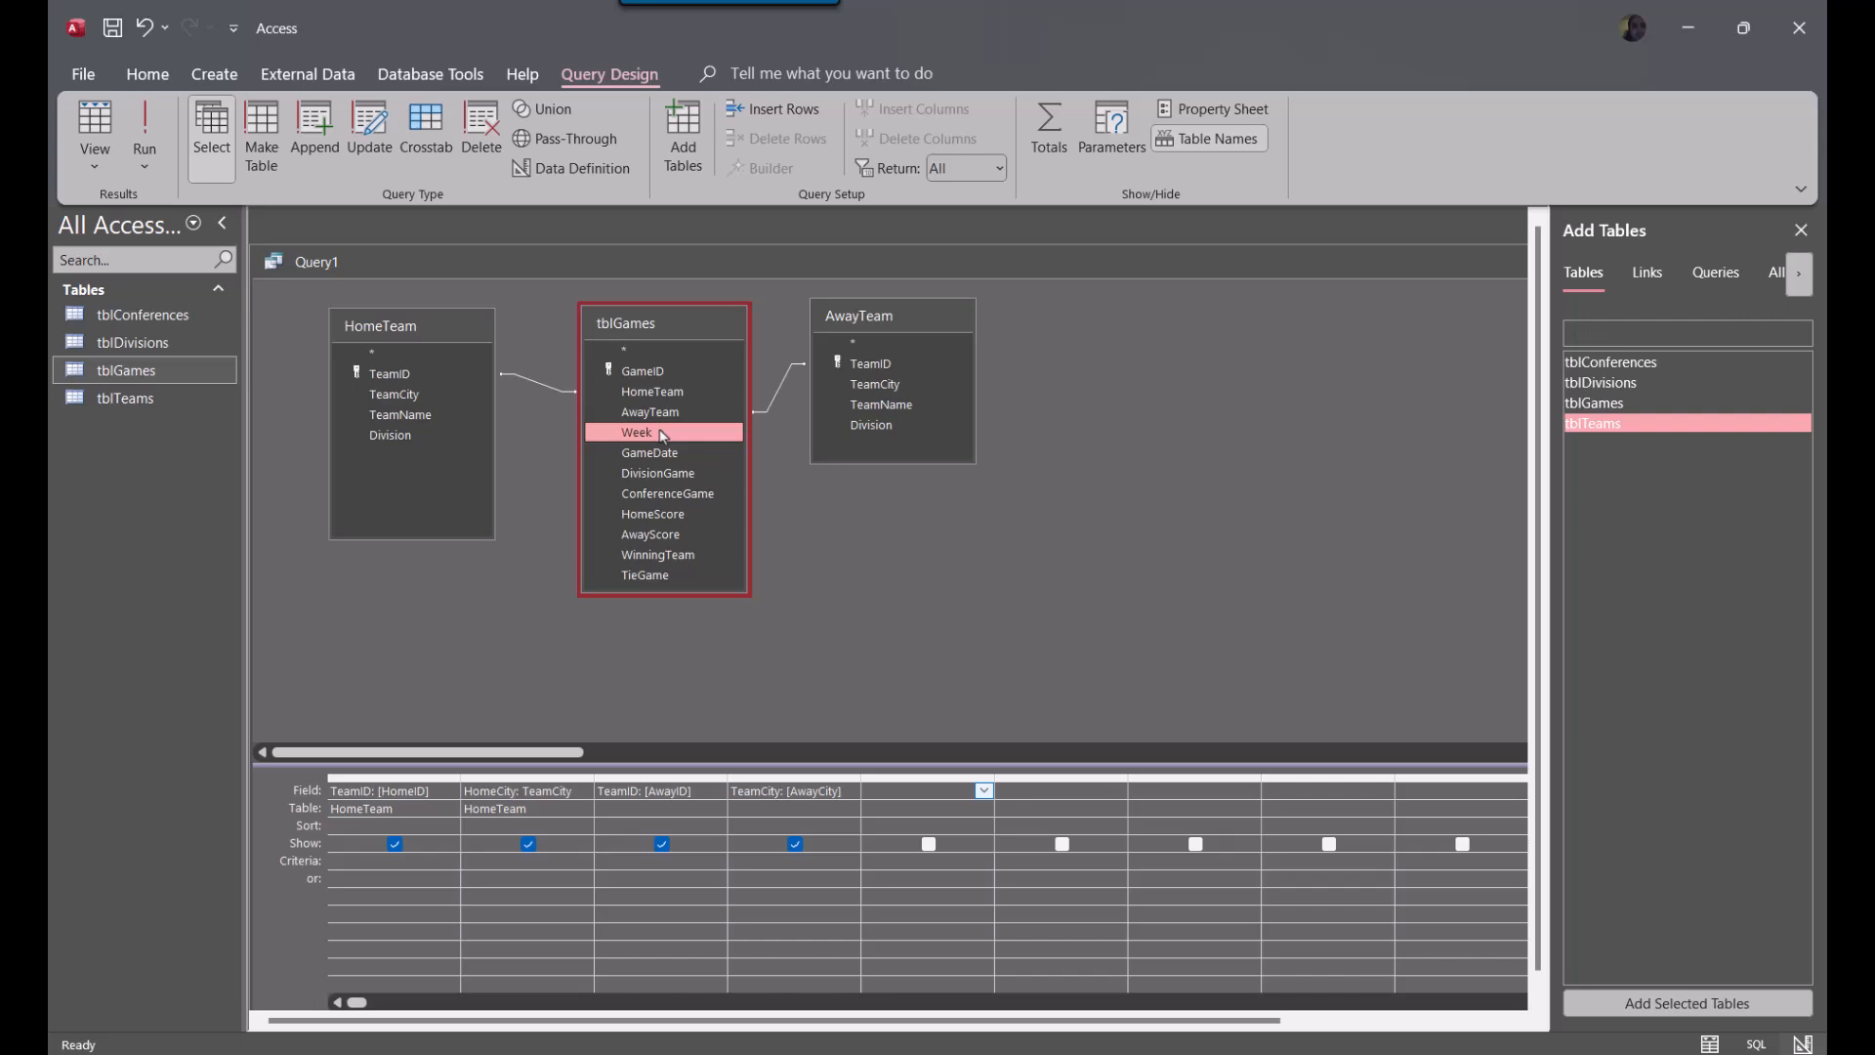
double_click(661, 433)
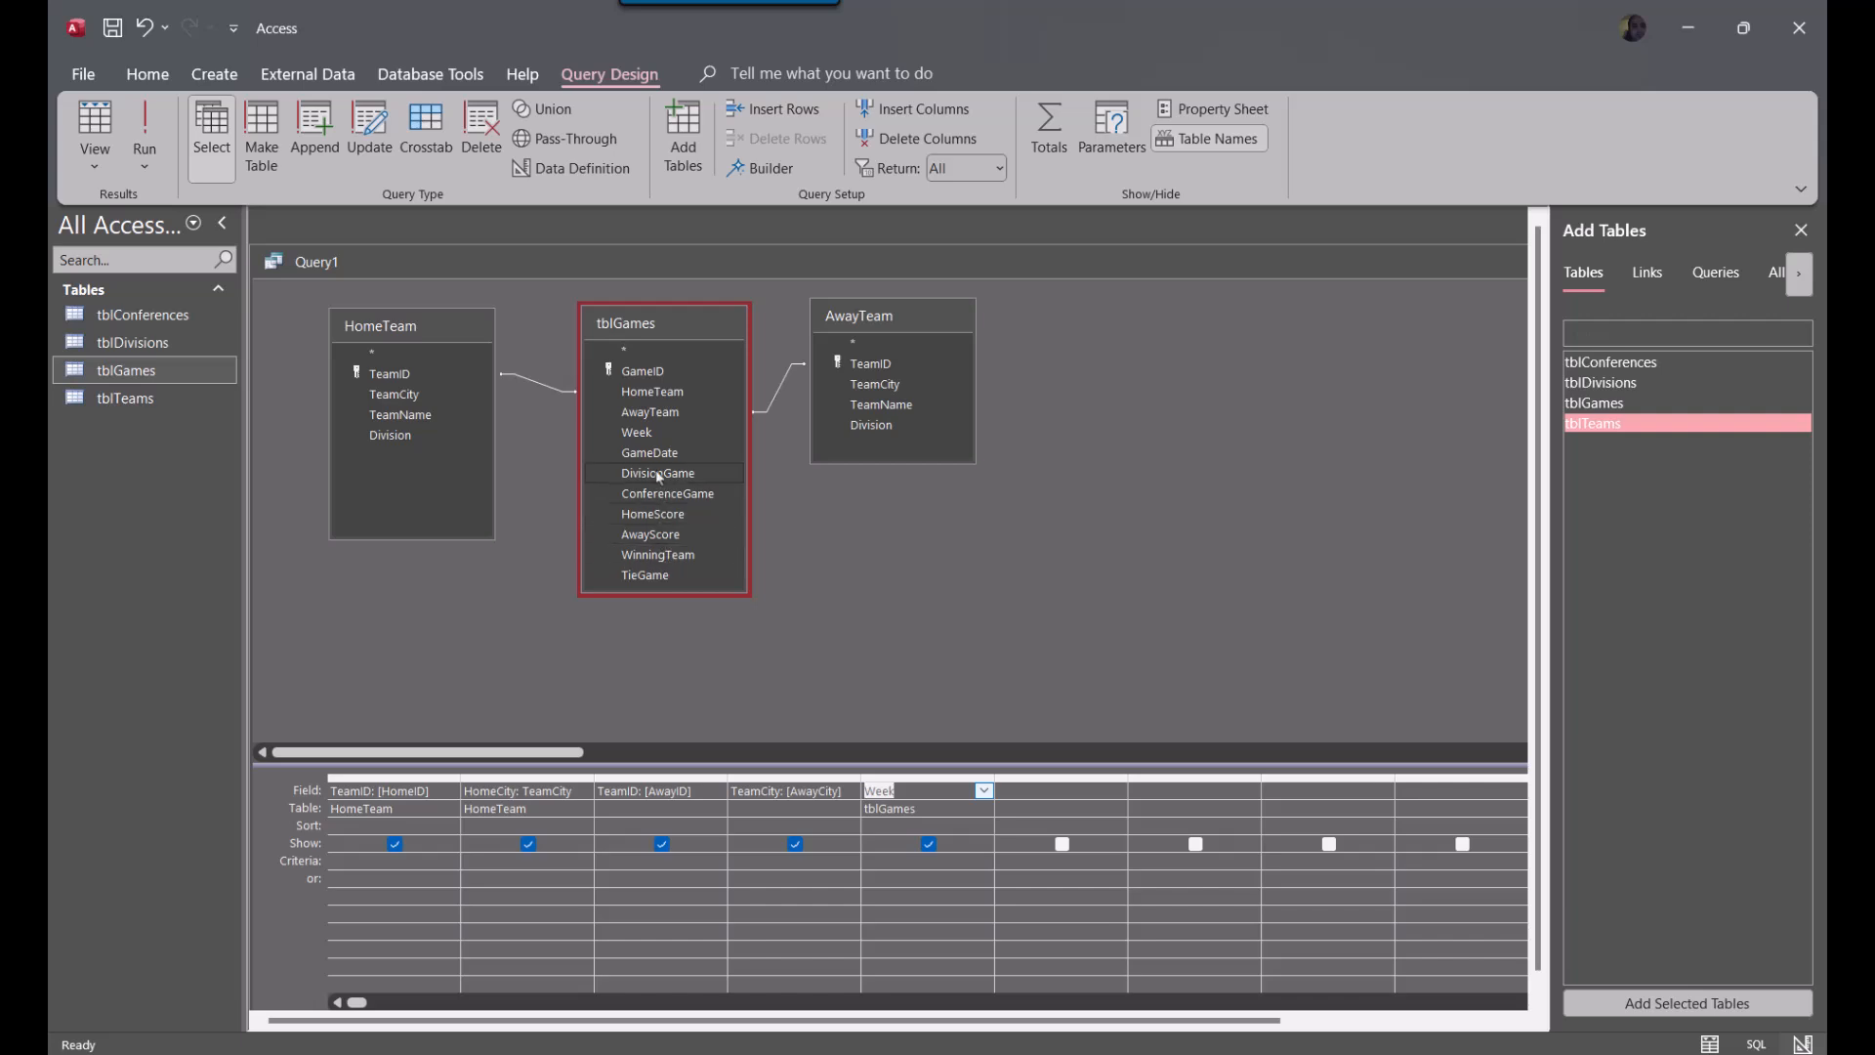
double_click(658, 474)
double_click(654, 495)
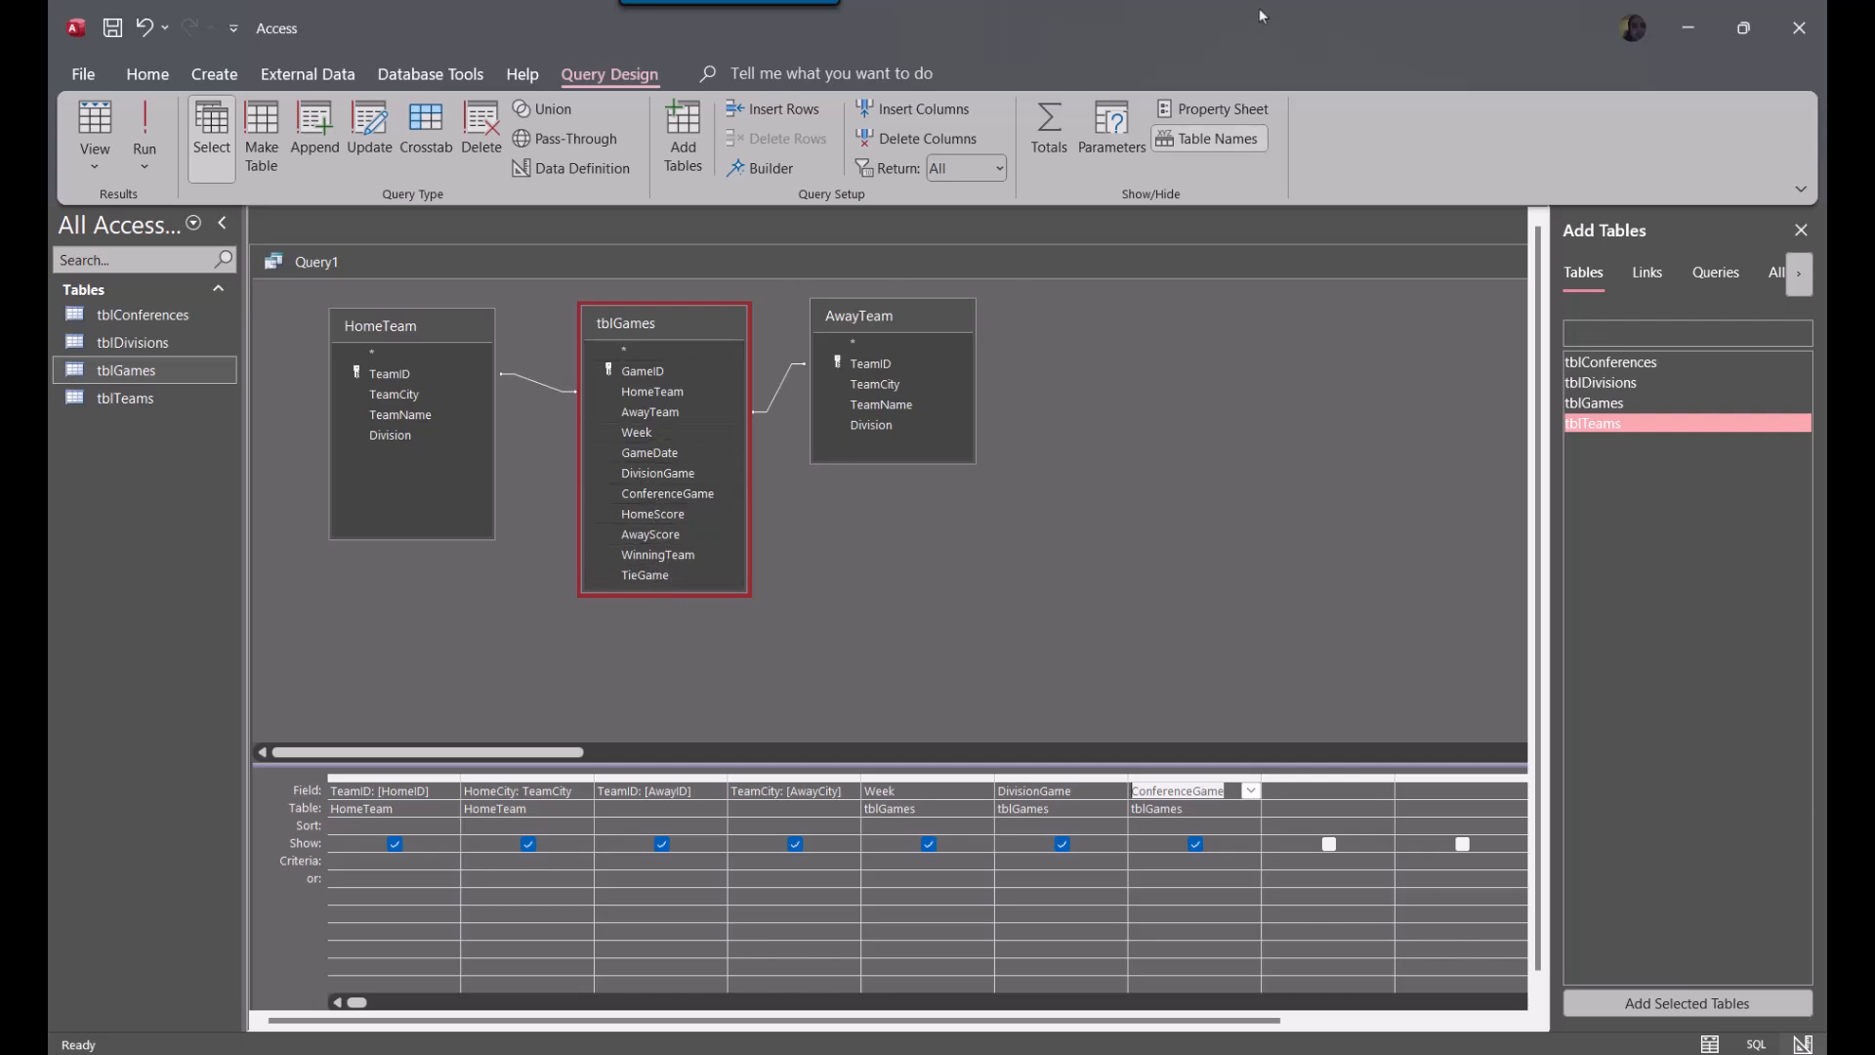
Try to run the query with the current column aliases
drag(1271, 263, 1207, 271)
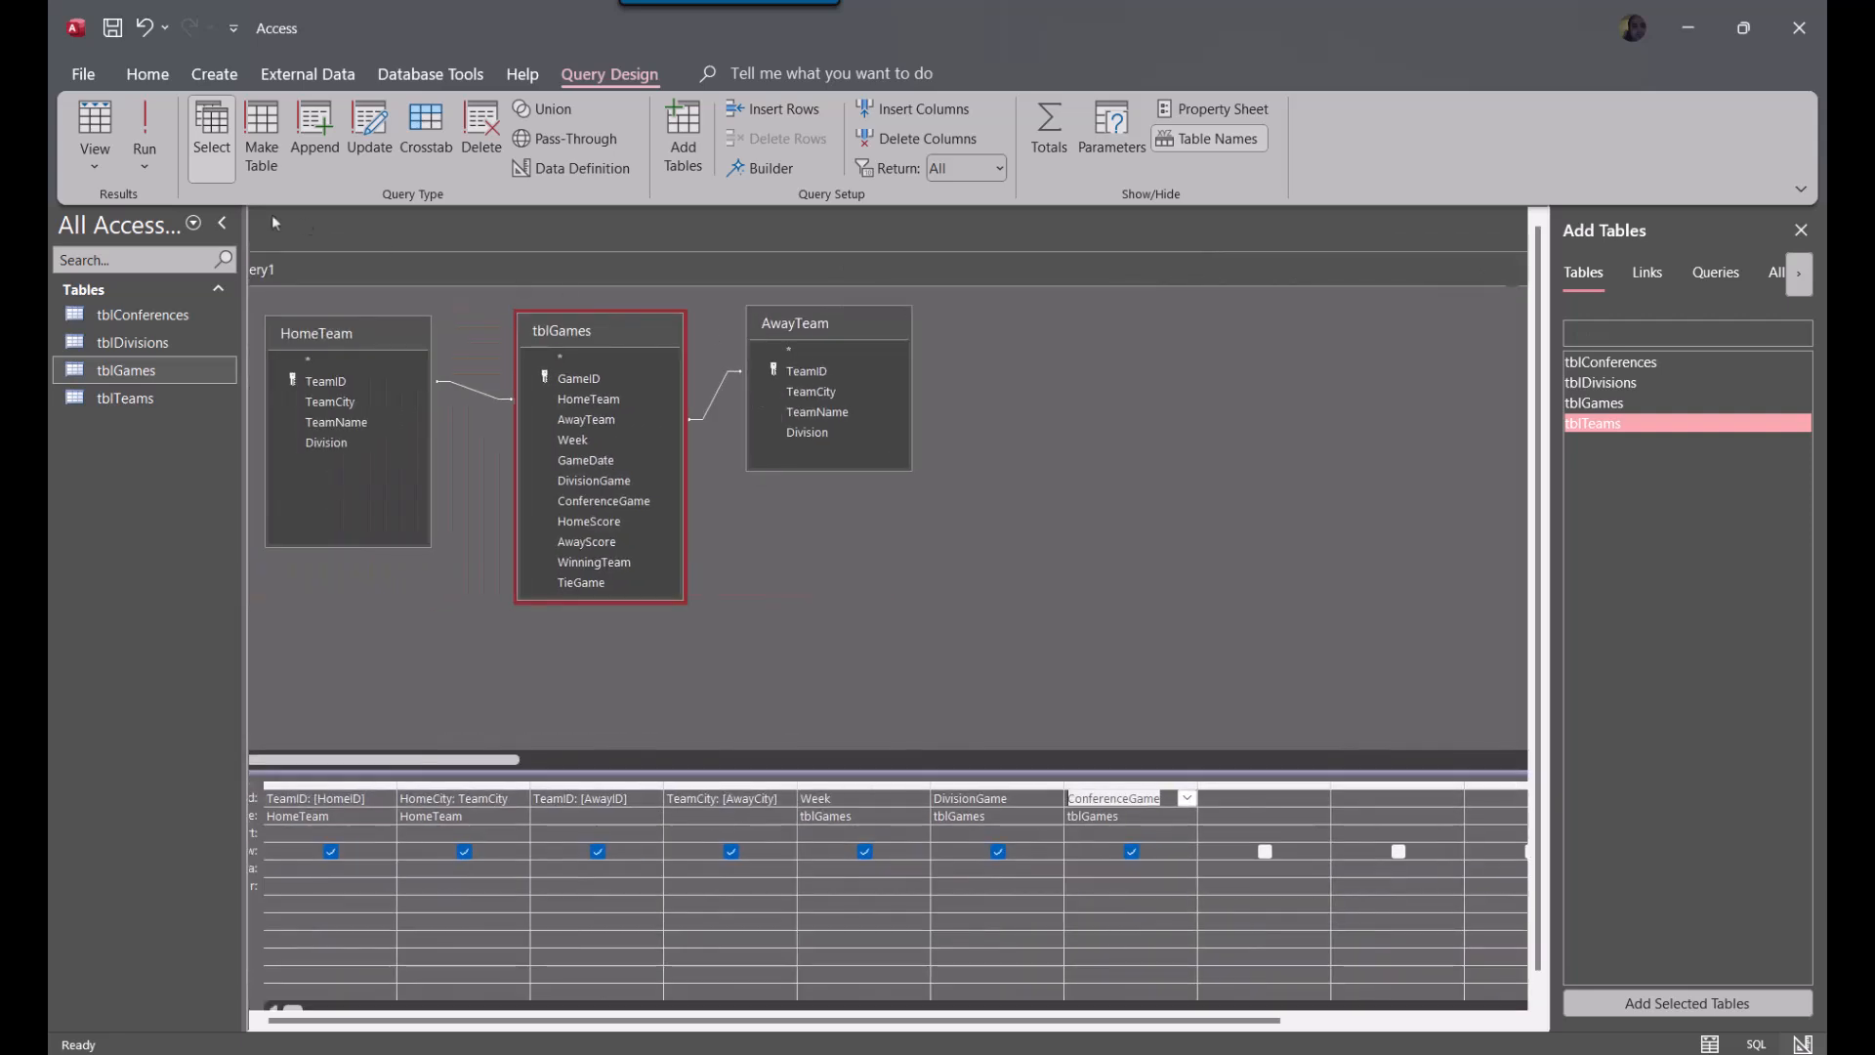
click(145, 137)
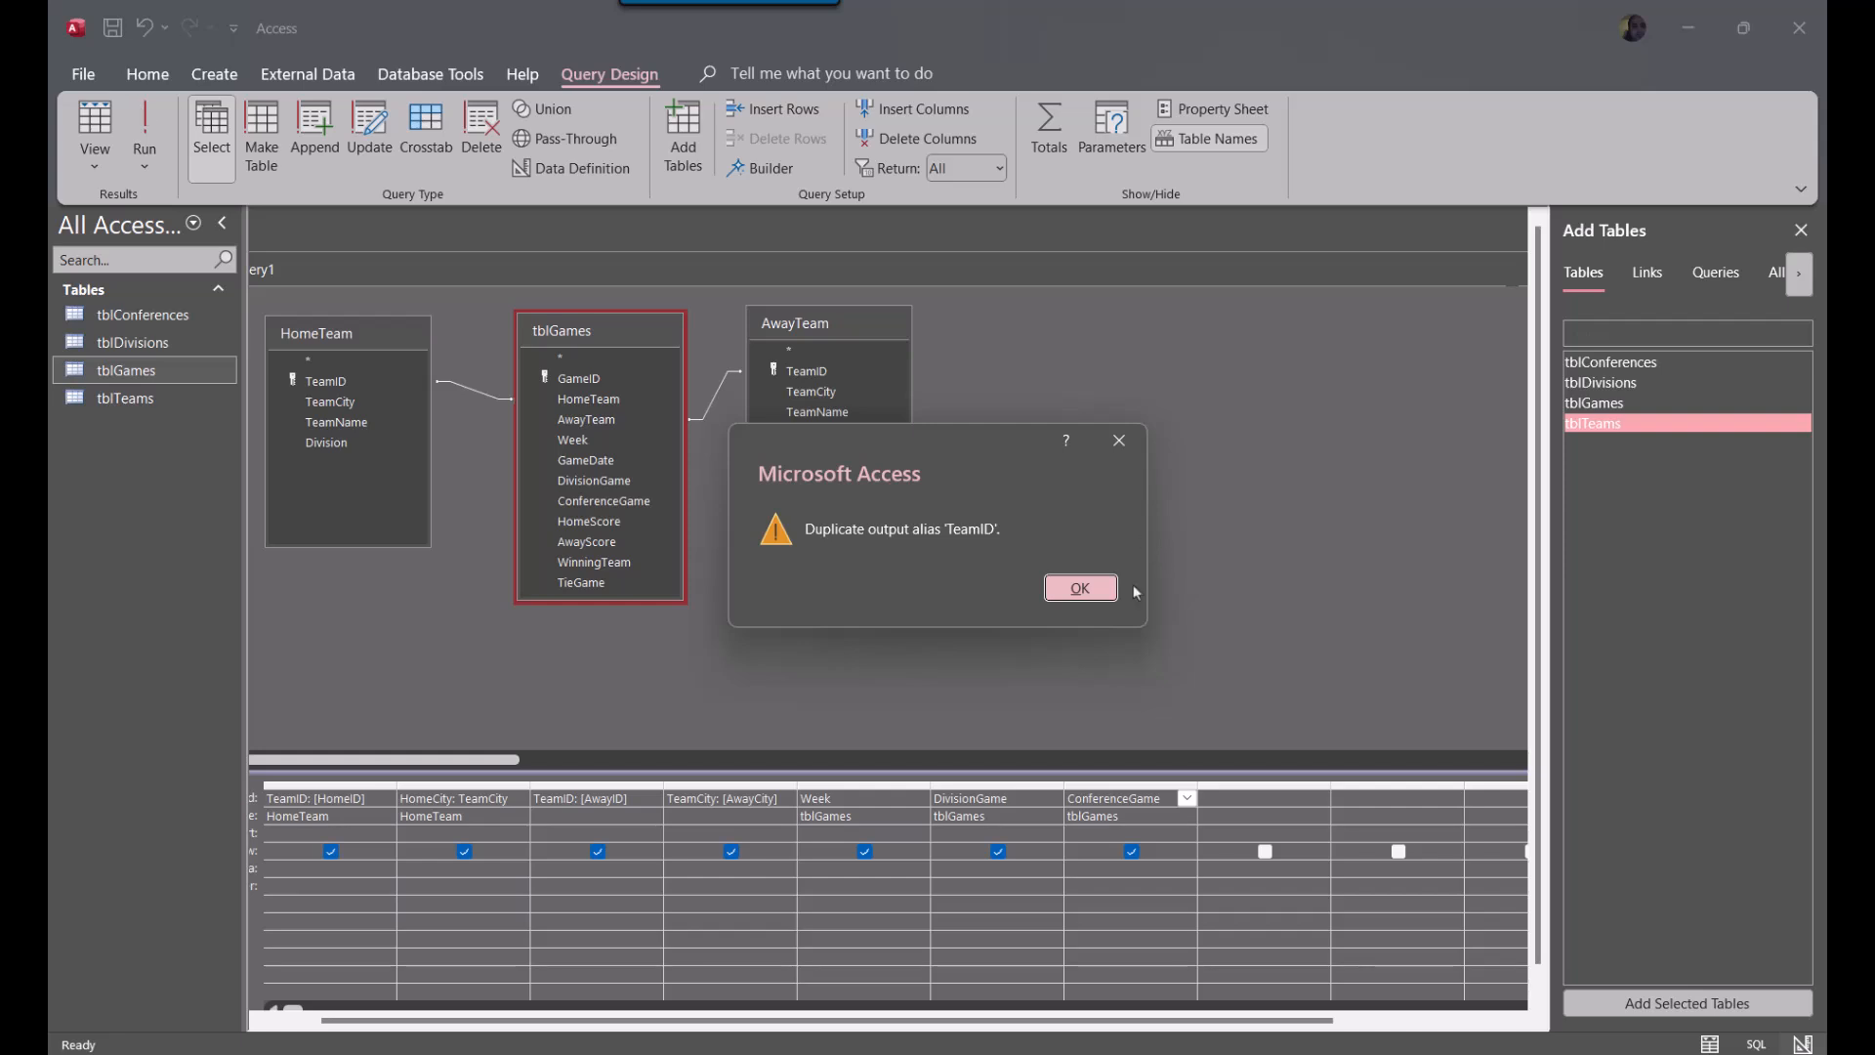
click(1080, 588)
drag(584, 263, 710, 207)
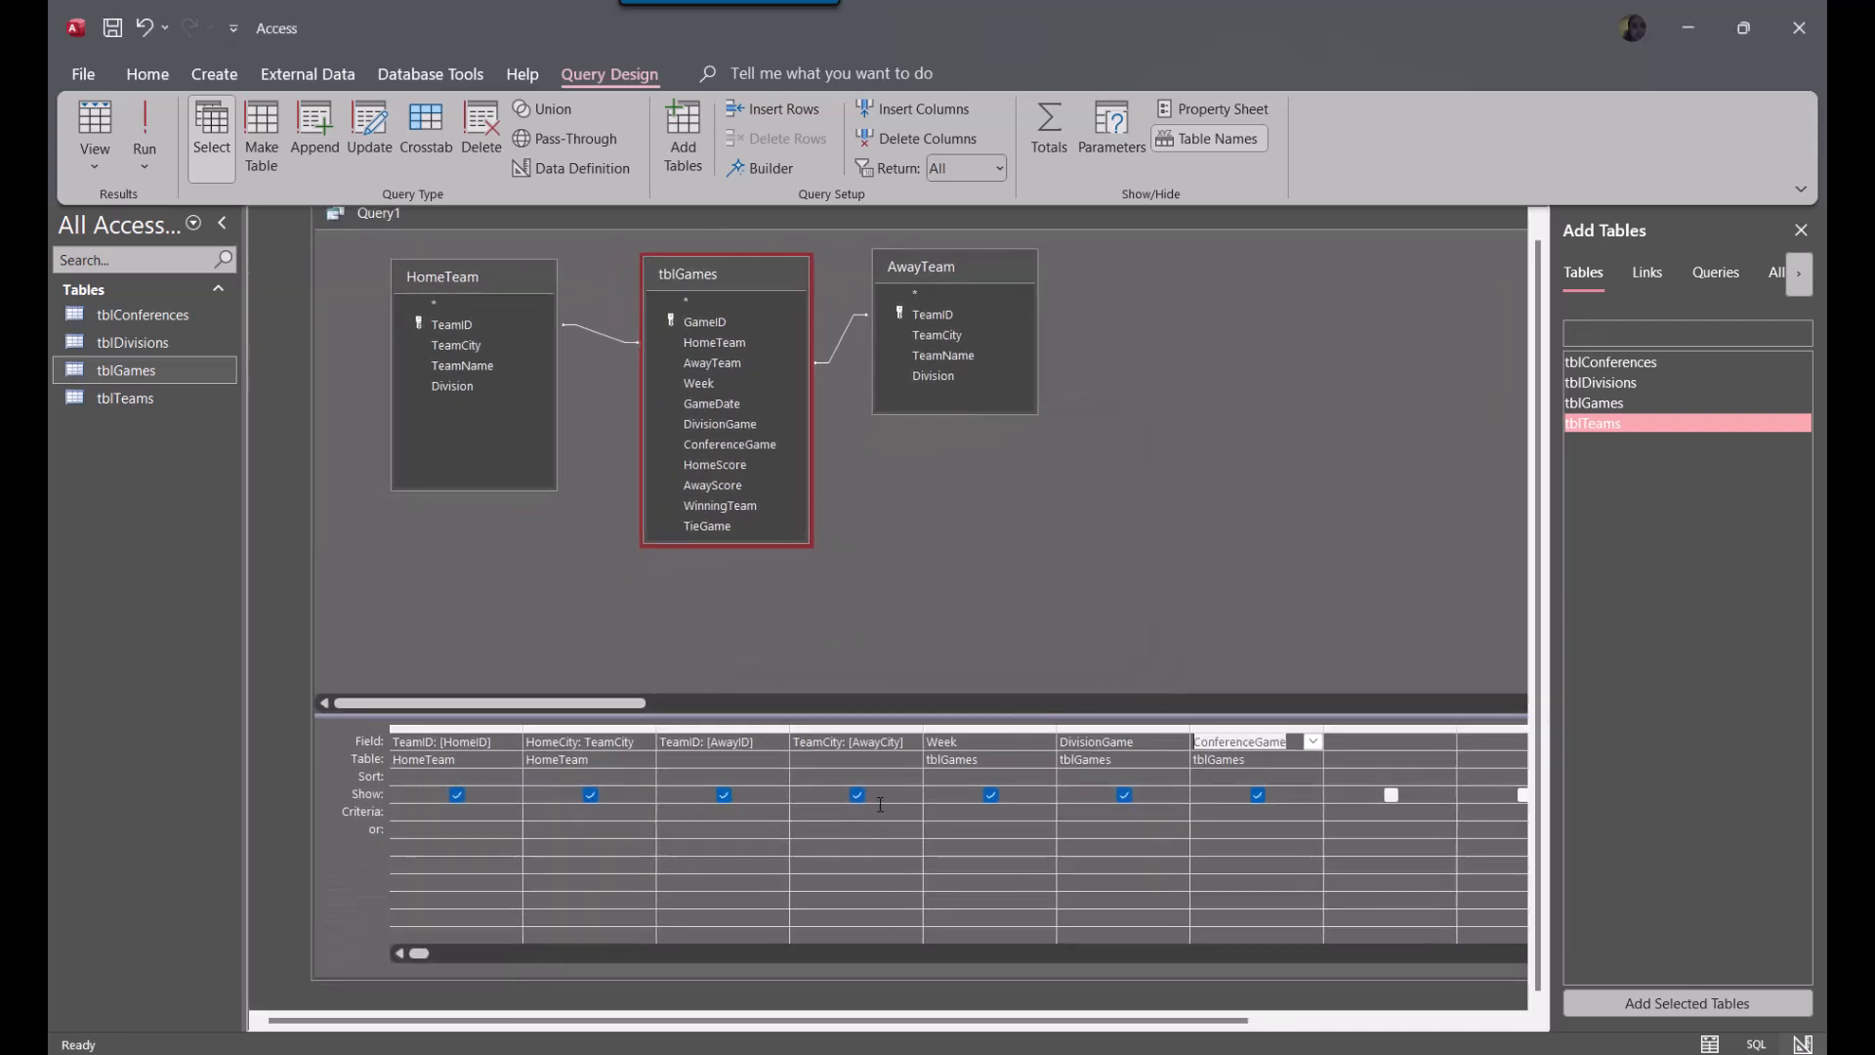
Rewrite the column entries as HomeID: TeamID, AwayID: TeamID and AwayCity: TeamCity with their HomeTeam and AwayTeam sources, and run the query
click(488, 743)
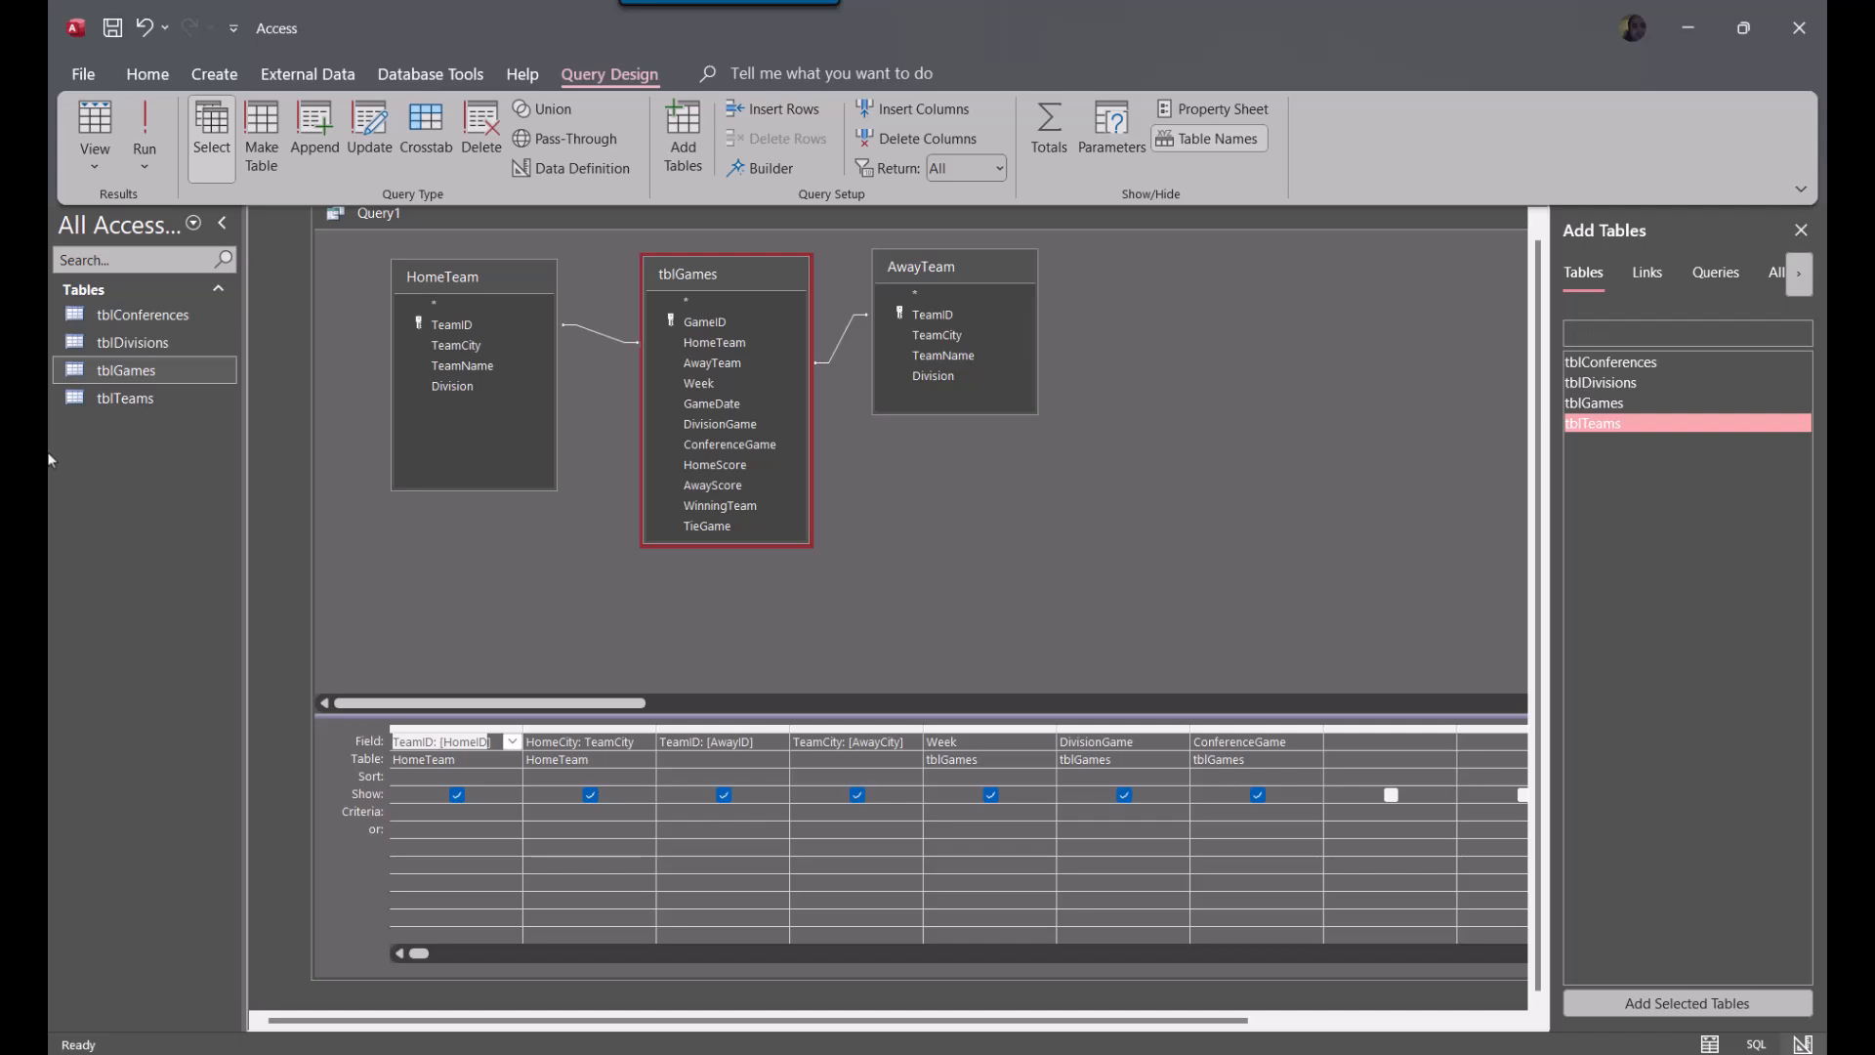
key(Delete)
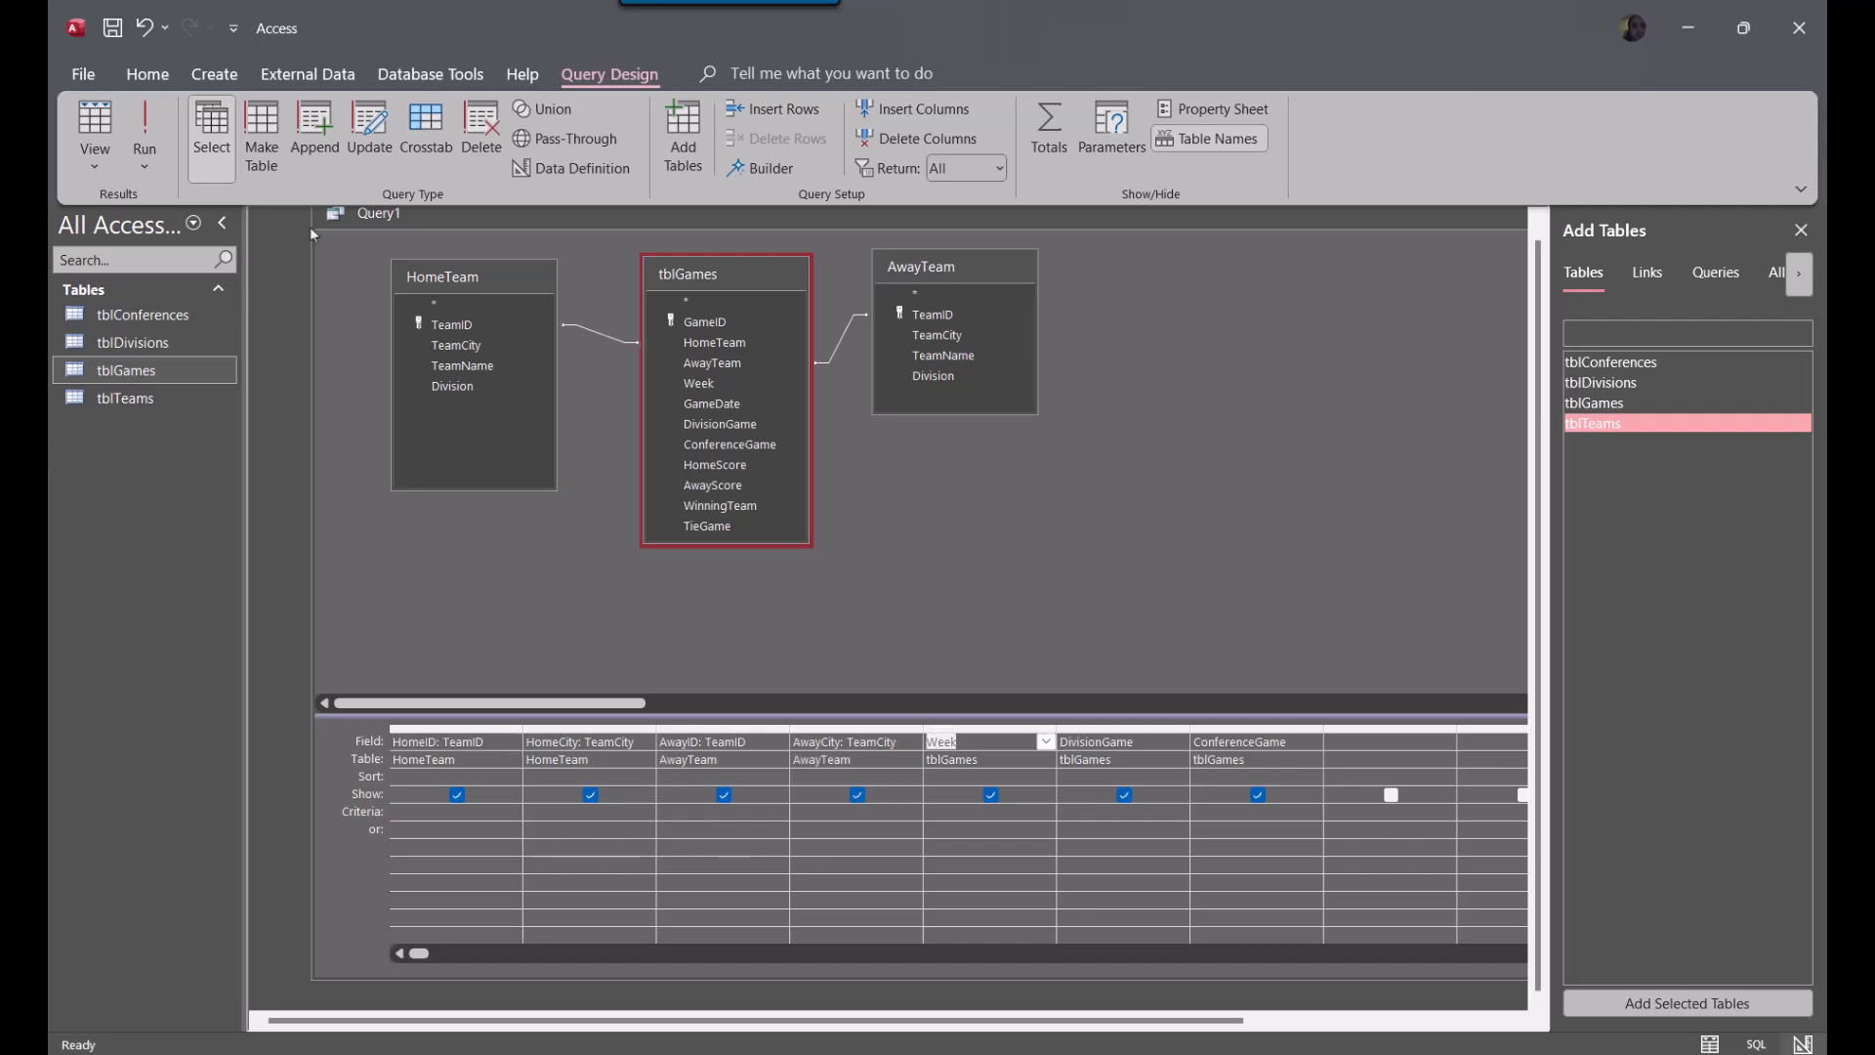
click(146, 127)
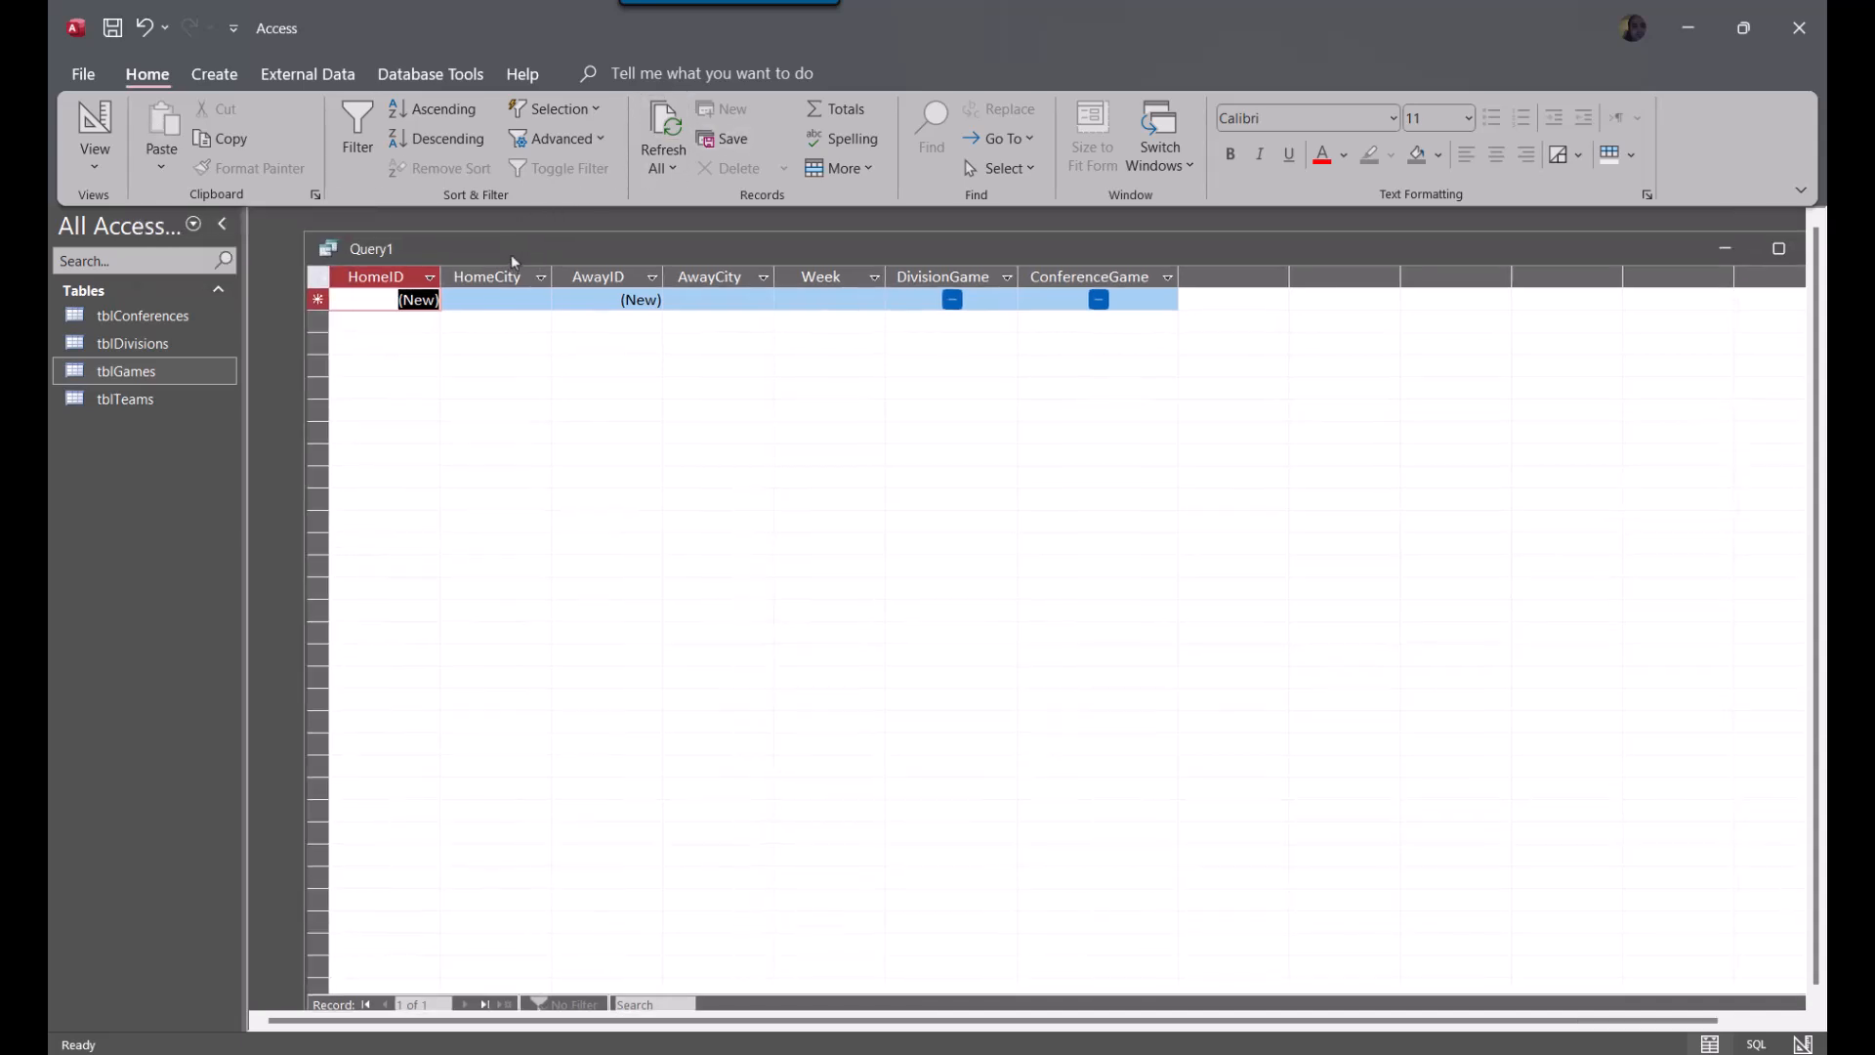
Save the query under the name qrySchedule
click(113, 29)
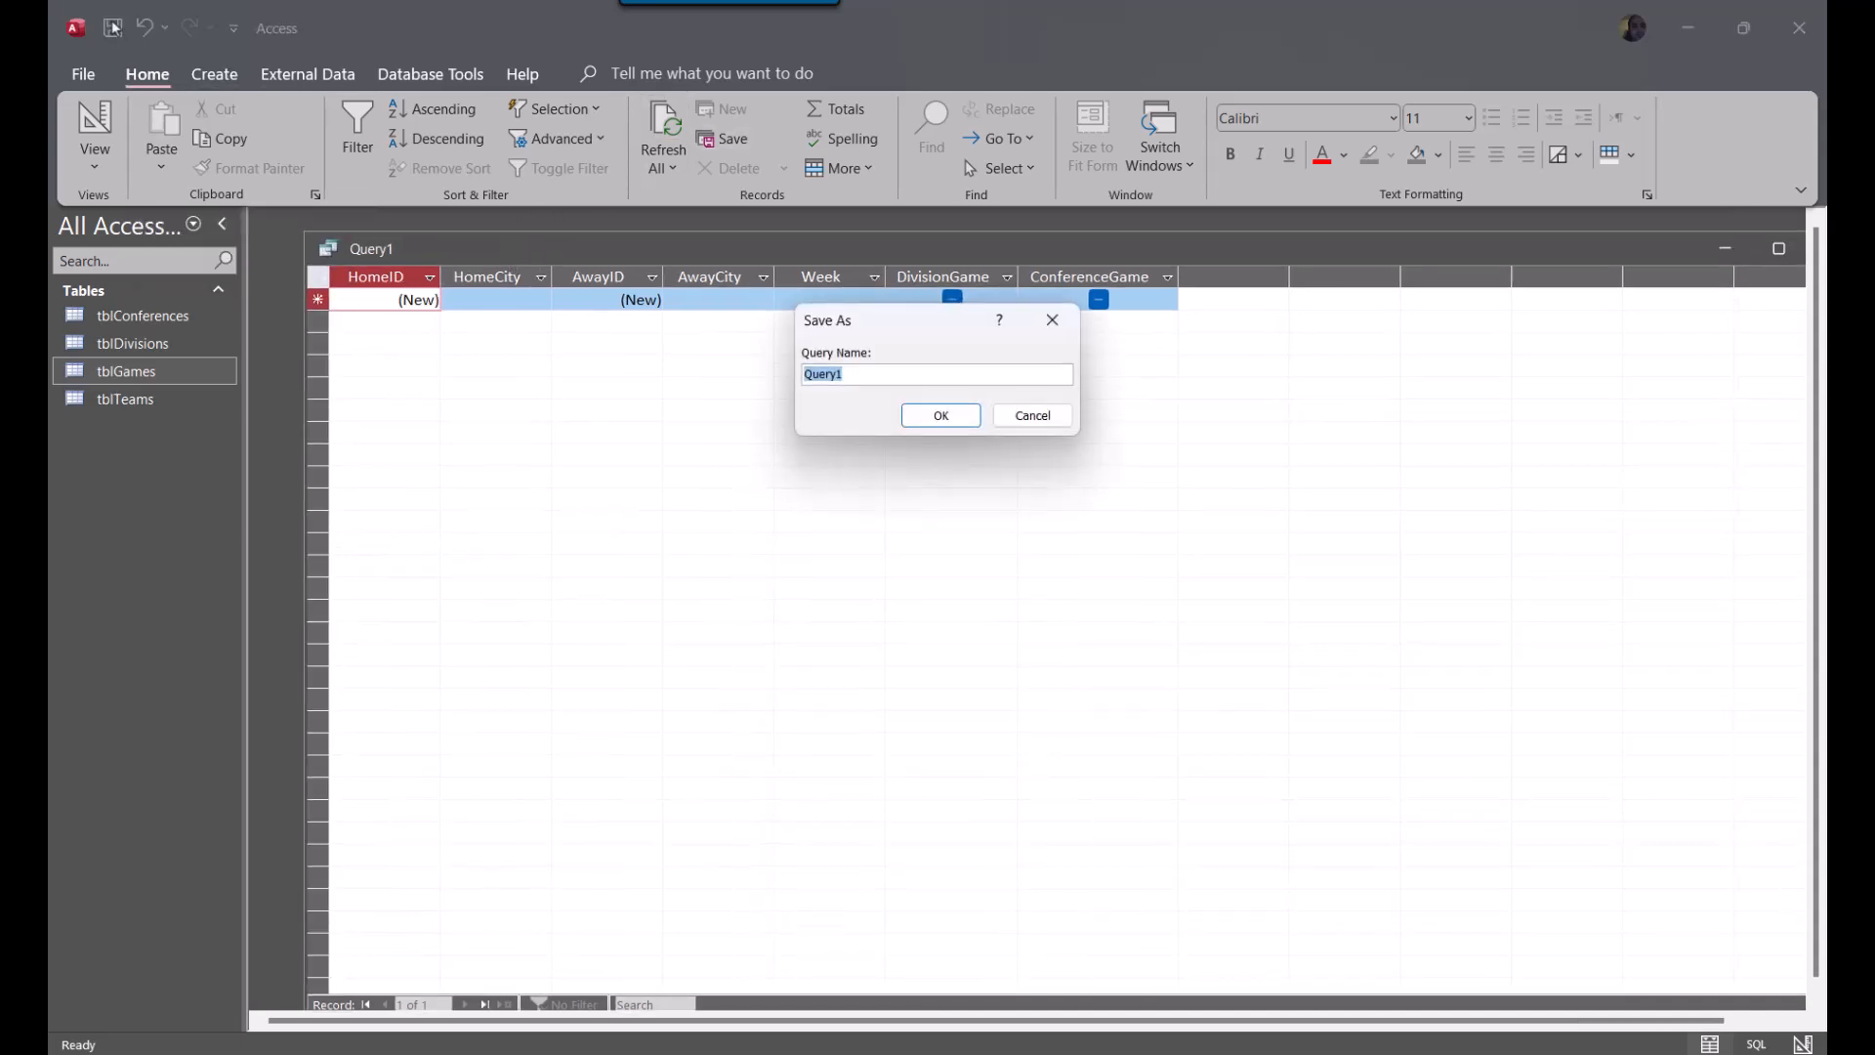
text(qrySchedule)
key(Return)
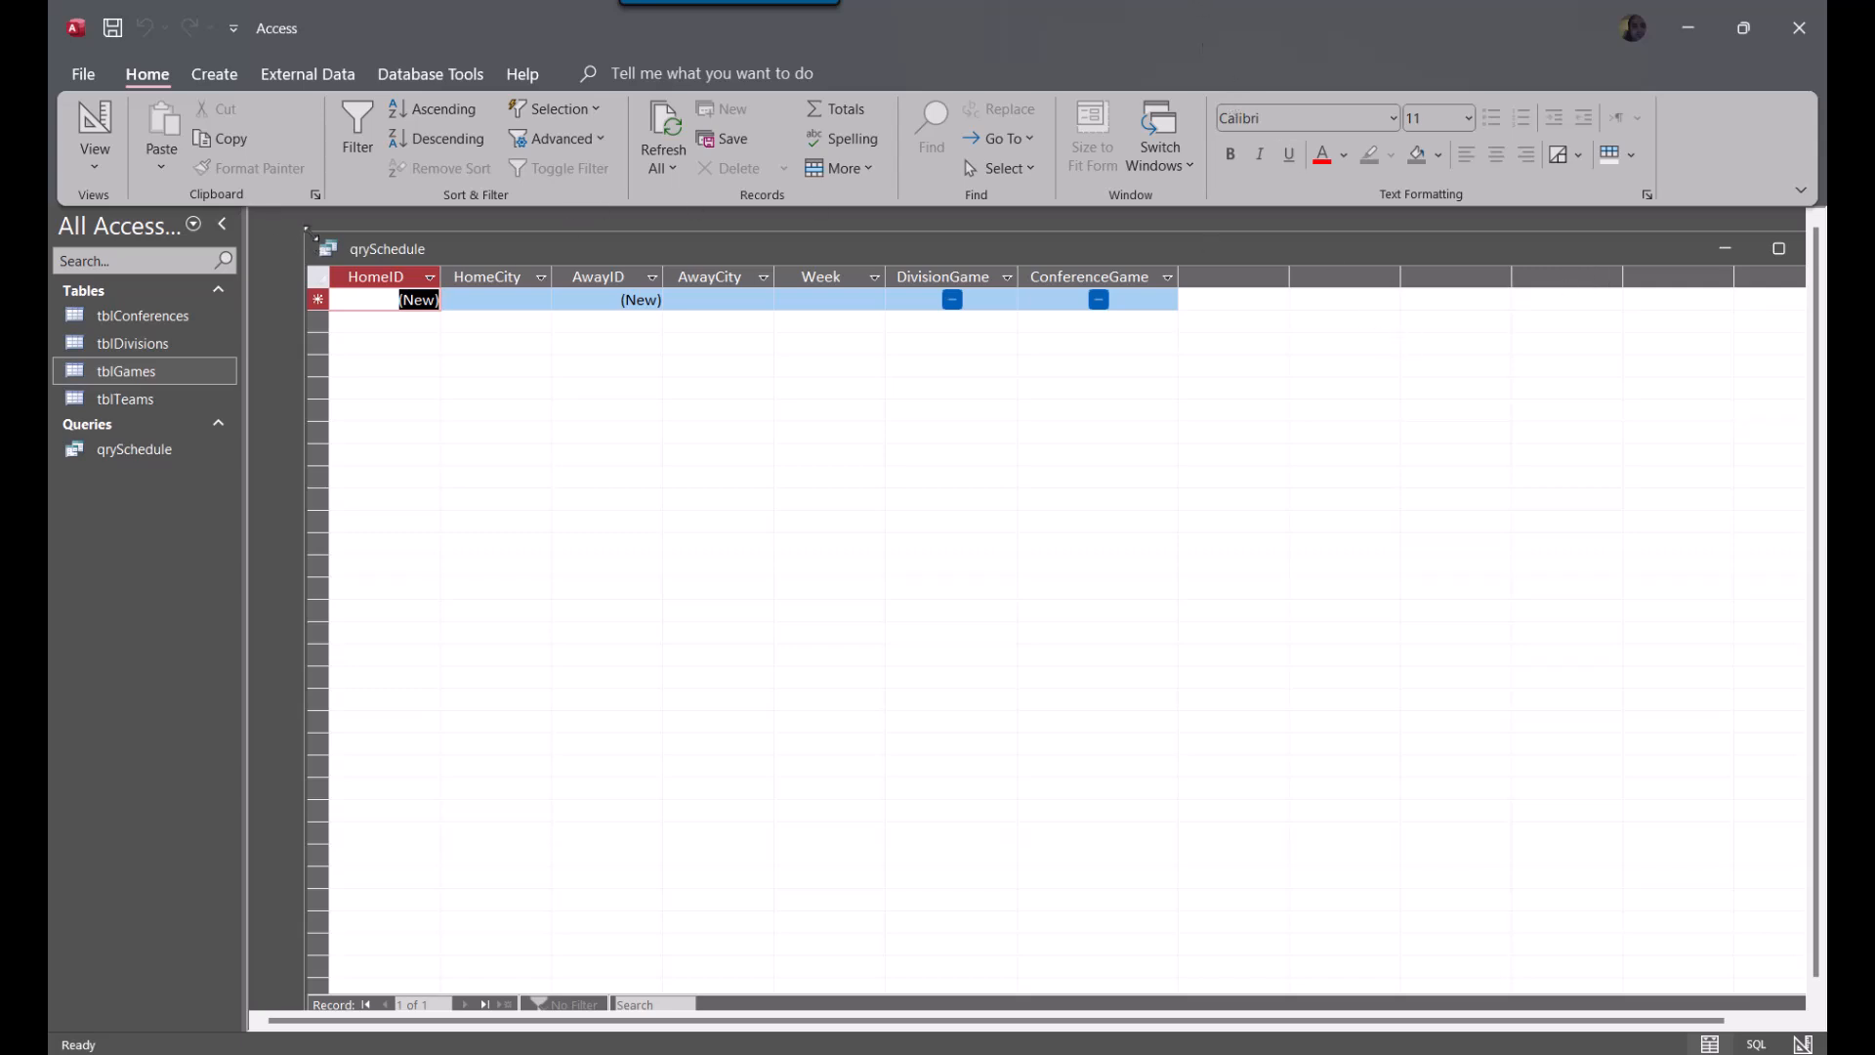
Reposition and resize the qrySchedule window so the whole datasheet fits in the workspace
drag(305, 226, 872, 404)
drag(1537, 426, 933, 354)
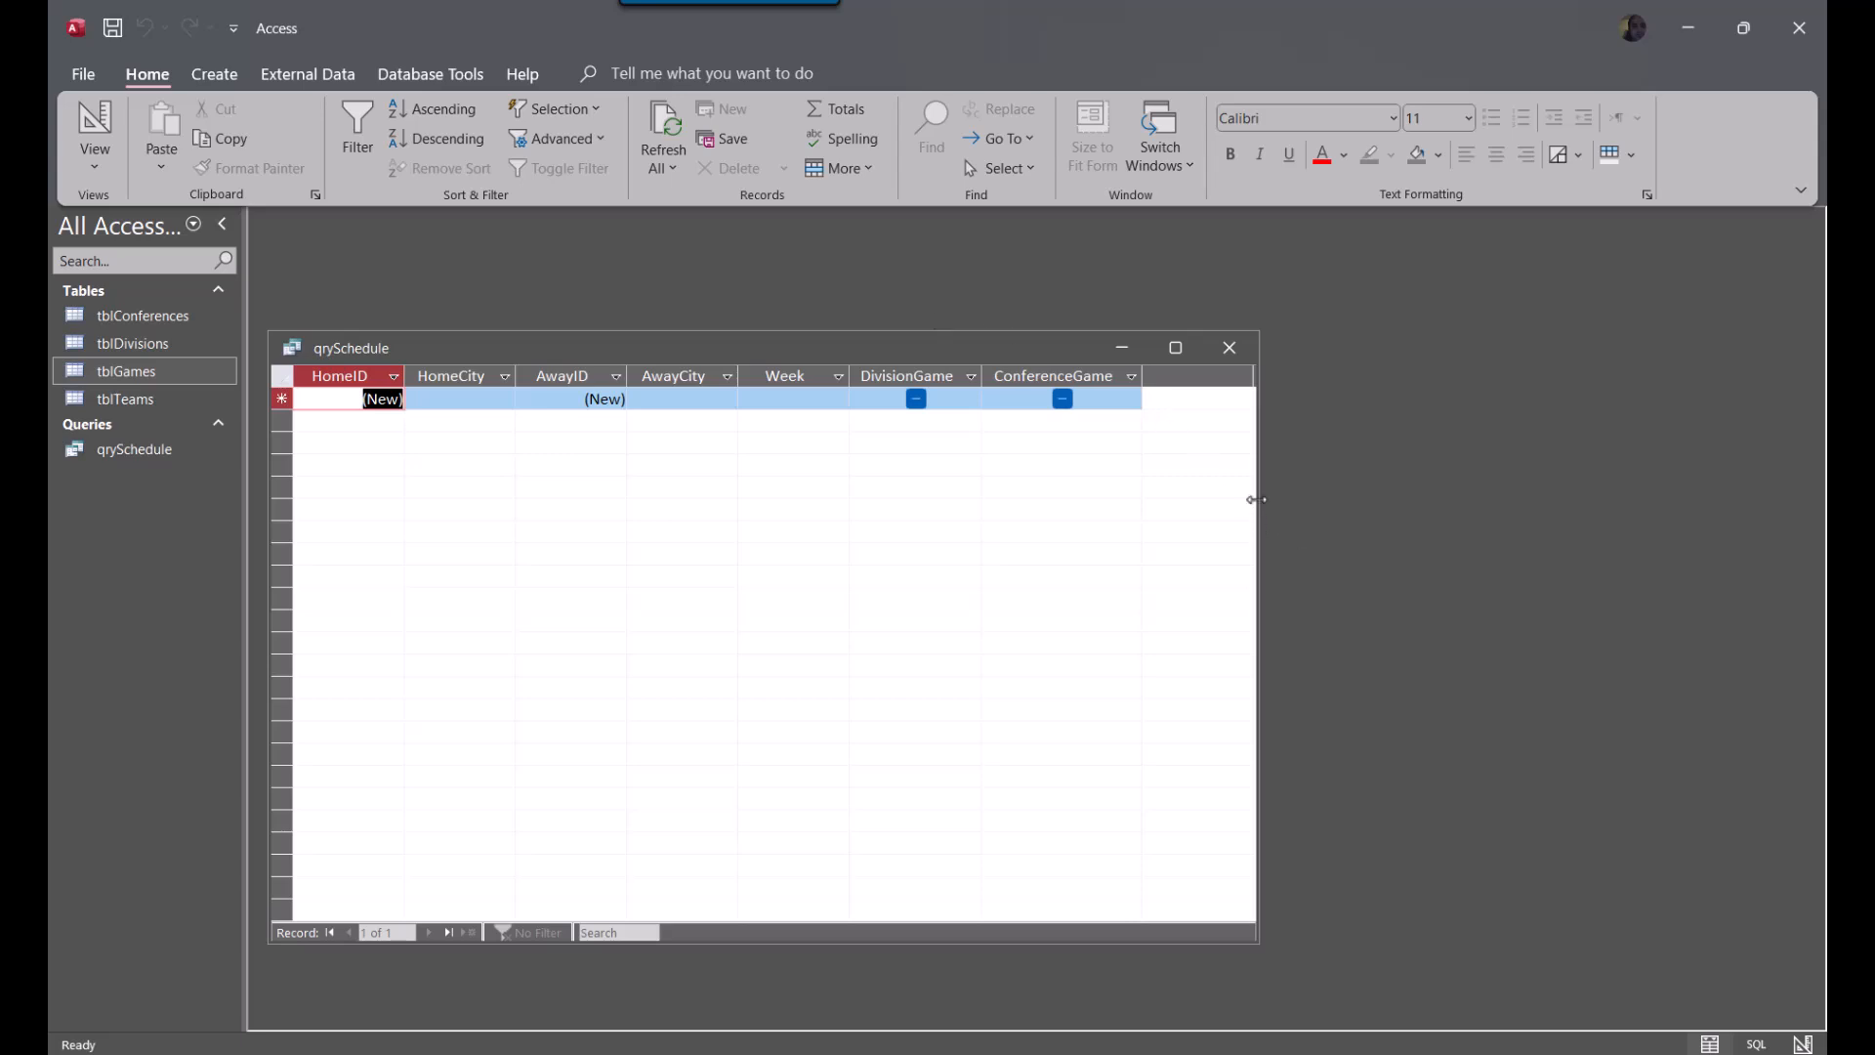
drag(1257, 465, 1611, 427)
click(350, 396)
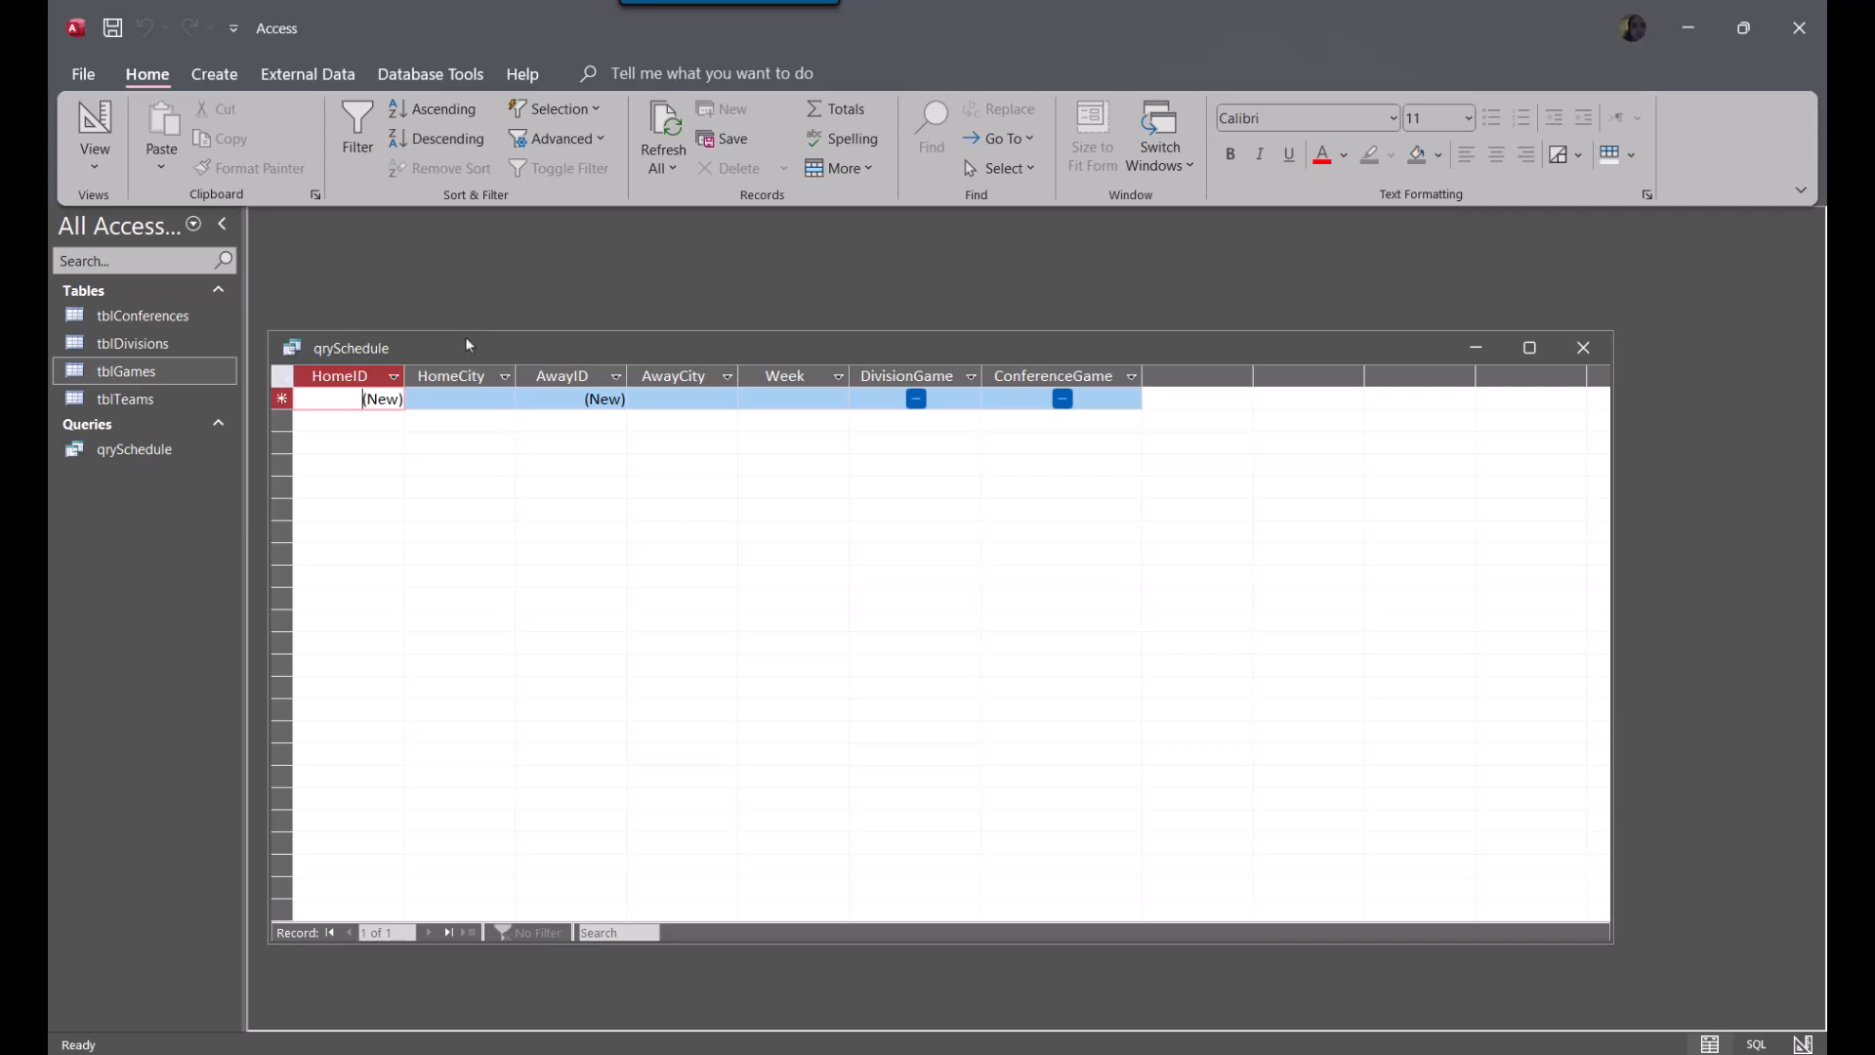
click(216, 78)
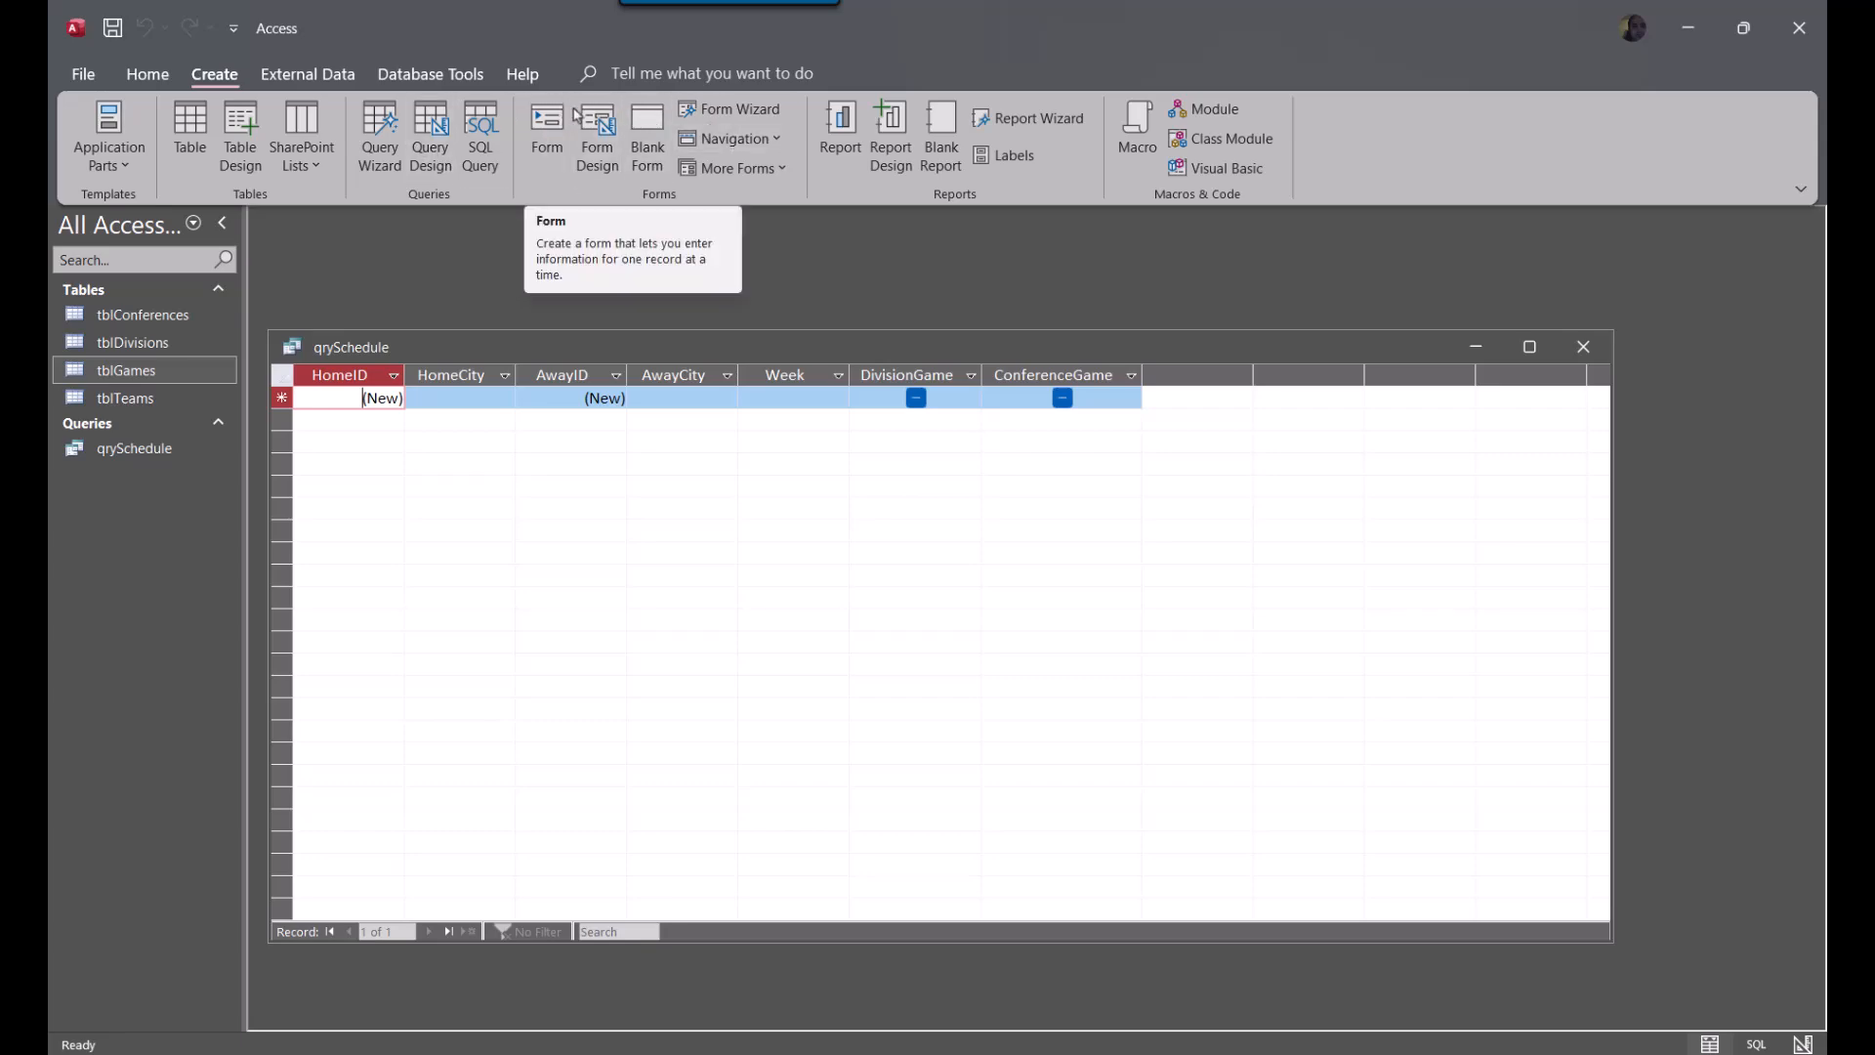
click(597, 132)
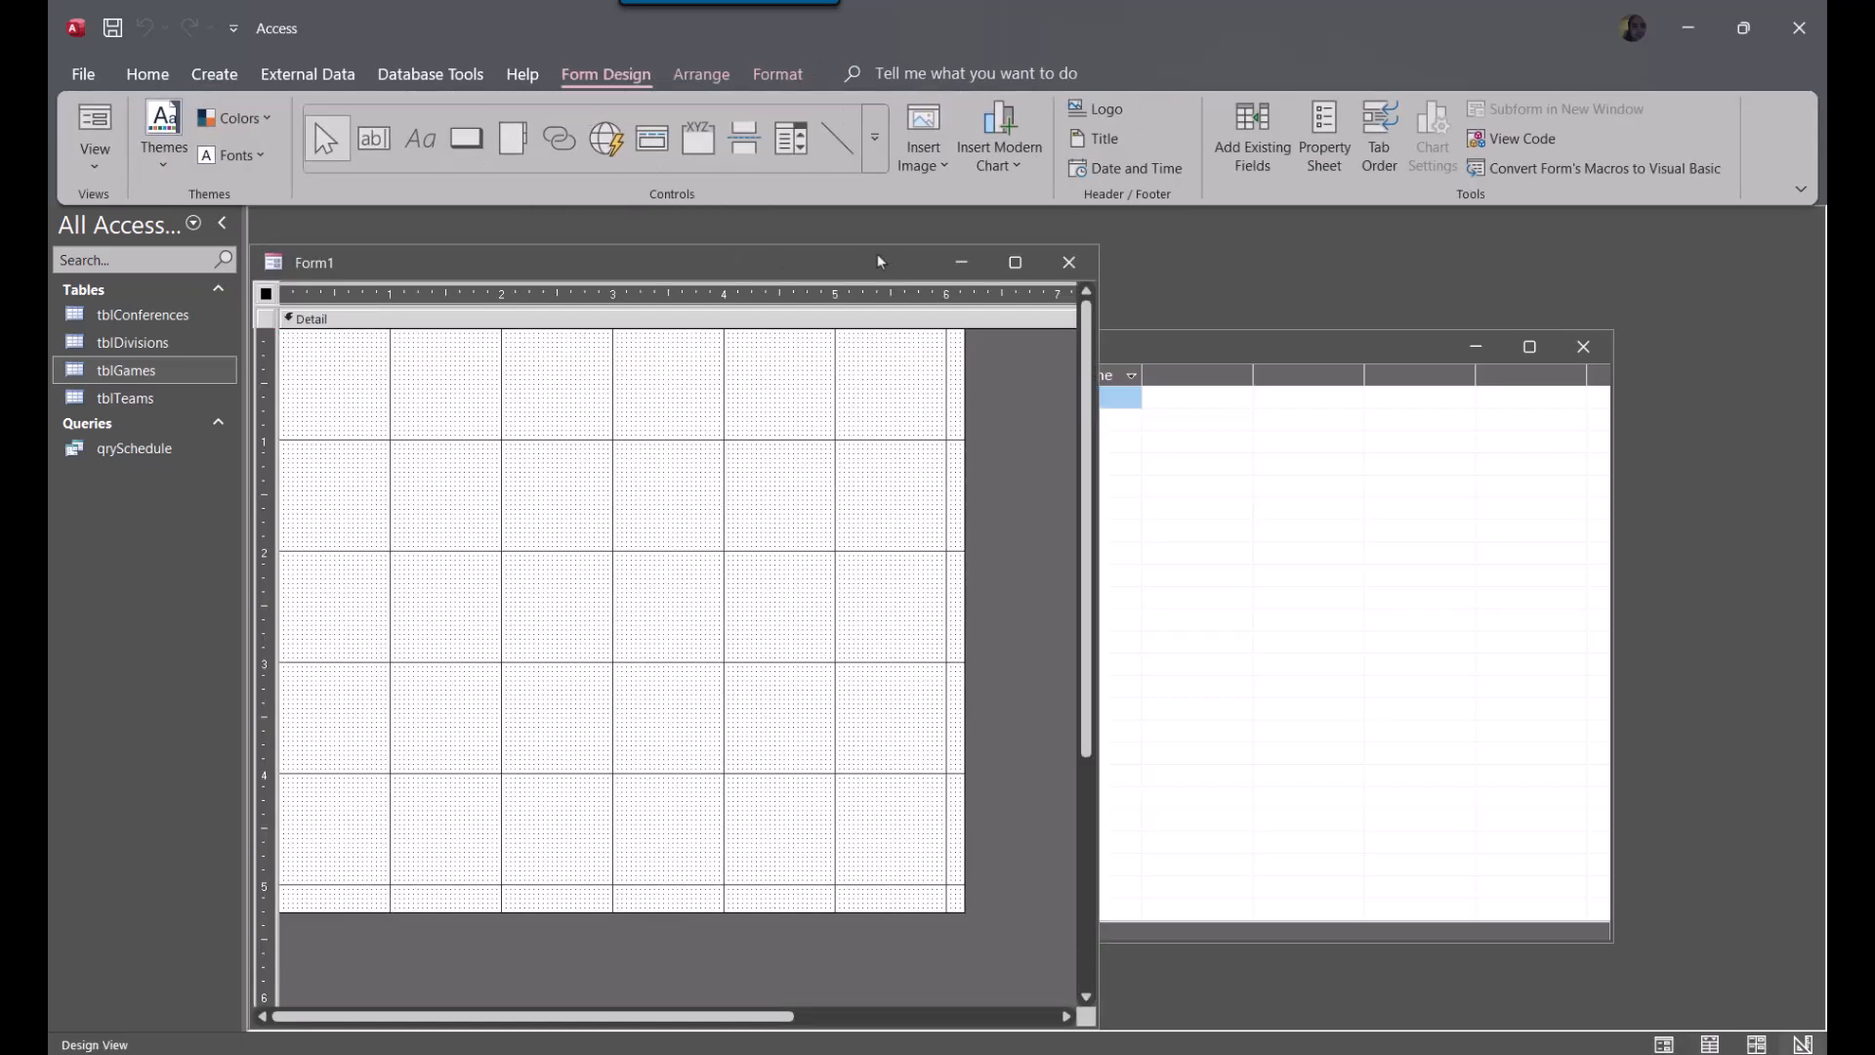
click(1070, 262)
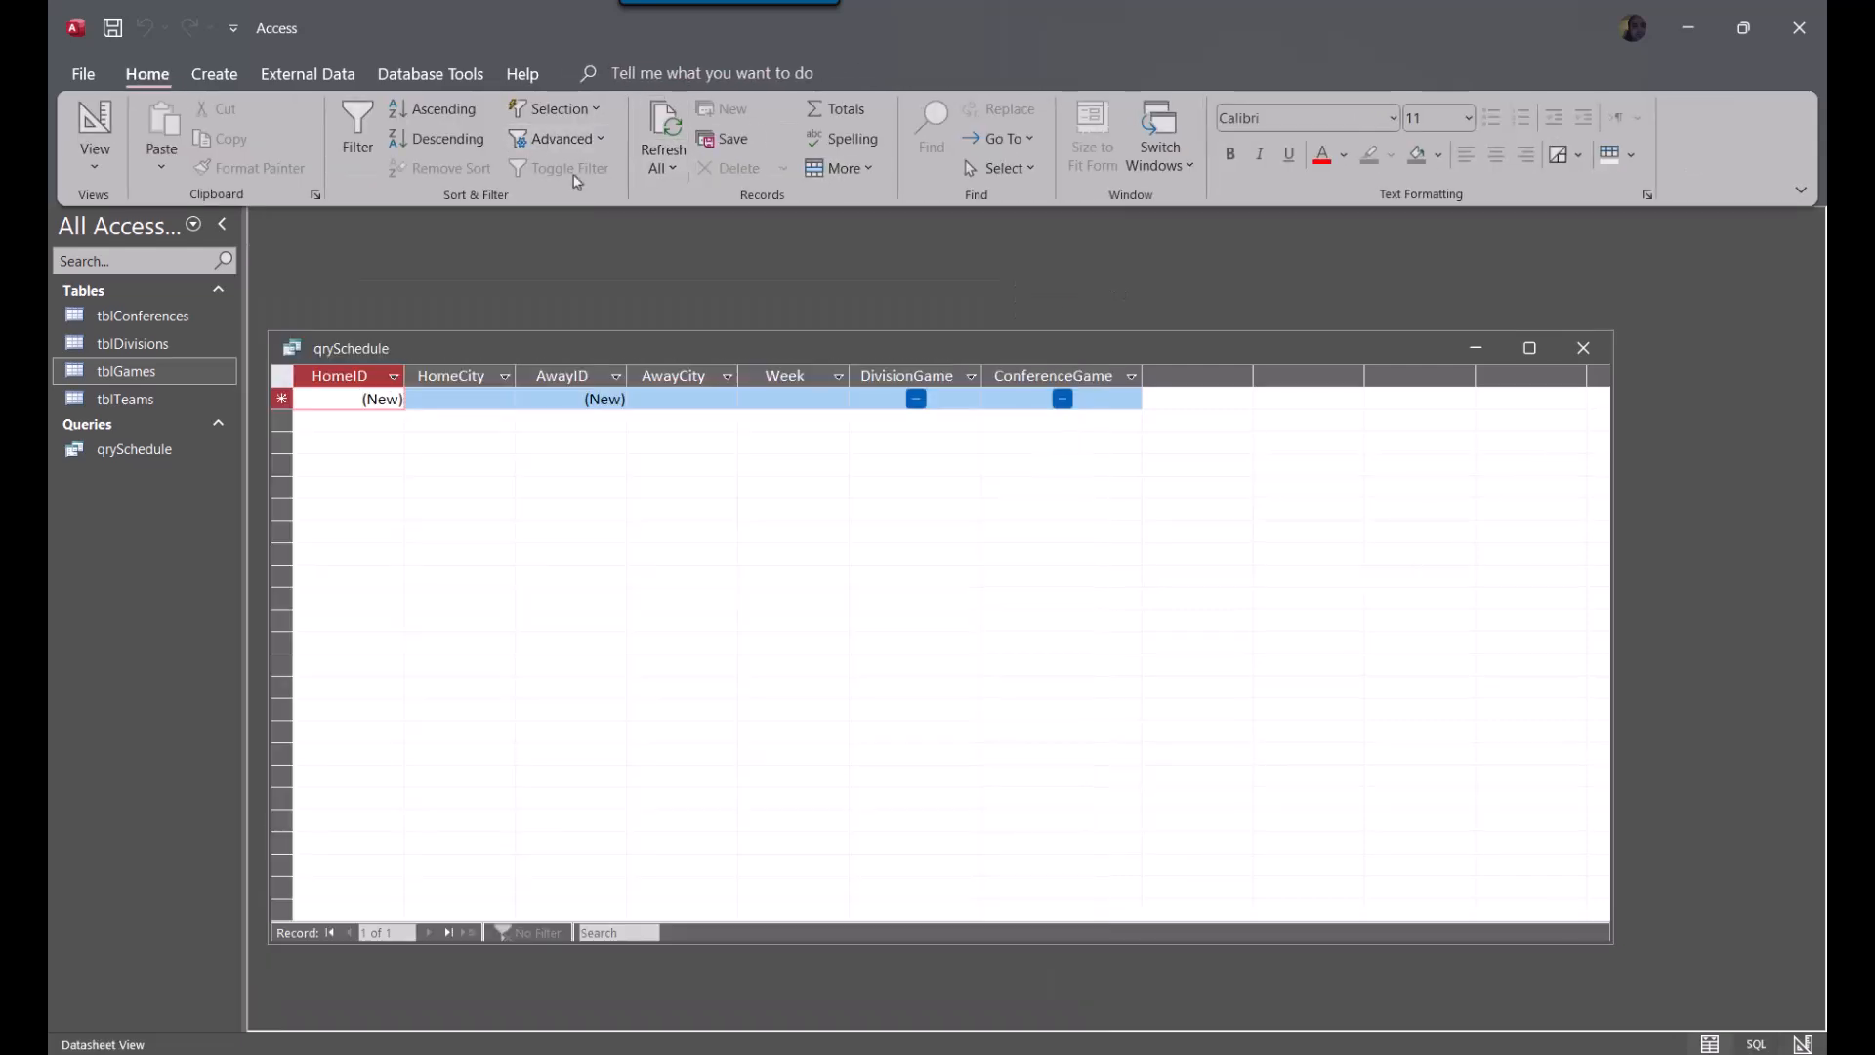
click(338, 77)
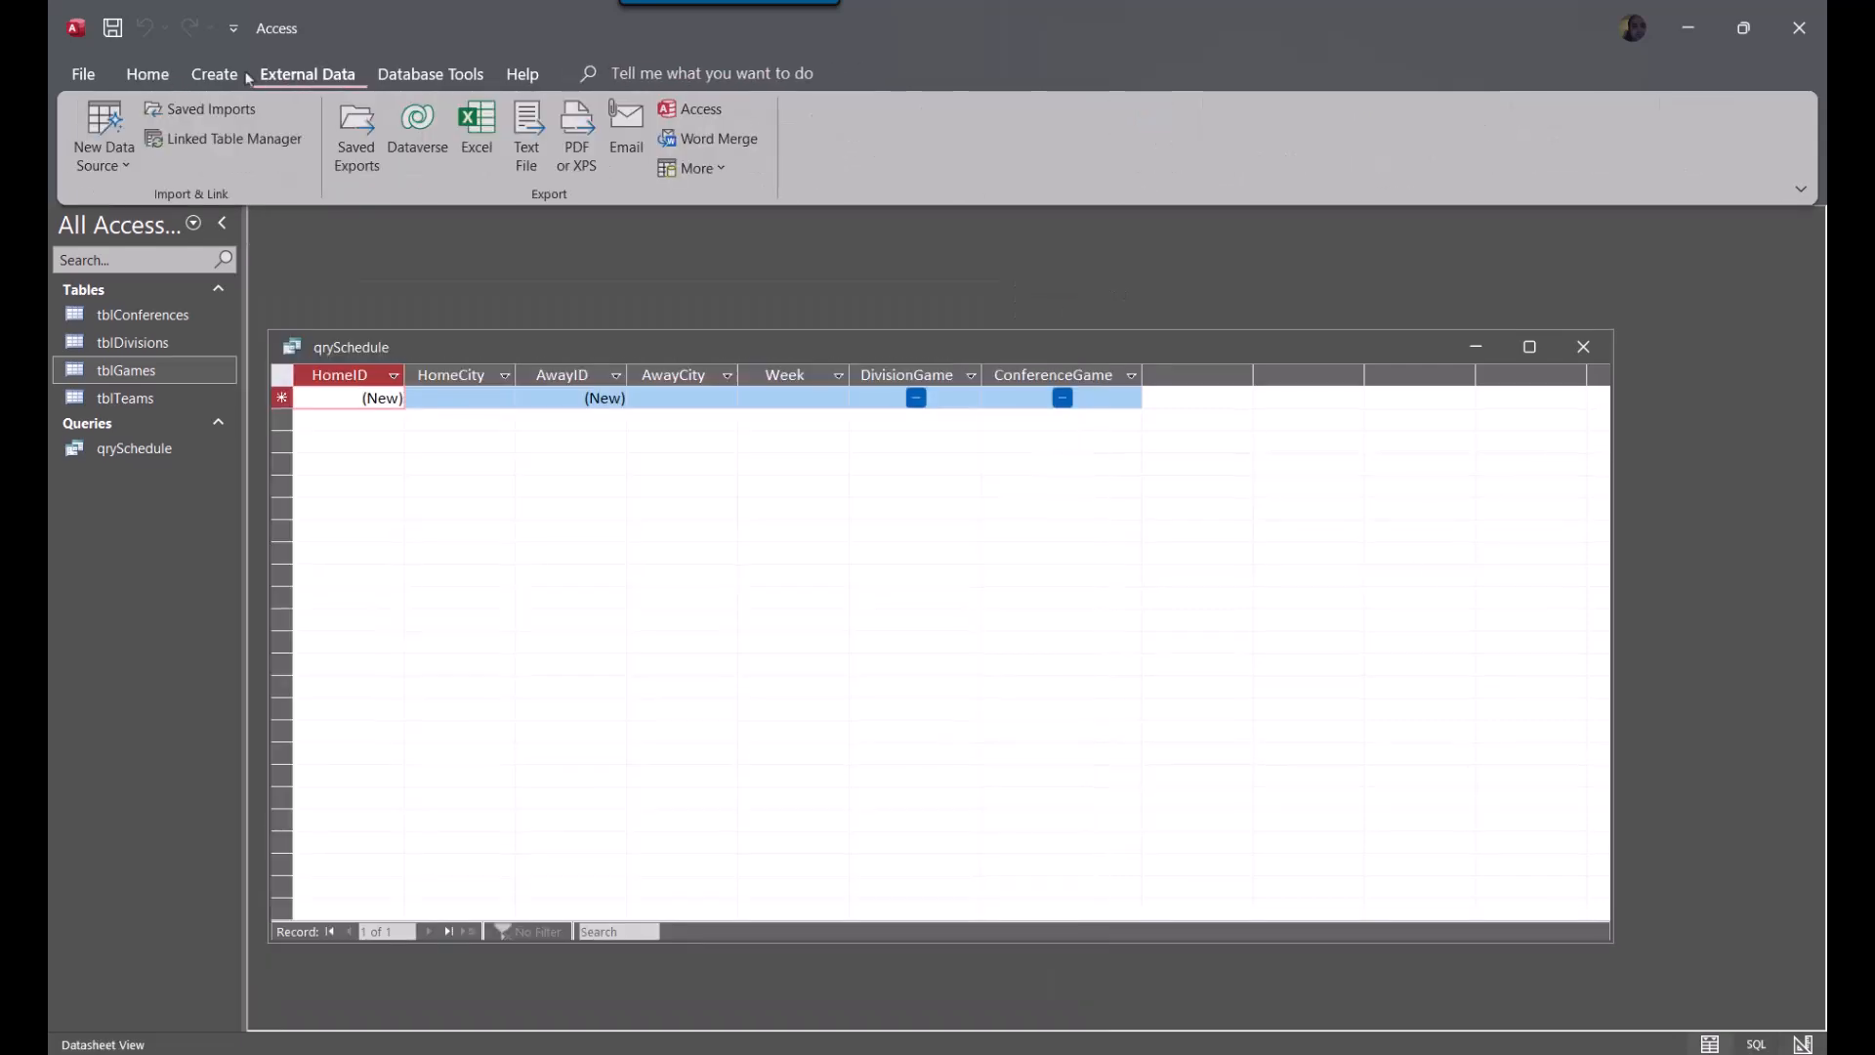
Start the Form Wizard on qrySchedule and include all of its available fields in the form
click(227, 76)
click(757, 110)
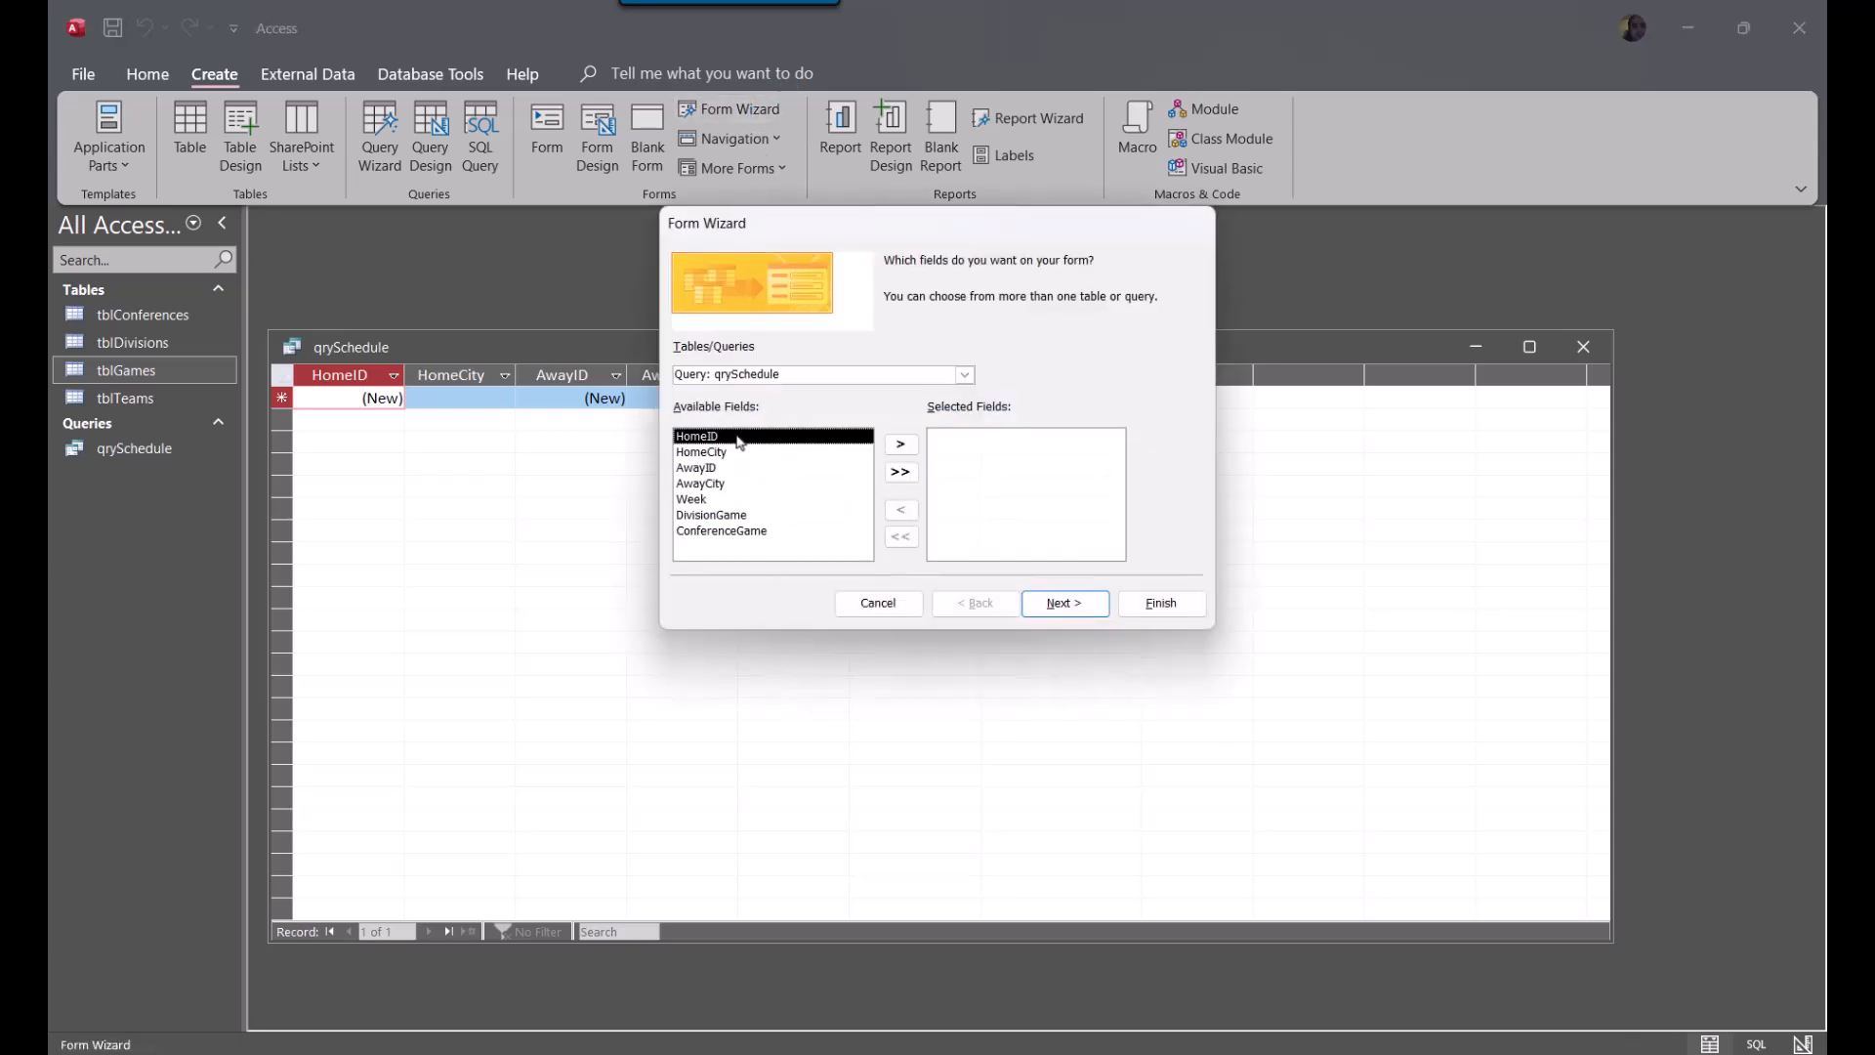
click(901, 472)
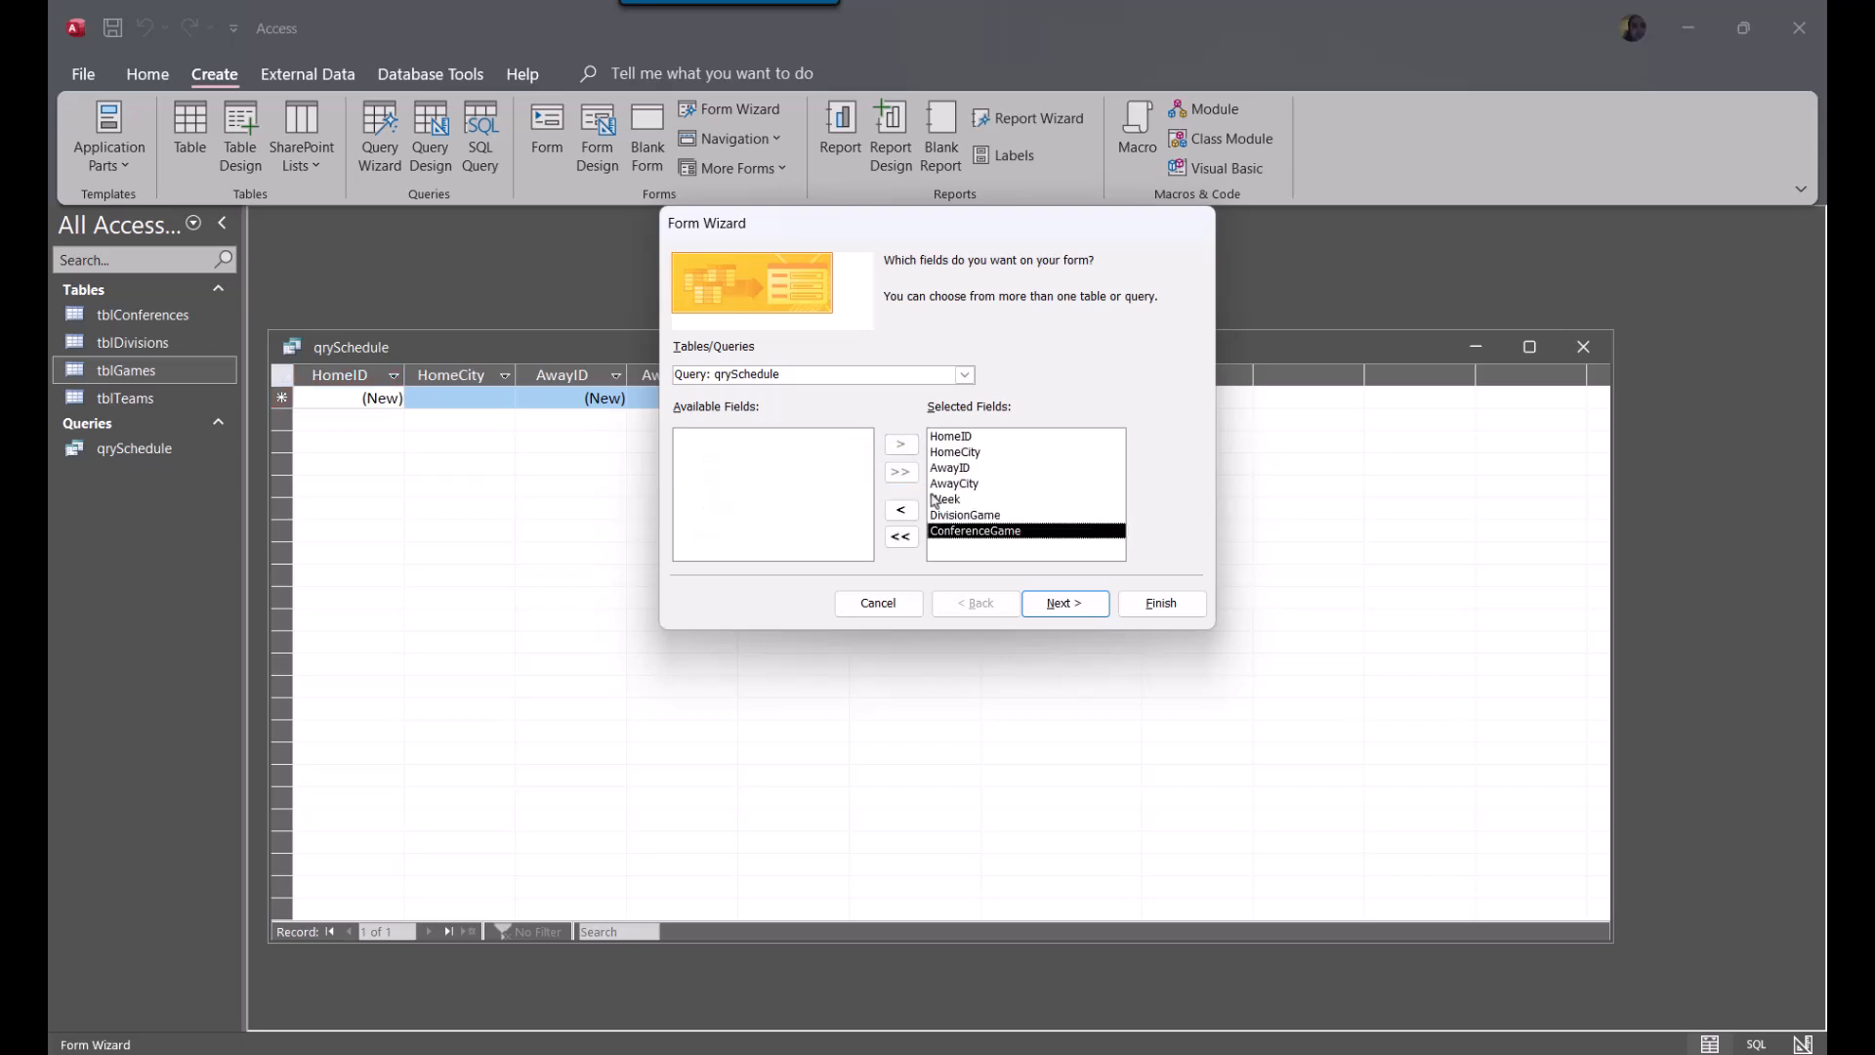
click(1043, 604)
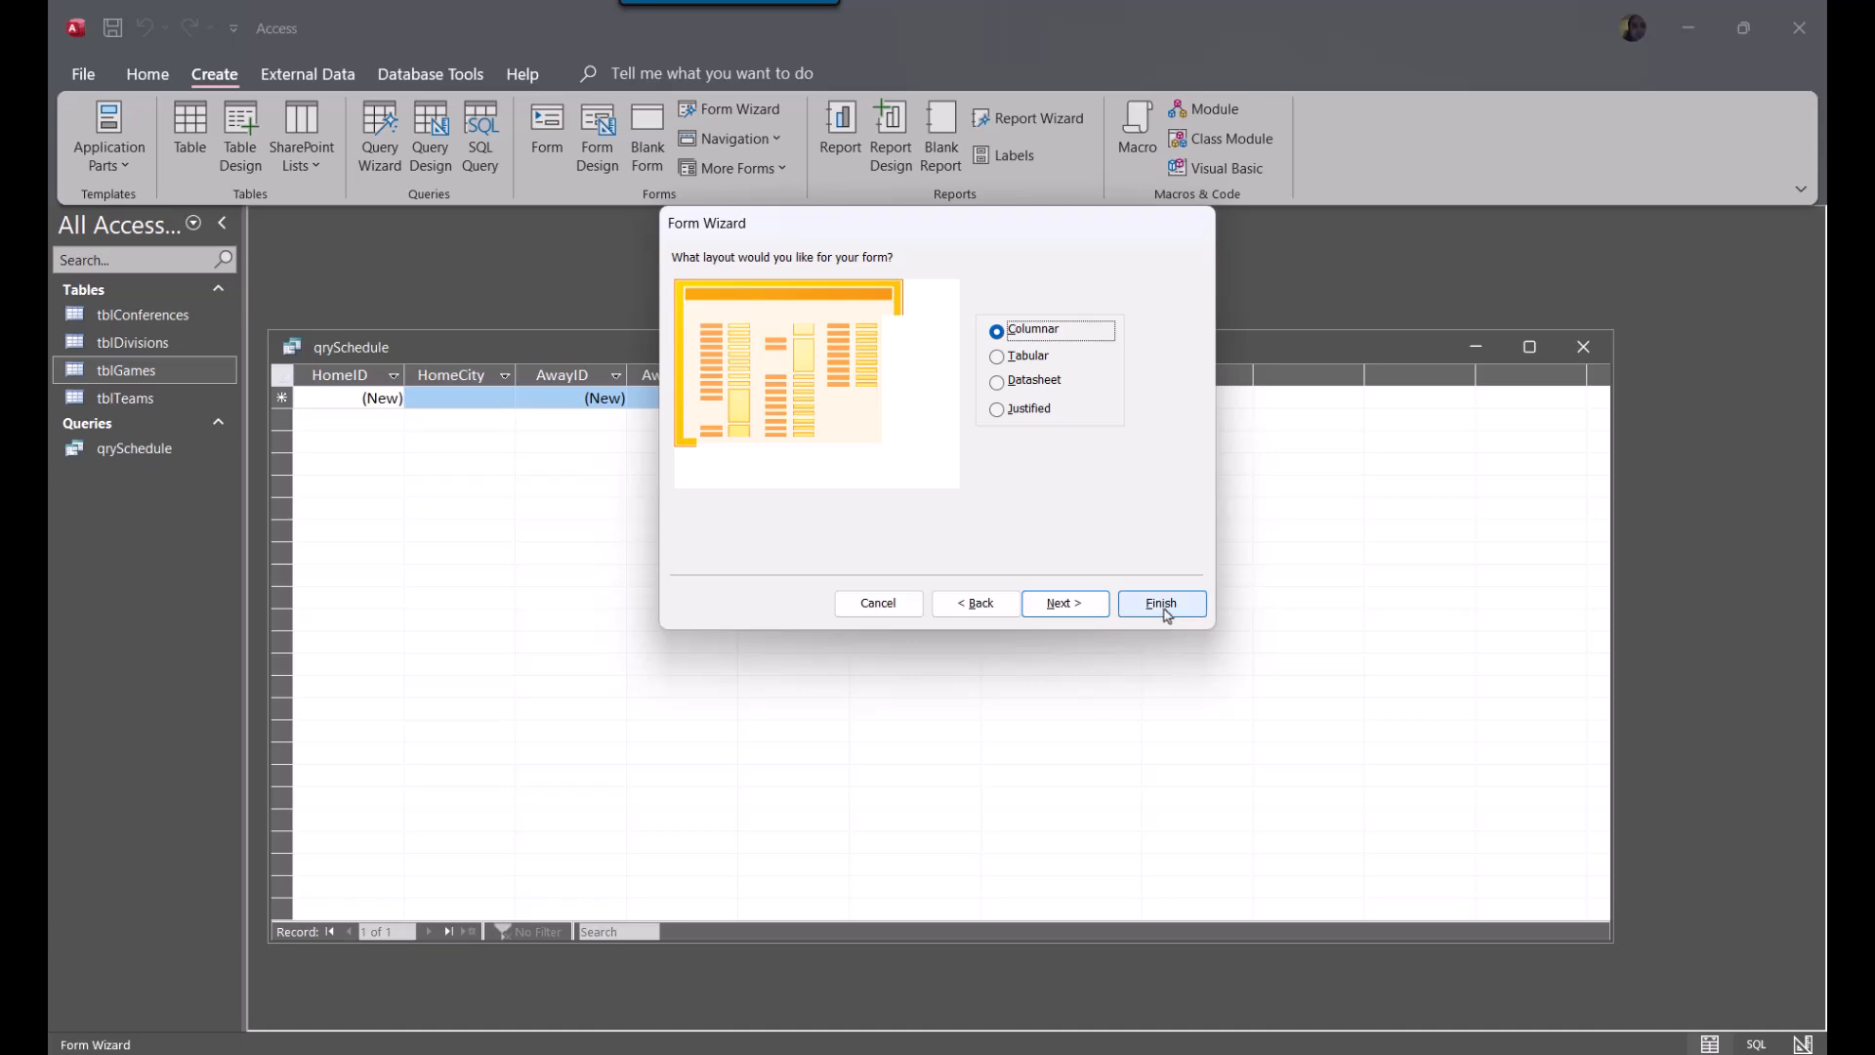
Use the Columnar layout for the form, title it frmSchedule, and finish the wizard with the form opened for viewing
click(1022, 356)
click(1031, 330)
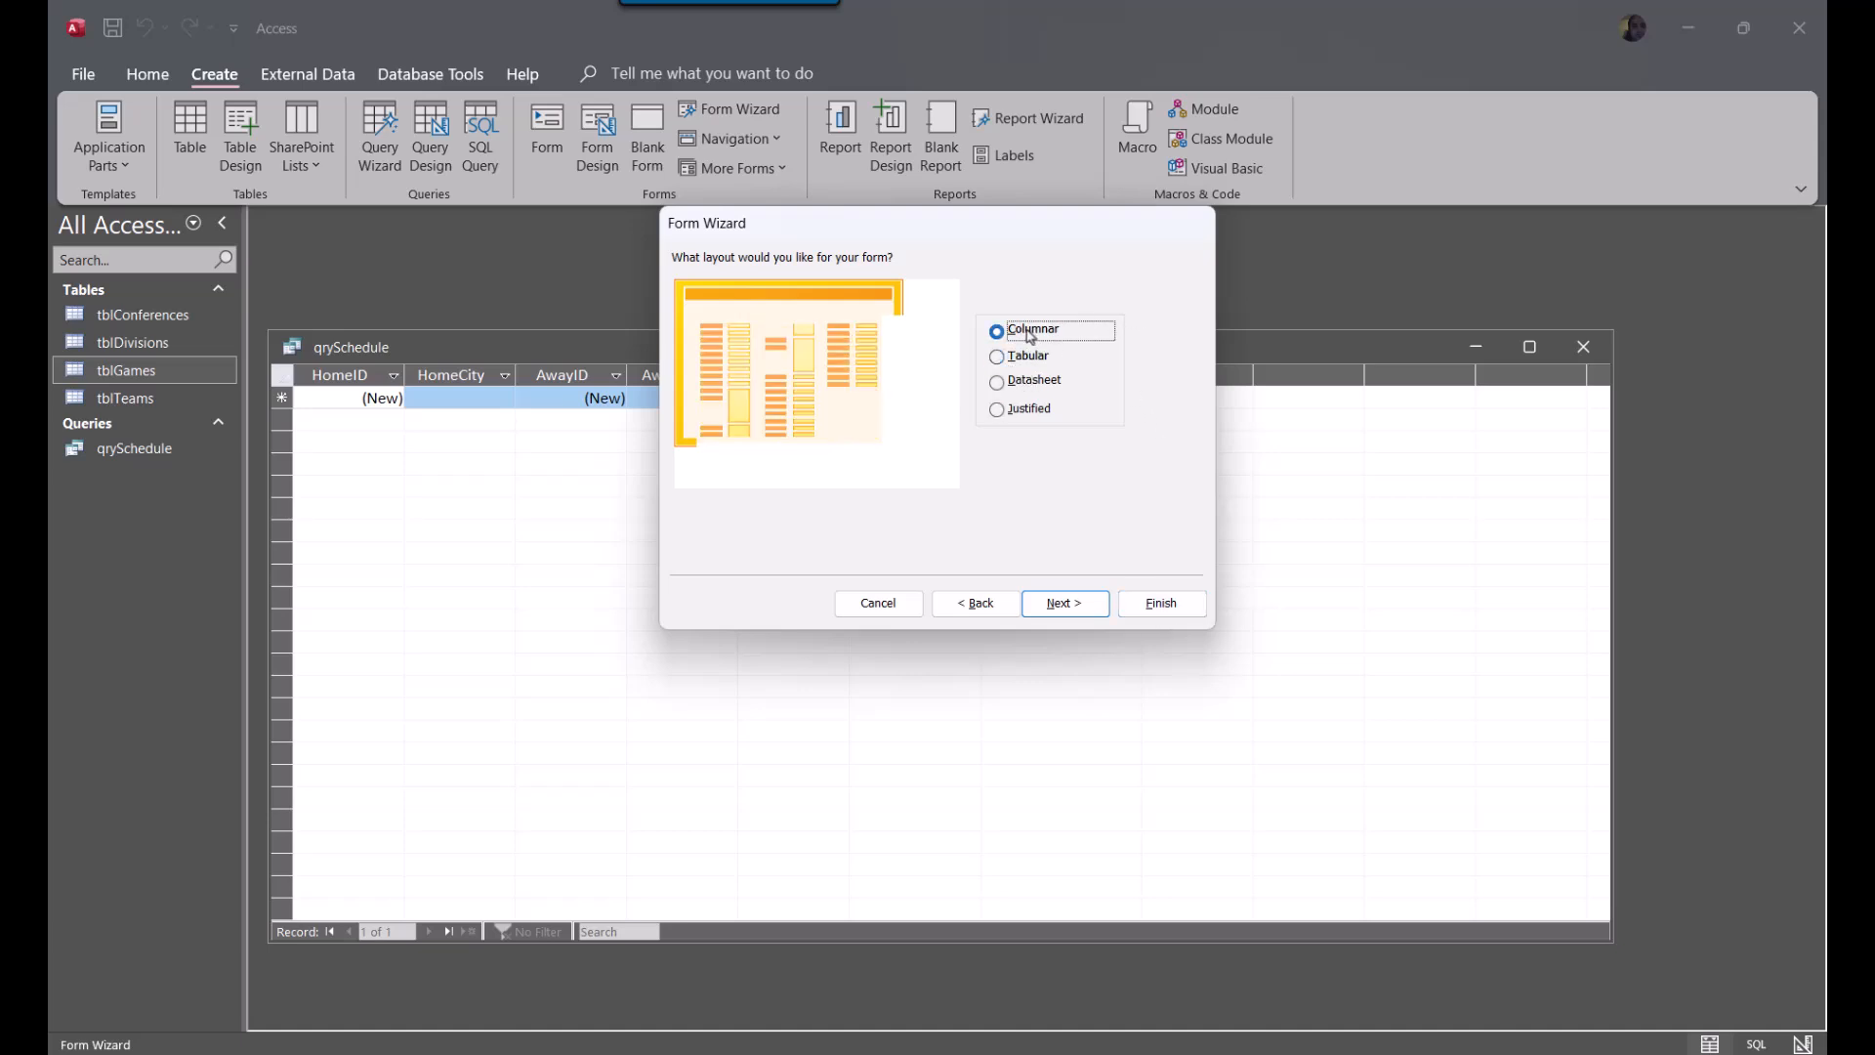
click(1067, 604)
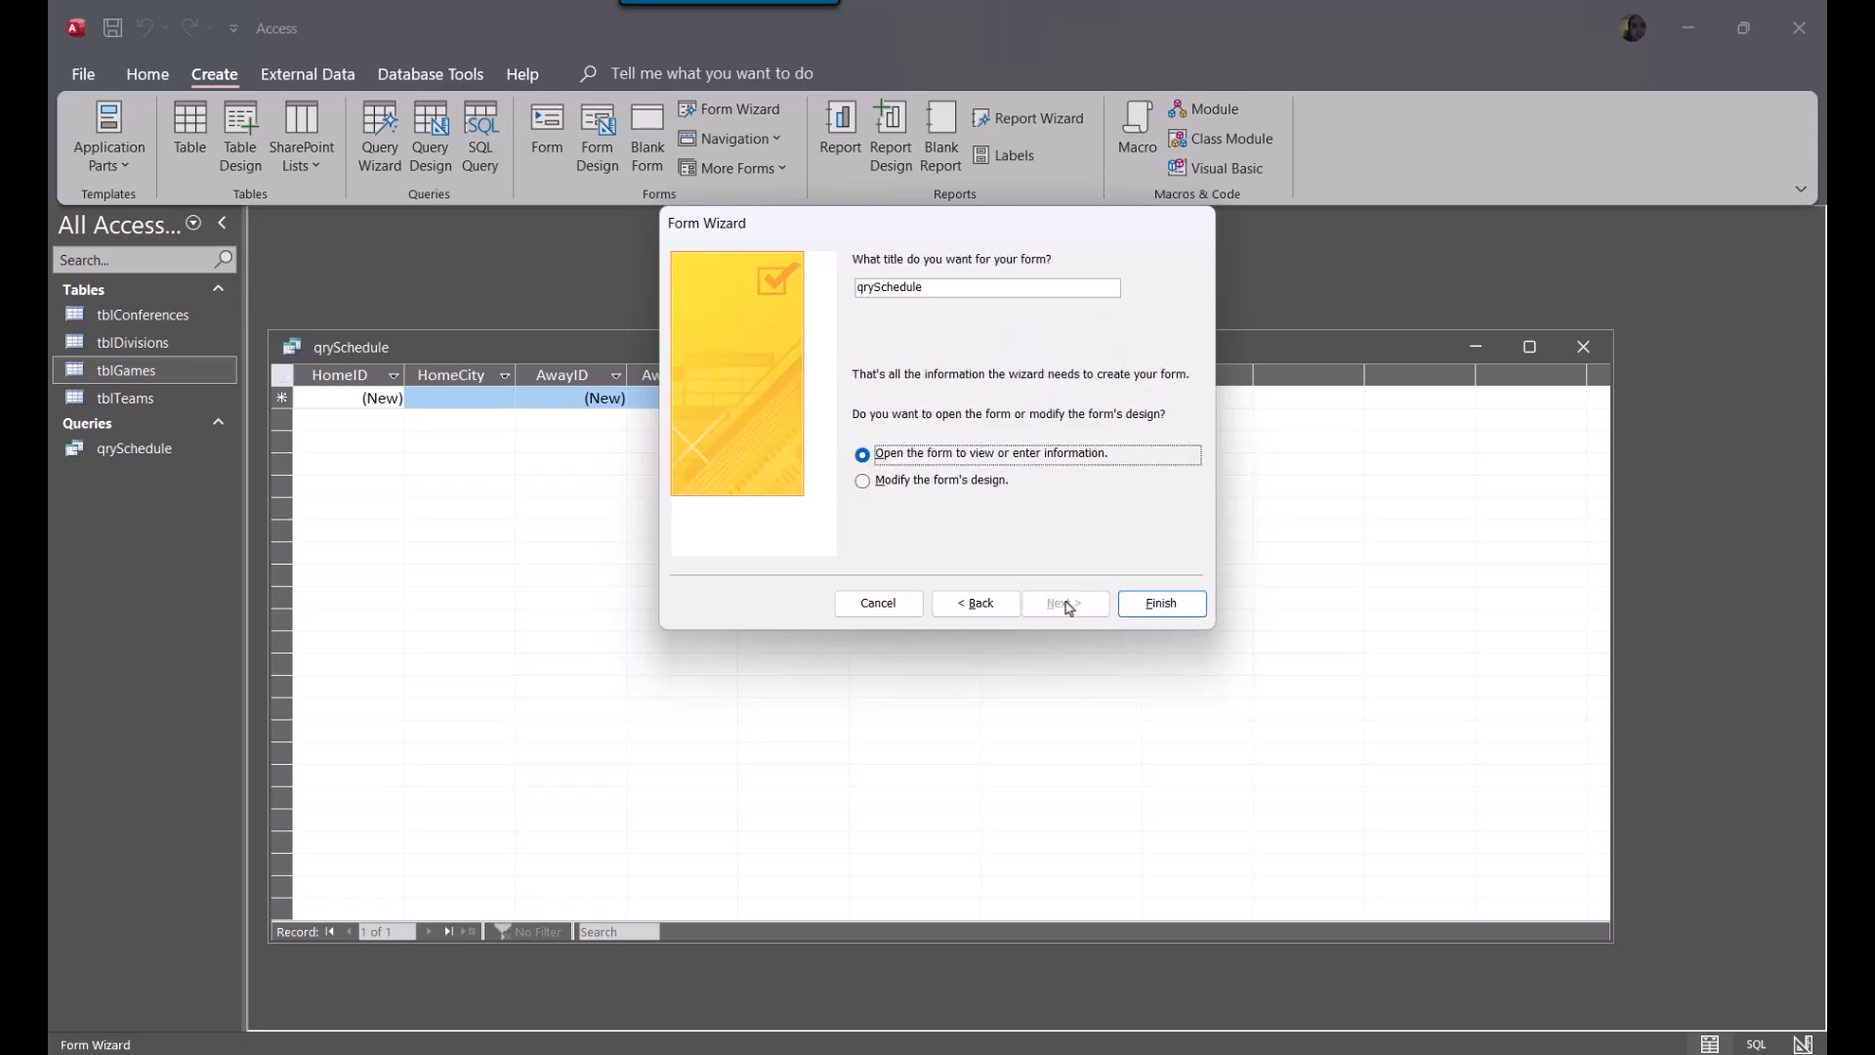
double_click(950, 287)
text(frmSche)
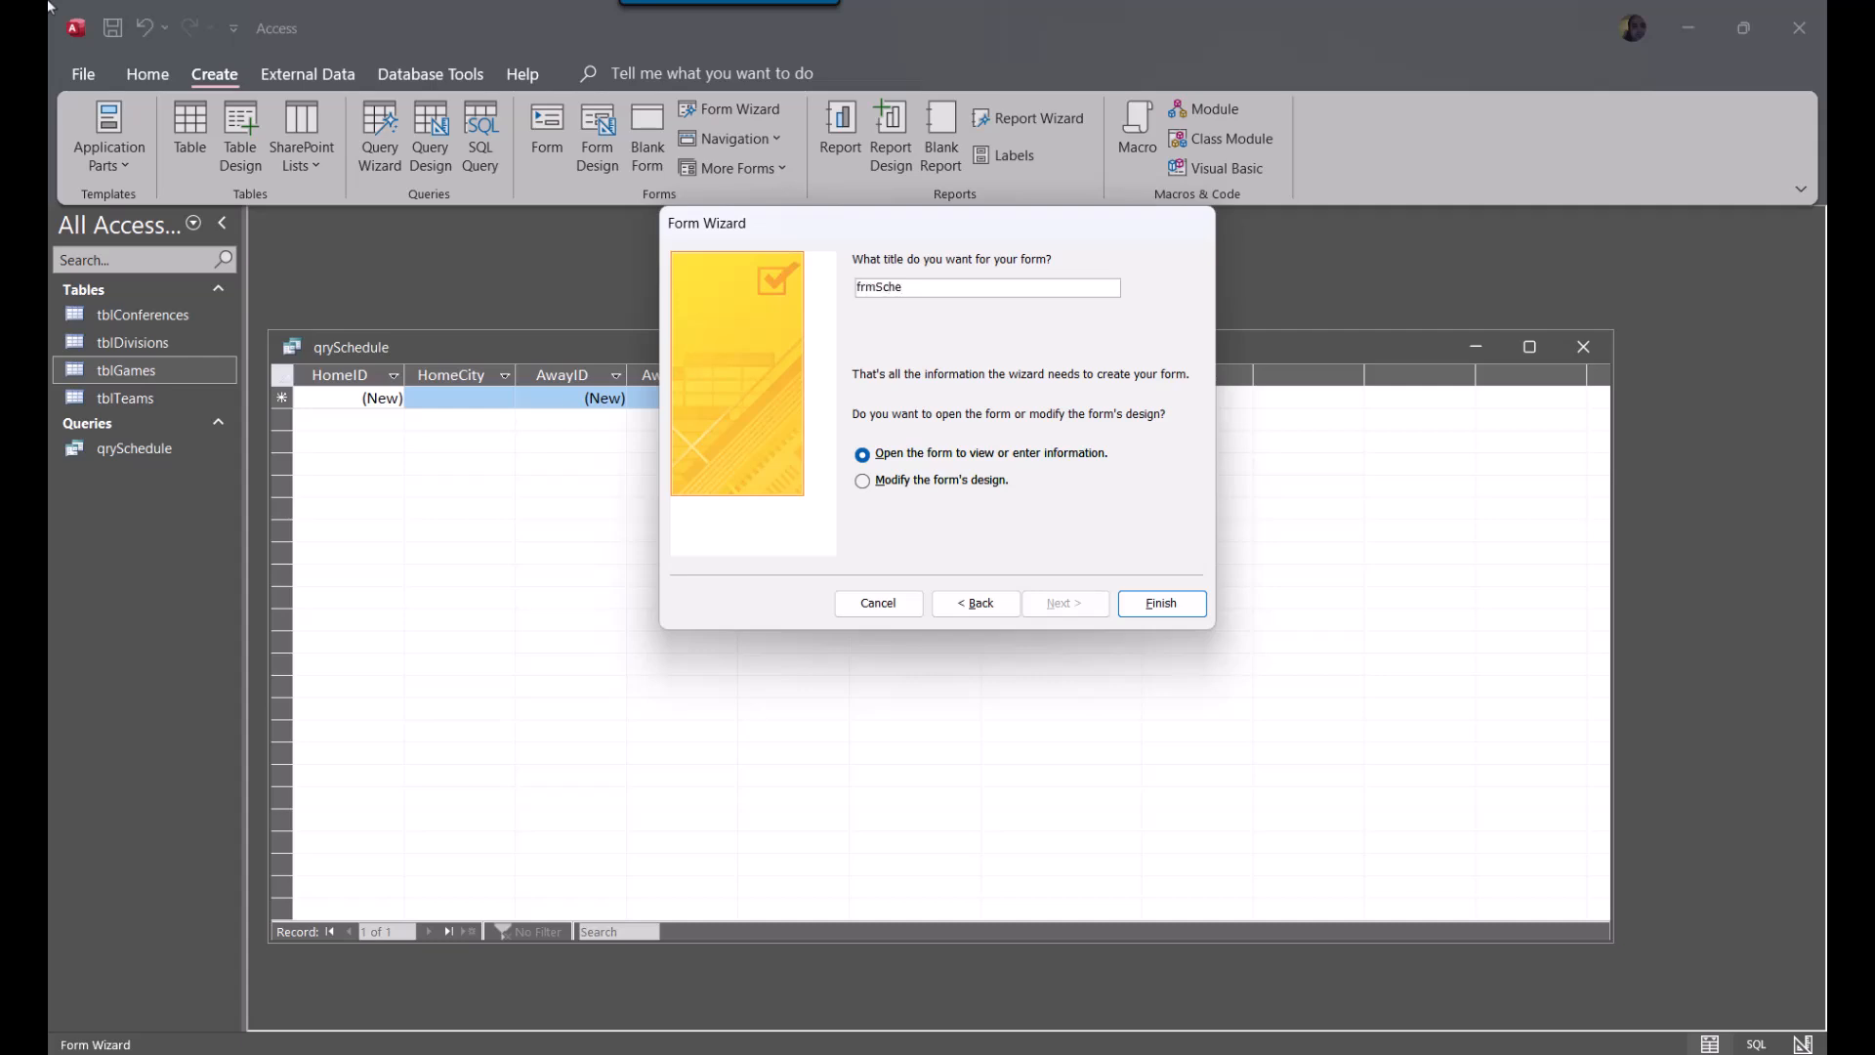
text(dule)
click(1161, 603)
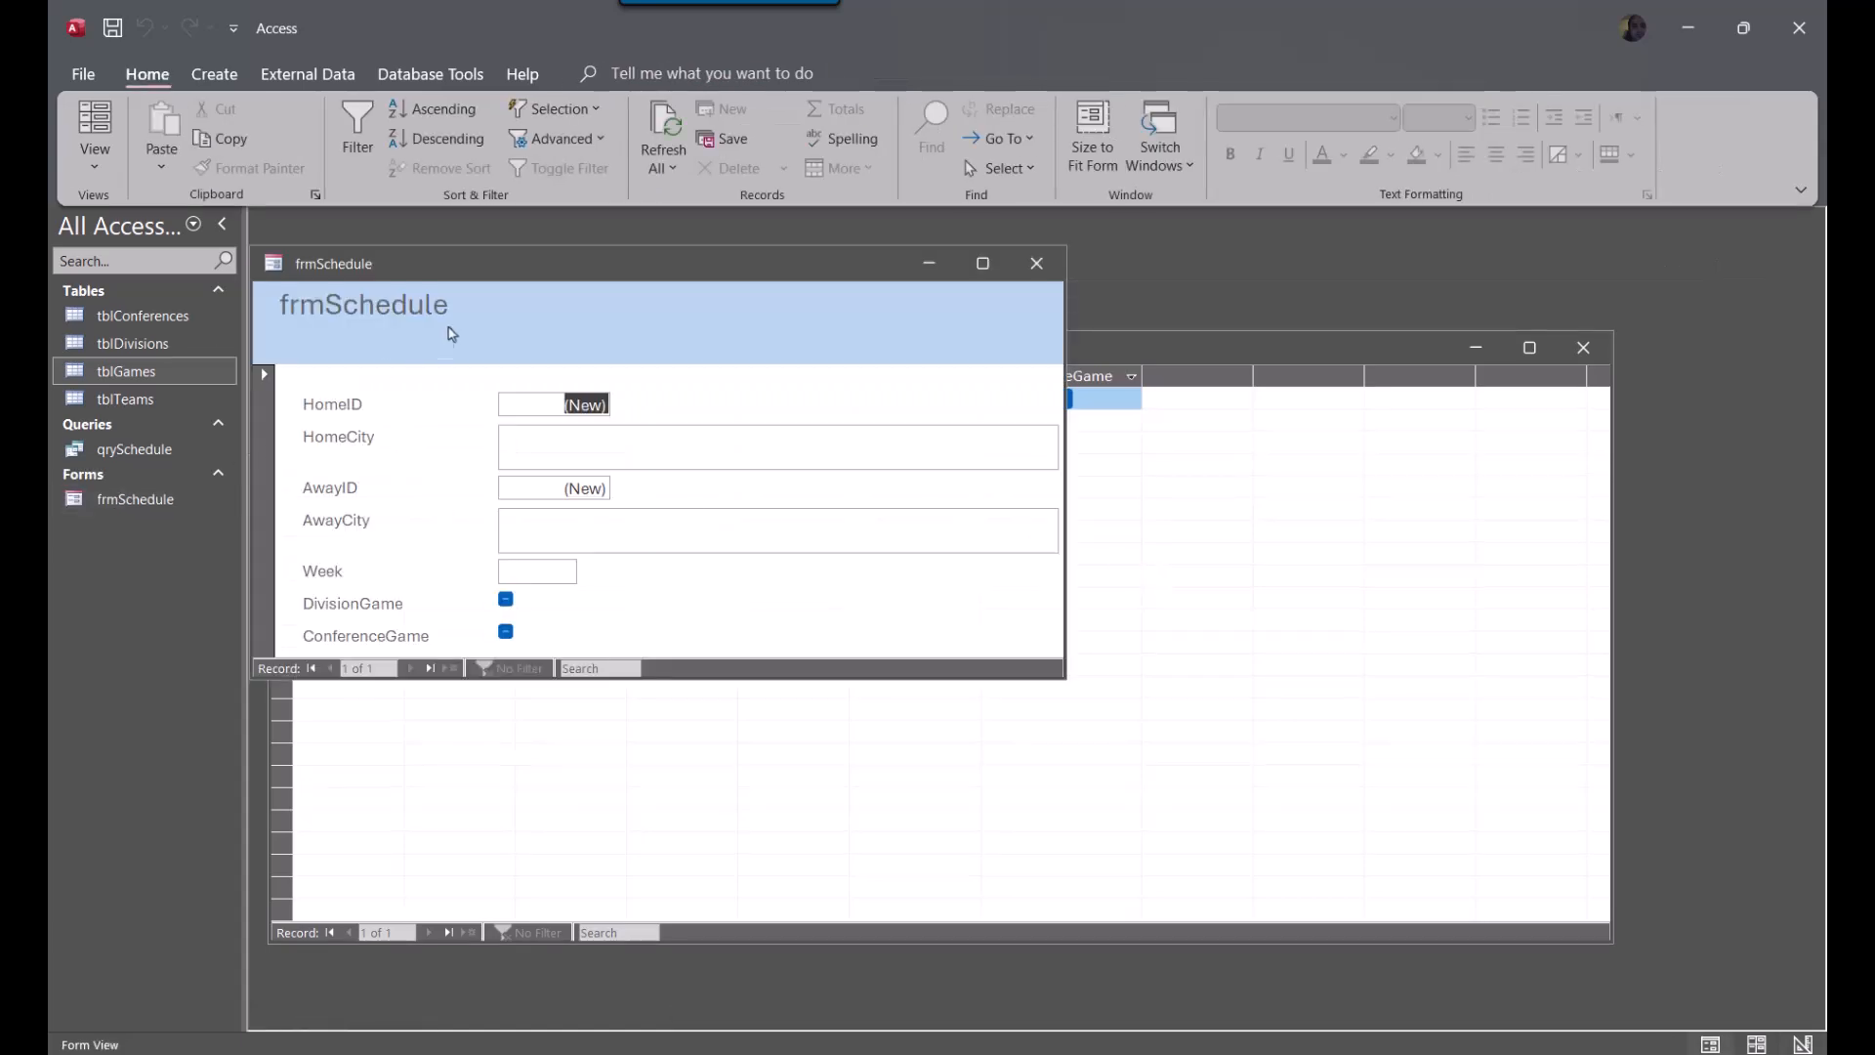
Show frmSchedule in Design View and change its header title to Scheduling Form
right_click(592, 329)
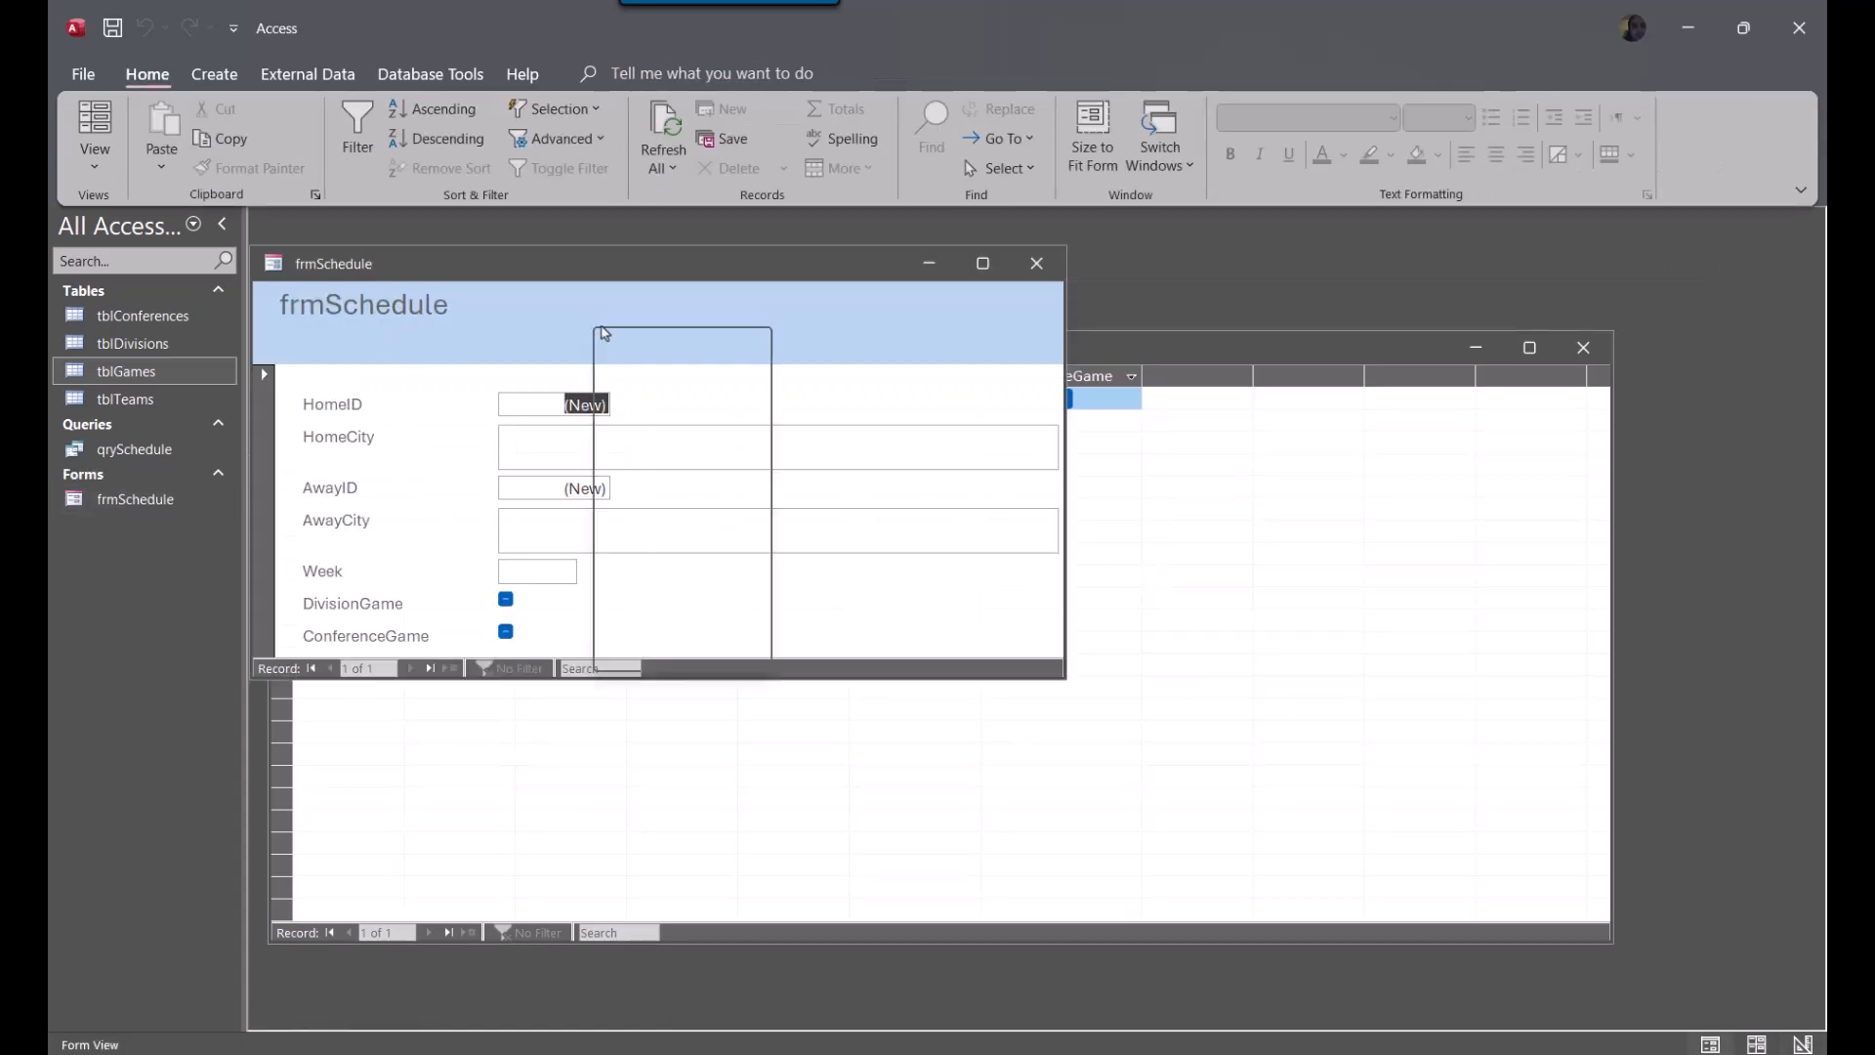
click(689, 407)
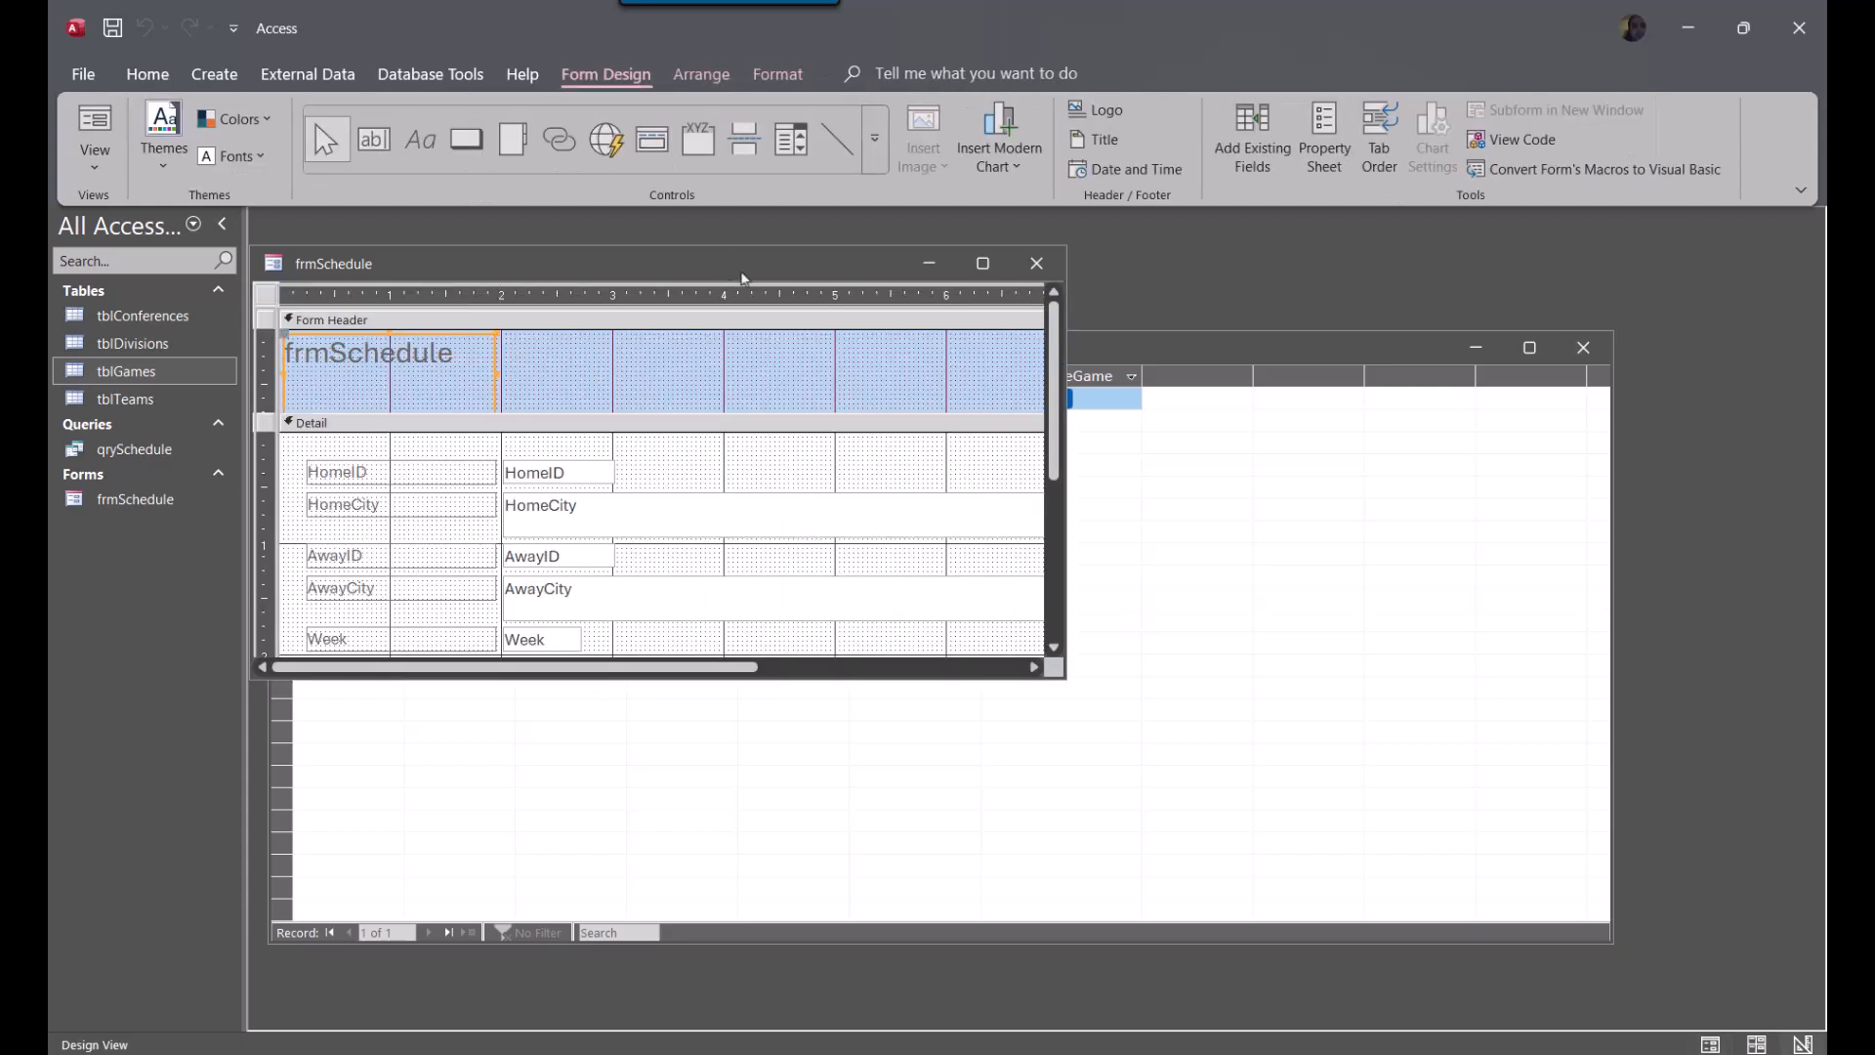
click(400, 372)
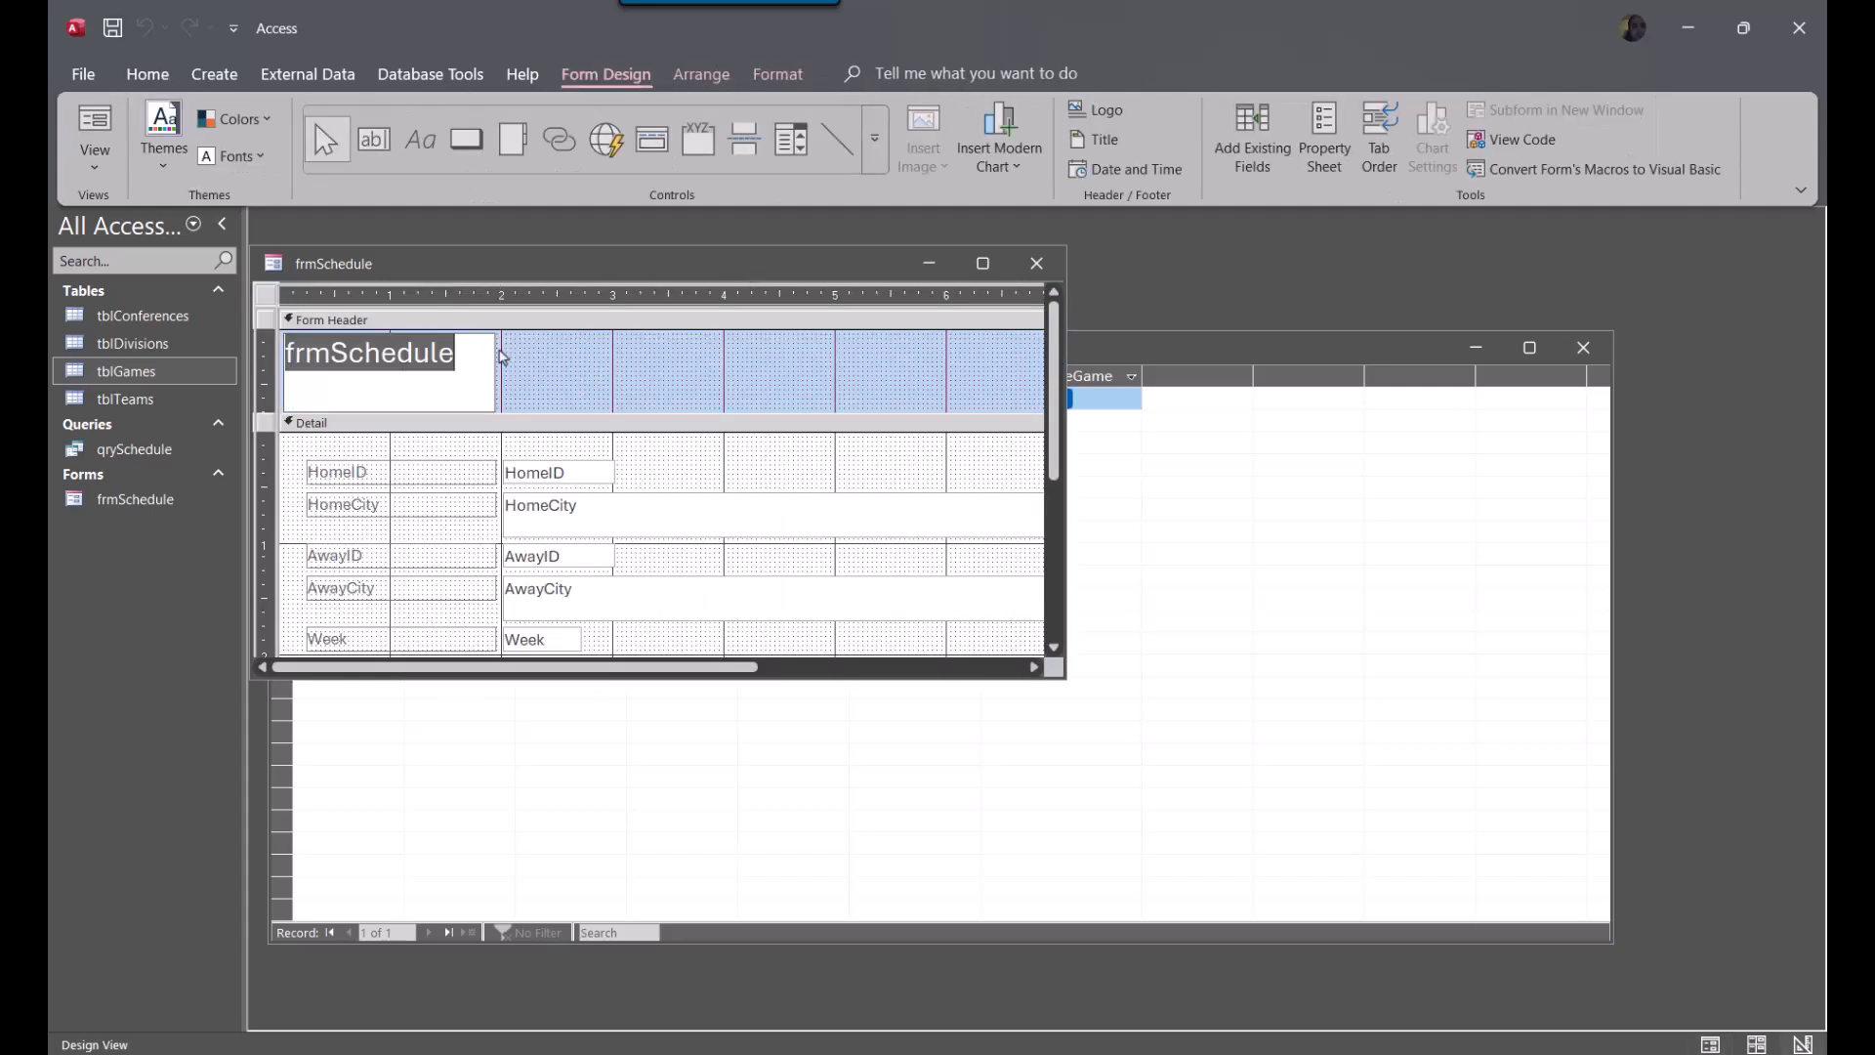
text(Schedule)
key(BackSpace)
text(img)
key(BackSpace)
key(BackSpace)
key(BackSpace)
text(ing Form)
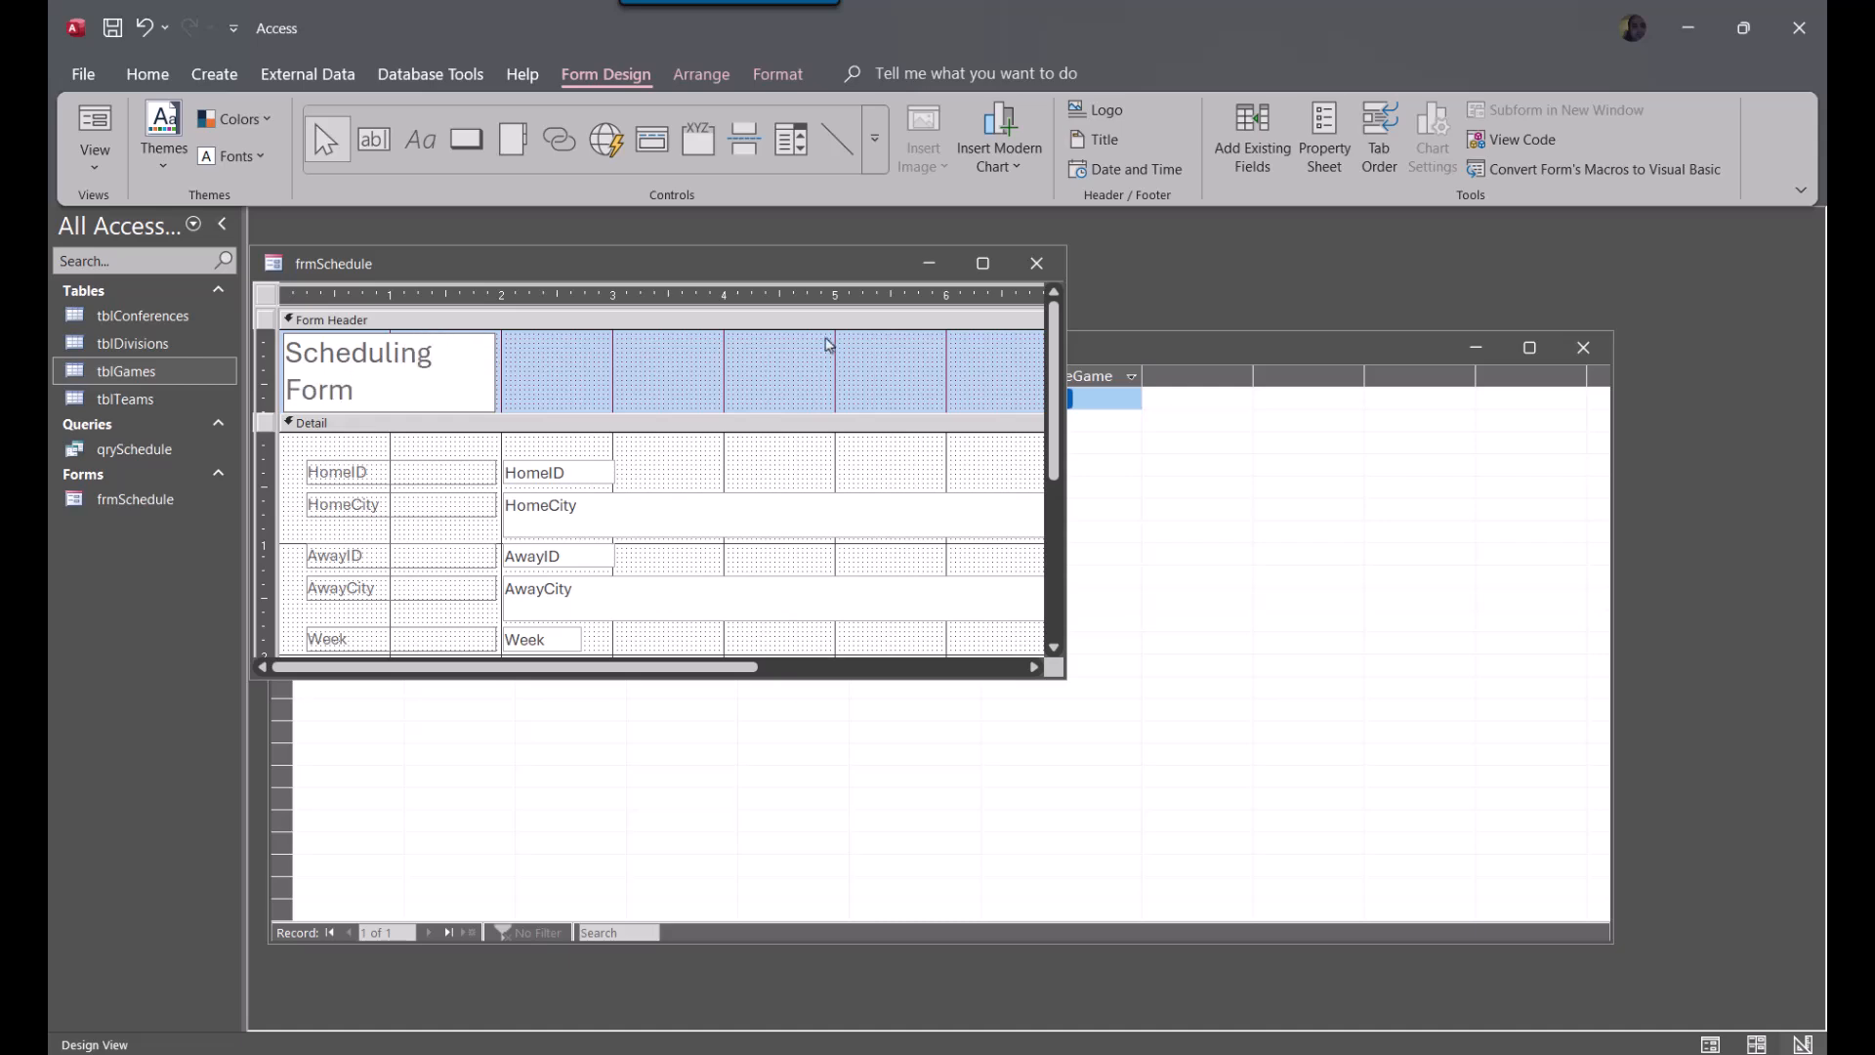
click(896, 370)
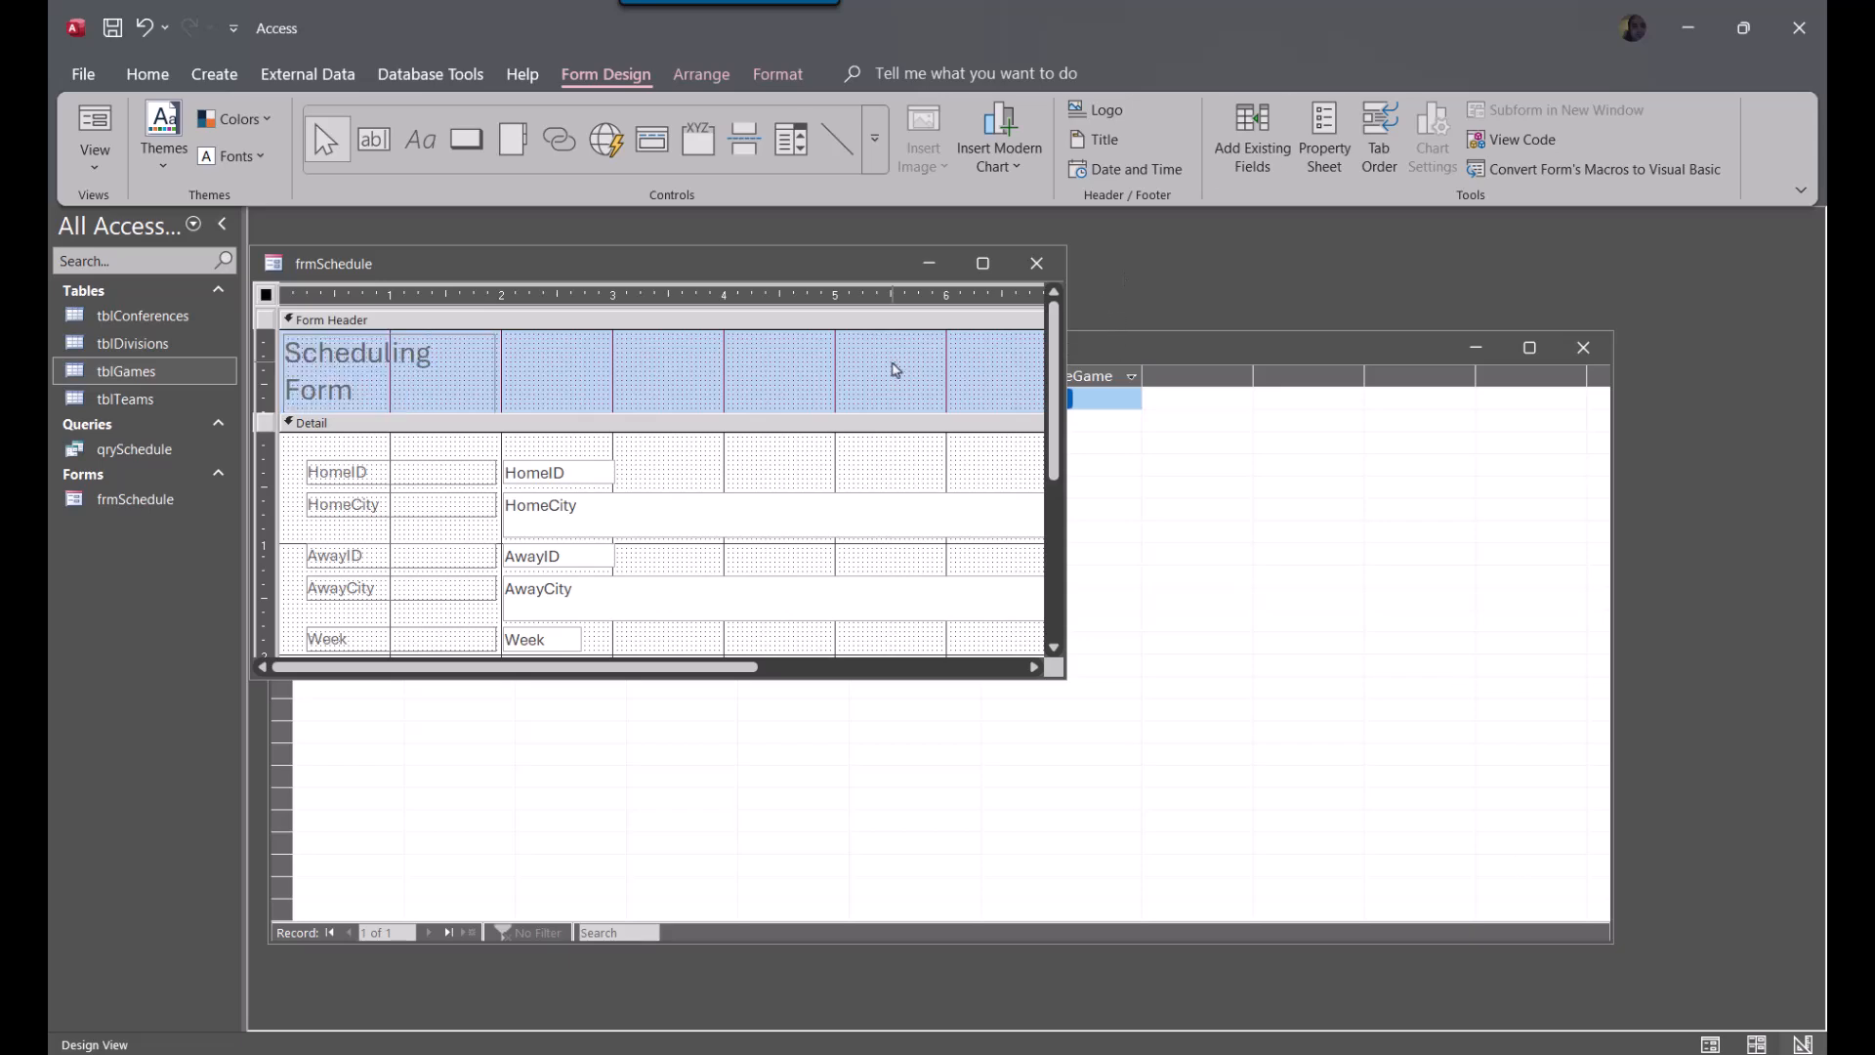
Enlarge the form window and delete the HomeID and HomeCity fields together with their labels from the Detail section
drag(1061, 672, 1469, 866)
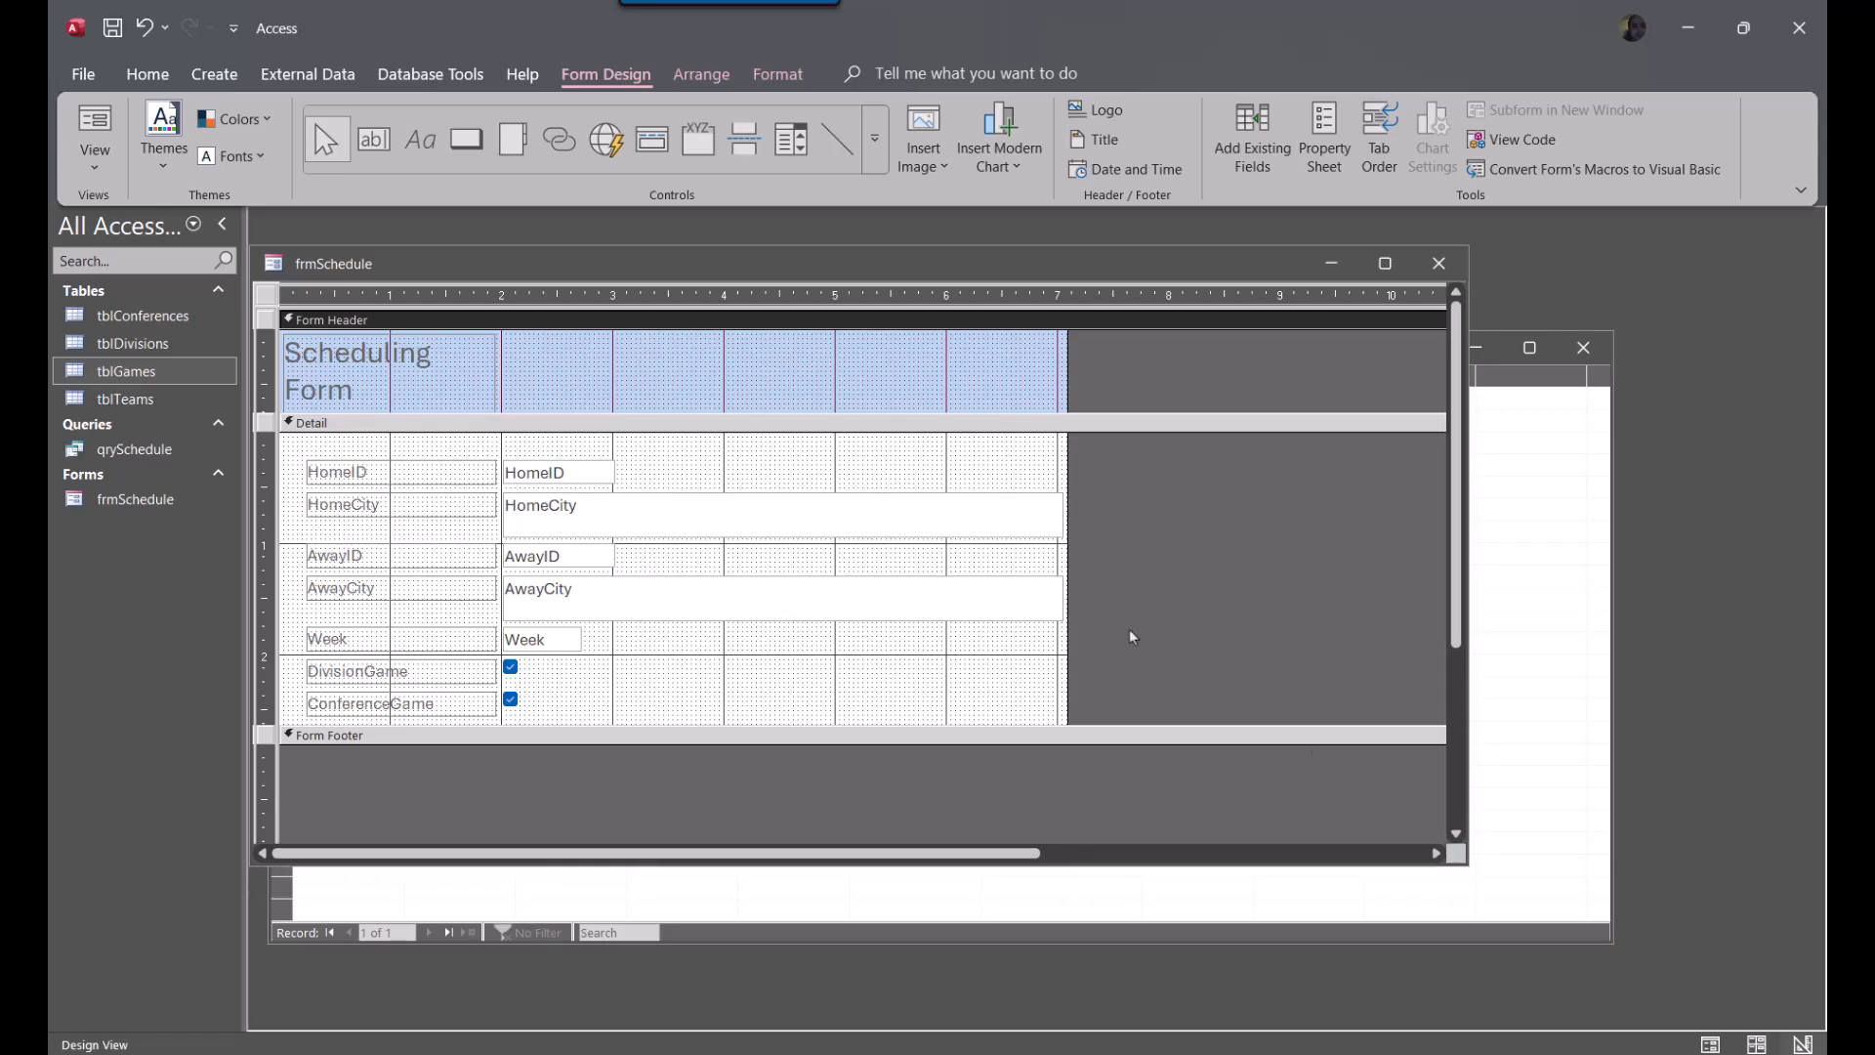
click(649, 520)
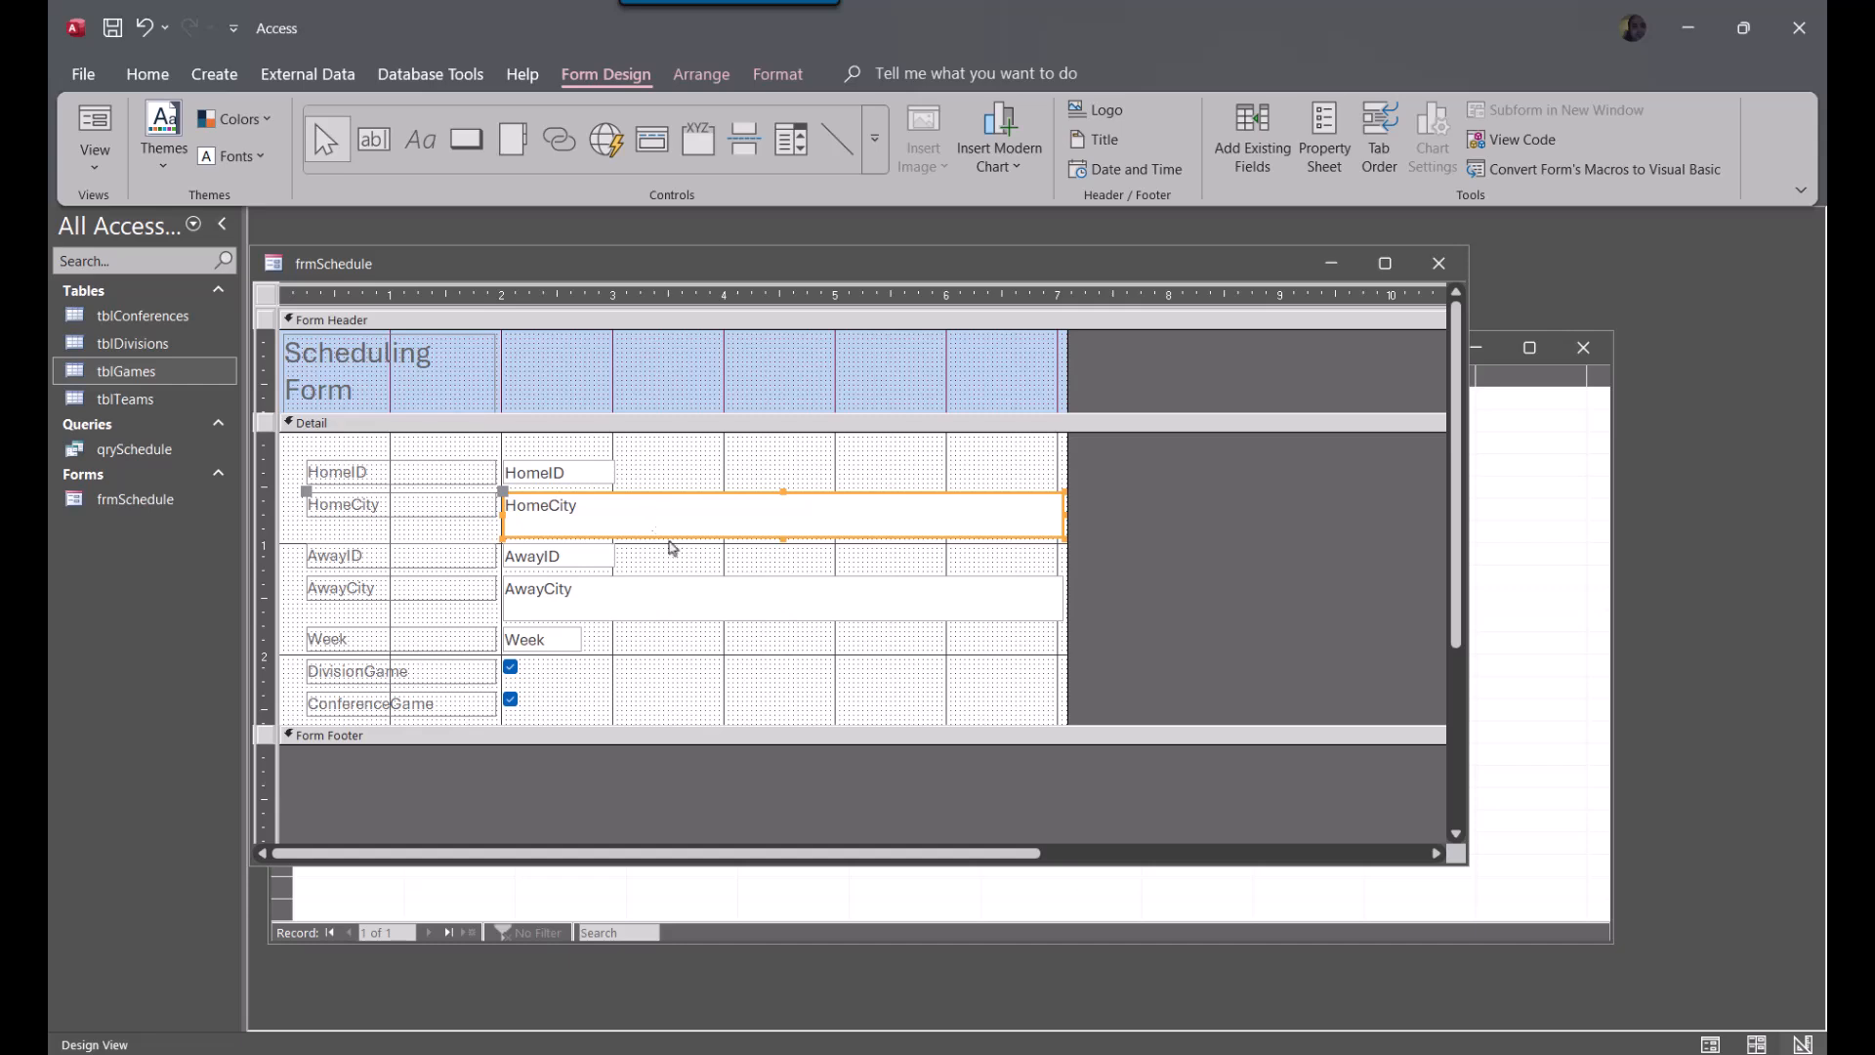
drag(295, 460, 858, 510)
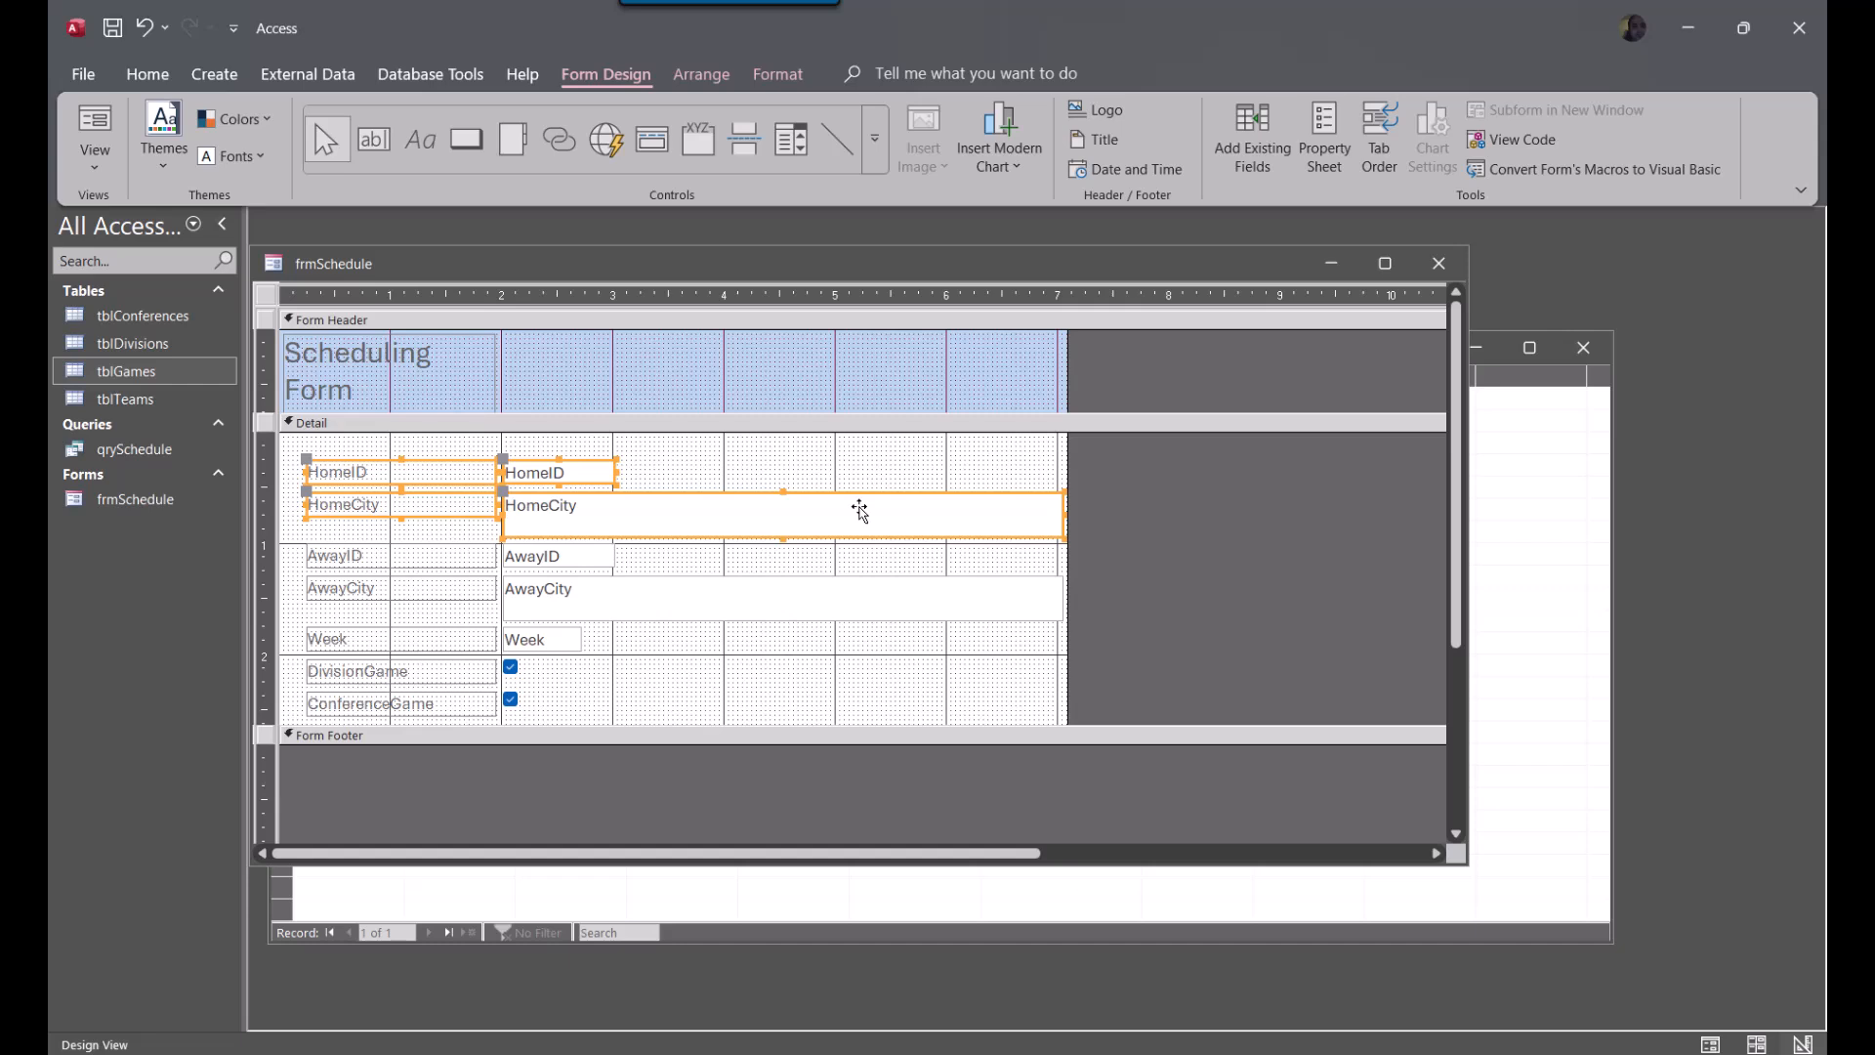
click(729, 436)
drag(321, 449, 837, 503)
key(Delete)
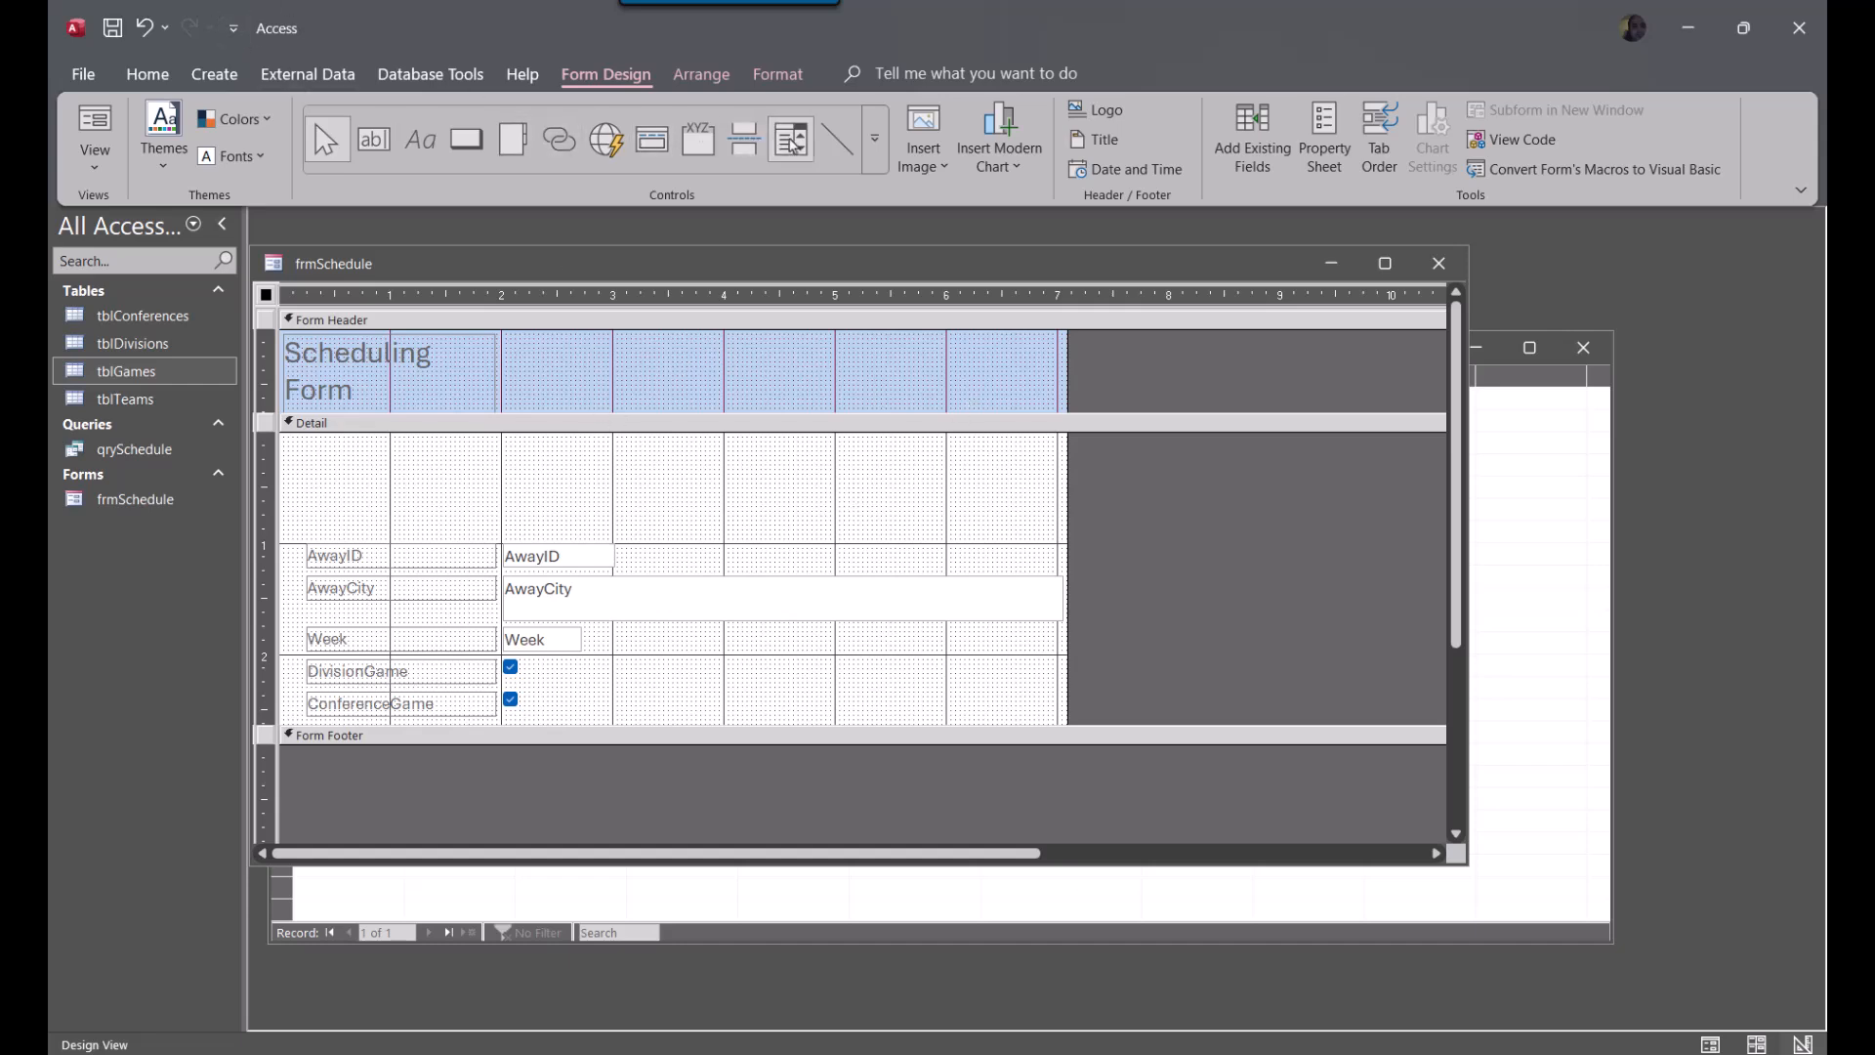
Draw a combo box above the AwayID field in the Detail section and have it take its values from tblTeams
click(796, 153)
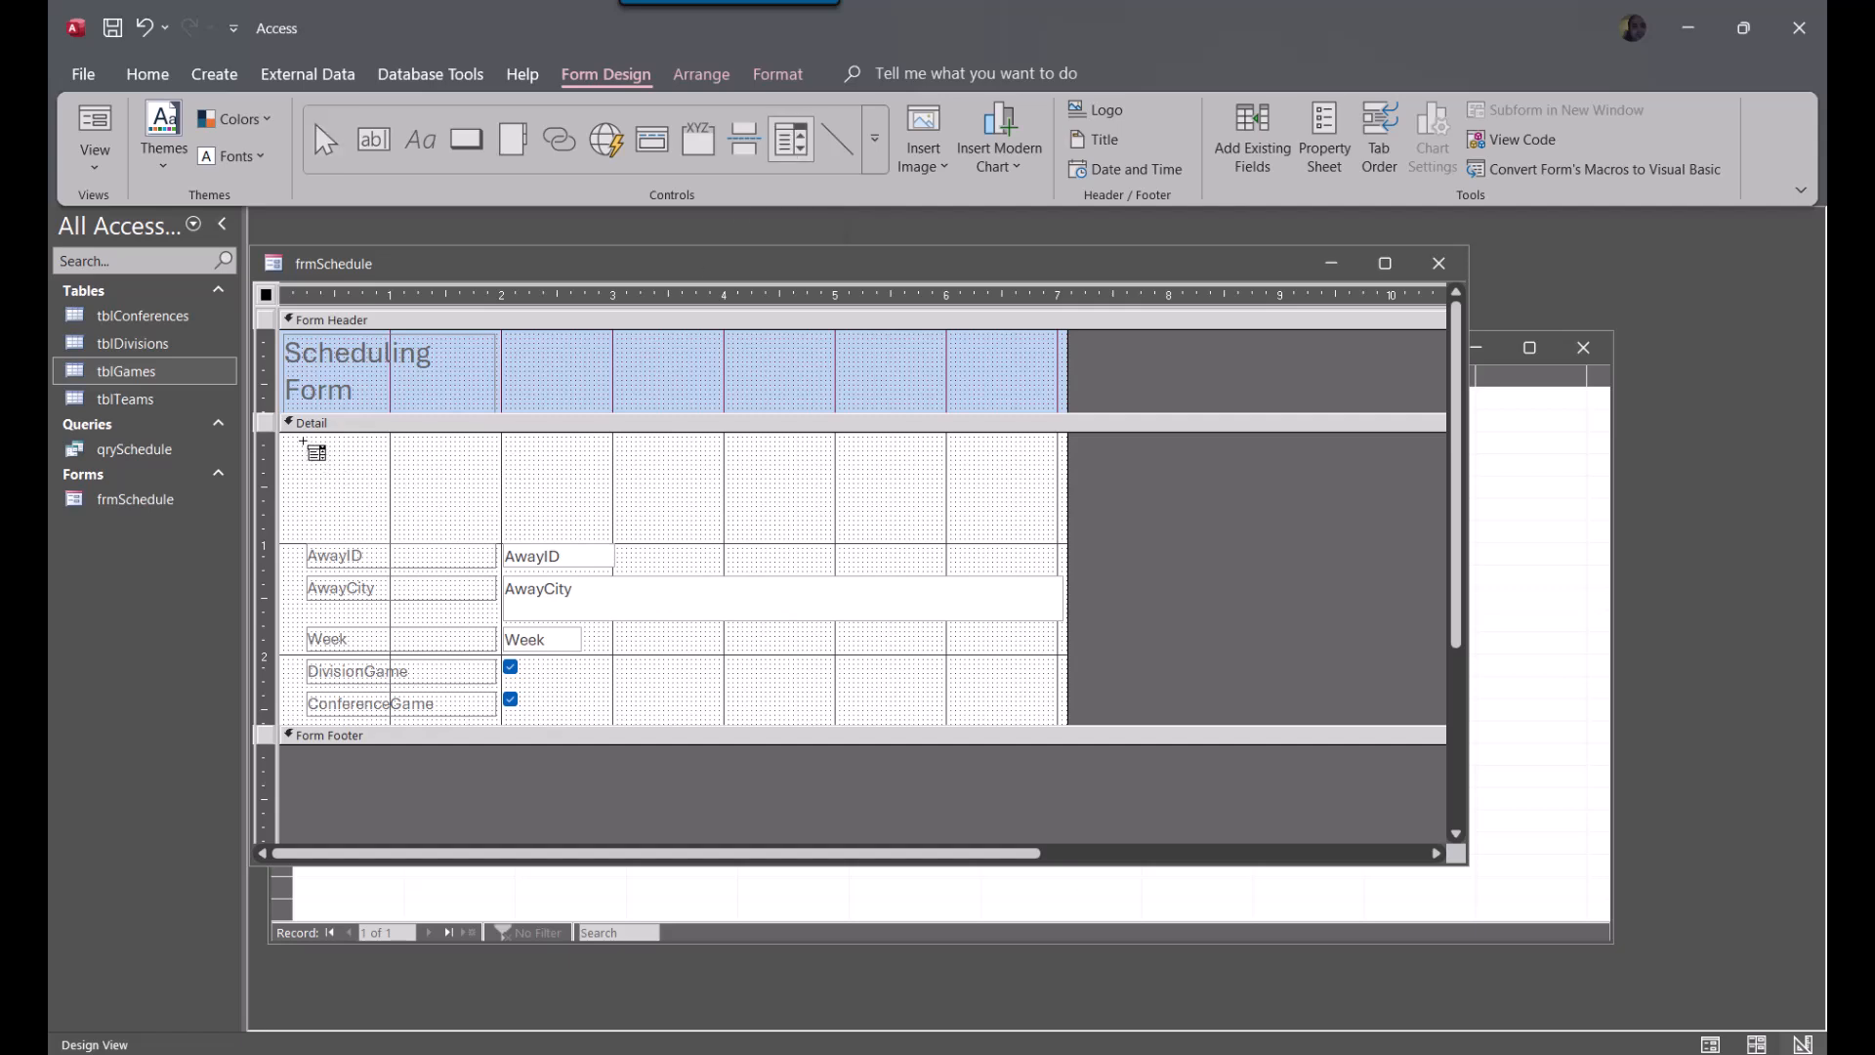
drag(307, 470, 661, 511)
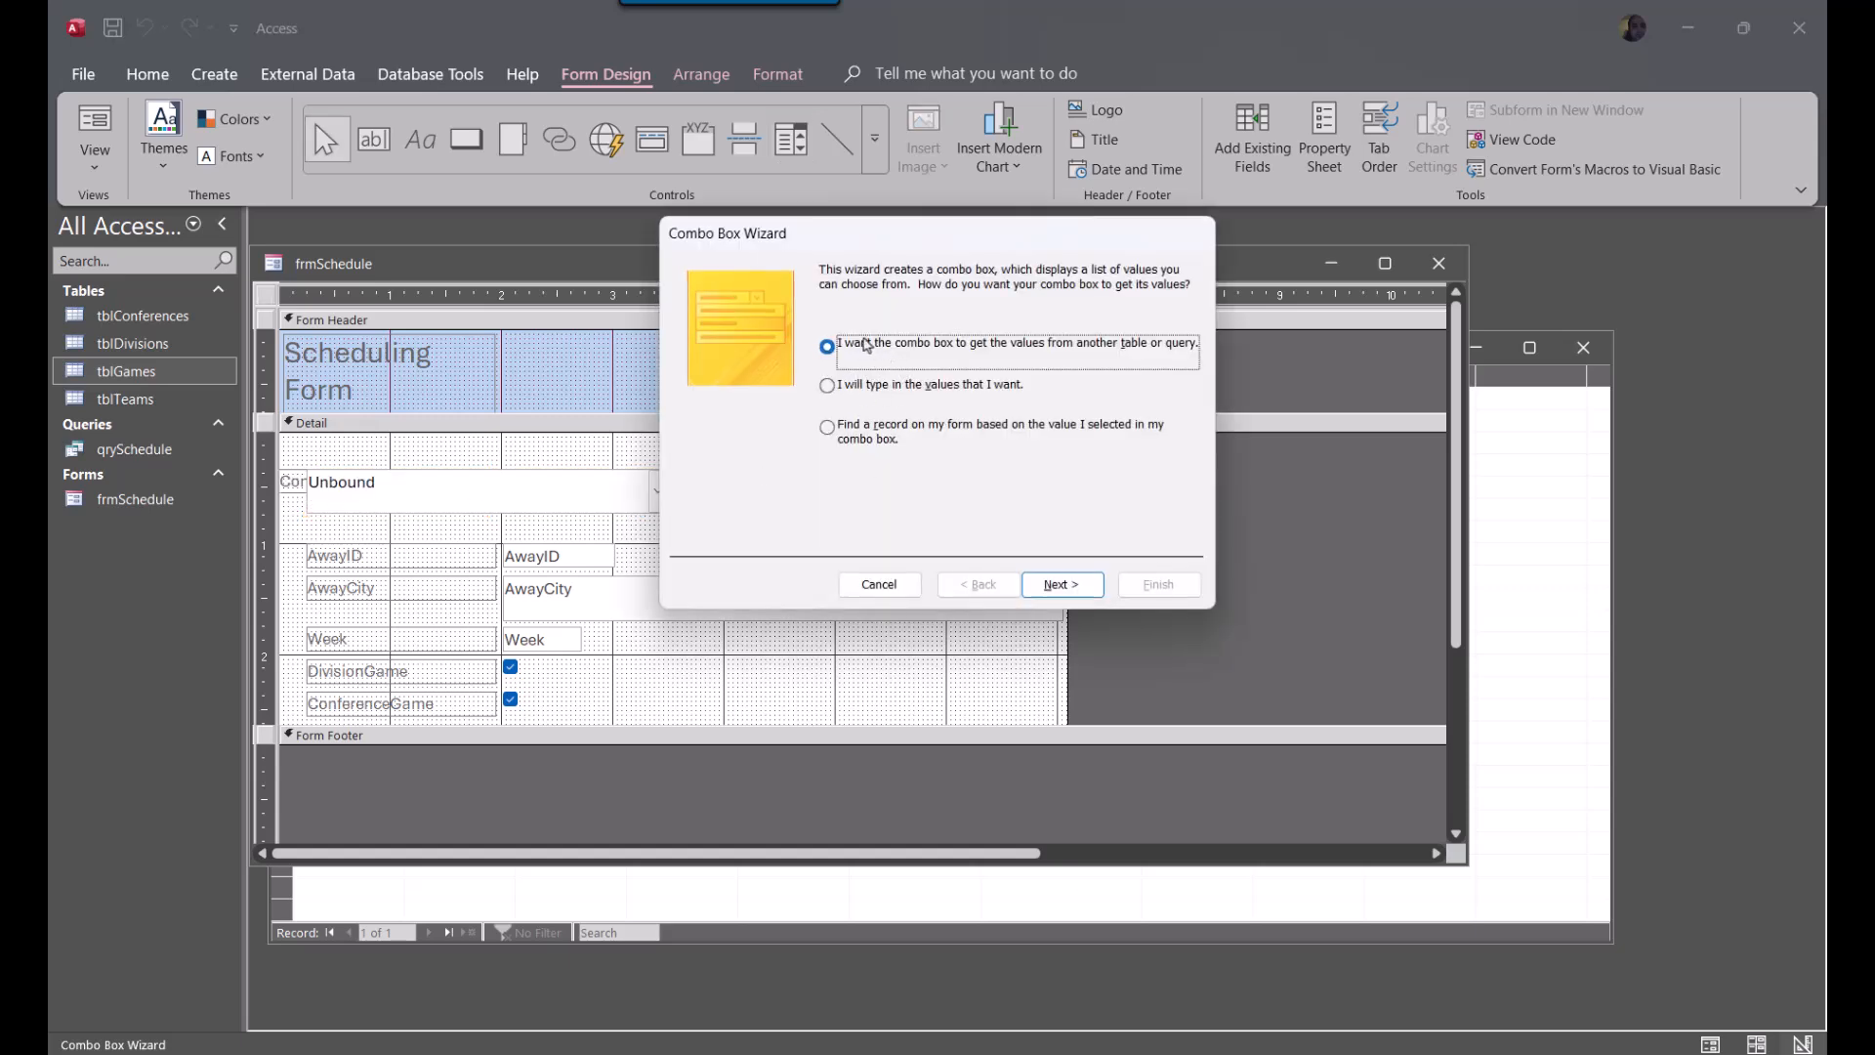
click(1062, 584)
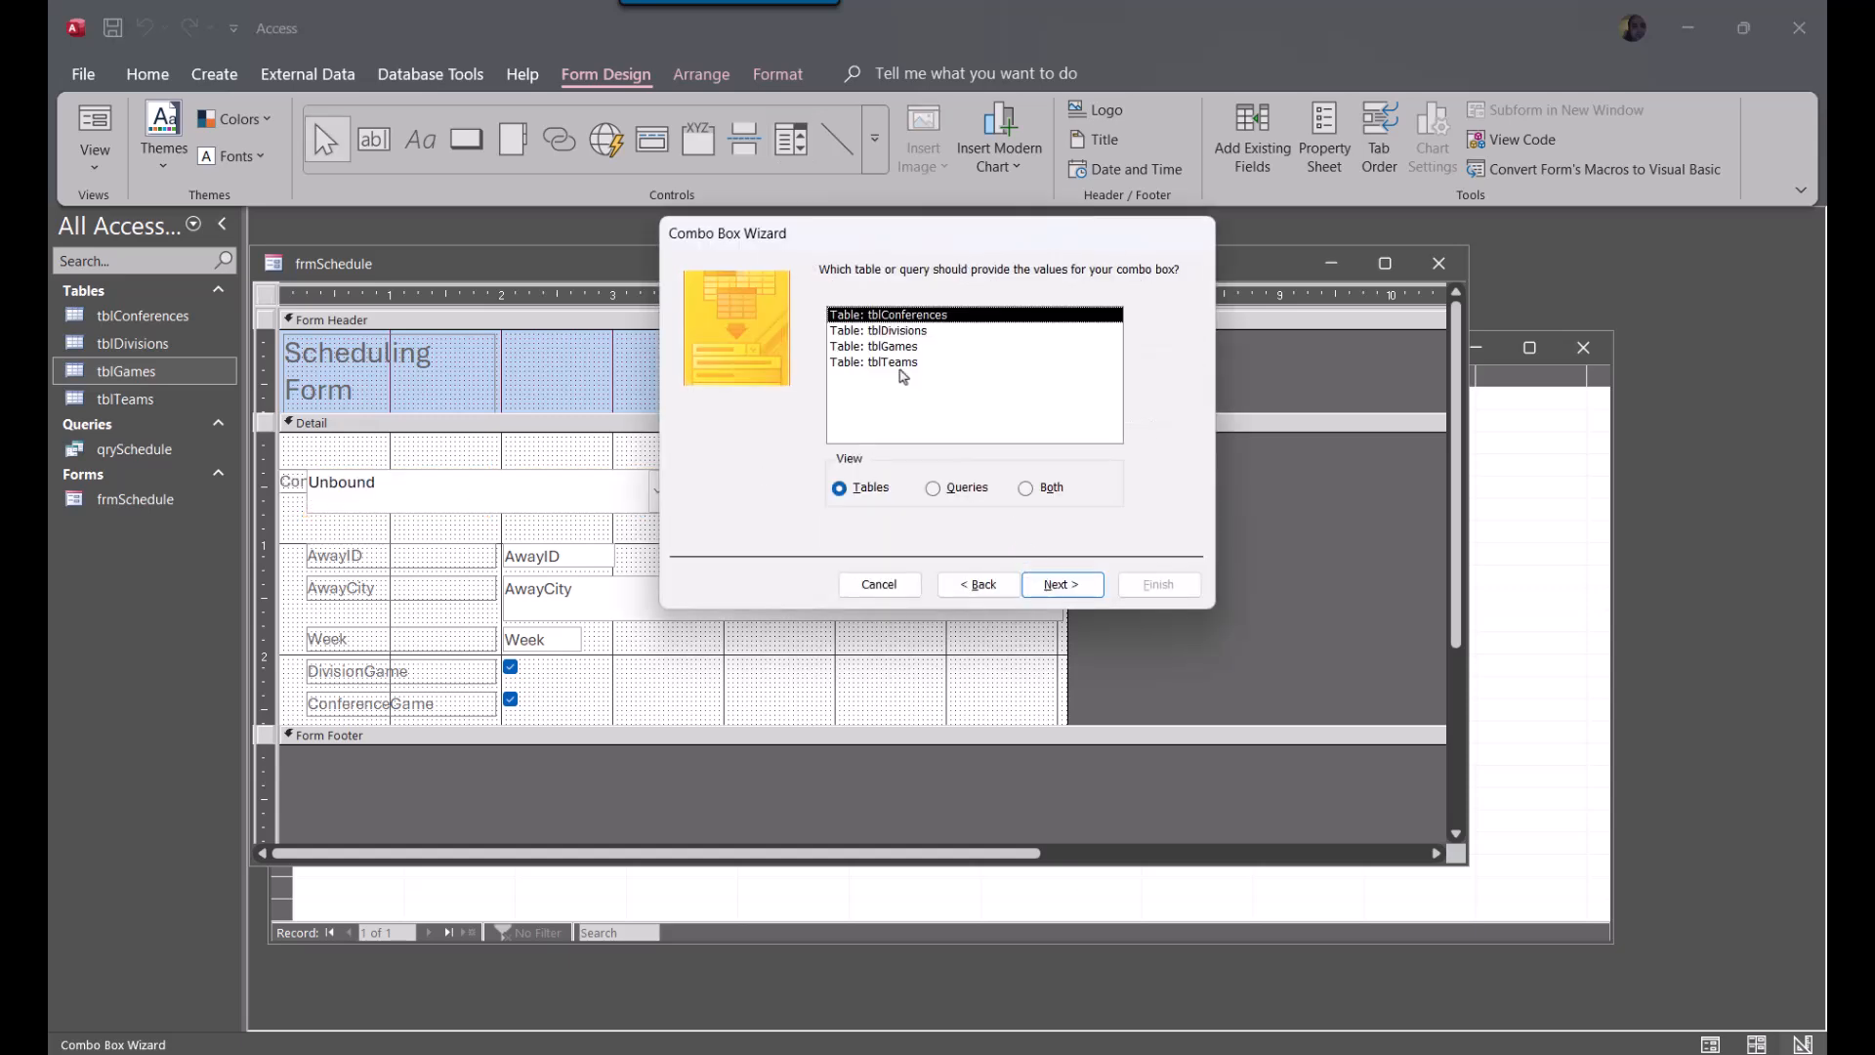
click(894, 362)
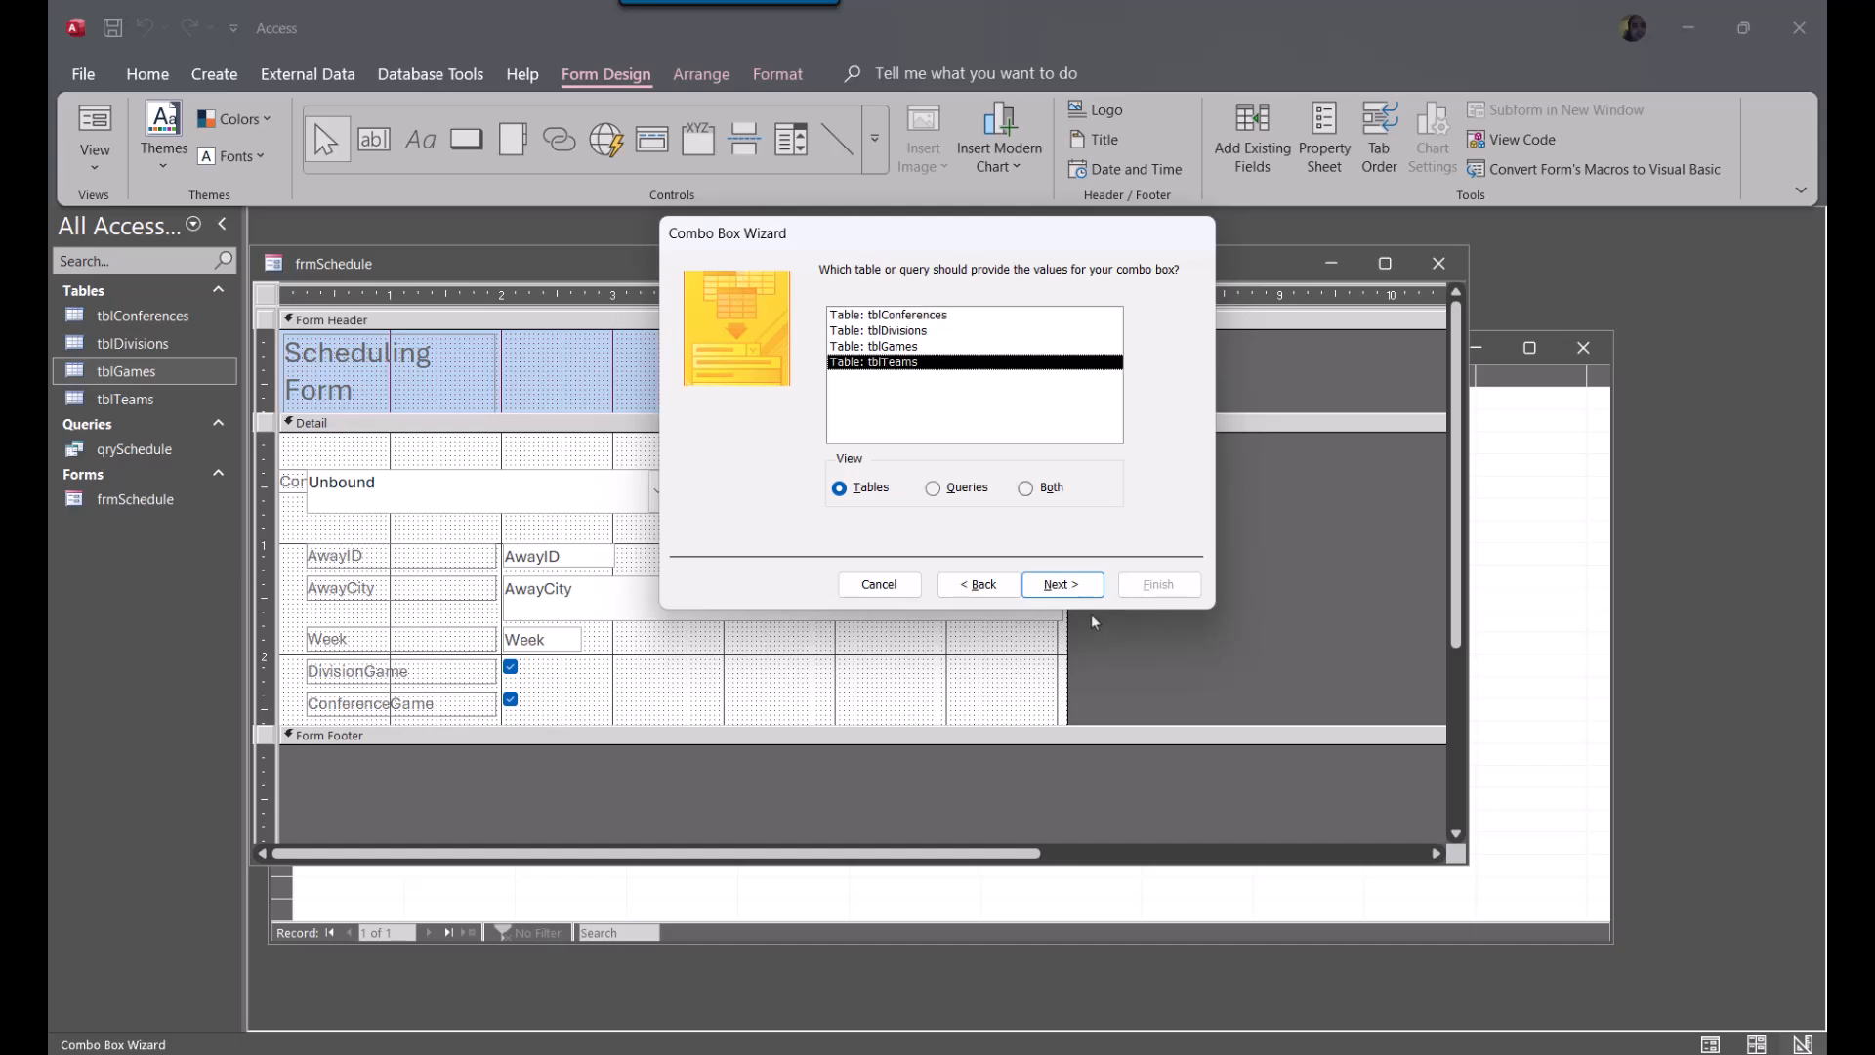
click(1071, 586)
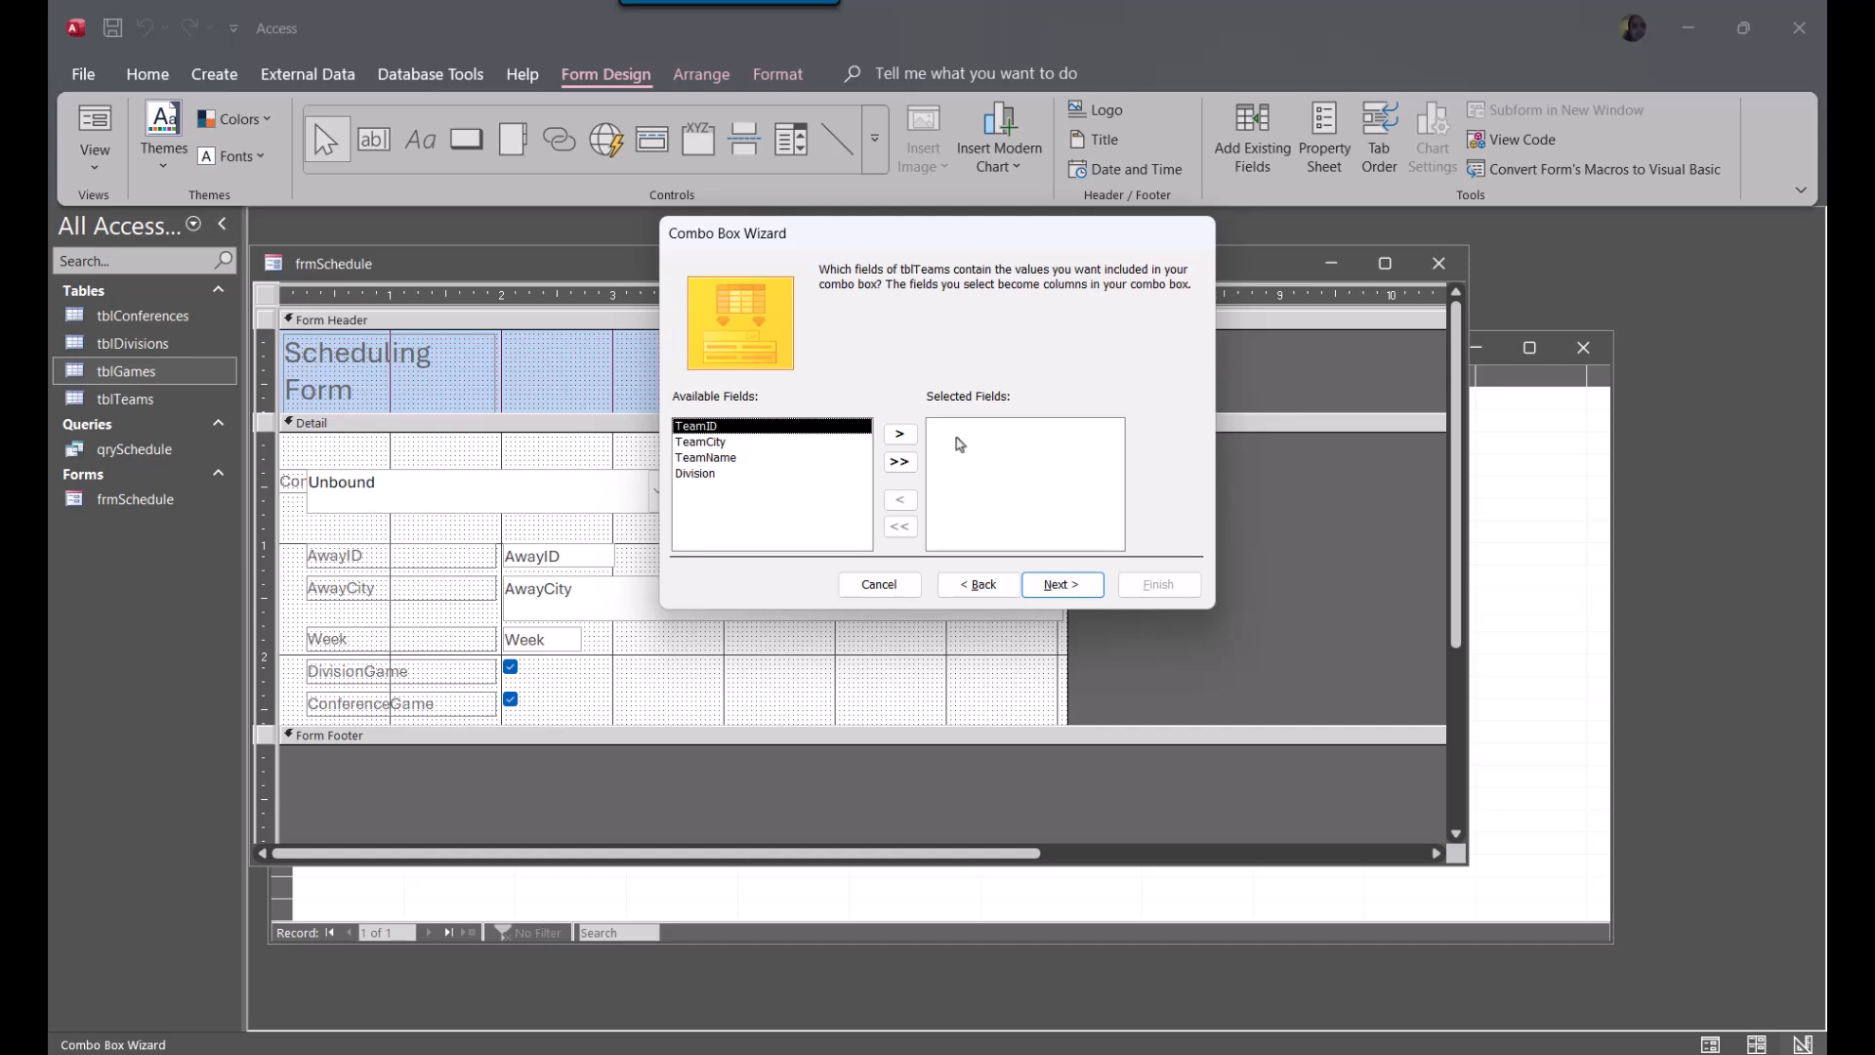
Include the TeamID, TeamCity and TeamName fields as the combo box's columns
click(900, 436)
click(900, 435)
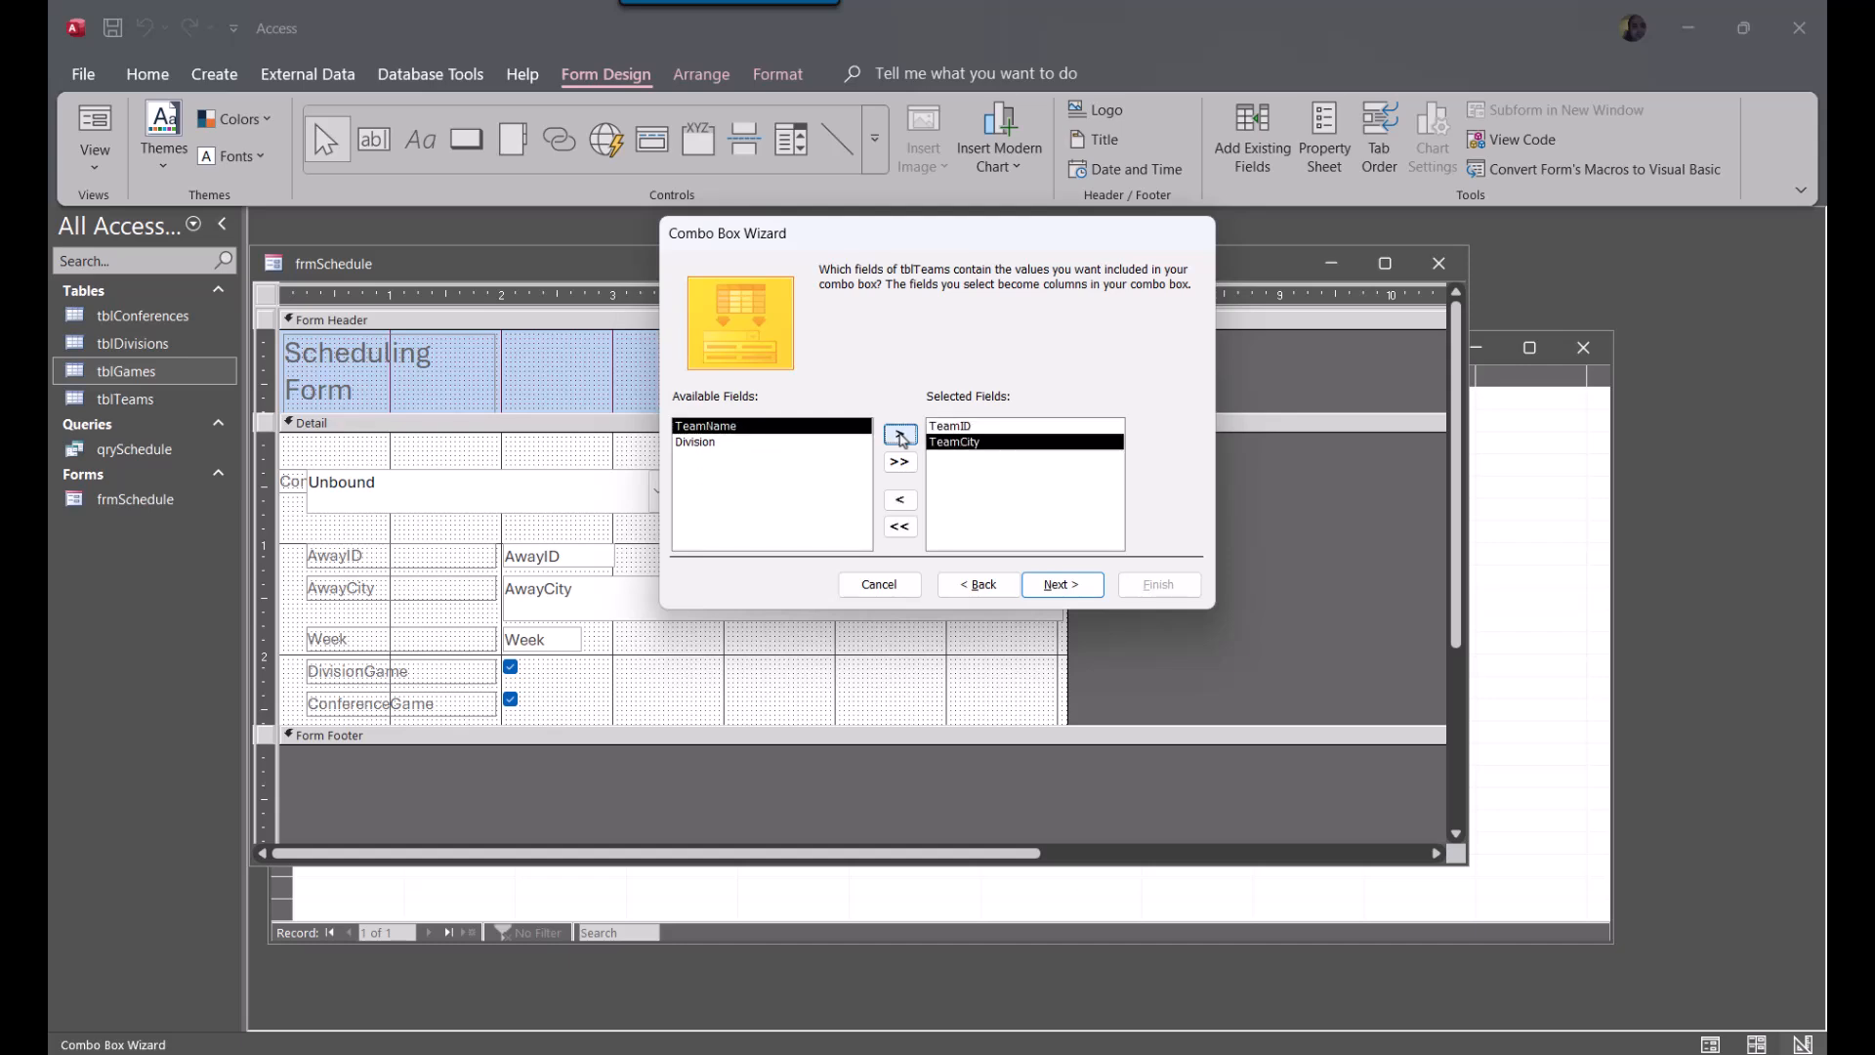
click(901, 435)
click(1066, 586)
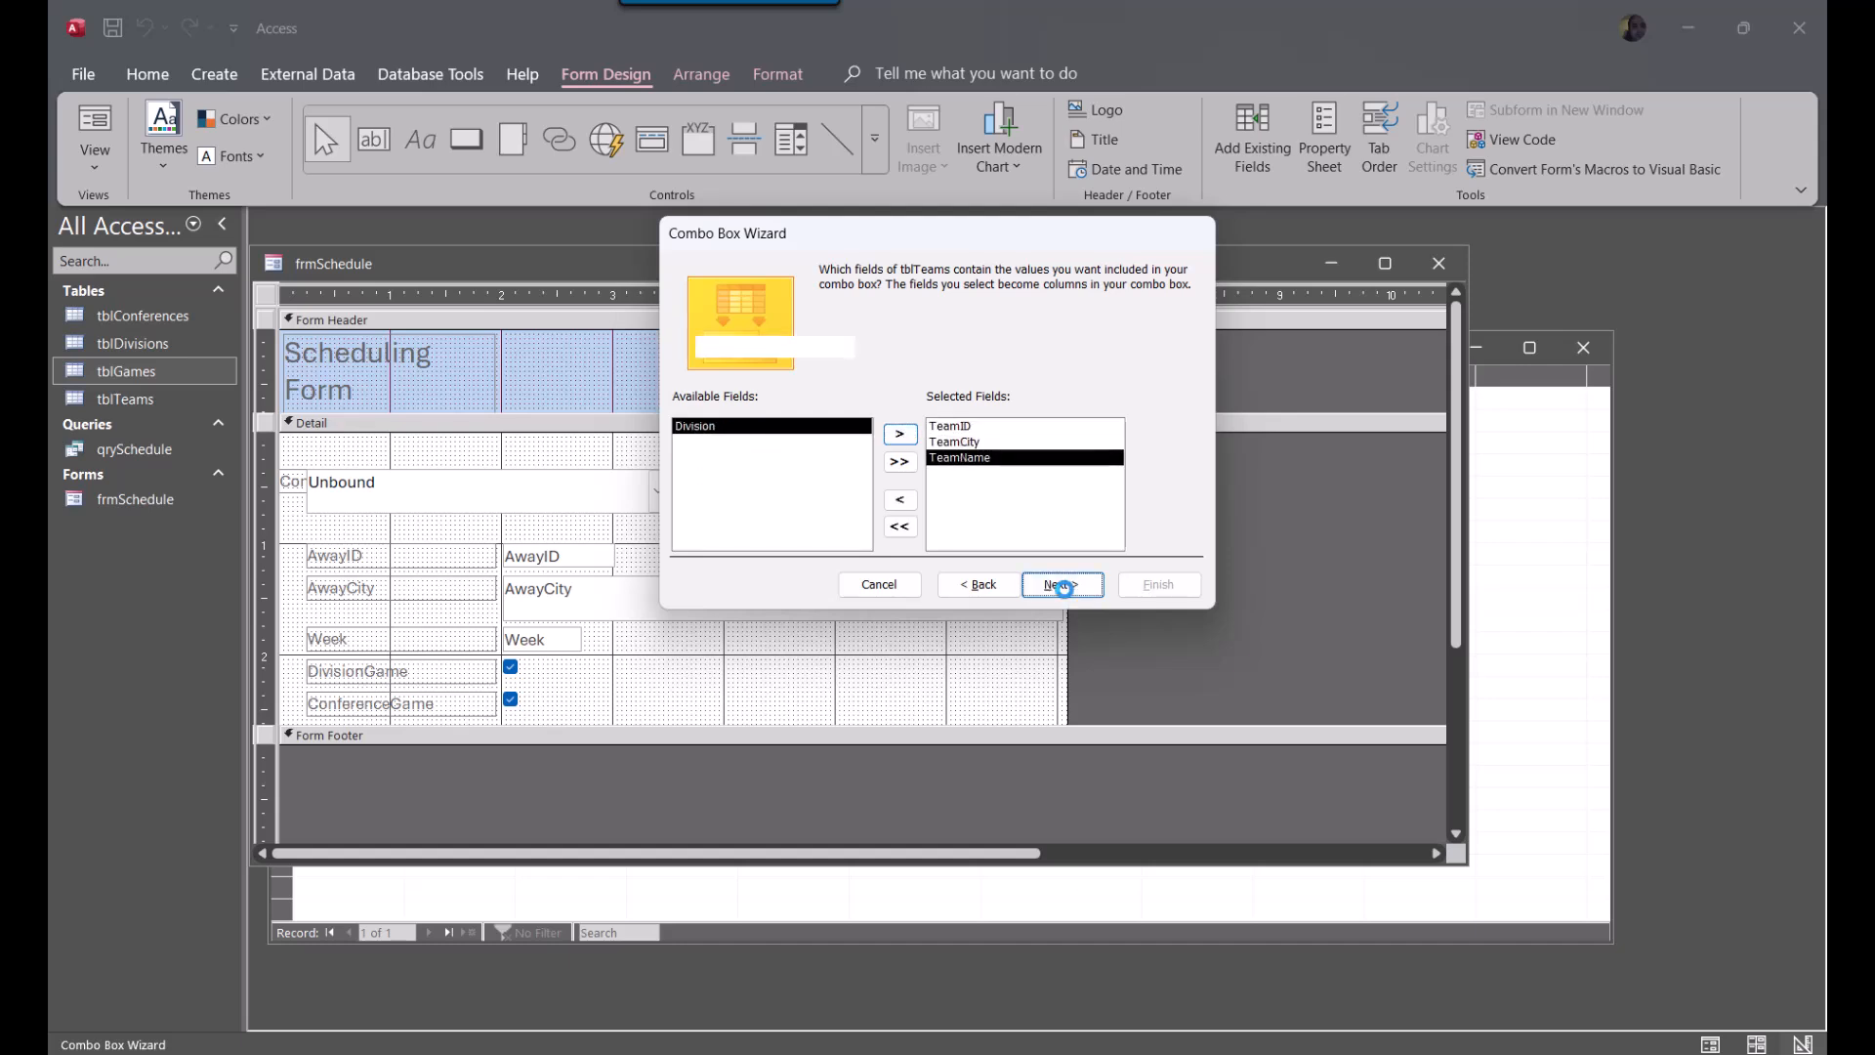
Sort the combo box items ascending by TeamCity and TeamName, and finish the wizard with the key column hidden
click(865, 346)
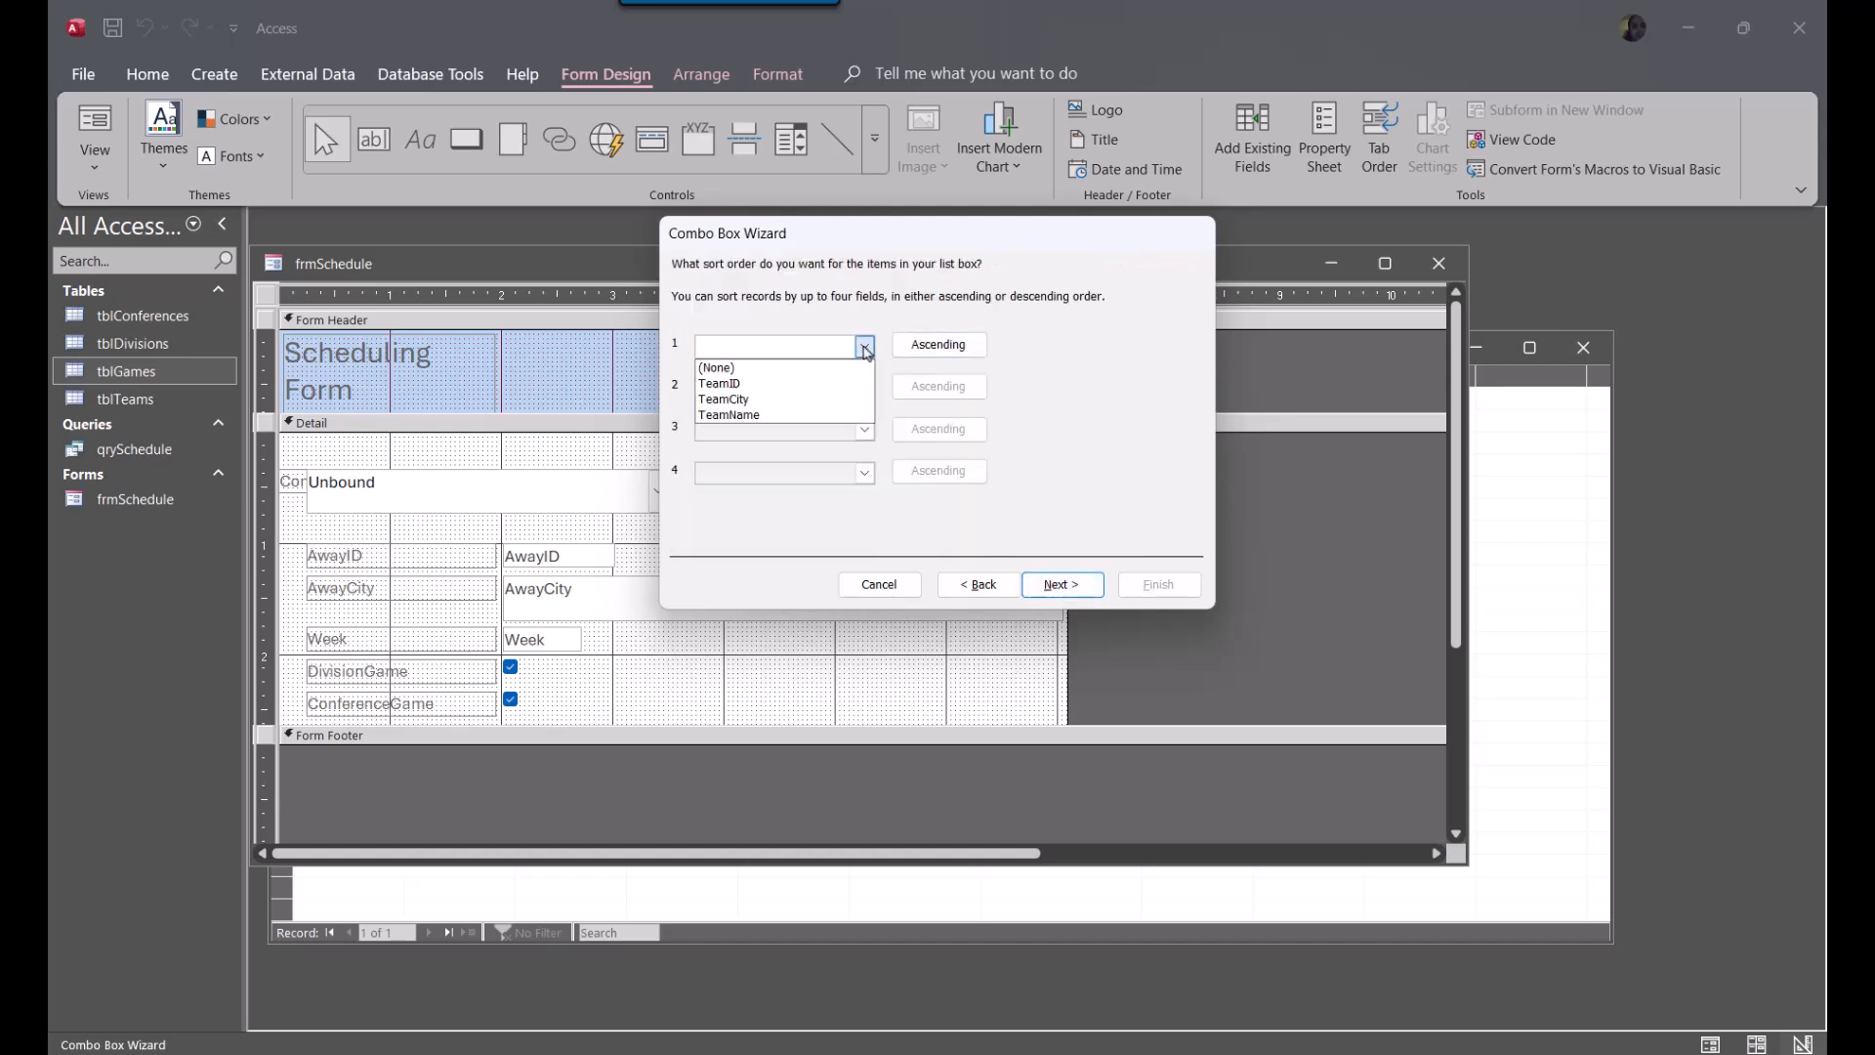
click(801, 399)
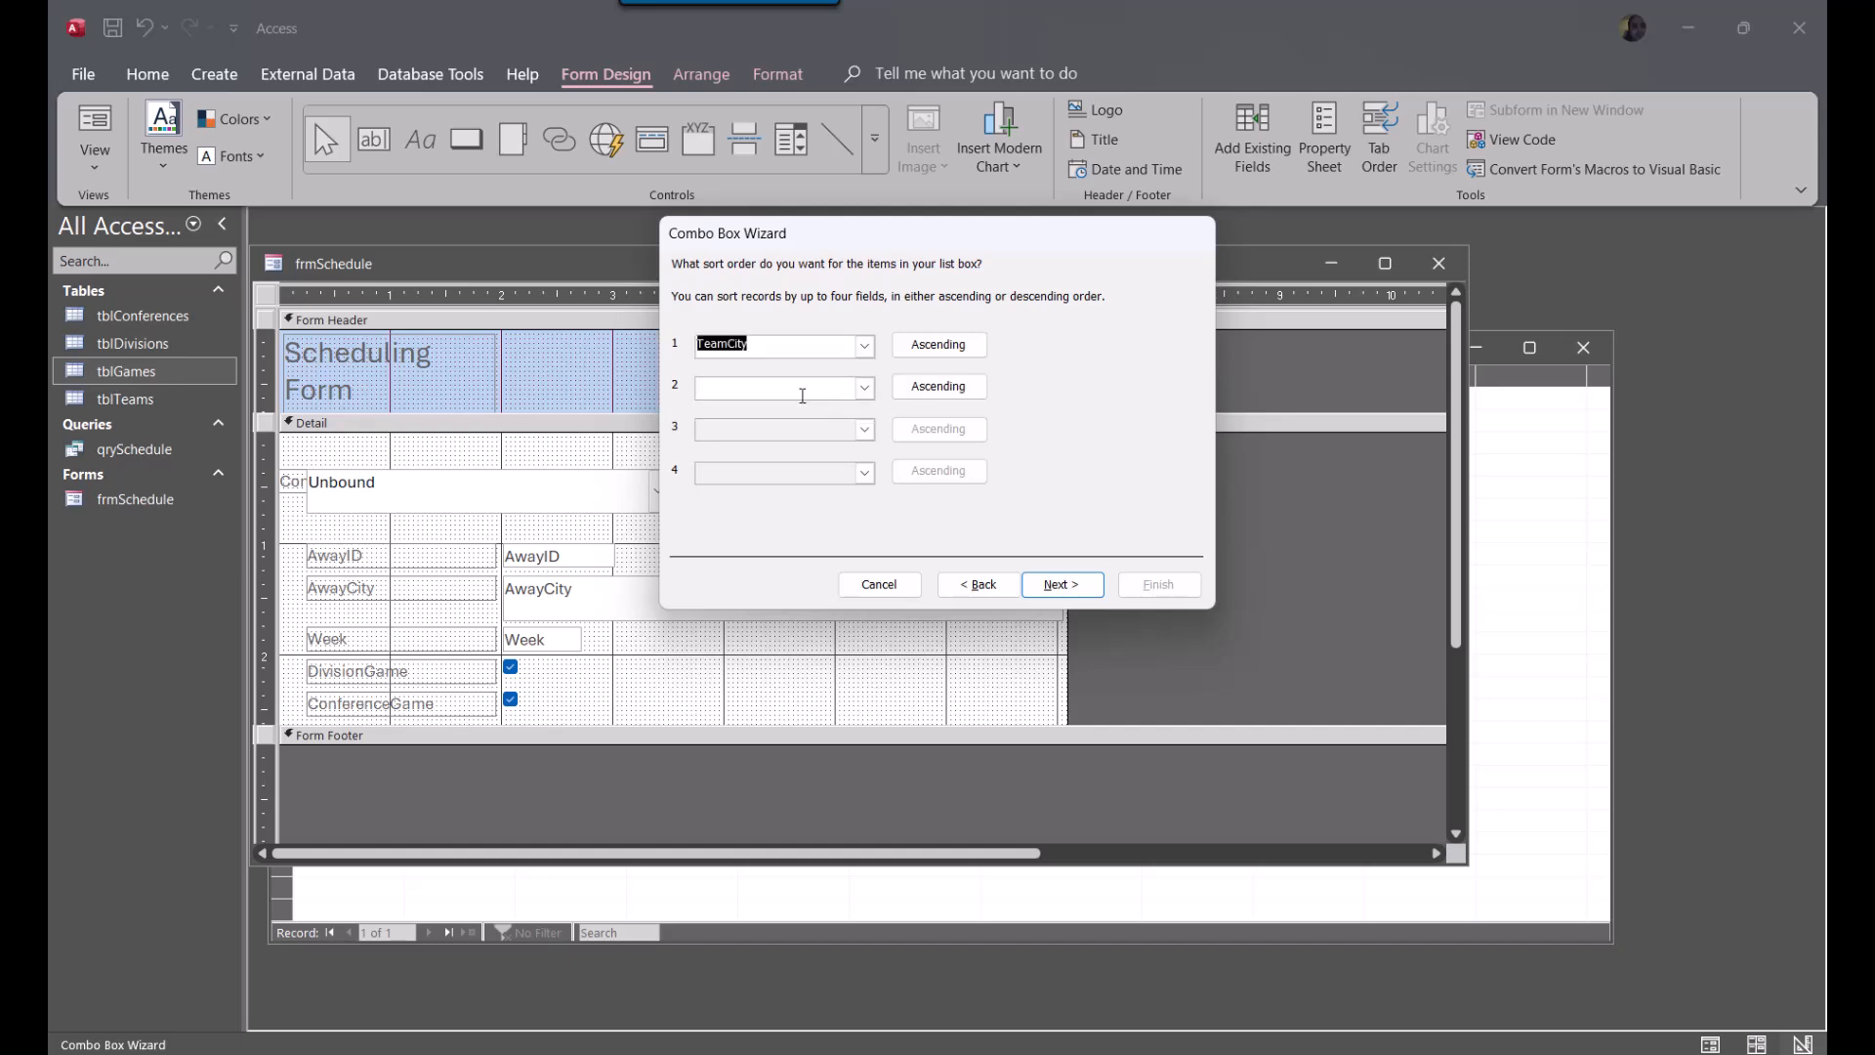
click(865, 388)
click(815, 457)
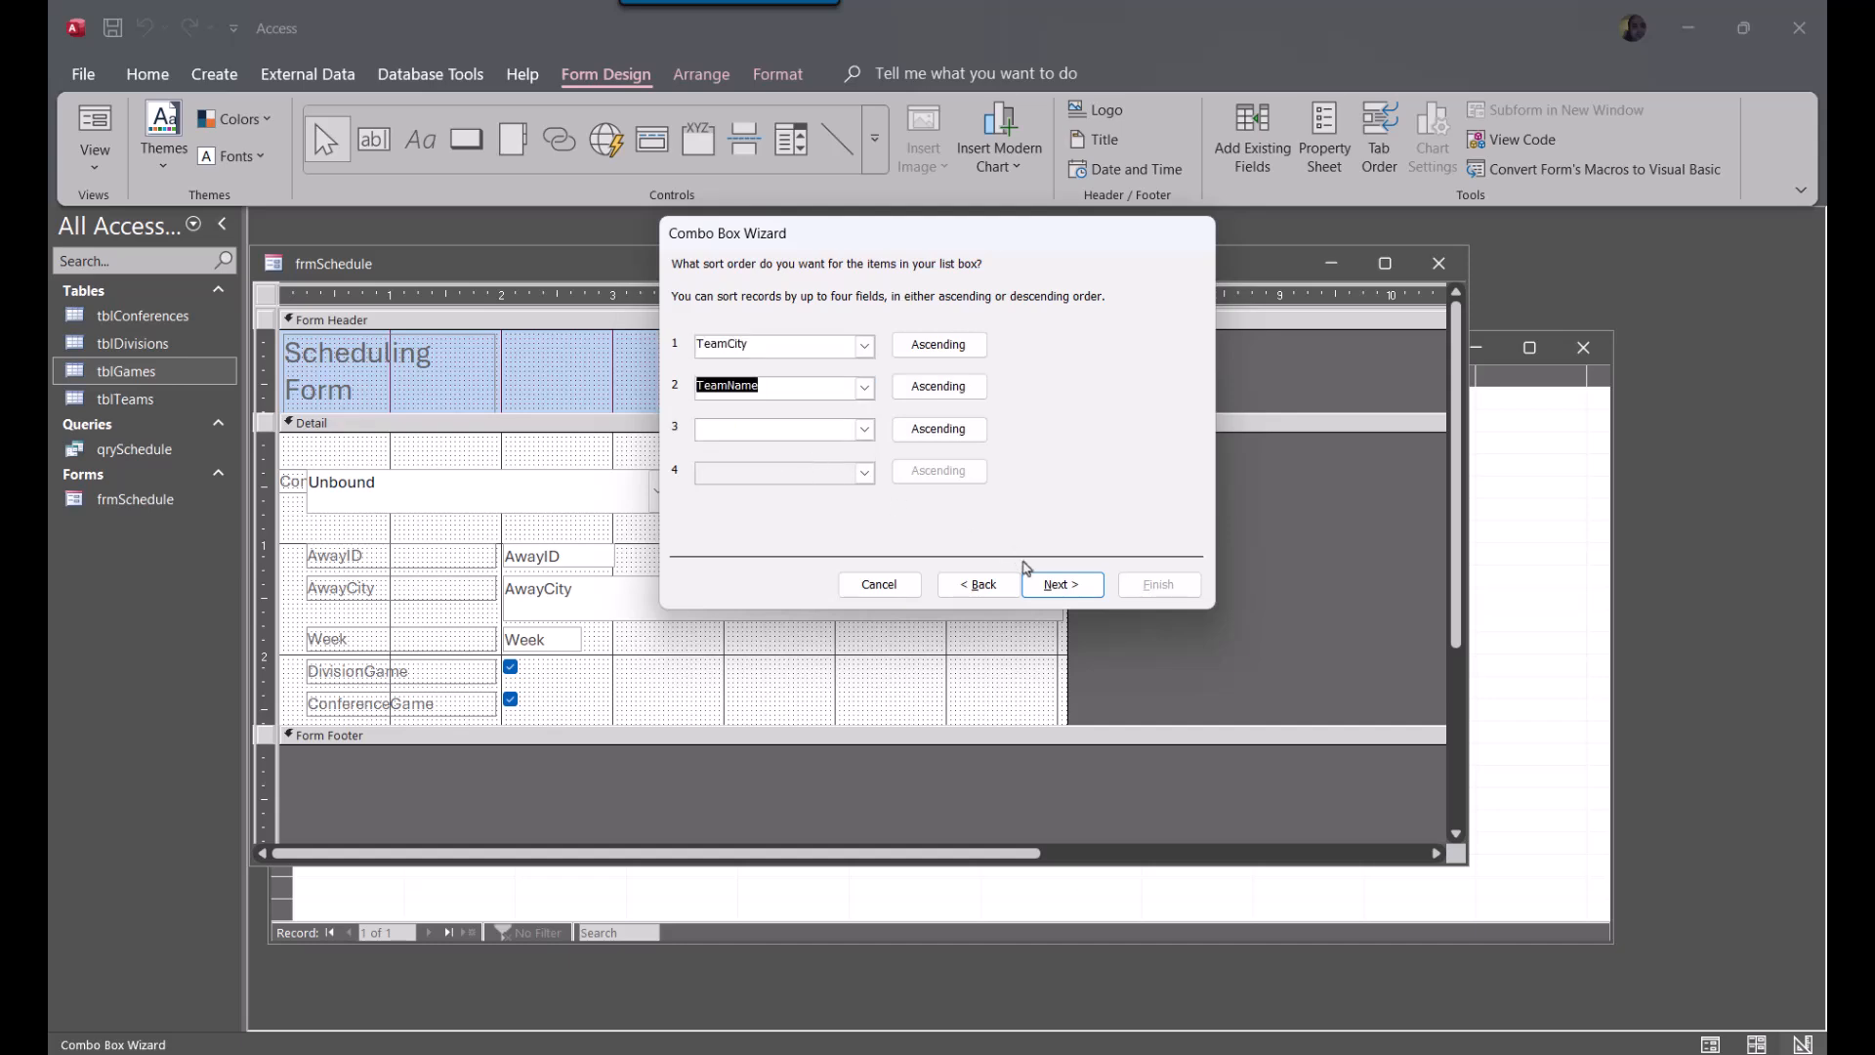
click(1083, 584)
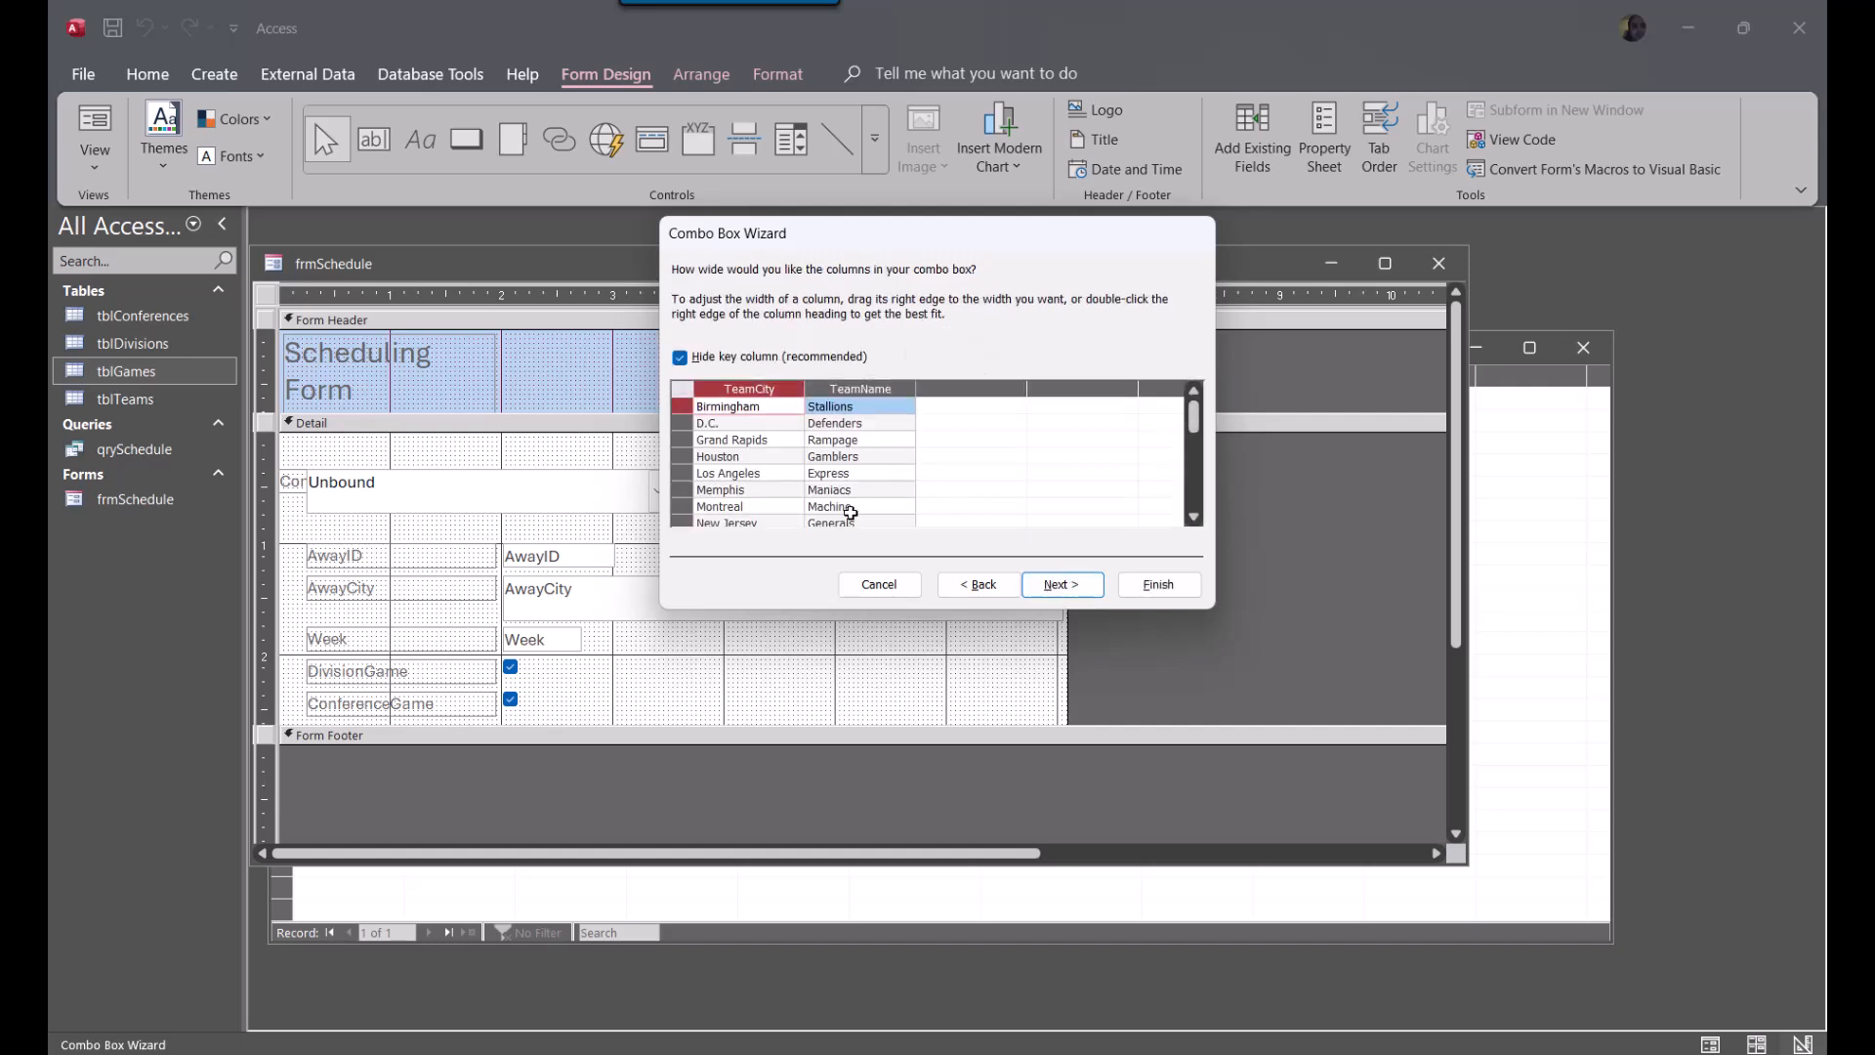
click(1160, 585)
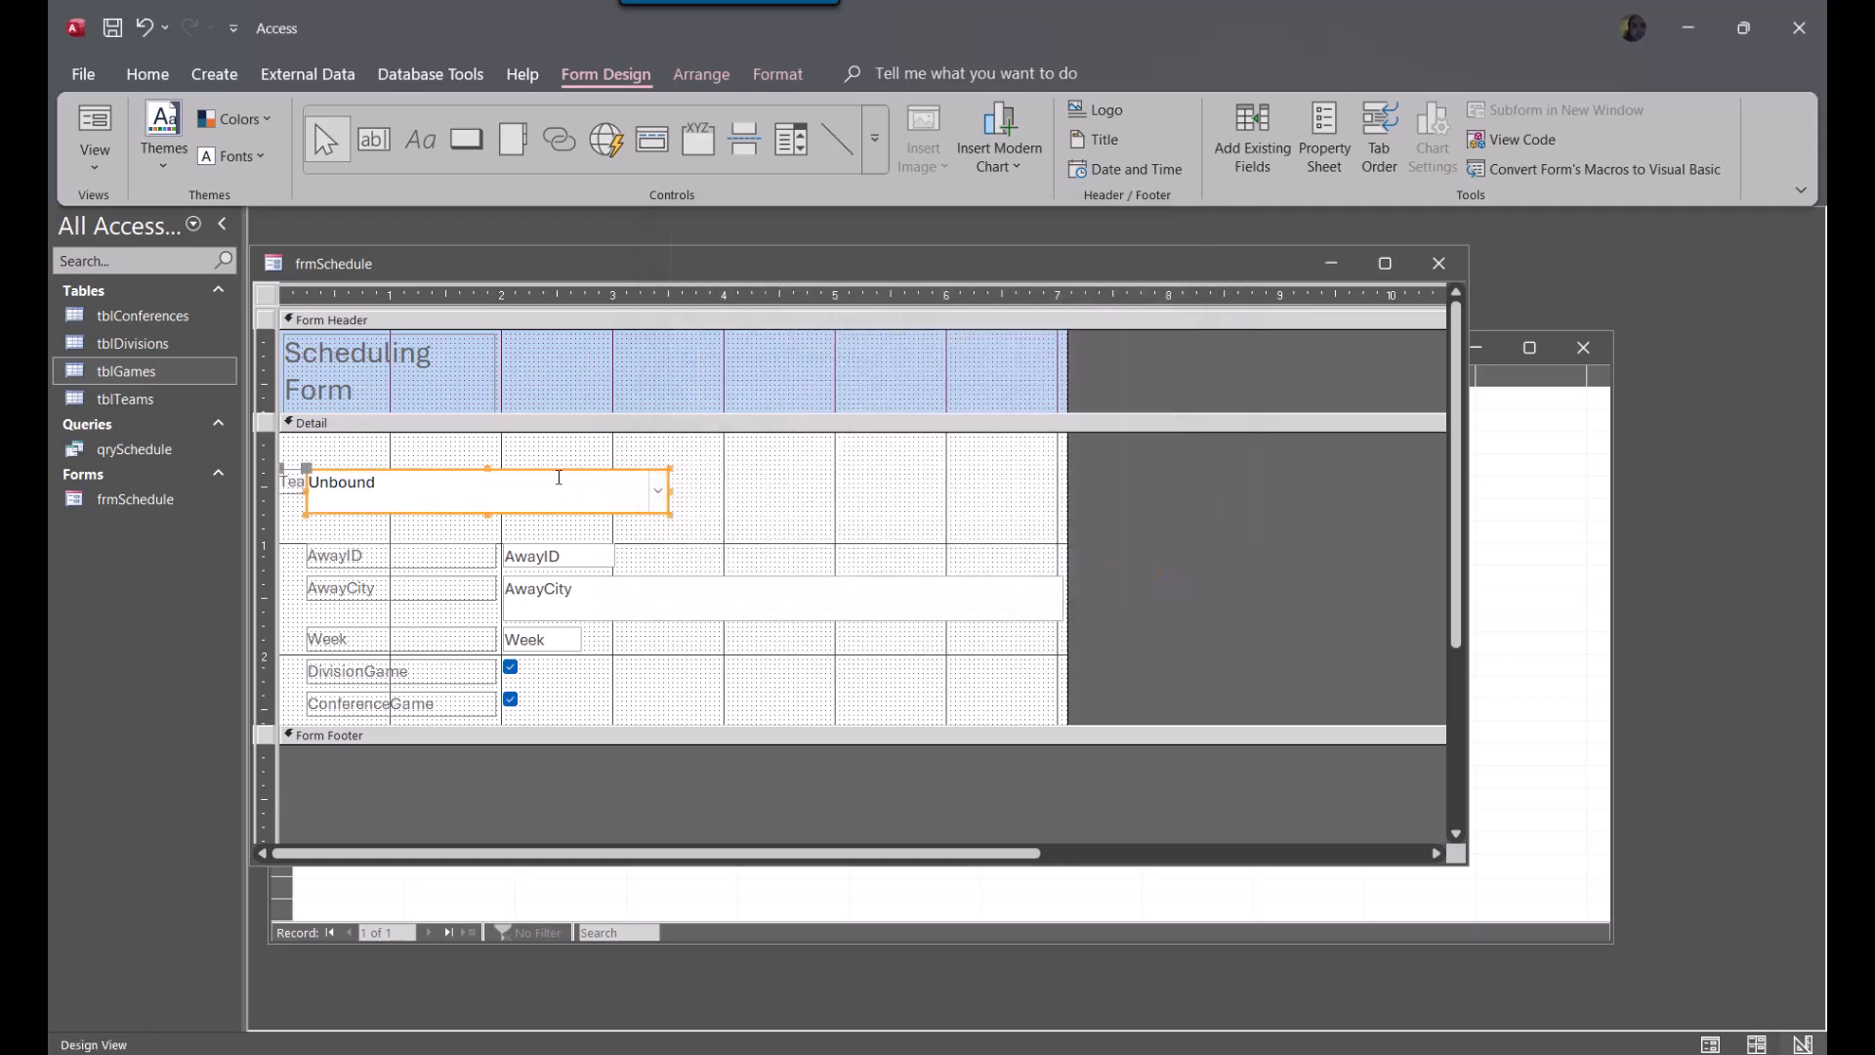
Shift the new combo box slightly right and name it cboHomeTeam
drag(557, 470, 617, 460)
click(434, 540)
click(483, 495)
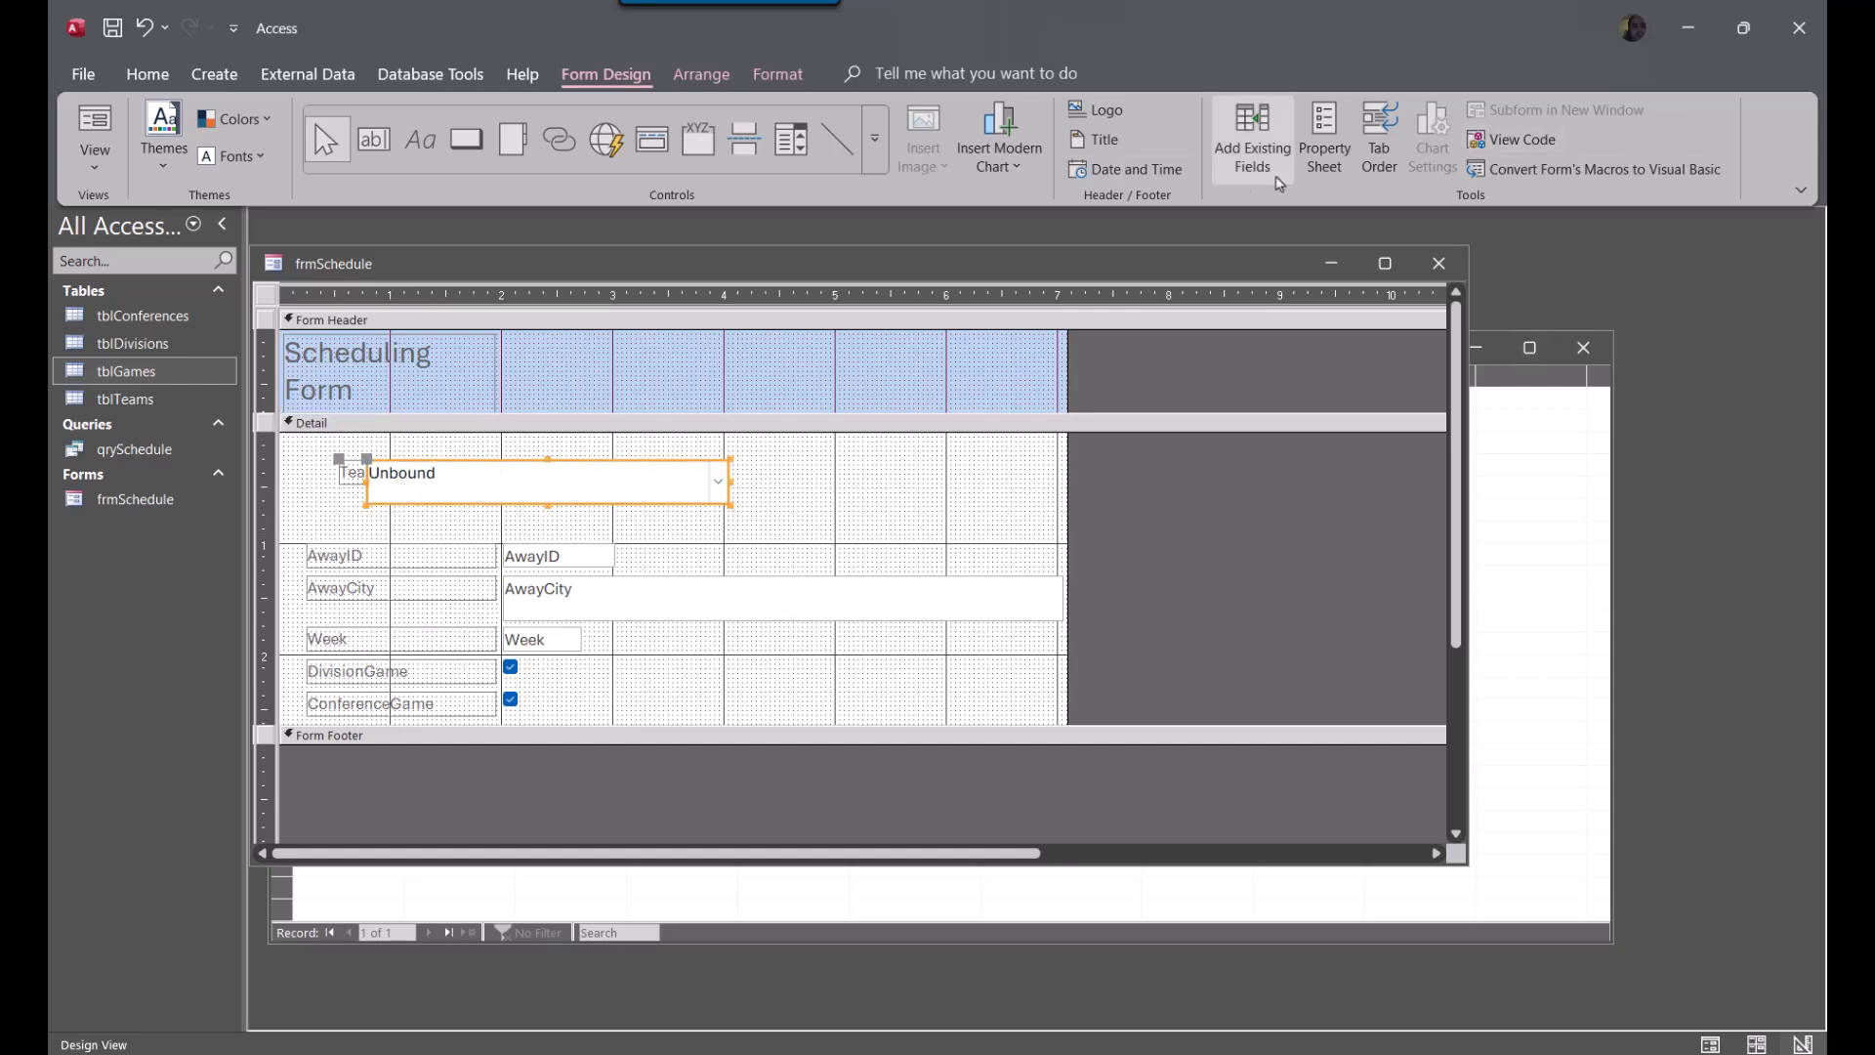
click(1324, 137)
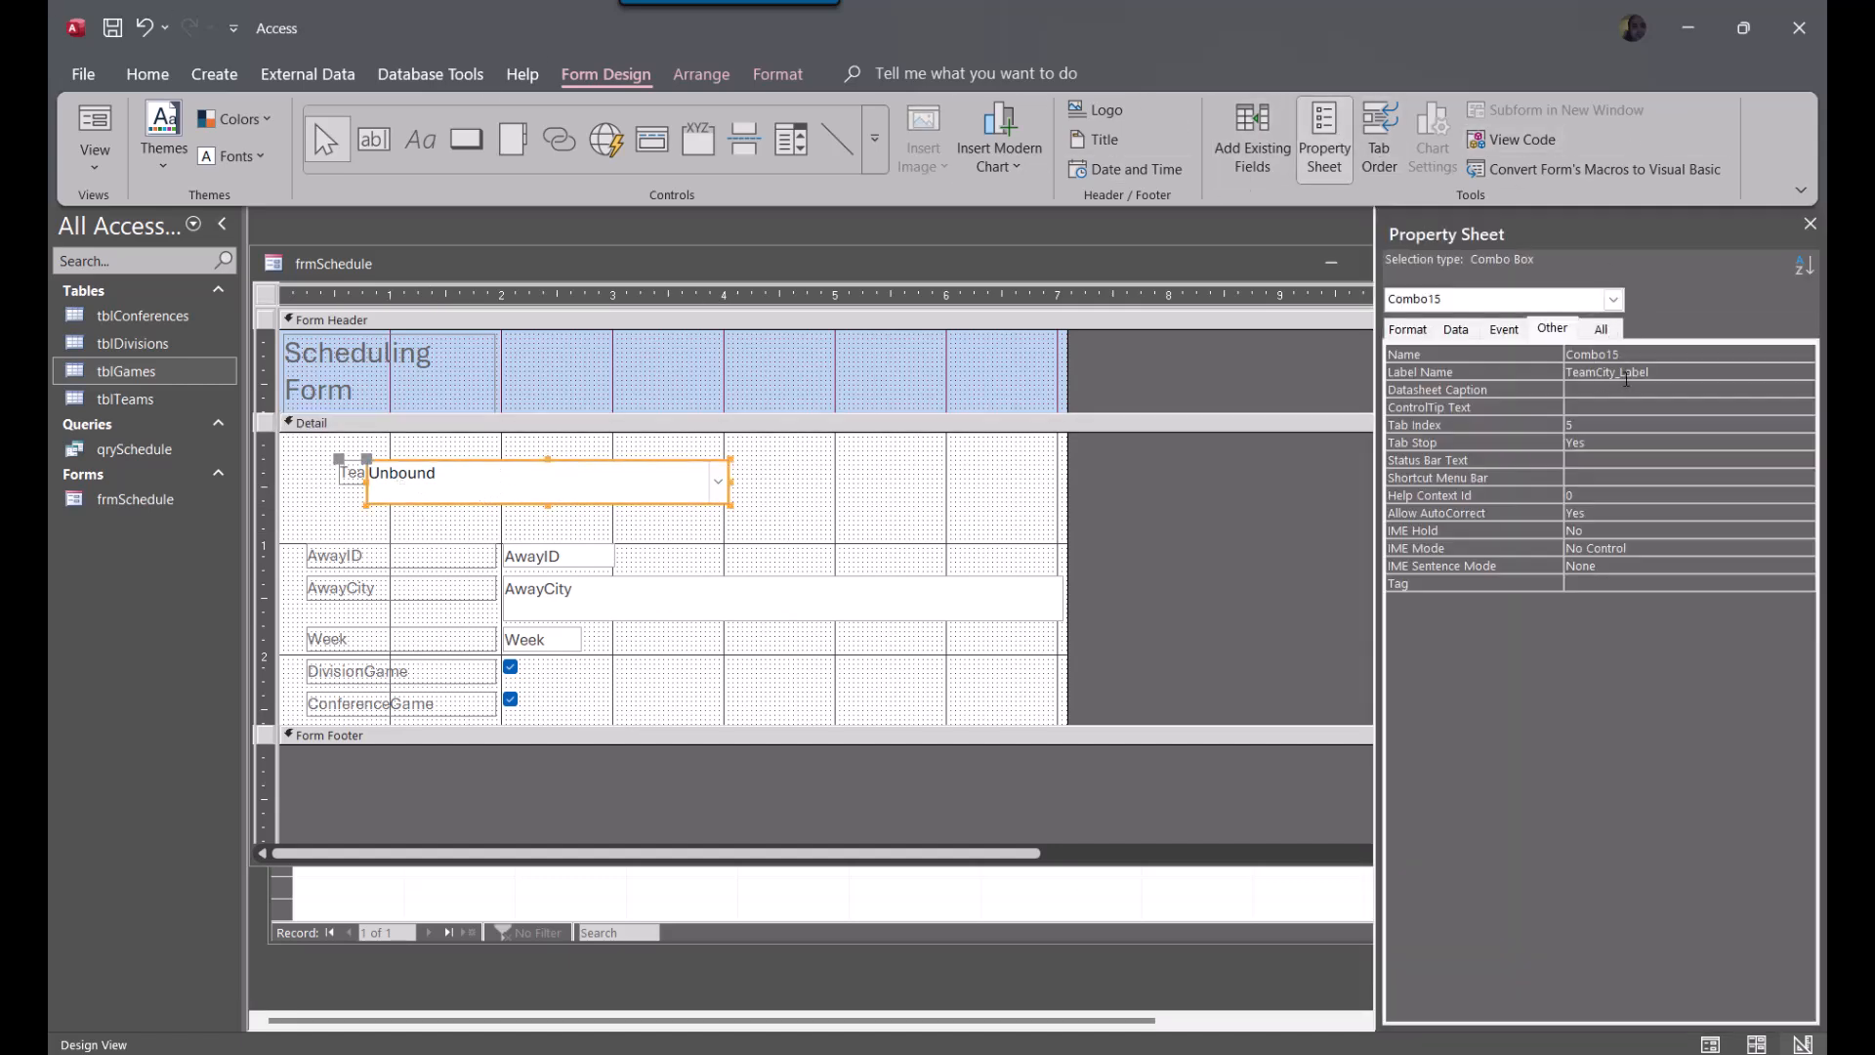
click(1621, 352)
text(cboHomeTeam)
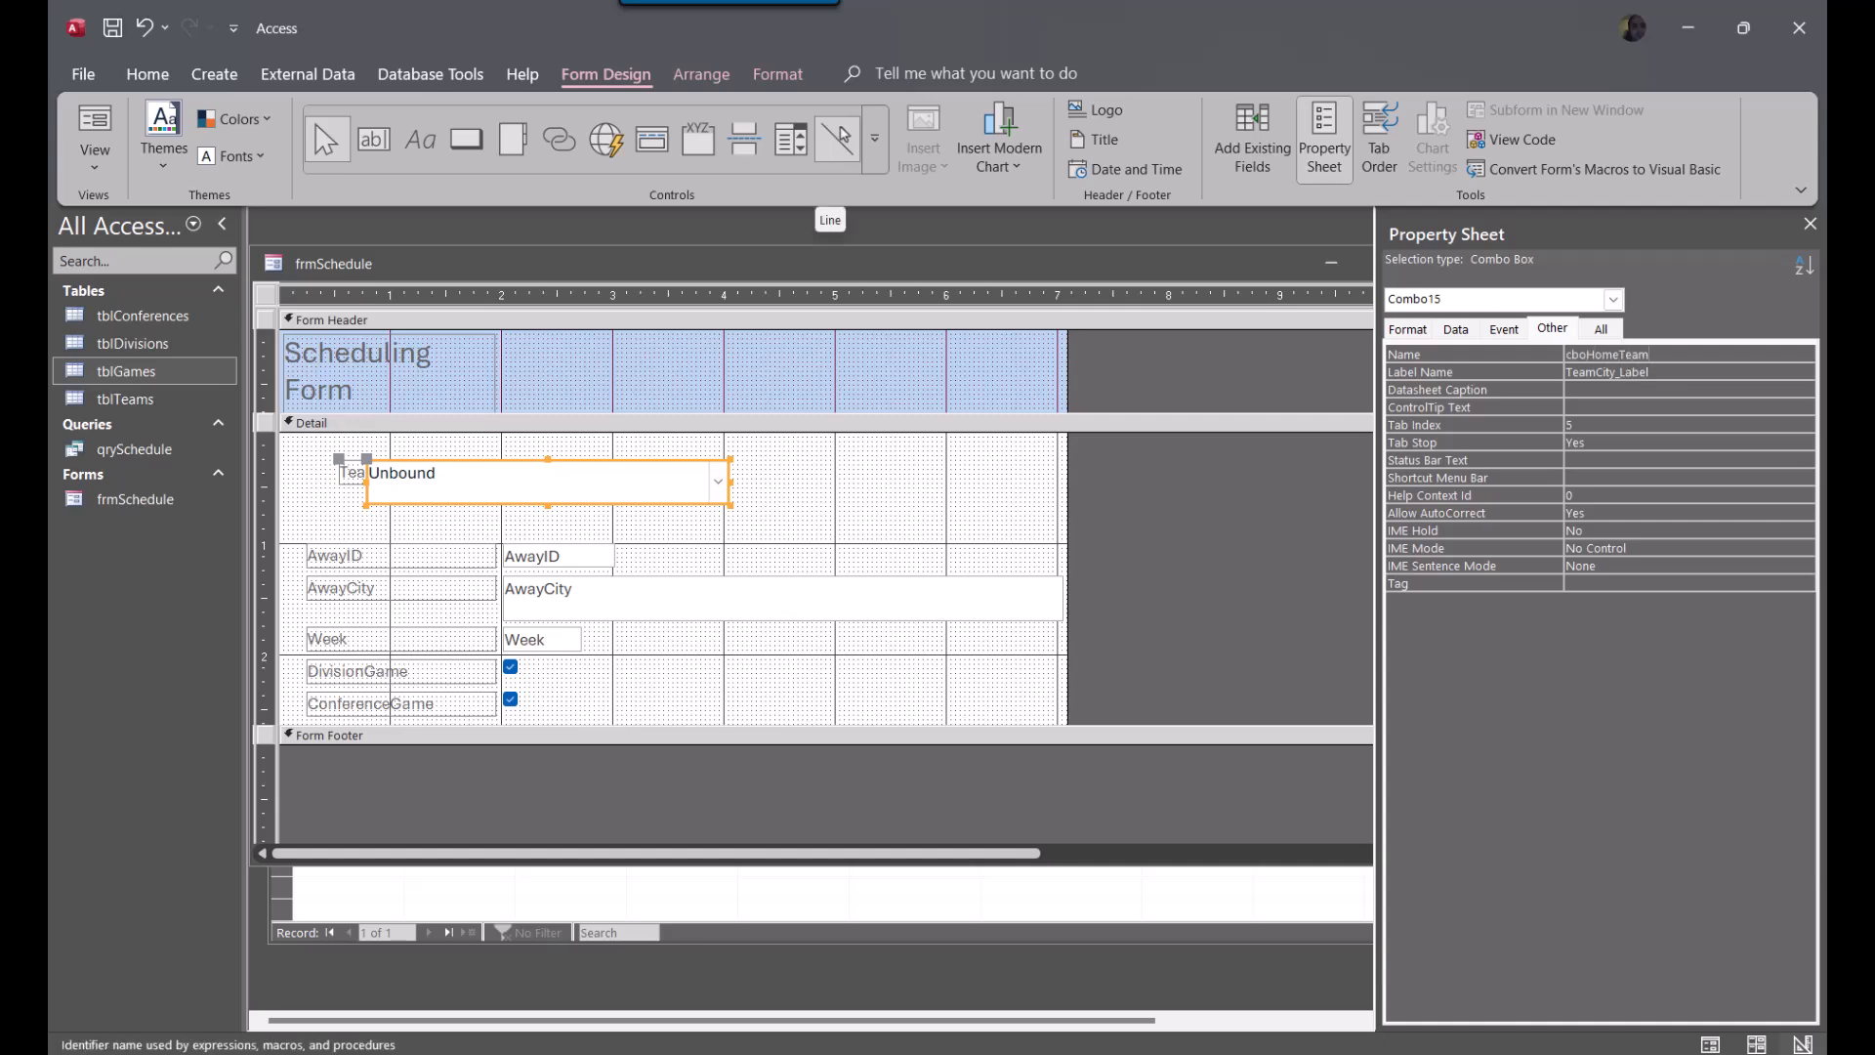
key(Return)
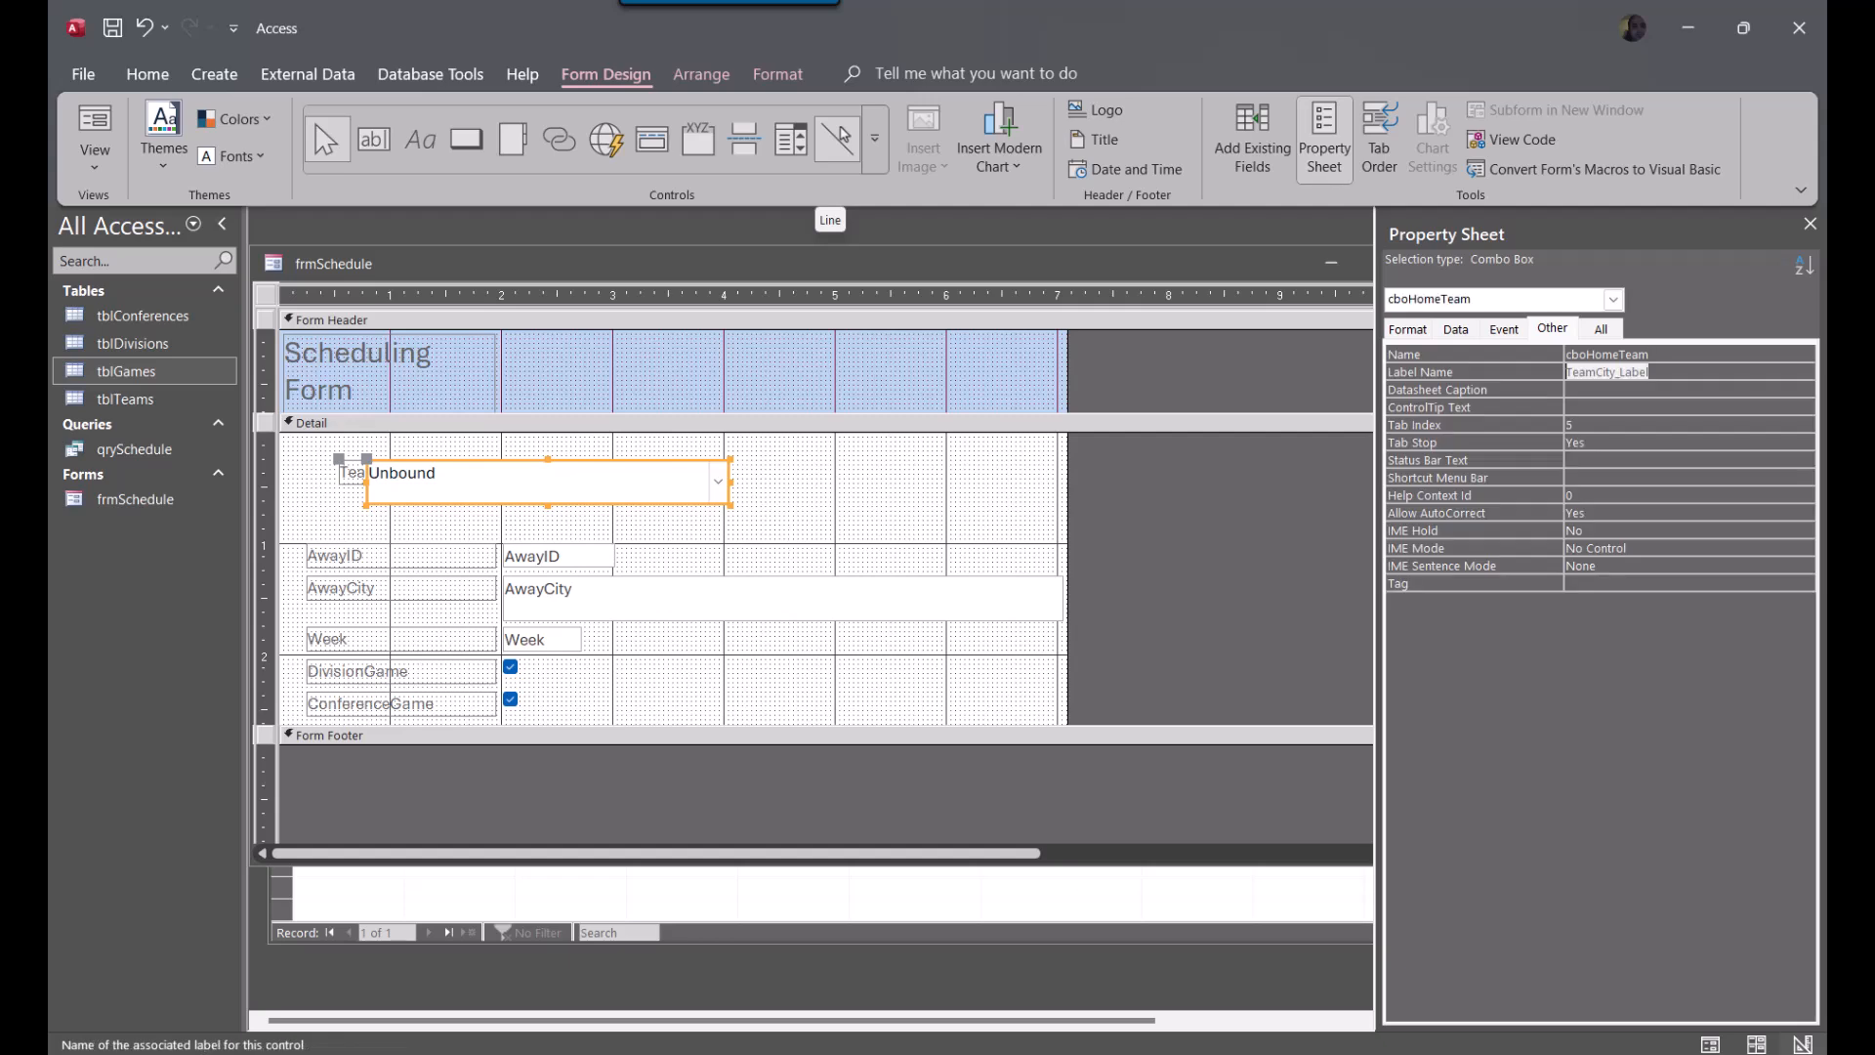
Detach the TeamCity label from cboHomeTeam by clearing its label name, and move the combo box to the right of the label
key(Delete)
click(422, 543)
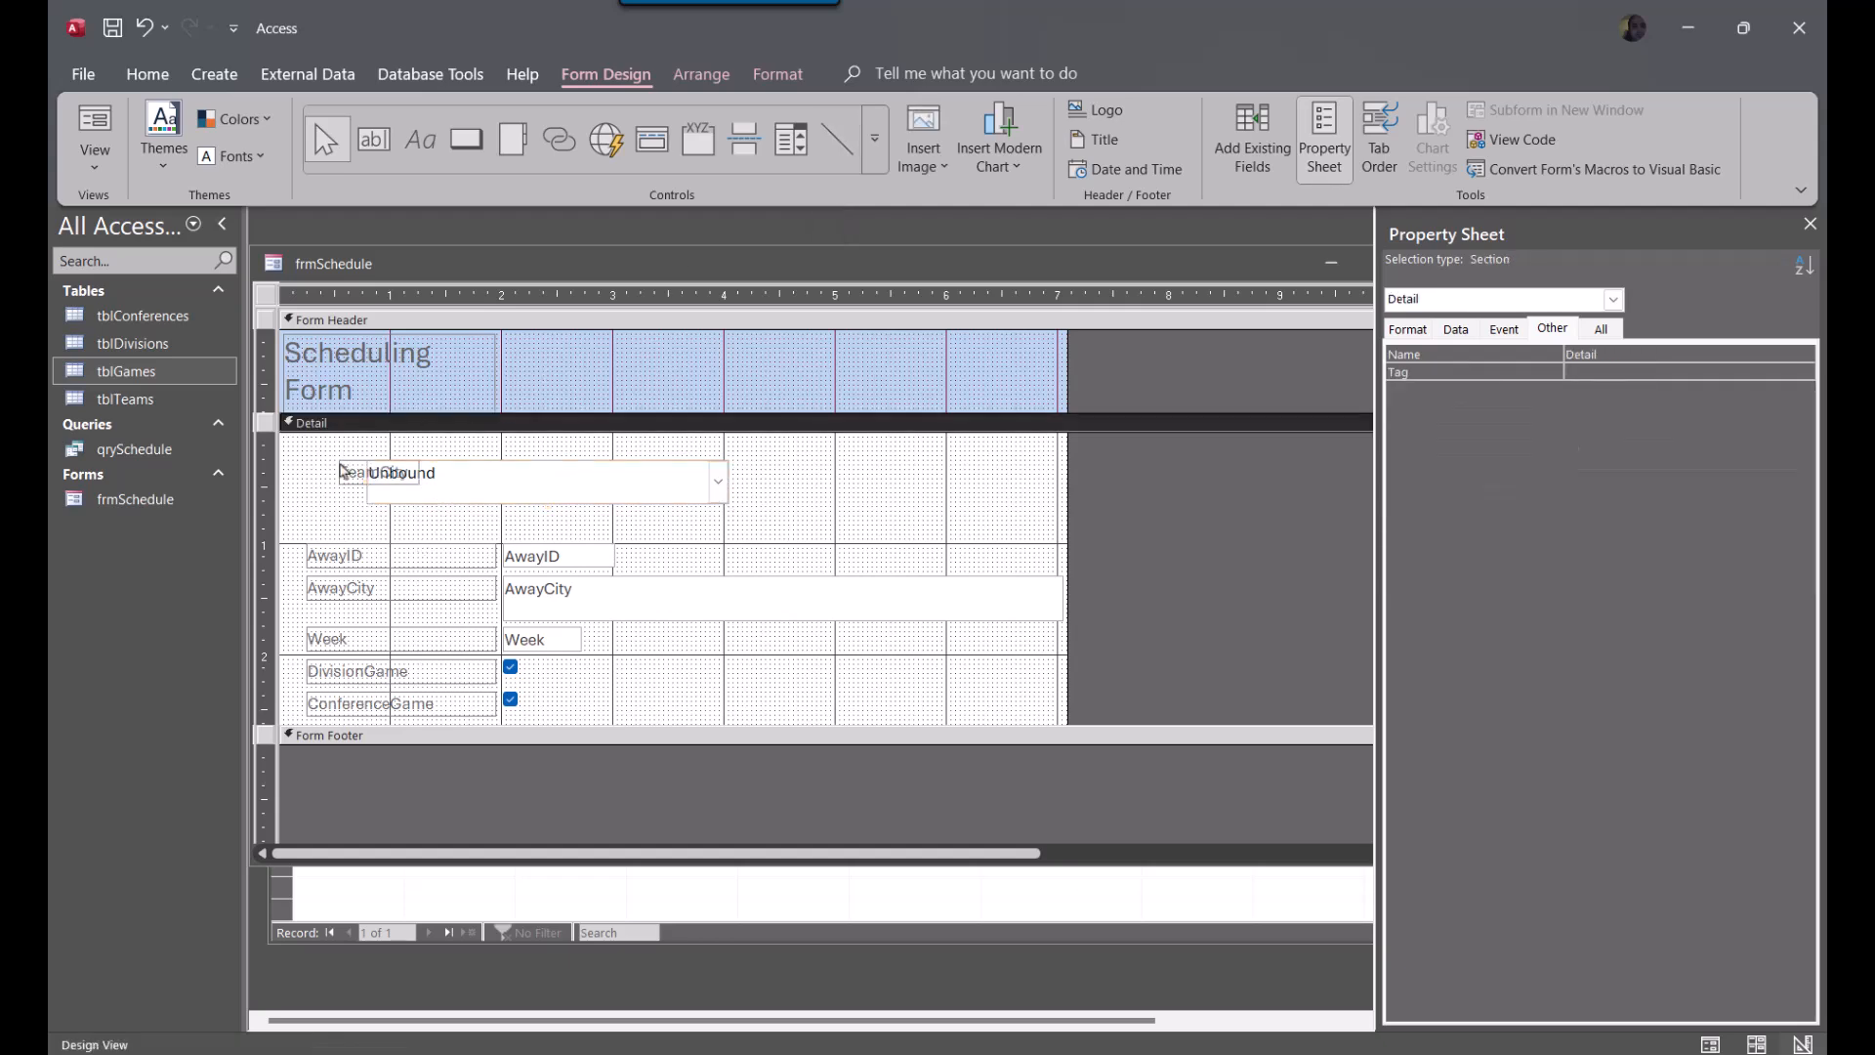
click(422, 500)
drag(423, 506, 571, 520)
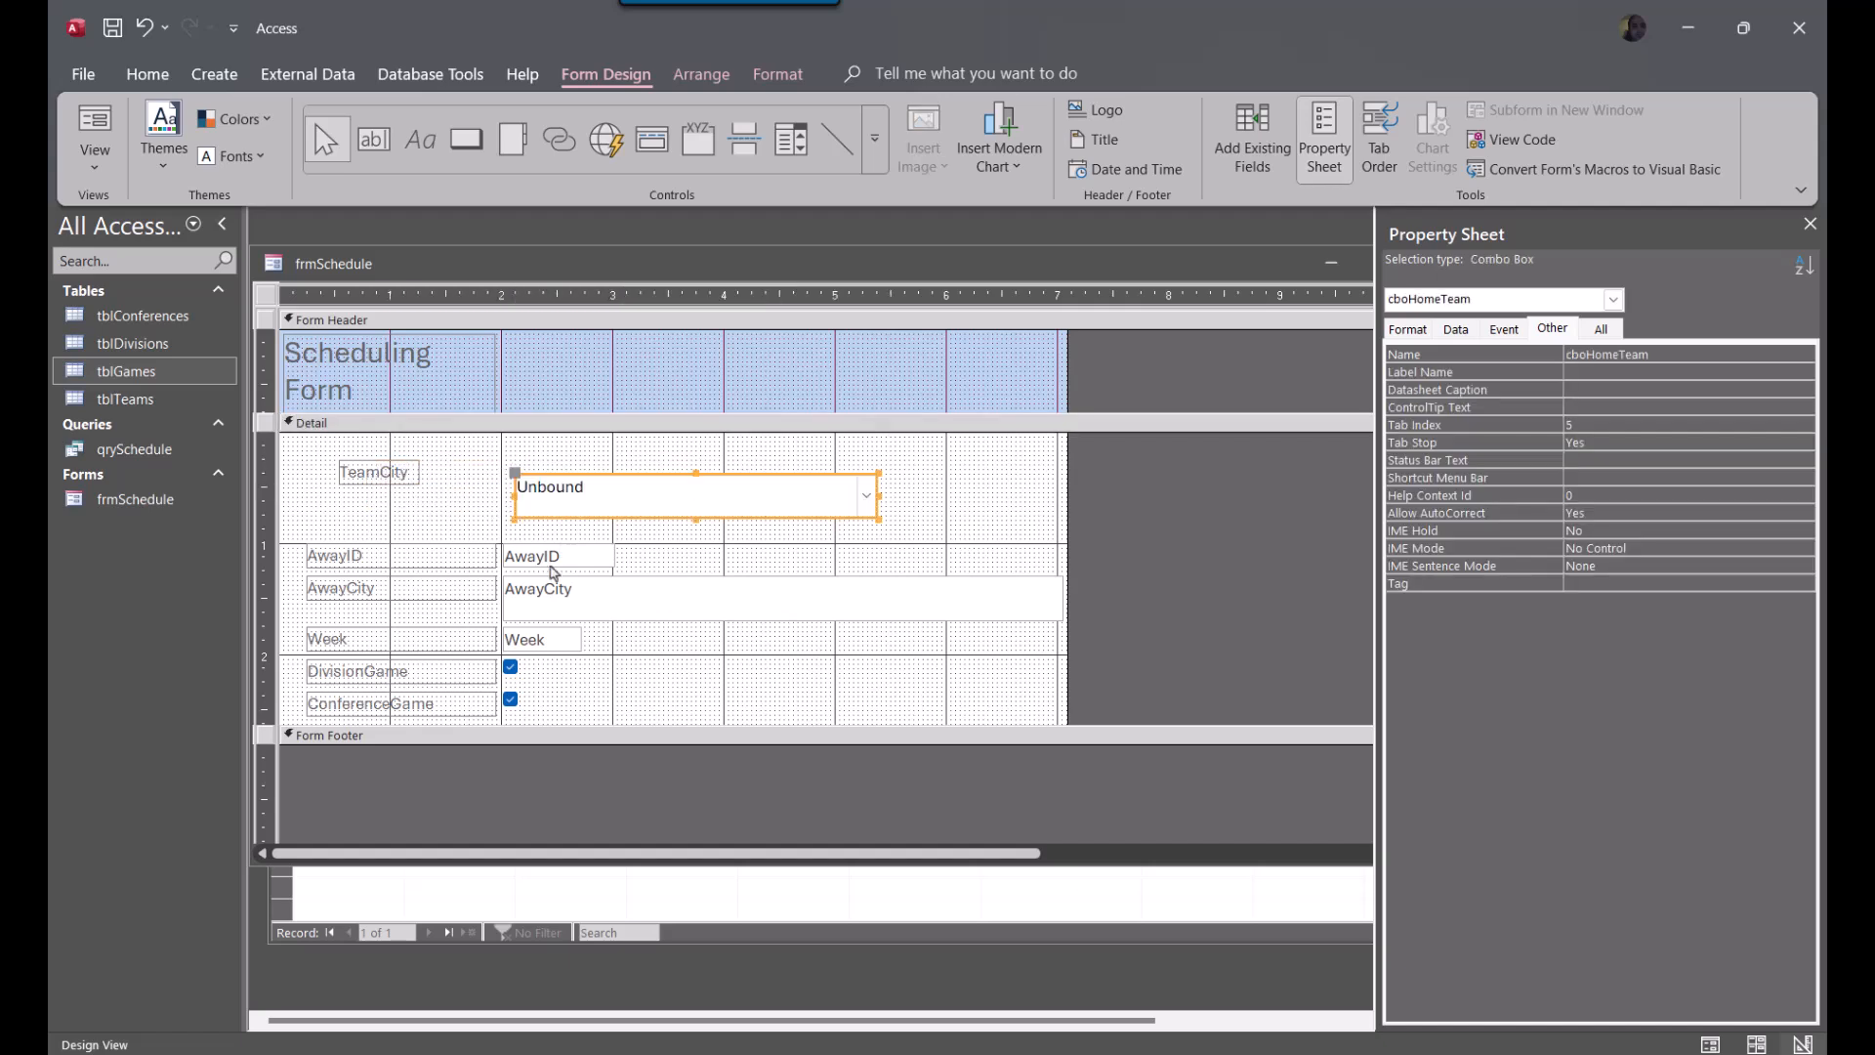
click(547, 602)
drag(562, 621, 678, 618)
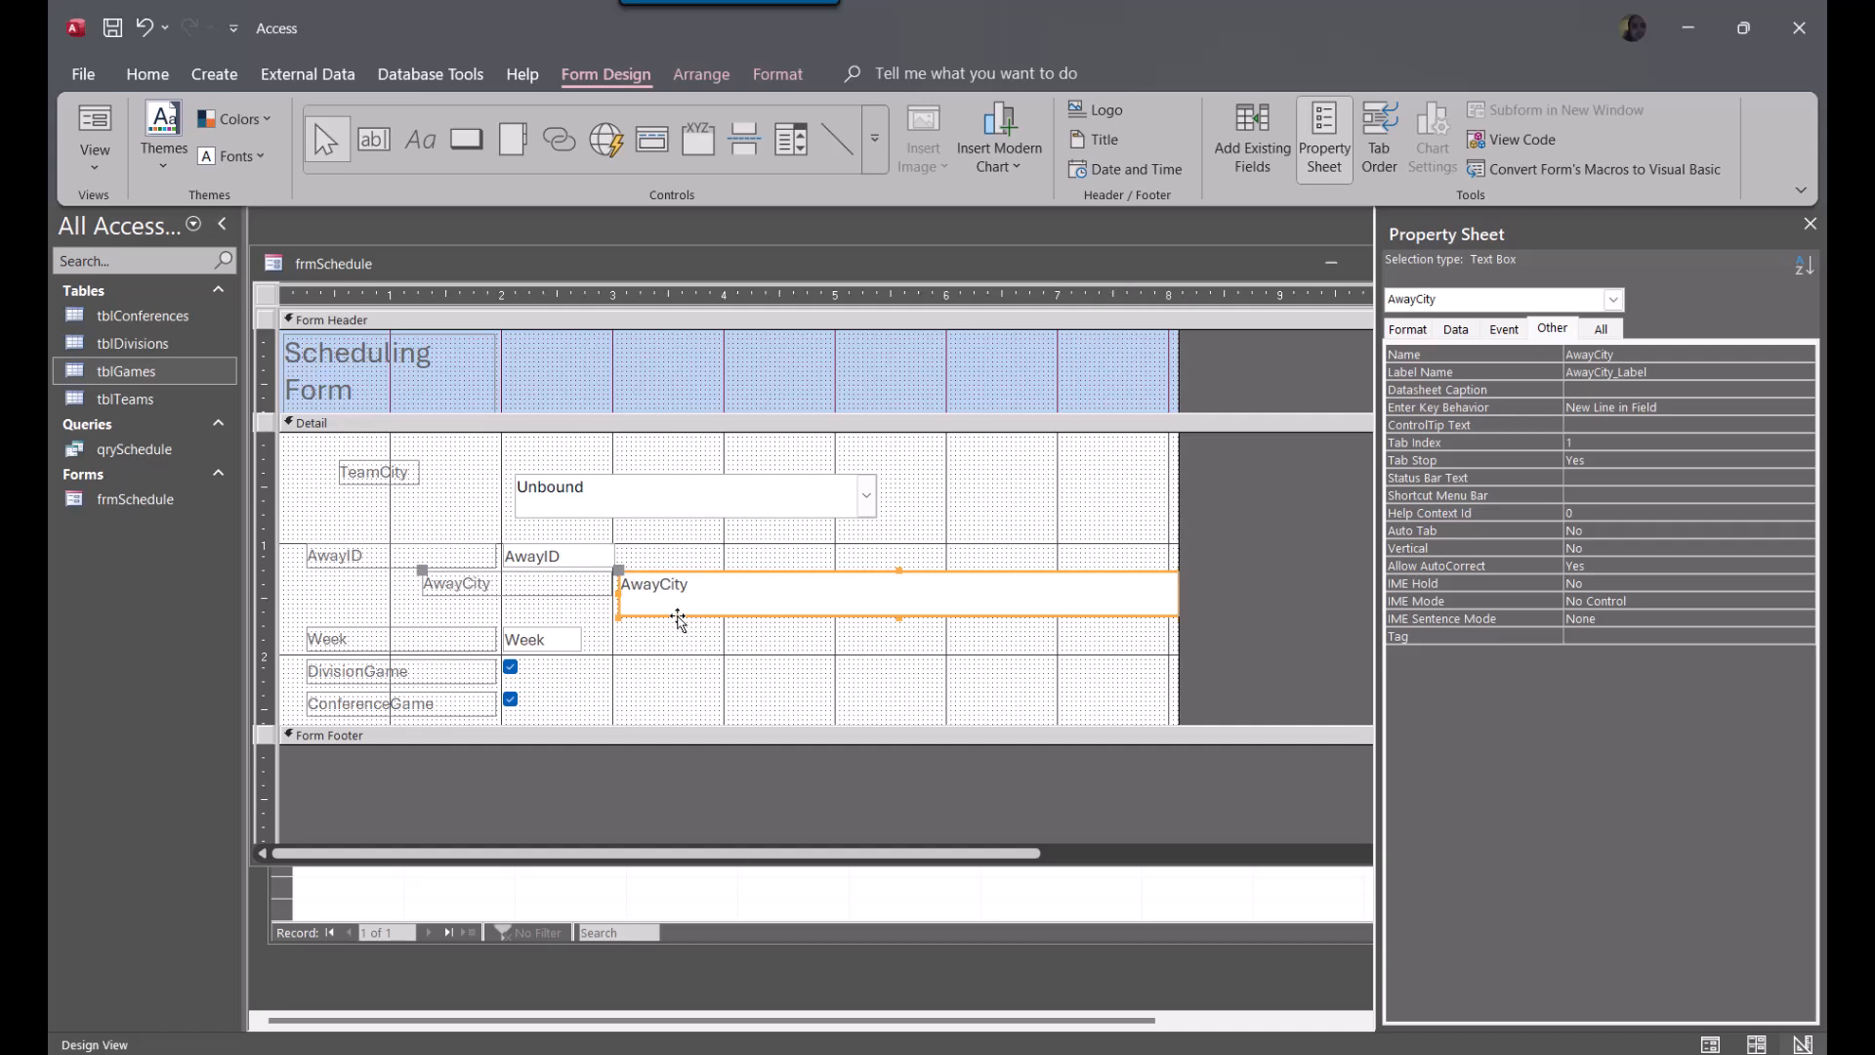
key(ctrl+z)
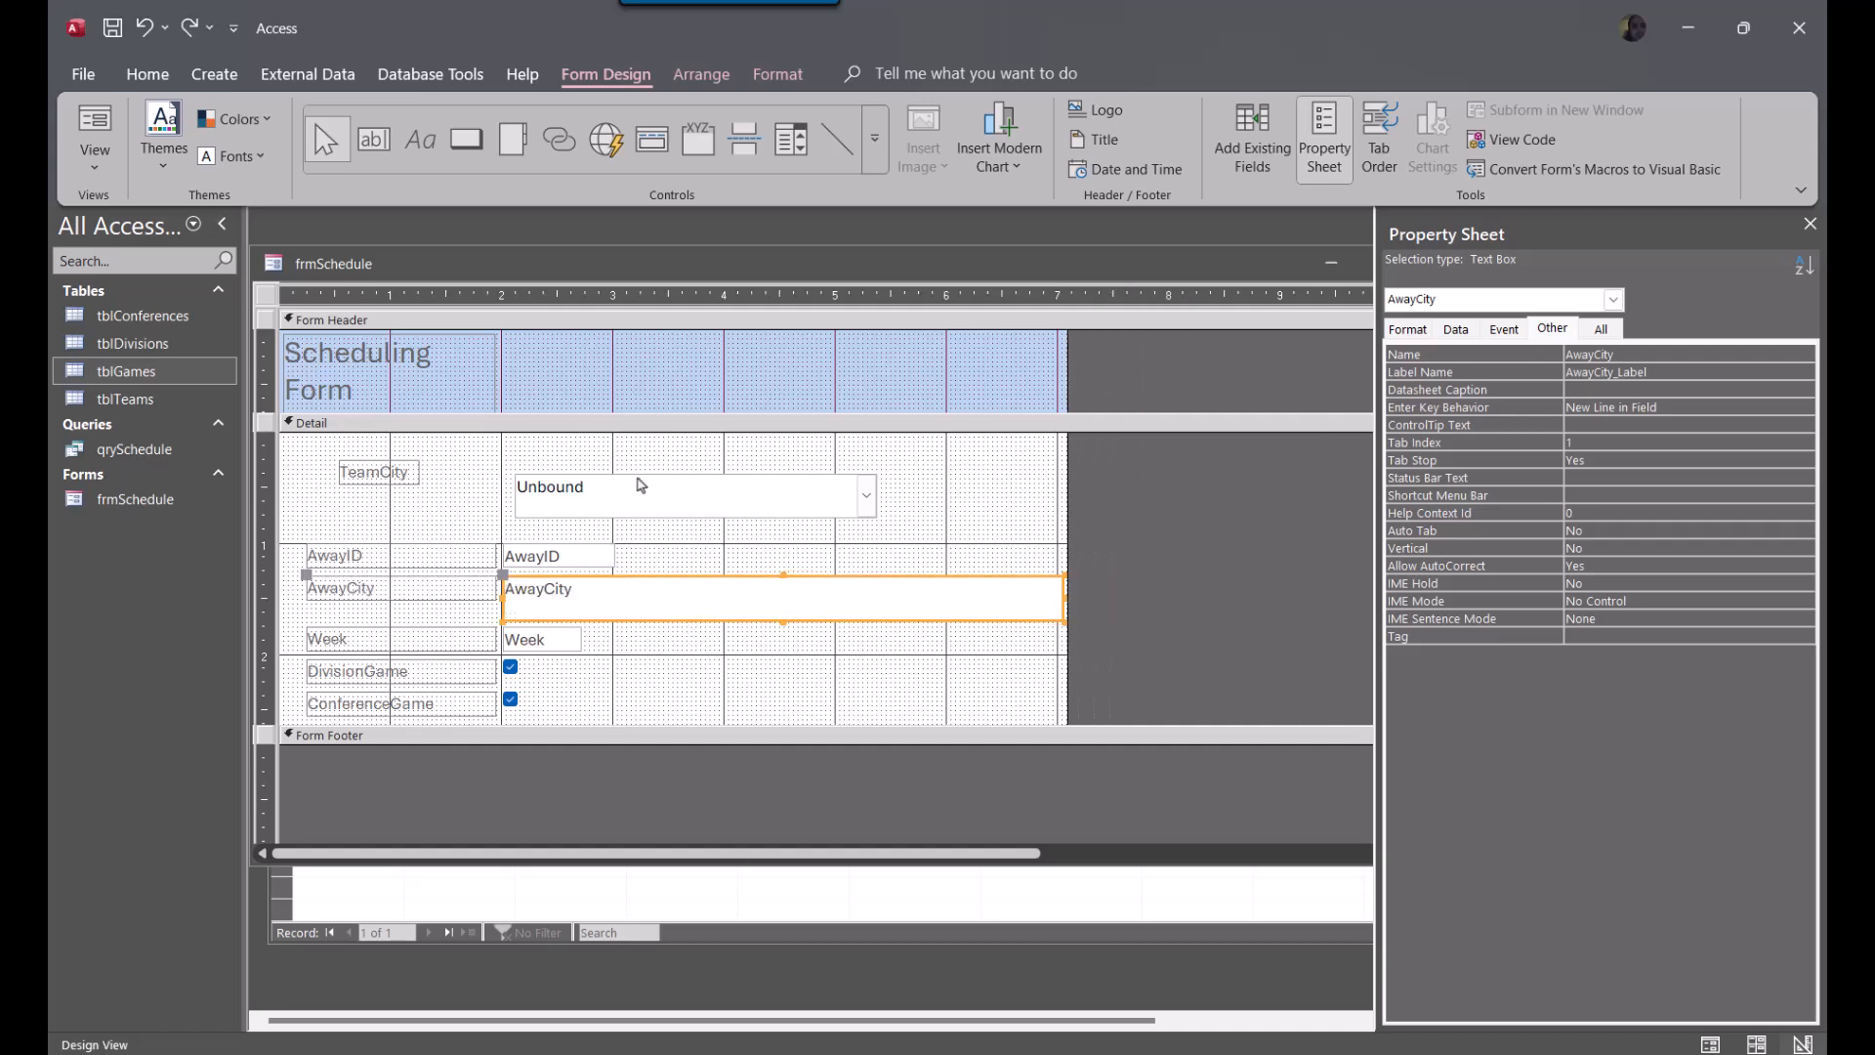
Change the TeamCity label's text to Home Team
click(406, 468)
click(406, 469)
key(ctrl+a)
text(H)
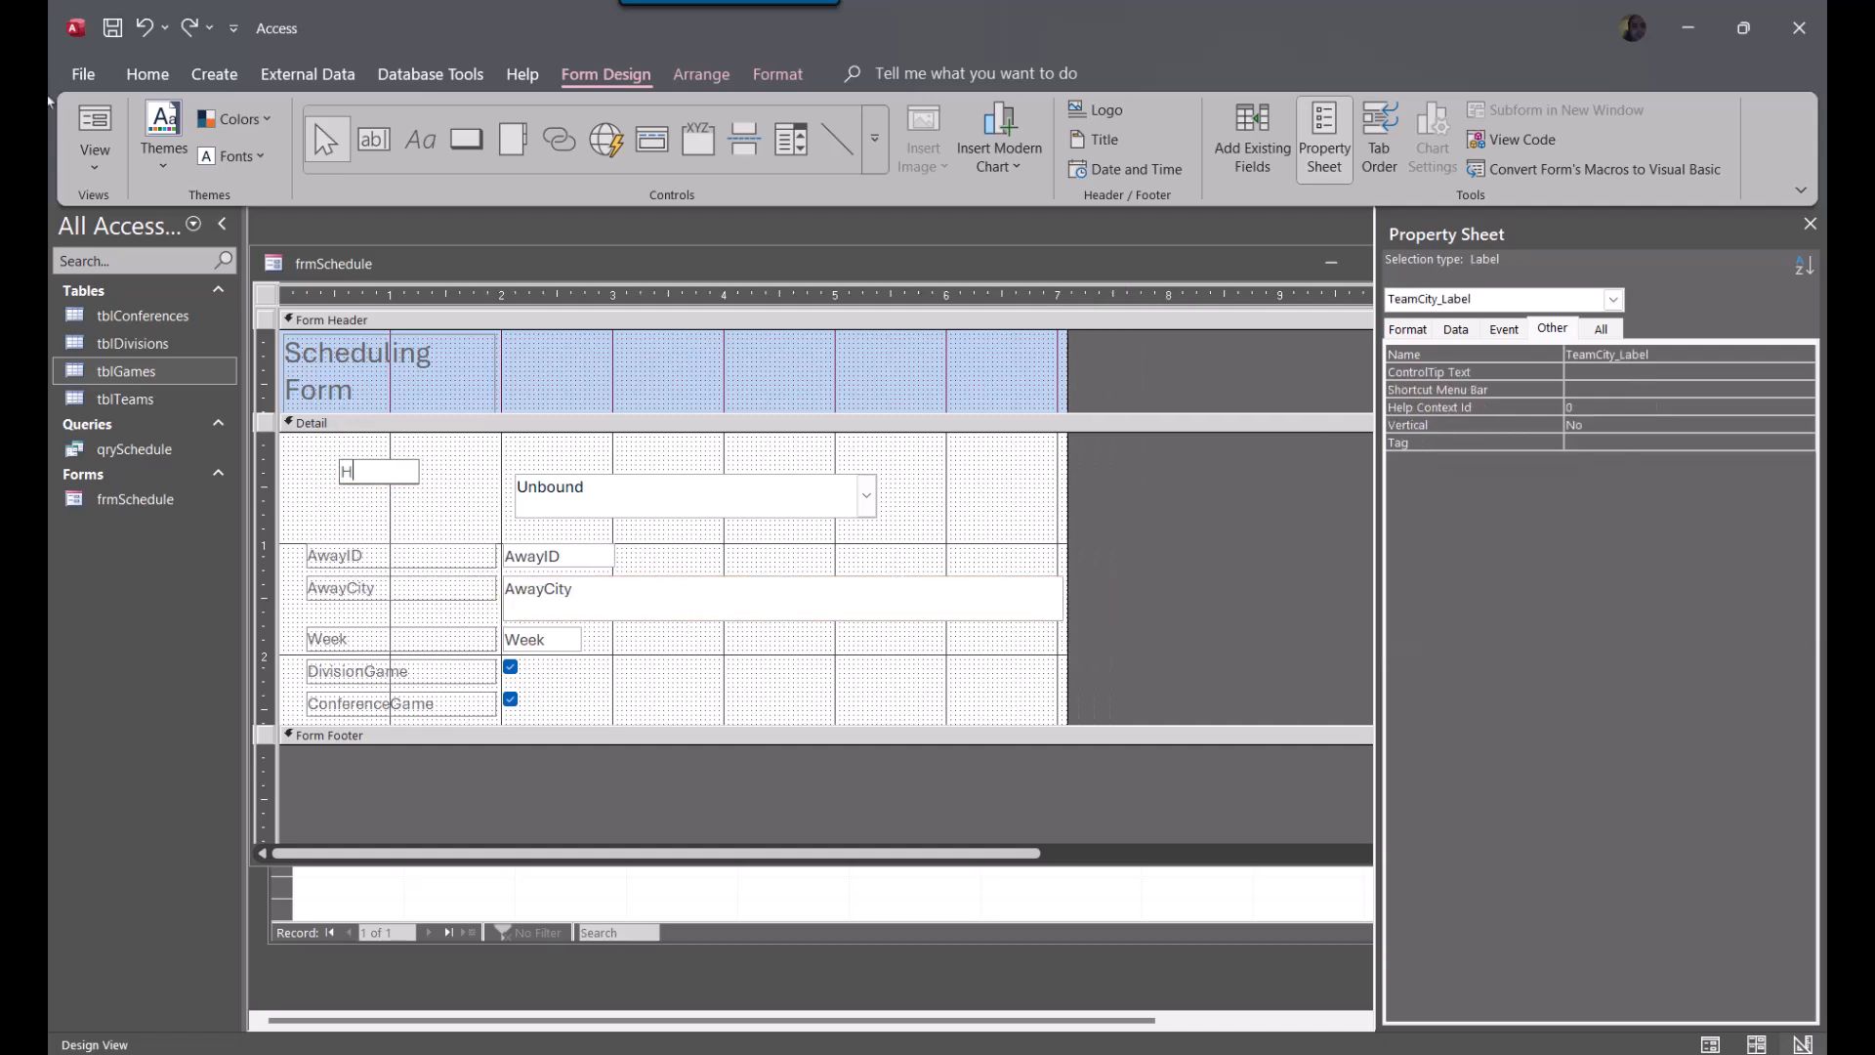
text(ome Team)
Bind the cboHomeTeam combo box to the HomeID field as its control source
click(592, 486)
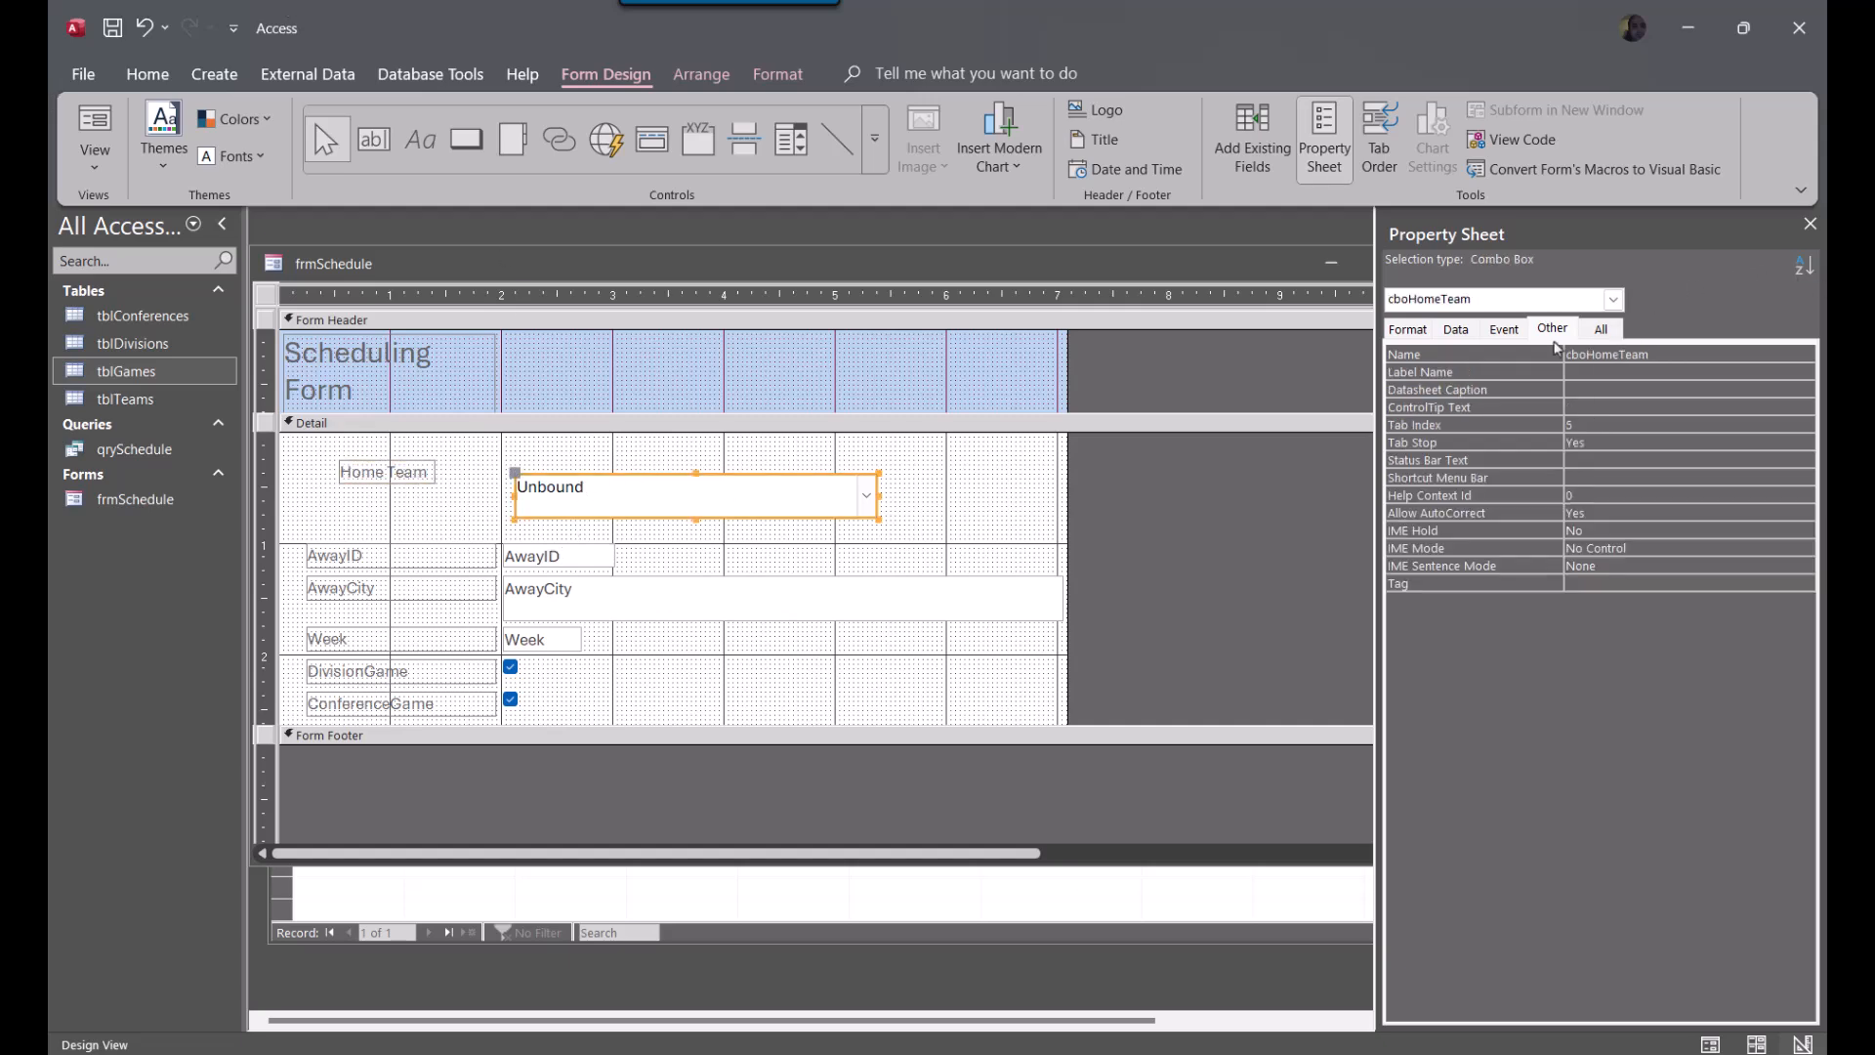
click(1457, 330)
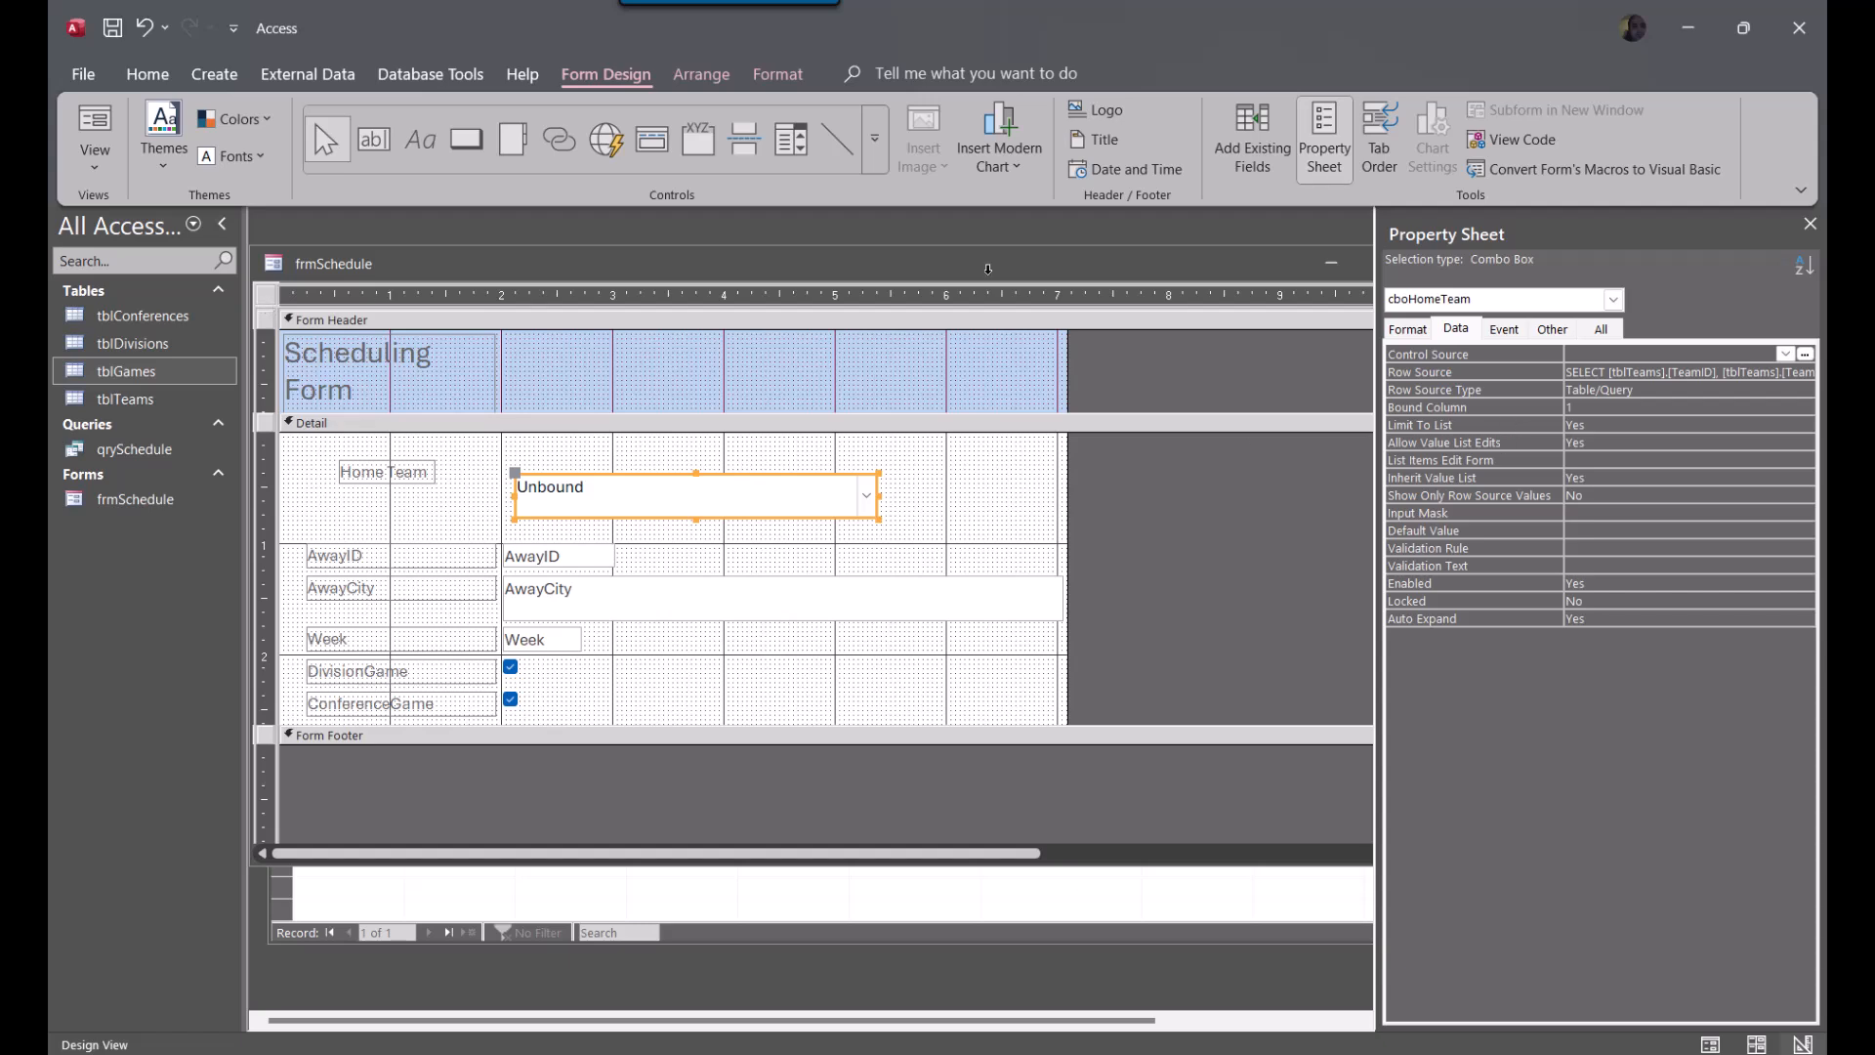
click(266, 295)
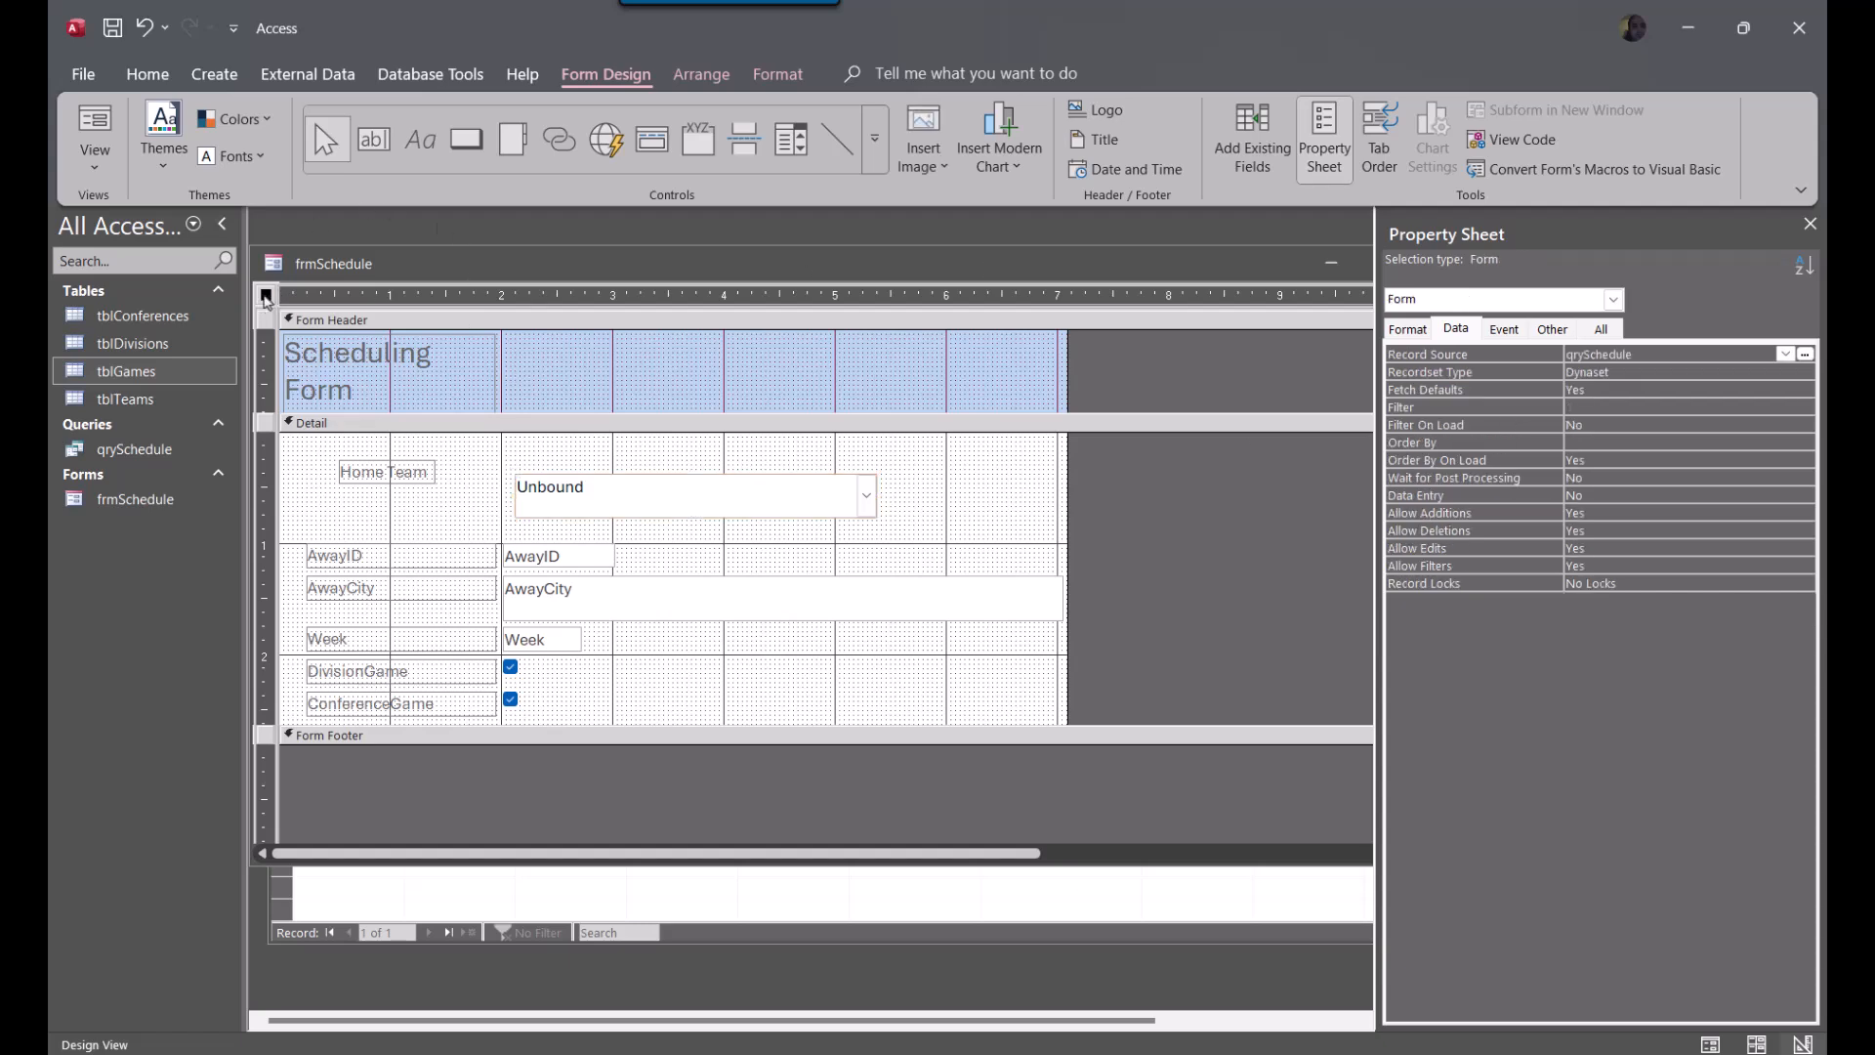
click(630, 496)
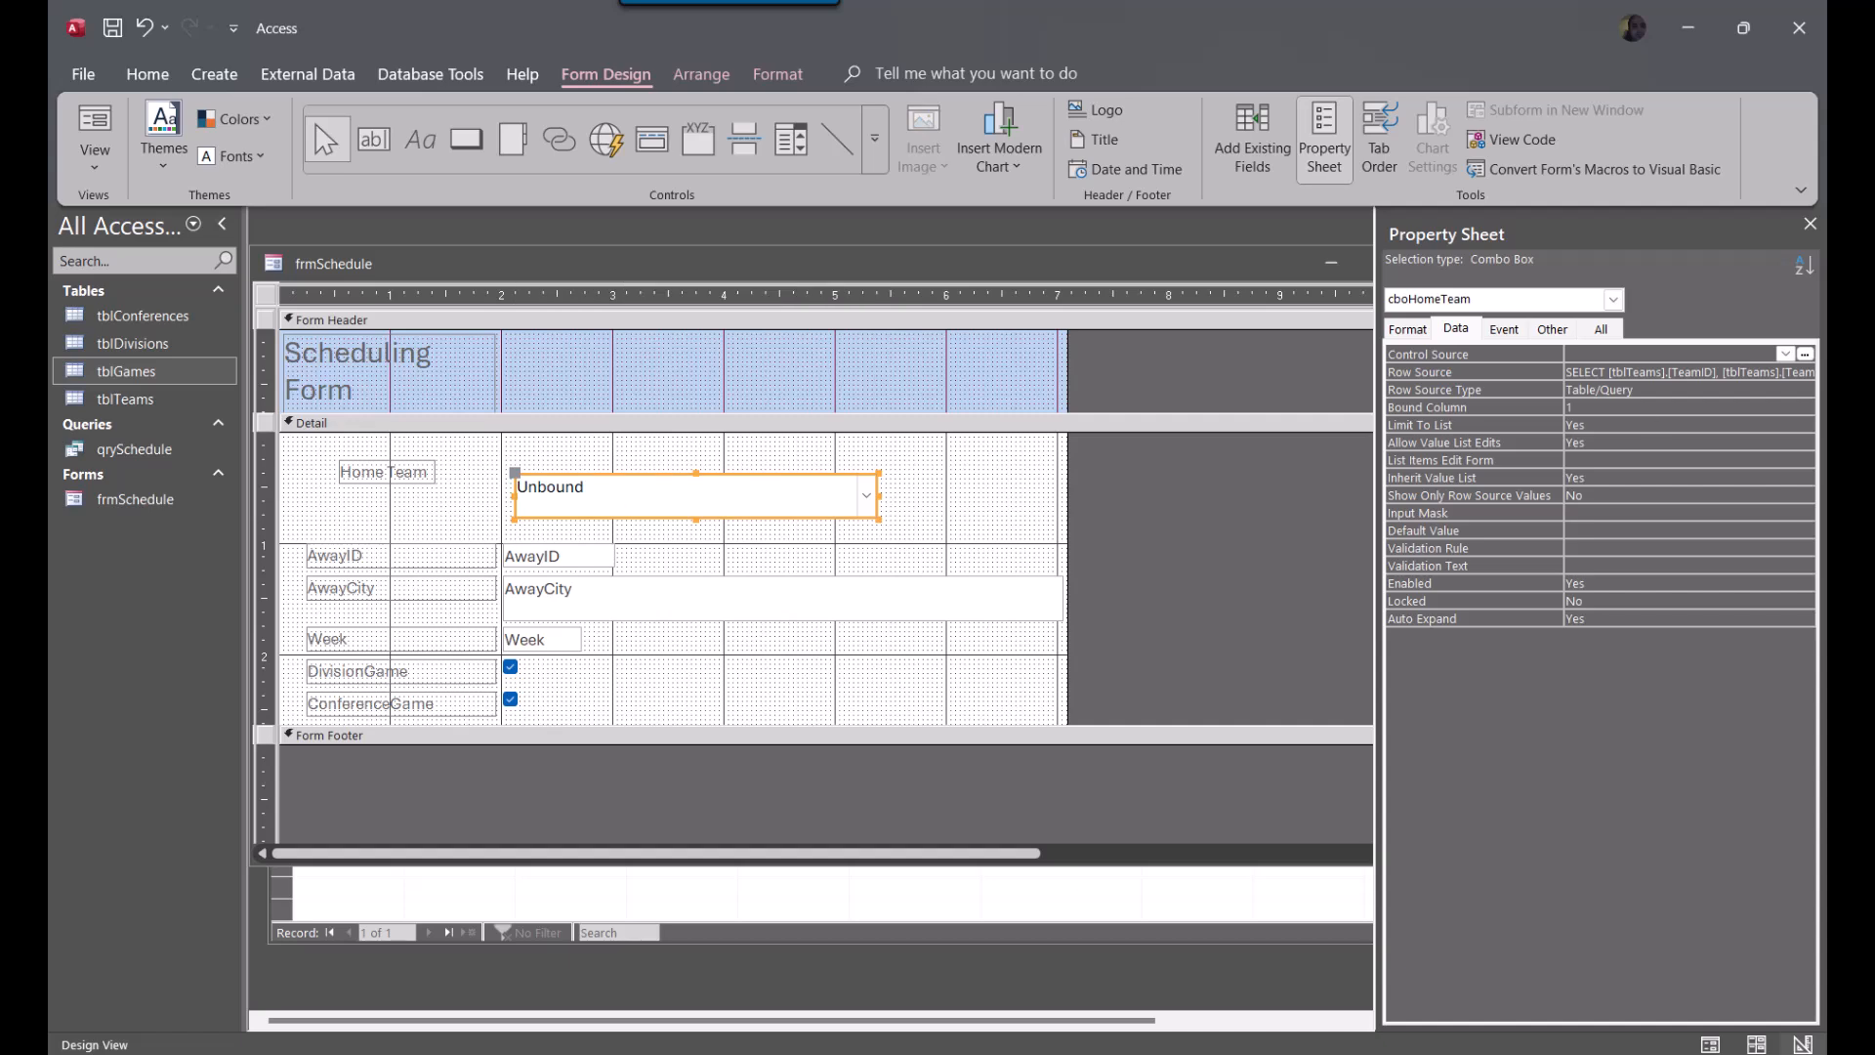
click(1787, 354)
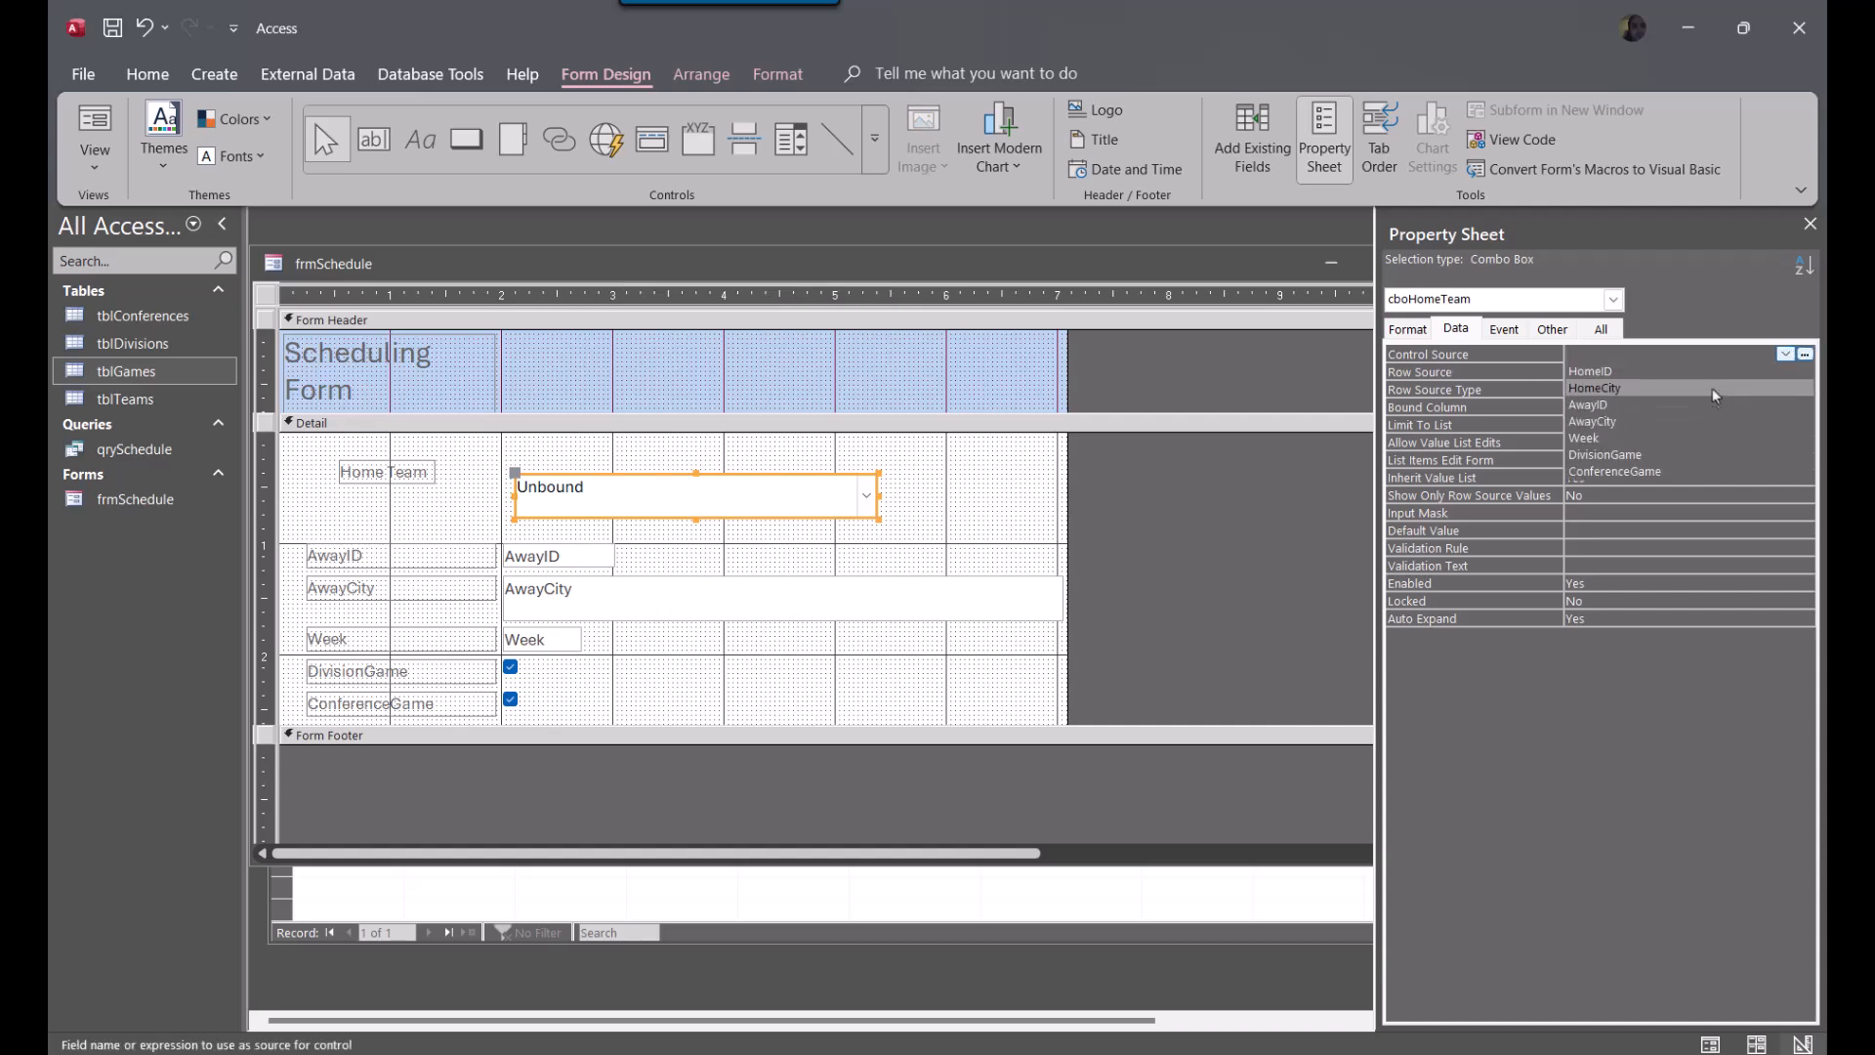
click(1711, 373)
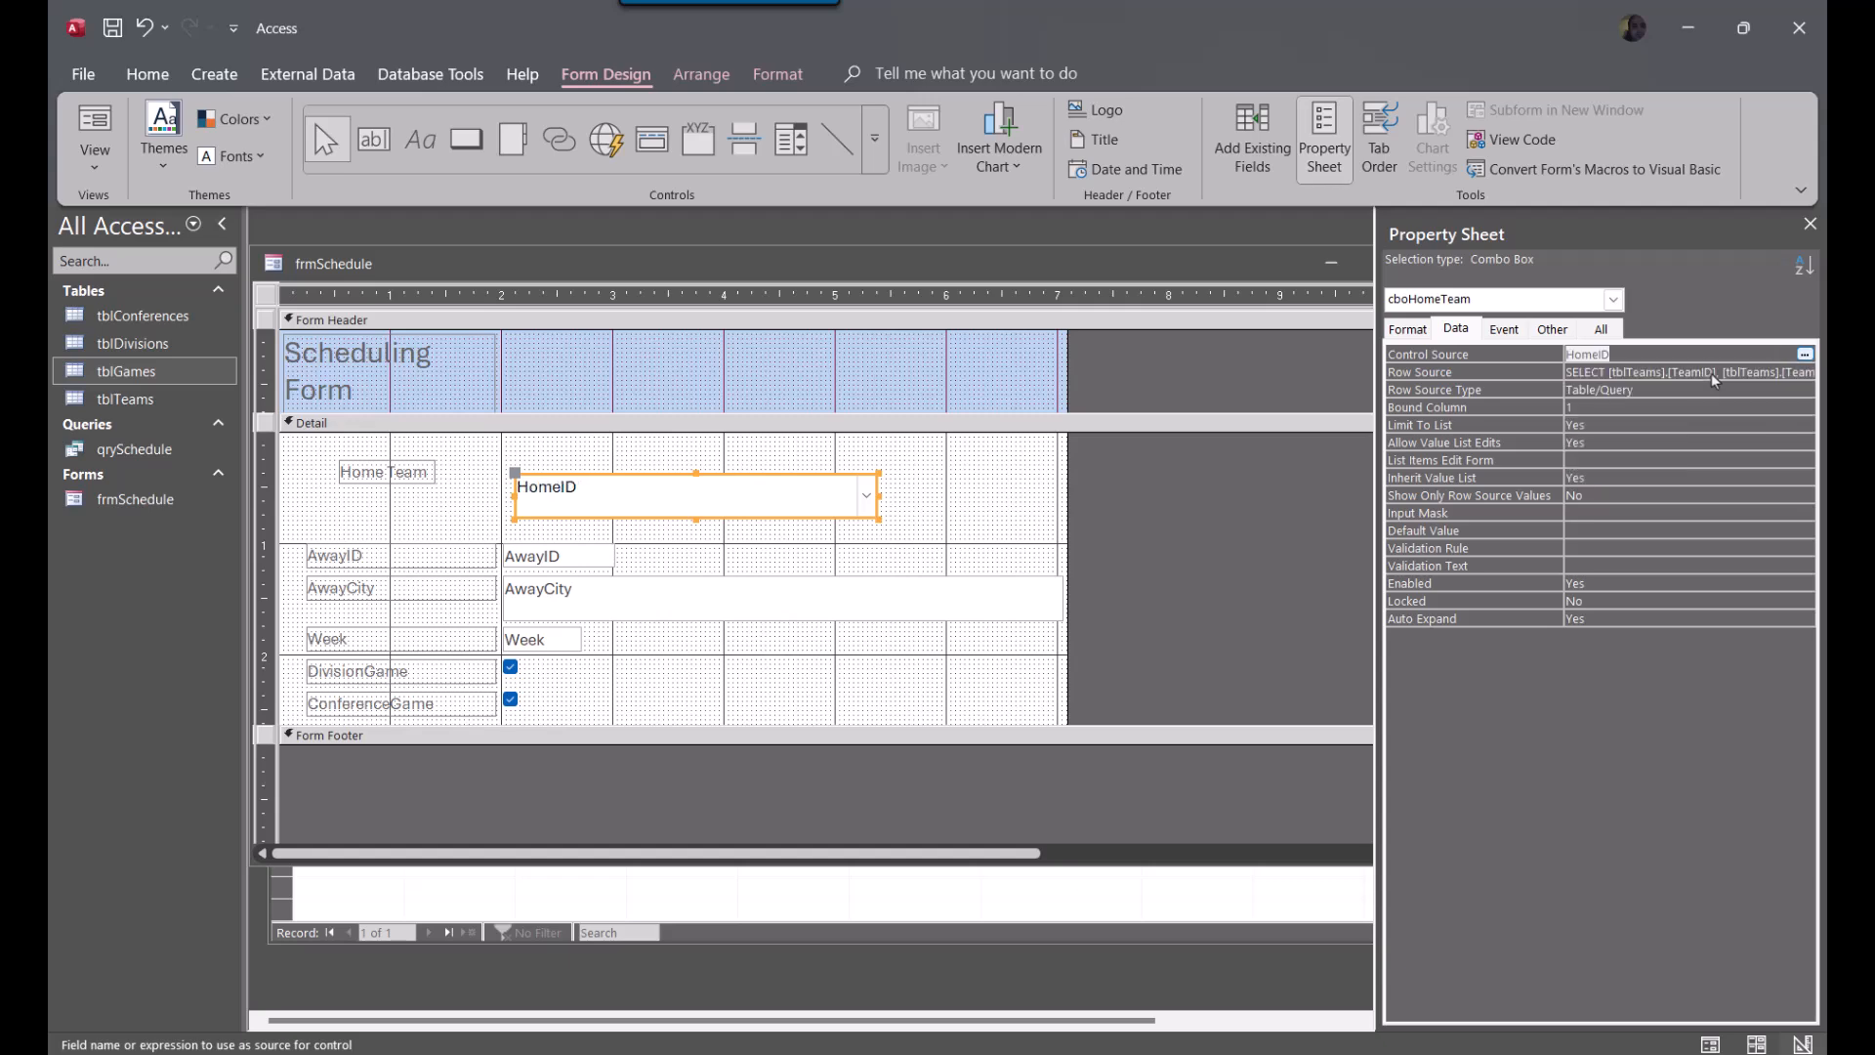
Place the Home Team label at the Detail section's upper left with the cboHomeTeam combo box directly beneath it
drag(362, 479, 327, 460)
drag(640, 503, 318, 447)
click(355, 449)
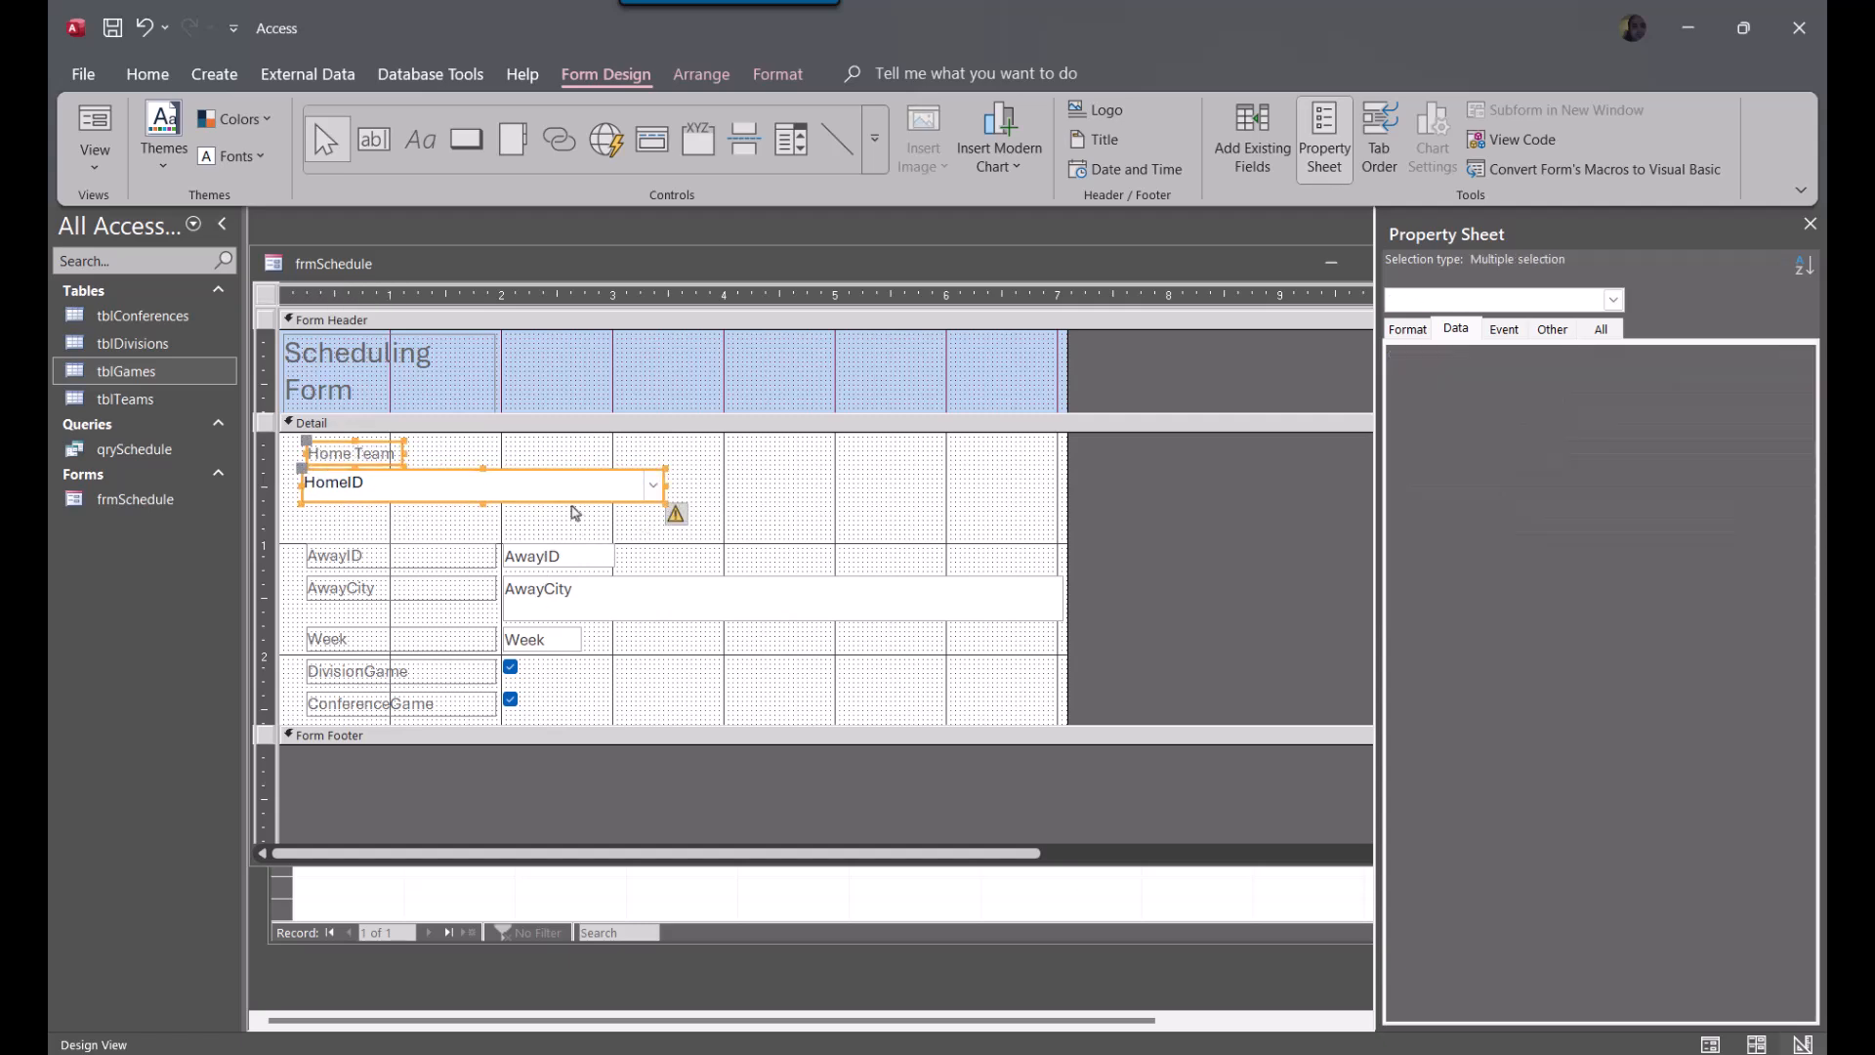
key(Delete)
key(ctrl+z)
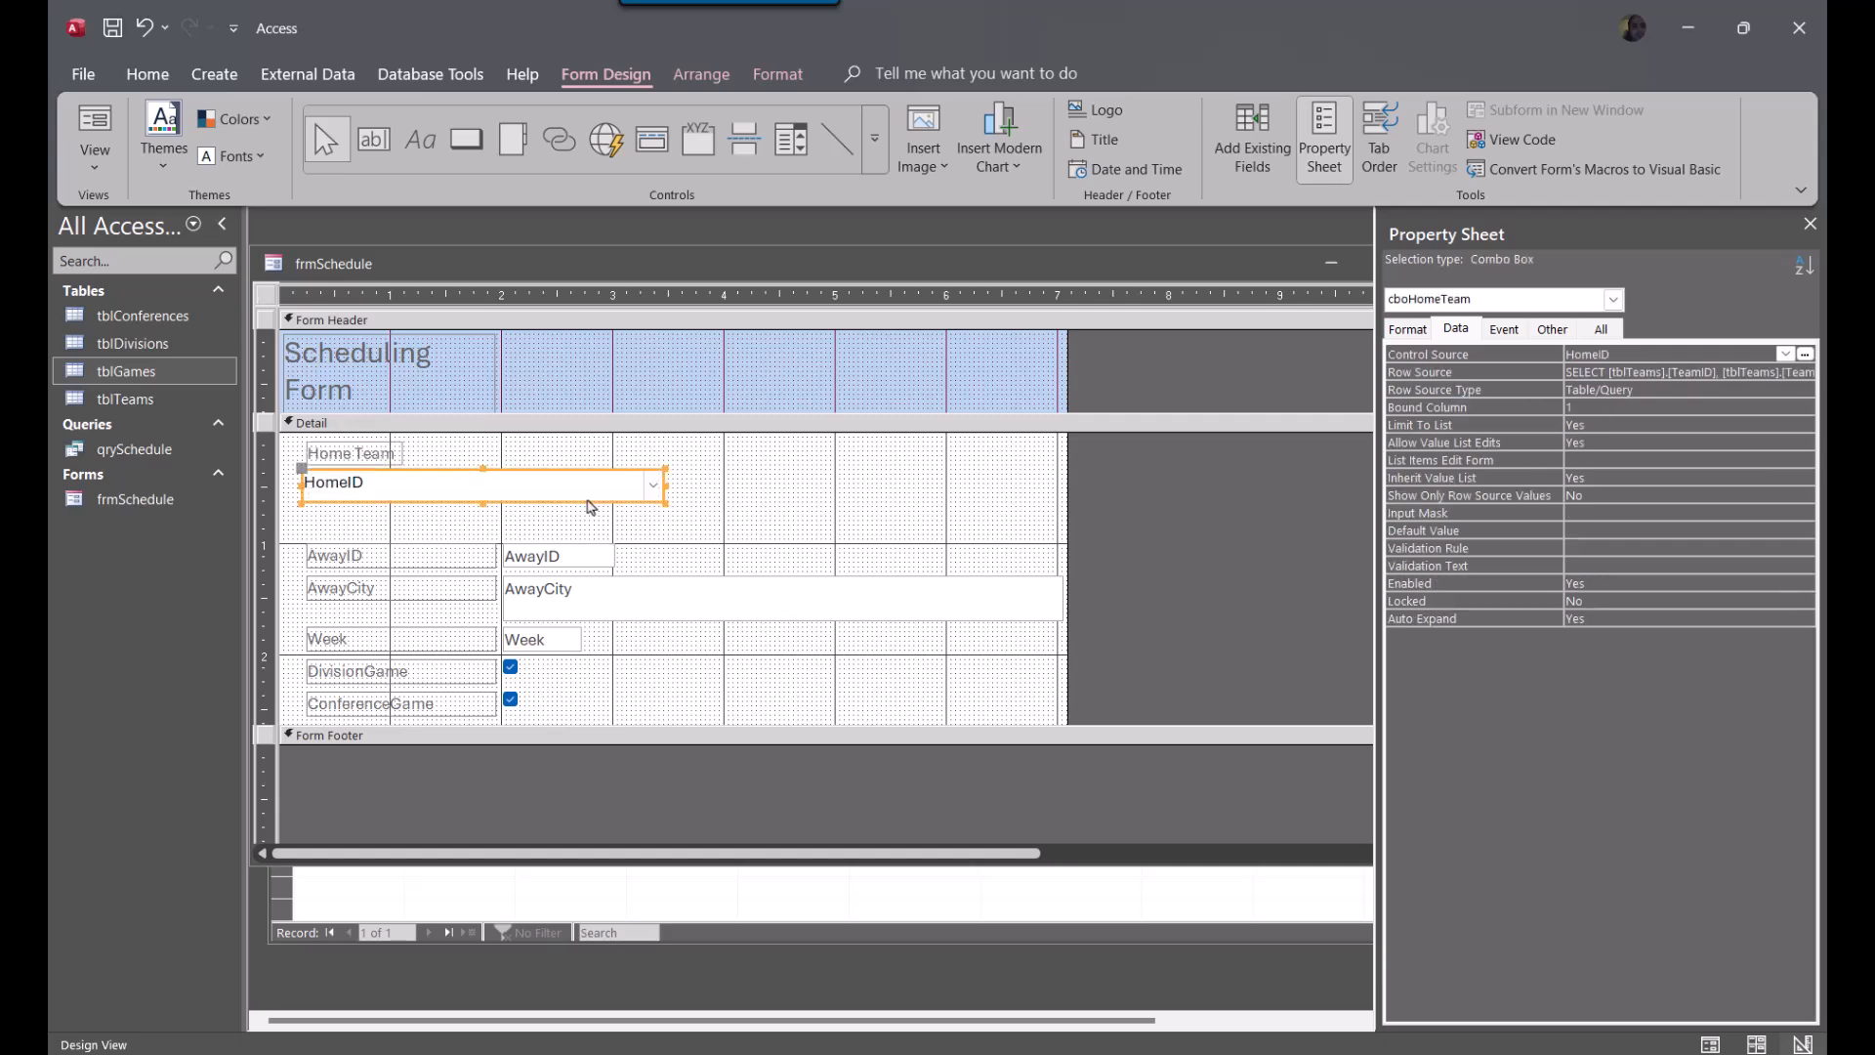
Duplicate the cboHomeTeam combo box to the right of the original and move the Home Team label above the copy
key(ctrl+c)
key(ctrl+v)
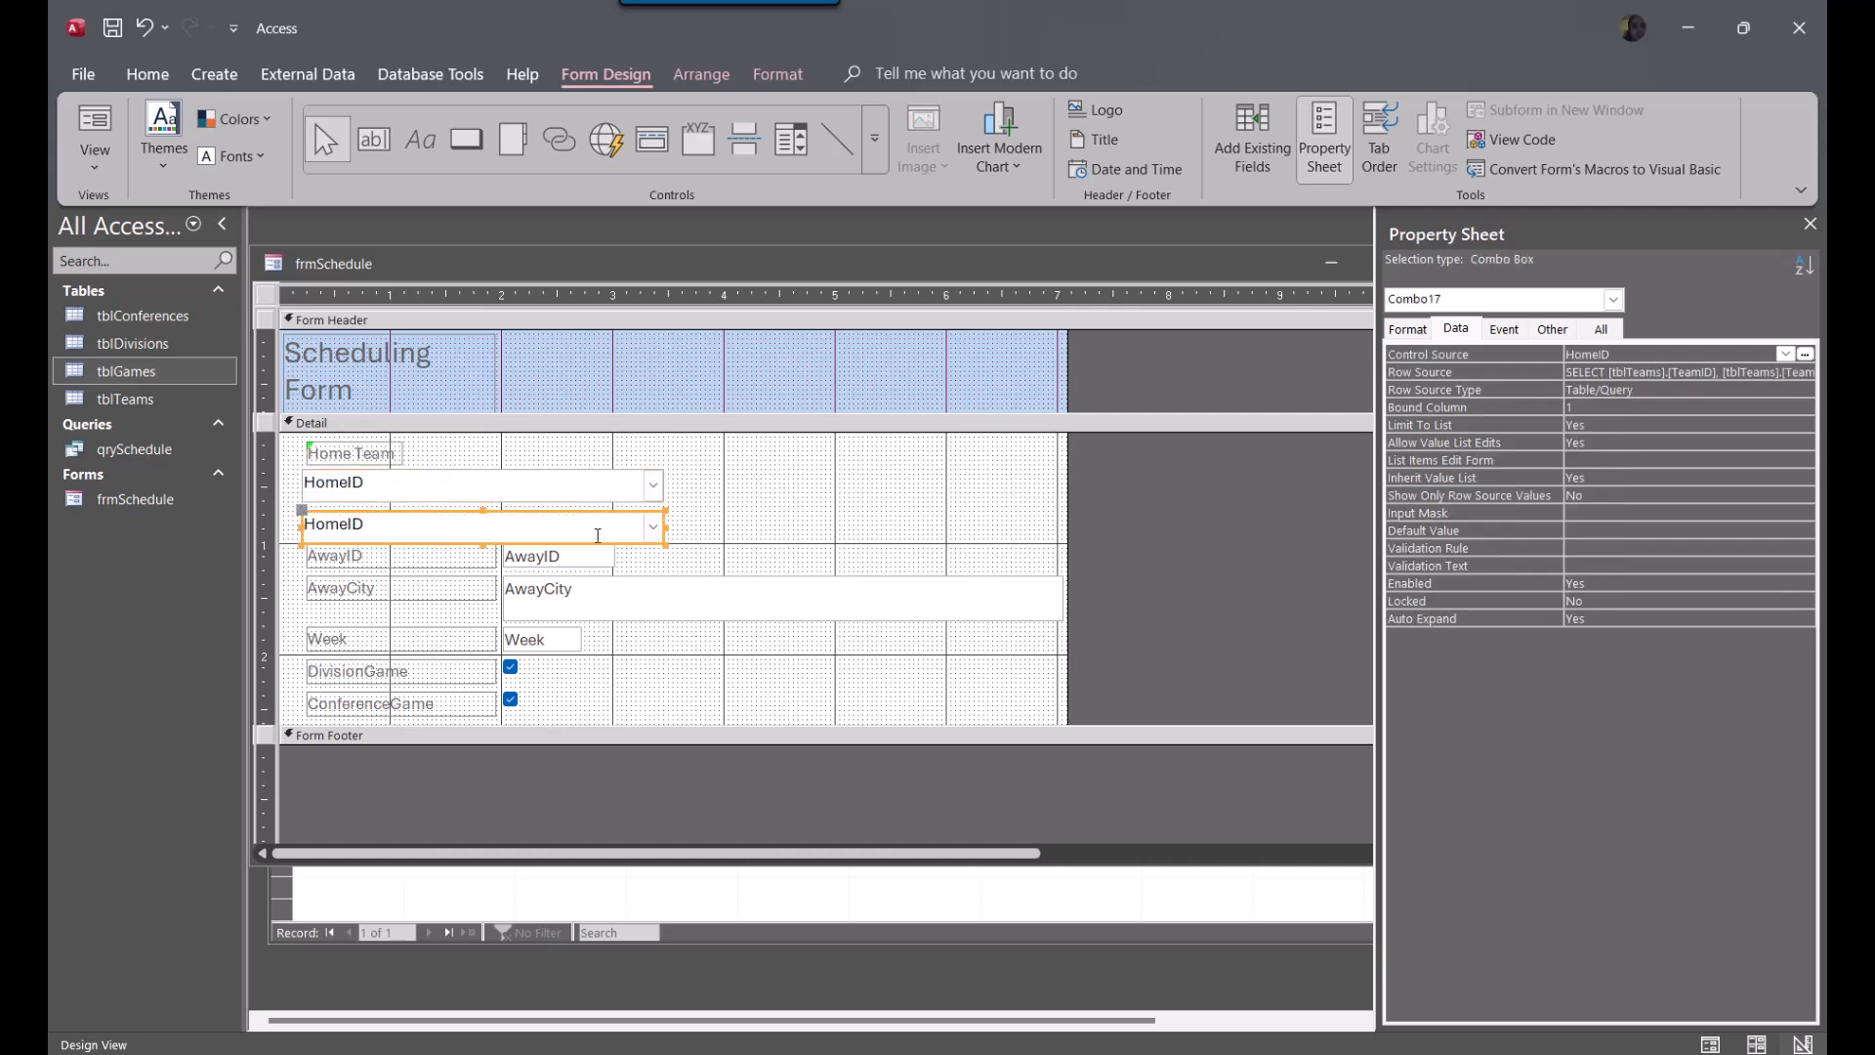
drag(592, 540, 960, 503)
click(368, 453)
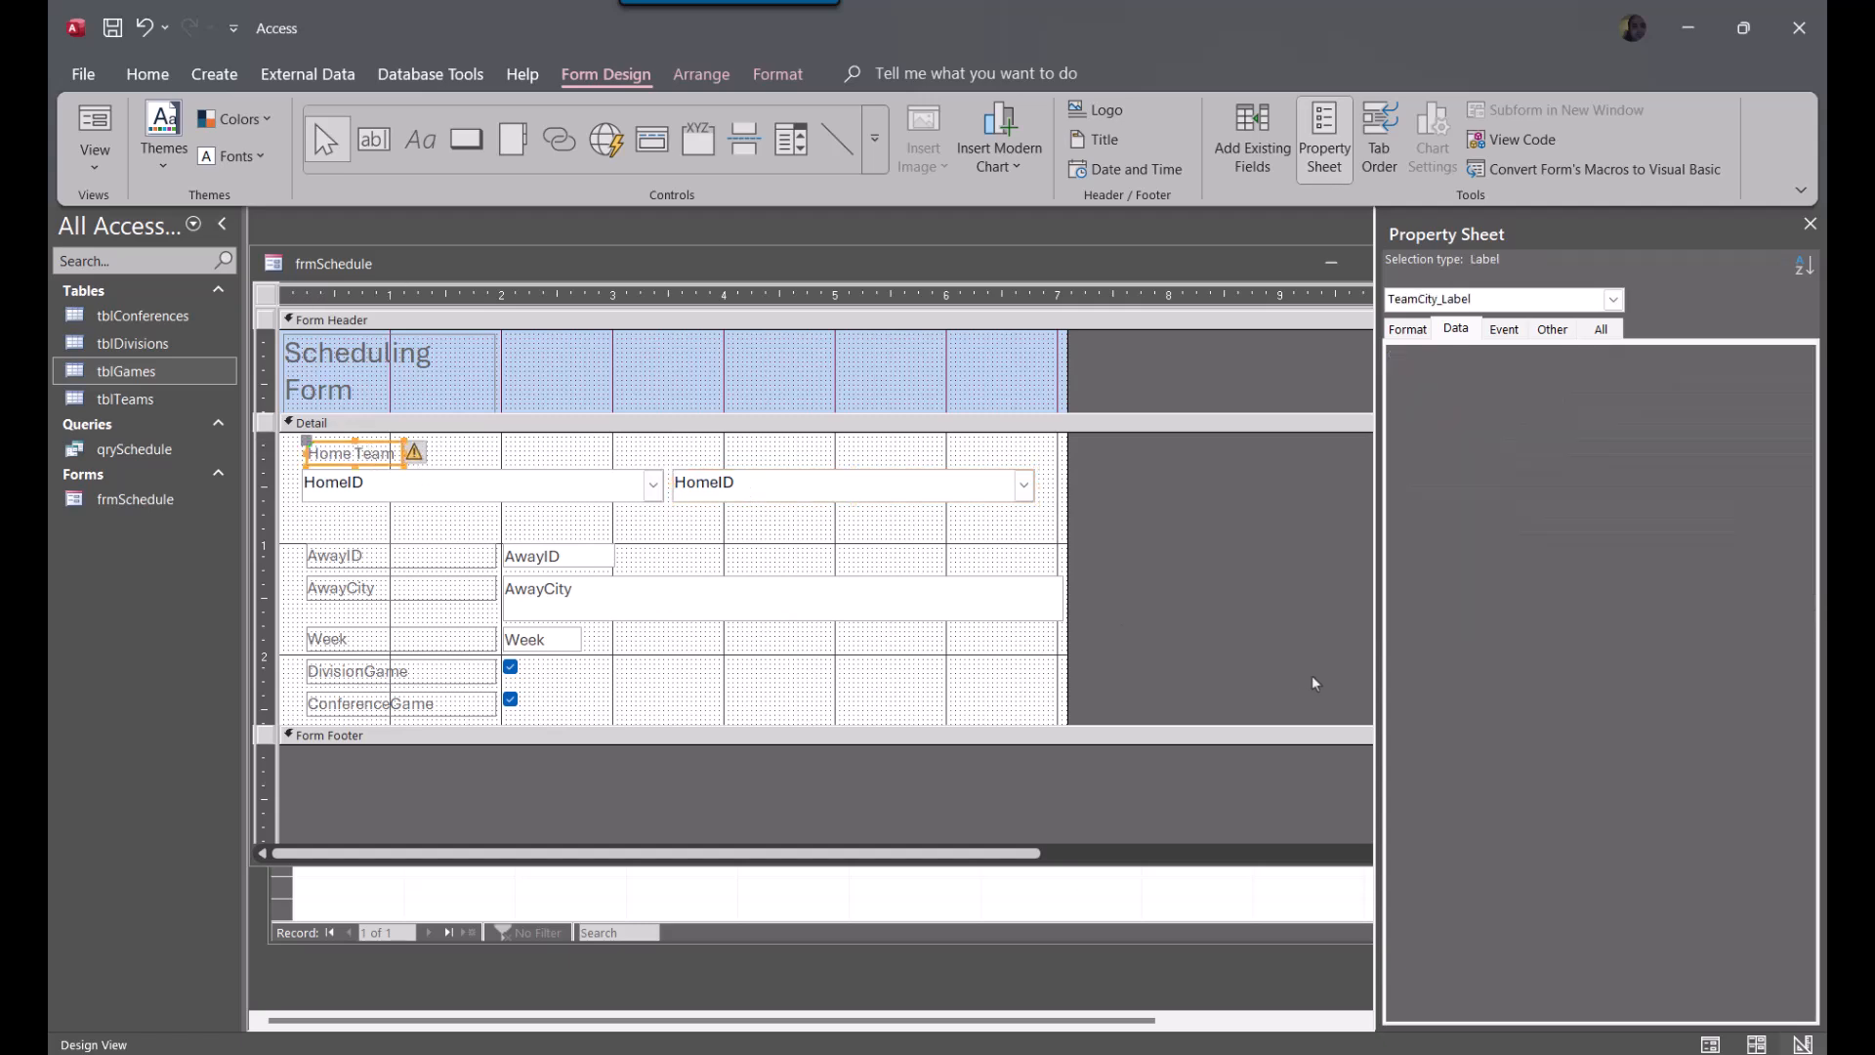
drag(384, 445, 747, 445)
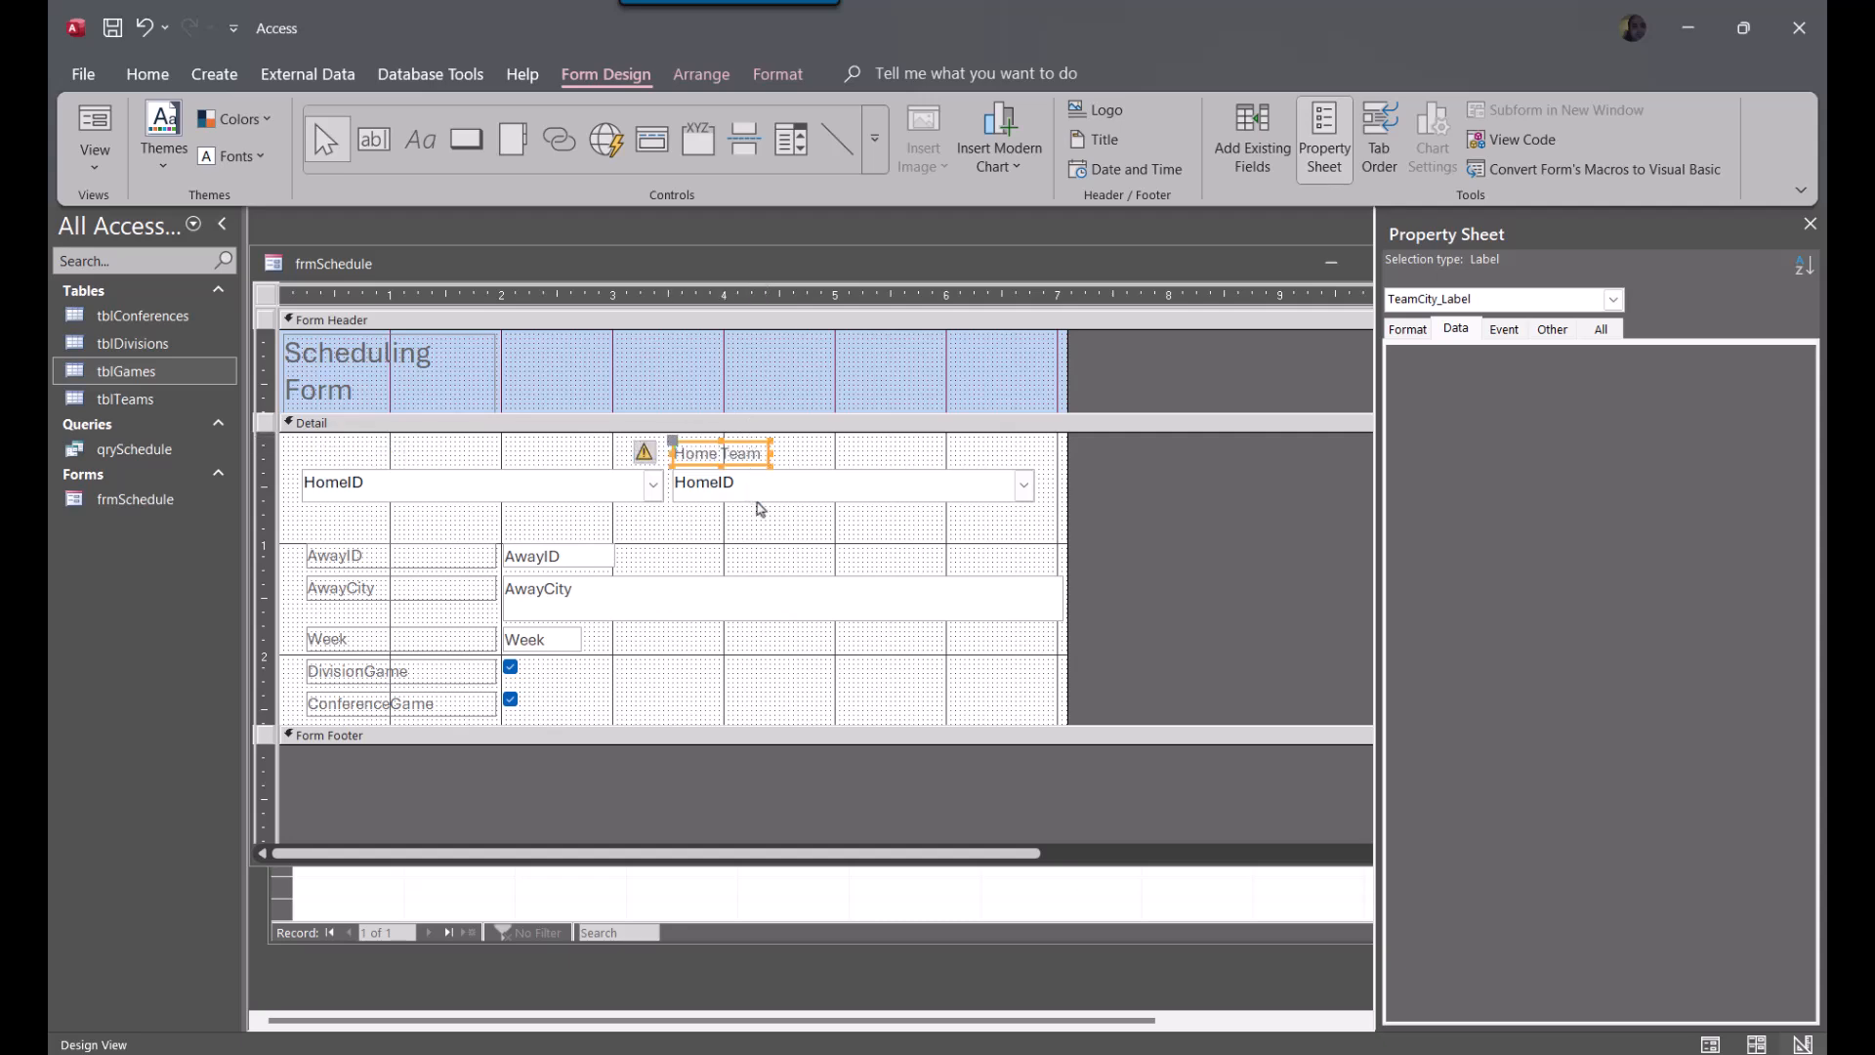
Review the form error-checking options under Object Designers, plus the Proofing and Current Database settings, without changing any option
click(646, 453)
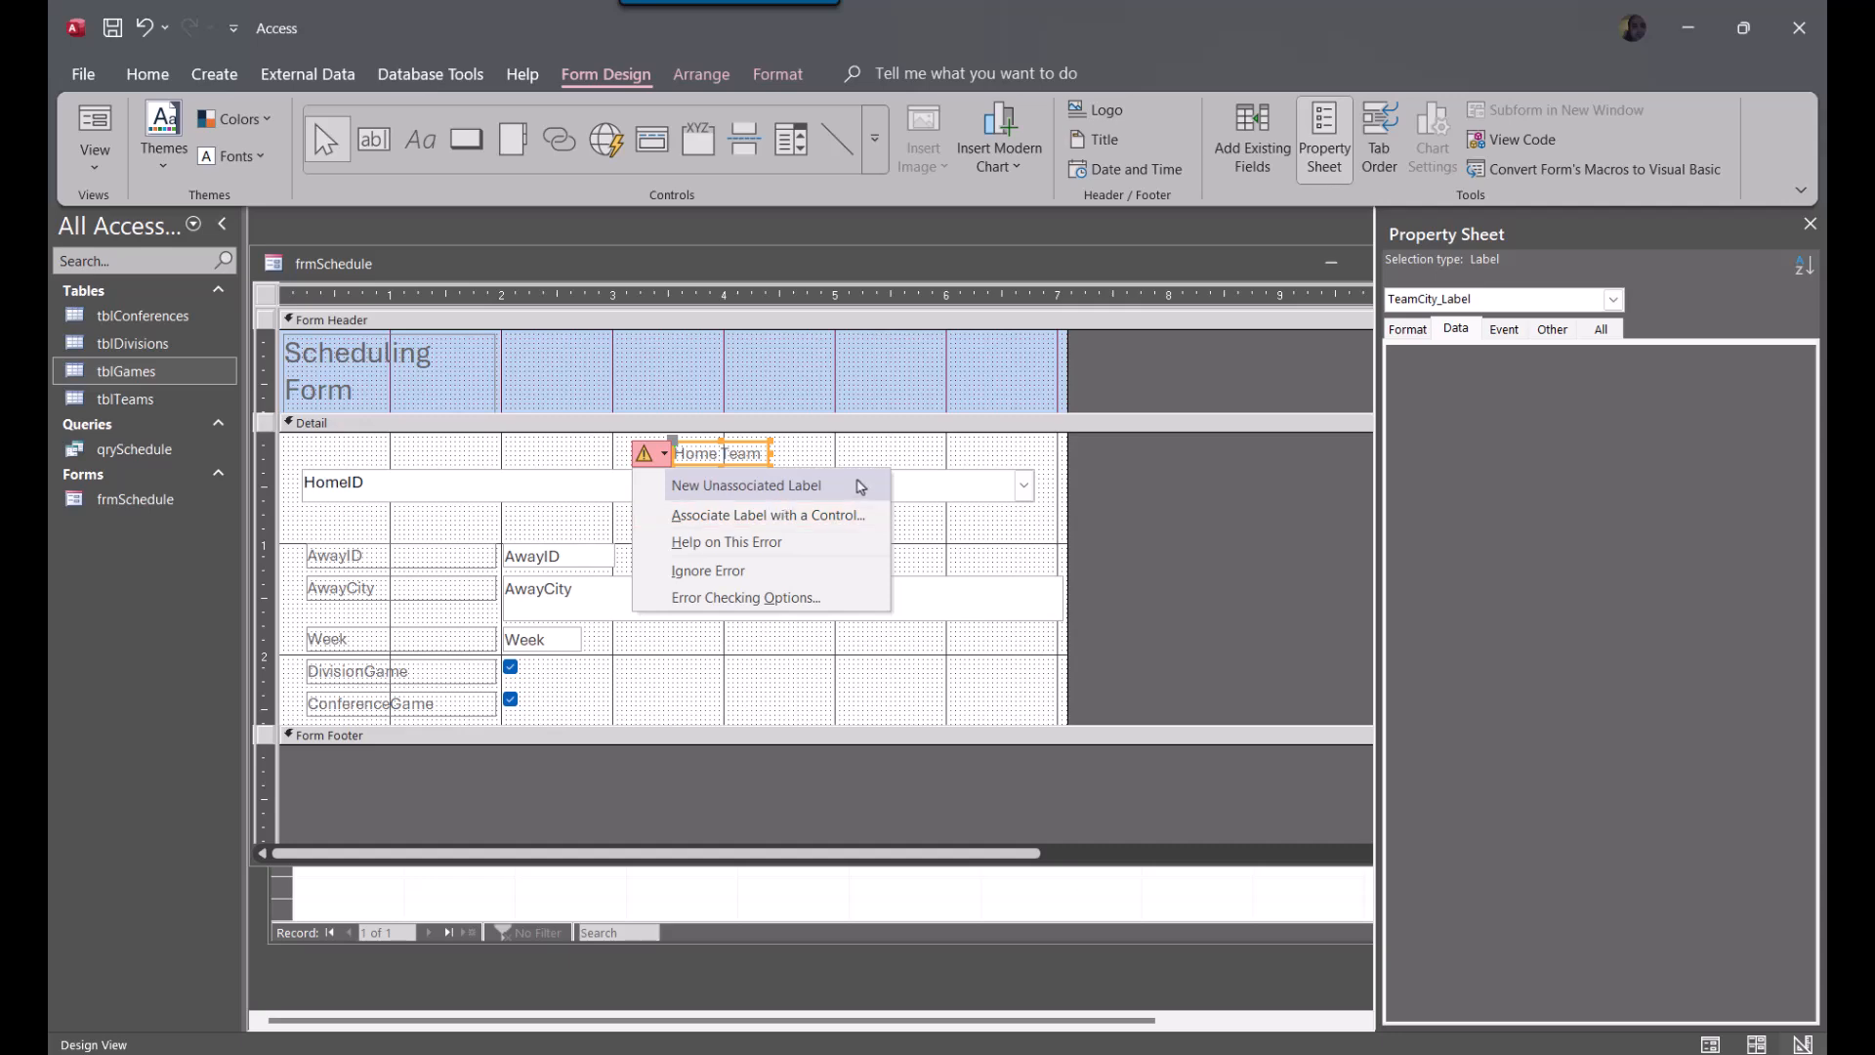
click(748, 598)
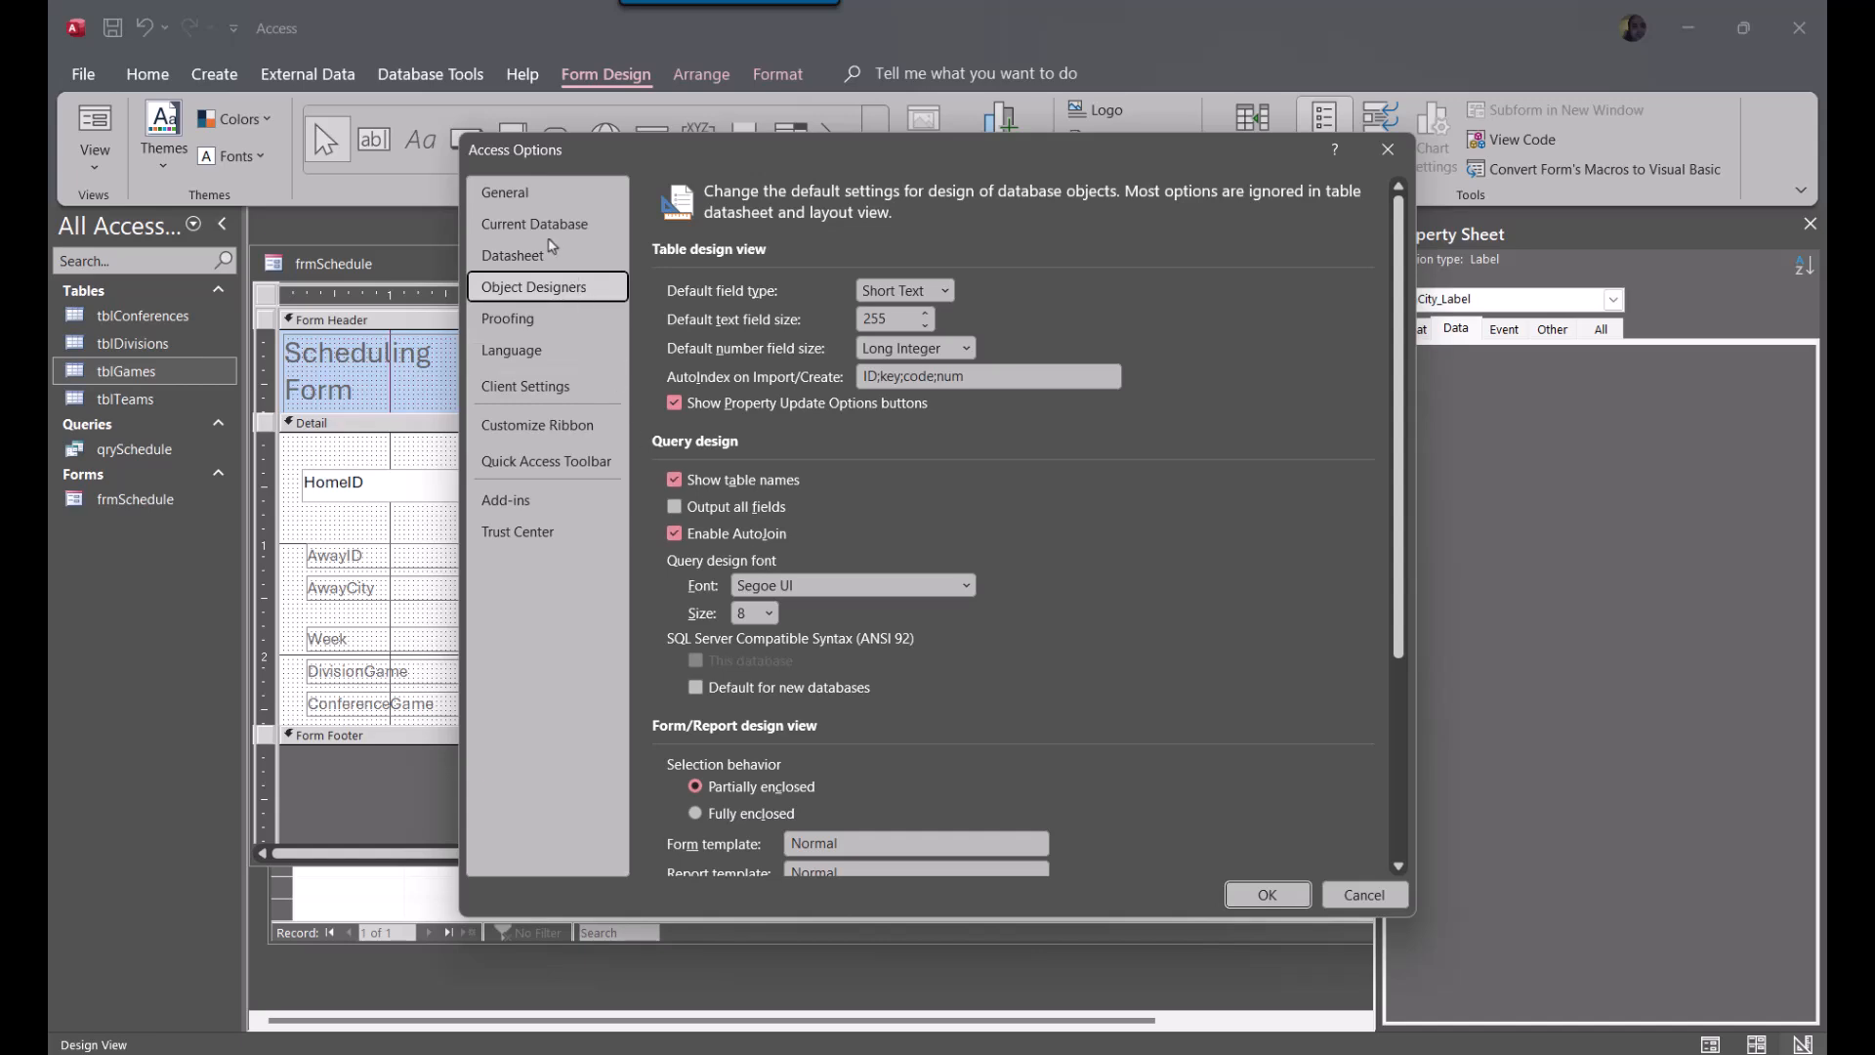
scroll(895, 687, down, 5)
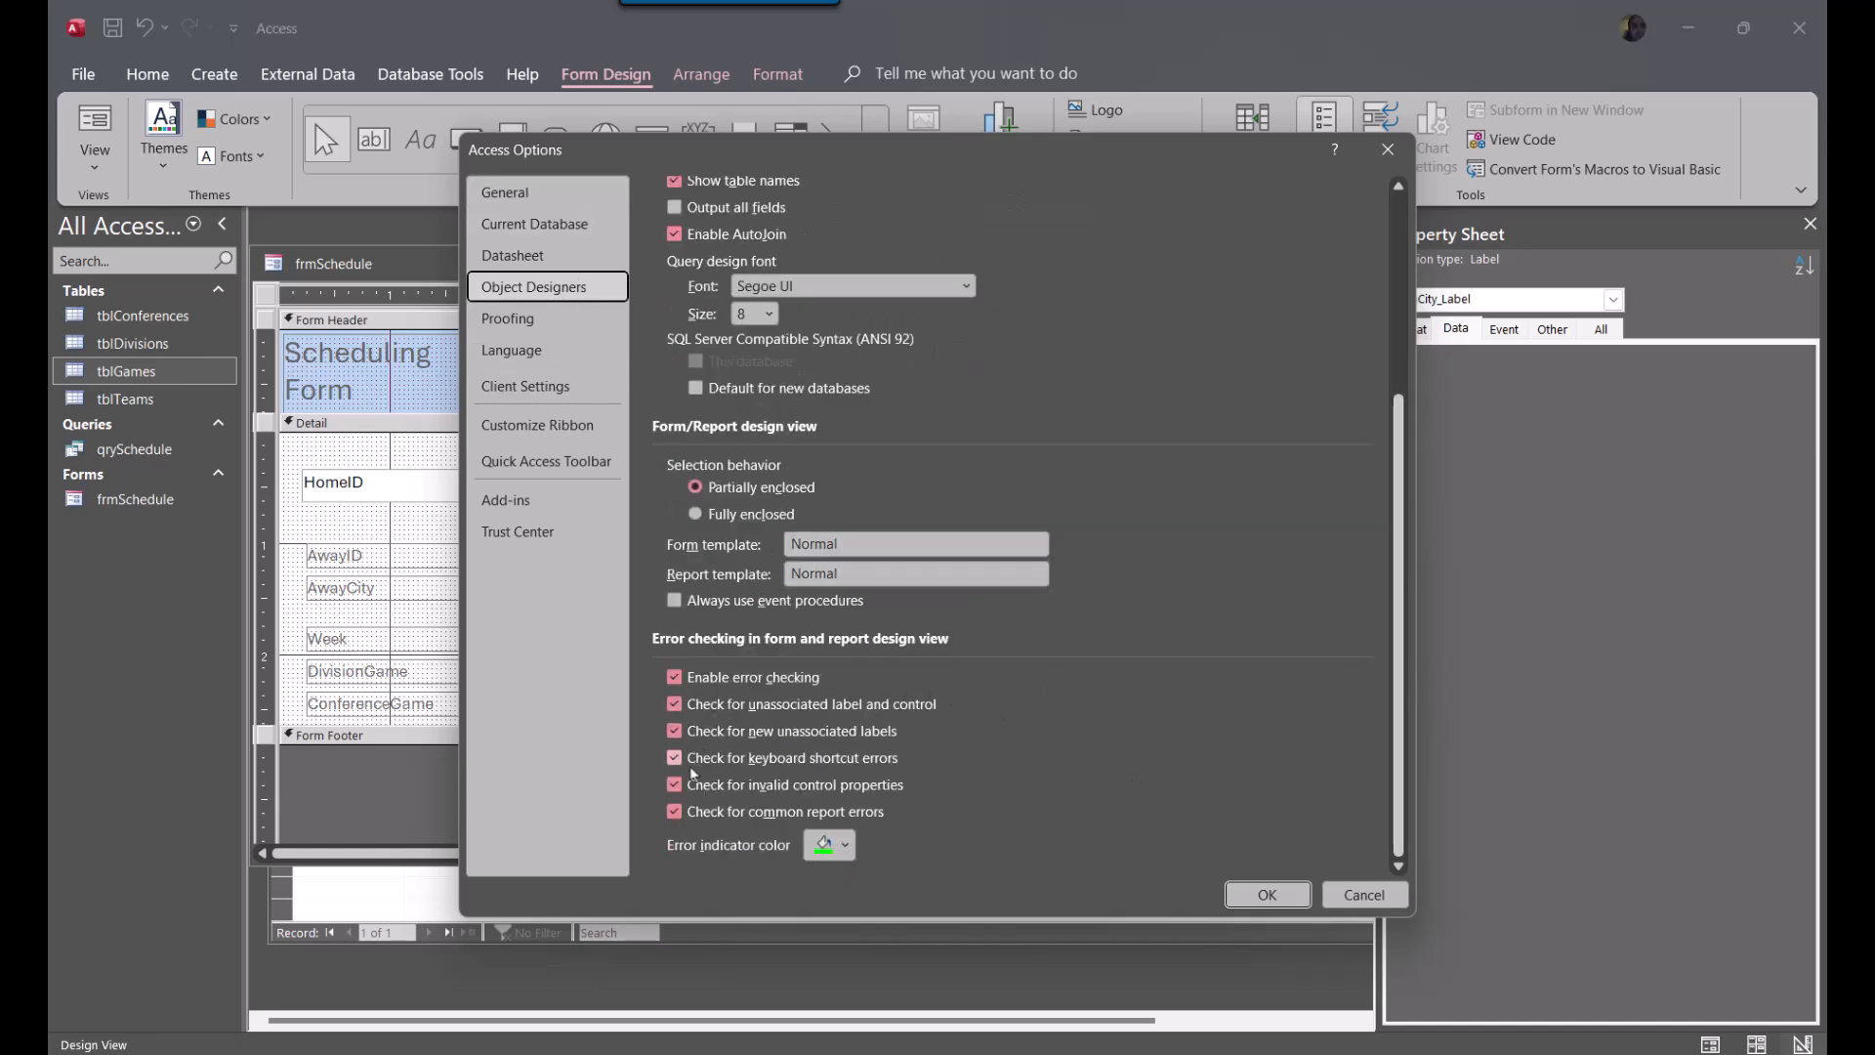
click(607, 326)
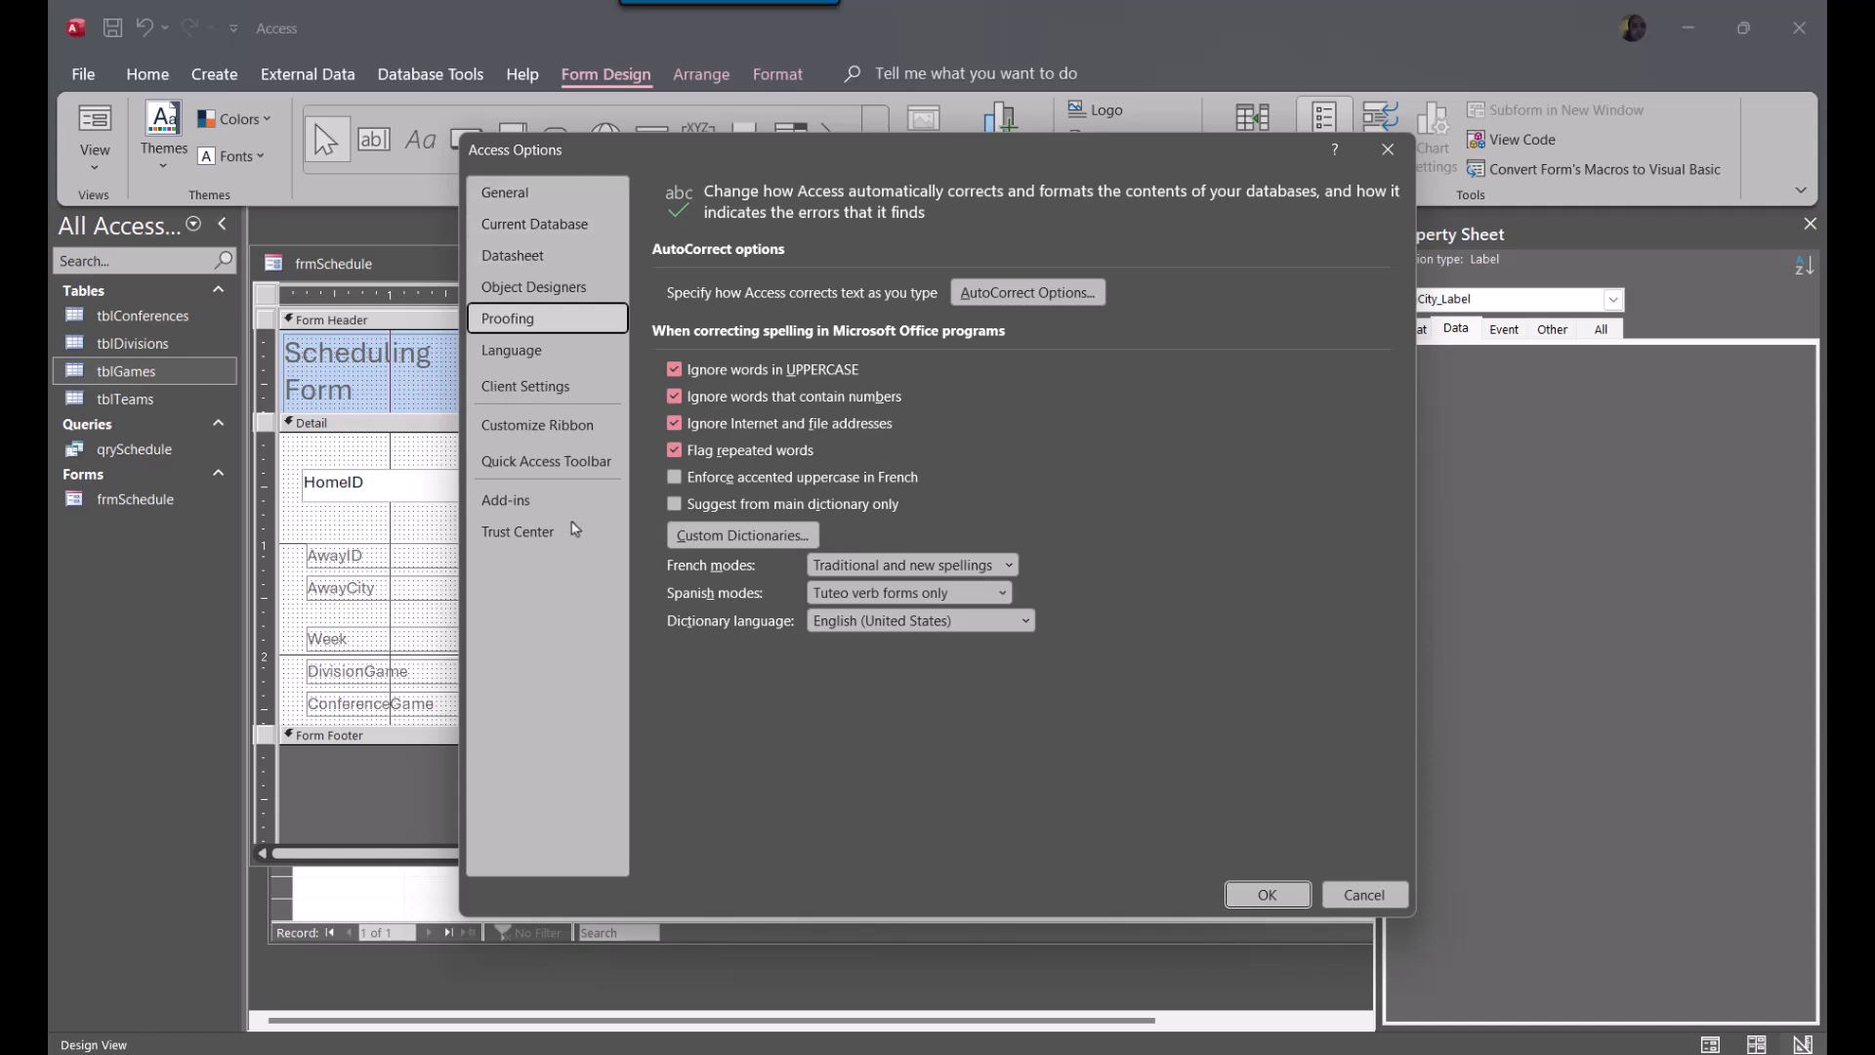
click(570, 240)
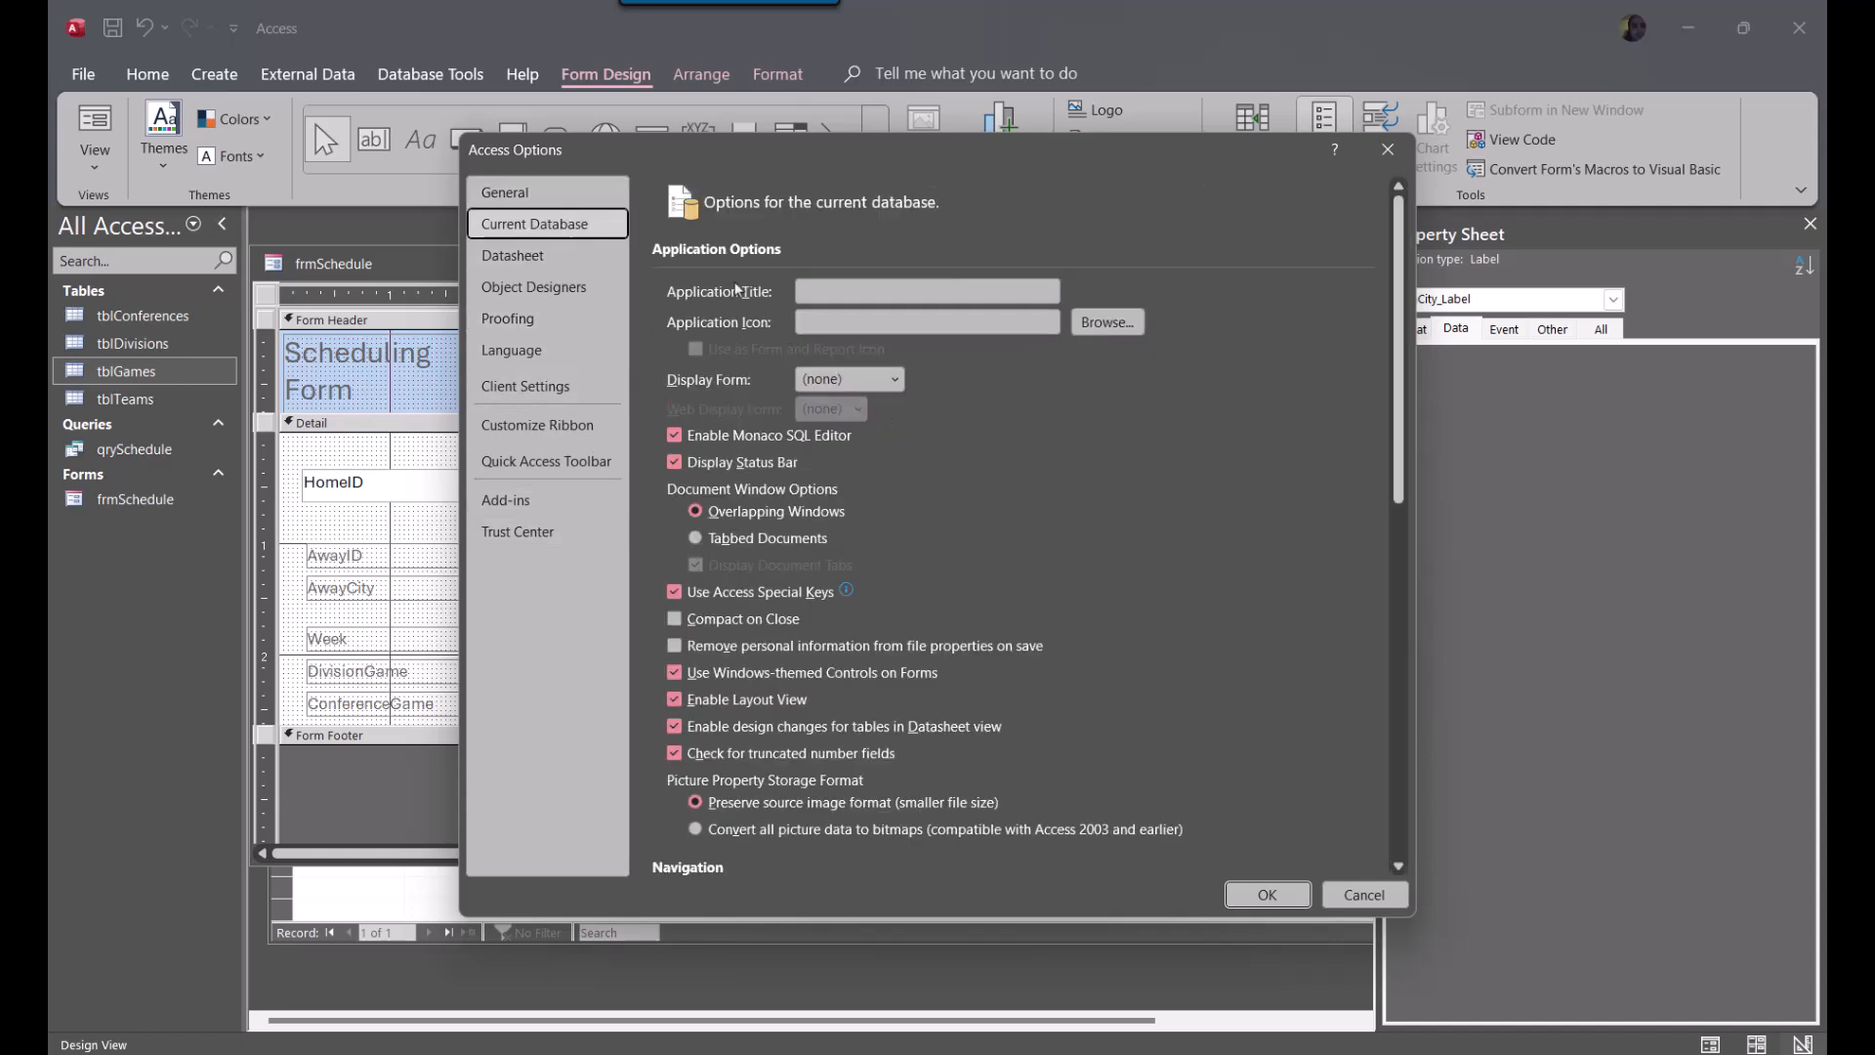
scroll(1105, 674, down, 10)
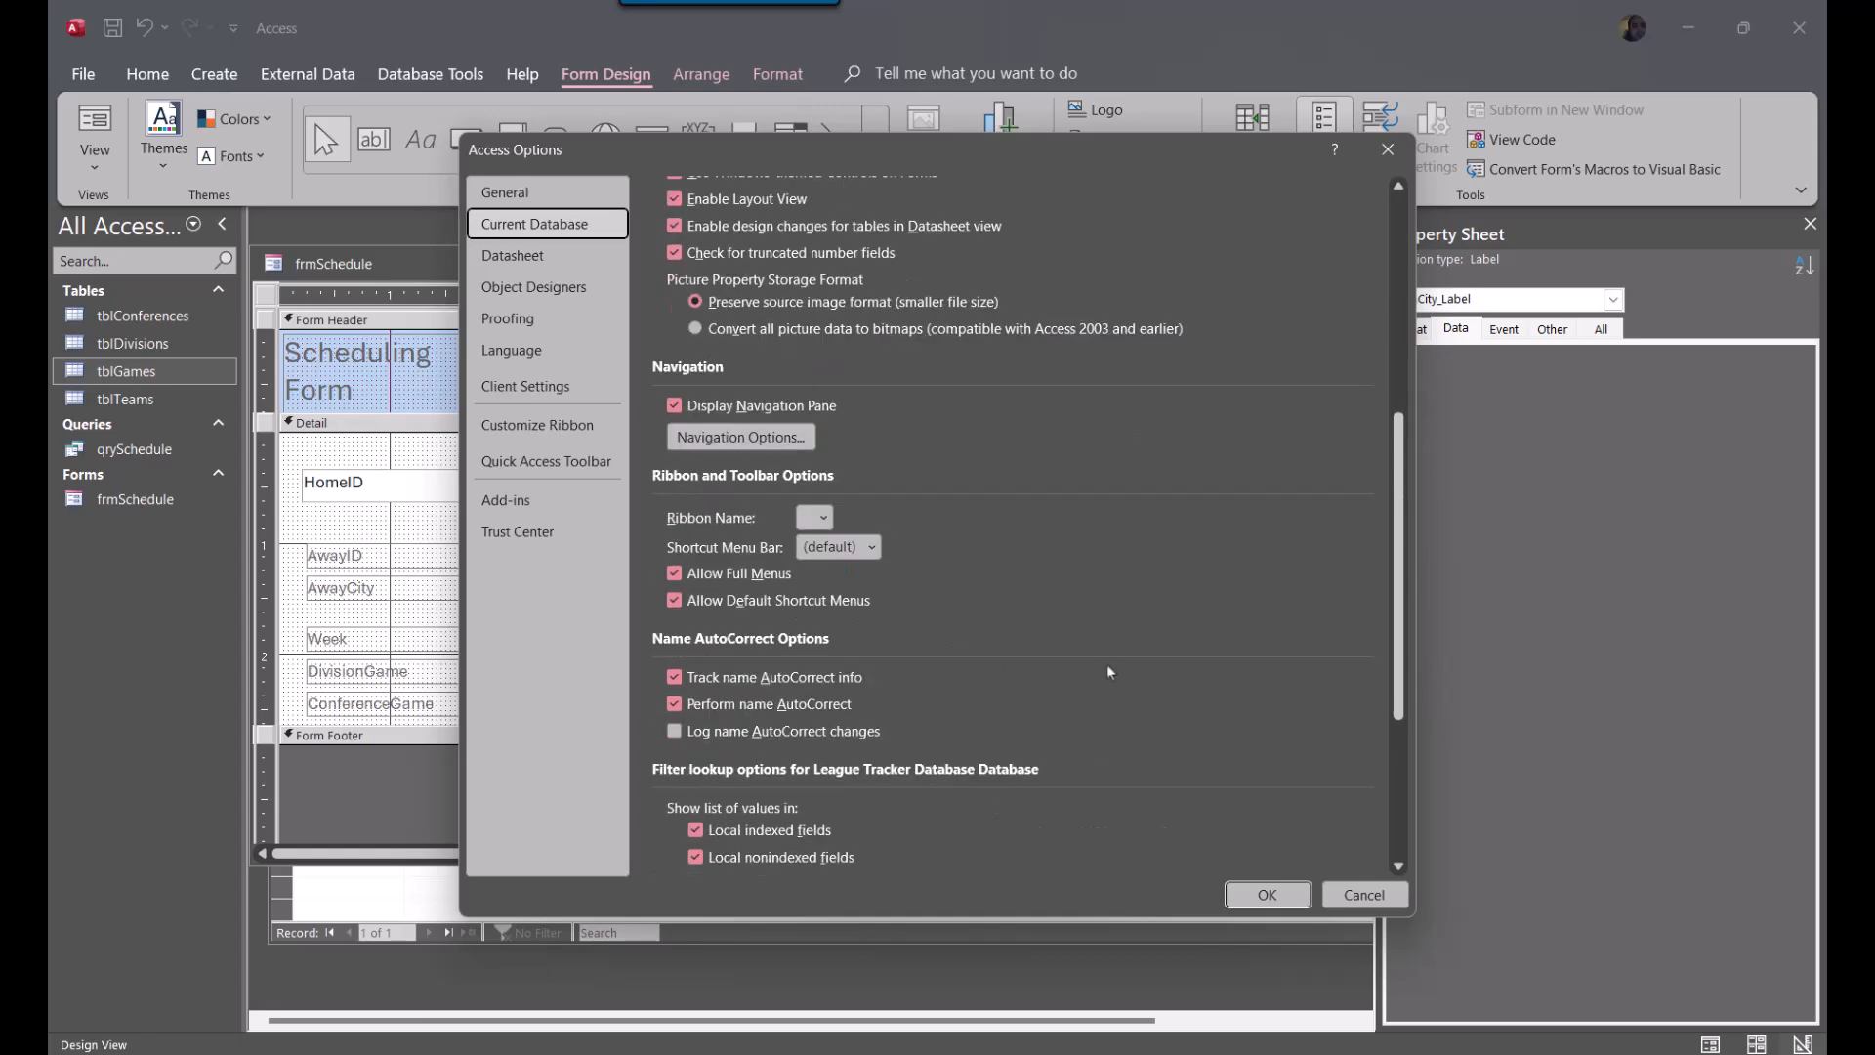
scroll(1030, 676, down, 5)
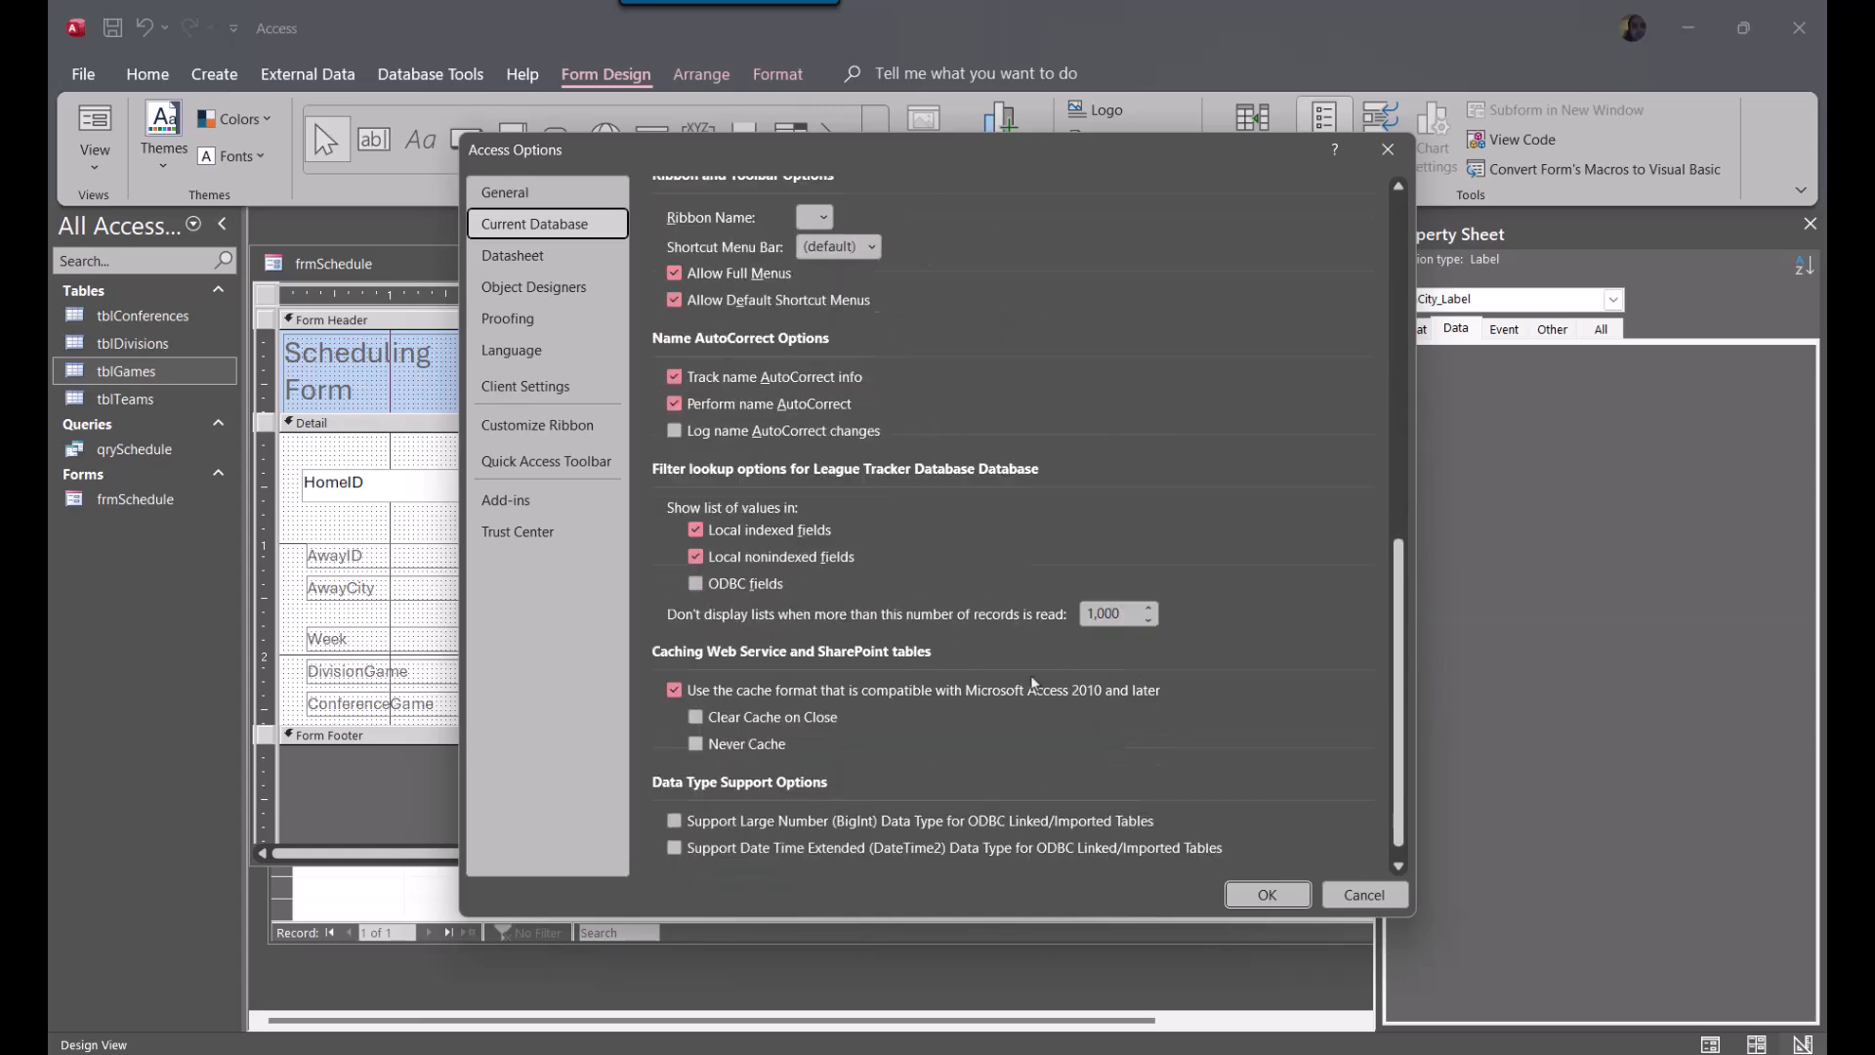
scroll(1029, 676, up, 9)
scroll(1033, 681, up, 3)
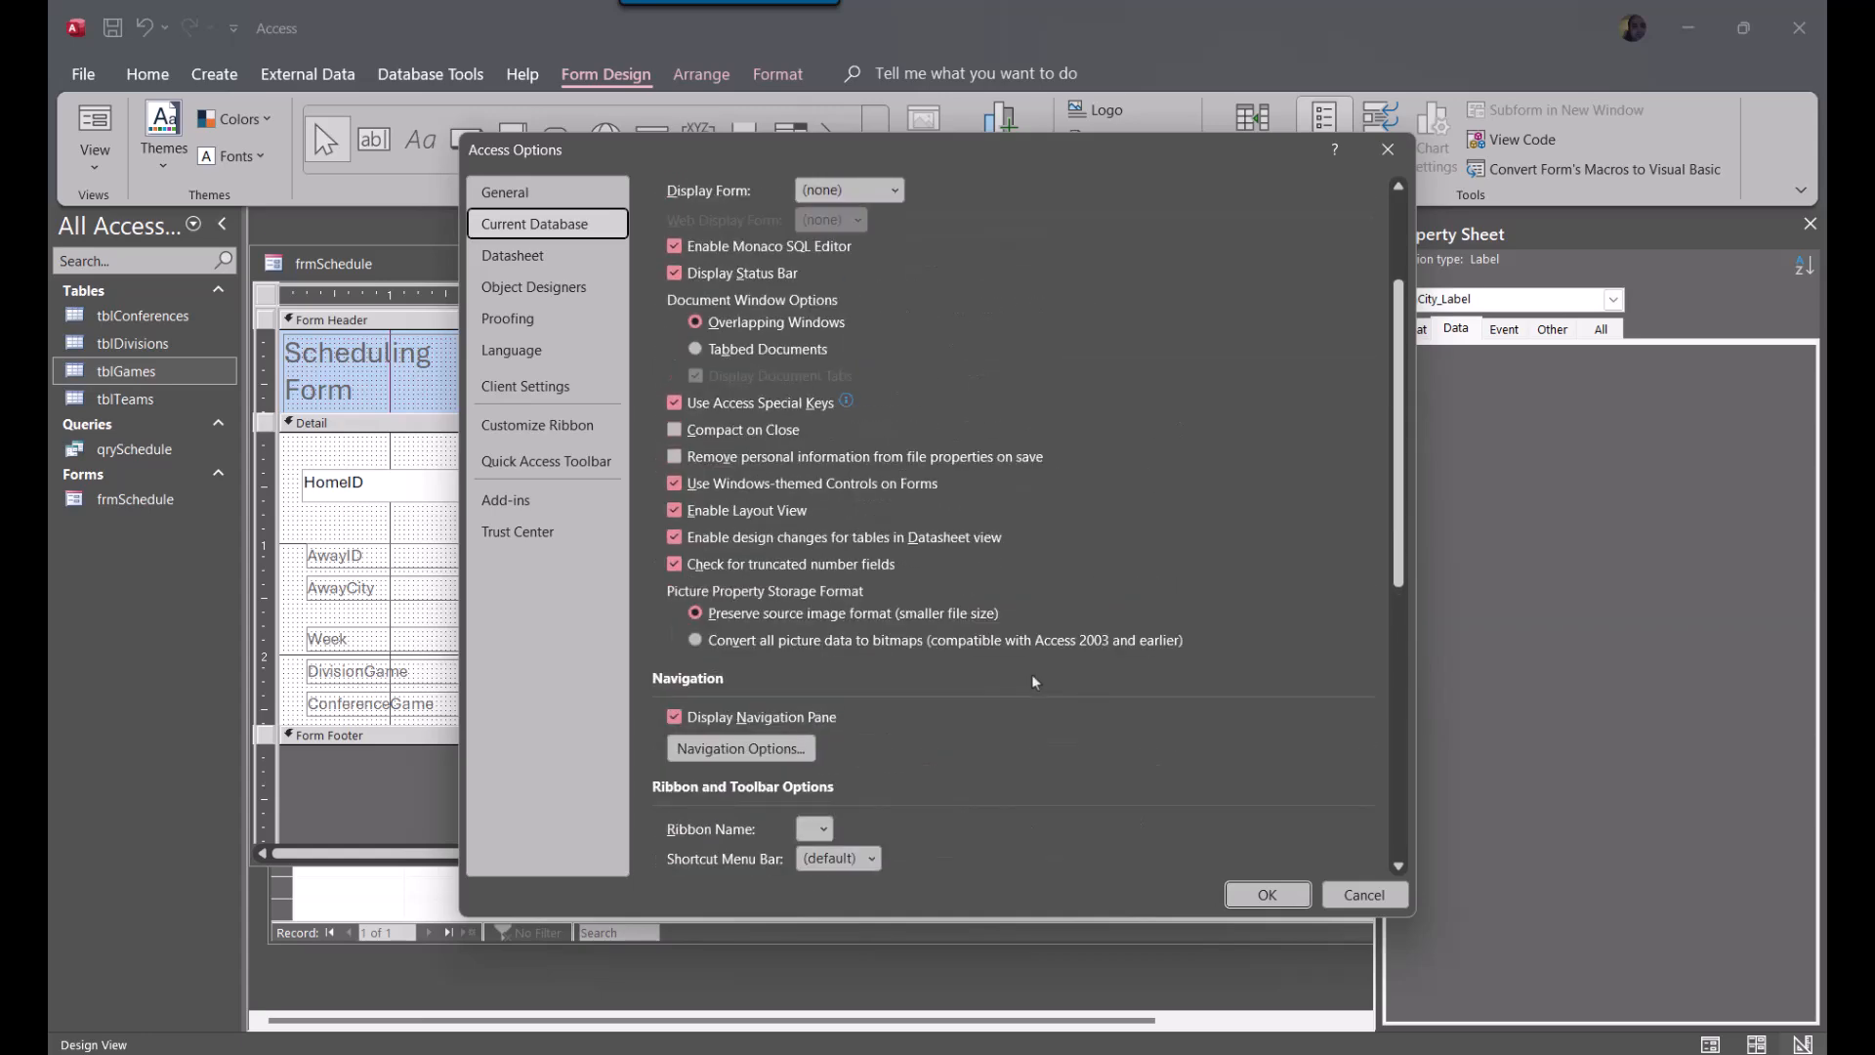
scroll(702, 461, up, 2)
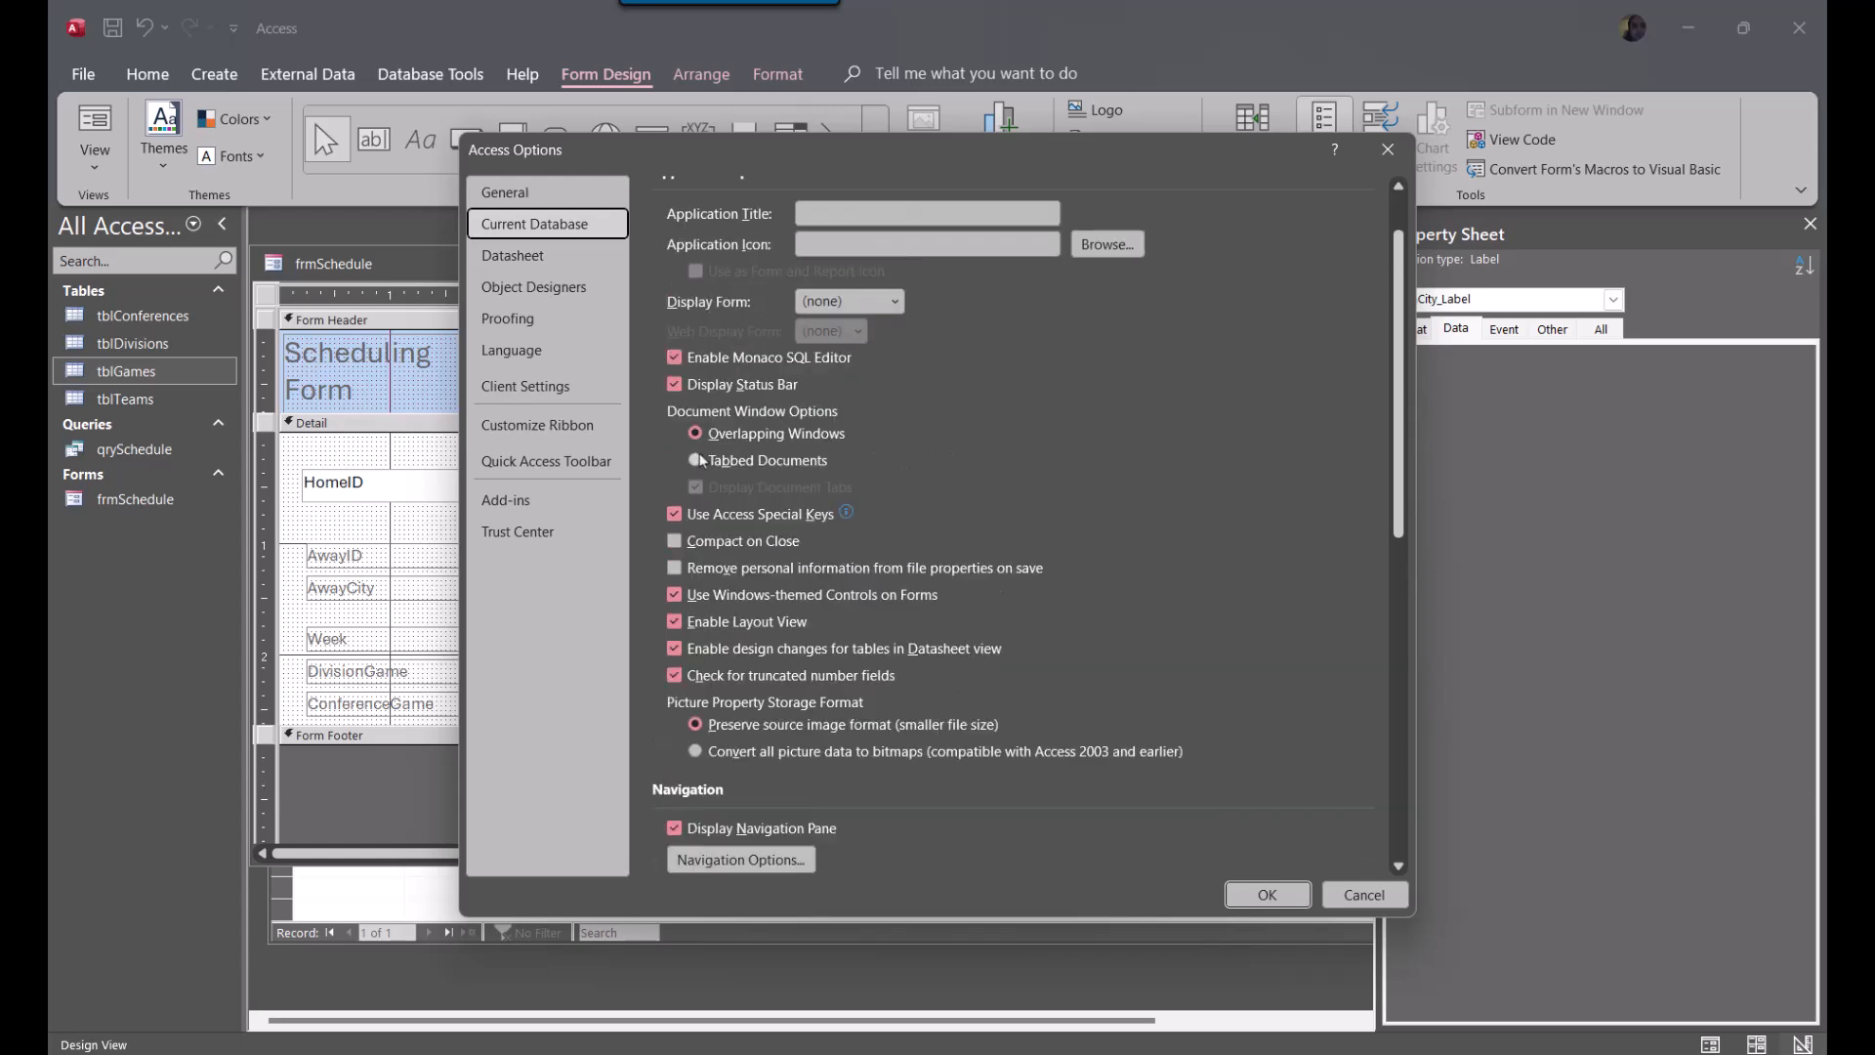
scroll(906, 712, up, 2)
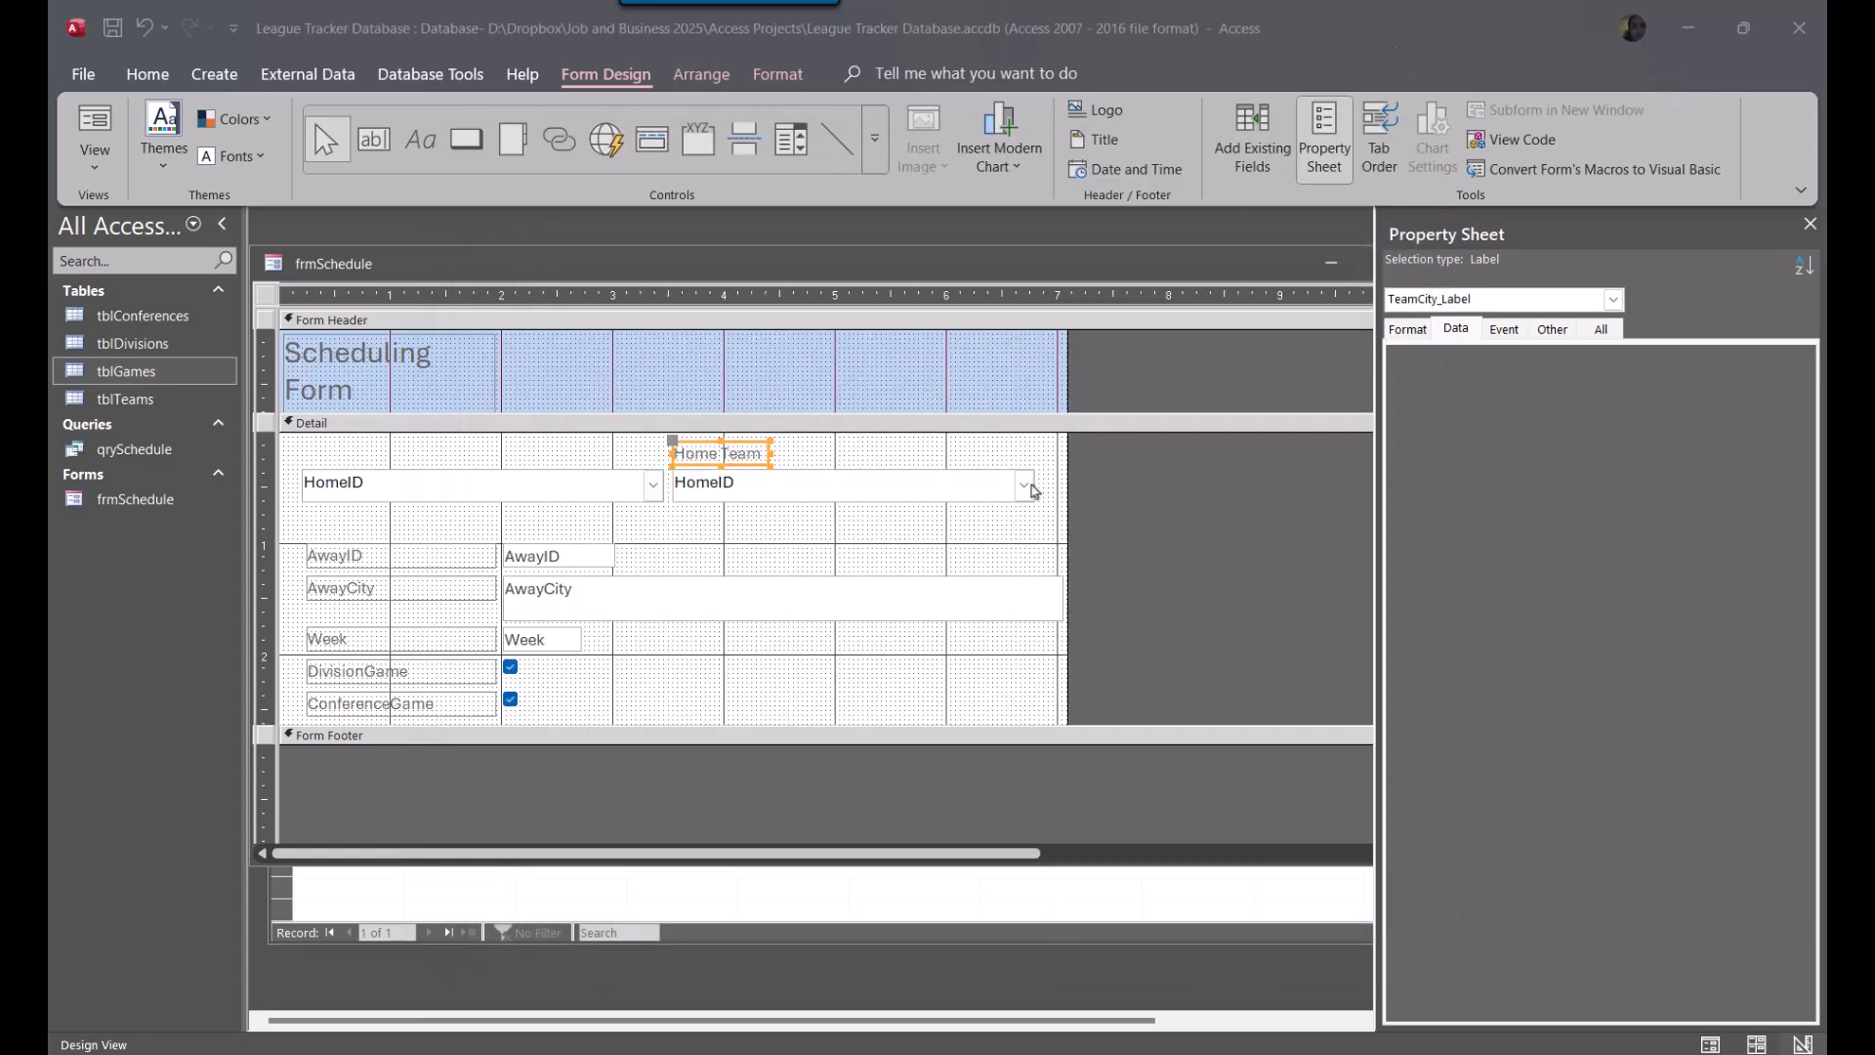
Duplicate the Home Team label and place the copy directly above the HomeID combo box on the form's left side
click(1032, 486)
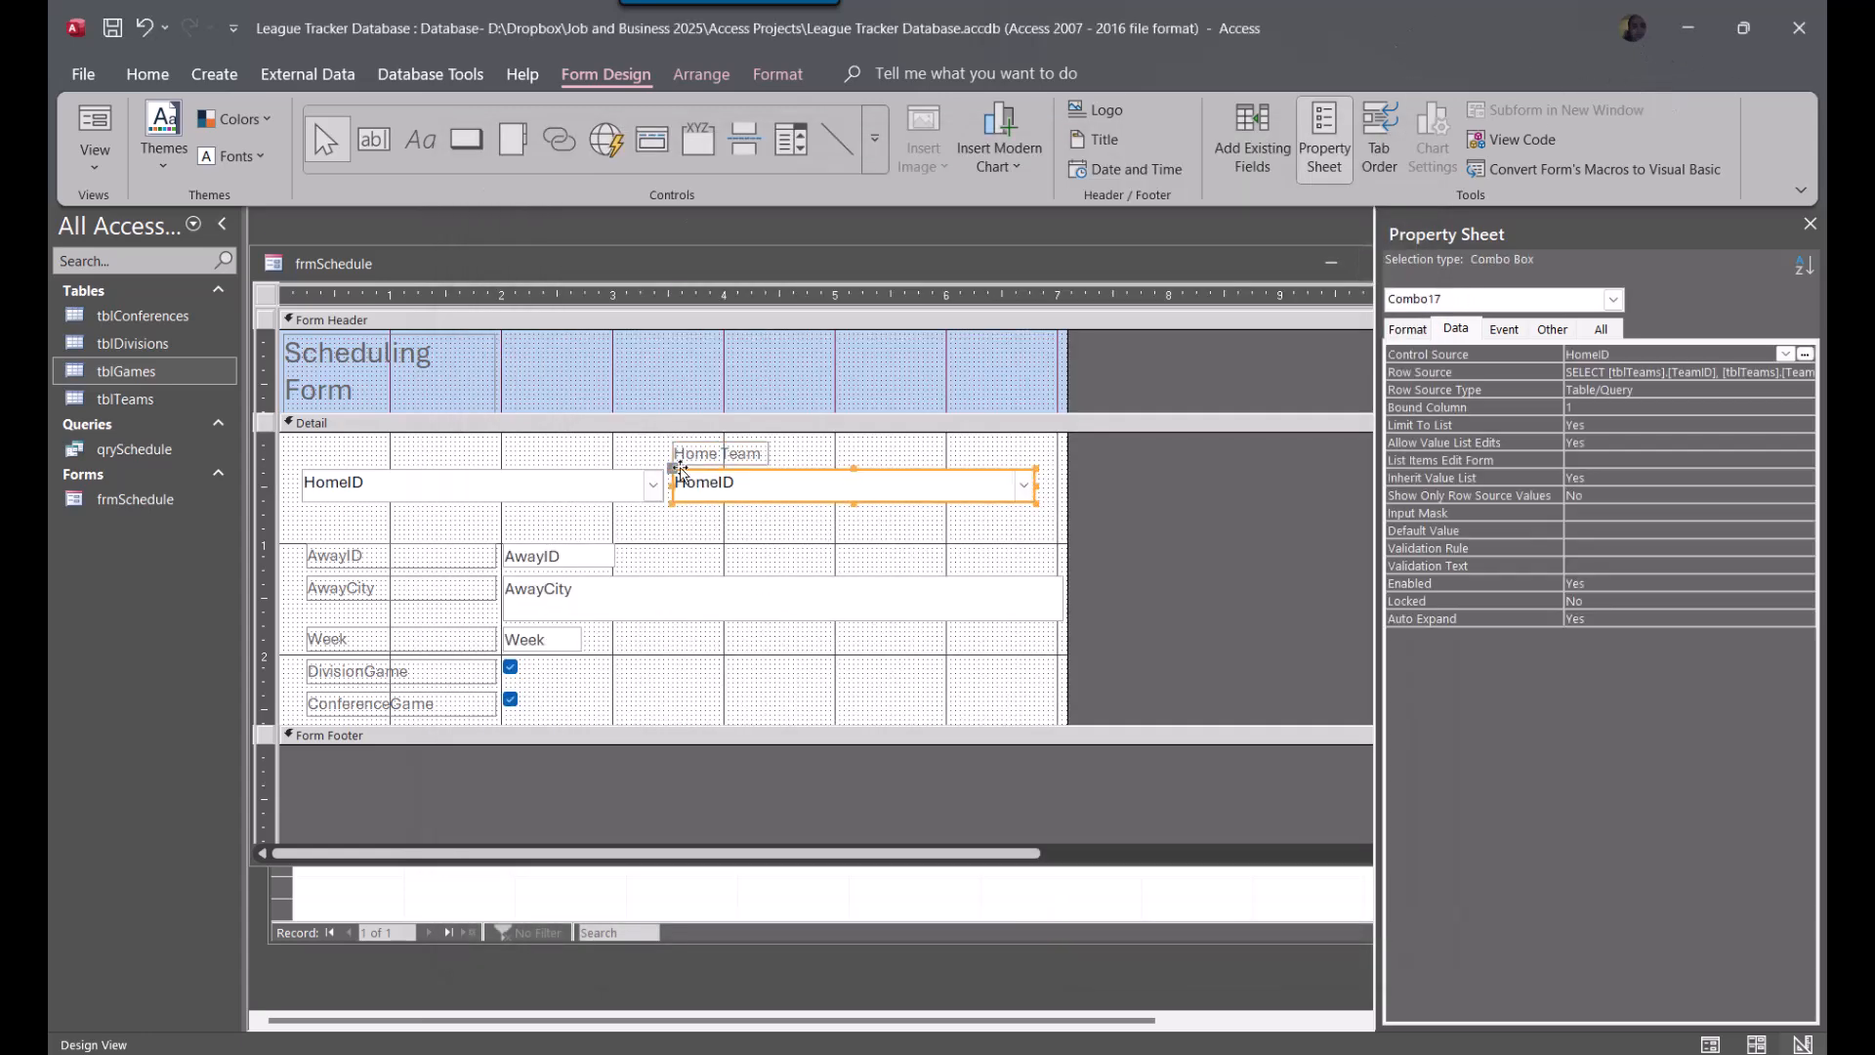
click(712, 455)
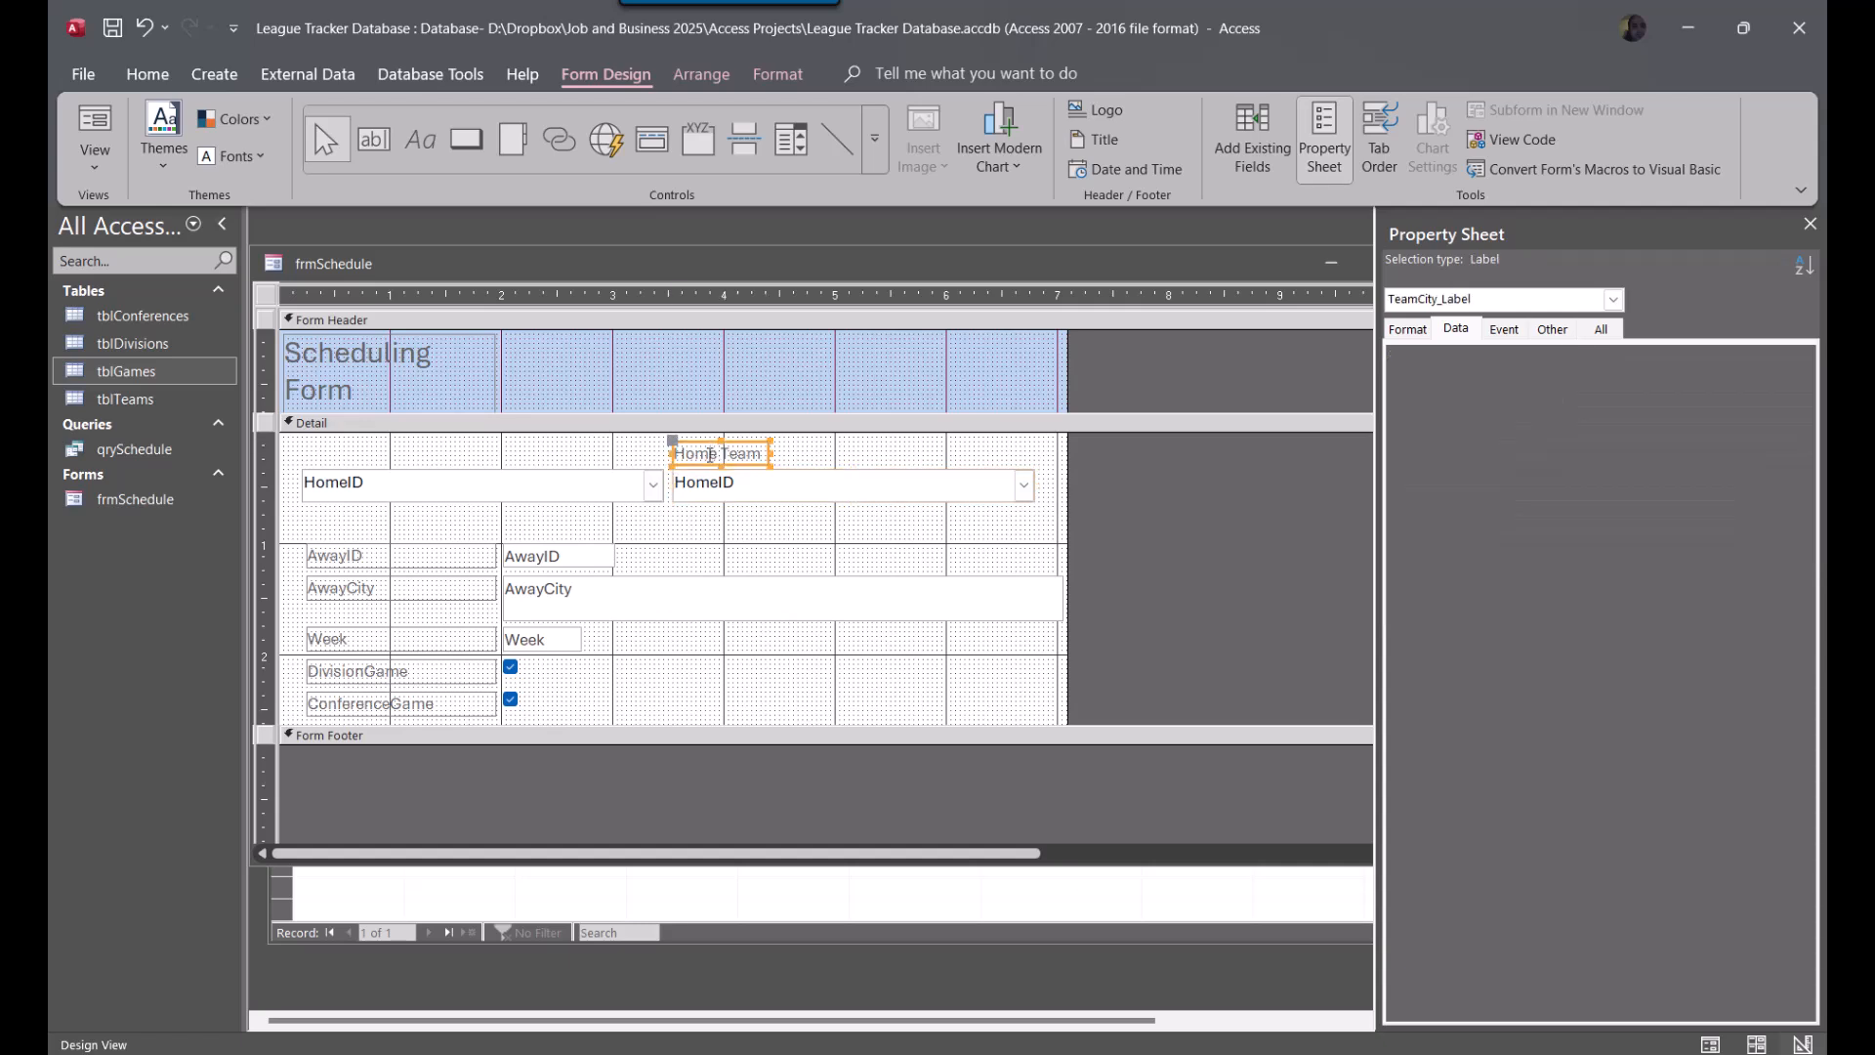
key(ctrl+c)
key(ctrl+v)
drag(696, 497, 325, 467)
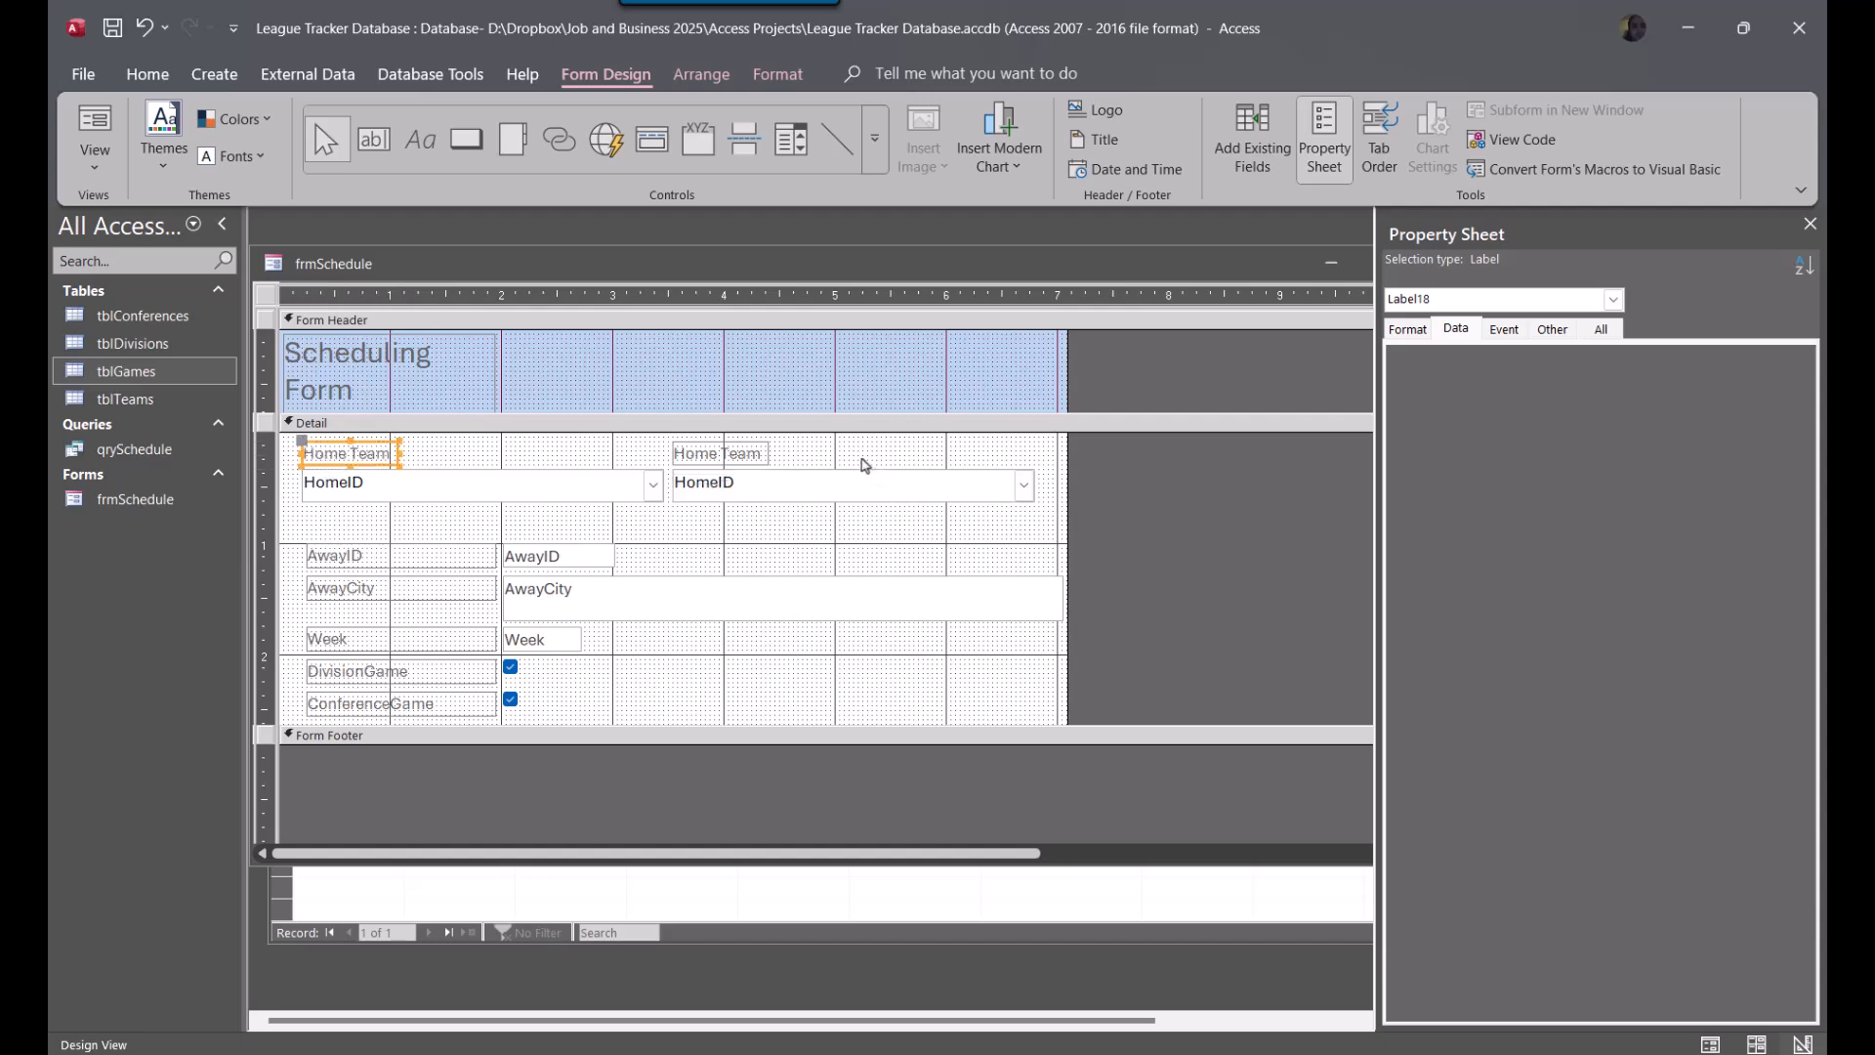
Change the text of the label above the right combo box to Away Team
click(743, 463)
double_click(722, 457)
text(A)
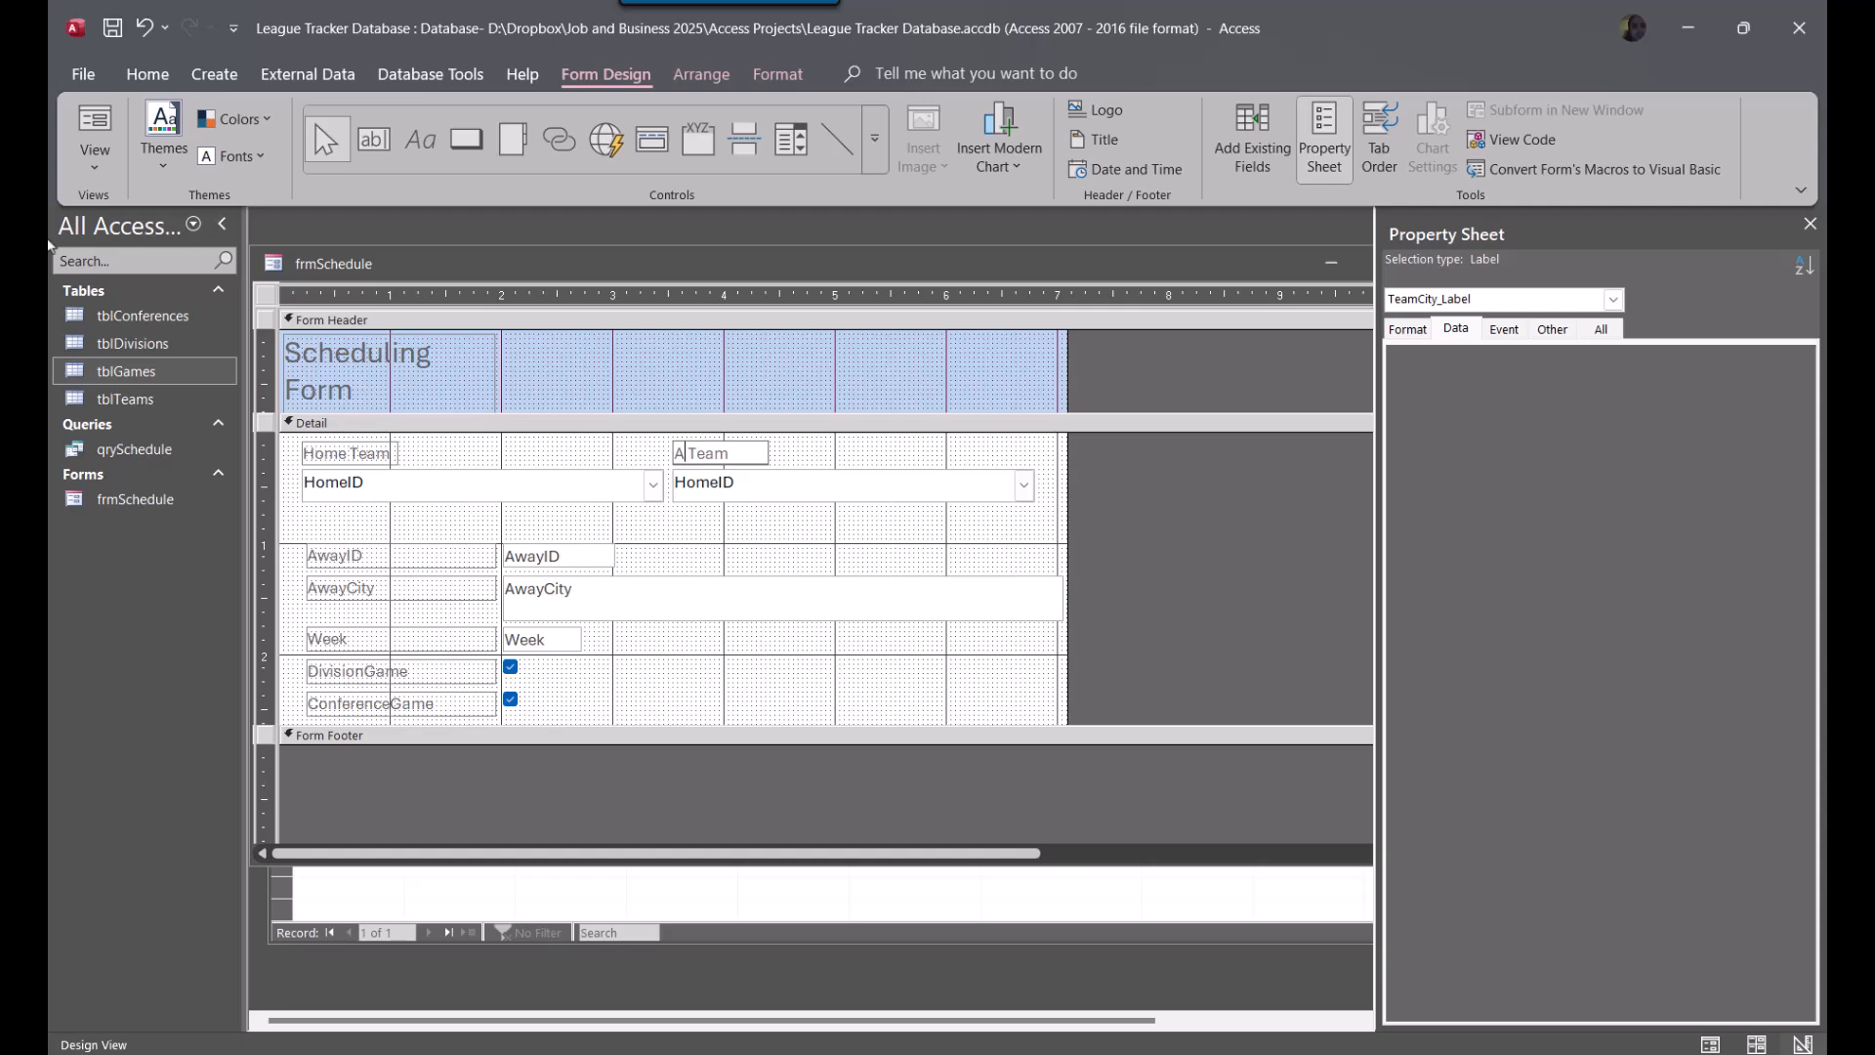
text(way)
Bind the combo box beneath the Away Team label to the AwayID field as its control source
click(788, 492)
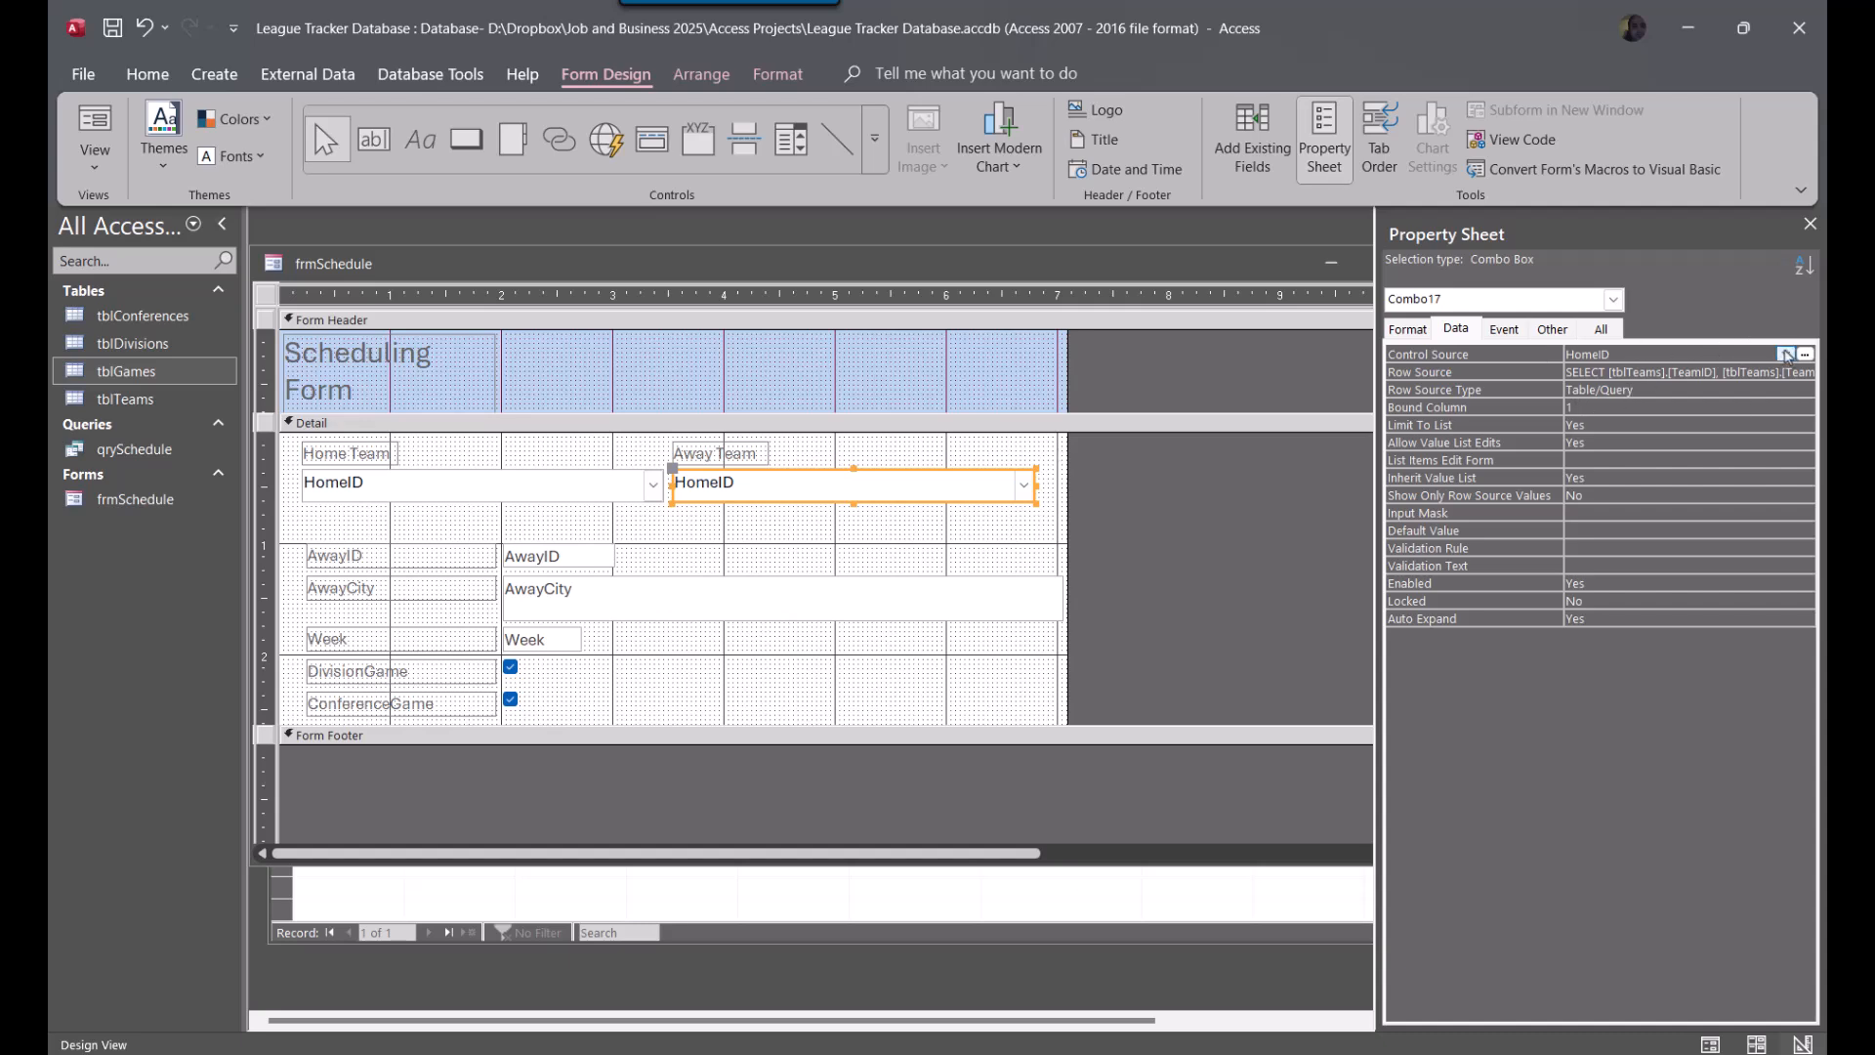
click(1785, 354)
click(1728, 407)
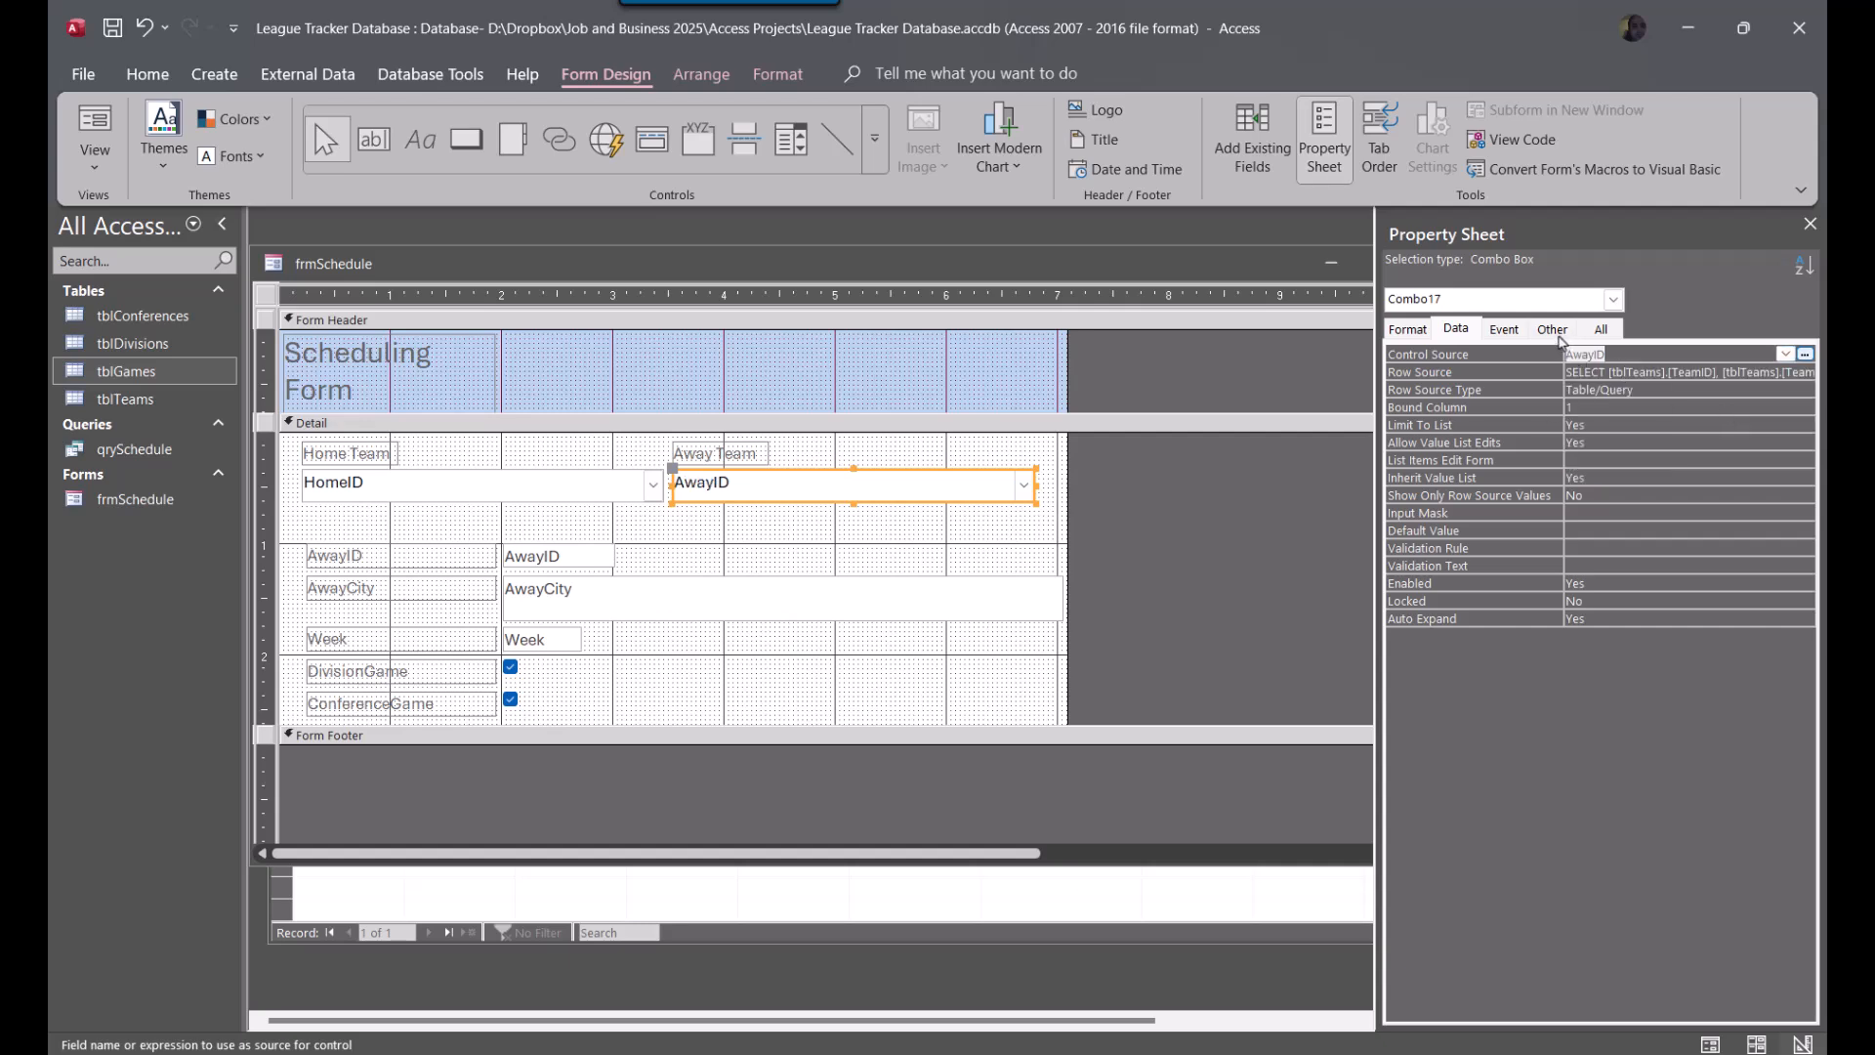
Rename the away team combo box cboAwayTeam, following the naming of cboHomeTeam
click(1553, 330)
double_click(1654, 358)
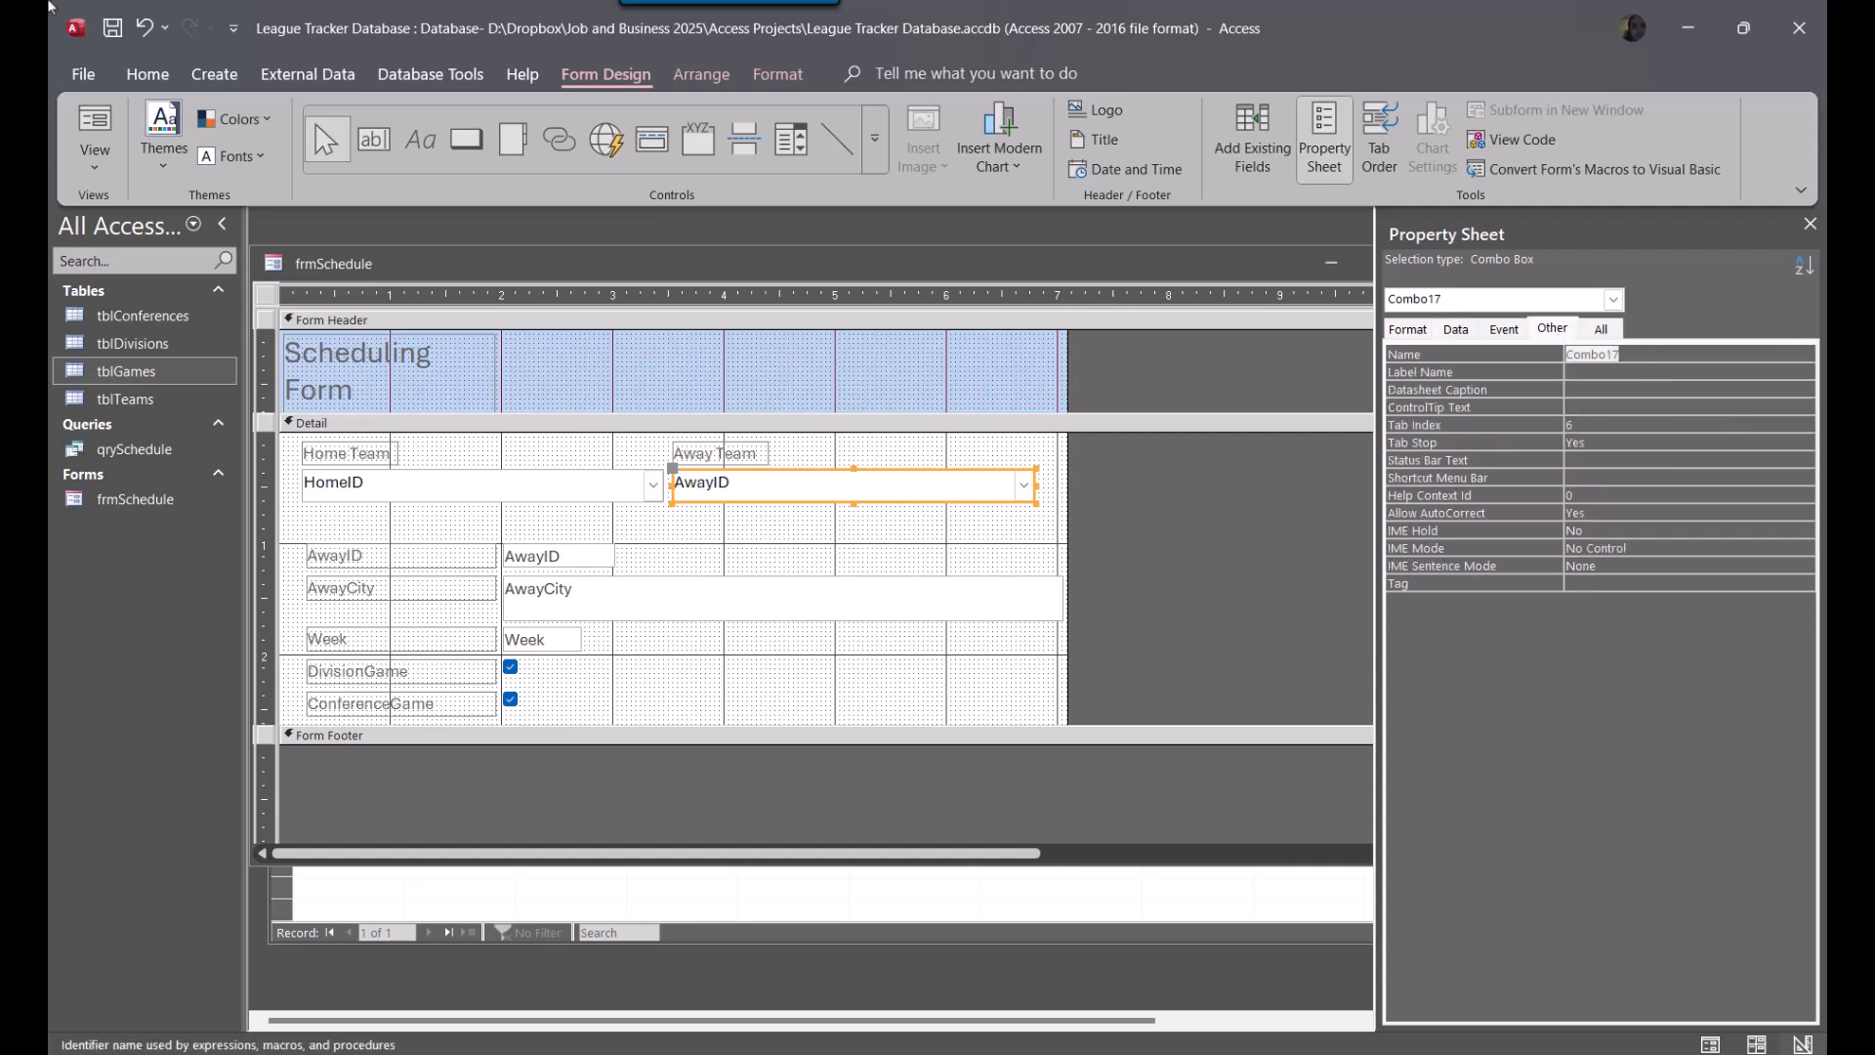
text(cboAway)
click(527, 500)
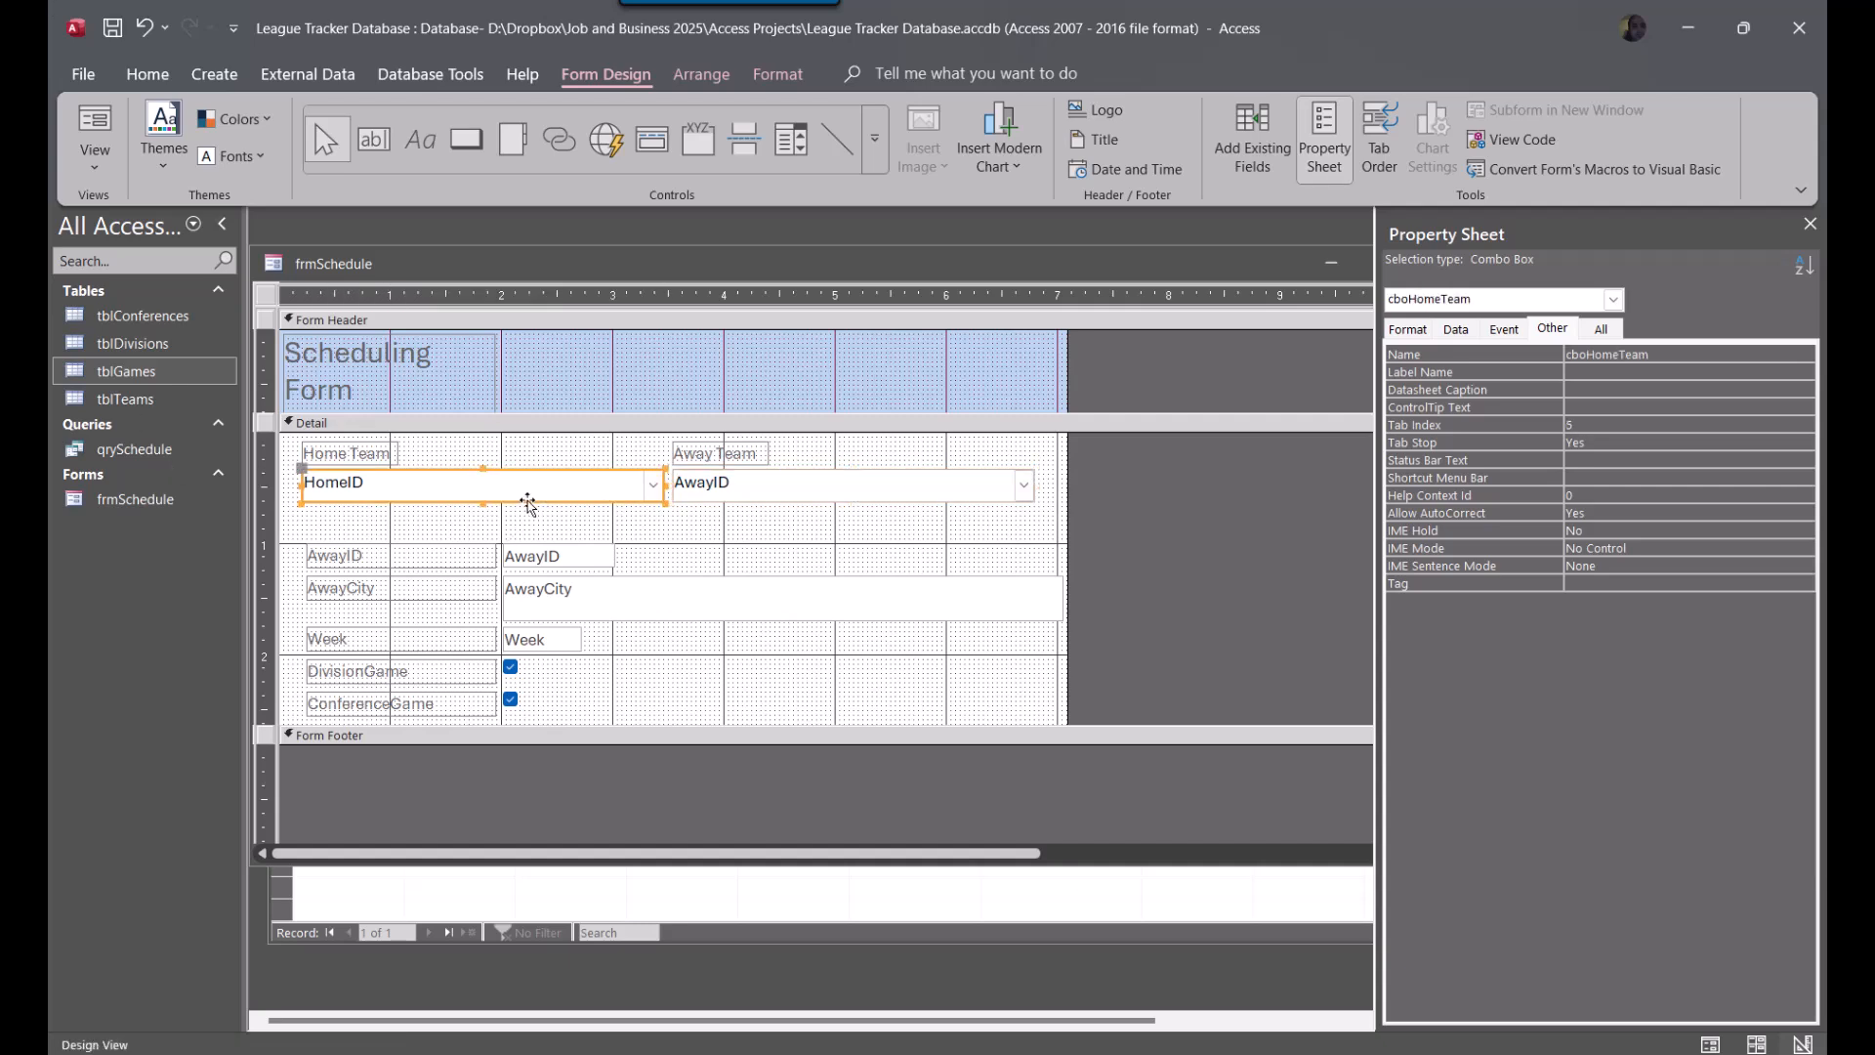
click(865, 488)
click(1703, 356)
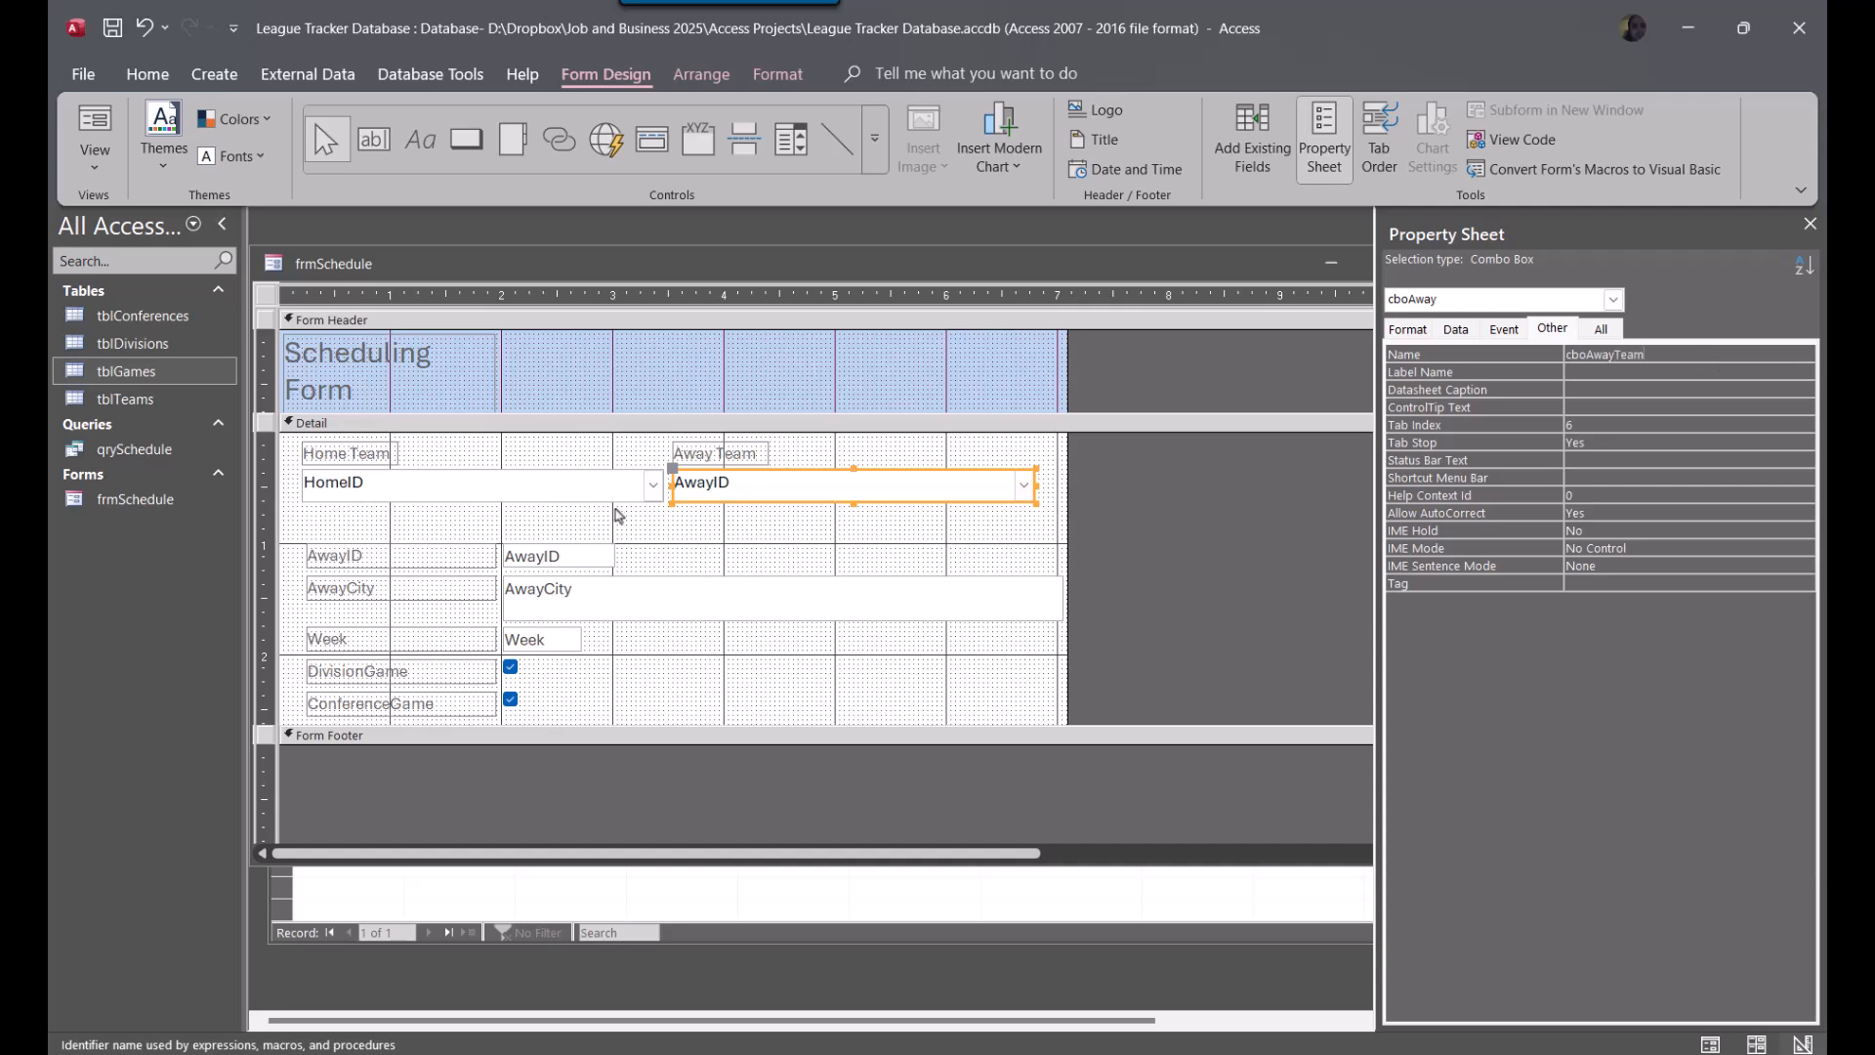
Delete the old AwayID and AwayCity text boxes together with their labels from the Detail section
click(701, 537)
drag(307, 528, 817, 621)
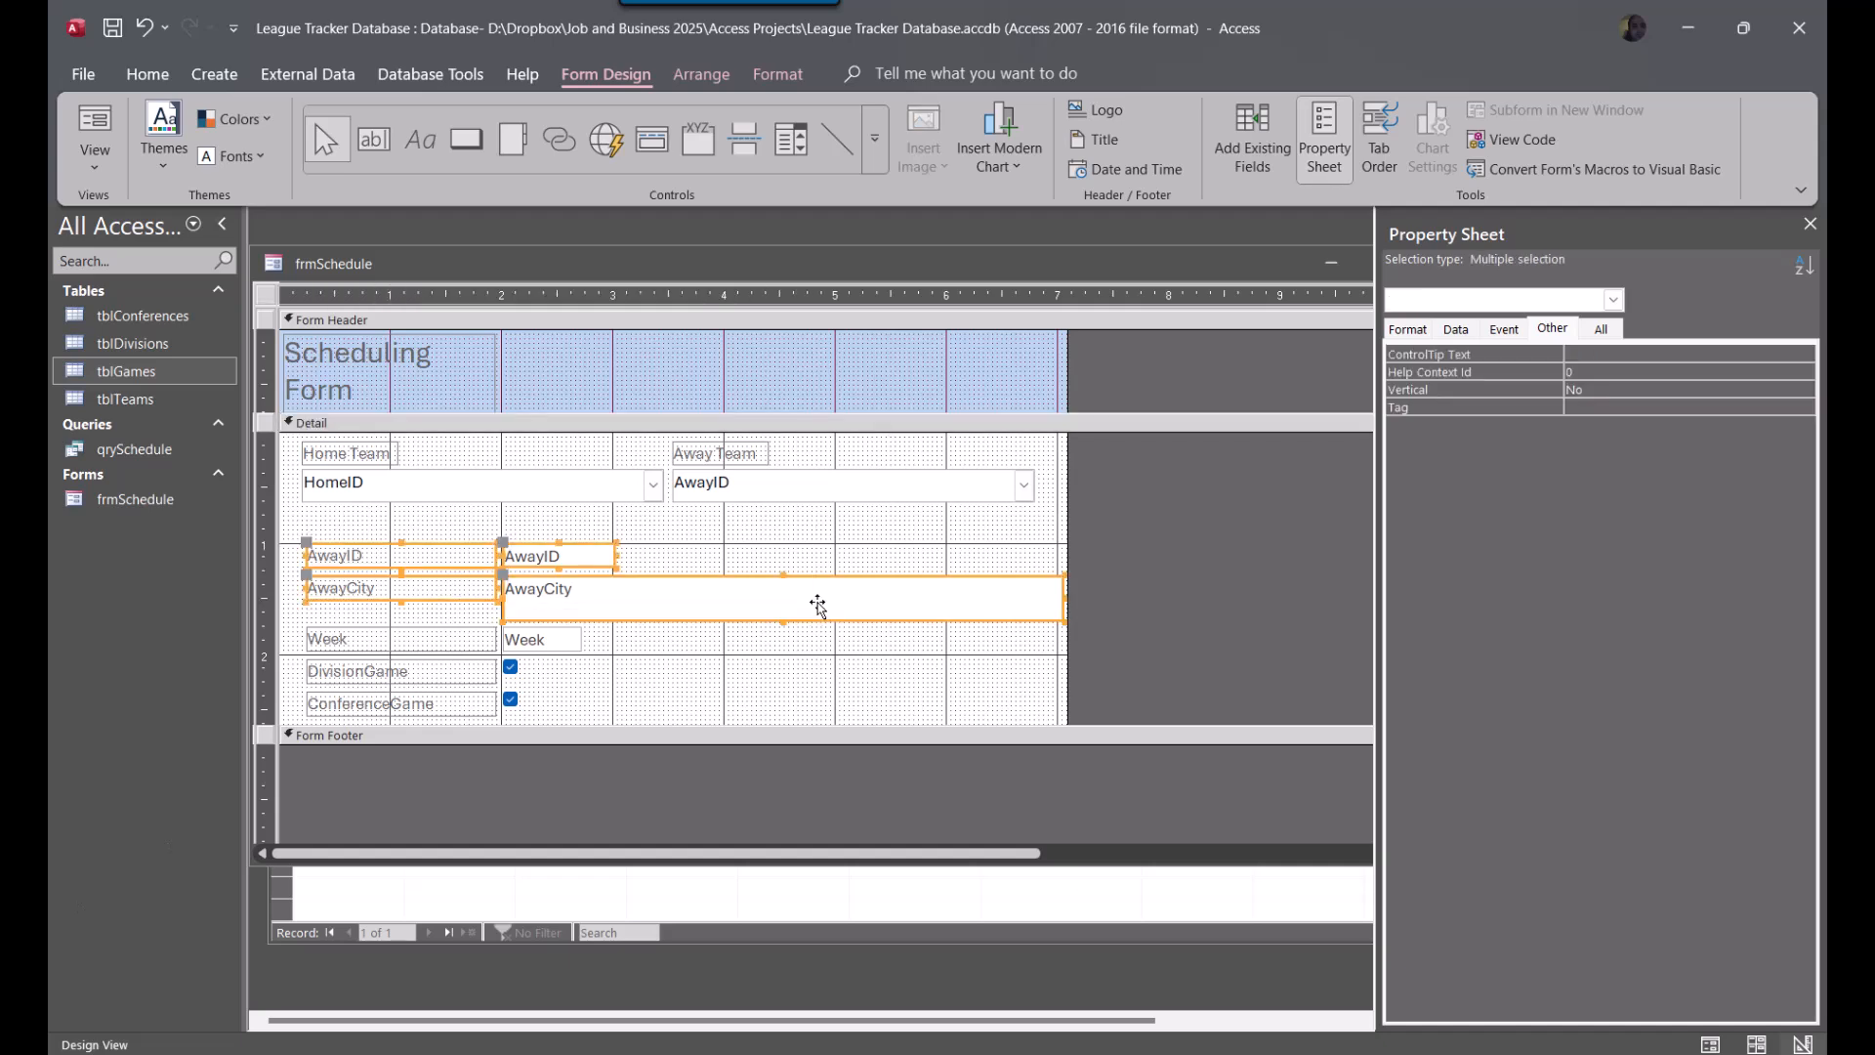
key(Delete)
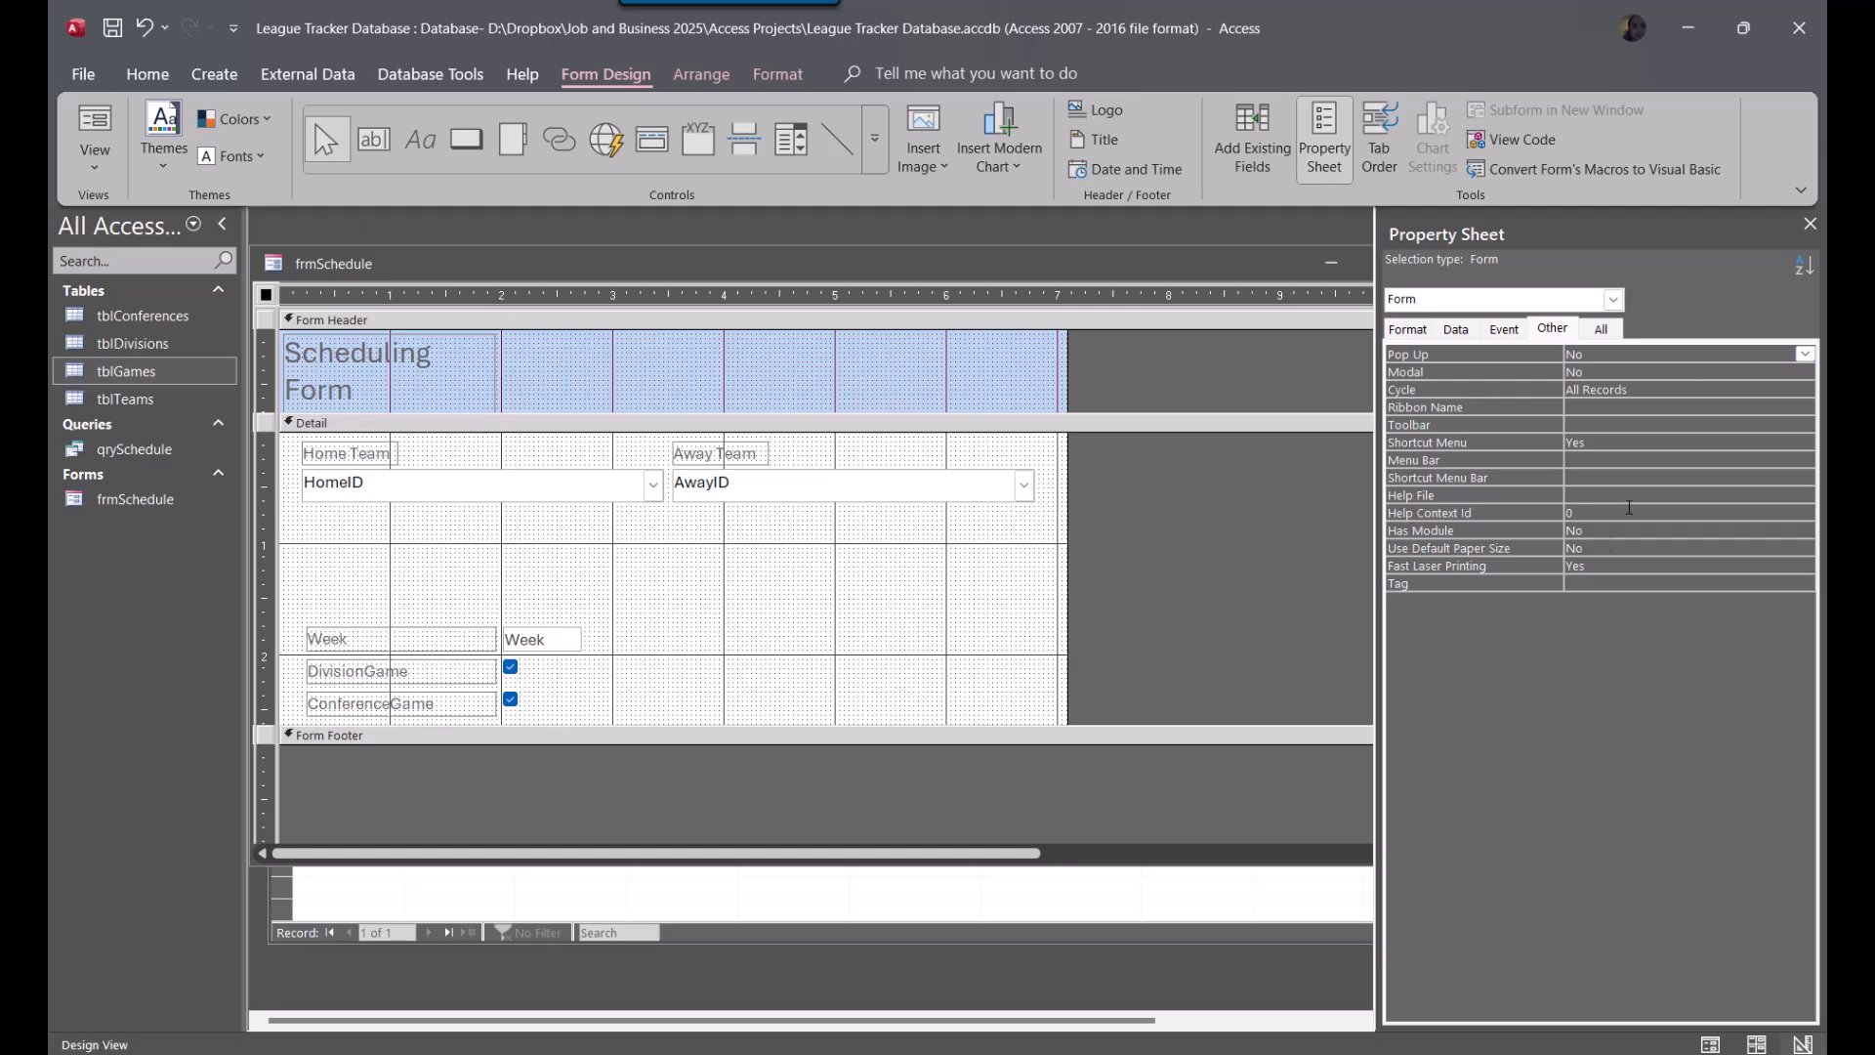
Set the form's Caption property to Schedule
click(1408, 330)
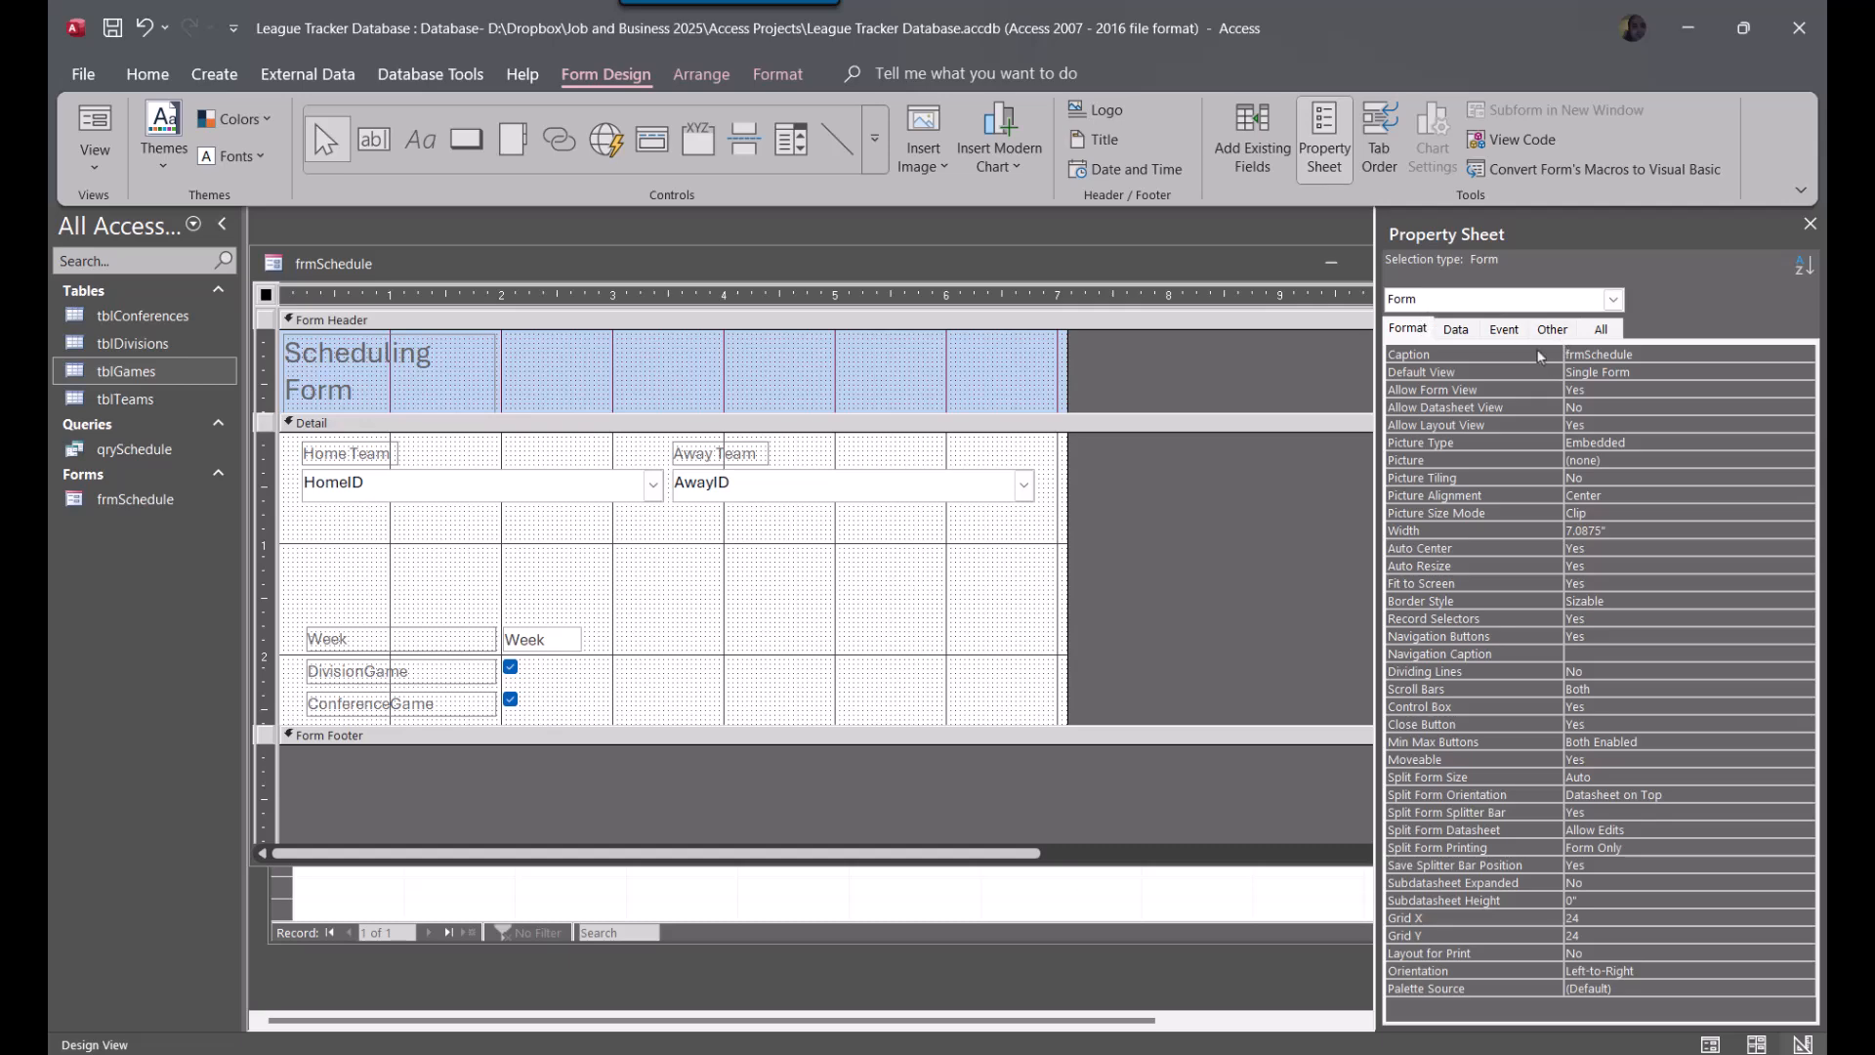
click(1555, 331)
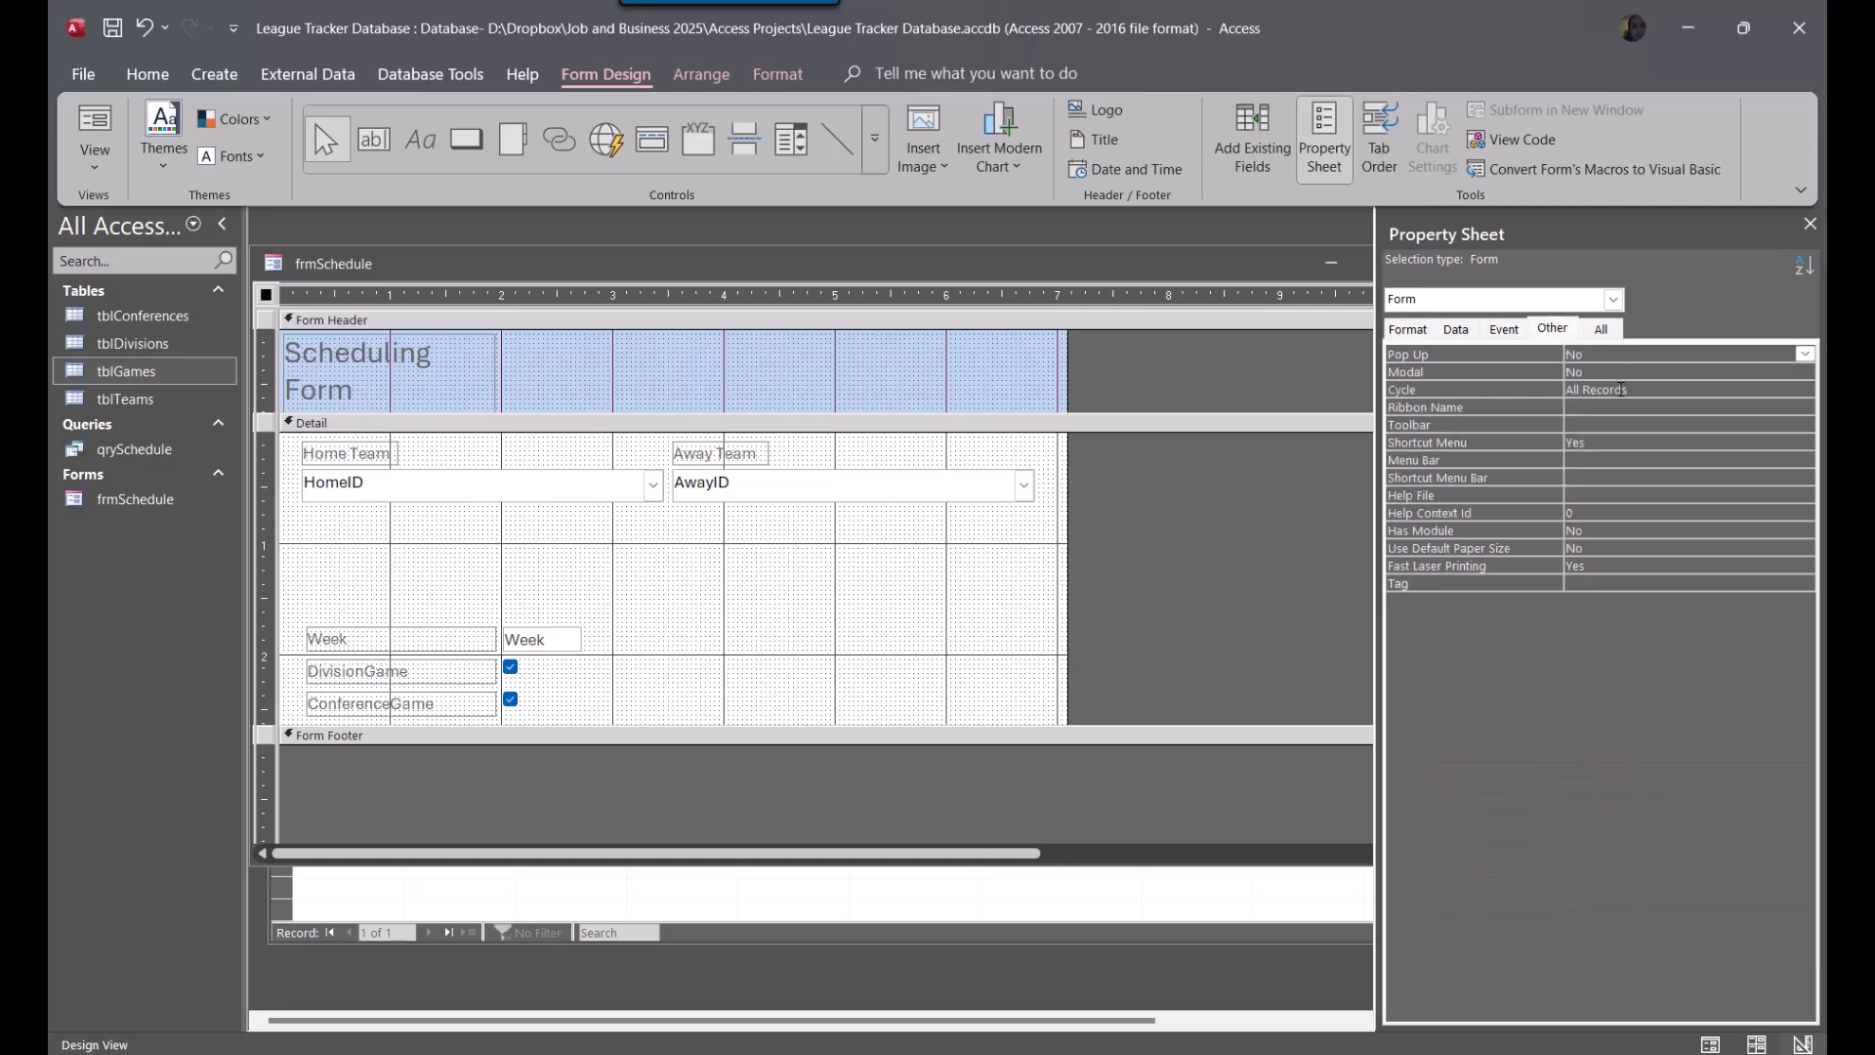
click(1406, 332)
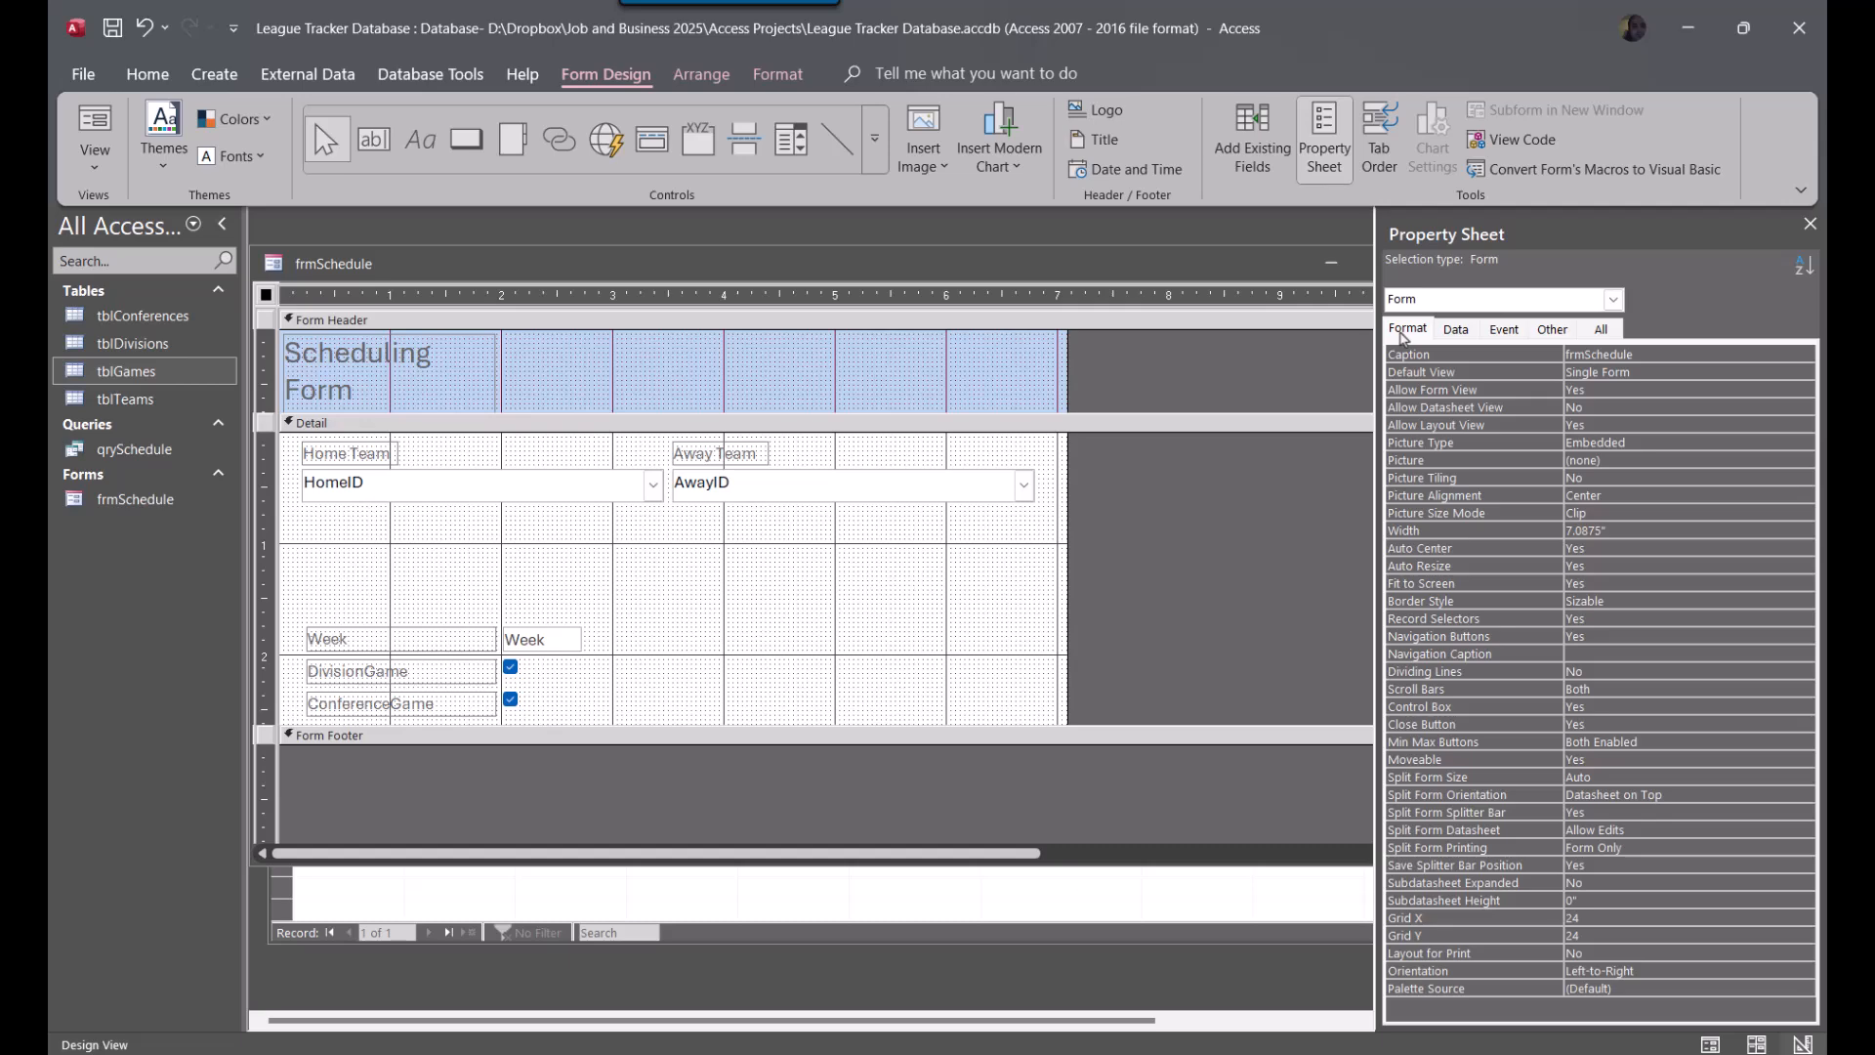
double_click(1634, 357)
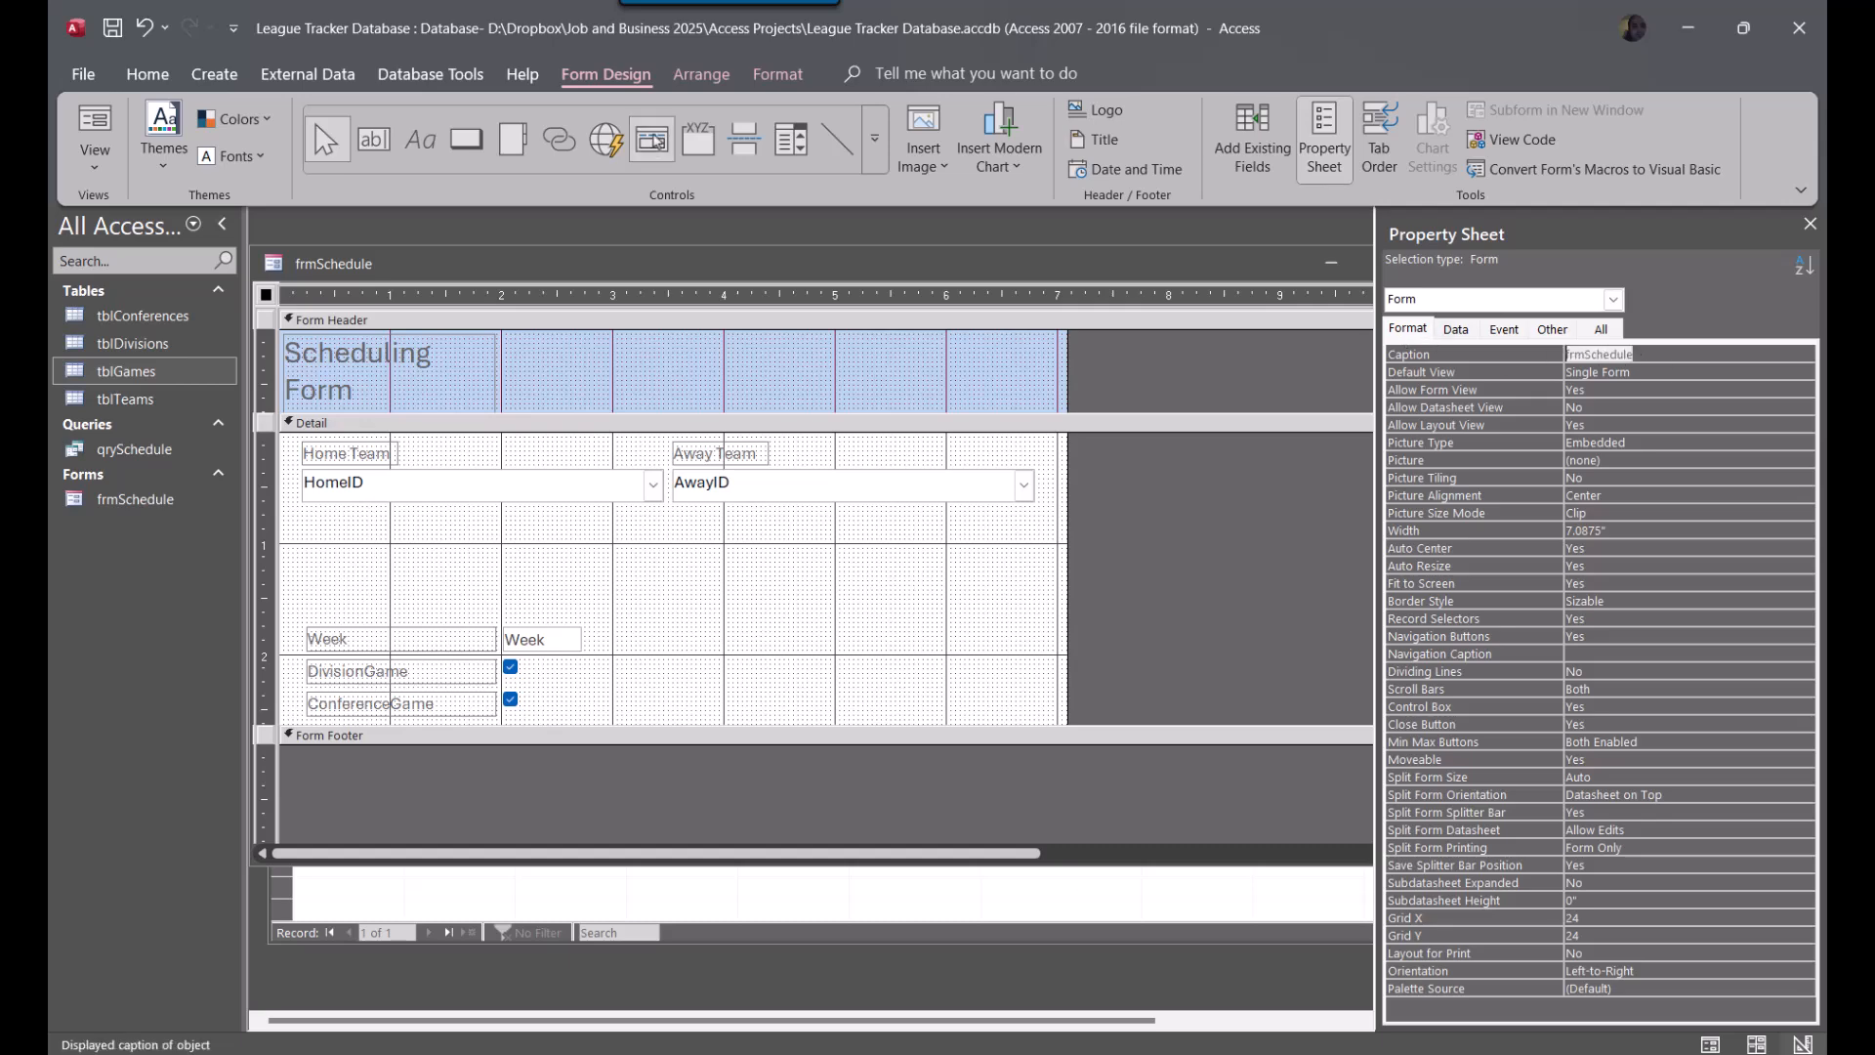
text(Sc)
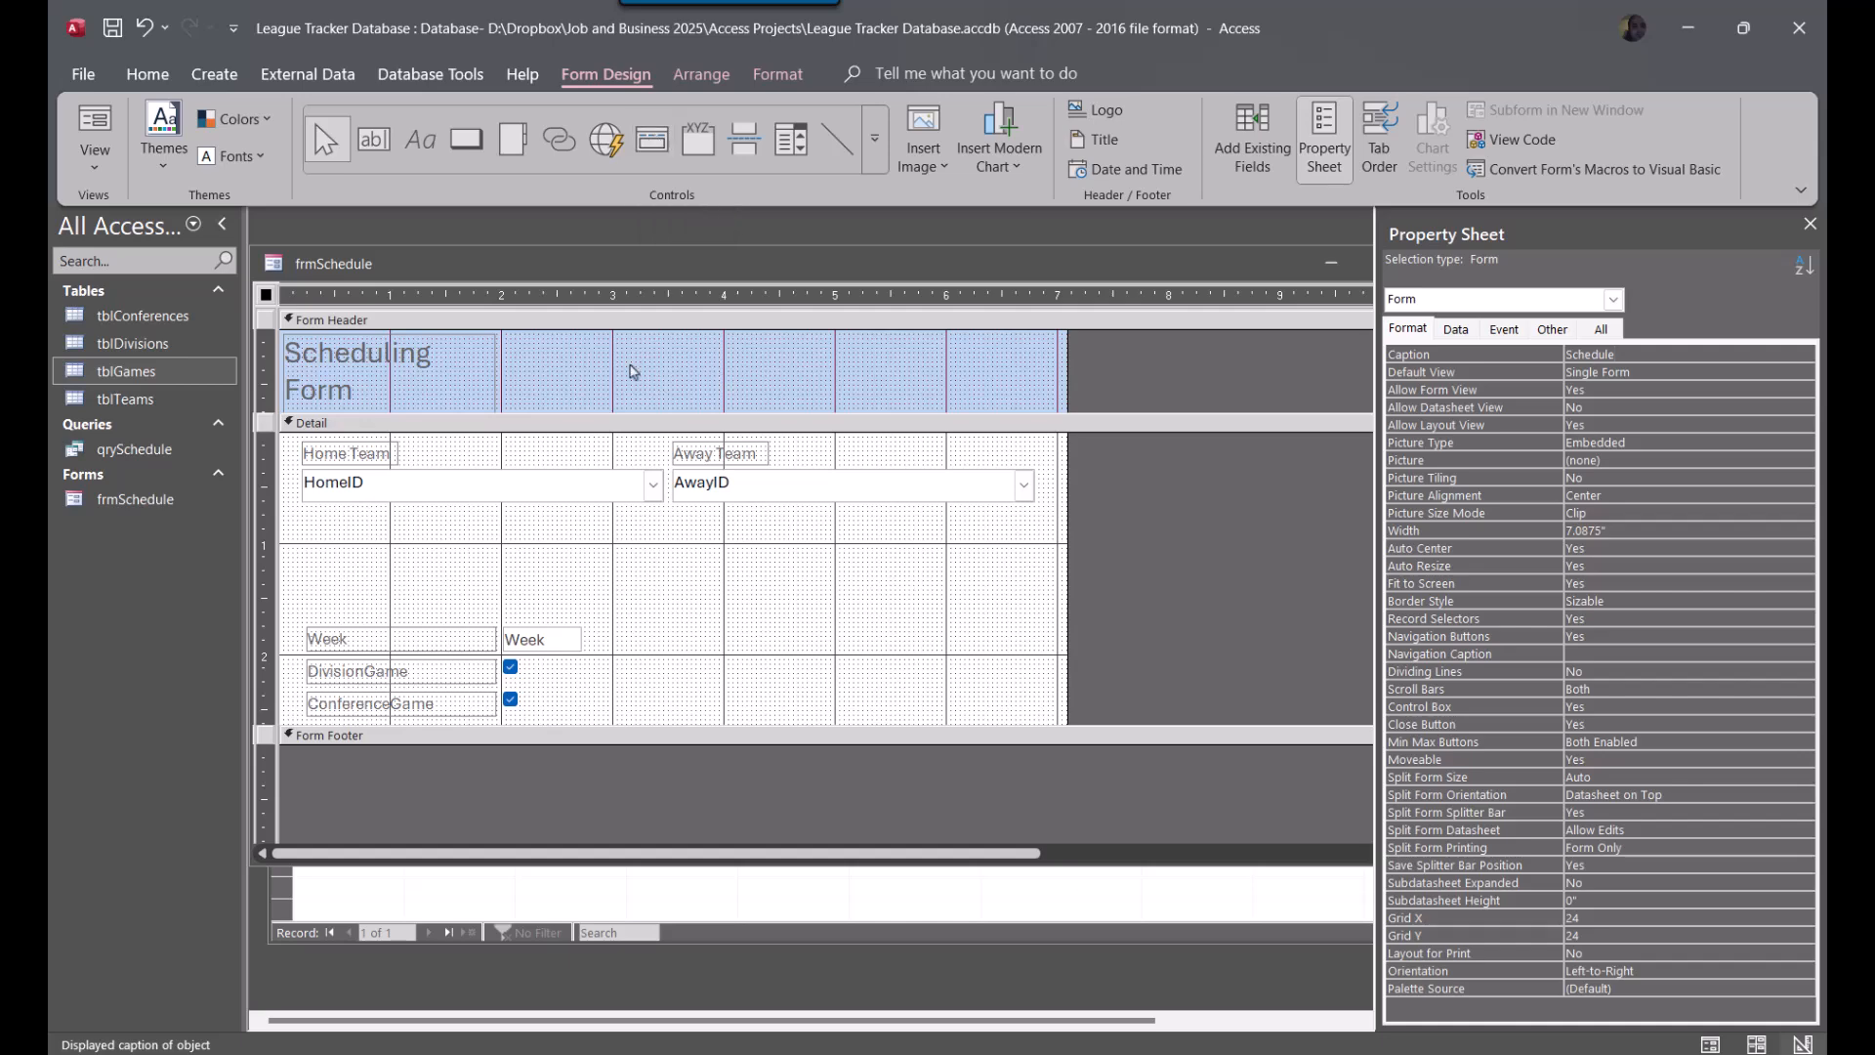
Arrange the Week, DivisionGame and ConferenceGame controls in one row beneath the combo boxes and shorten the Detail section to about 1.25"
click(696, 439)
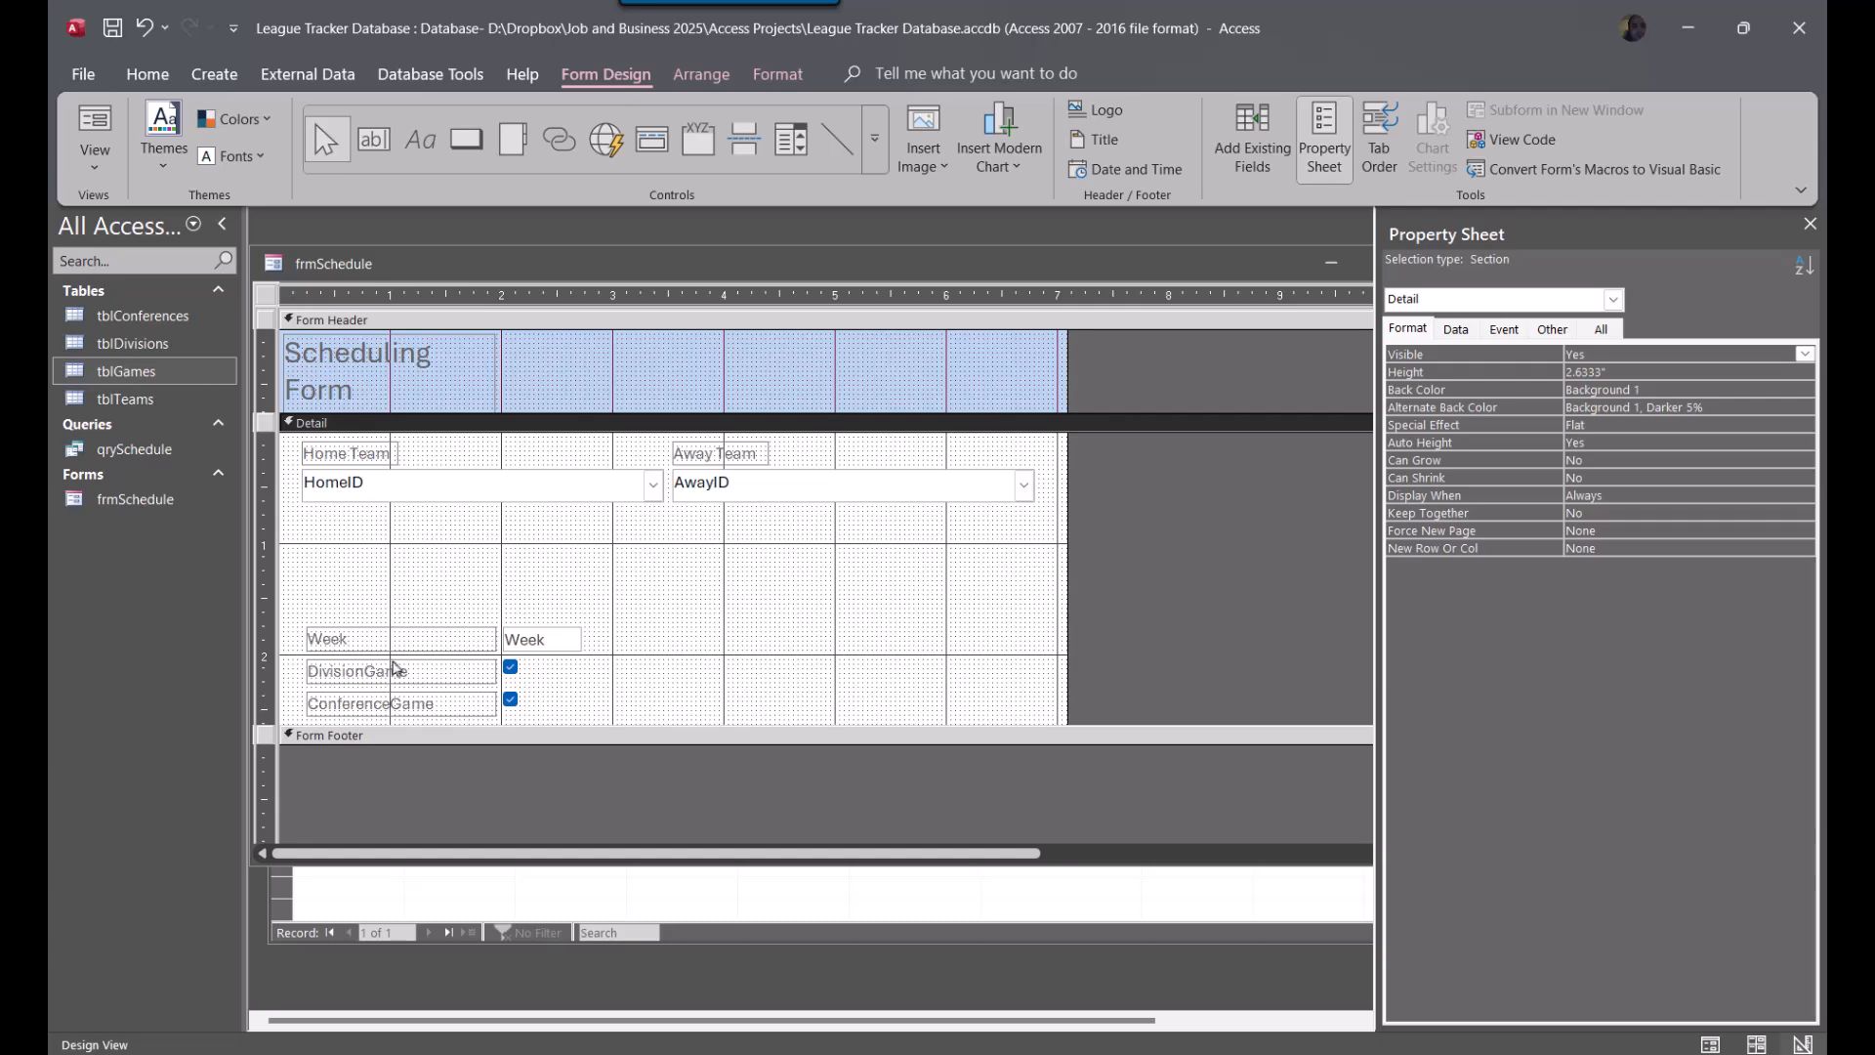
drag(376, 641, 372, 522)
click(591, 645)
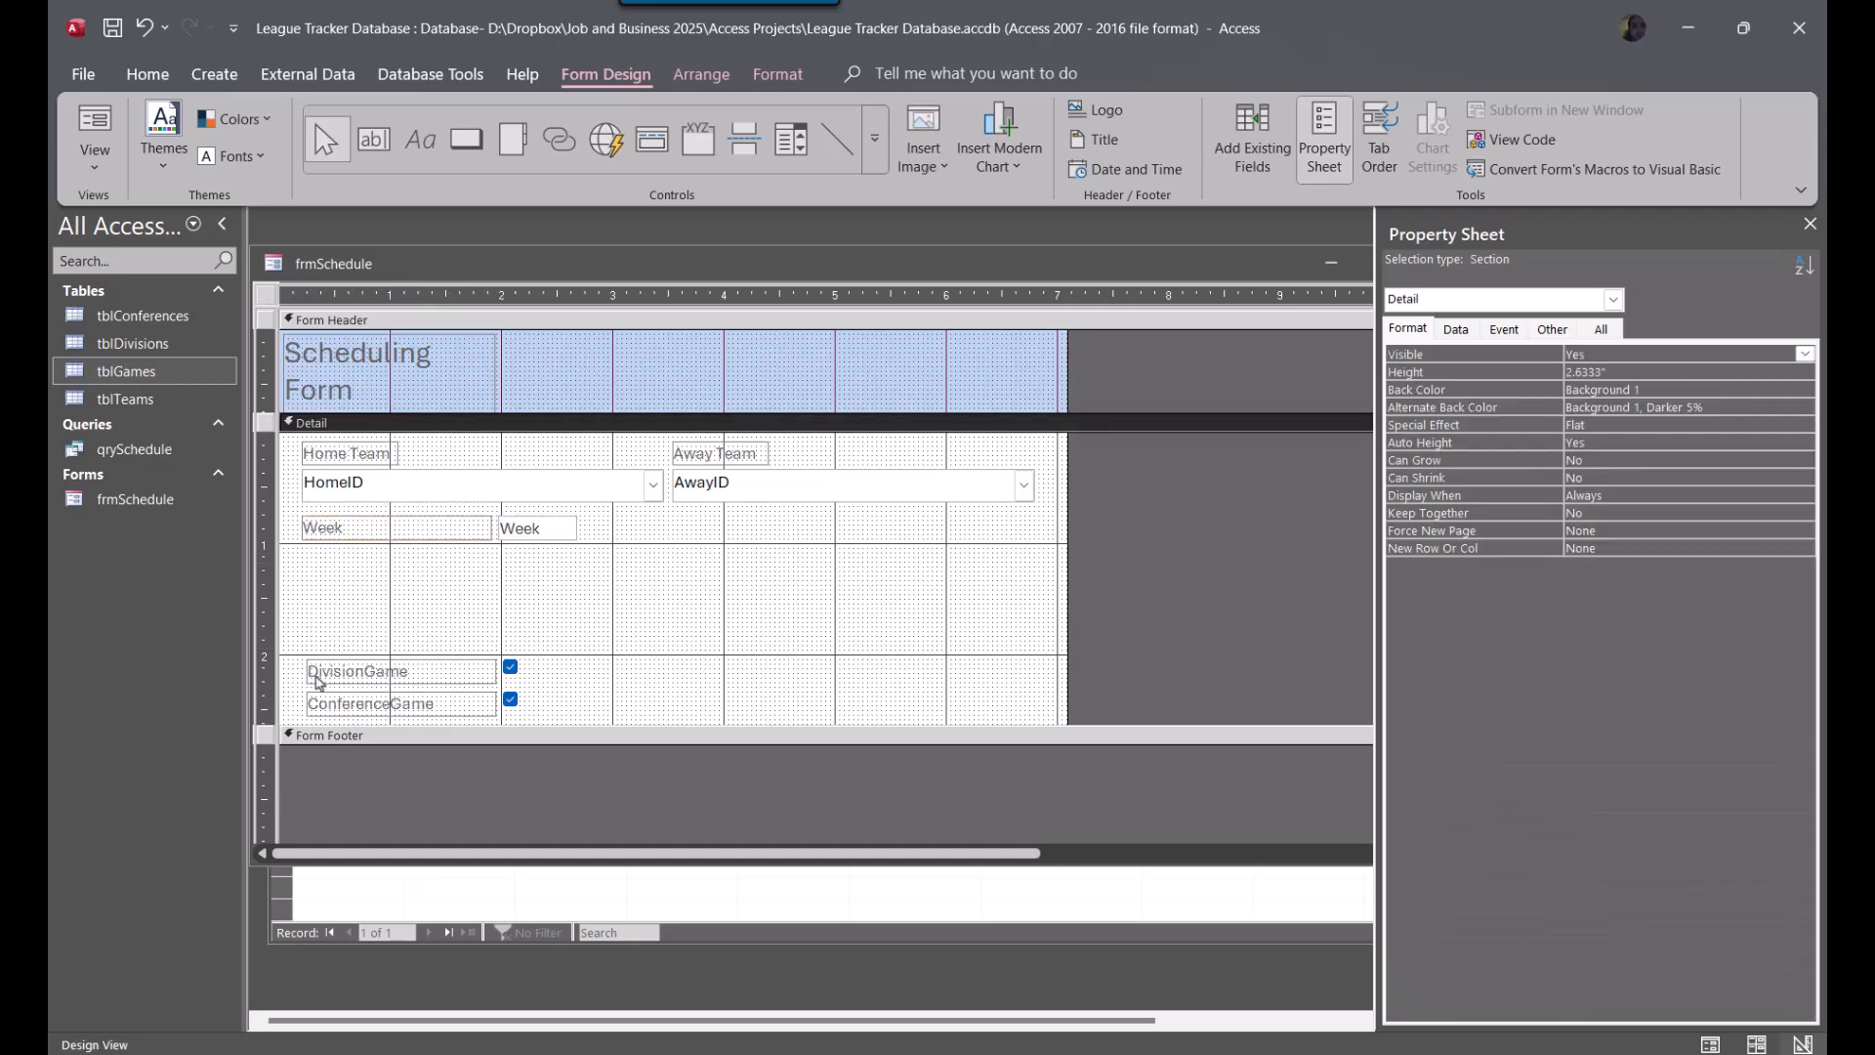
drag(350, 686, 623, 541)
drag(398, 711, 906, 542)
click(884, 605)
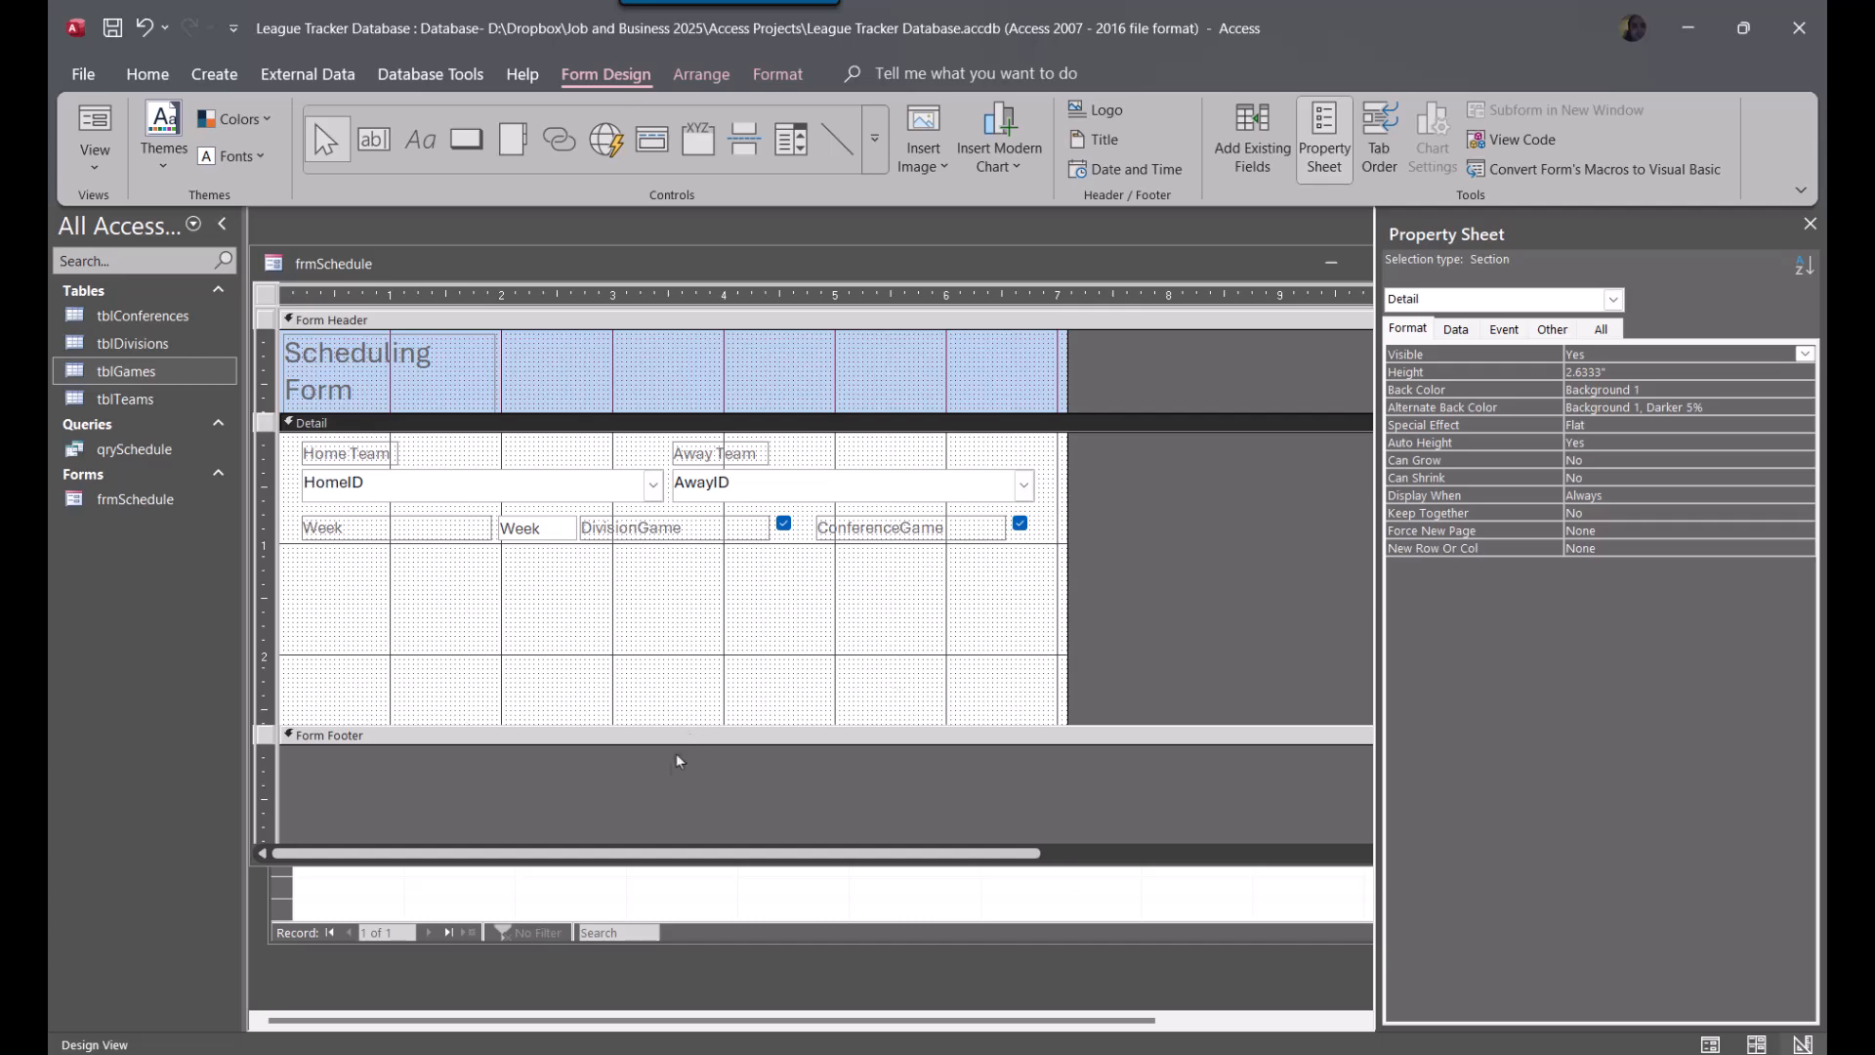
drag(677, 727, 696, 571)
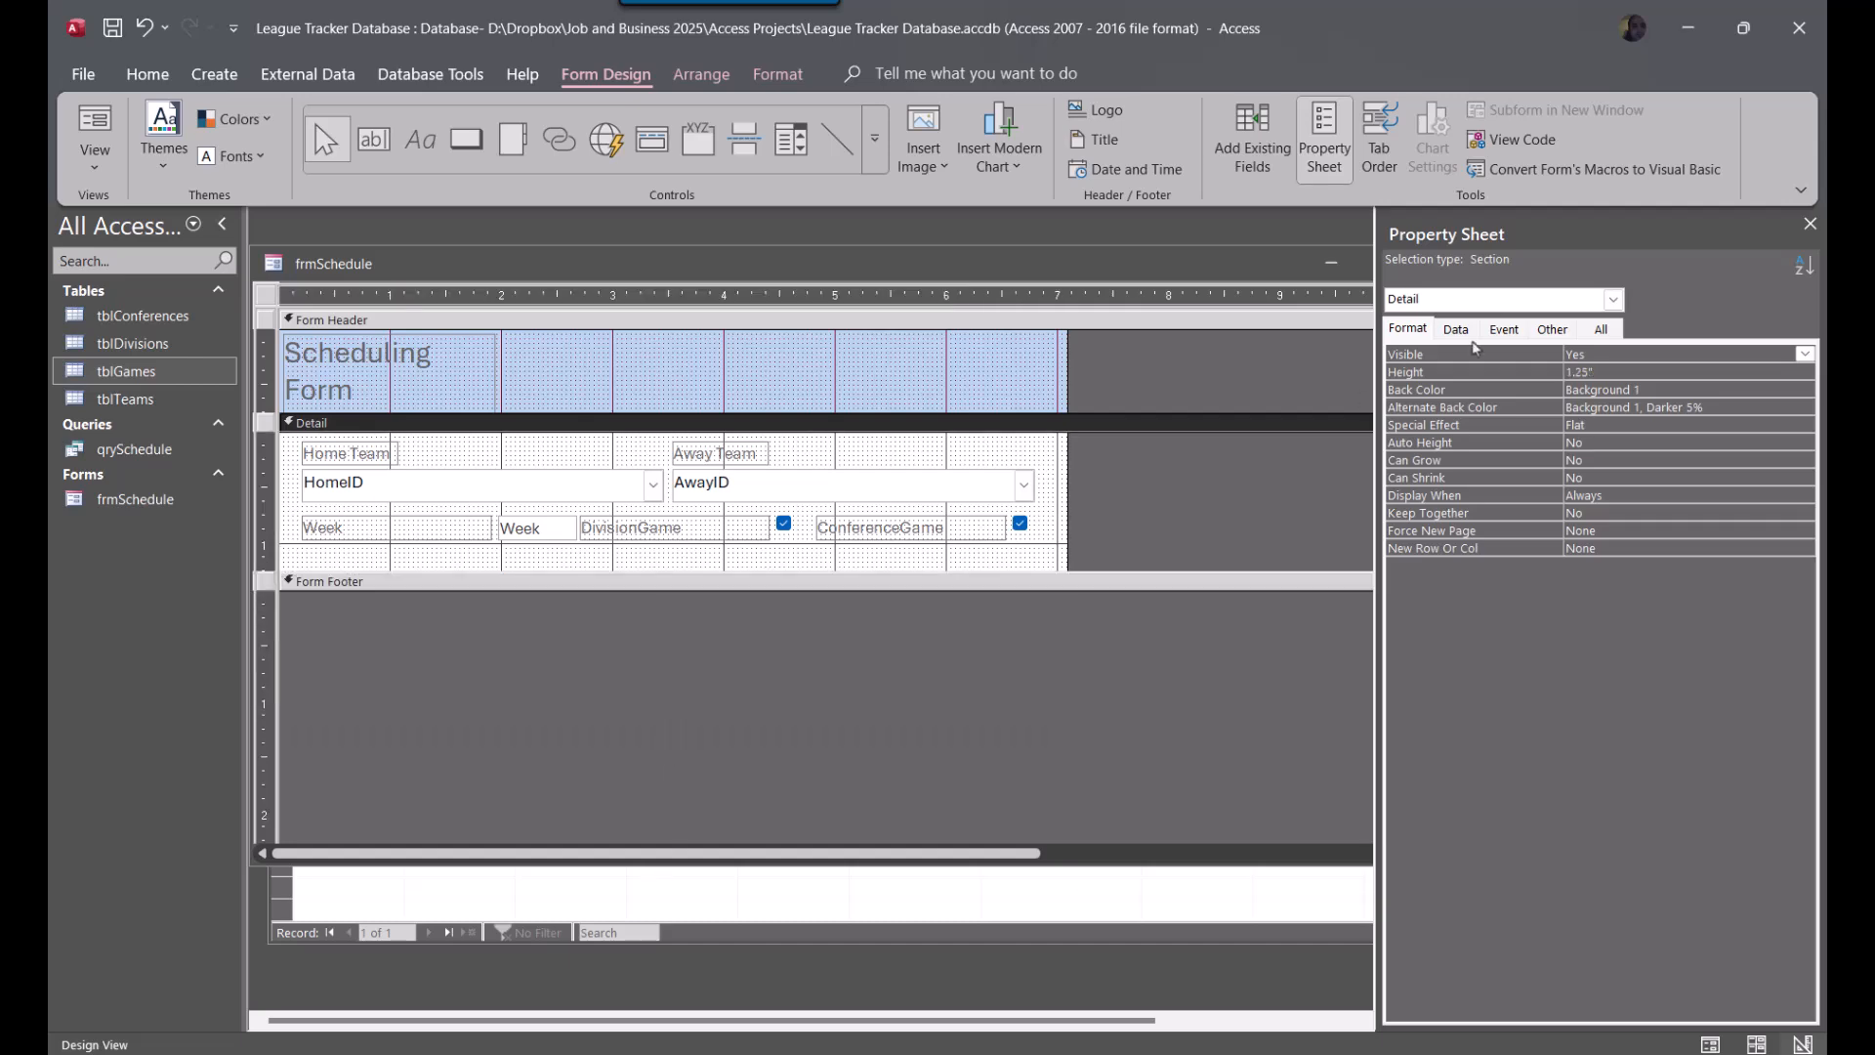
Restore the frmSchedule window from its maximized size, shrink it closely around the form and move it fully into view
double_click(1252, 275)
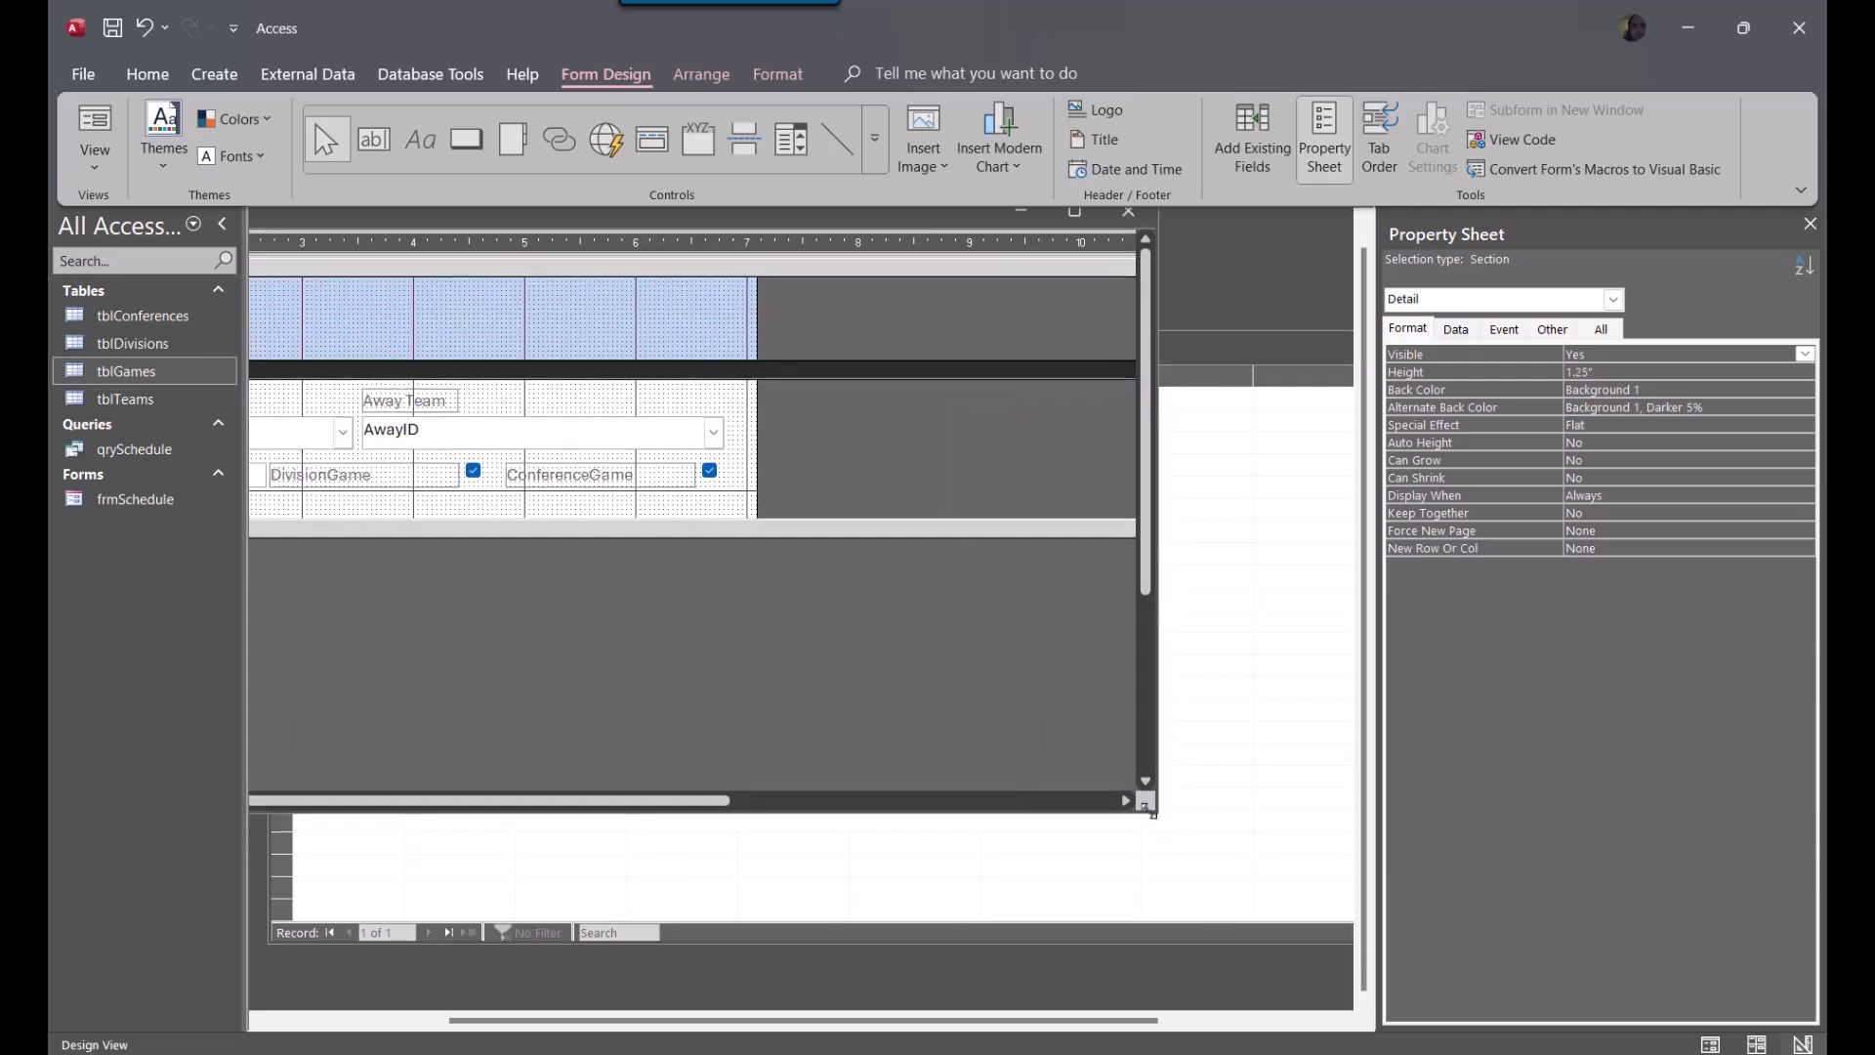
drag(1149, 805, 816, 562)
drag(628, 216, 1085, 309)
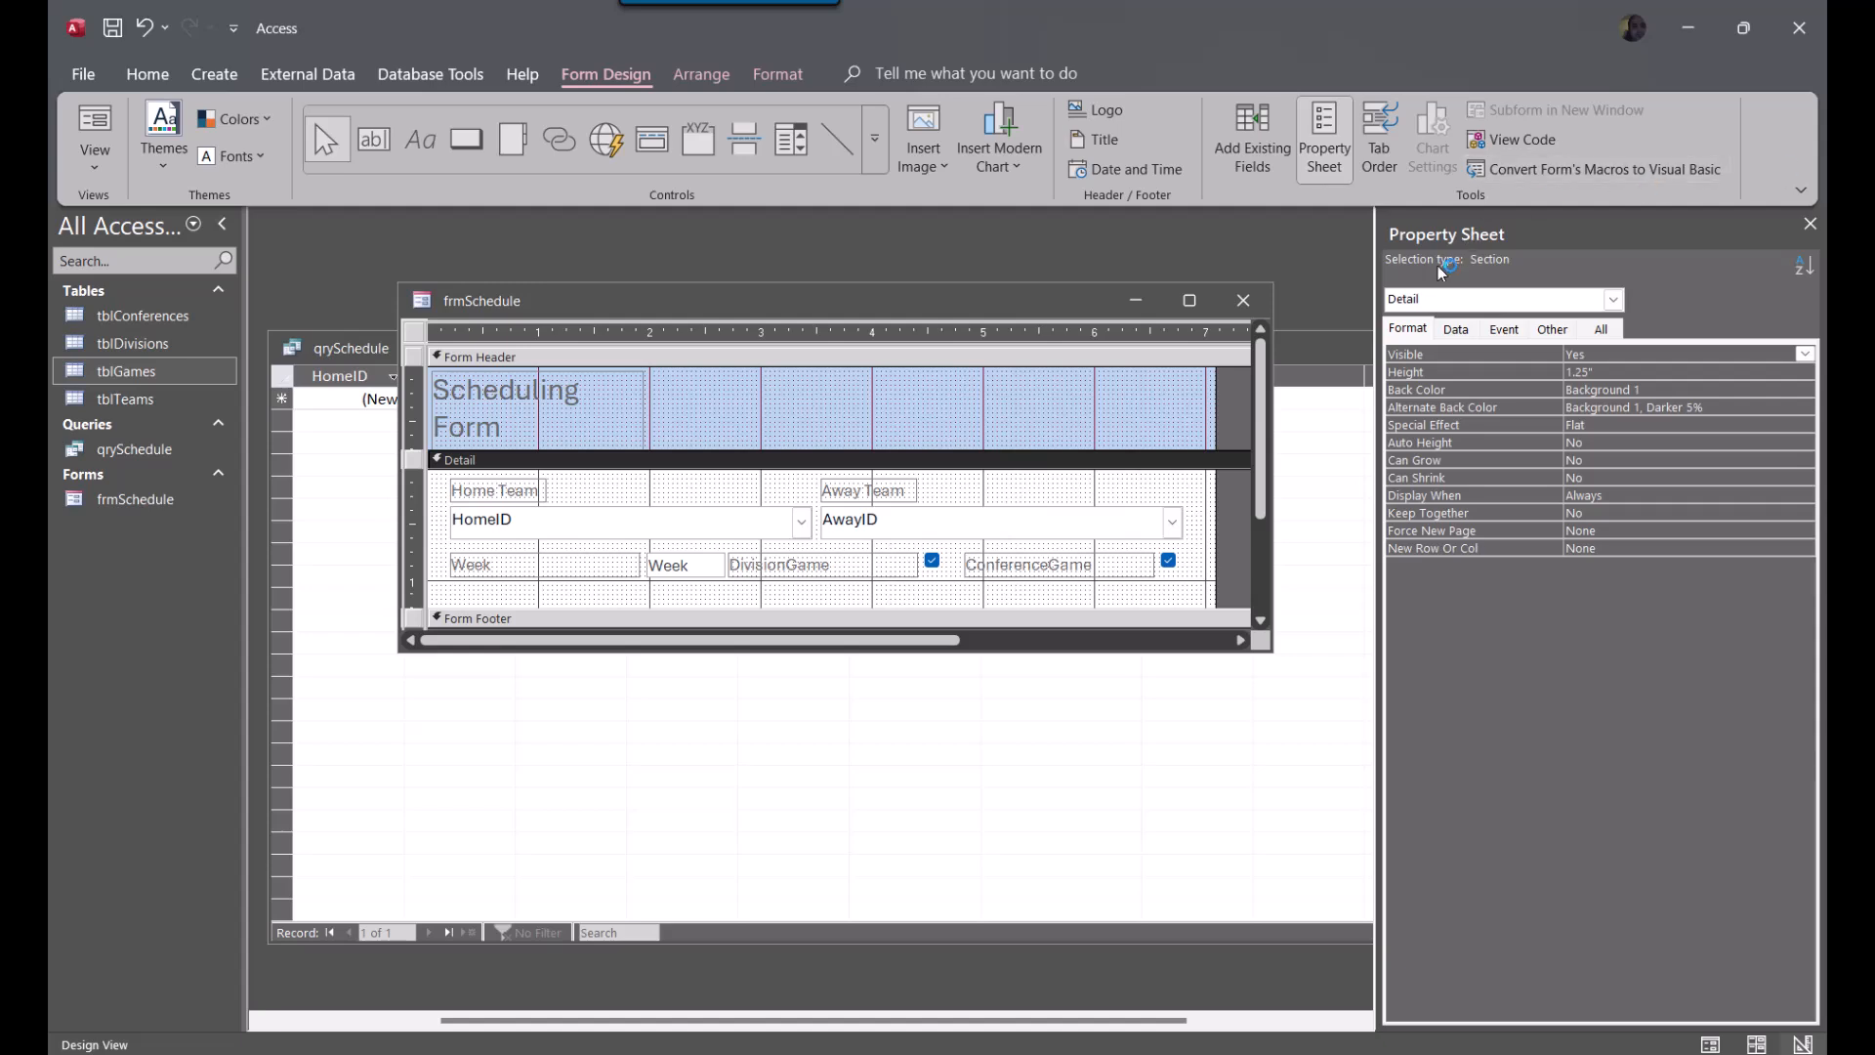
Set the form's Cycle property to Current Record and check that its Default View is Single Form
click(414, 331)
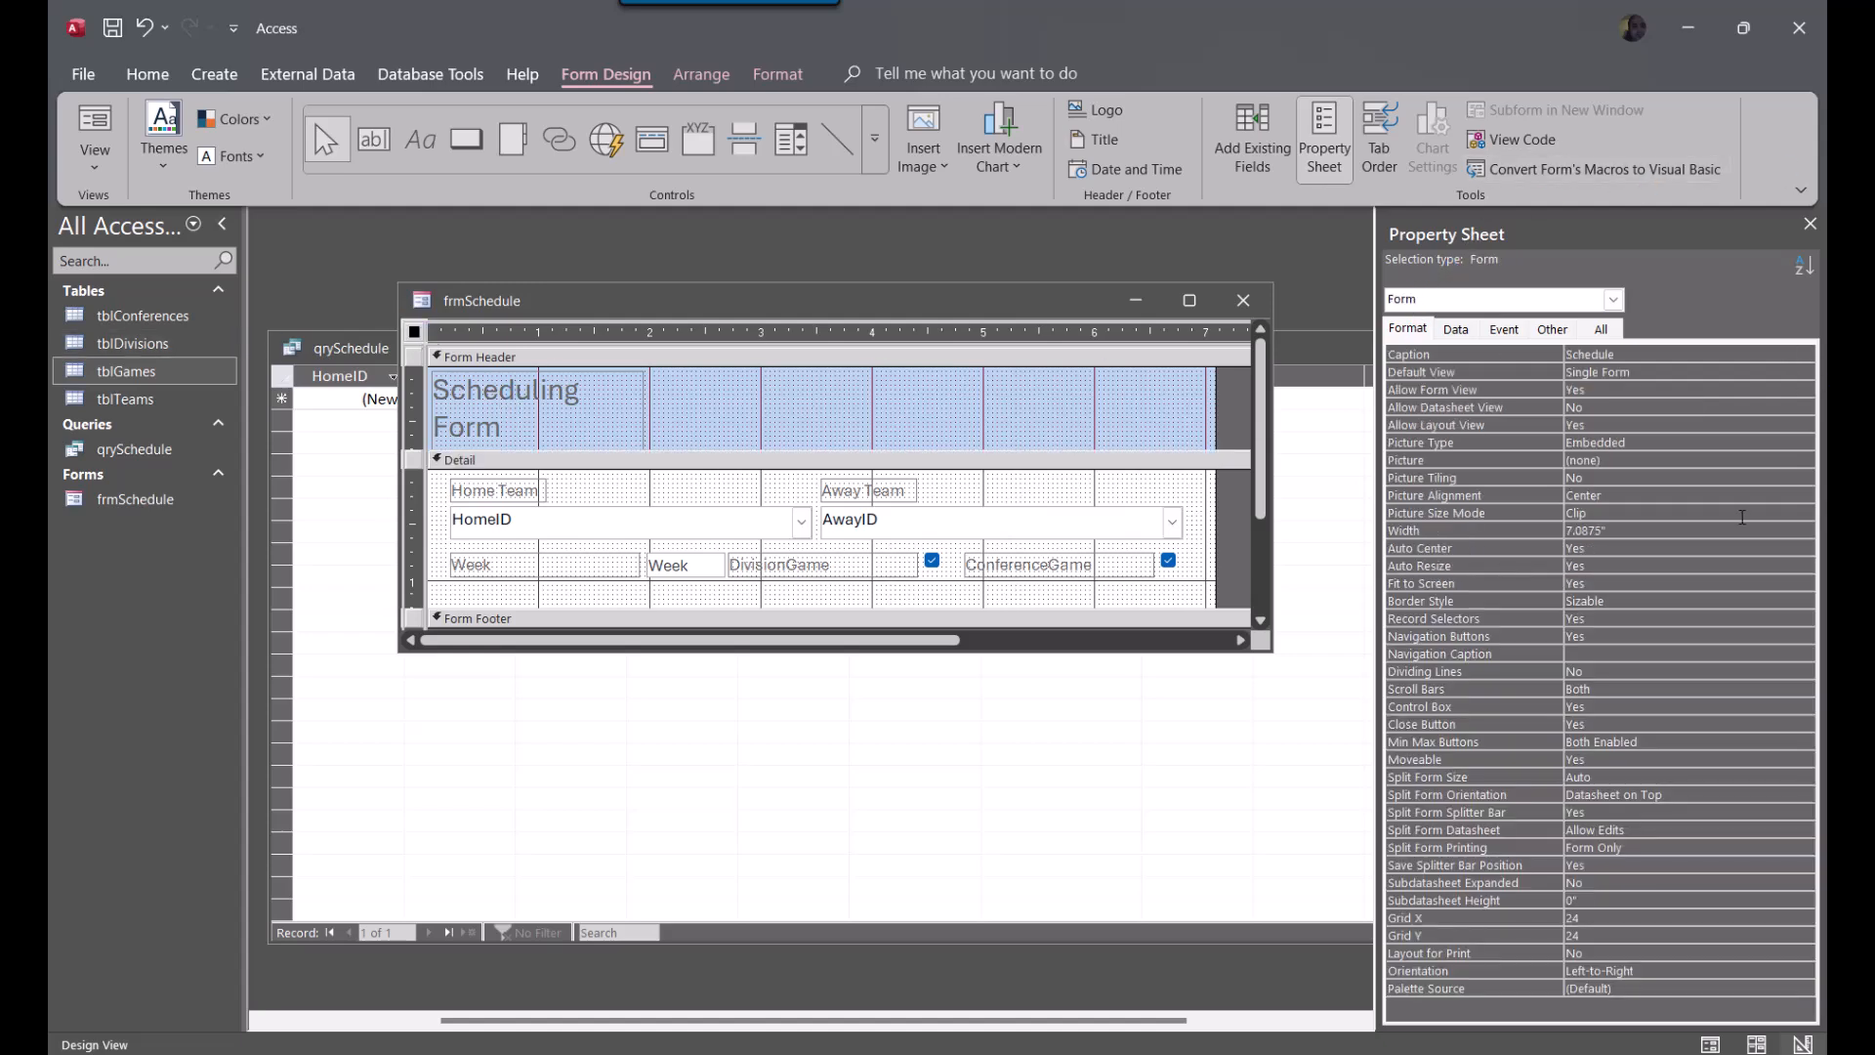
click(1457, 329)
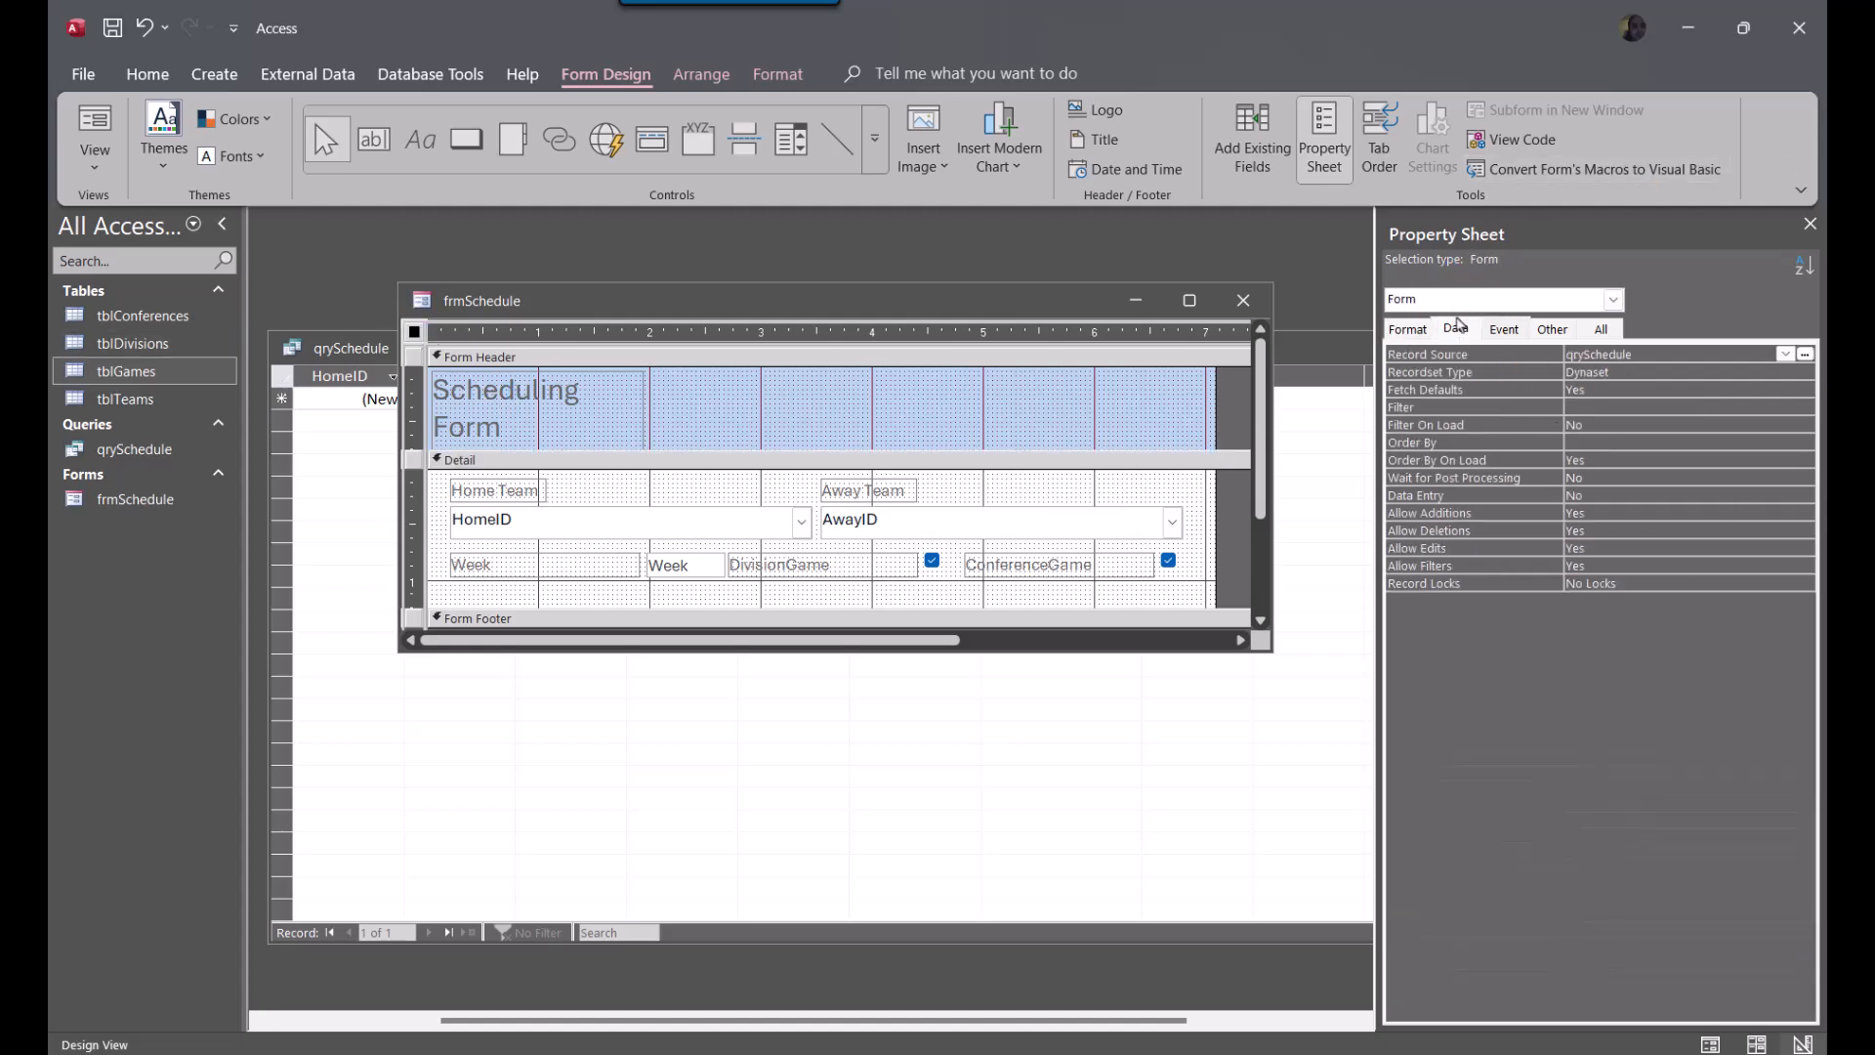
click(1425, 332)
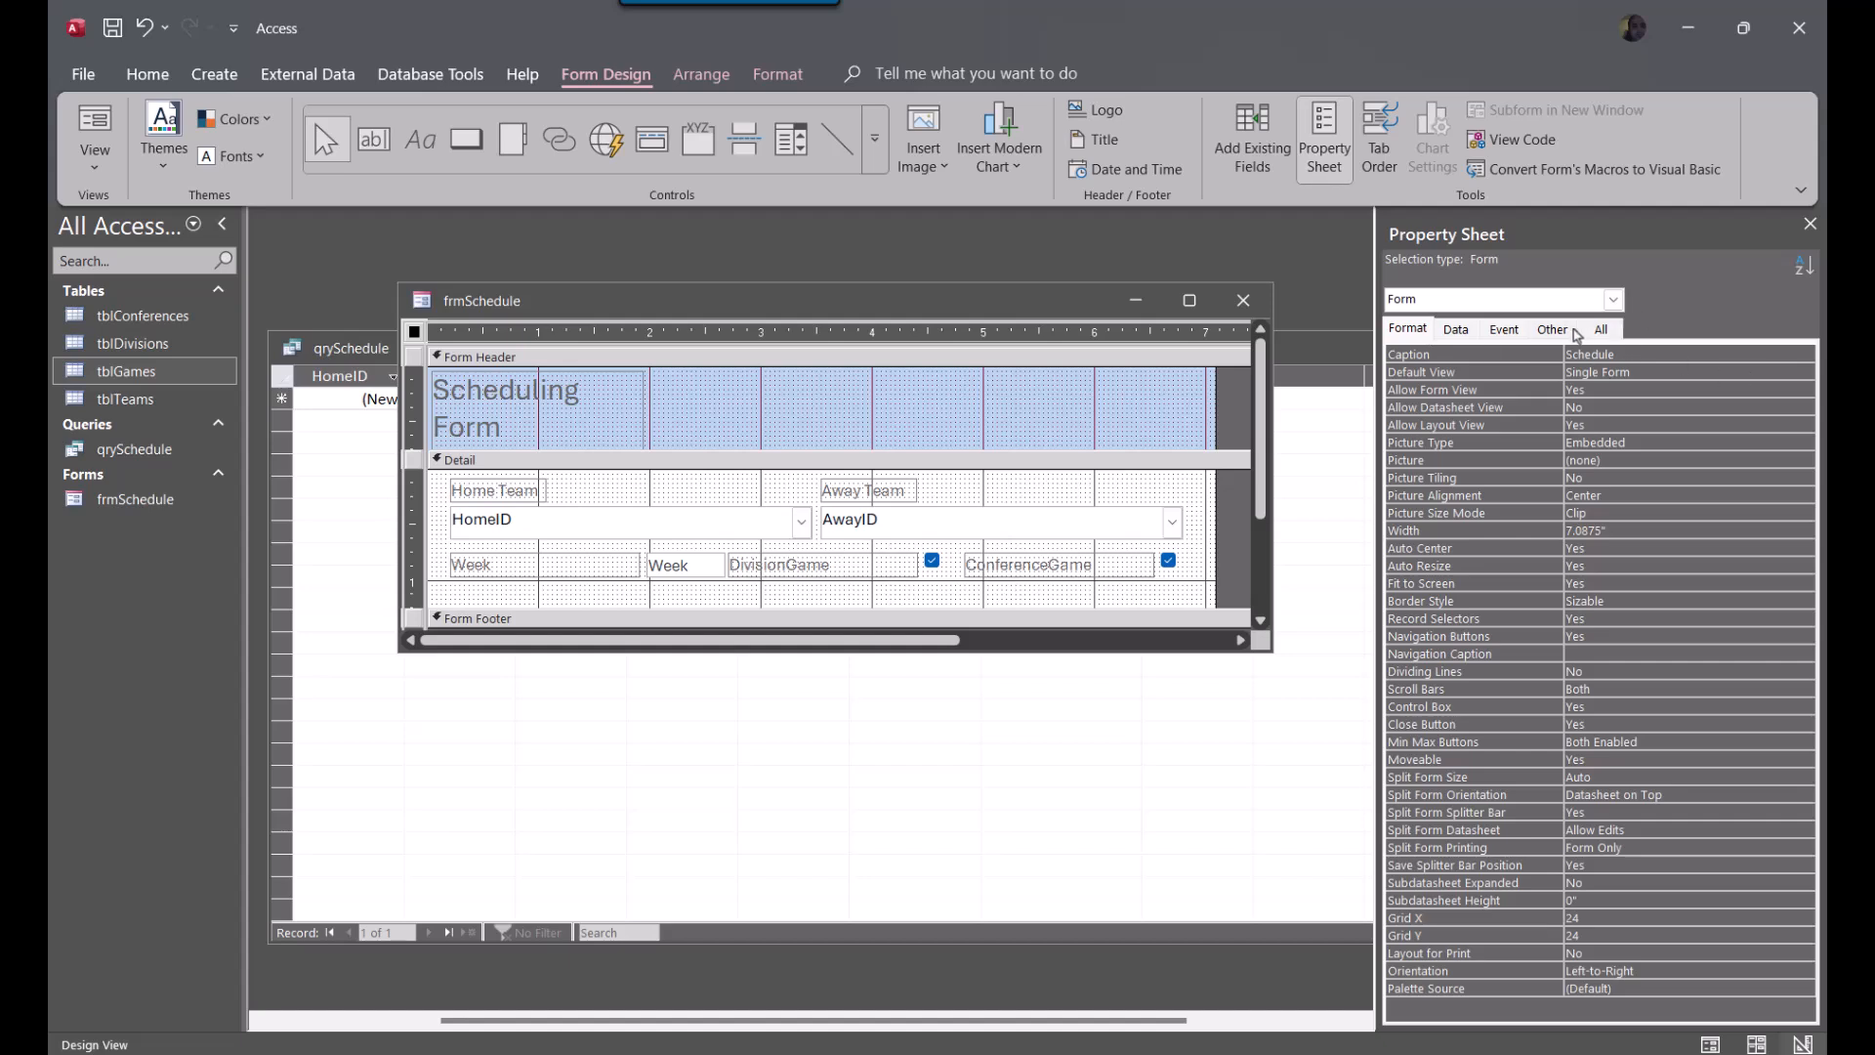
click(1553, 329)
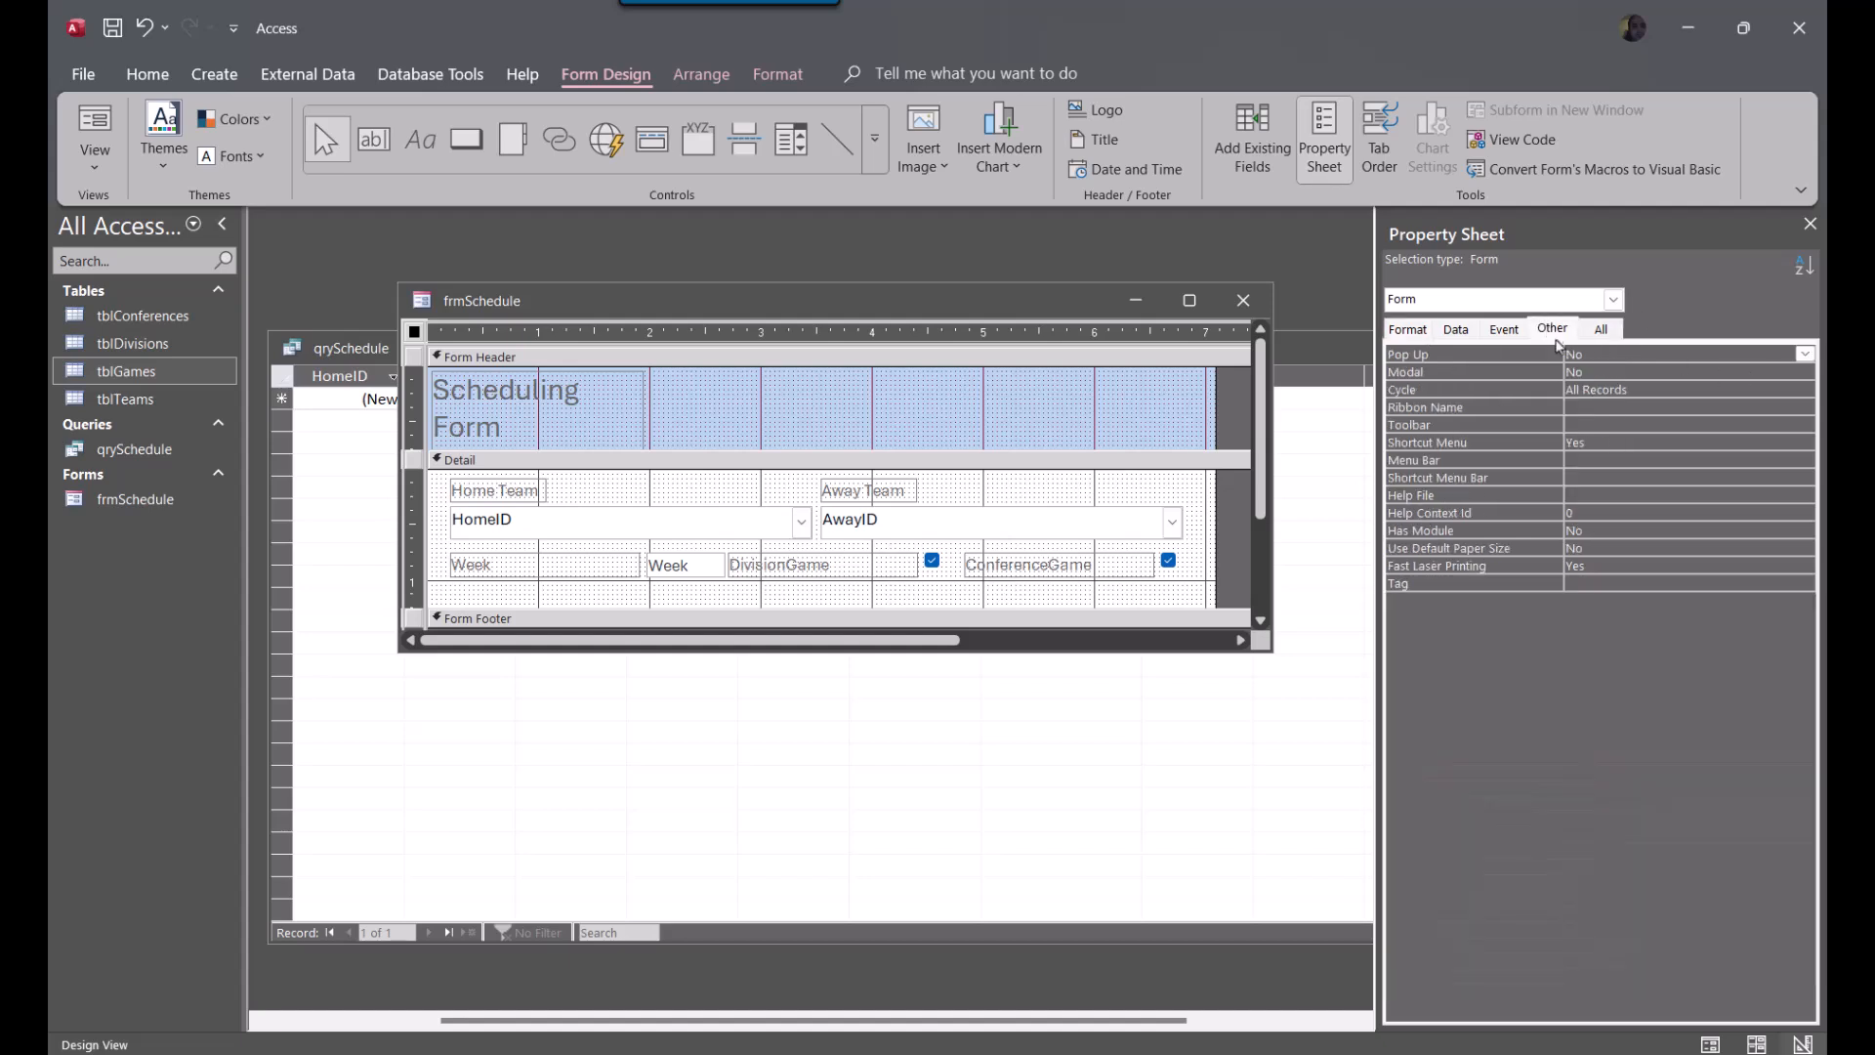
double_click(1644, 390)
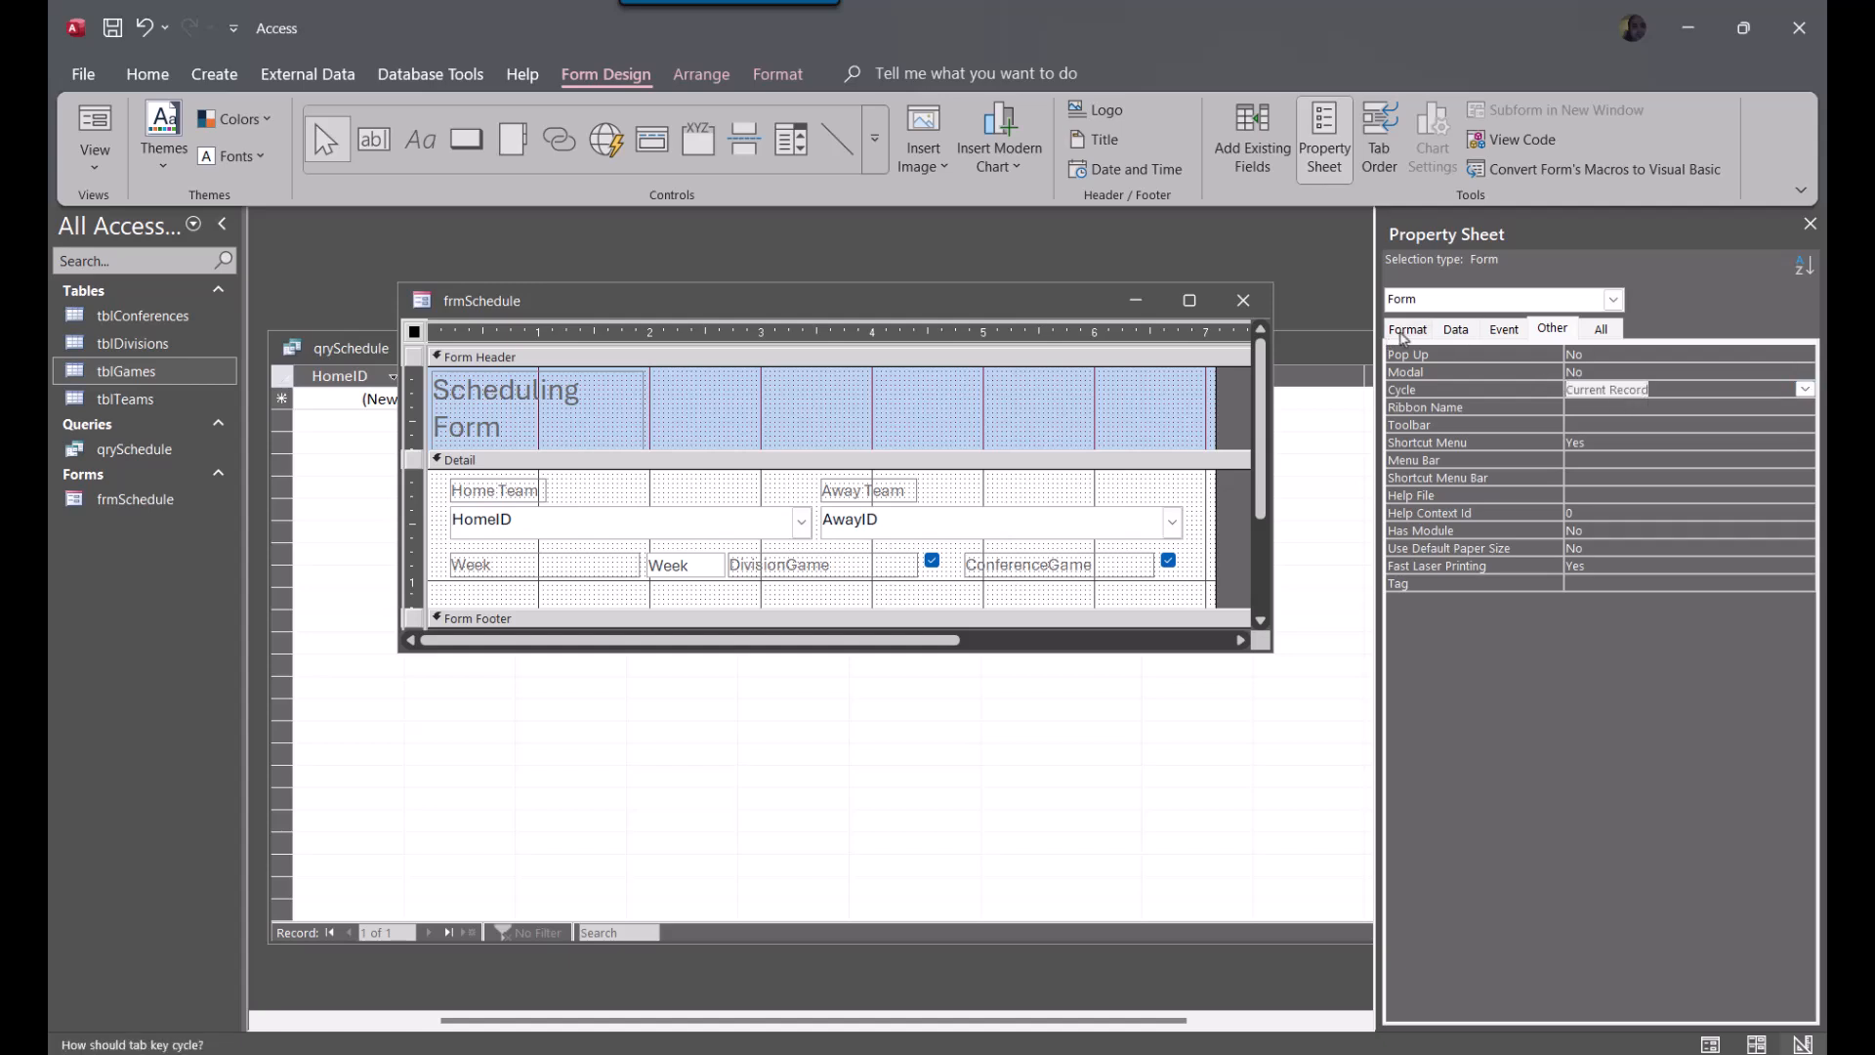
click(1408, 329)
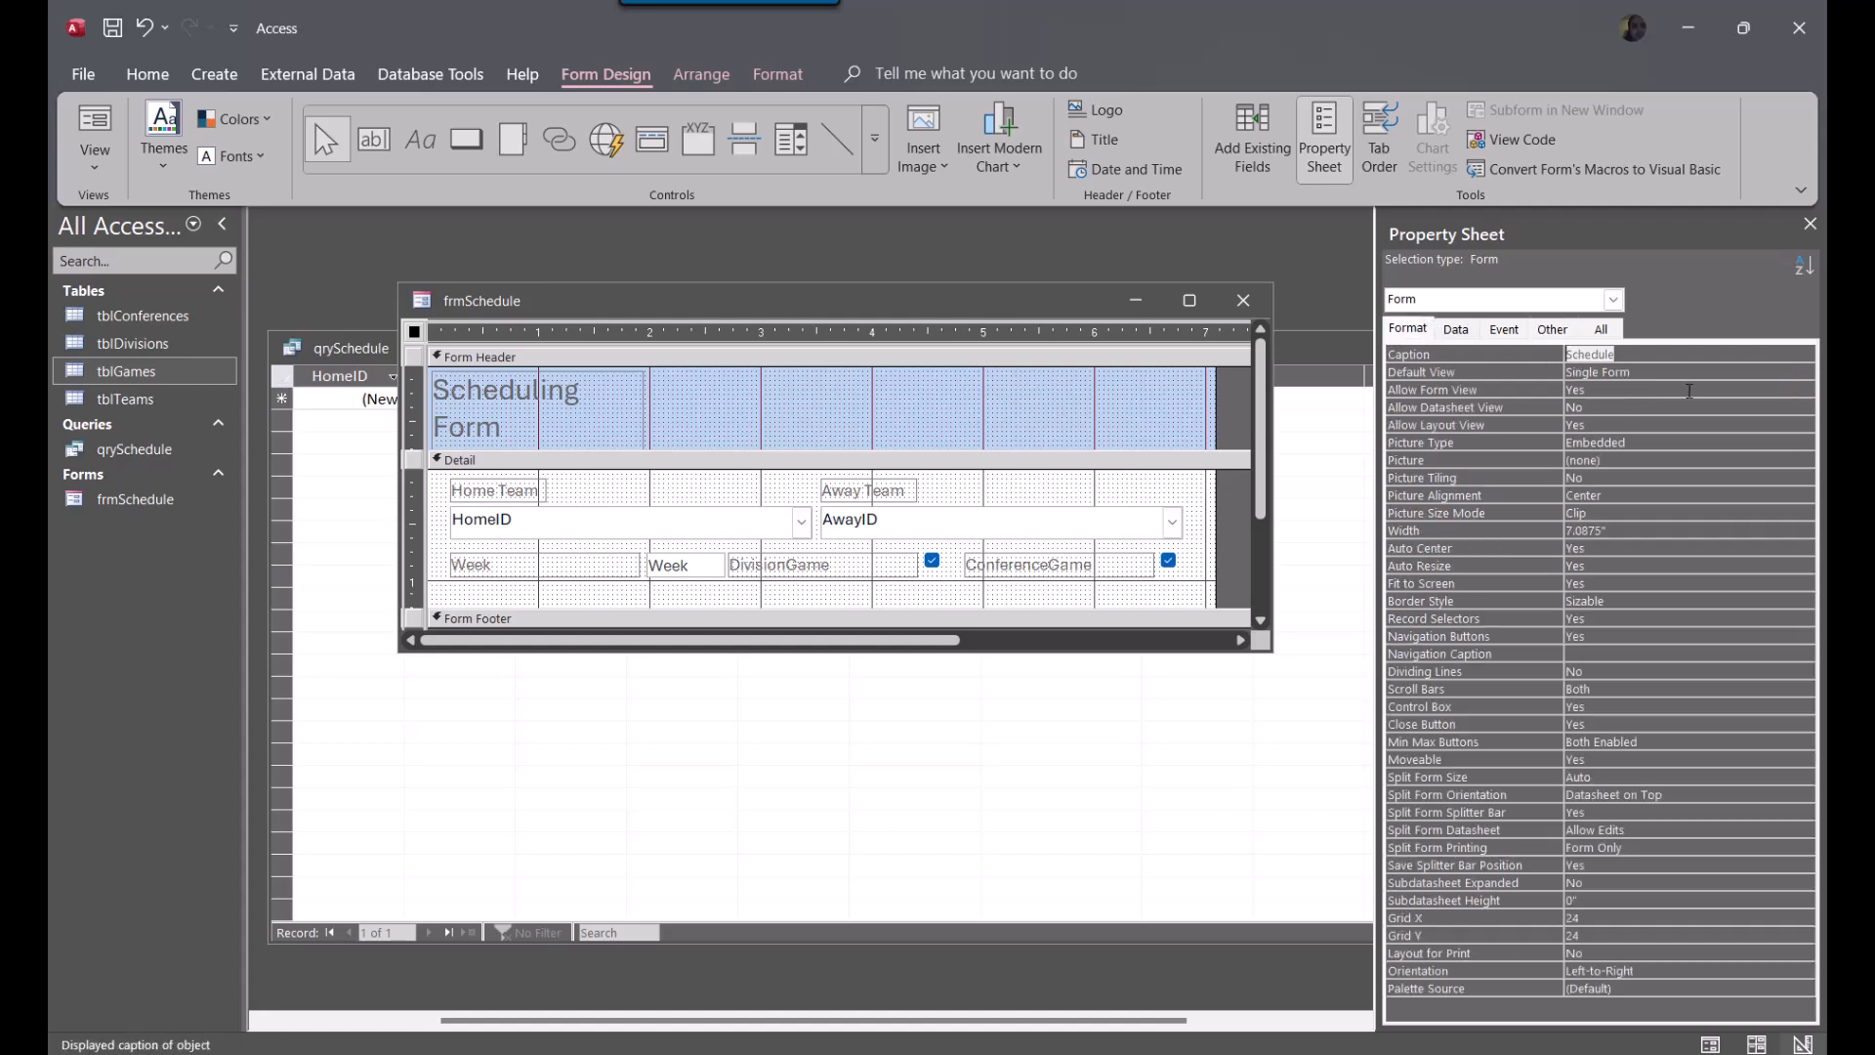
click(1666, 376)
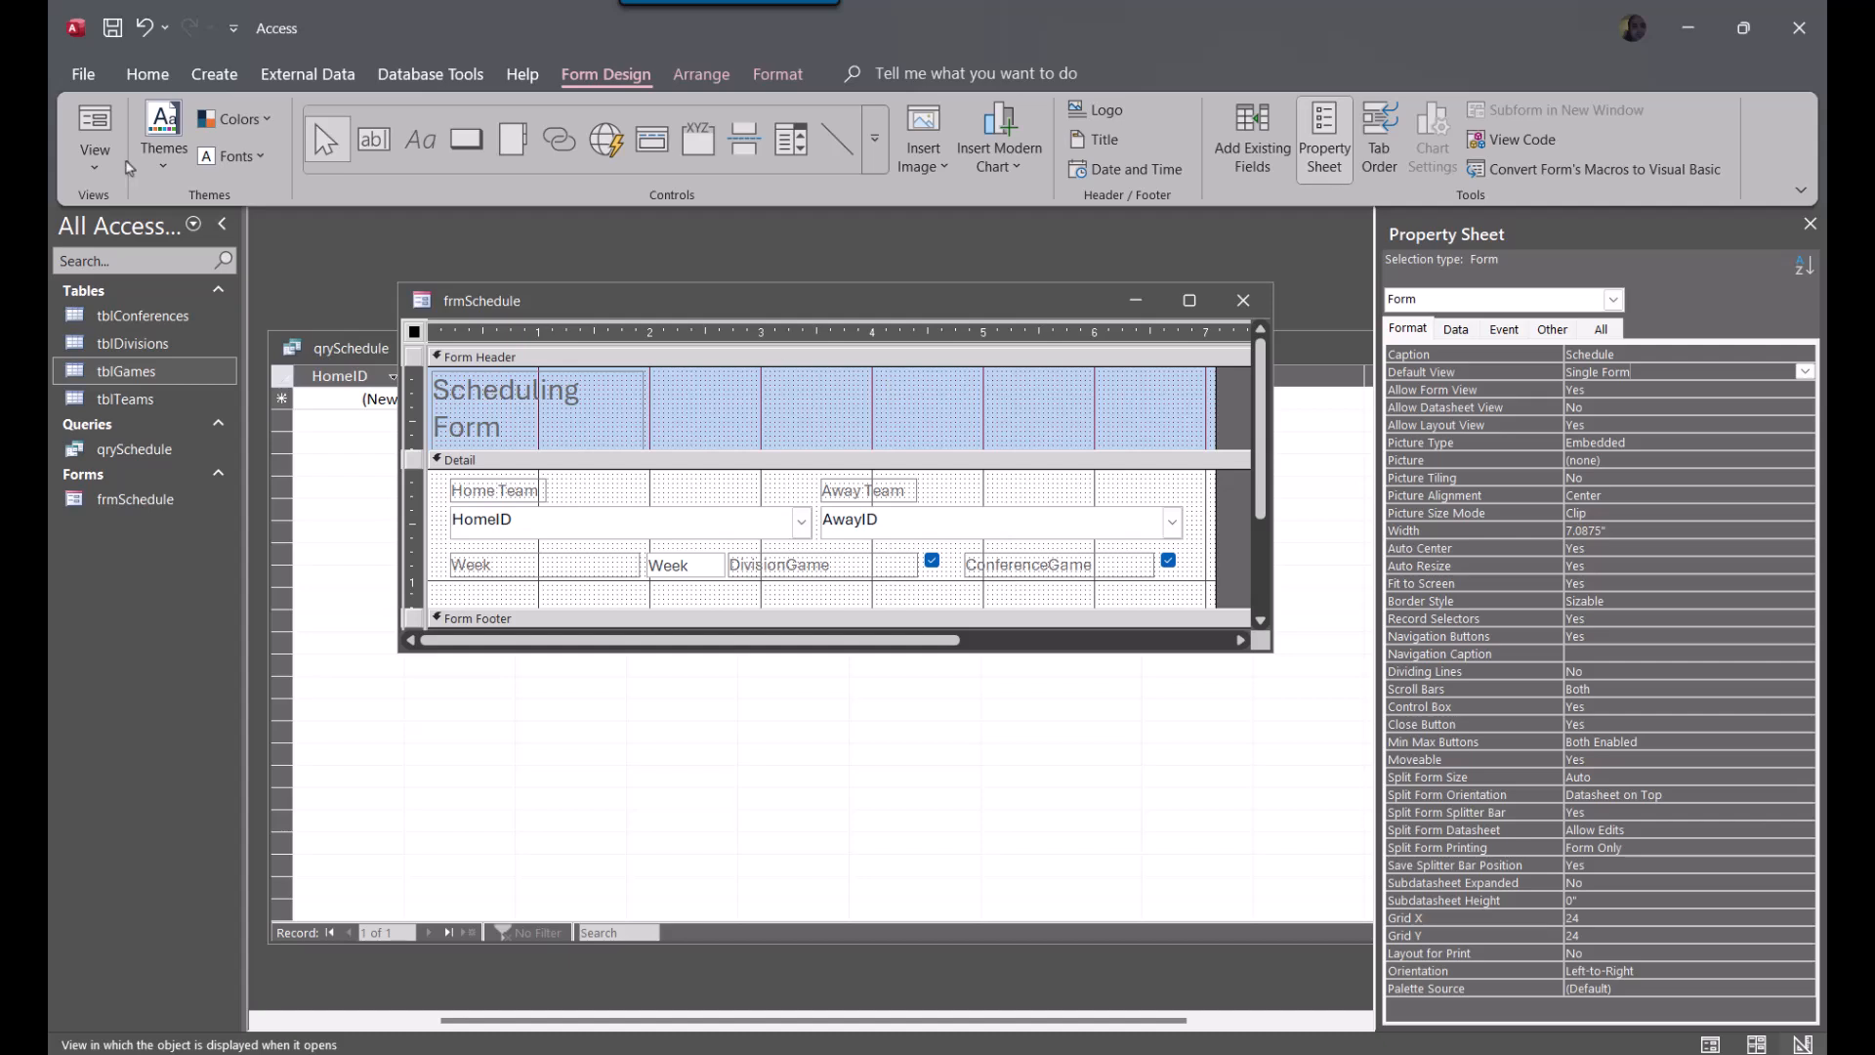
Switch the form to Form view and try to choose a team in the Home Team combo box
click(95, 122)
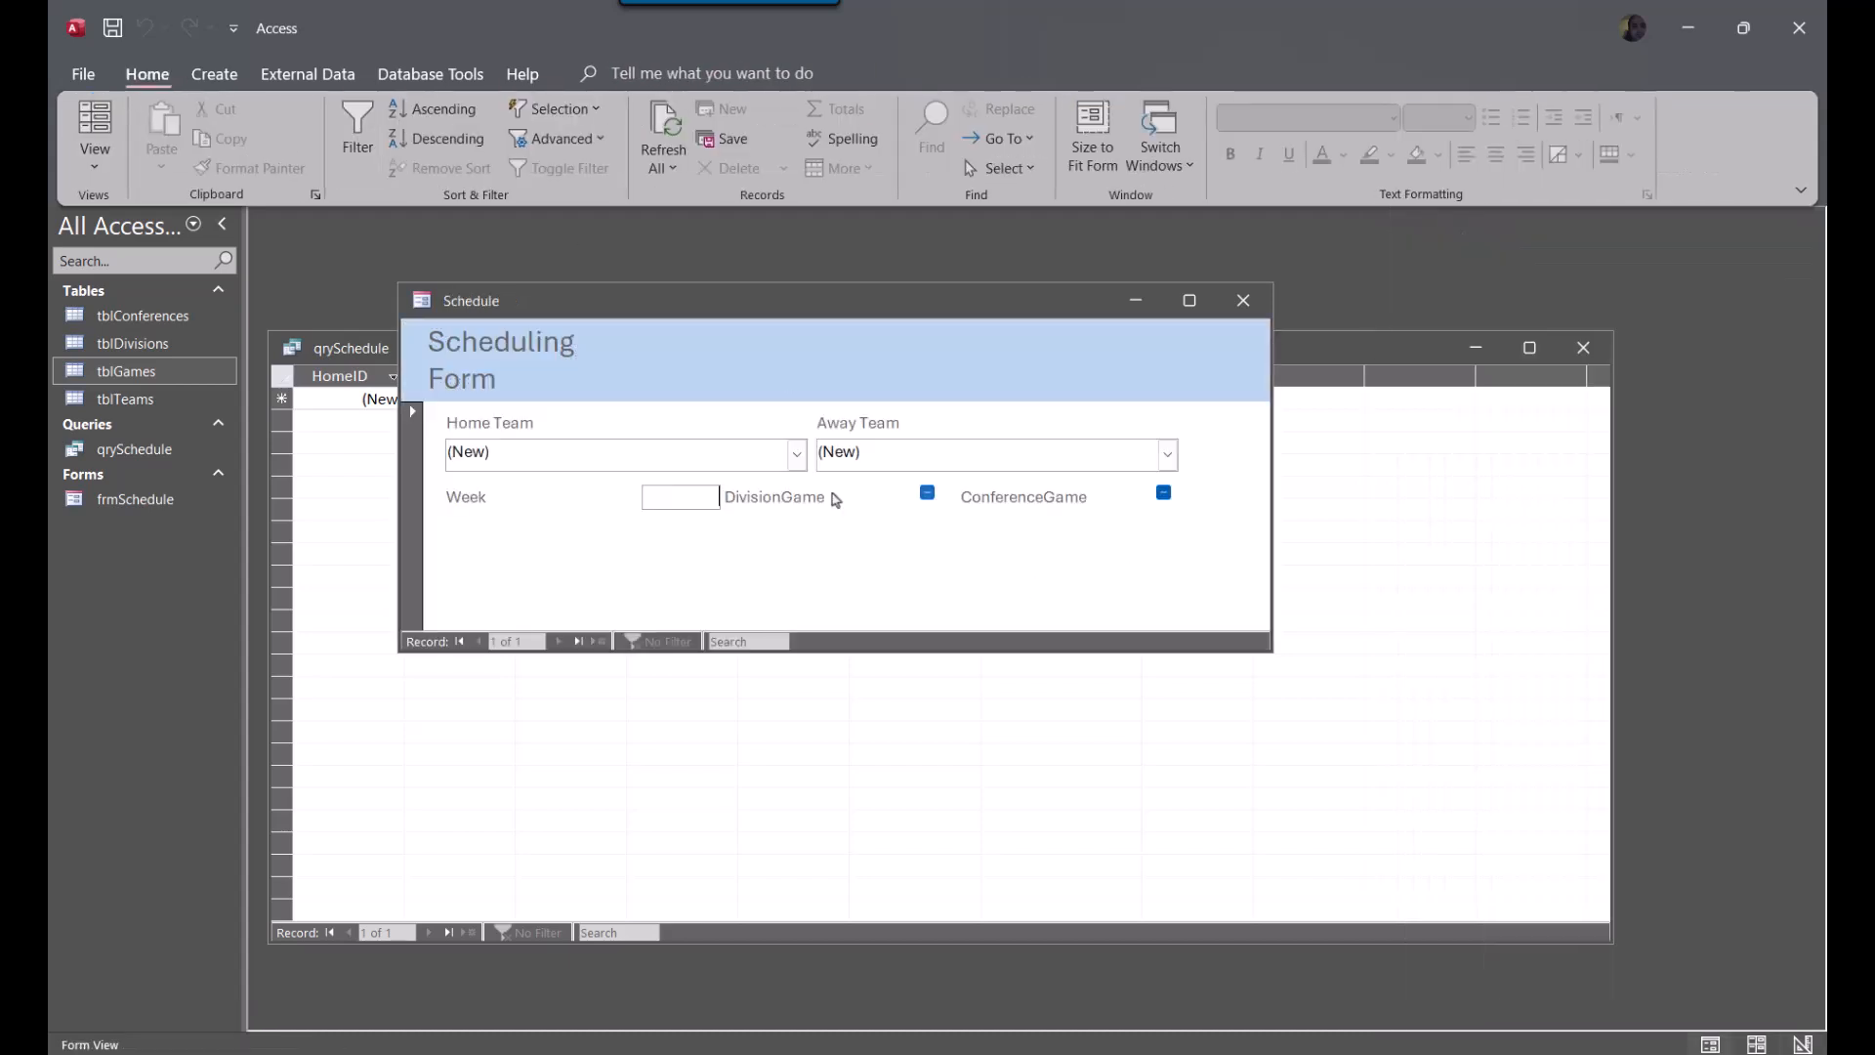
click(797, 453)
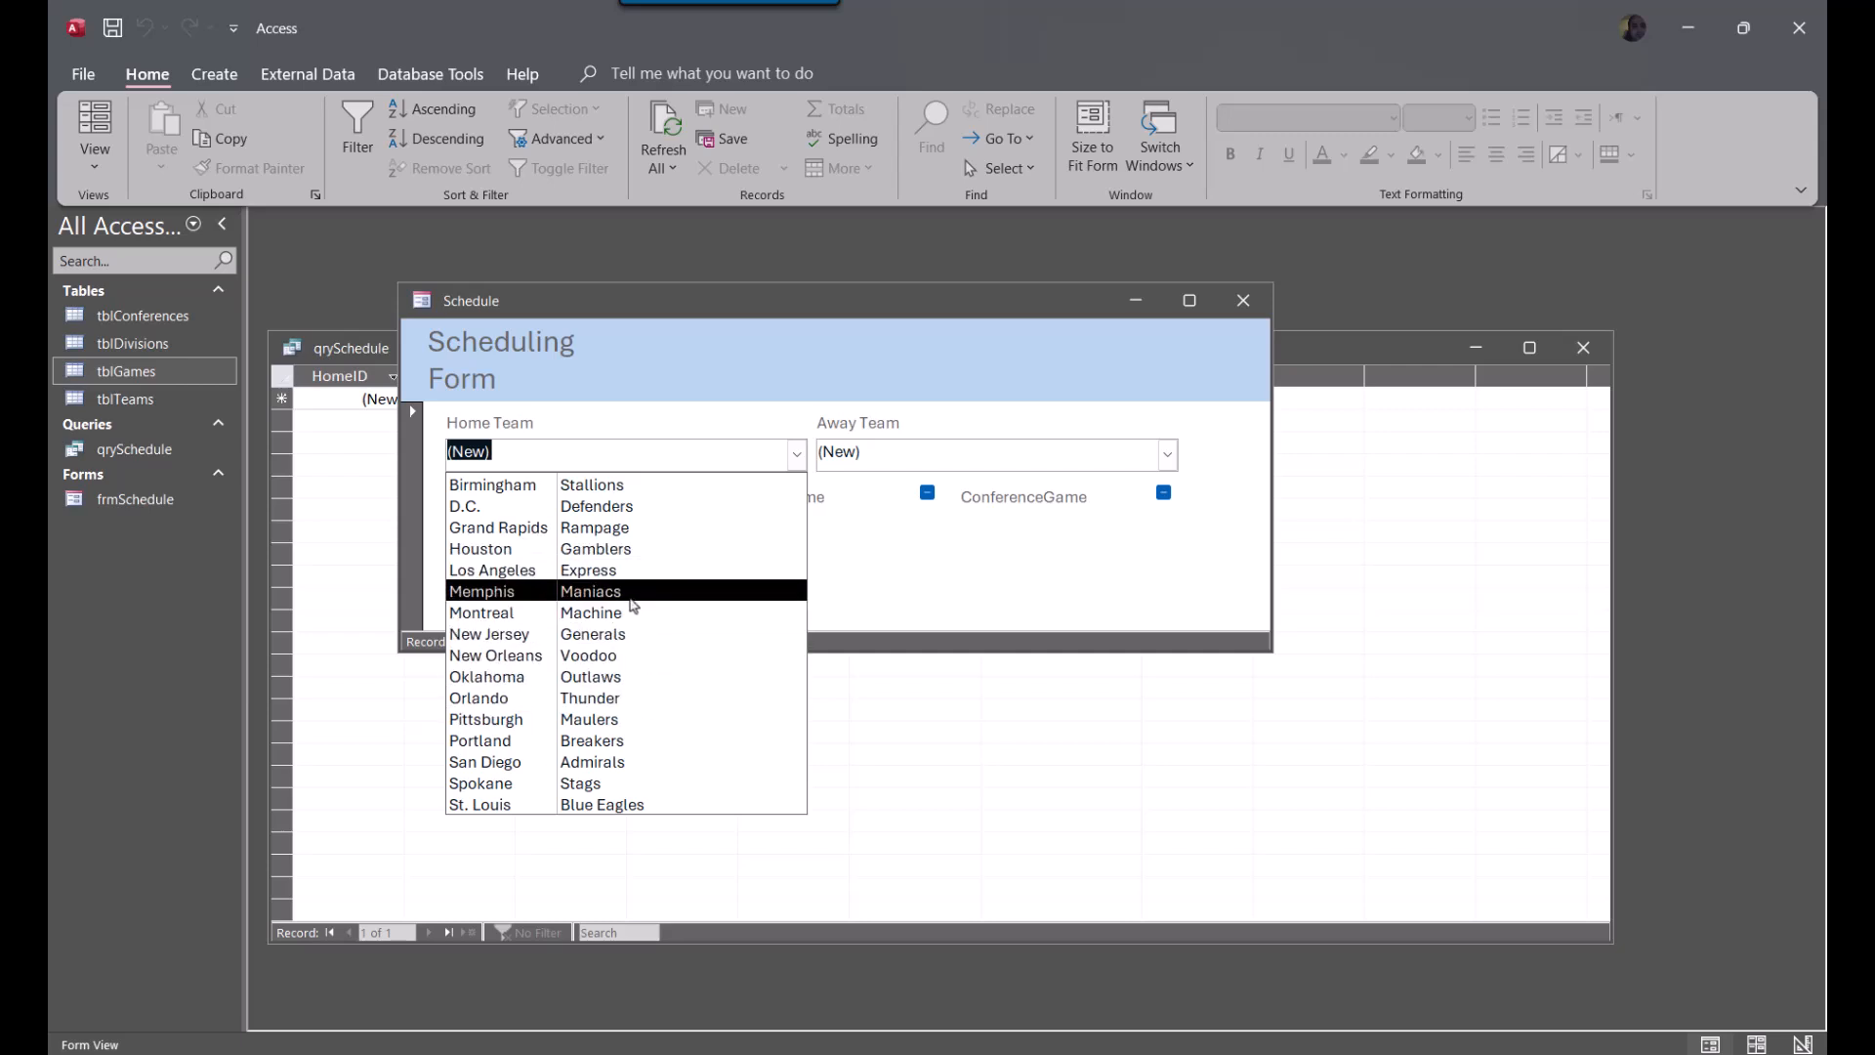
click(631, 598)
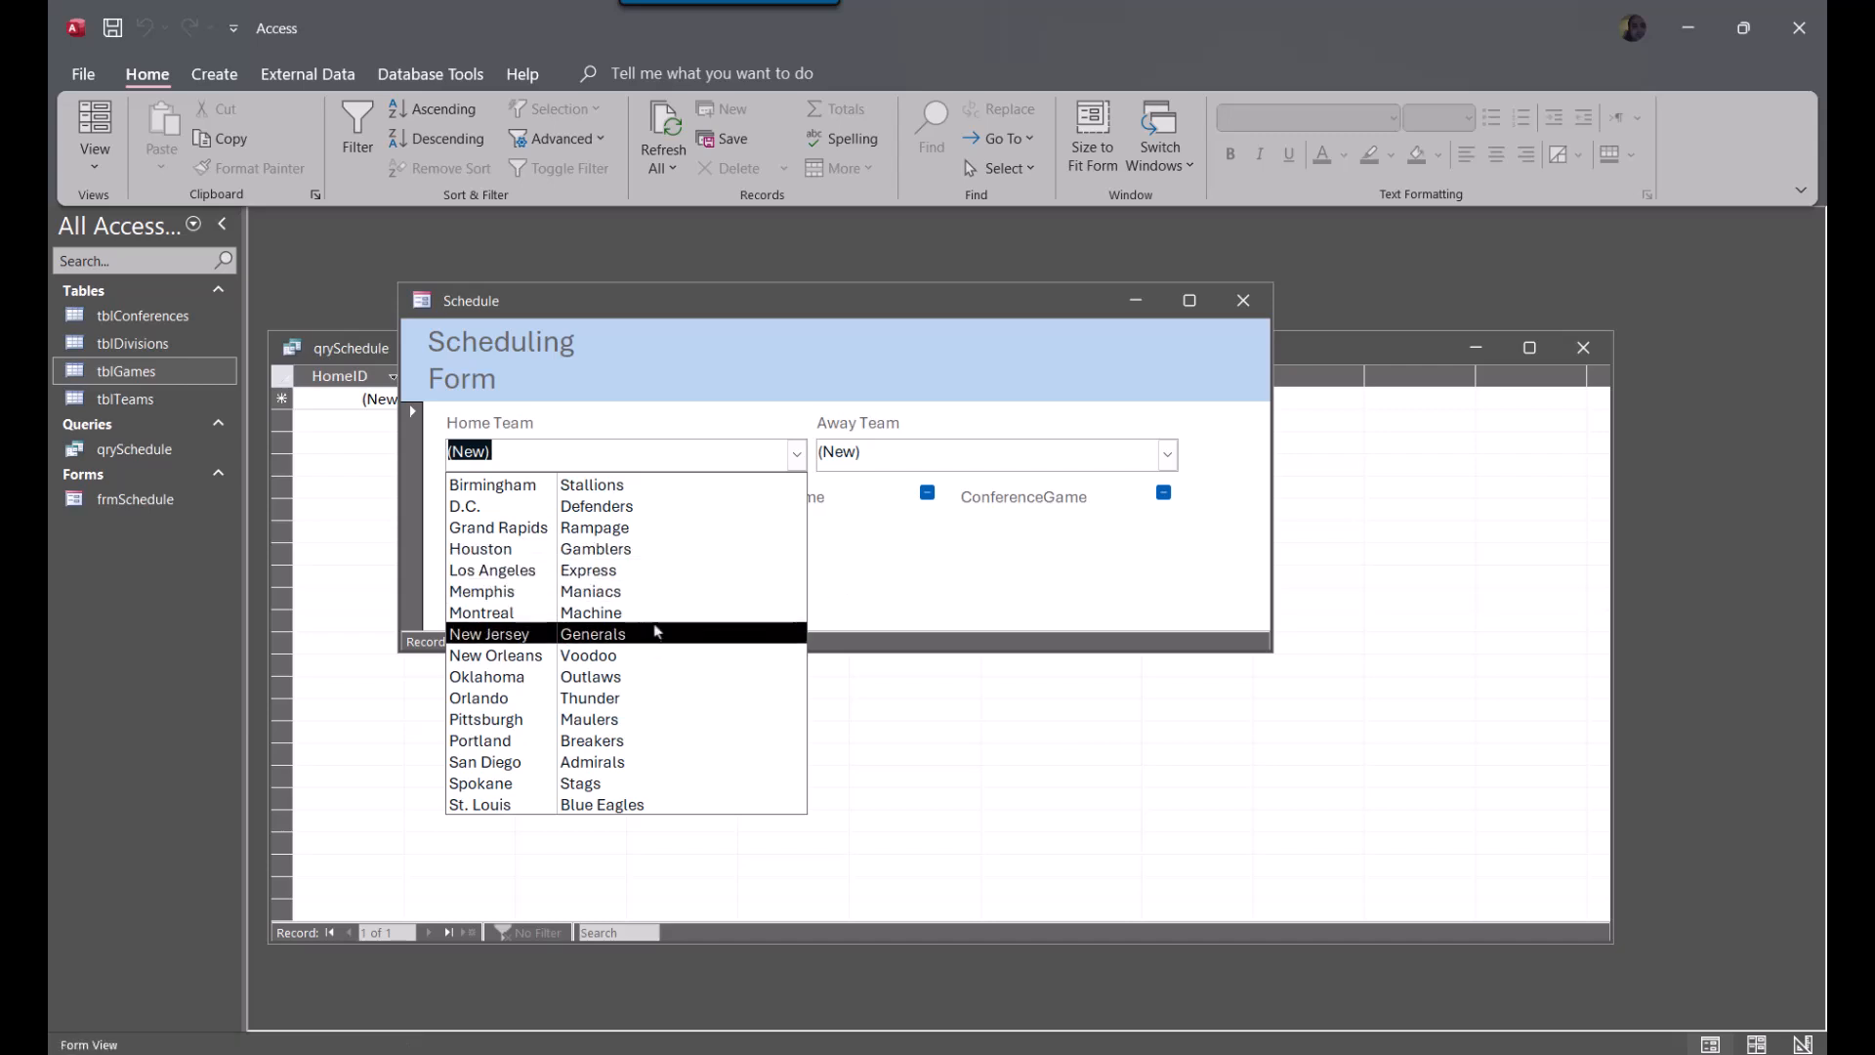
click(568, 412)
right_click(732, 329)
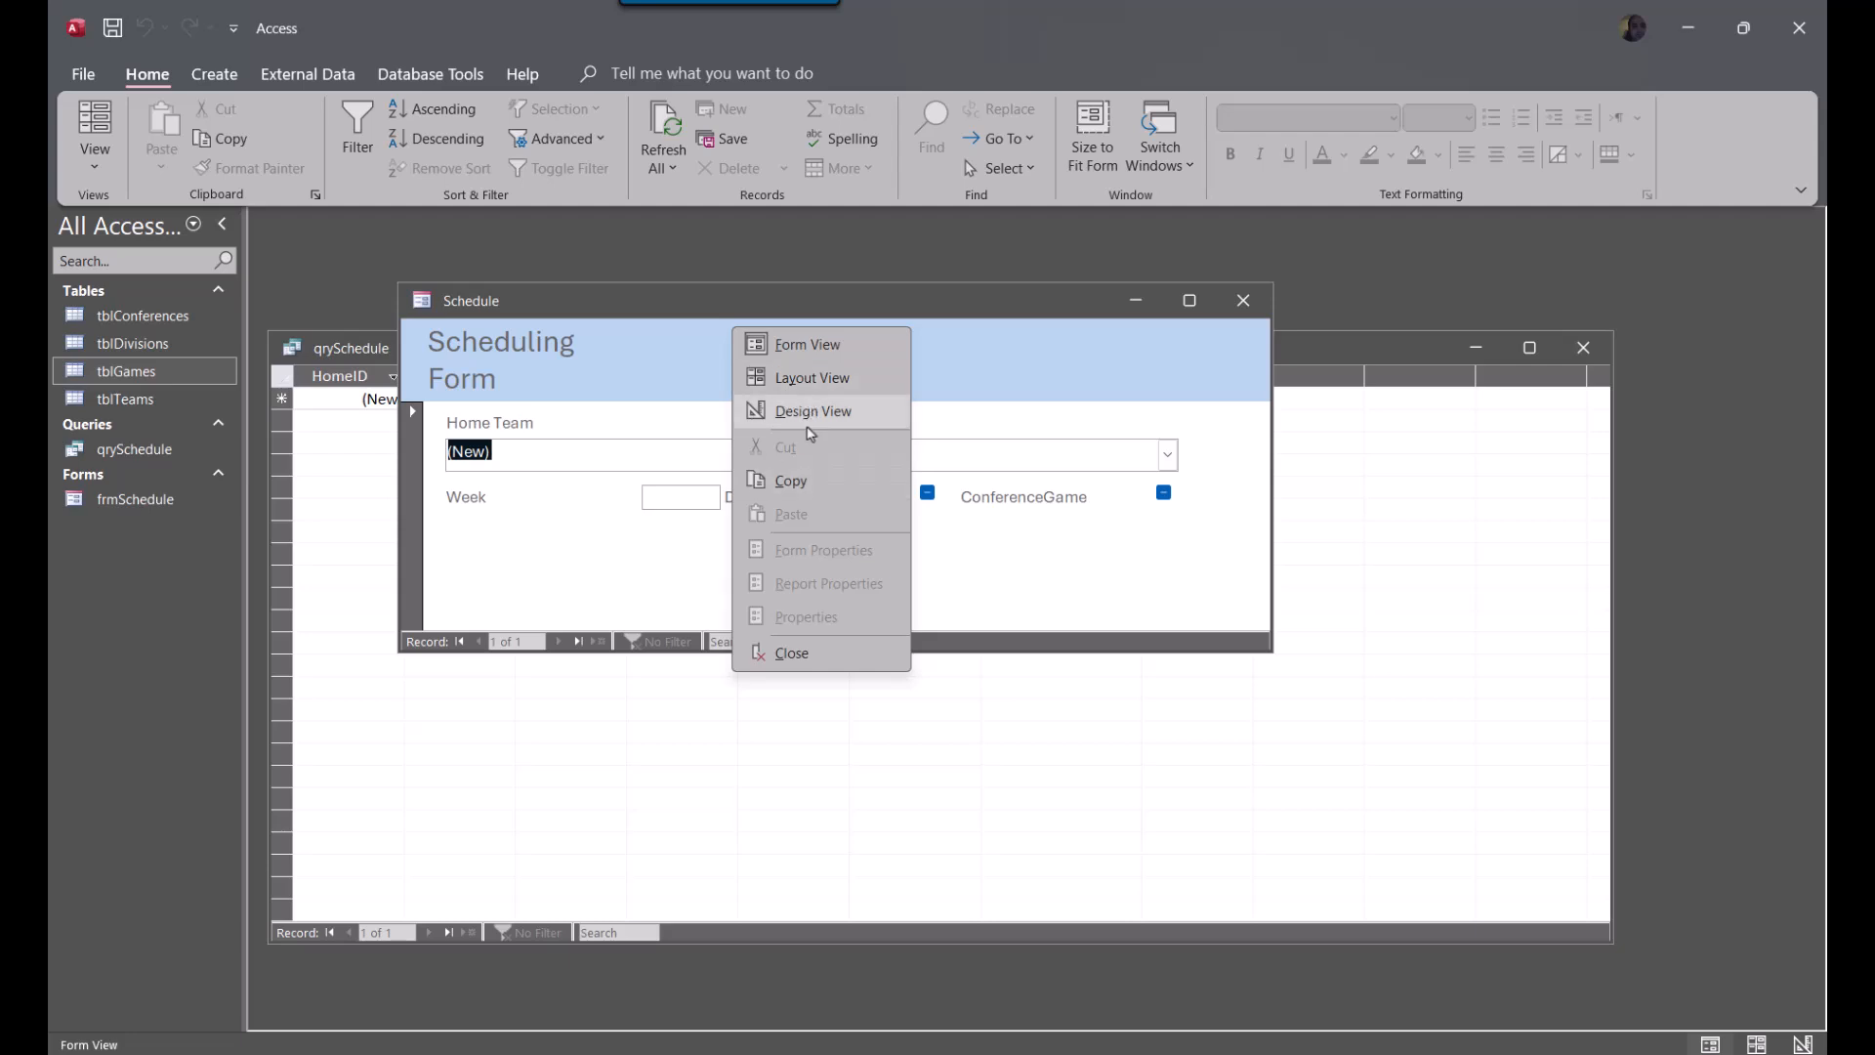
click(598, 861)
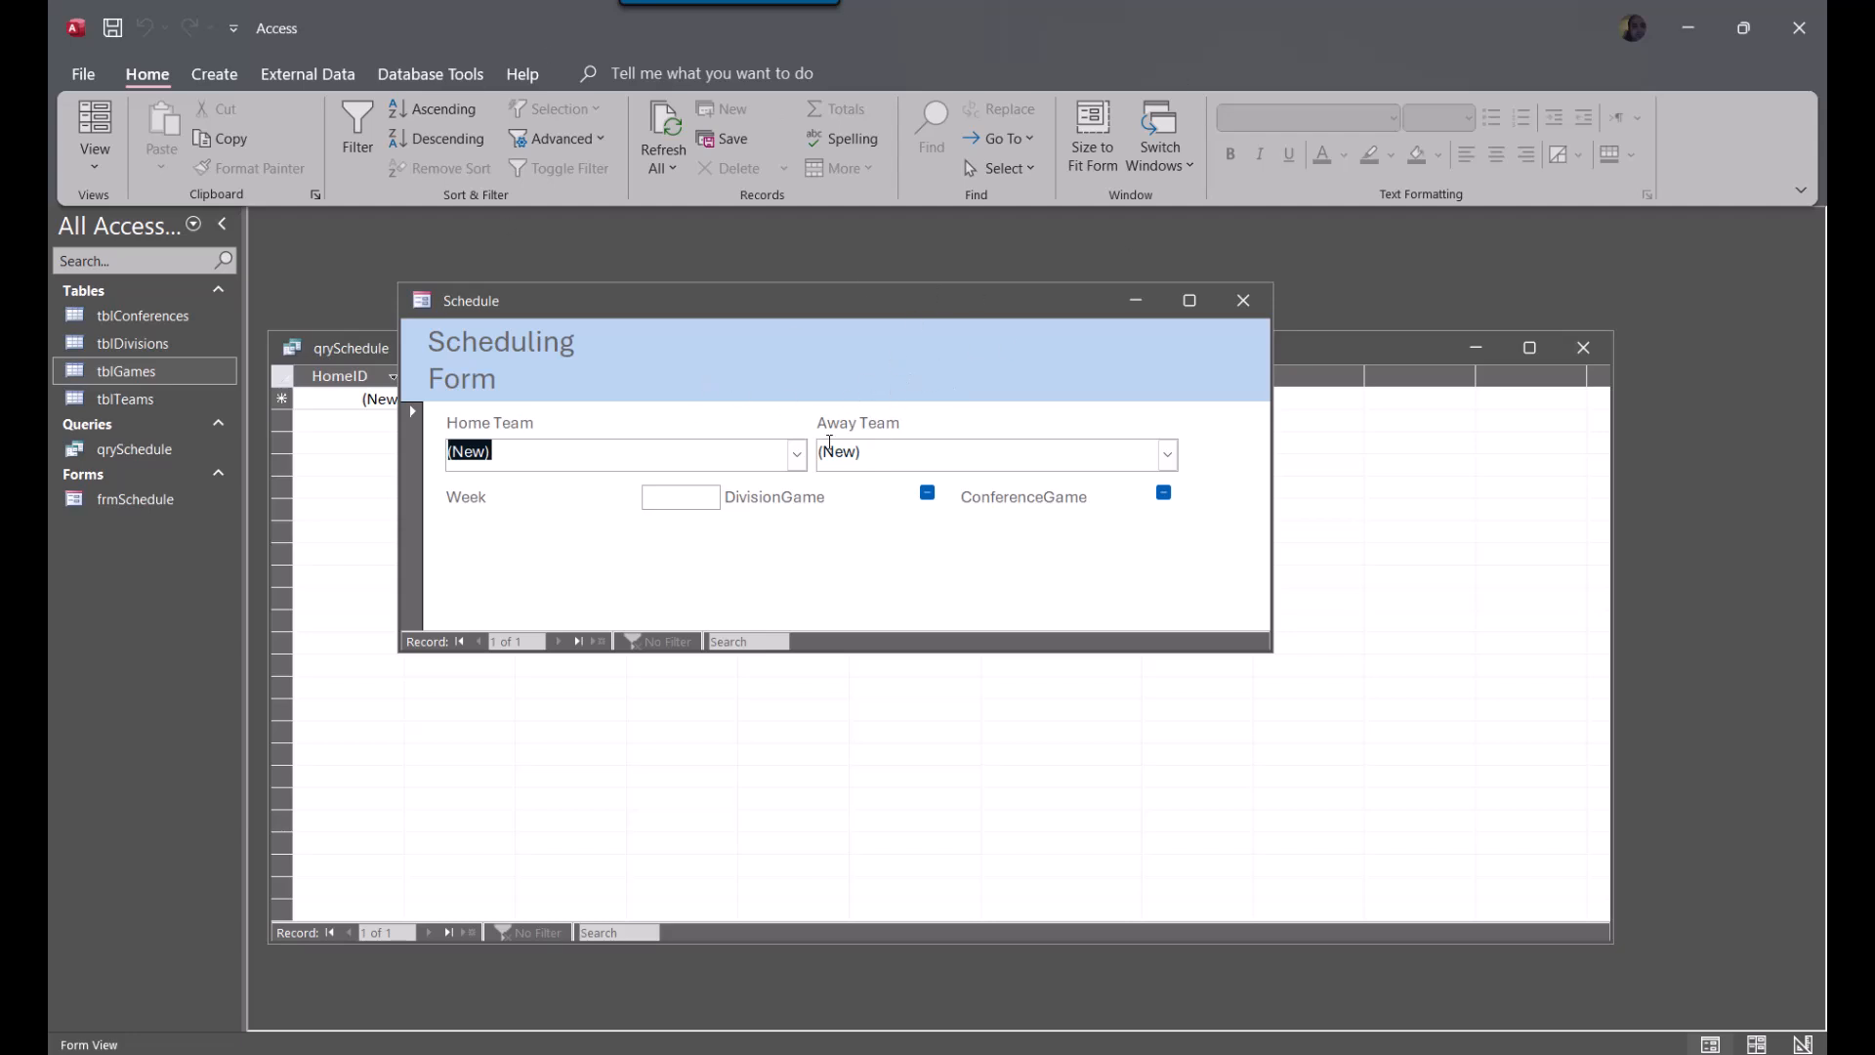
click(796, 456)
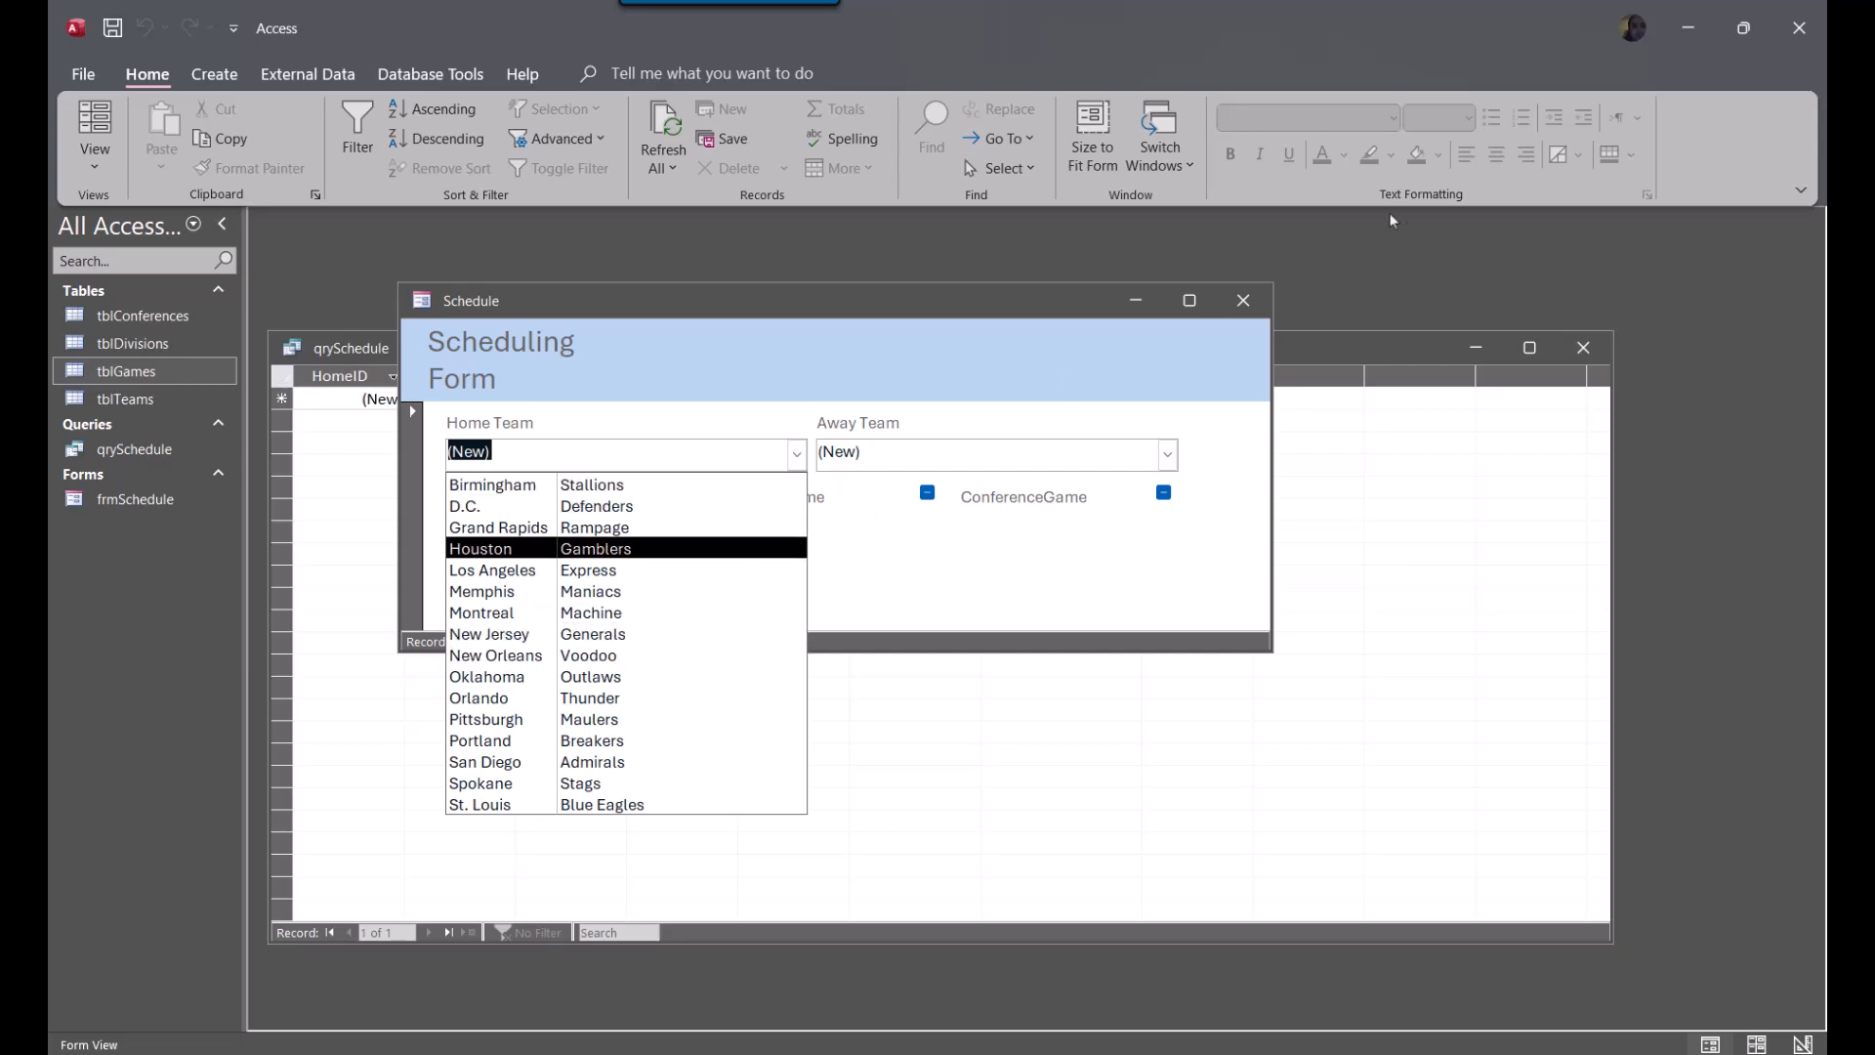
Close frmSchedule with its design changes saved and open the qrySchedule query in Design view
click(1245, 301)
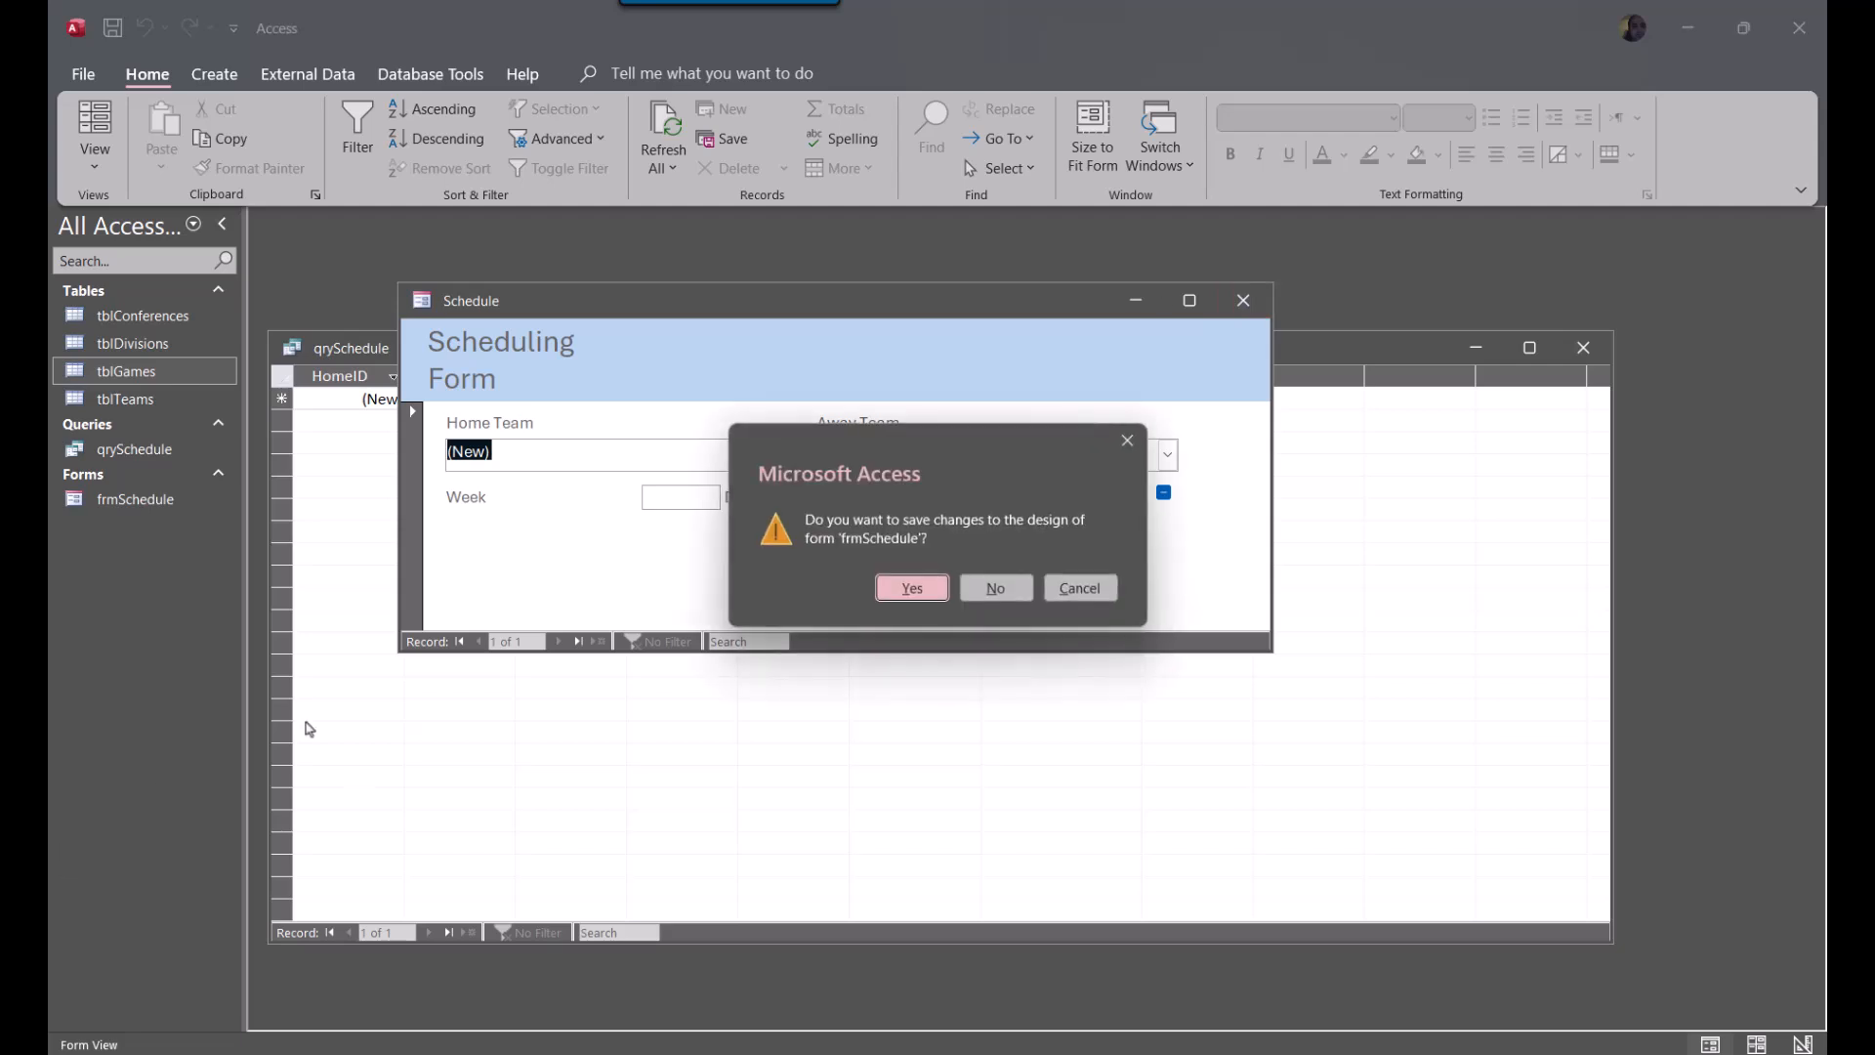
click(911, 589)
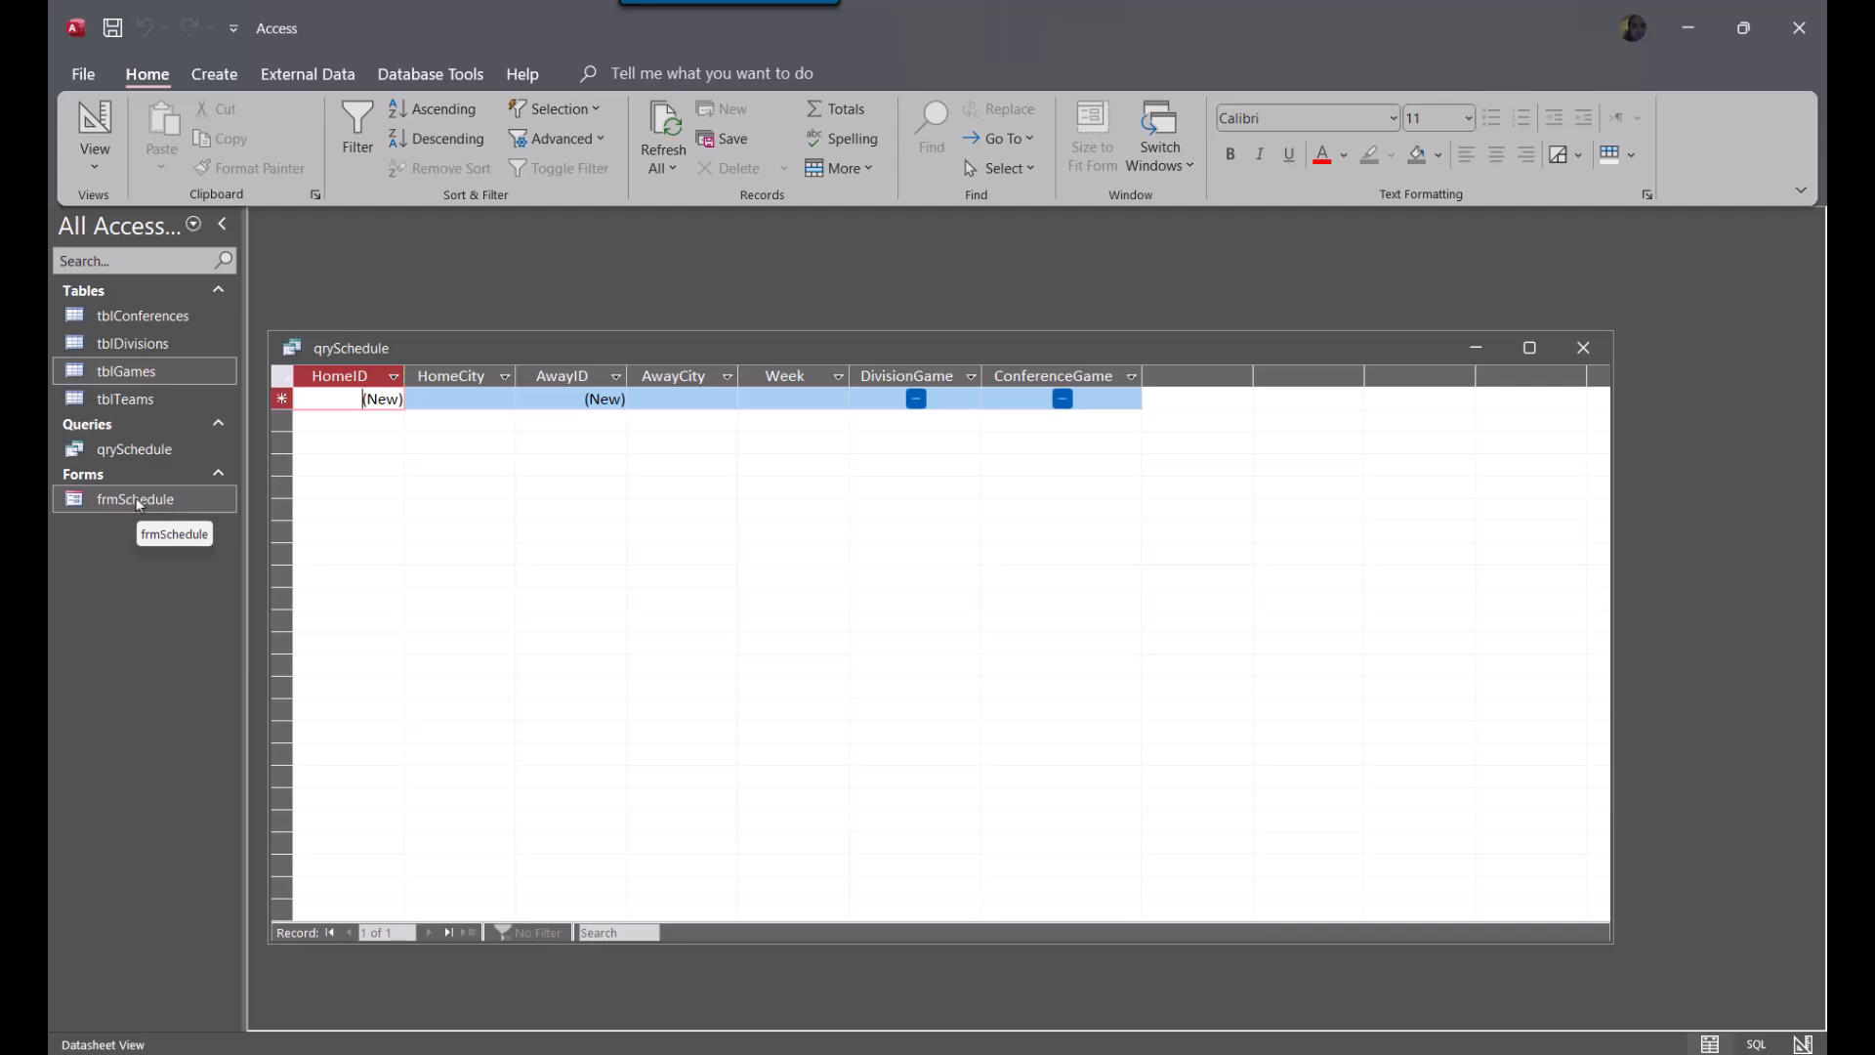
click(134, 449)
right_click(135, 449)
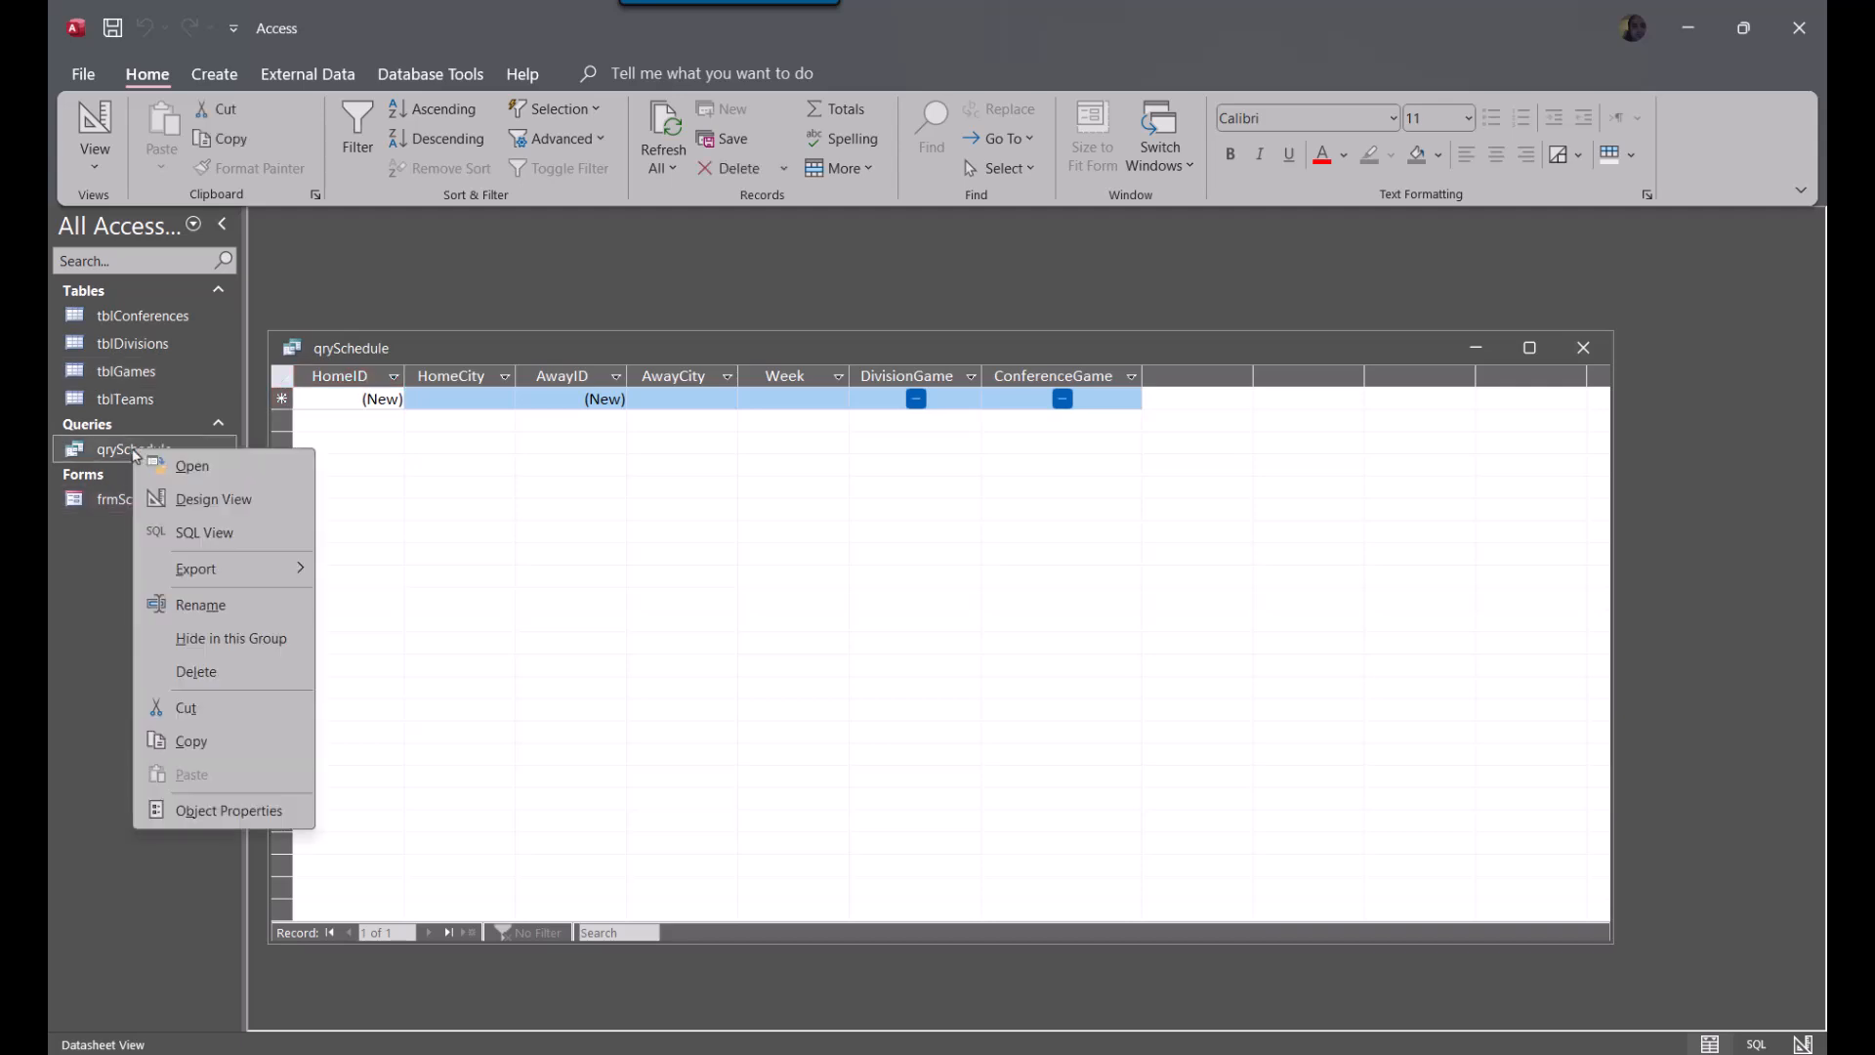
click(227, 502)
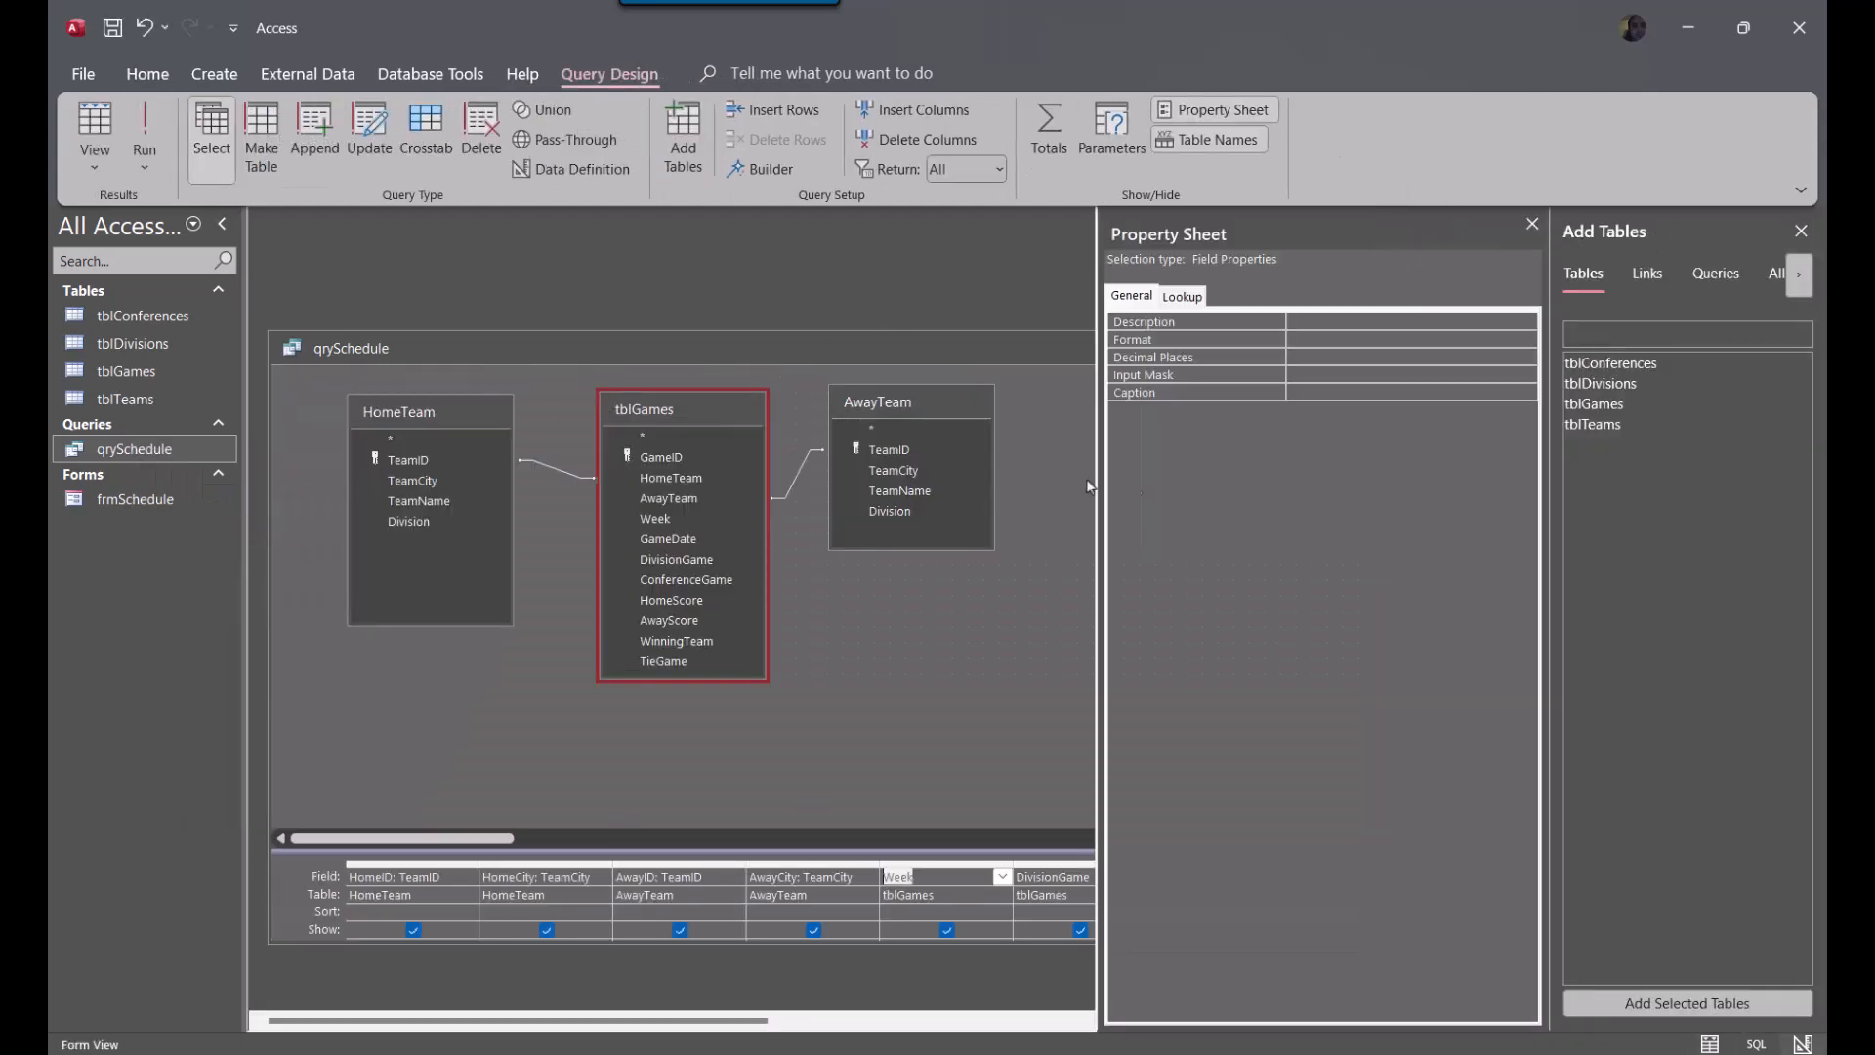
Close the Property Sheet and Add Tables panes, then move the qrySchedule window up and make it taller to expose the criteria rows
click(1532, 223)
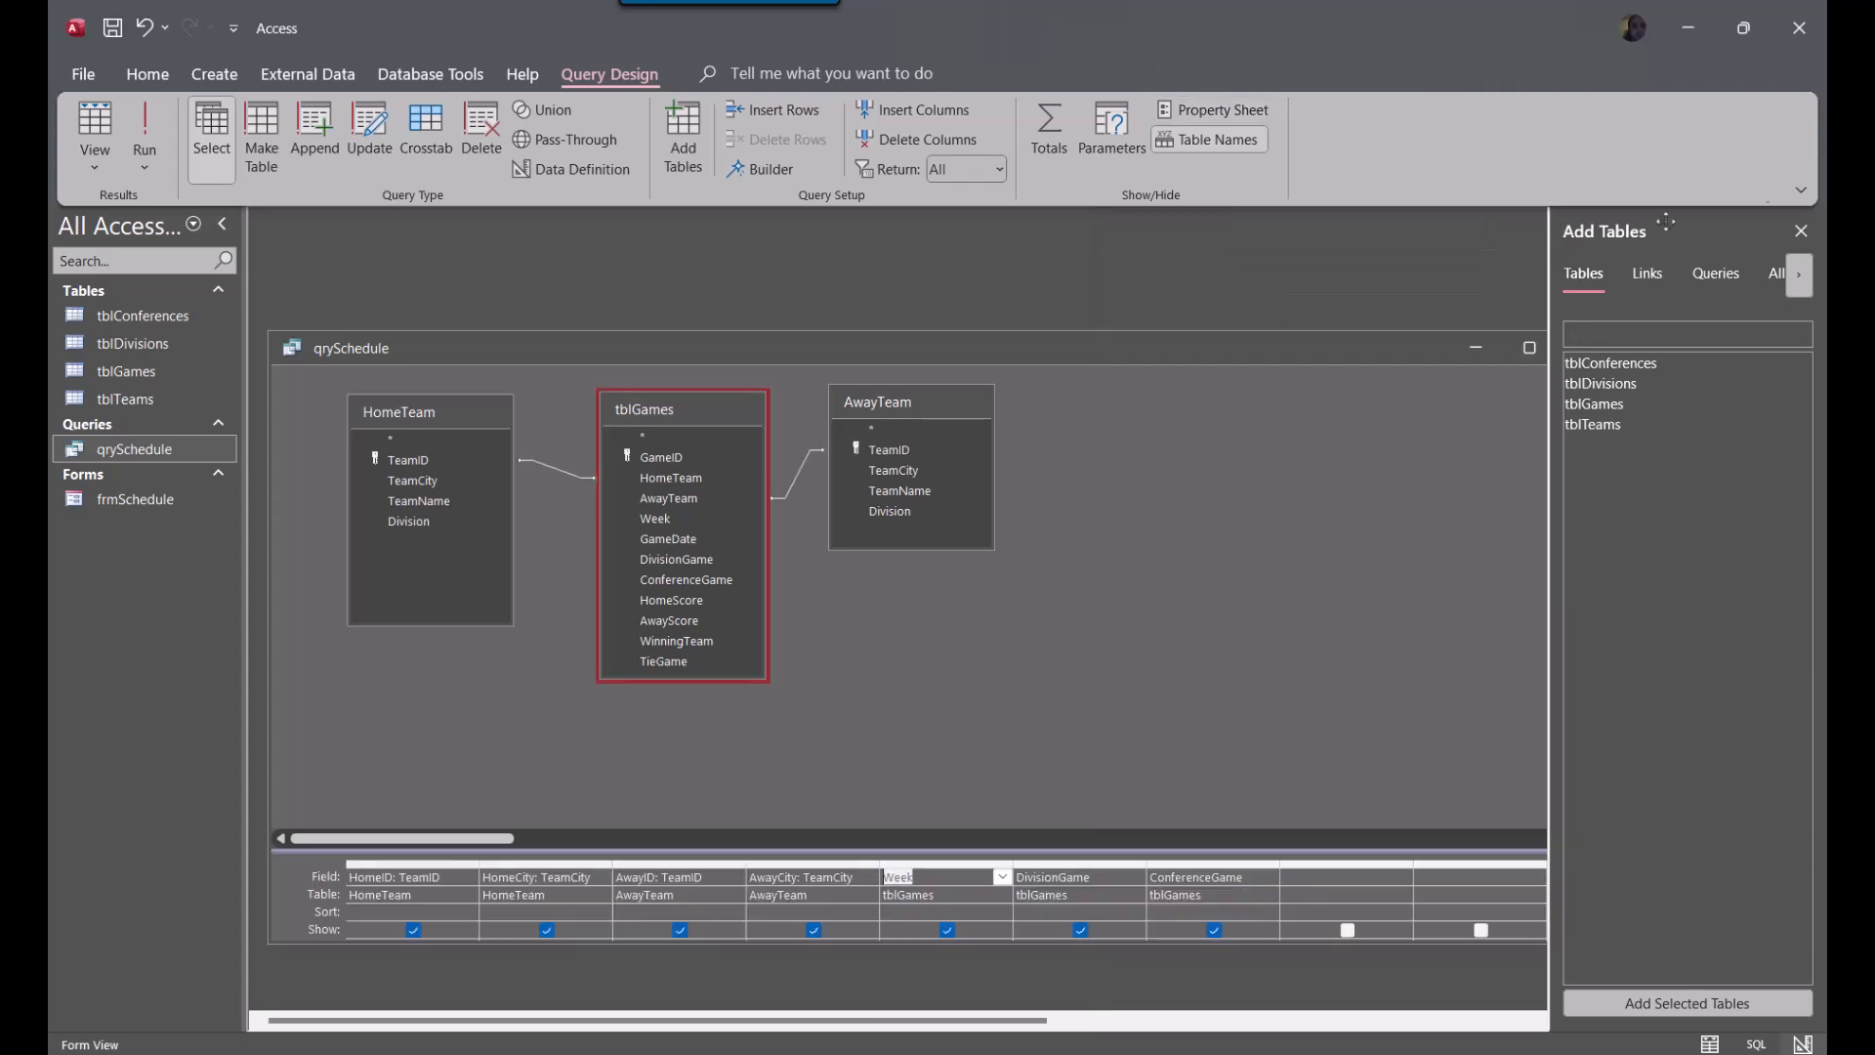
click(1802, 233)
drag(958, 362, 985, 240)
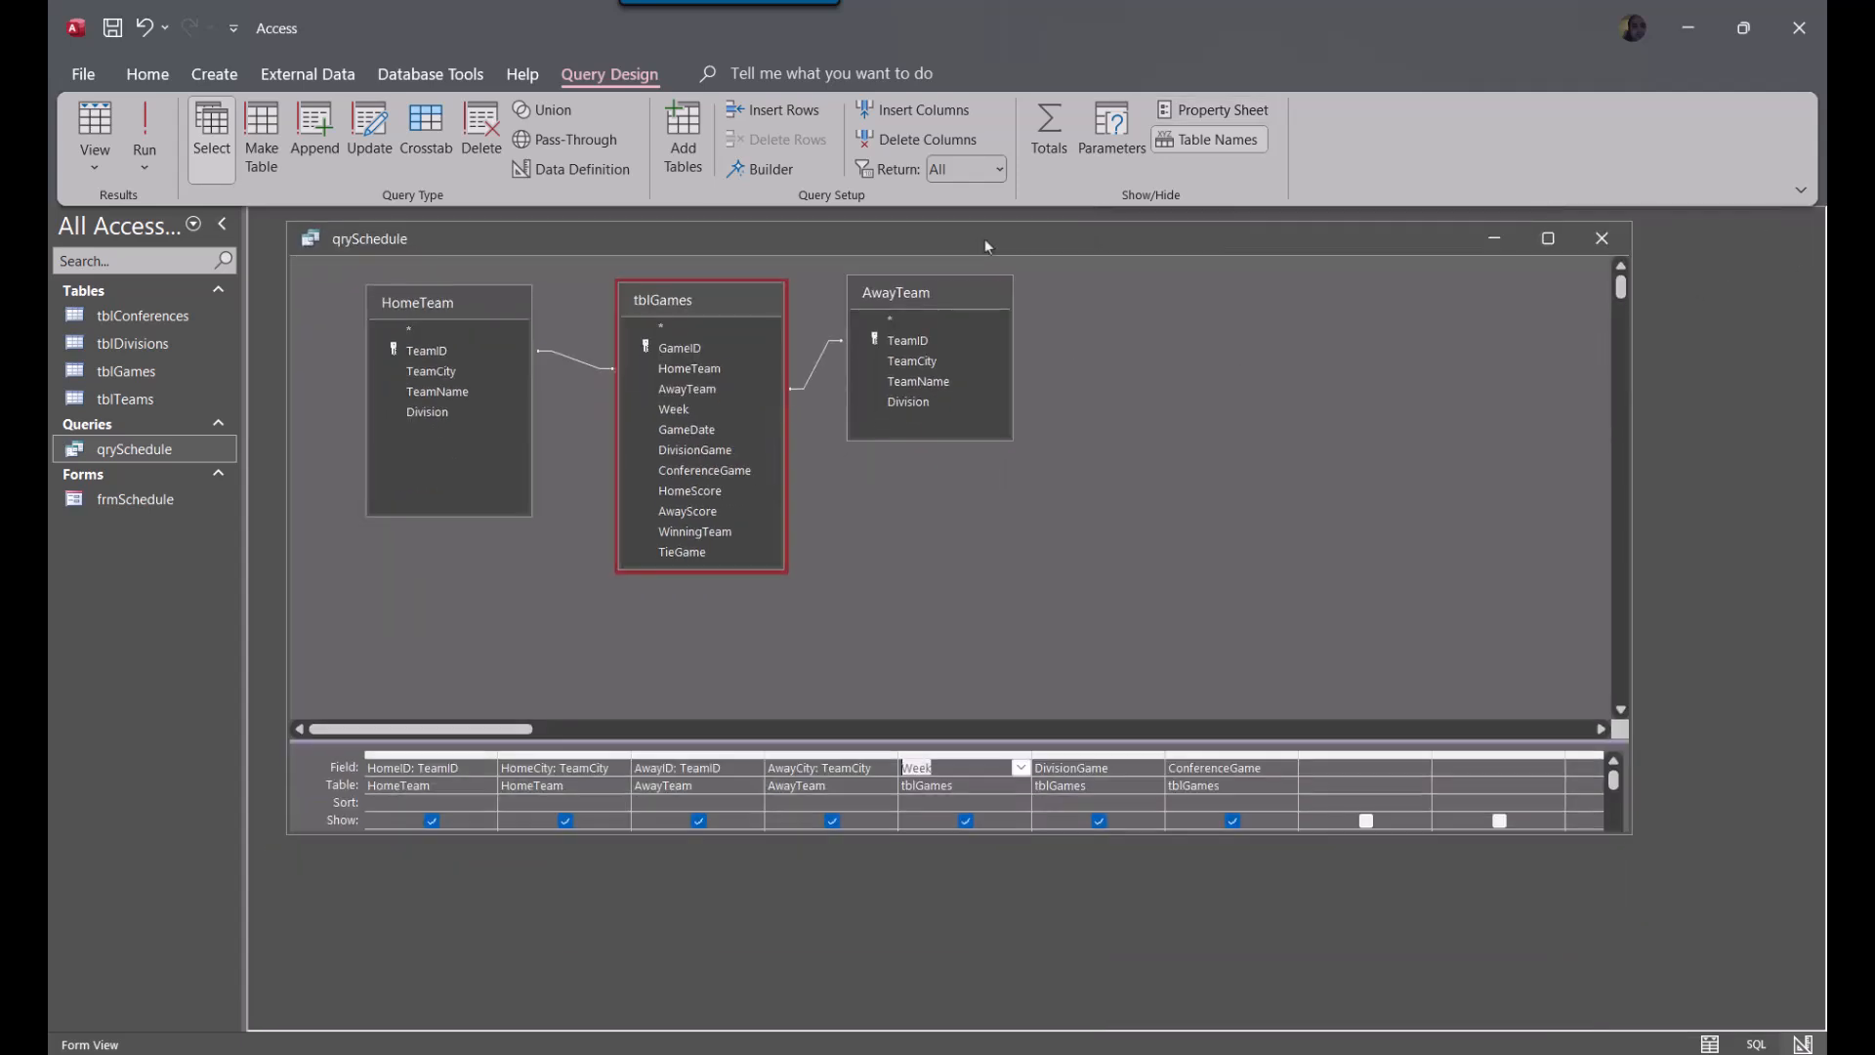
drag(772, 834, 767, 981)
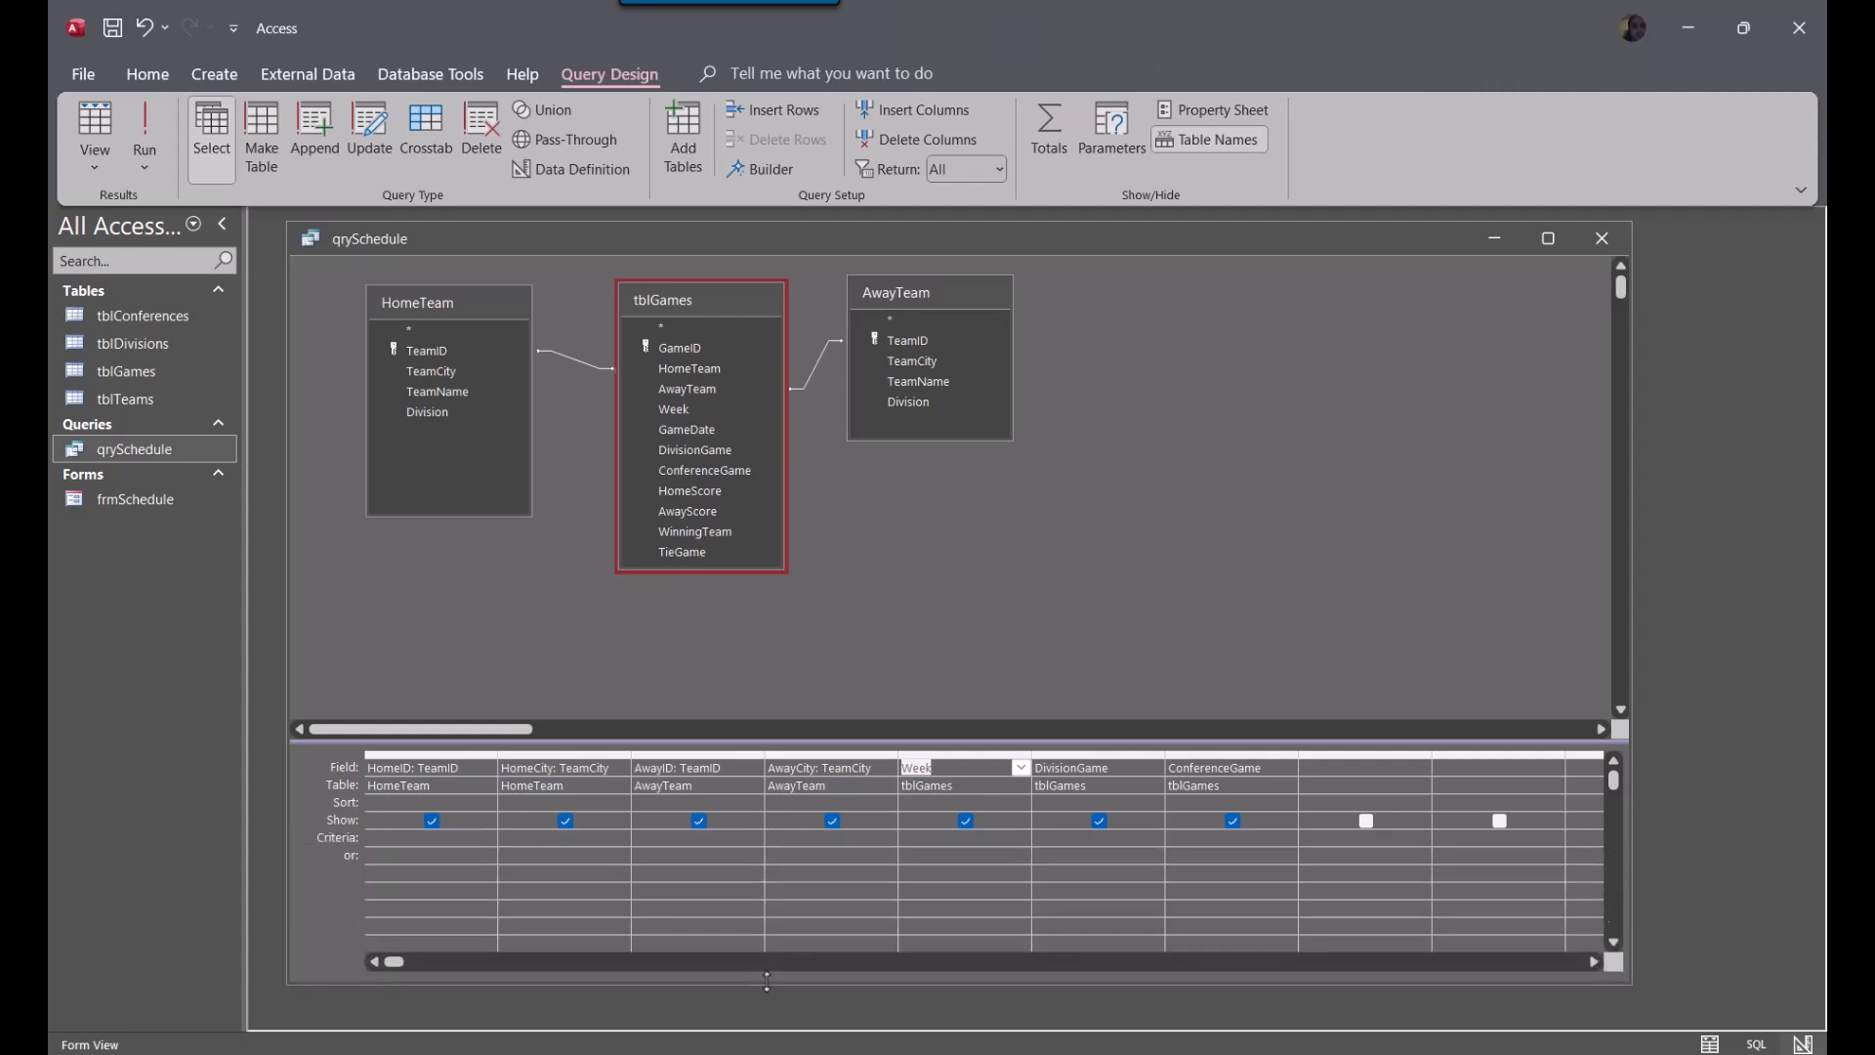
Change the source table of the AwayID and HomeID columns in the query grid to tblGames
click(722, 789)
click(754, 785)
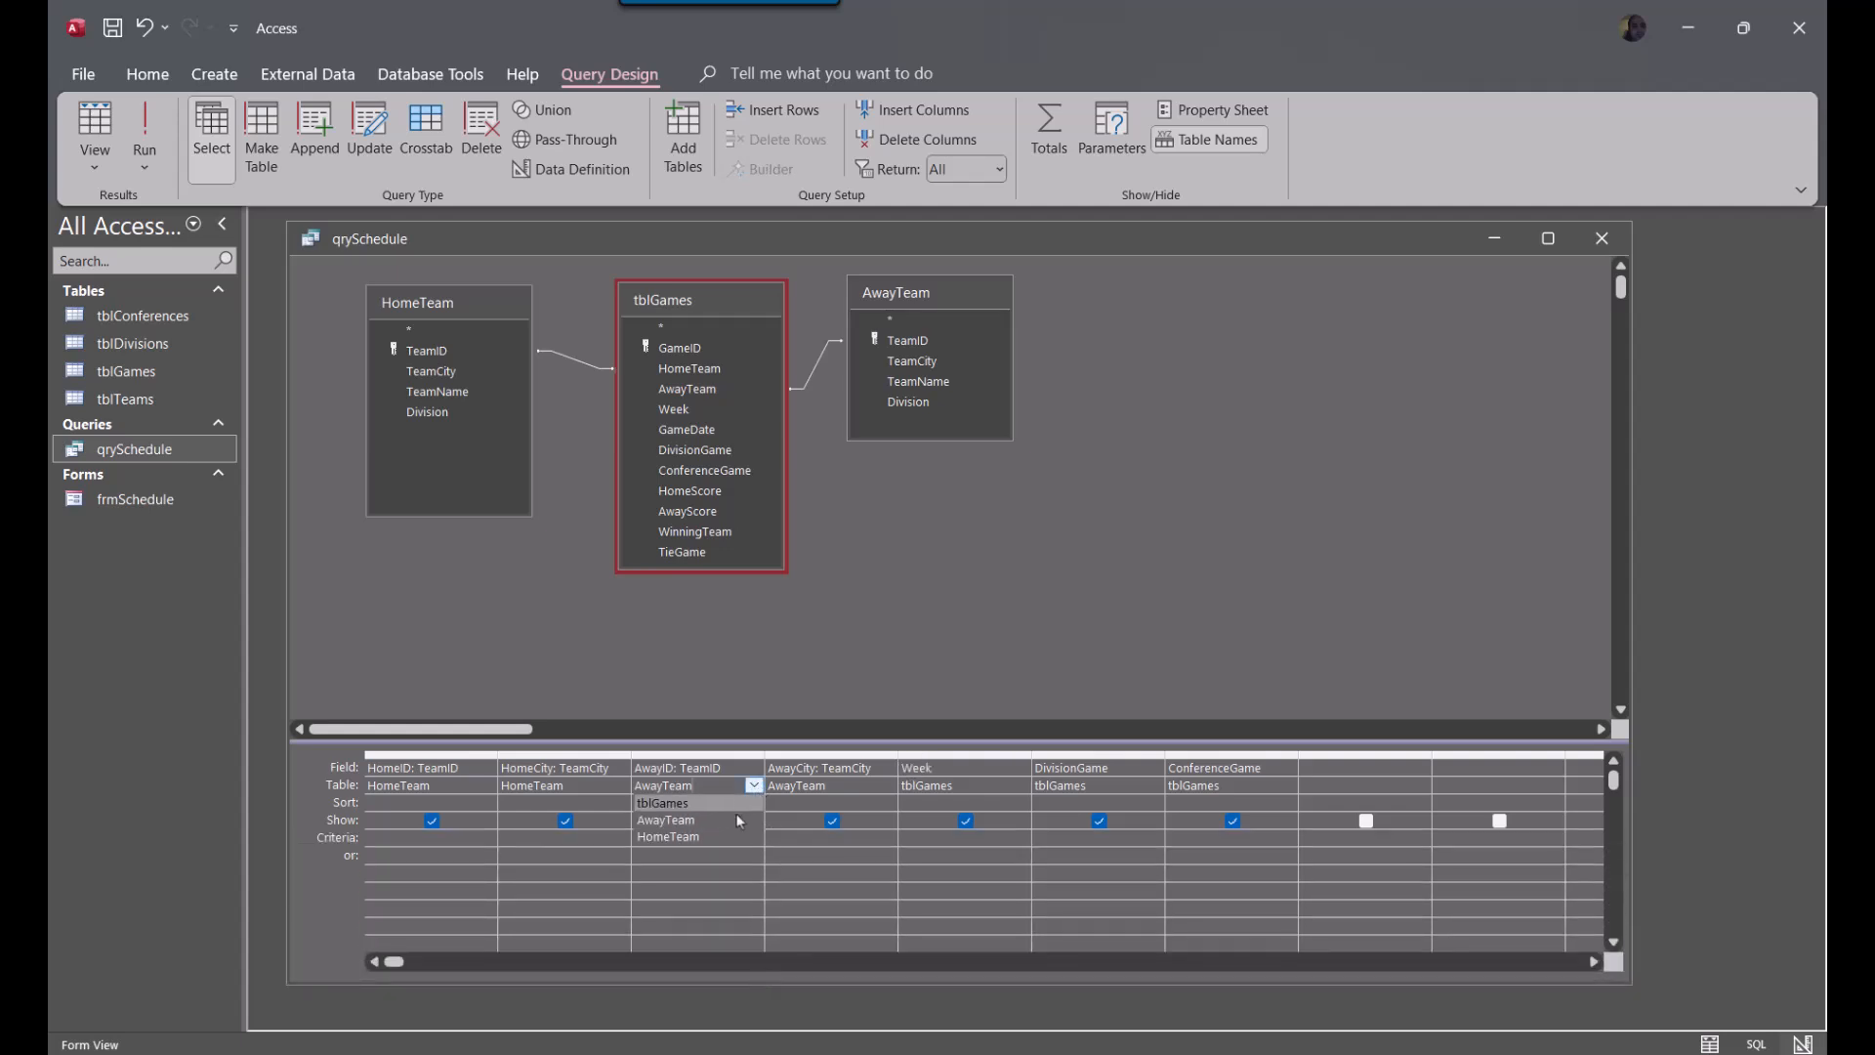
click(711, 801)
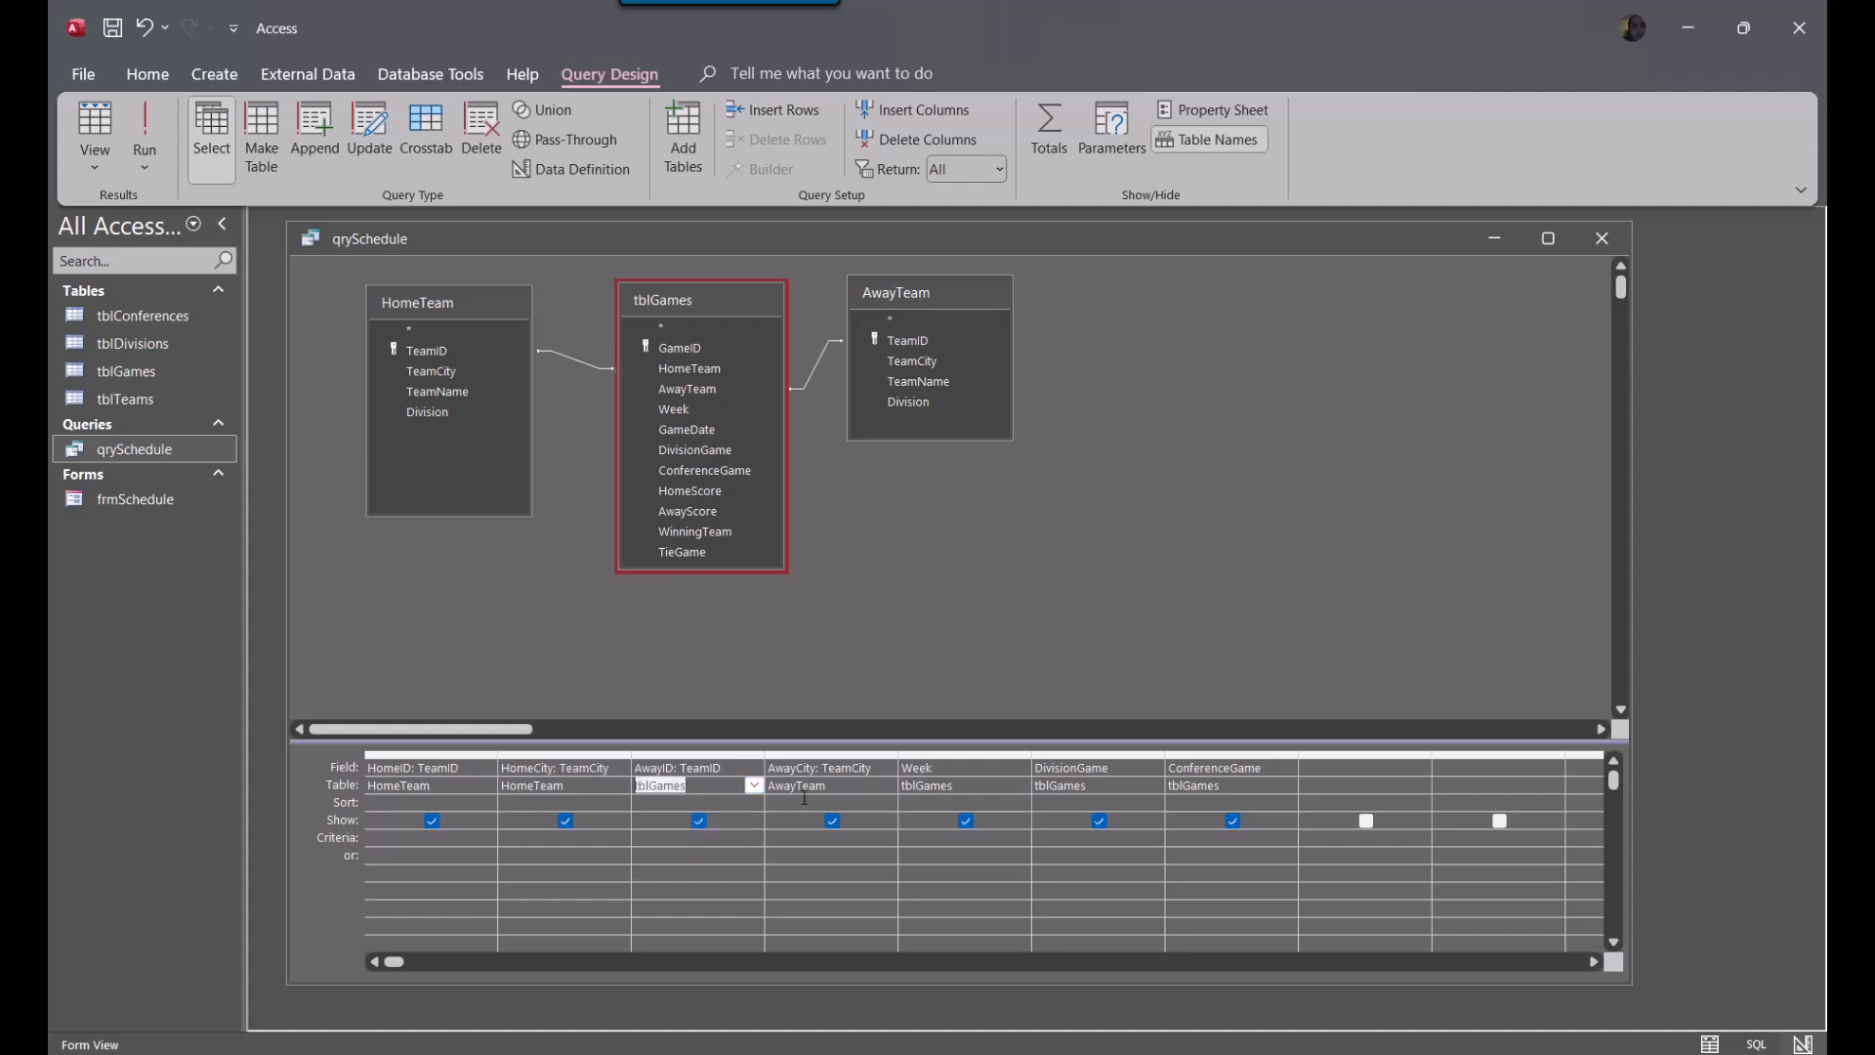
click(437, 787)
click(486, 785)
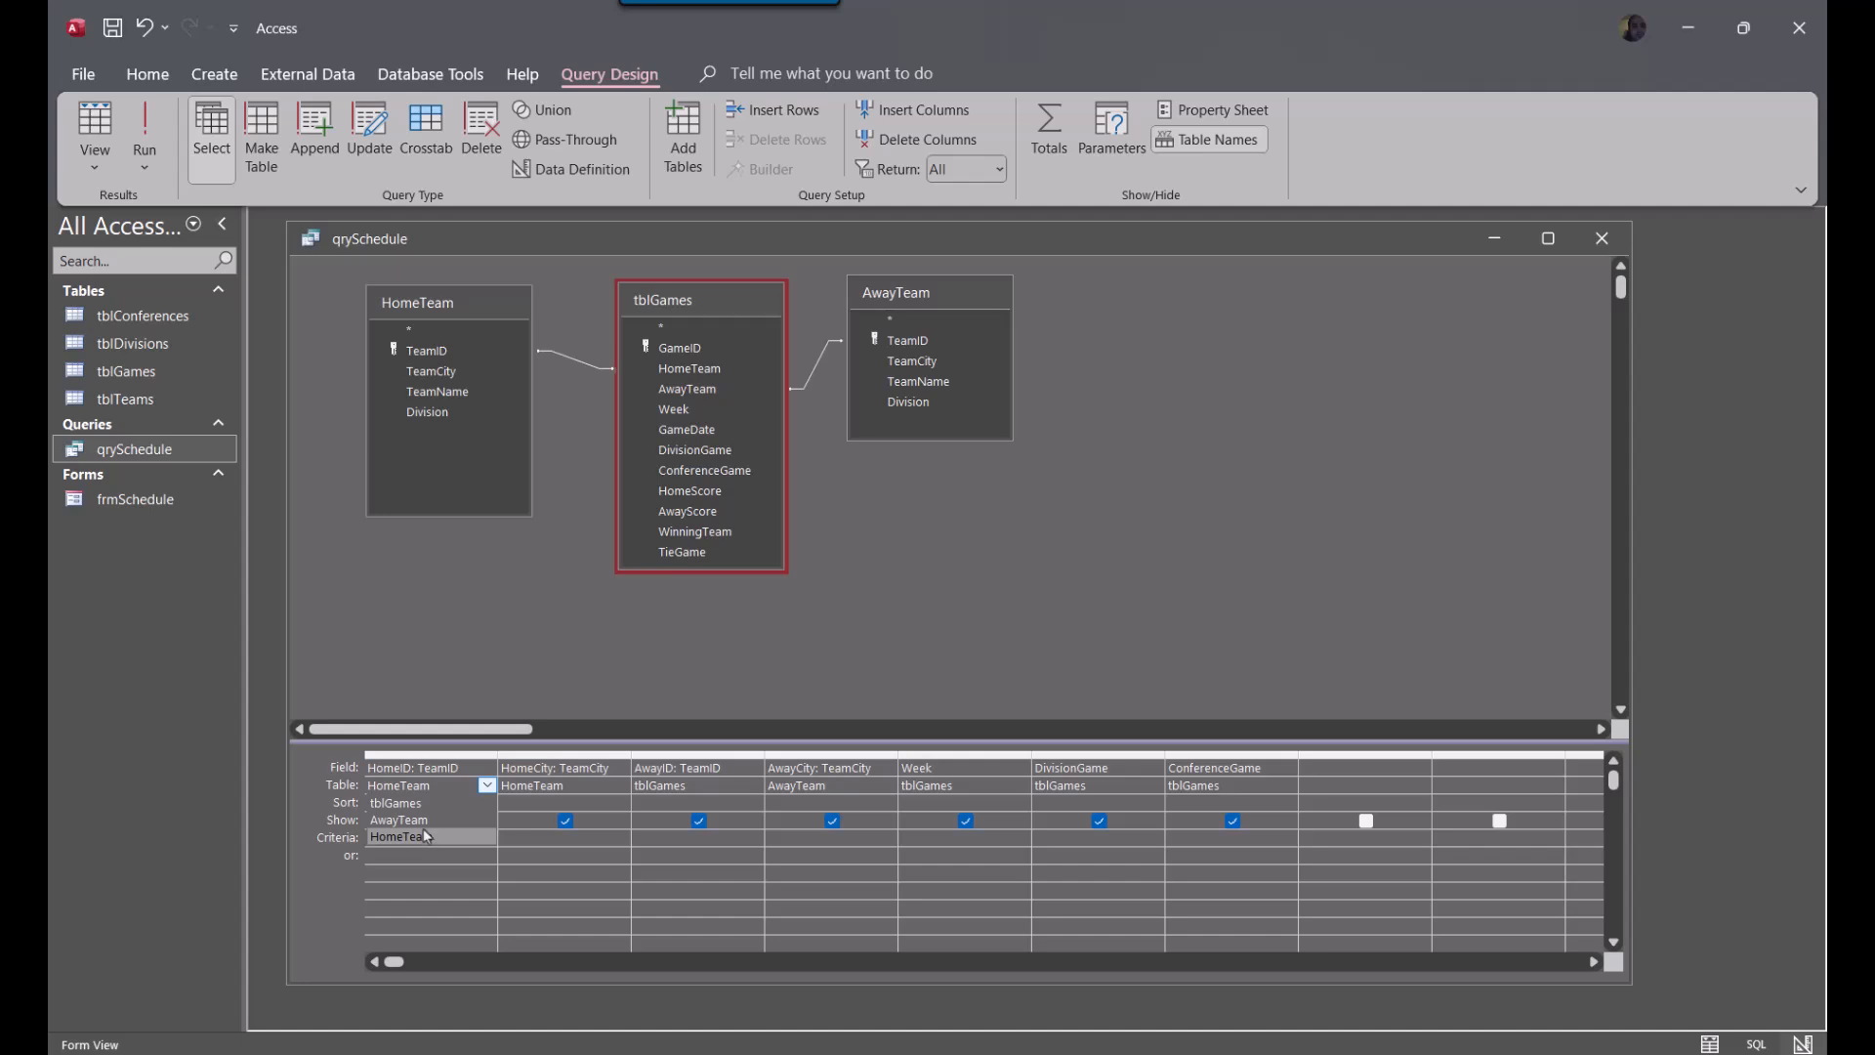
click(435, 802)
click(1416, 520)
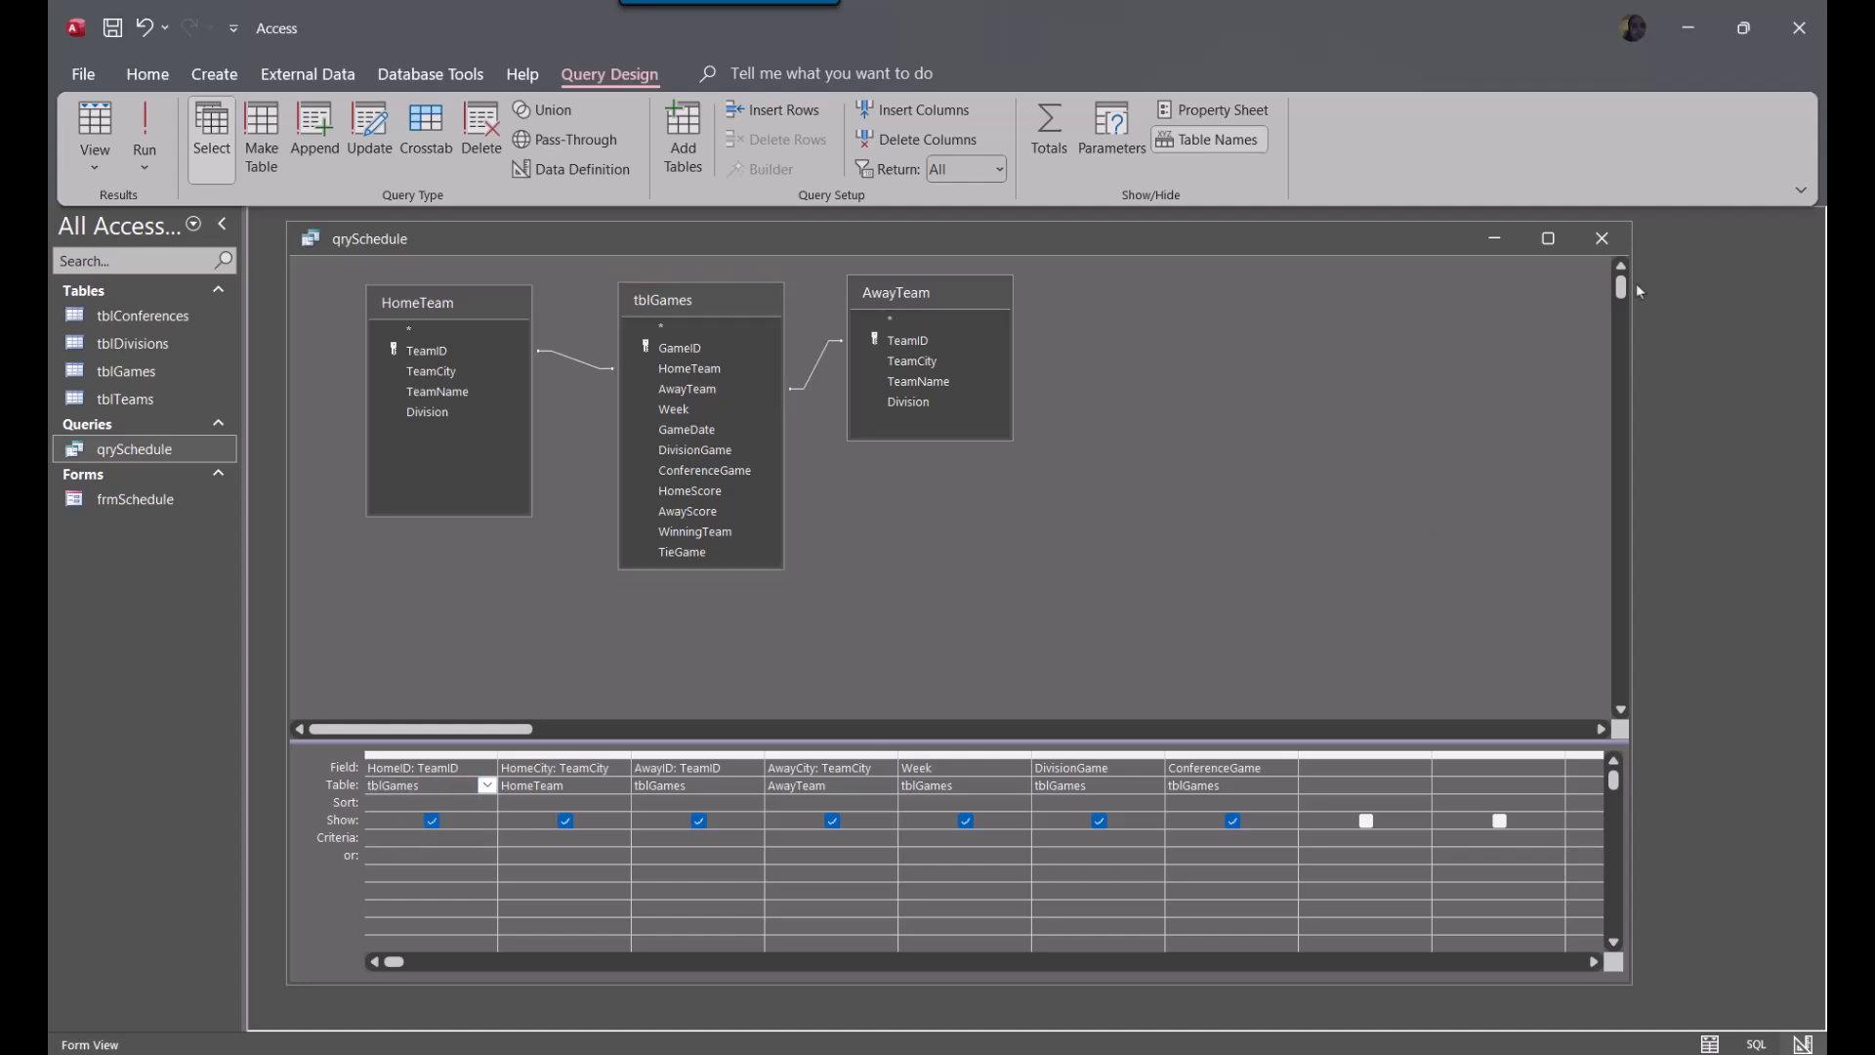
Close qrySchedule with its design changes saved and open the frmSchedule form
click(1605, 236)
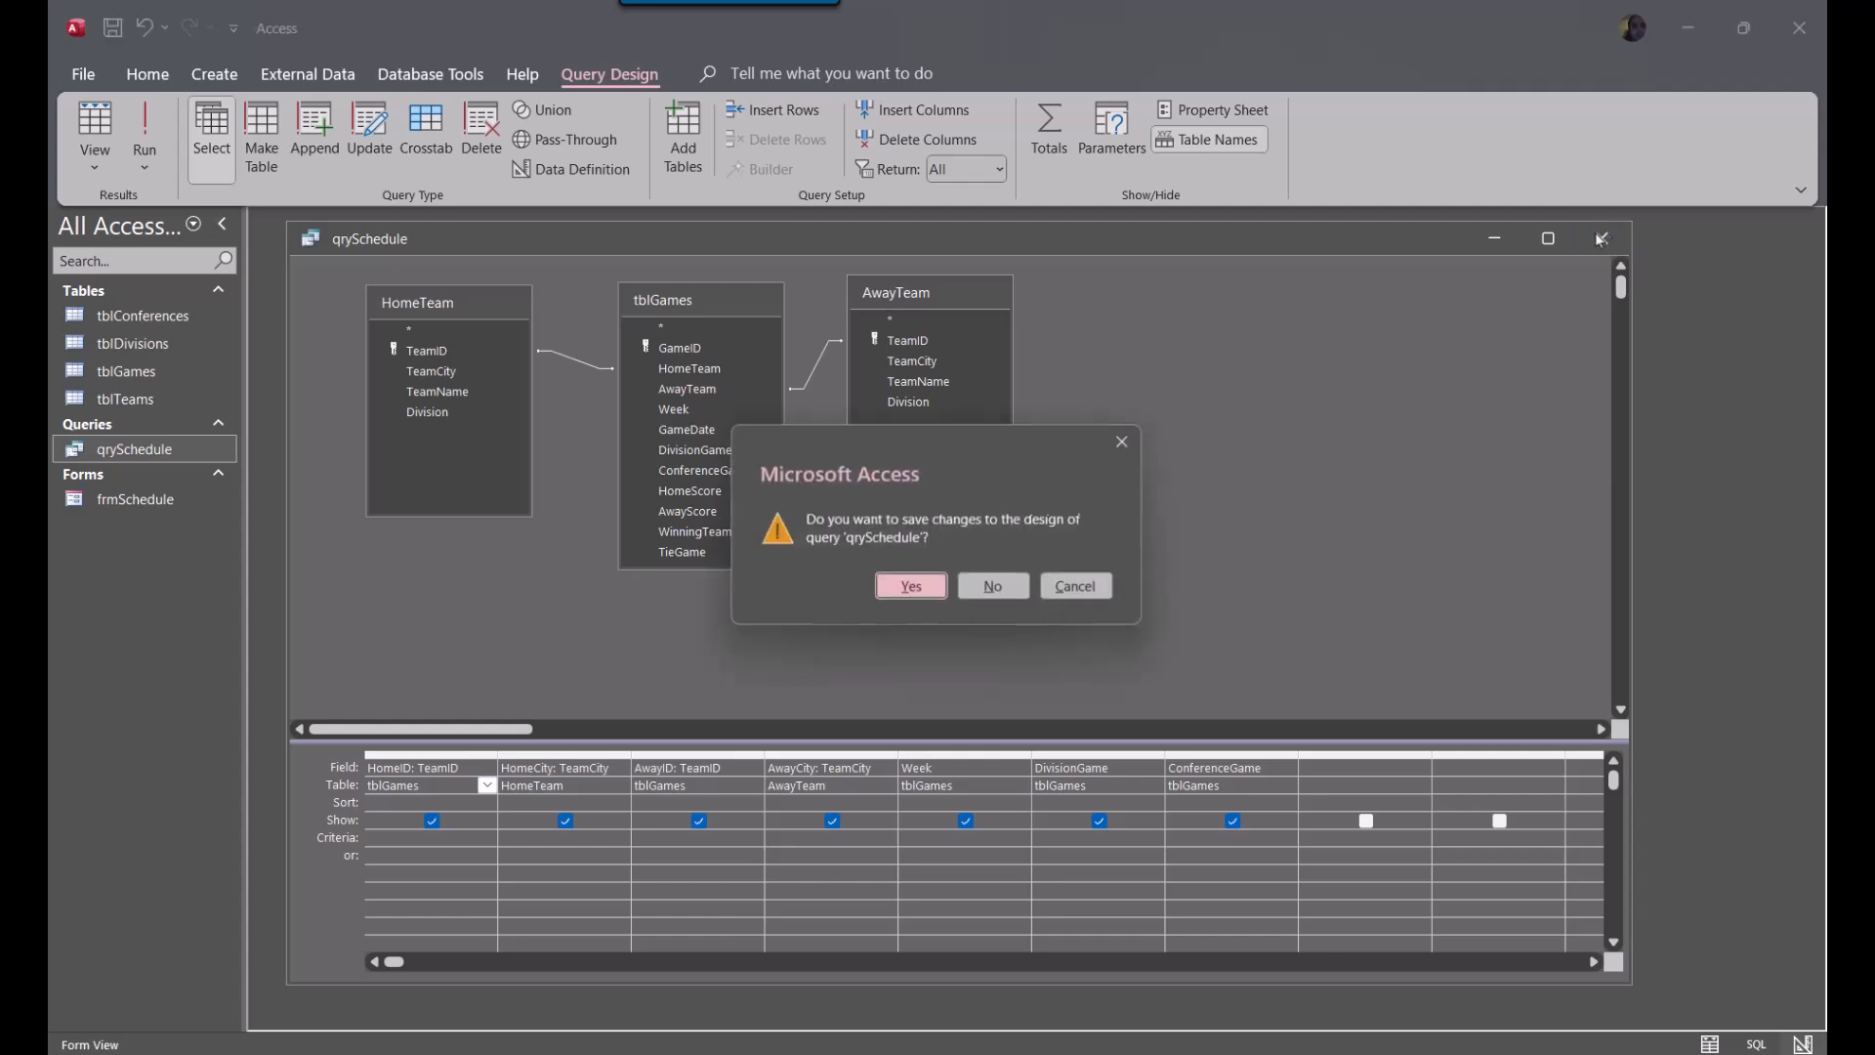
click(908, 588)
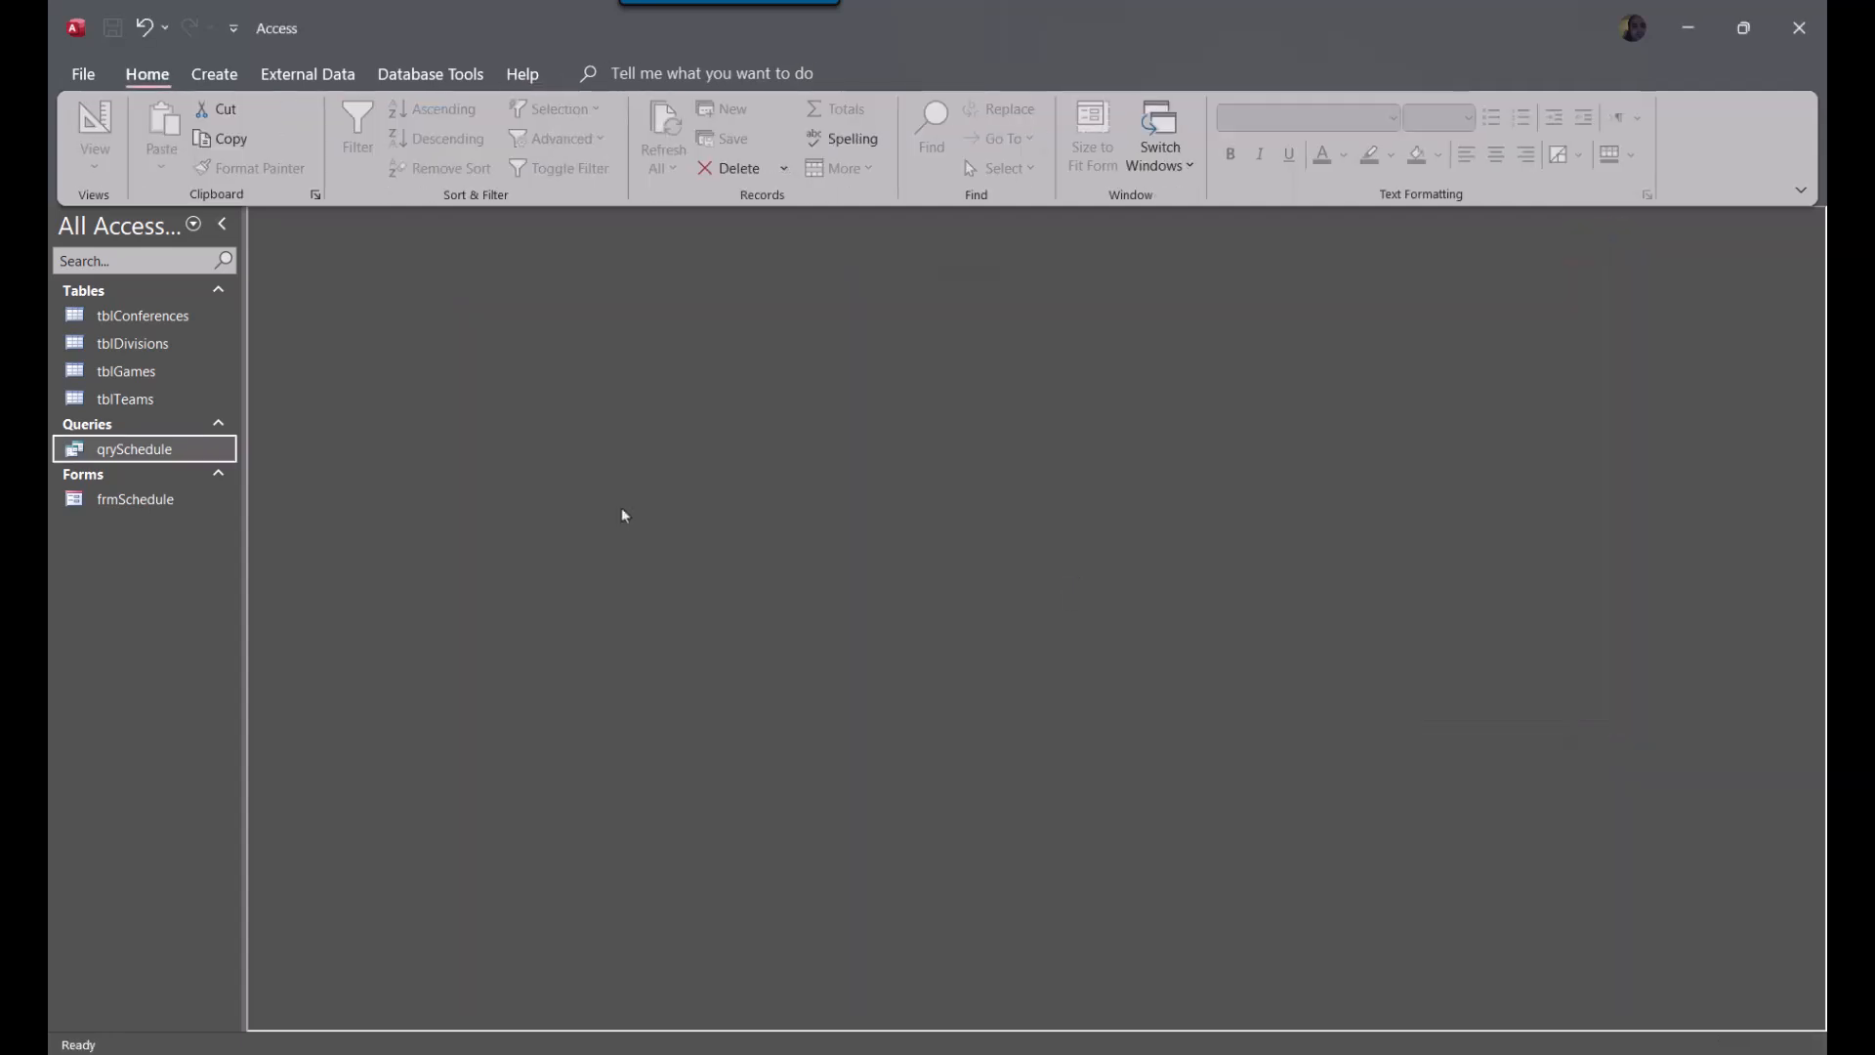
double_click(115, 503)
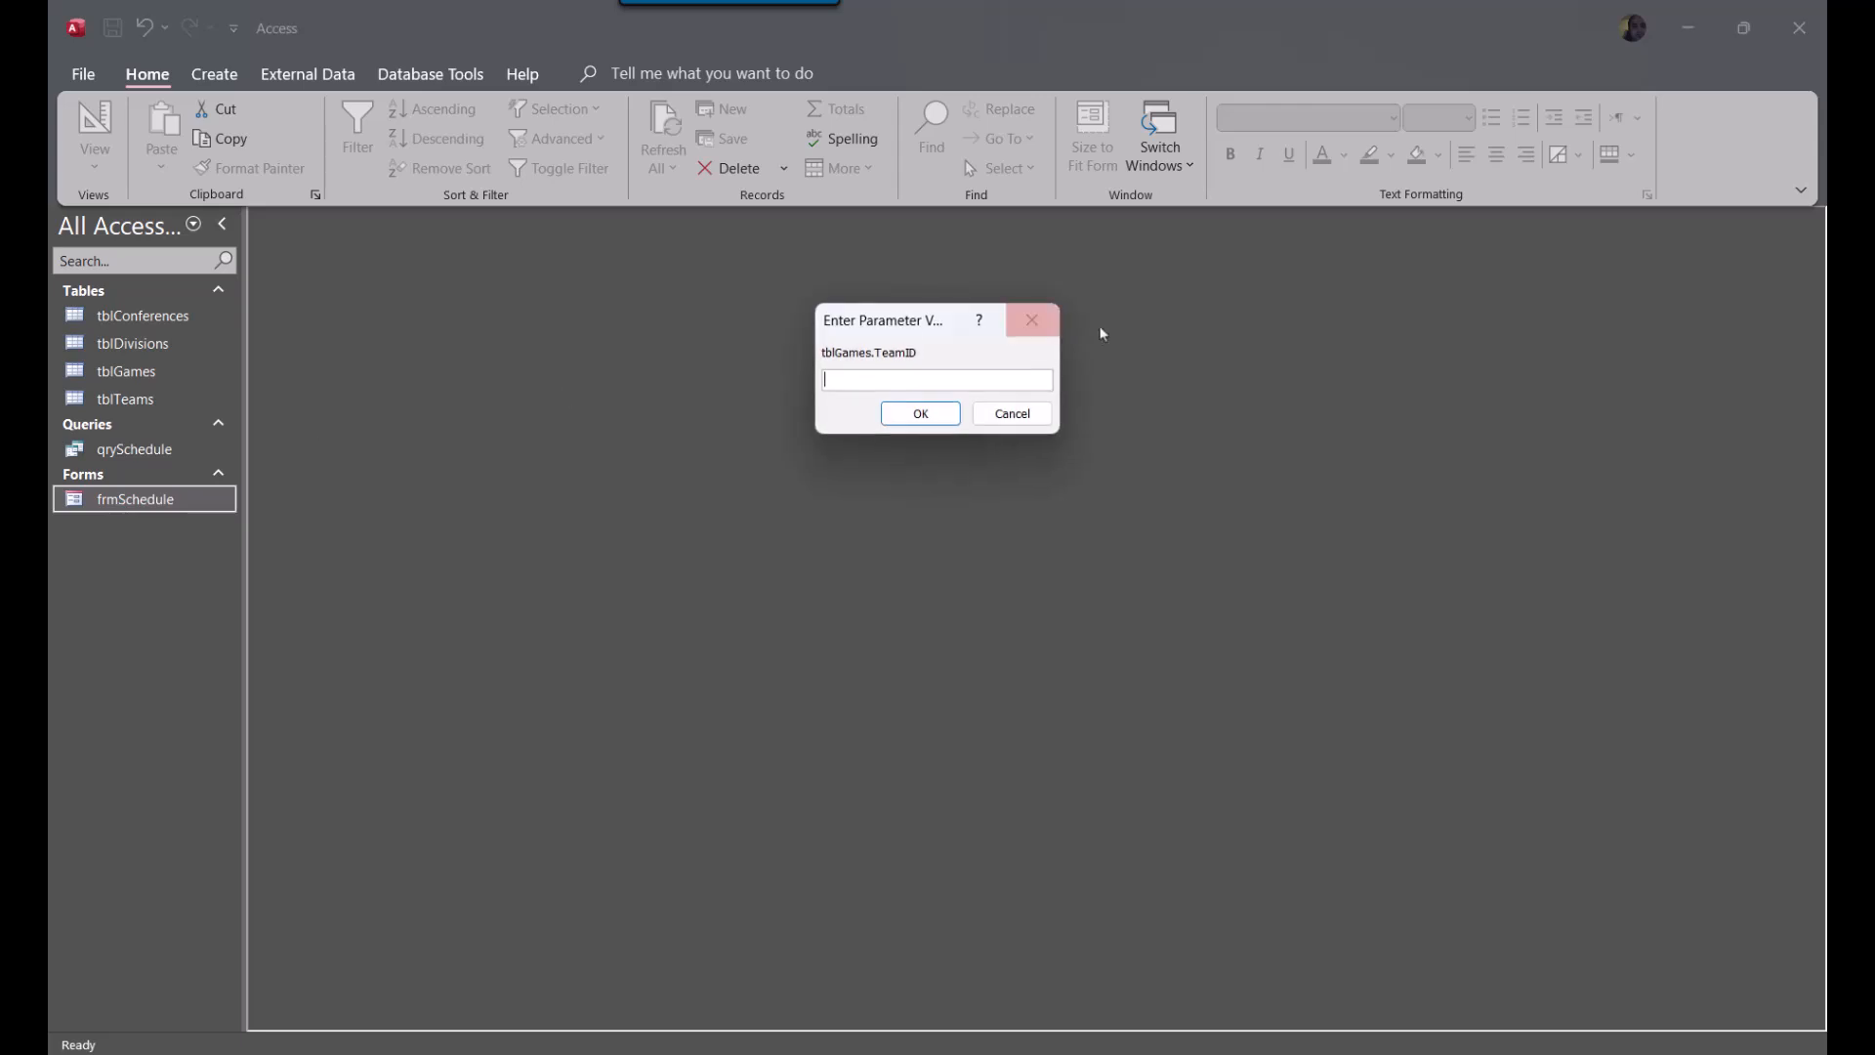